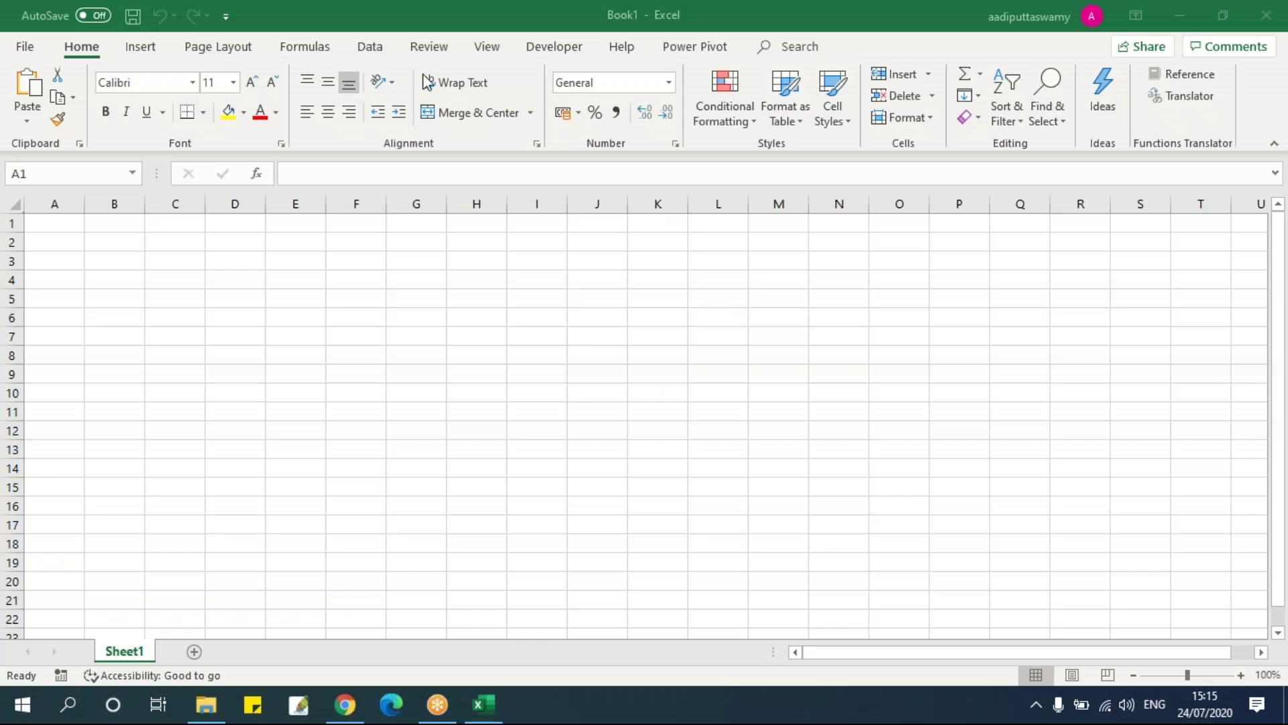
click(371, 48)
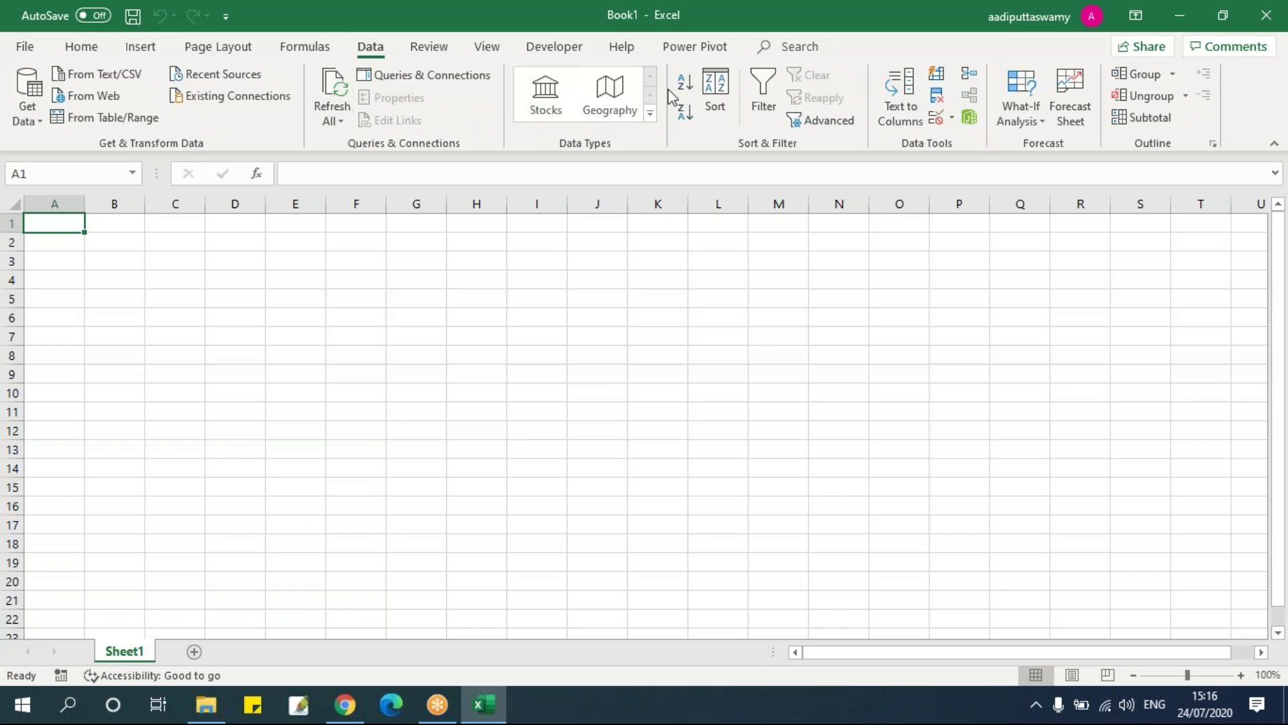
click(698, 48)
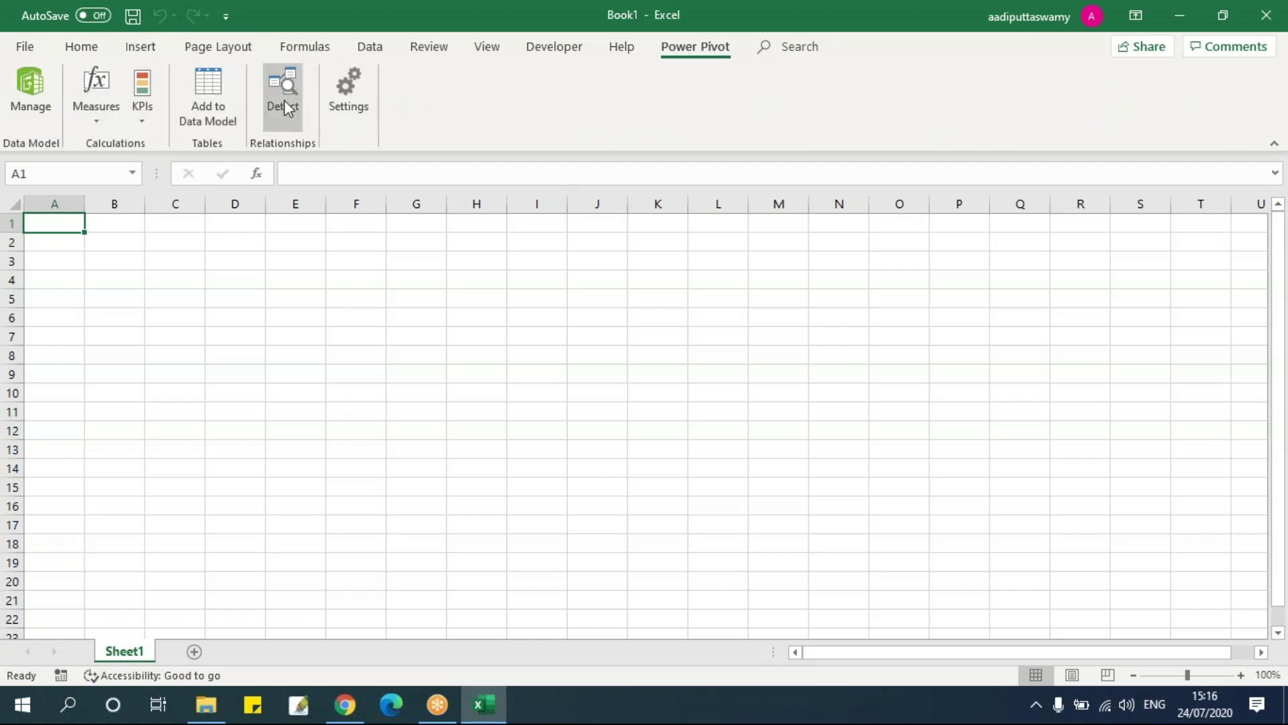
click(370, 46)
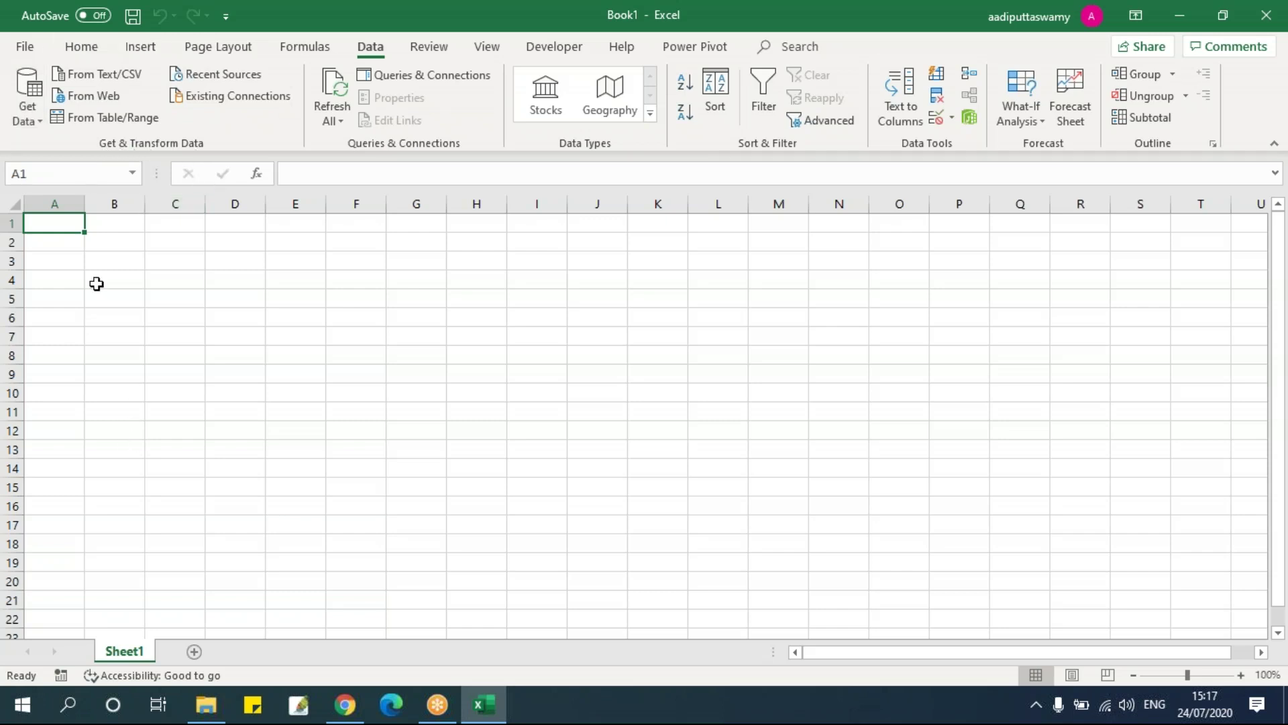
click(115, 265)
drag(66, 217, 937, 578)
click(658, 431)
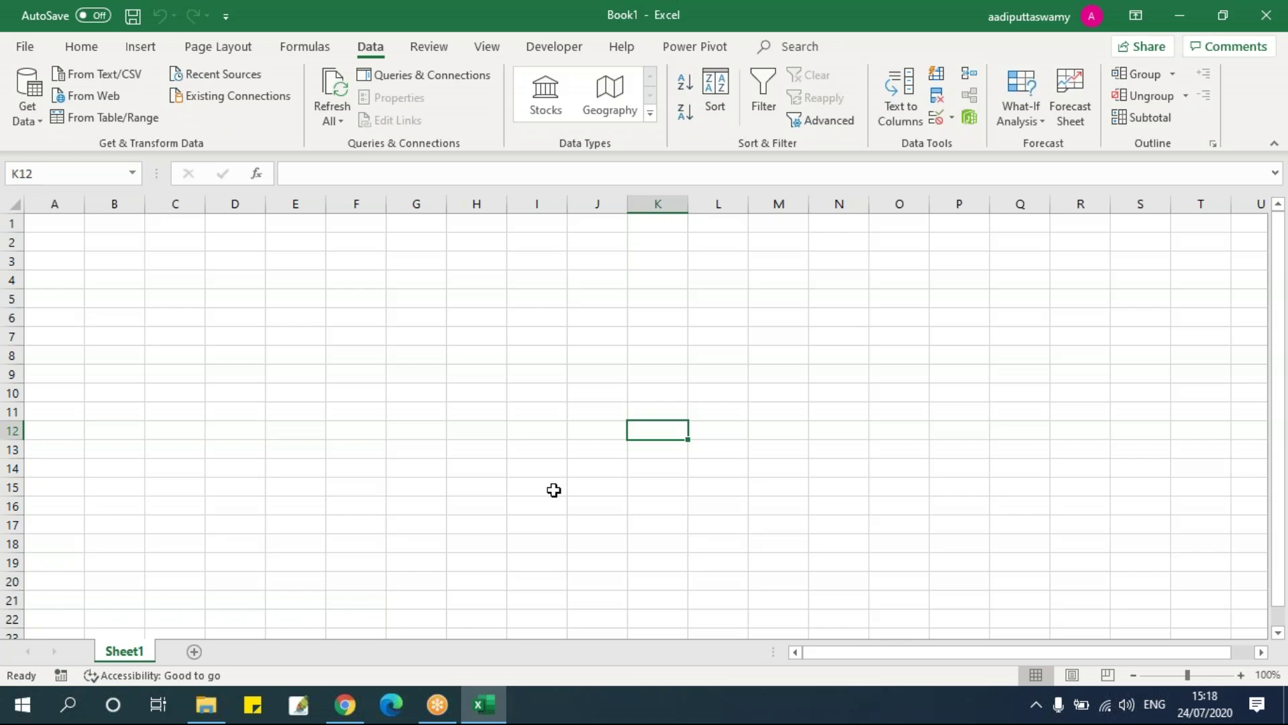
click(546, 390)
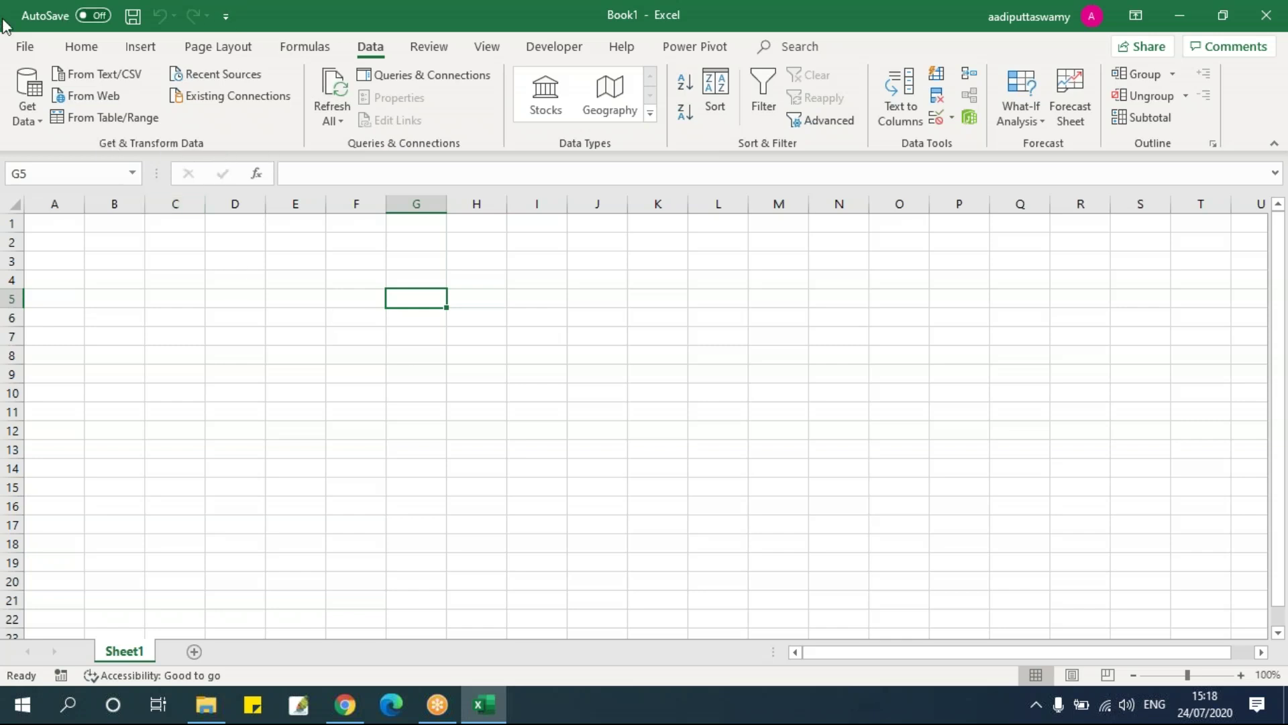
Examine the available import sources under Get Data, including files, databases, online services, other sources and query combining.
click(39, 121)
click(39, 121)
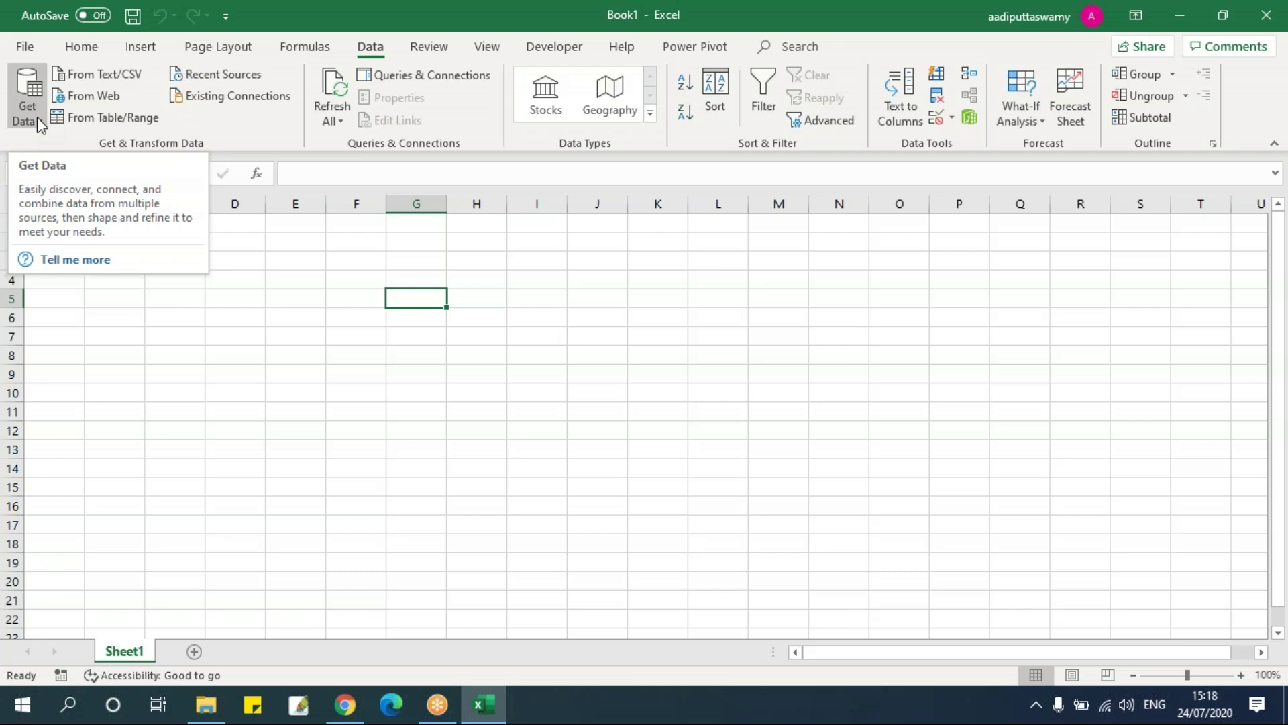
click(28, 101)
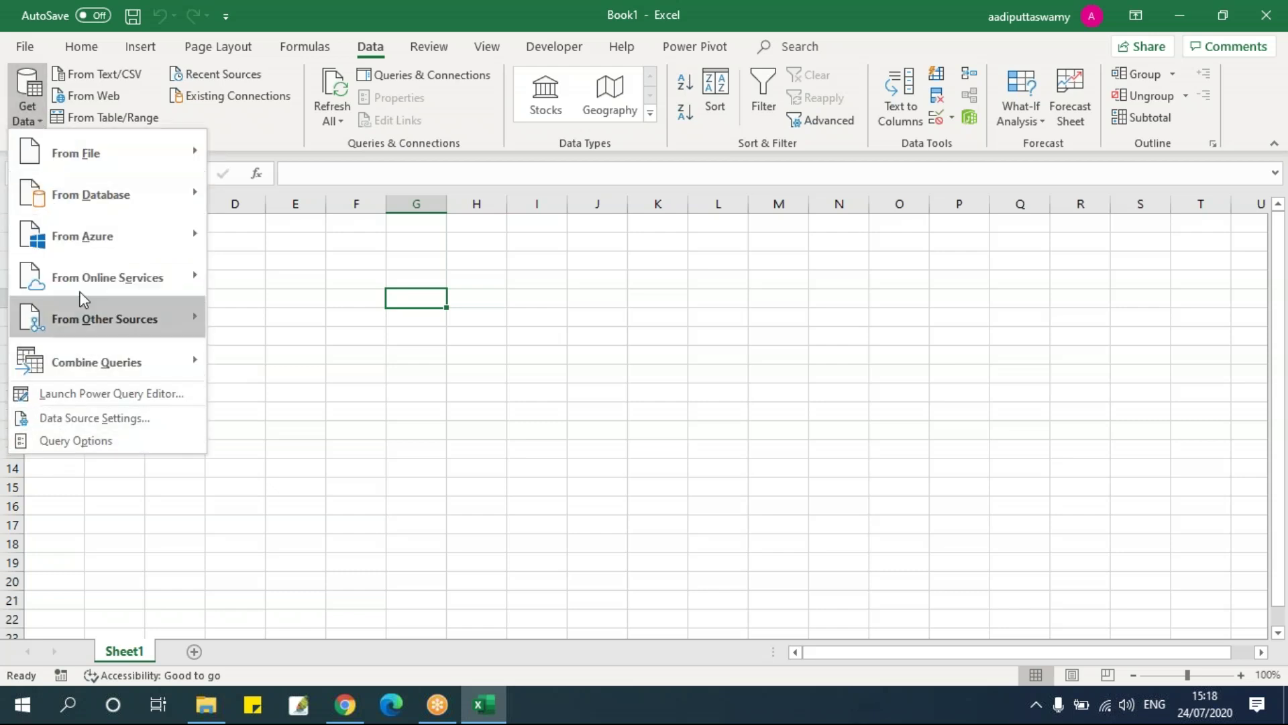
mouse_move(76, 176)
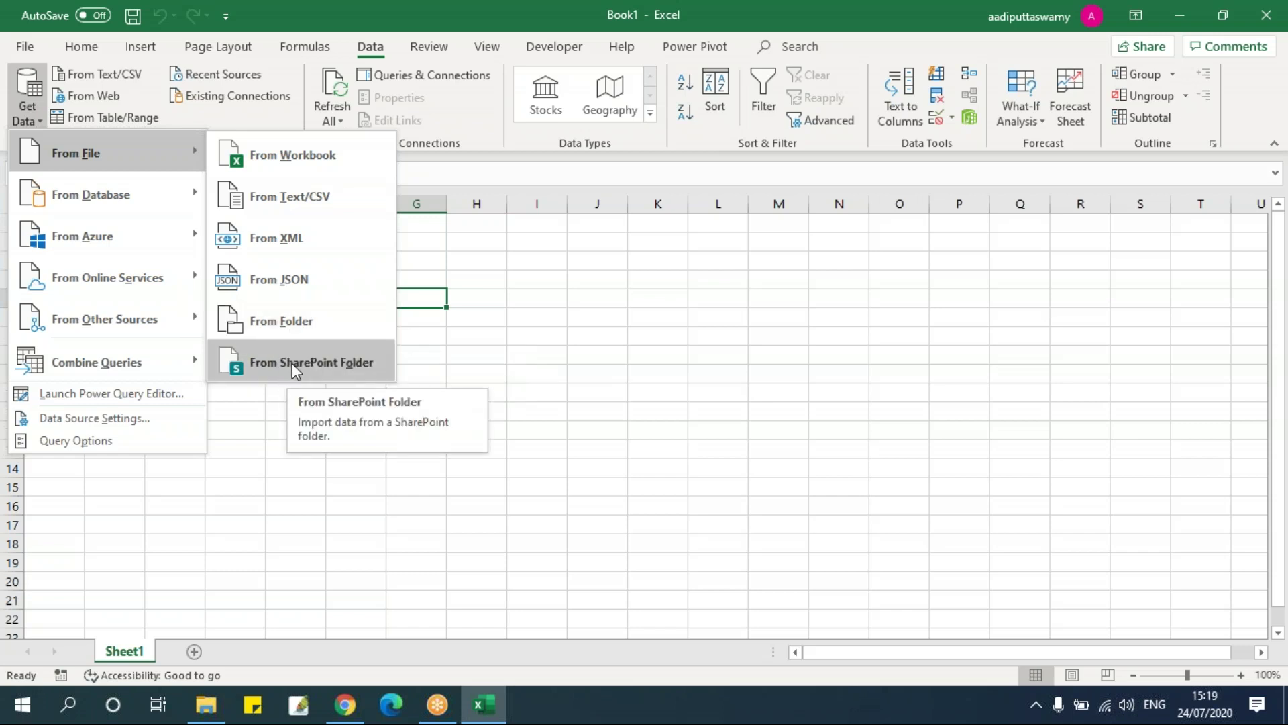
mouse_move(128, 209)
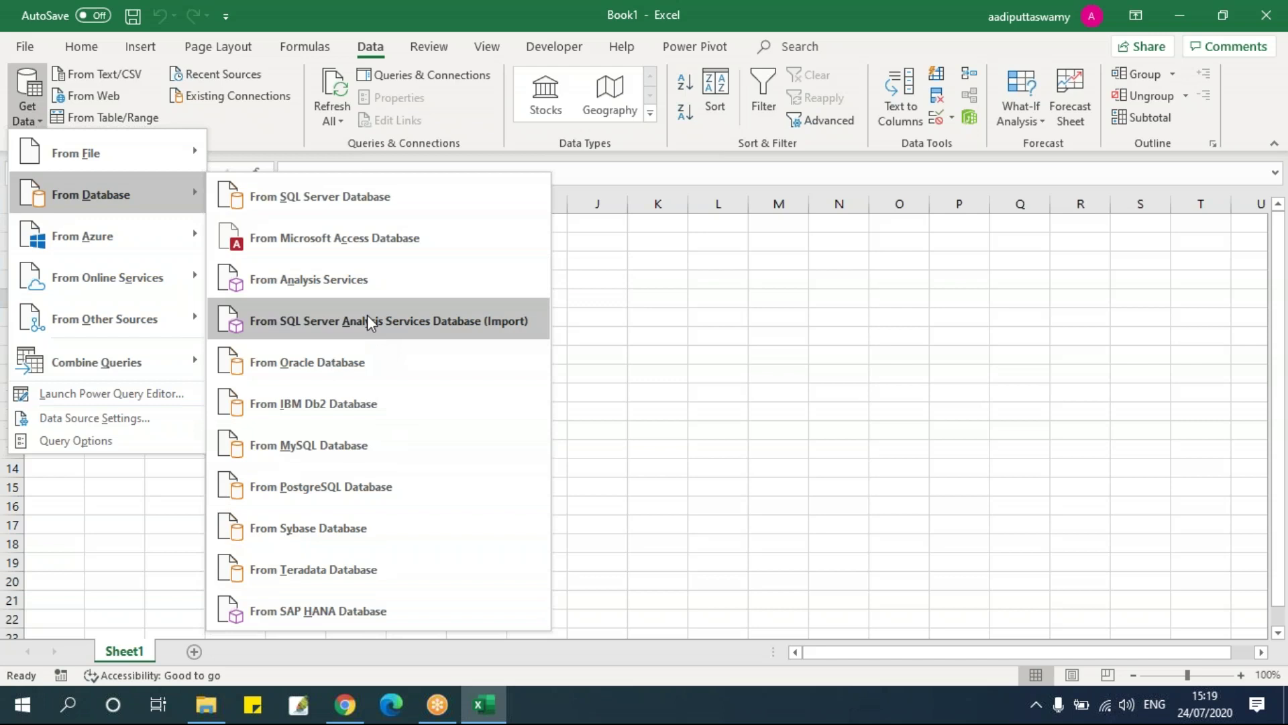
mouse_move(120, 276)
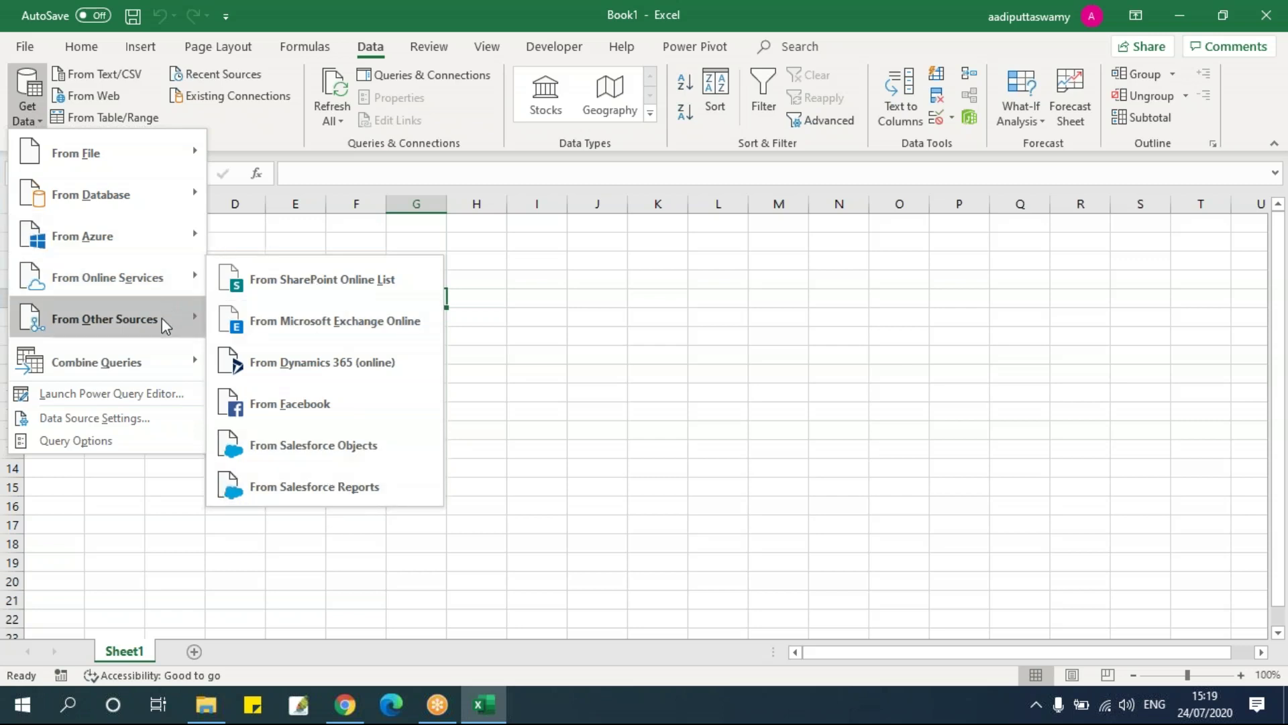
mouse_move(162, 320)
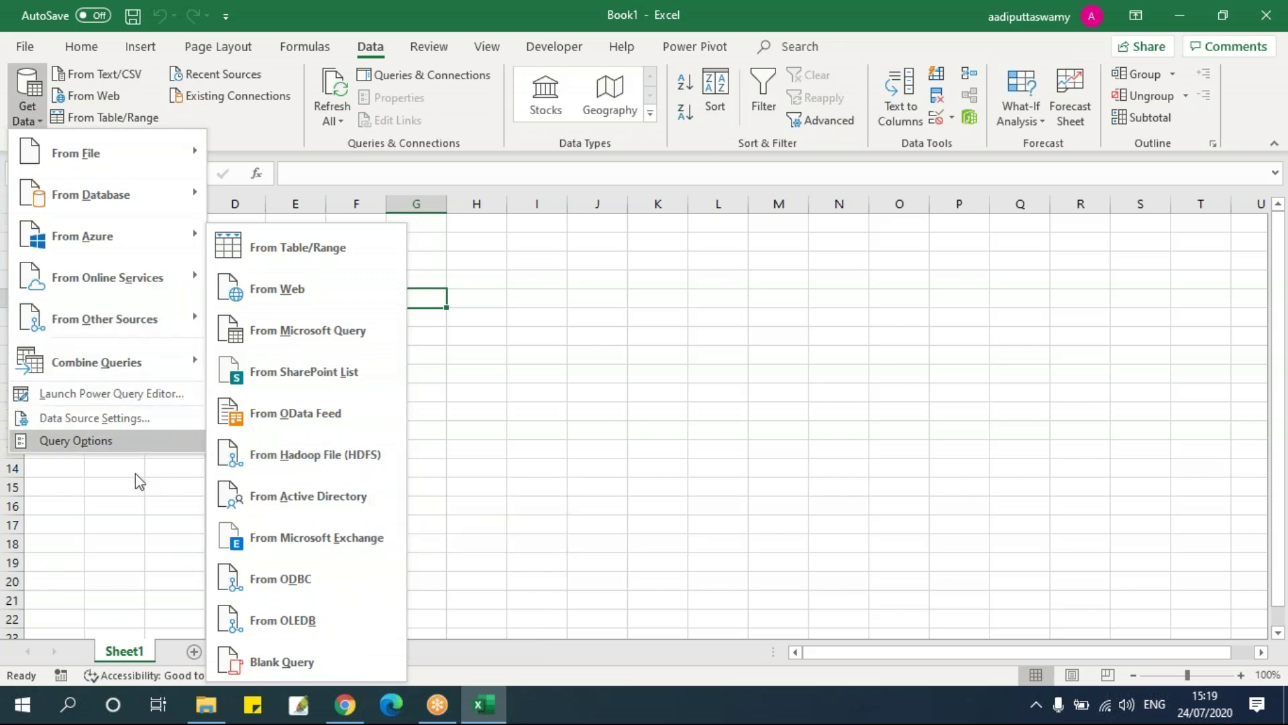
mouse_move(116, 367)
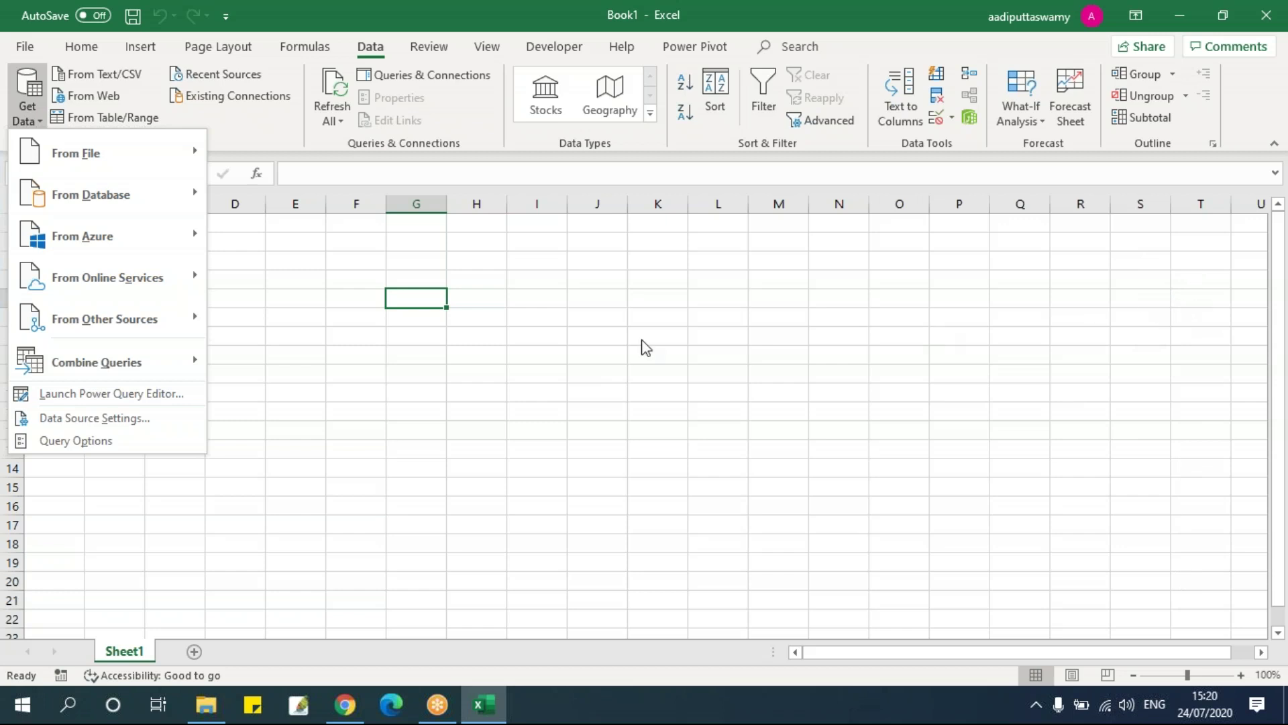
Start importing data from a workbook and browse to the Training Videos folder on the H: drive.
mouse_move(106, 150)
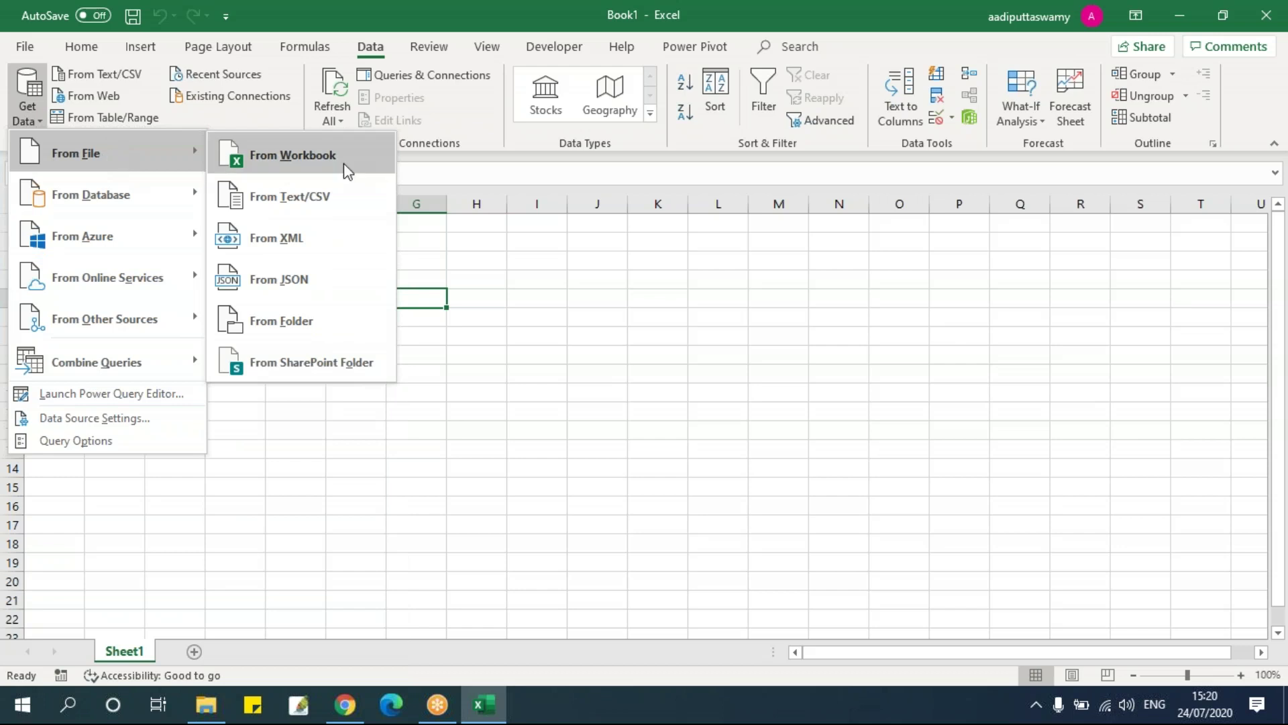
click(295, 158)
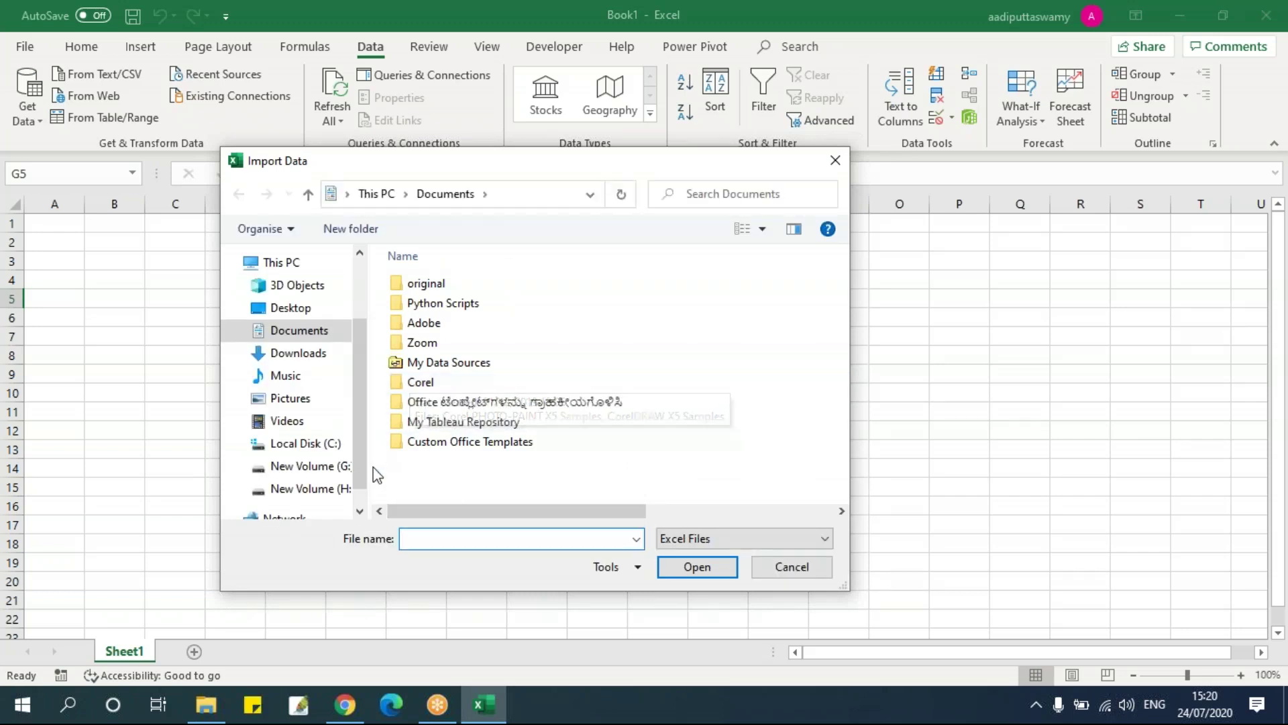
scroll(359, 483, down, 1)
click(340, 463)
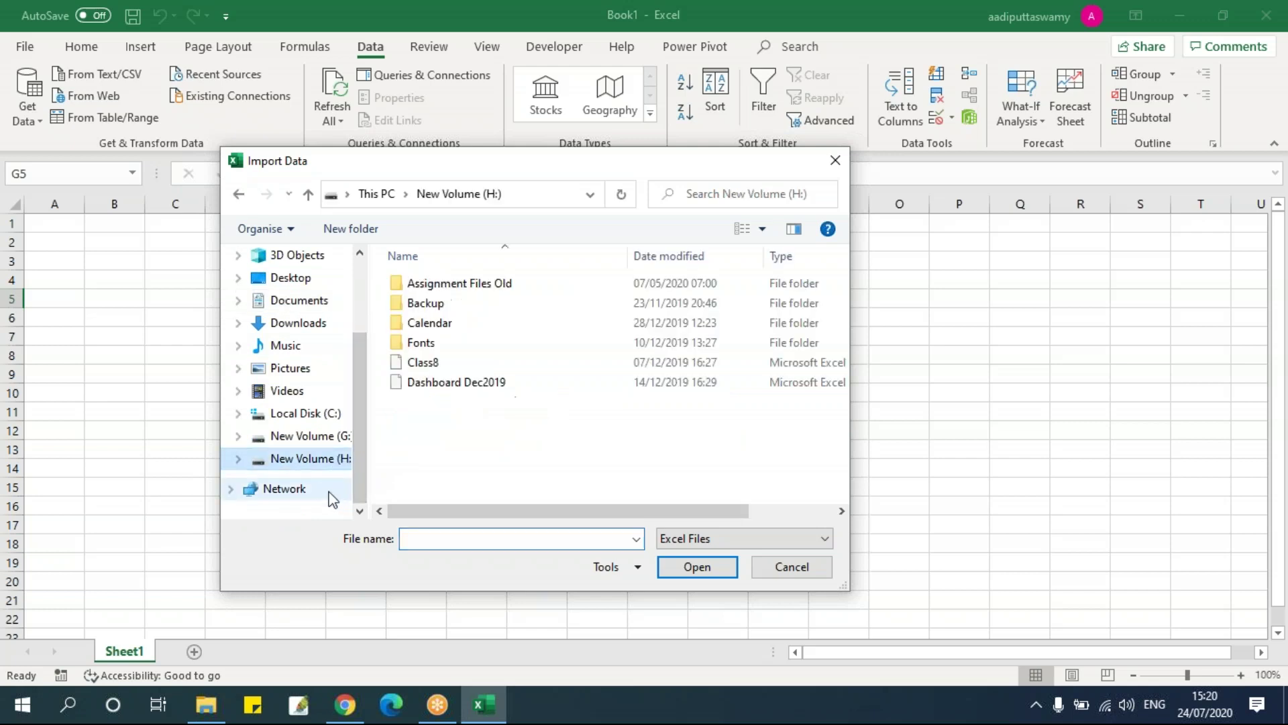
click(495, 425)
scroll(503, 450, down, 1)
scroll(501, 444, down, 1)
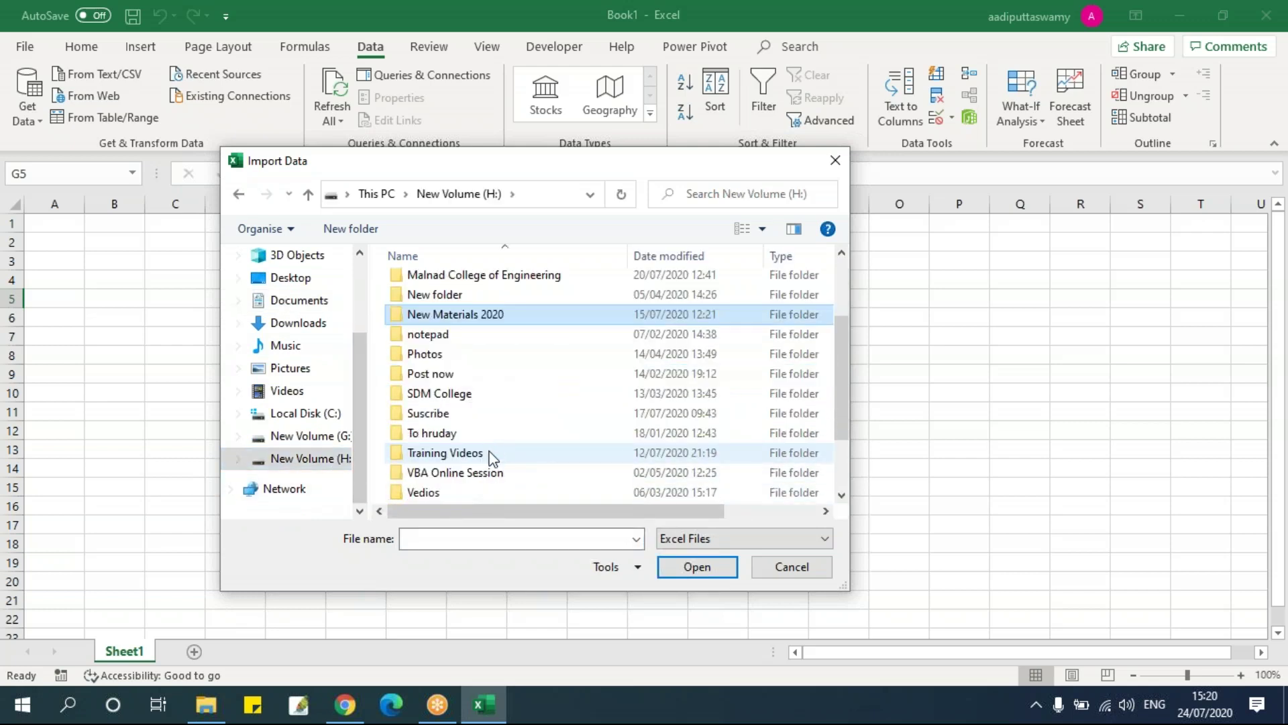
click(471, 452)
double_click(471, 453)
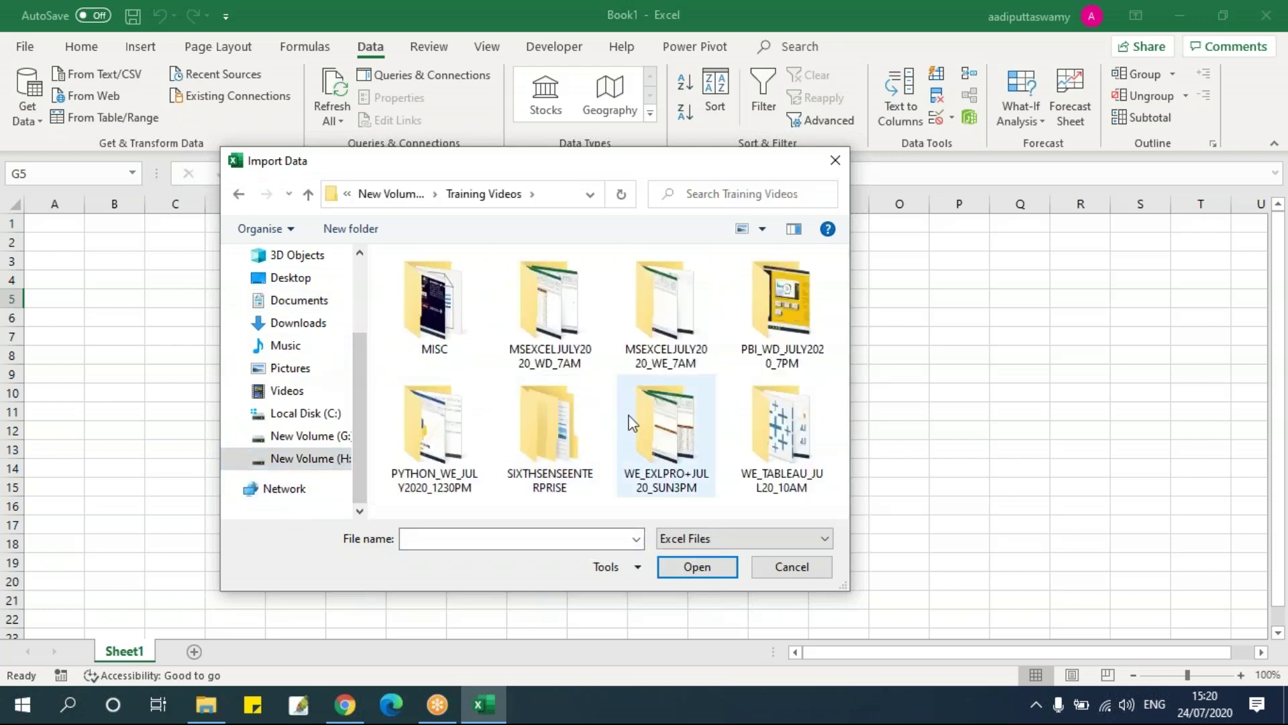
Import the RawData workbook from SIXTHSENSEENTERPRISE, Advanced Excel Pro+, Advanced Excel Pro+, 09 - POWER QUERY.
double_click(580, 431)
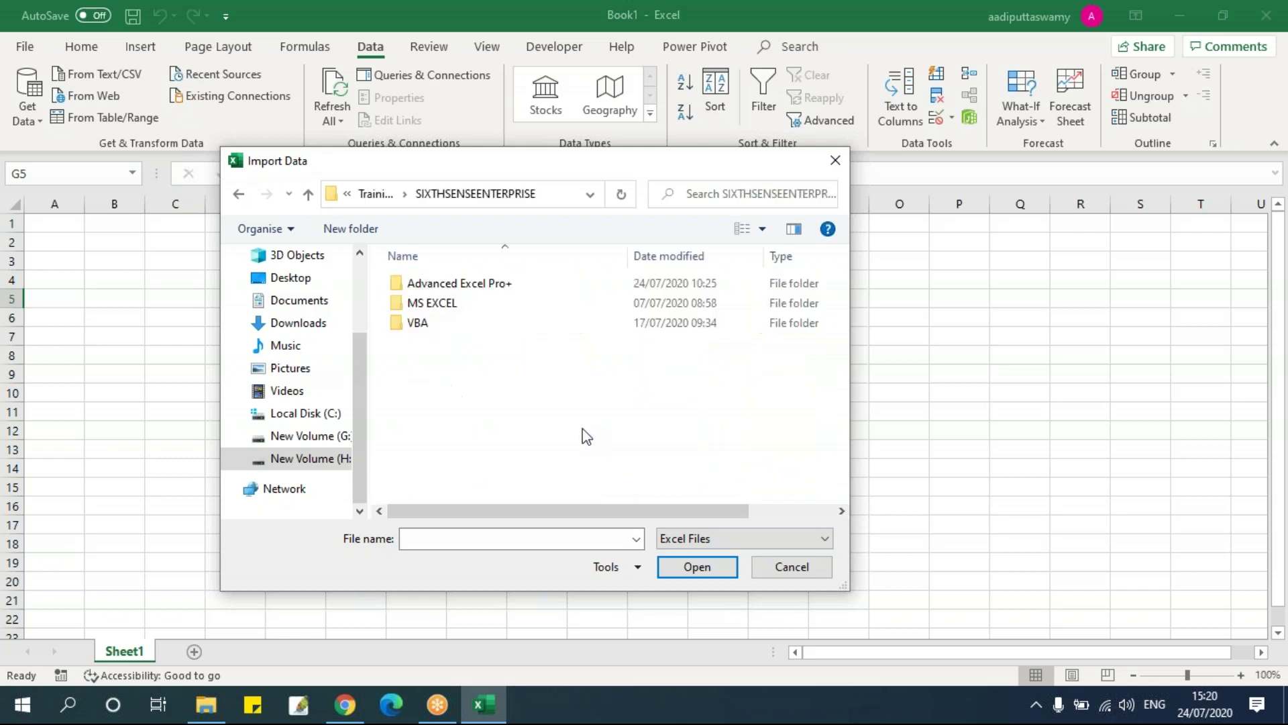
double_click(474, 292)
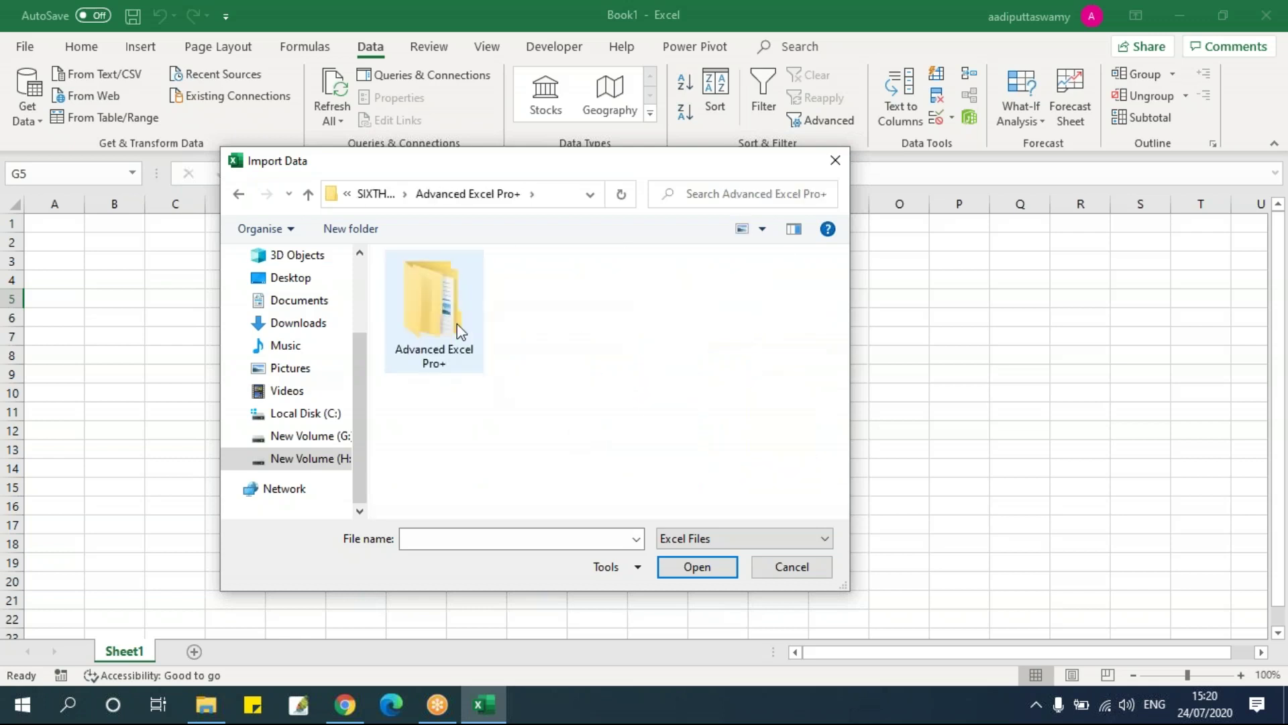
double_click(460, 329)
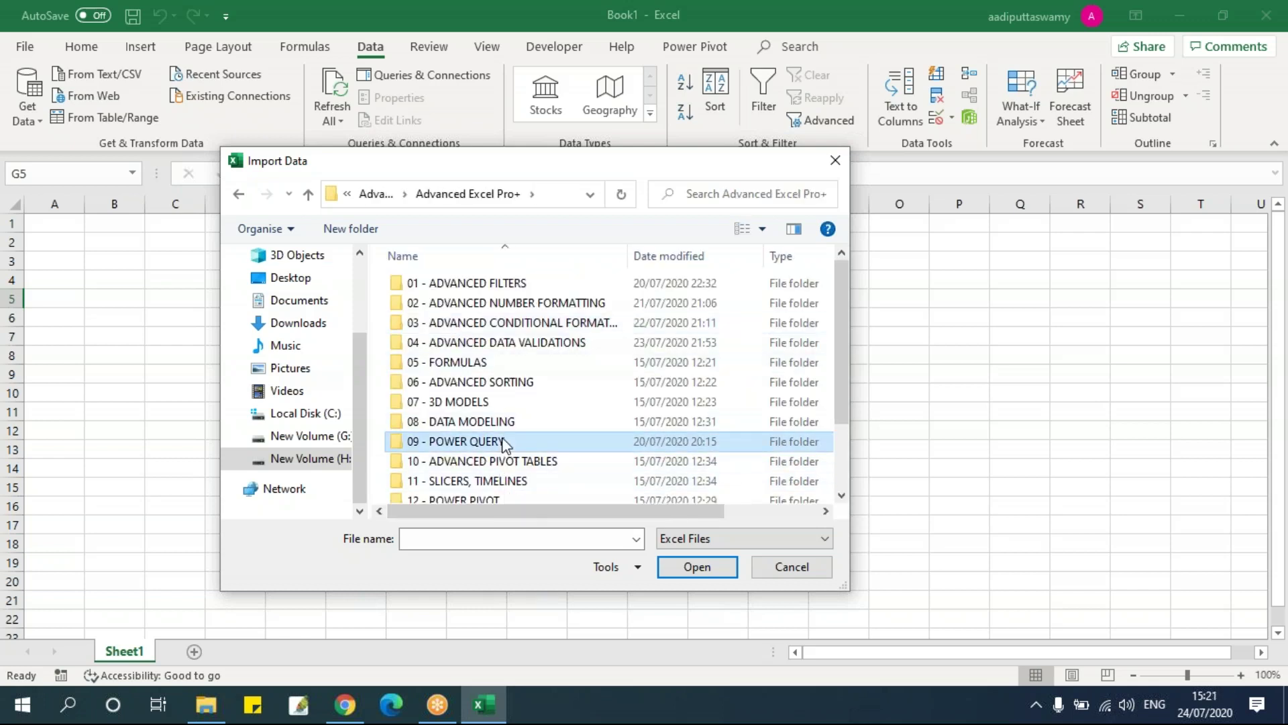
double_click(469, 441)
drag(577, 167, 430, 65)
drag(700, 486, 832, 582)
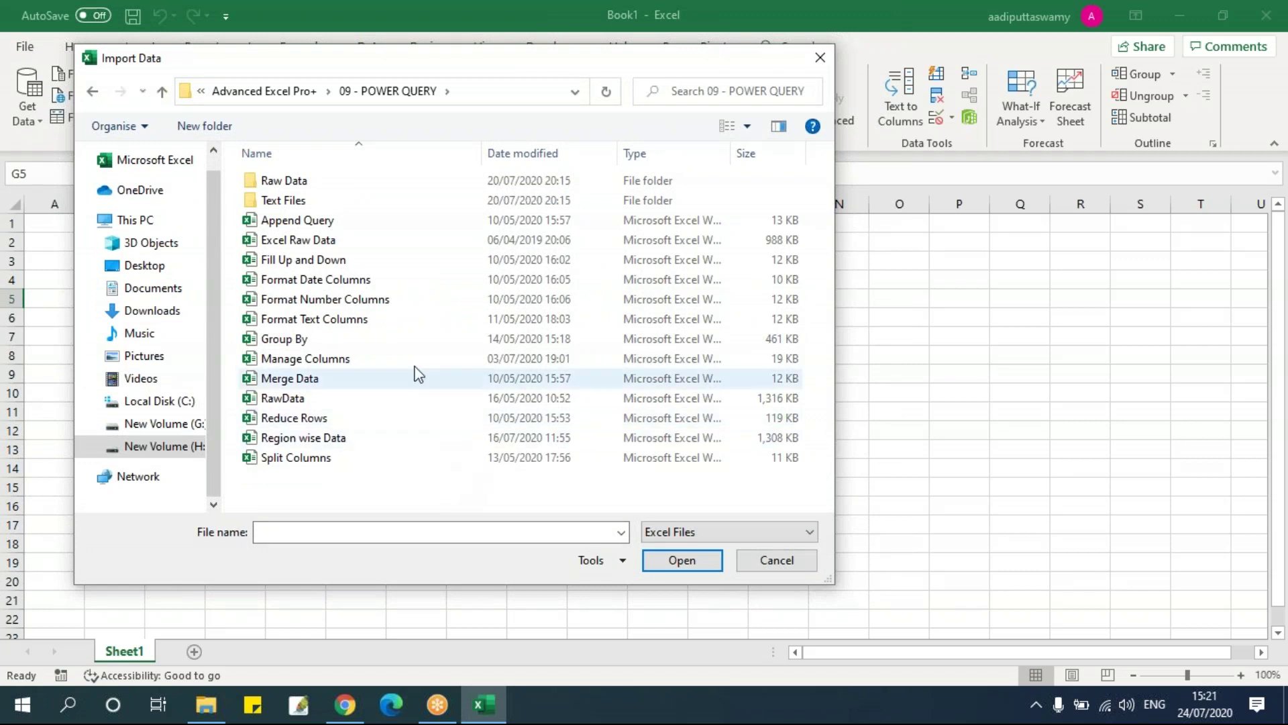
click(306, 399)
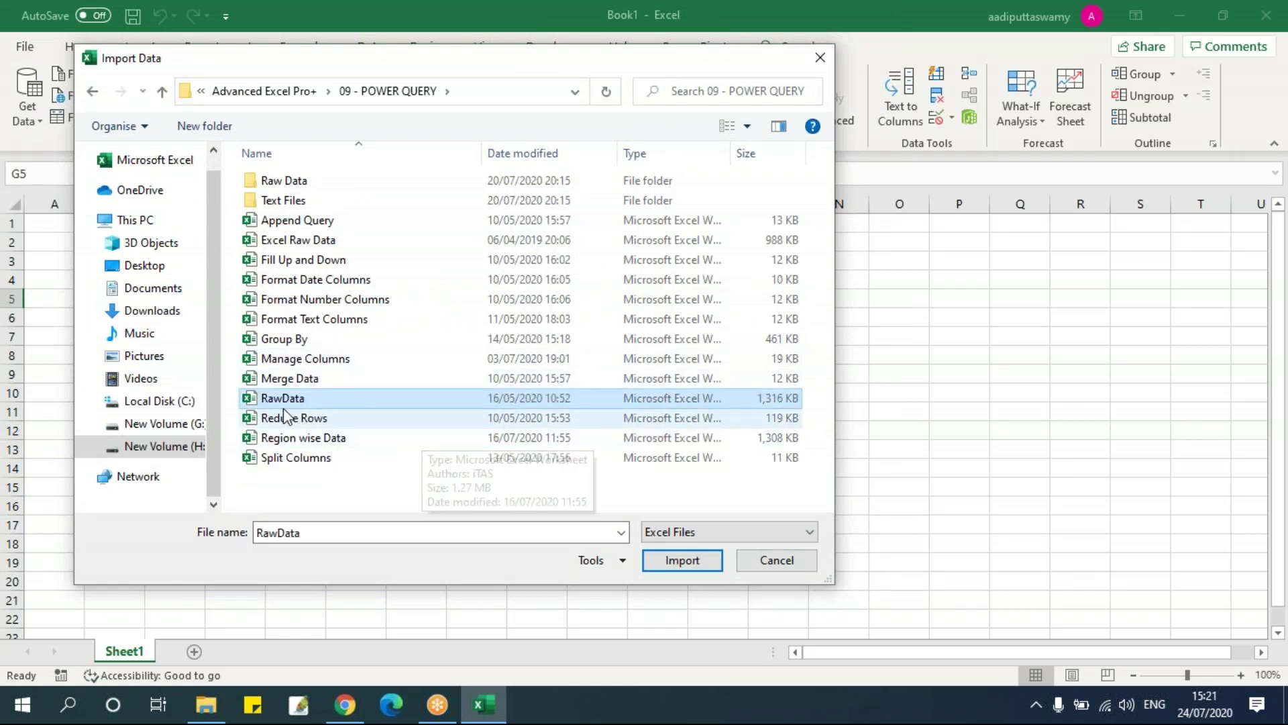
click(681, 561)
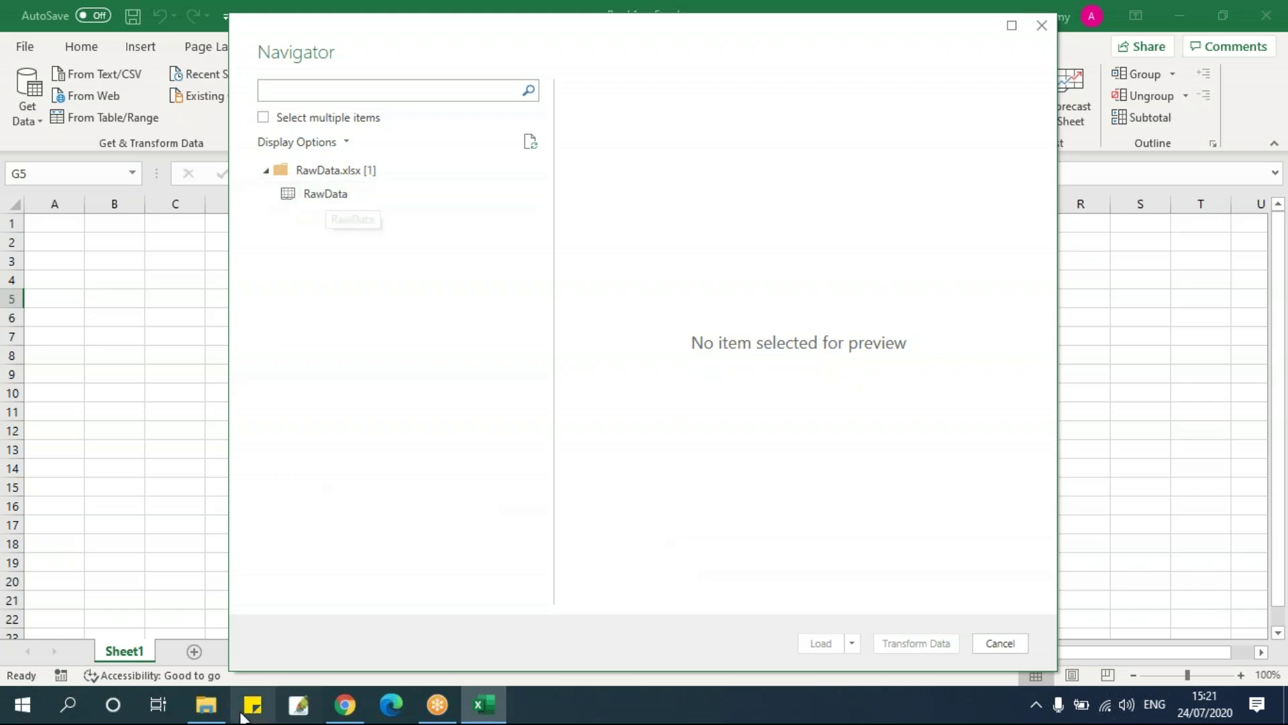
Switch to File Explorer and look at the RawData workbook in the 09 - POWER QUERY folder.
click(207, 706)
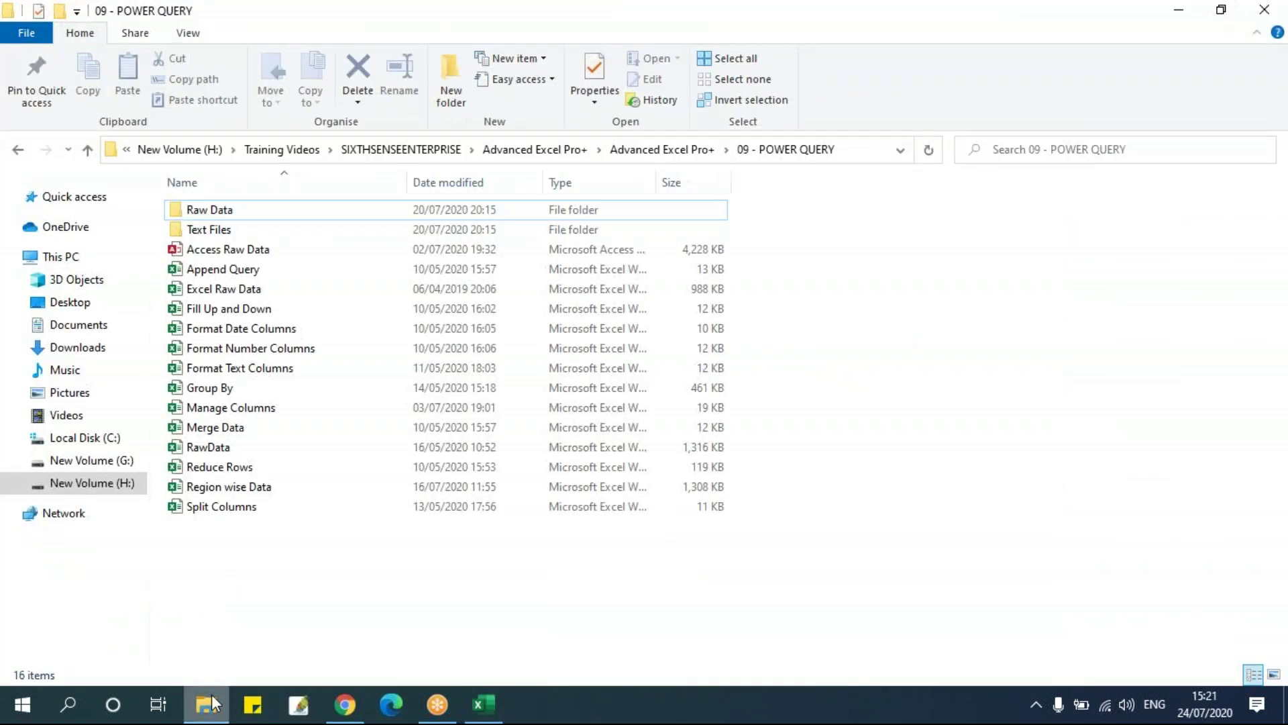
click(227, 449)
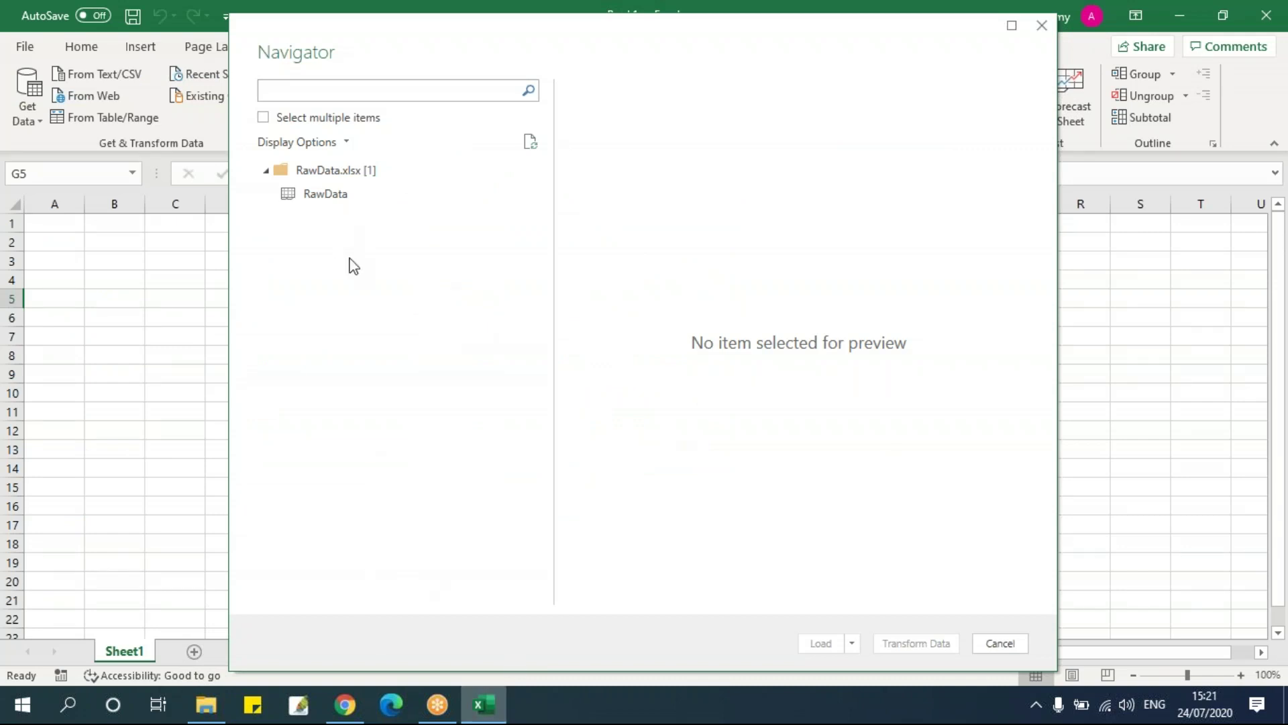
Select the RawData table of RawData.xlsx in the Navigator and preview its columns.
click(323, 199)
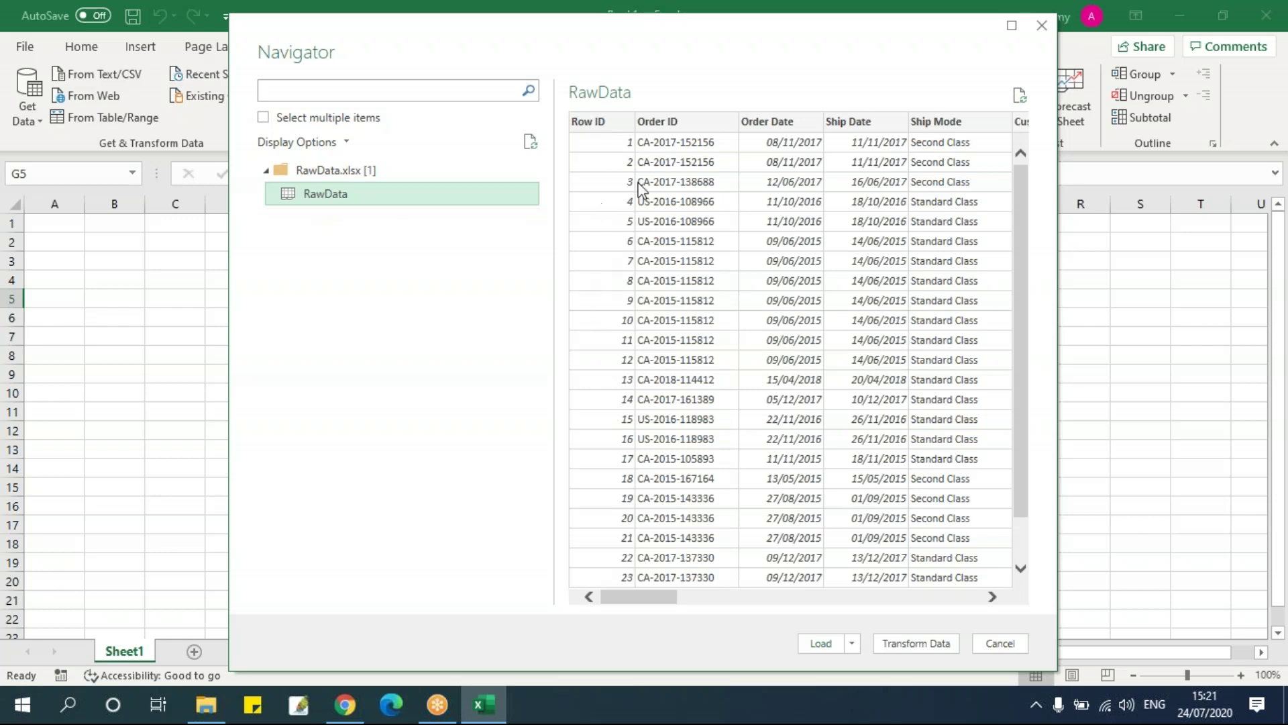
drag(702, 597, 636, 604)
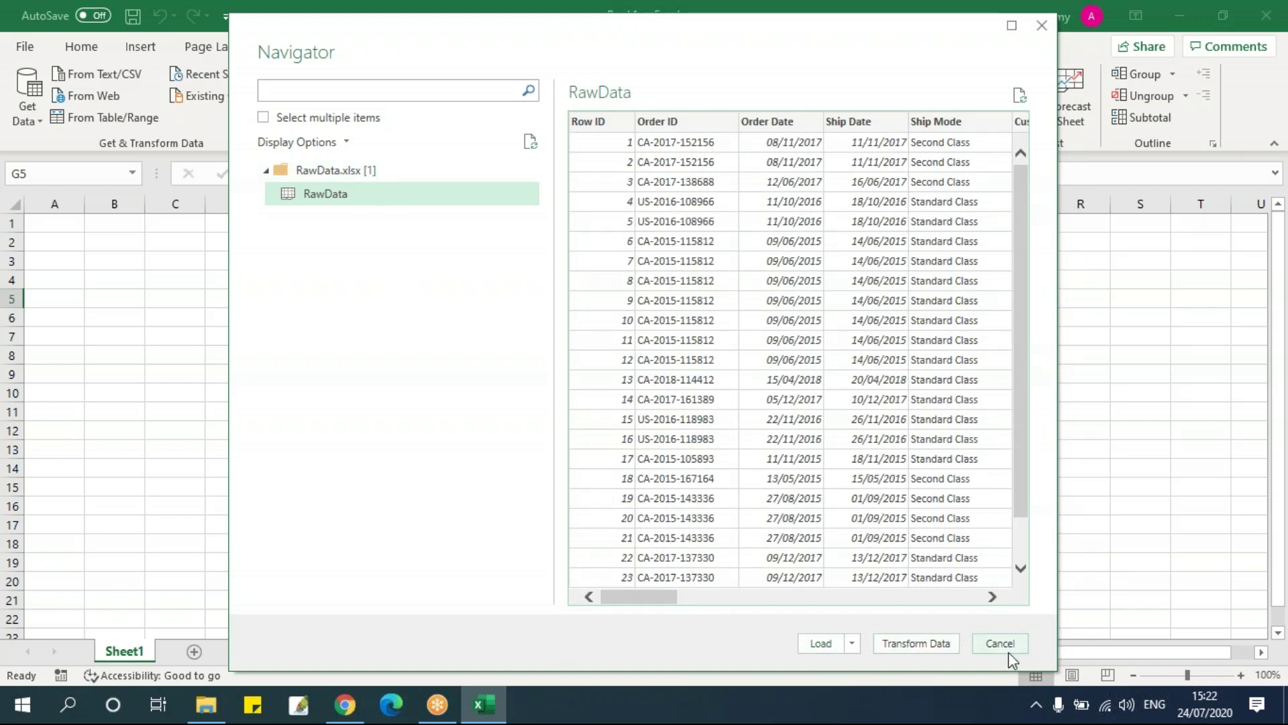
drag(573, 56, 376, 36)
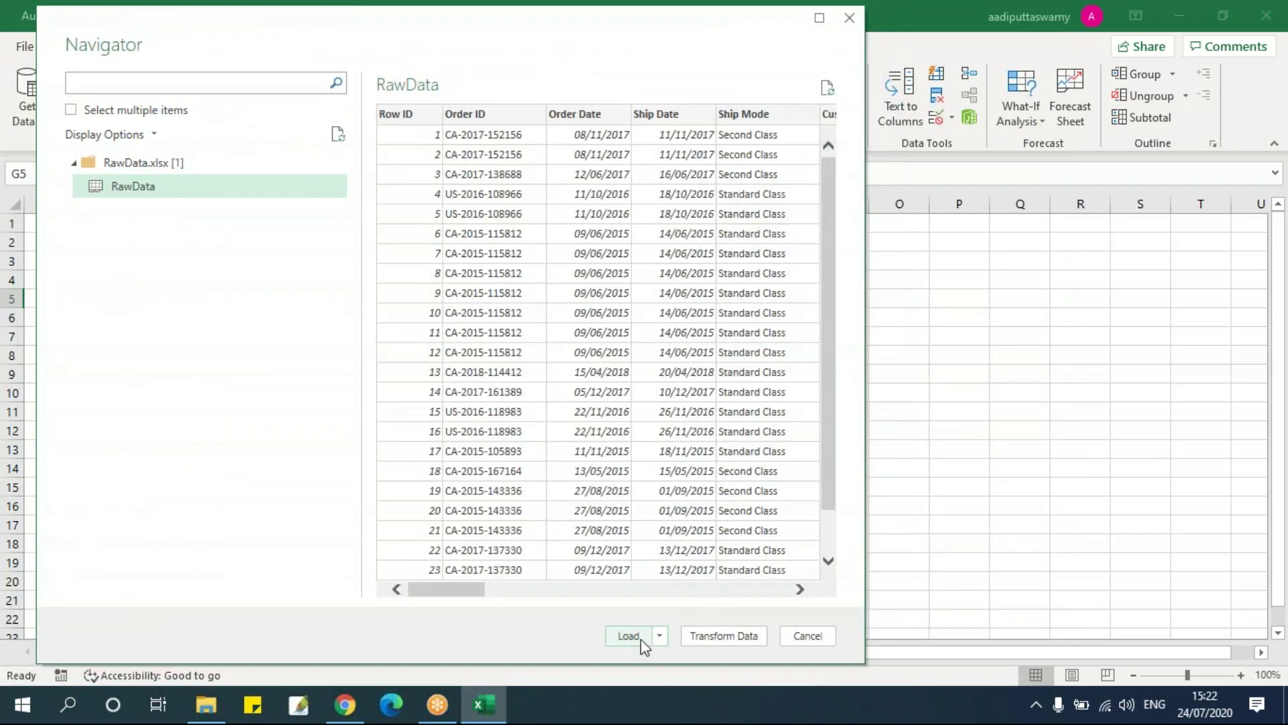
click(661, 636)
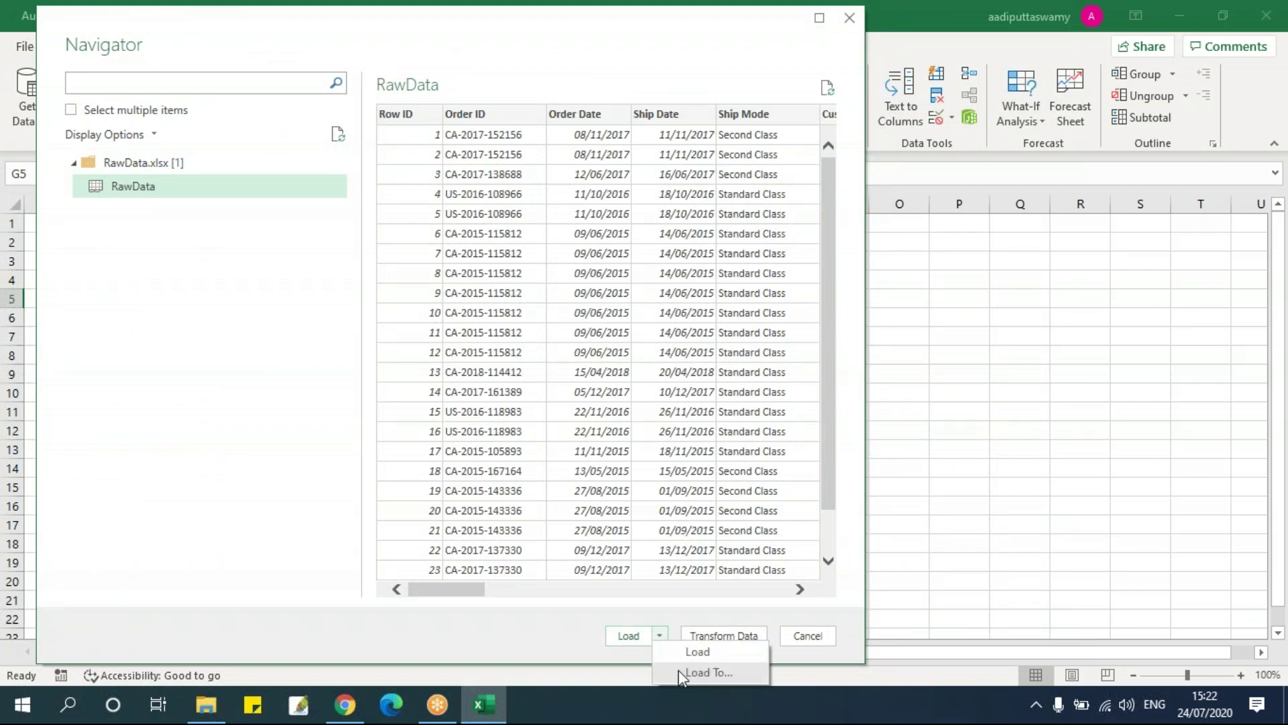
click(860, 464)
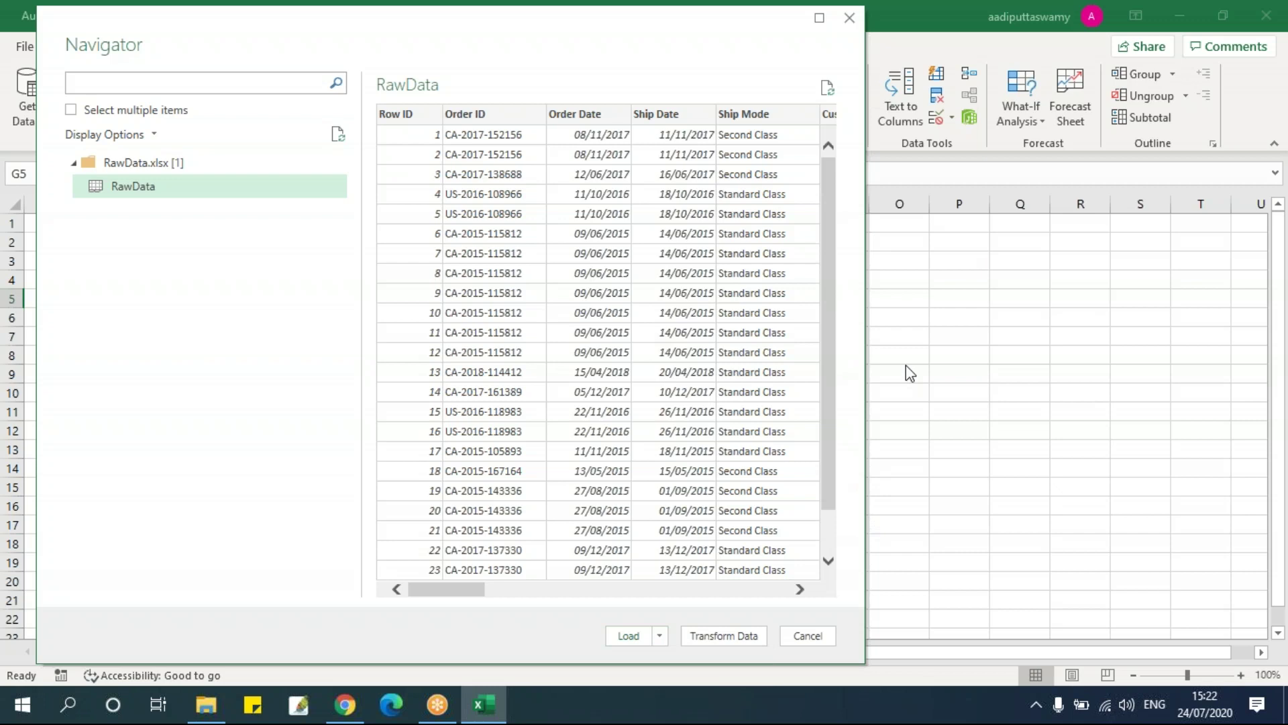
click(661, 639)
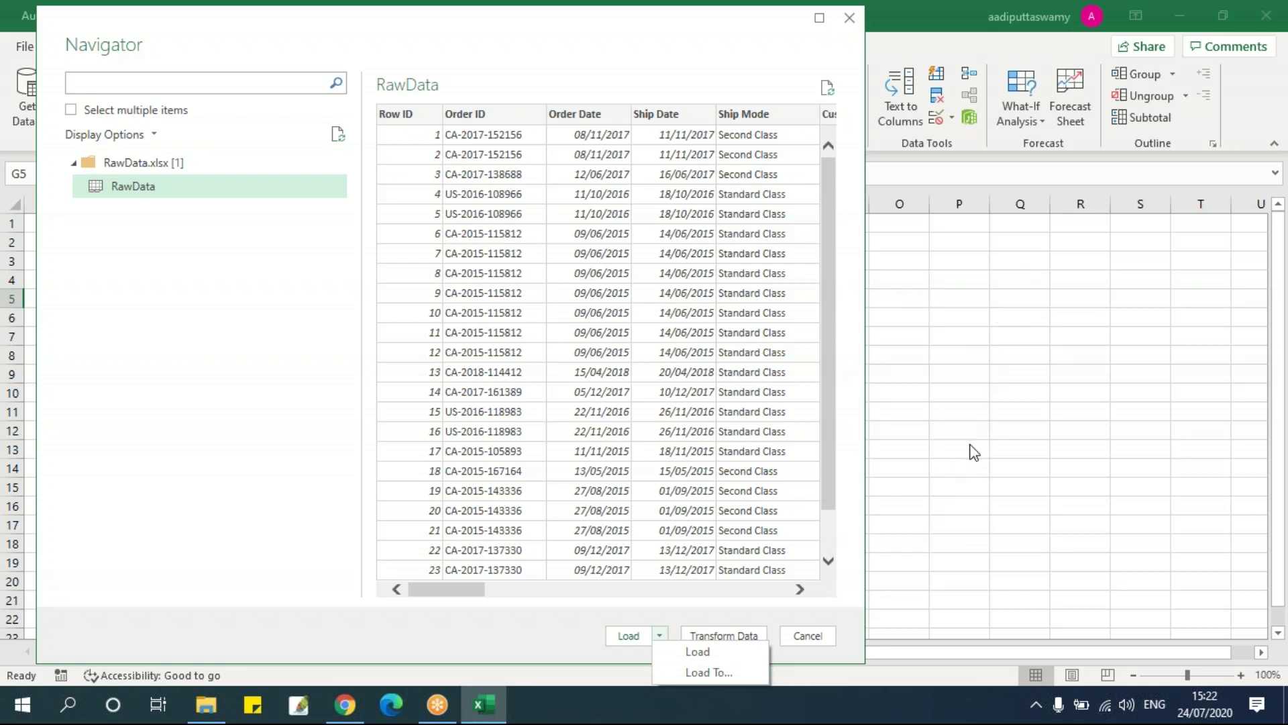
click(511, 627)
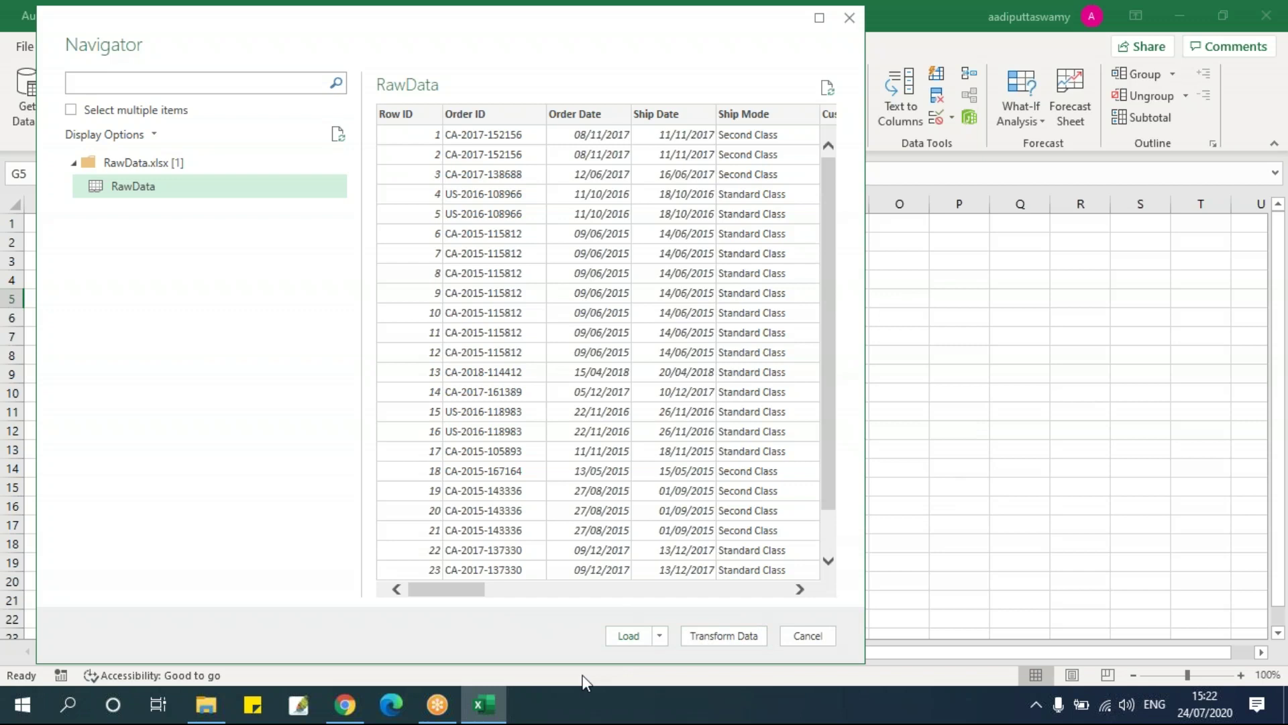
Load the selected RawData table directly into a new worksheet.
click(660, 636)
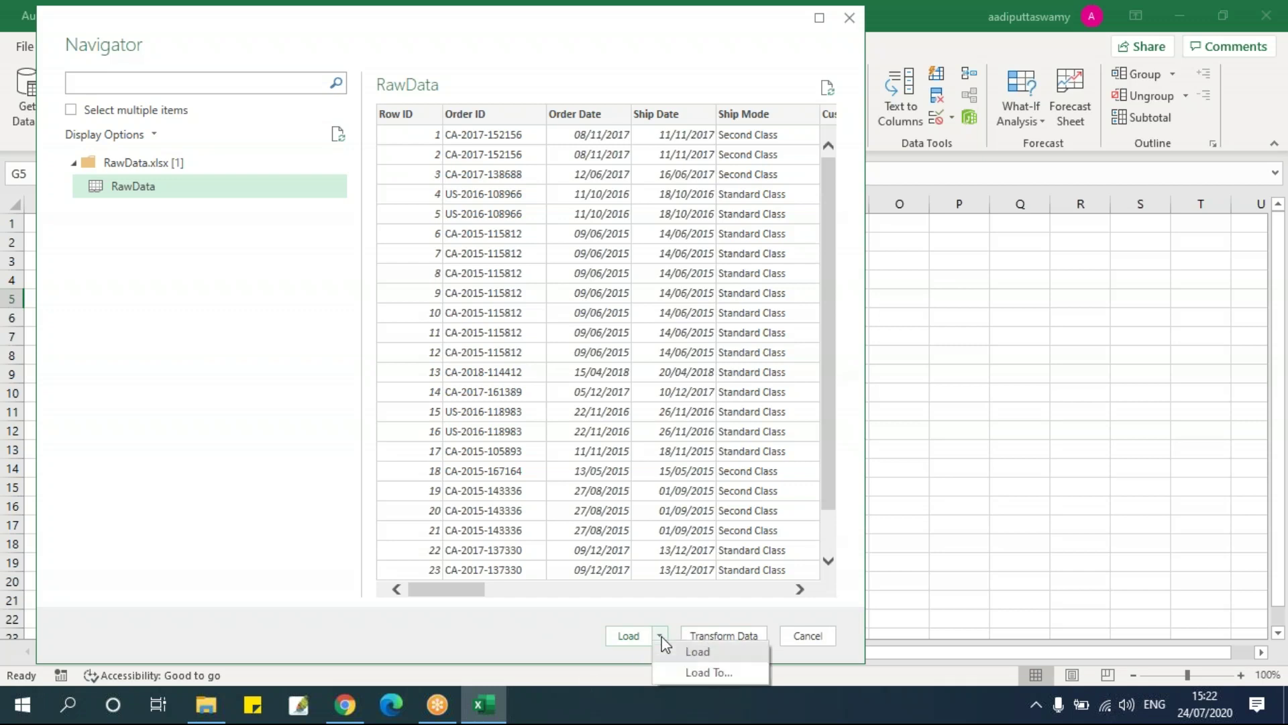
click(686, 654)
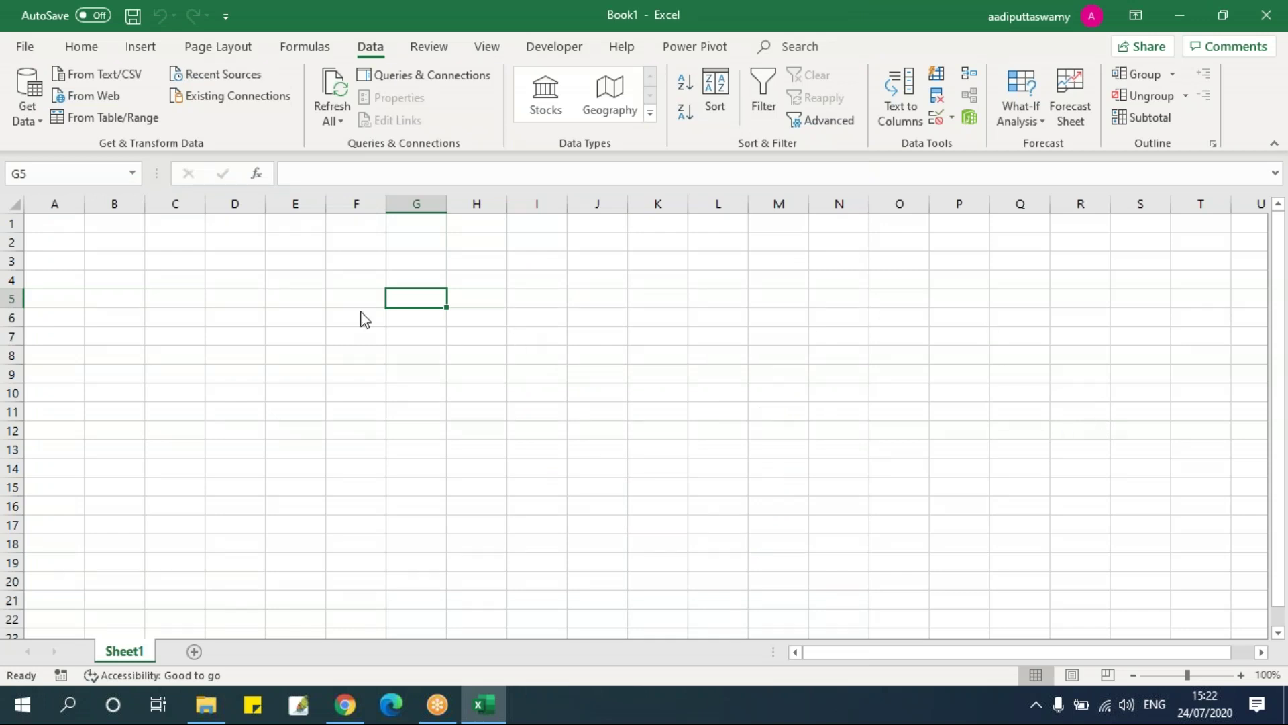
key(ctrl+Home)
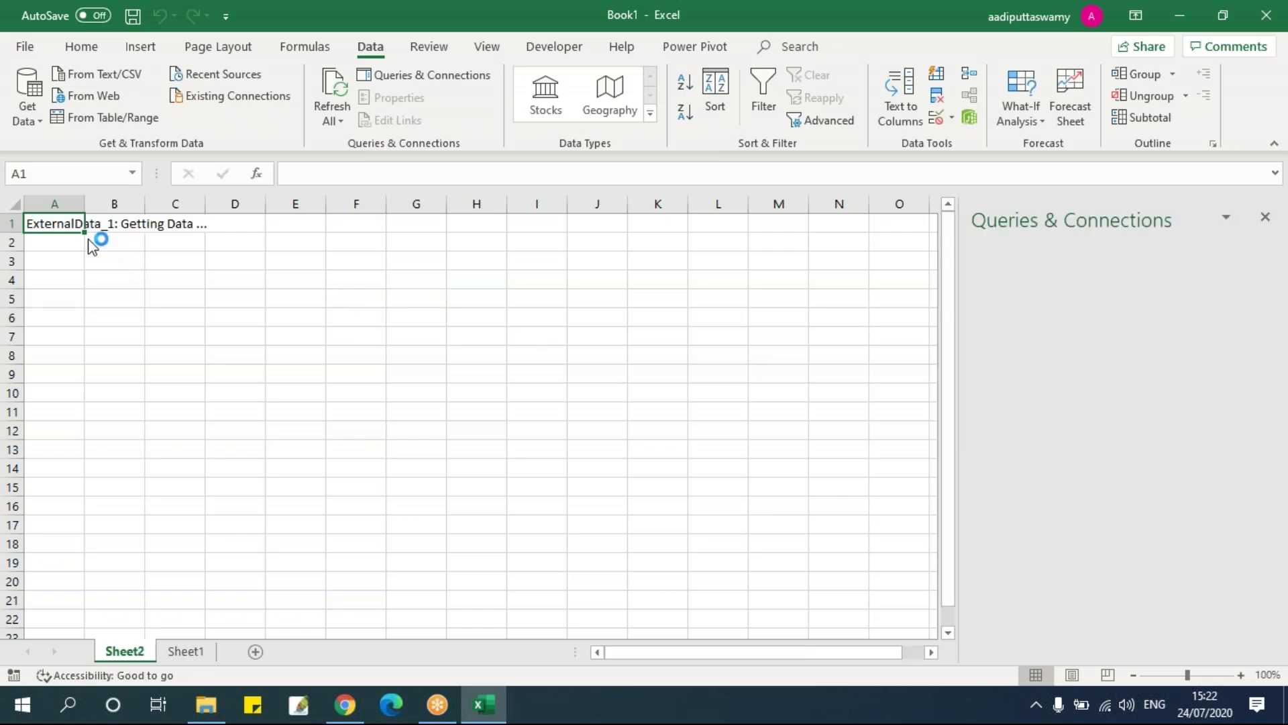
Compare the table loaded in Book1 with the source data in the RawData workbook.
click(355, 316)
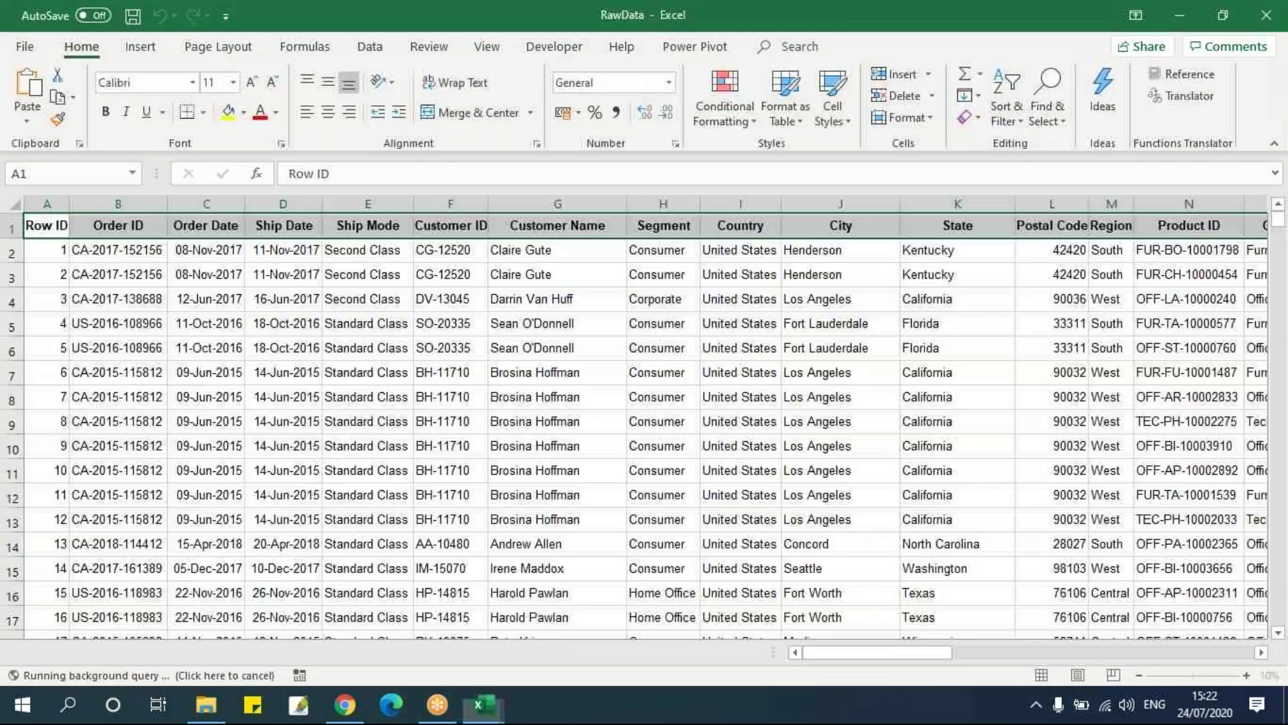
click(329, 350)
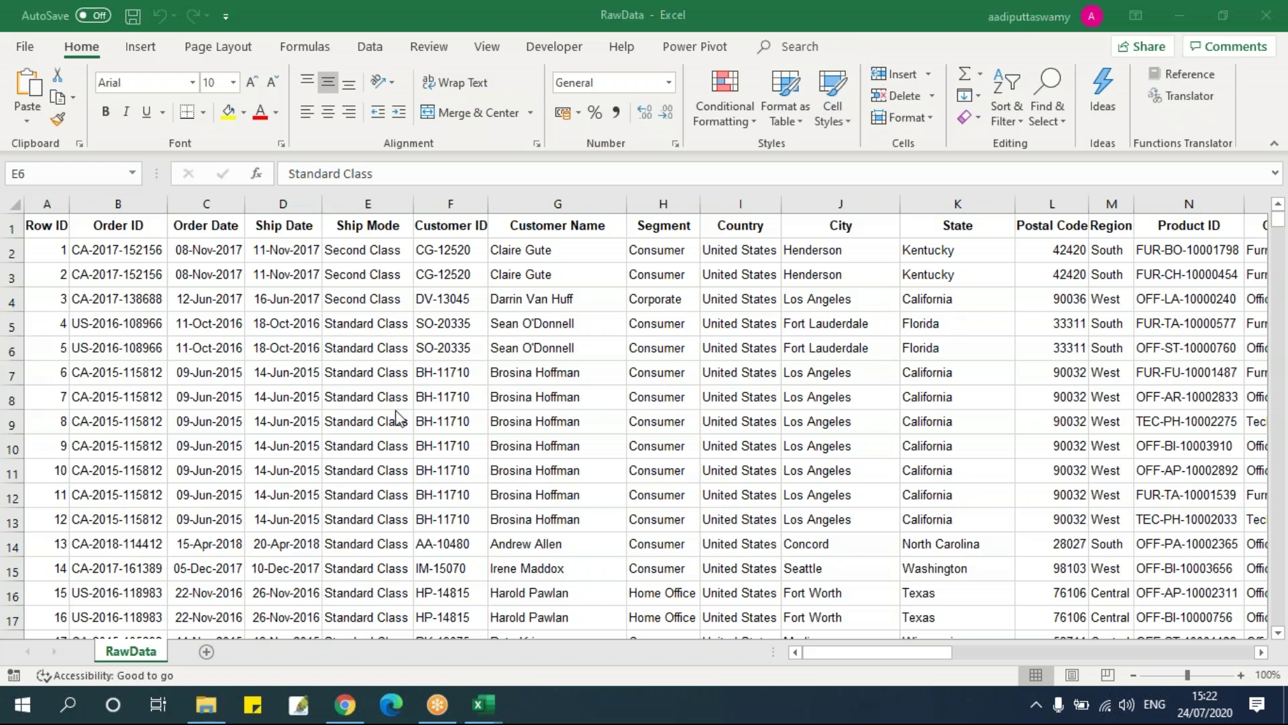
click(1179, 15)
click(341, 339)
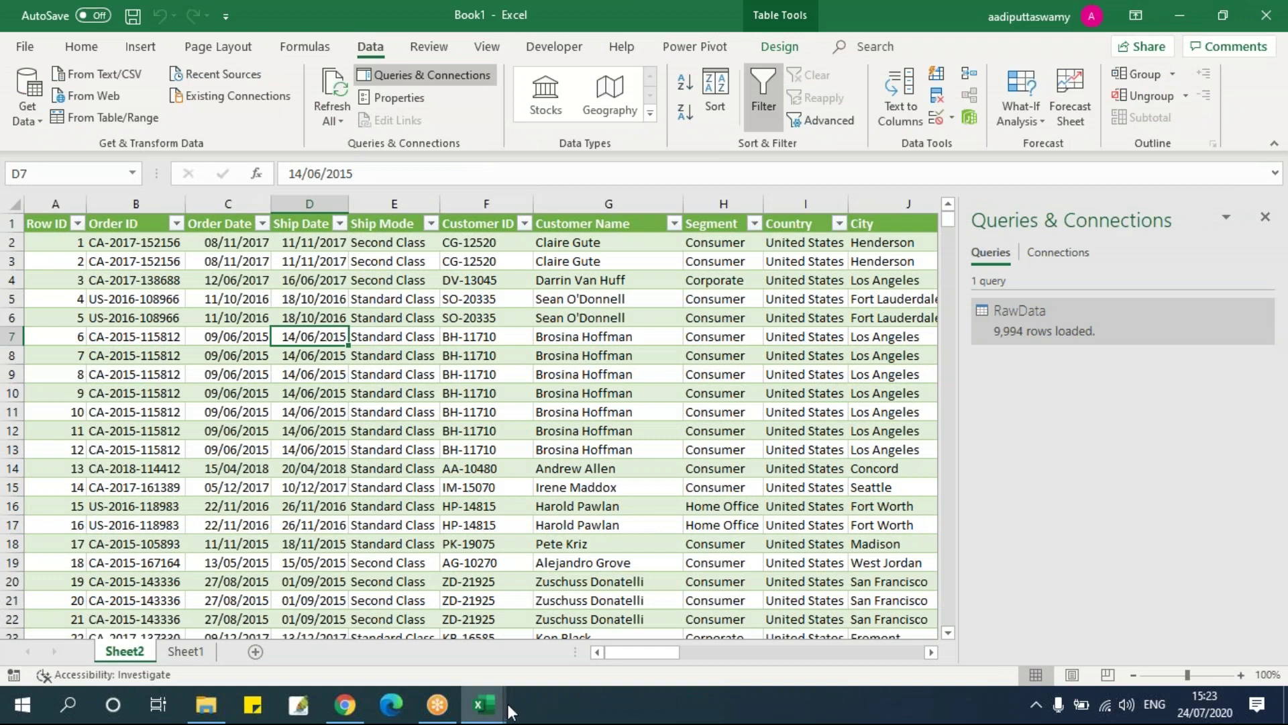
mouse_move(483, 703)
click(583, 624)
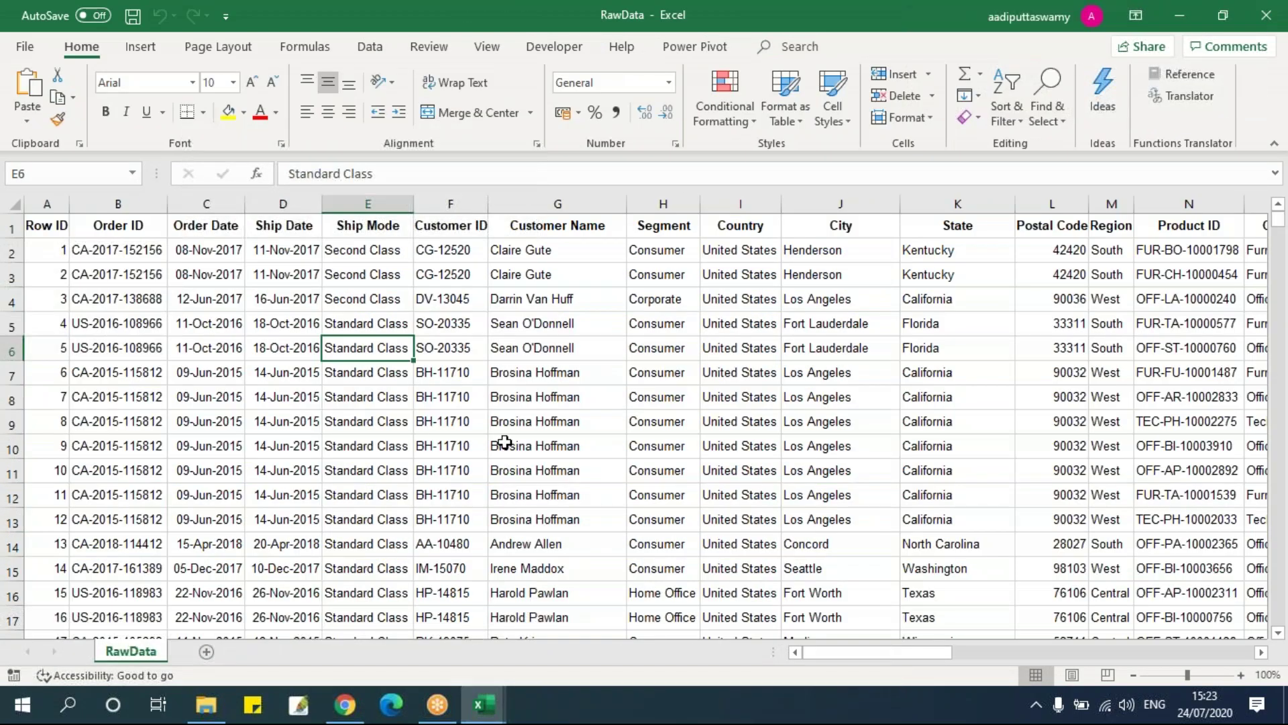
click(517, 372)
click(1179, 15)
click(204, 353)
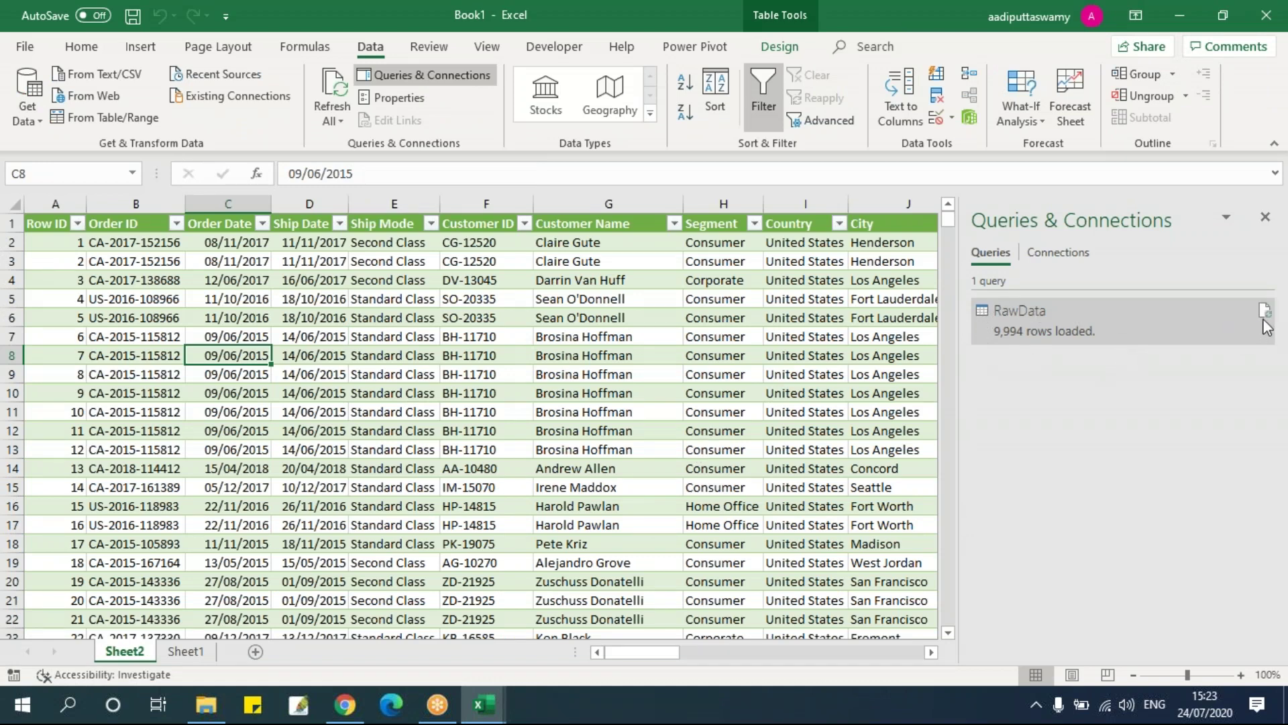
Check the RawData query entry in Book1, view the source RawData workbook once more, and return to Book1.
double_click(1161, 343)
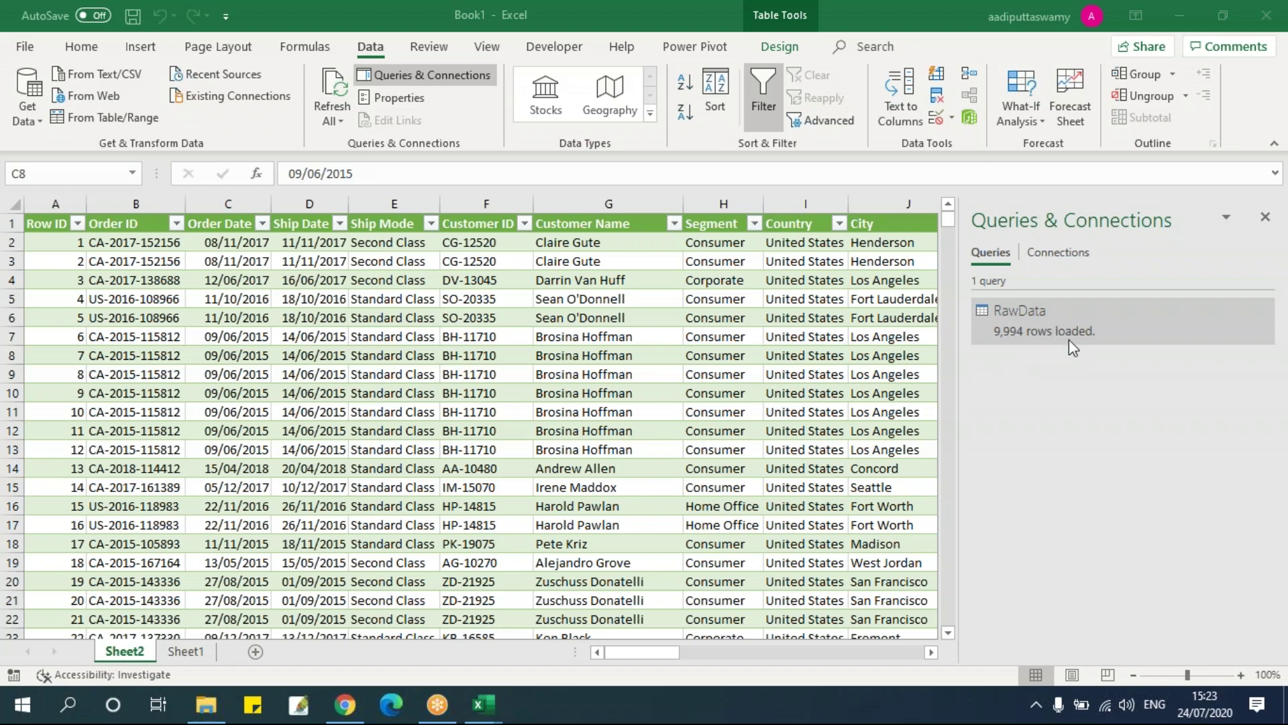
click(339, 300)
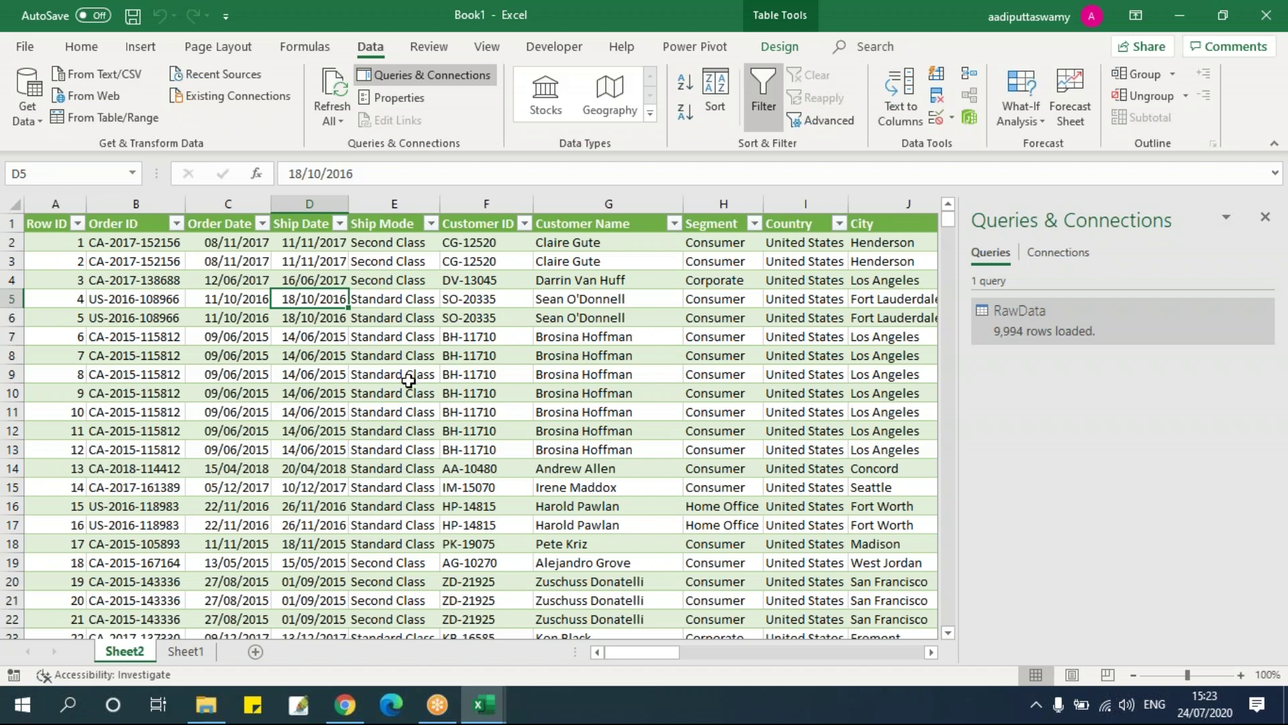
mouse_move(481, 715)
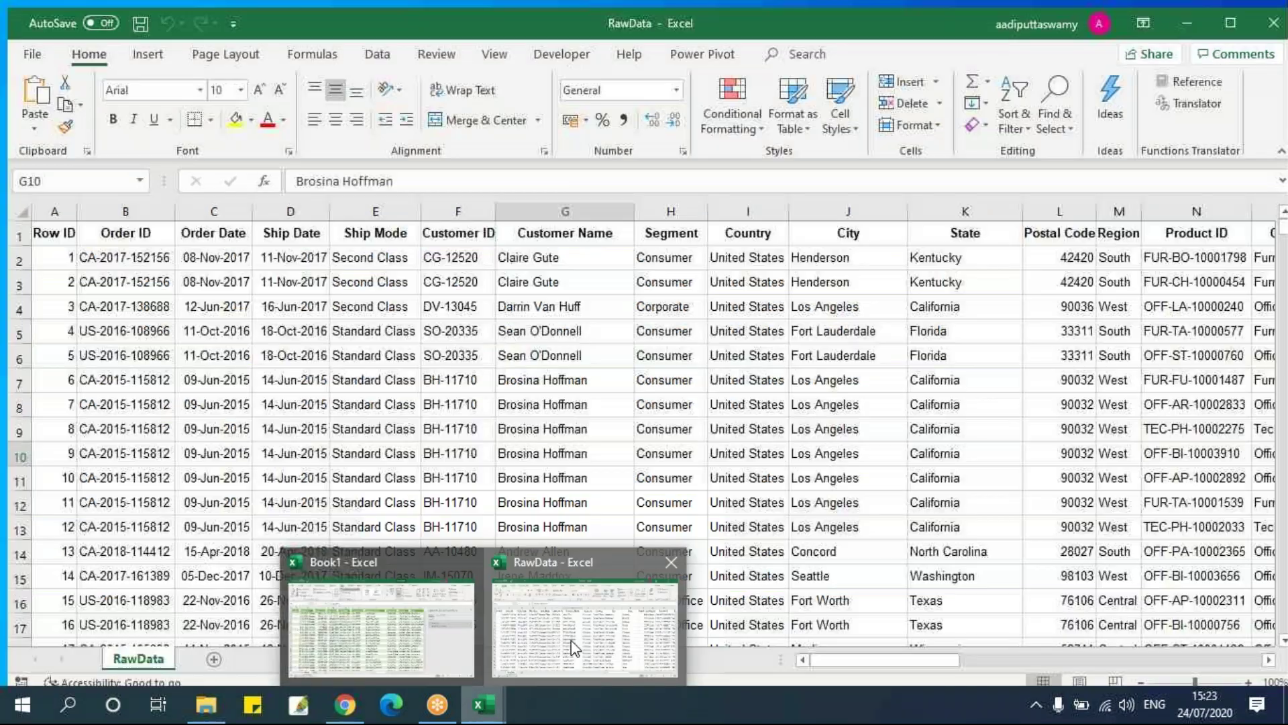
click(570, 640)
mouse_move(843, 654)
mouse_down()
mouse_move(1006, 654)
mouse_move(834, 644)
mouse_up()
mouse_move(483, 704)
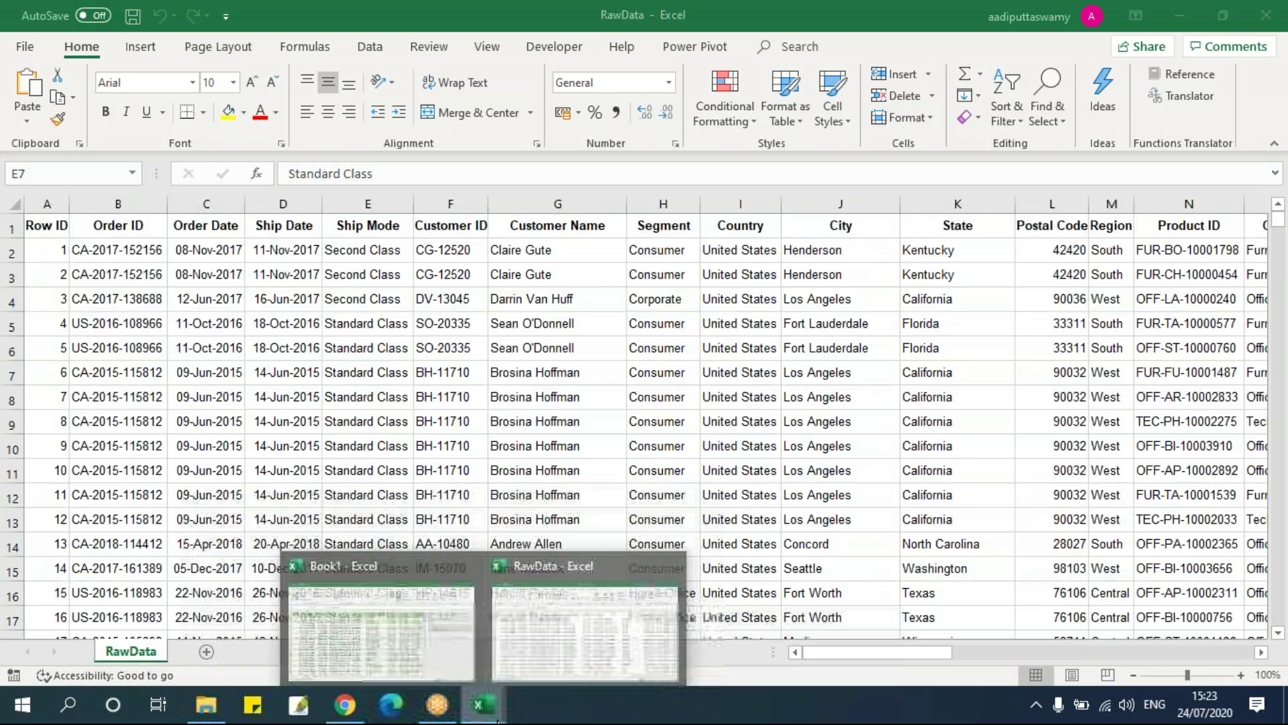
click(379, 620)
click(380, 388)
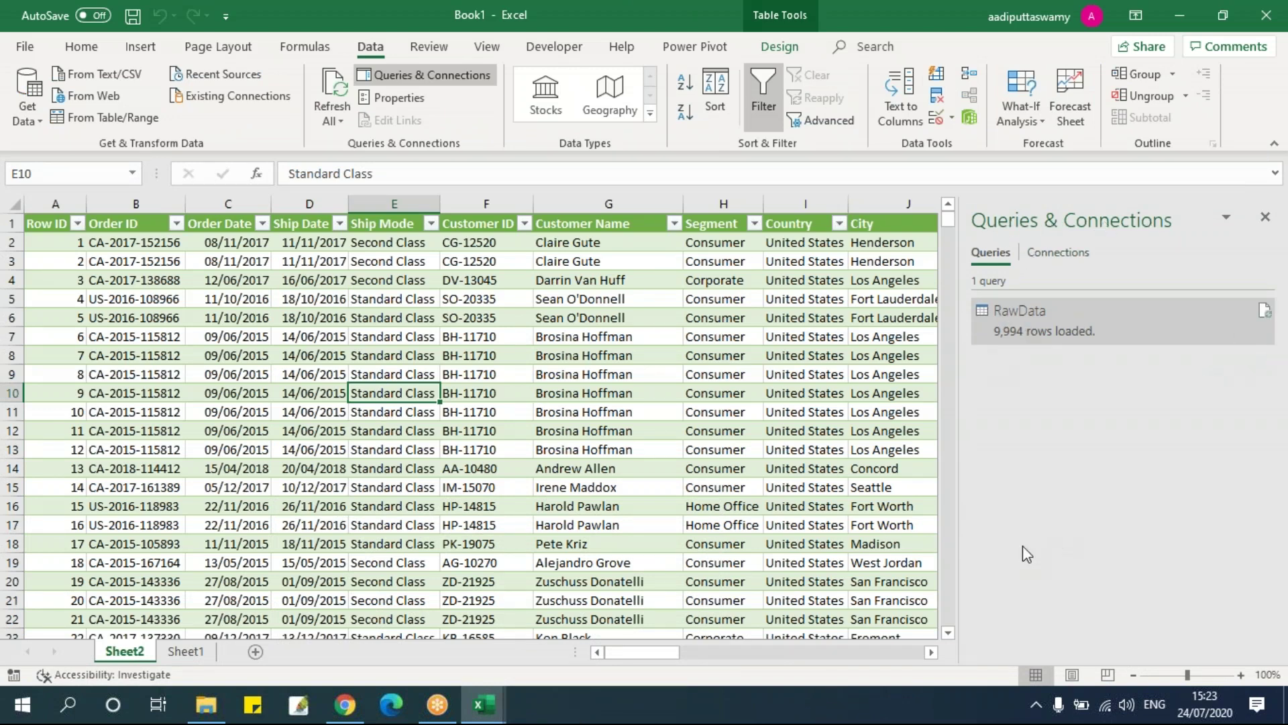
Examine the Order Date through State columns of the loaded table on Sheet2.
click(419, 361)
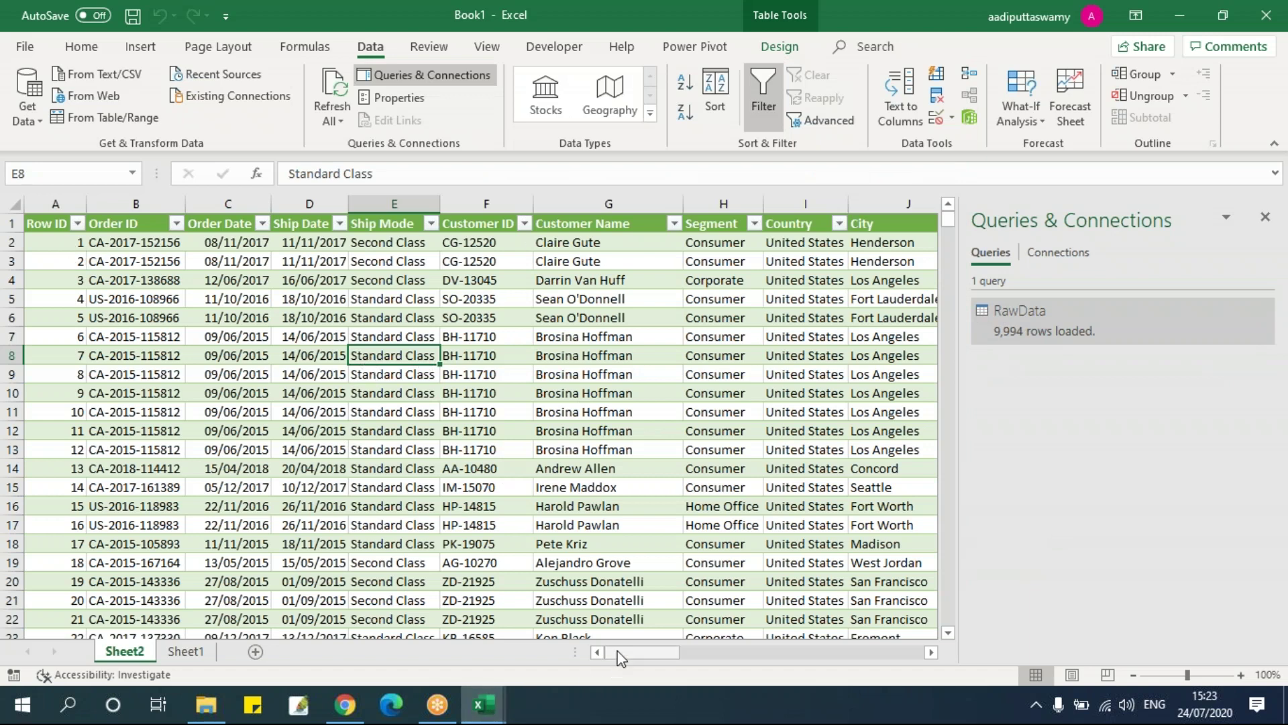
drag(621, 658, 649, 674)
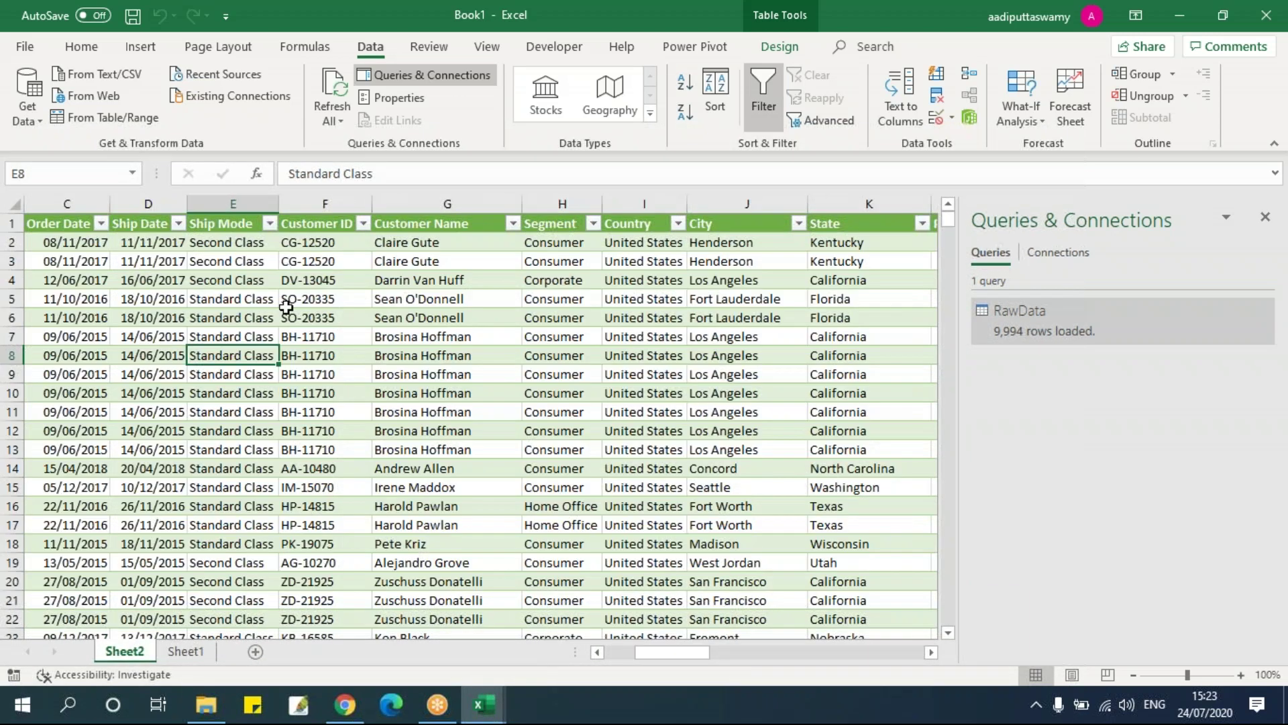
click(147, 283)
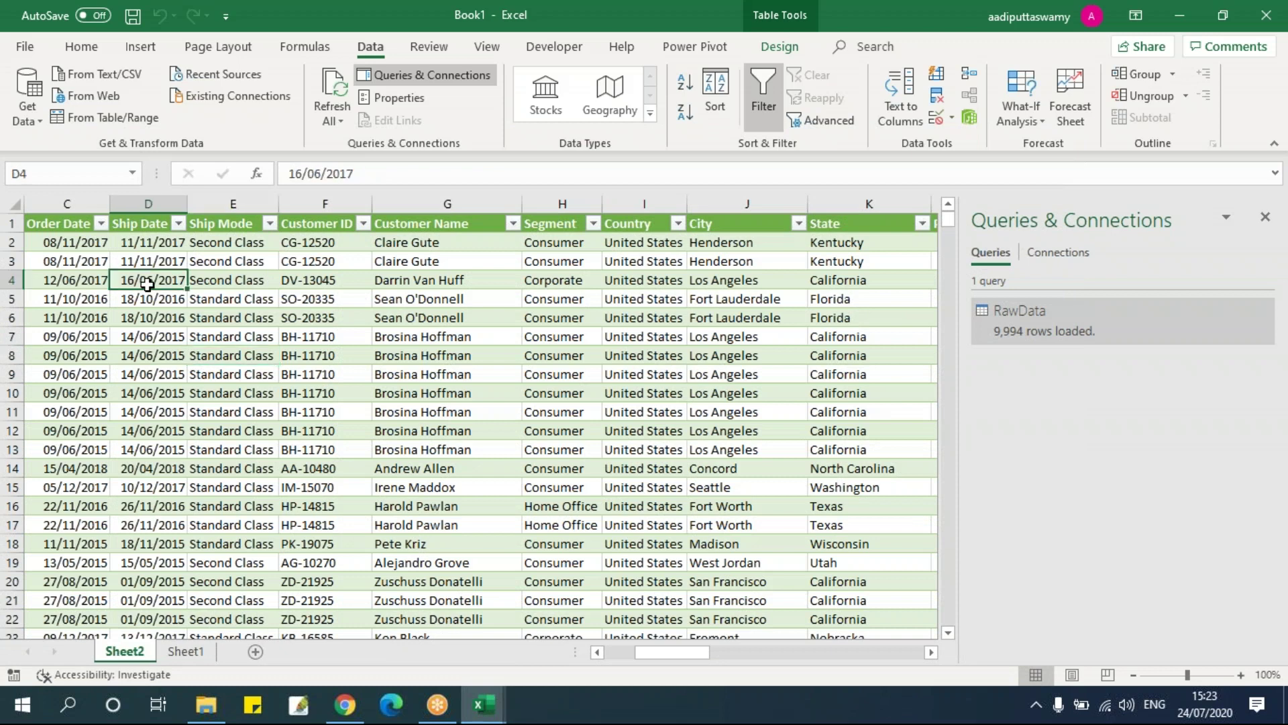
click(200, 371)
click(224, 343)
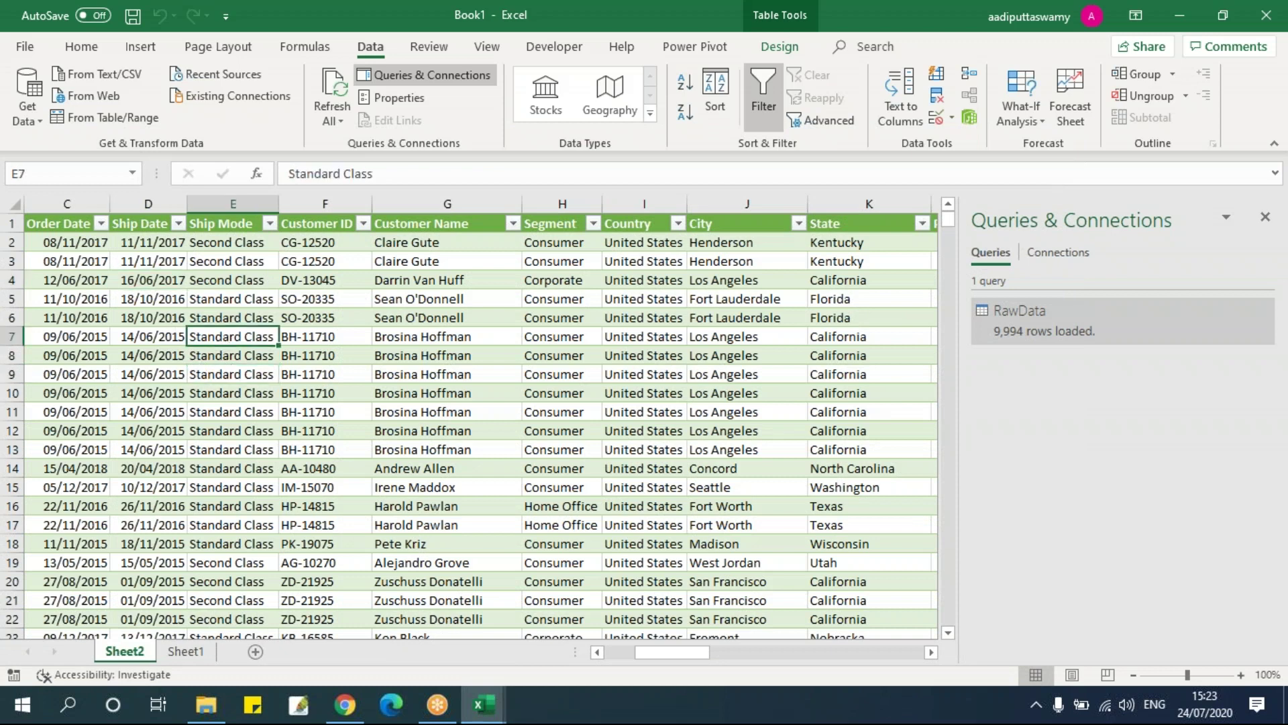
Create a PivotTable from the RawData table on a new worksheet and close its field list.
click(141, 47)
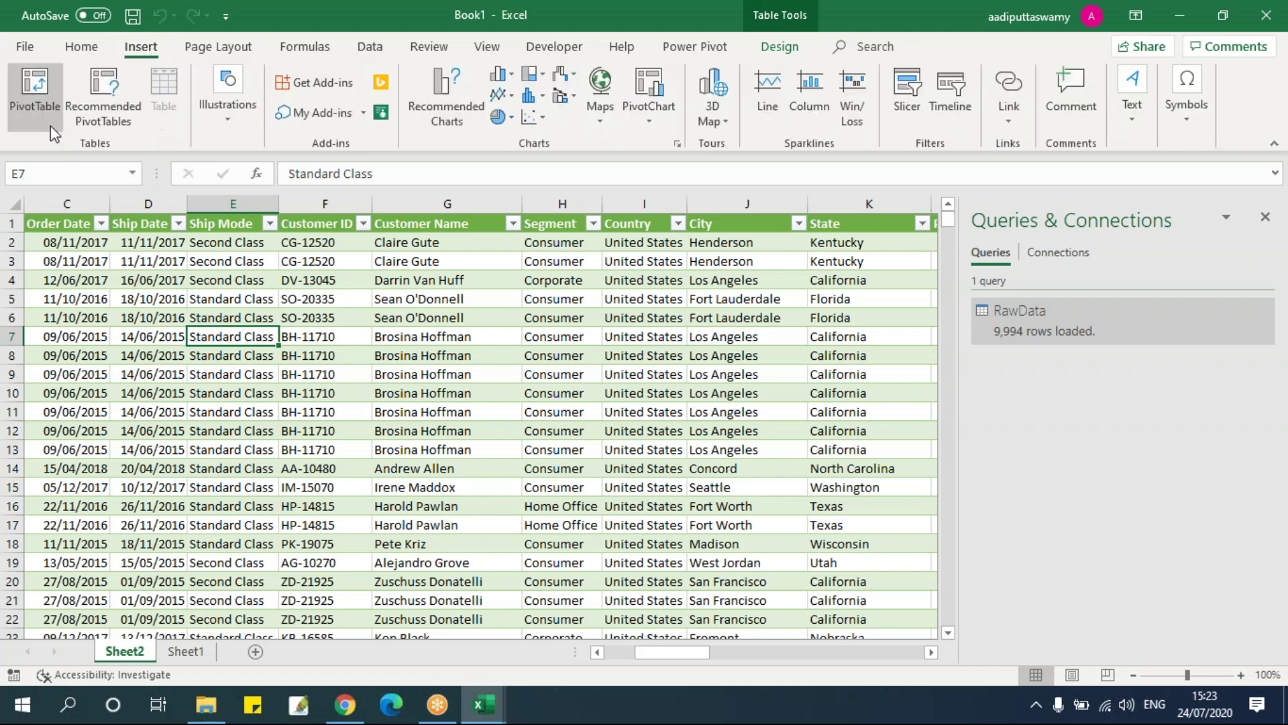
click(43, 107)
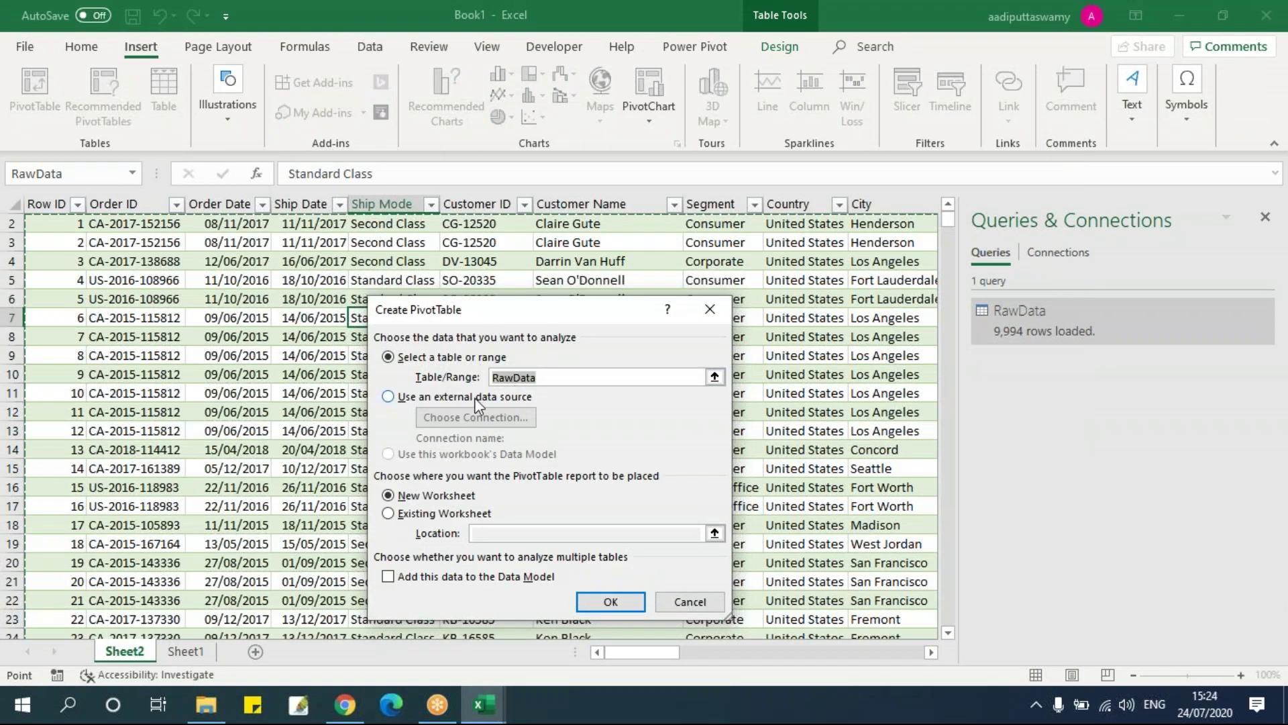
click(610, 601)
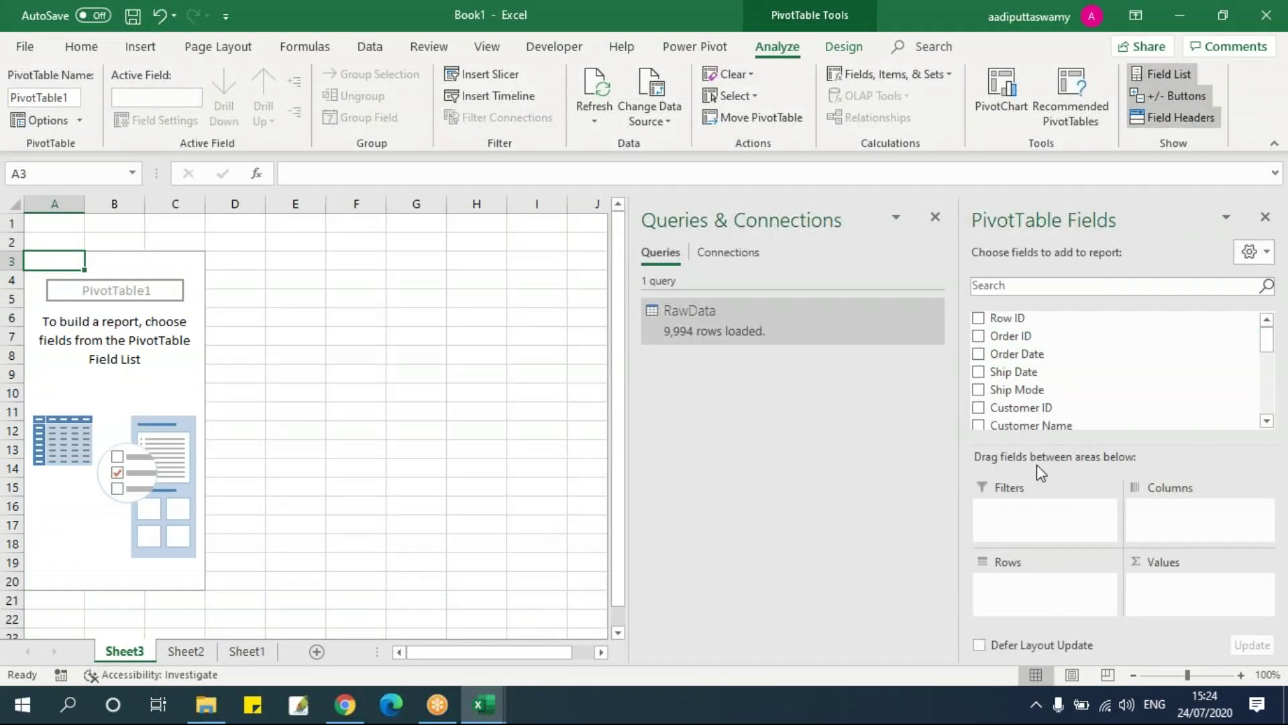
click(1266, 216)
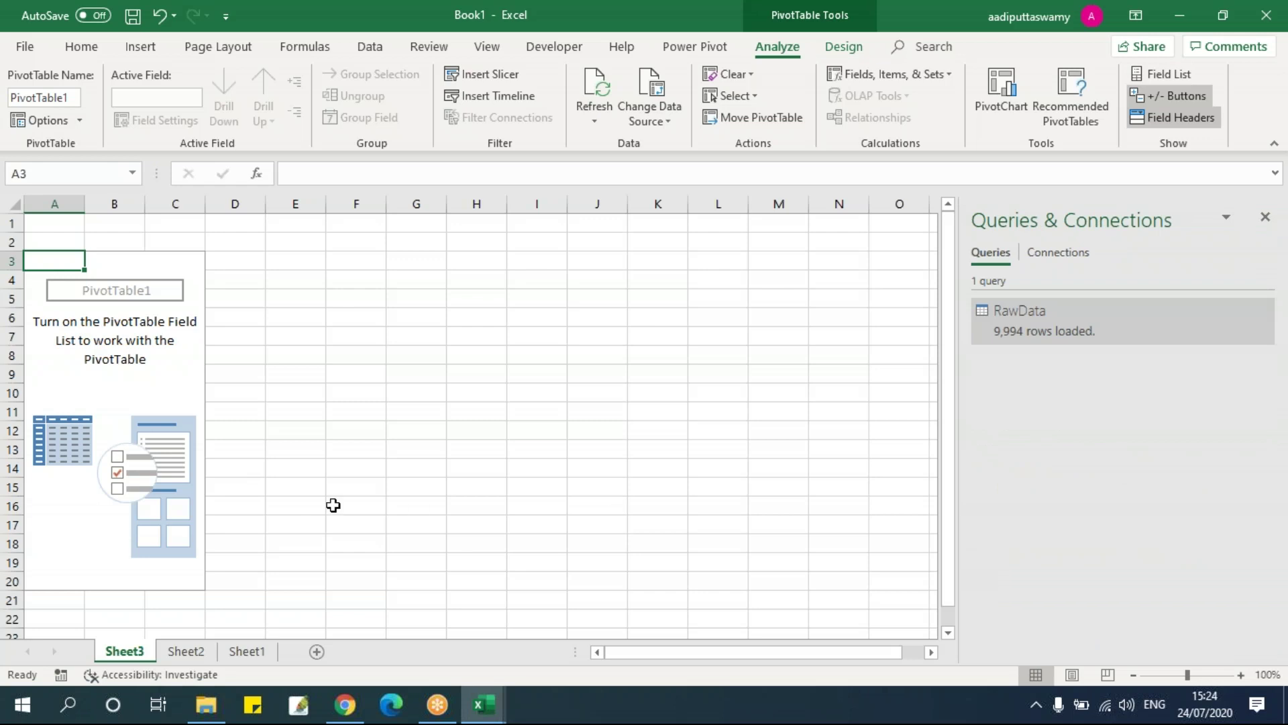
Delete Sheet3 with the empty PivotTable.
right_click(135, 652)
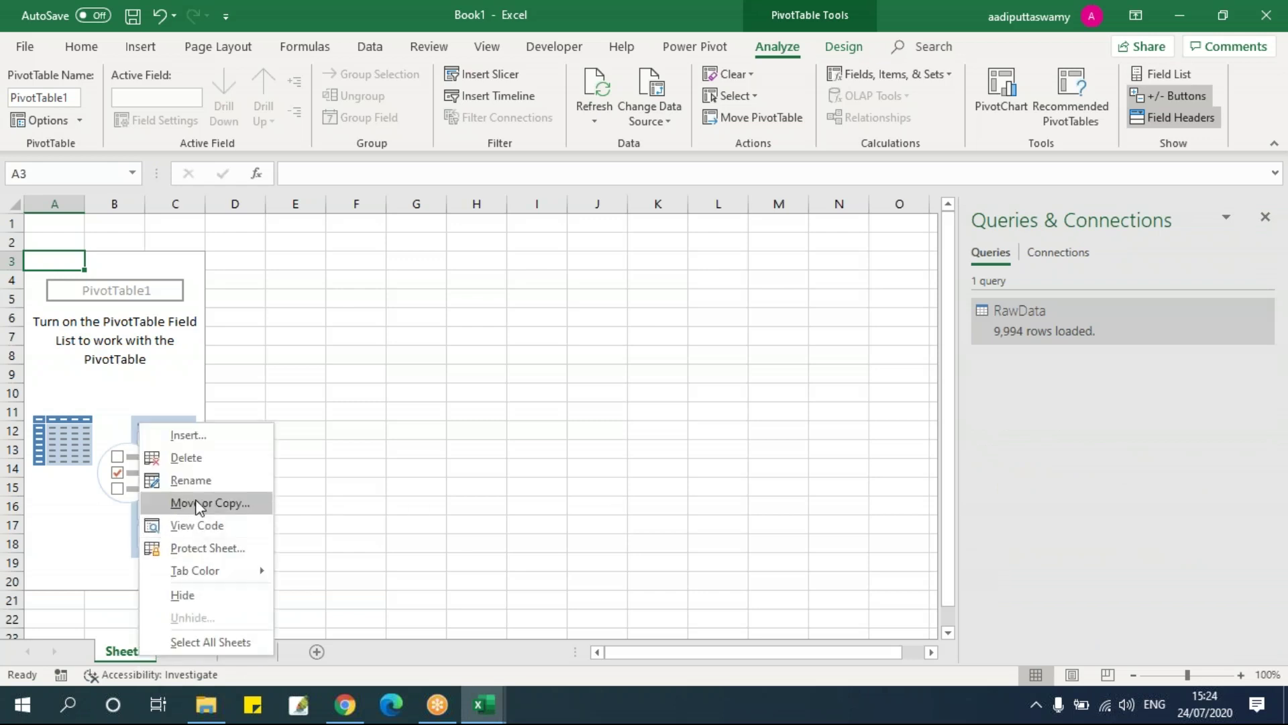
click(195, 458)
click(612, 405)
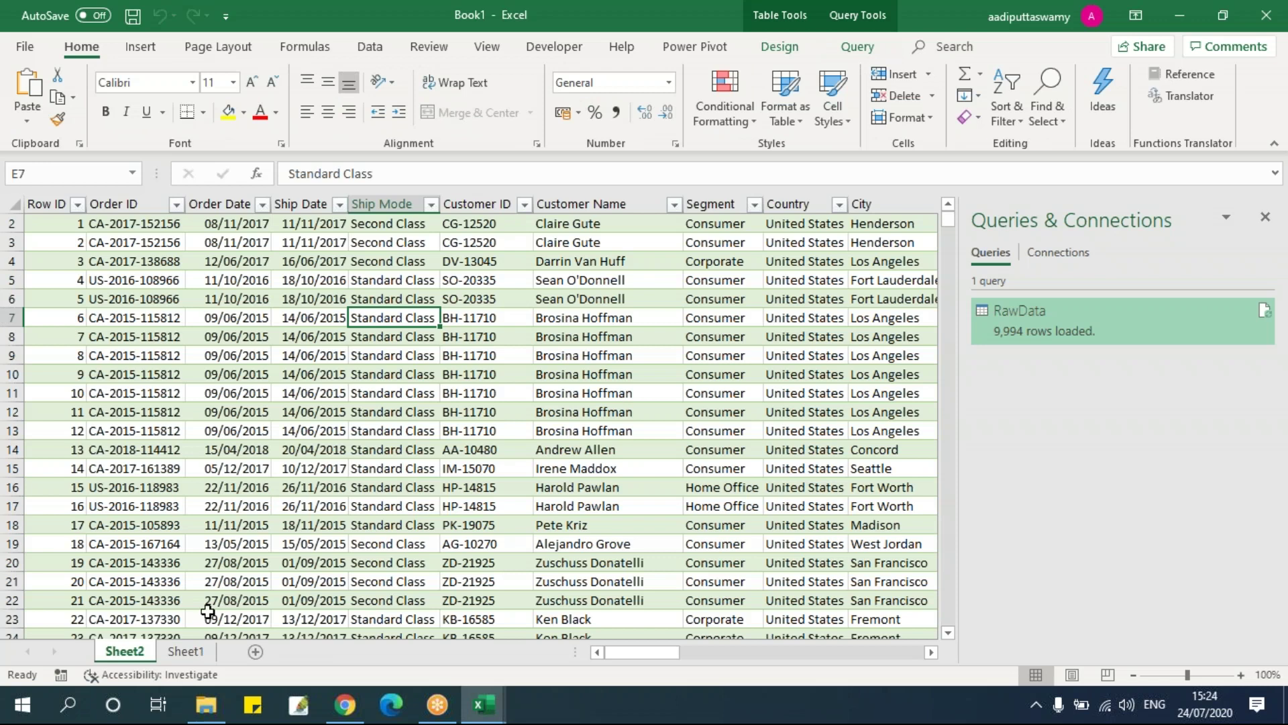
Delete Sheet2 containing the loaded RawData table, keeping its query in the workbook.
scroll(179, 477, up, 1)
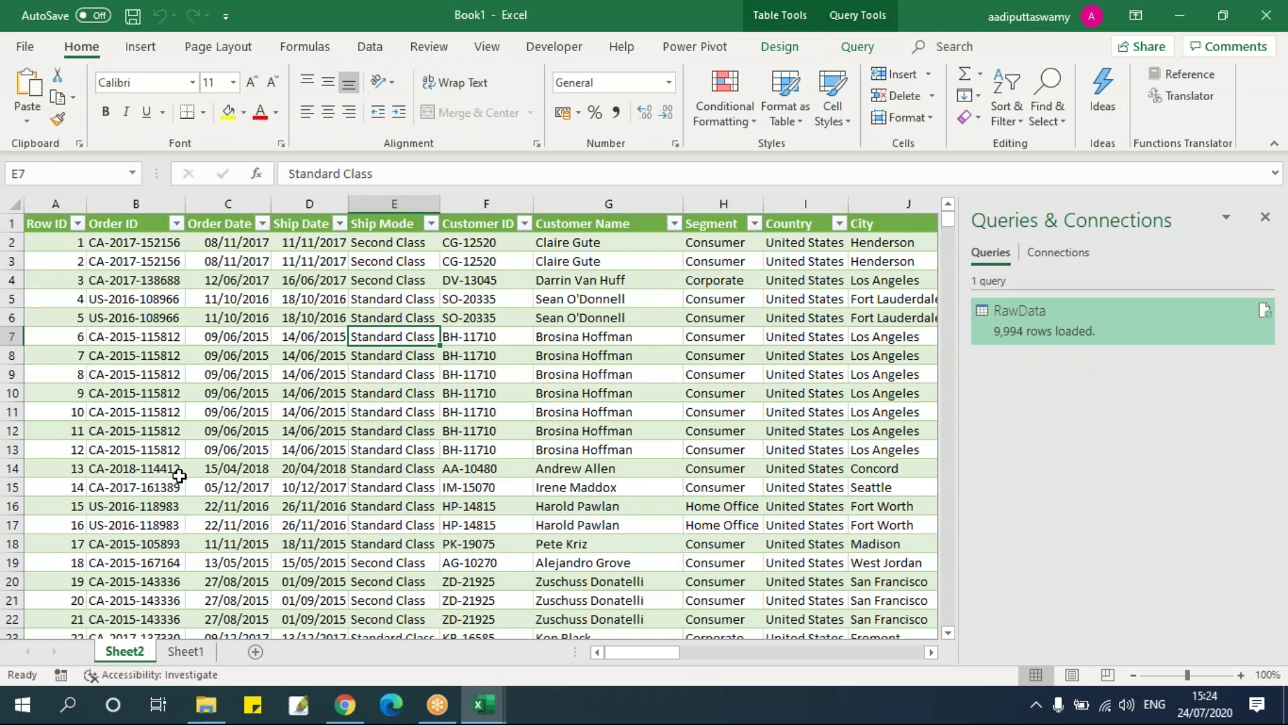
right_click(121, 649)
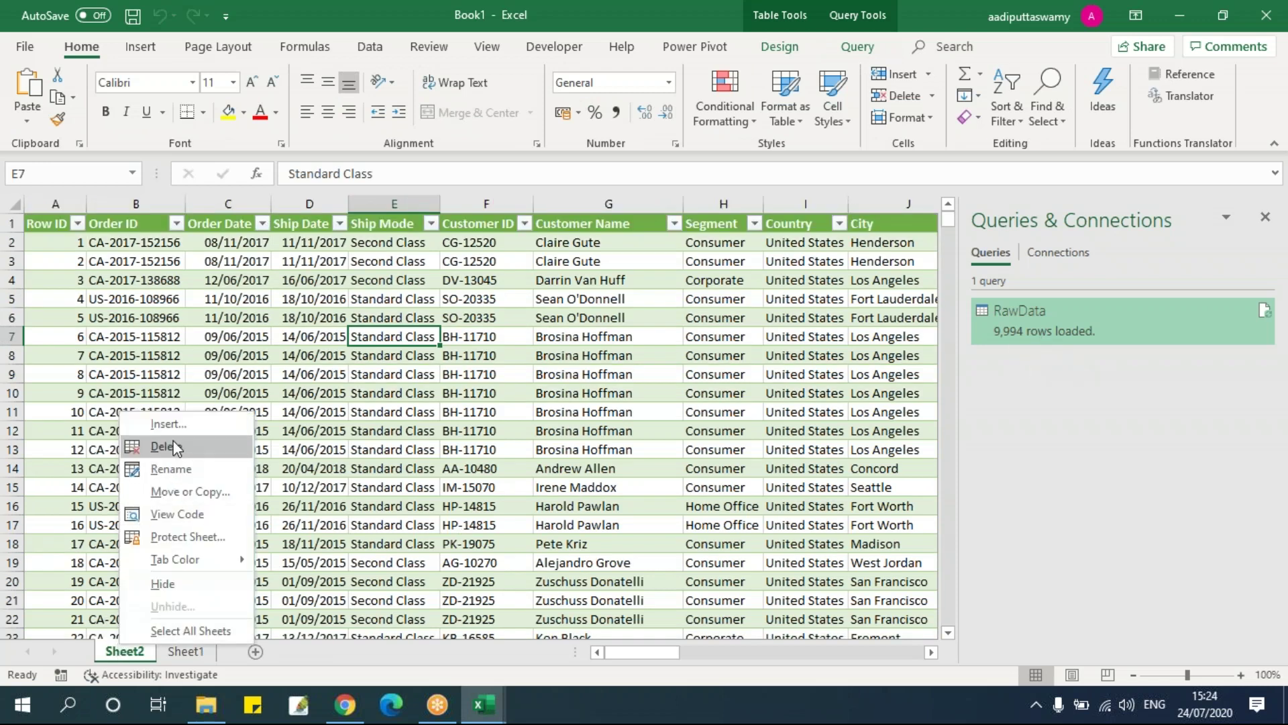
click(165, 446)
click(638, 408)
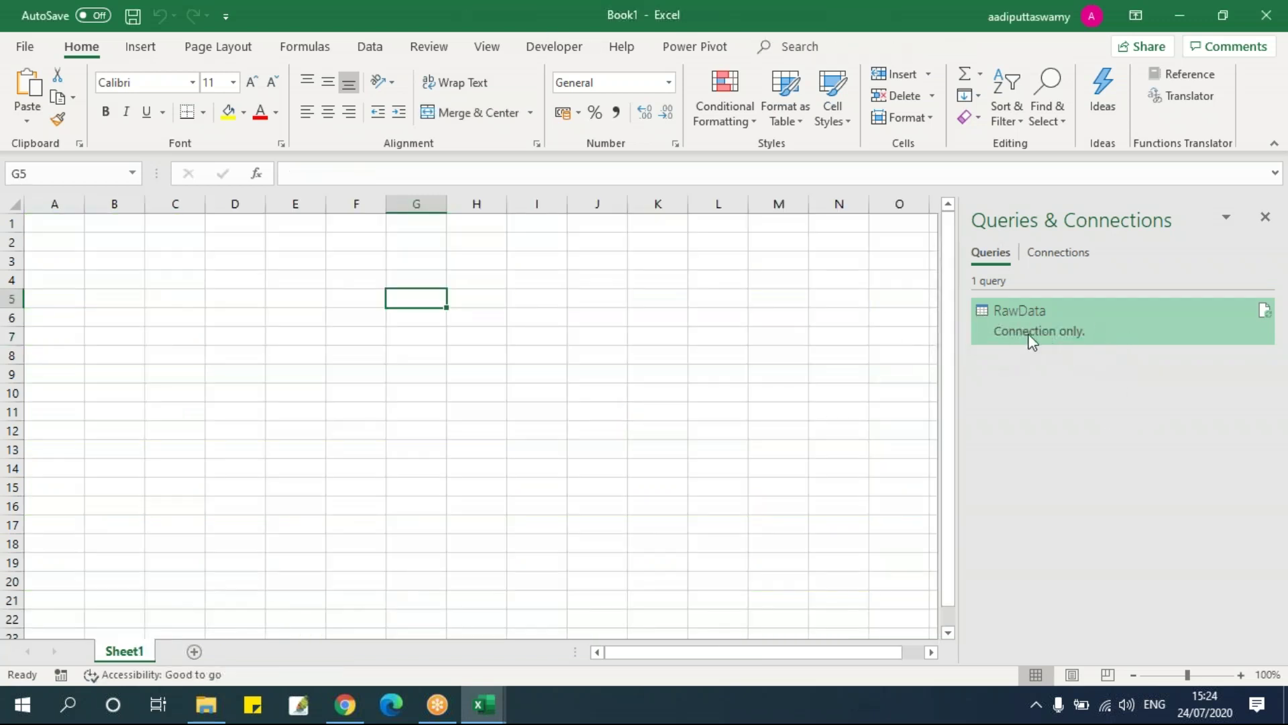
Preview the RawData query's data, columns, load status and data source, and return to cell A1.
mouse_move(1020, 335)
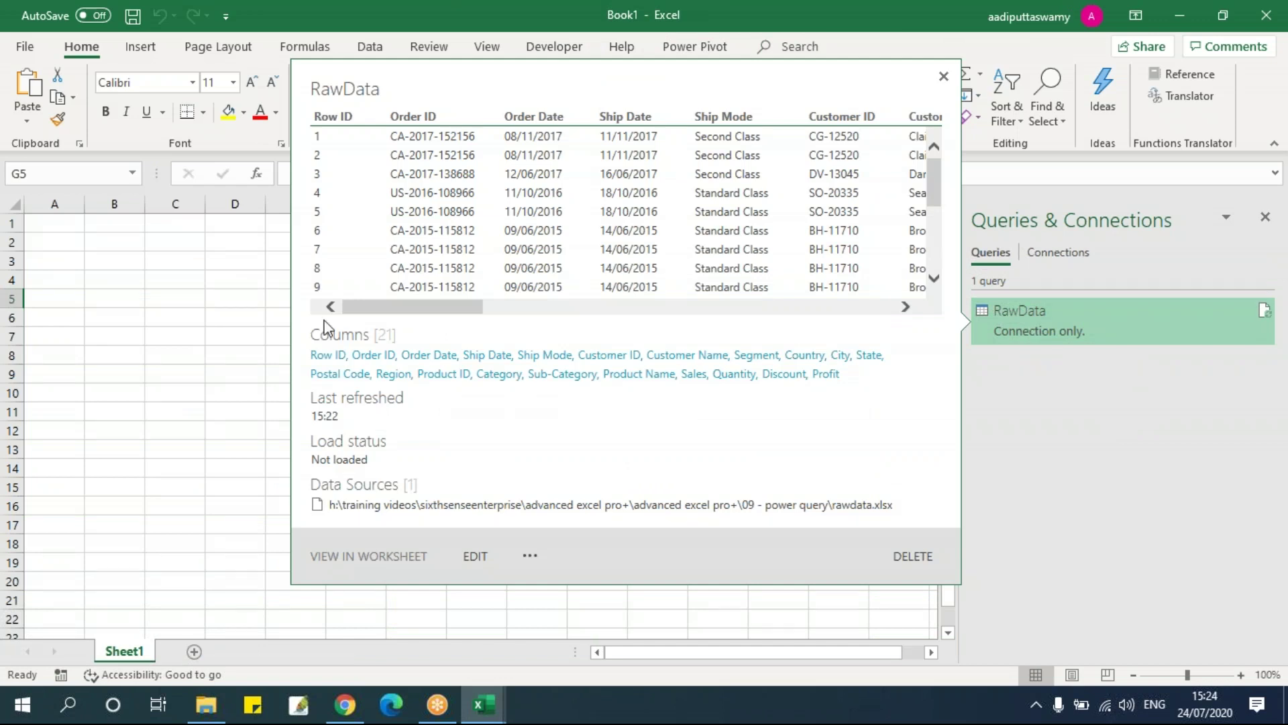
click(174, 278)
click(55, 224)
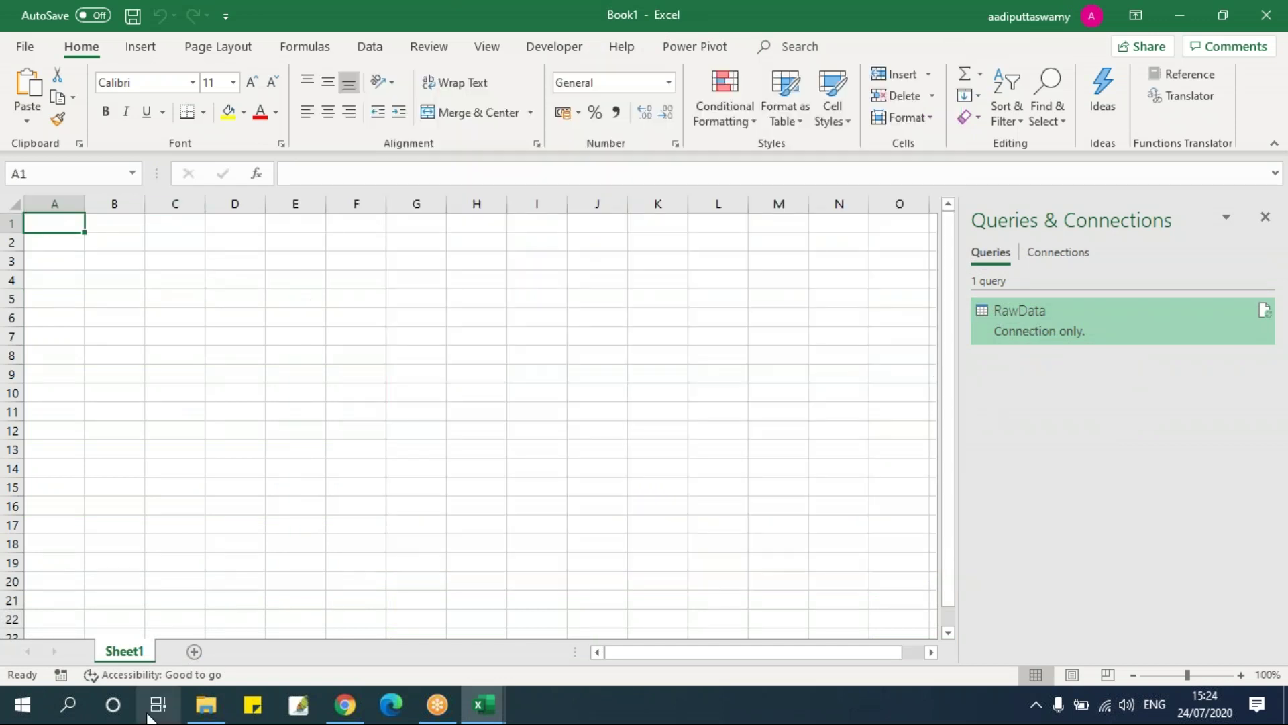
Try to refresh the connection-only RawData query.
right_click(1067, 333)
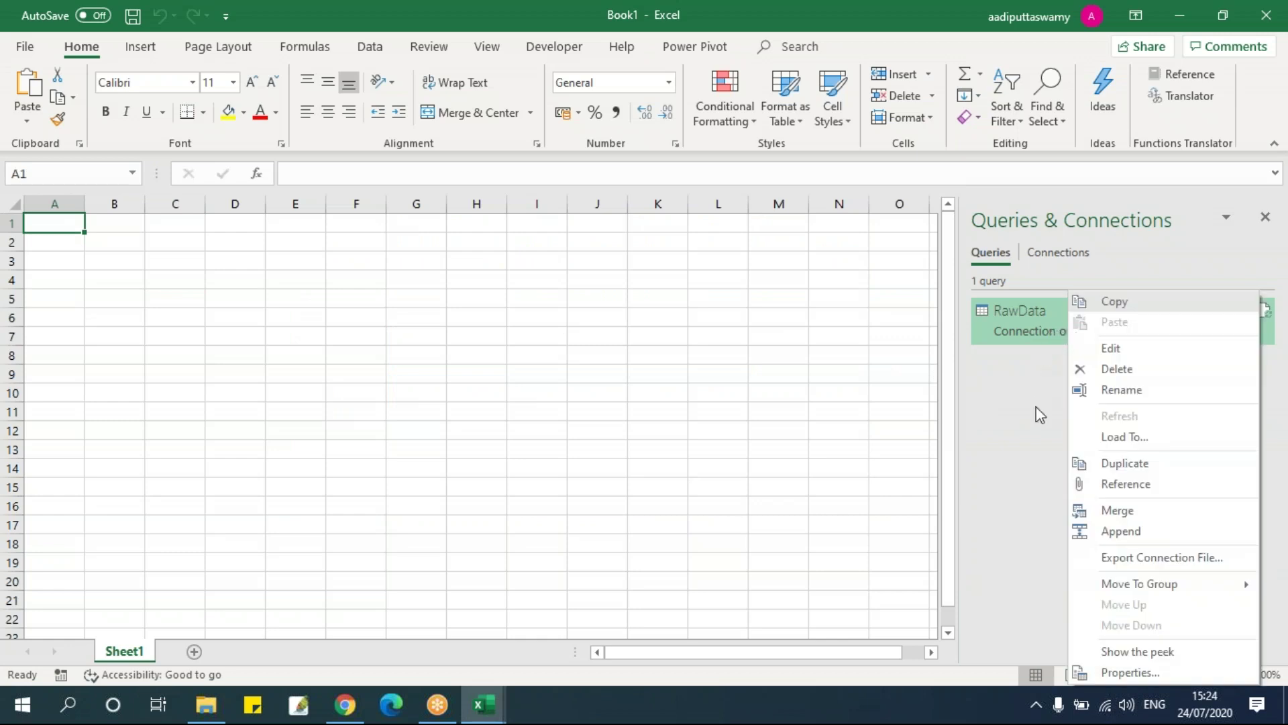
click(1046, 491)
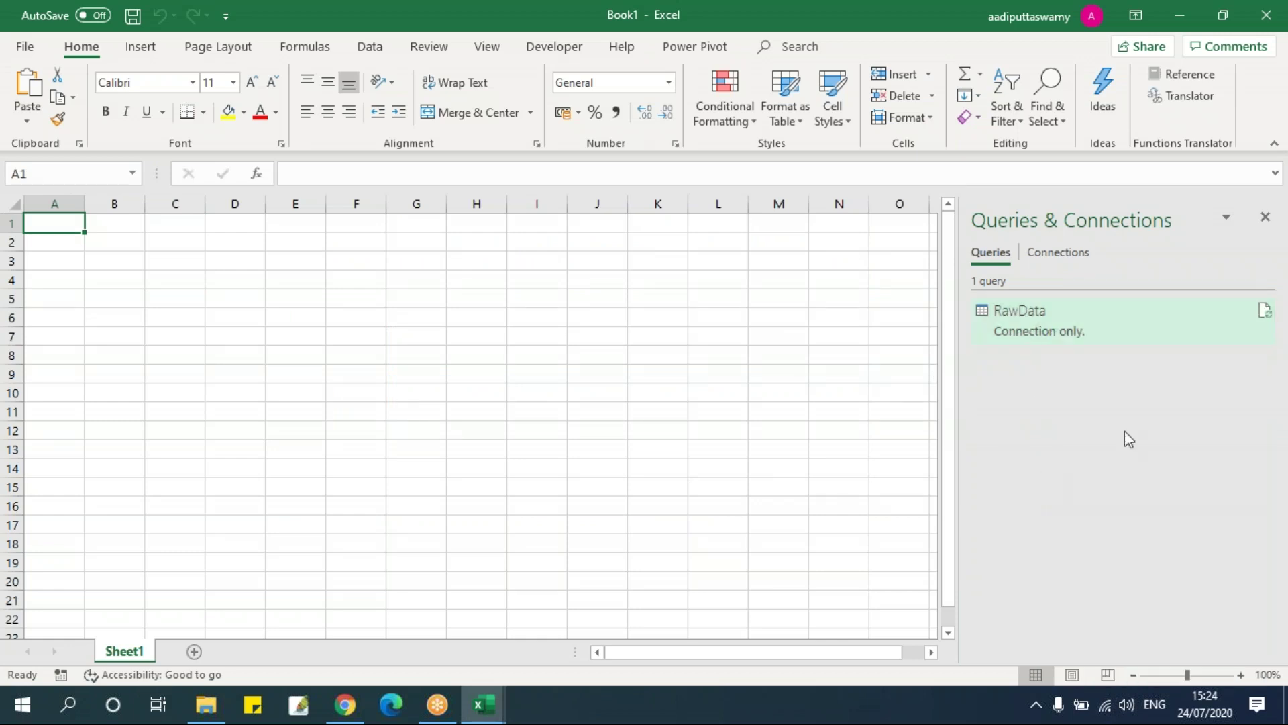
double_click(1265, 328)
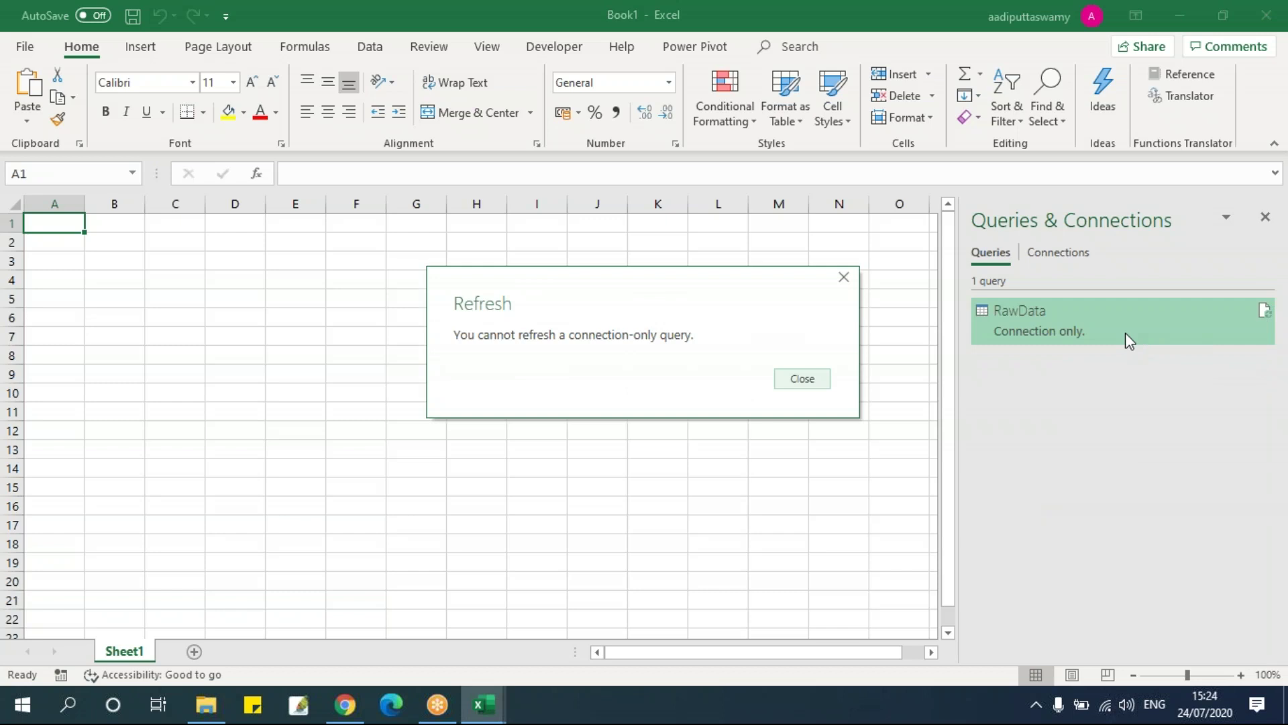
click(807, 380)
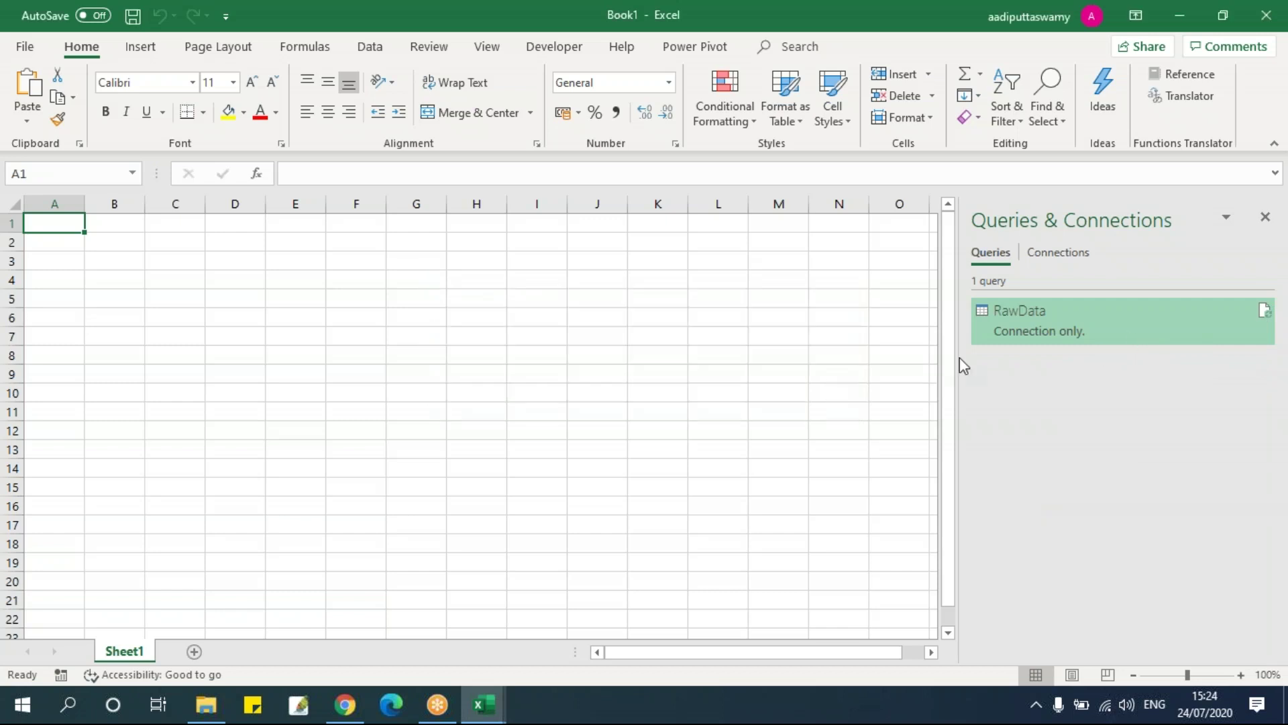
Open the RawData query in the Power Query Editor, review its data and applied steps, and Close & Load it.
right_click(1035, 329)
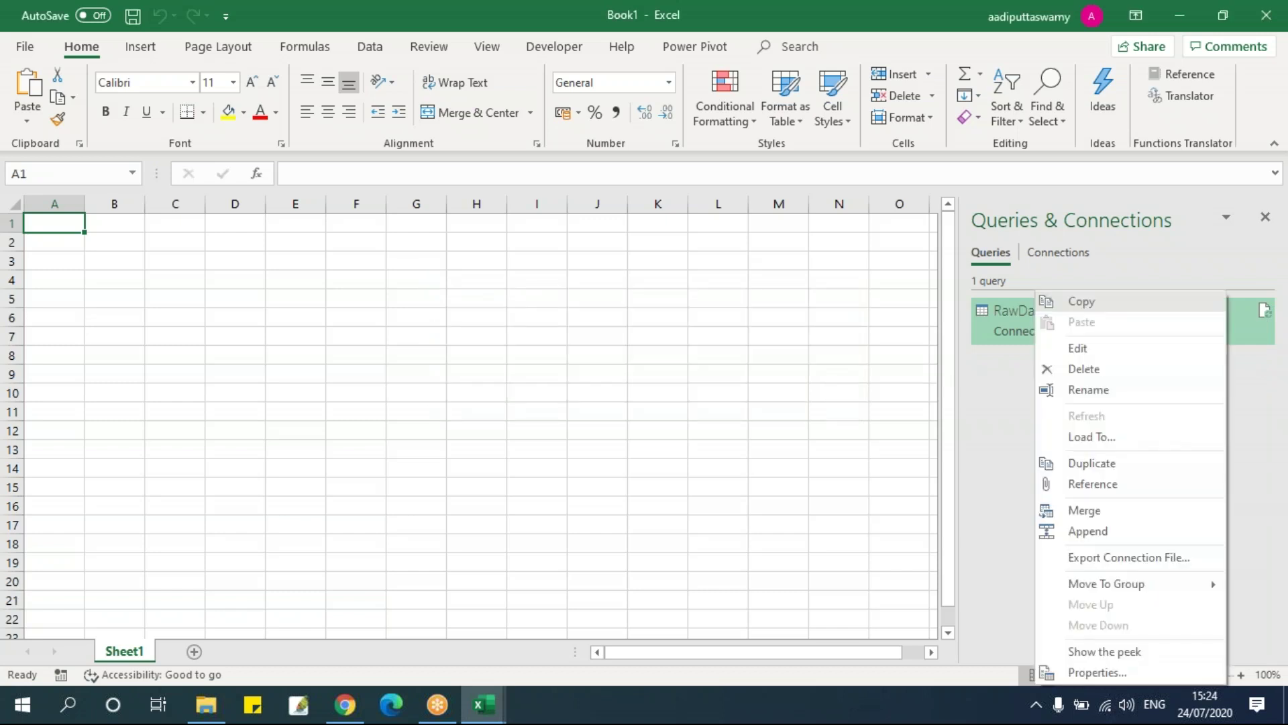
click(1078, 348)
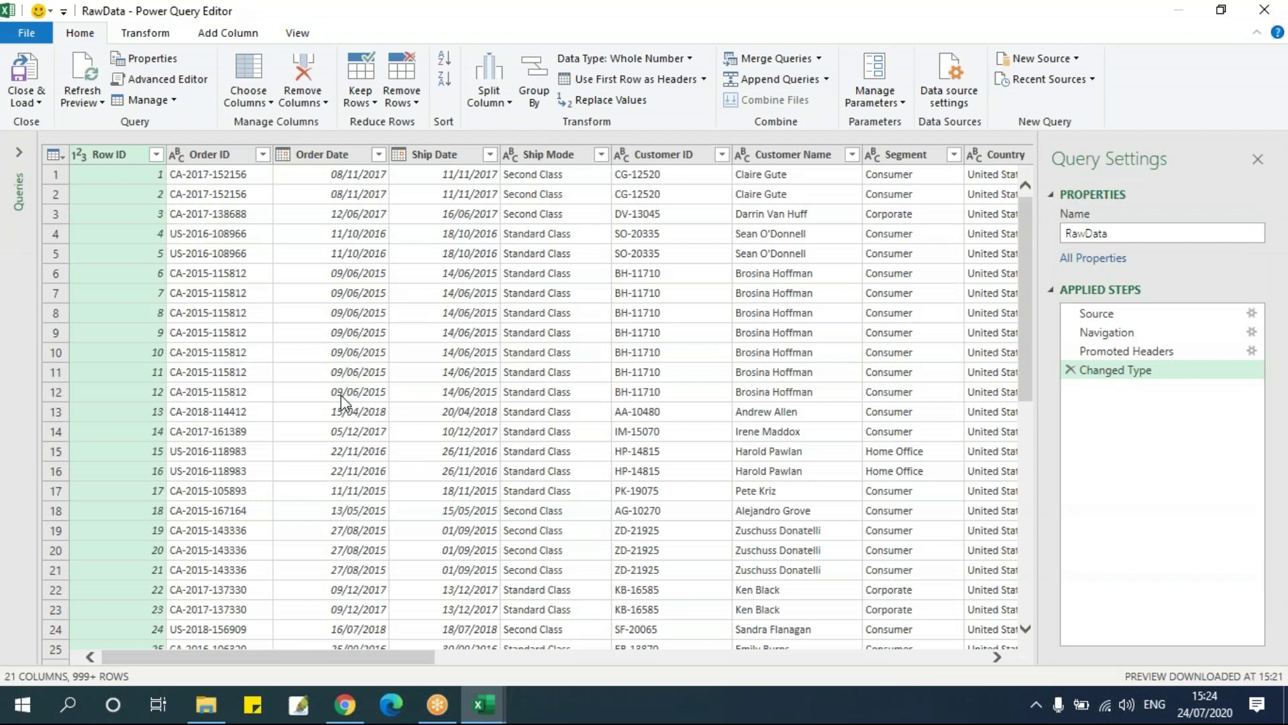
click(39, 103)
click(47, 127)
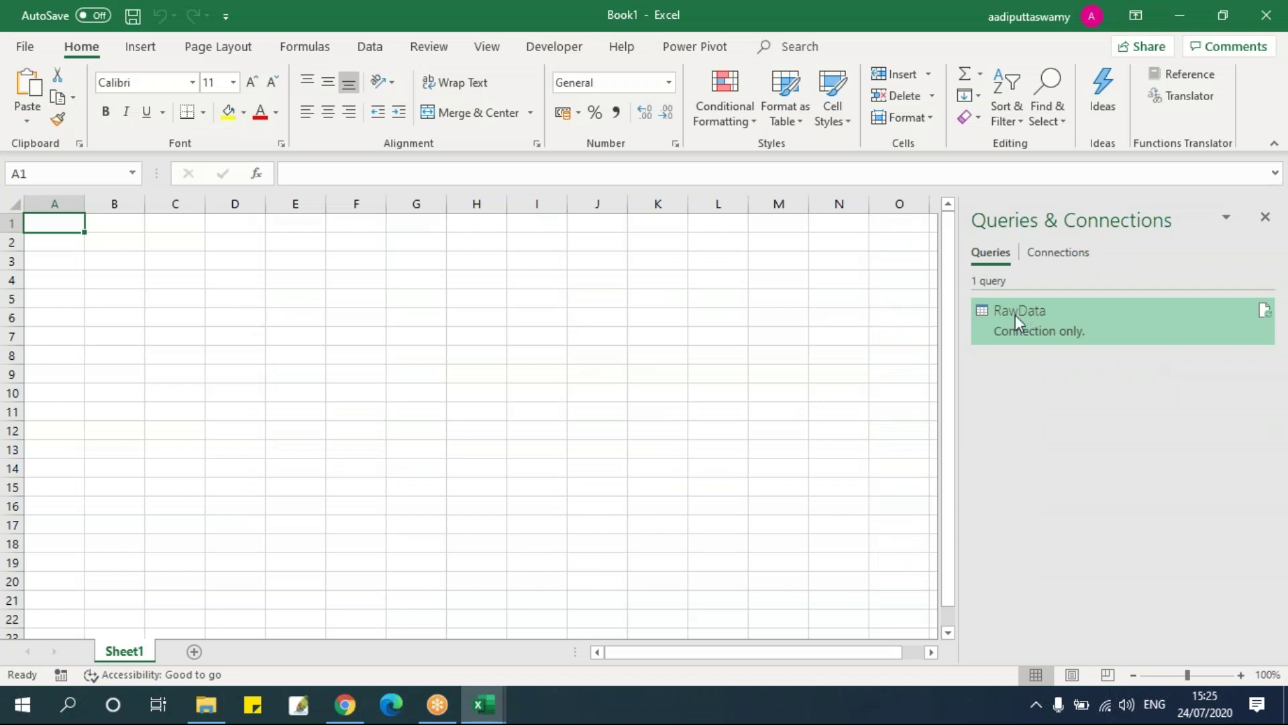
Load the RawData query as a table into the existing worksheet at cell L7, using Load To.
click(740, 327)
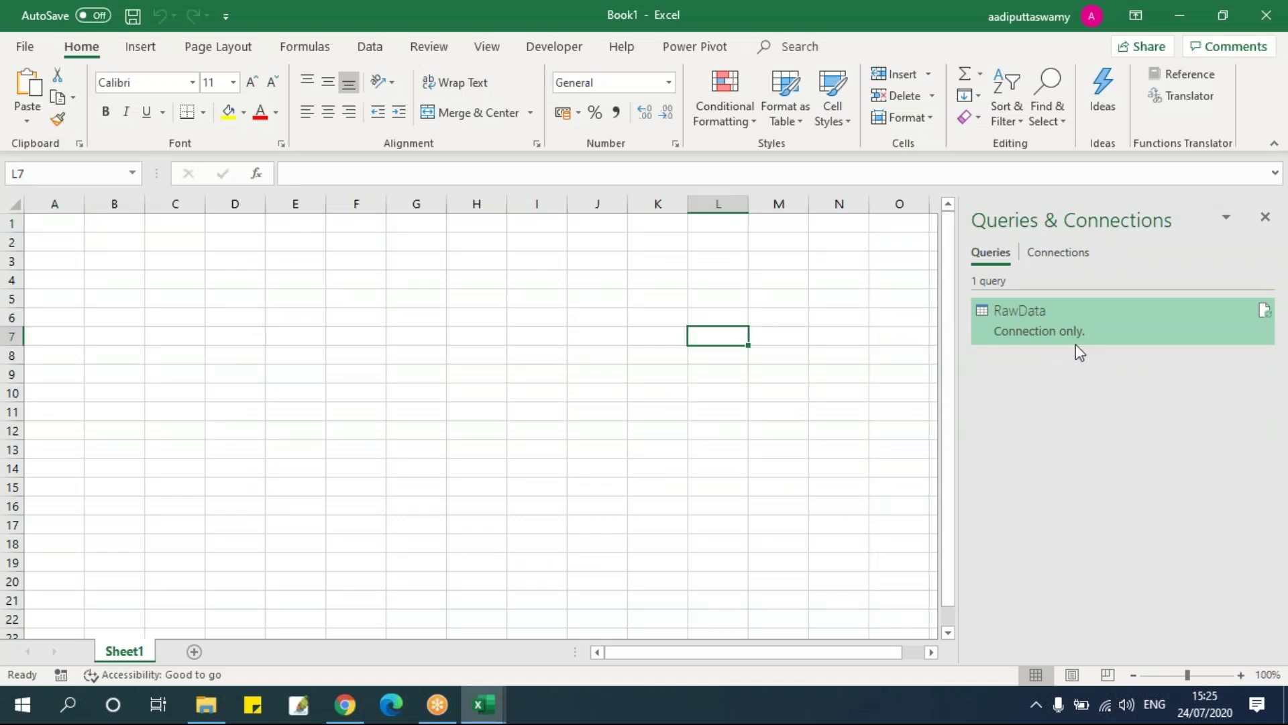
right_click(1055, 333)
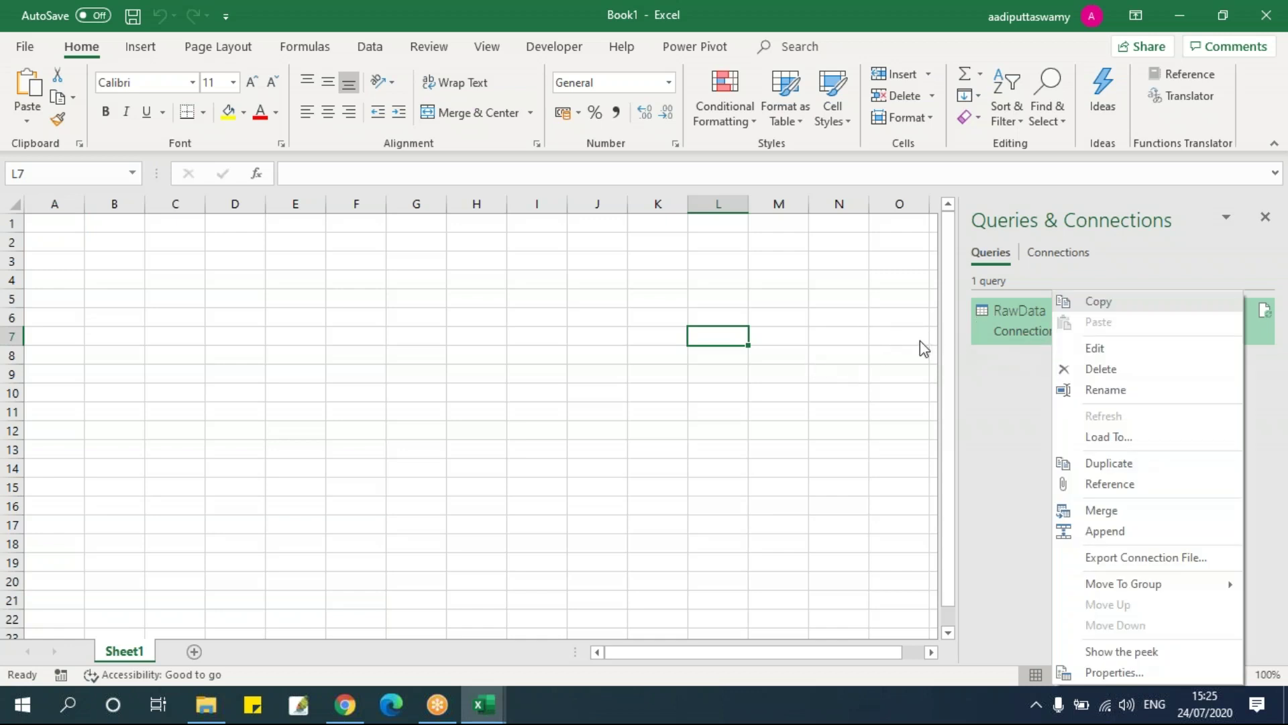
click(1106, 439)
drag(510, 354, 575, 258)
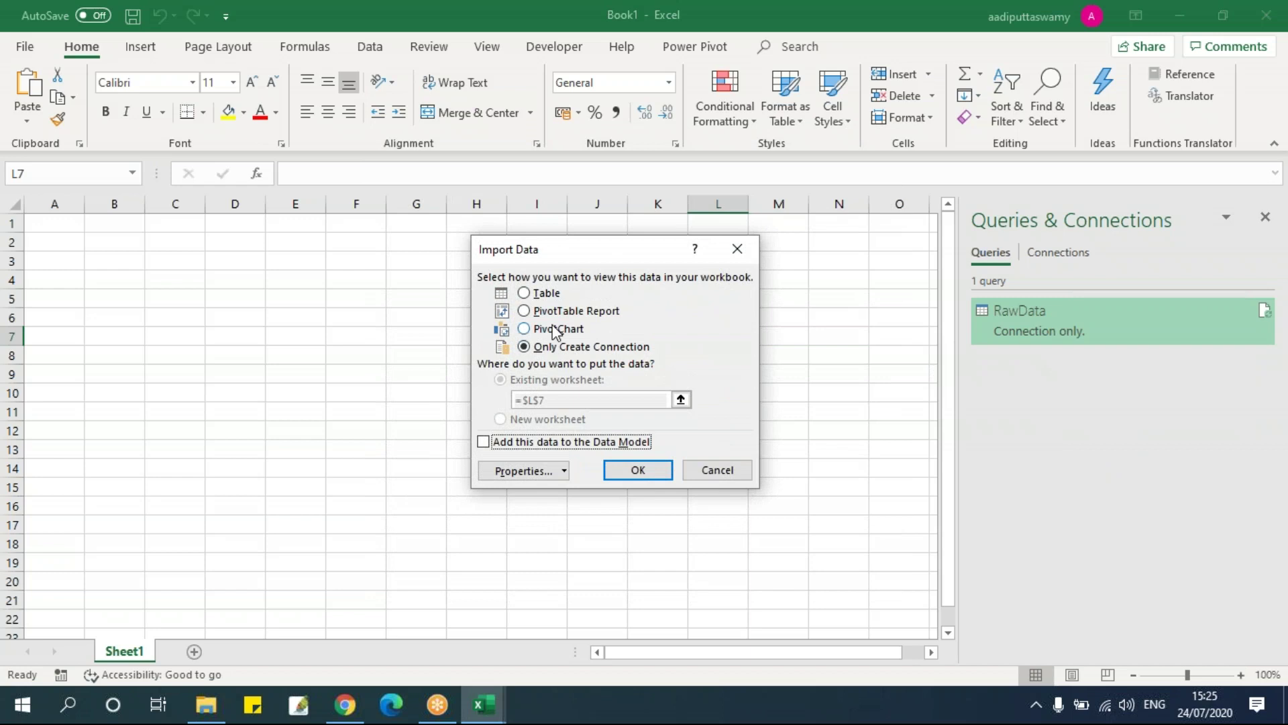
click(551, 296)
click(554, 313)
click(559, 328)
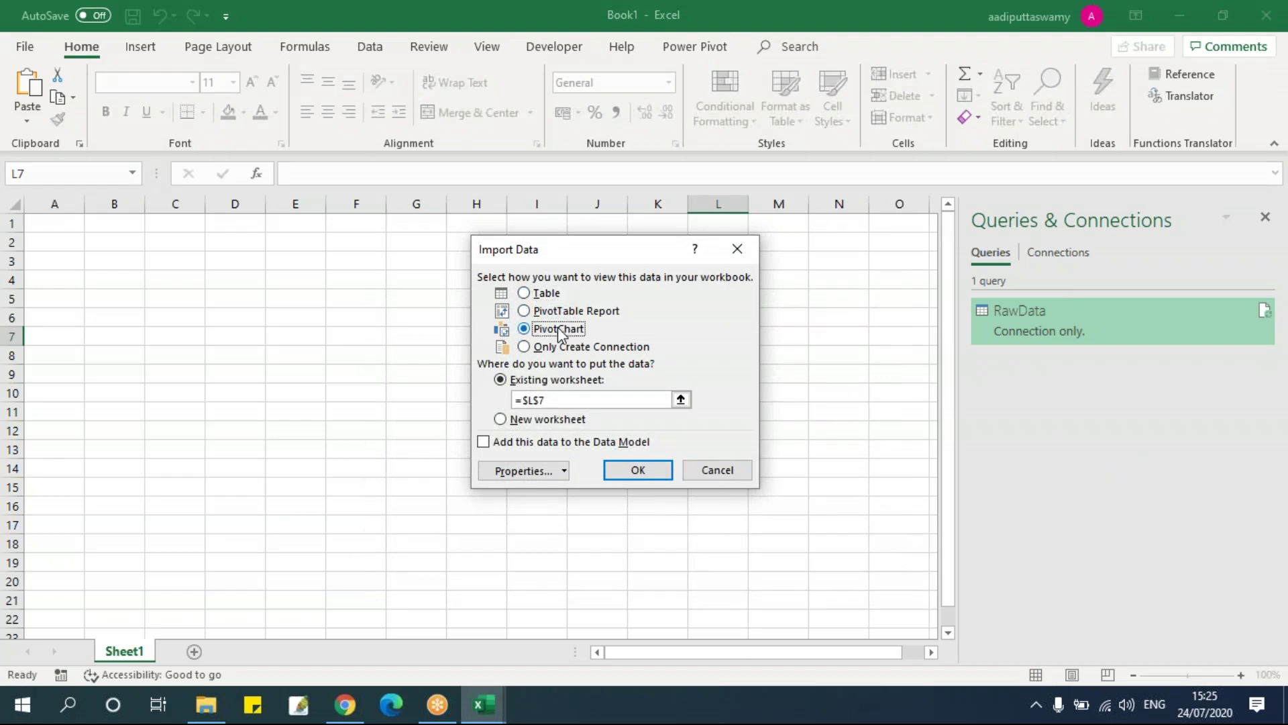
click(559, 347)
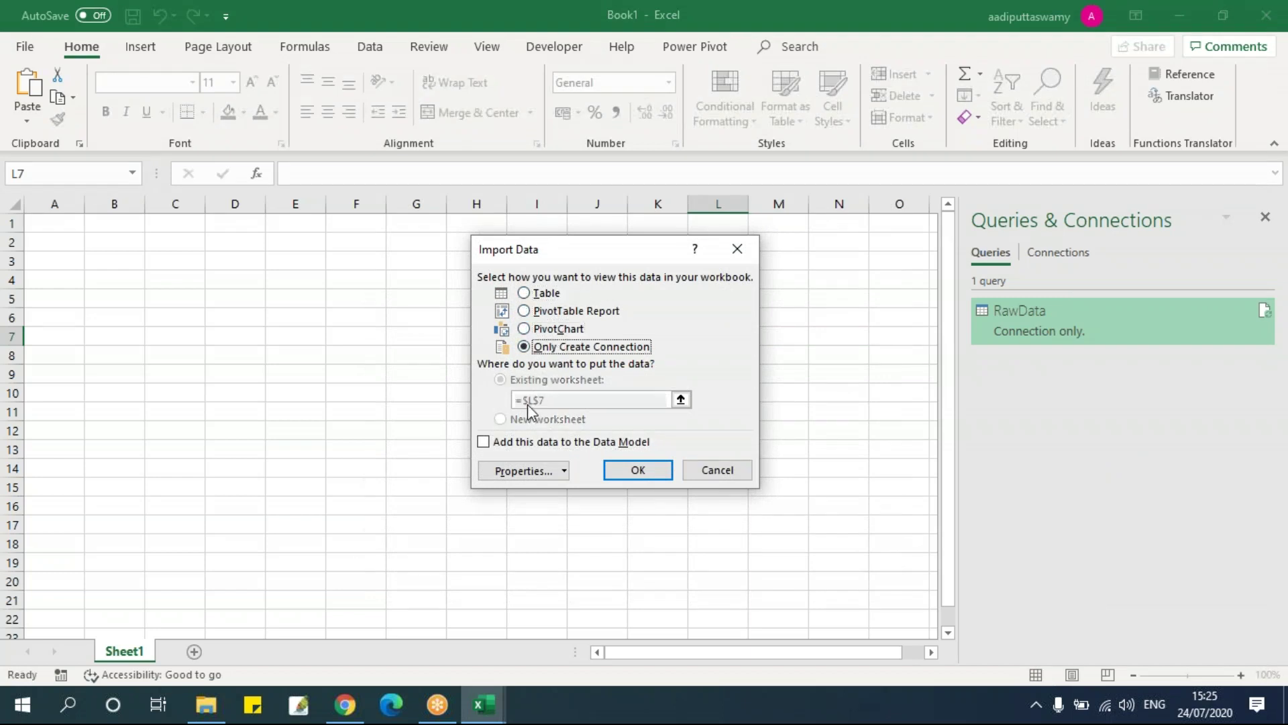
click(545, 296)
click(637, 469)
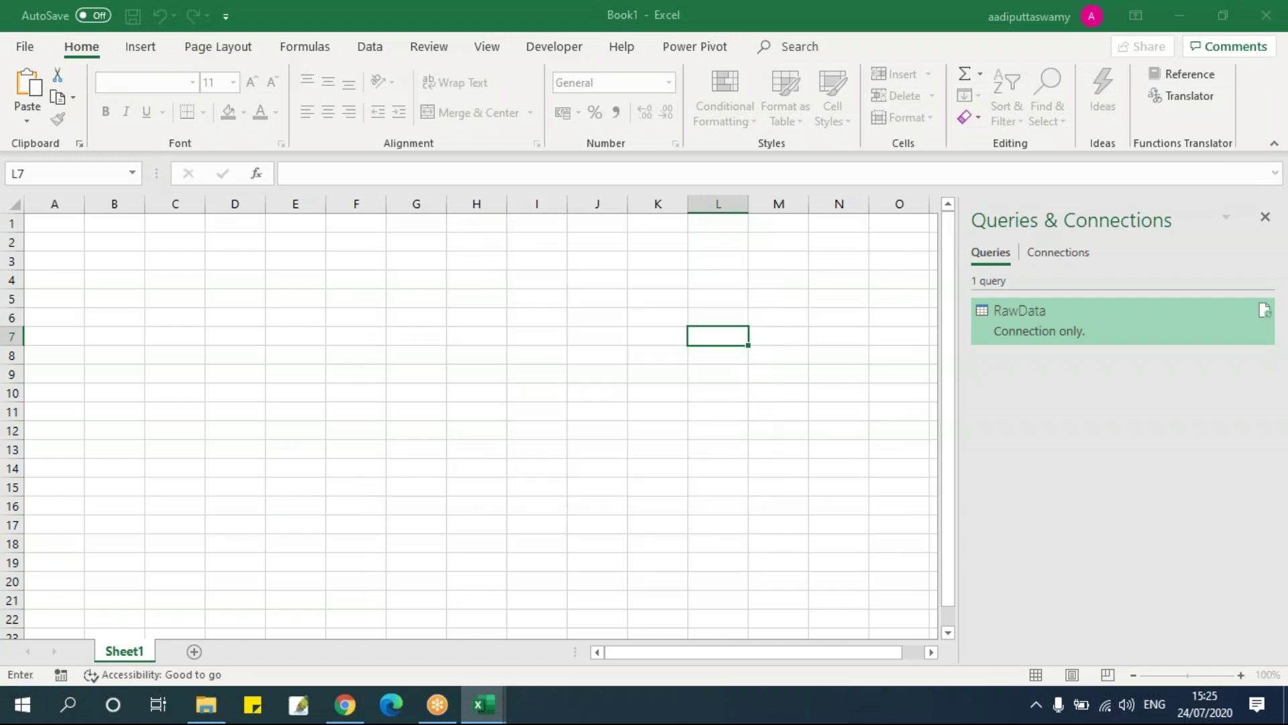
click(914, 653)
drag(911, 656, 717, 650)
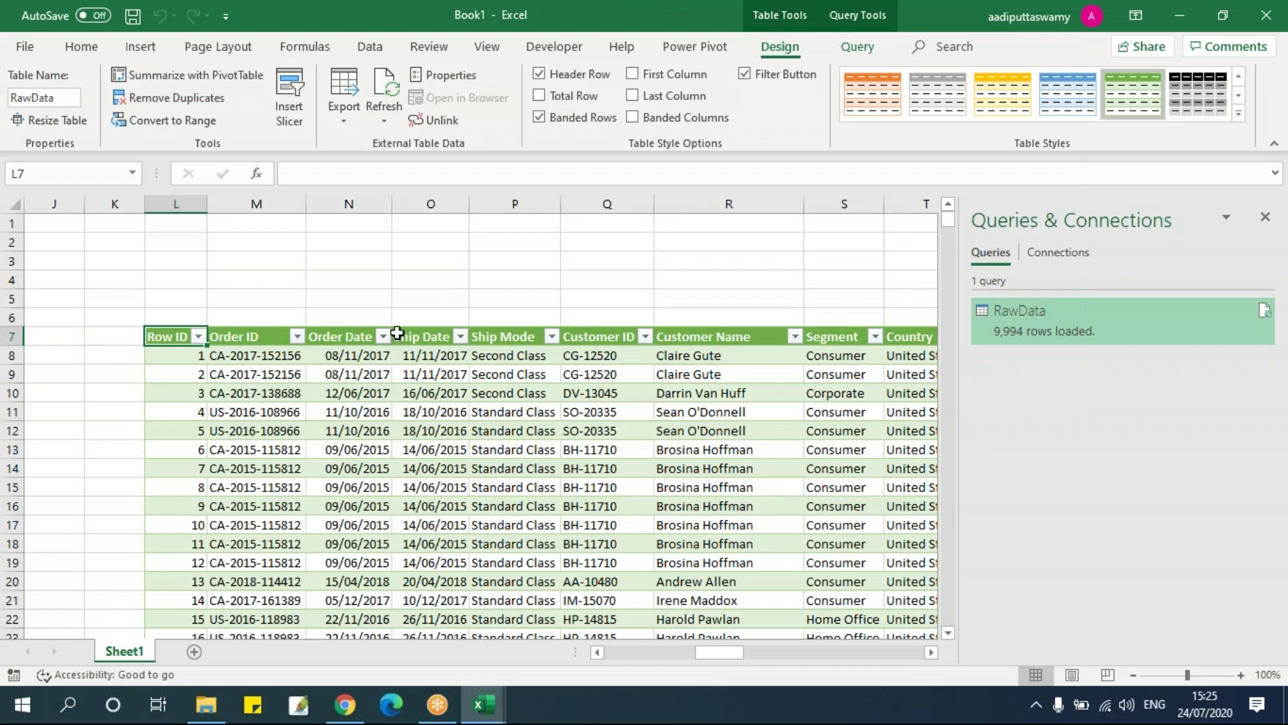
Clear everything from the loaded RawData table on Sheet1, including its headers and data.
key(ctrl+a)
key(alt+e)
key(a)
key(a)
key(n)
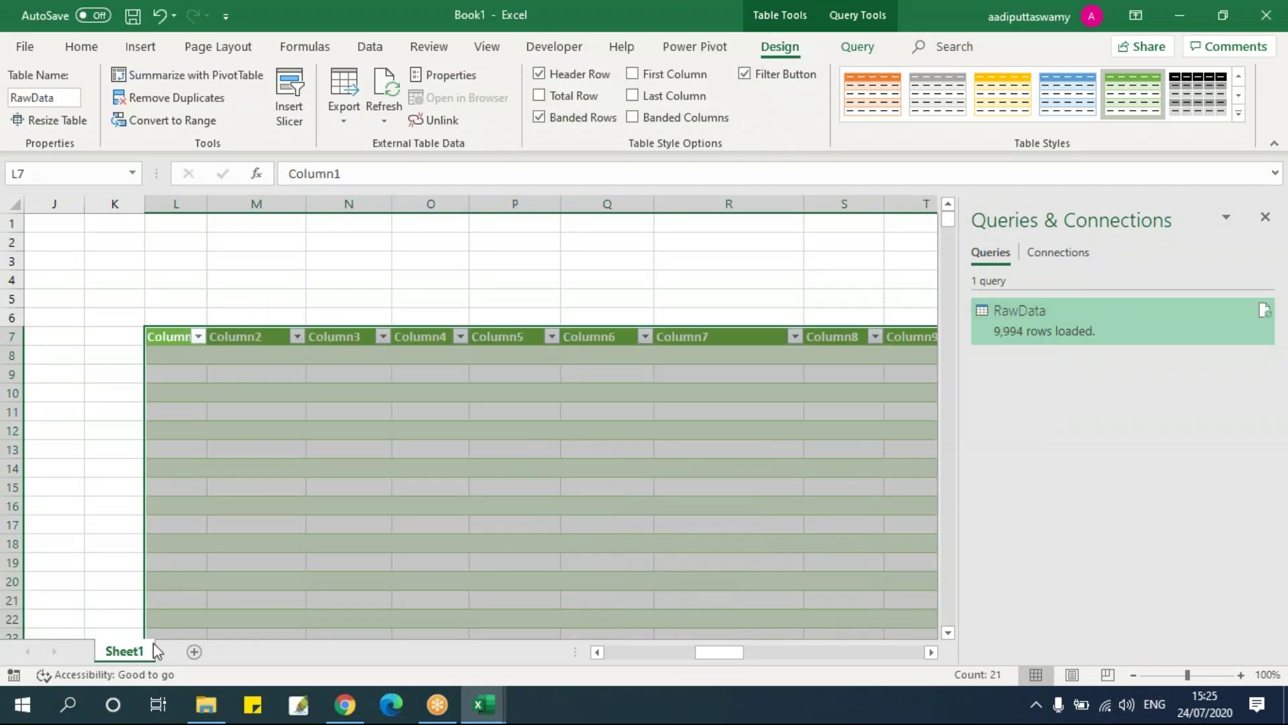
click(113, 346)
Add a new blank worksheet after Sheet1 and check the RawData query's commands from it.
click(194, 652)
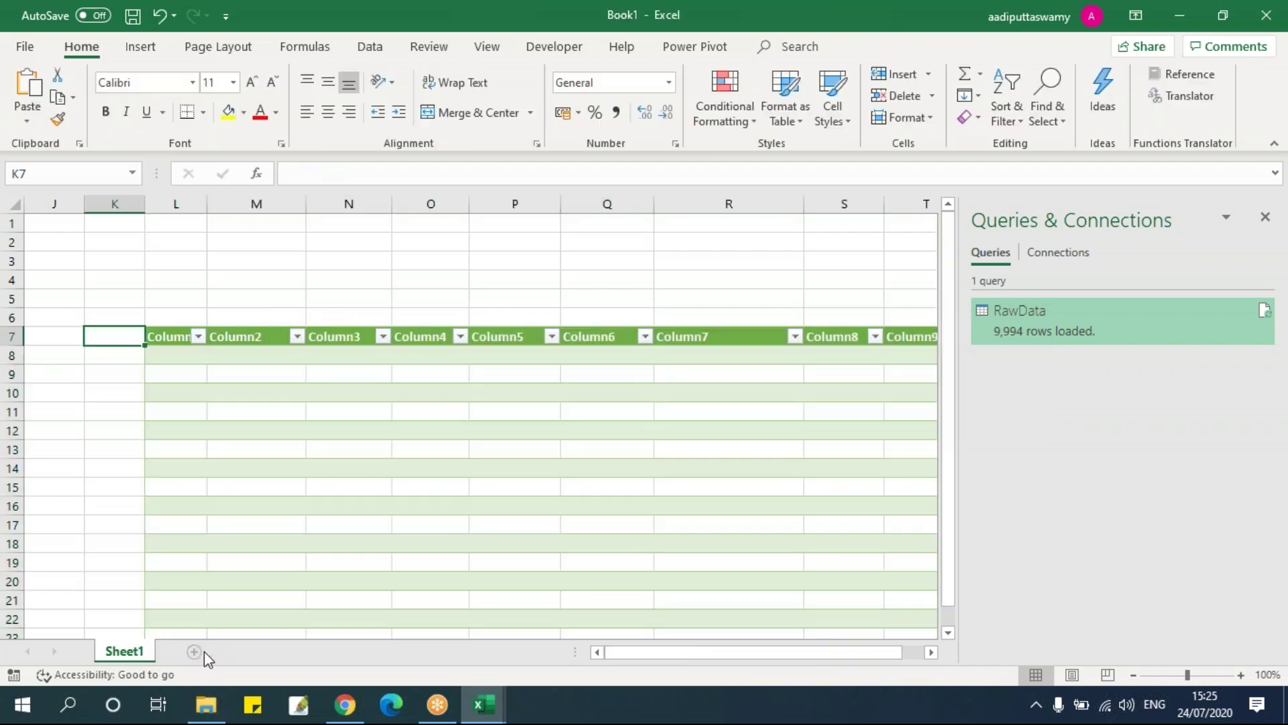
right_click(1045, 322)
click(573, 295)
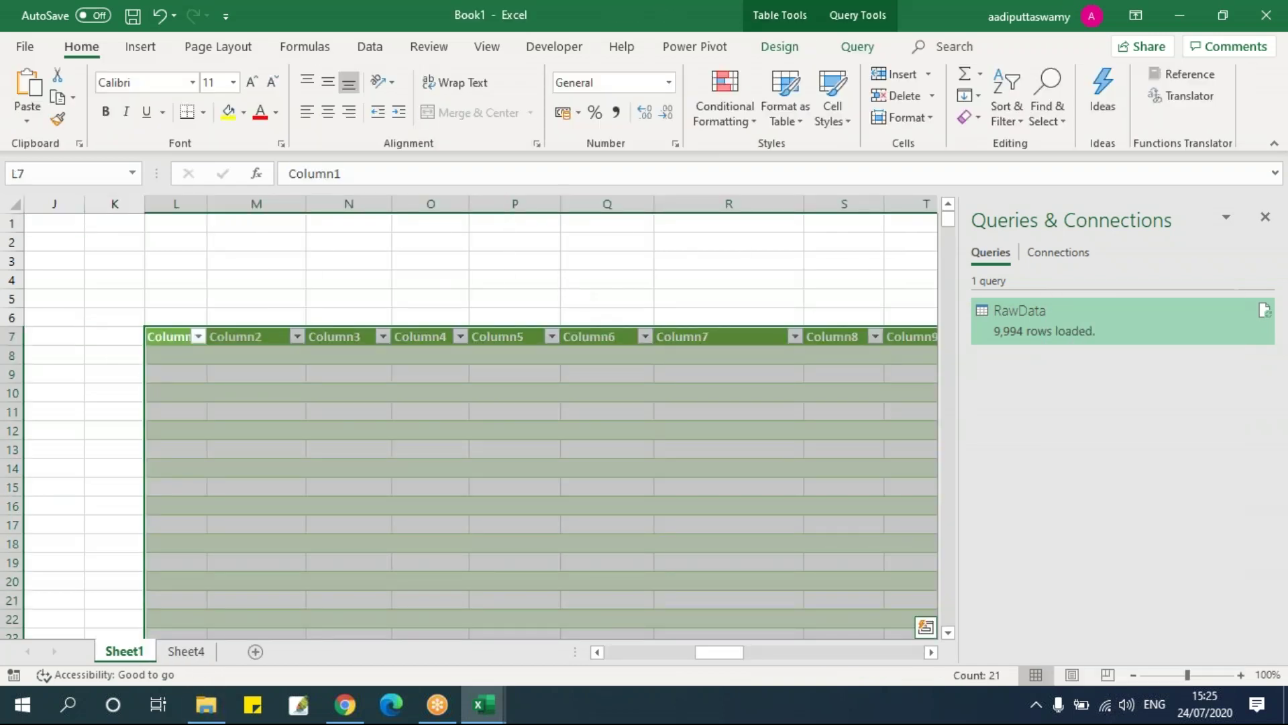
click(186, 652)
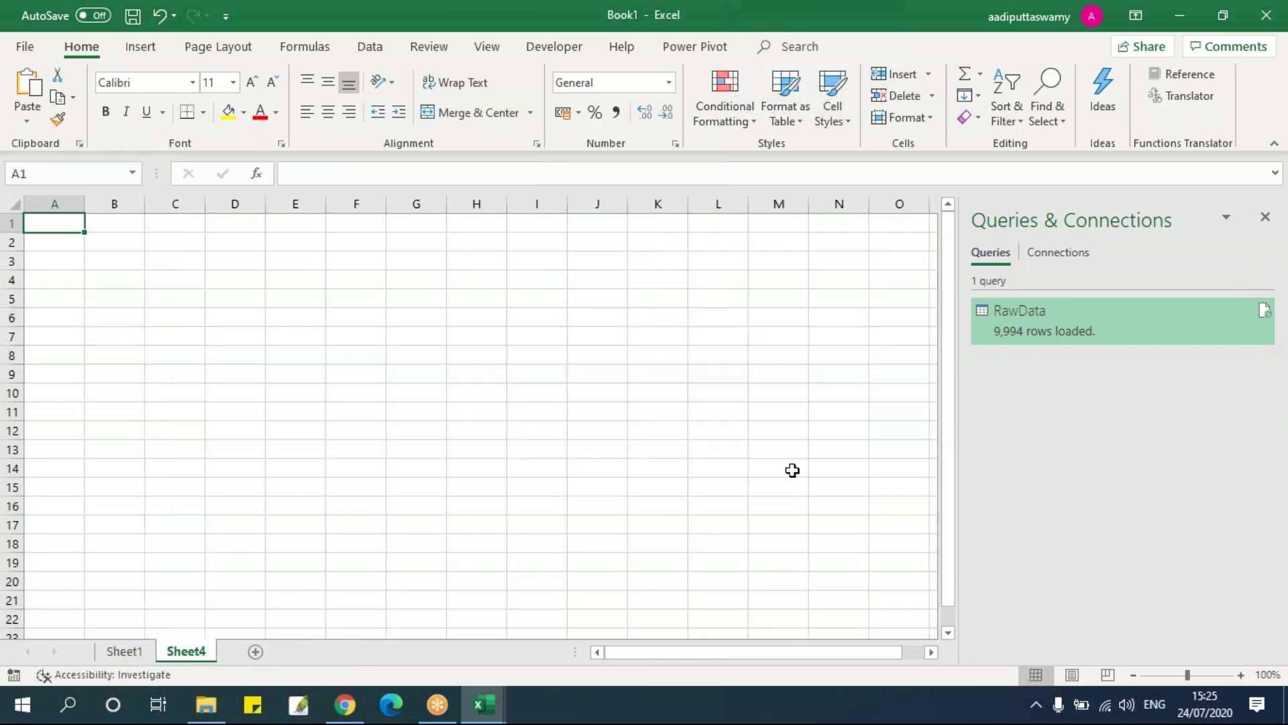
right_click(1042, 315)
click(772, 292)
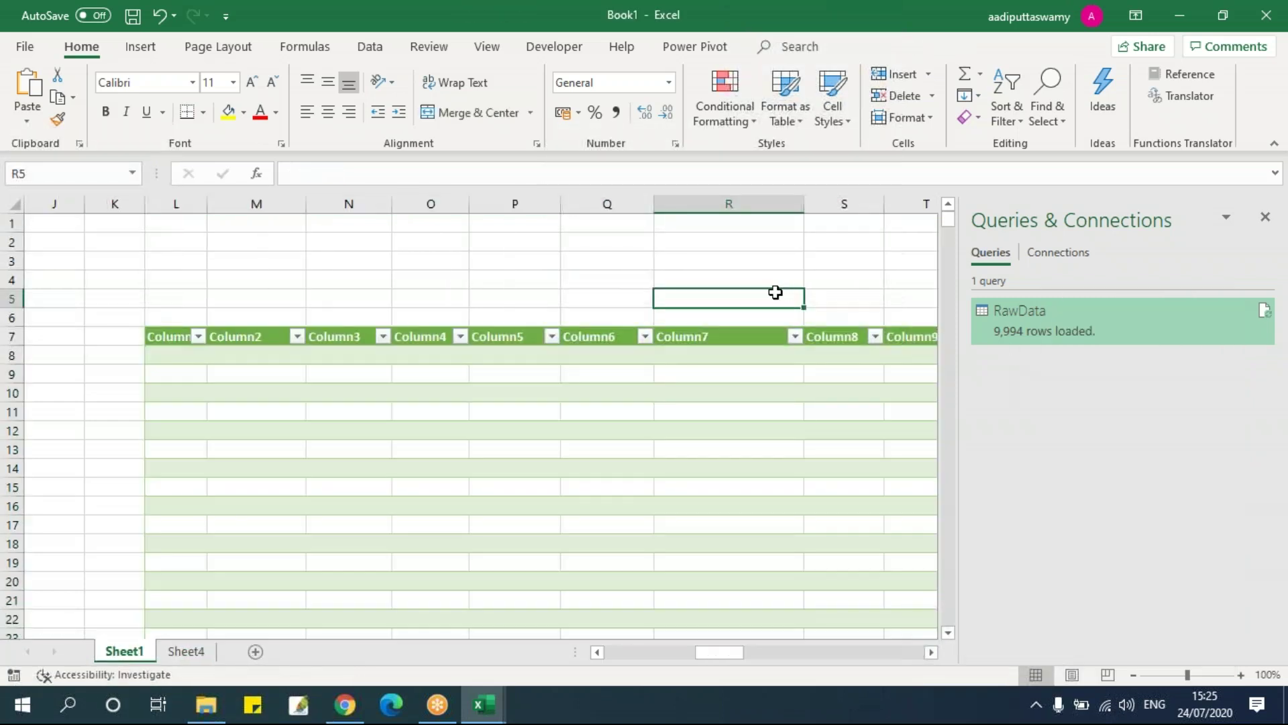
Delete all cells on Sheet1 while keeping the RawData query, and return to cell A1.
click(12, 204)
key(alt+e)
key(d)
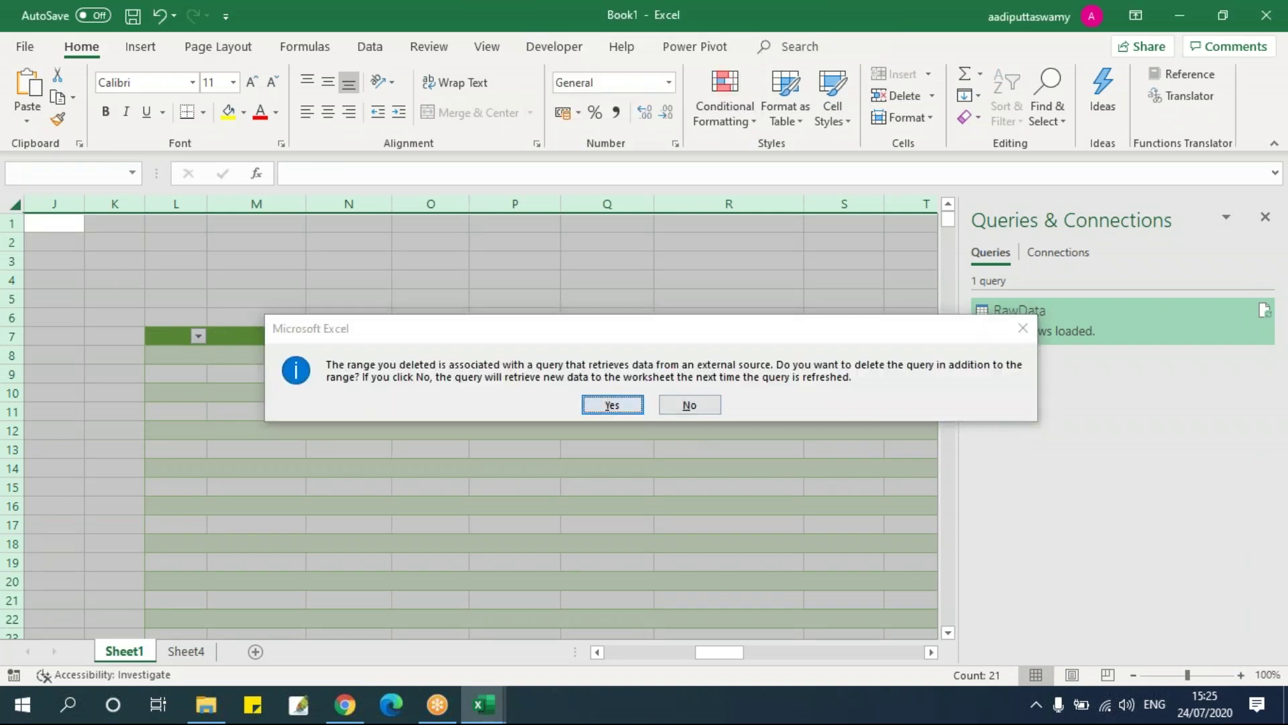
key(n)
click(430, 373)
click(55, 224)
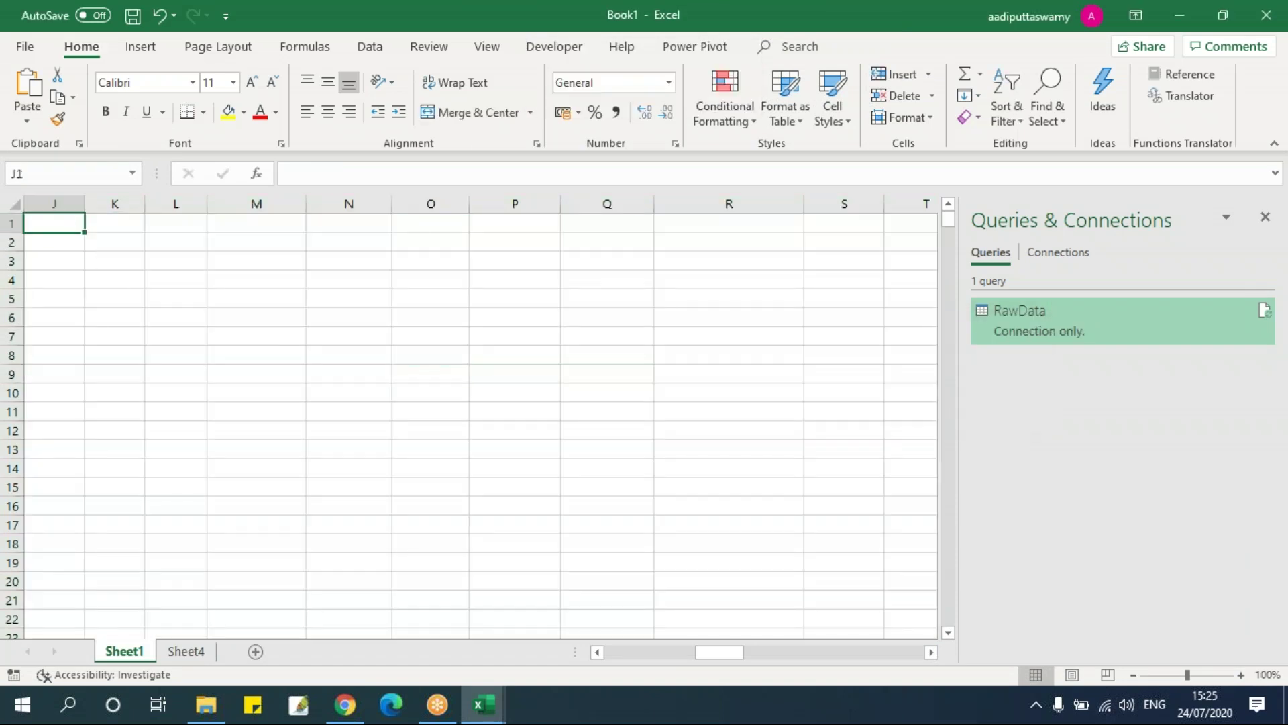
key(ctrl+Home)
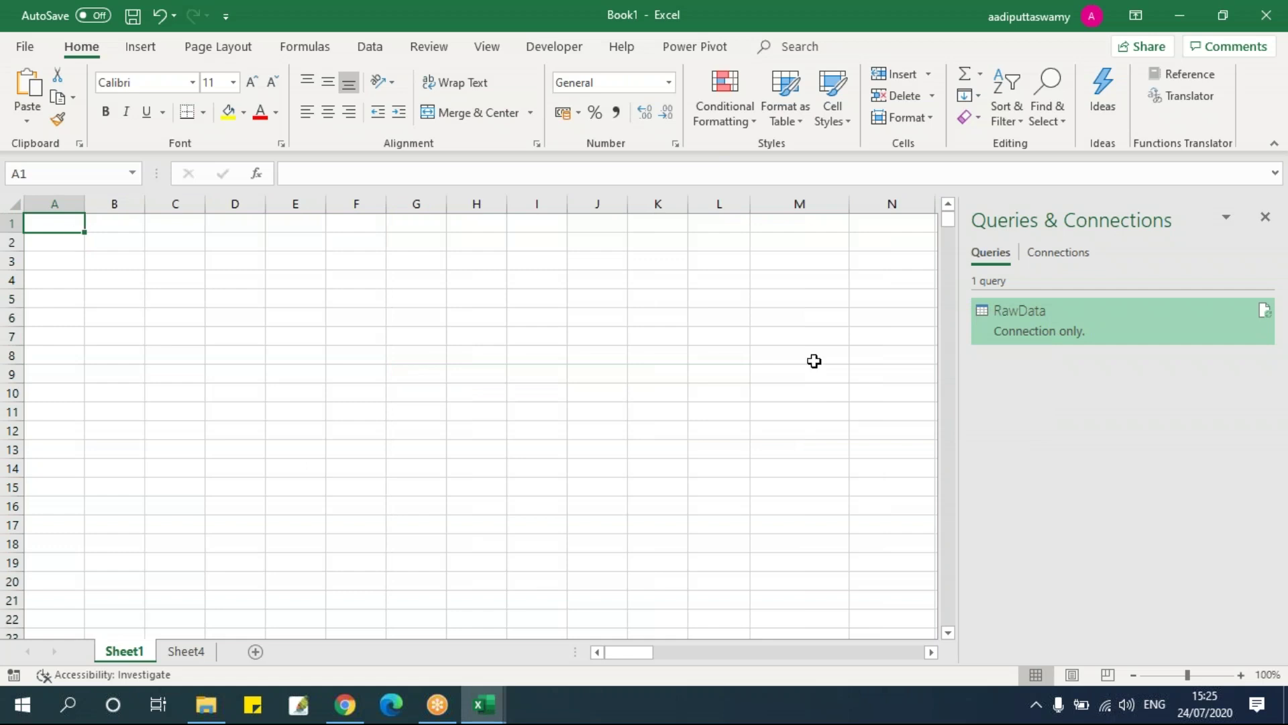
Load the RawData query as a table into existing Sheet1 at cell A1, using Load To.
right_click(1058, 340)
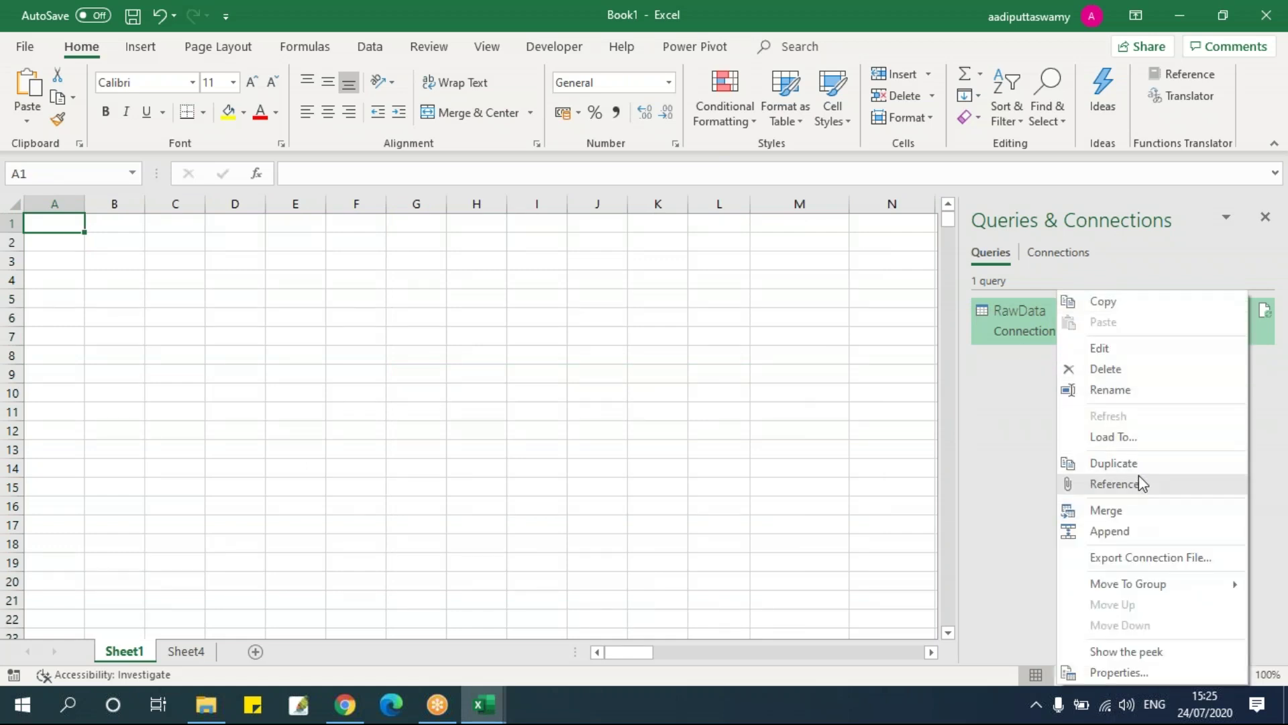
click(1136, 439)
click(547, 298)
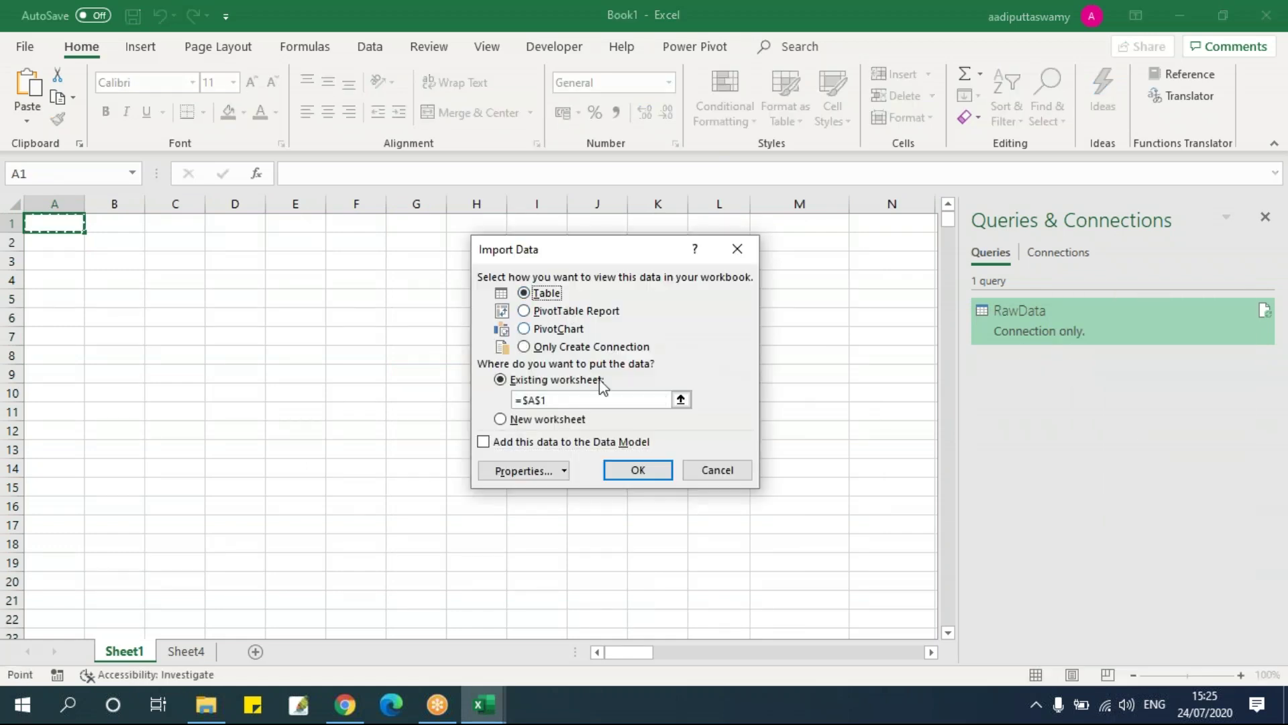
click(638, 469)
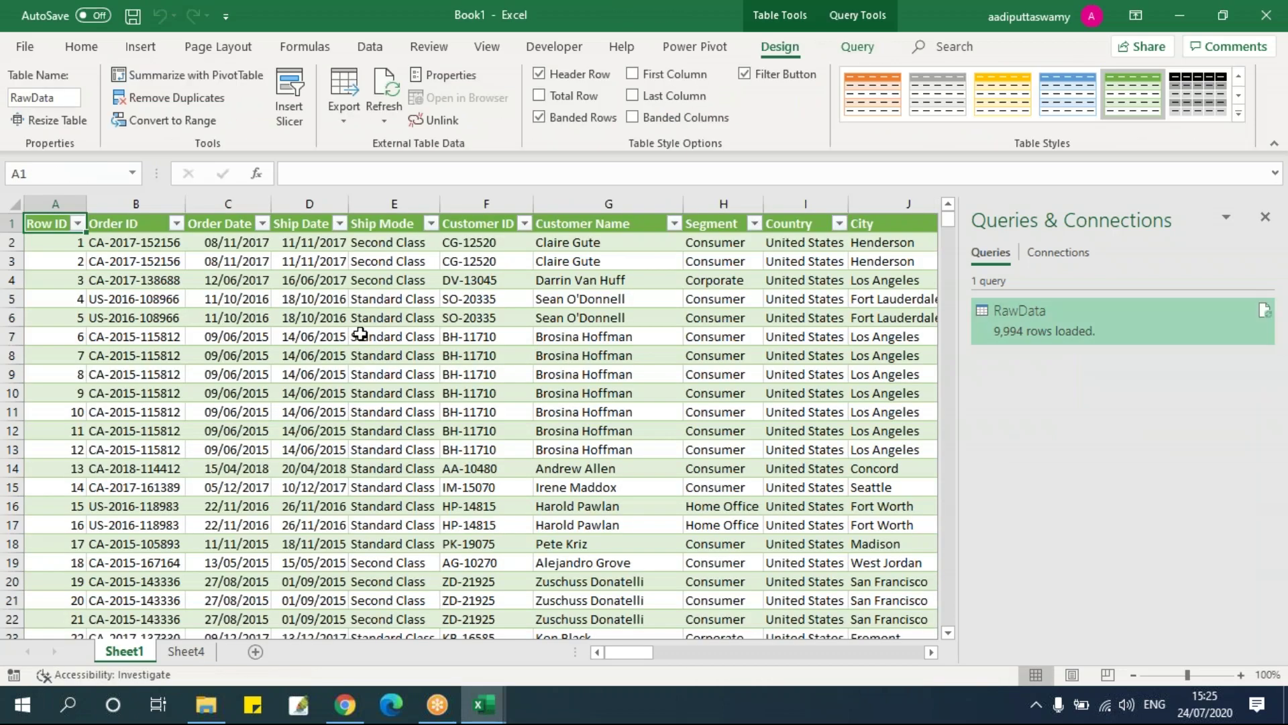
click(336, 314)
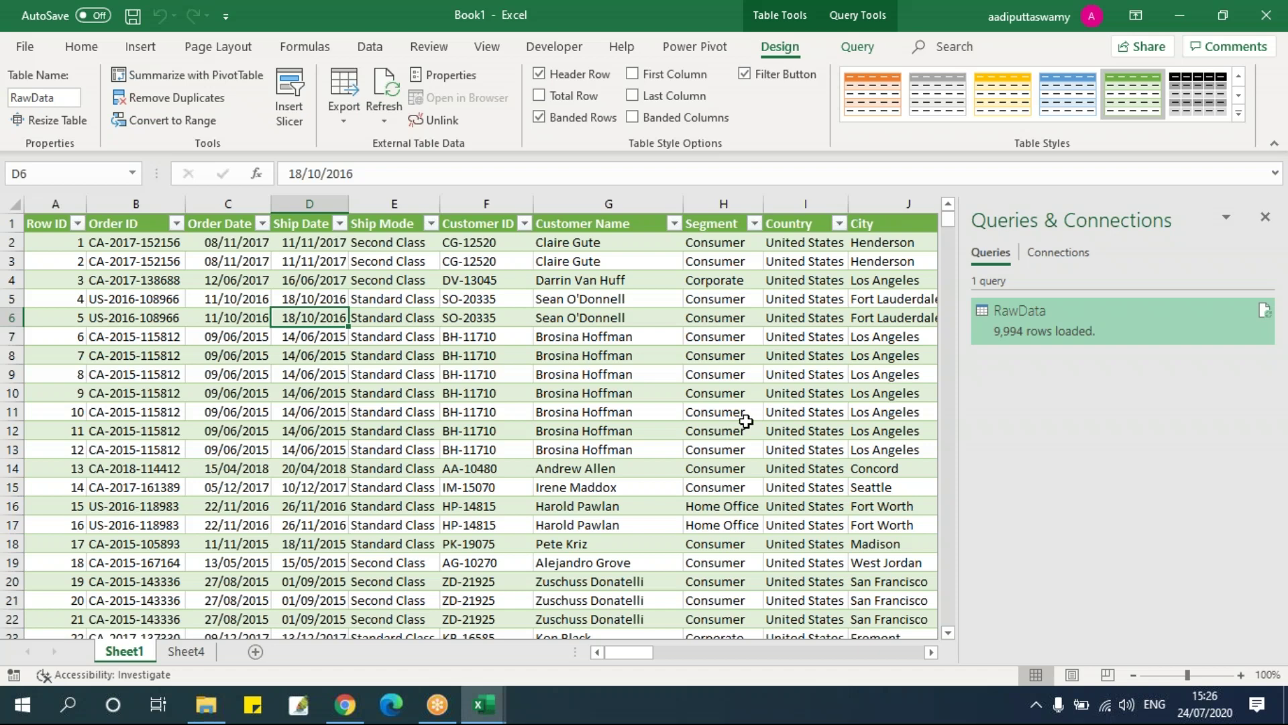
Delete the RawData query from the workbook, leaving its loaded table on Sheet1.
right_click(1084, 329)
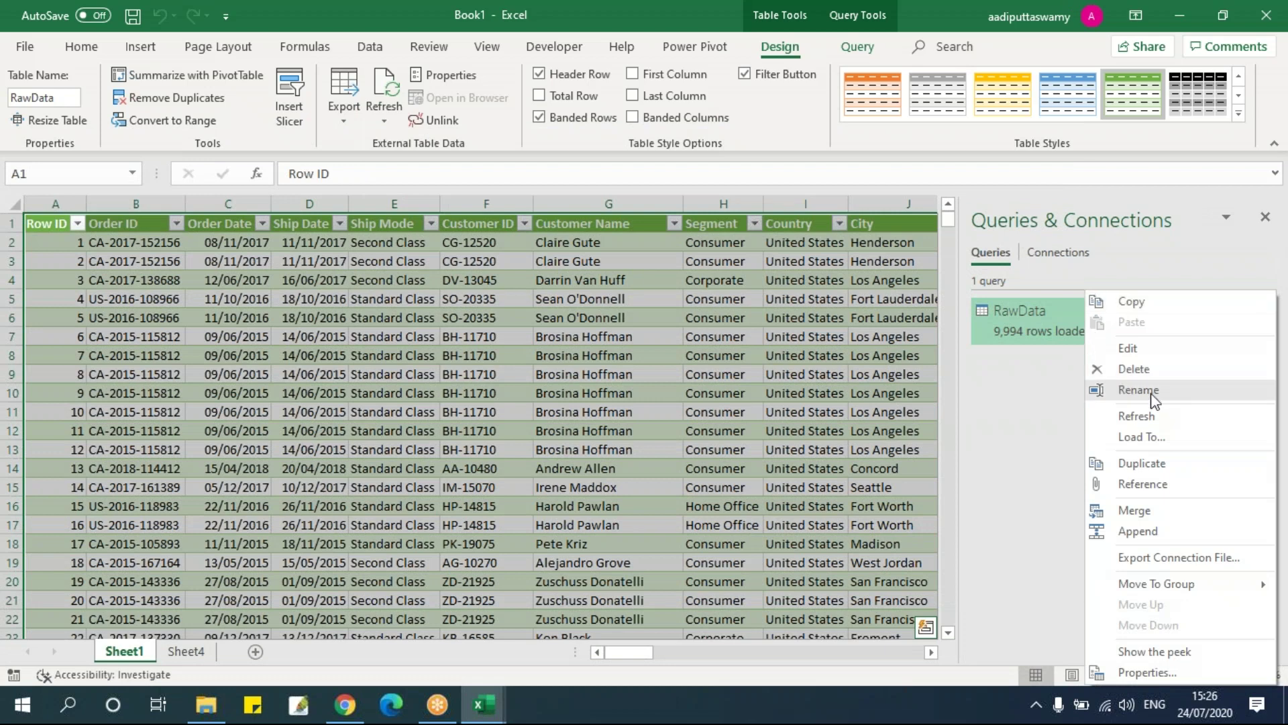
click(1145, 373)
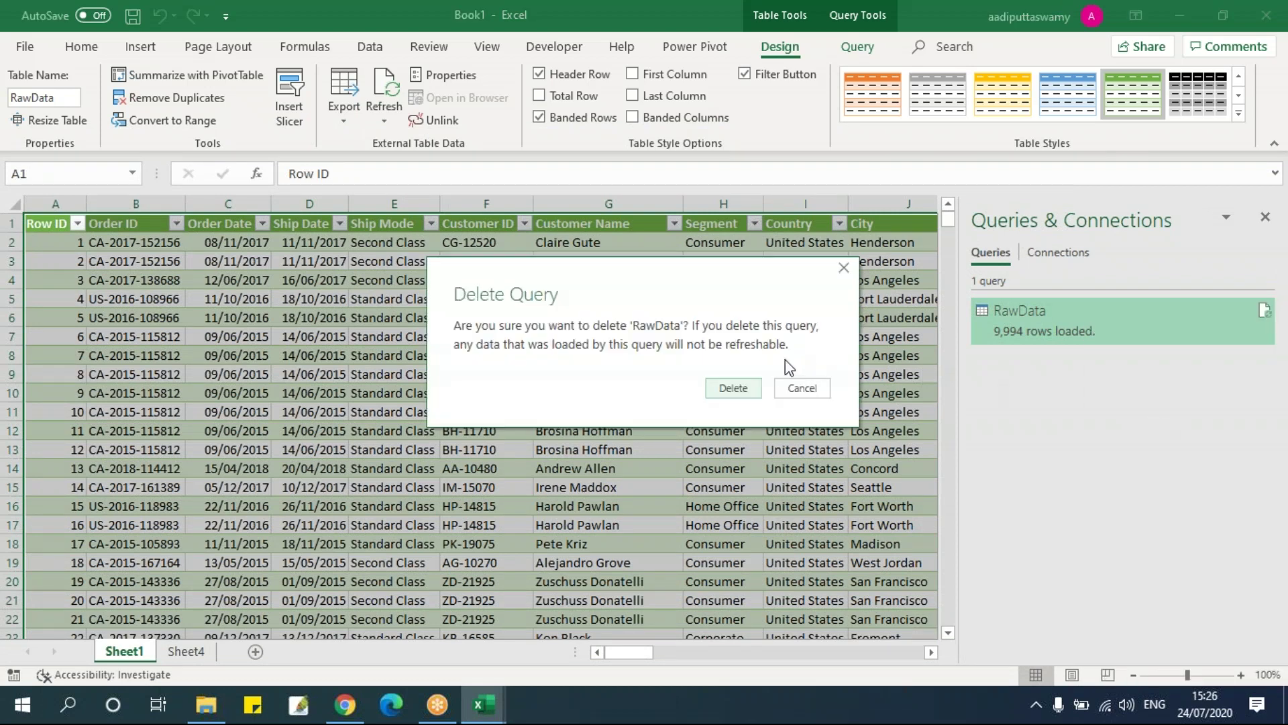
click(745, 384)
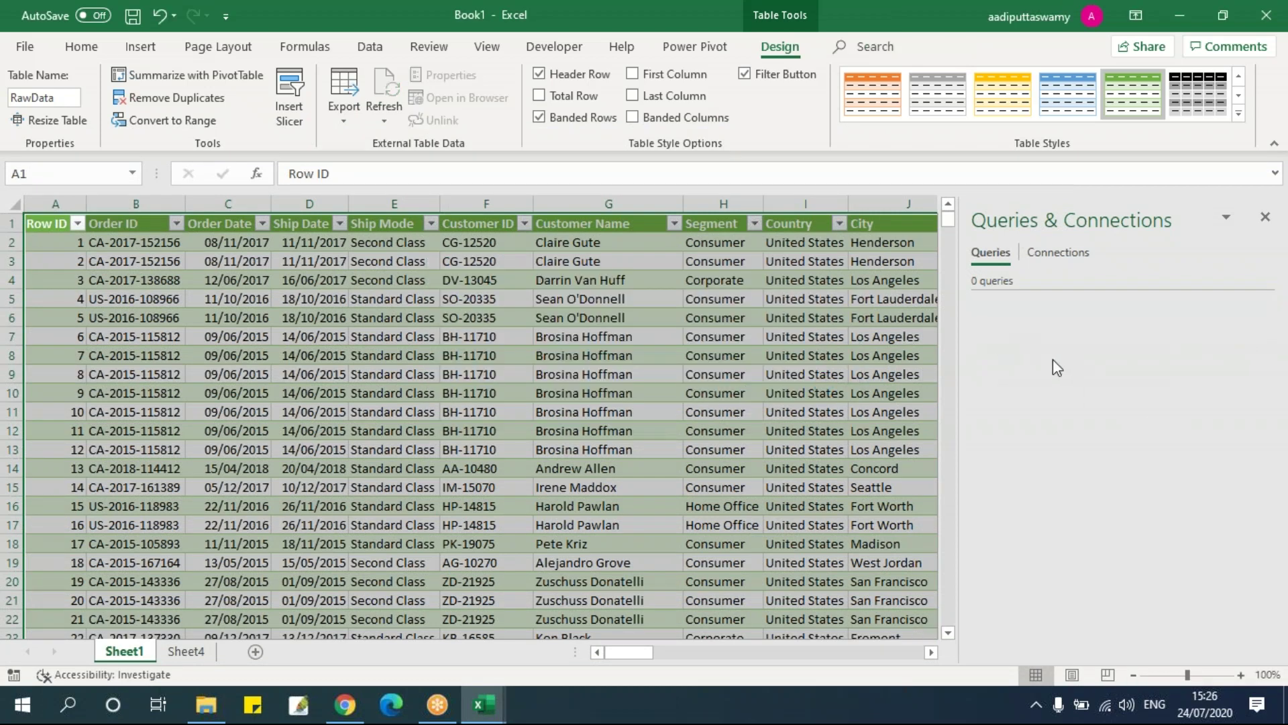
click(567, 315)
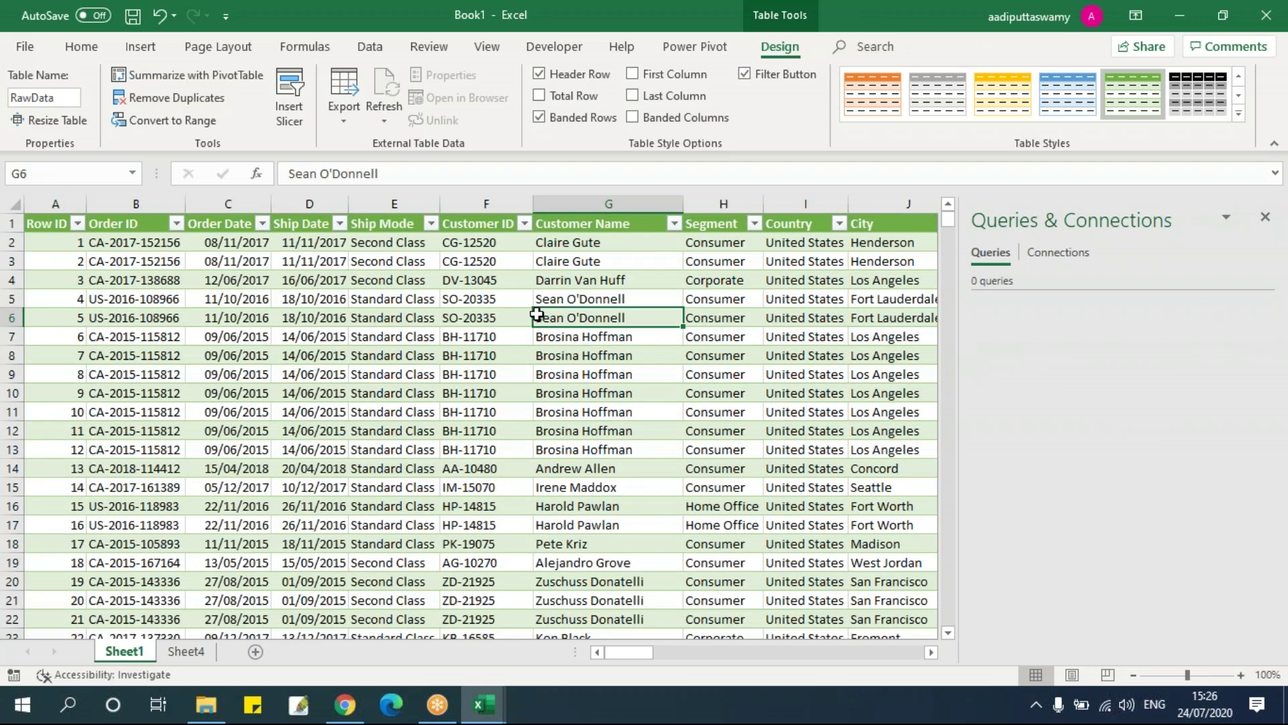
click(498, 311)
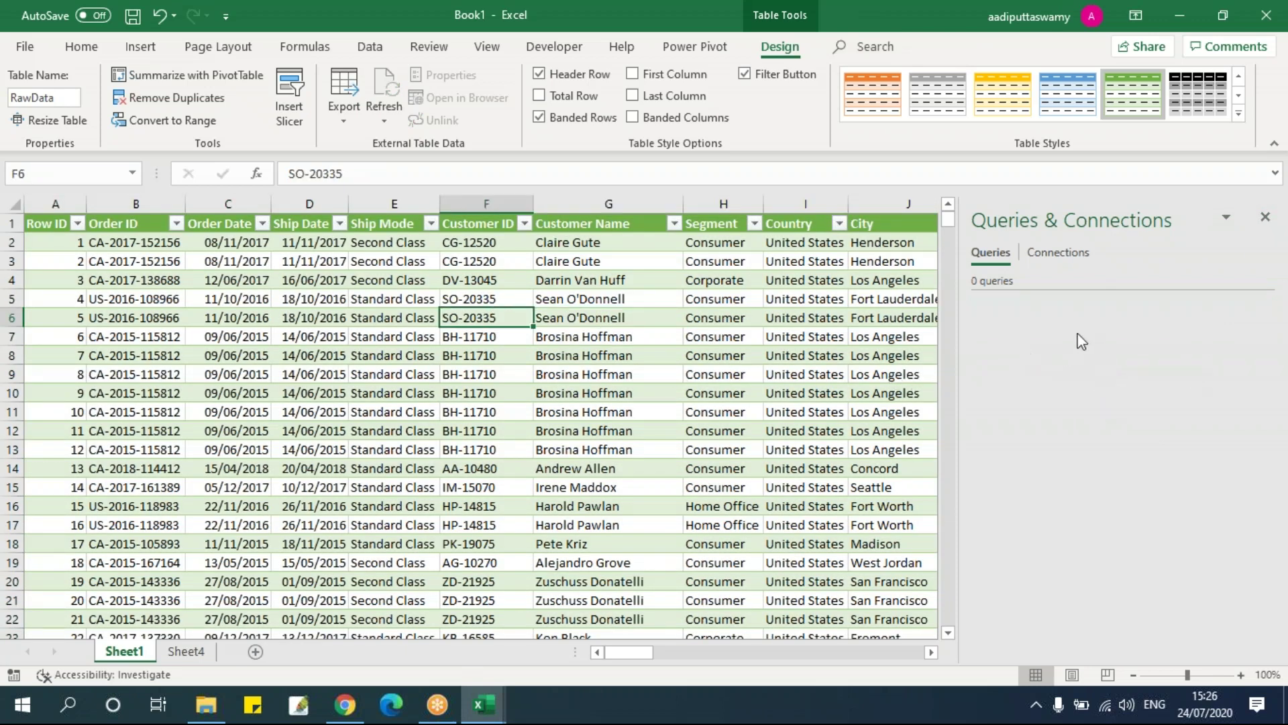
click(585, 373)
From Sheet4, start a Get Data import of the Excel Raw Data workbook in the 09 - POWER QUERY folder.
click(186, 654)
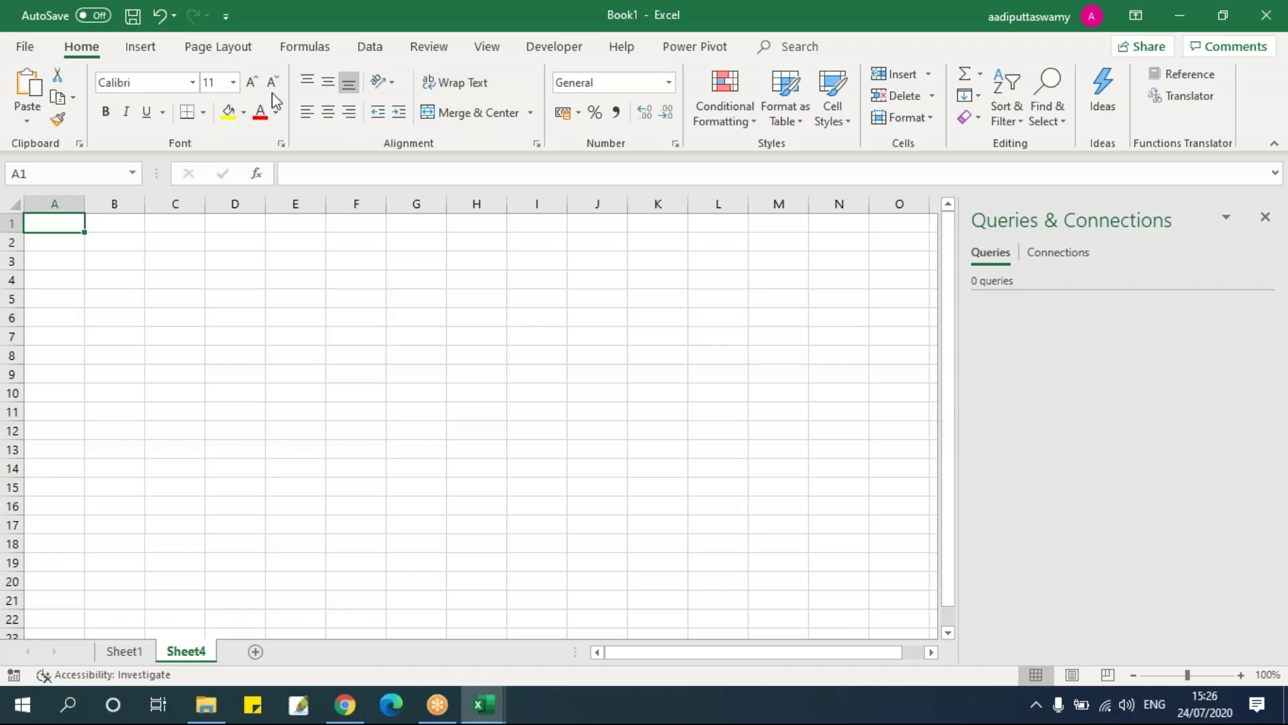
click(380, 48)
click(27, 107)
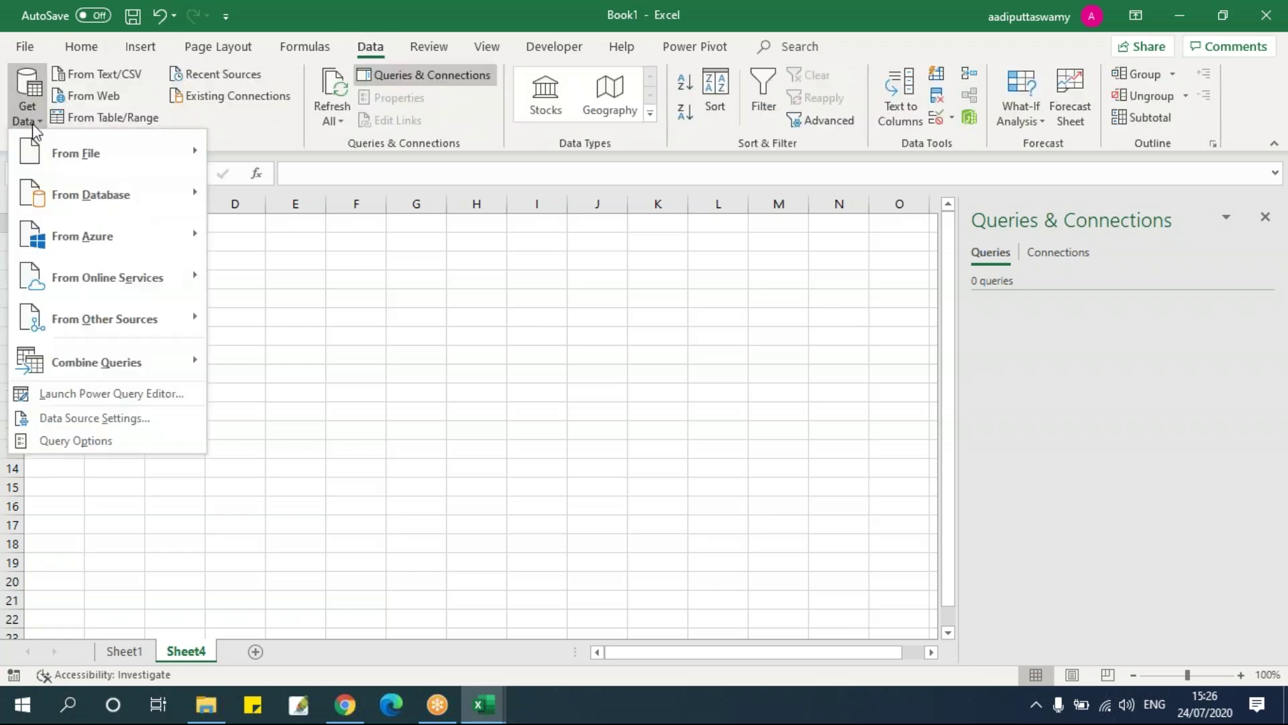
mouse_move(72, 150)
click(383, 163)
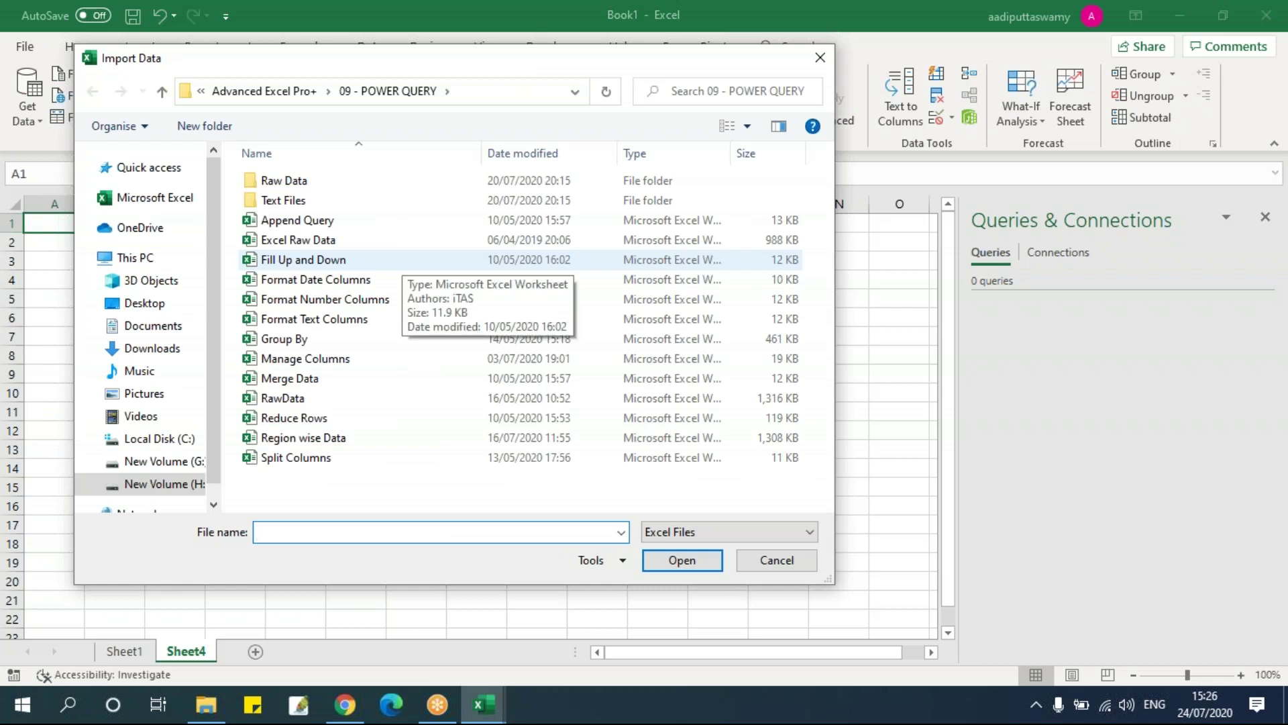
click(357, 242)
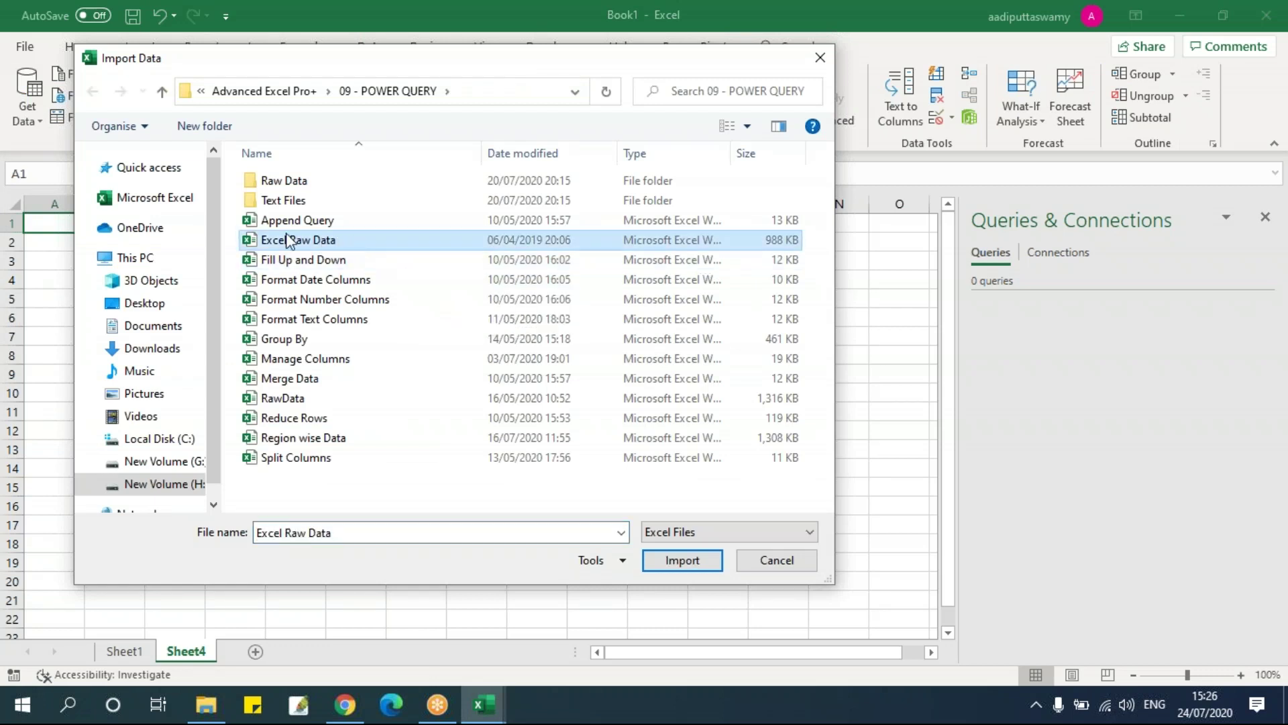
click(697, 563)
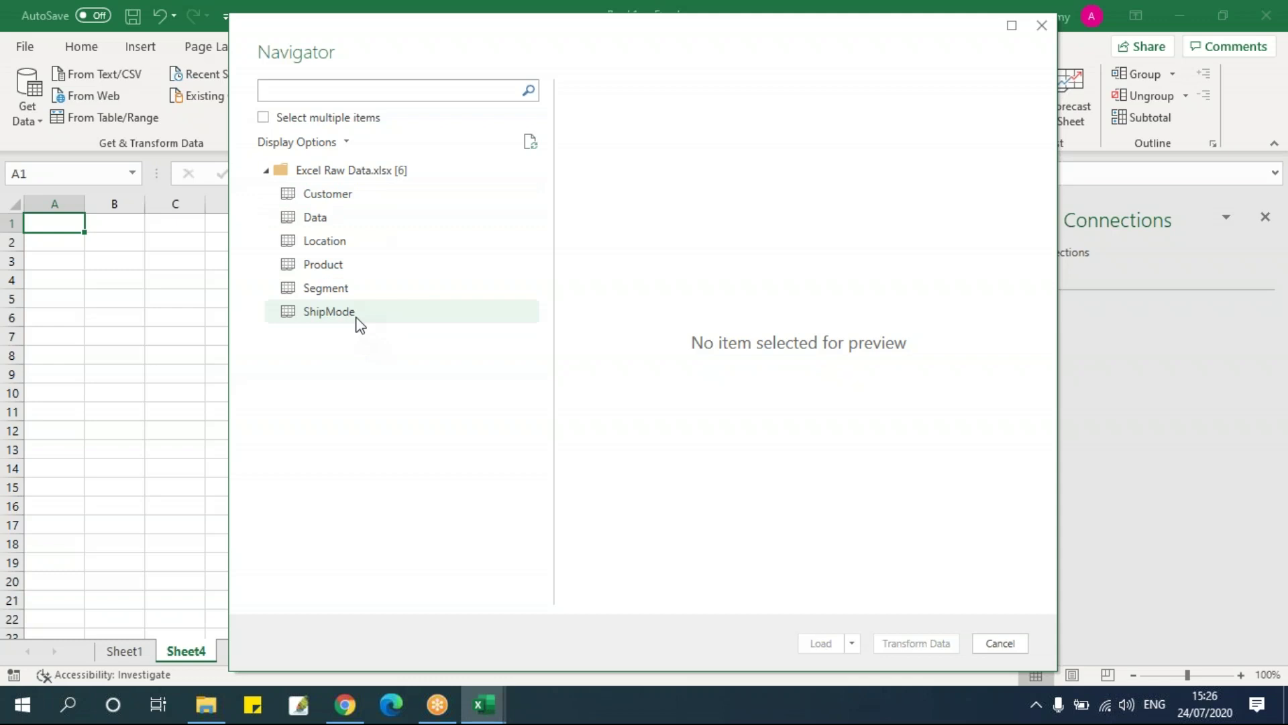
Go through the Data, Location, Product, Segment and ShipMode sheets individually with multiple selection turned off.
click(263, 119)
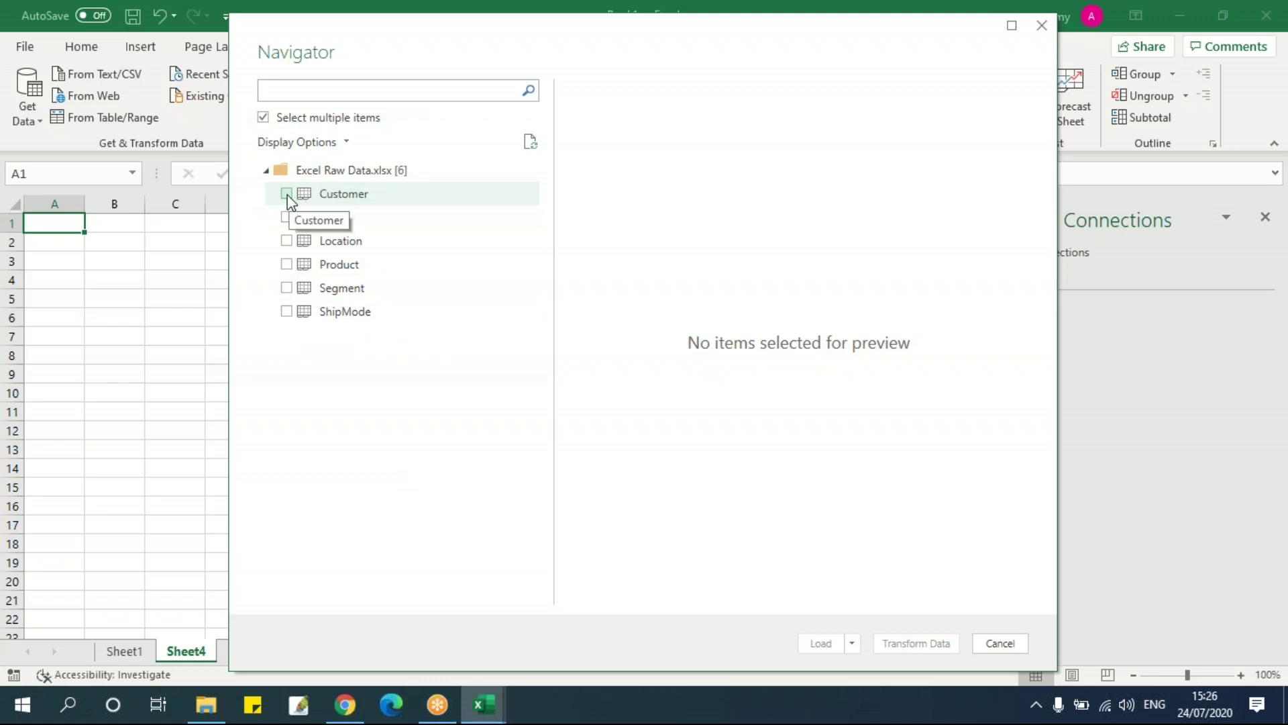
click(263, 118)
click(314, 217)
click(325, 240)
click(327, 263)
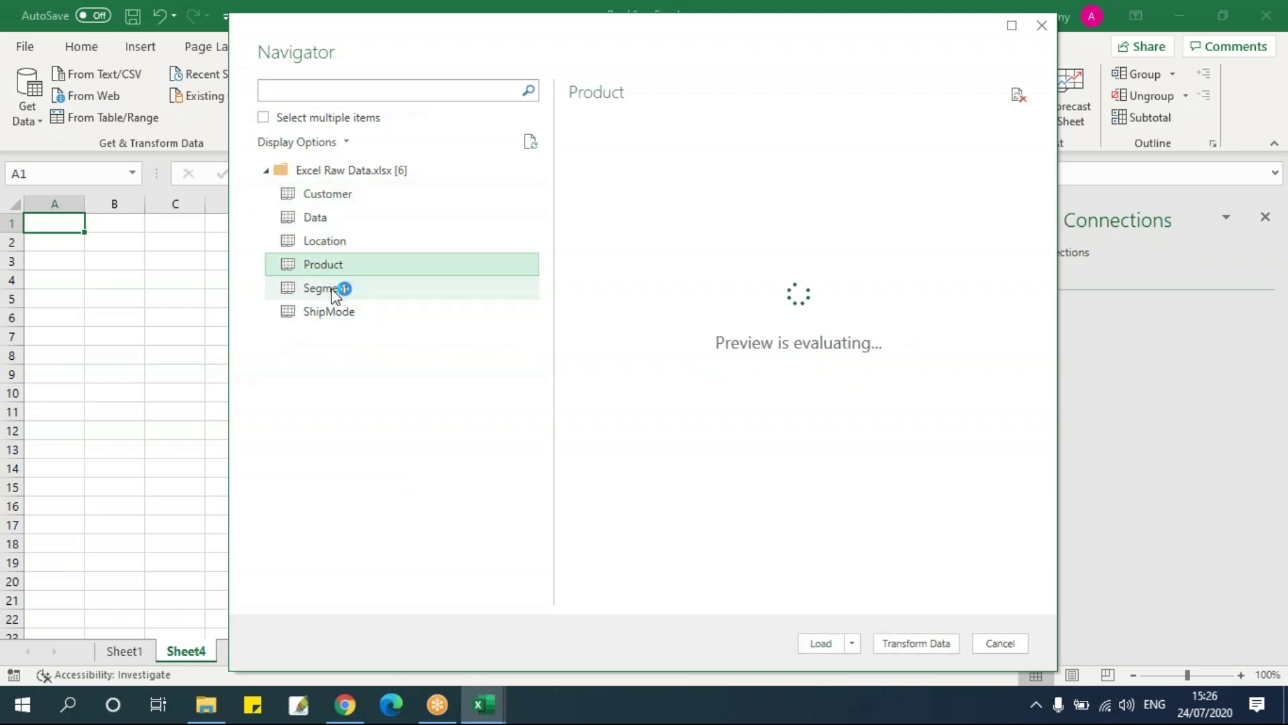
click(332, 288)
click(332, 312)
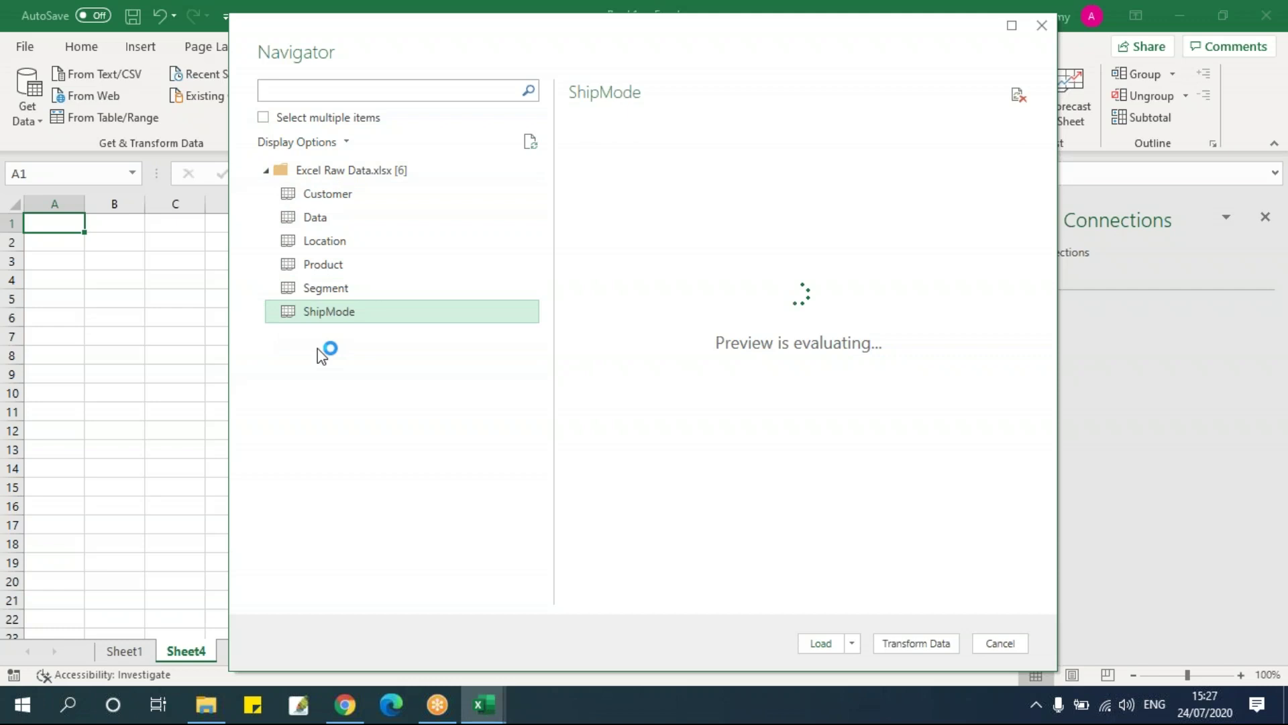
Enable multiple item selection and select the Customer, Data, Location, Product, Segment and ShipMode sheets for import.
click(264, 118)
click(286, 193)
click(287, 216)
click(295, 242)
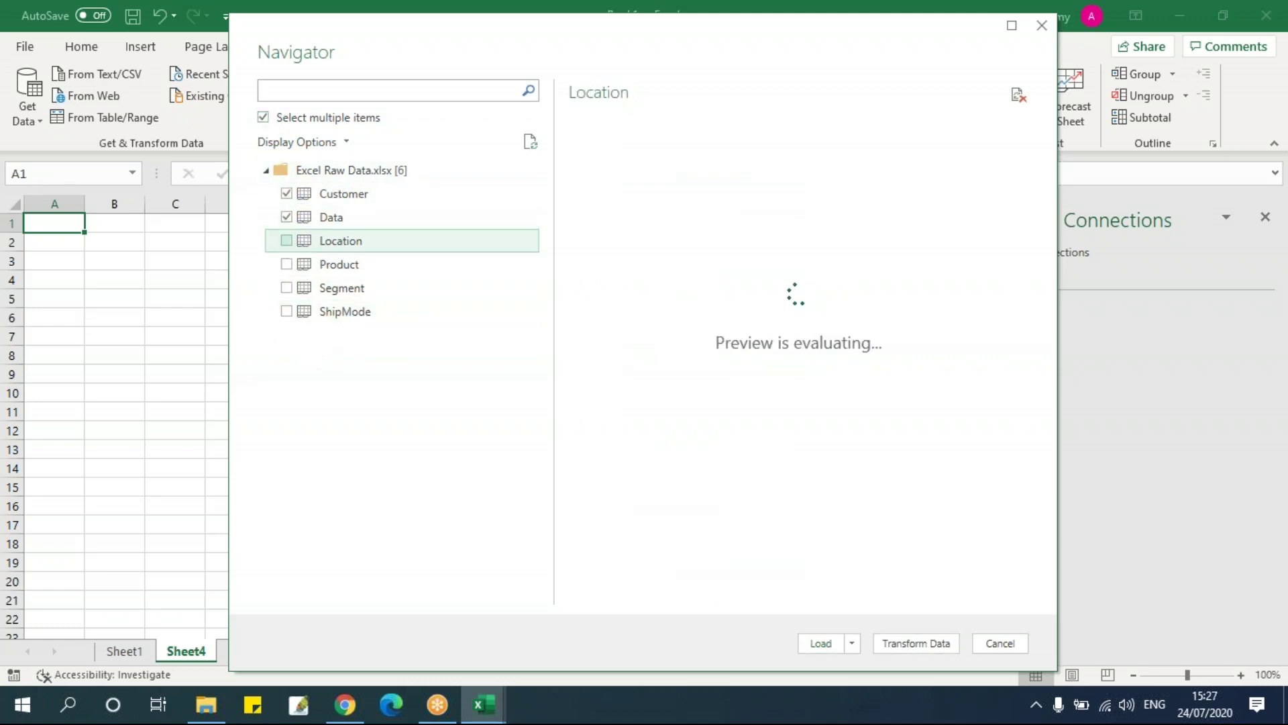
click(286, 240)
click(287, 264)
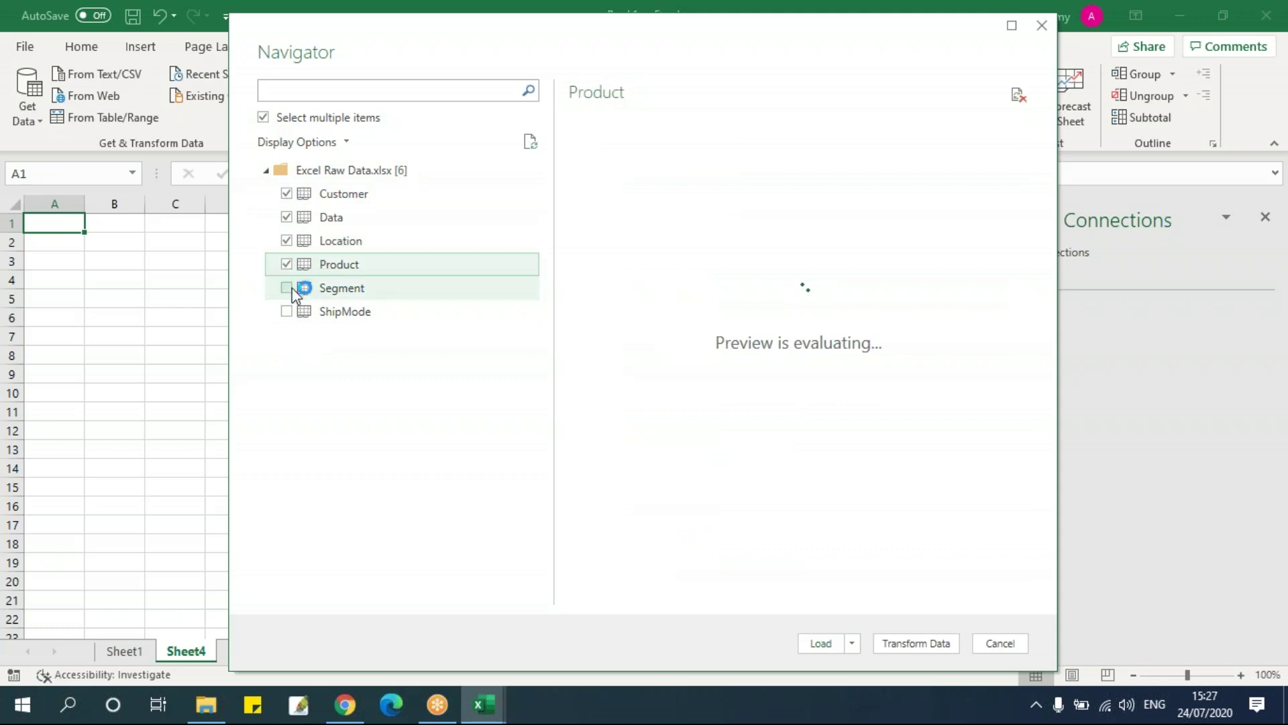
click(286, 287)
click(286, 311)
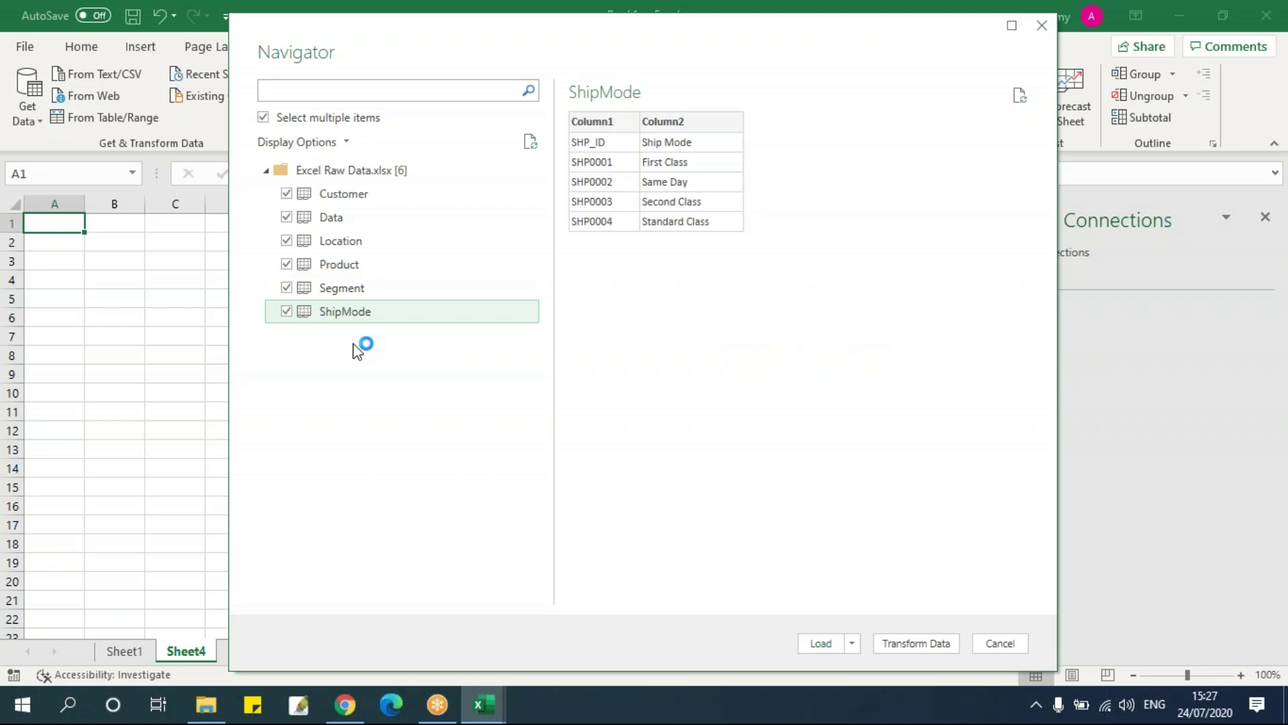
Preview the Customer, Data, Location, Product, Segment and ShipMode sheets one after another, checking their column headers.
click(343, 196)
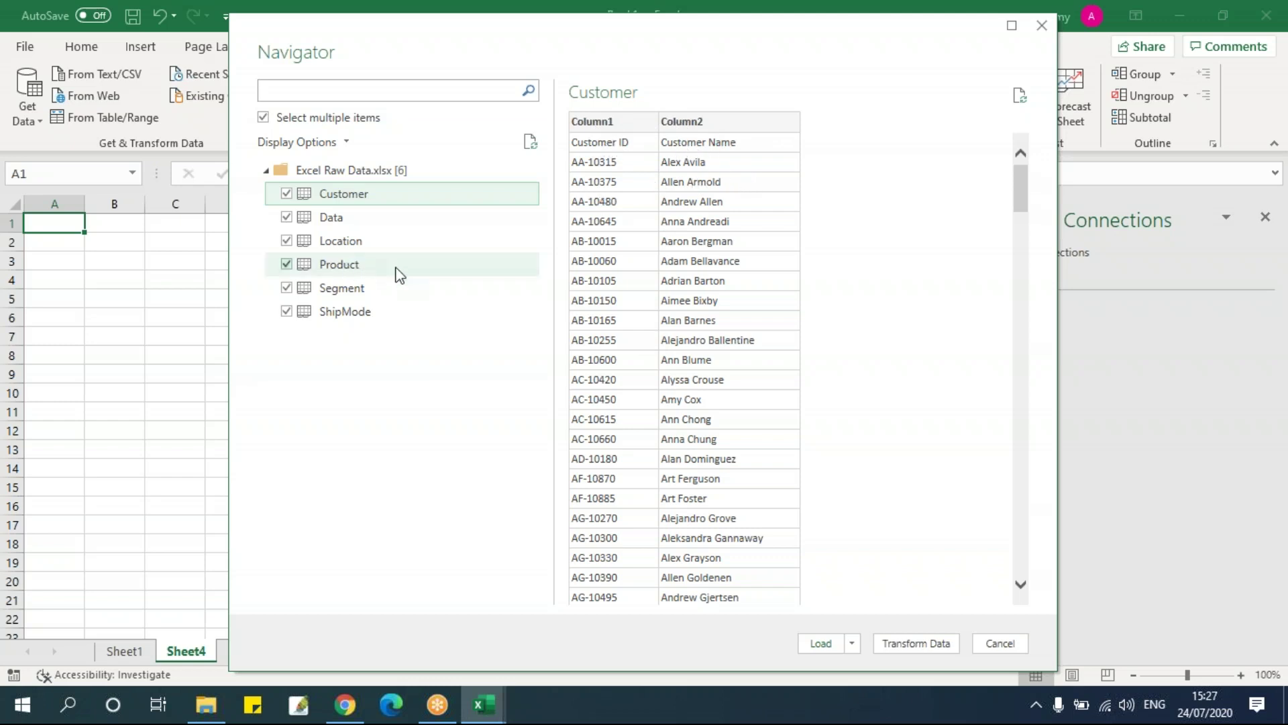
click(375, 220)
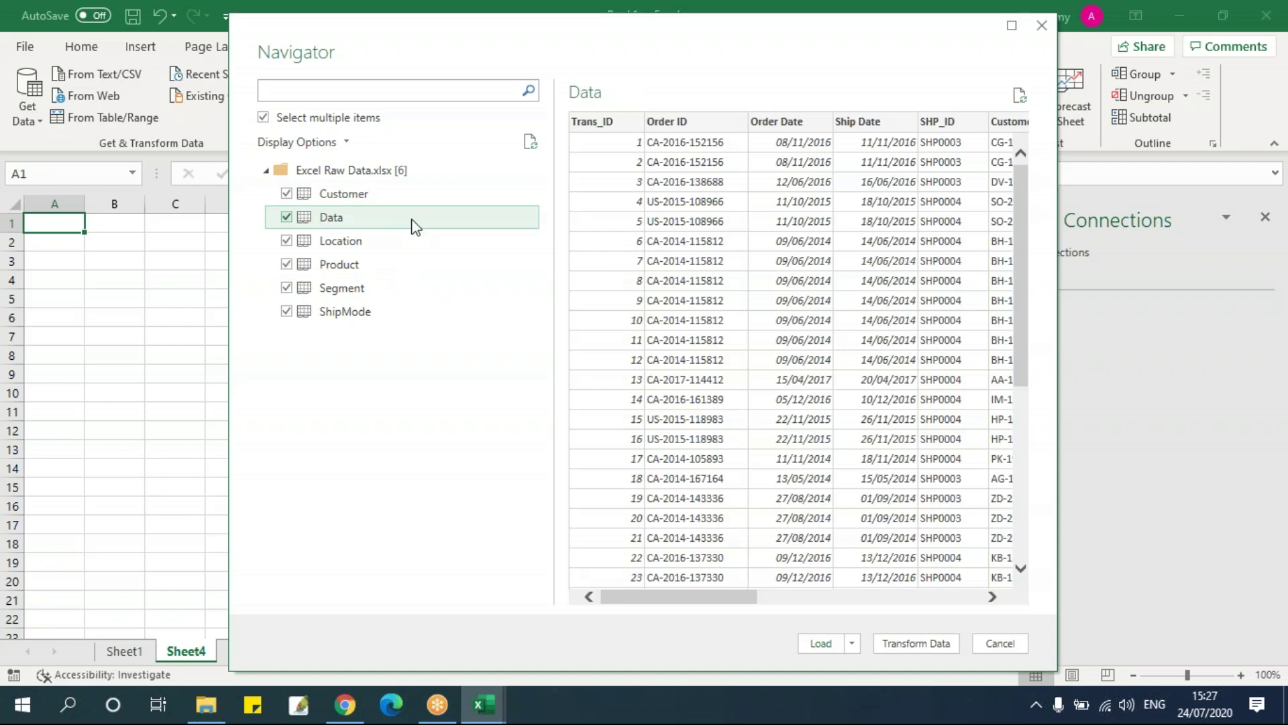
drag(739, 595, 669, 597)
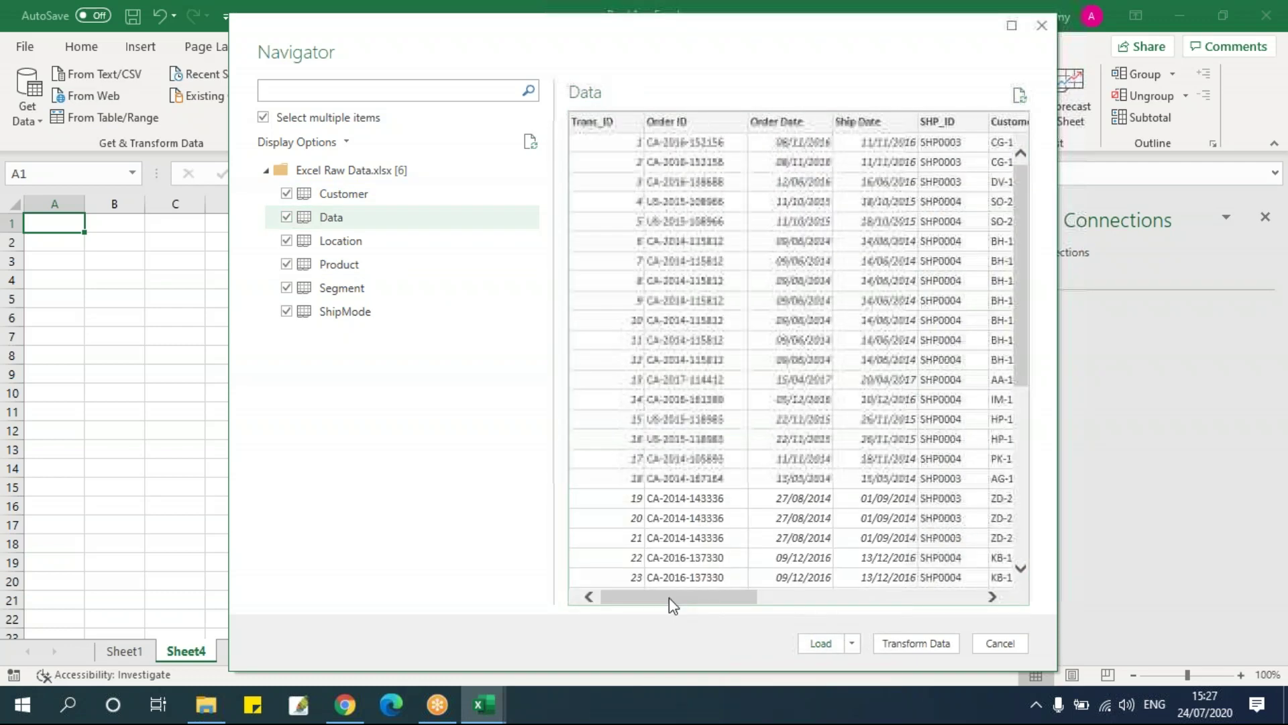
click(351, 240)
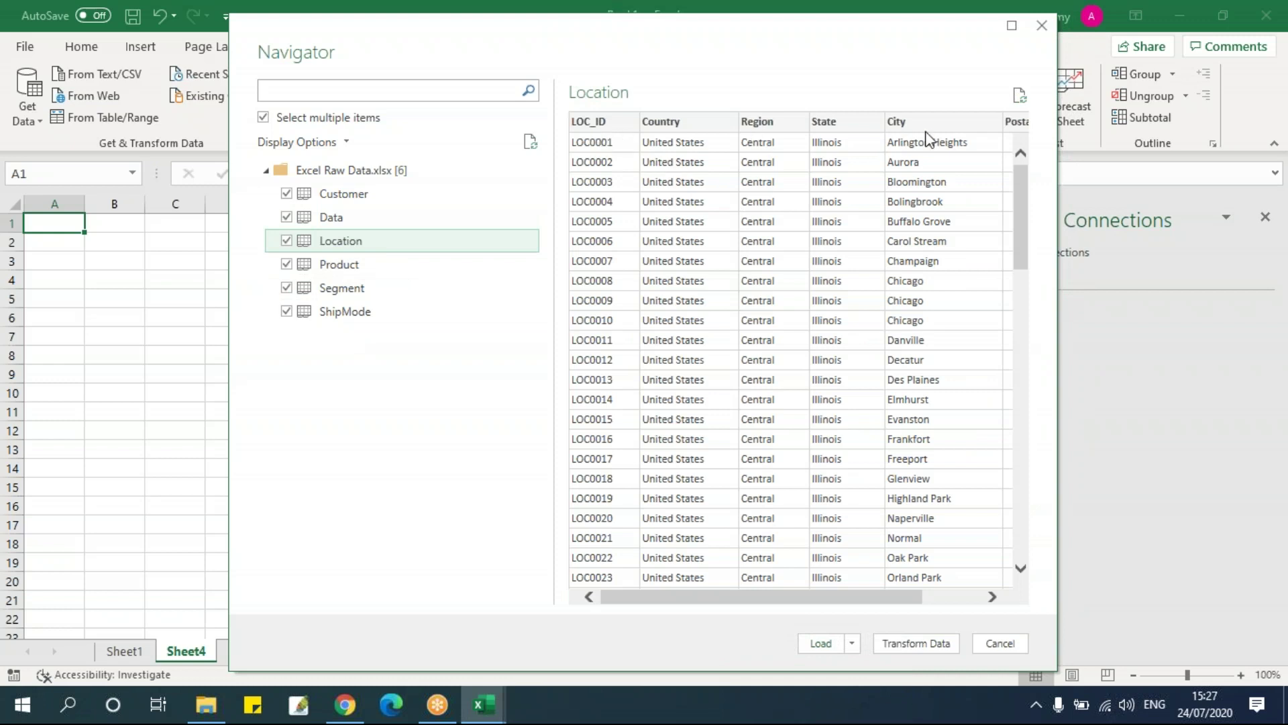
click(388, 265)
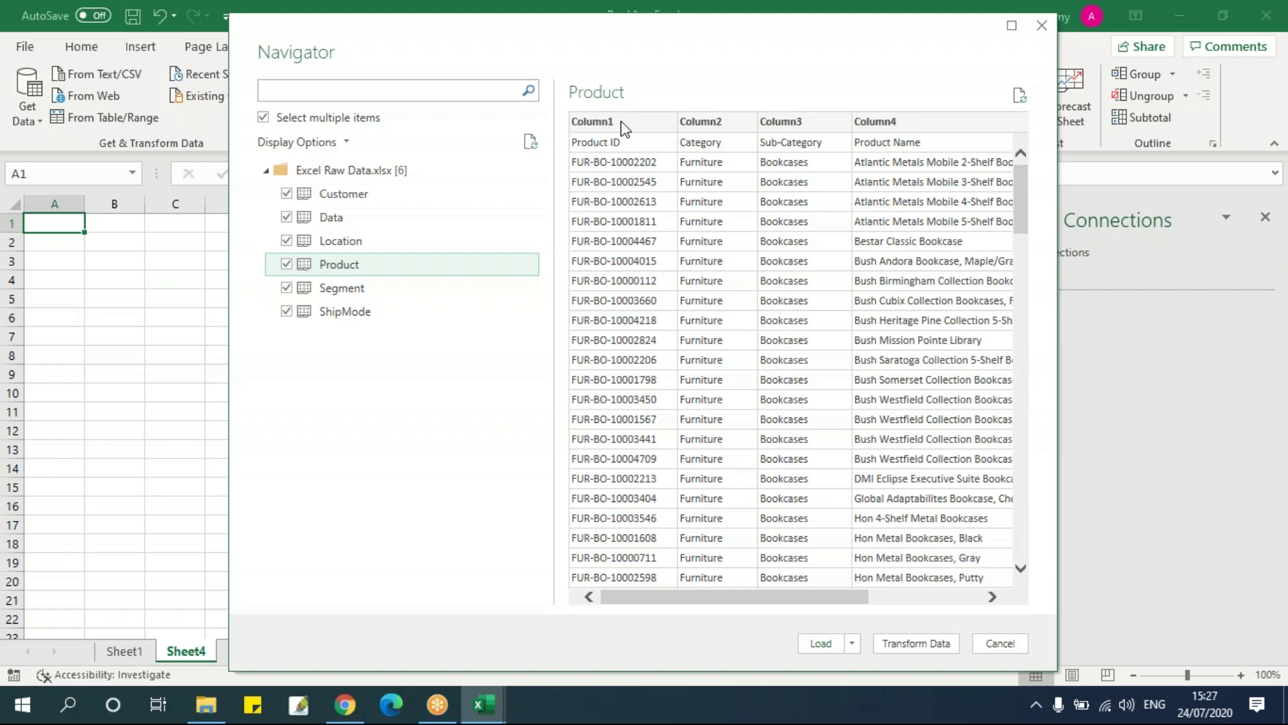
click(366, 290)
click(364, 316)
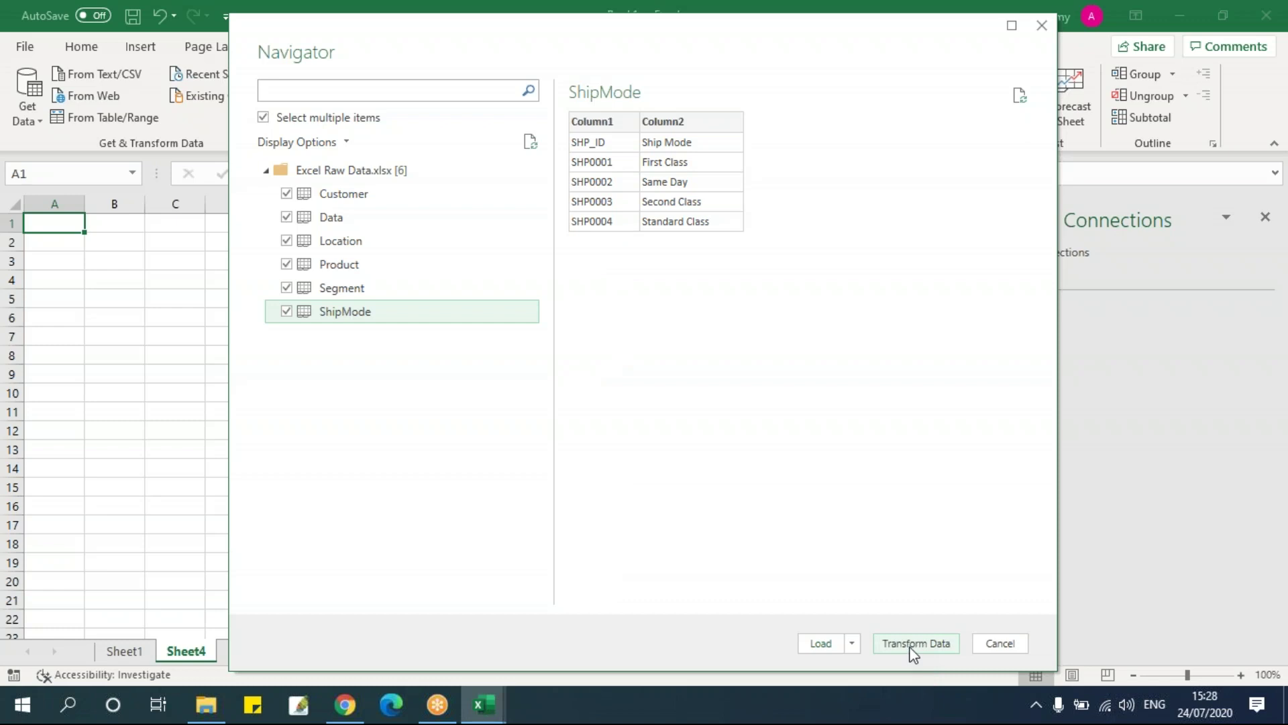
Open the six selected sheets for transformation in the Power Query Editor instead of loading them directly.
click(853, 649)
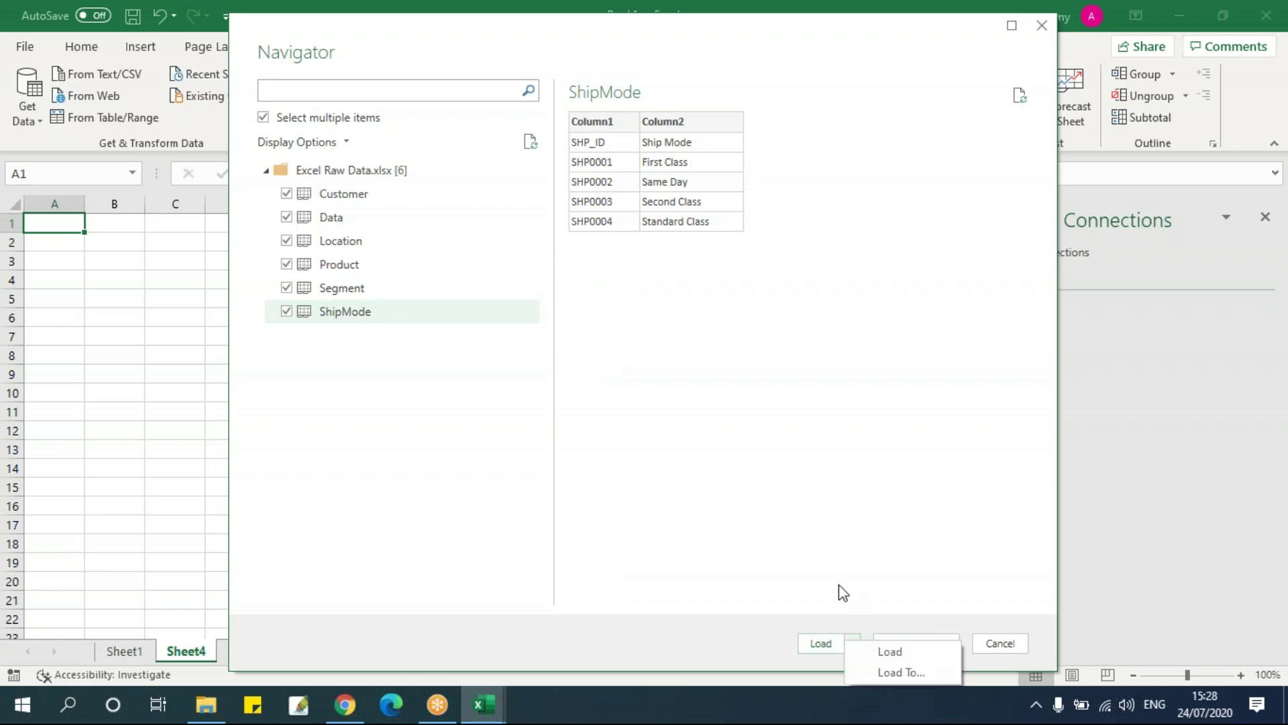
click(878, 625)
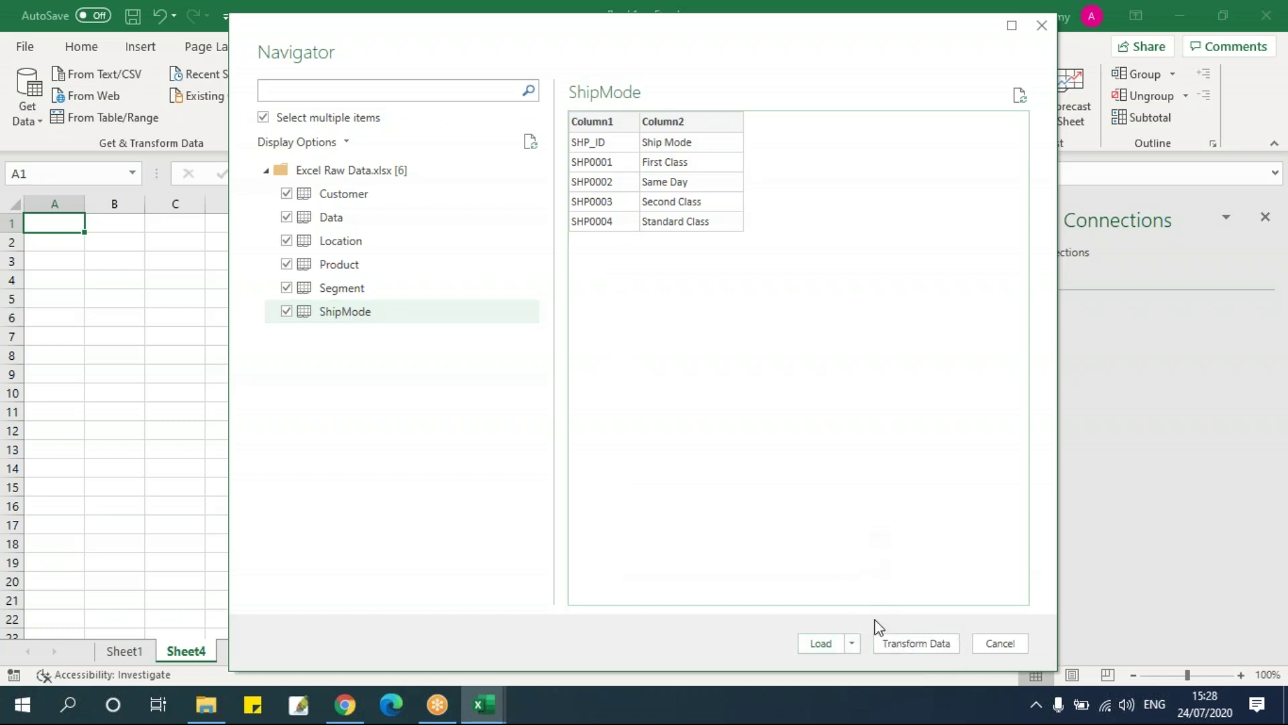
click(914, 644)
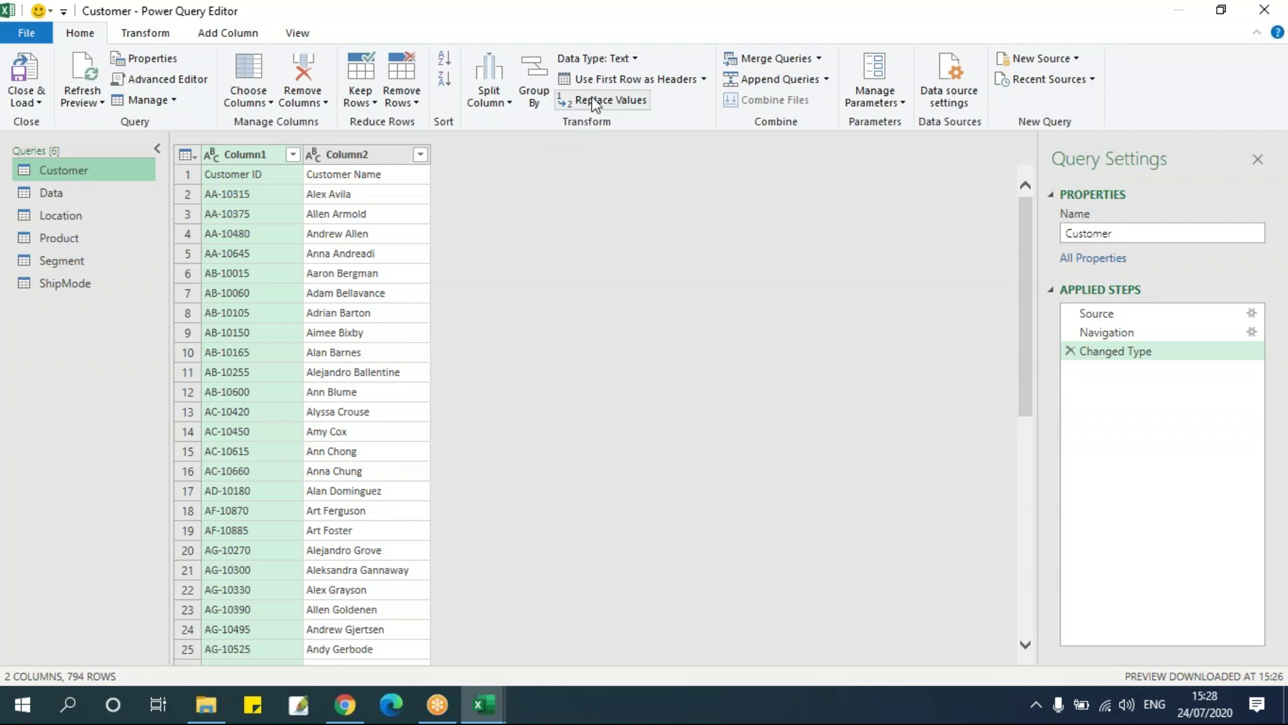
Use the first row as headers in the Customer, Product, Segment and ShipMode queries.
click(655, 81)
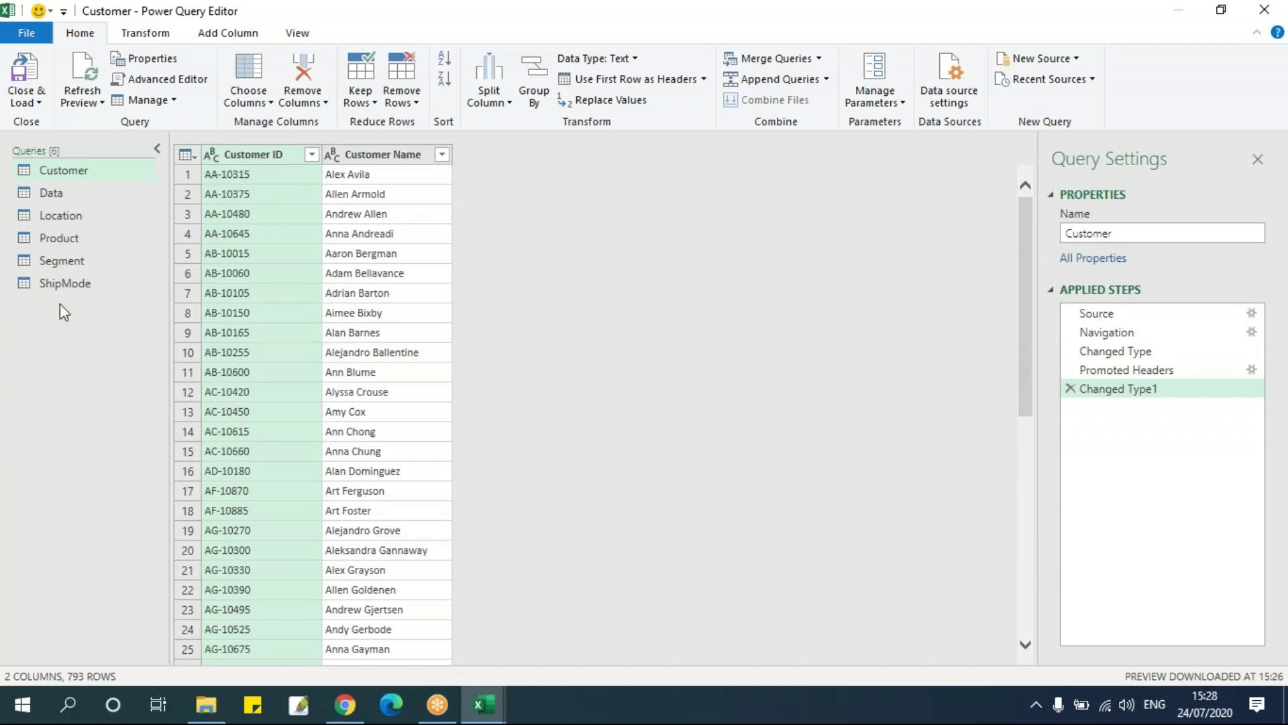
click(70, 199)
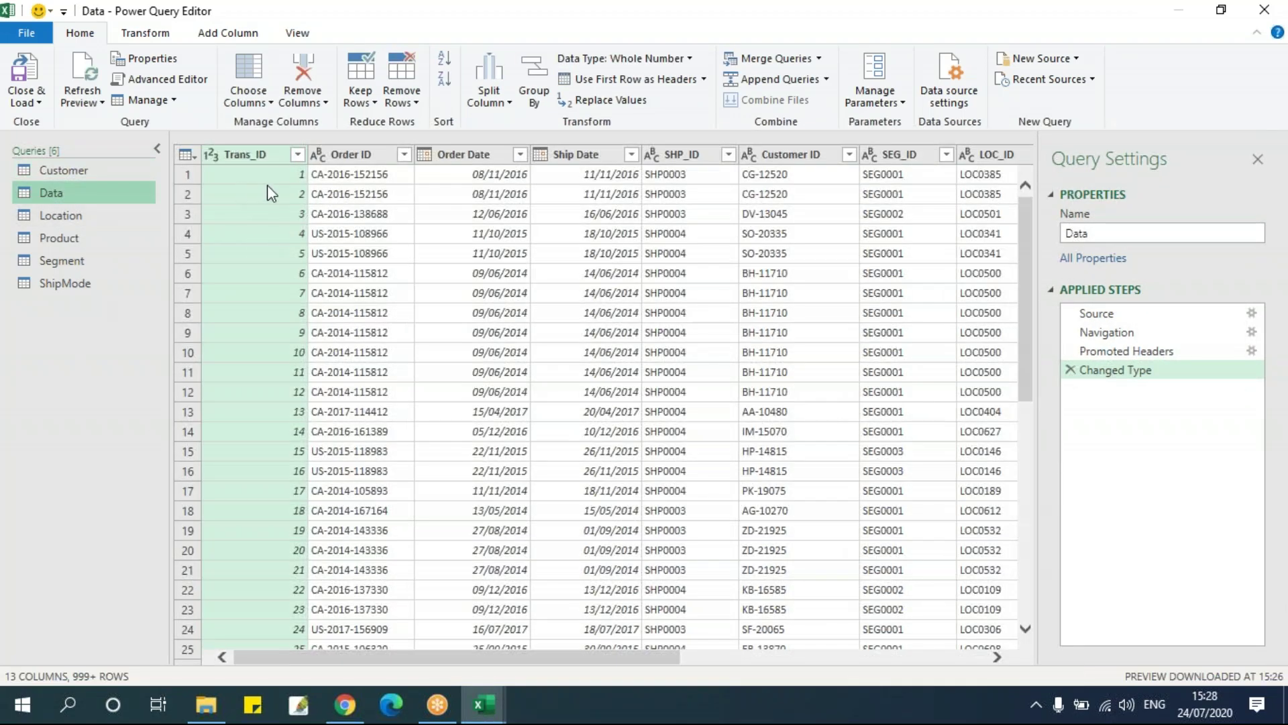
click(64, 216)
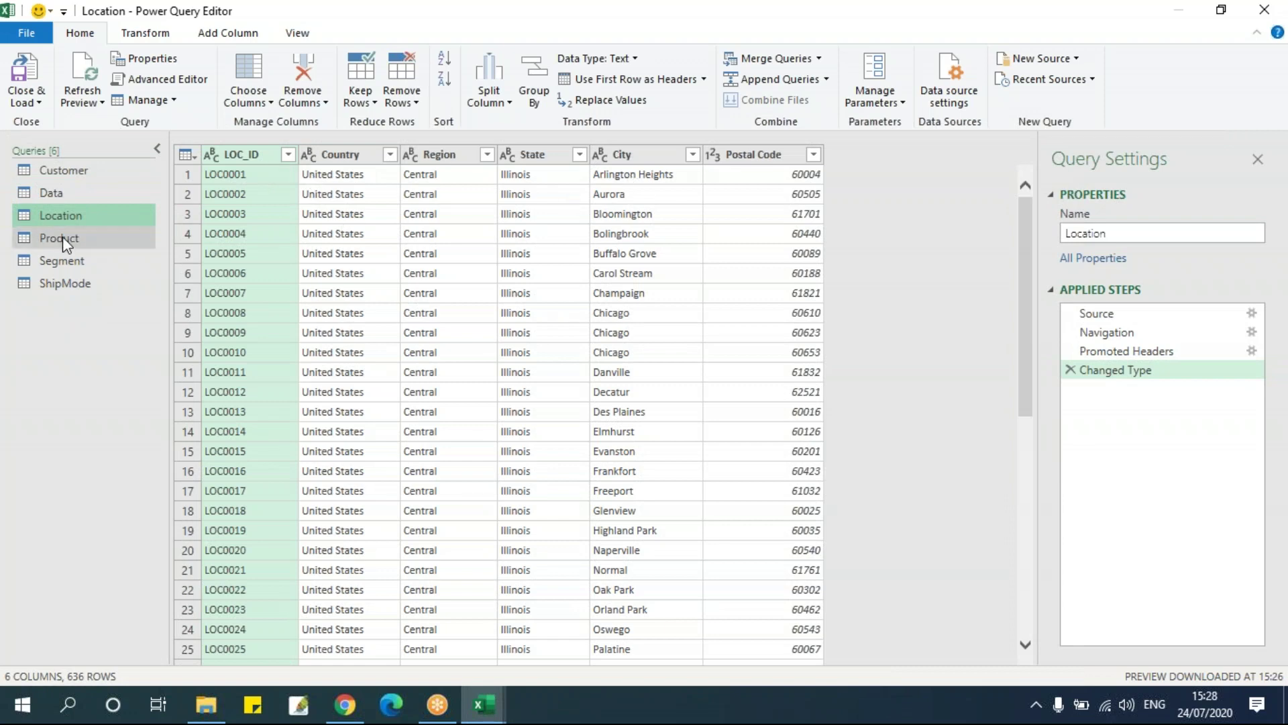
click(62, 238)
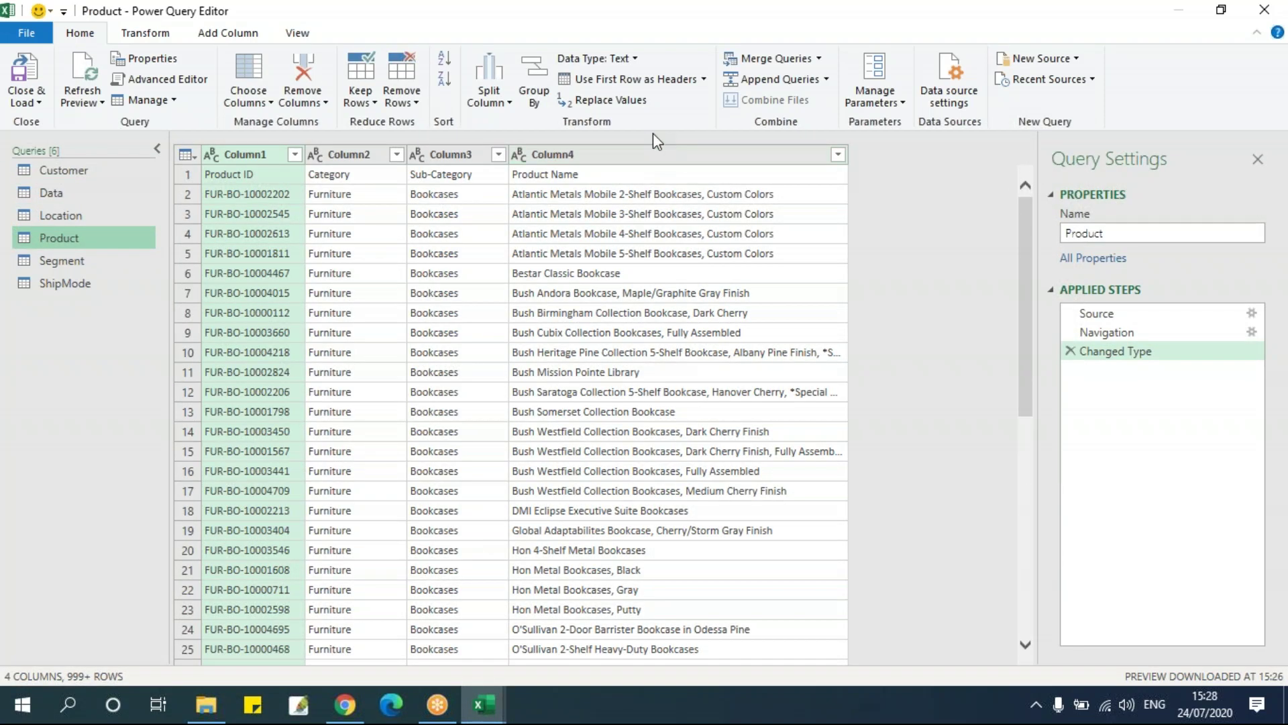
click(648, 78)
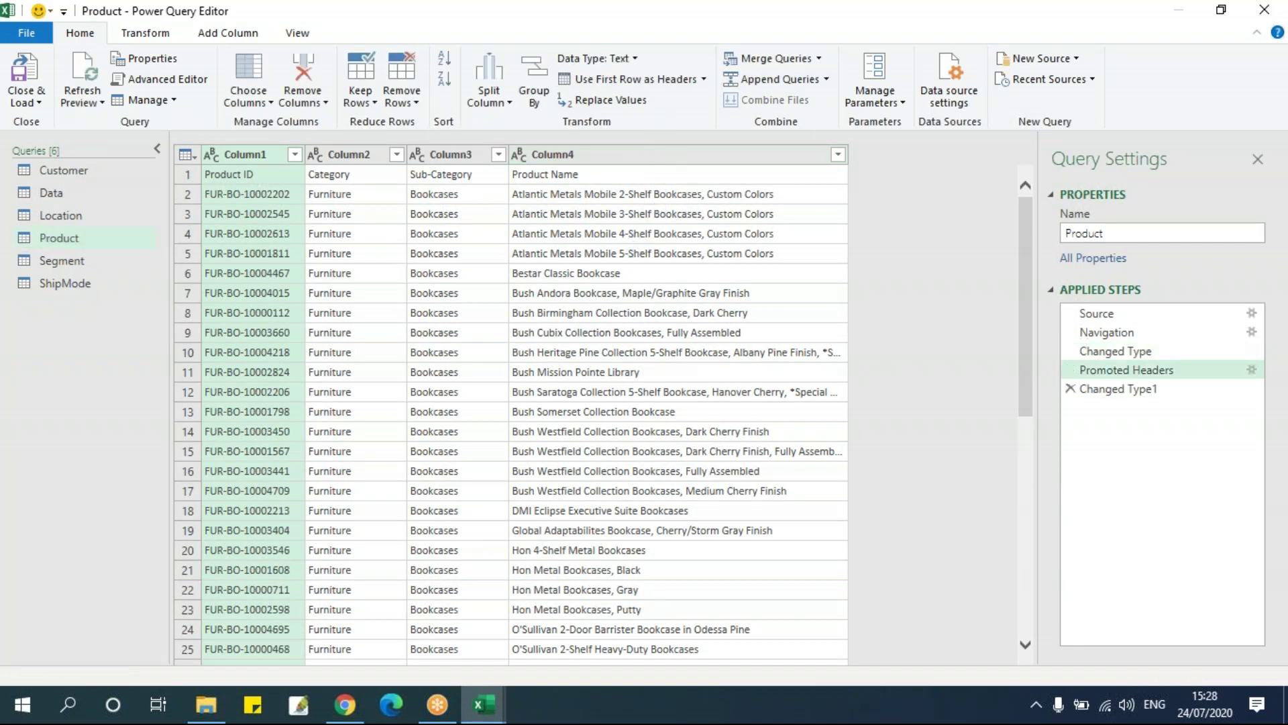
click(80, 262)
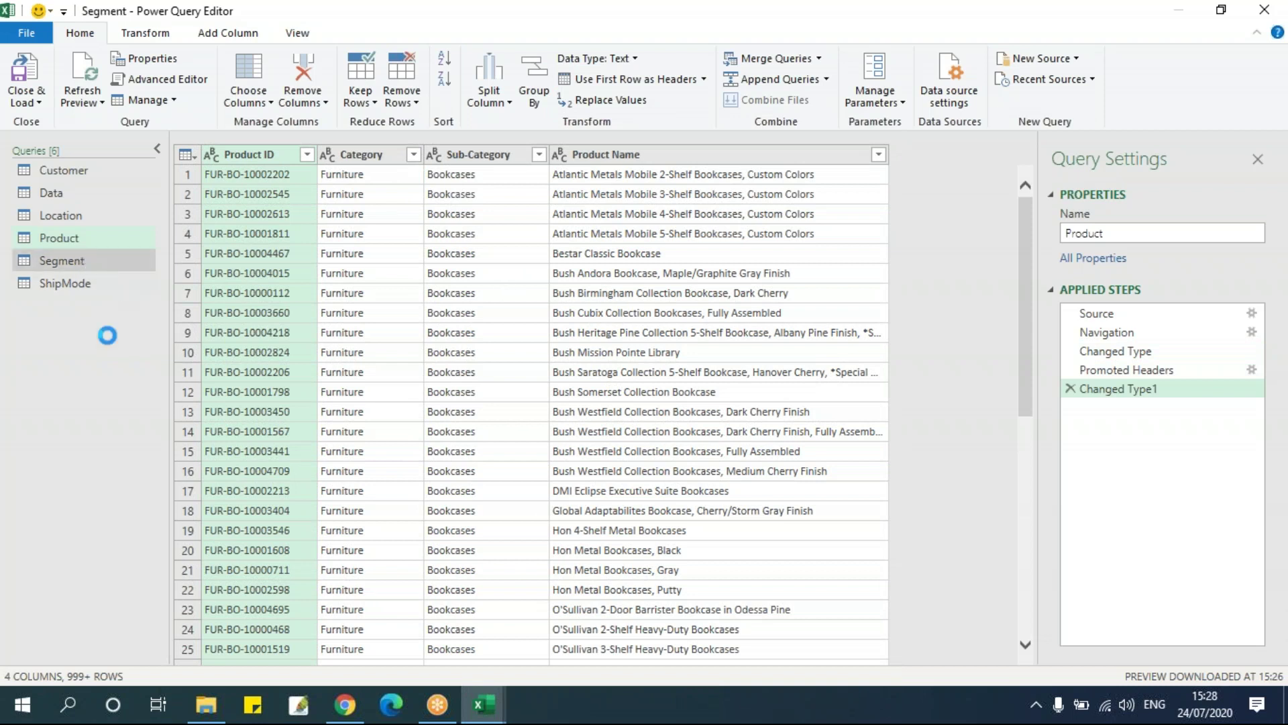
click(602, 79)
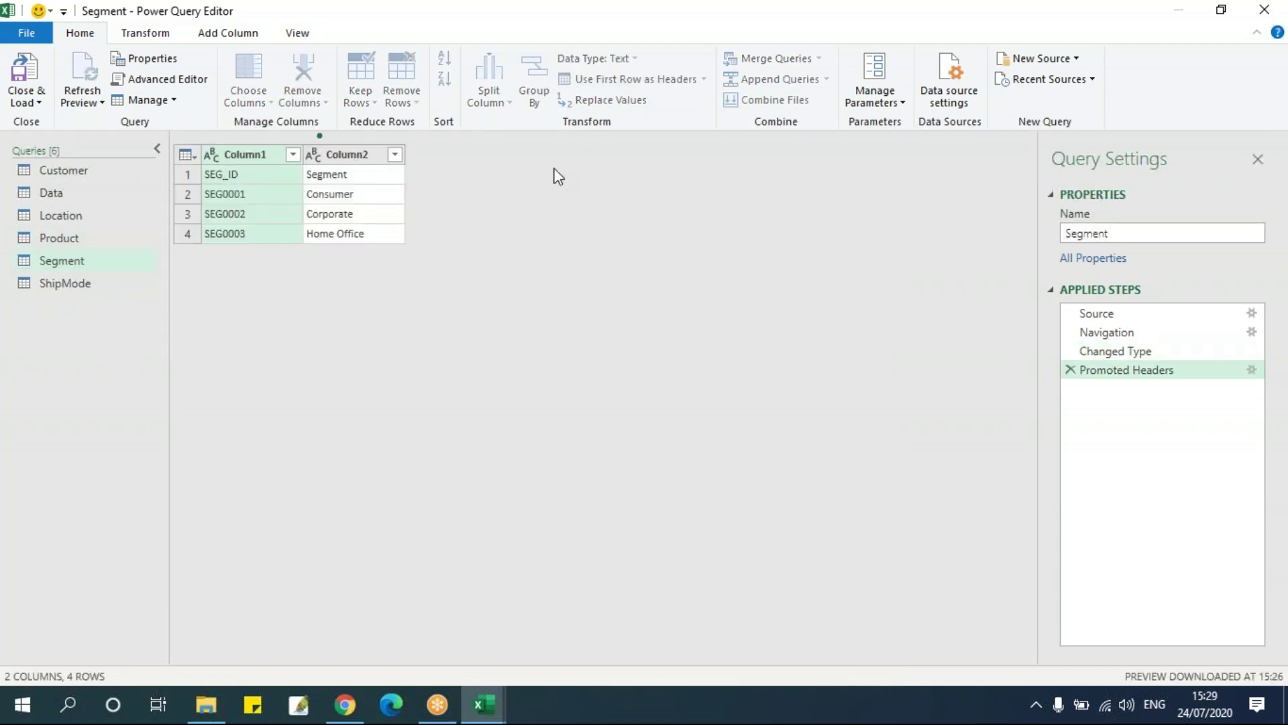
click(112, 287)
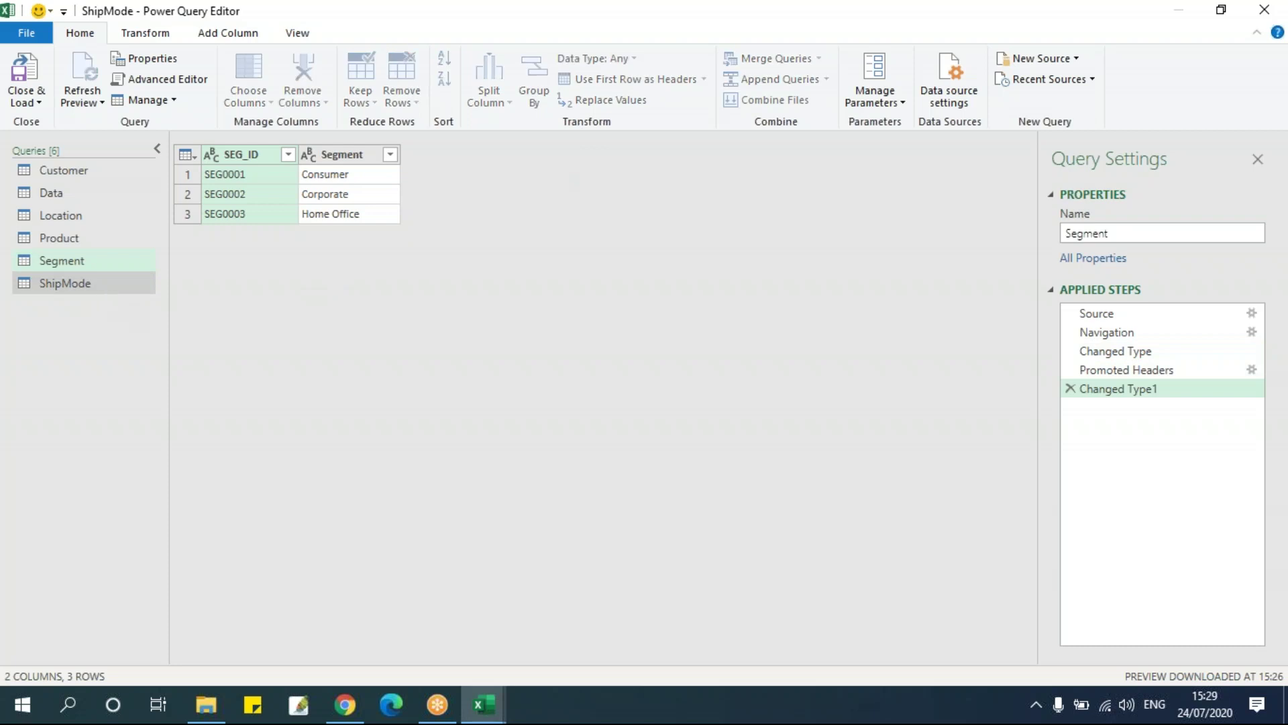
click(599, 79)
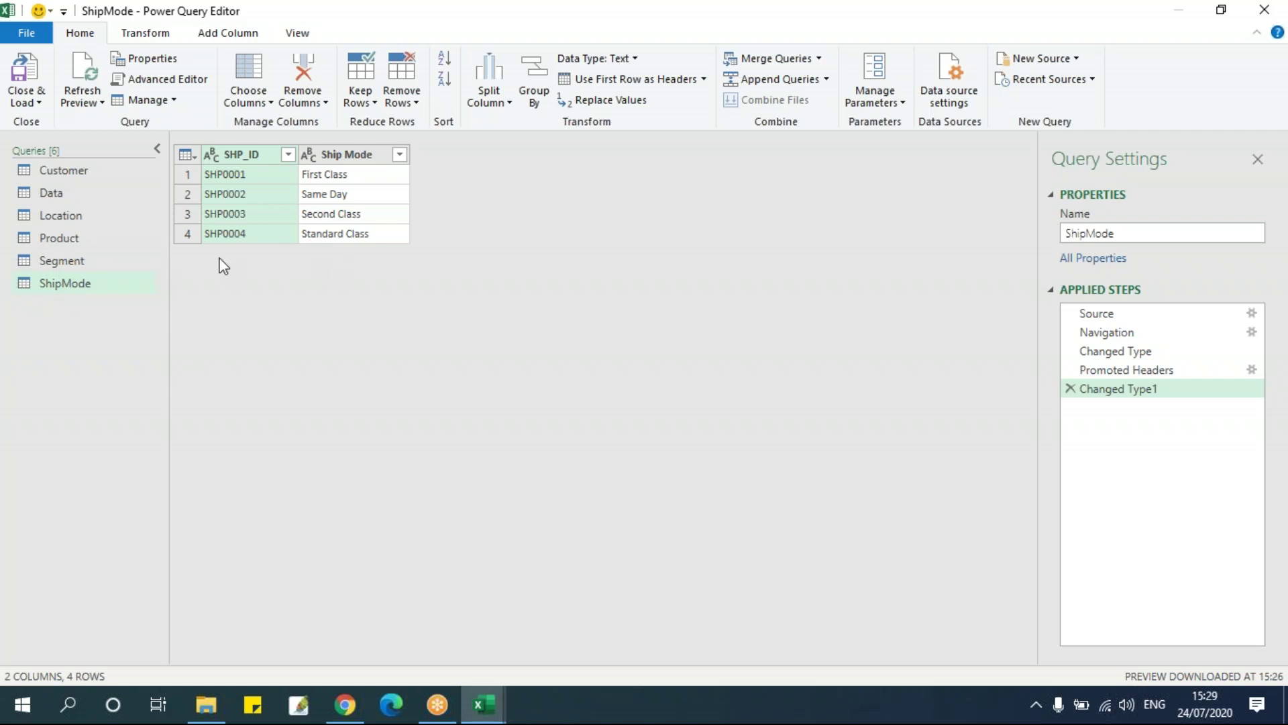
Try promoting the first row to headers again in the Data query, and delete the Changed Type1 and Promoted Headers1 steps.
click(66, 192)
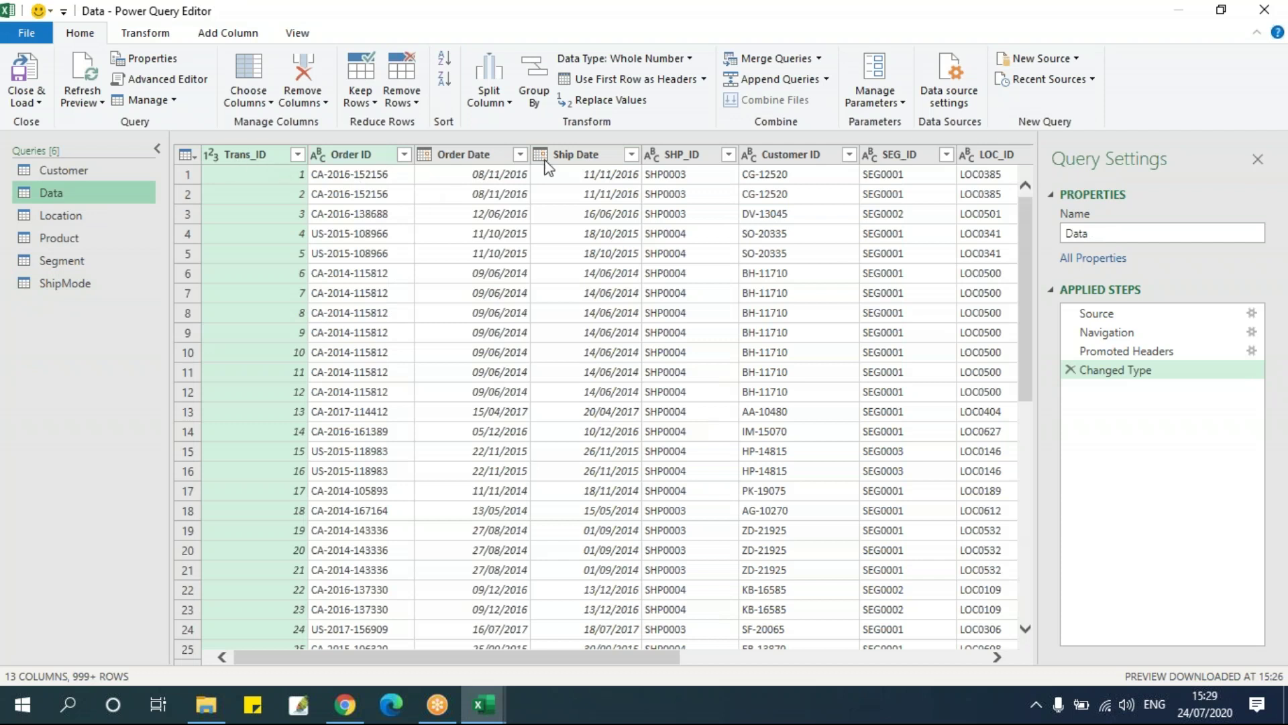
click(607, 80)
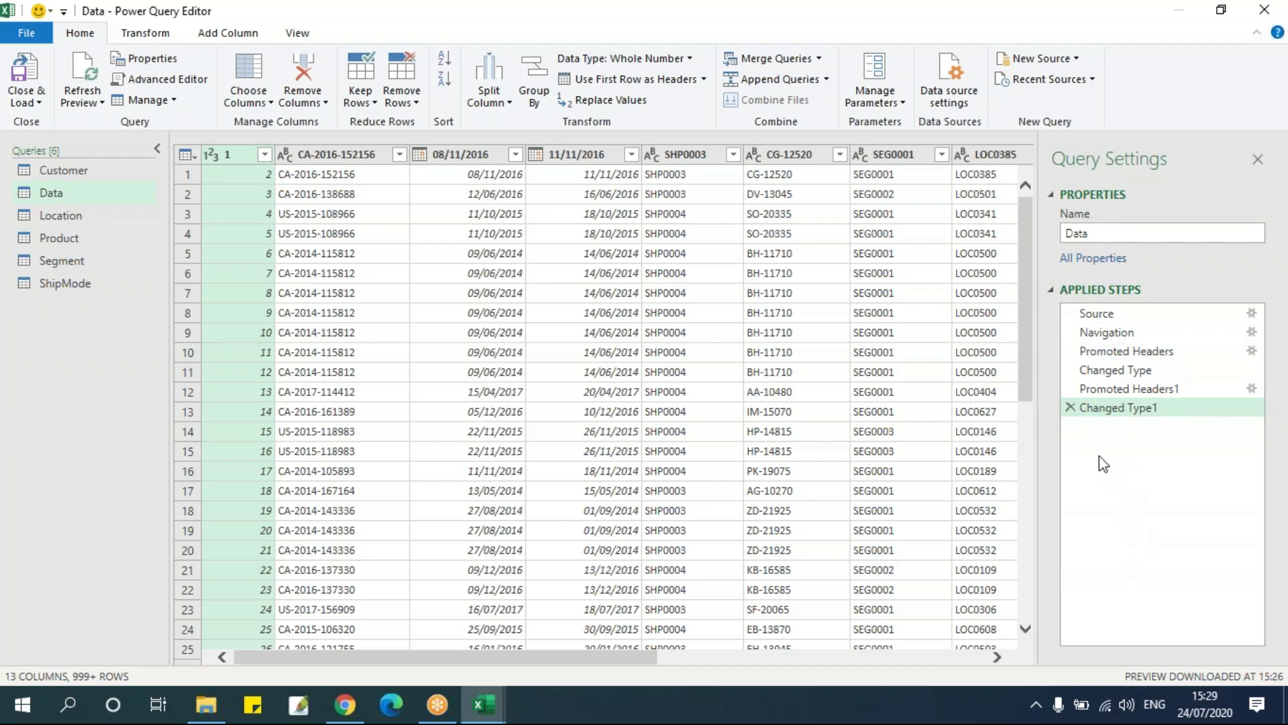
click(1071, 407)
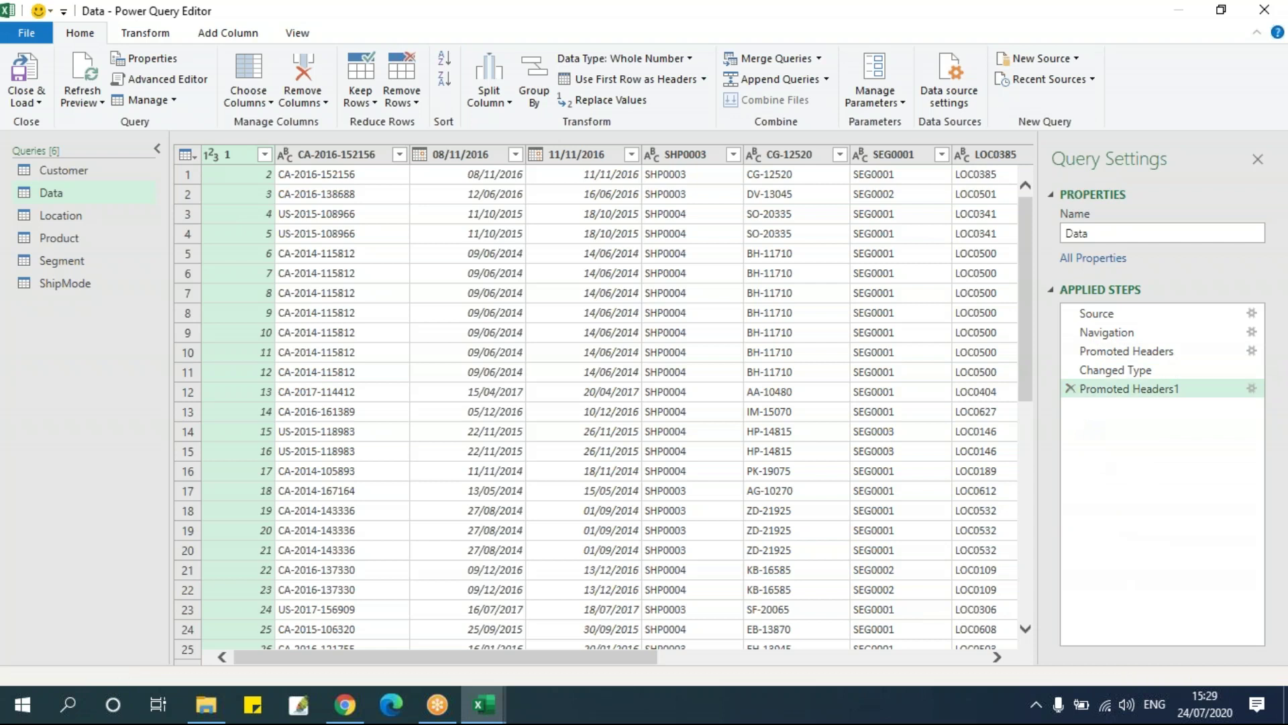
click(1071, 391)
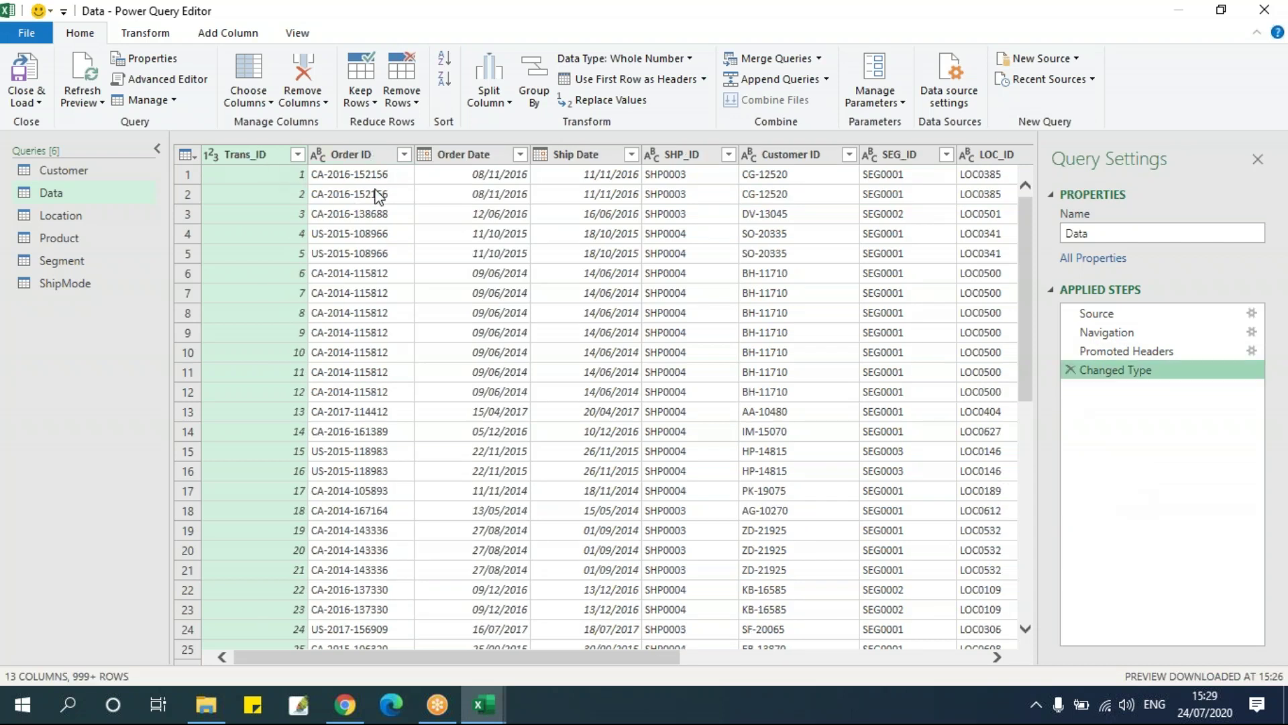
Check the Location, Customer and Data queries, and close and load all six queries into the workbook.
click(116, 216)
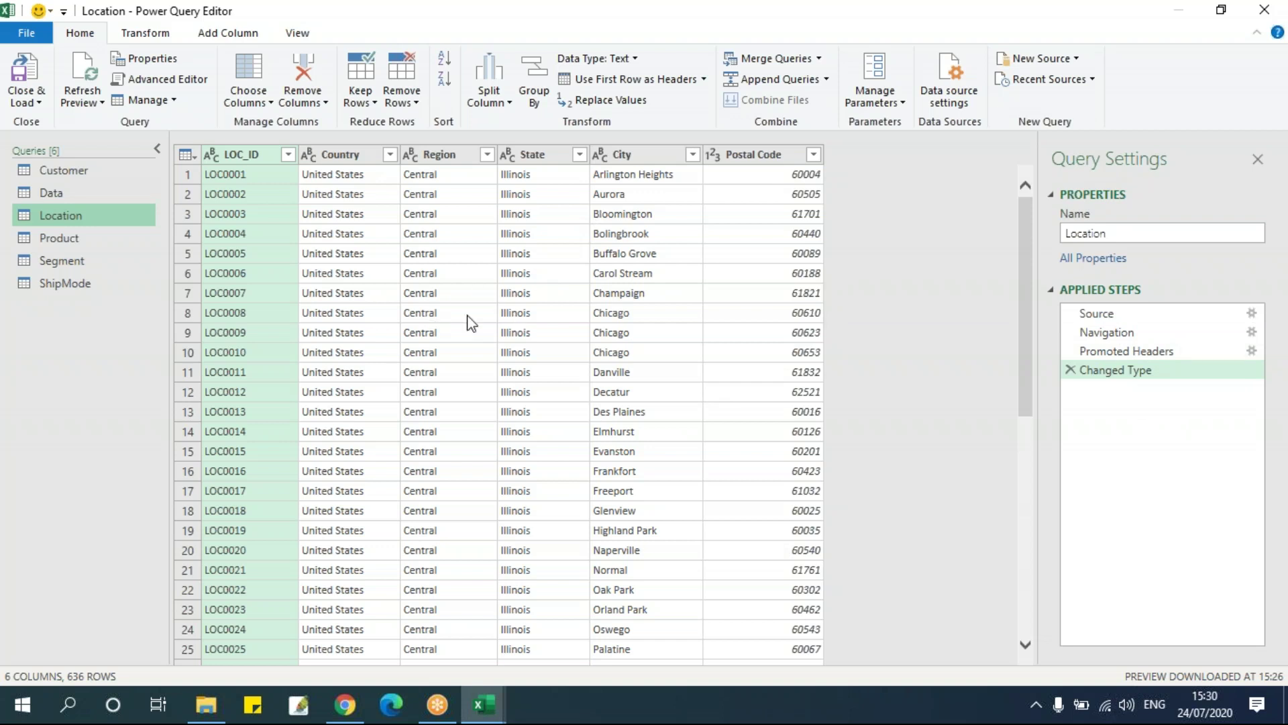
click(64, 170)
click(70, 194)
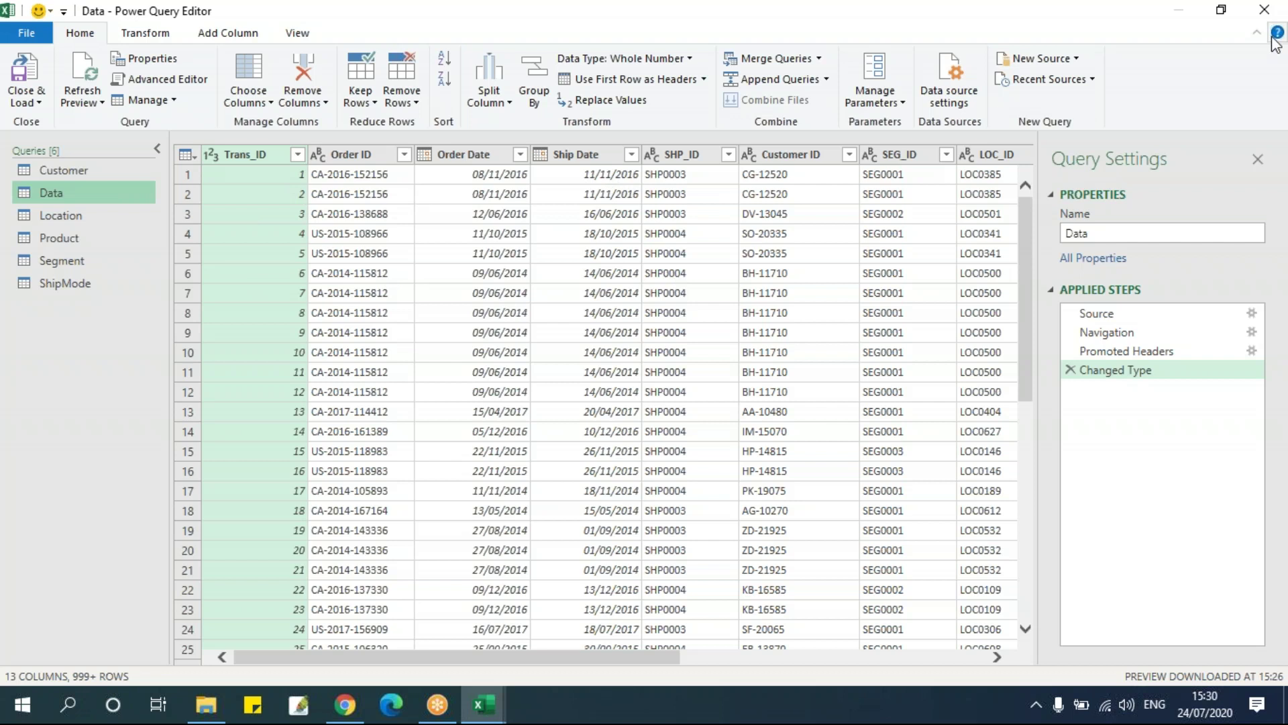
click(39, 103)
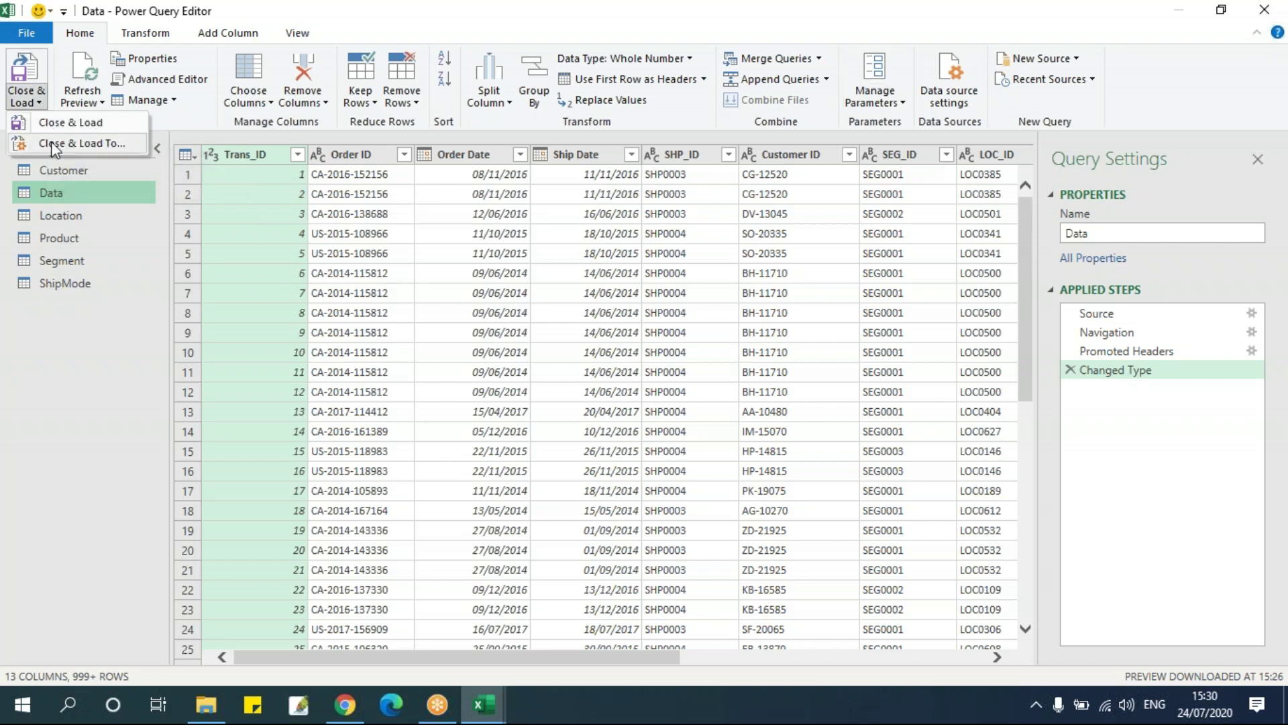
click(86, 126)
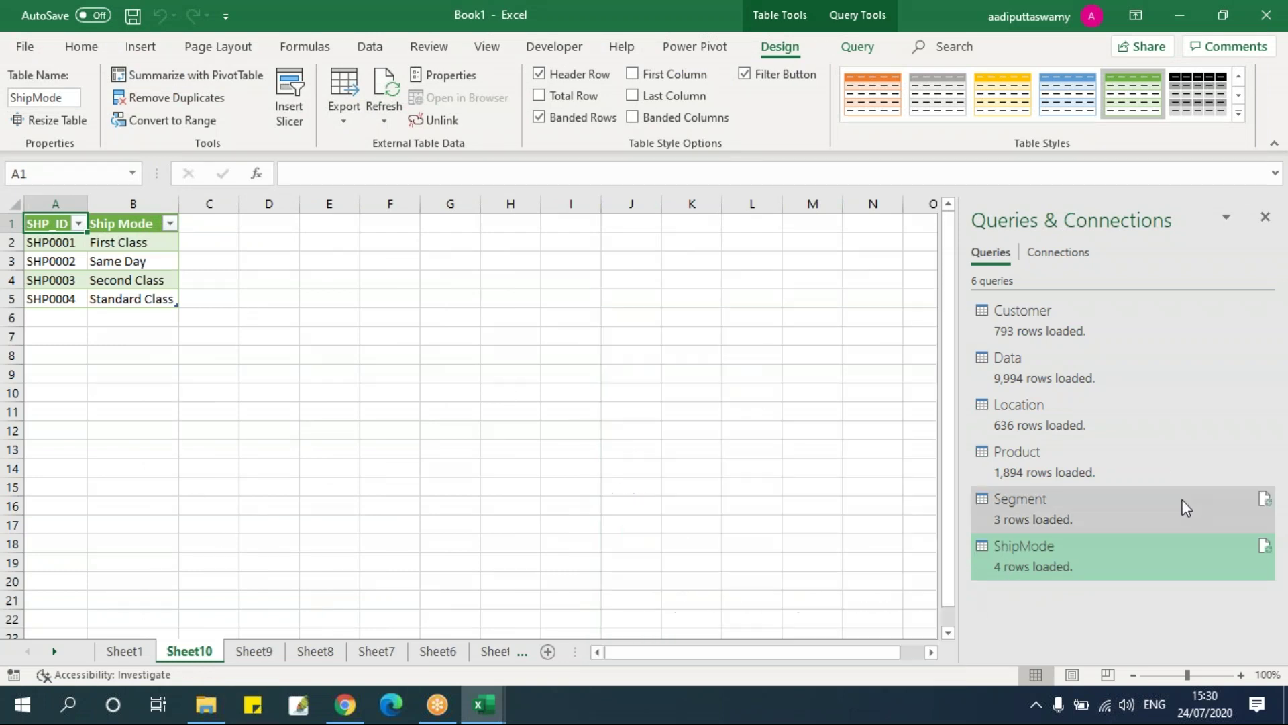
Go to the loaded tables of the Segment, Product, Location, Data and Customer queries through the workbook's query list.
click(1067, 511)
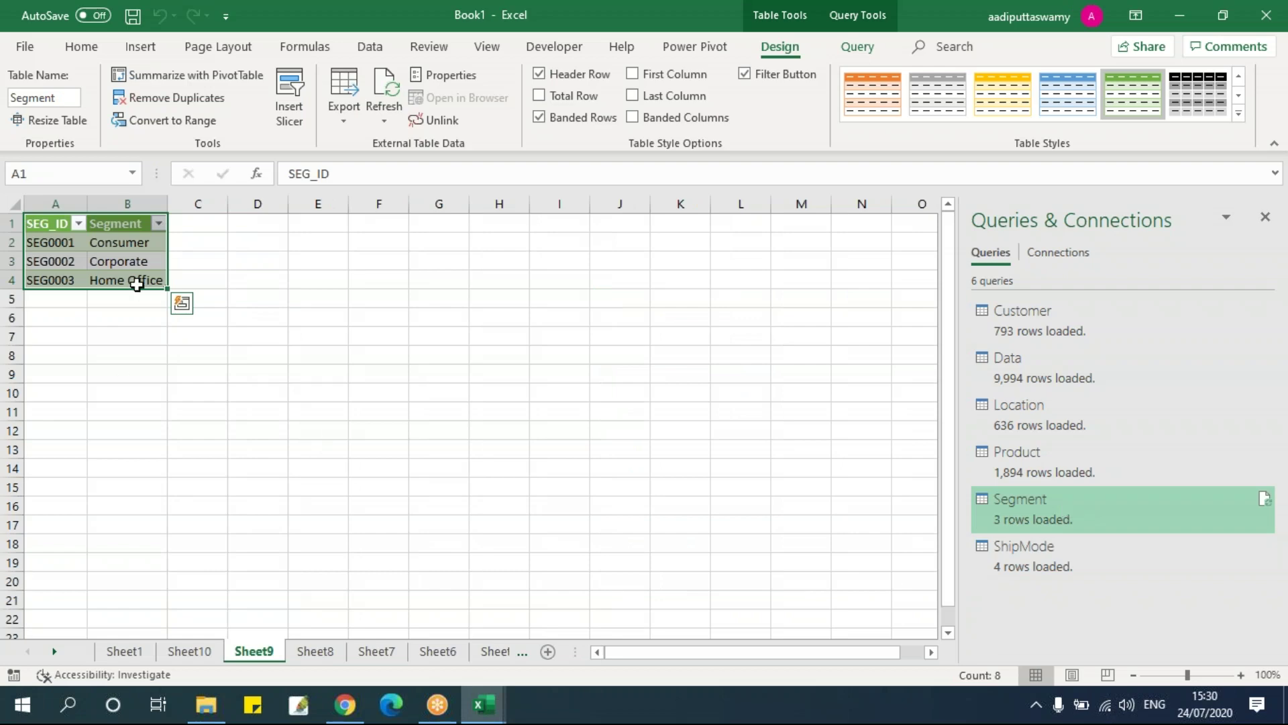
click(1055, 460)
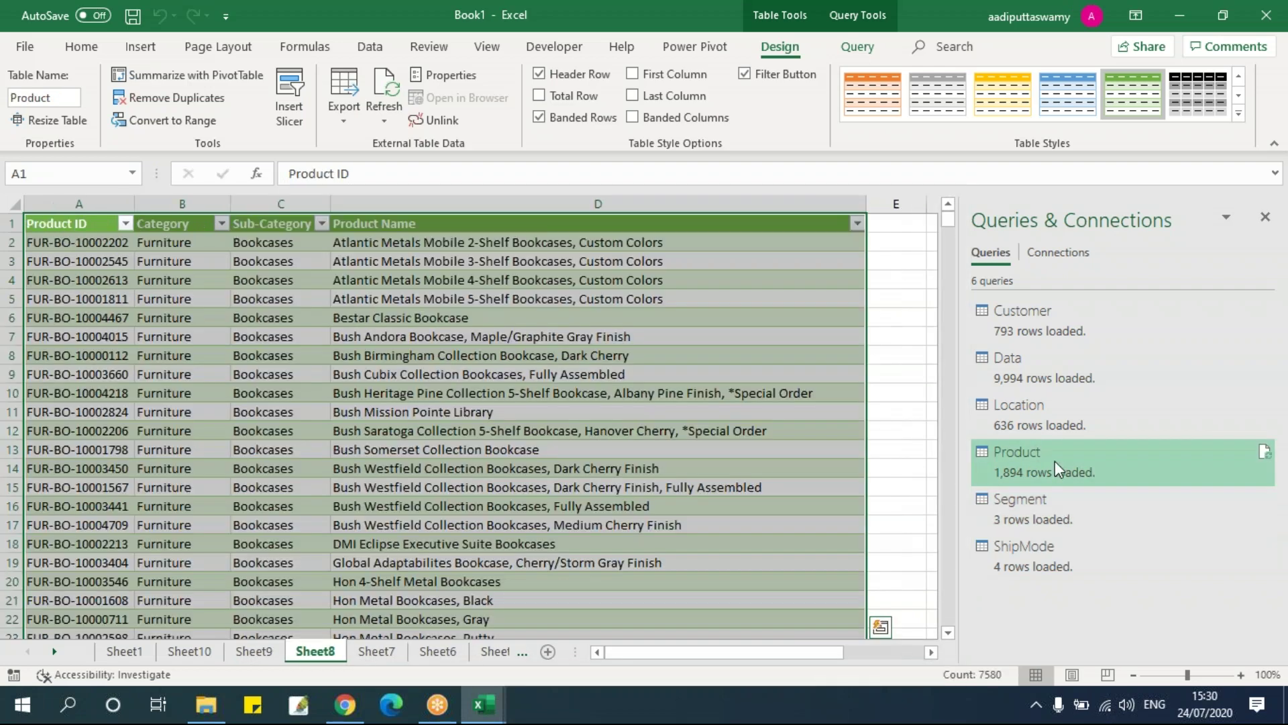
click(1054, 412)
click(1052, 373)
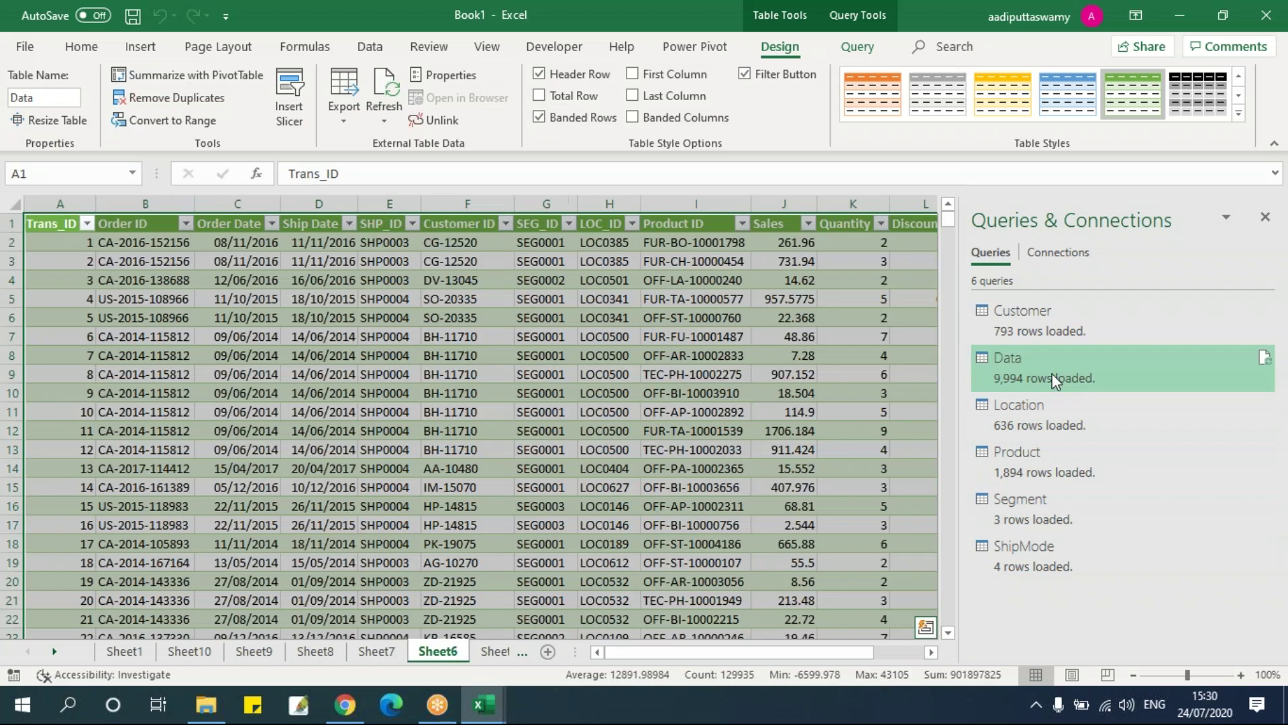
click(1036, 321)
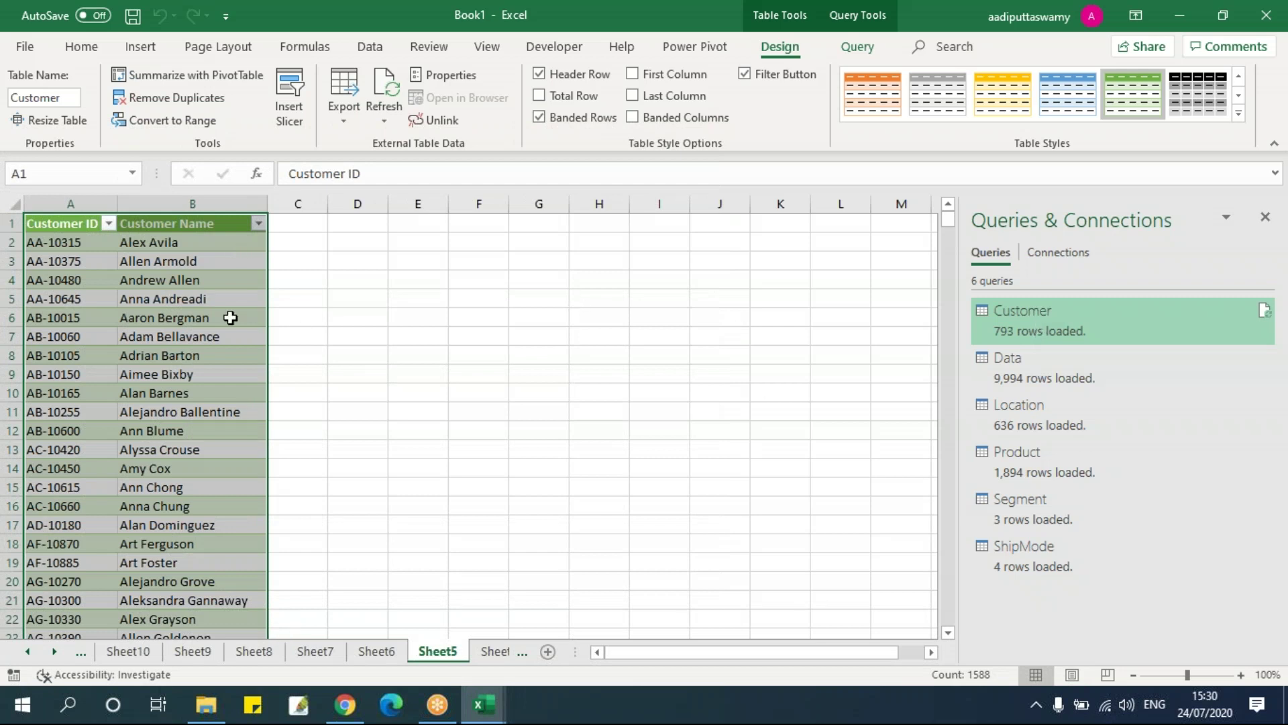
Go through worksheets Sheet4 to Sheet9 to review which query's table was loaded on each.
click(389, 650)
click(438, 649)
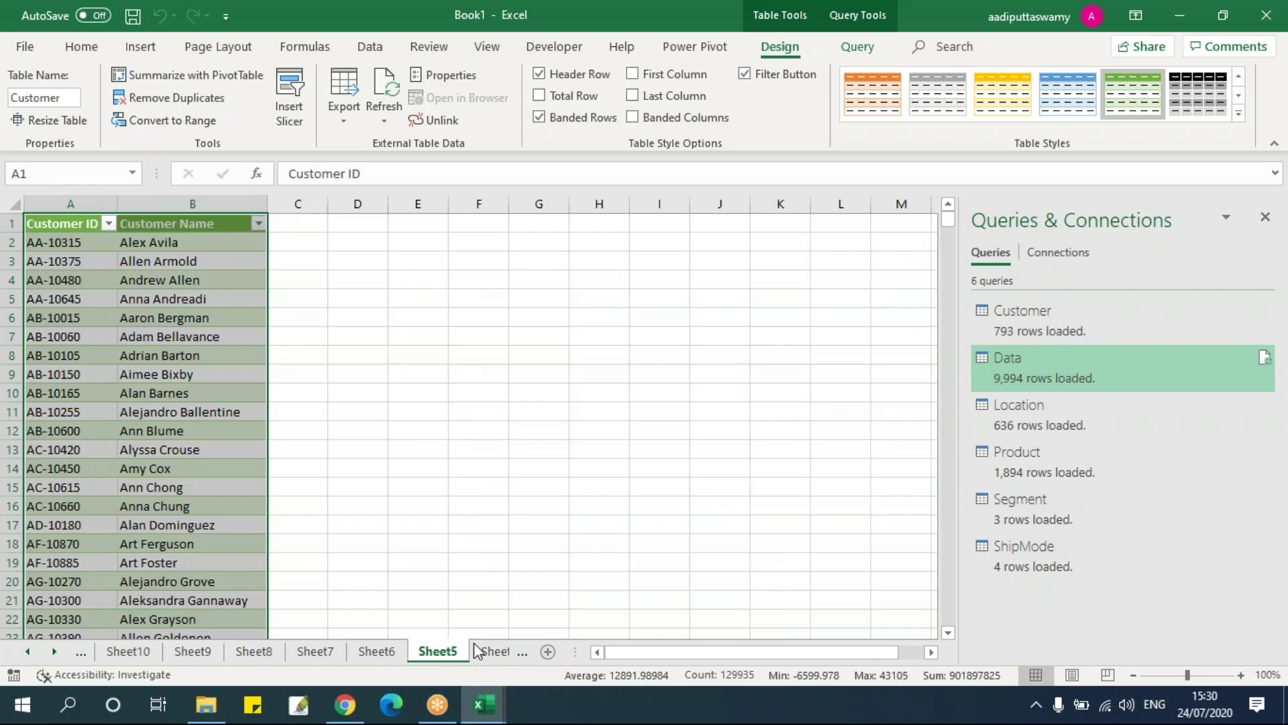
click(496, 651)
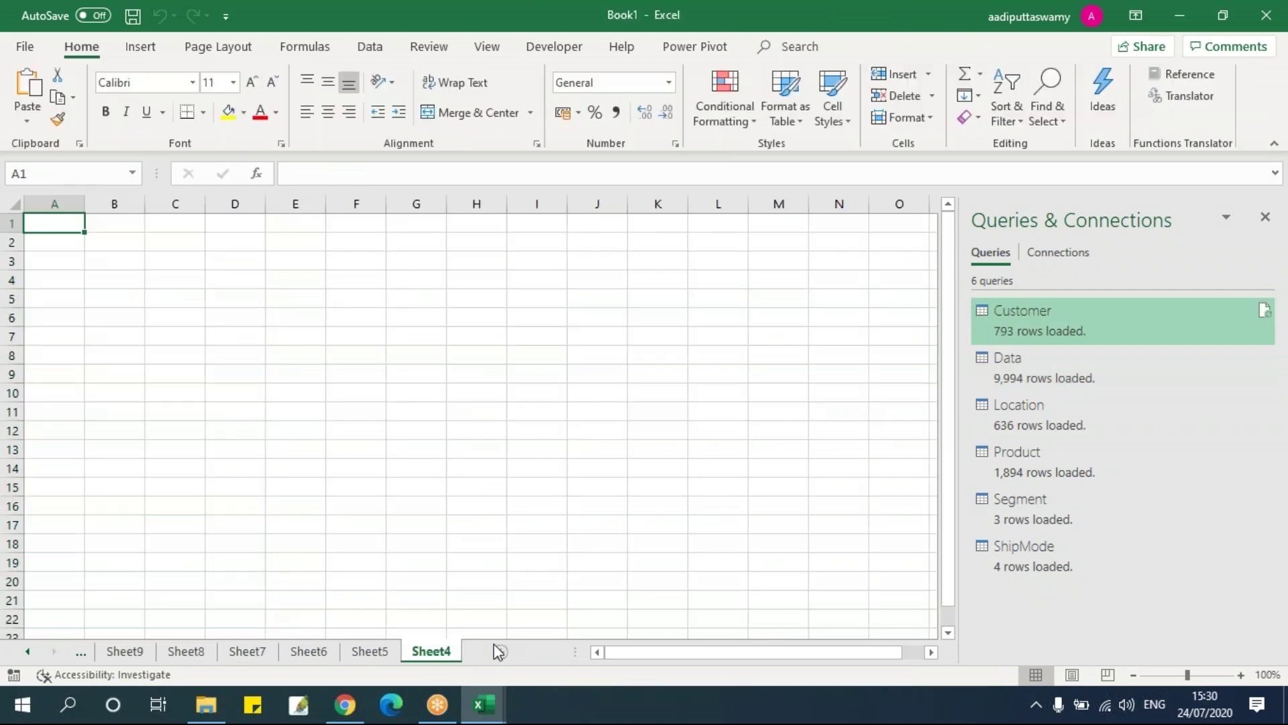
click(379, 654)
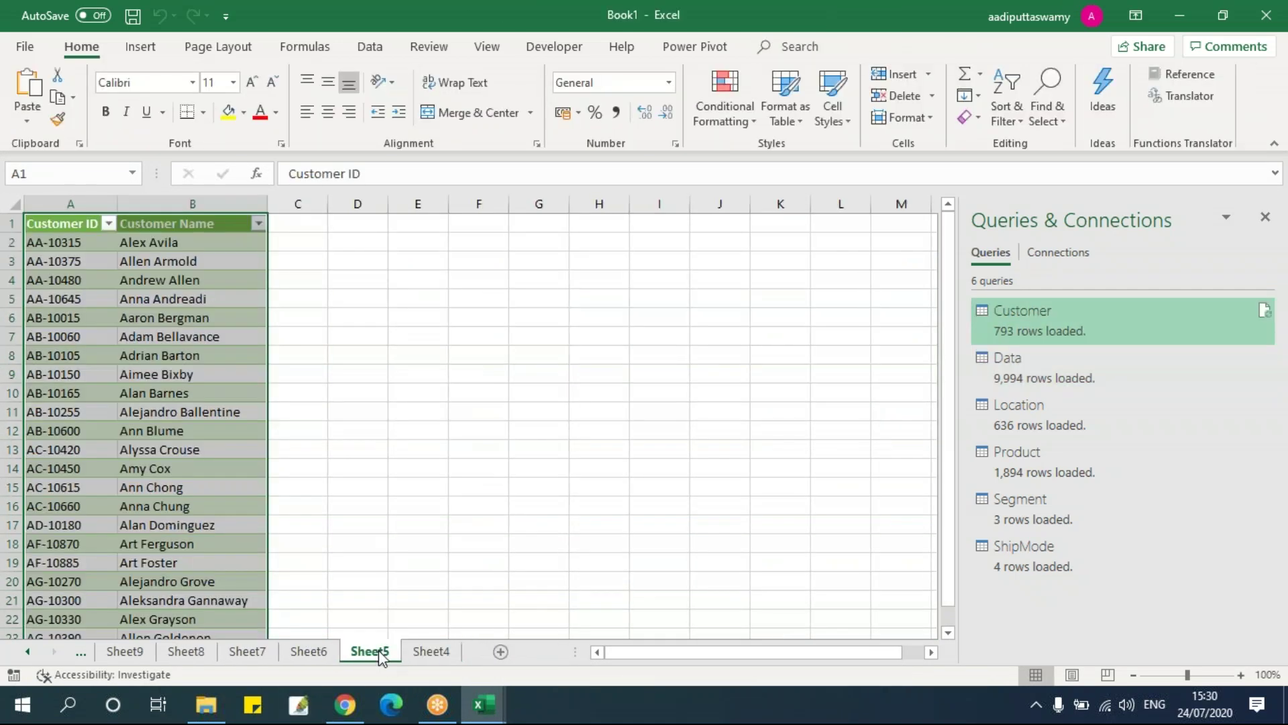
click(305, 651)
click(261, 652)
click(186, 651)
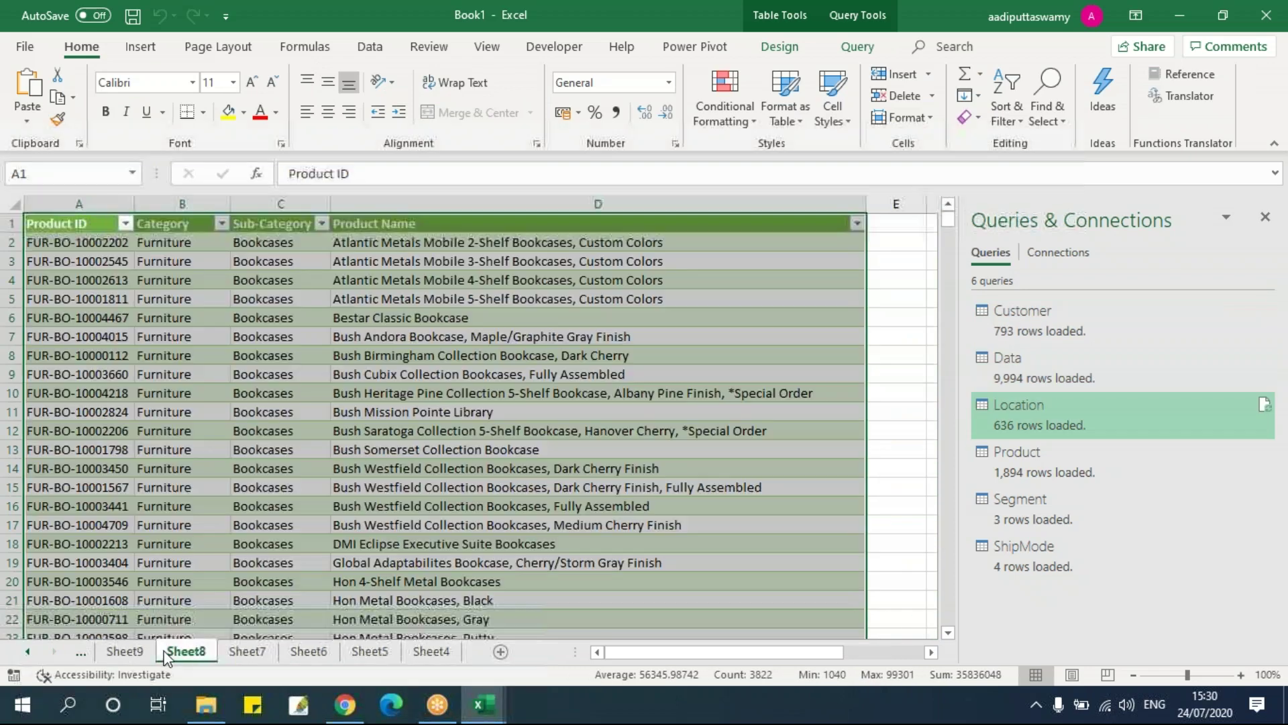
click(137, 651)
click(25, 652)
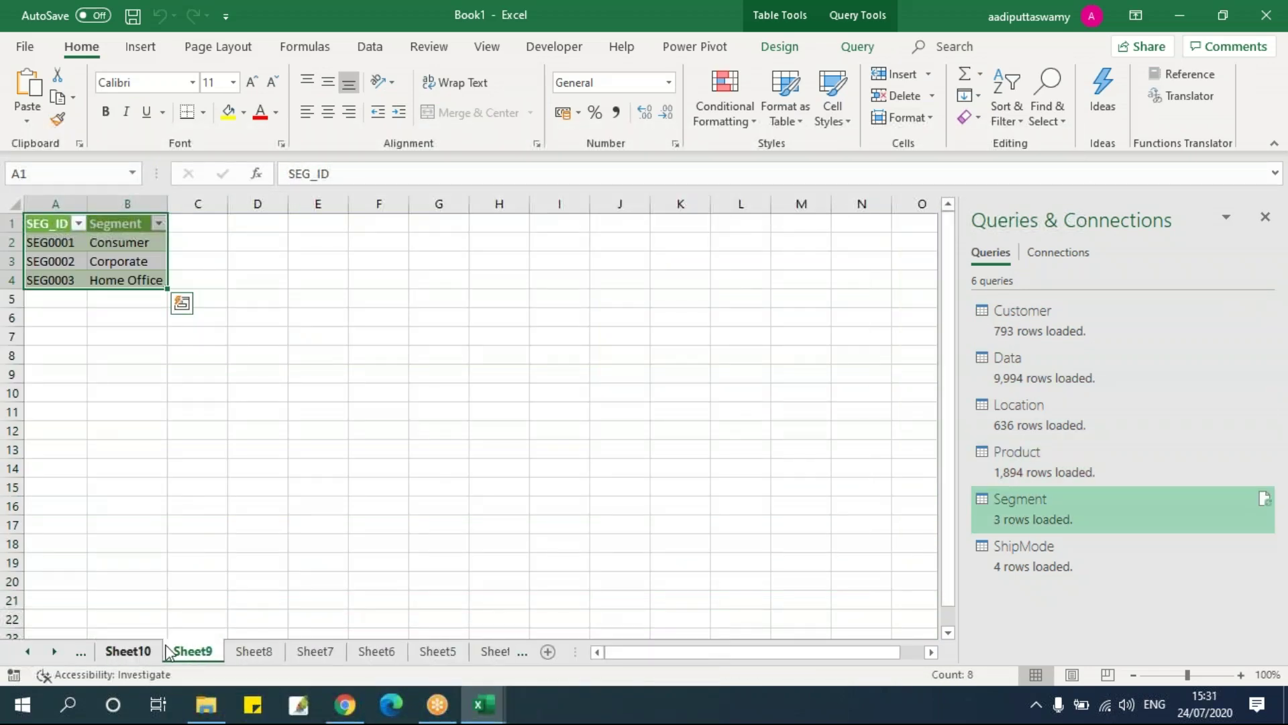
Create a PivotTable from the Segment table on a new worksheet.
key(Right)
key(Down)
key(Down)
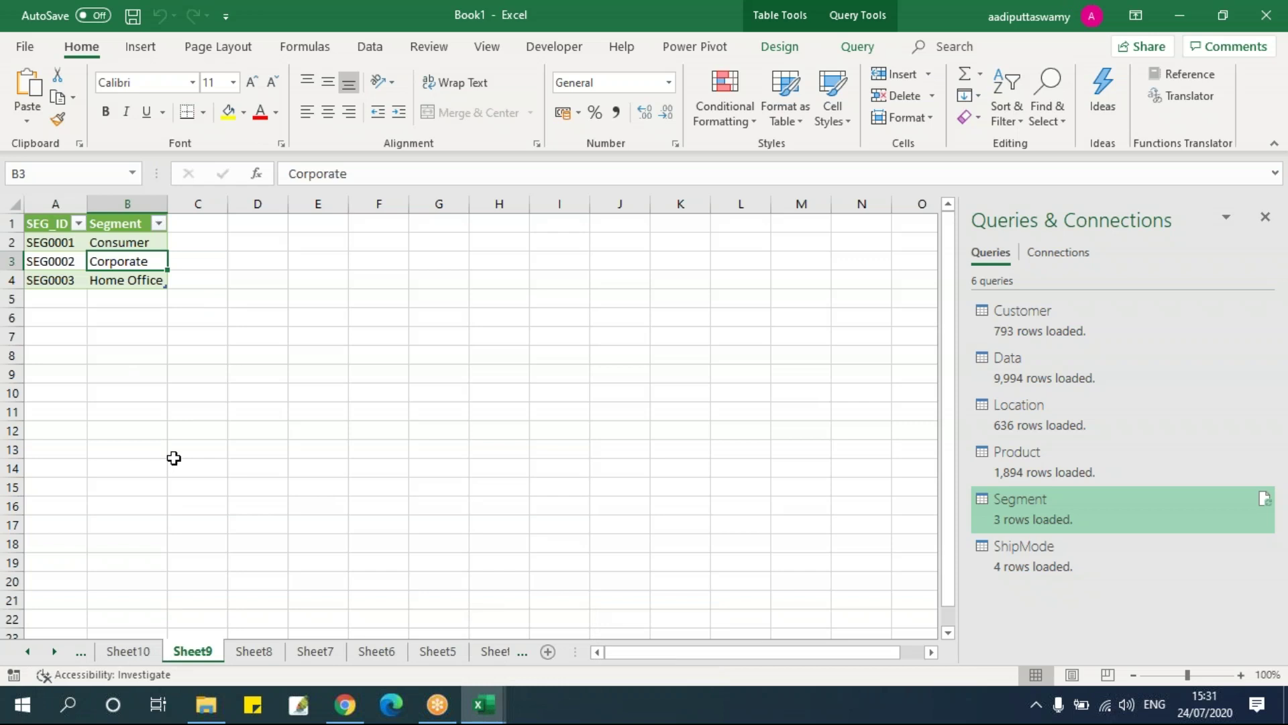
click(143, 47)
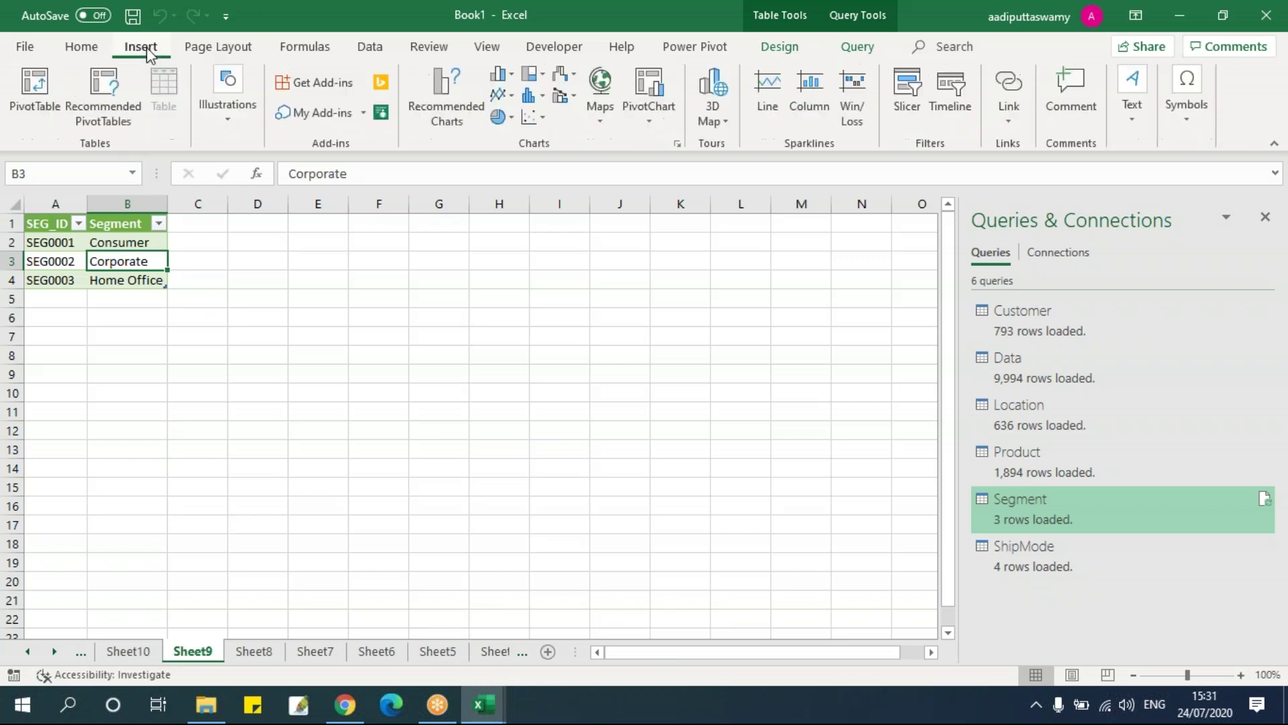
click(33, 94)
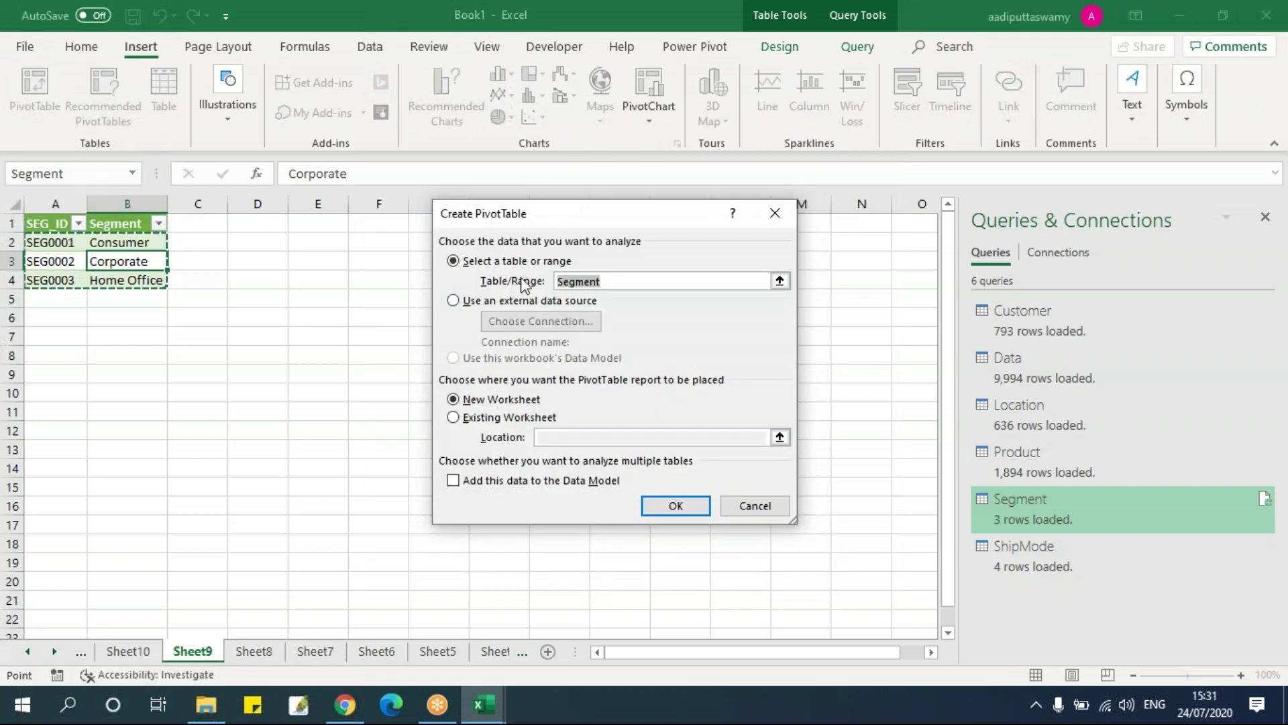
click(670, 508)
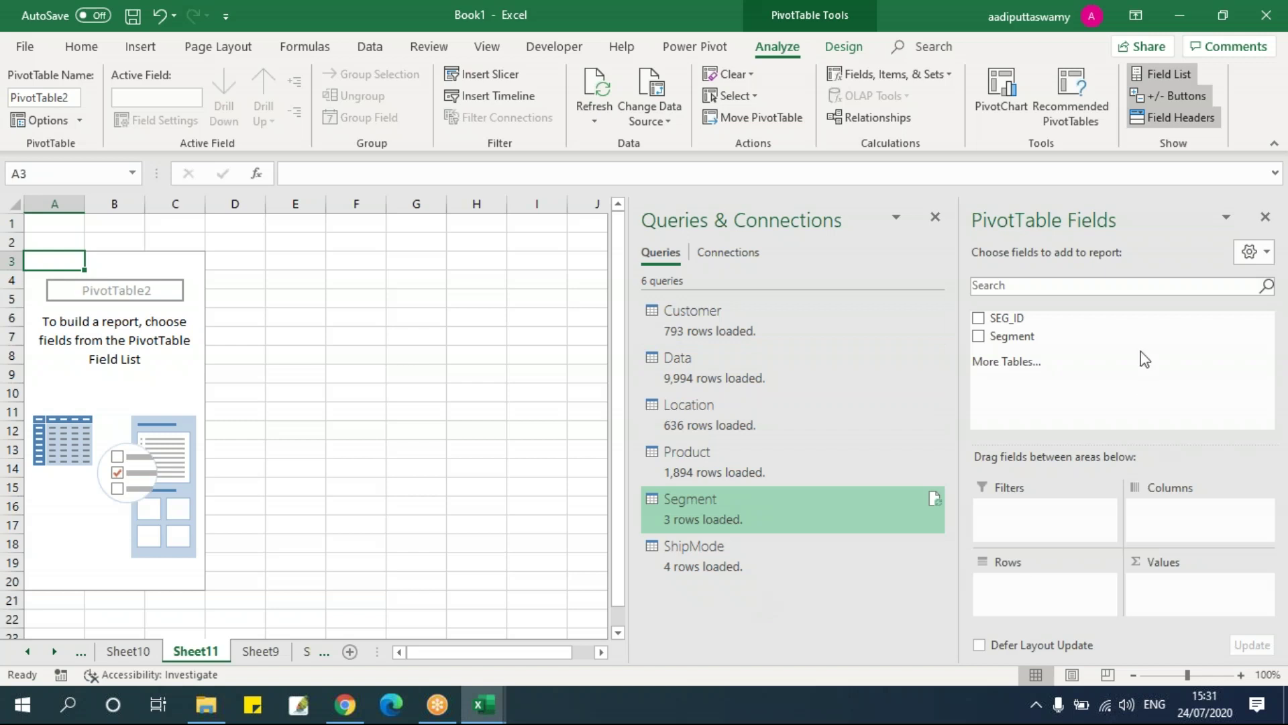
Close the query list and the PivotTable field list, and delete the worksheet holding the empty PivotTable.
click(935, 217)
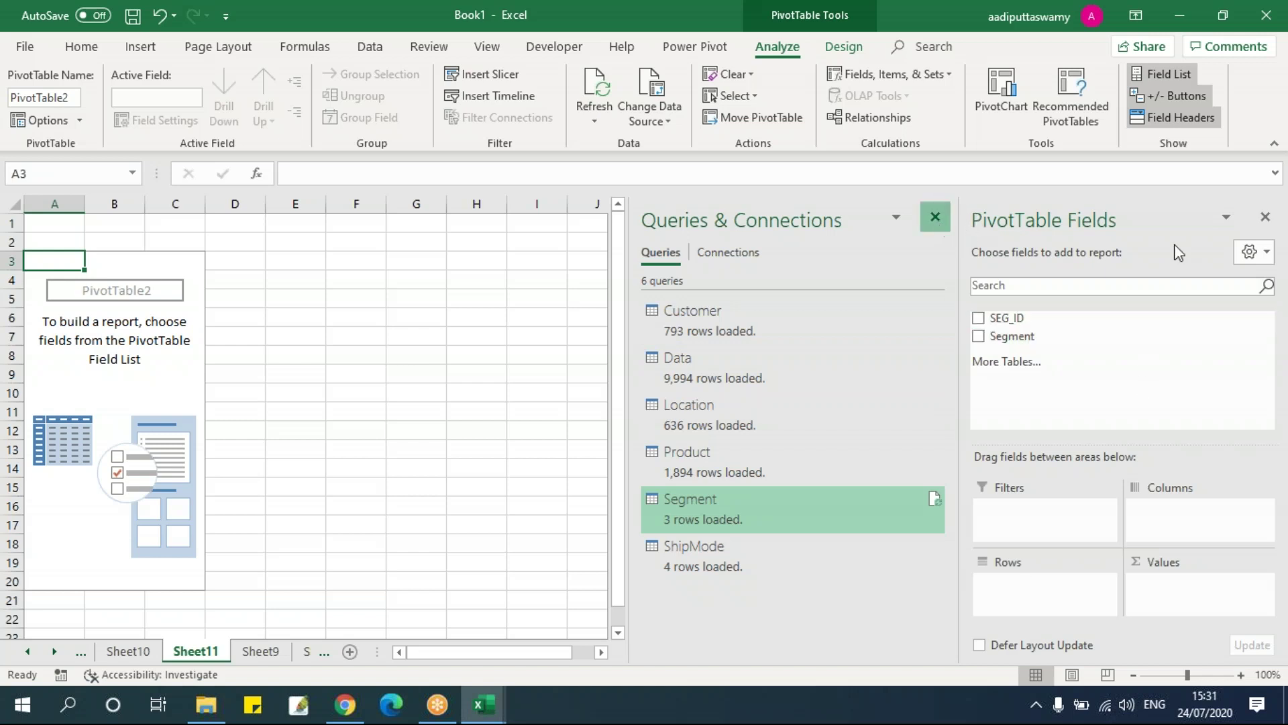
click(1265, 217)
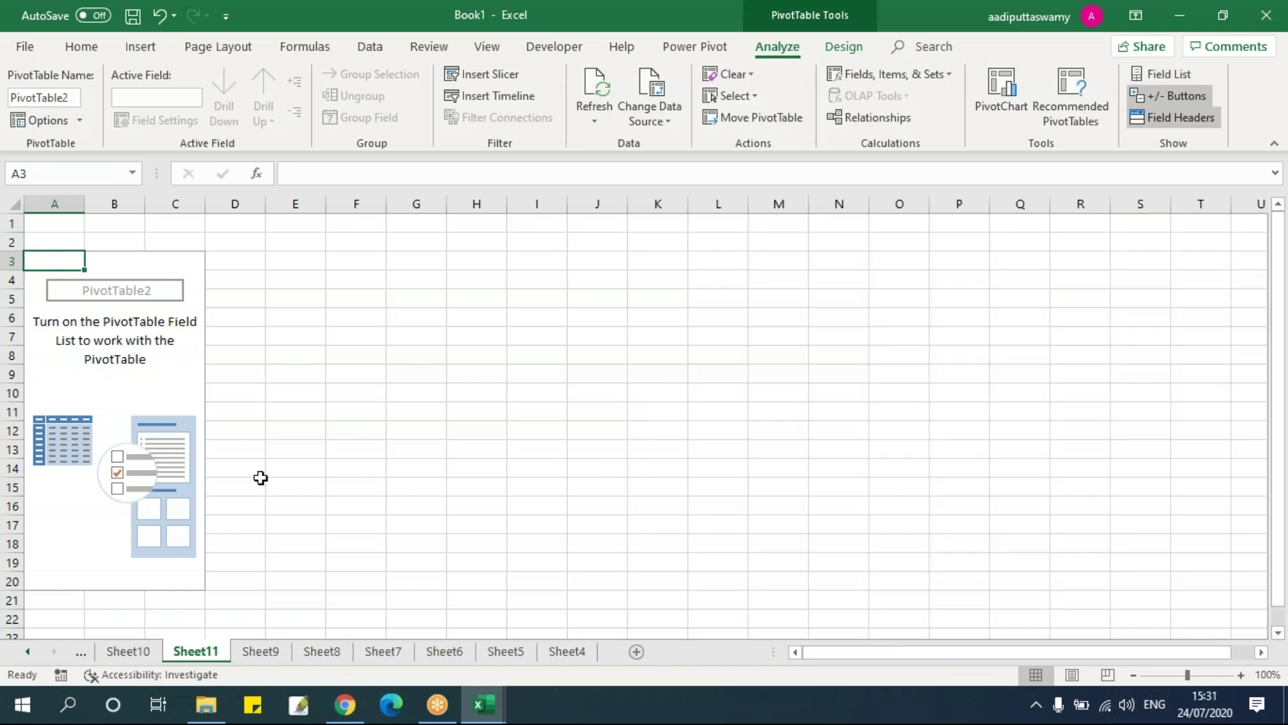
right_click(213, 649)
click(259, 453)
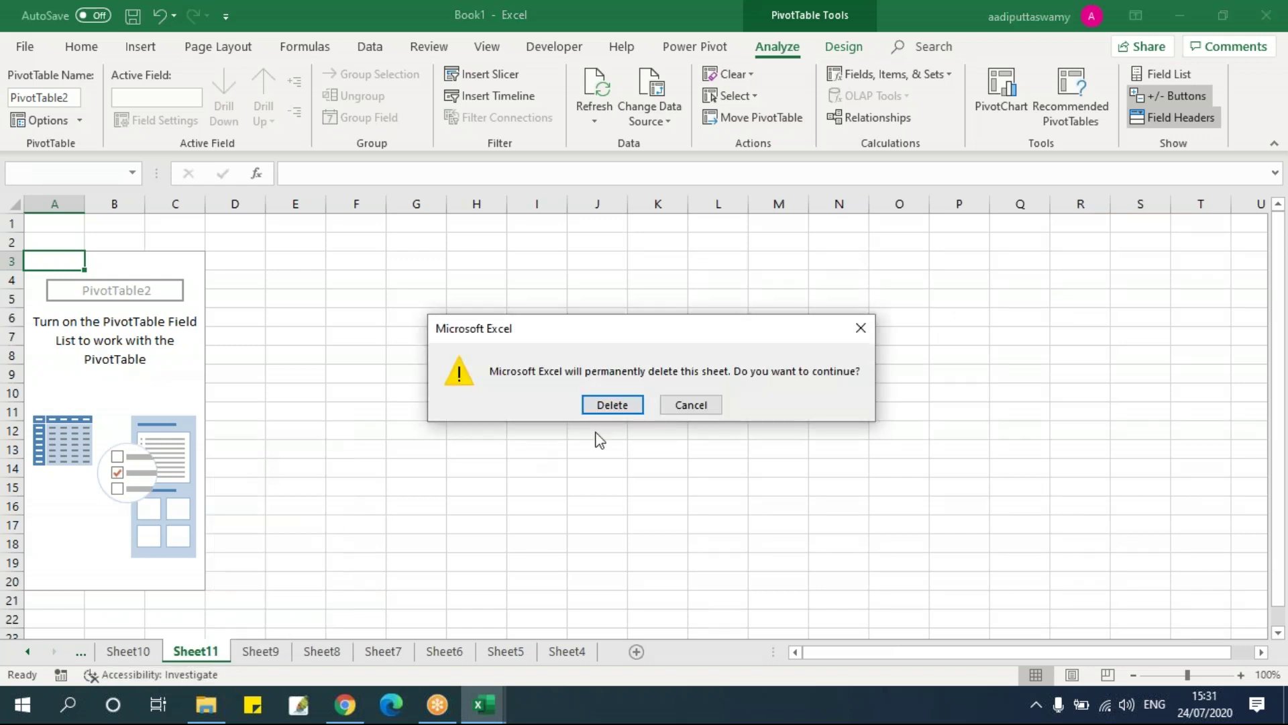
click(621, 406)
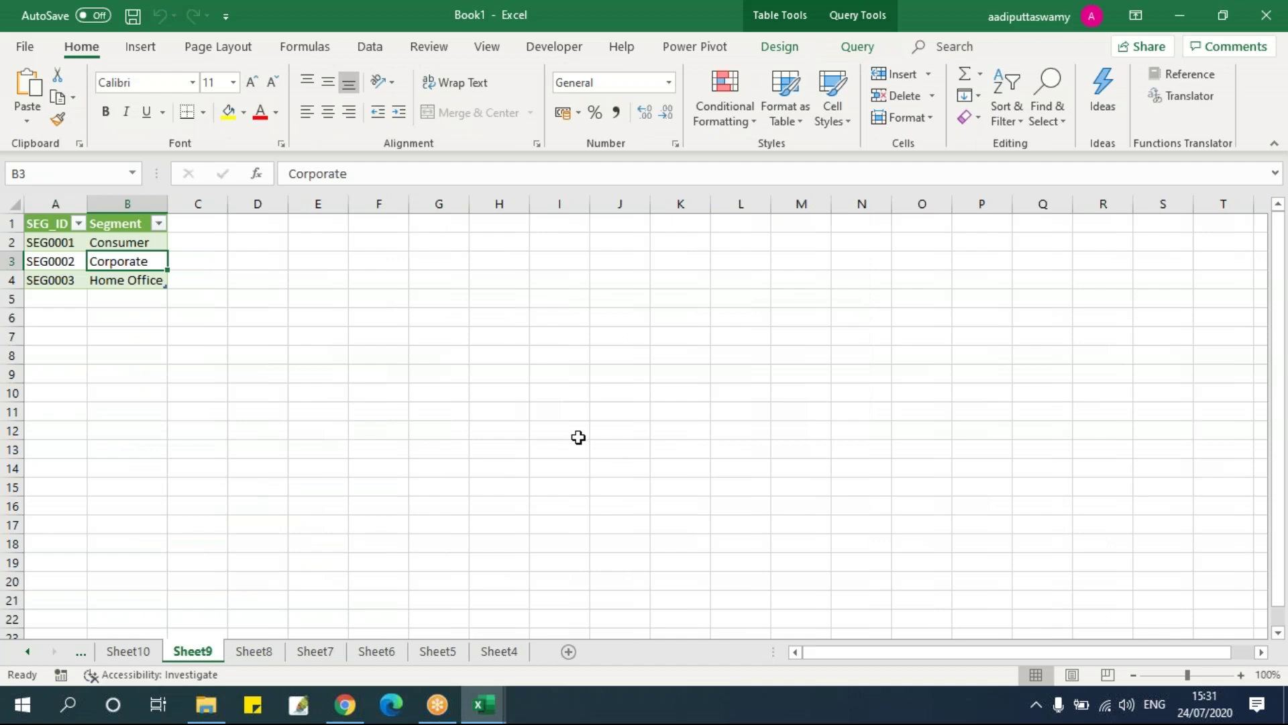
Look at the loaded Location and Data tables, and review the query and table design tools for the Data table.
click(421, 369)
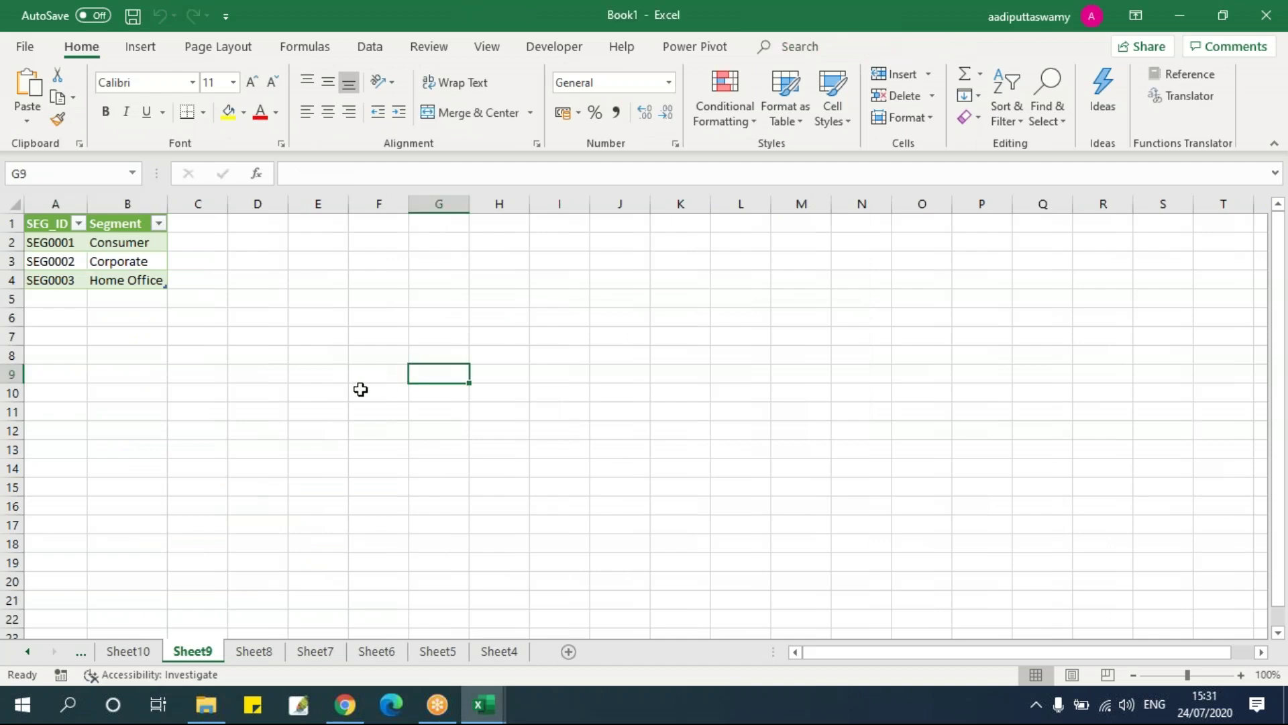
click(314, 650)
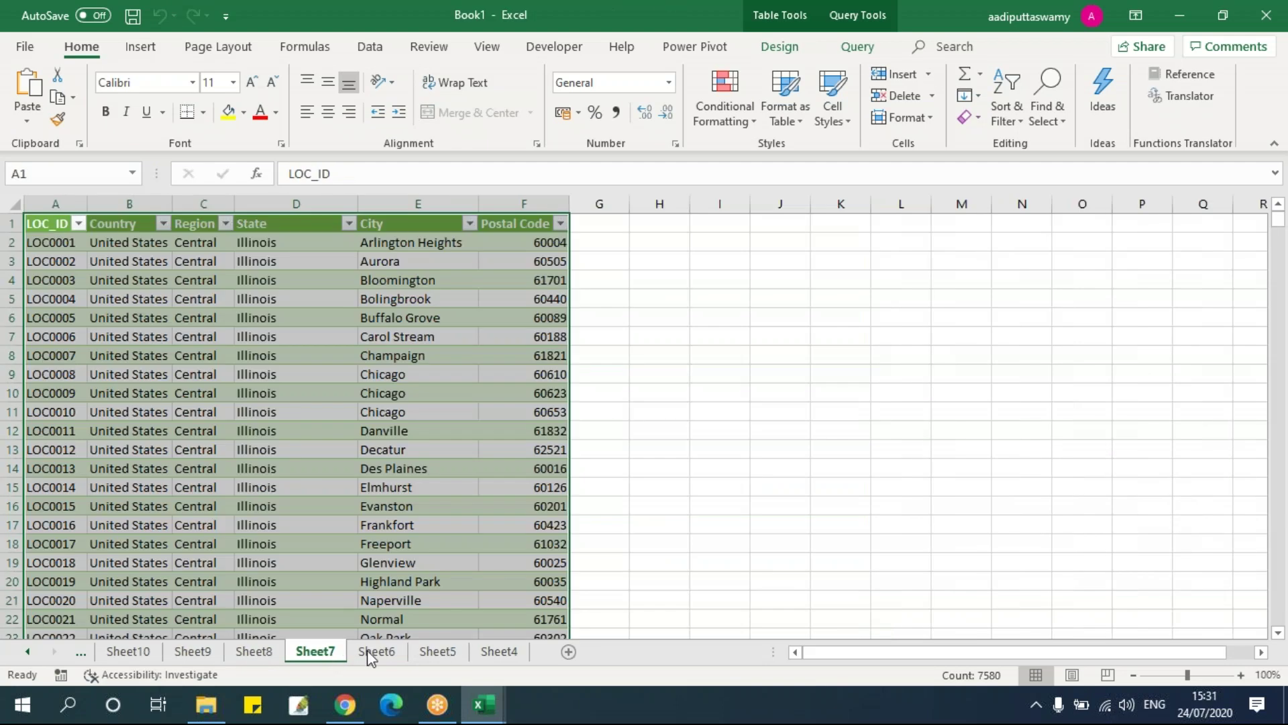
click(377, 651)
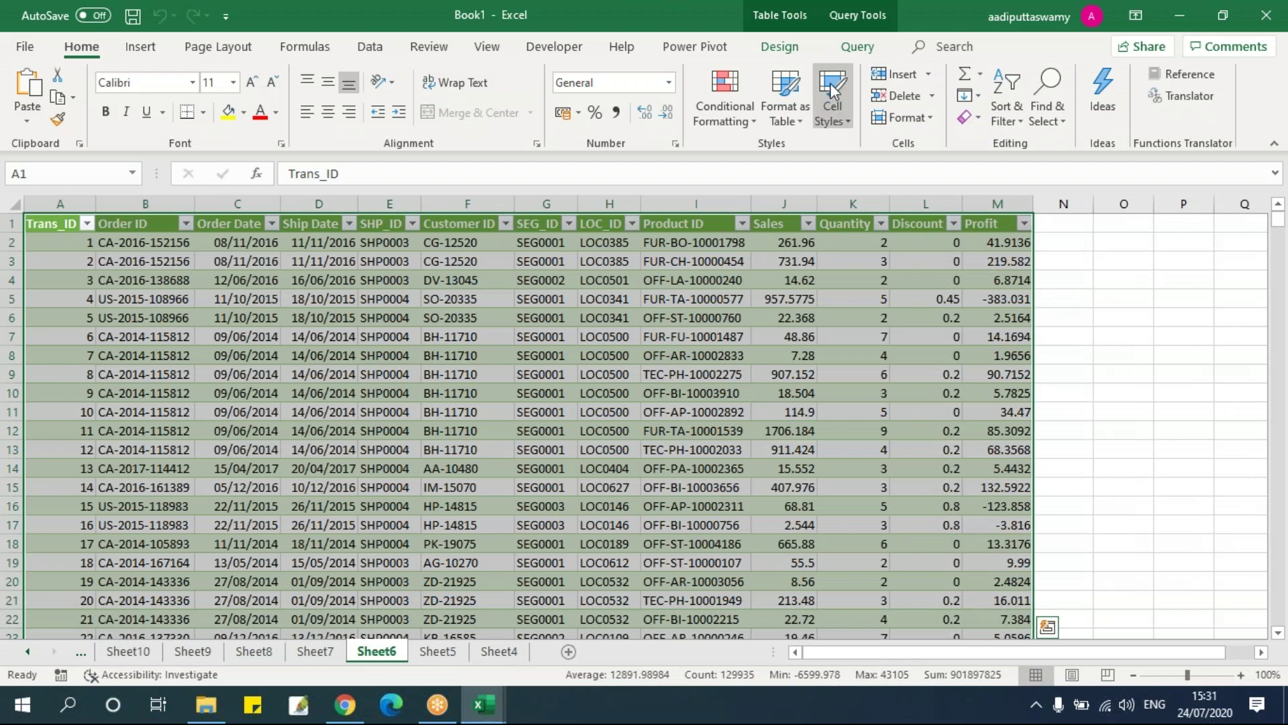
click(857, 48)
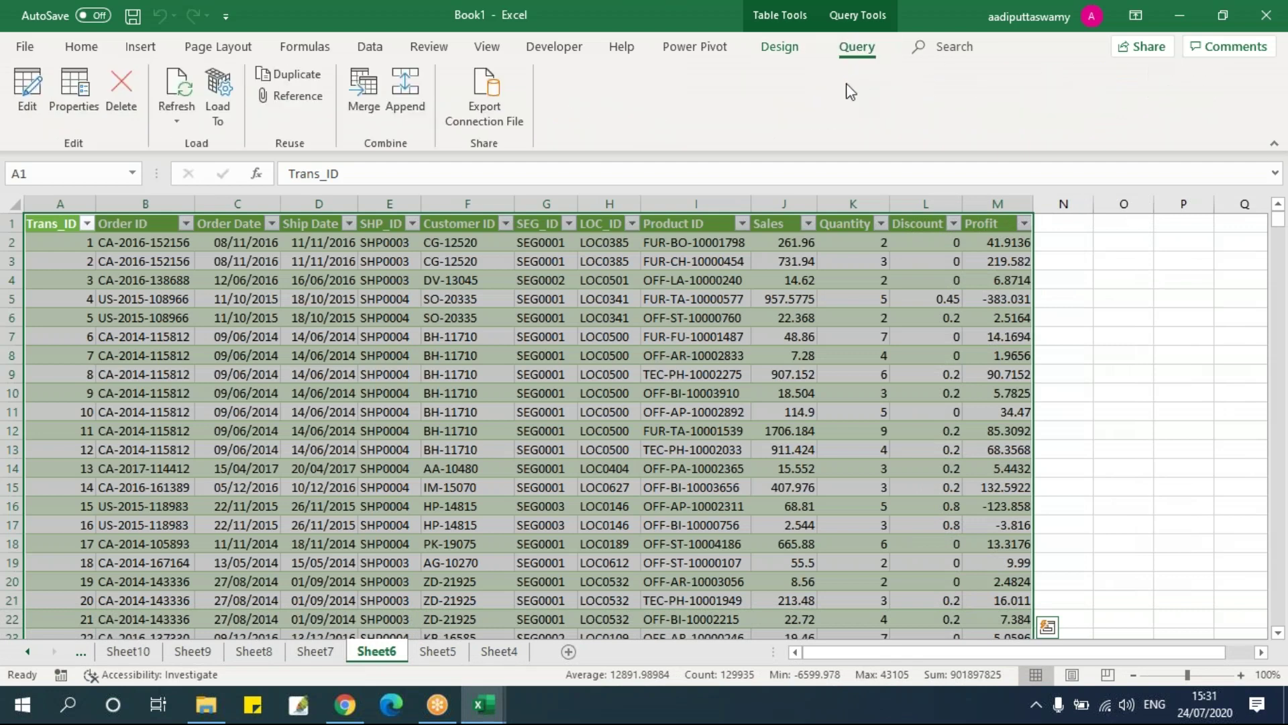
click(780, 48)
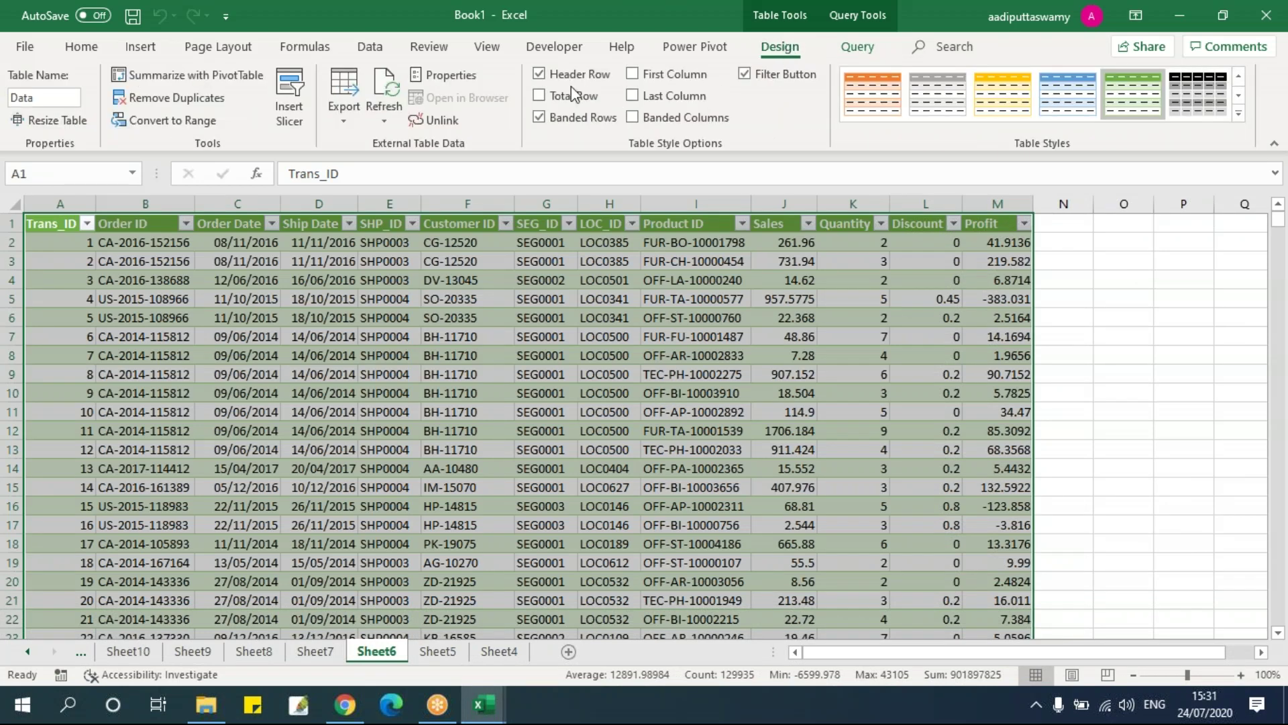
View the global data load settings in Query Options, and show the workbook's Queries & Connections list again.
click(370, 49)
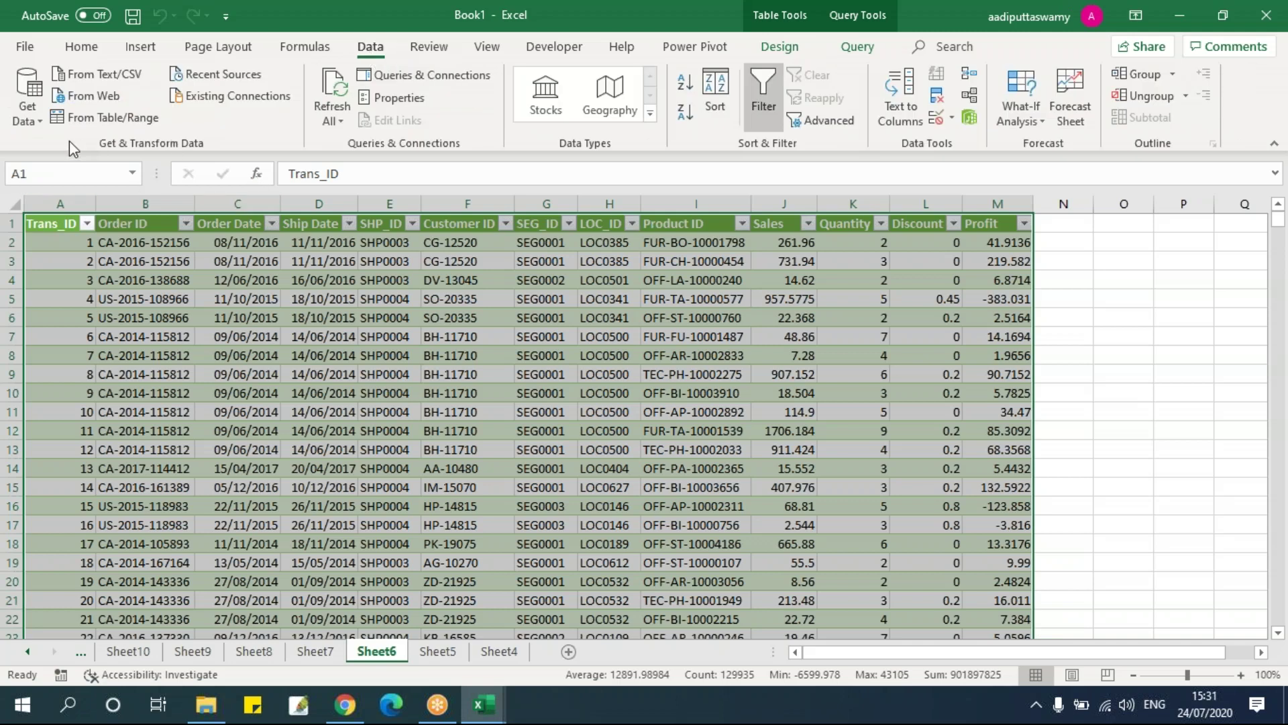
click(42, 128)
click(102, 435)
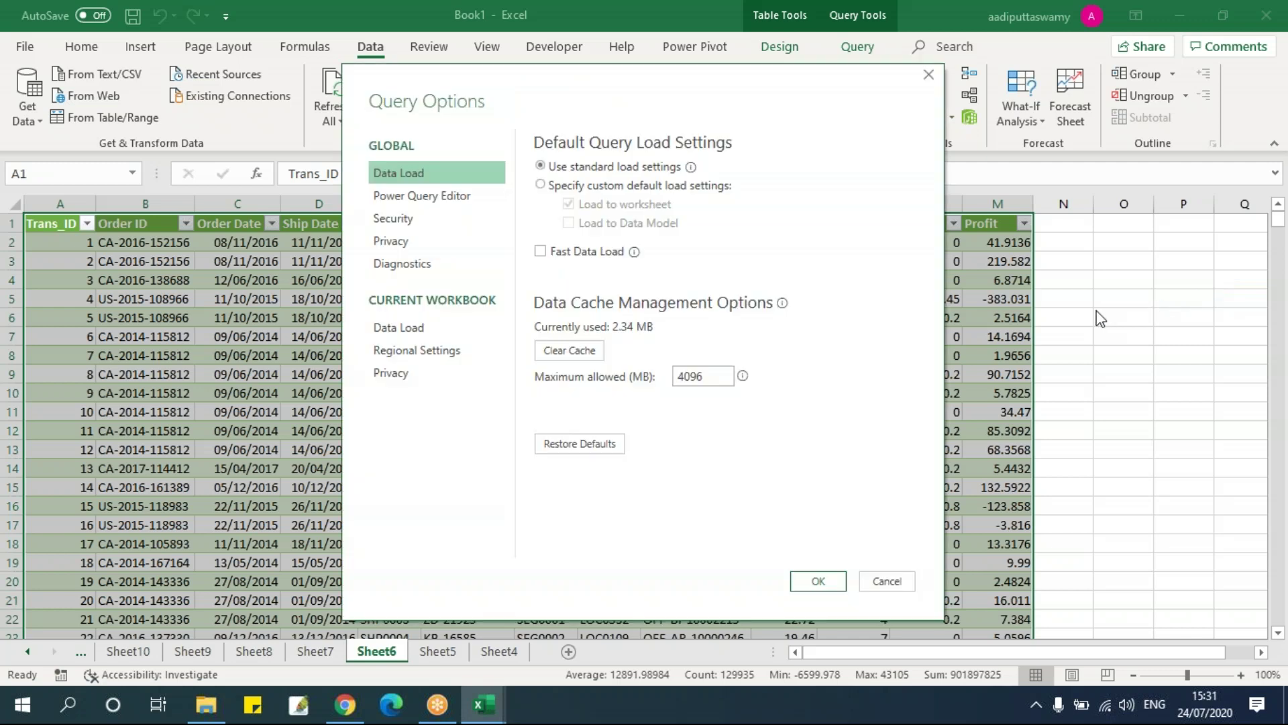
click(929, 75)
click(1117, 280)
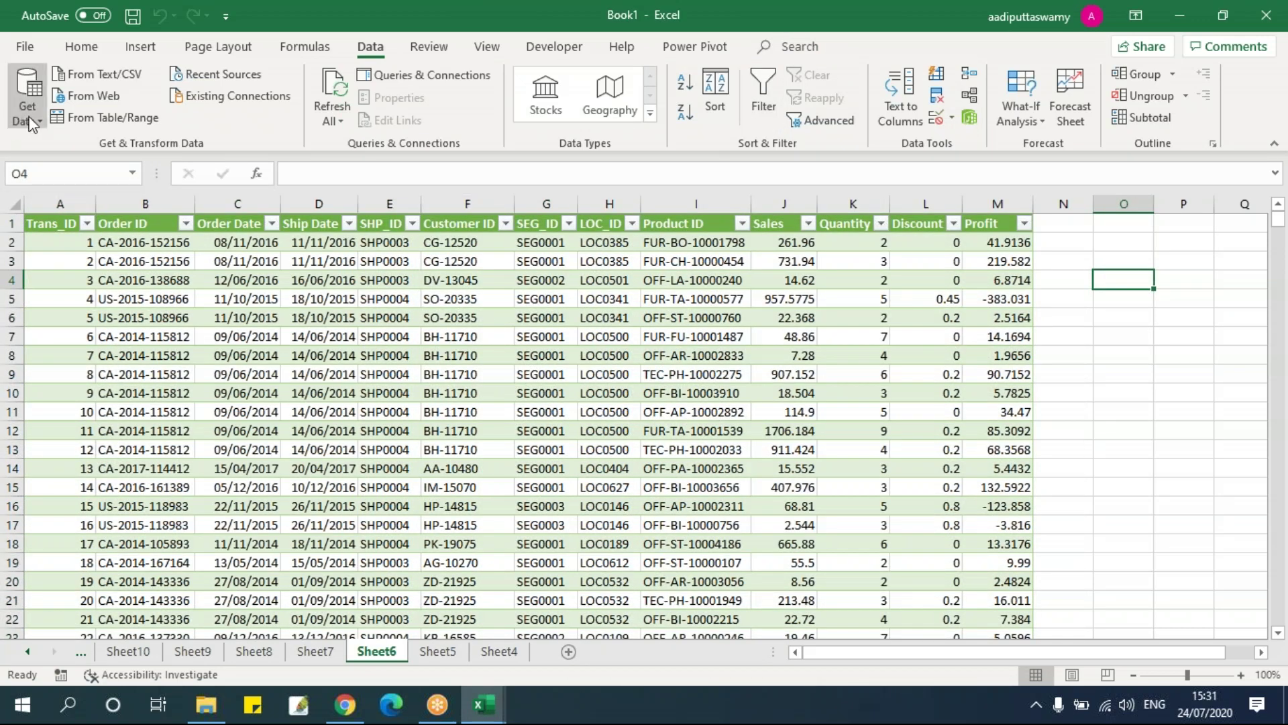
click(423, 74)
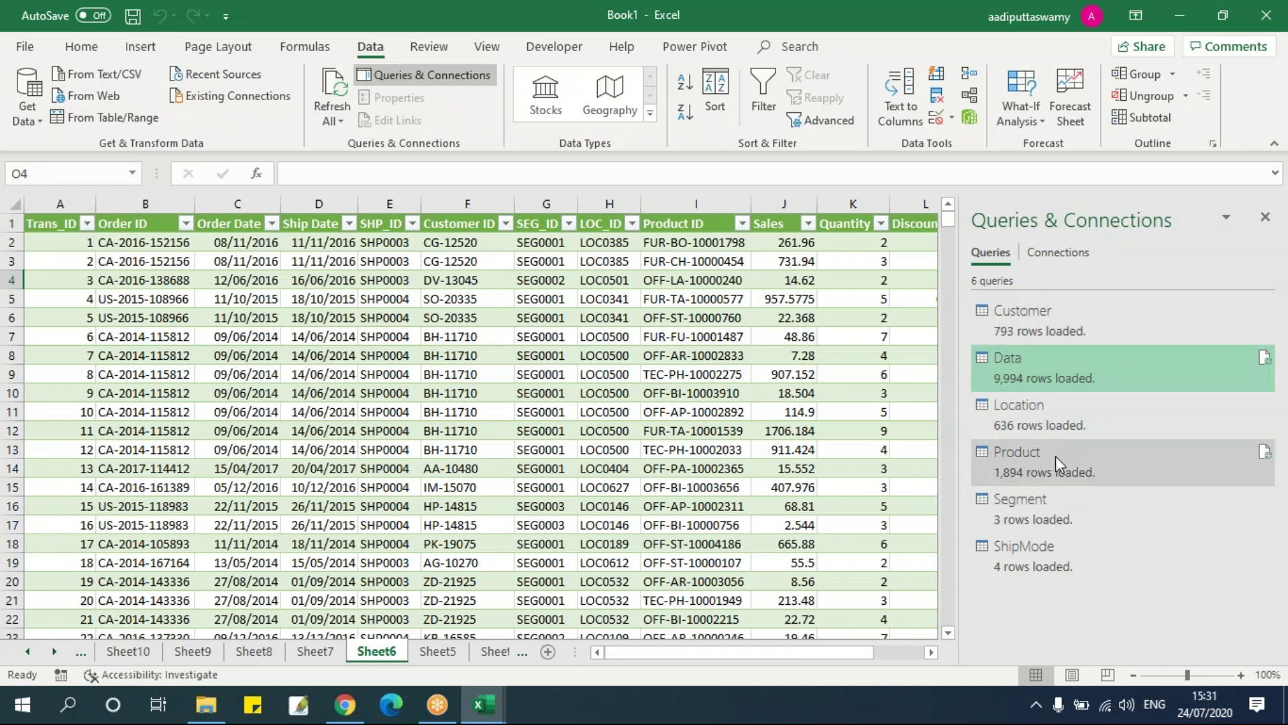
click(612, 408)
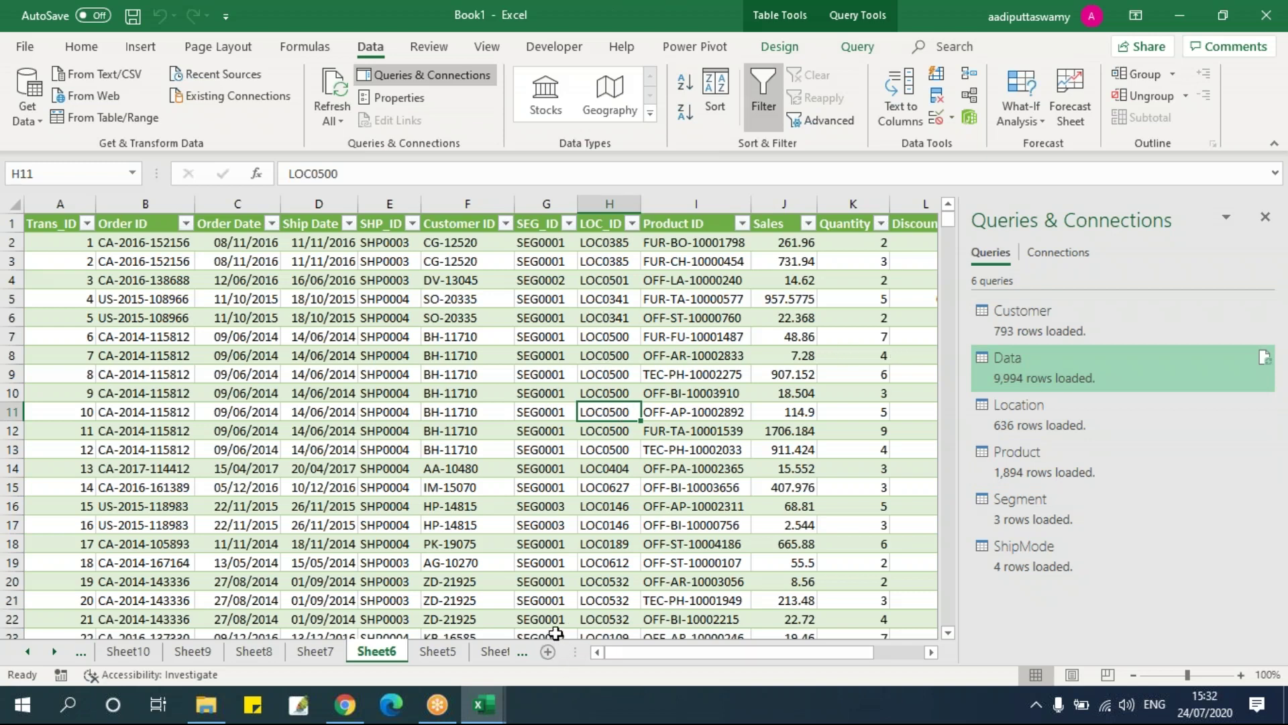
Create a new workbook and start a text/CSV import of the Raw Data Treatment file from the Text Files folder.
key(ctrl+n)
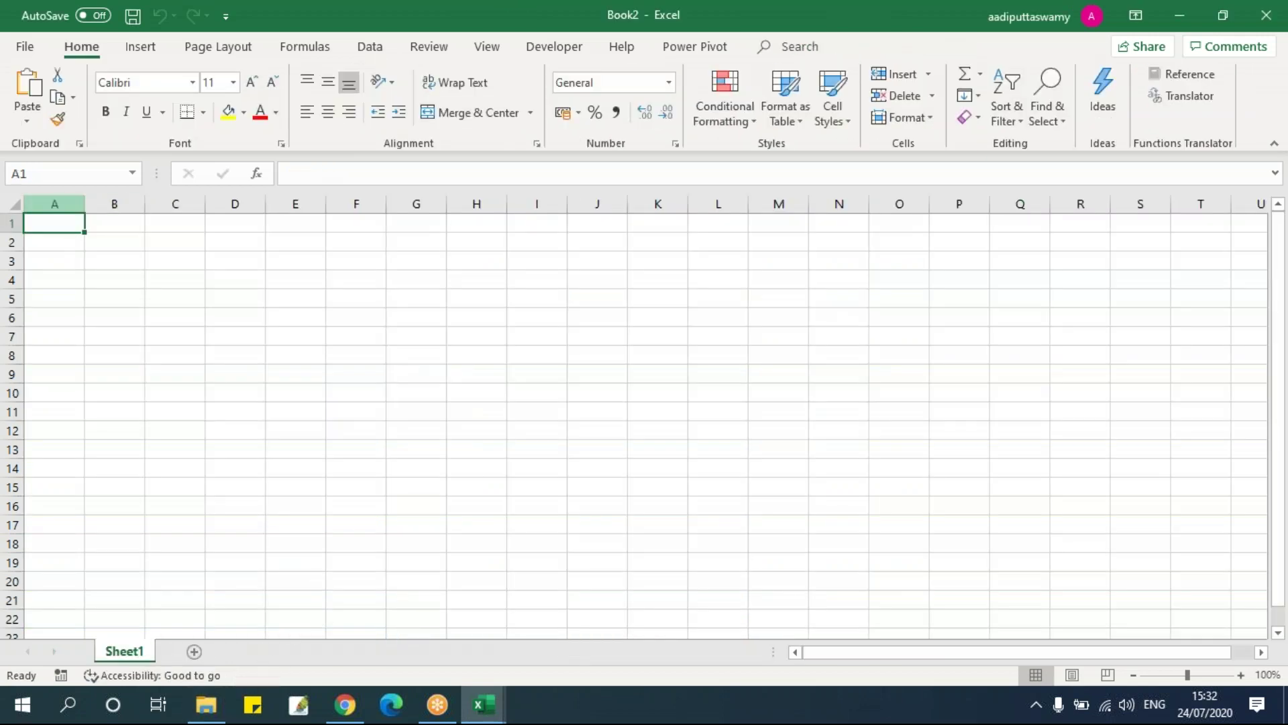
click(379, 56)
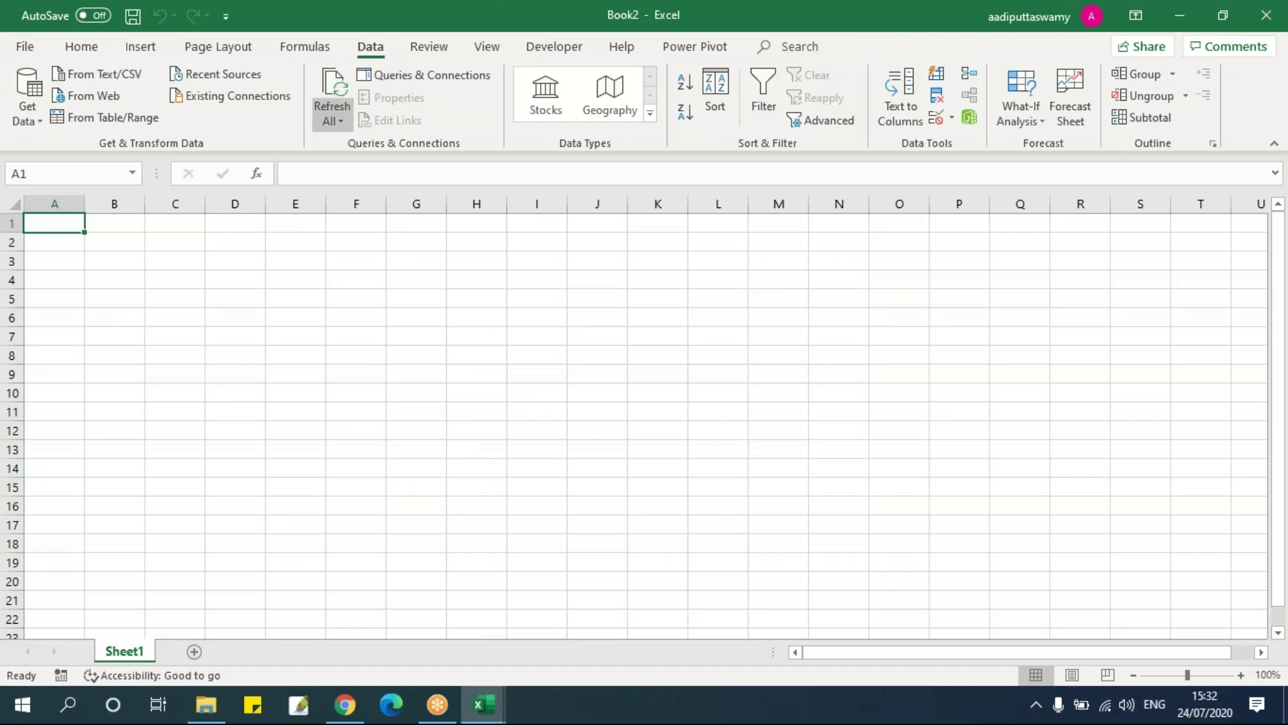
click(27, 121)
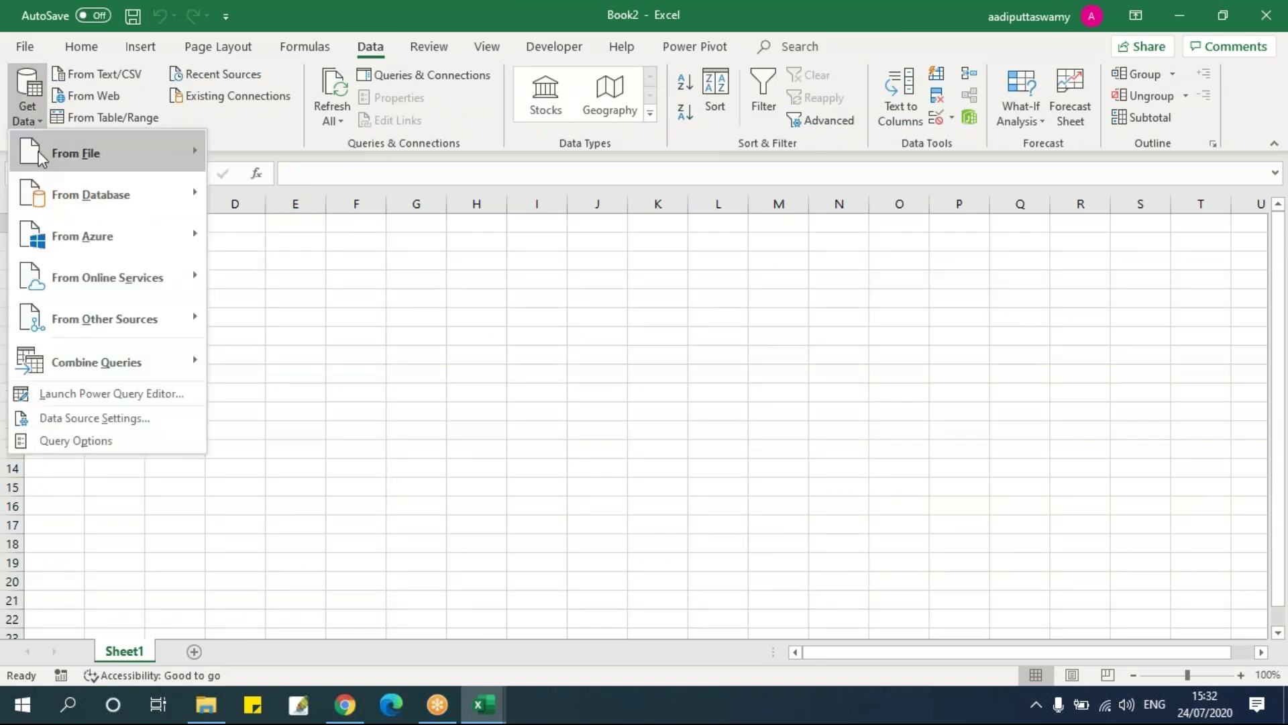
mouse_move(69, 163)
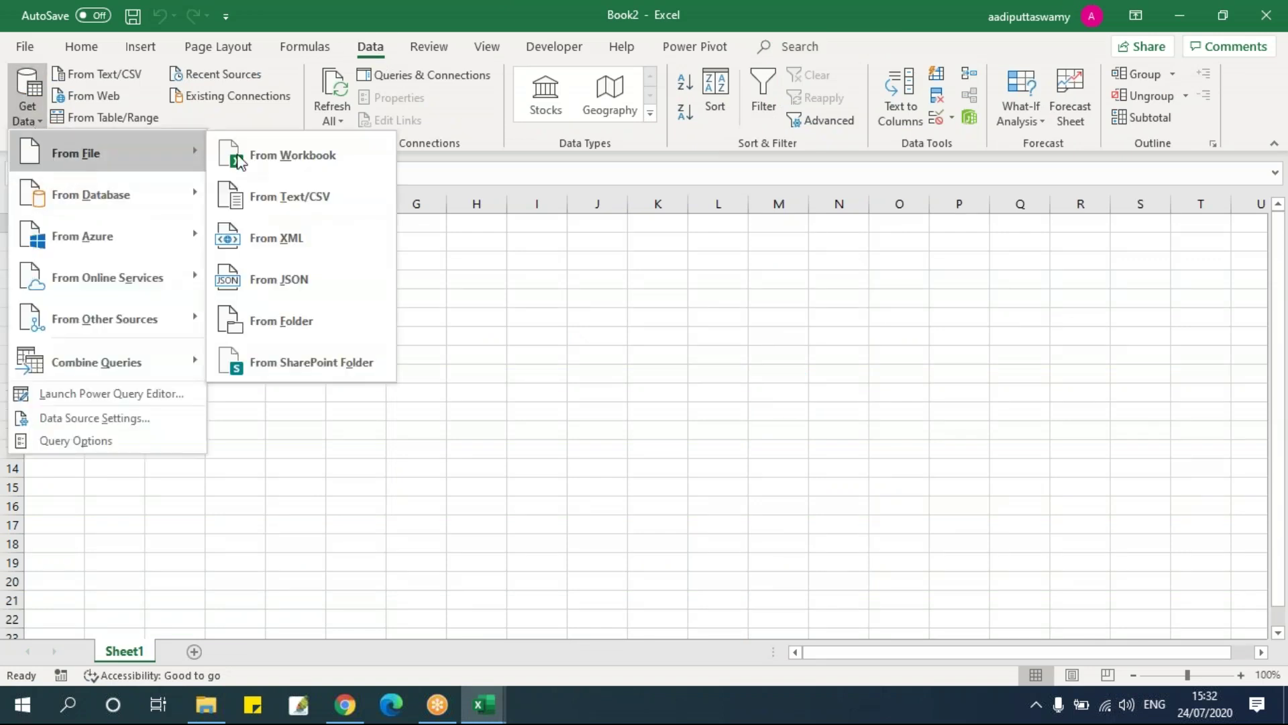
click(310, 199)
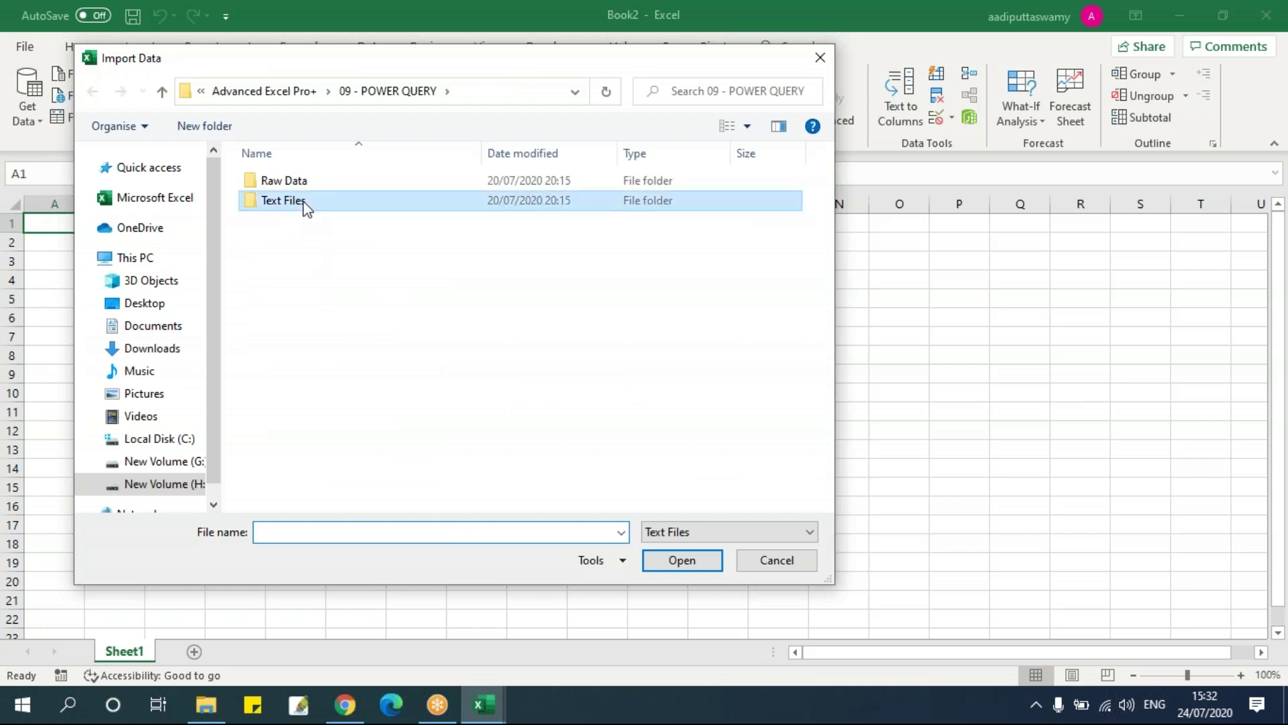
double_click(302, 202)
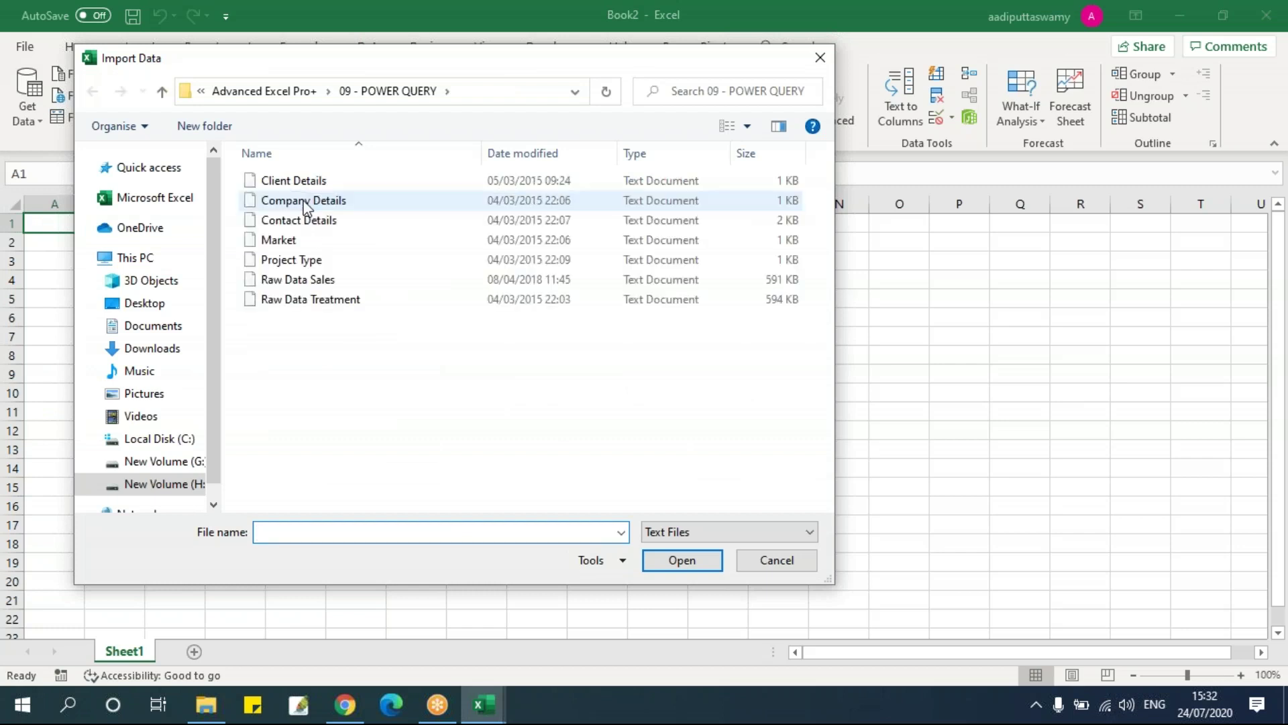
click(313, 299)
click(682, 559)
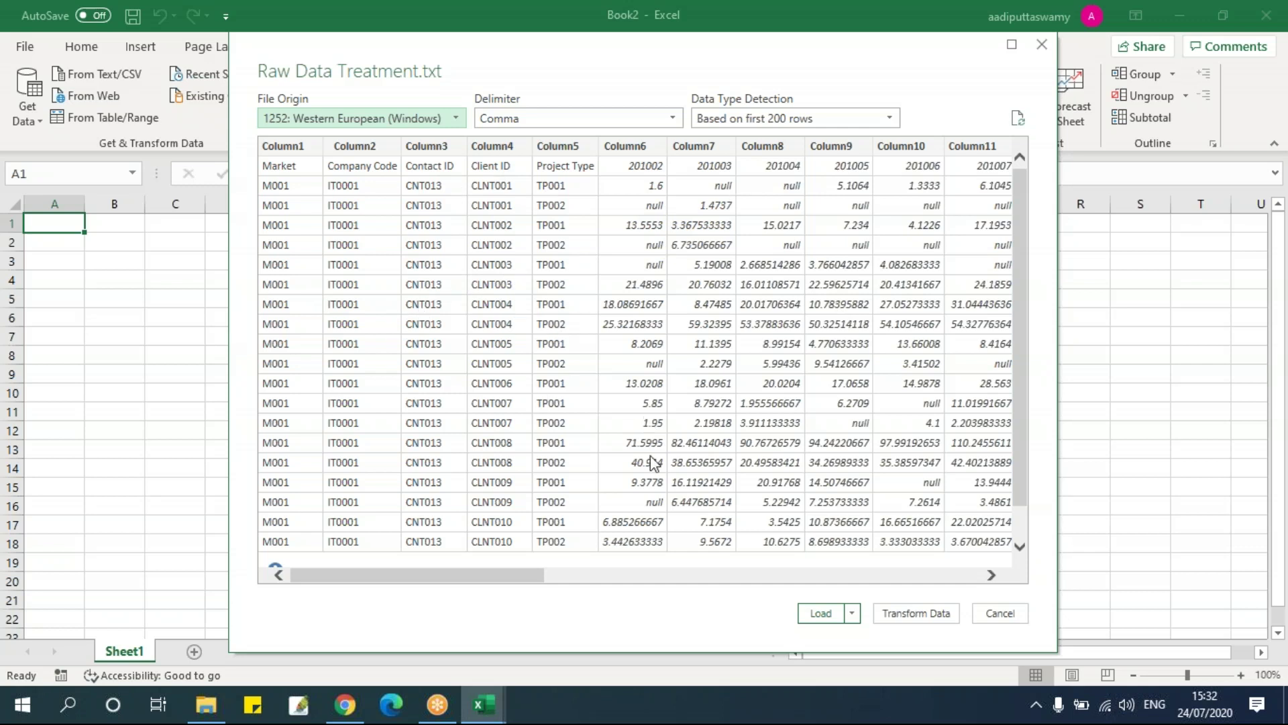
Bring the Raw Data Treatment data into Power Query Editor for transformation and promote its first row to headers.
click(851, 613)
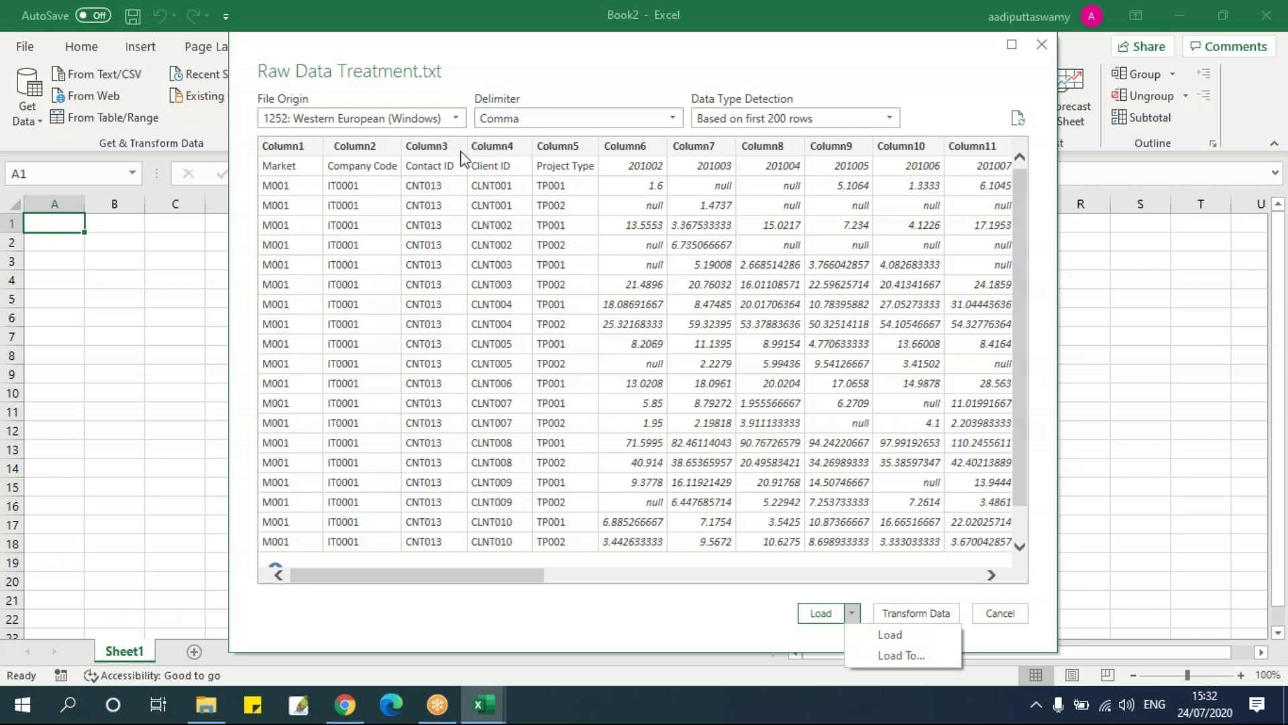
click(888, 590)
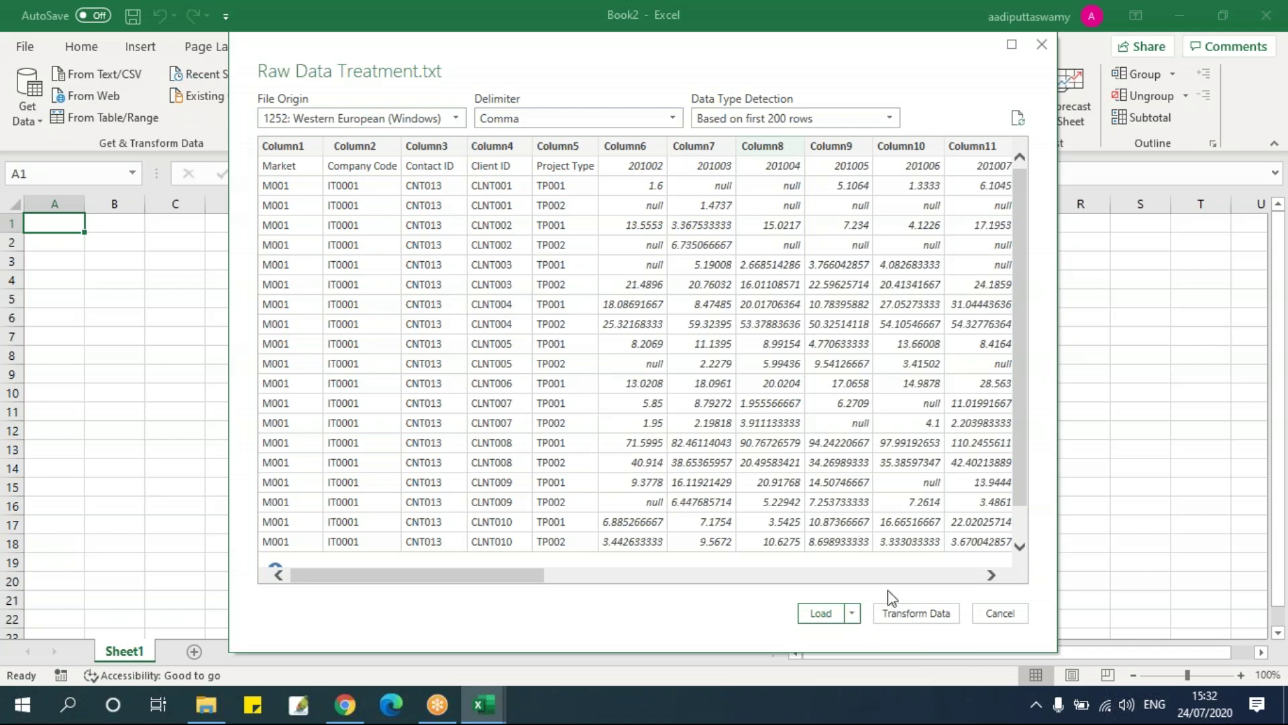
click(914, 616)
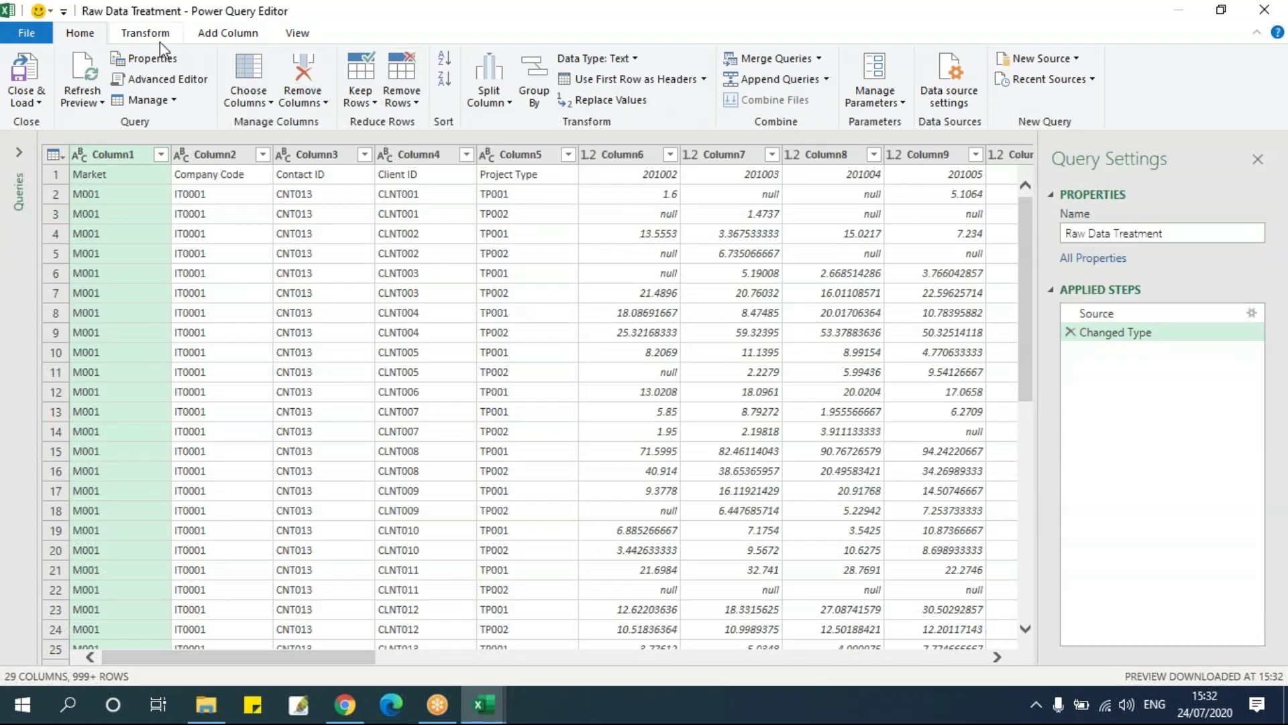
click(652, 83)
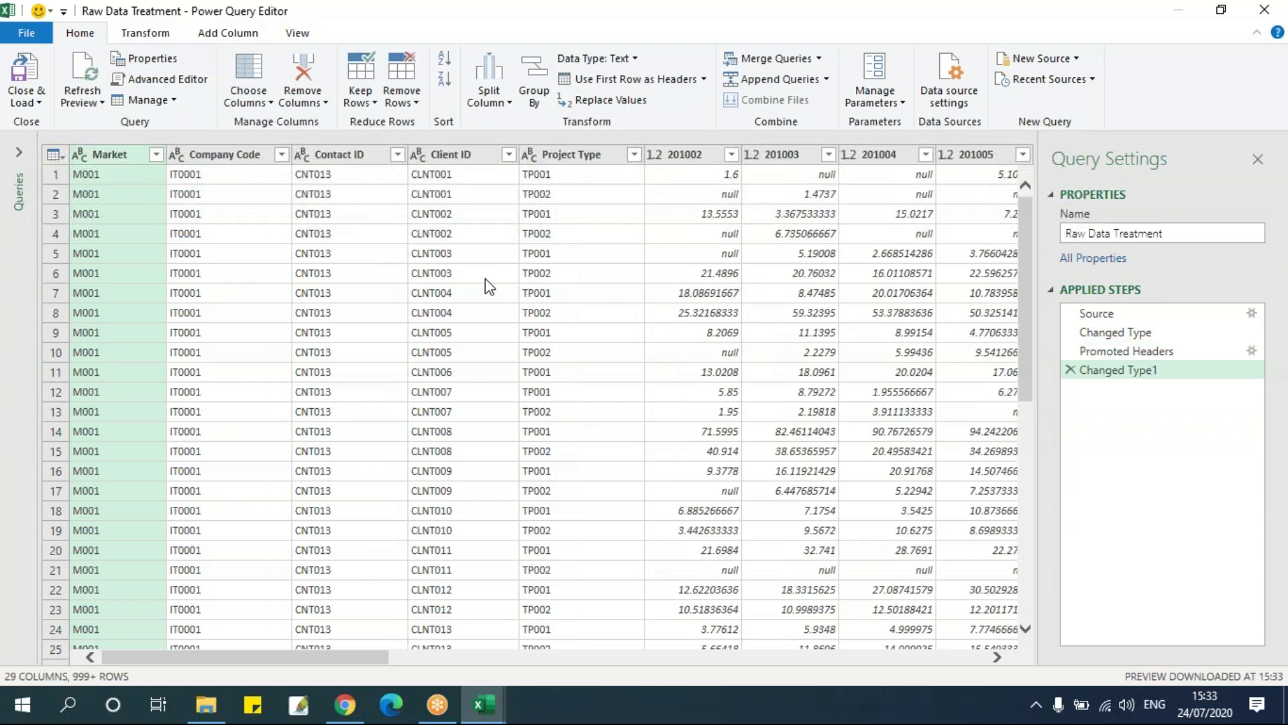
Close Power Query Editor keeping the changes to load the Raw Data Treatment query, and look across the loaded table.
click(1264, 12)
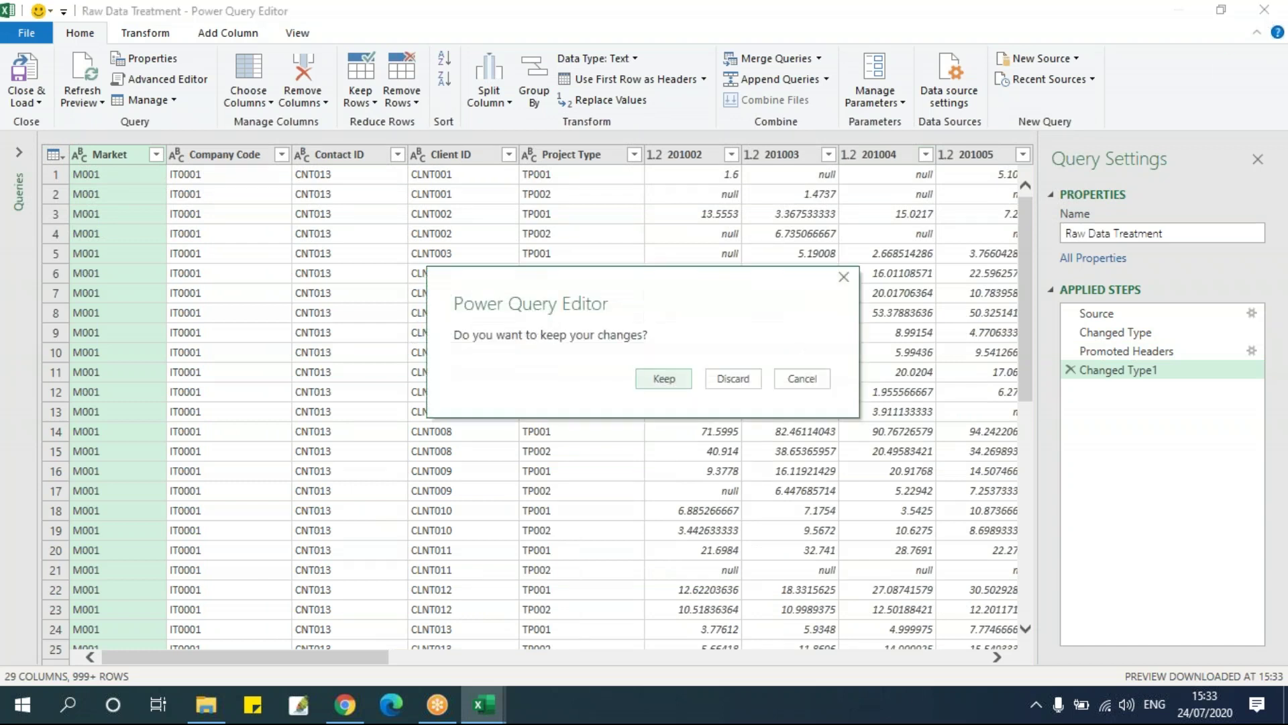
click(685, 382)
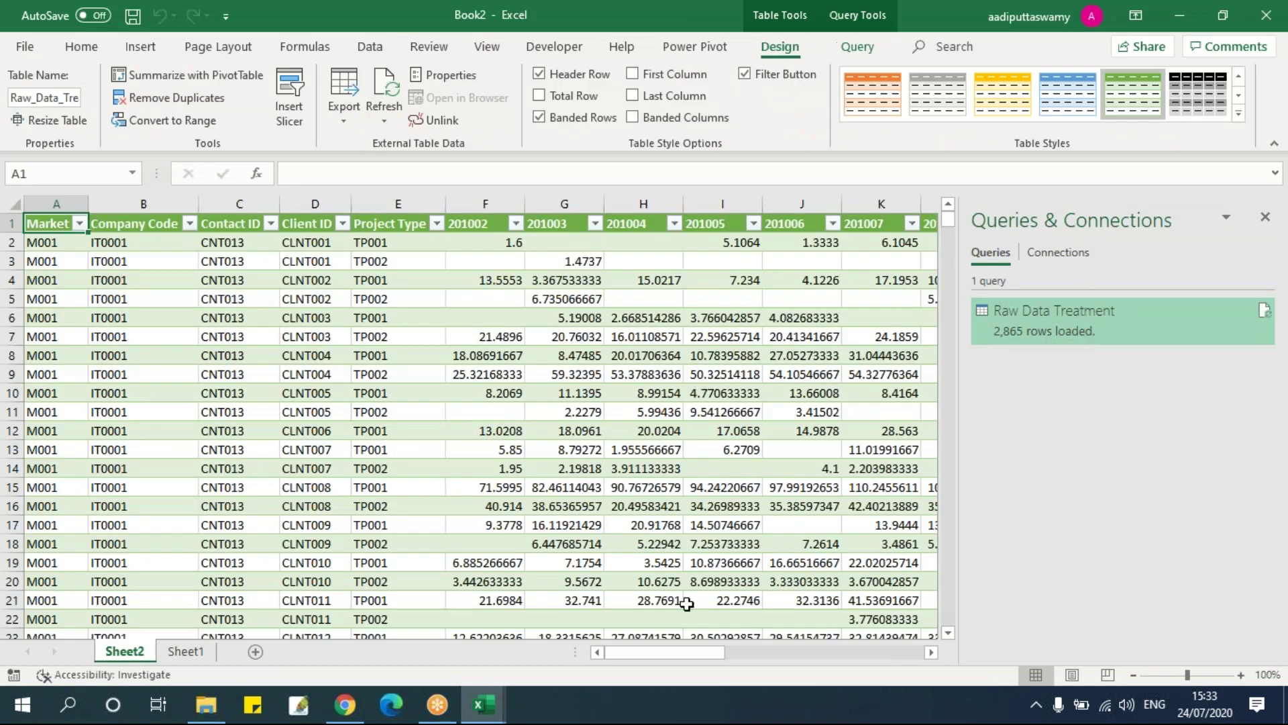
drag(665, 652, 924, 667)
drag(726, 652, 585, 651)
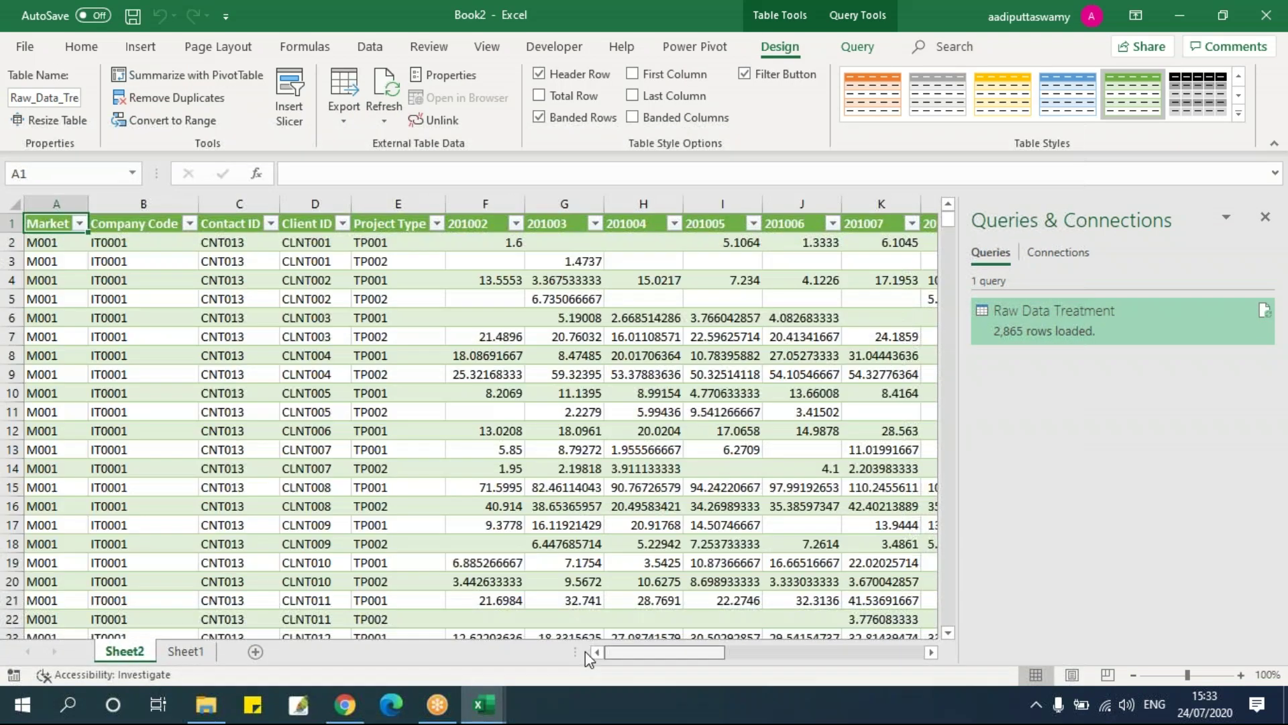
click(209, 336)
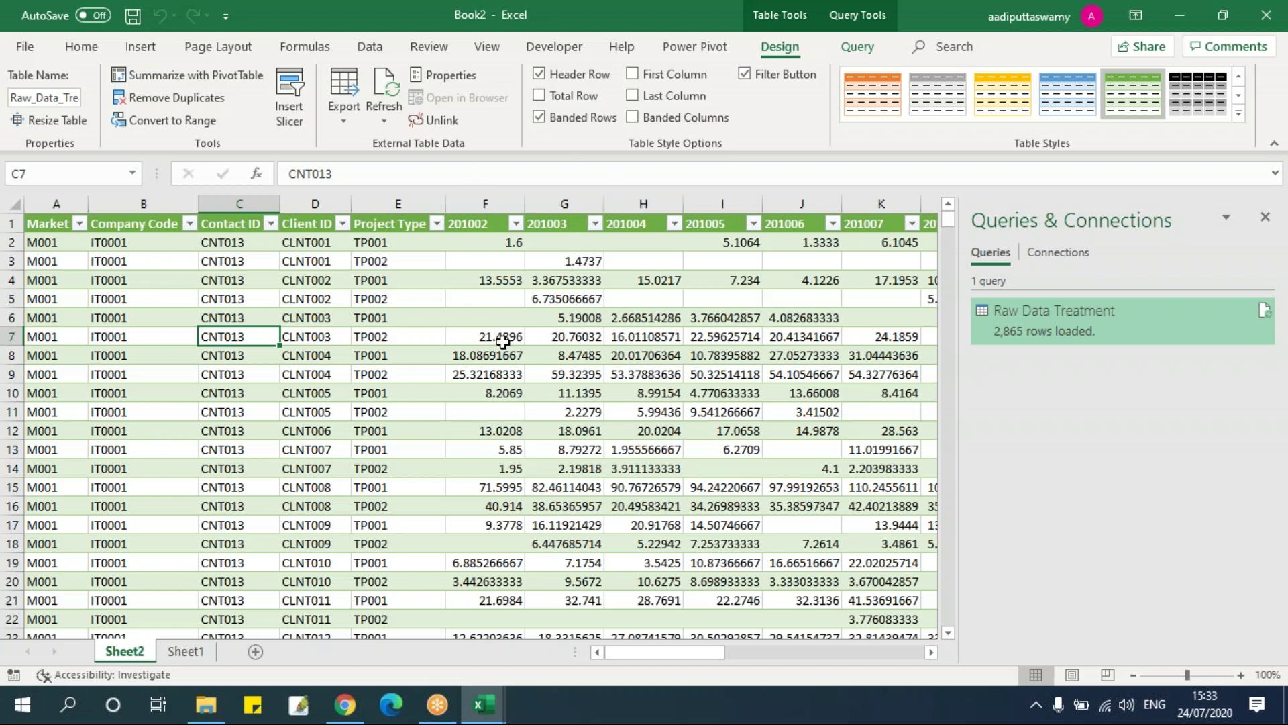
Create a new workbook and start a Microsoft Access database import of Access Raw Data from the 09 - POWER QUERY folder.
key(ctrl+n)
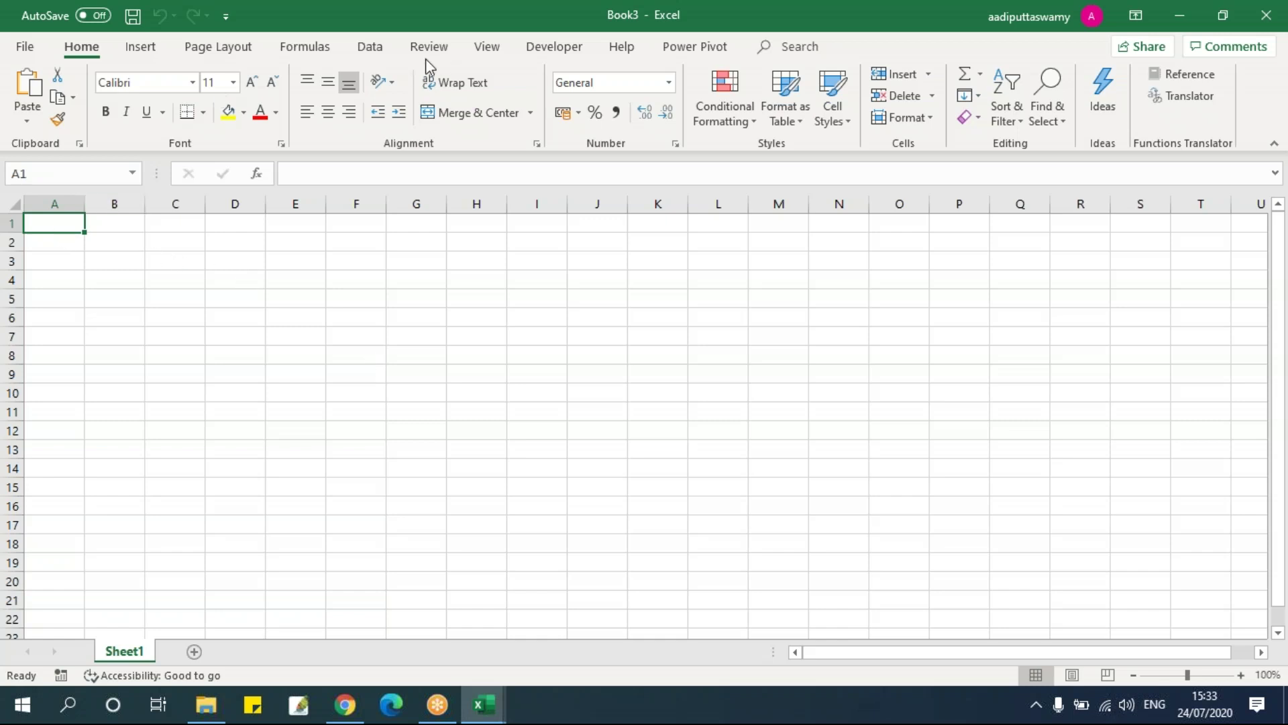
click(371, 48)
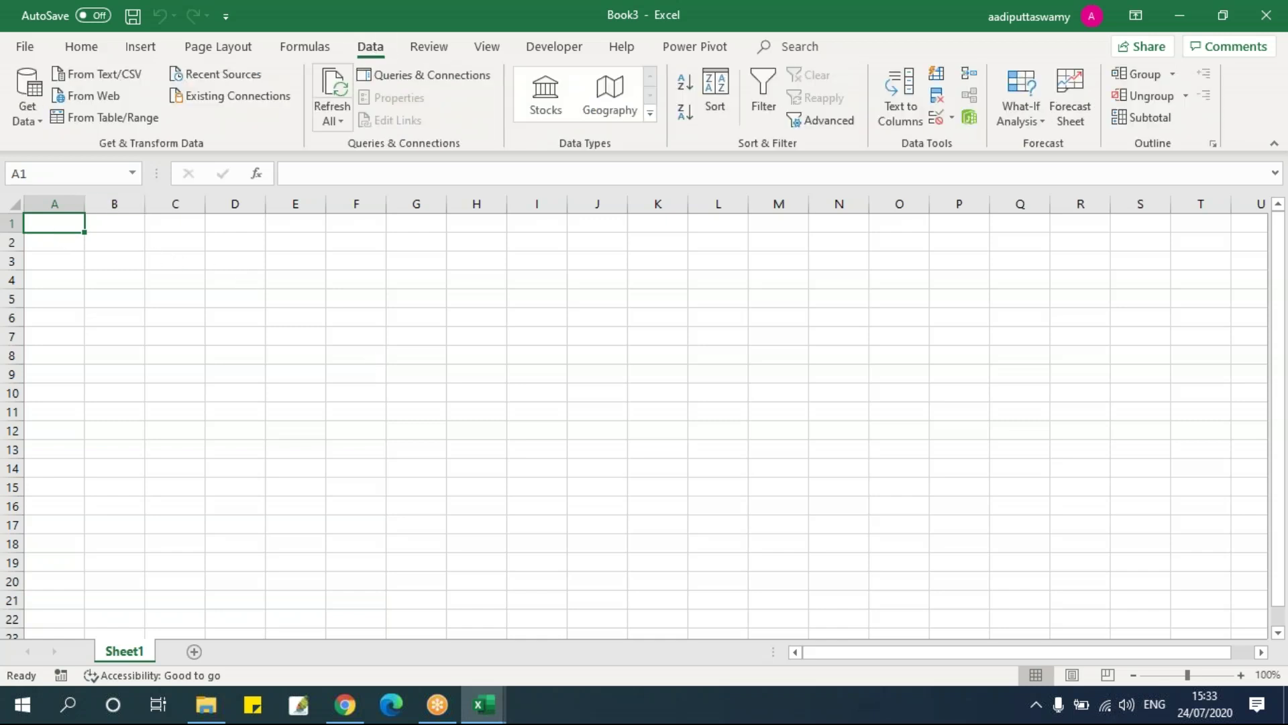
click(39, 127)
mouse_move(56, 157)
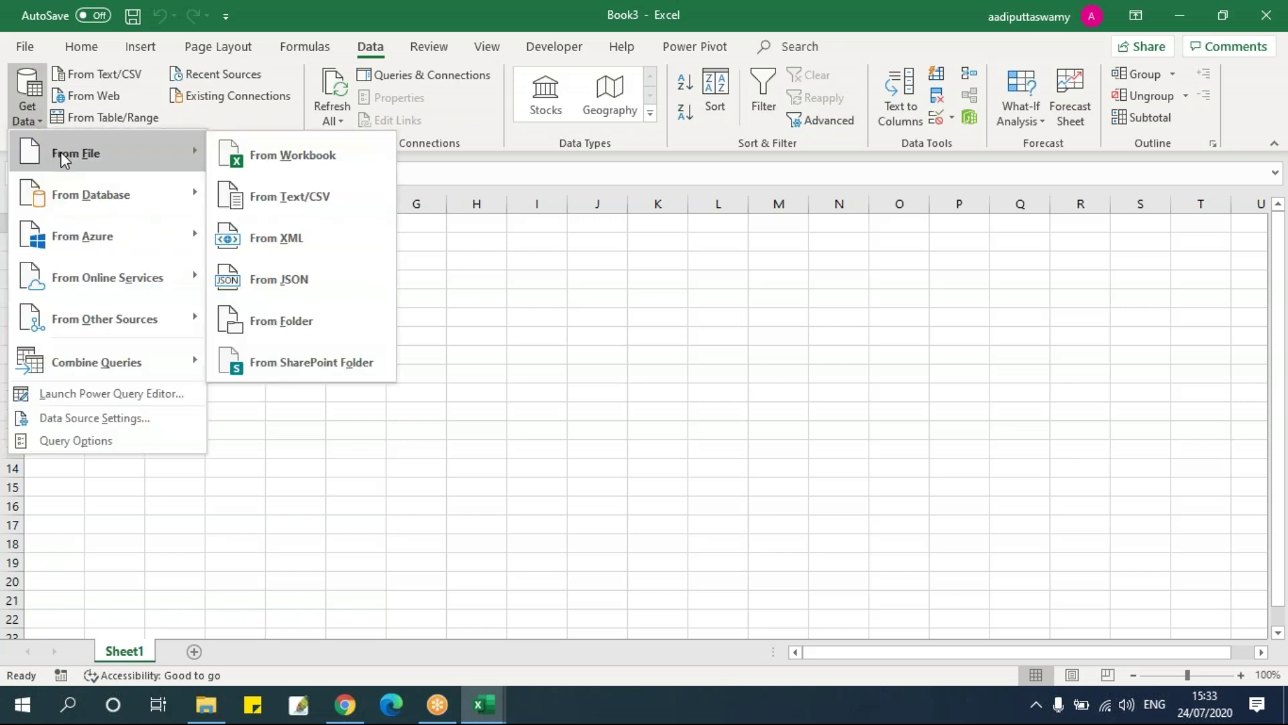
mouse_move(111, 199)
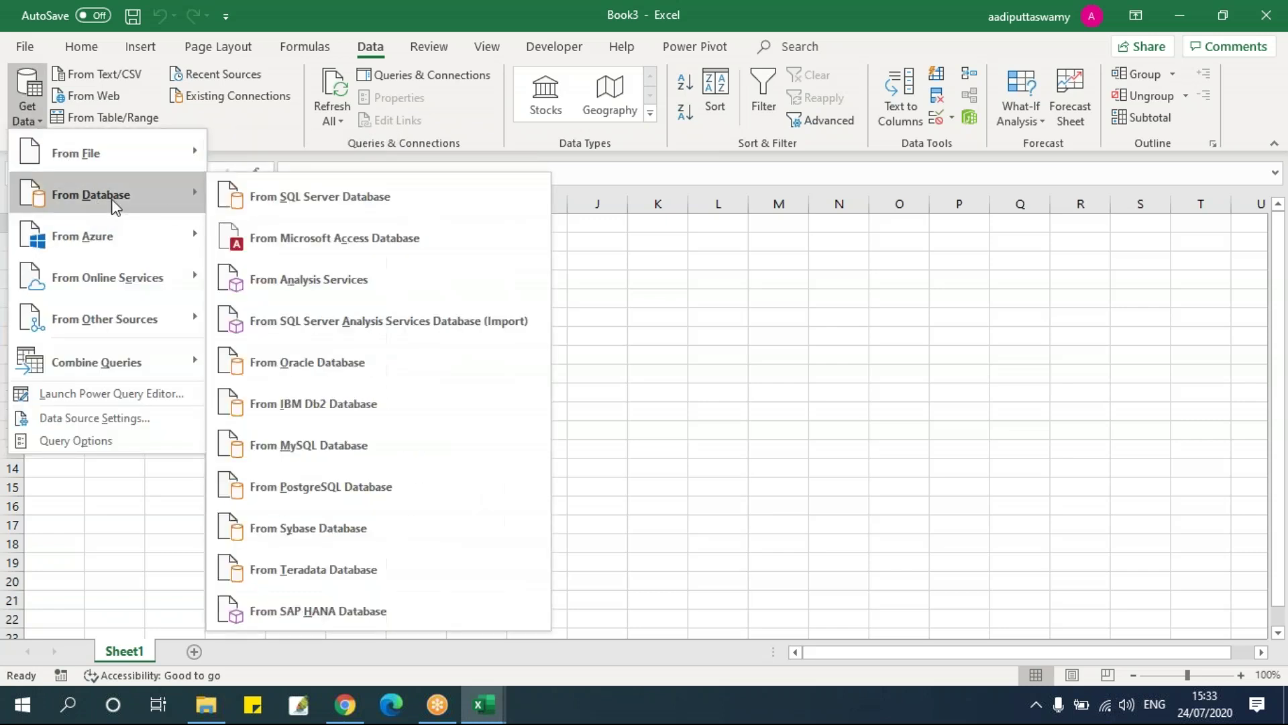
click(281, 238)
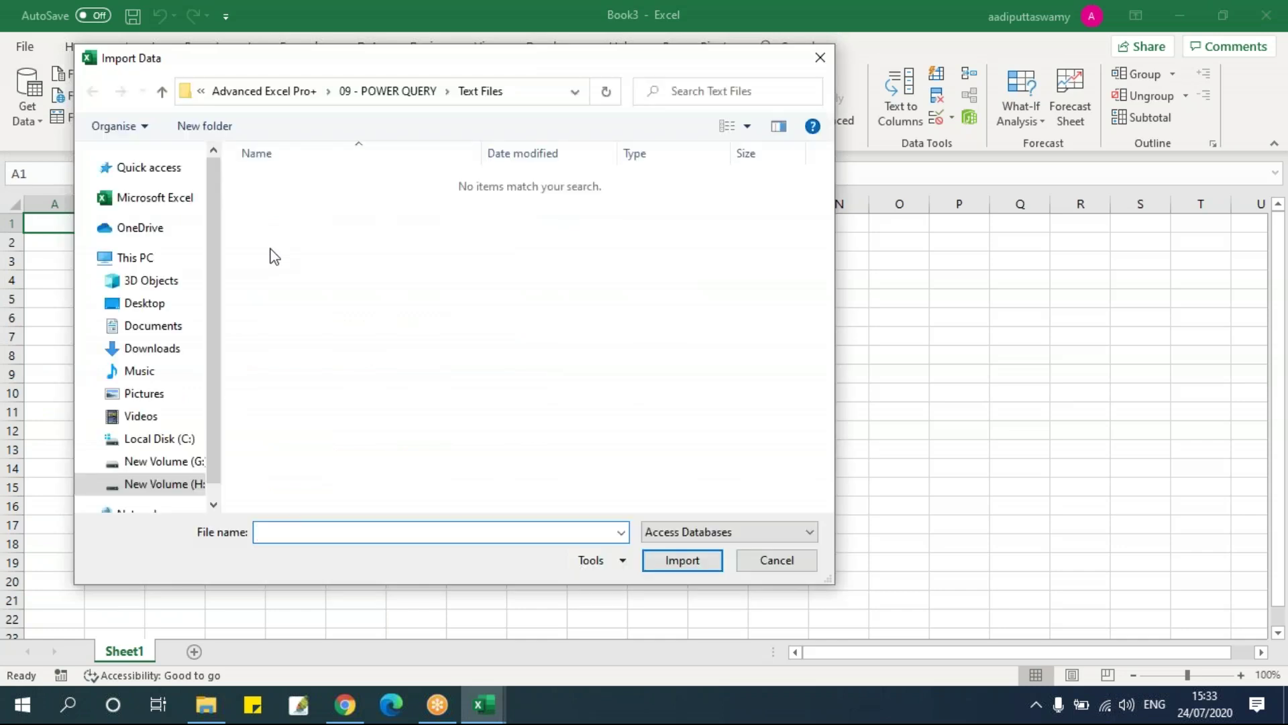
click(403, 90)
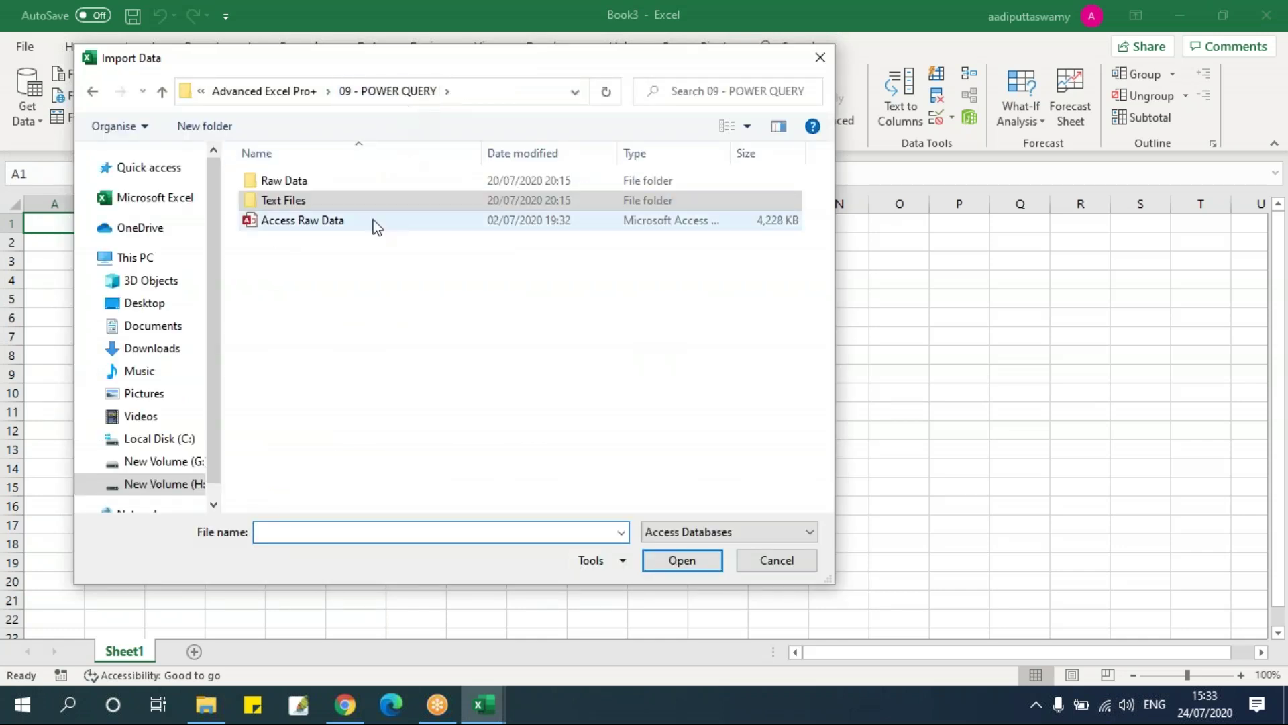
click(344, 223)
click(689, 564)
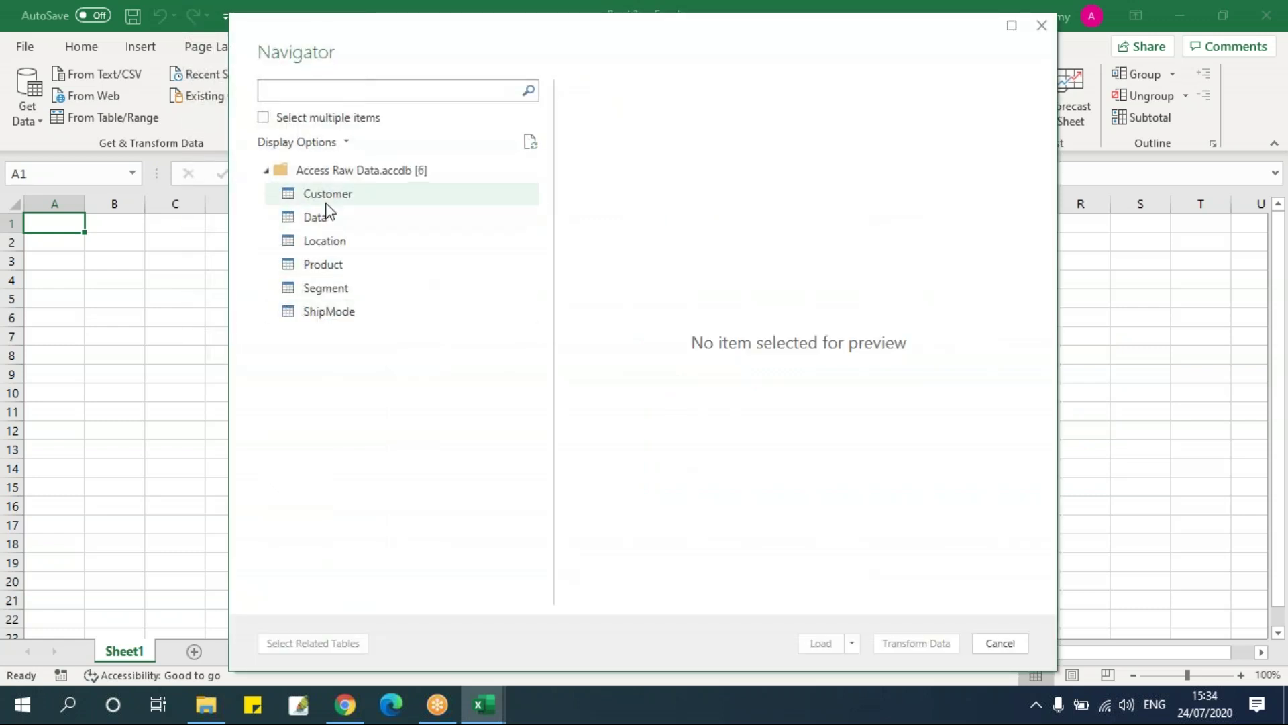
Allow multiple items and select the Customer, Data, Location, Product, Segment and ShipMode tables for import.
click(262, 117)
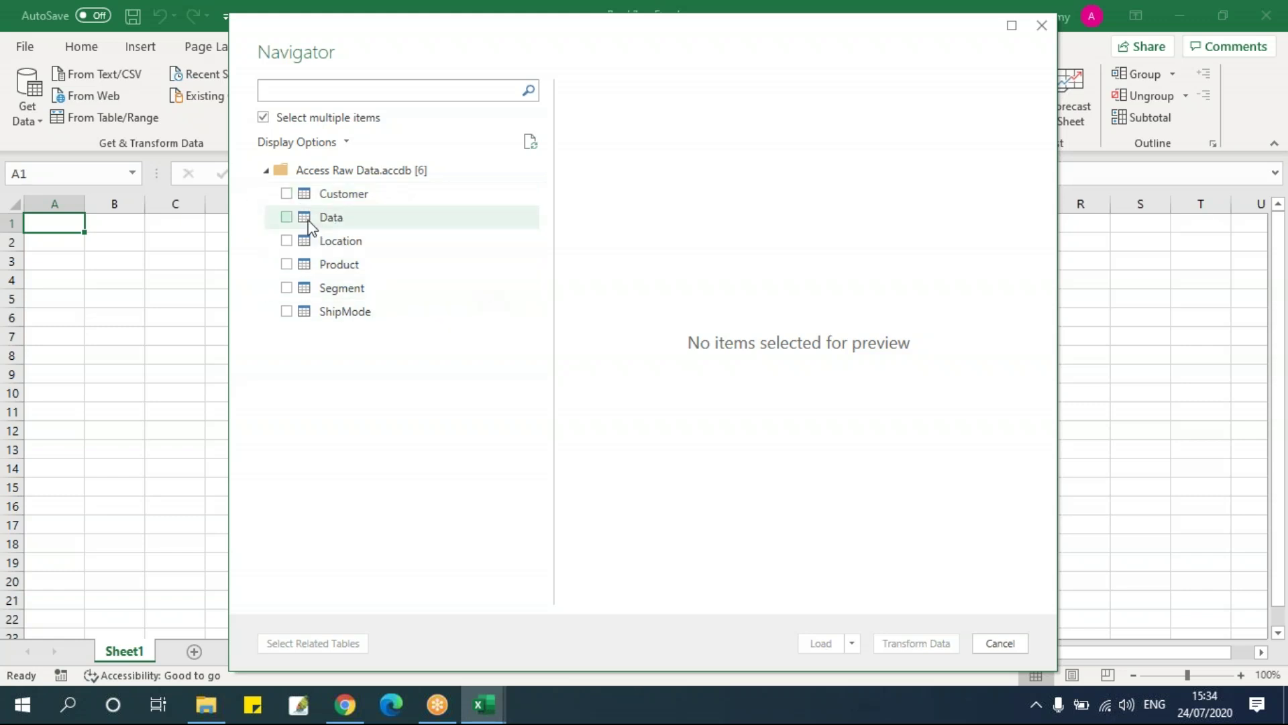
click(286, 194)
click(286, 216)
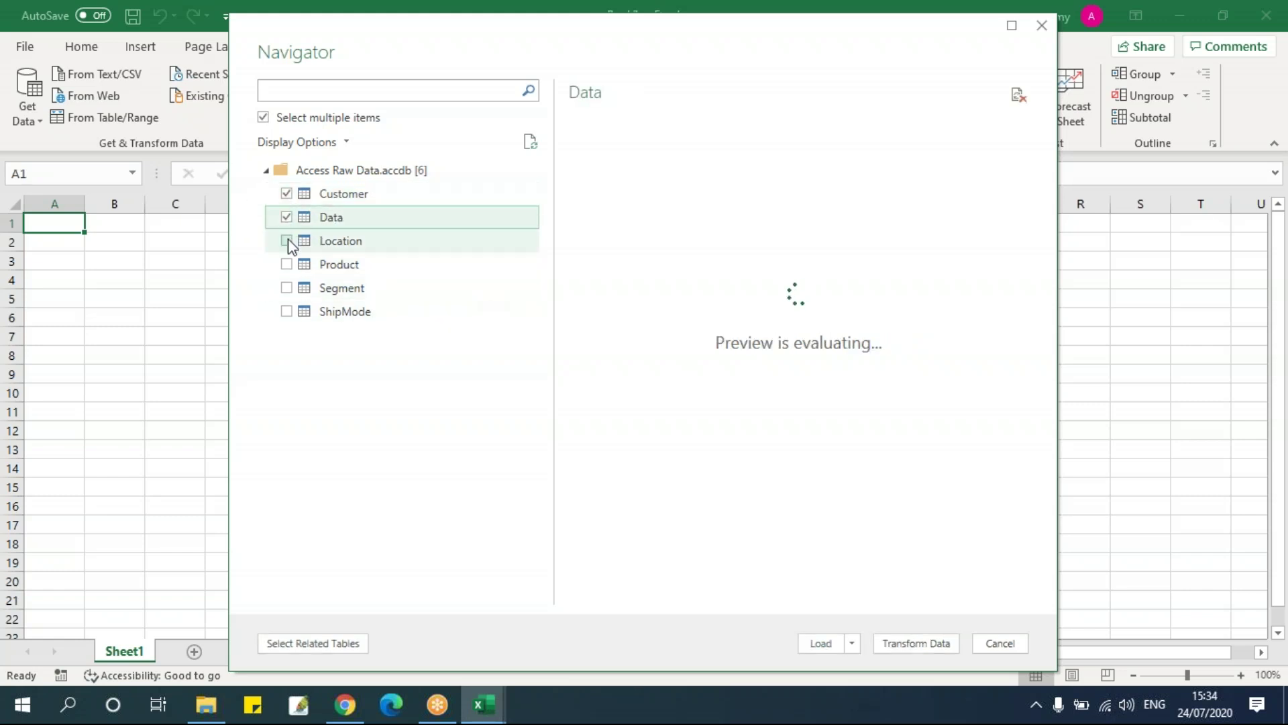
click(286, 241)
click(286, 264)
click(287, 287)
click(287, 311)
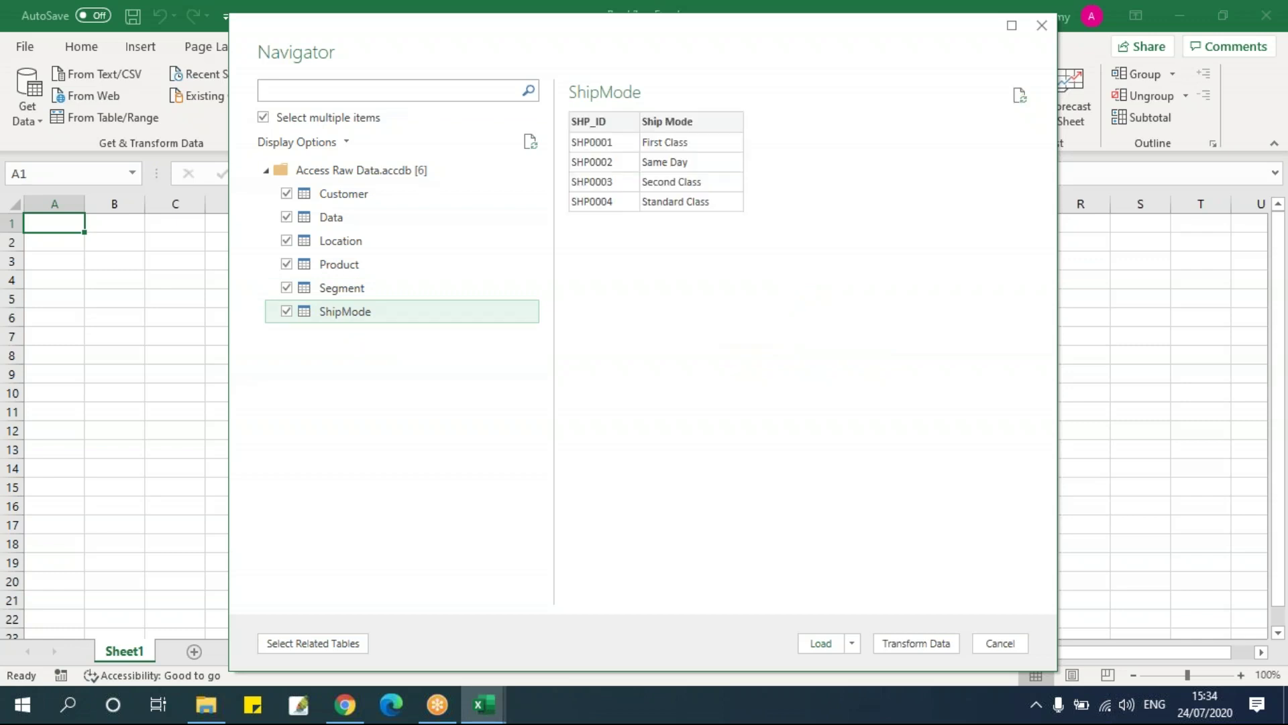
Preview the contents of each selected Access table, from Customer through ShipMode.
click(342, 194)
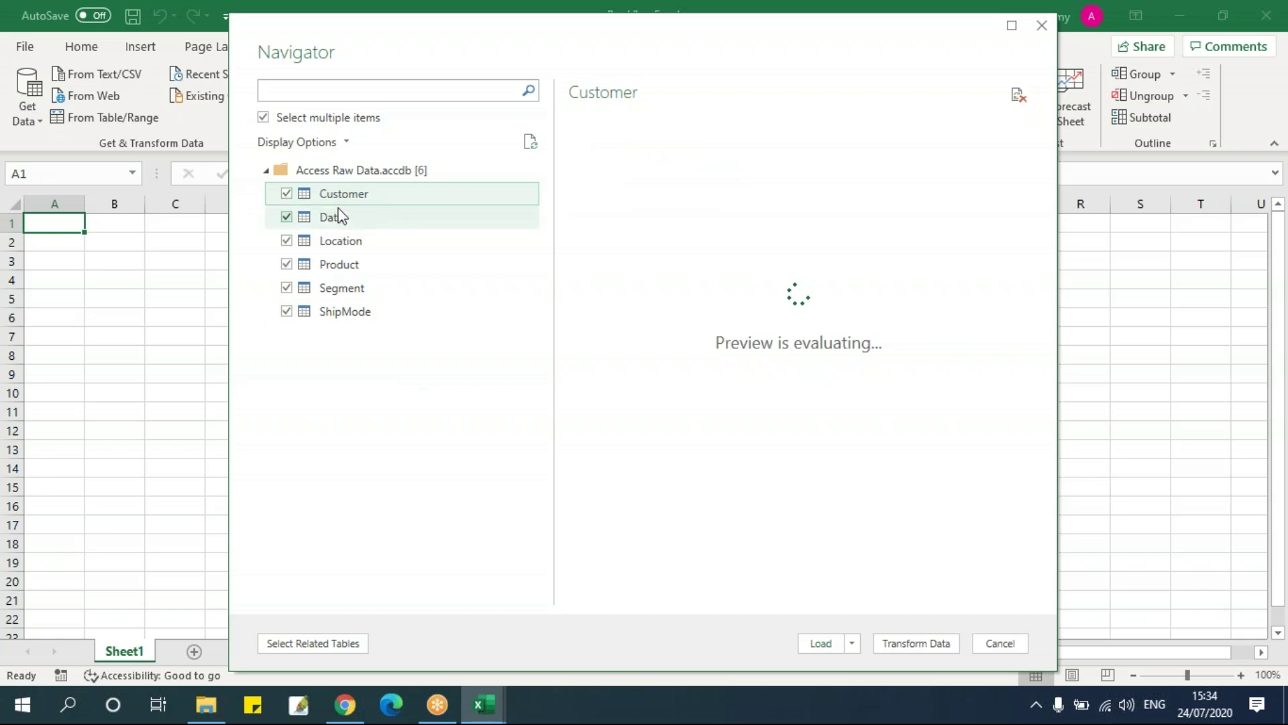
click(342, 220)
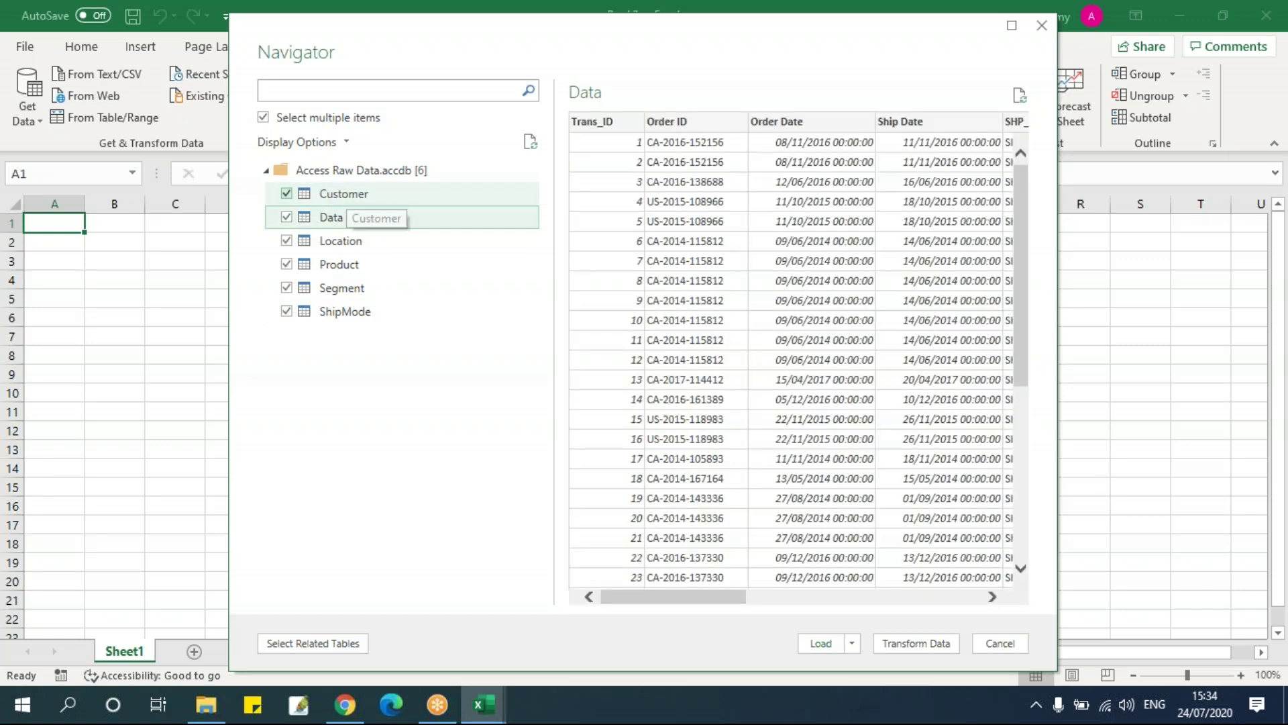
click(345, 196)
click(346, 243)
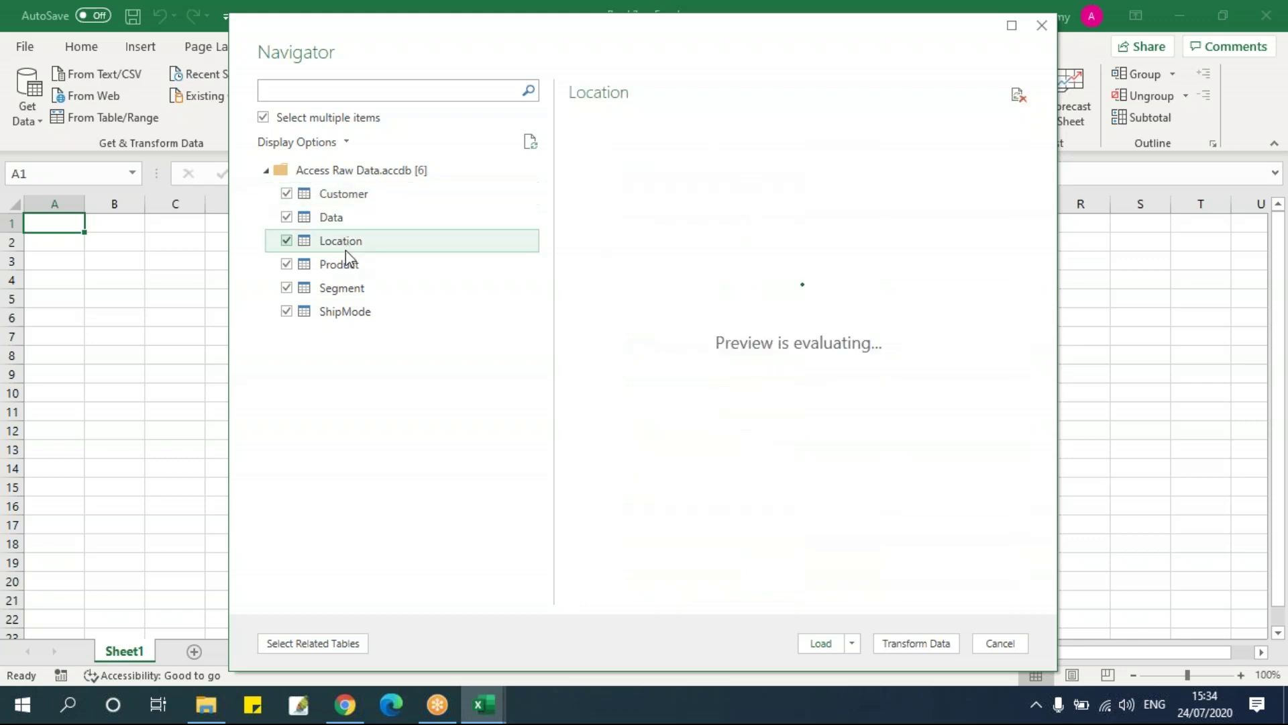
click(350, 265)
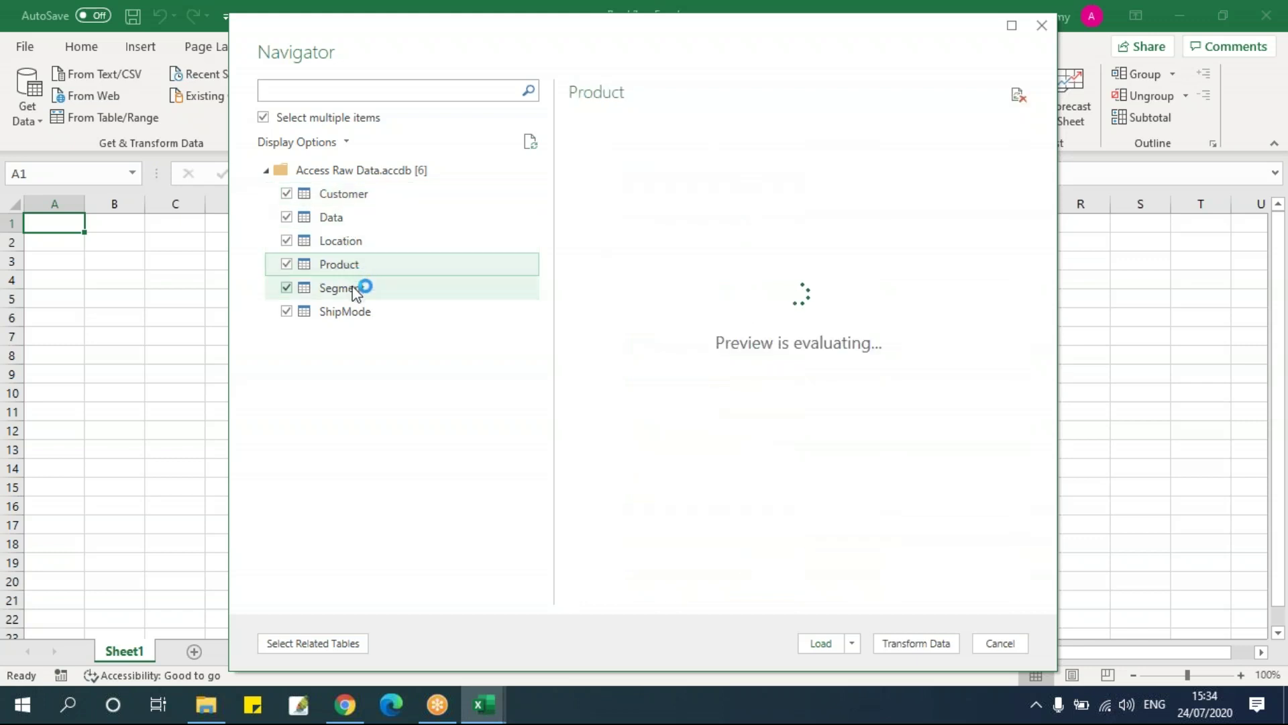
click(356, 289)
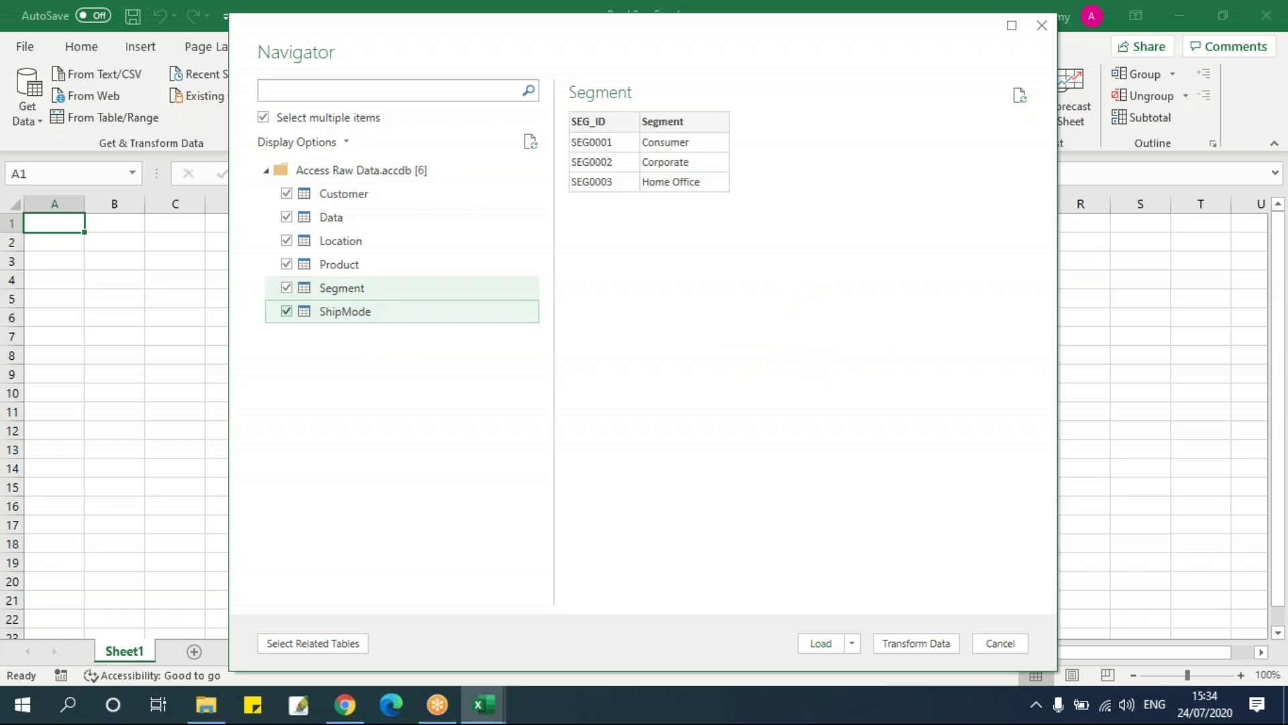
click(399, 198)
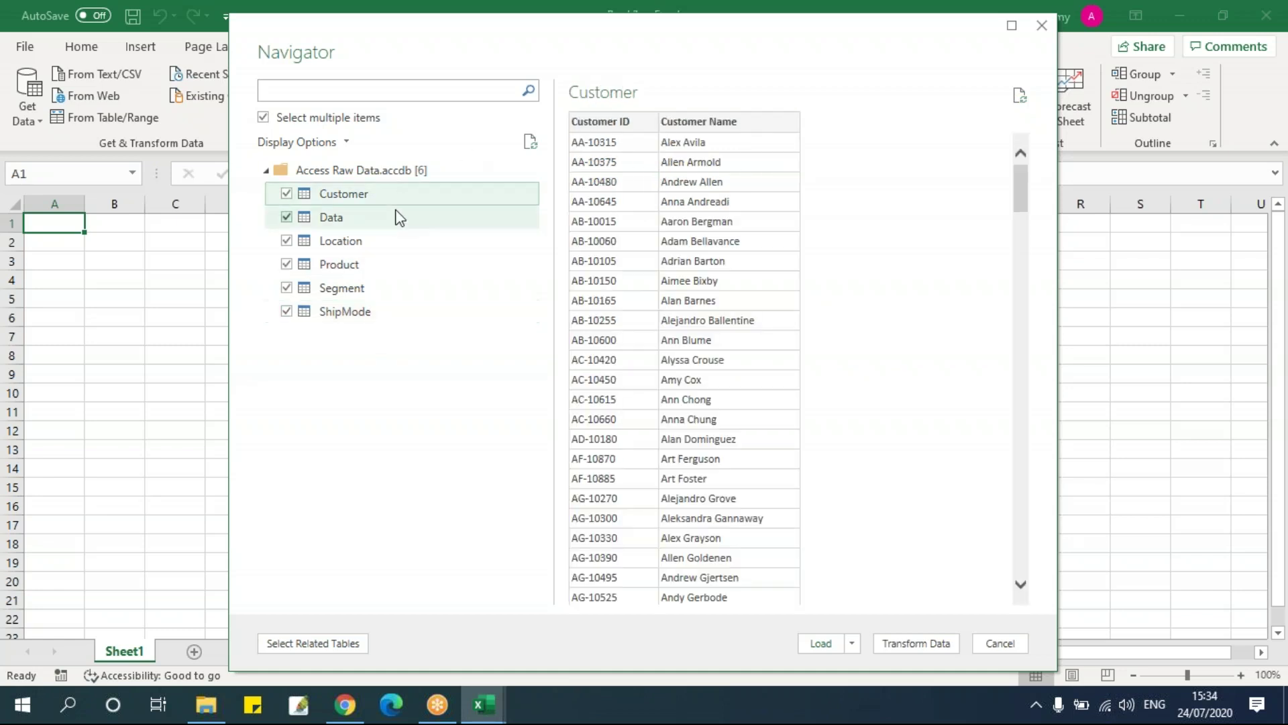
click(397, 220)
click(400, 241)
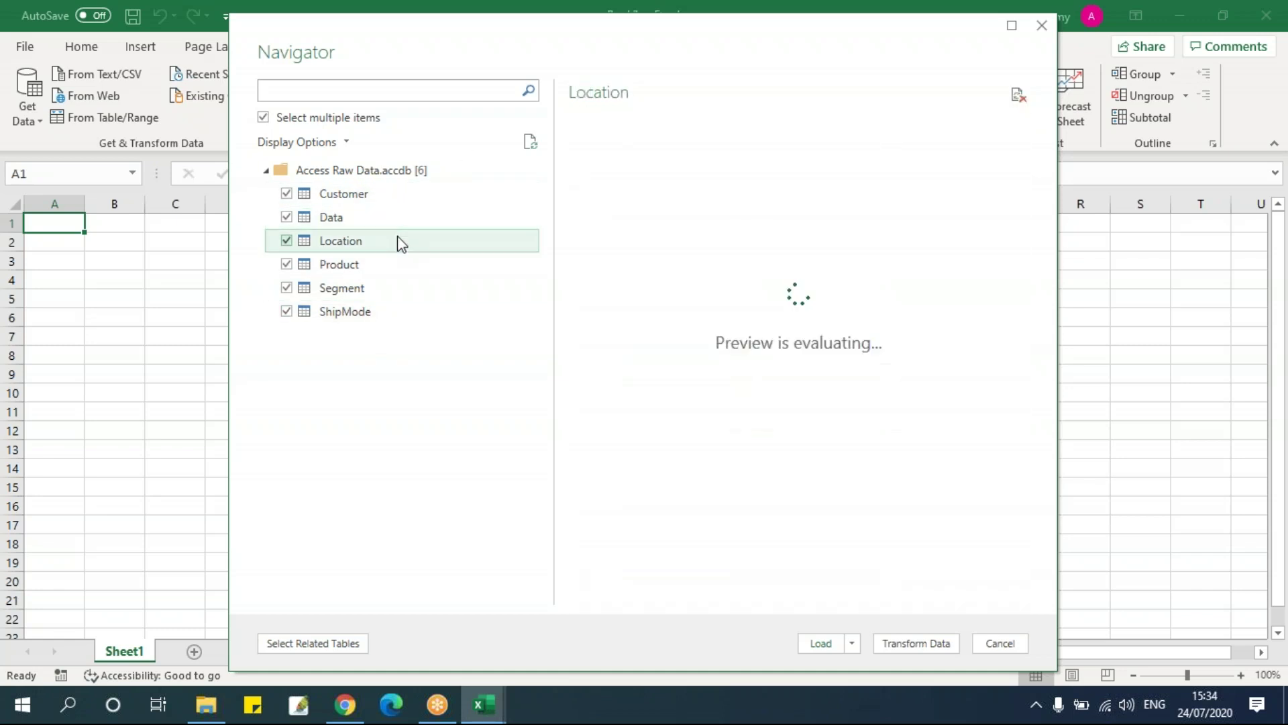
click(397, 266)
click(398, 289)
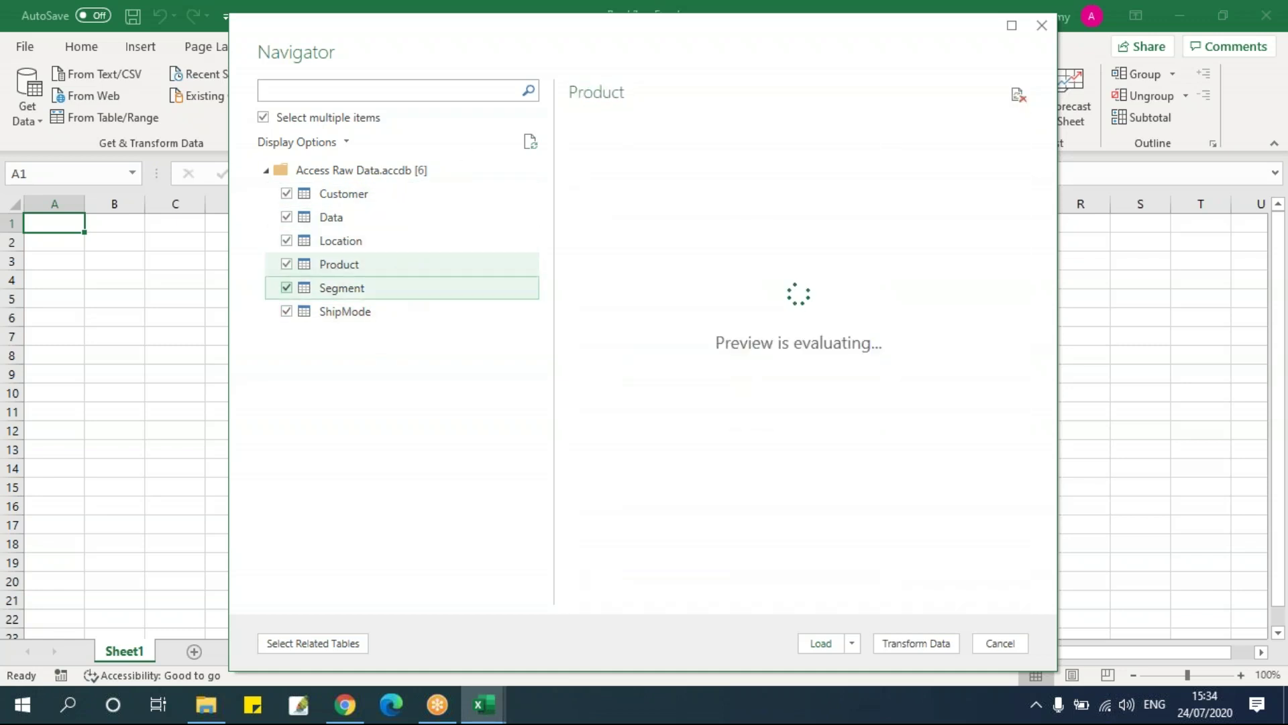
click(409, 309)
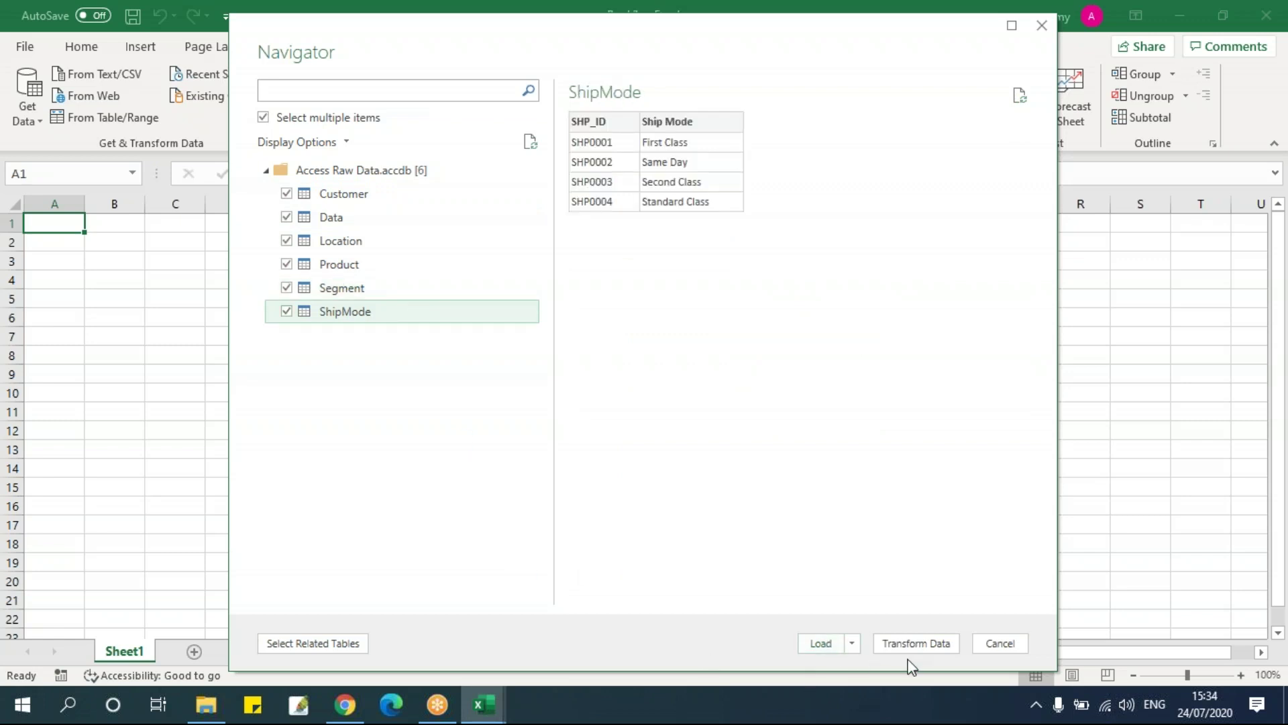
Load the six selected tables as connections only, adding their data to the Data Model.
click(853, 643)
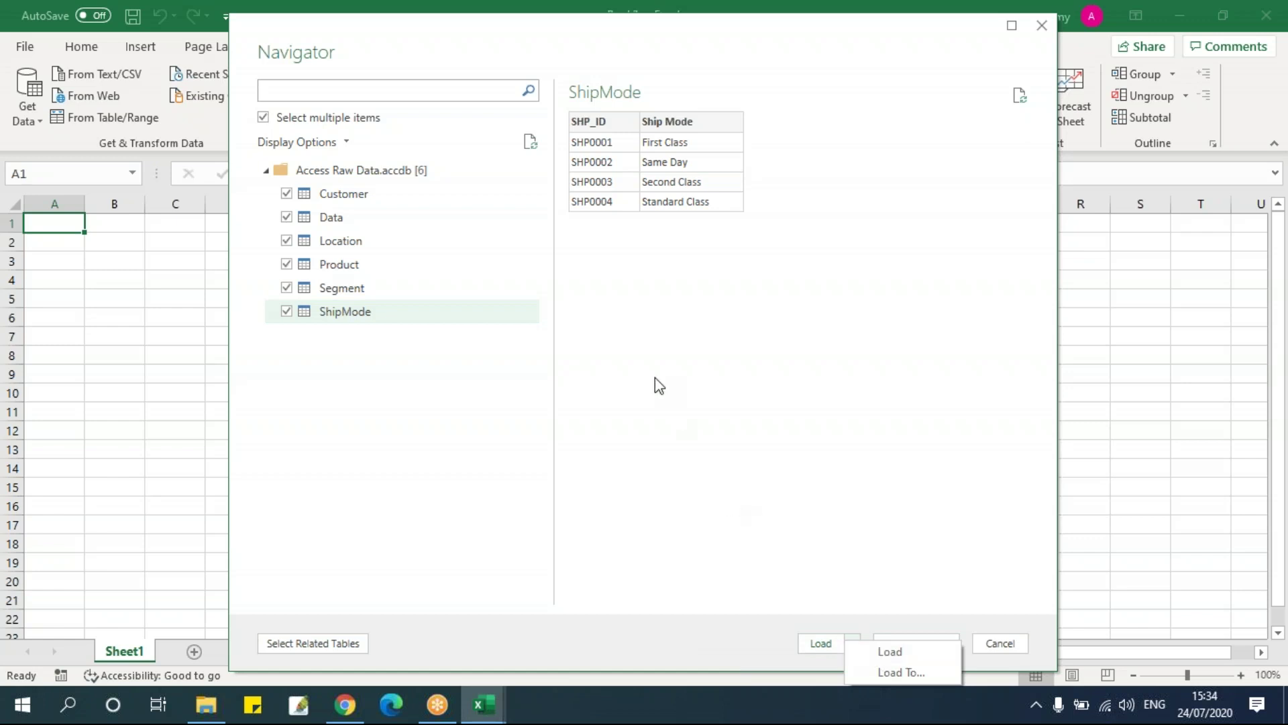
click(511, 414)
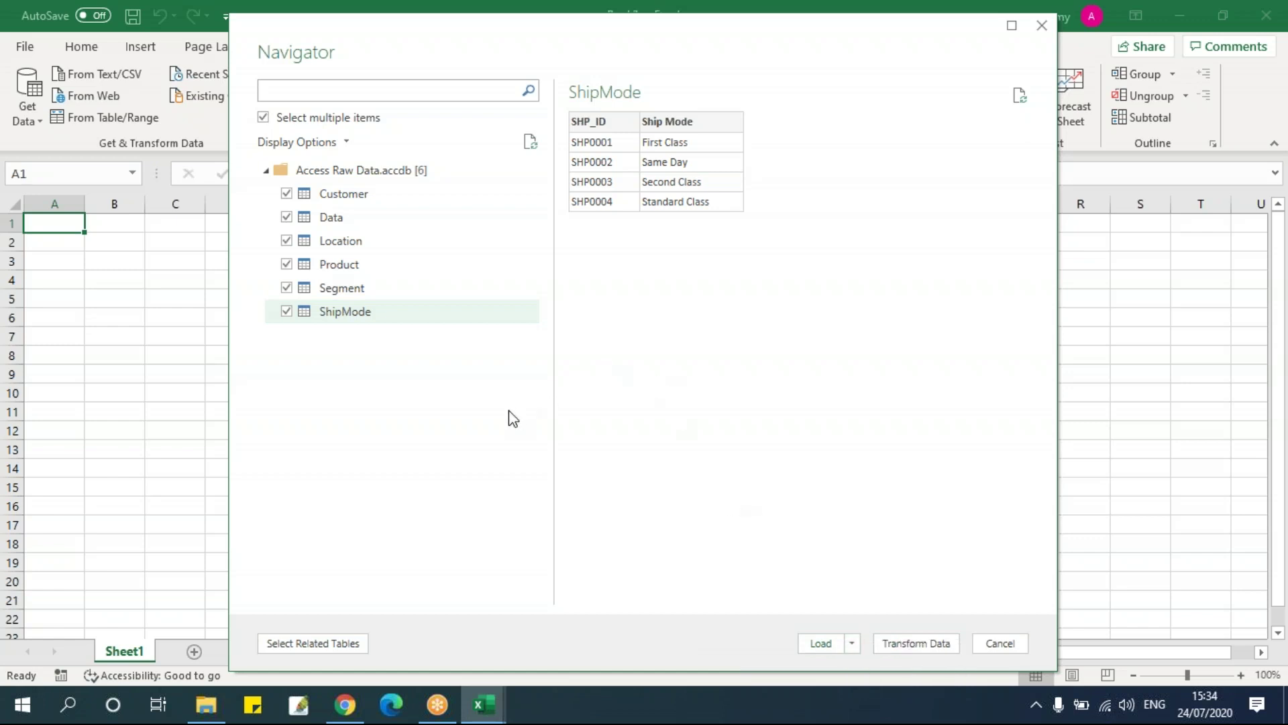
click(851, 644)
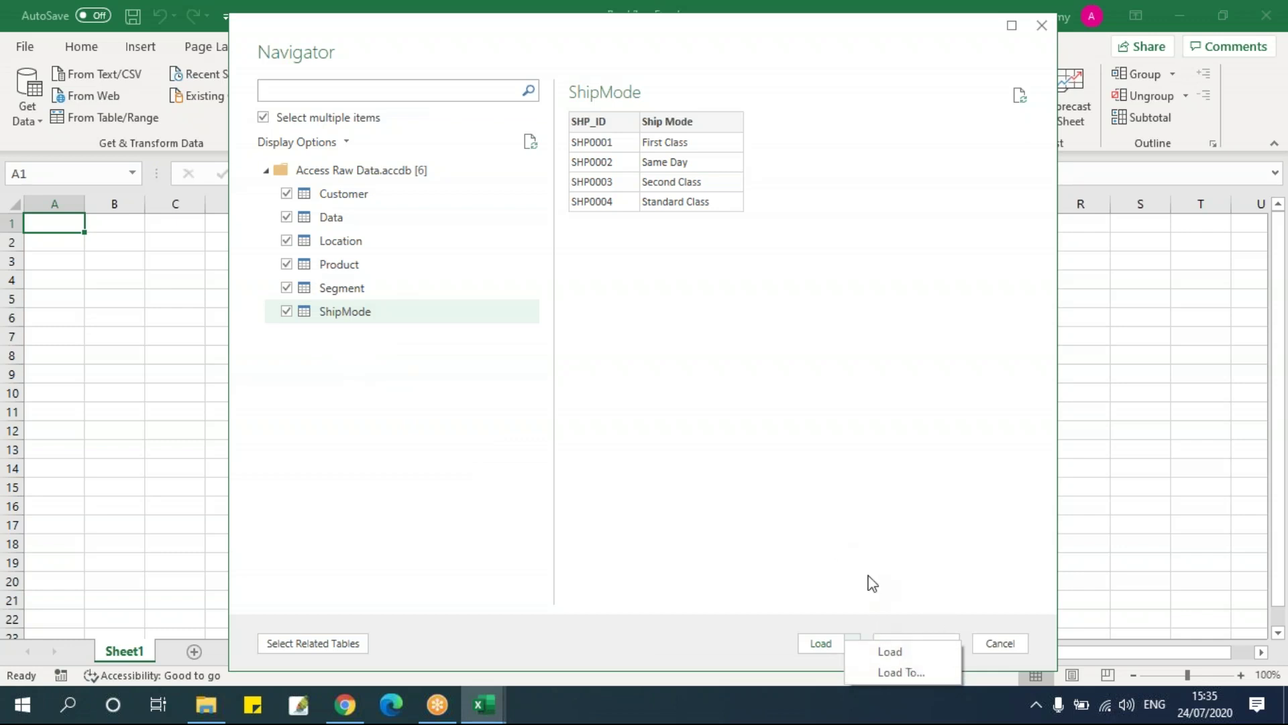
click(891, 671)
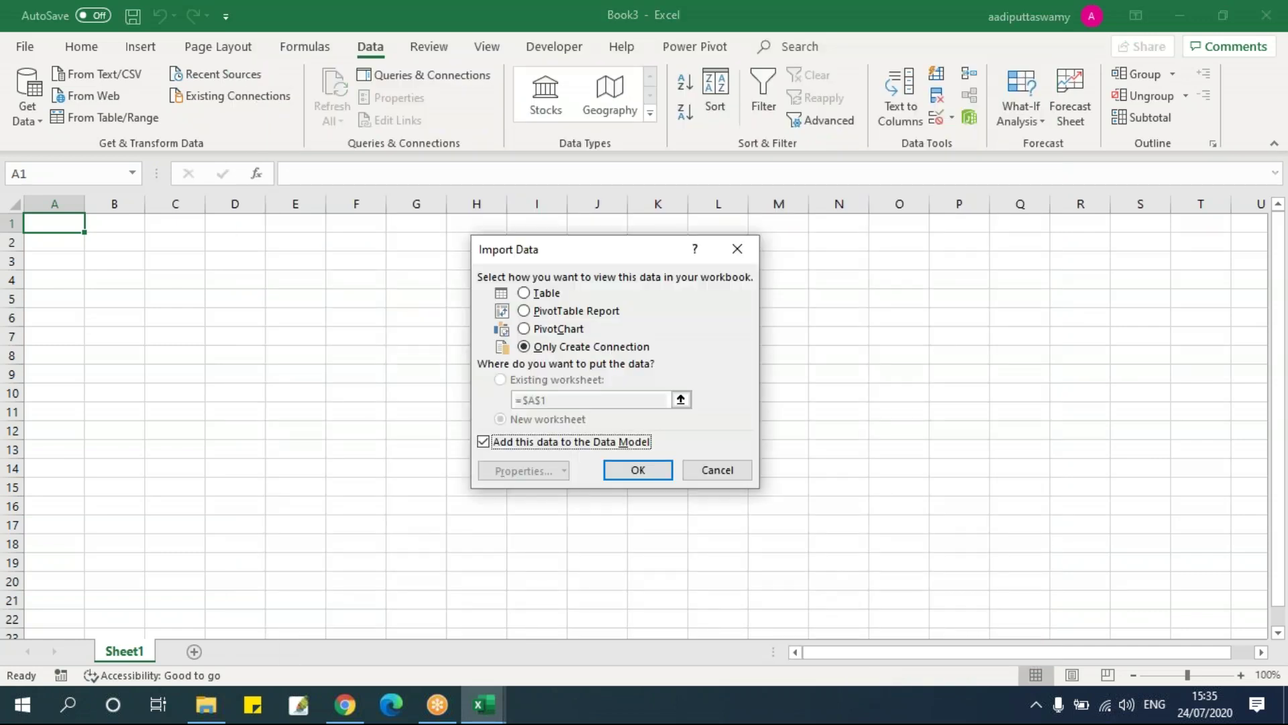
drag(620, 249, 754, 165)
click(680, 209)
click(691, 229)
click(701, 262)
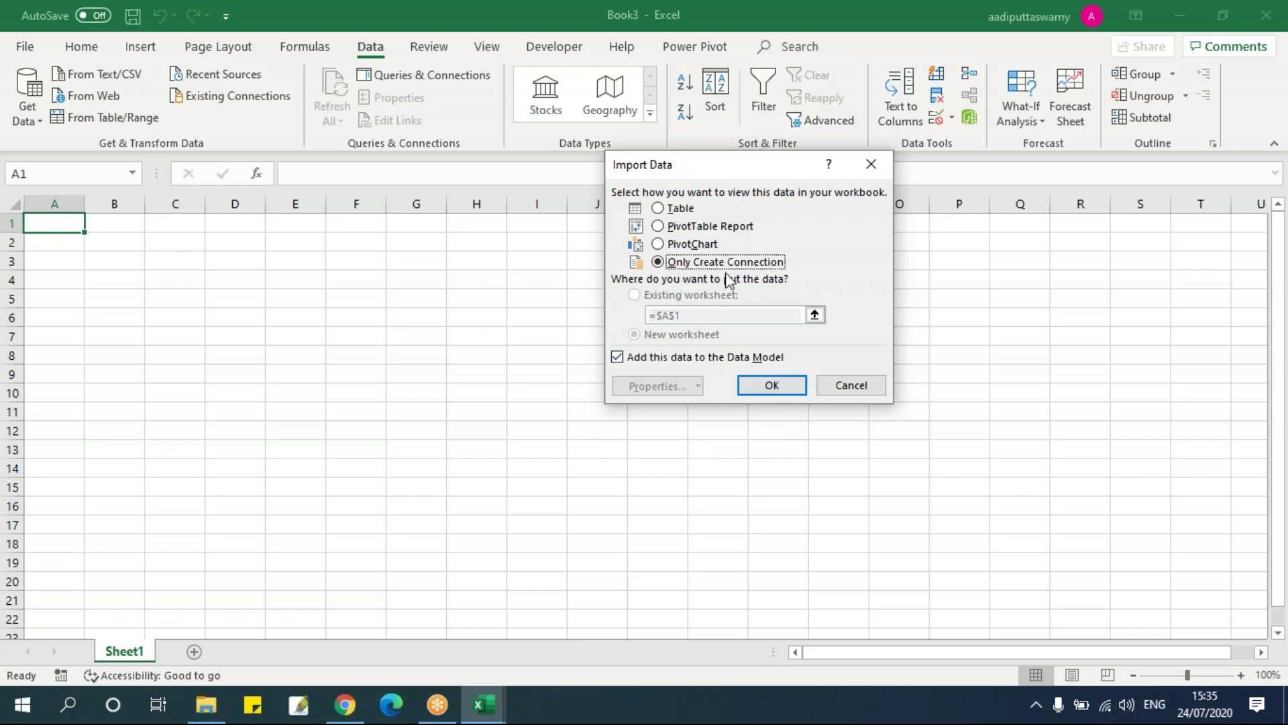
click(782, 385)
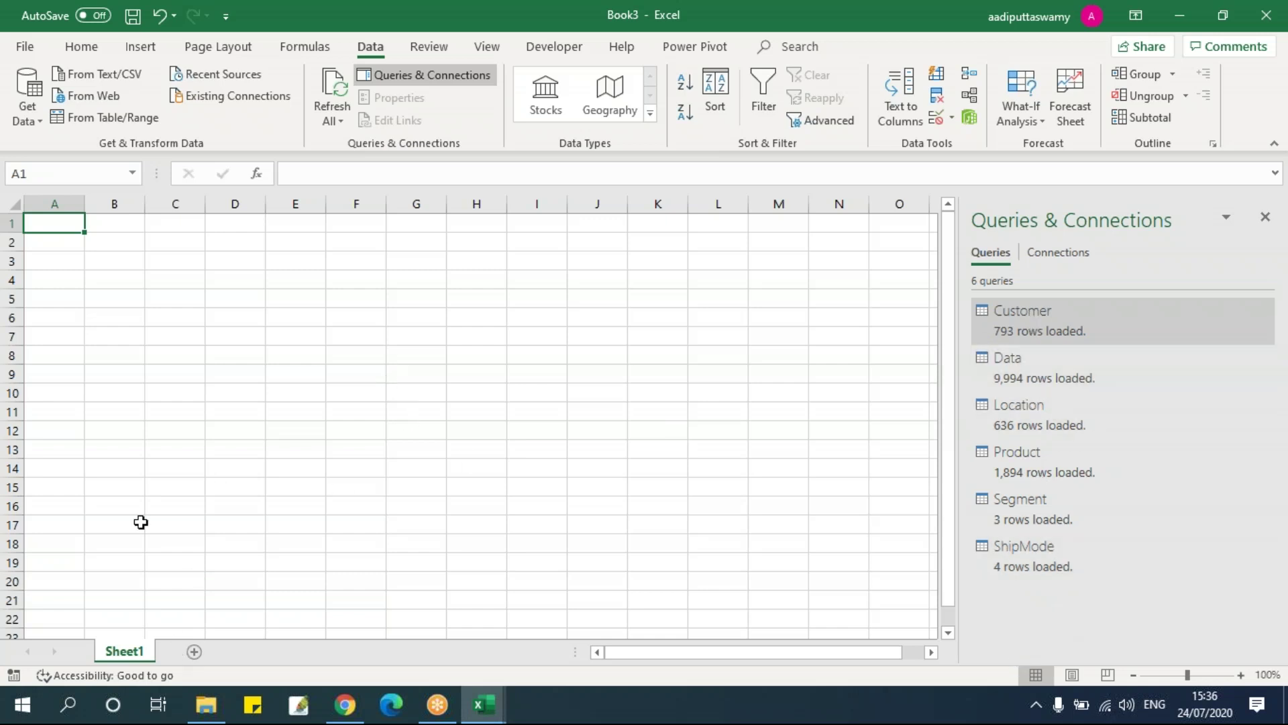
Load the Data query as a table at cell E6 of the existing worksheet, and look through its columns and rows.
click(321, 320)
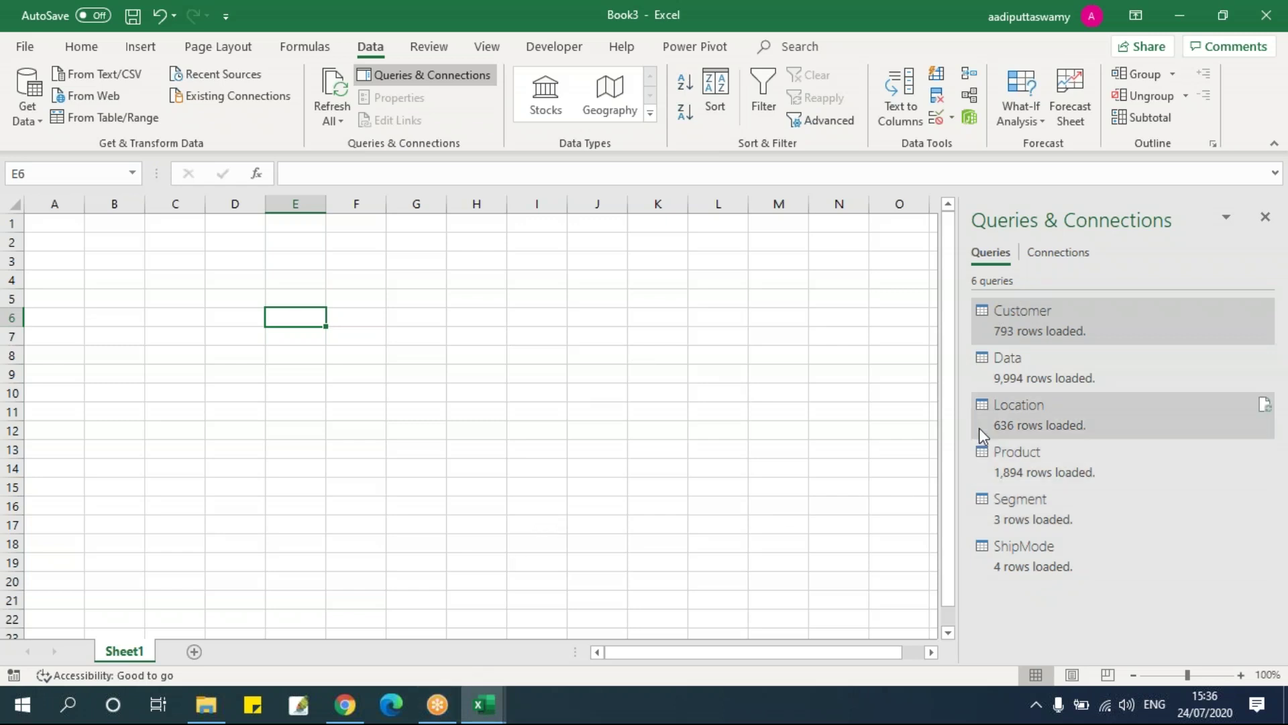
right_click(1040, 369)
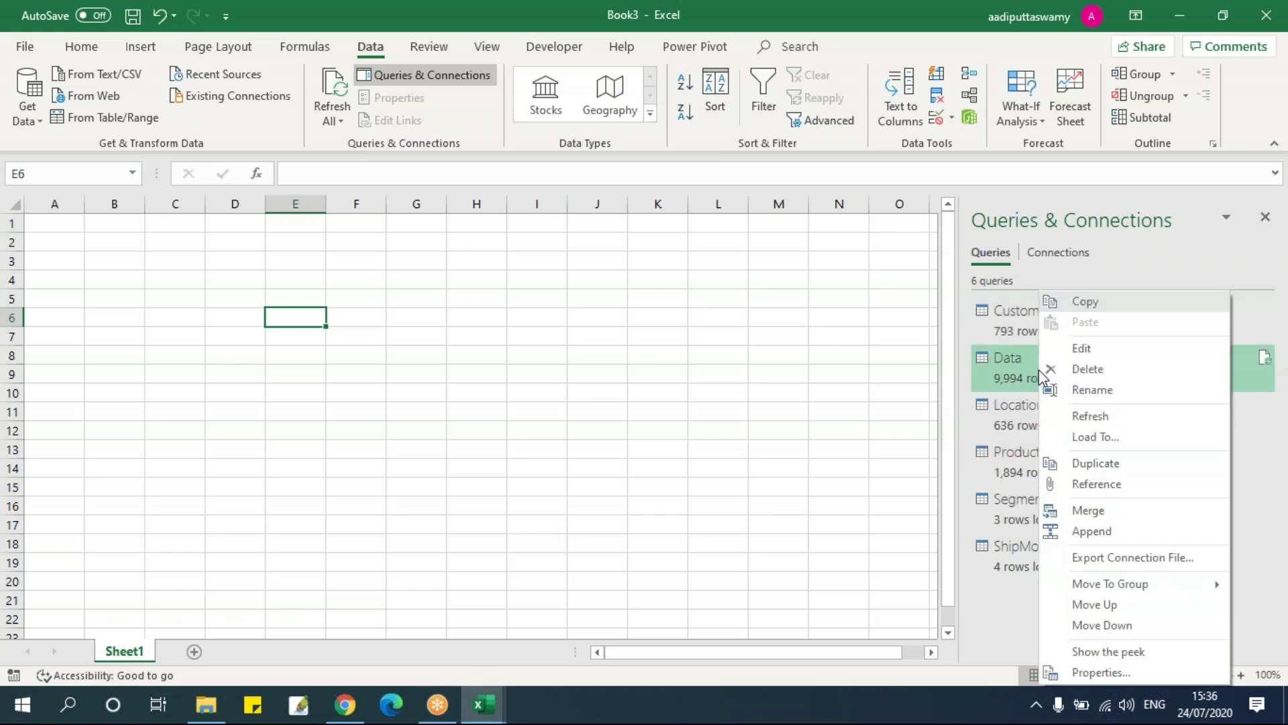
click(1109, 440)
click(673, 212)
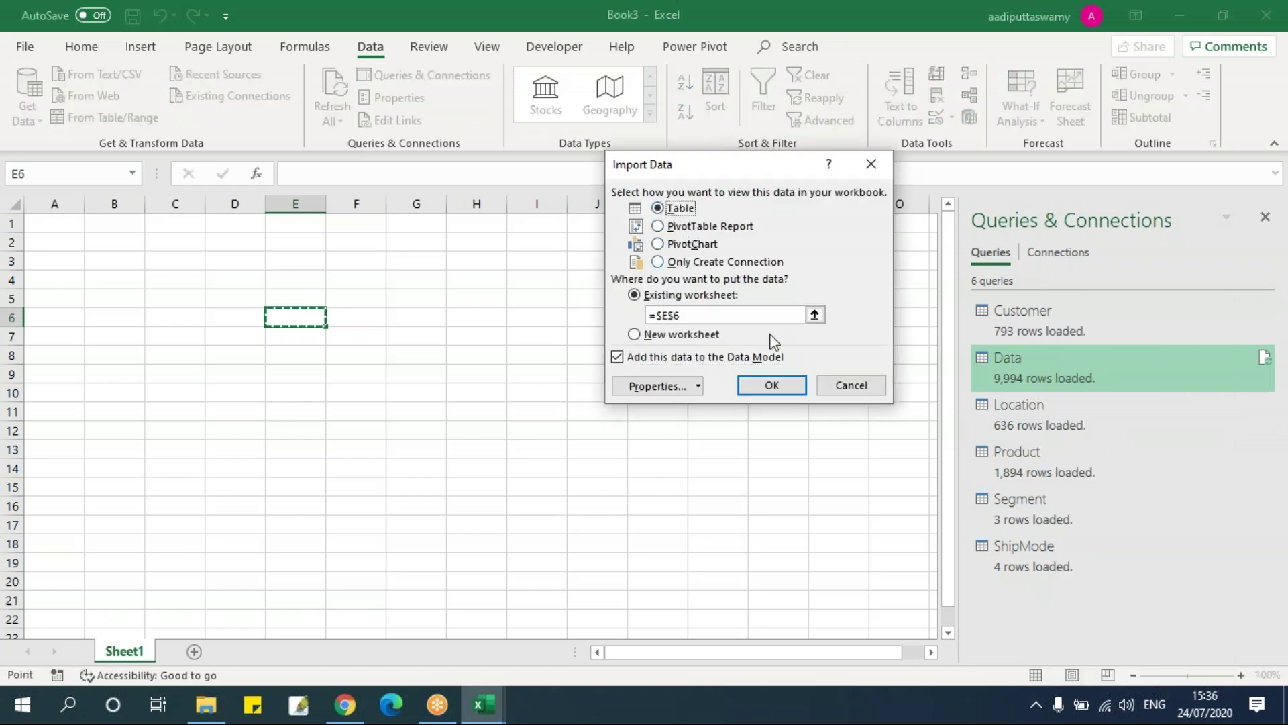
click(772, 385)
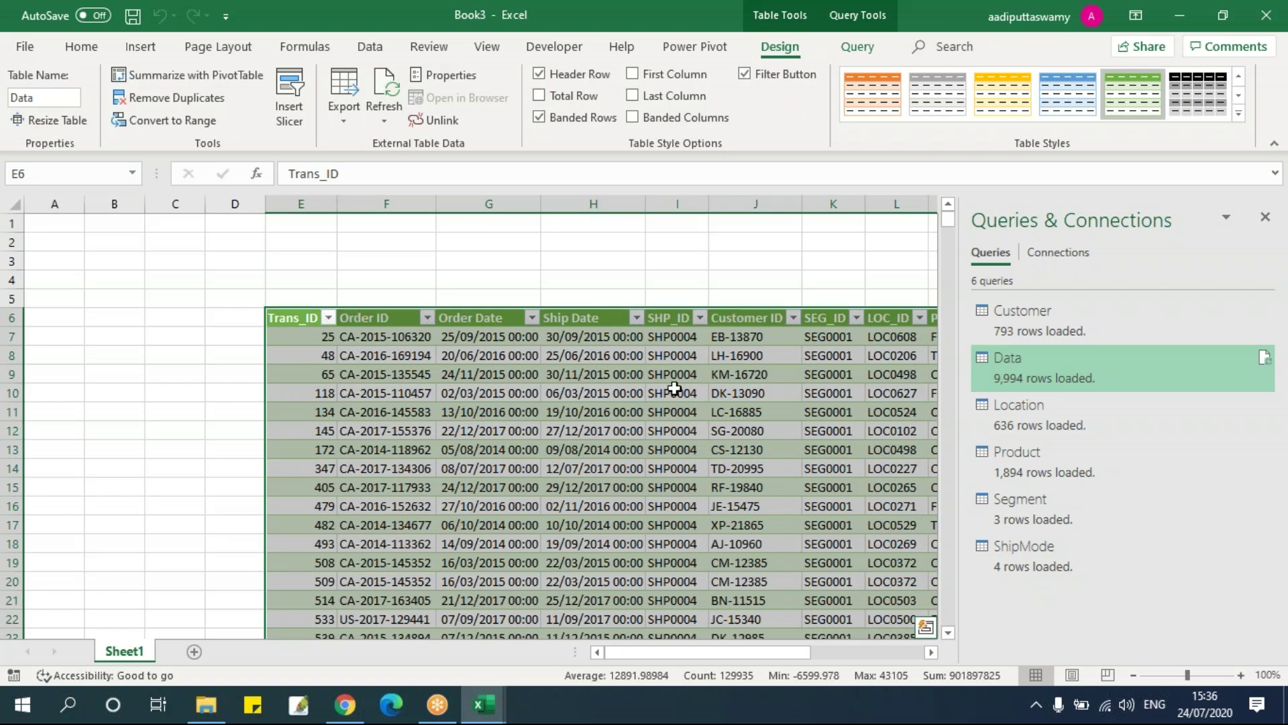
drag(731, 650, 851, 646)
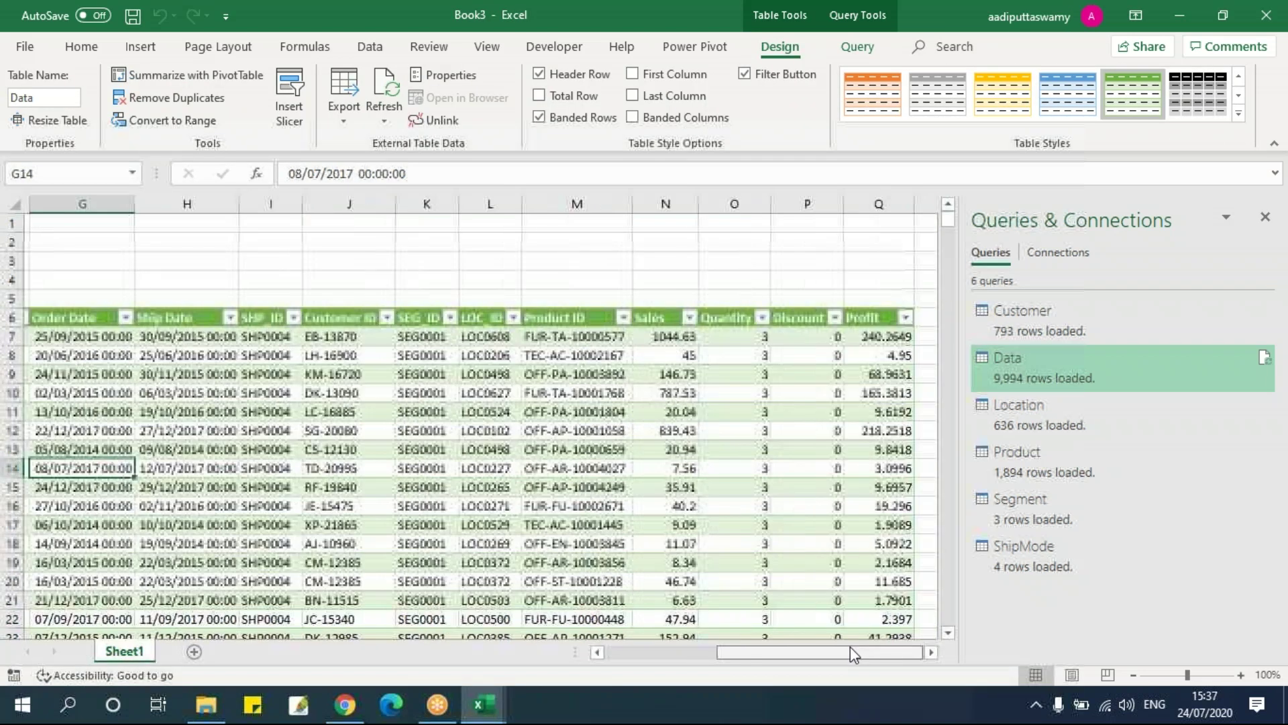
scroll(520, 466, down, 16)
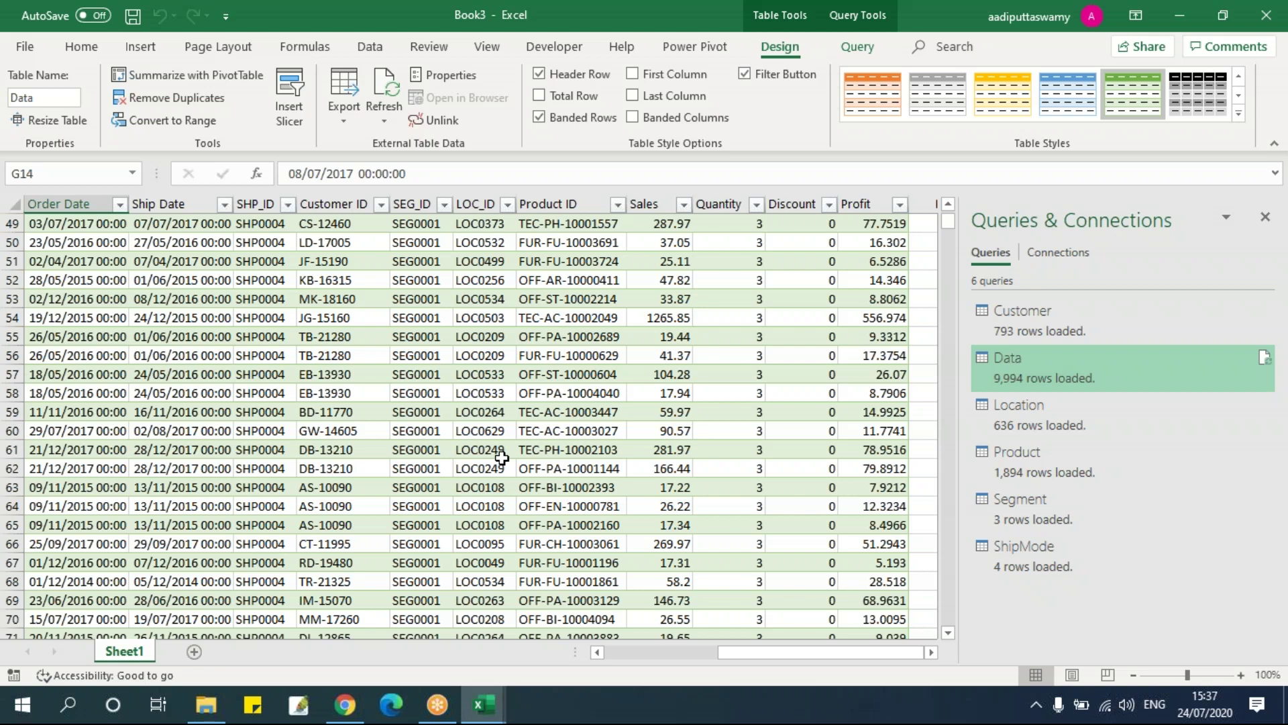
drag(832, 649, 682, 662)
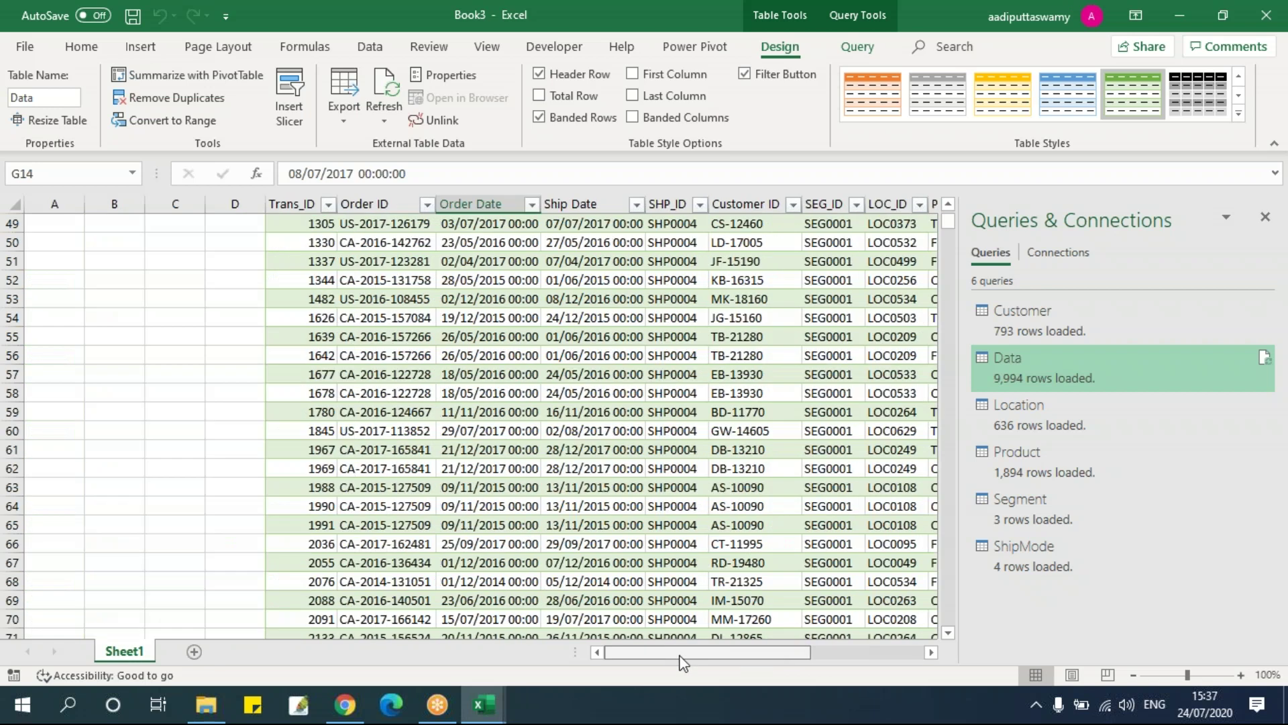
Add a new worksheet and load the ShipMode query into it as a table.
click(191, 648)
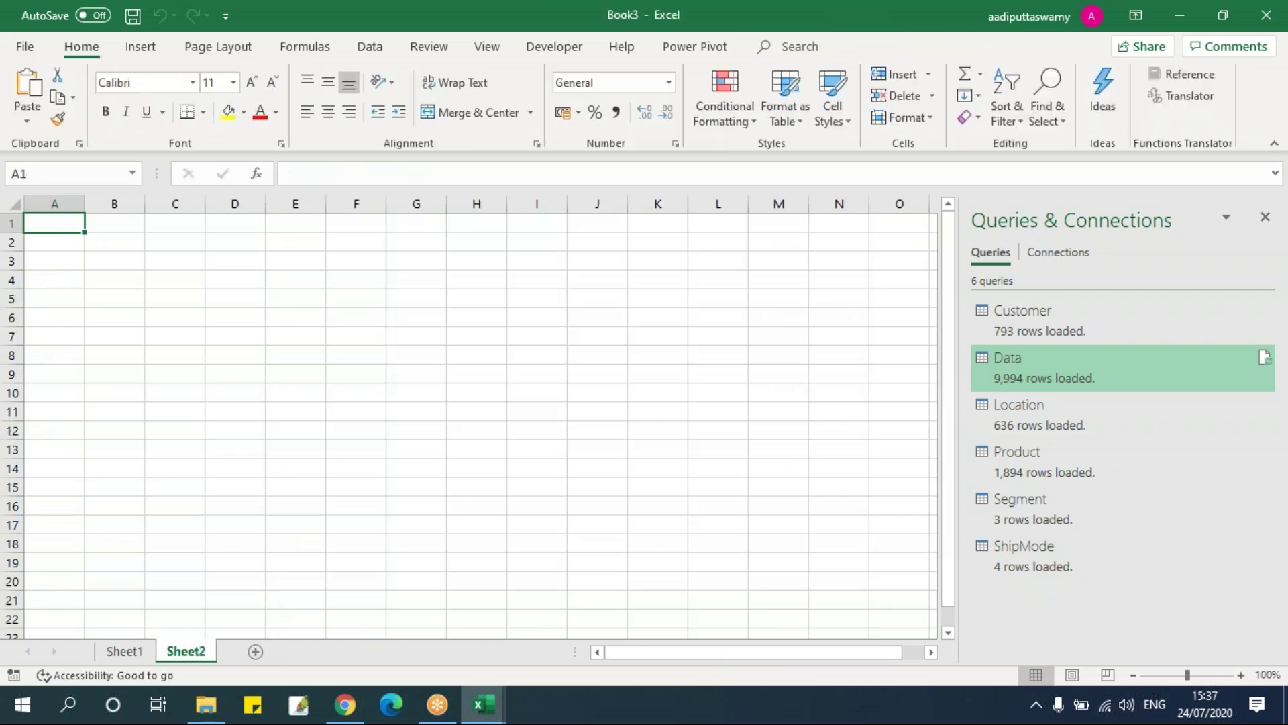
right_click(1041, 566)
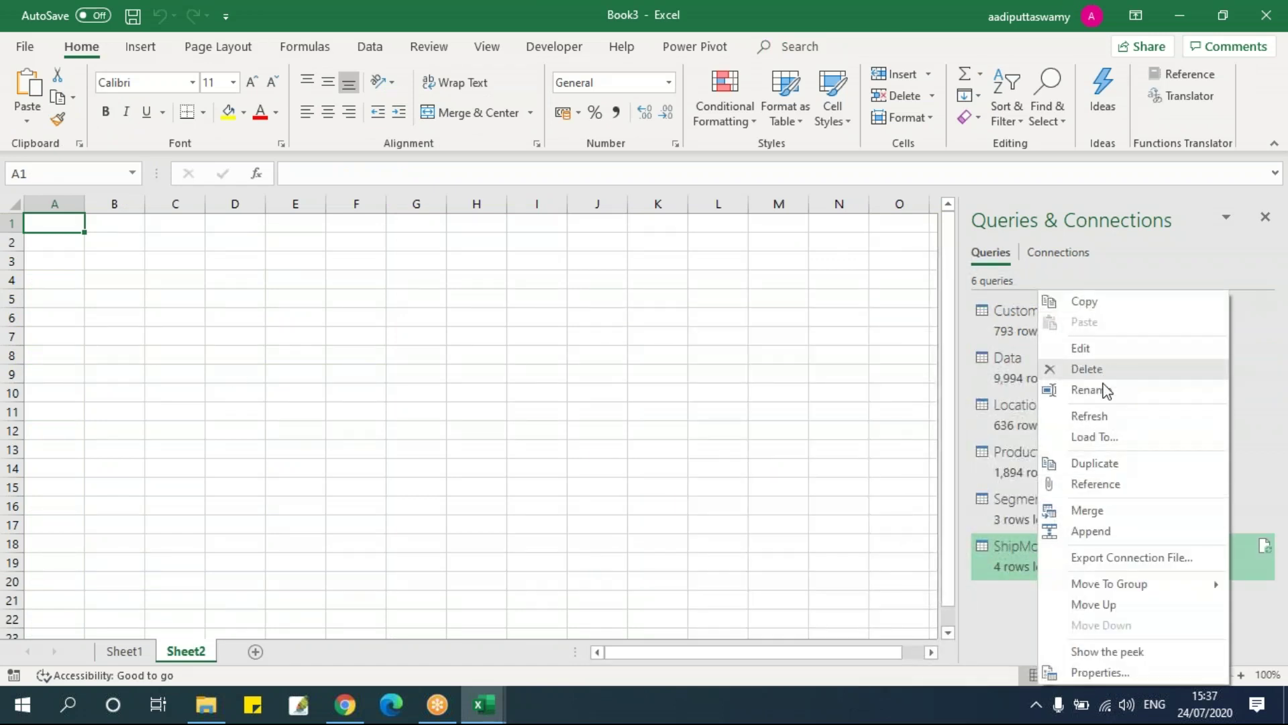
click(1106, 437)
click(695, 209)
click(771, 386)
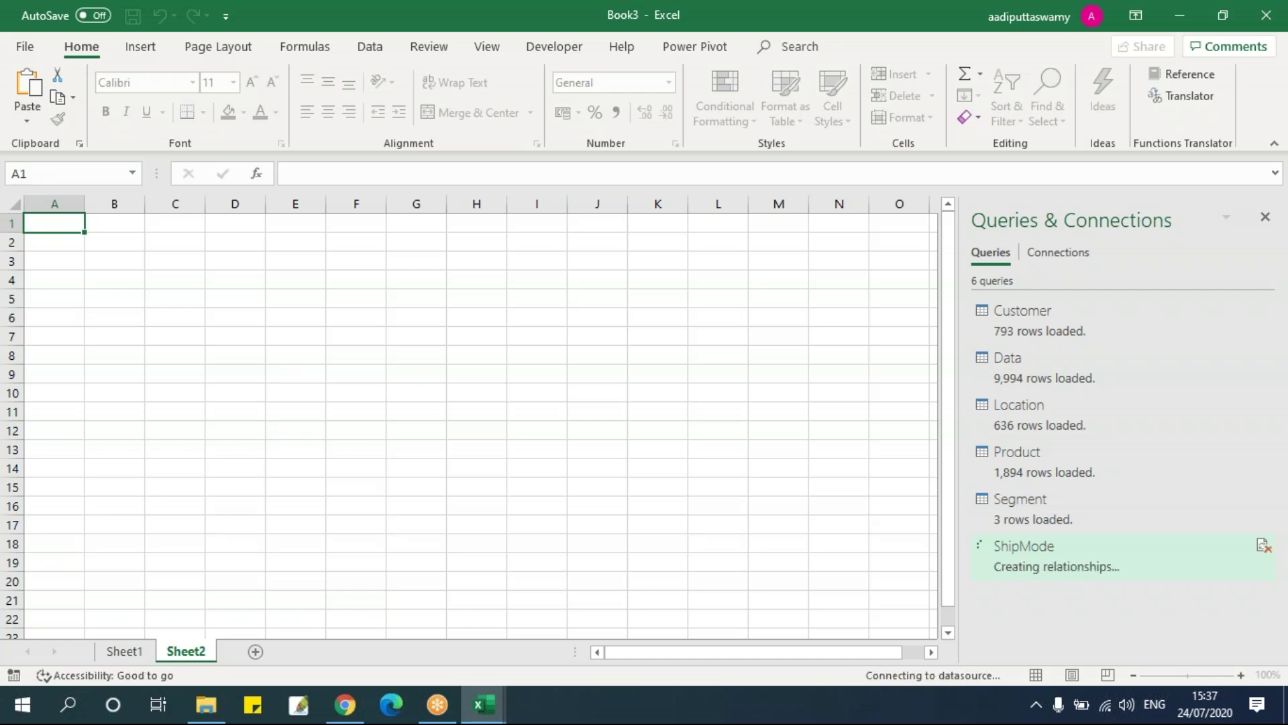
Close the Book3 workbook without saving its changes.
click(100, 286)
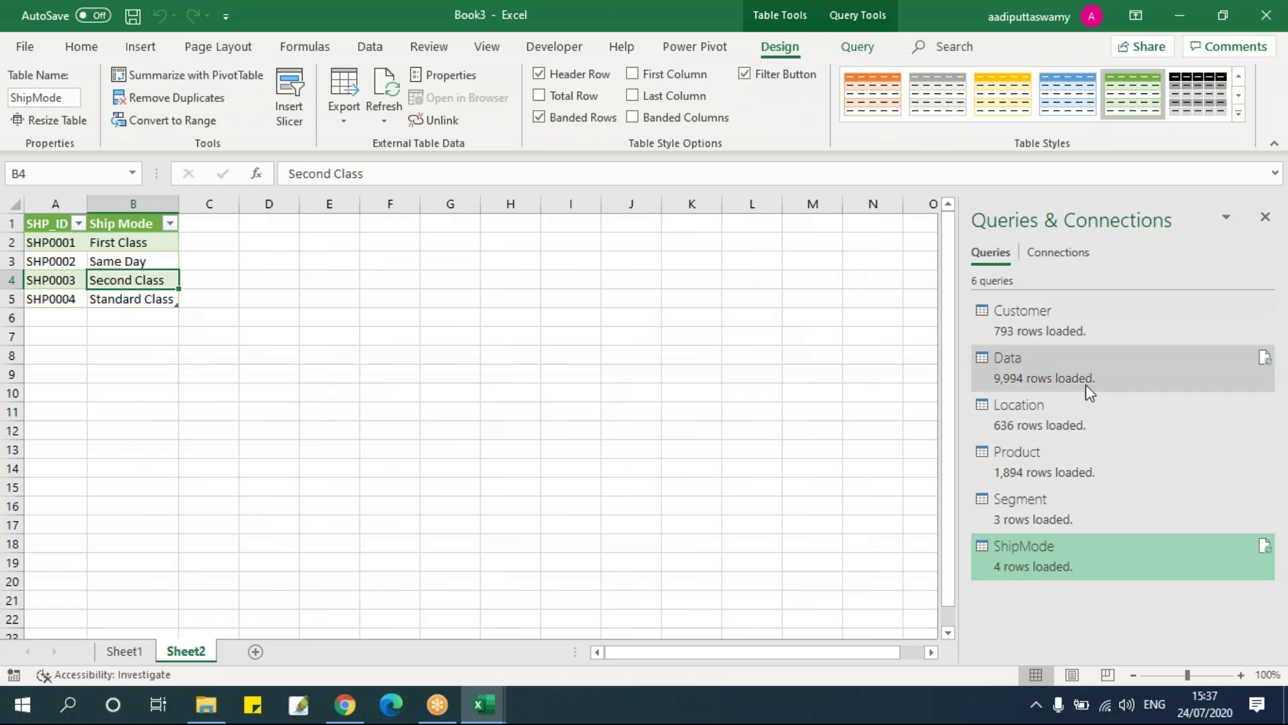
click(716, 413)
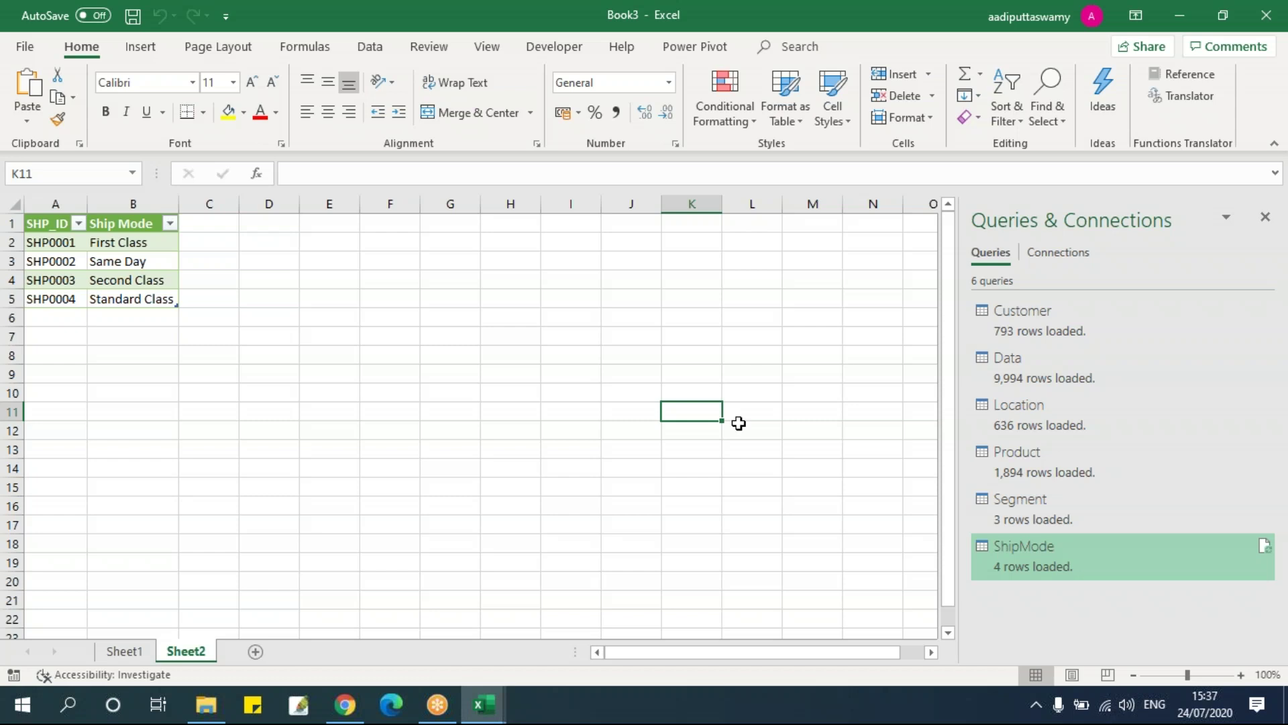
click(604, 338)
key(alt+f)
key(c)
click(694, 373)
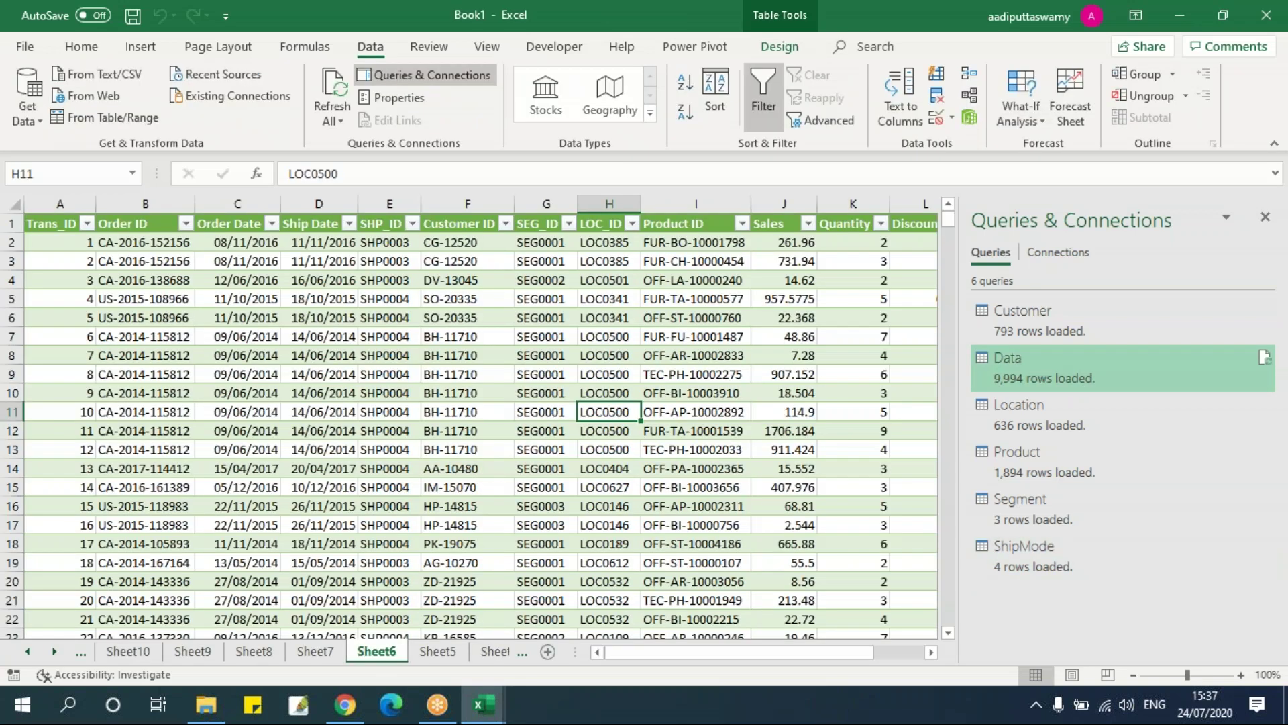
Close the Book1 workbook without saving its changes.
click(696, 374)
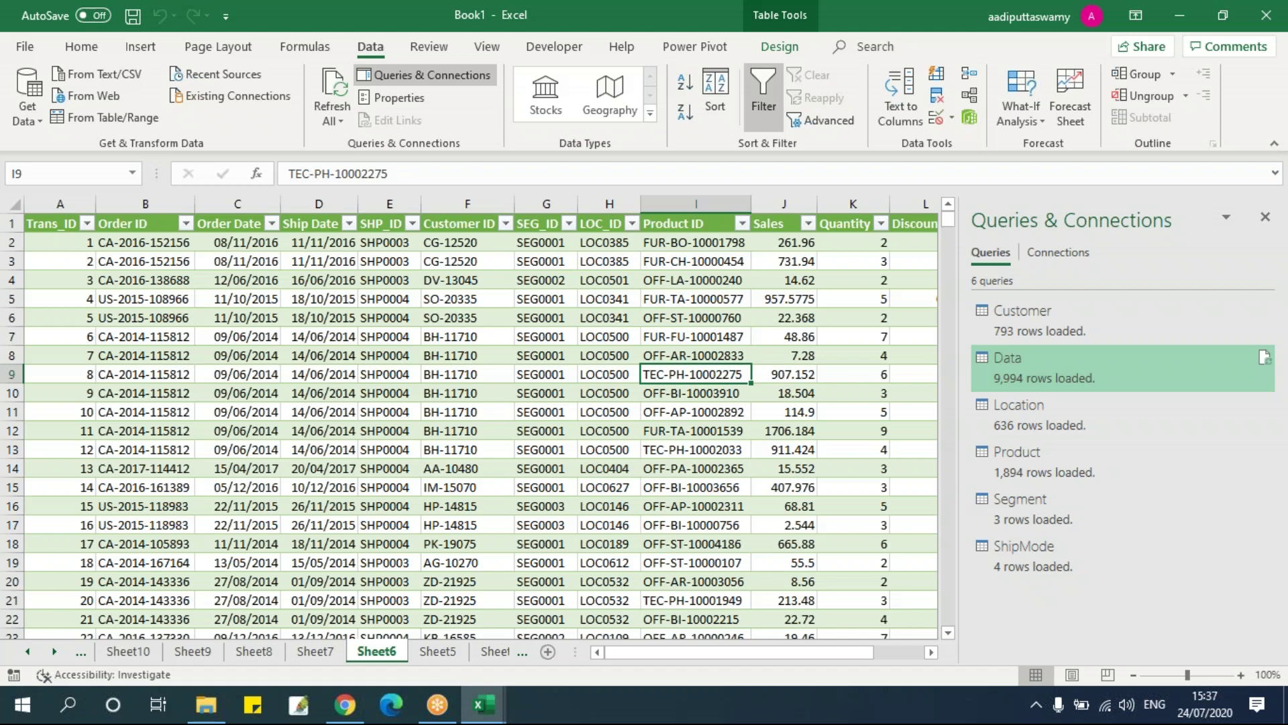
key(alt+f)
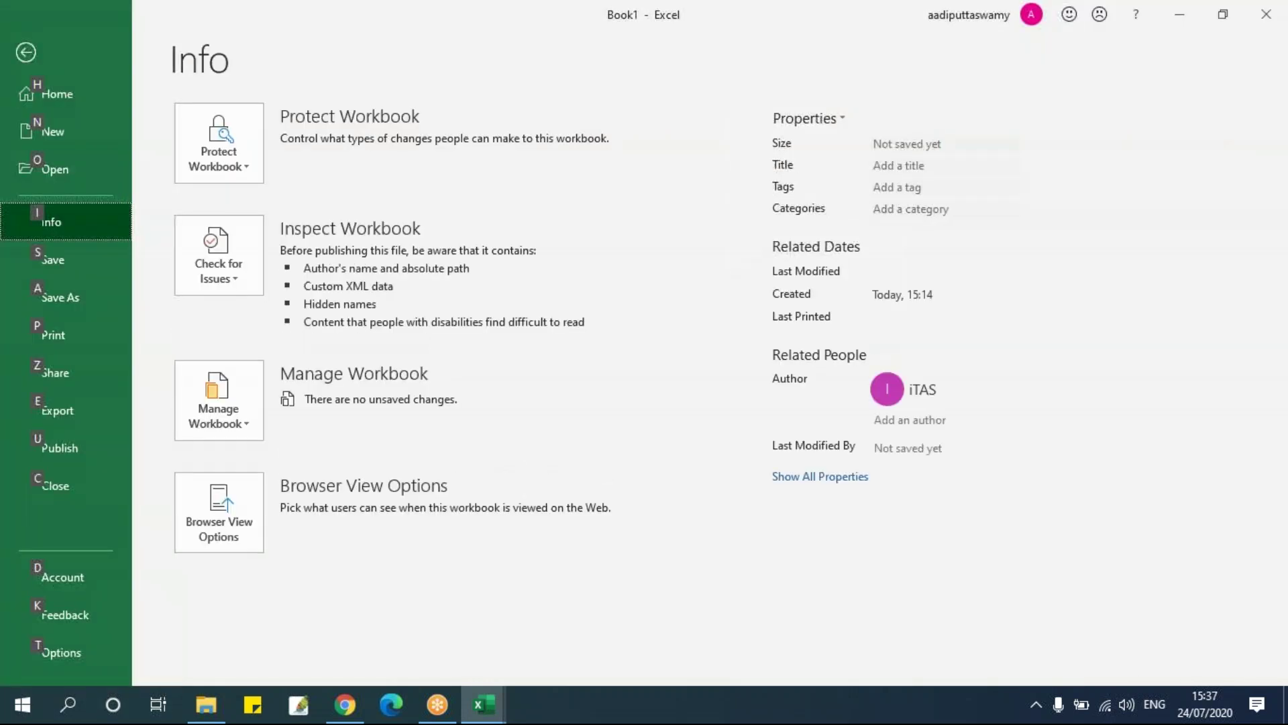
key(Escape)
key(alt+f)
key(c)
key(Tab)
key(Return)
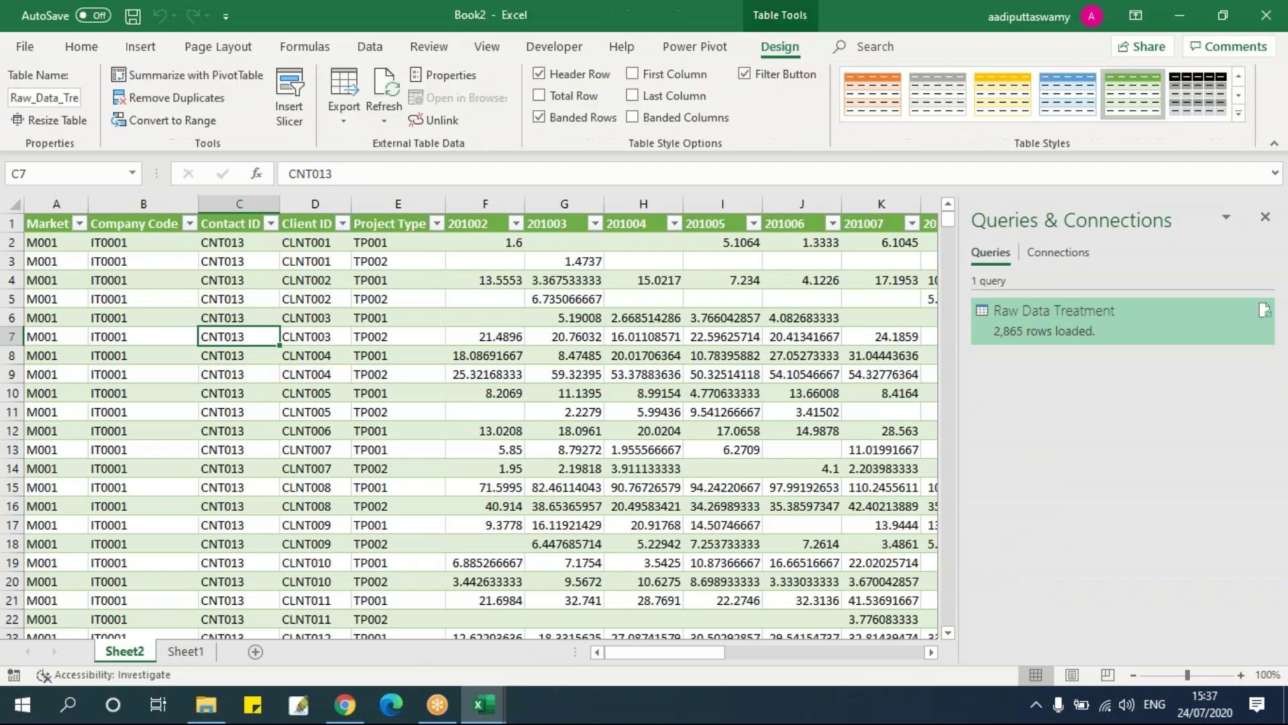
Close the Book2 workbook without saving, and close the RawData workbook as well.
click(643, 373)
key(alt+f)
key(c)
click(639, 371)
click(663, 372)
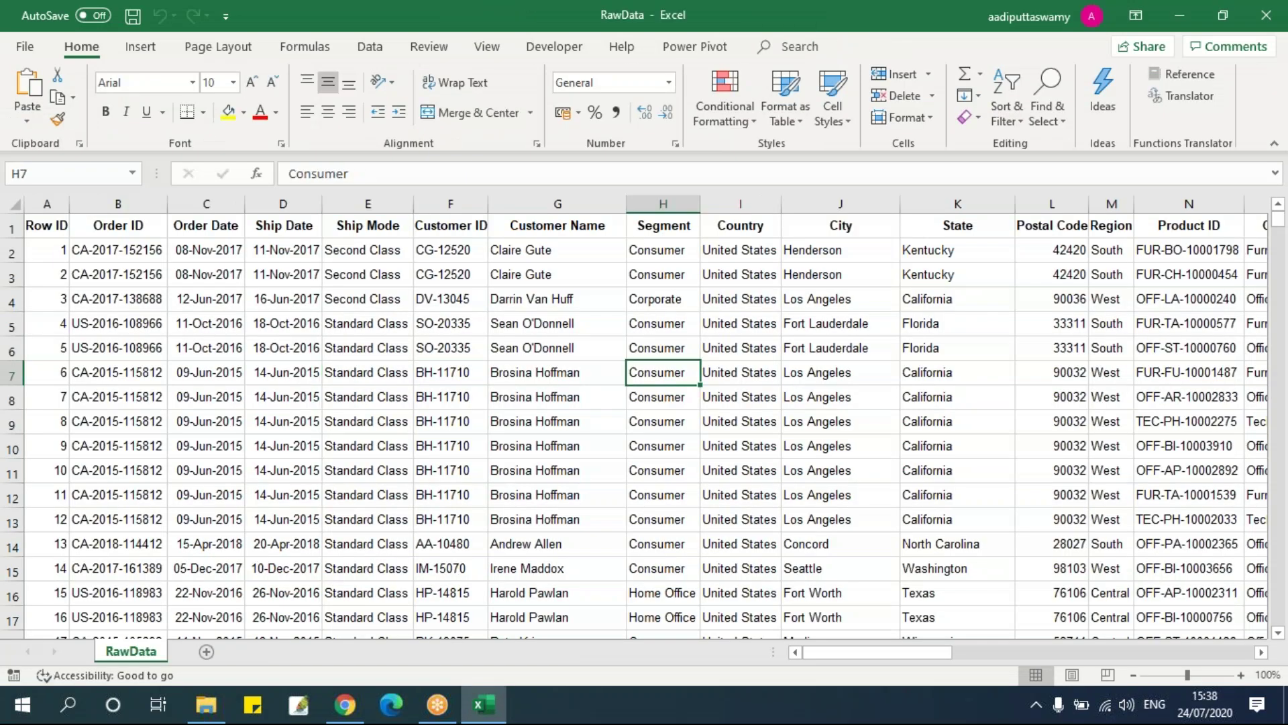
key(alt+f)
key(c)
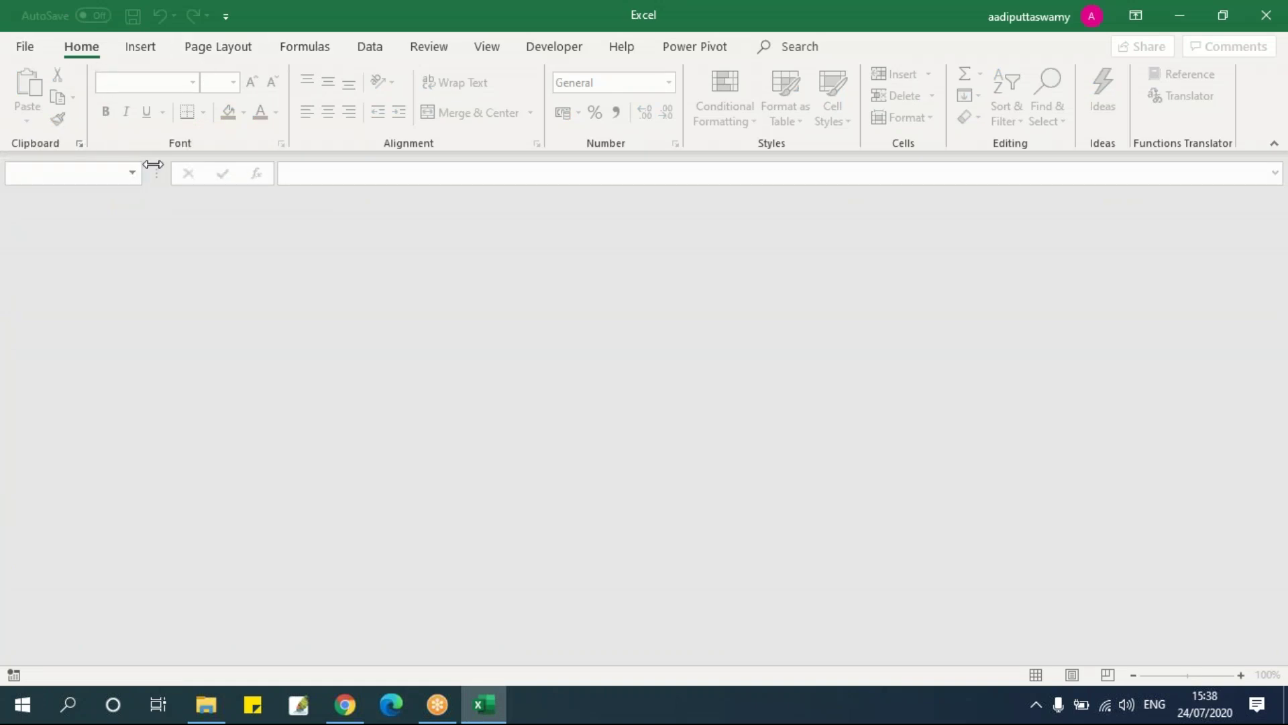
Create a new blank workbook and connect it to the Excel Raw Data workbook as a data source.
key(ctrl+n)
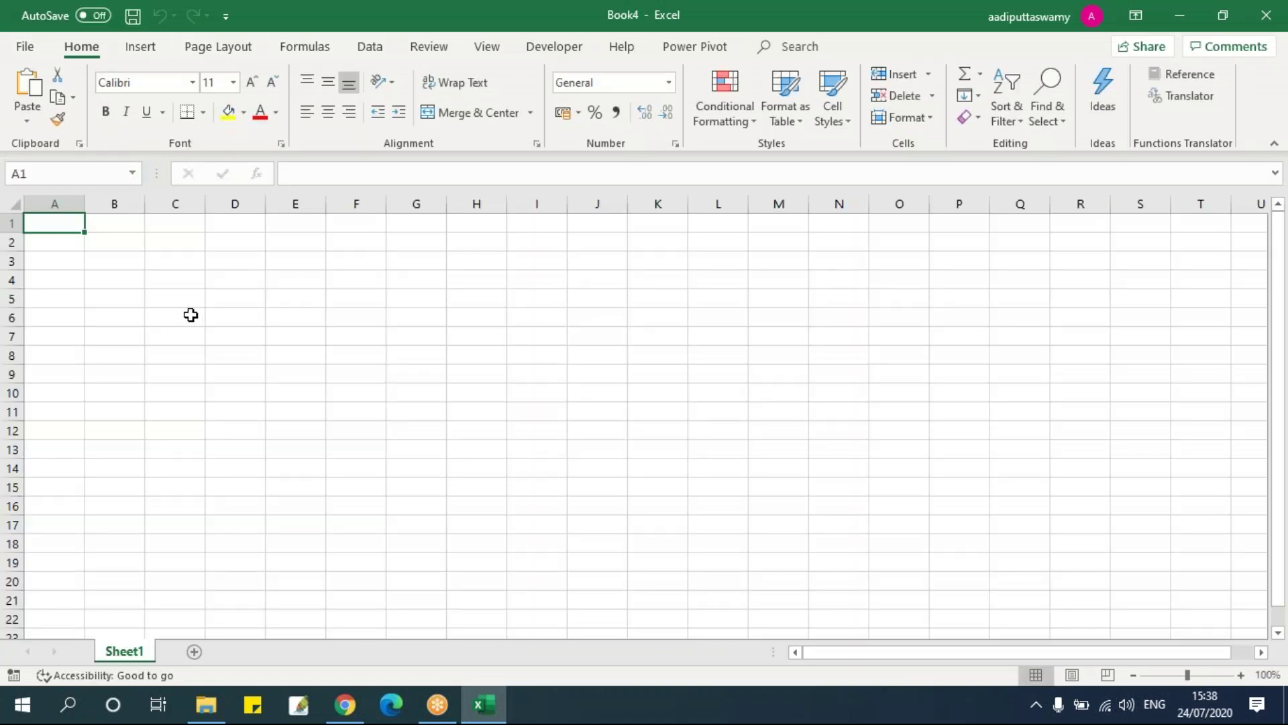
click(369, 48)
click(27, 121)
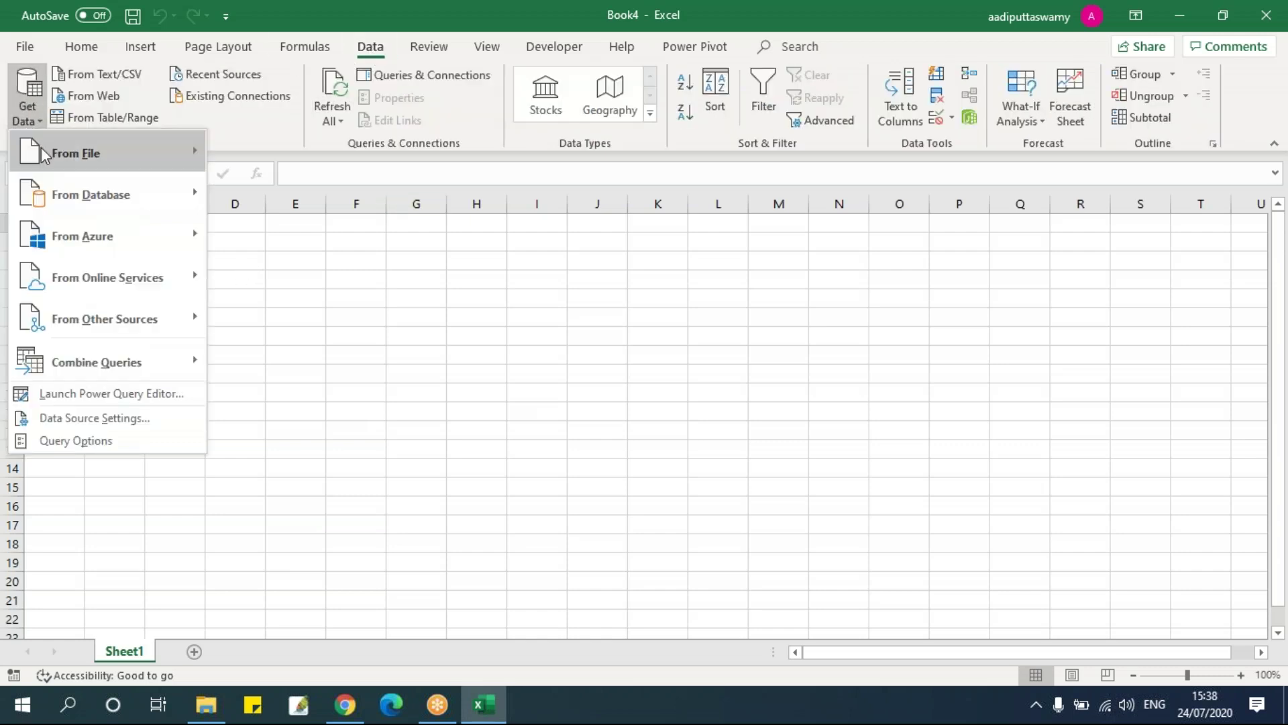
click(432, 302)
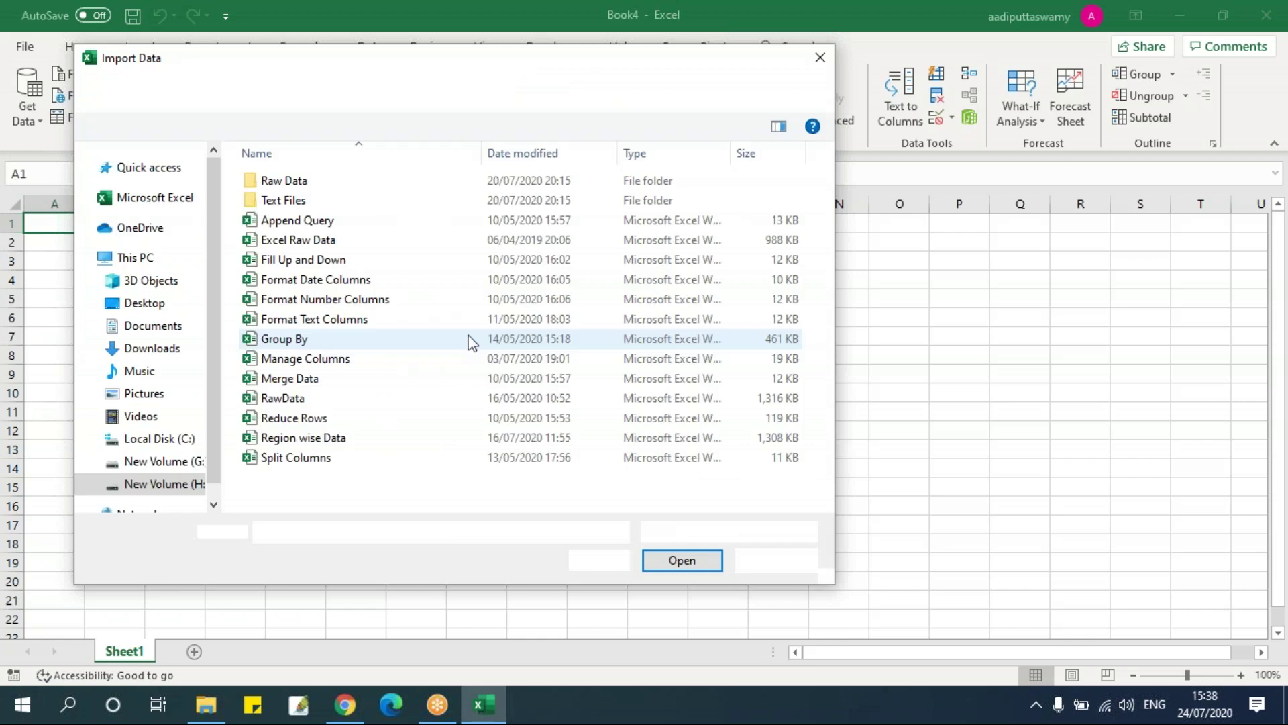
click(299, 240)
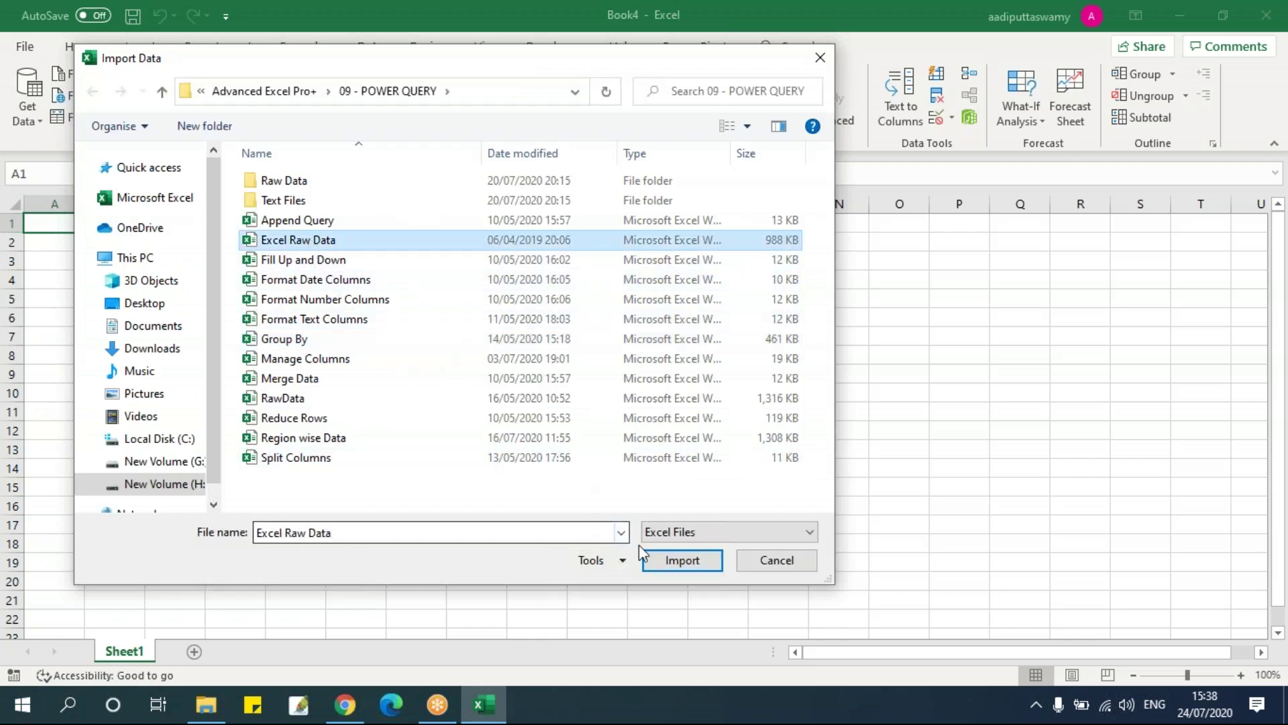
click(664, 562)
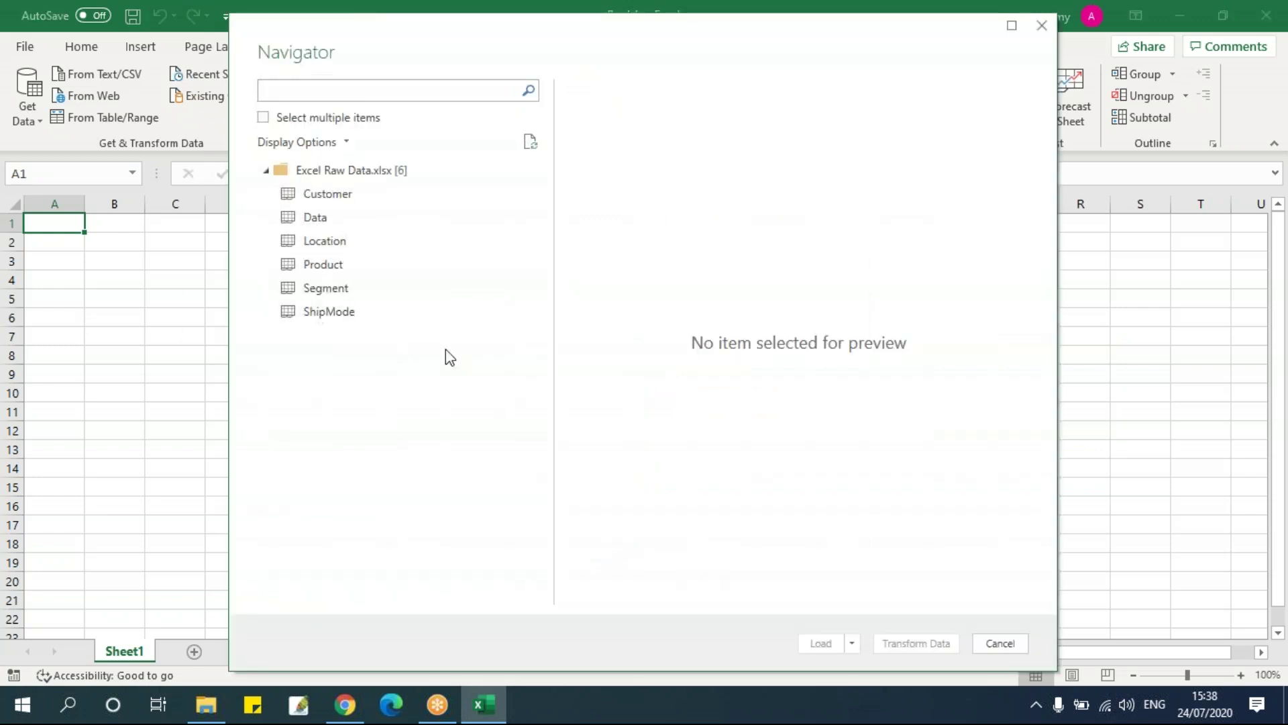
Select the Customer, Data and Location sheets together and open them for transformation in the Power Query Editor.
click(263, 118)
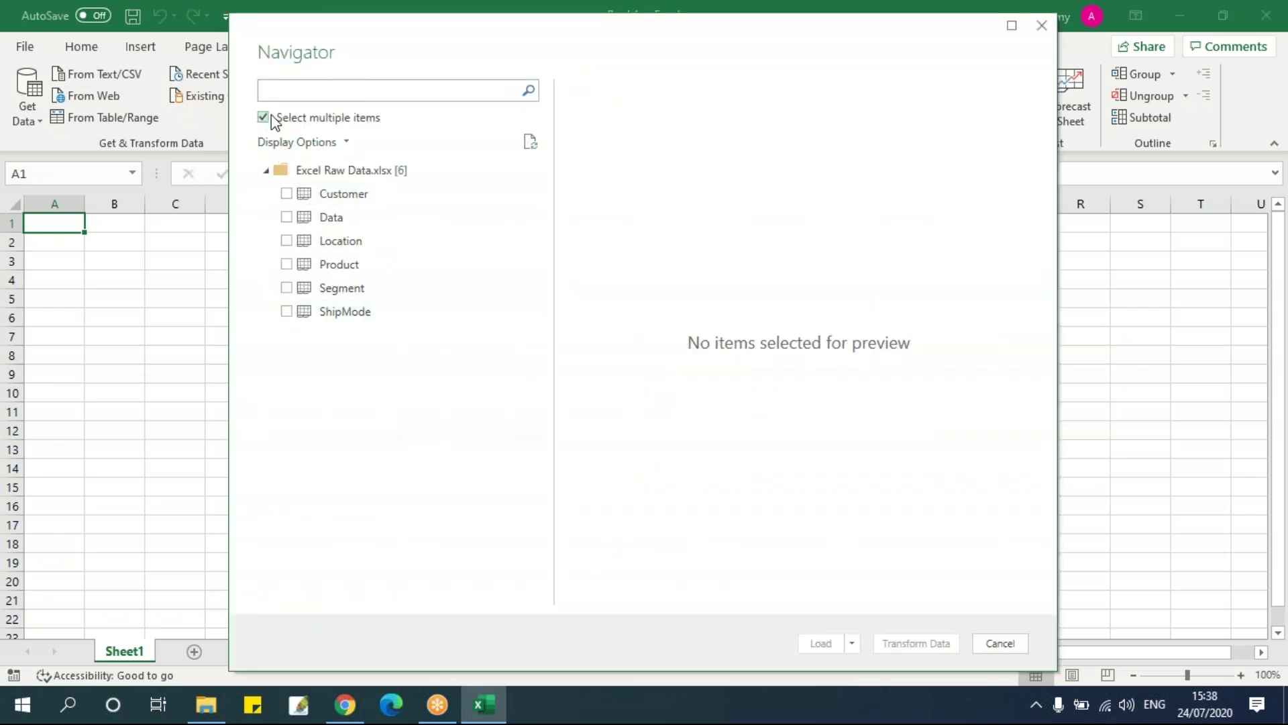
click(286, 193)
click(287, 217)
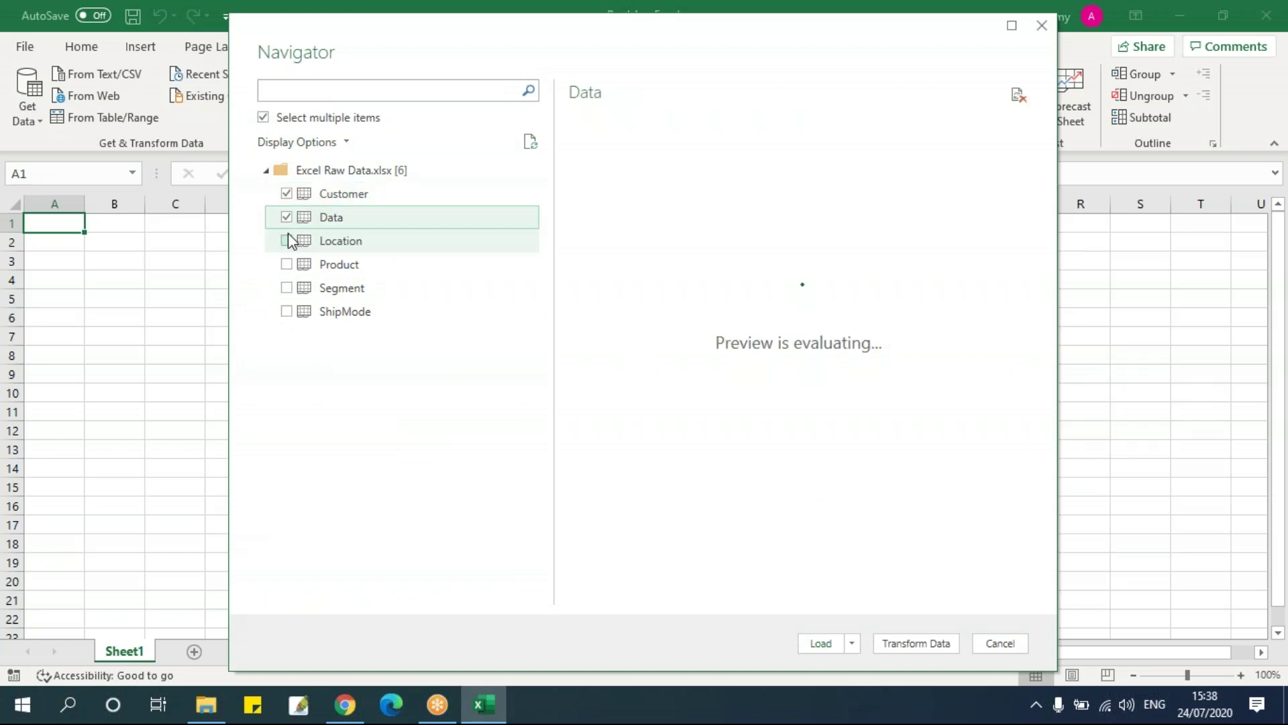
click(287, 240)
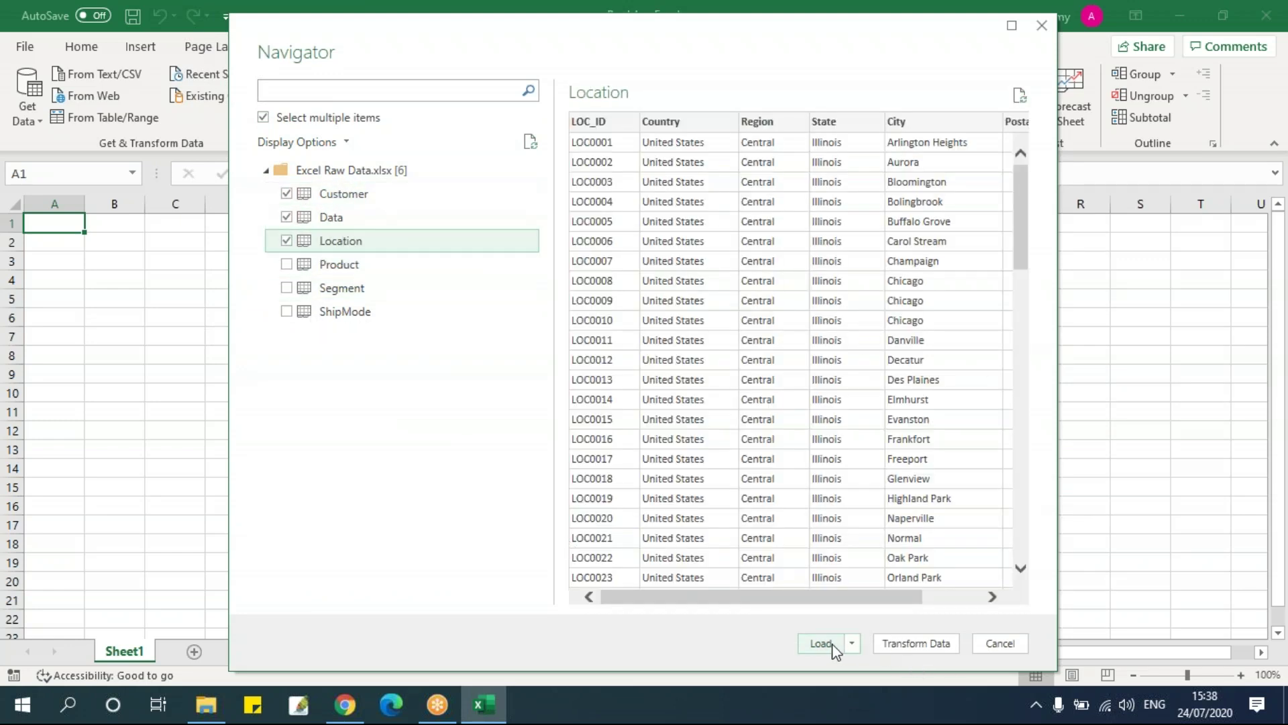
click(892, 644)
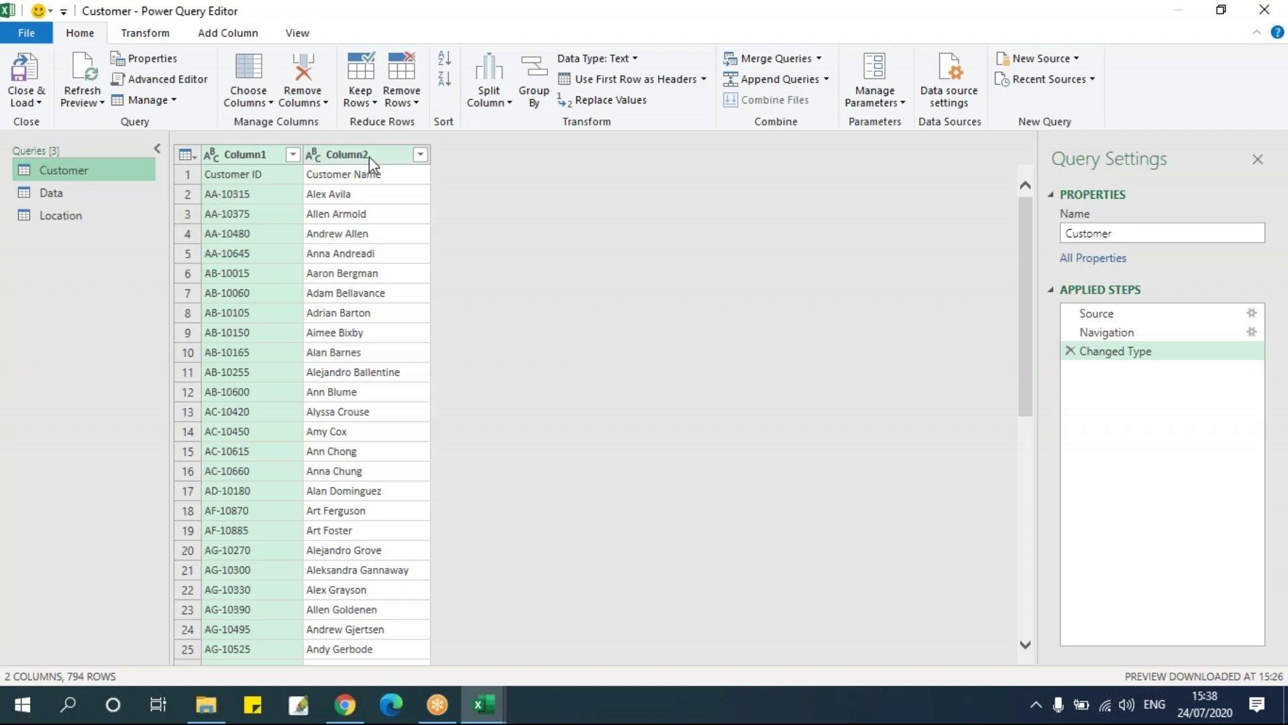
Promote the first row of the Customer query to headers, and check the Data and Location queries.
click(621, 78)
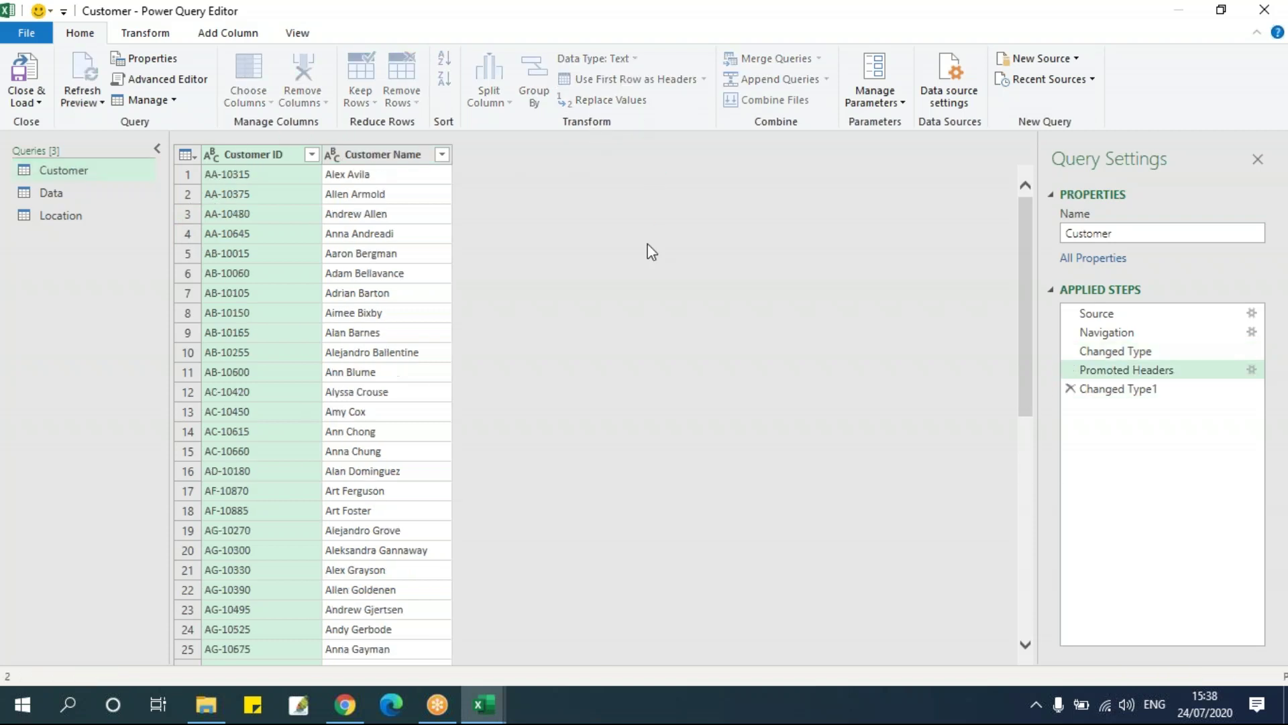
click(43, 192)
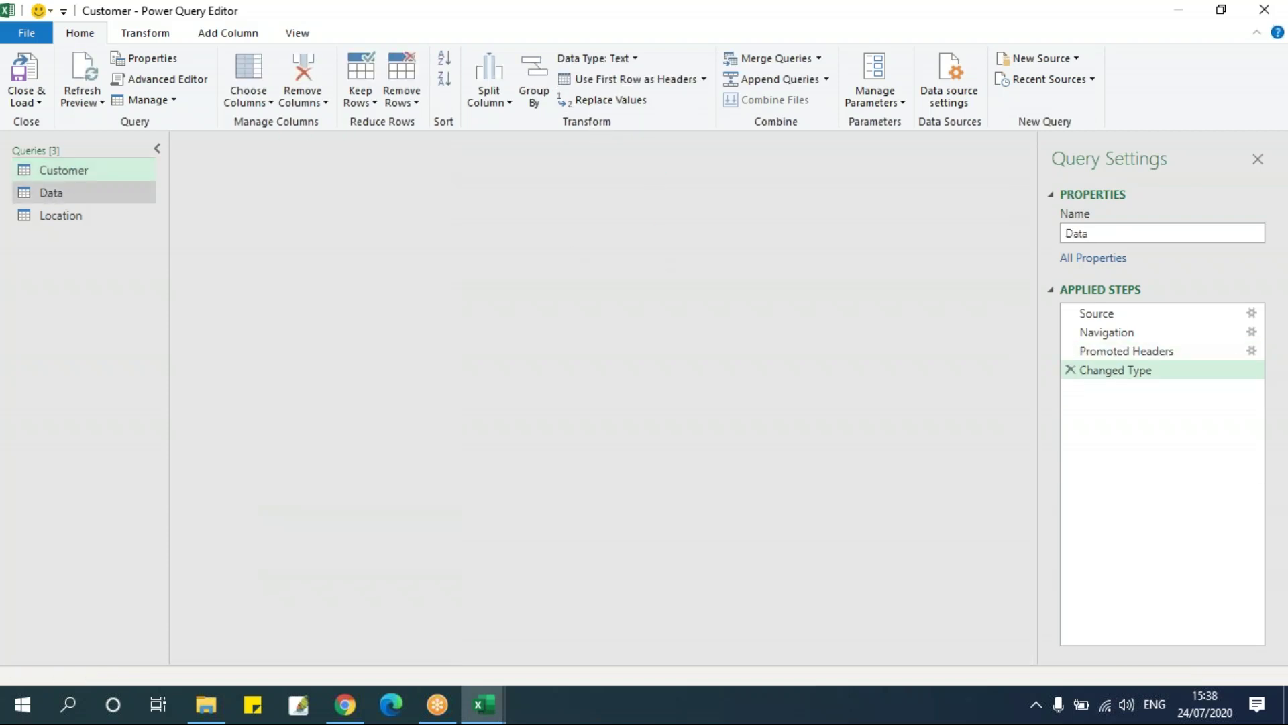
click(64, 216)
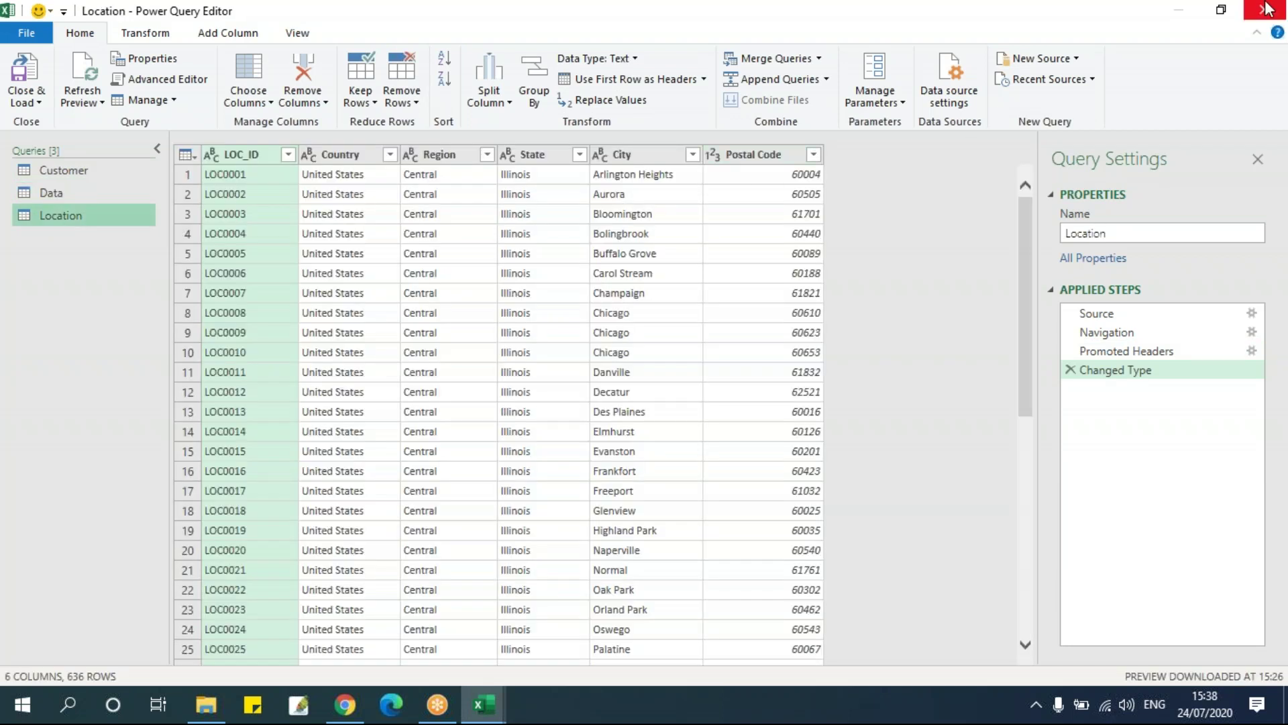
Close the query editor and load the Customer, Data and Location queries as connections only.
click(22, 104)
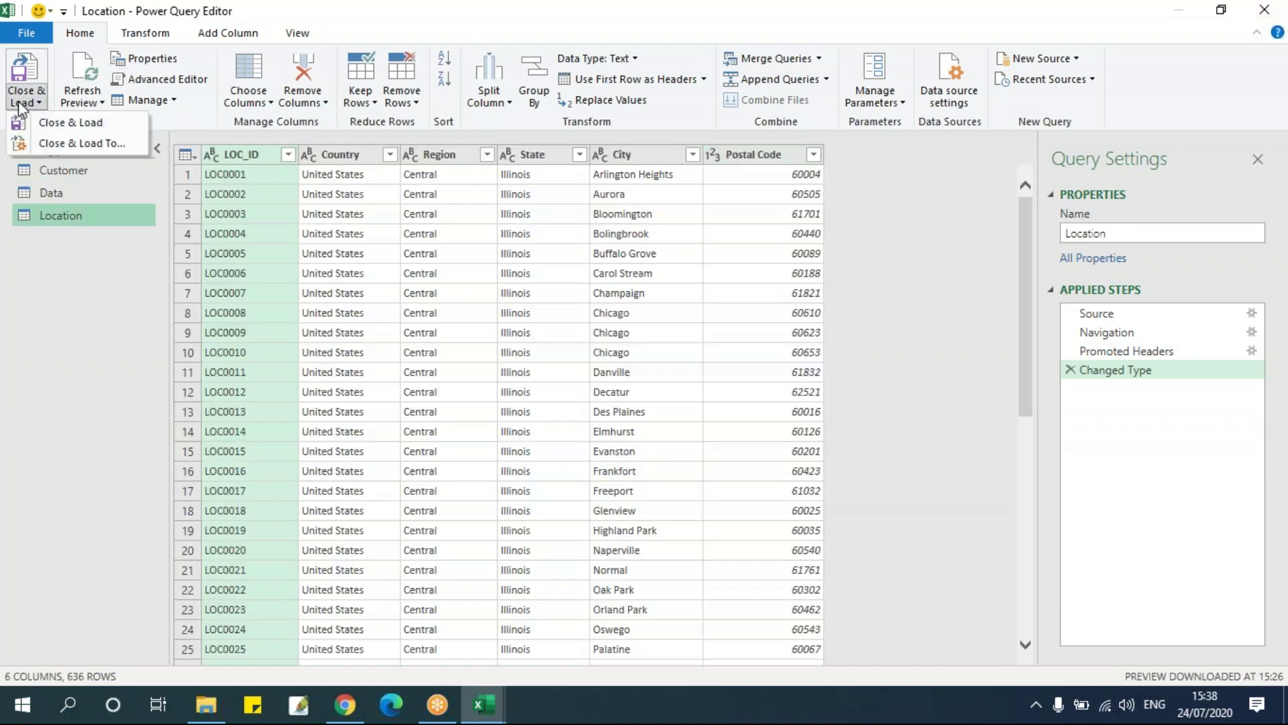
click(55, 138)
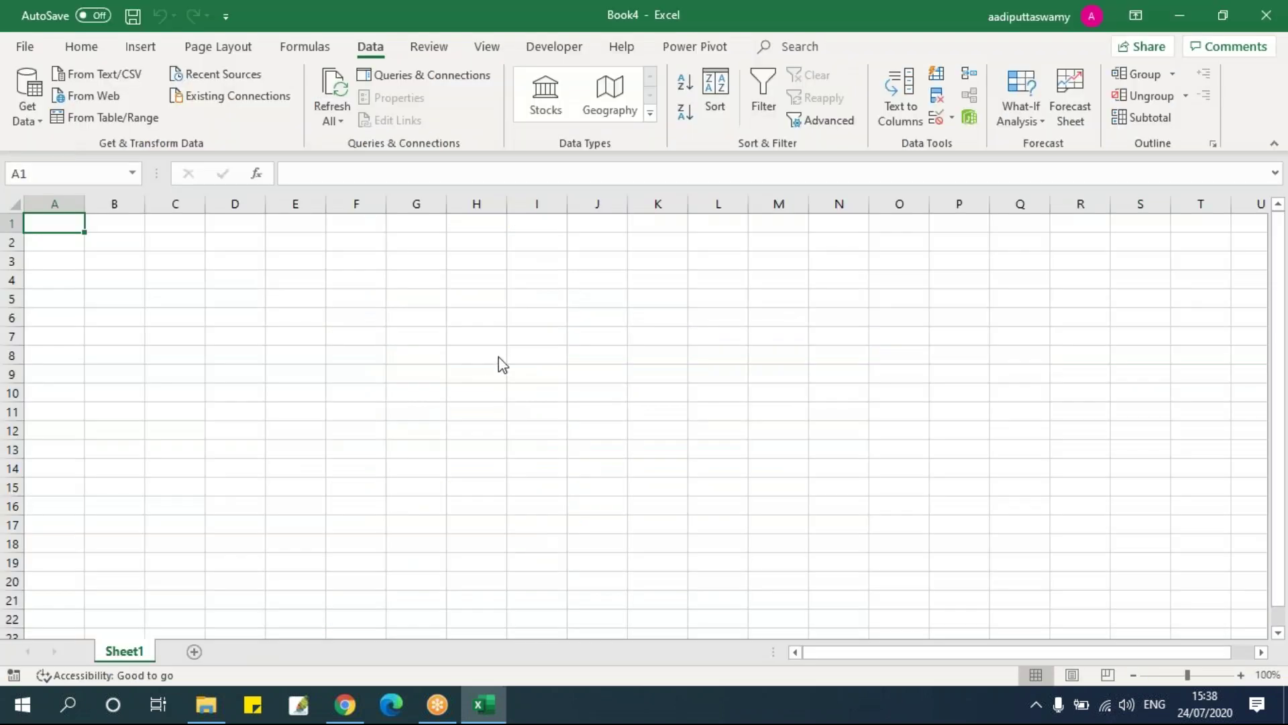
click(698, 262)
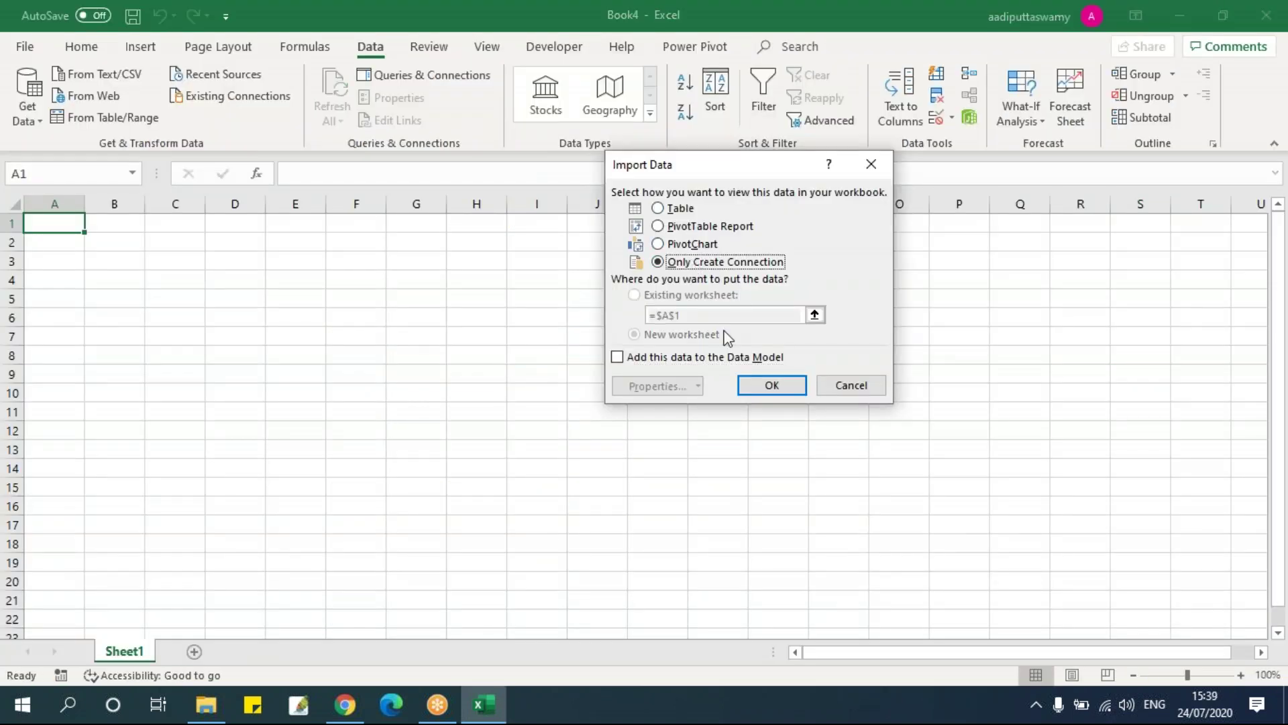
click(770, 380)
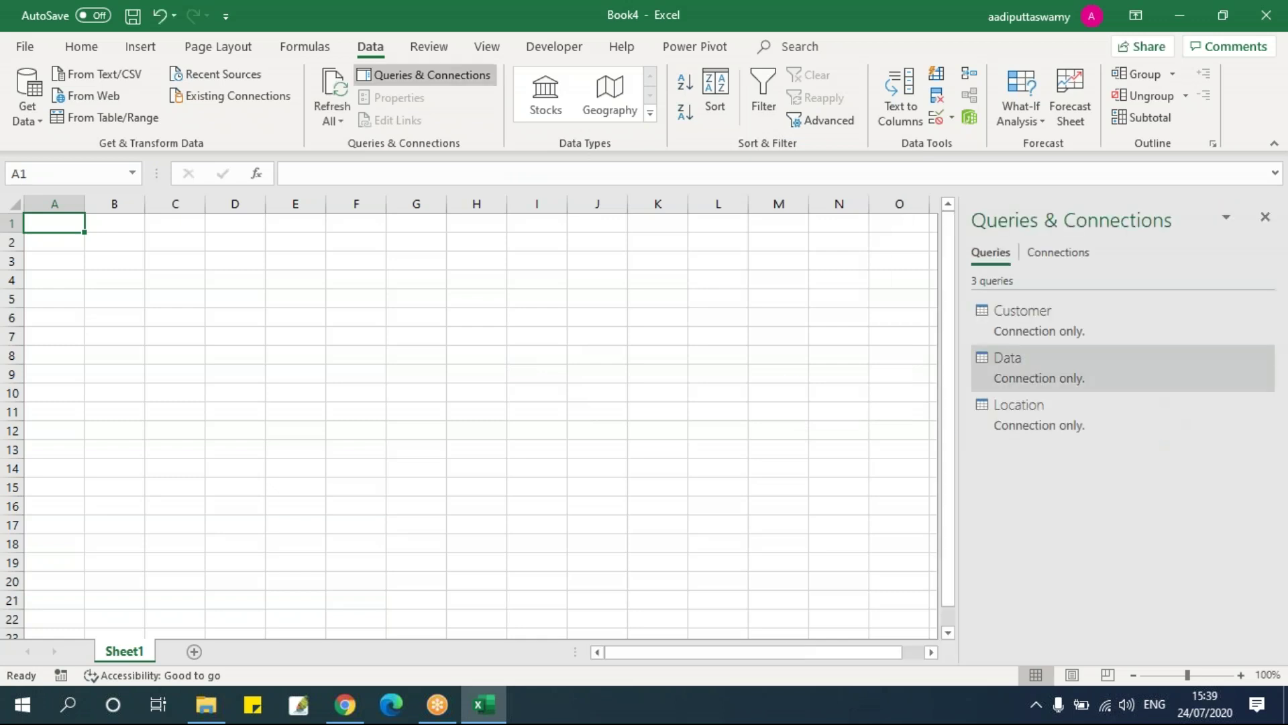
mouse_move(1073, 365)
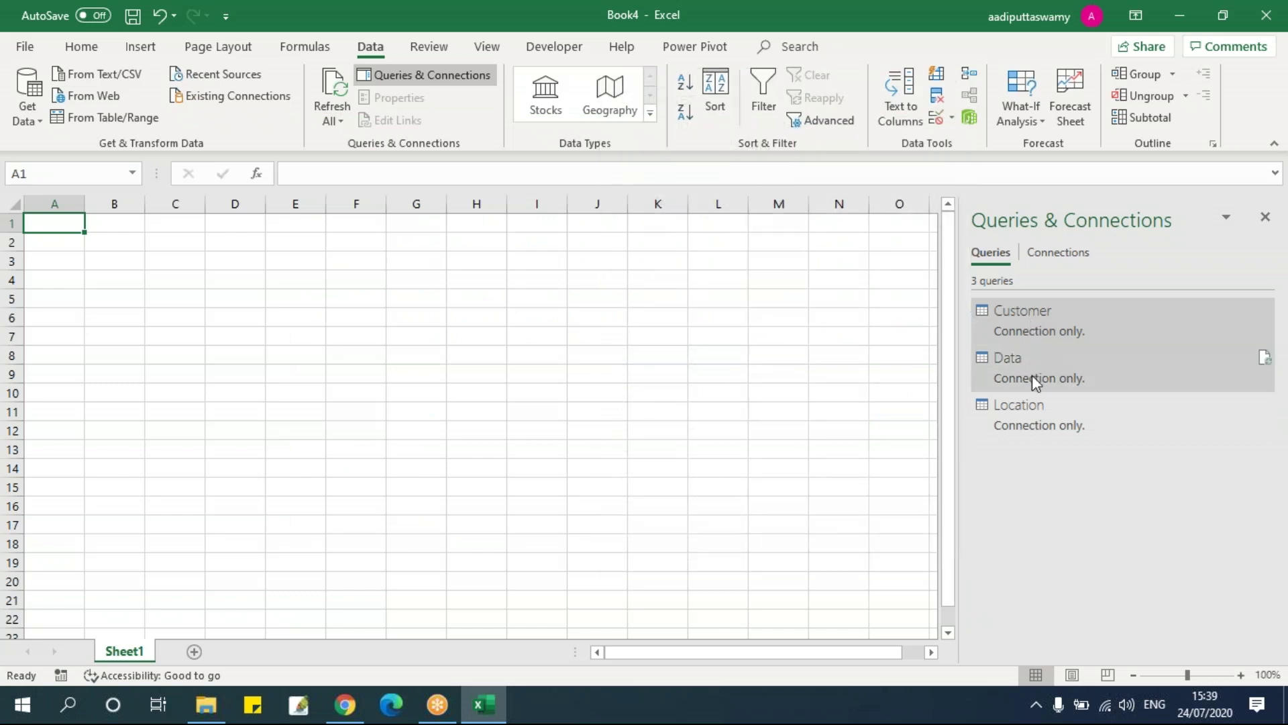
mouse_move(1041, 438)
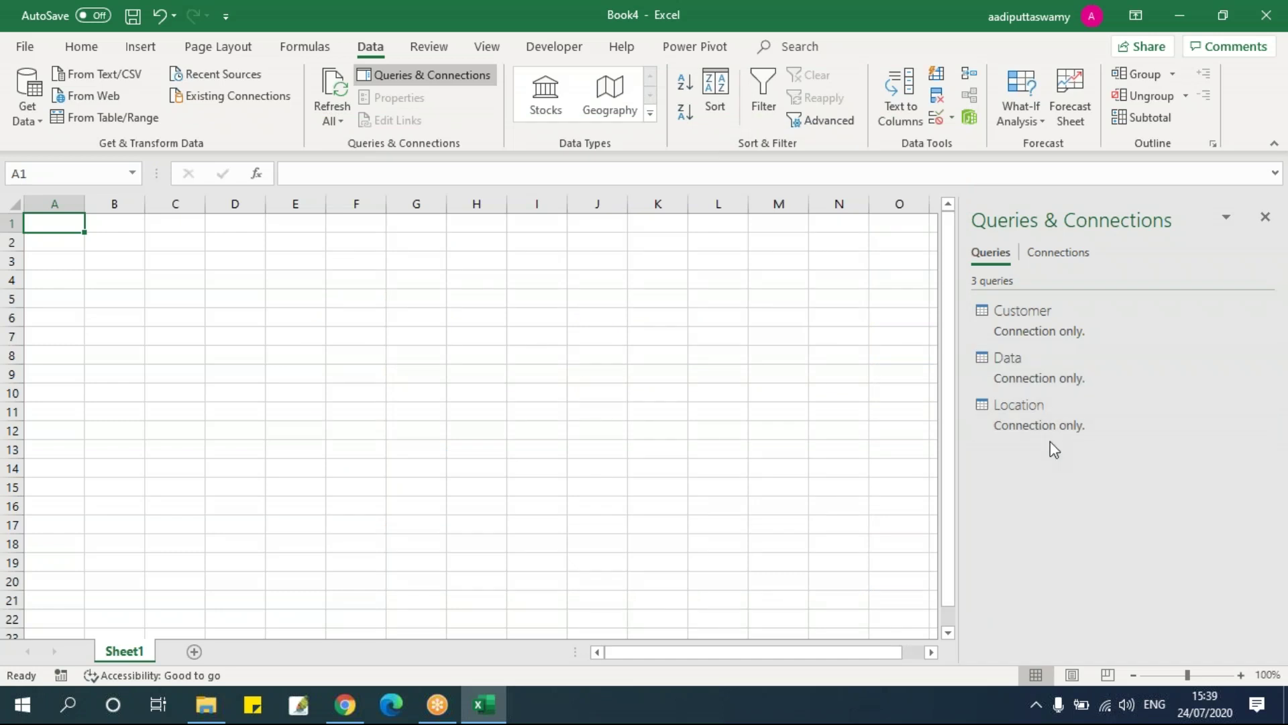
Connect the workbook to the Access Raw Data database as a second data source.
click(26, 114)
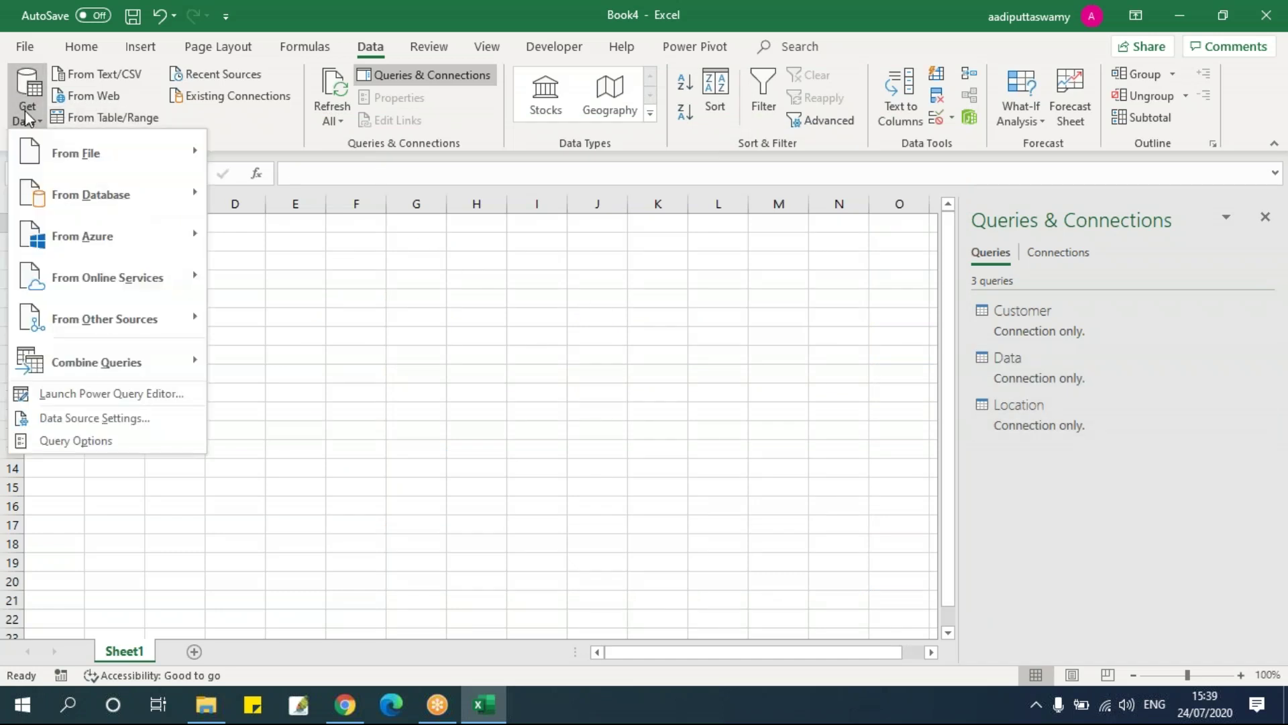
mouse_move(53, 198)
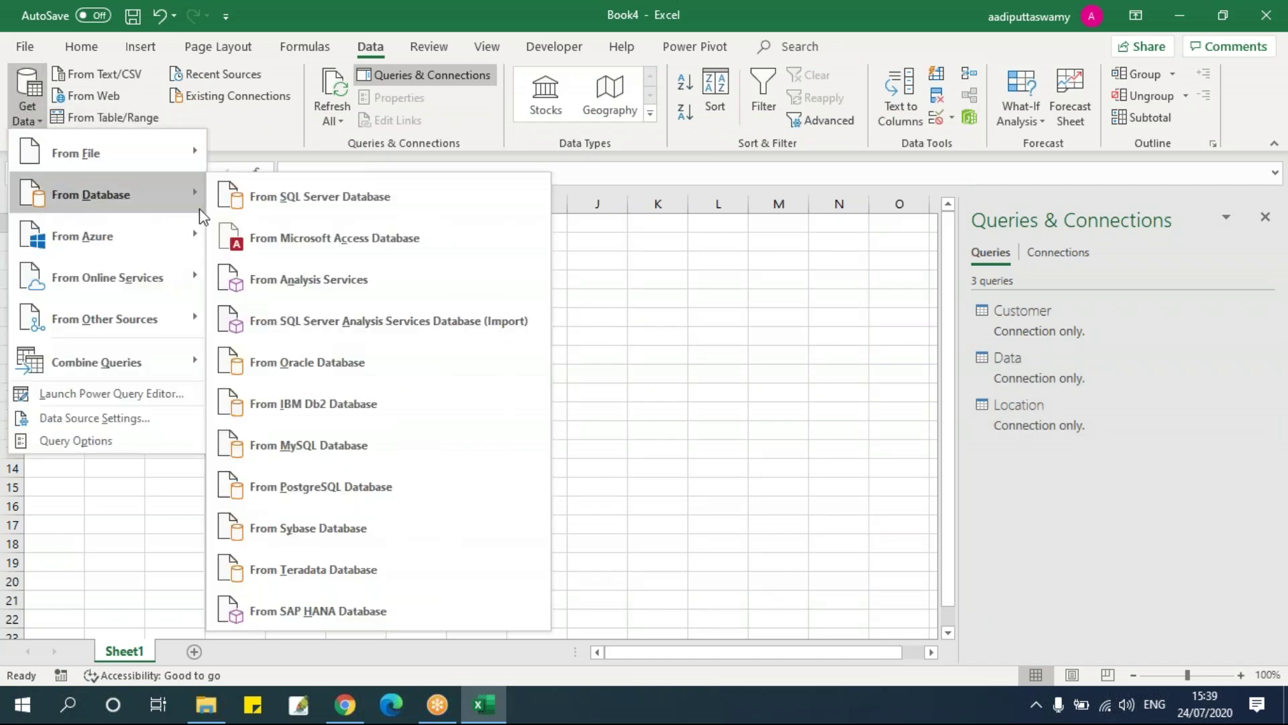
click(242, 248)
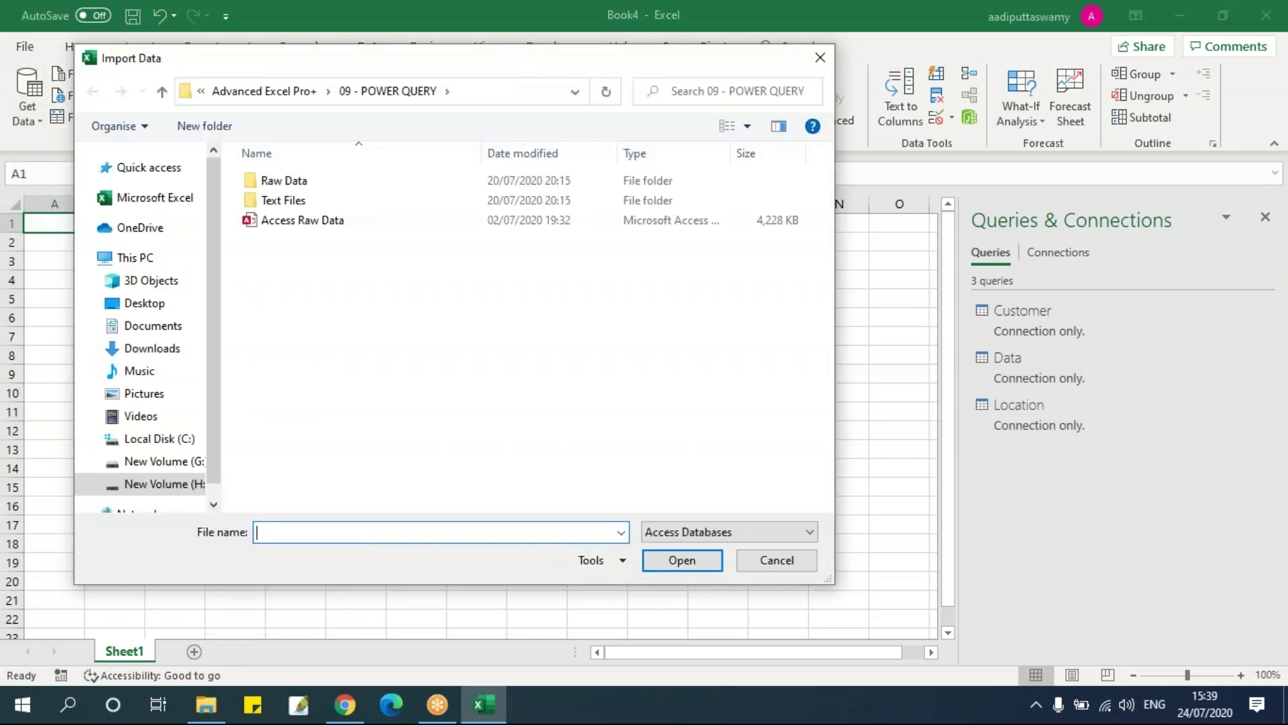
click(298, 219)
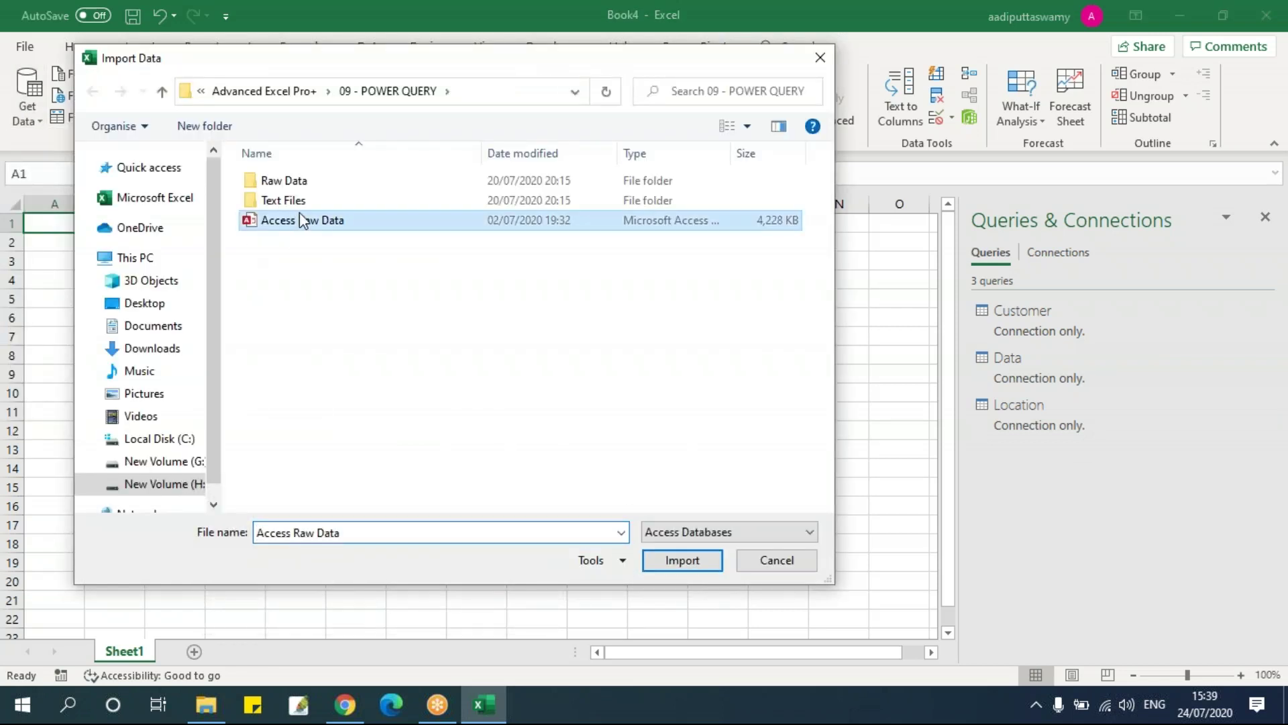
click(682, 560)
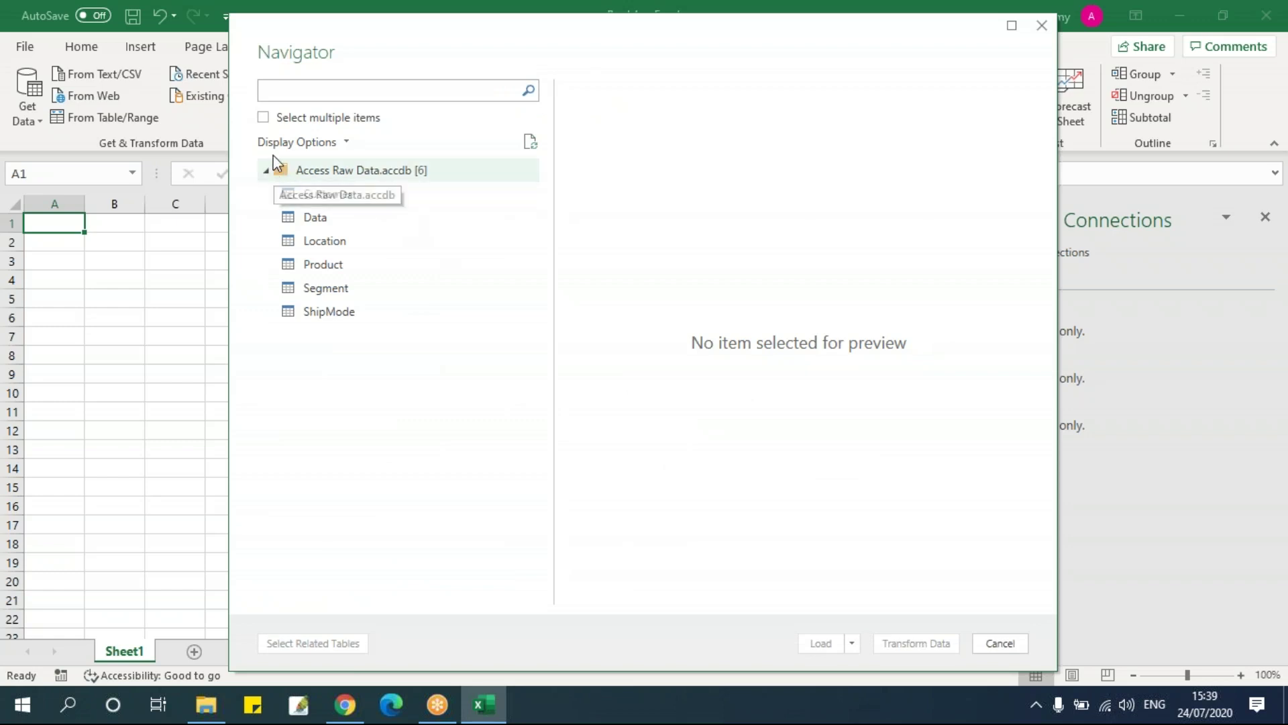
Enable selection of multiple items and select the Product, Segment and ShipMode tables of the Access database.
click(263, 119)
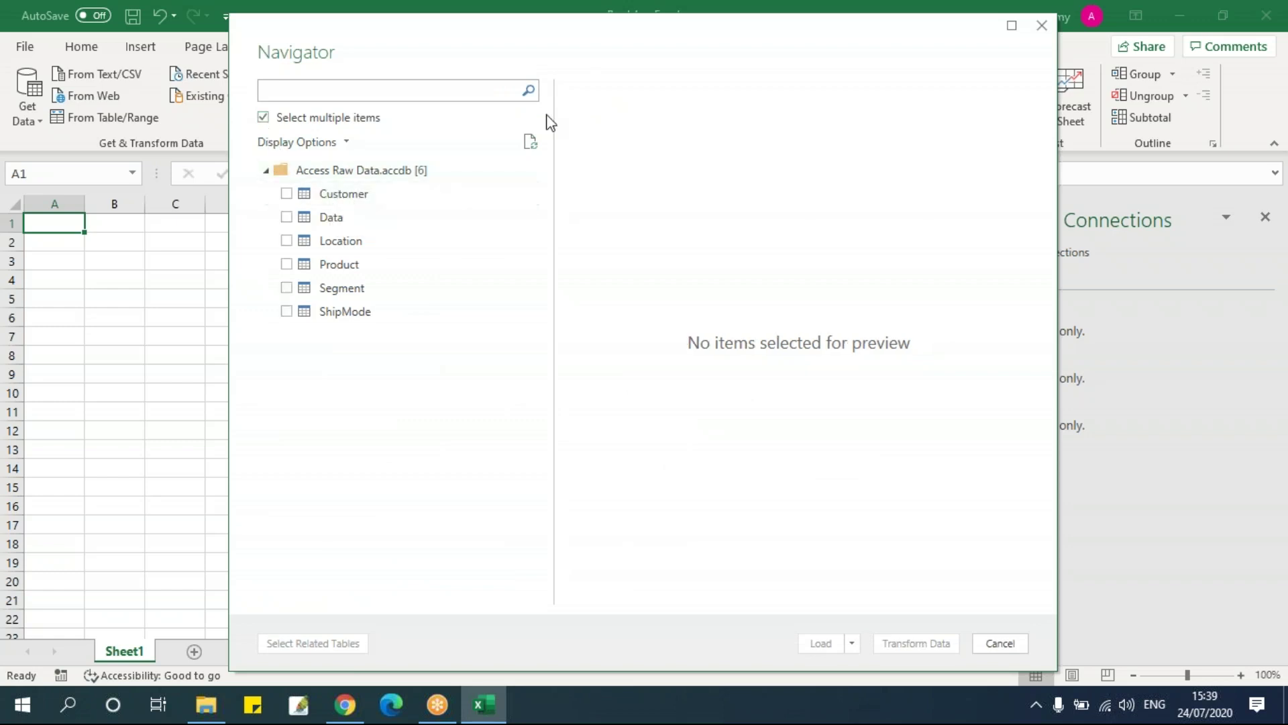
drag(627, 57, 529, 43)
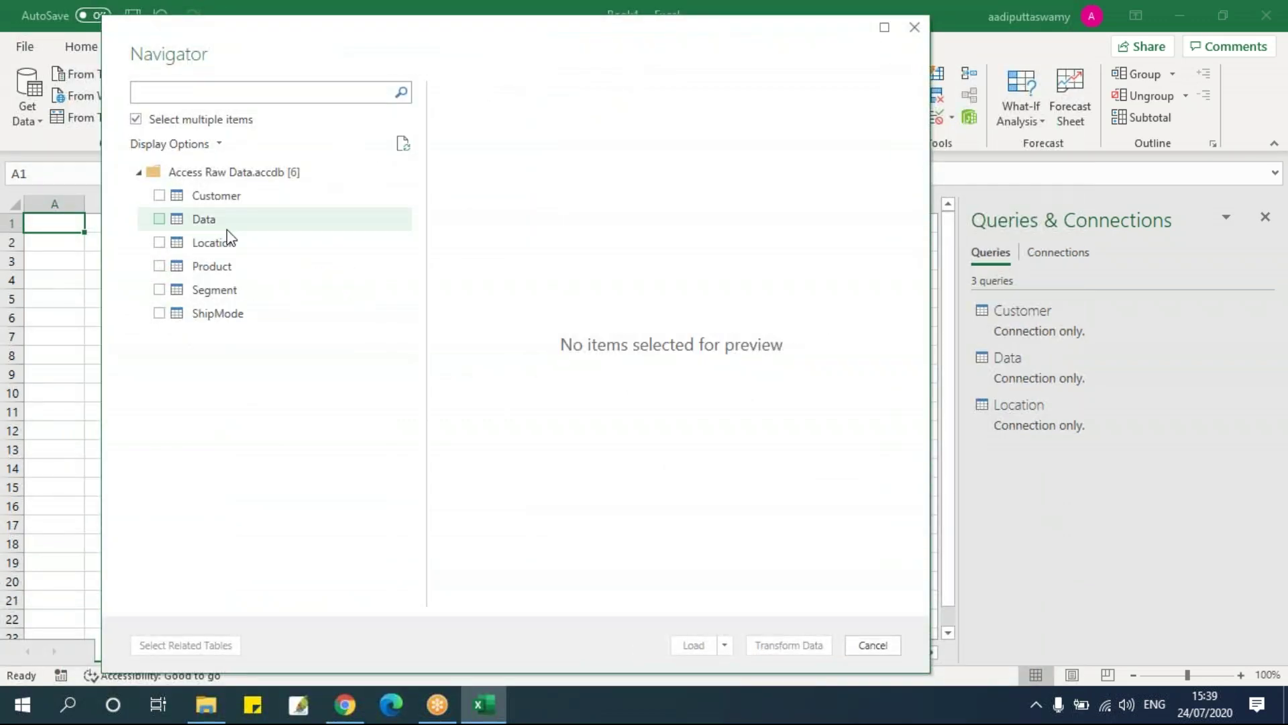
click(160, 267)
click(159, 290)
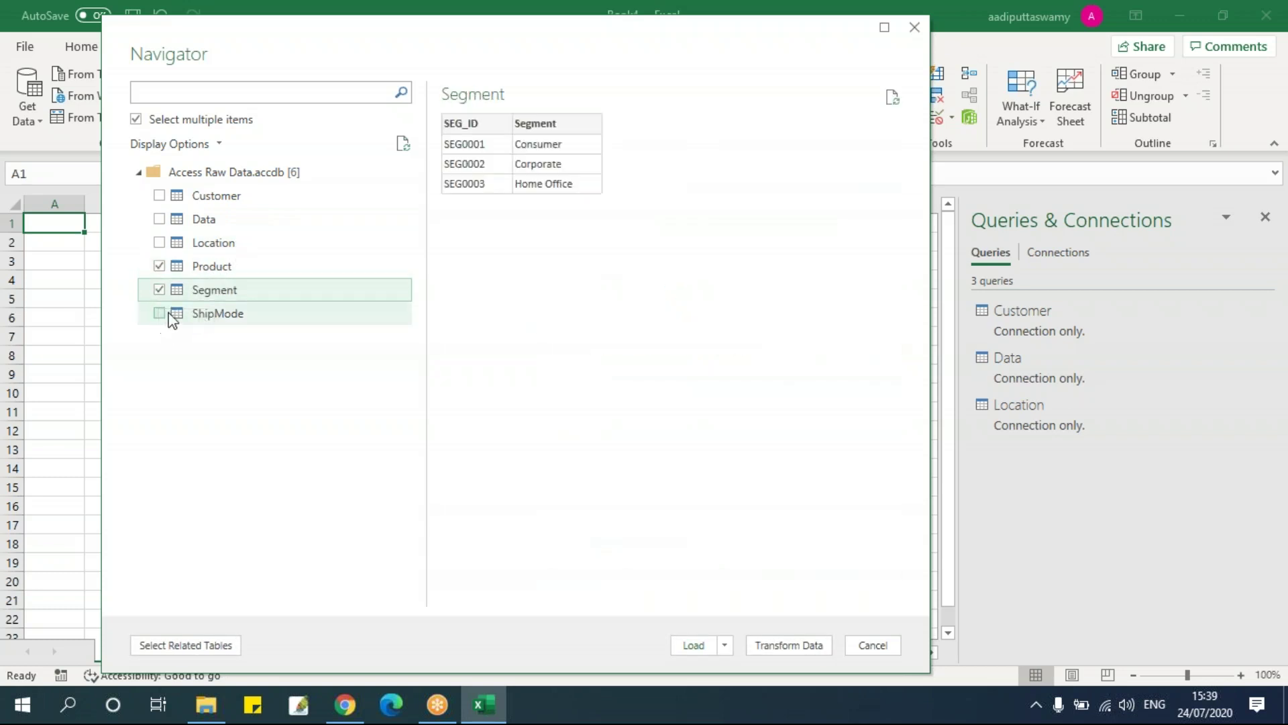
click(208, 313)
click(159, 313)
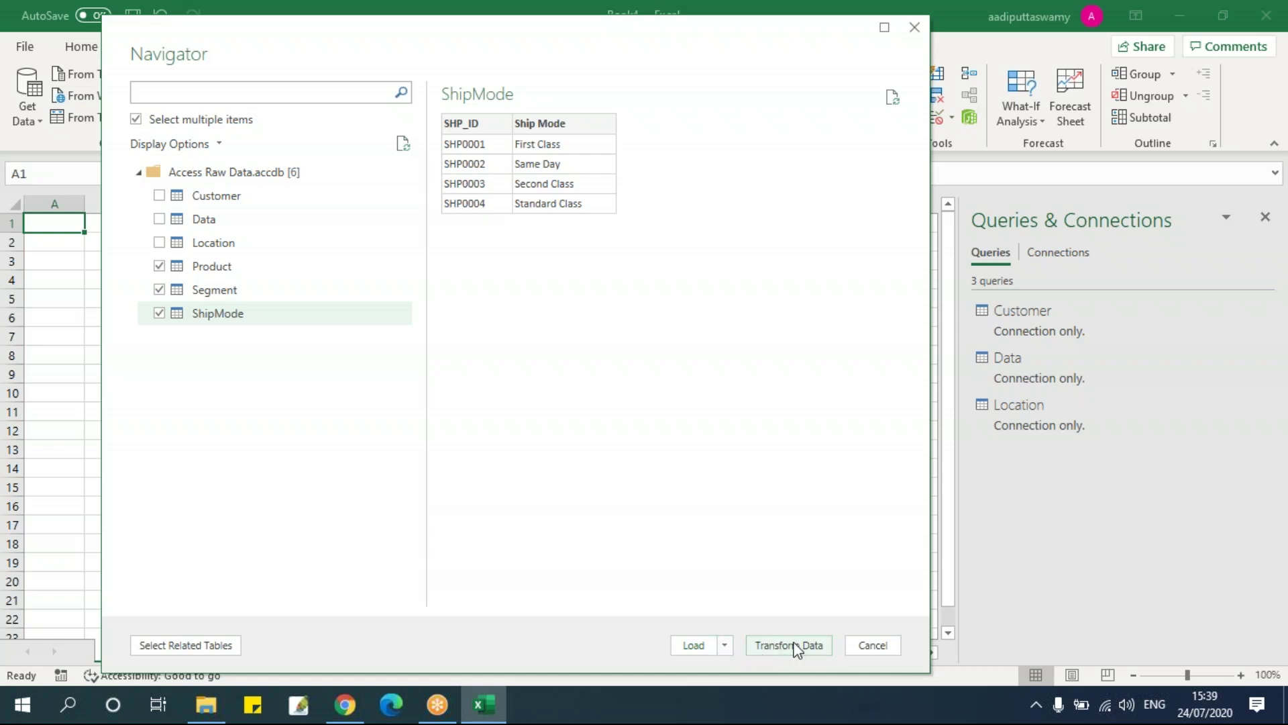
Preview the Product, Segment and ShipMode tables and load them as connections only, added to the Data Model.
click(214, 269)
click(223, 289)
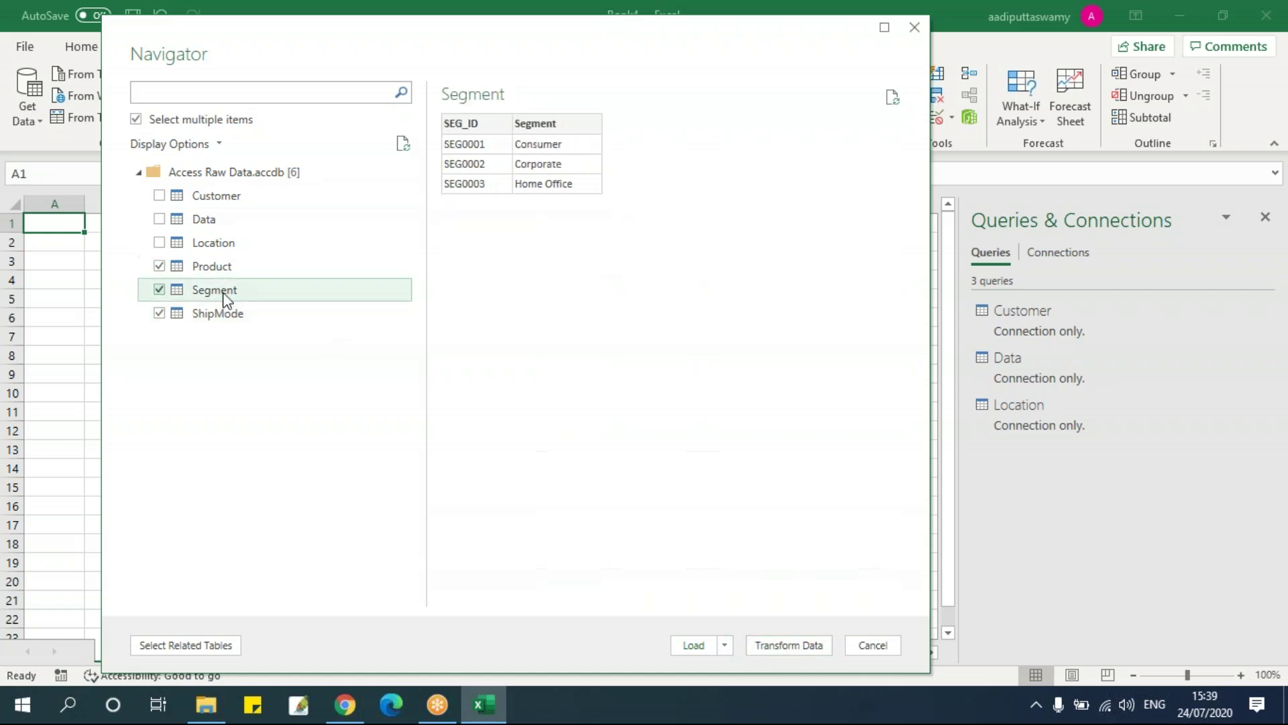
click(223, 313)
click(724, 645)
click(750, 672)
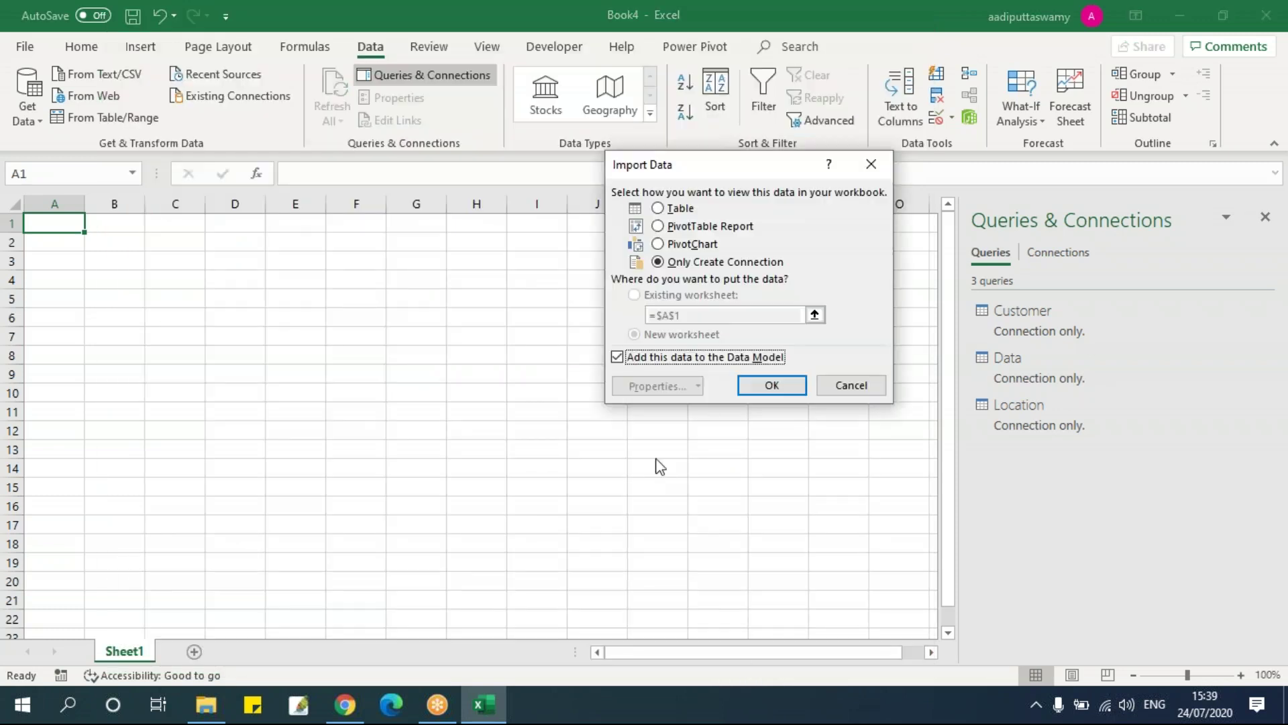
click(779, 381)
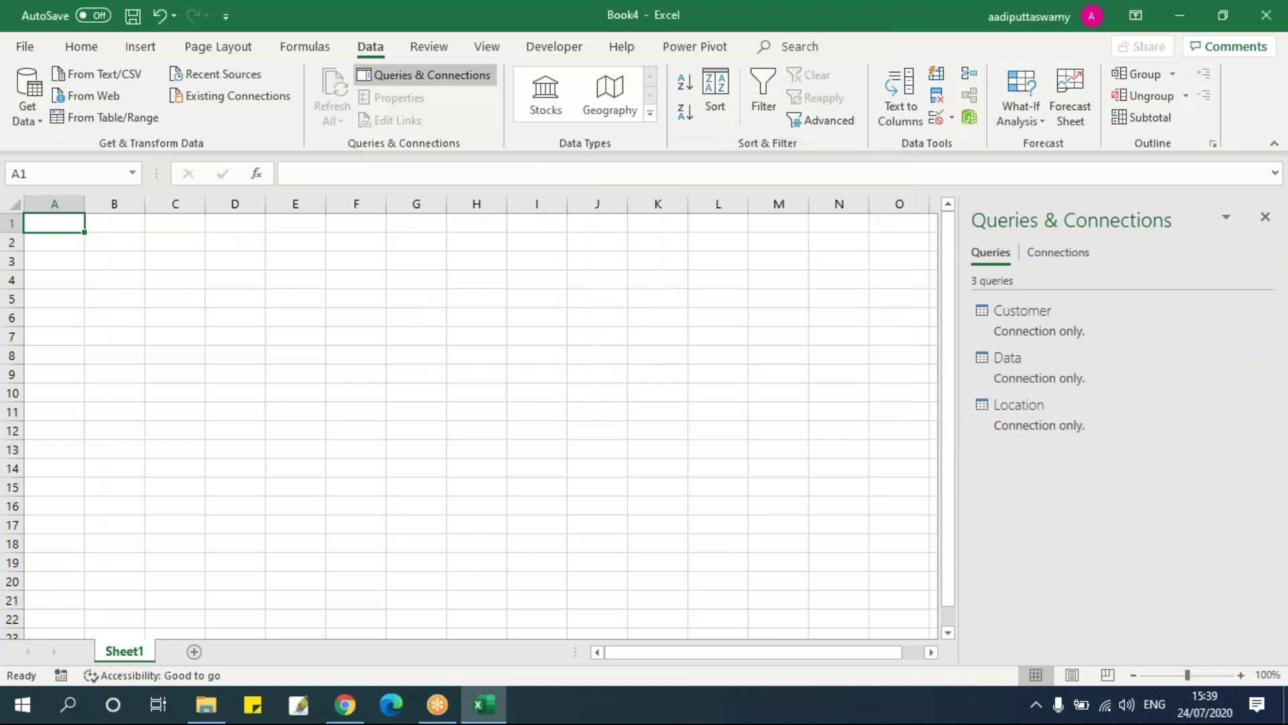
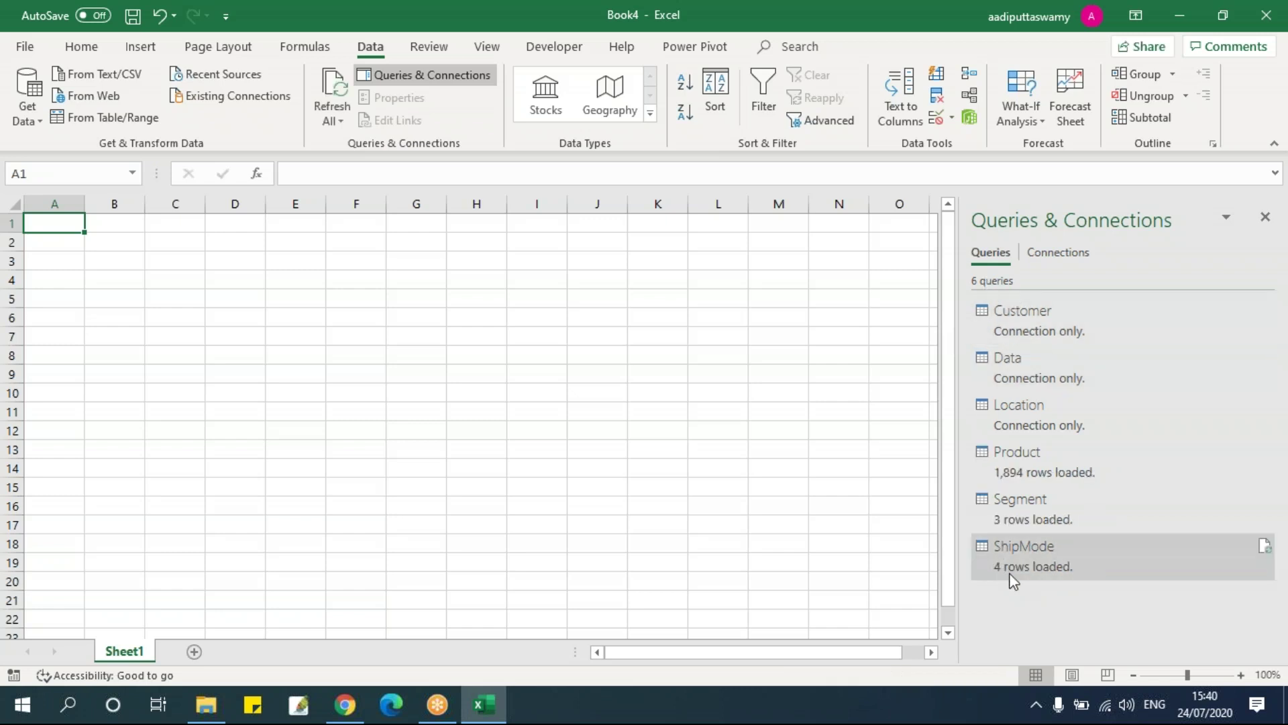
Check the load status of the workbook's queries and preview the Location query's data.
mouse_move(1009, 574)
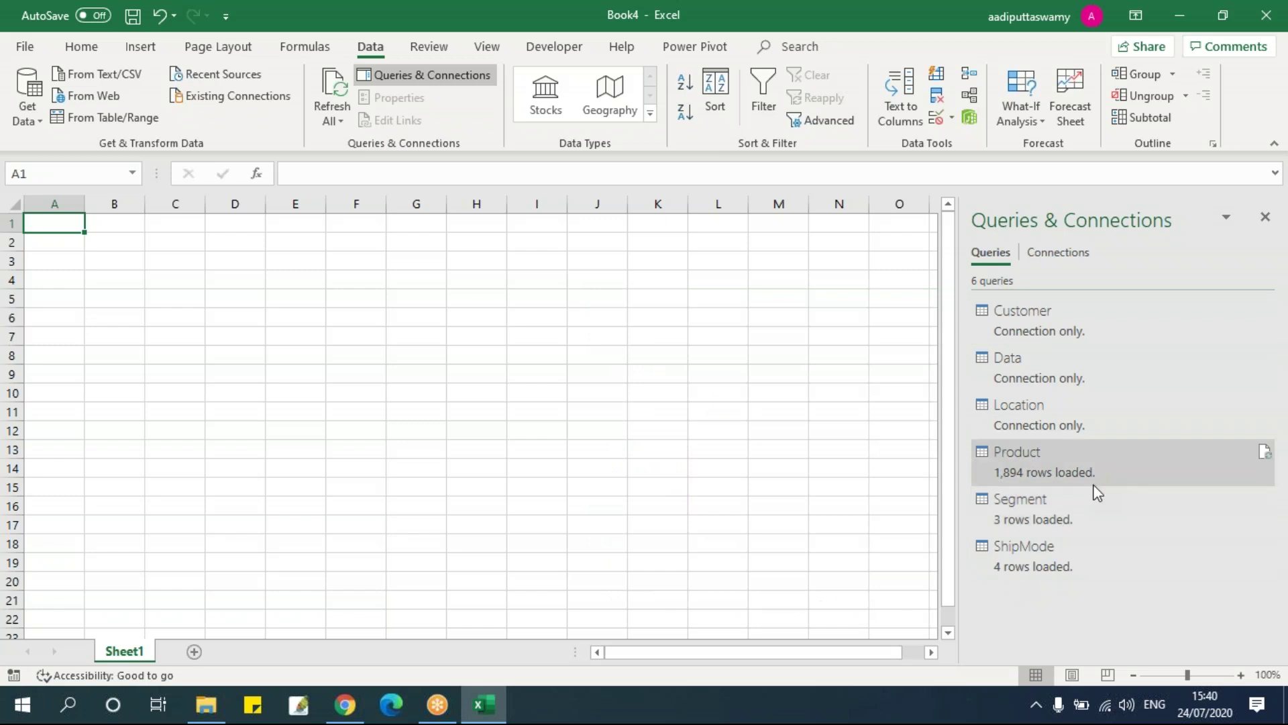
click(154, 323)
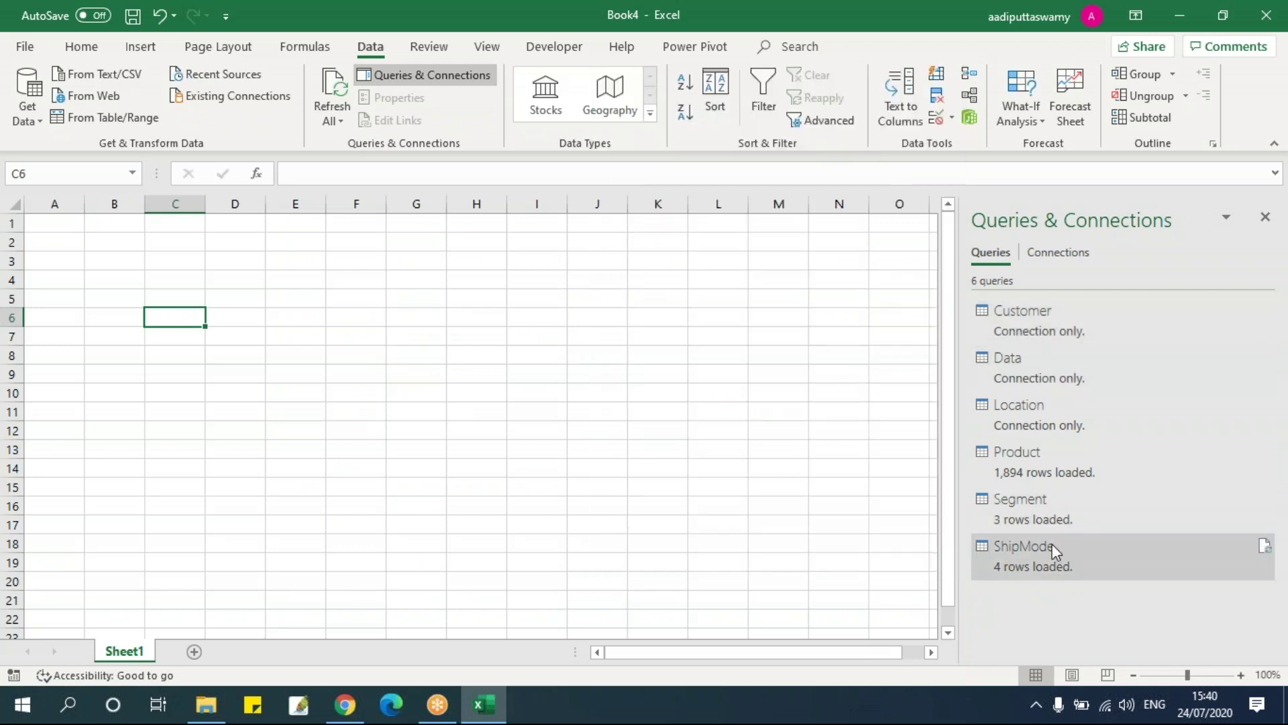
mouse_move(1040, 407)
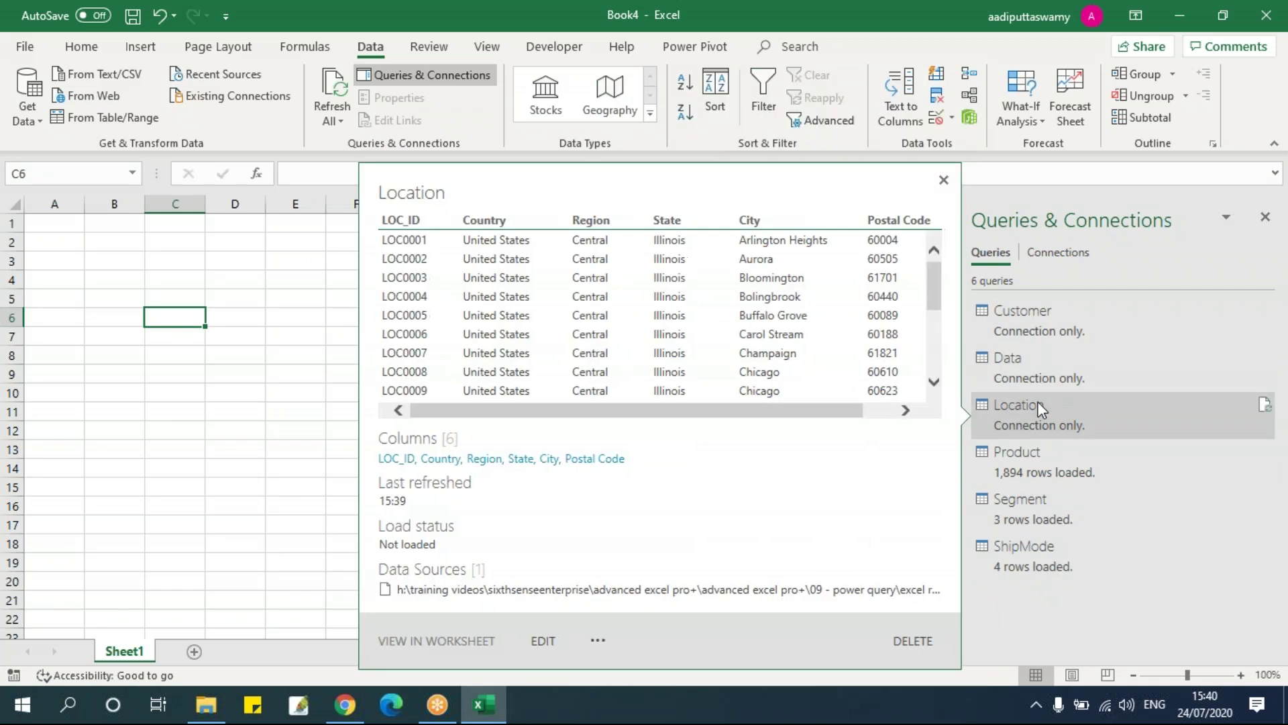
mouse_move(1048, 557)
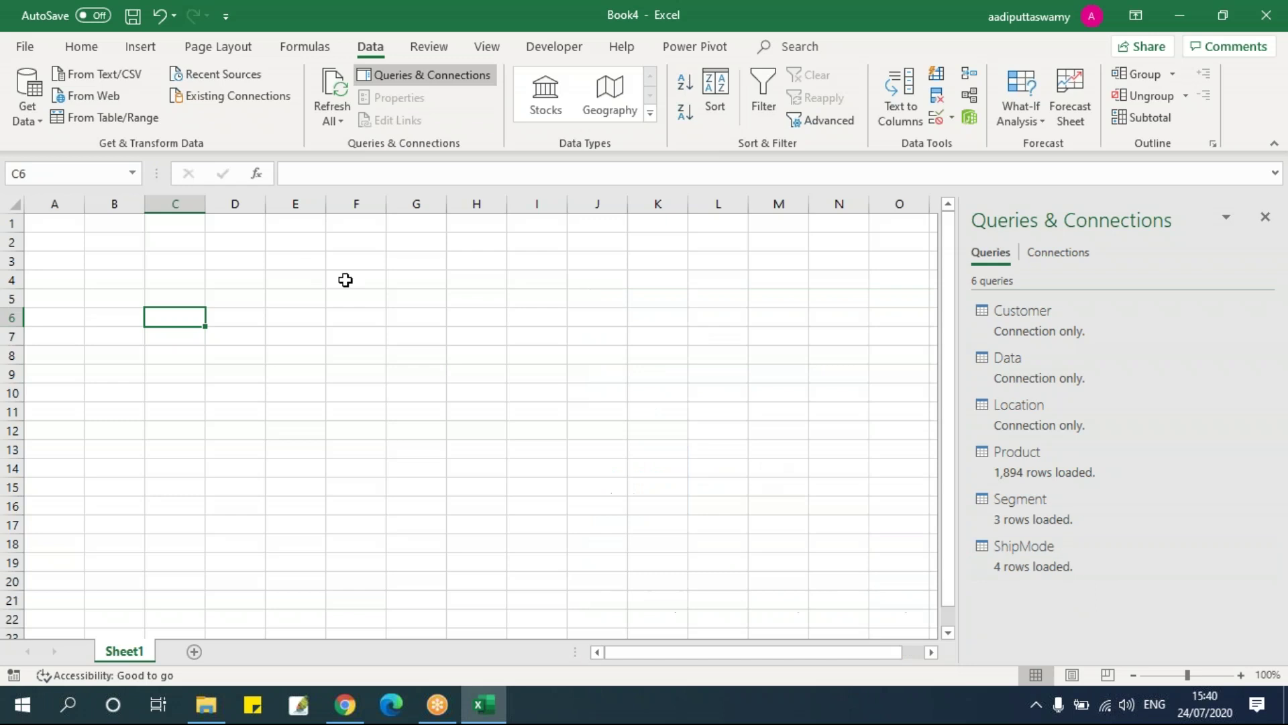
click(141, 46)
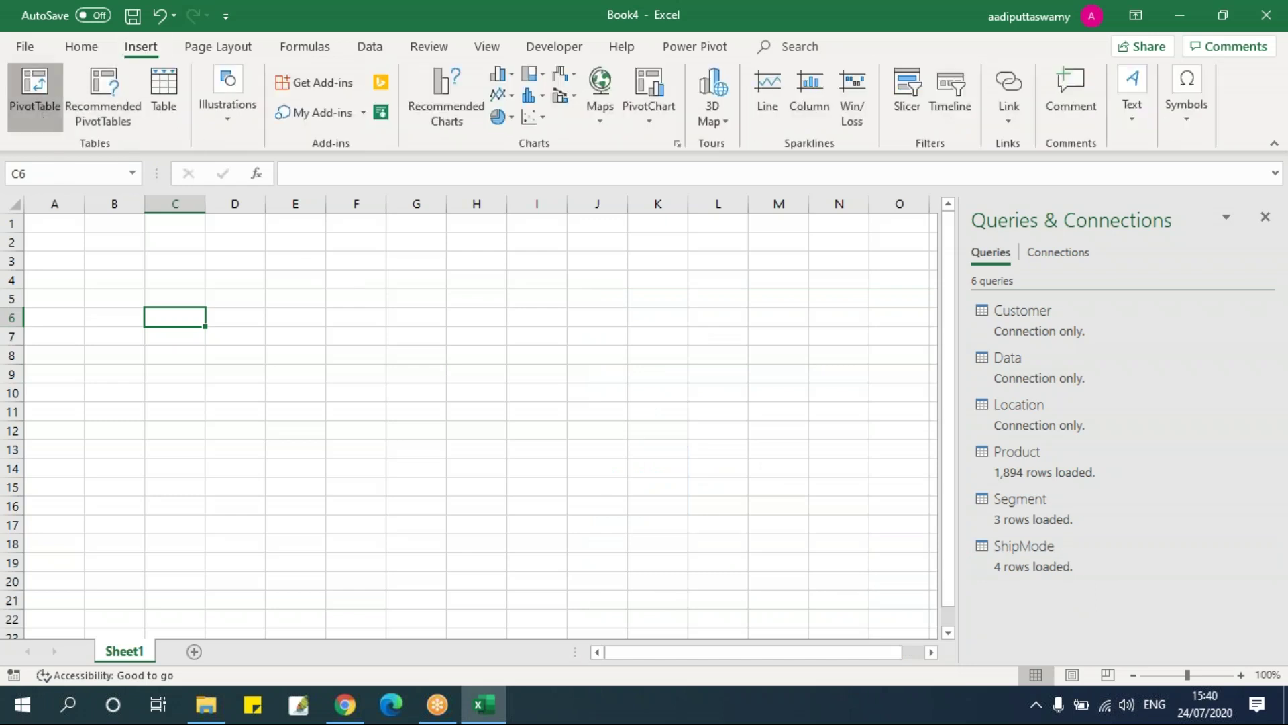
click(35, 94)
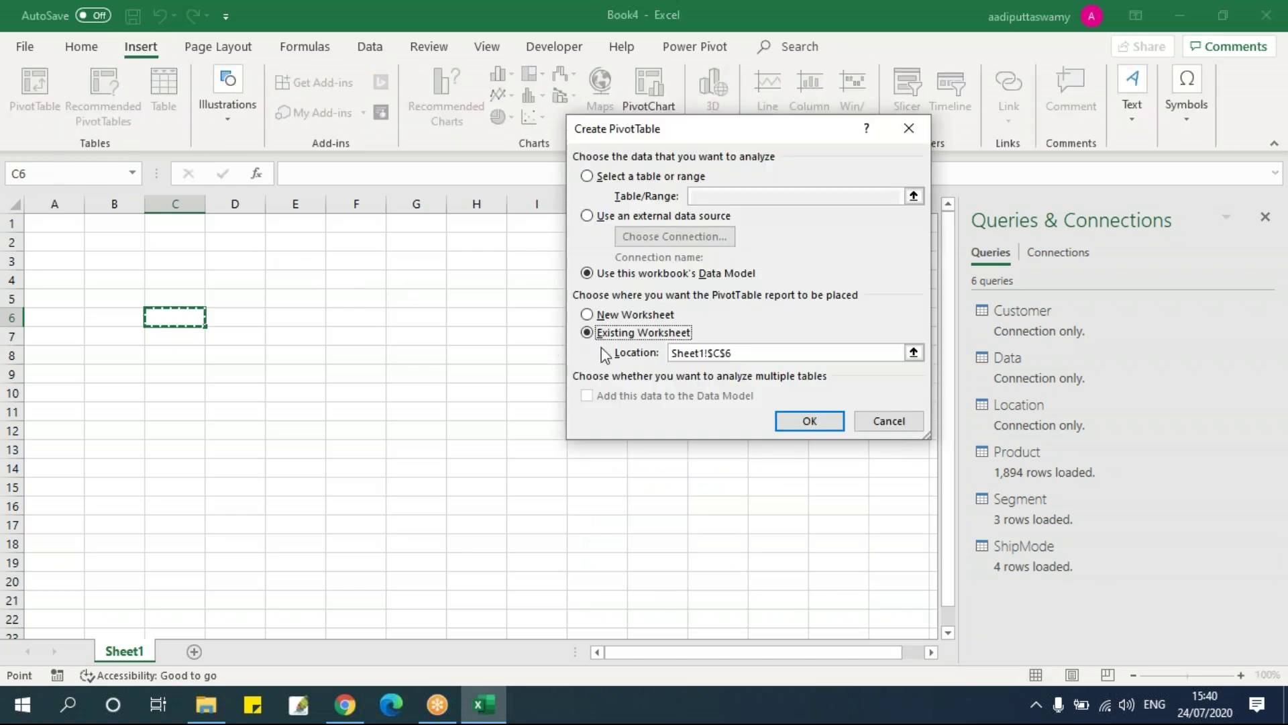
click(622, 178)
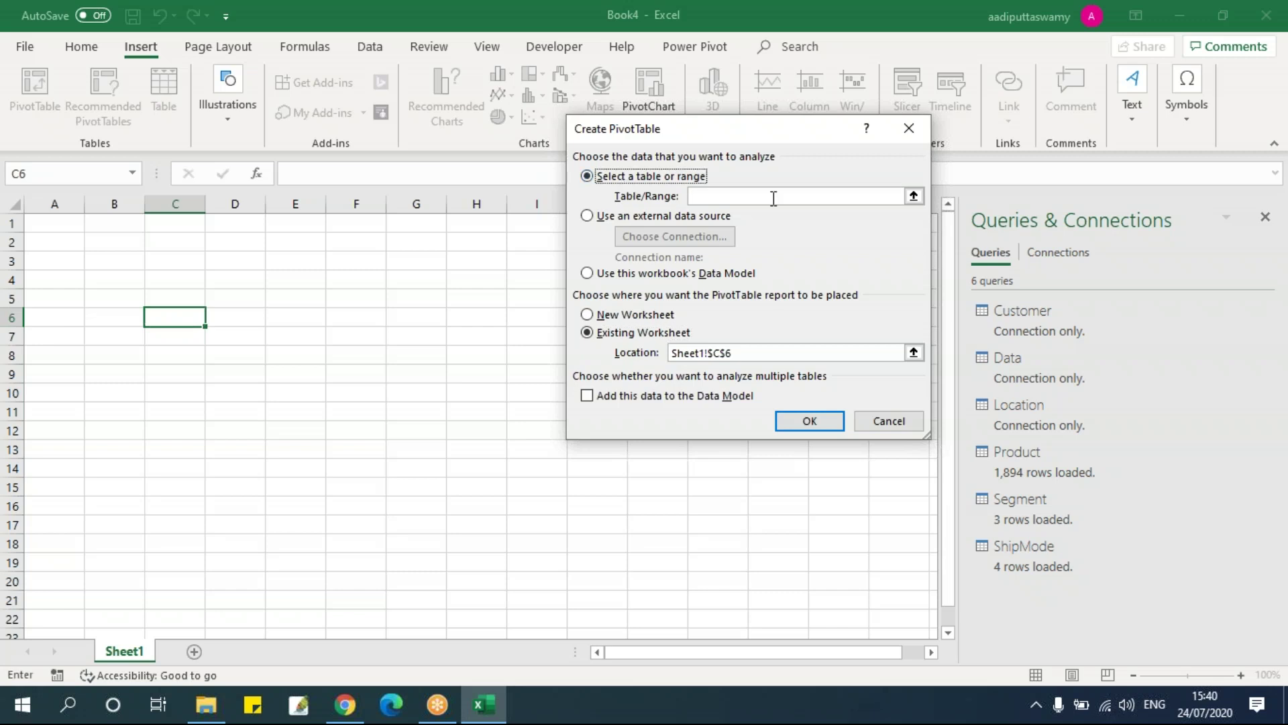
click(887, 421)
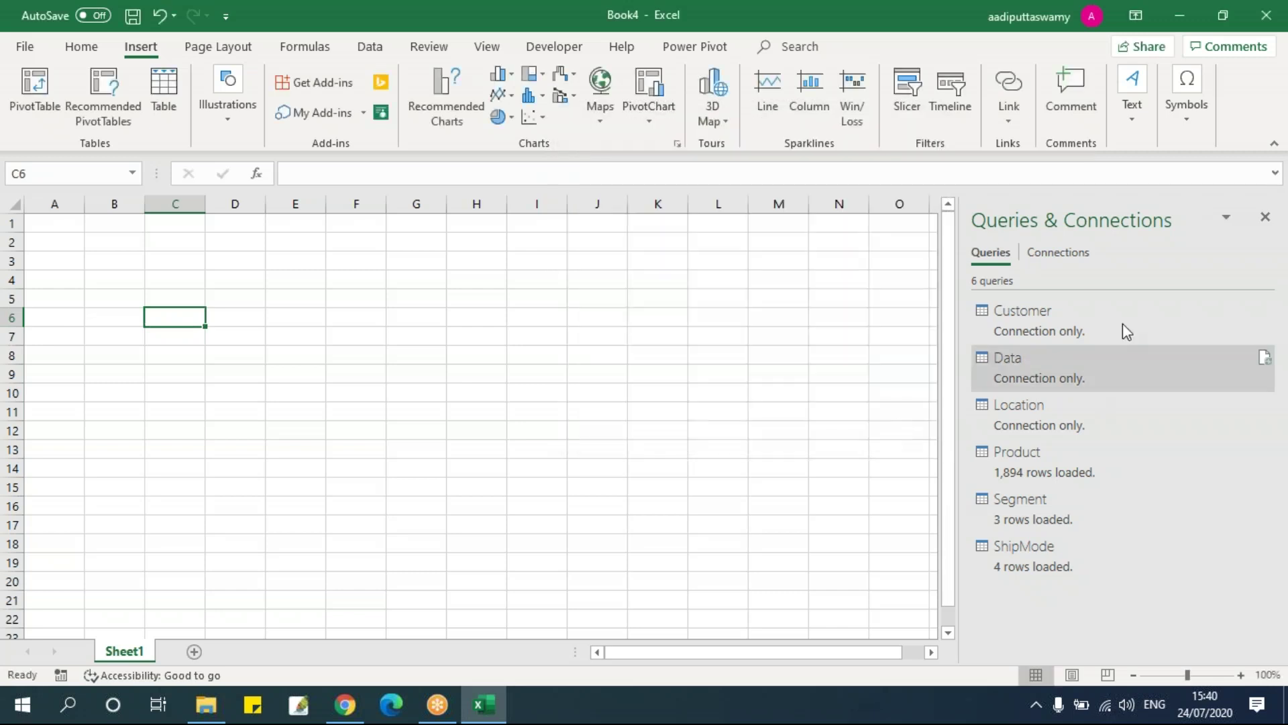
right_click(1045, 324)
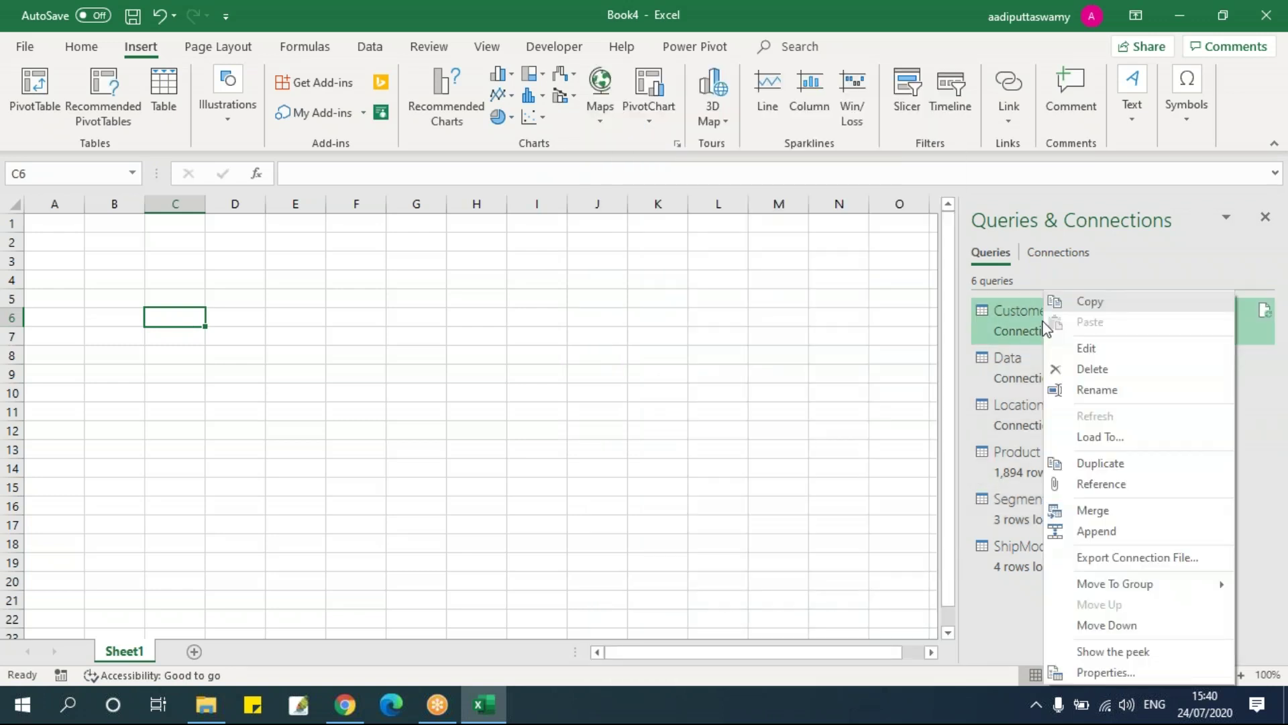
click(827, 412)
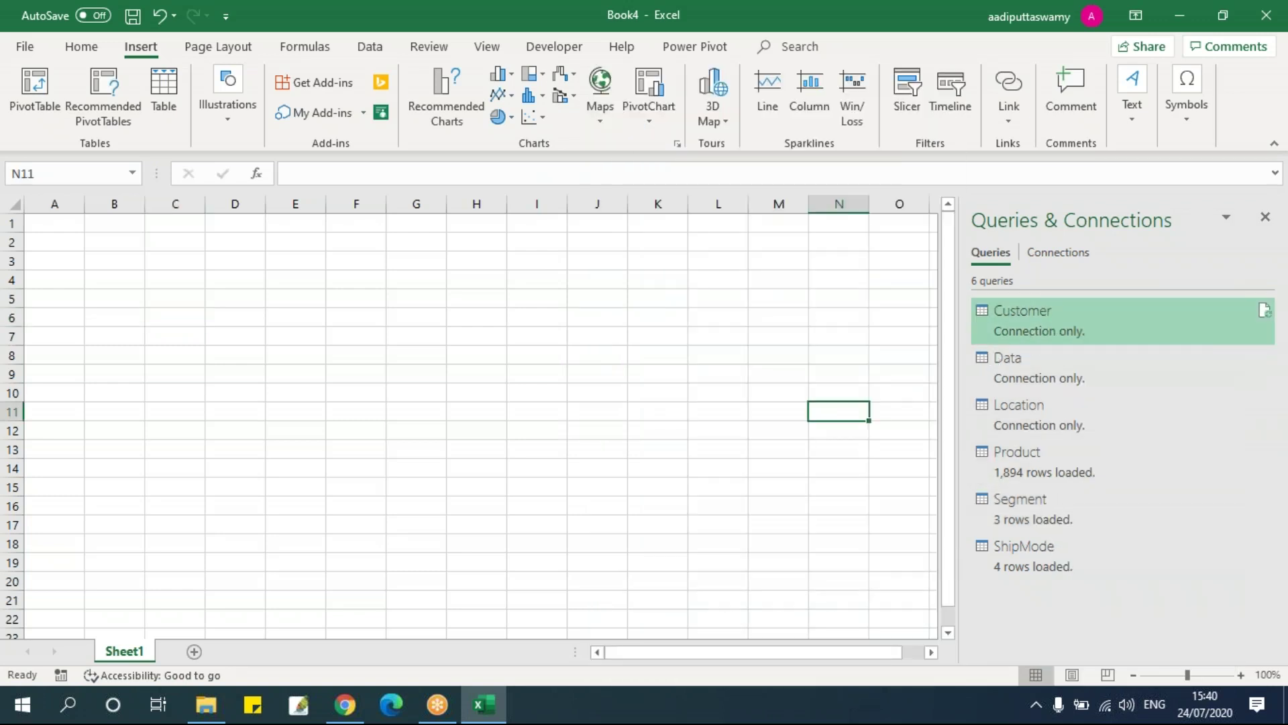
Load the Data query as a table at cell A1 of Sheet1 and add it to the Data Model.
right_click(1011, 366)
click(1071, 436)
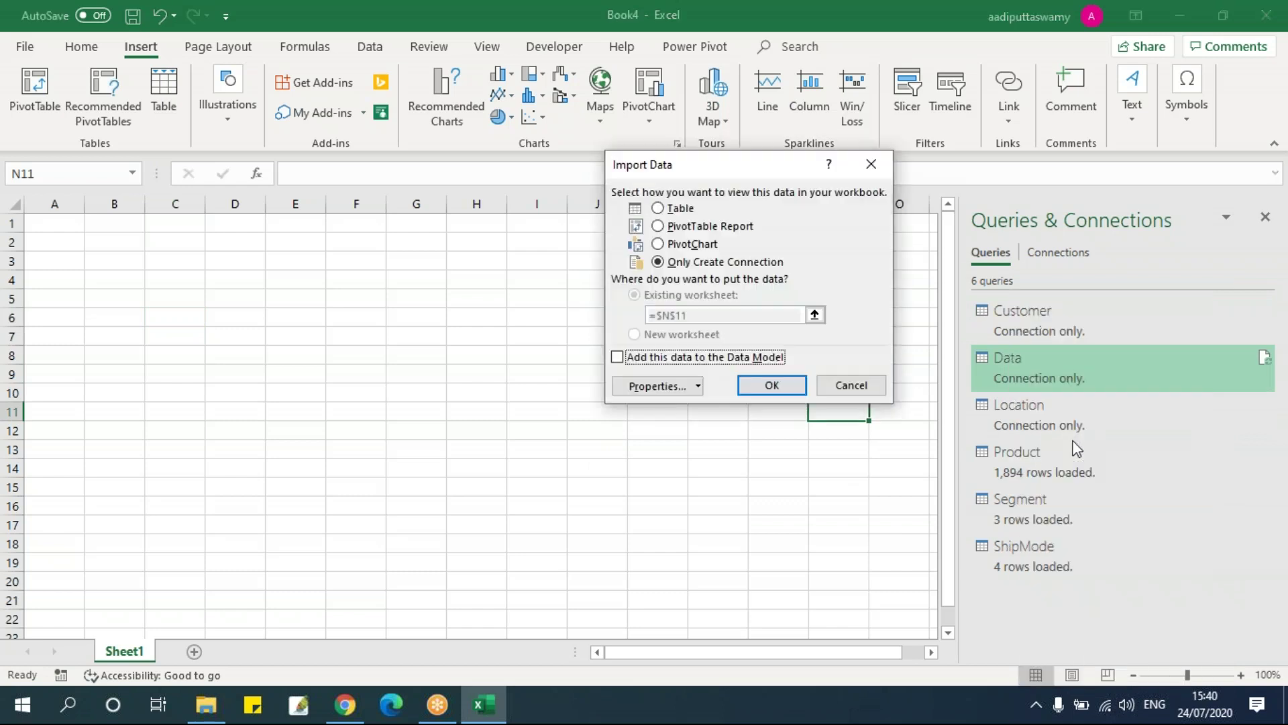
click(674, 209)
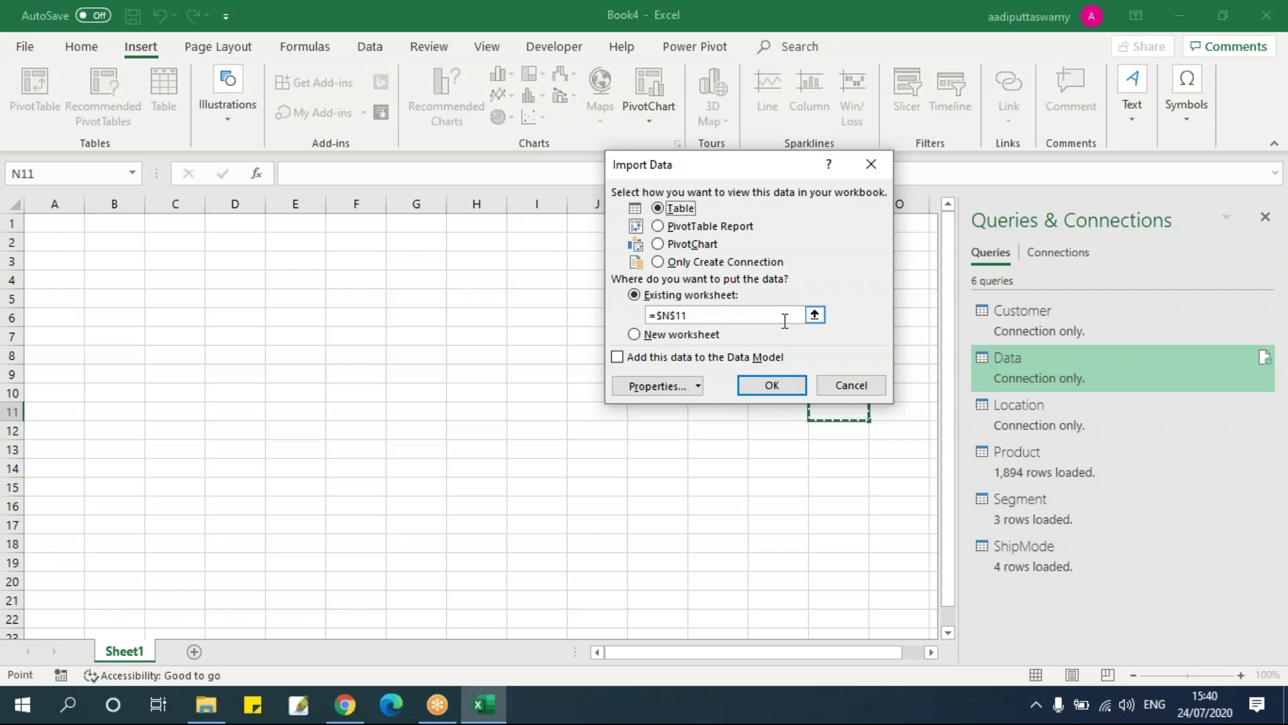
click(815, 315)
click(69, 224)
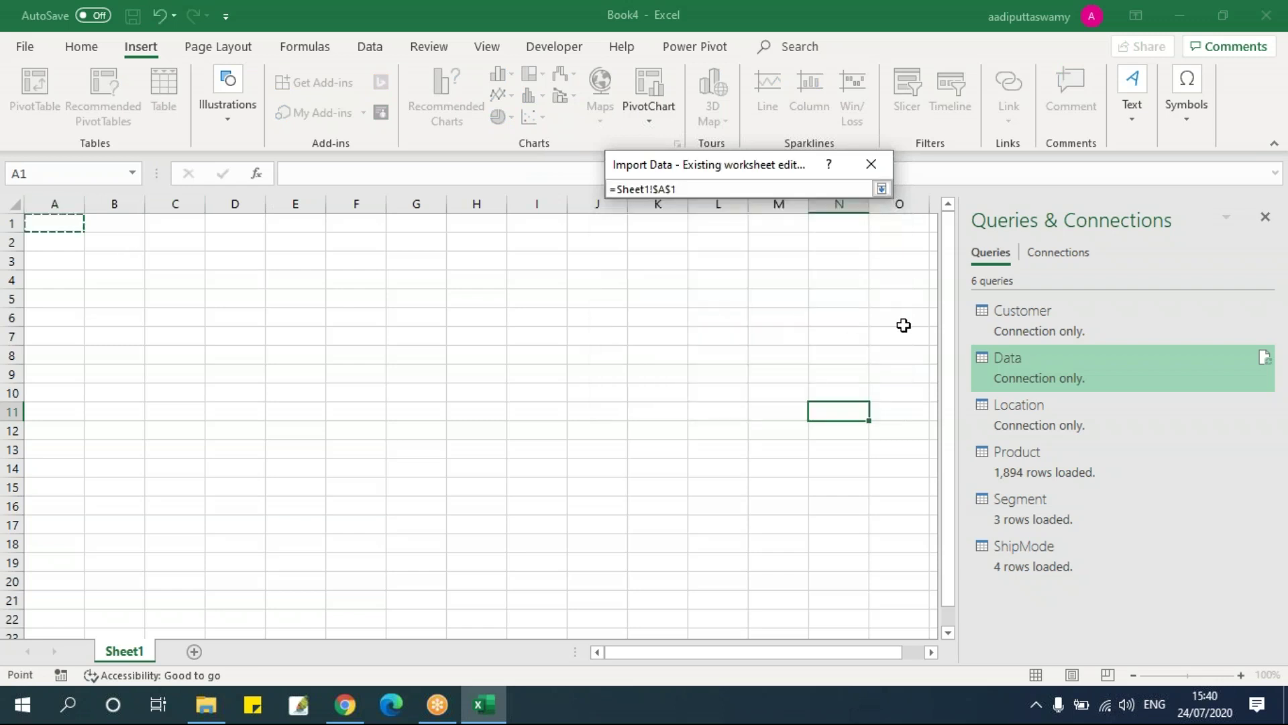
click(881, 188)
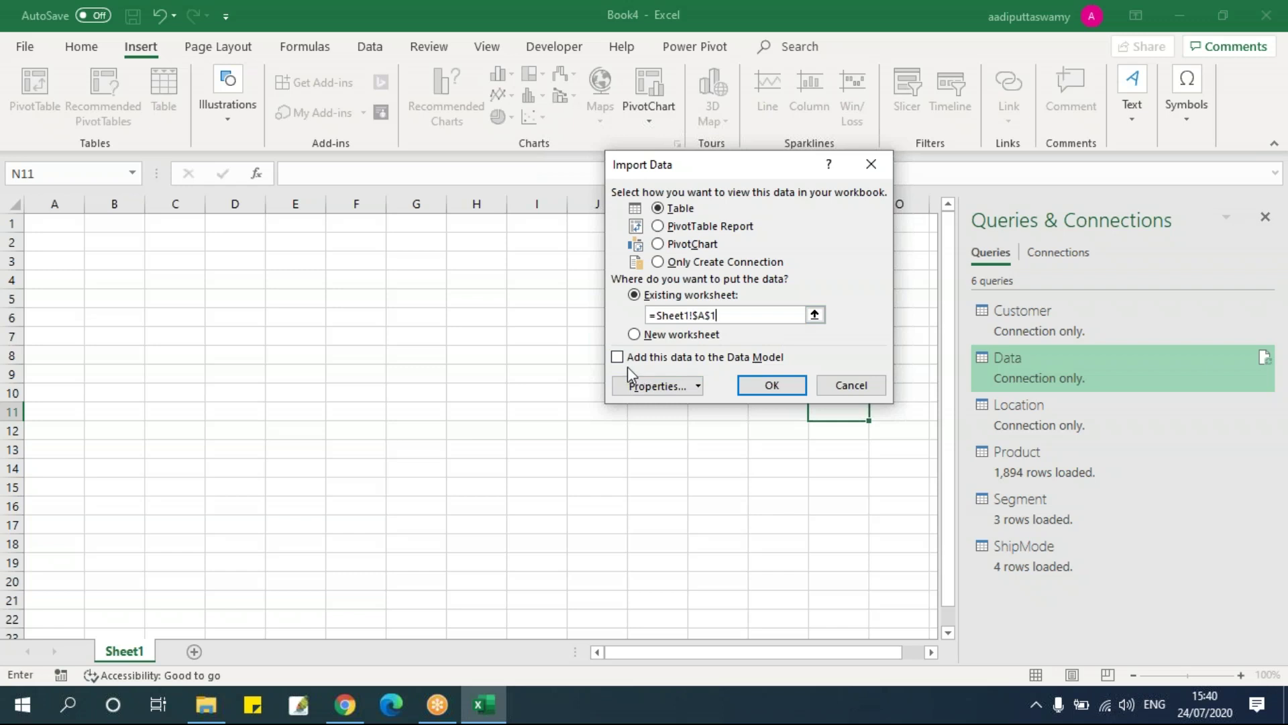
click(646, 361)
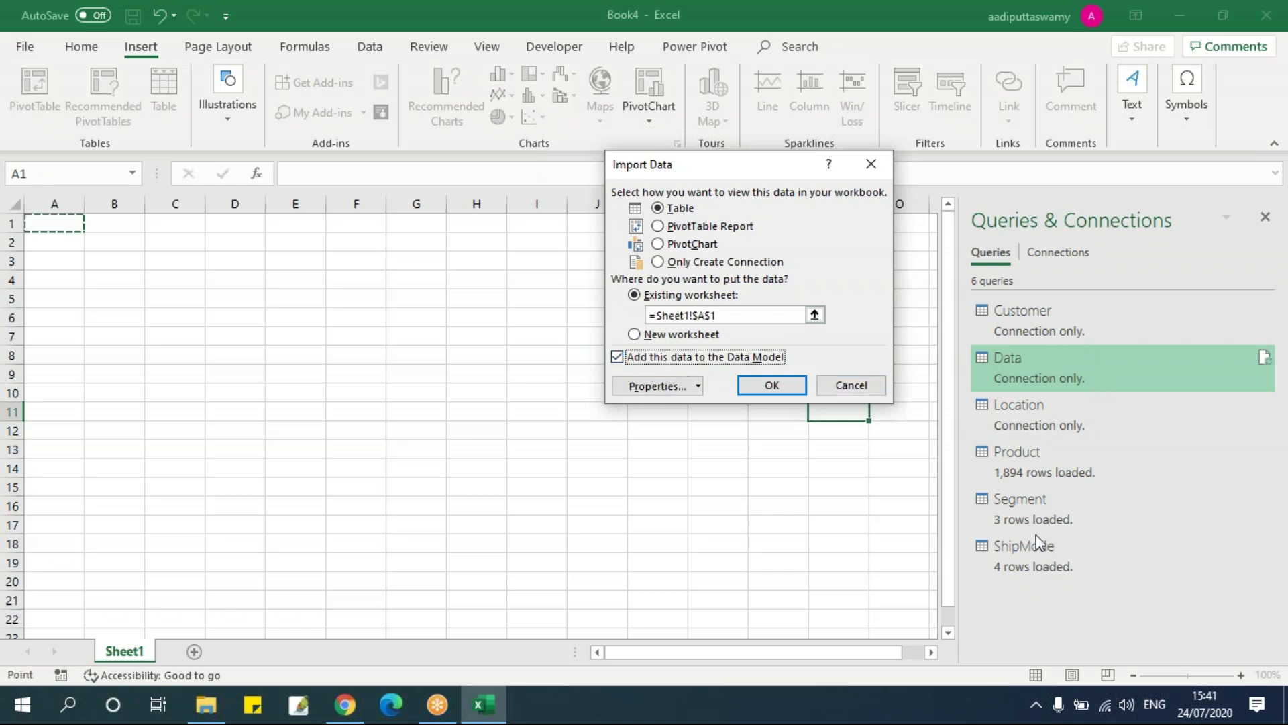
click(767, 388)
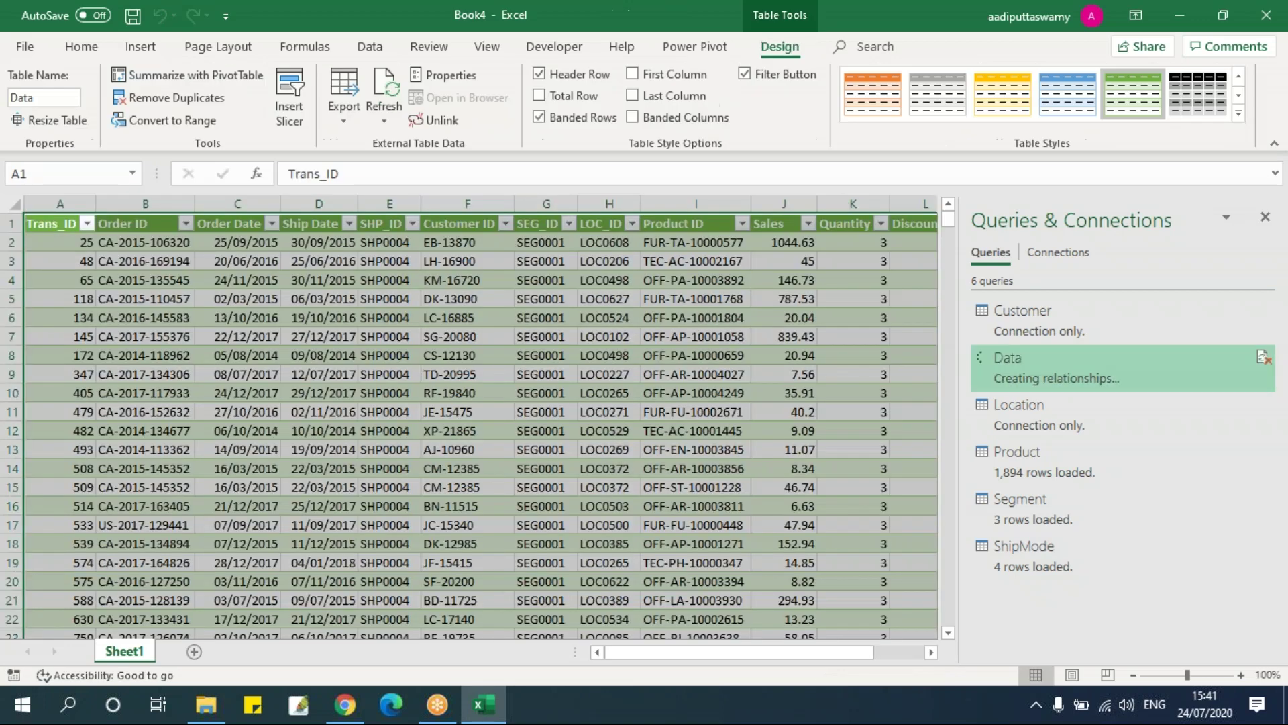
Load the Segment query as a table on a new worksheet, keeping it in the Data Model.
click(672, 394)
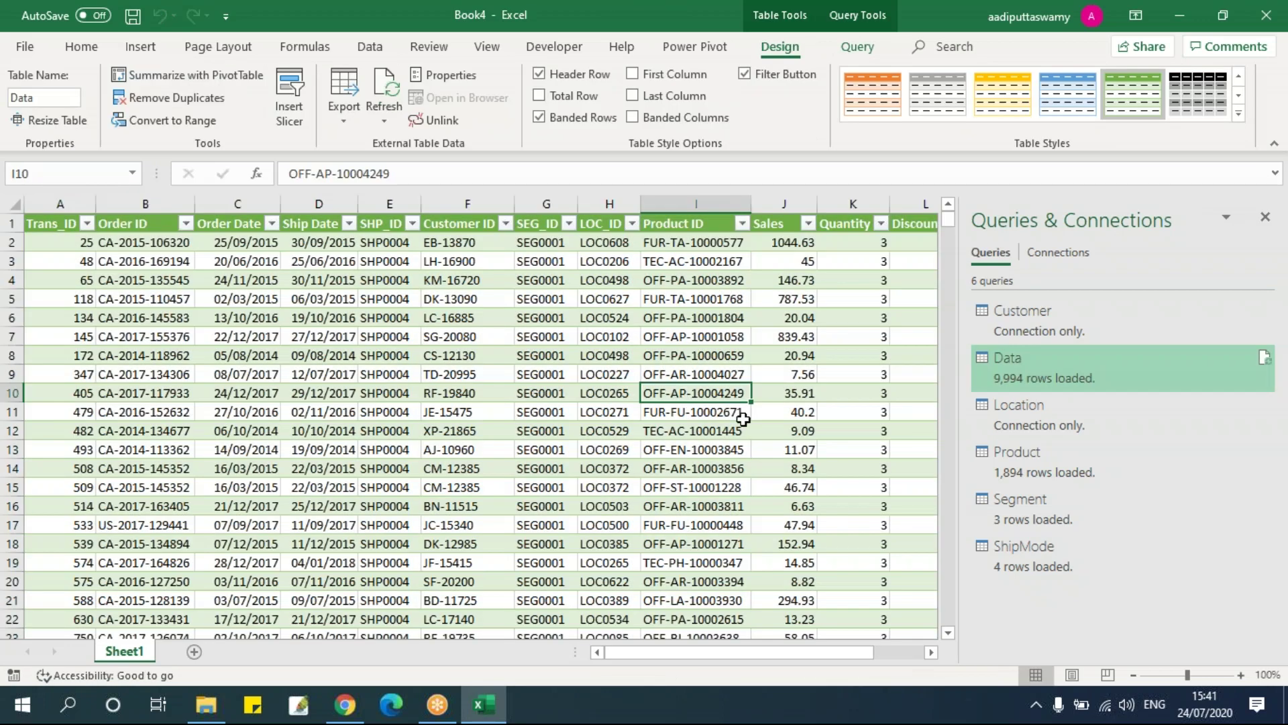
click(141, 47)
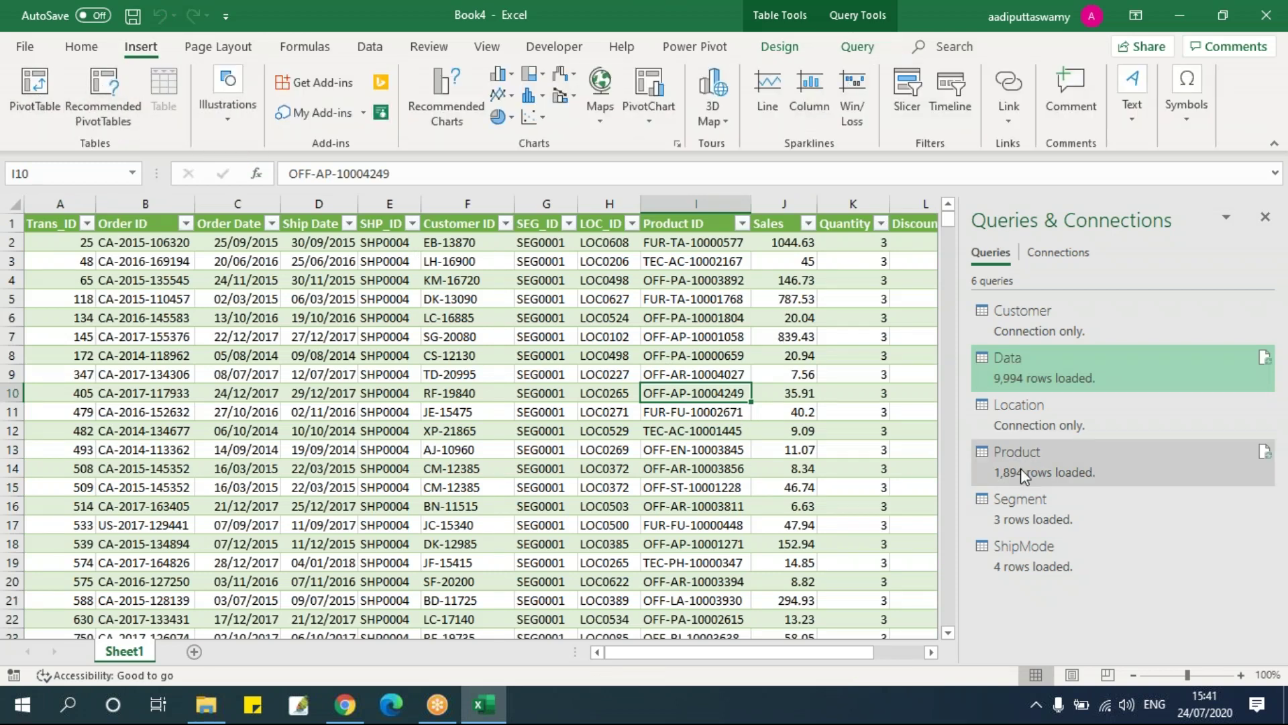
mouse_move(1079, 524)
click(1033, 508)
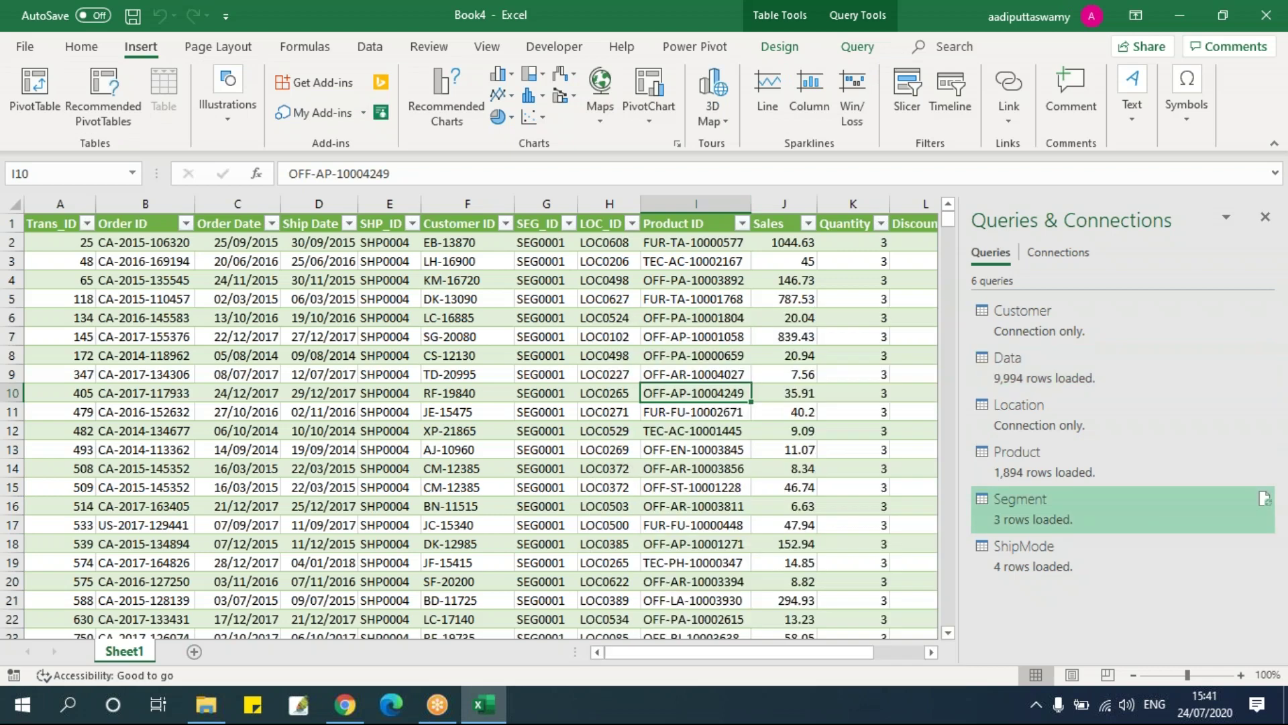
right_click(1068, 509)
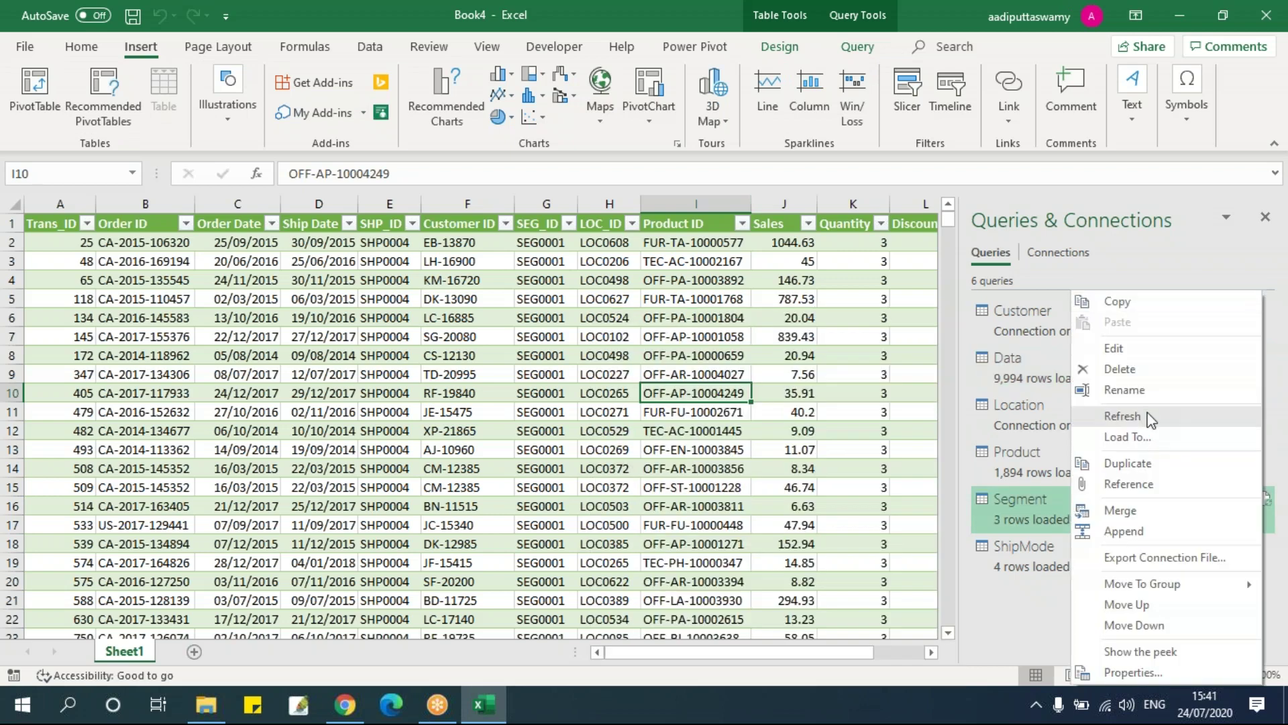
click(1132, 437)
click(659, 208)
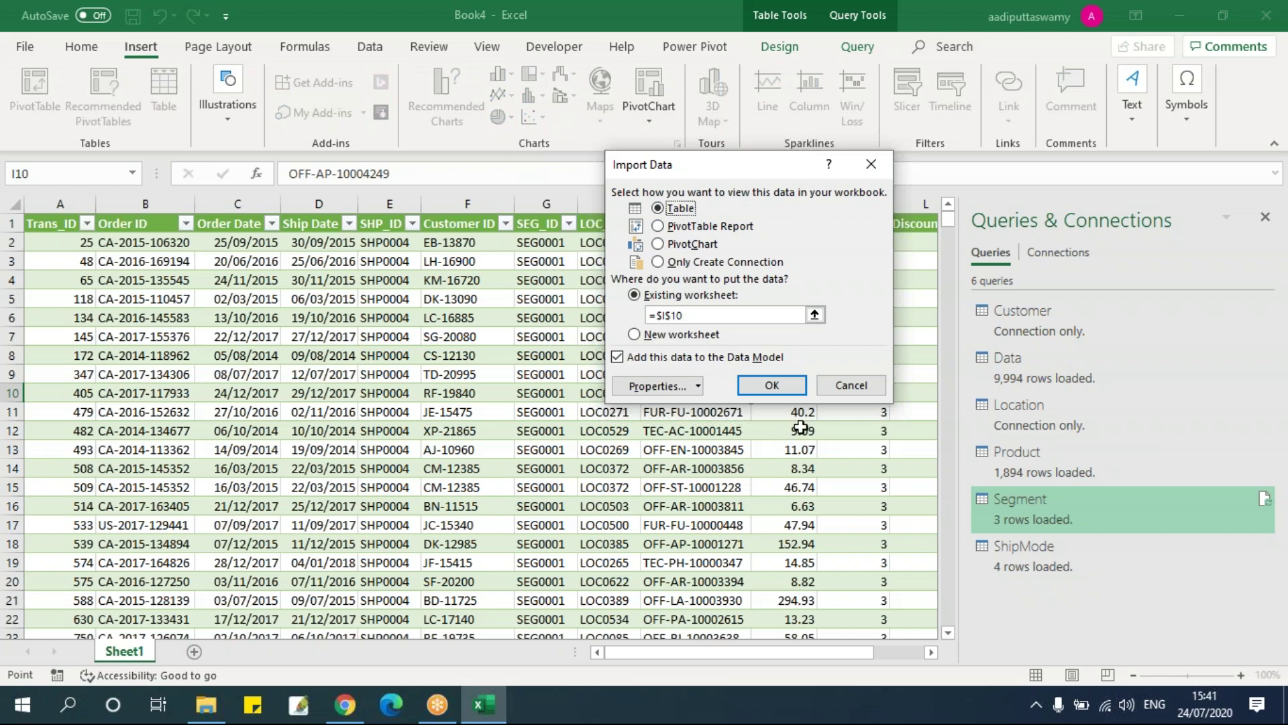
click(660, 341)
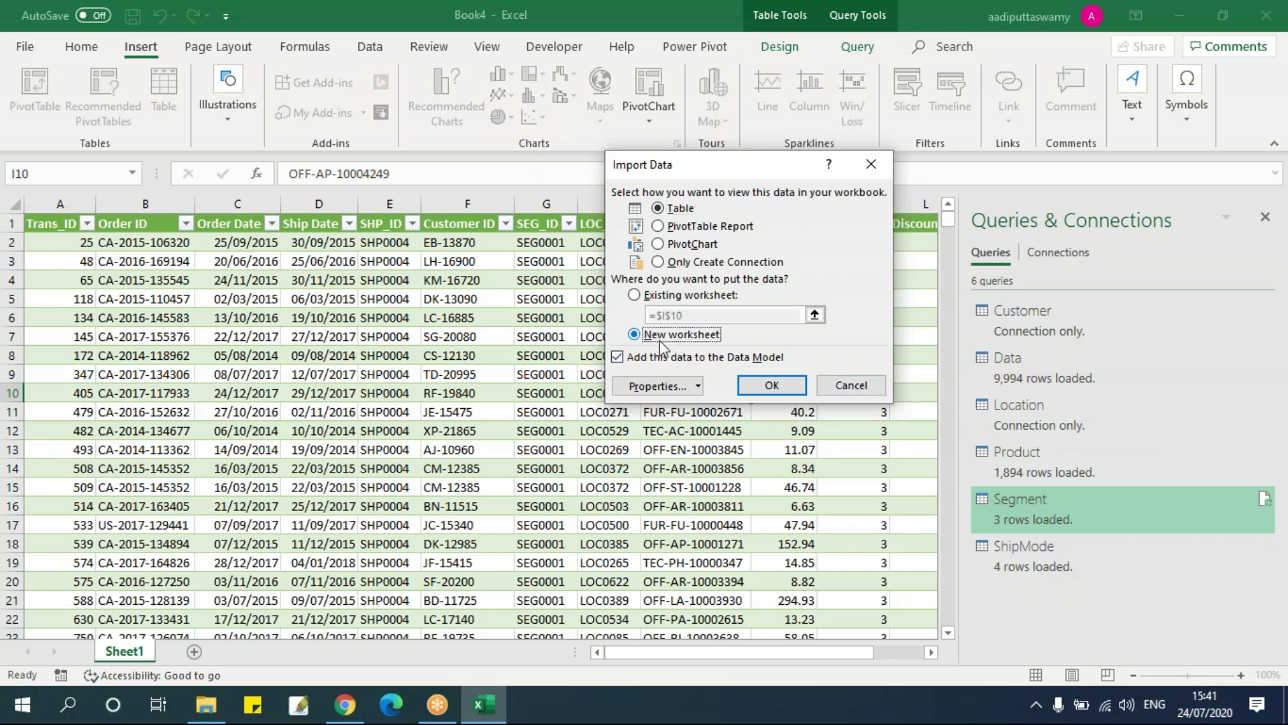
click(771, 386)
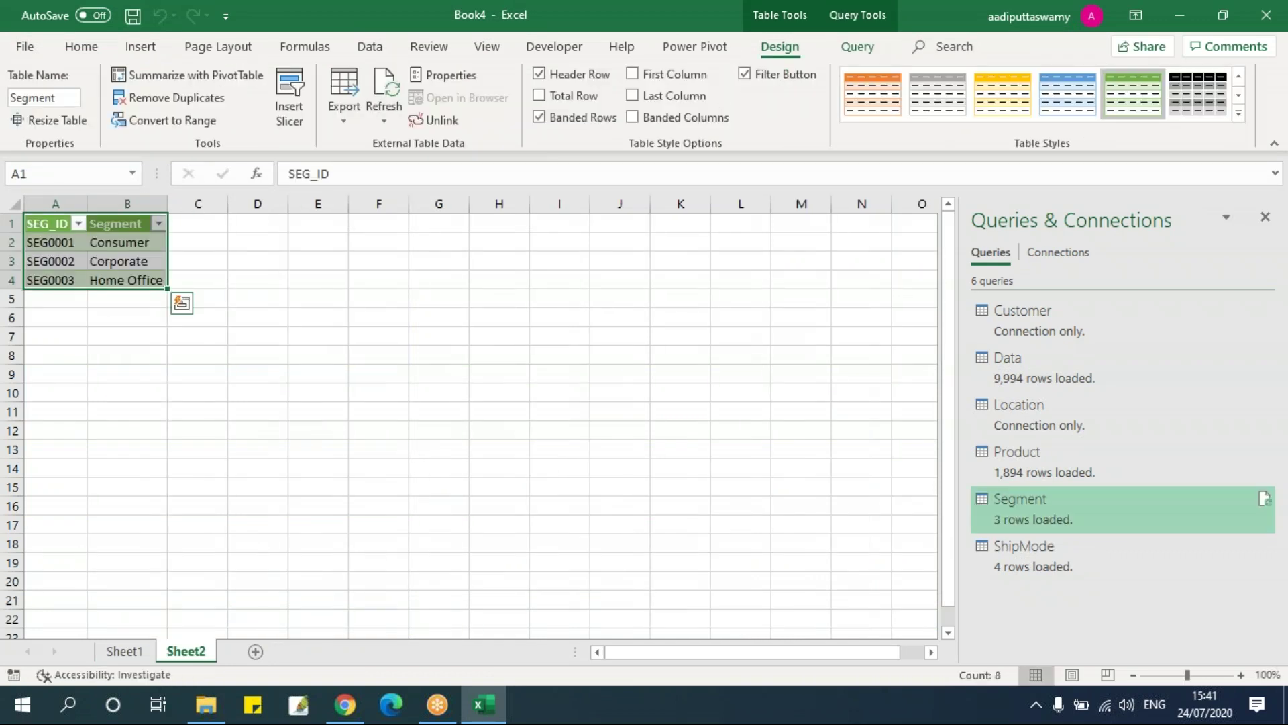
Insert a PivotTable on a new worksheet from the Data table on Sheet1, adding the data to the Data Model.
click(124, 650)
click(334, 374)
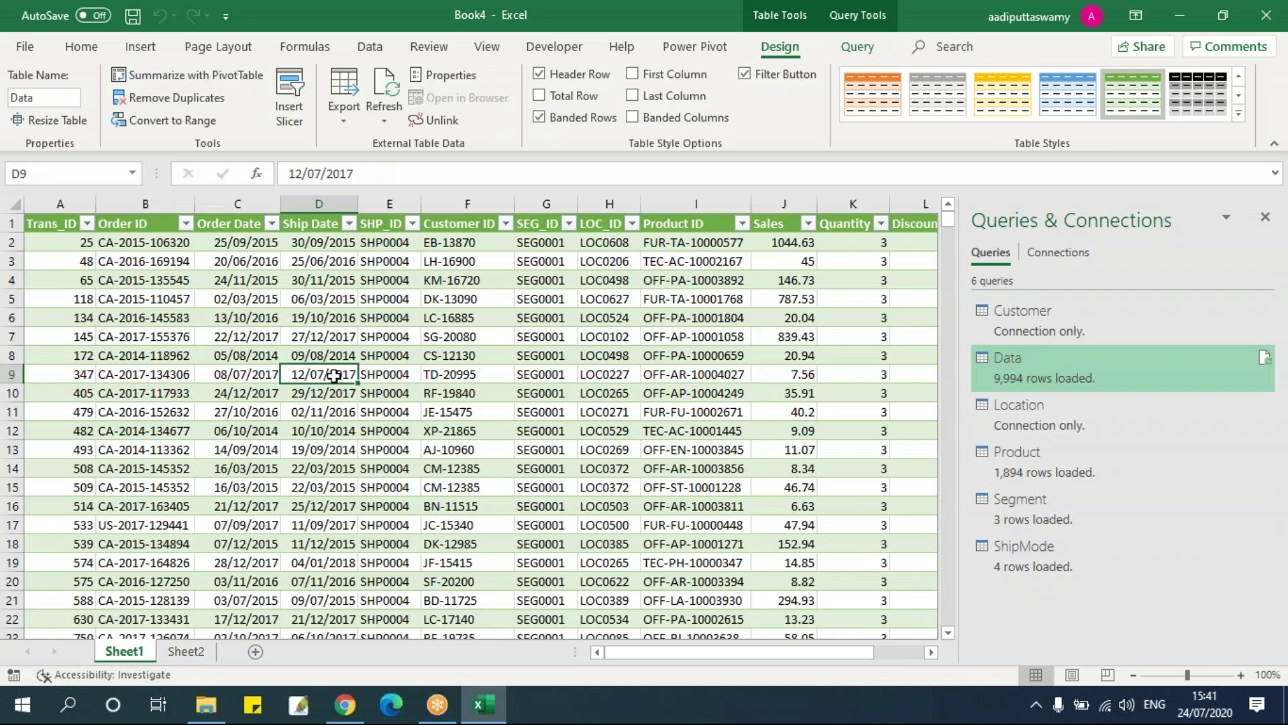
click(142, 47)
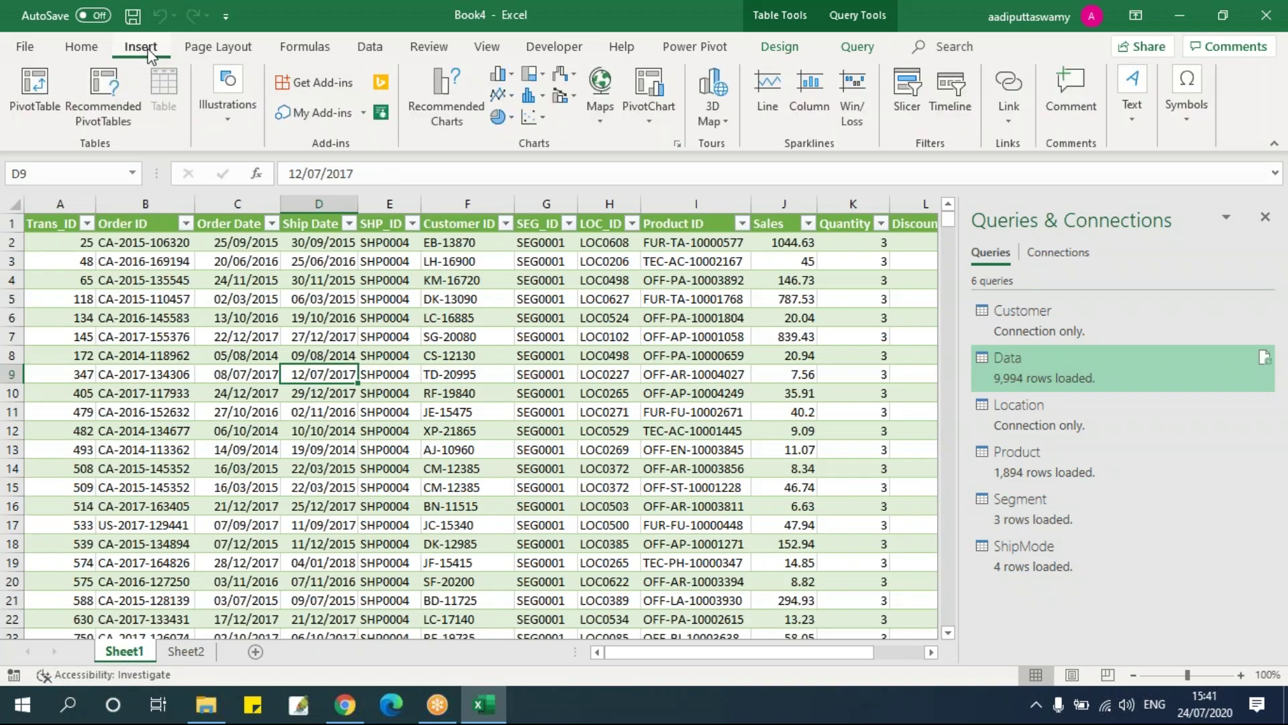
click(35, 91)
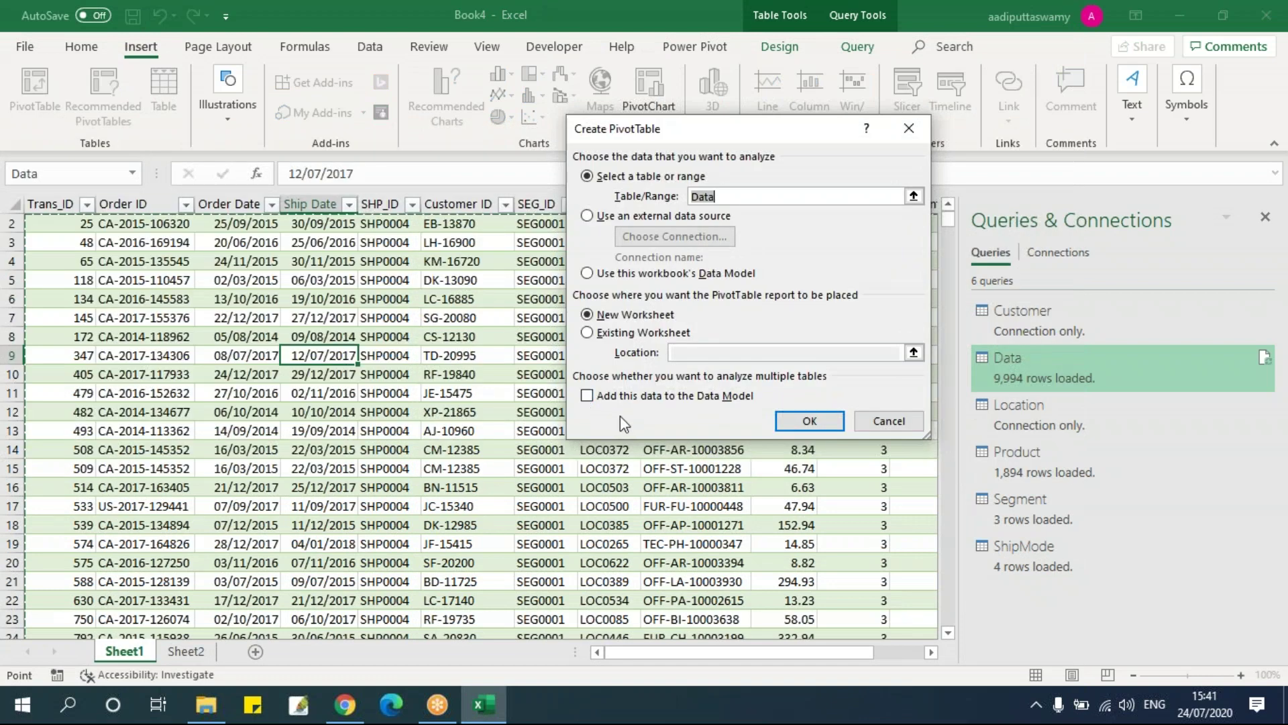
click(641, 396)
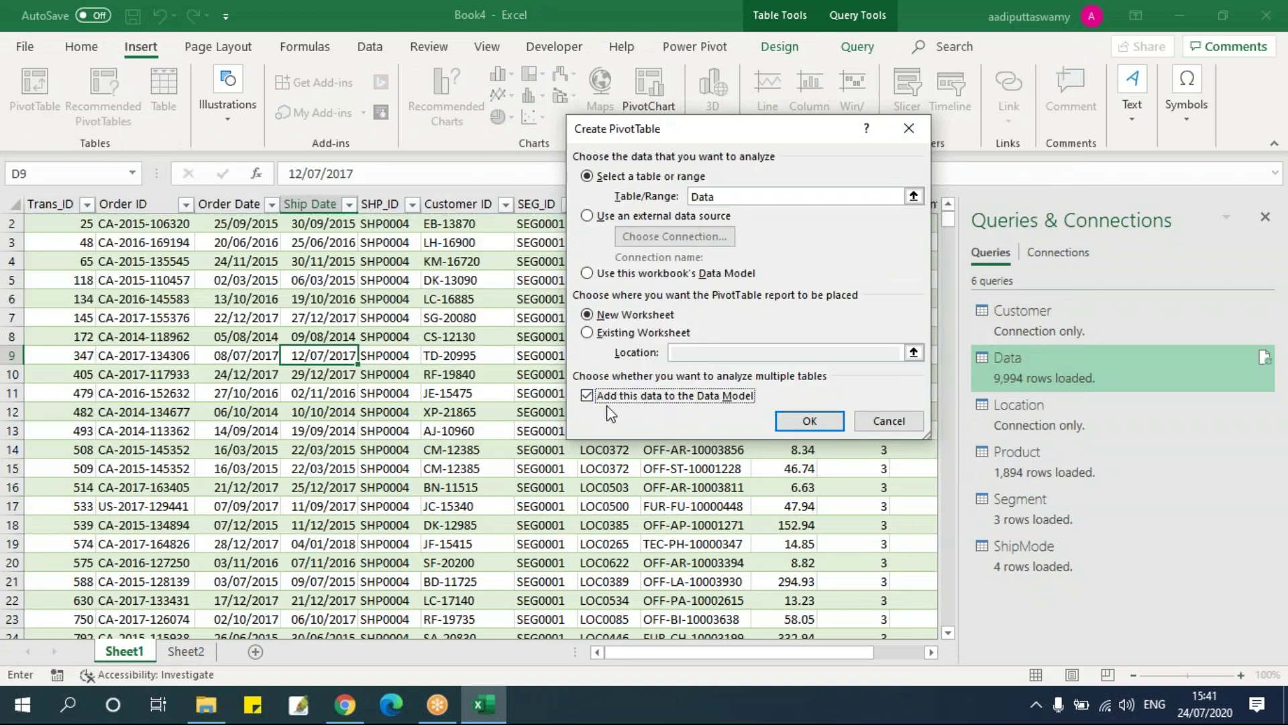
click(812, 423)
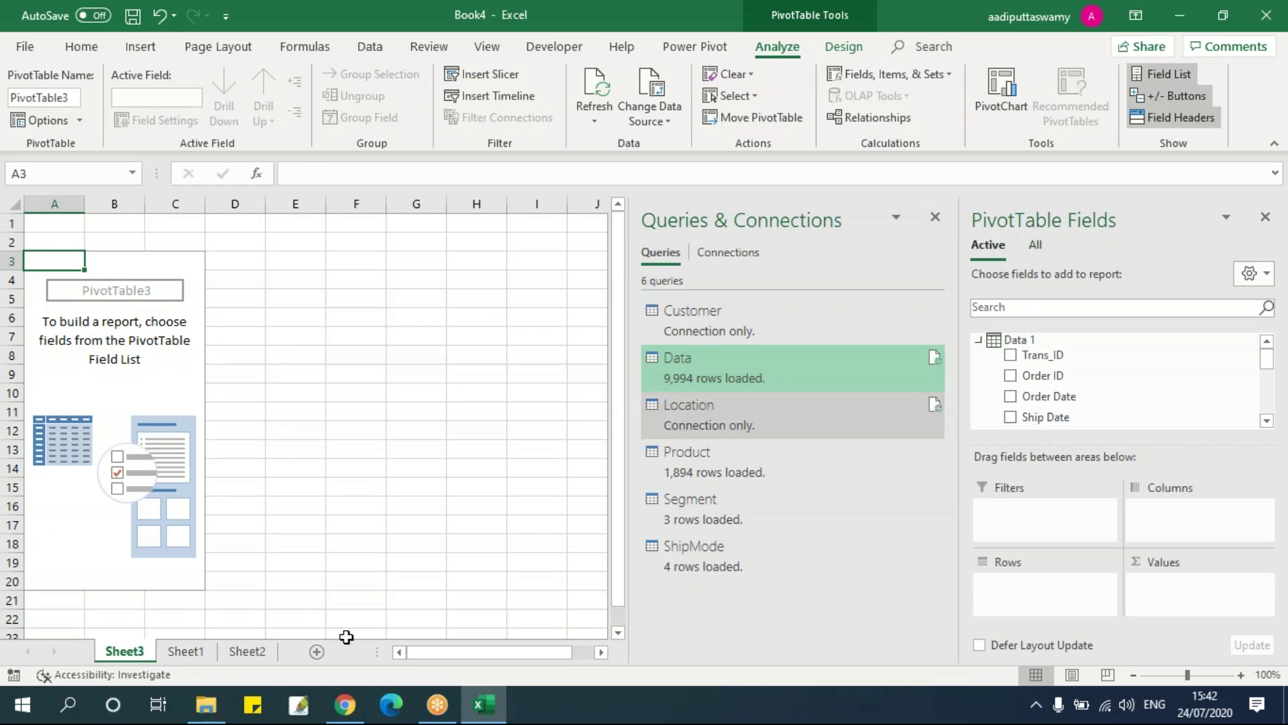
Return to the Data table on Sheet1 and examine its query tools and table design options.
click(182, 650)
click(235, 320)
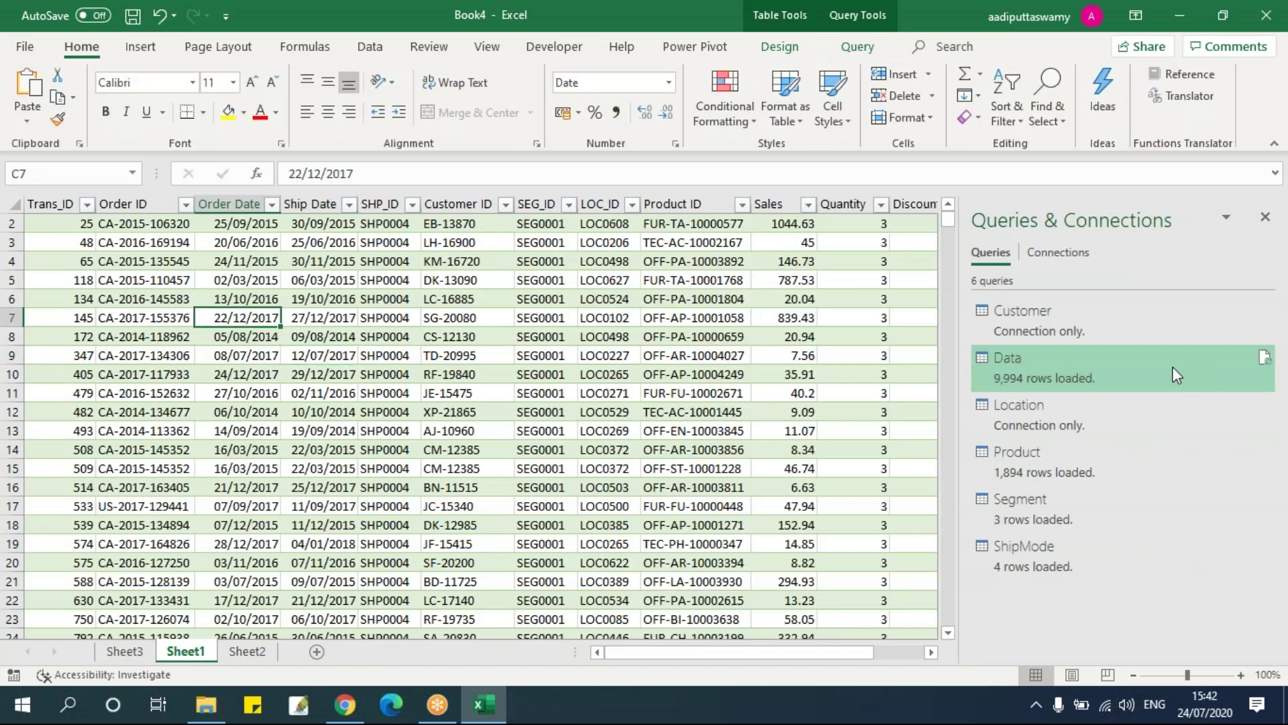
click(859, 49)
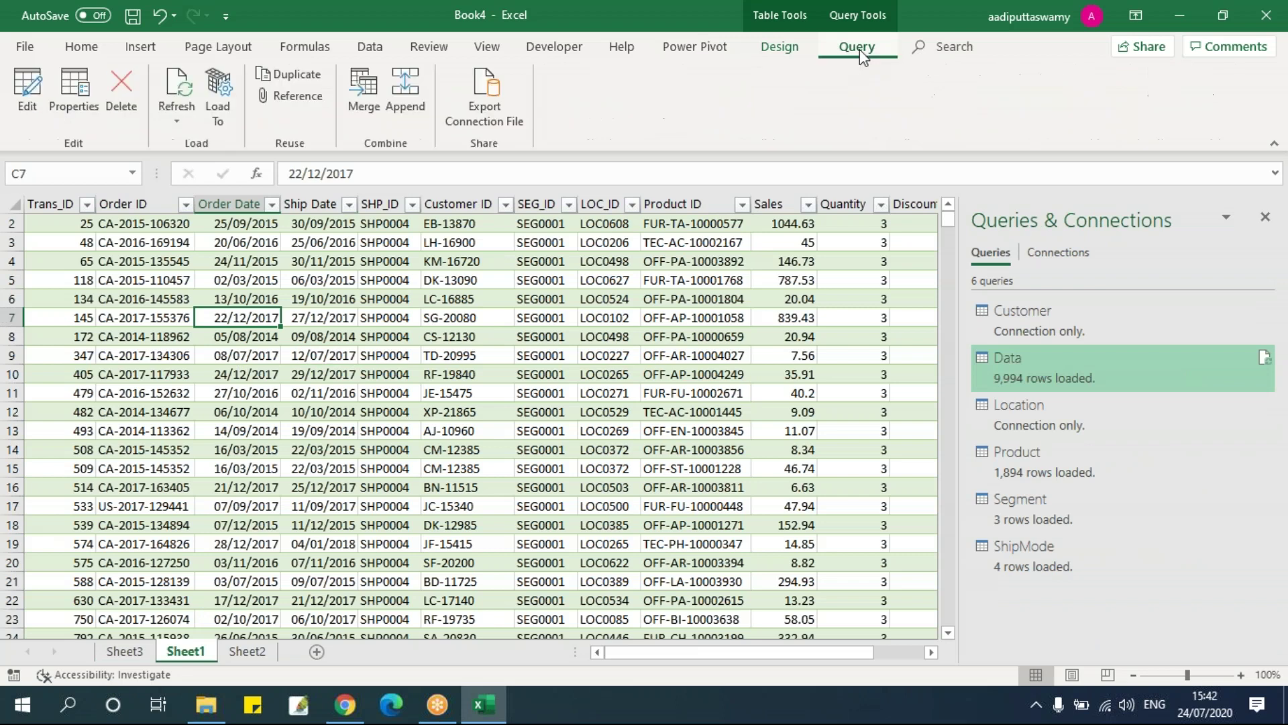
click(780, 48)
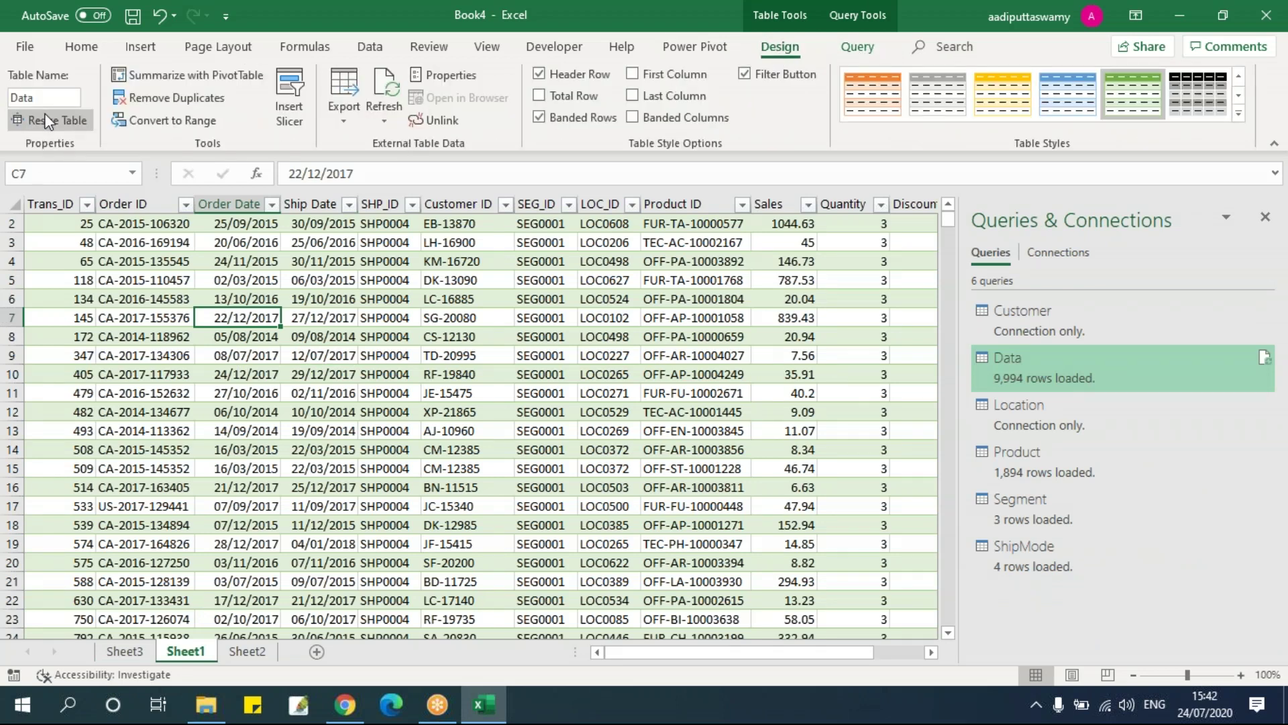
Review the Segment table on Sheet2 and the Data 1 entry in the field list of the Sheet3 PivotTable.
click(253, 653)
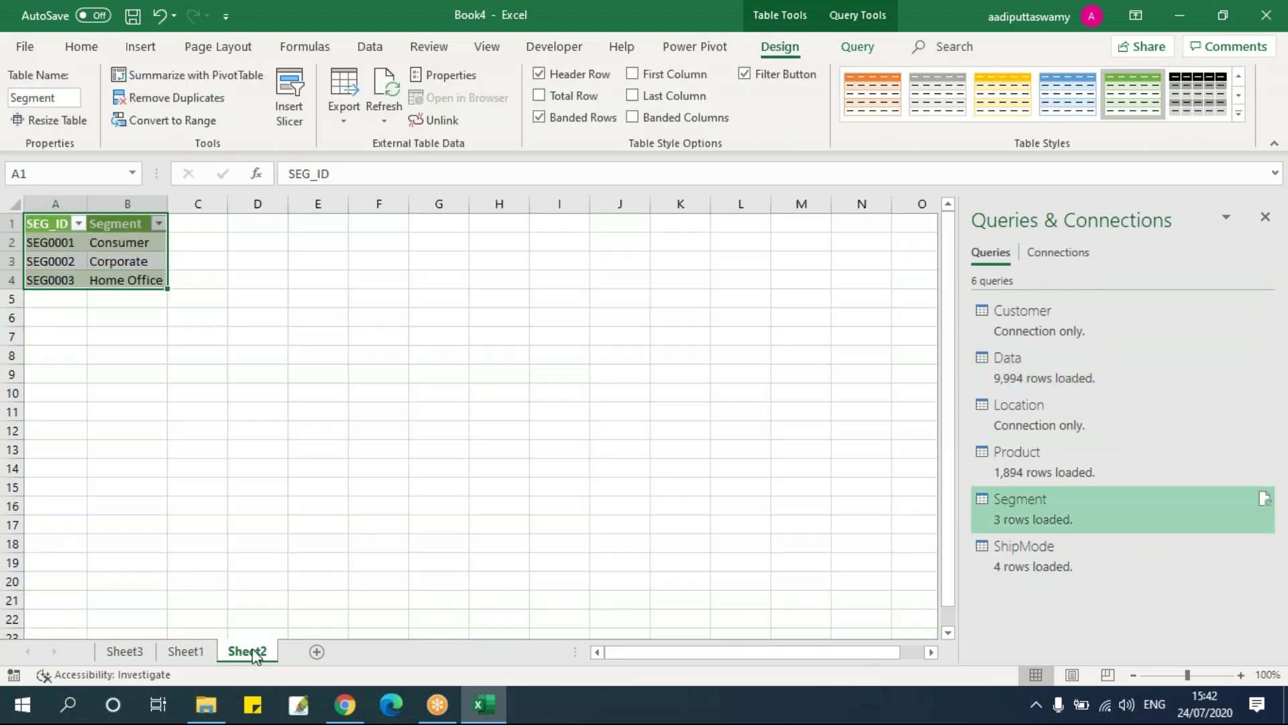
click(135, 255)
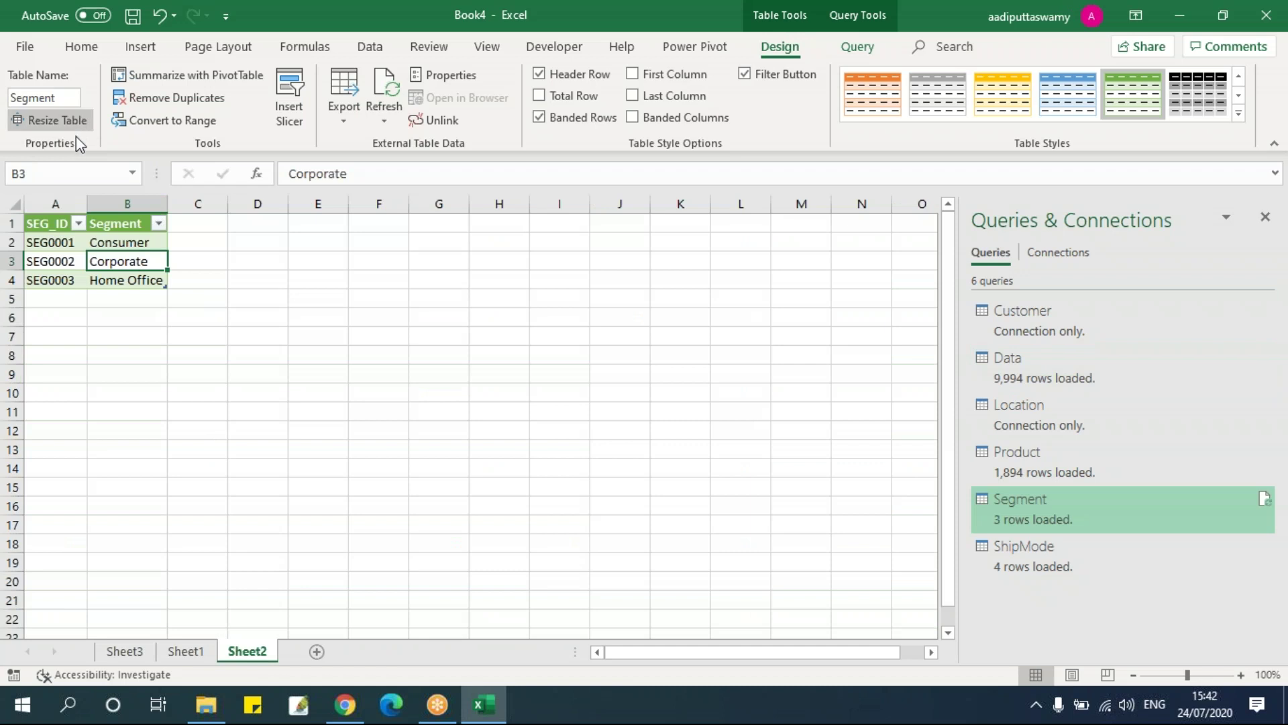
click(122, 651)
click(162, 426)
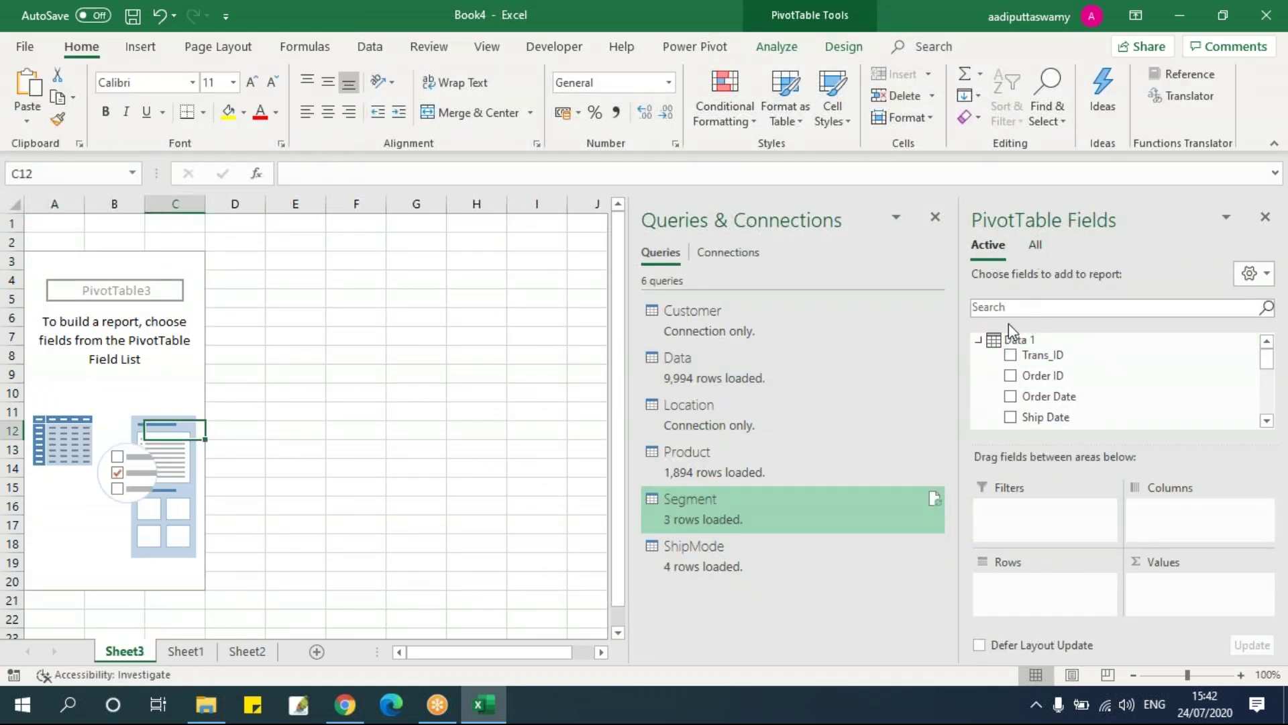
click(978, 340)
click(979, 340)
click(979, 340)
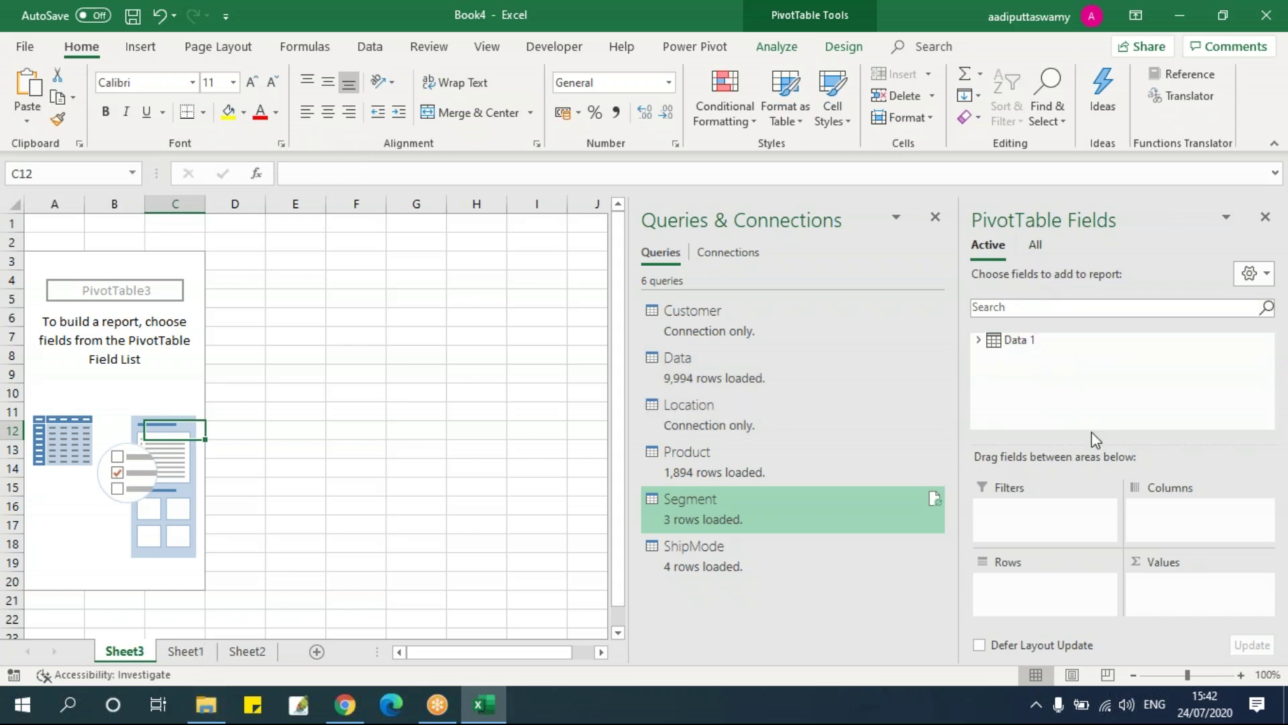
Show all available tables in the PivotTable field list and add the Segment field from the Segment query table to Rows.
click(1037, 246)
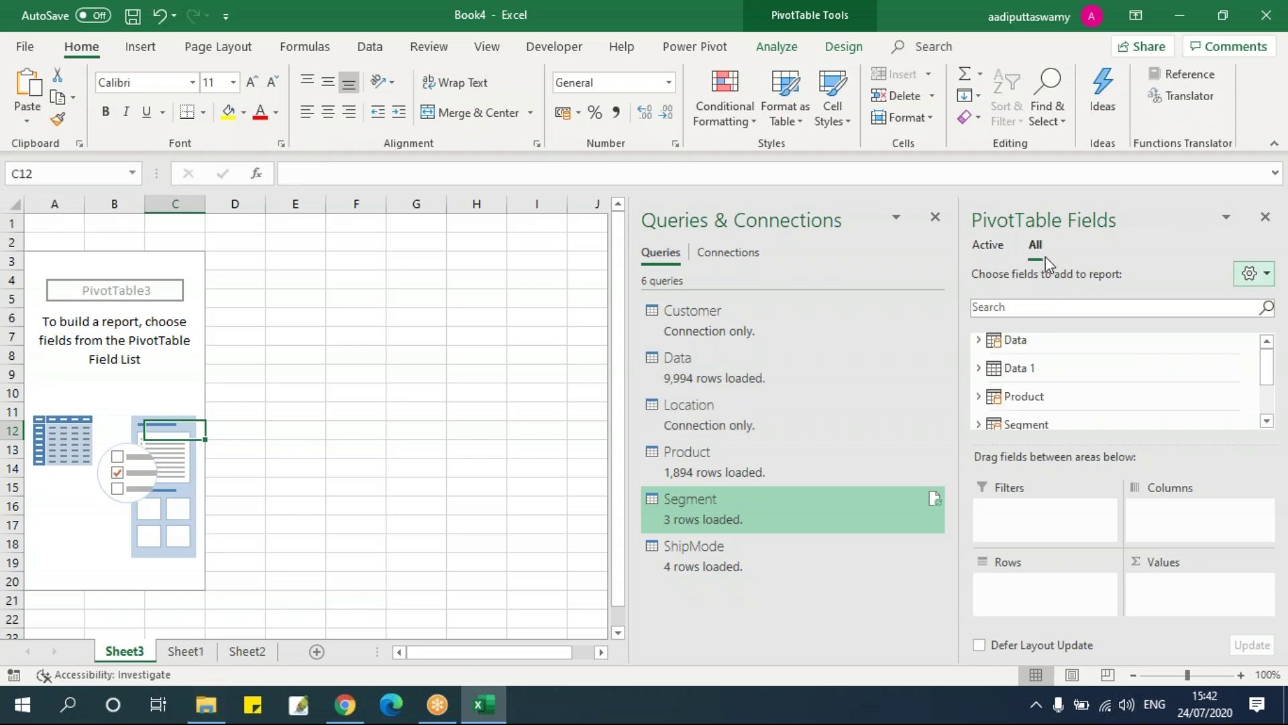
scroll(1120, 380, down, 1)
scroll(1122, 383, up, 1)
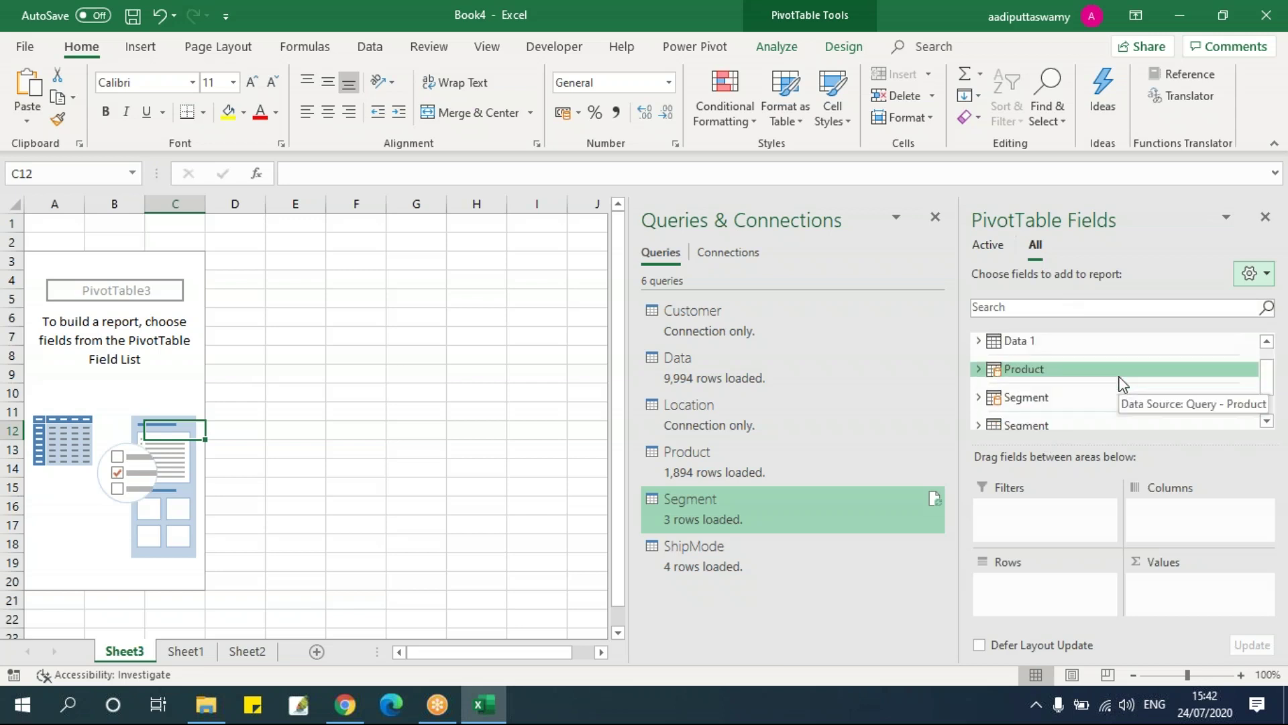
scroll(1114, 387, down, 1)
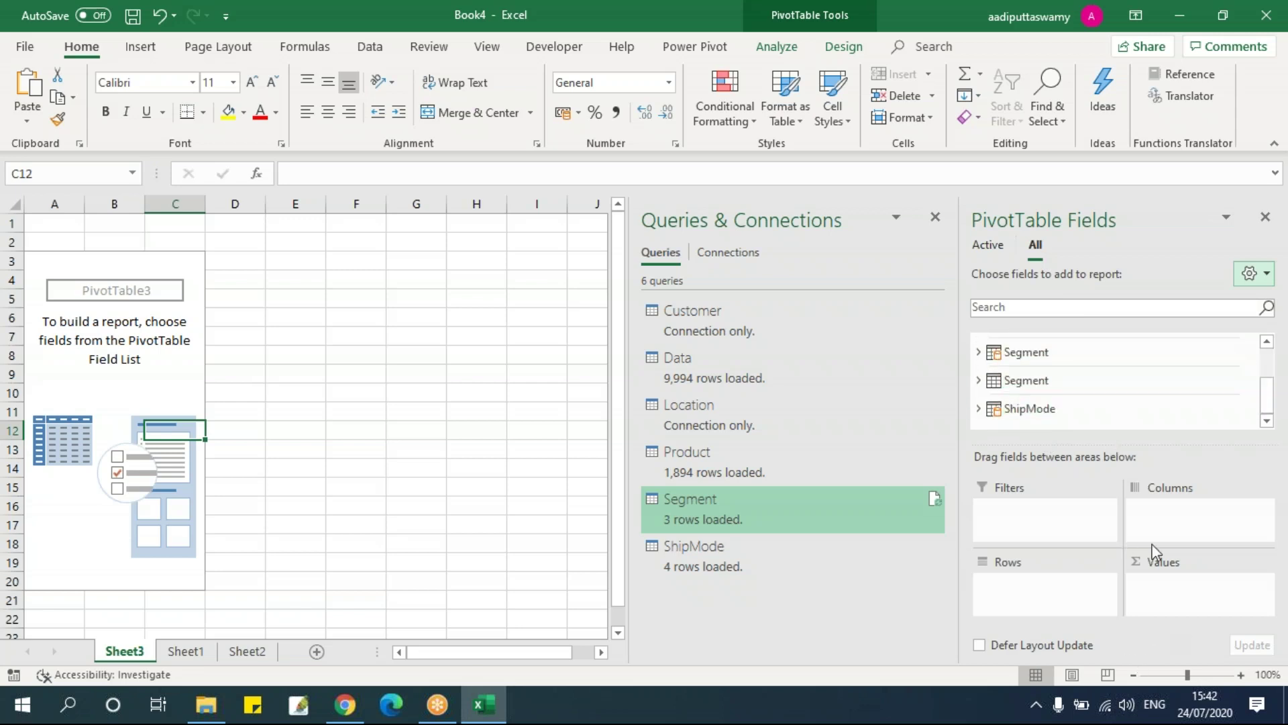
scroll(1058, 422, up, 1)
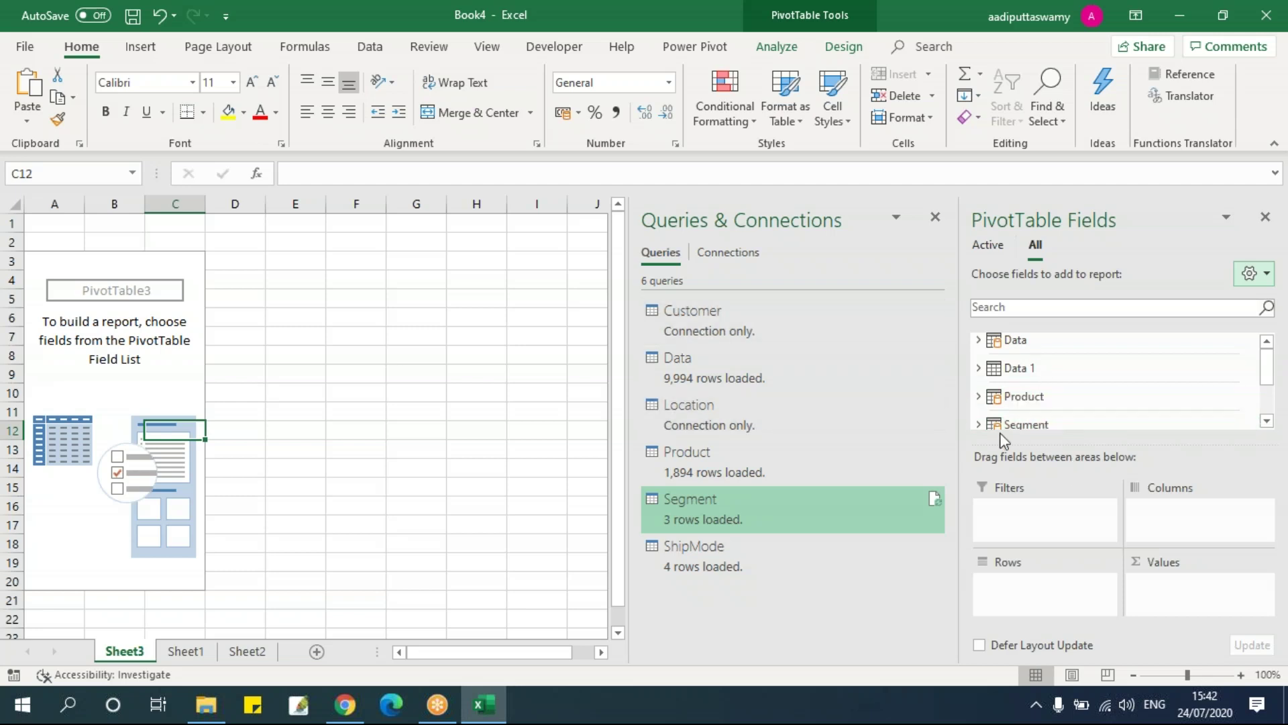
click(978, 424)
scroll(1149, 399, down, 1)
drag(1057, 374, 1110, 578)
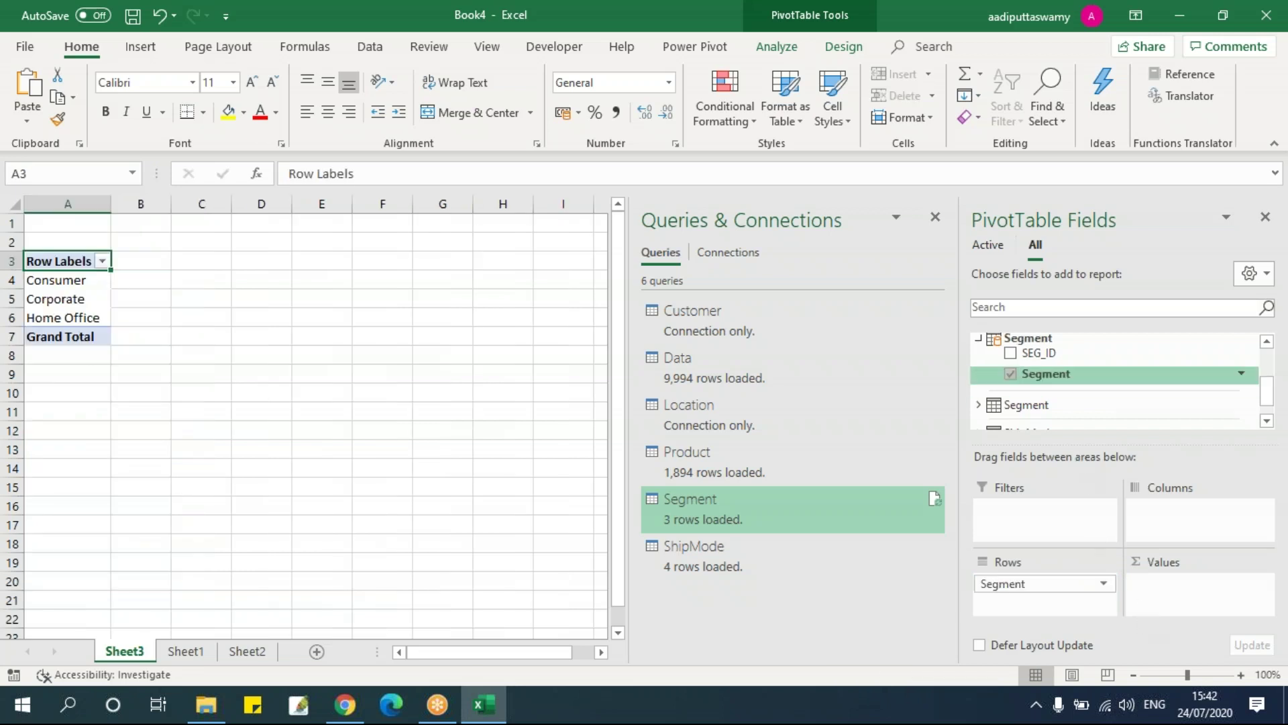
scroll(1113, 379, down, 1)
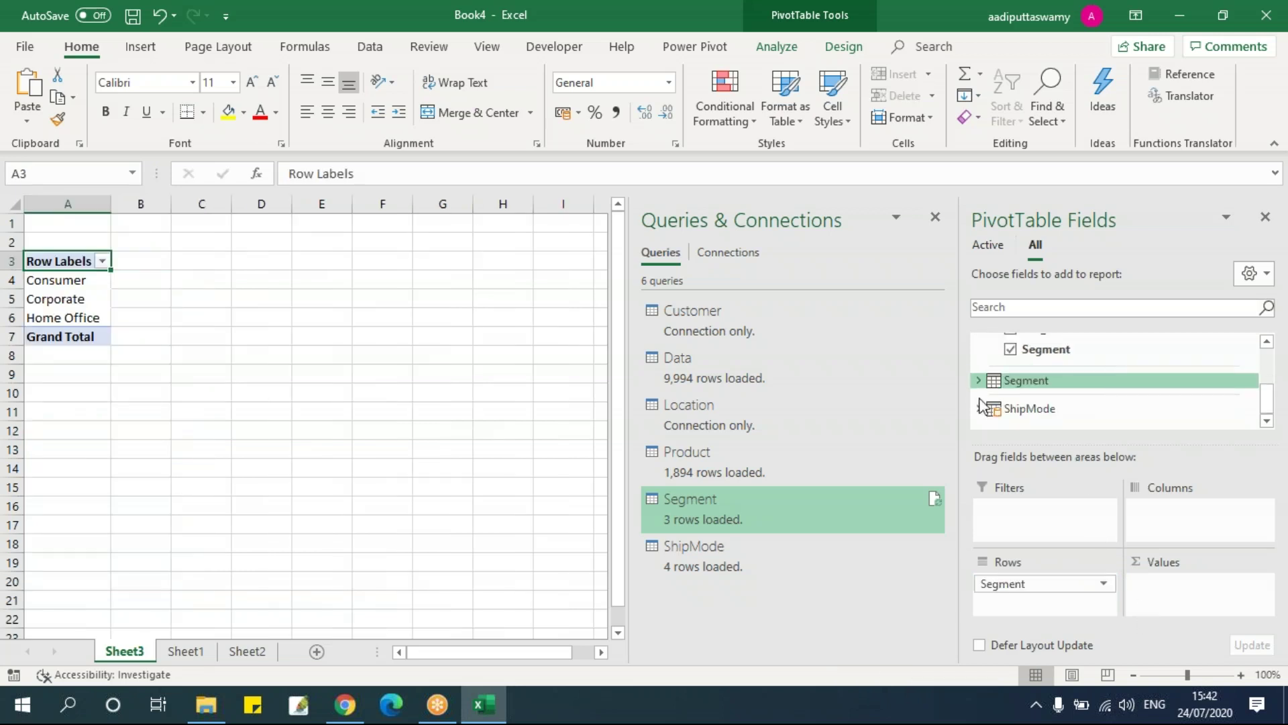
drag(101, 285, 94, 332)
Add the Sales field from the Data query table to the PivotTable's Values.
scroll(1088, 411, up, 4)
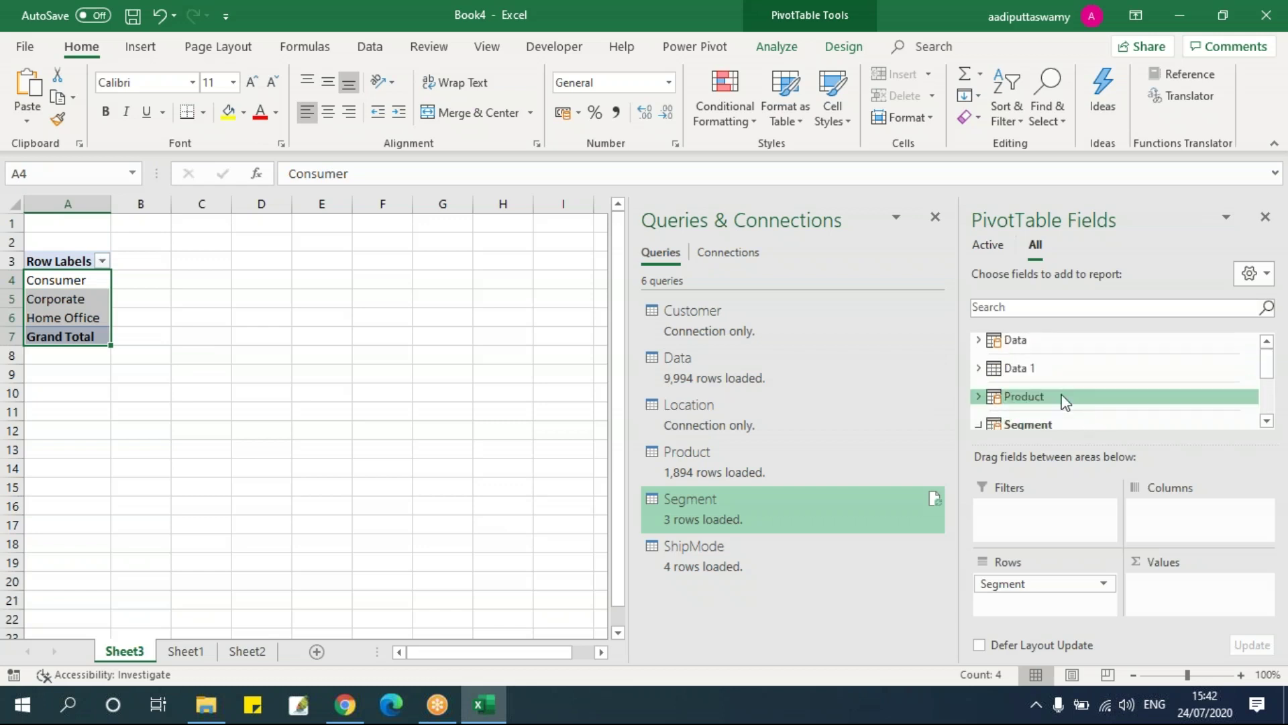
click(978, 339)
scroll(1006, 389, down, 2)
scroll(1006, 385, down, 4)
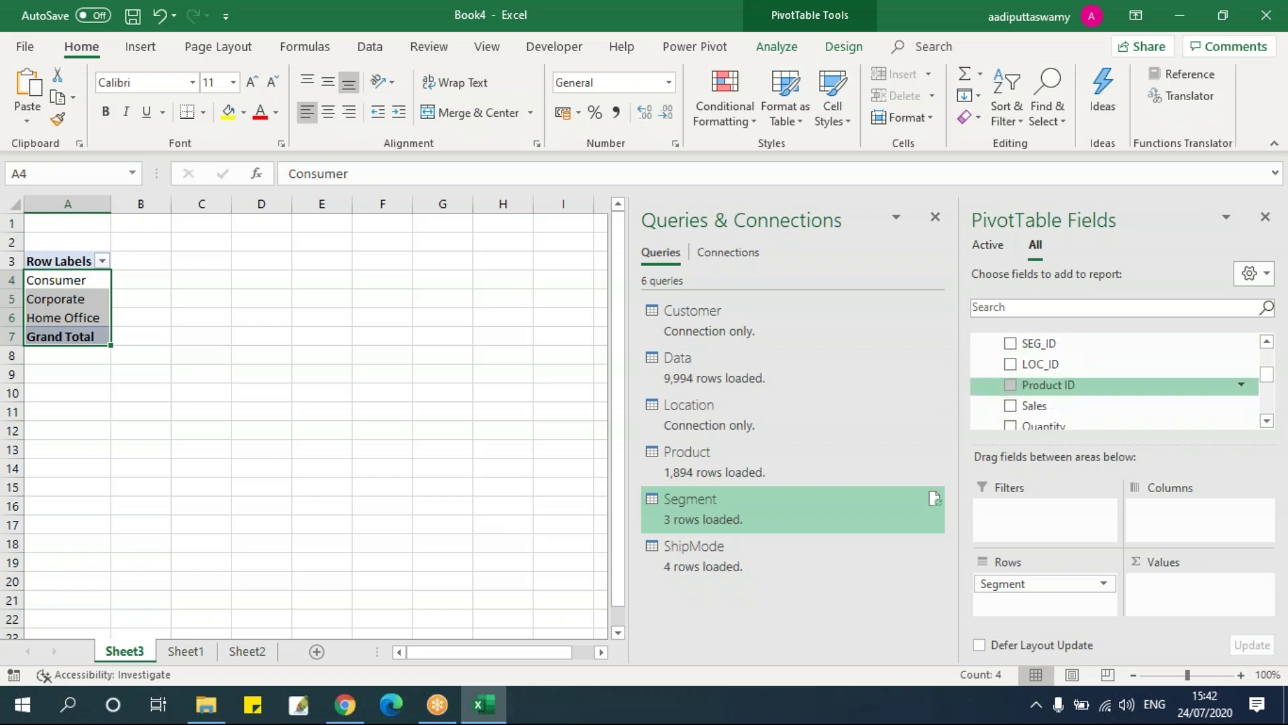
drag(1027, 363, 1162, 604)
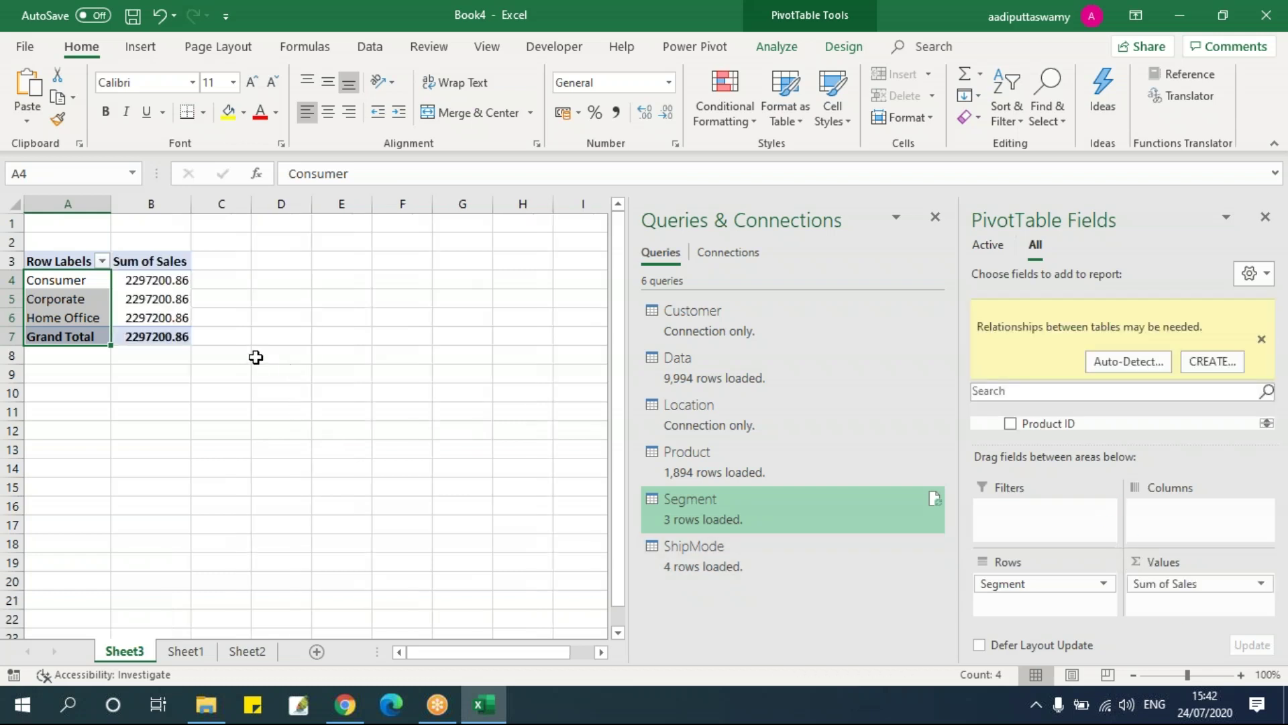
Create a relationship from SEG_ID in the Data 1 data model table to SEG_ID in the Segment data model table.
click(1213, 361)
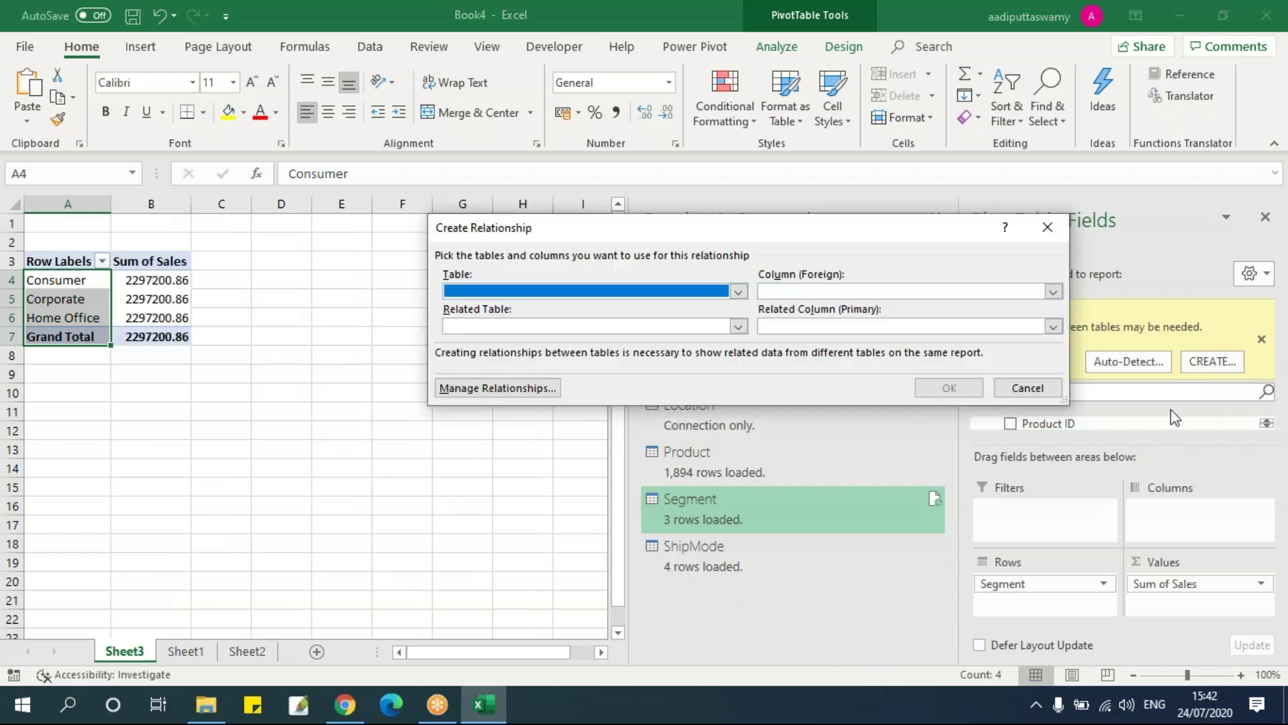
click(700, 293)
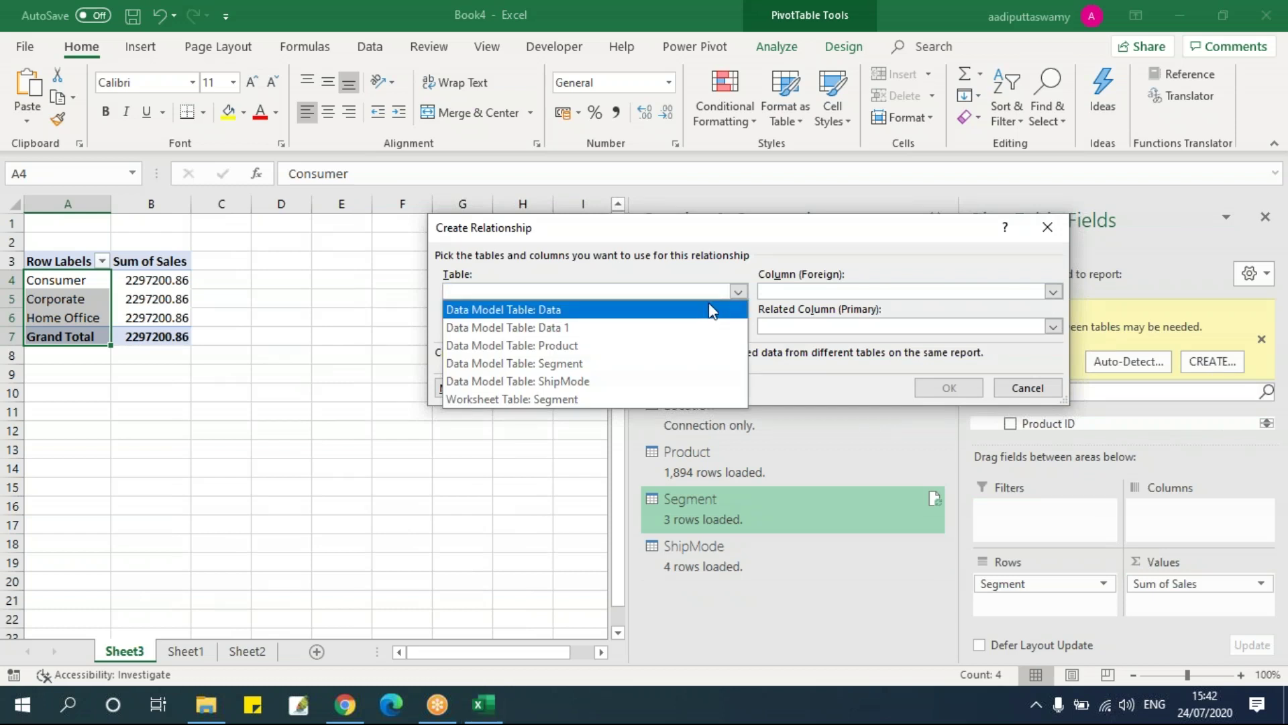
click(624, 310)
click(830, 293)
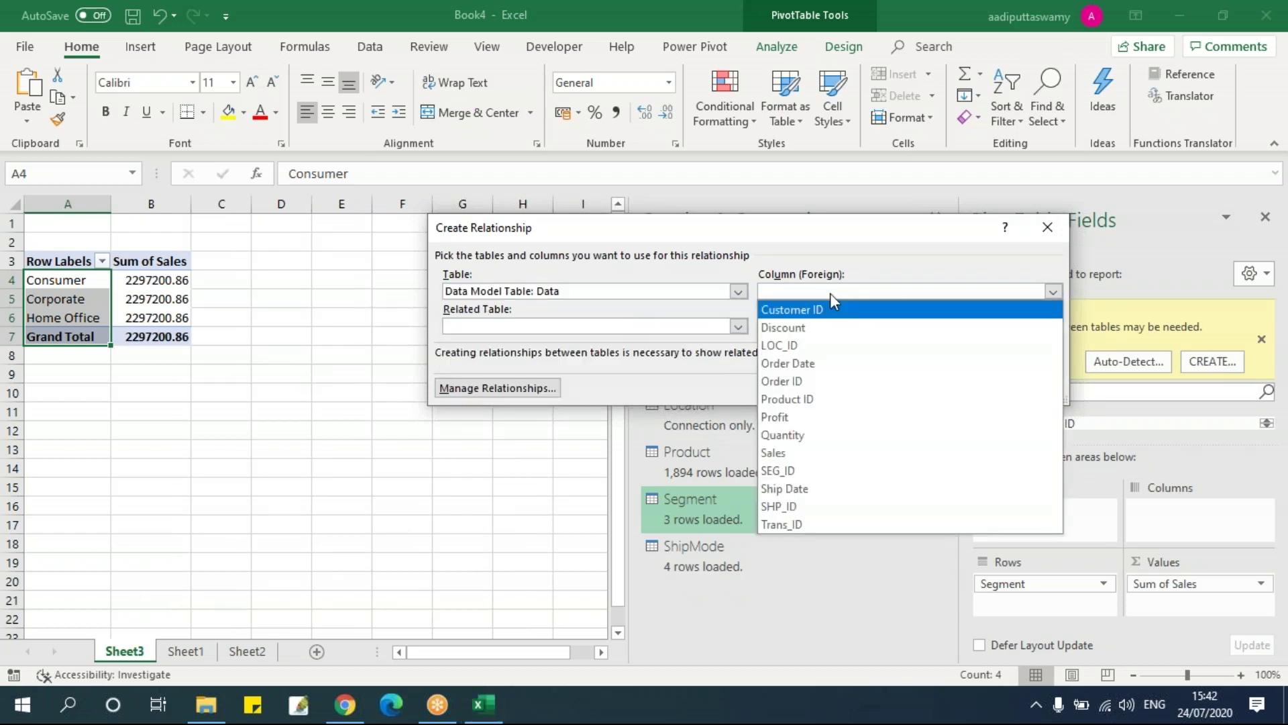
click(830, 292)
click(615, 290)
click(614, 323)
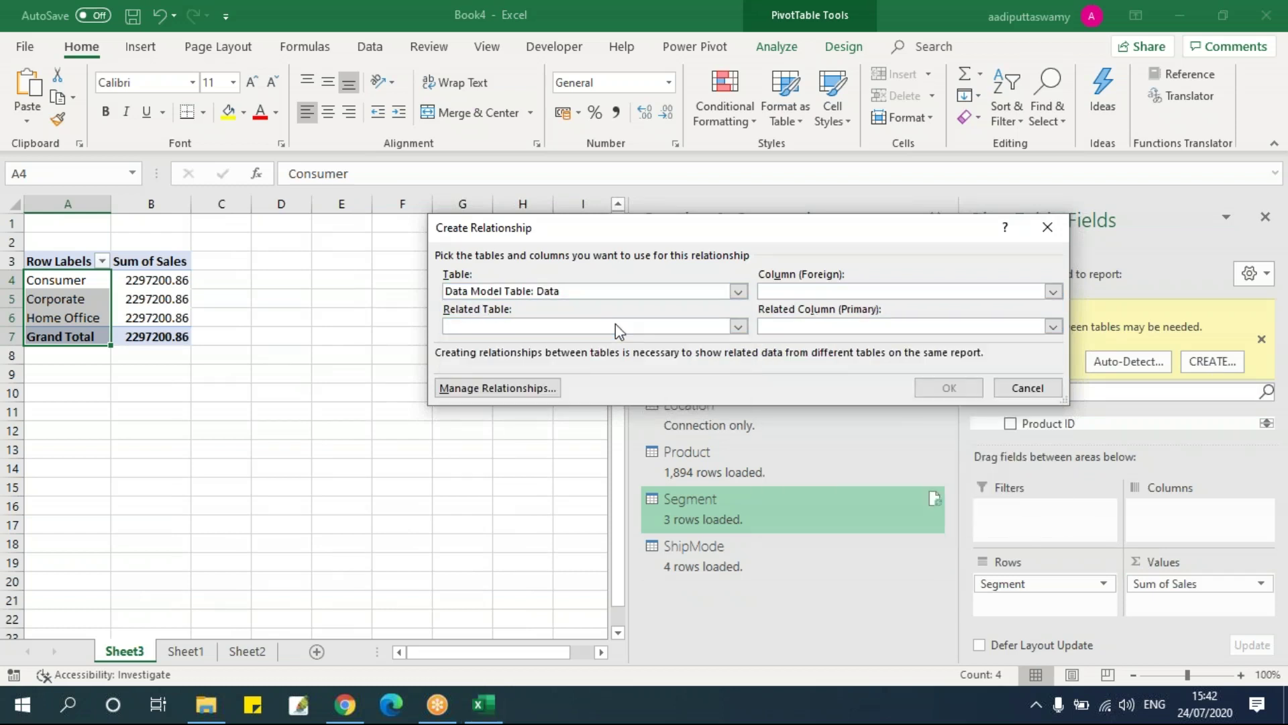
click(808, 293)
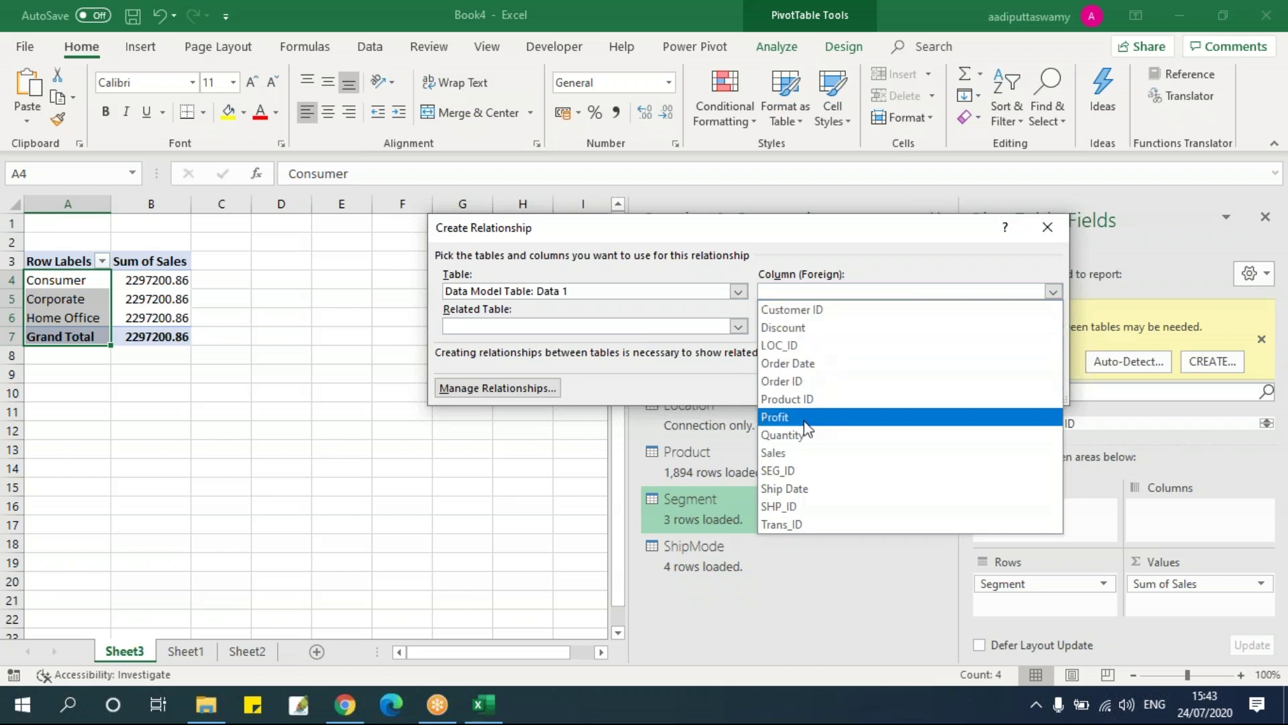
click(802, 472)
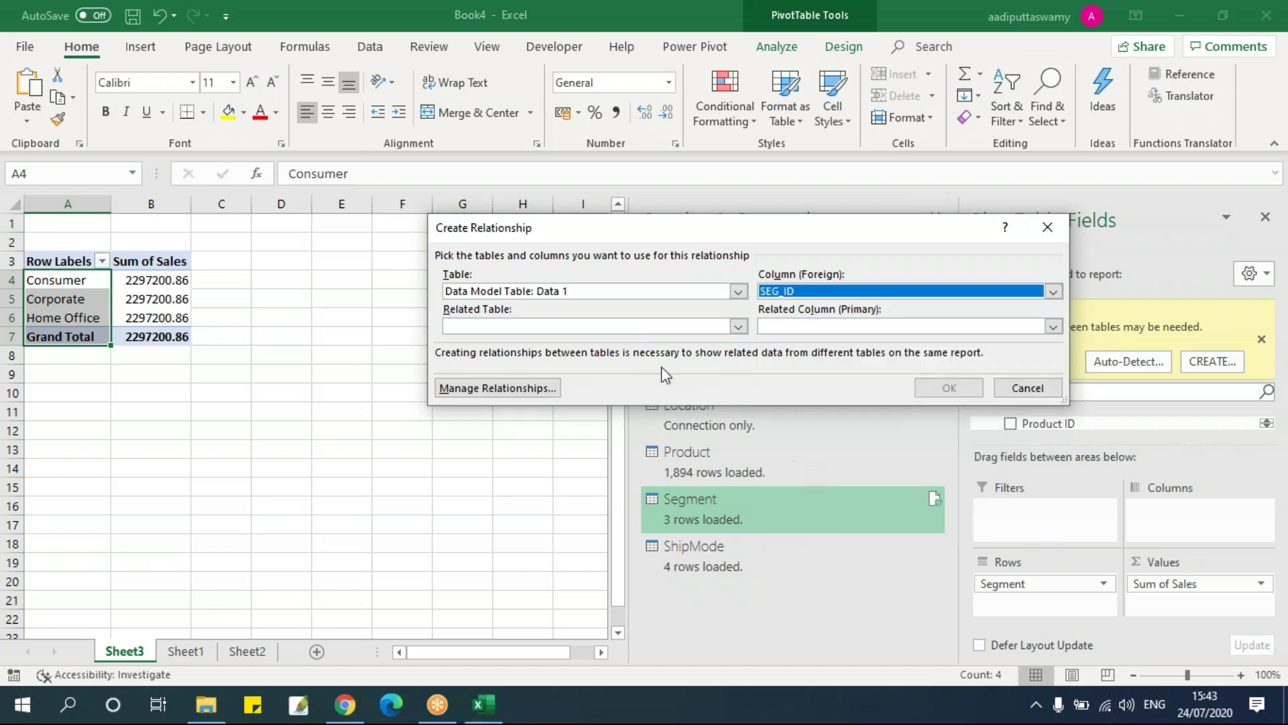
click(617, 326)
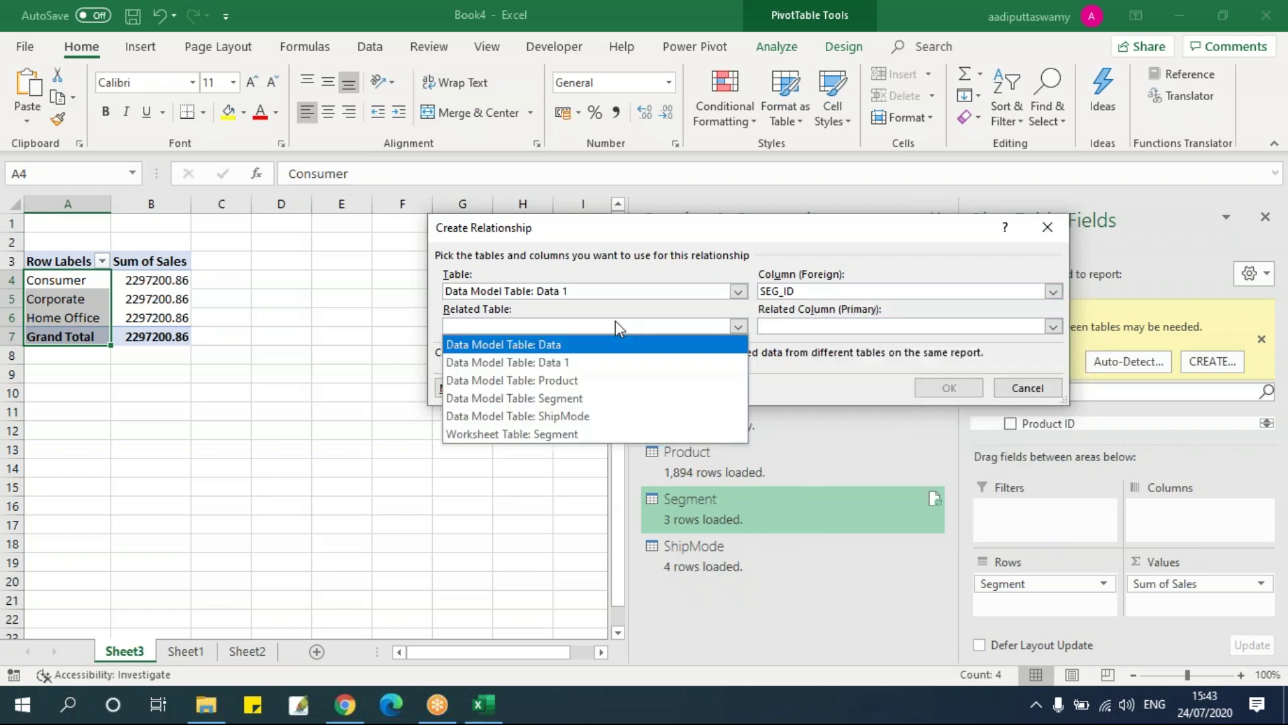
click(604, 398)
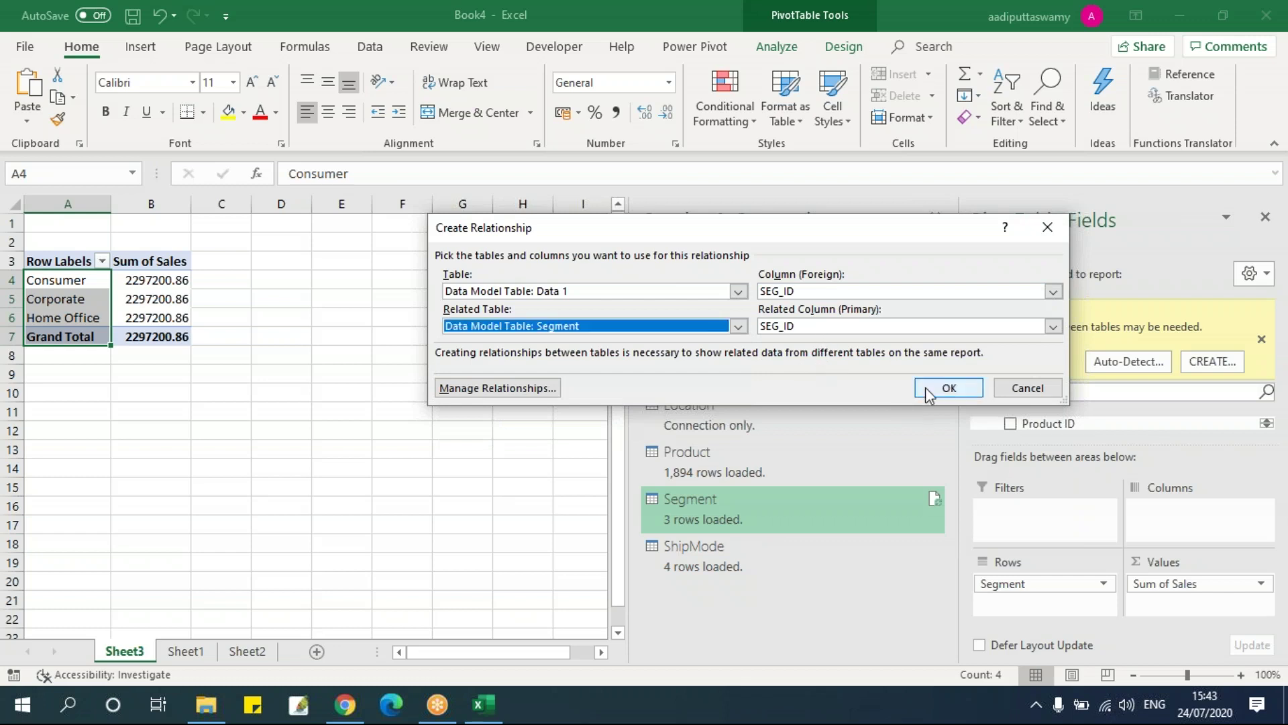
click(926, 389)
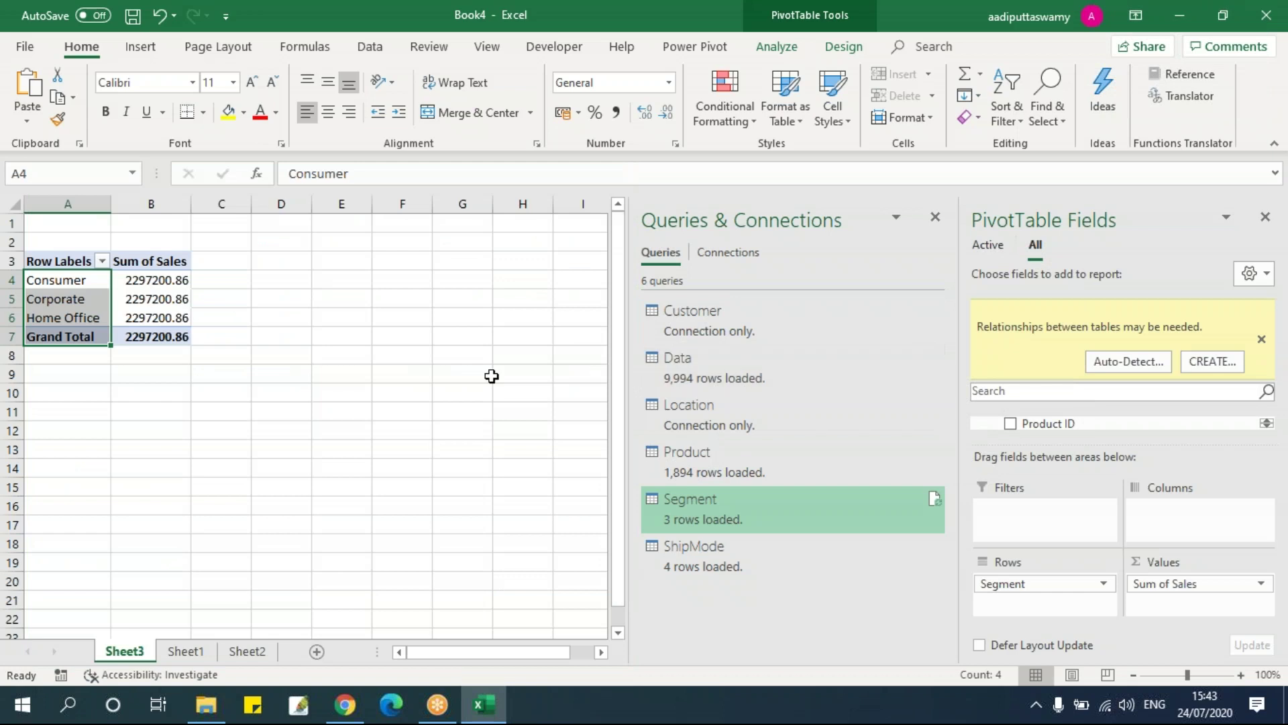
Auto-detect the missing table relationship for the PivotTable and check the sales values per segment.
click(1136, 363)
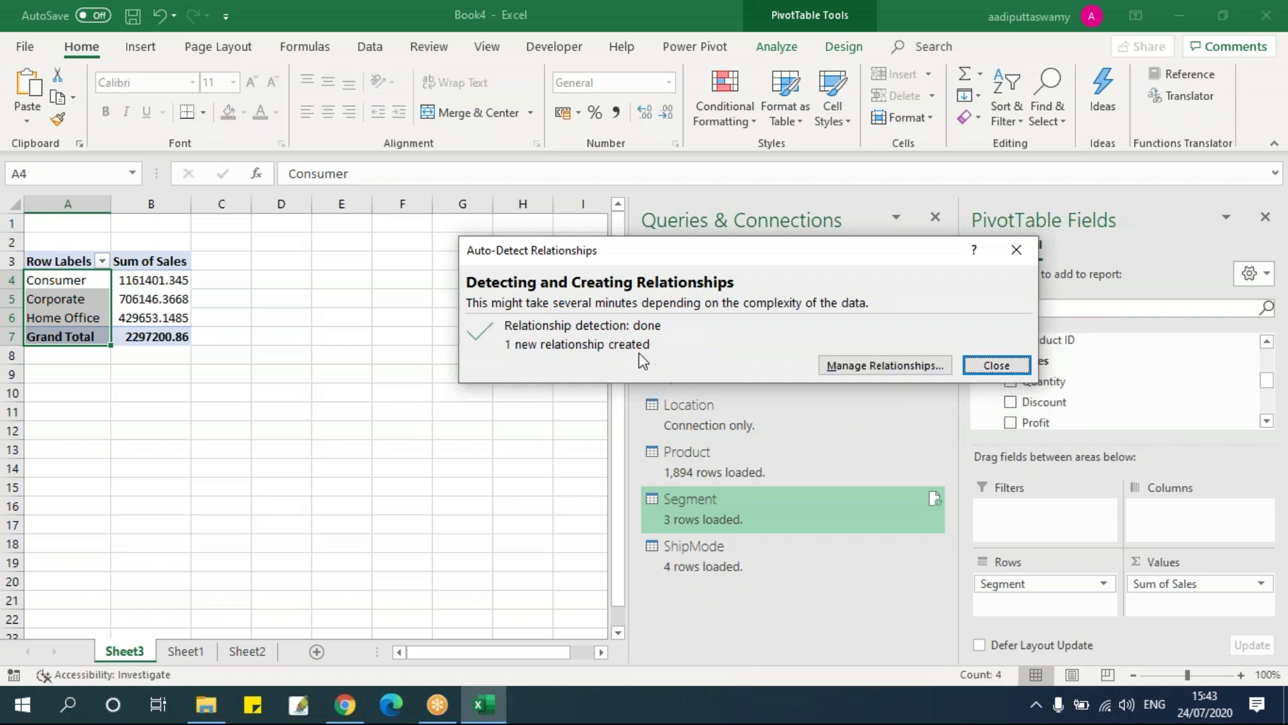
click(996, 365)
drag(172, 275, 172, 315)
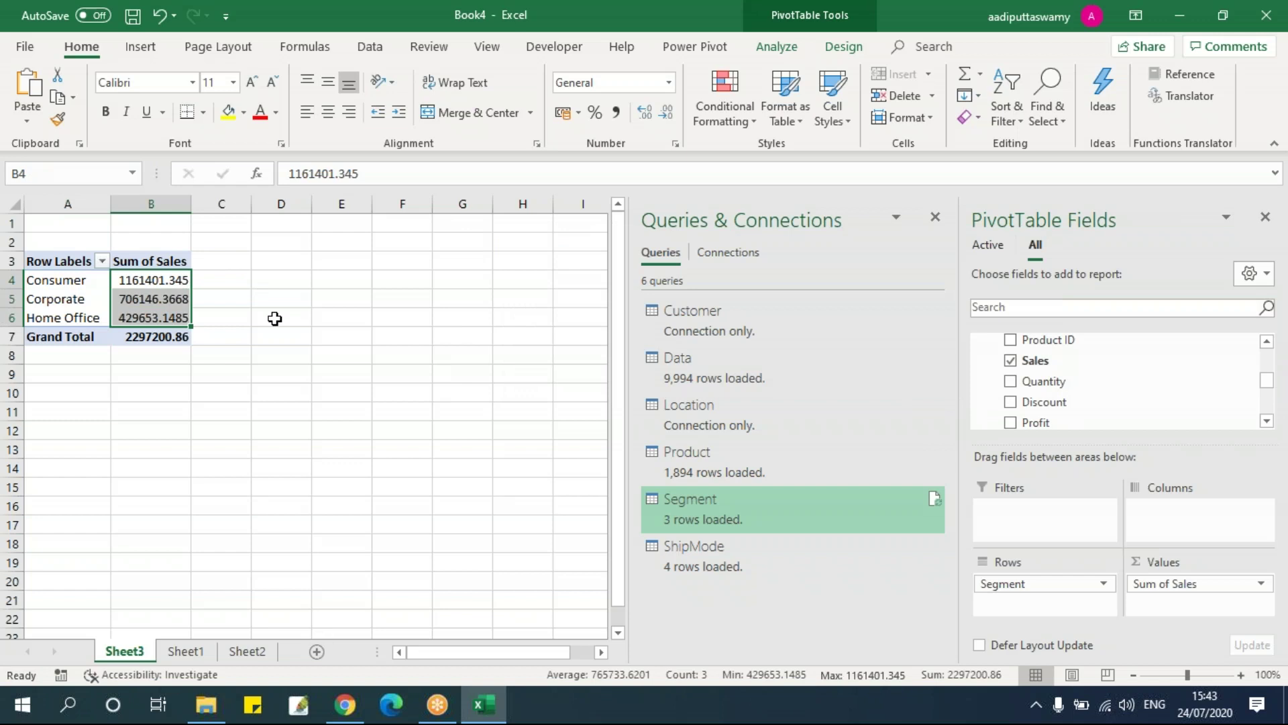
Check the worksheet tables of the Data and Segment queries, and close the workbook without saving it.
click(731, 369)
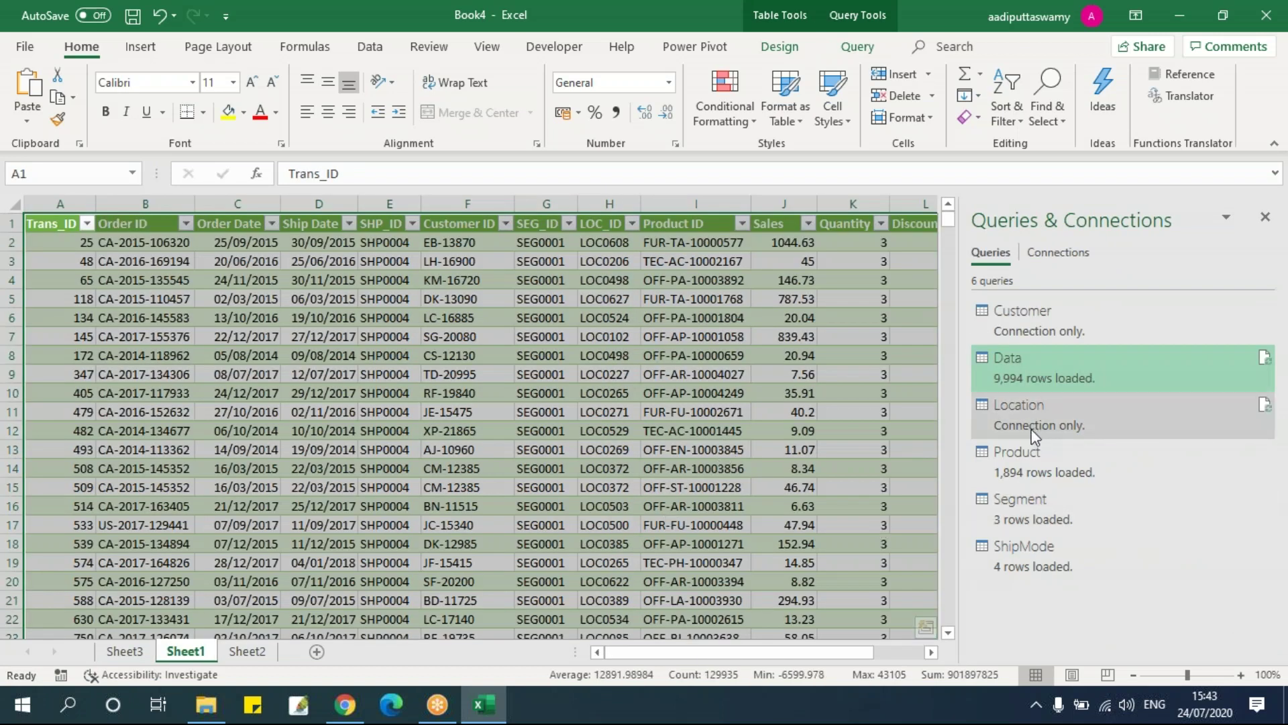
click(1031, 500)
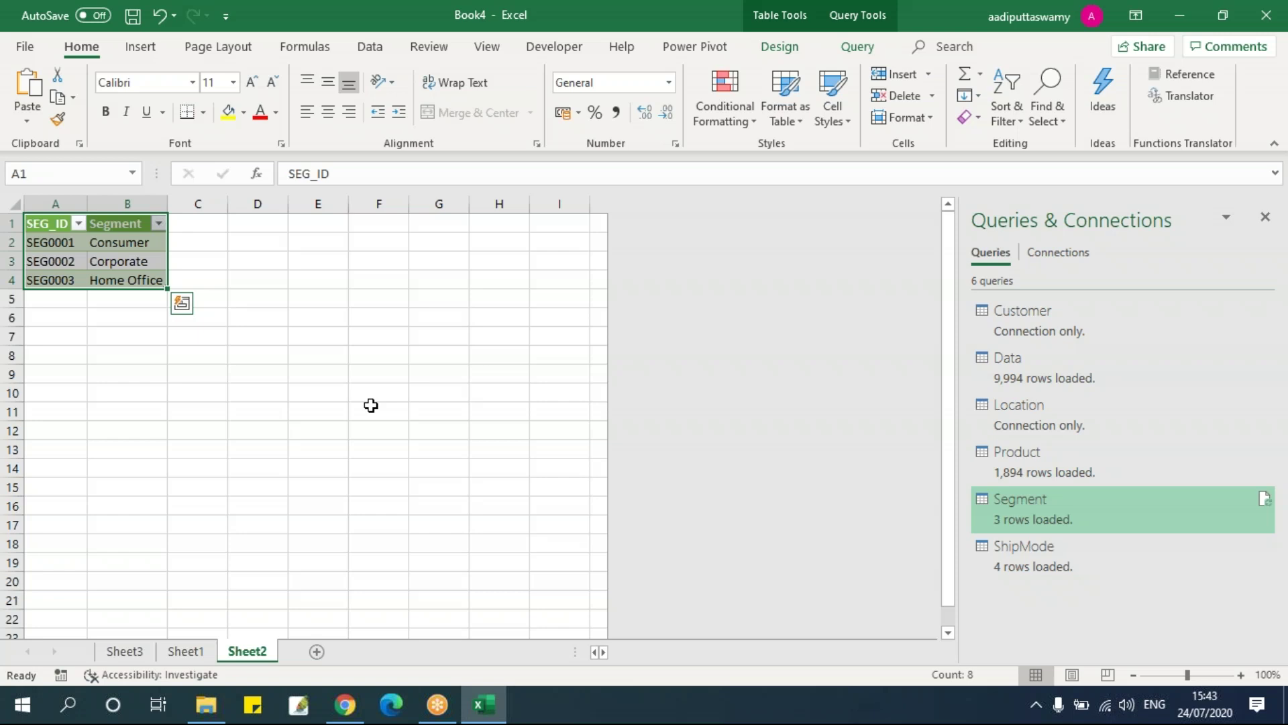
click(371, 406)
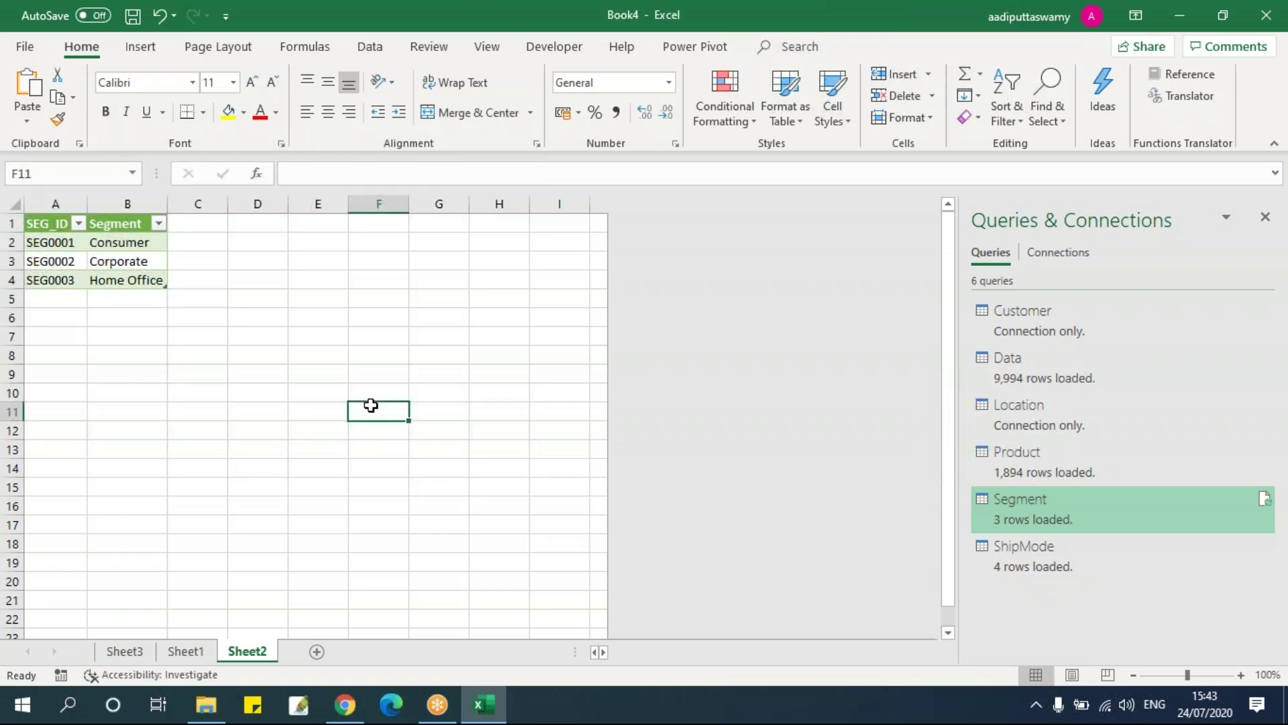
key(ctrl+w)
click(643, 373)
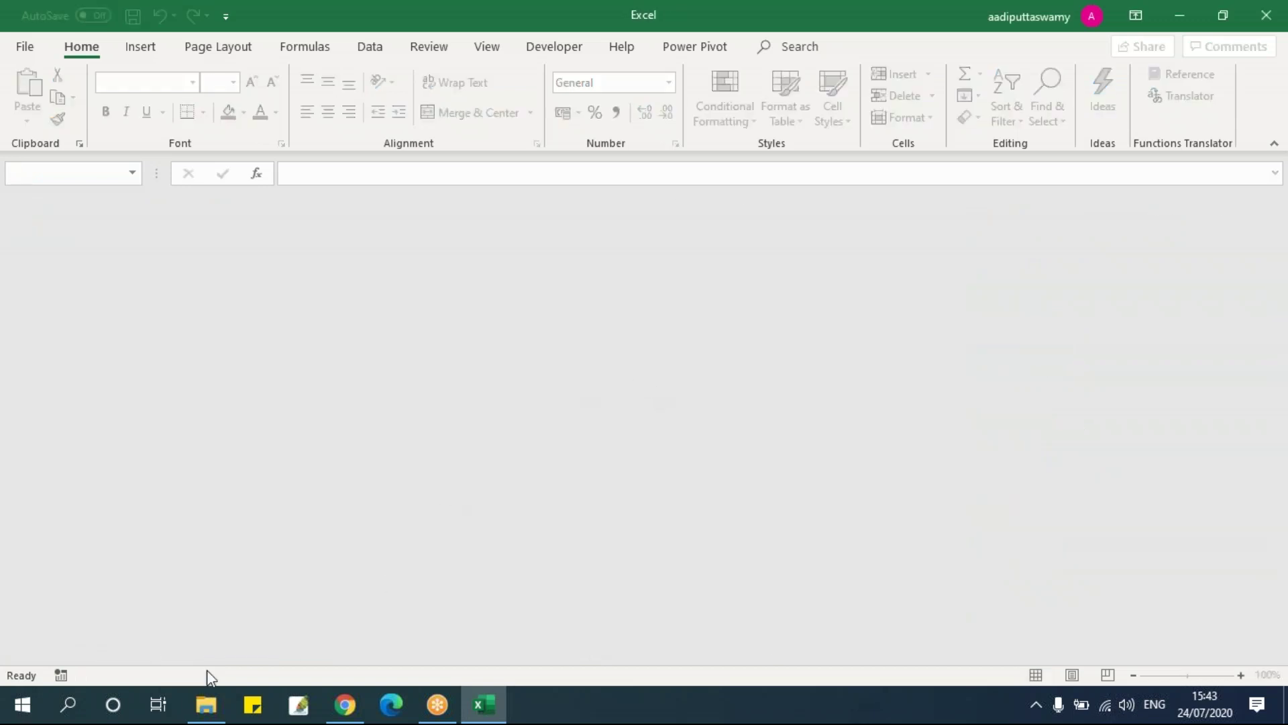
Switch to File Explorer, examine the Karnataka workbooks in the Raw Data folder, and return to the 09 - POWER QUERY folder.
click(206, 704)
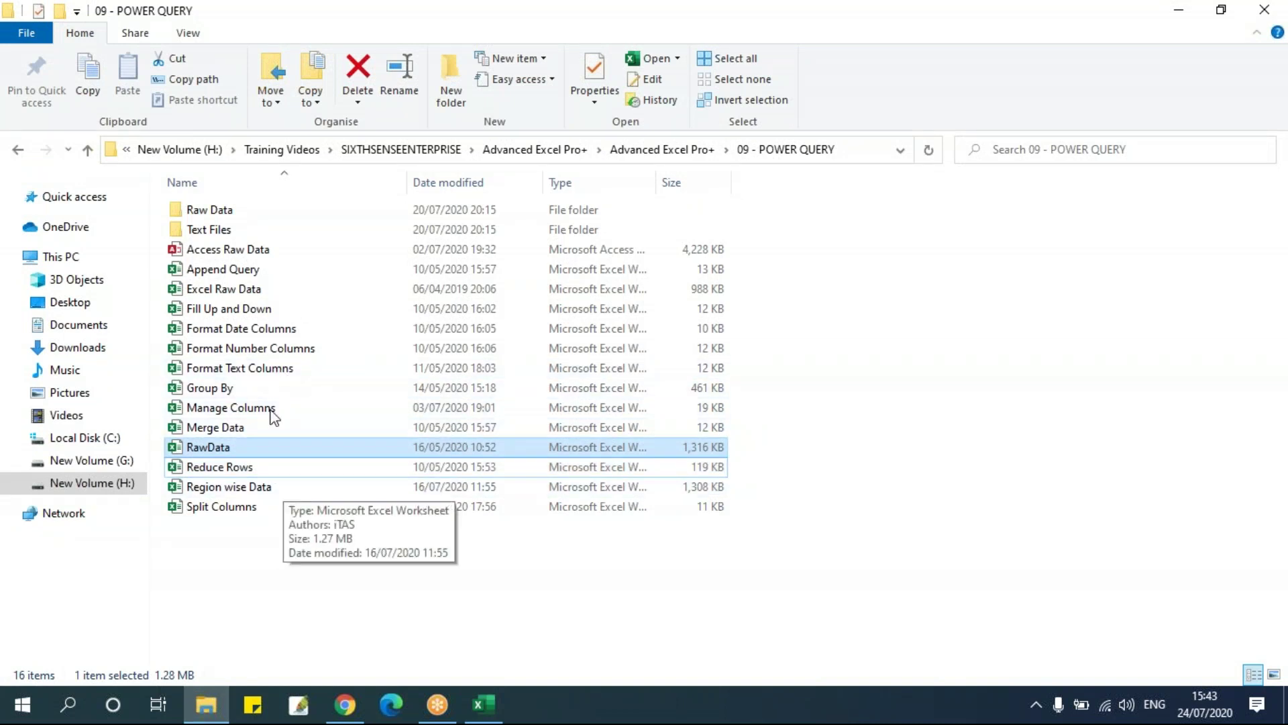
double_click(252, 211)
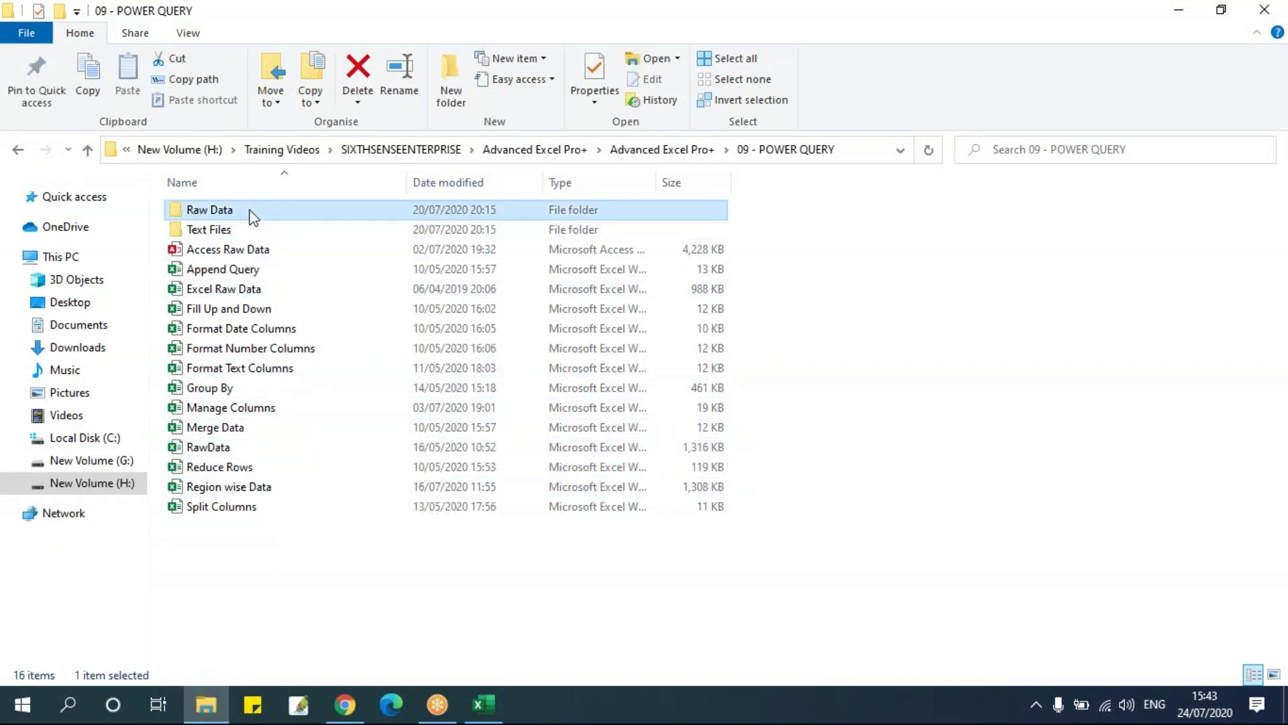
drag(565, 622, 195, 201)
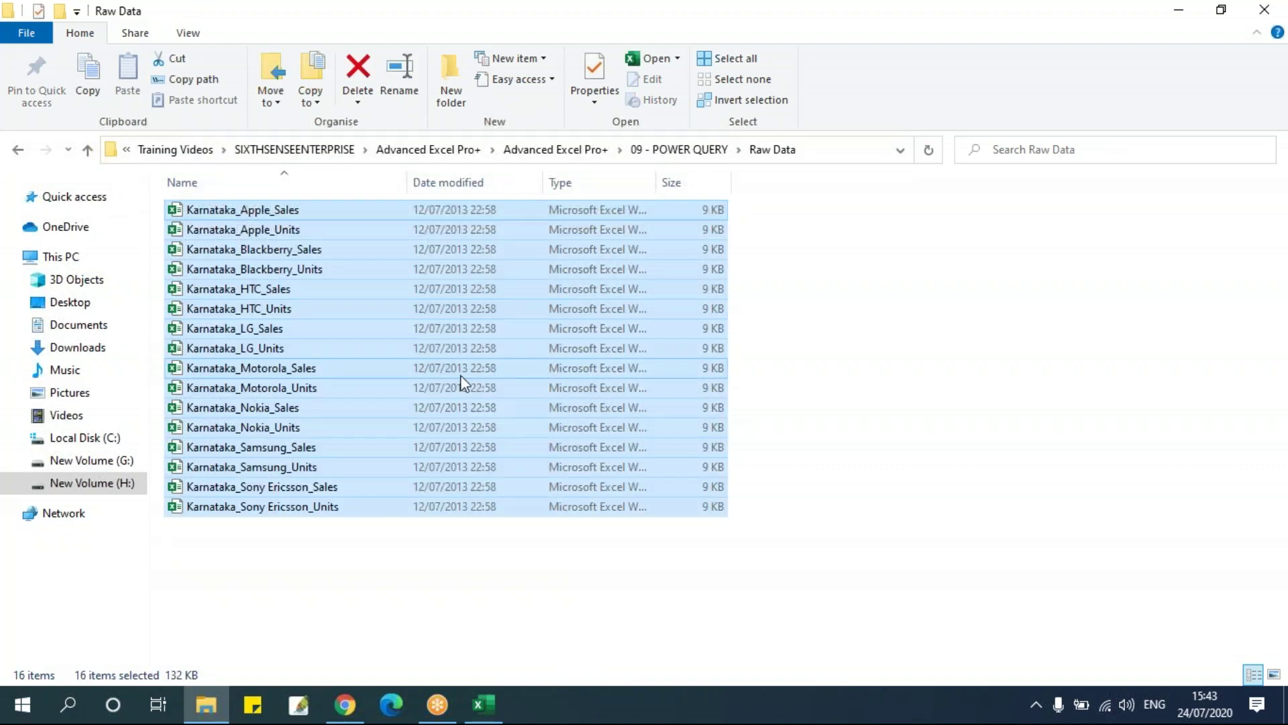
click(770, 451)
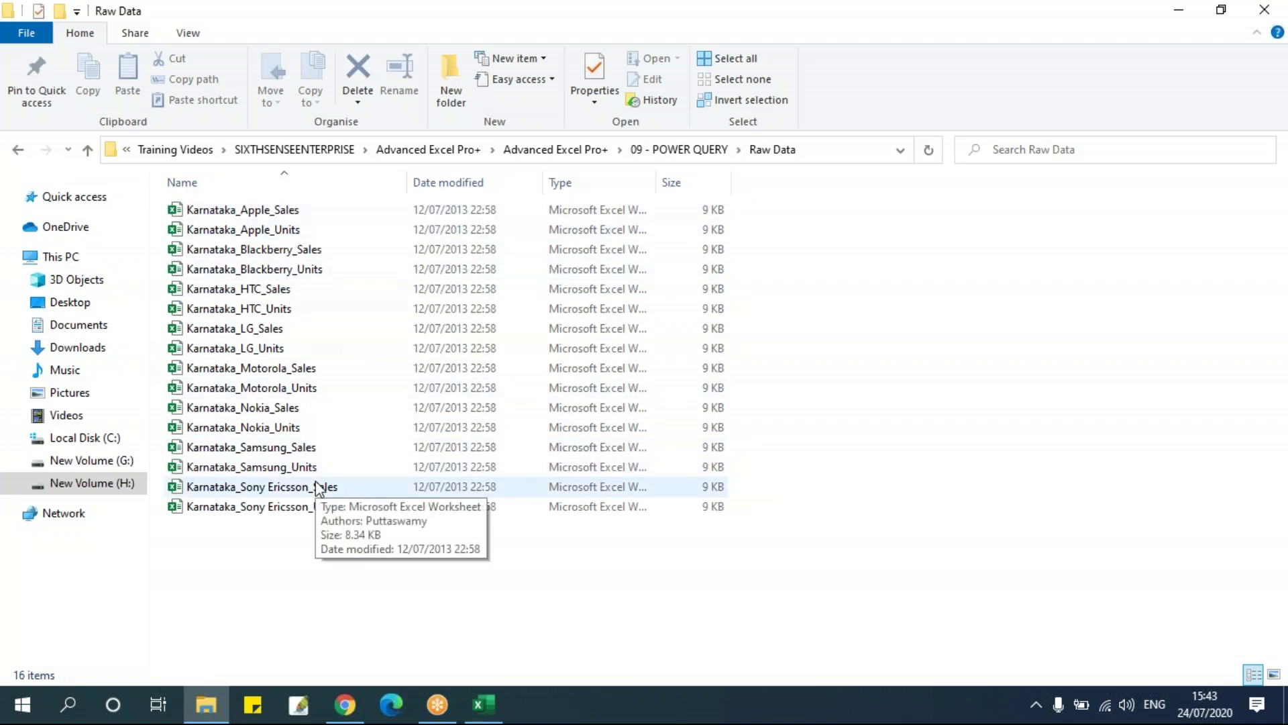
drag(617, 583, 227, 365)
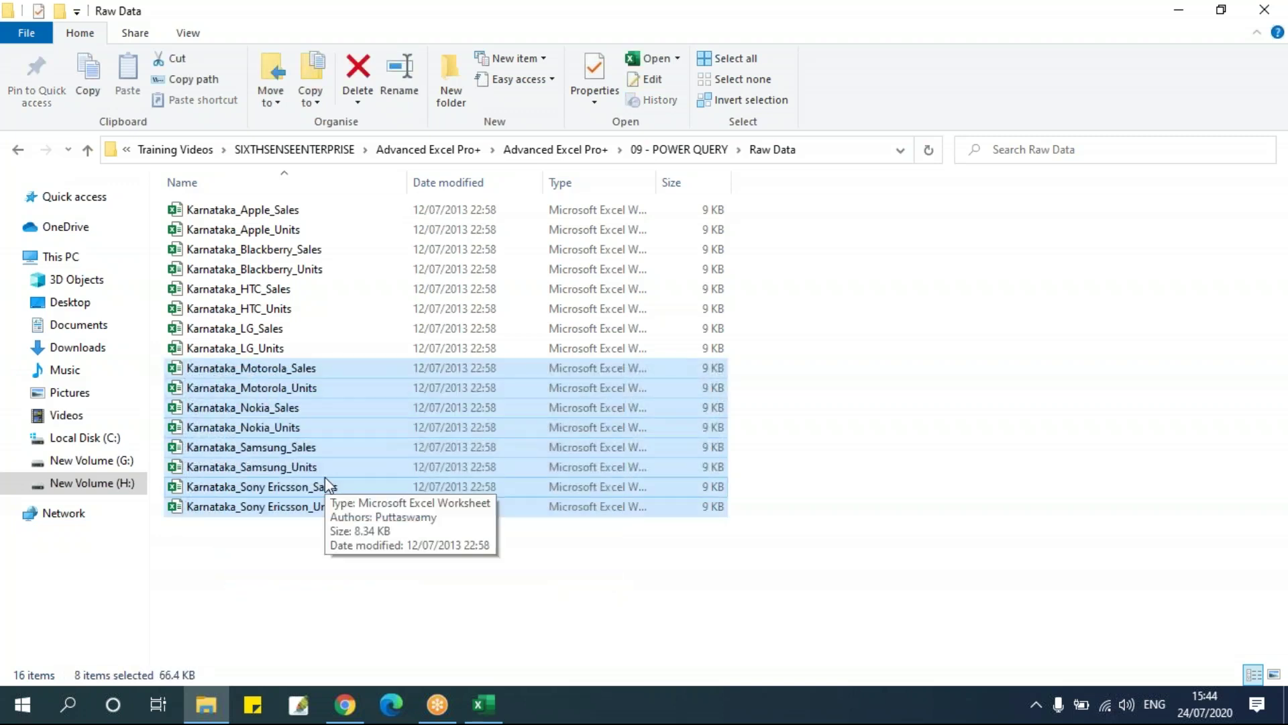
click(577, 151)
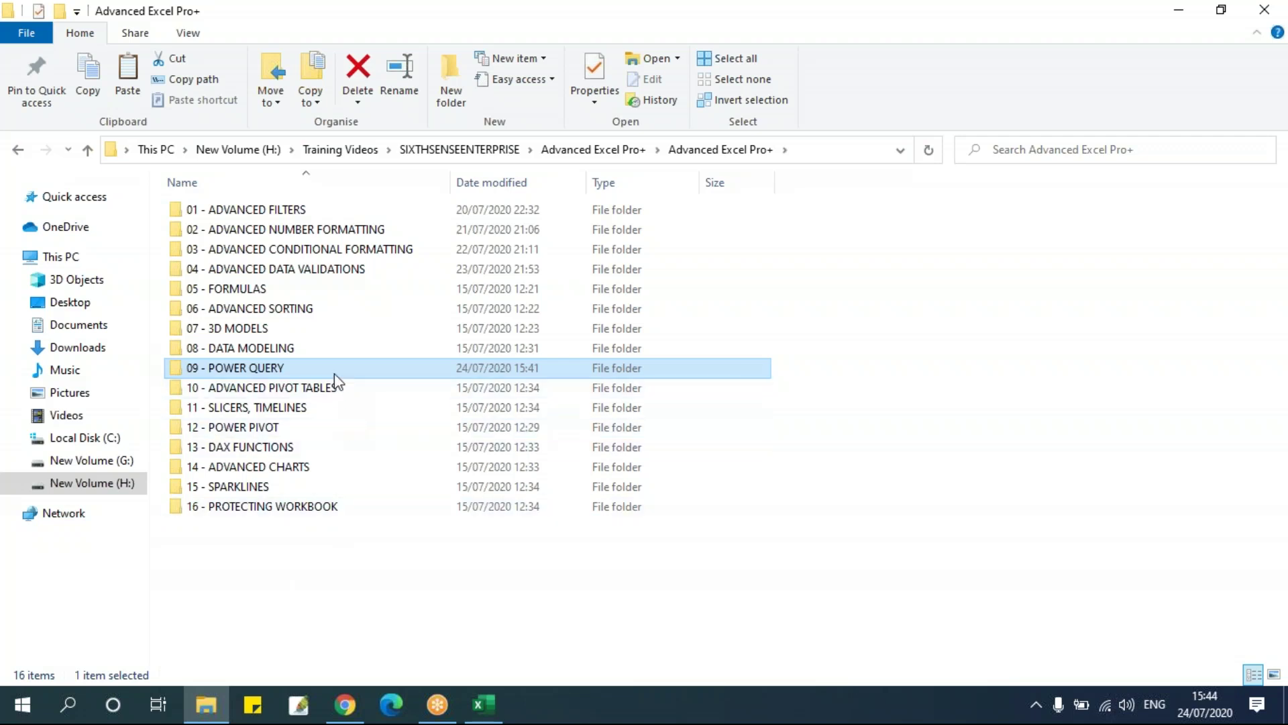
double_click(334, 371)
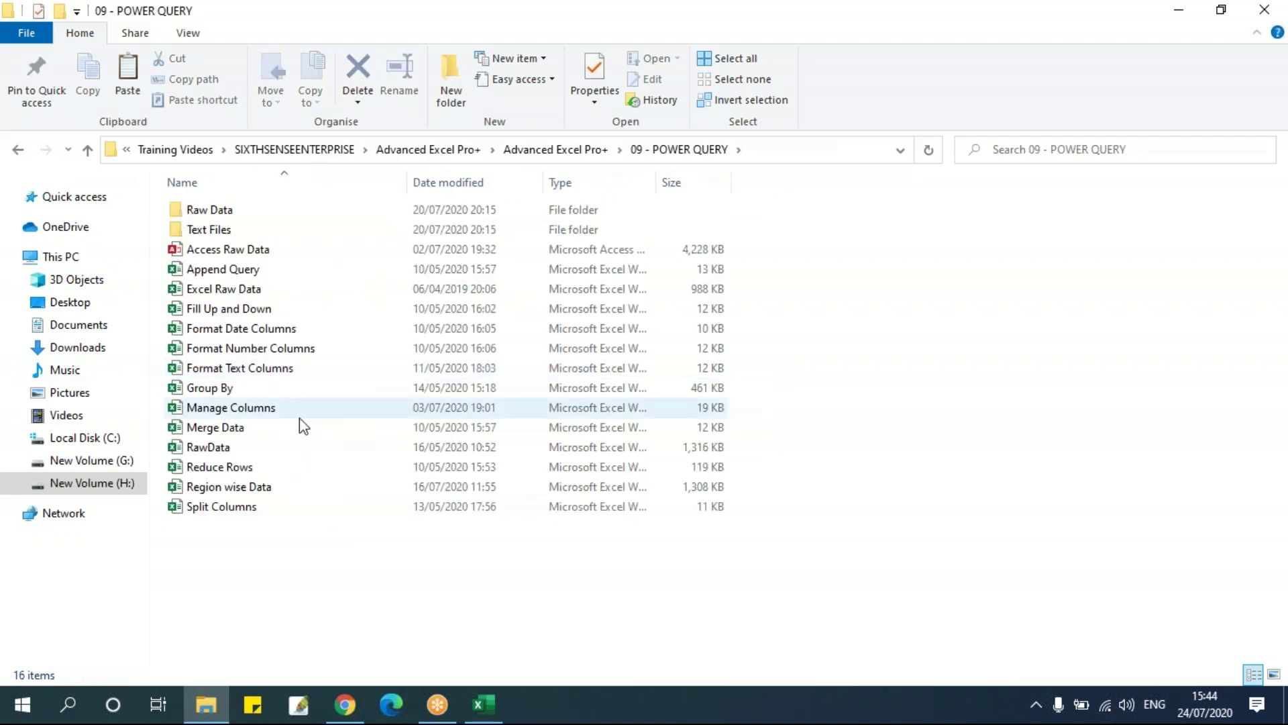
Create a folder named Data in the 09 - POWER QUERY folder.
right_click(287, 575)
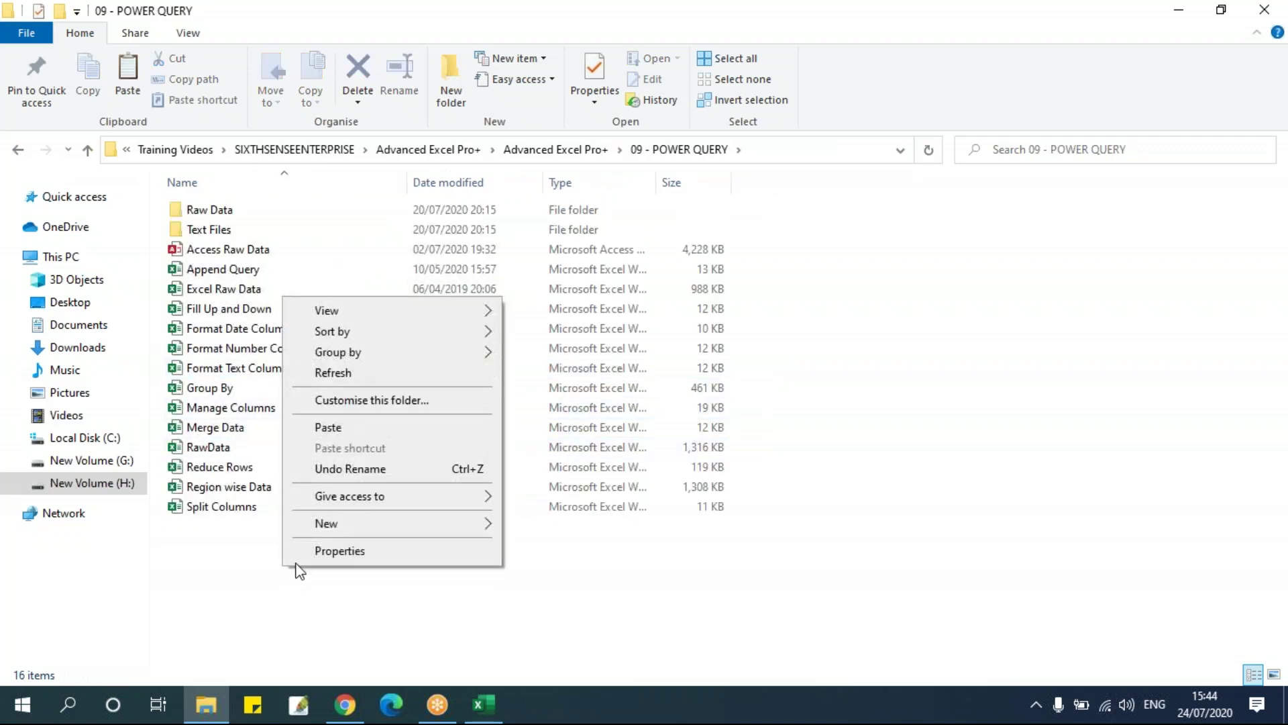
click(327, 528)
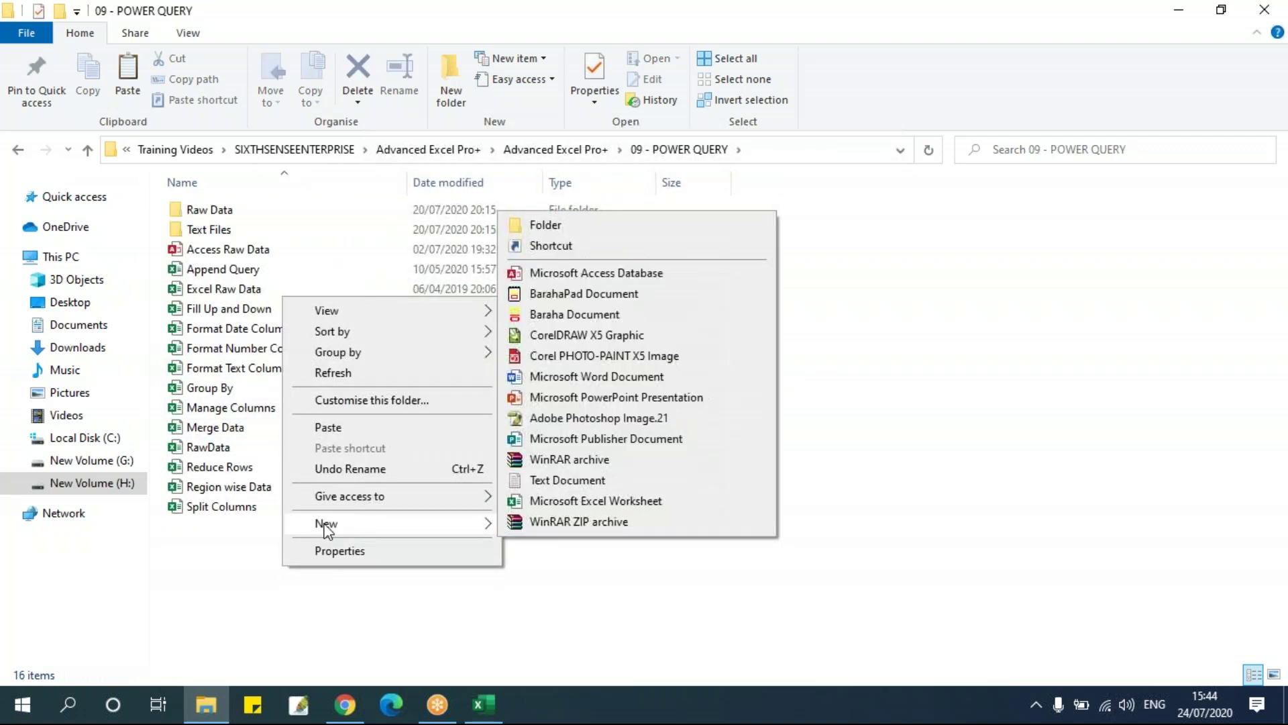
click(518, 228)
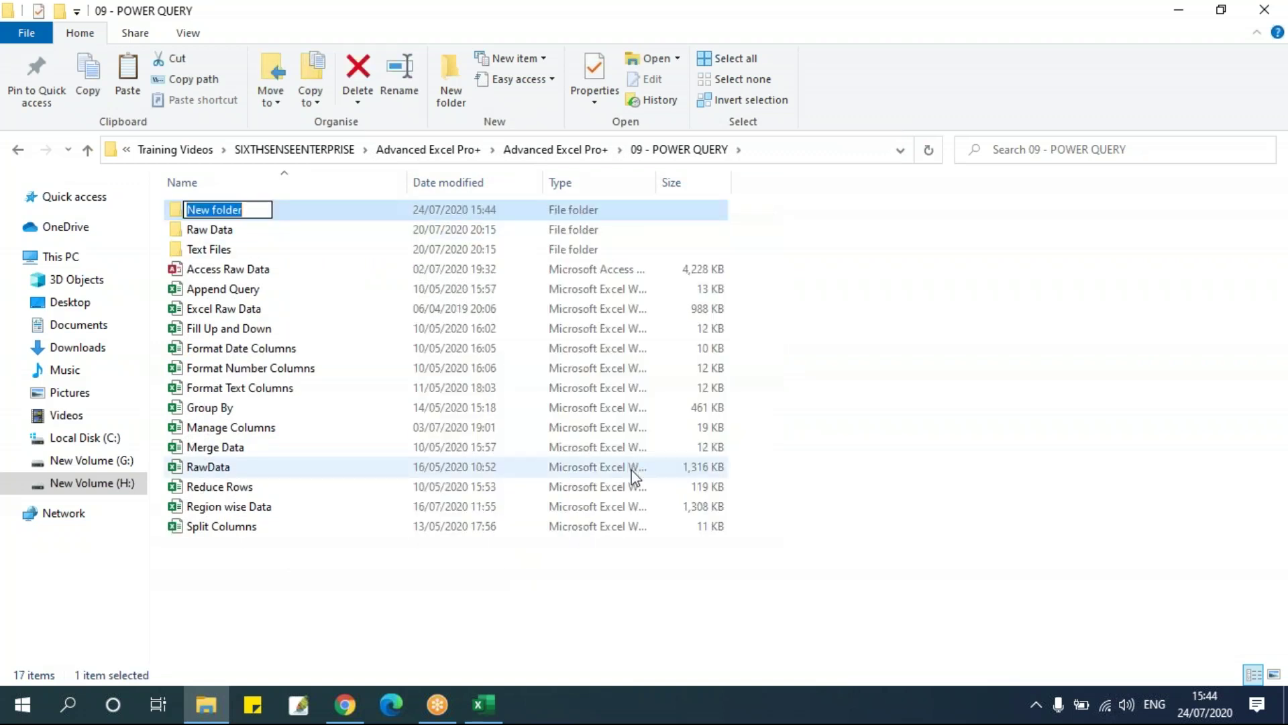
text(Data)
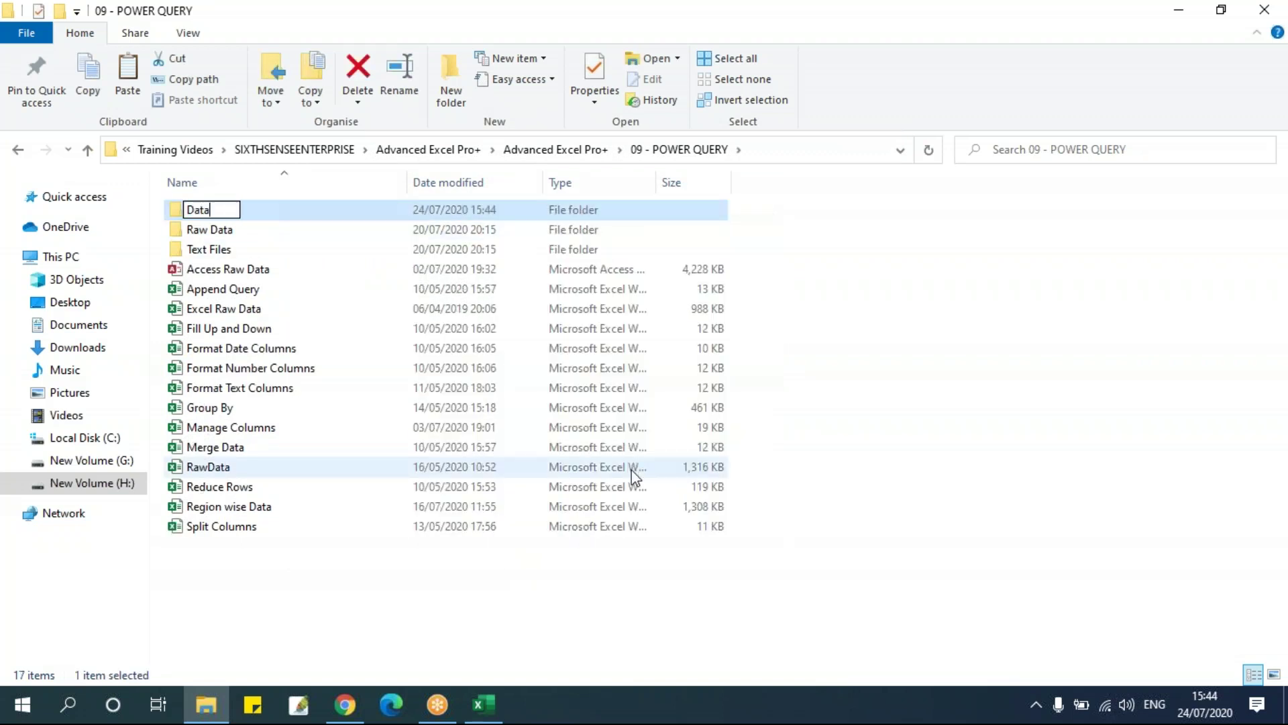
key(Return)
Paste the Motorola, Nokia, Samsung and Sony Ericsson workbooks into the Data folder, and return to the Raw Data folder.
key(Return)
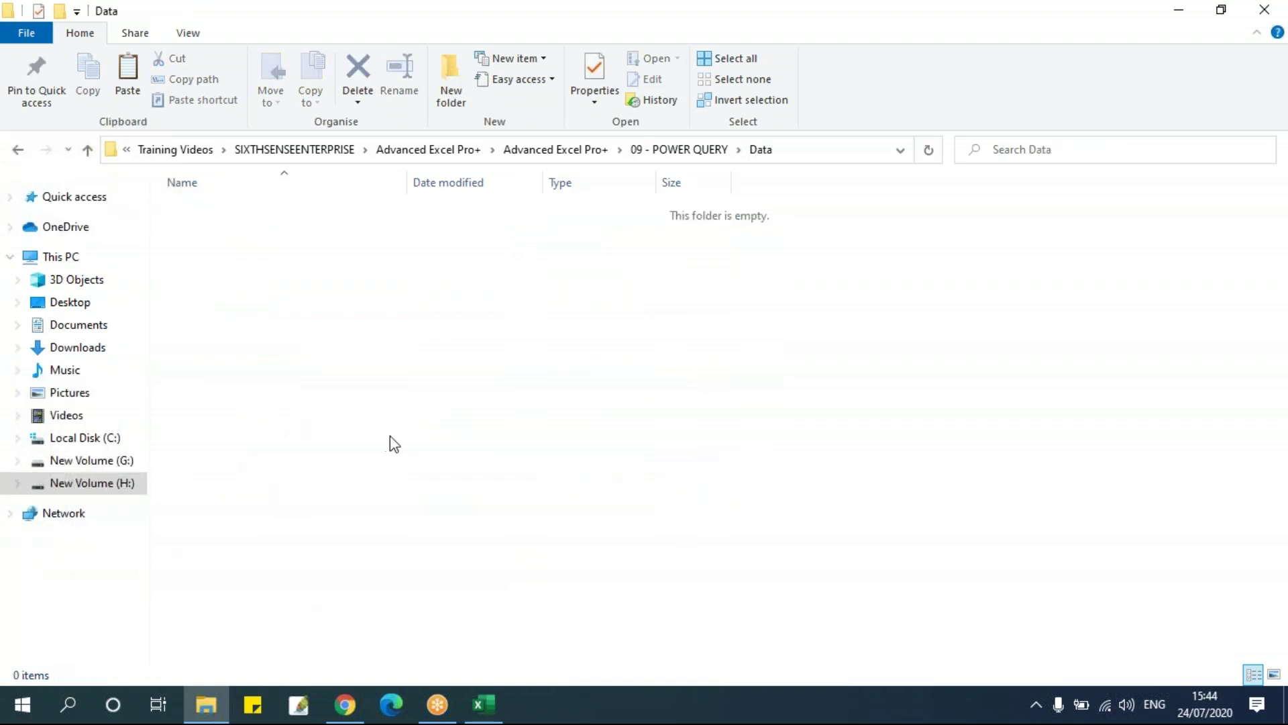
key(ctrl+v)
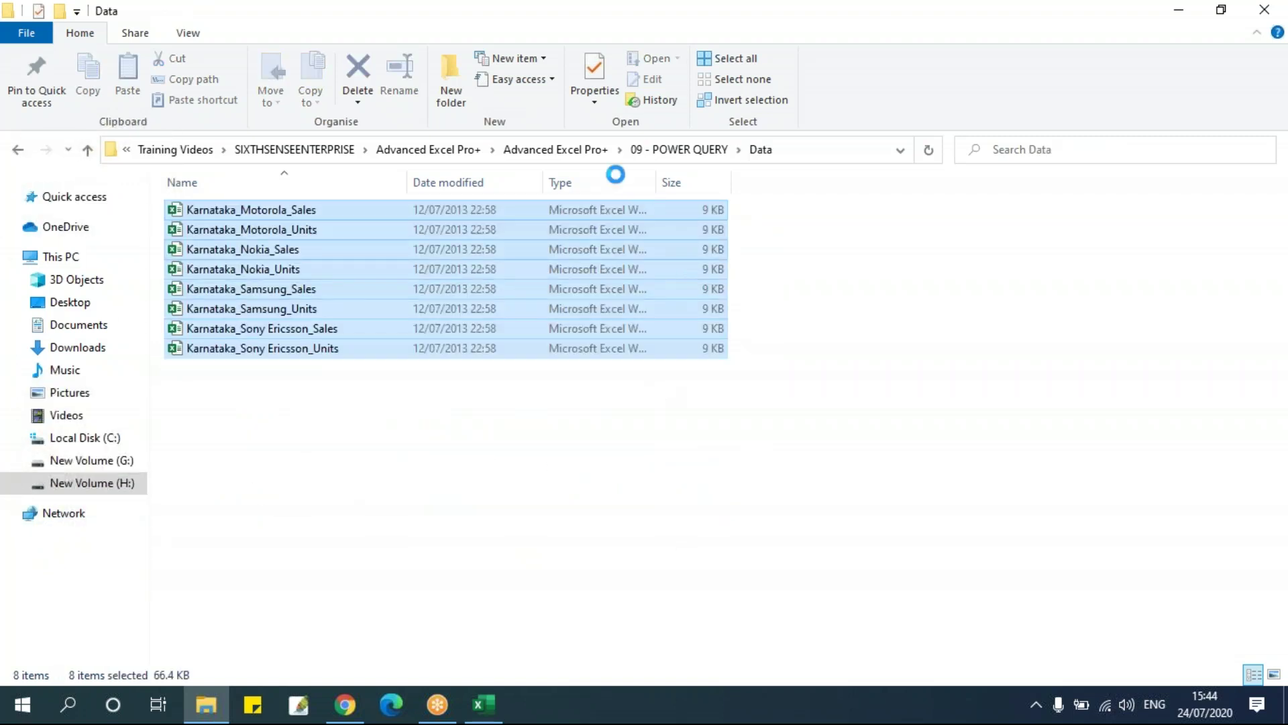
click(599, 151)
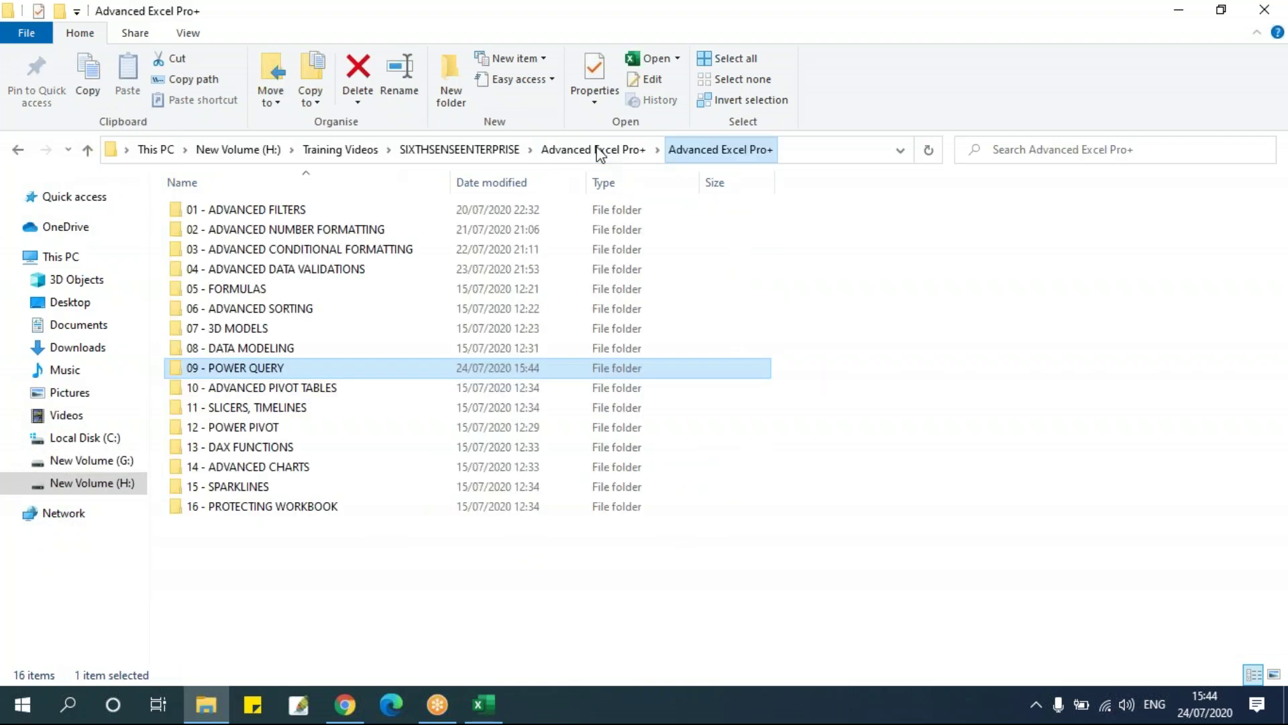
double_click(306, 369)
double_click(261, 233)
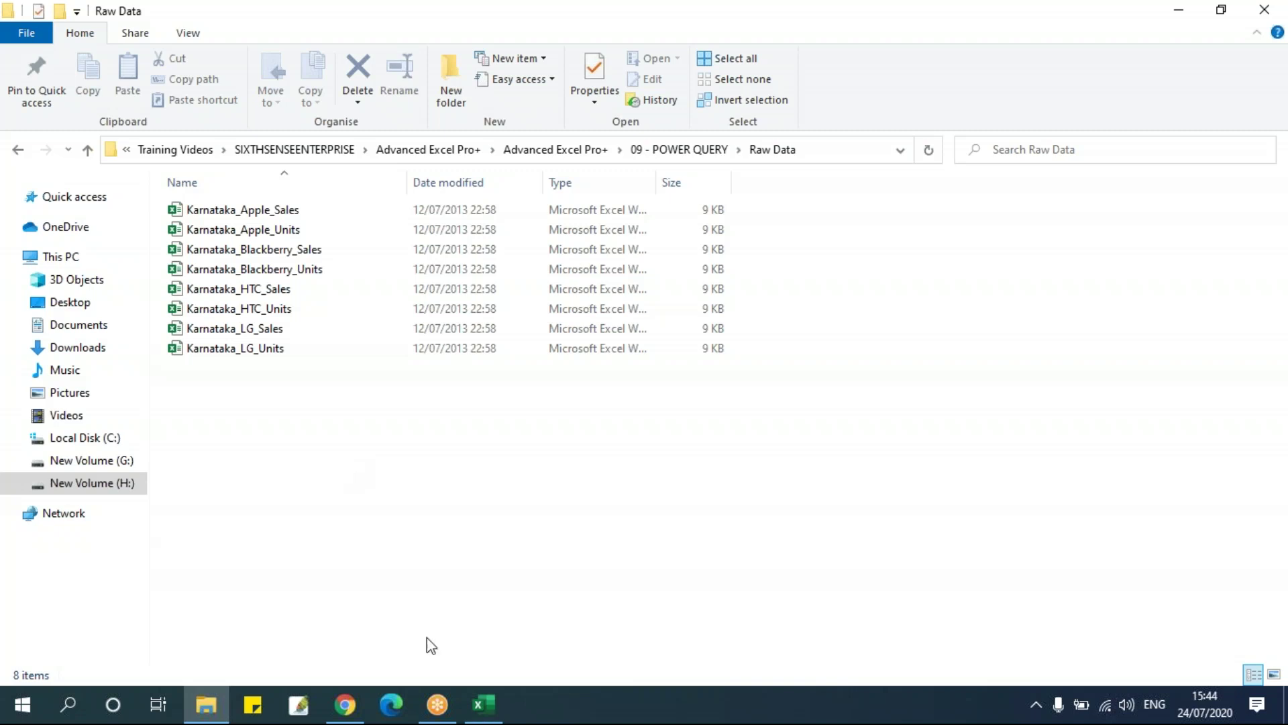
Switch to Excel and start a Get Data import from a folder in a new blank workbook.
click(485, 705)
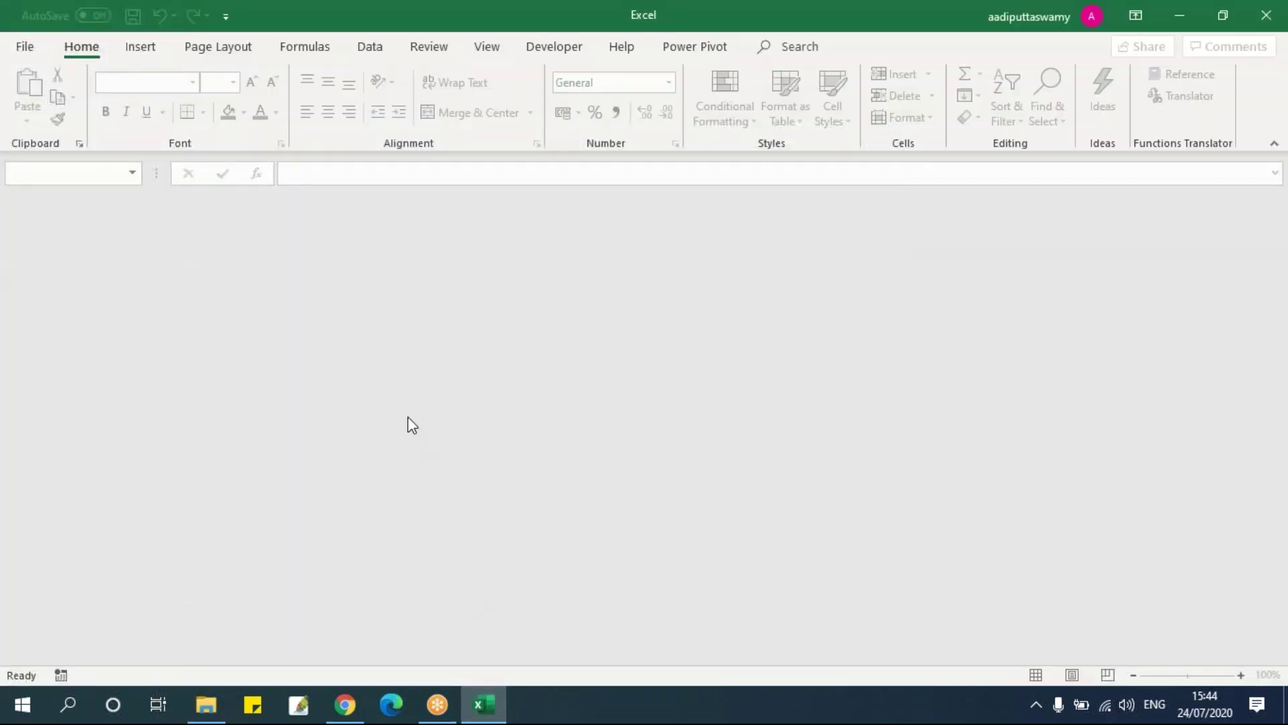
key(ctrl+n)
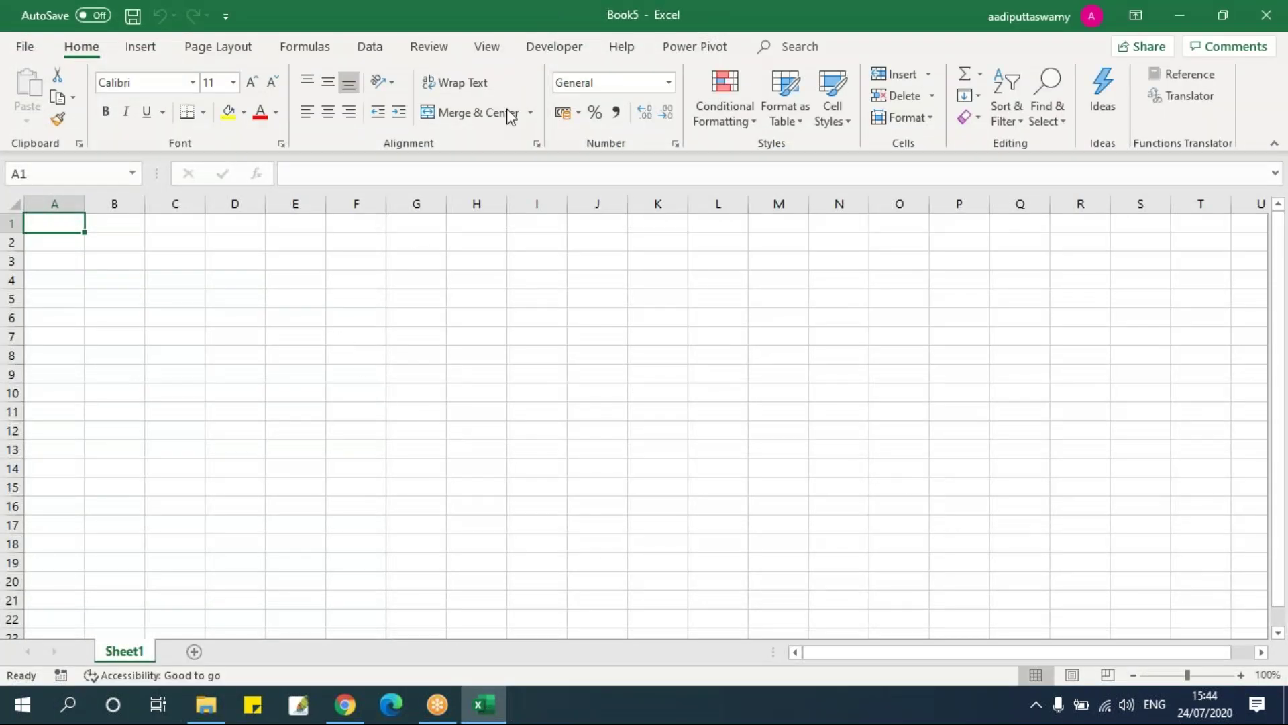
click(367, 47)
click(29, 111)
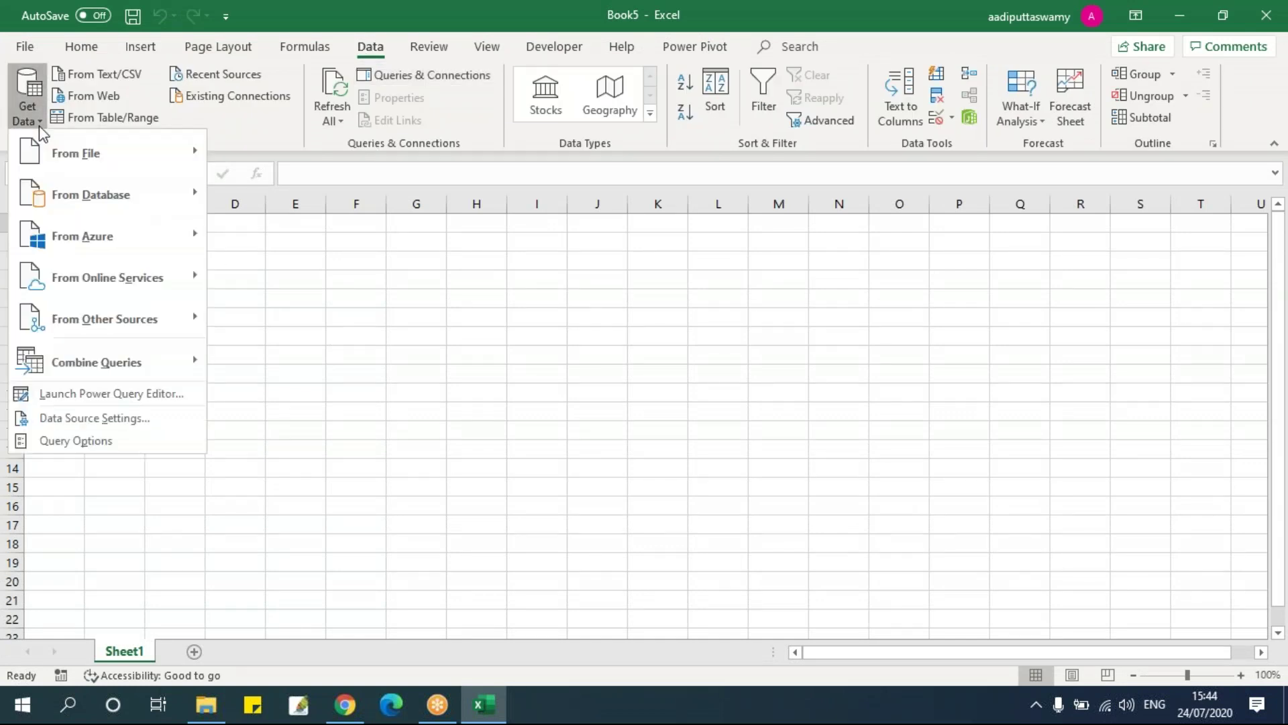
mouse_move(129, 168)
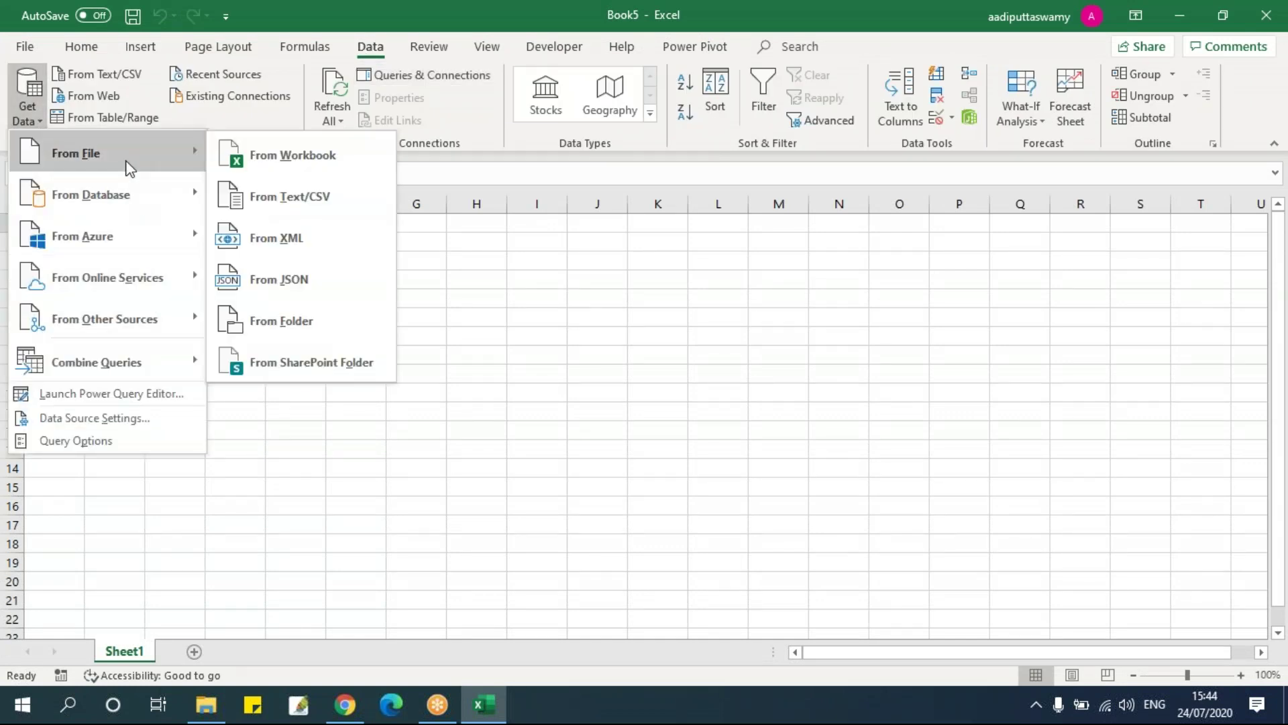
mouse_move(129, 201)
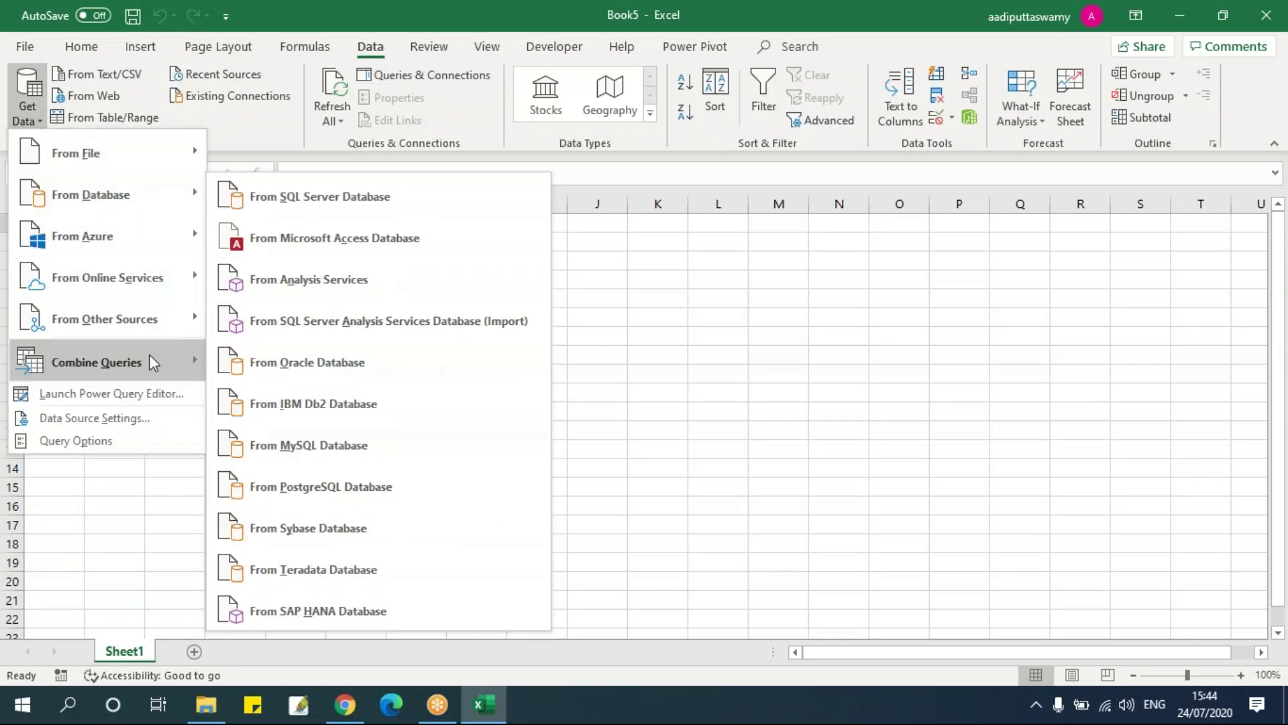
mouse_move(141, 315)
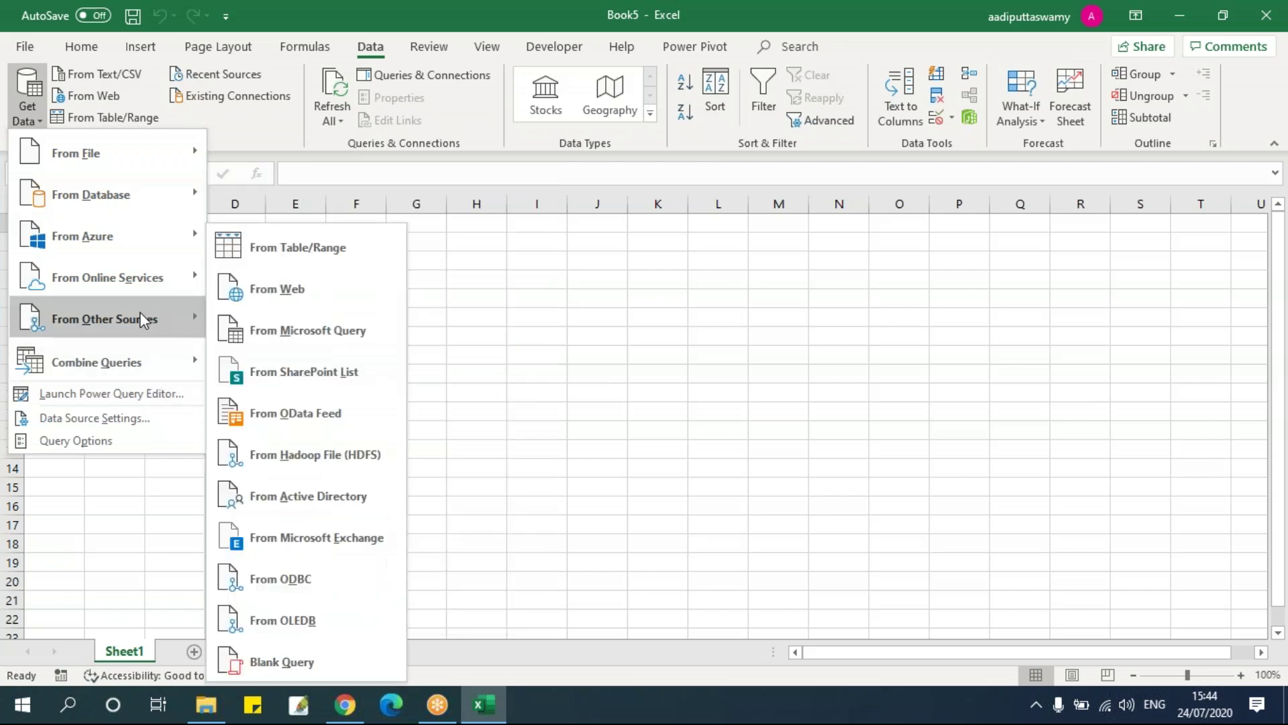
mouse_move(135, 147)
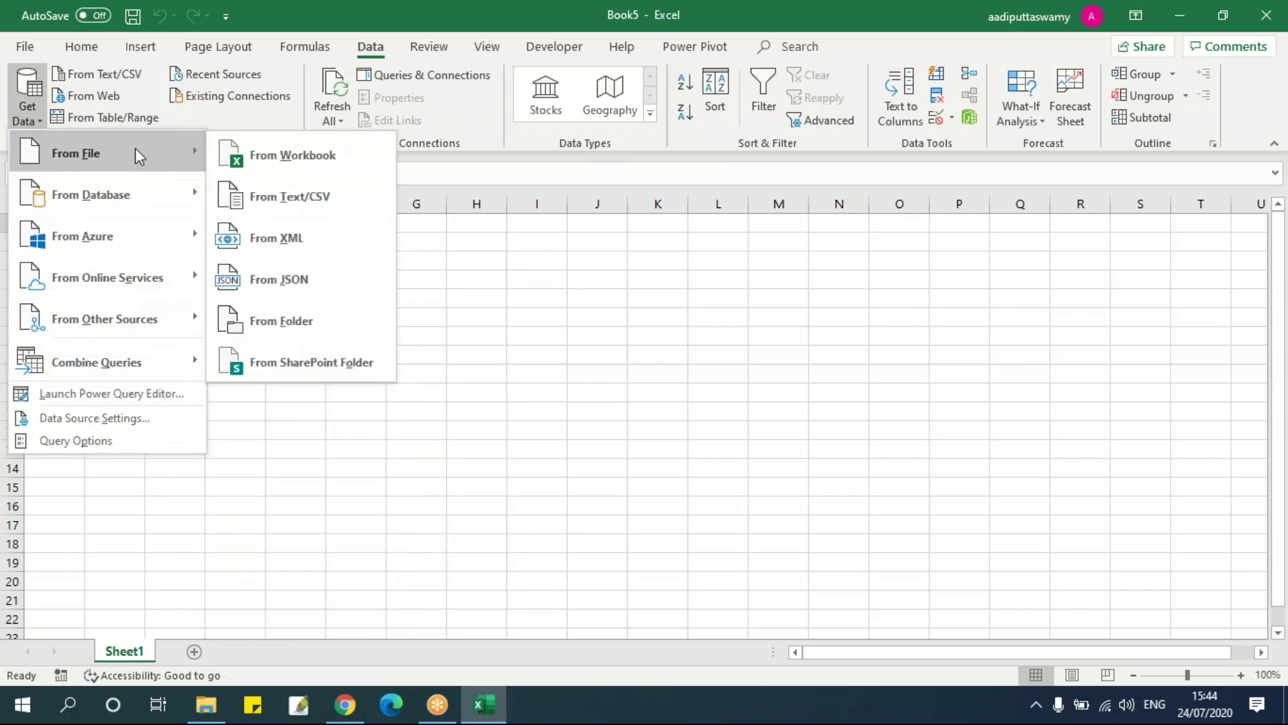
click(301, 329)
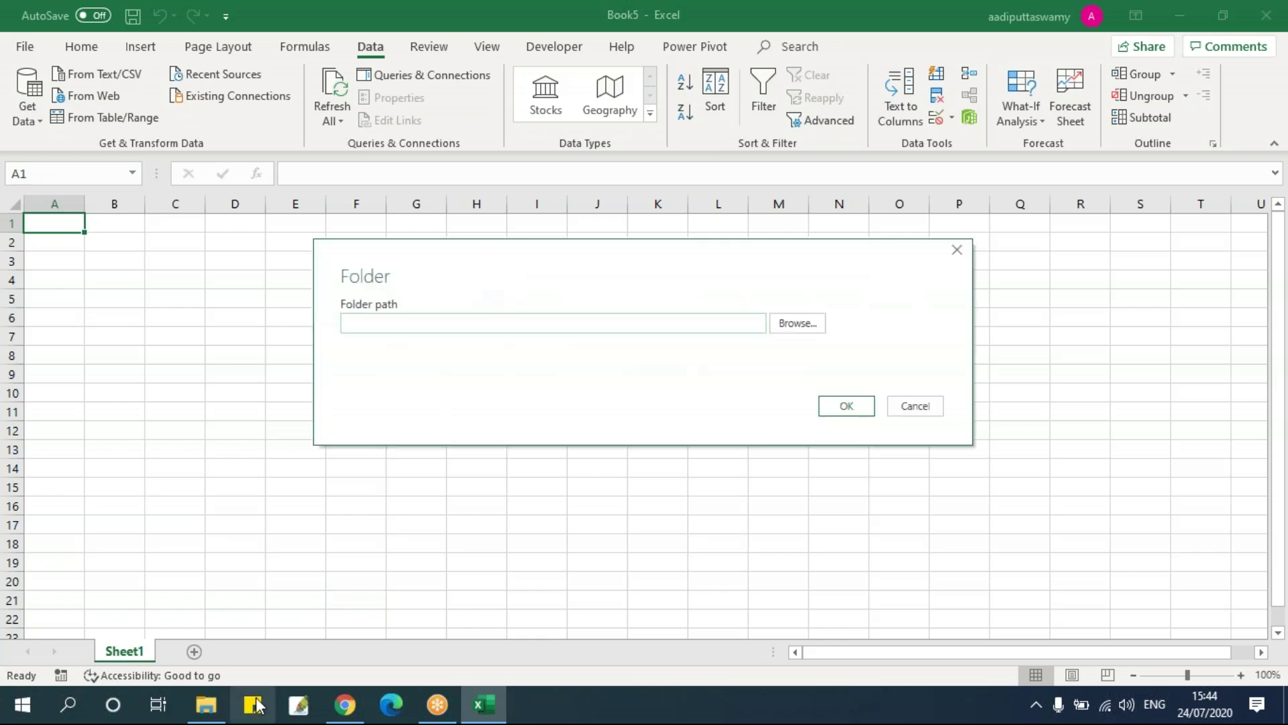
Copy the Raw Data folder's path from File Explorer and submit it as the folder path of the import.
click(206, 705)
click(839, 151)
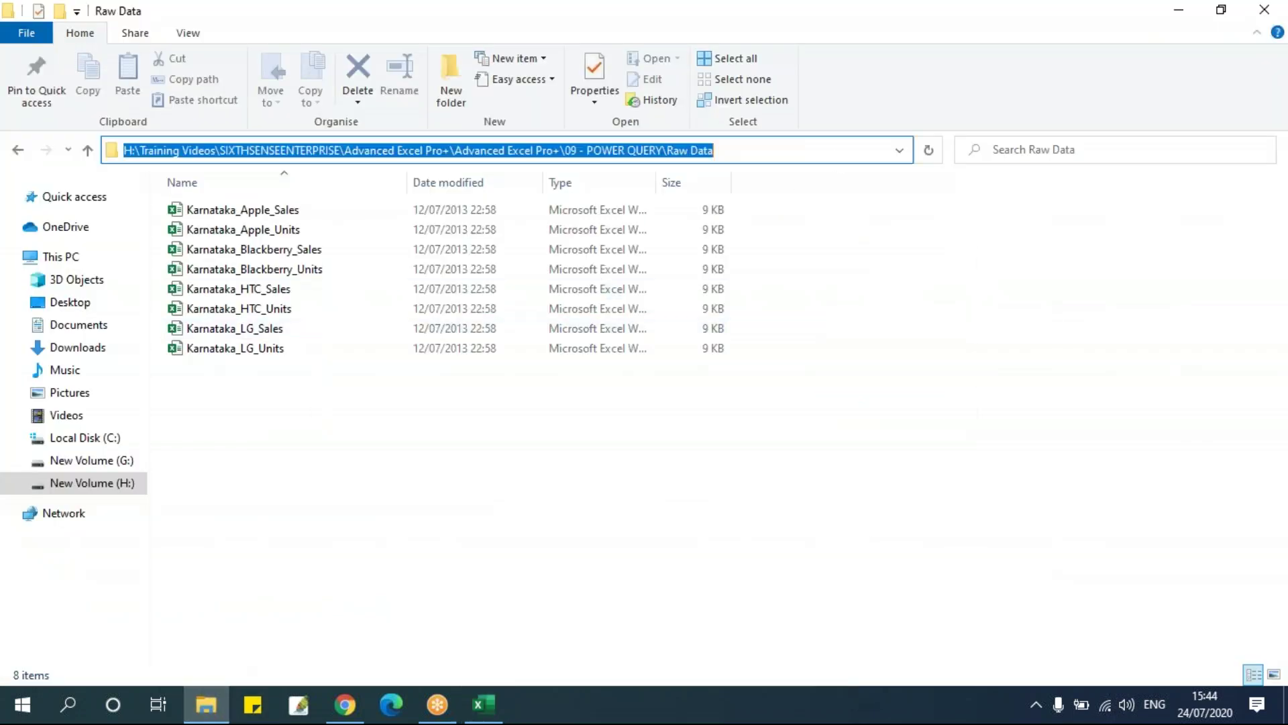
key(alt+Tab)
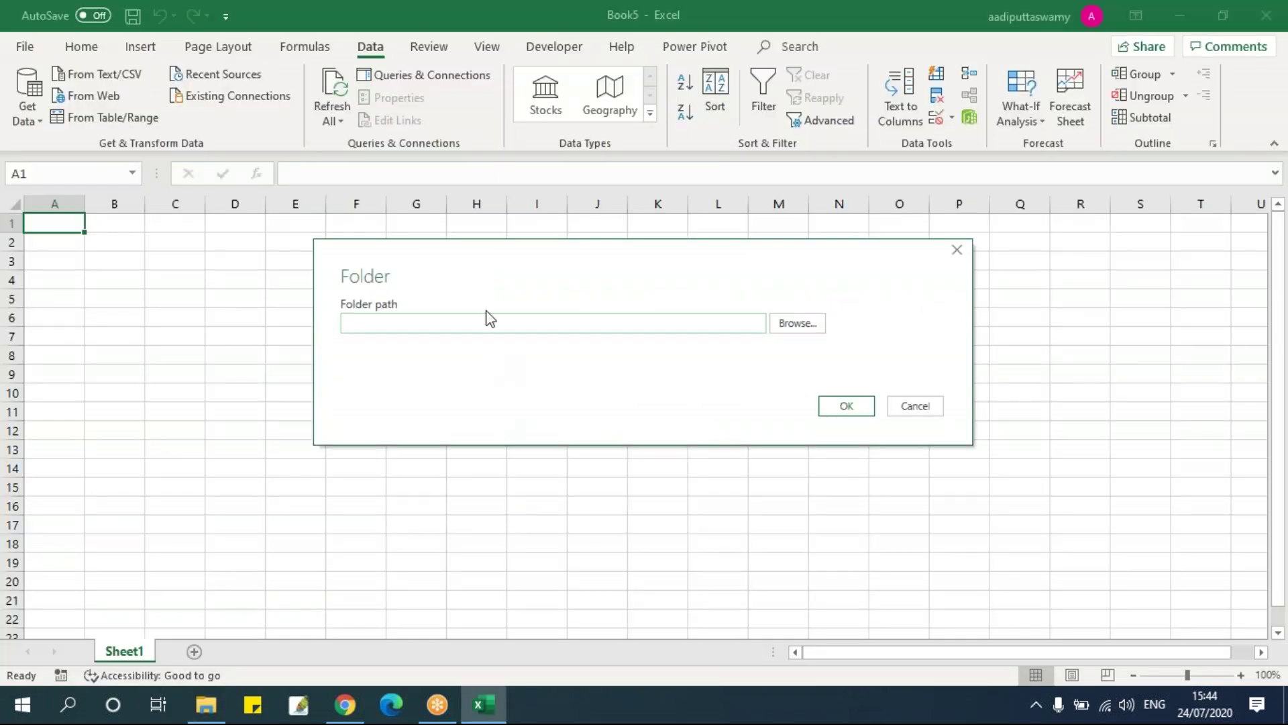
key(ctrl+v)
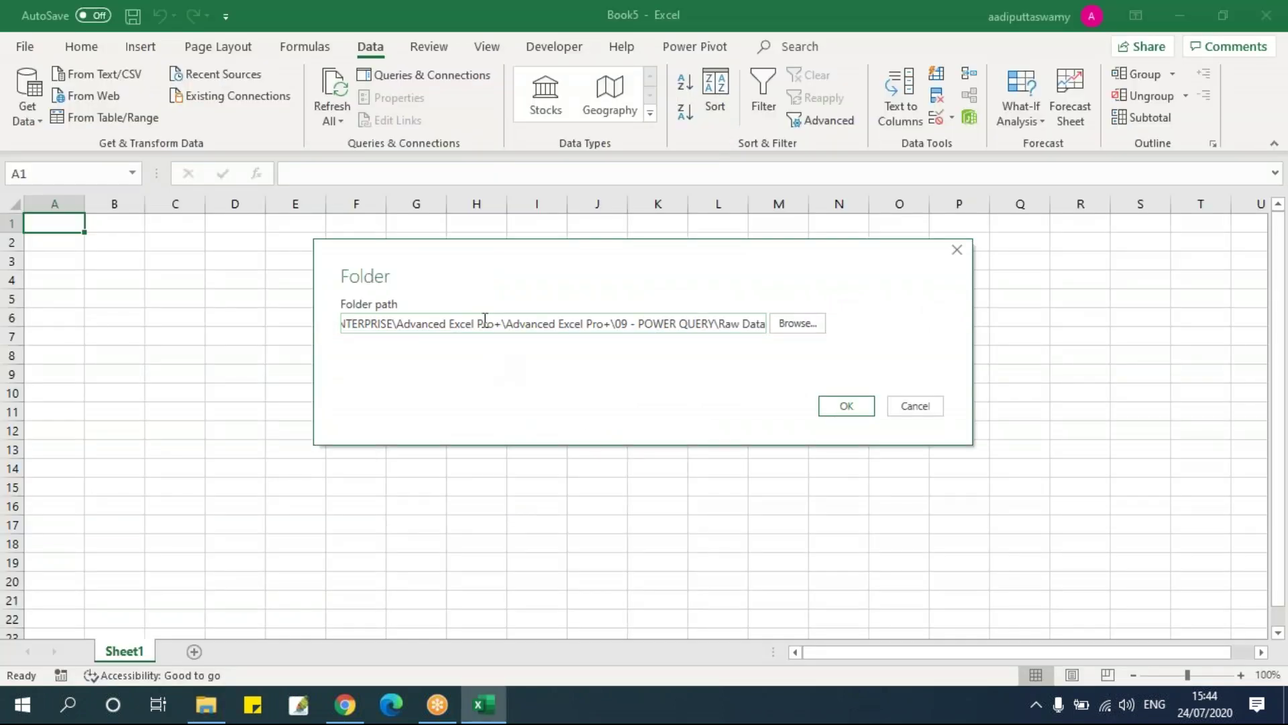
click(847, 406)
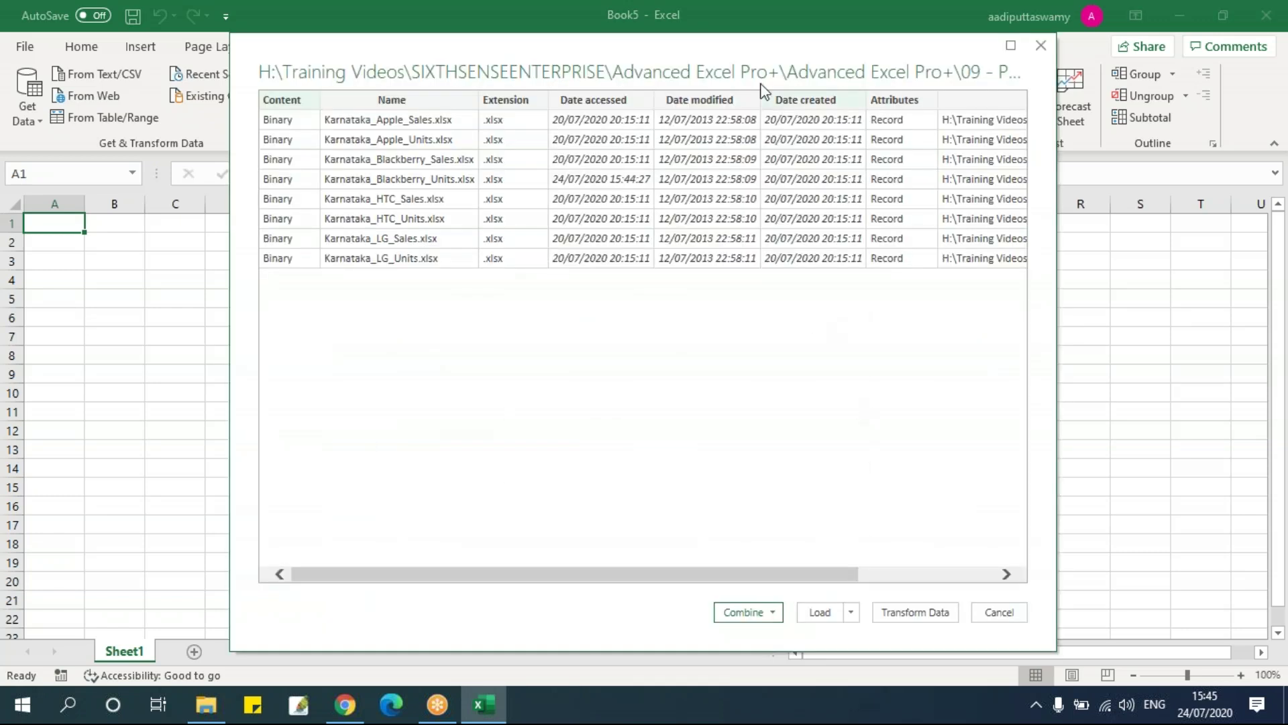
Review the folder's file list in the preview, from the Content column across to the Folder Path column.
drag(748, 50, 715, 108)
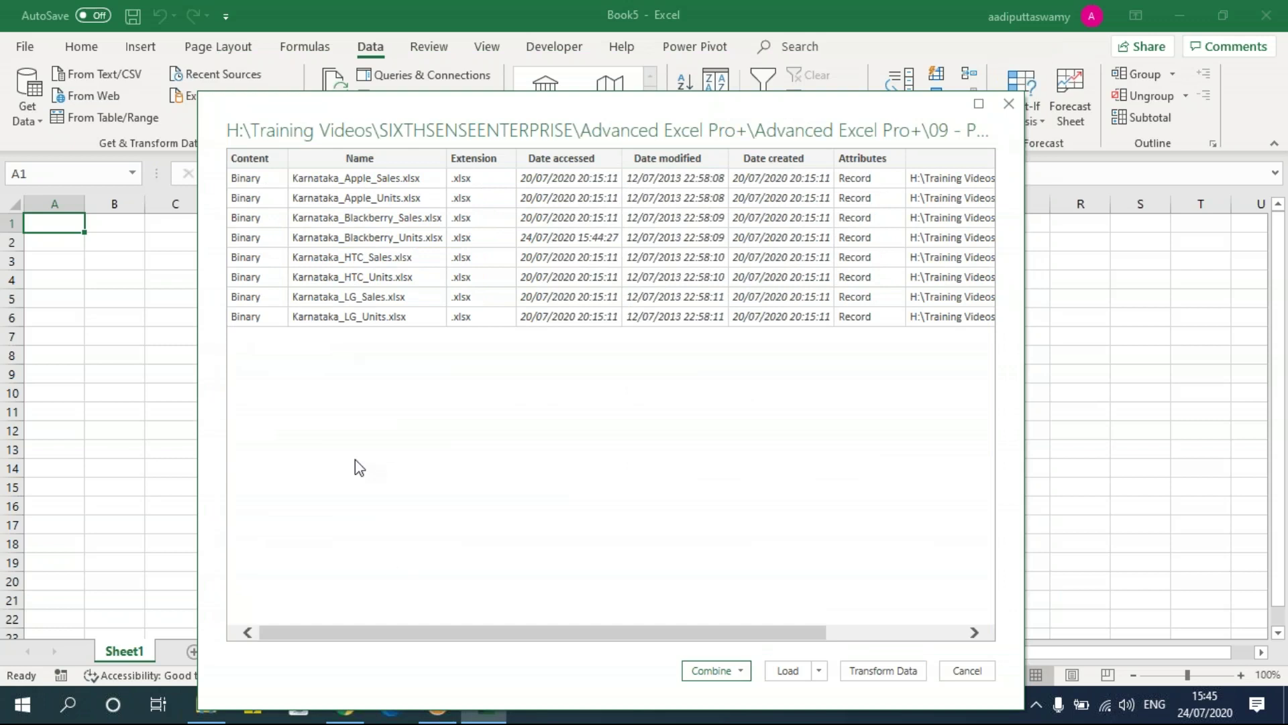
drag(410, 632, 857, 671)
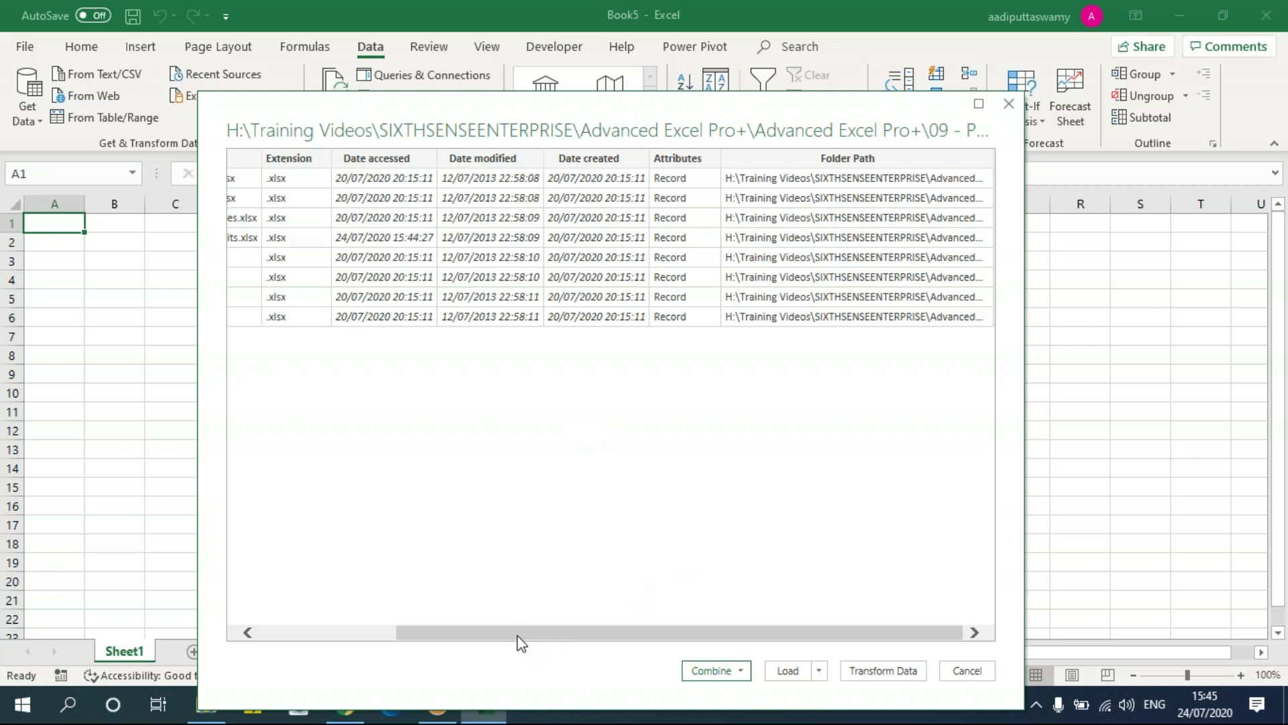
drag(517, 634, 285, 634)
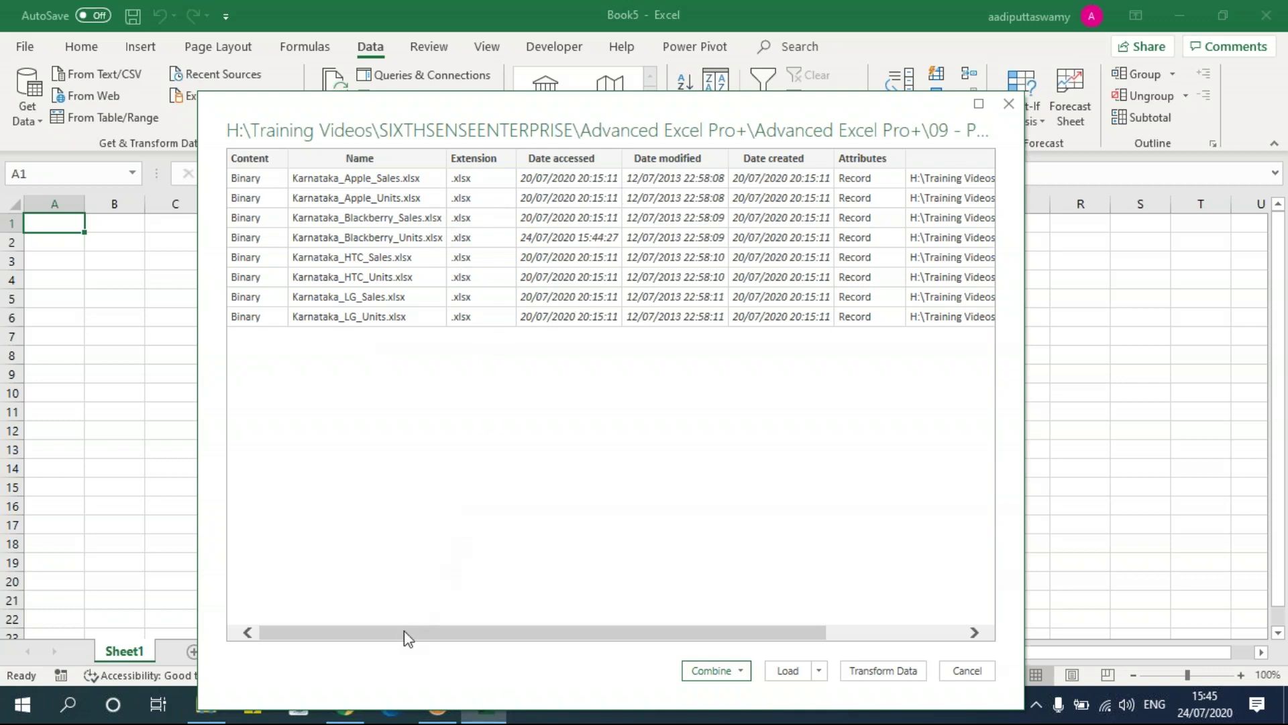
drag(406, 634, 657, 644)
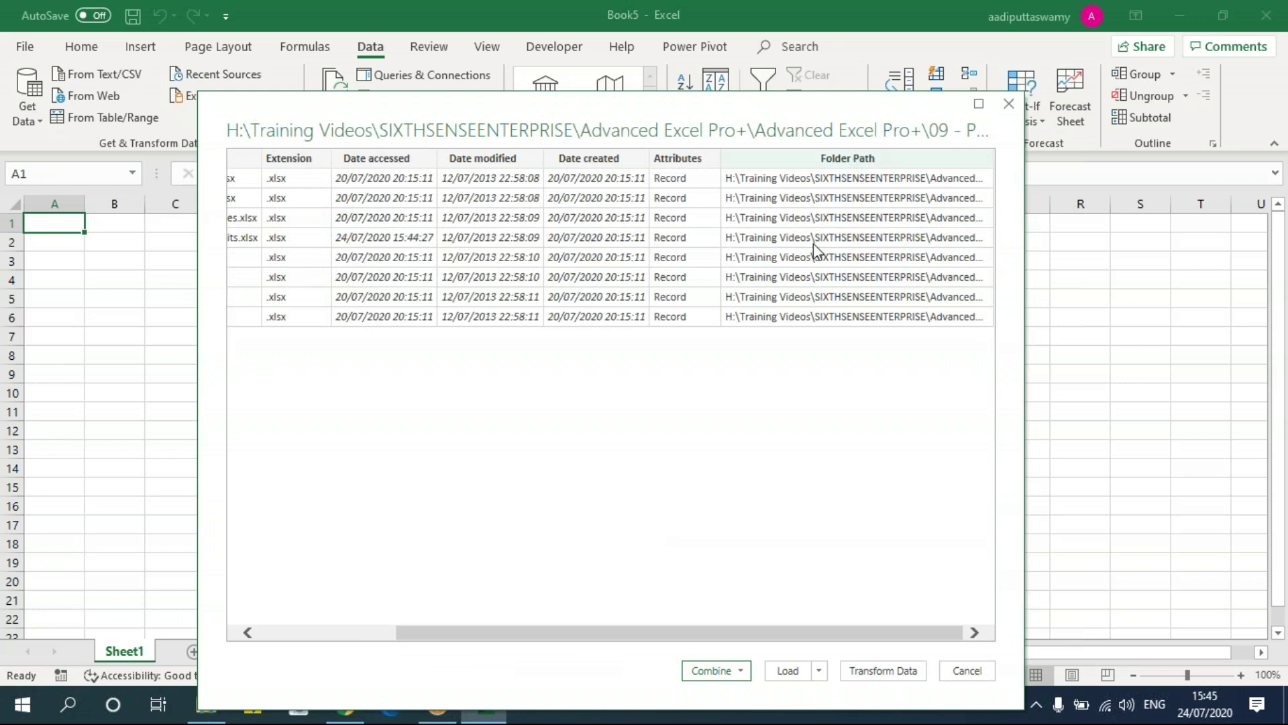
drag(698, 636, 374, 638)
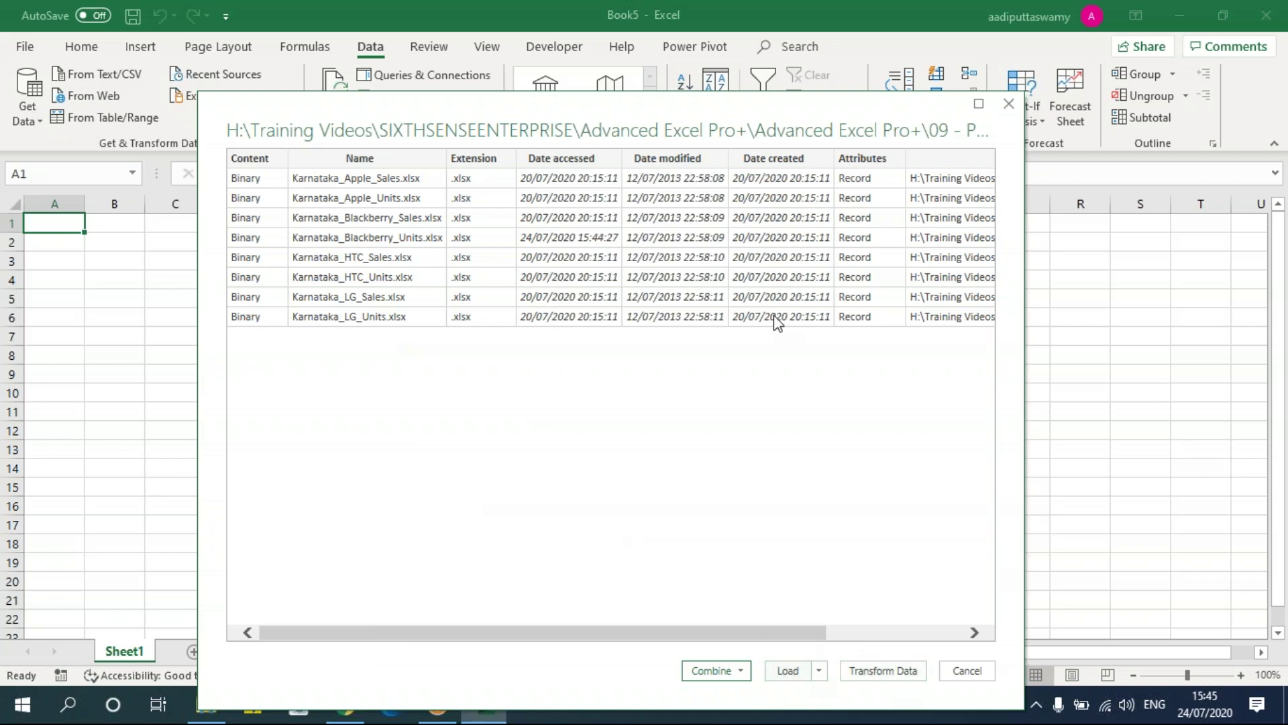
drag(725, 97, 670, 20)
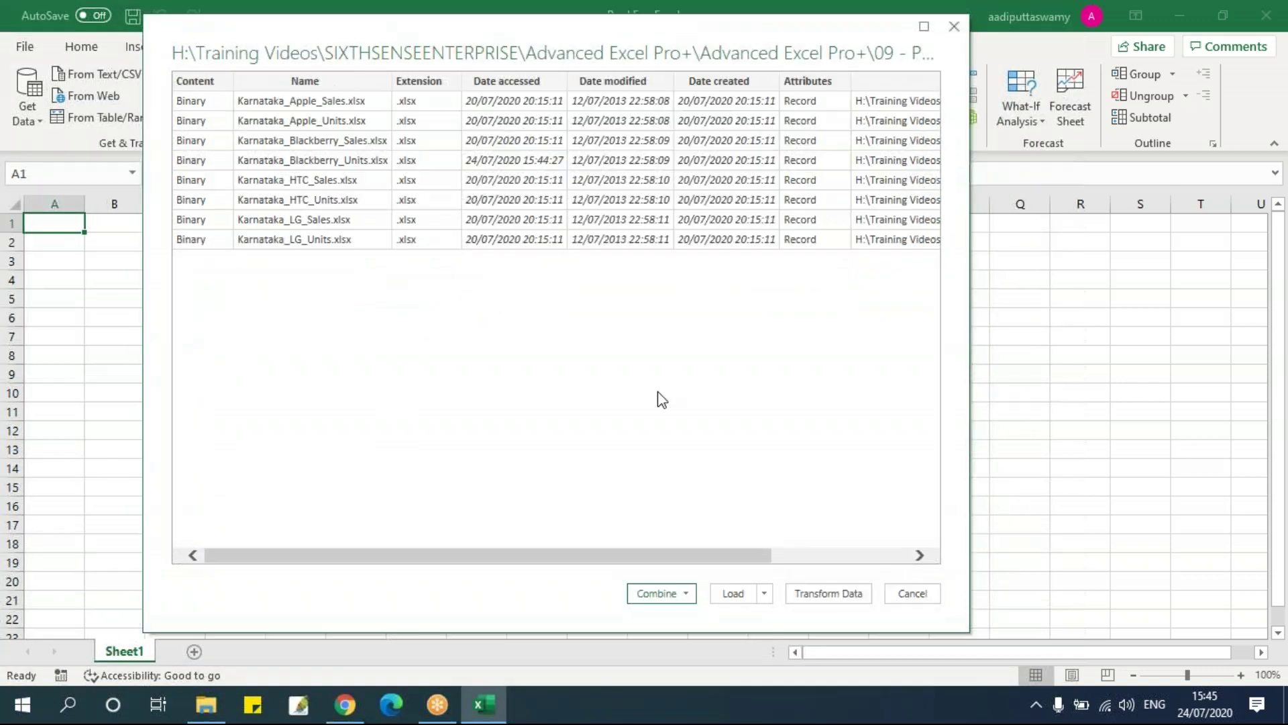
Open the folder's file list with Transform Data instead of combining or loading it directly.
click(686, 594)
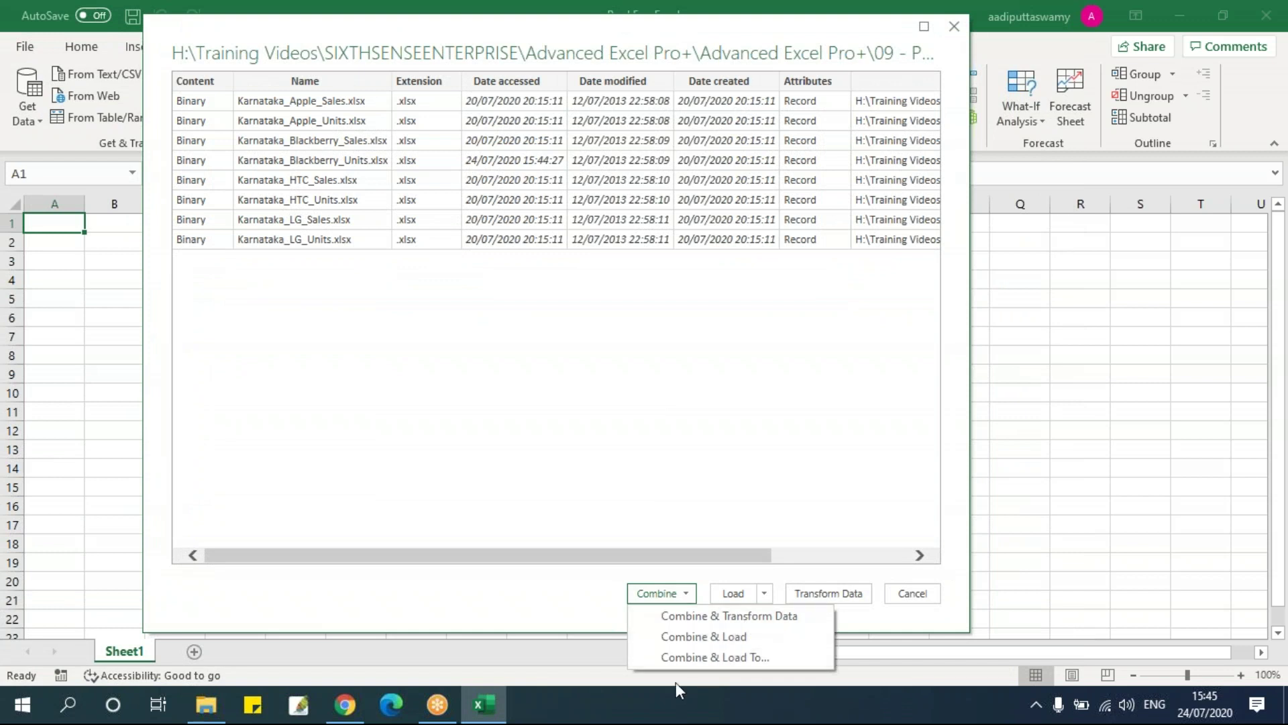
click(764, 593)
click(678, 593)
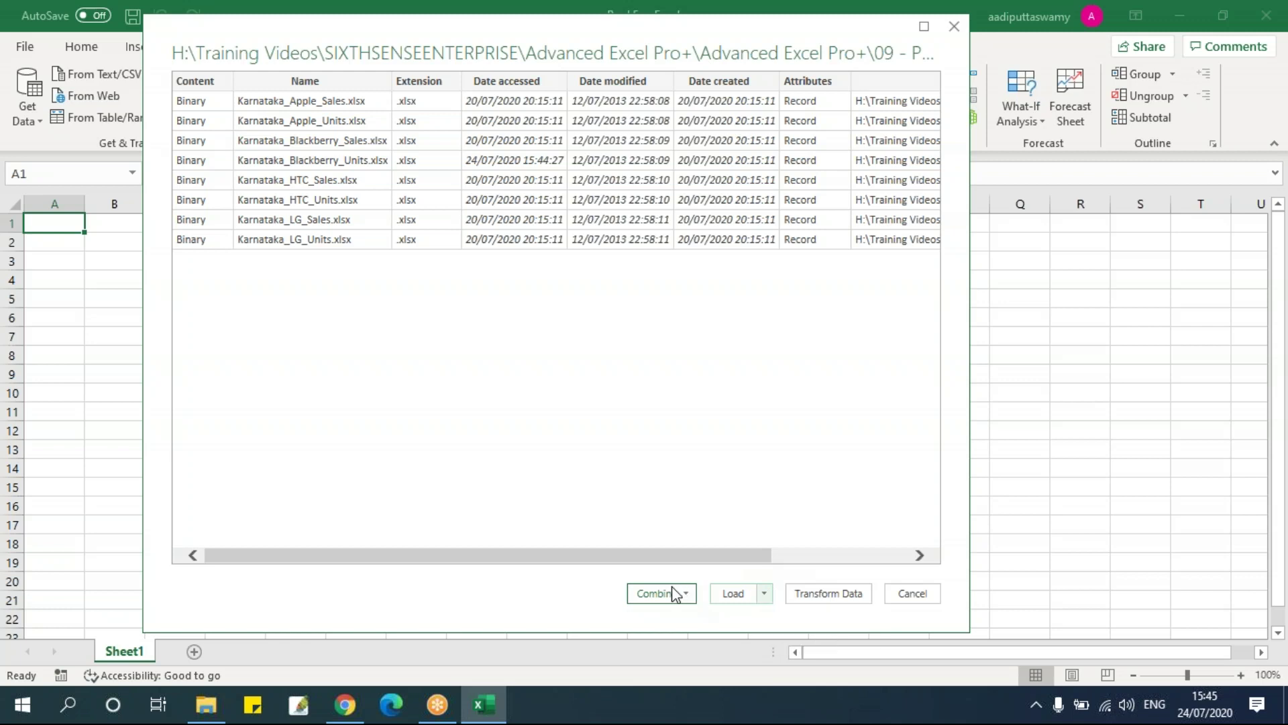
click(677, 593)
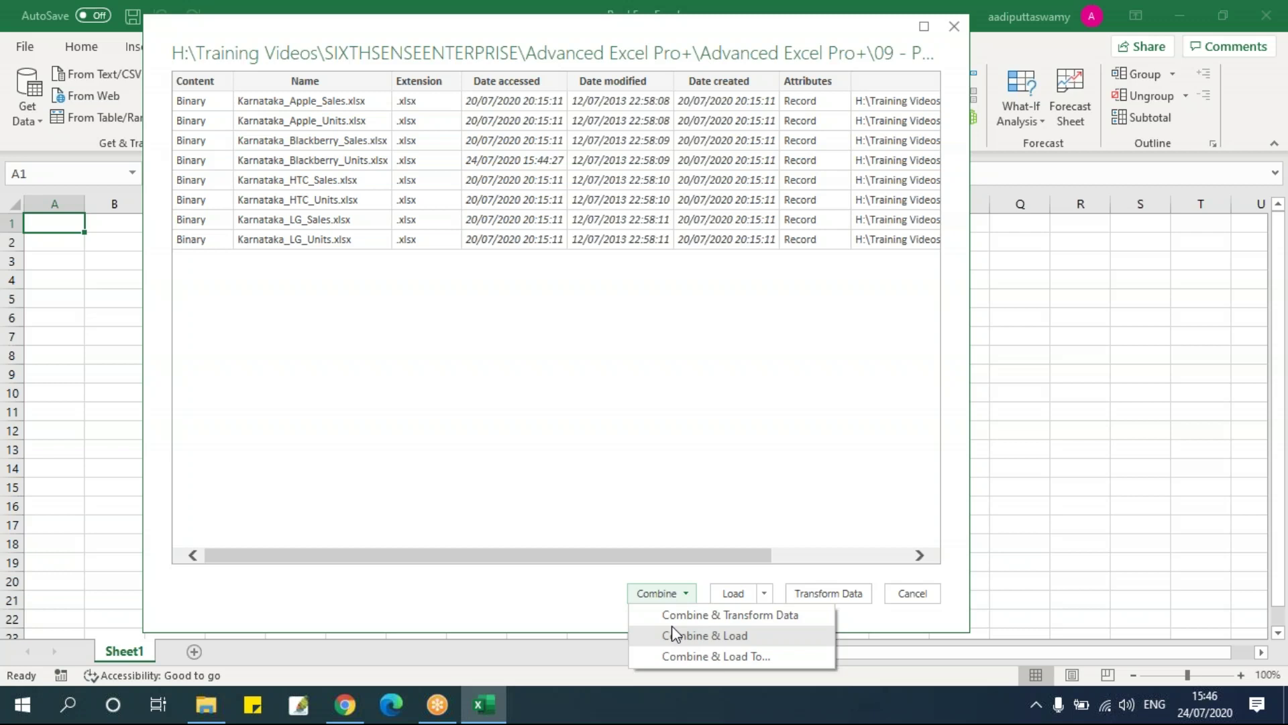
click(855, 595)
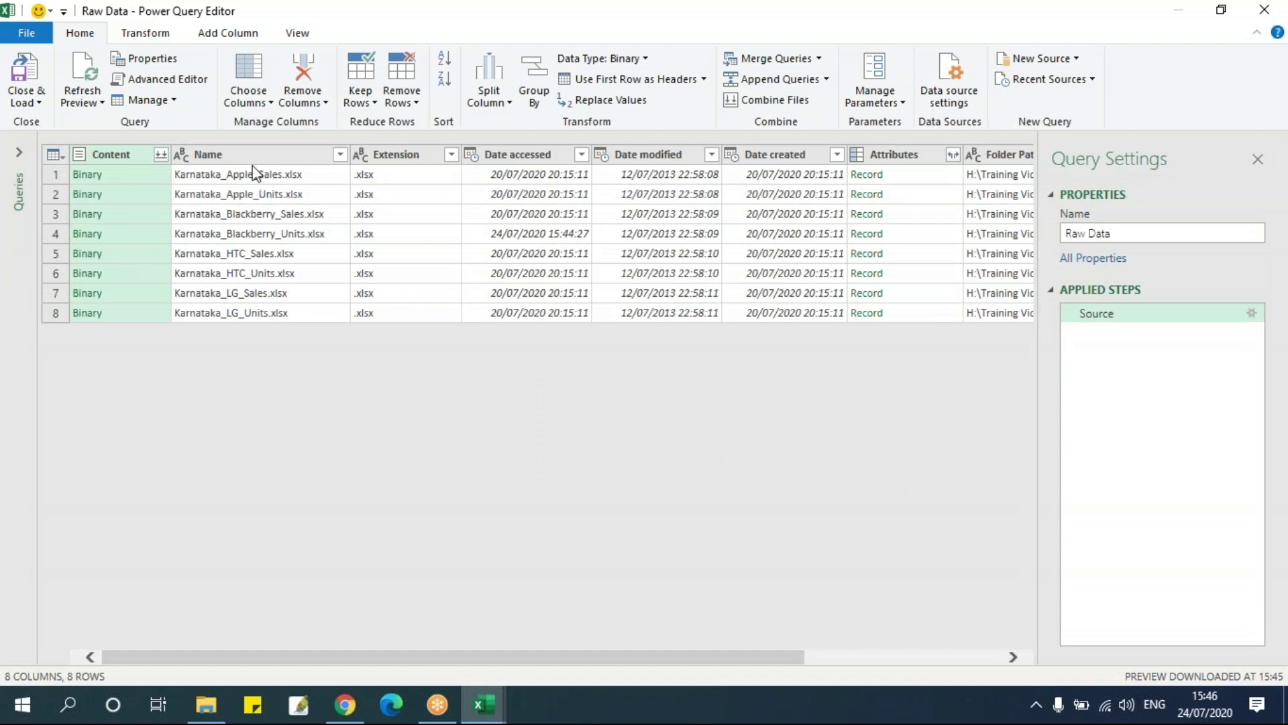
Combine the binary files in the Content column, using the first file as the sample and extracting Sheet1.
click(253, 174)
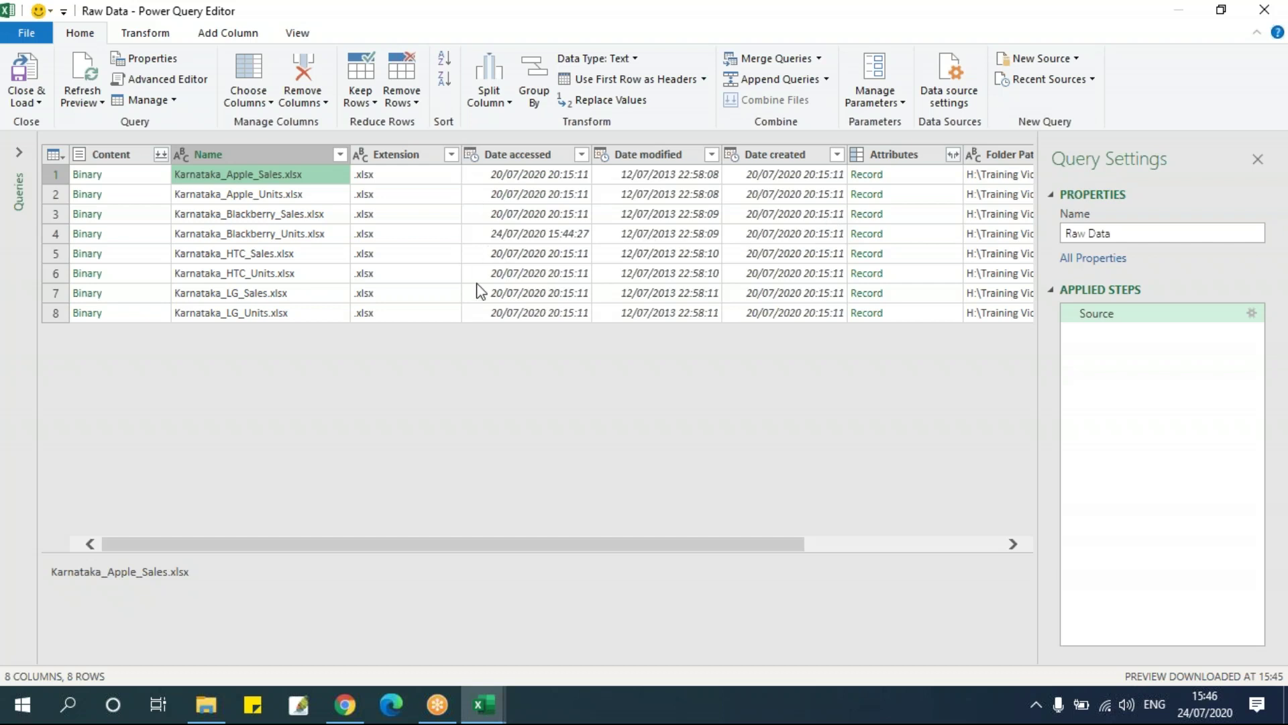
click(156, 156)
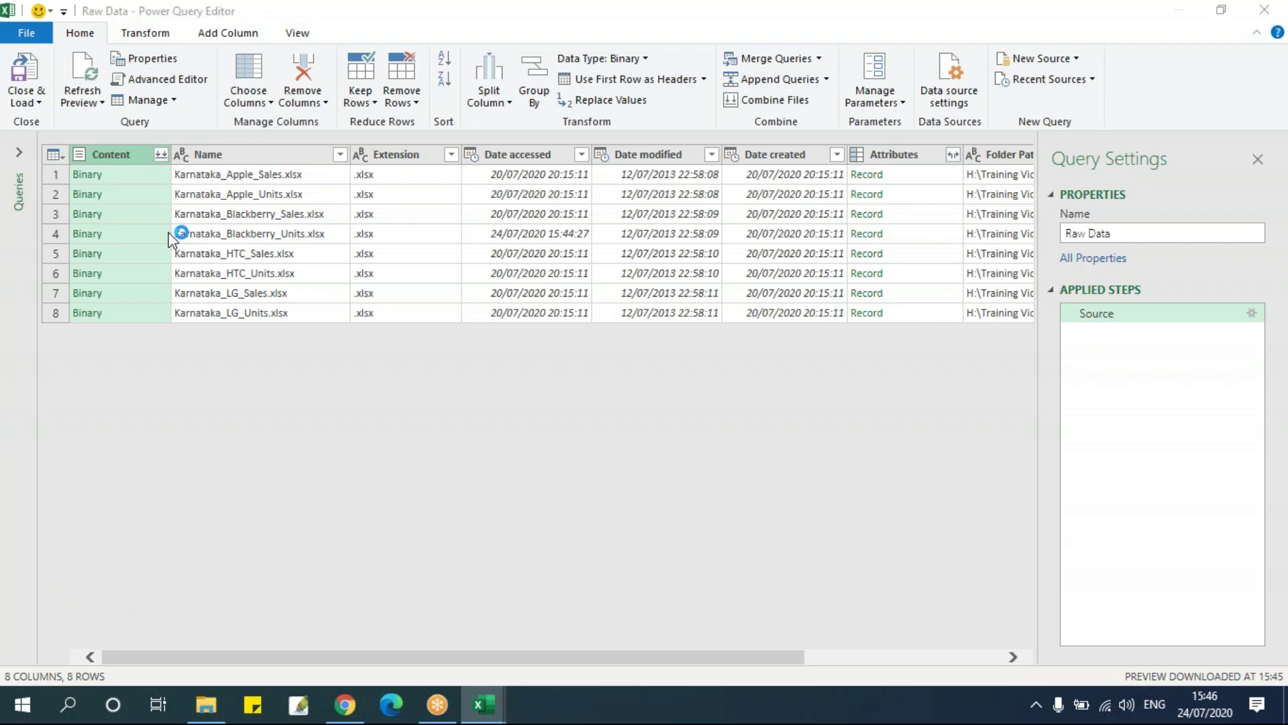
click(159, 155)
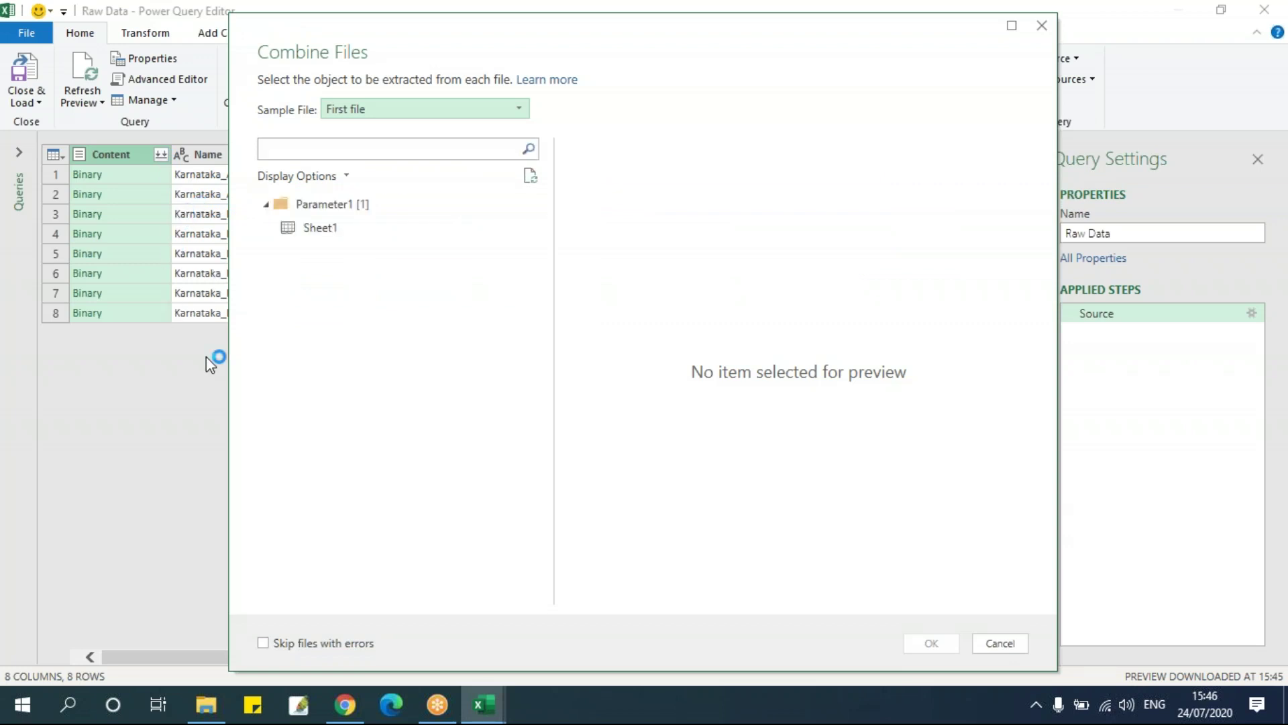
click(325, 227)
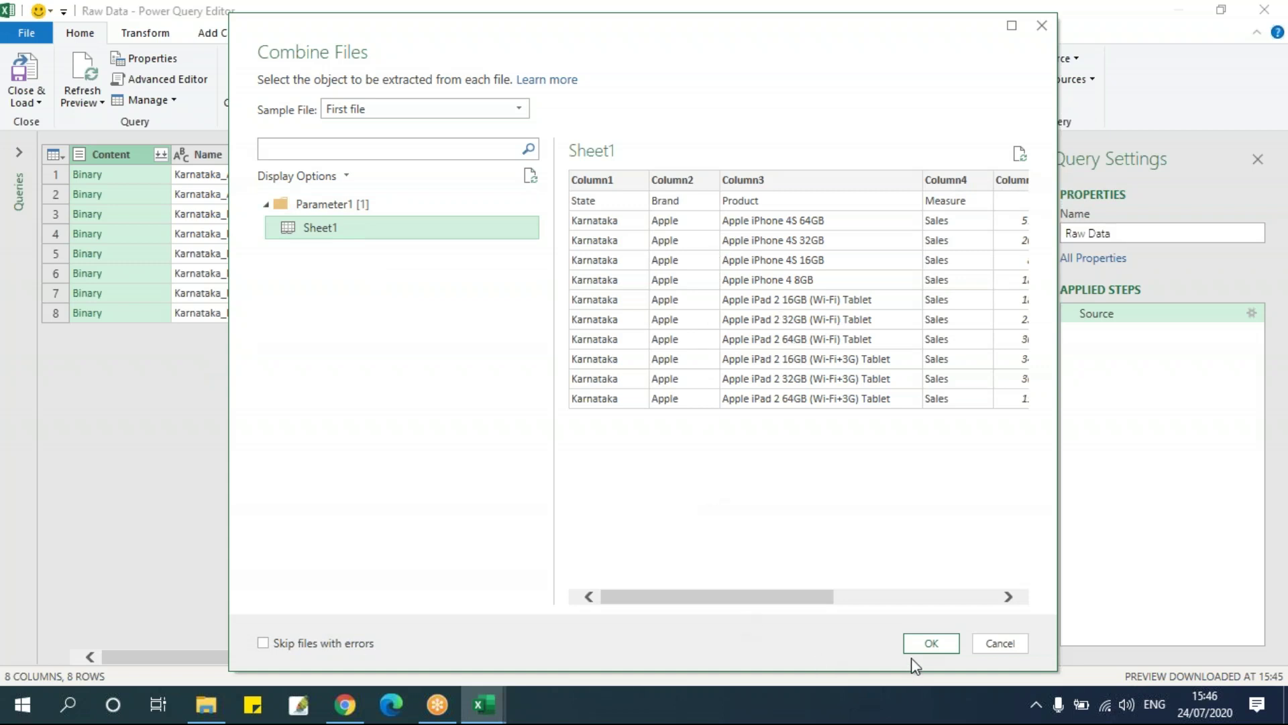
click(924, 646)
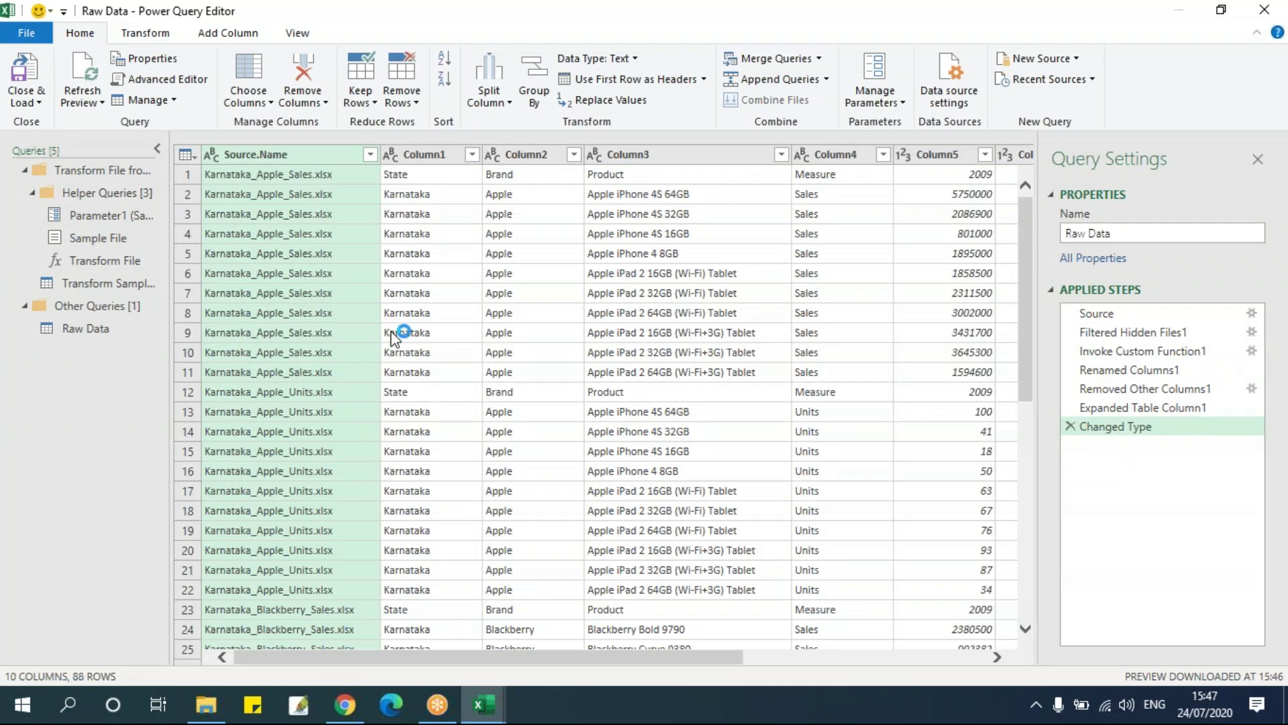
Look through the combined rows of all source files, and close and load the query into the workbook.
click(363, 215)
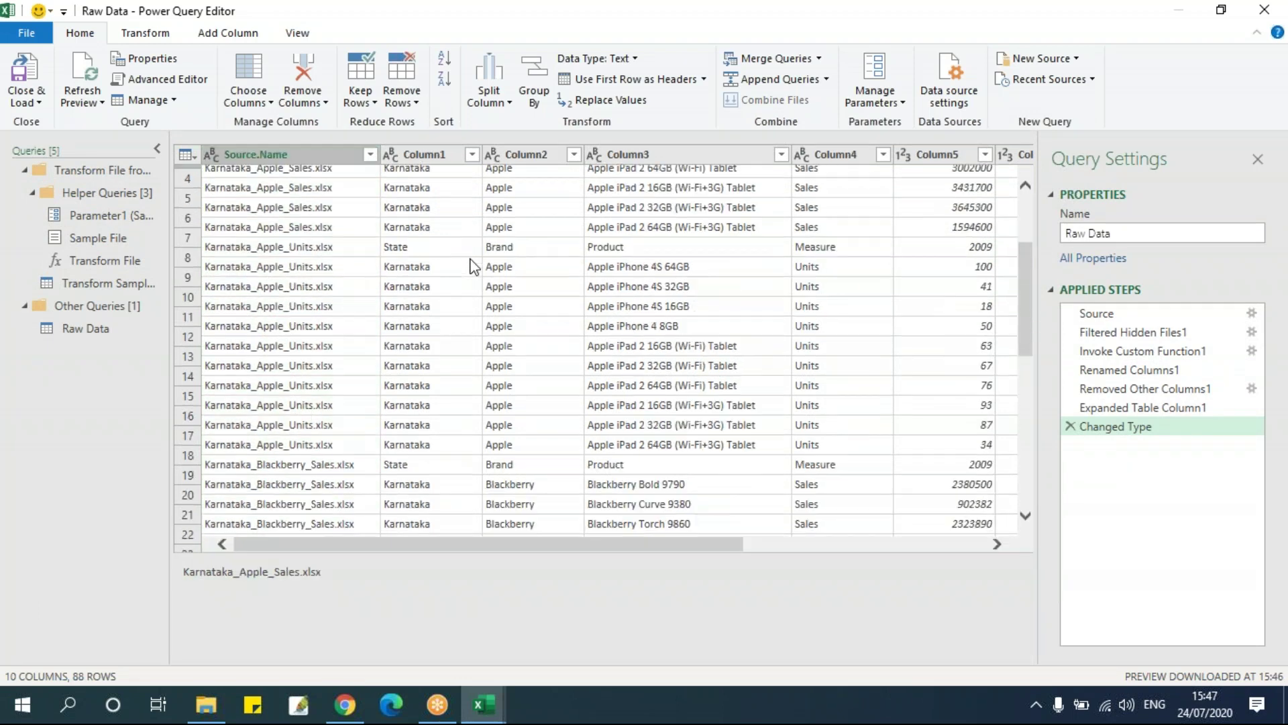
scroll(473, 266, down, 20)
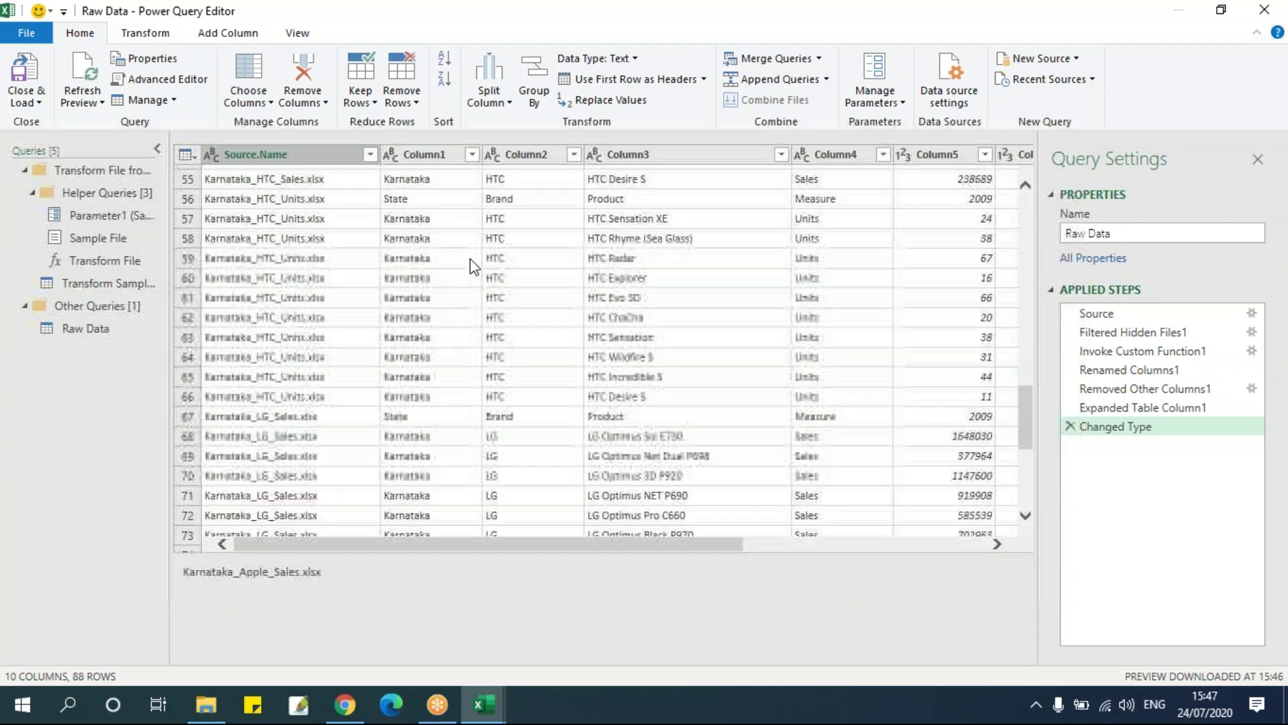
scroll(473, 266, up, 20)
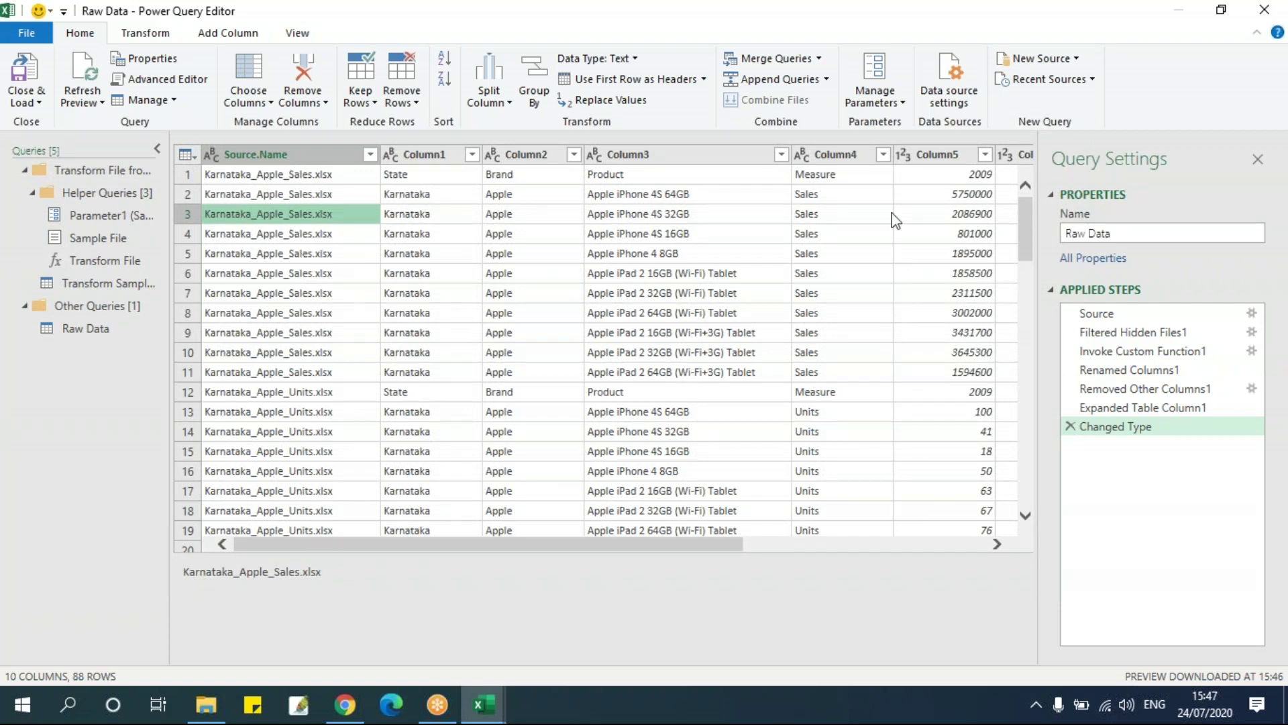
click(30, 103)
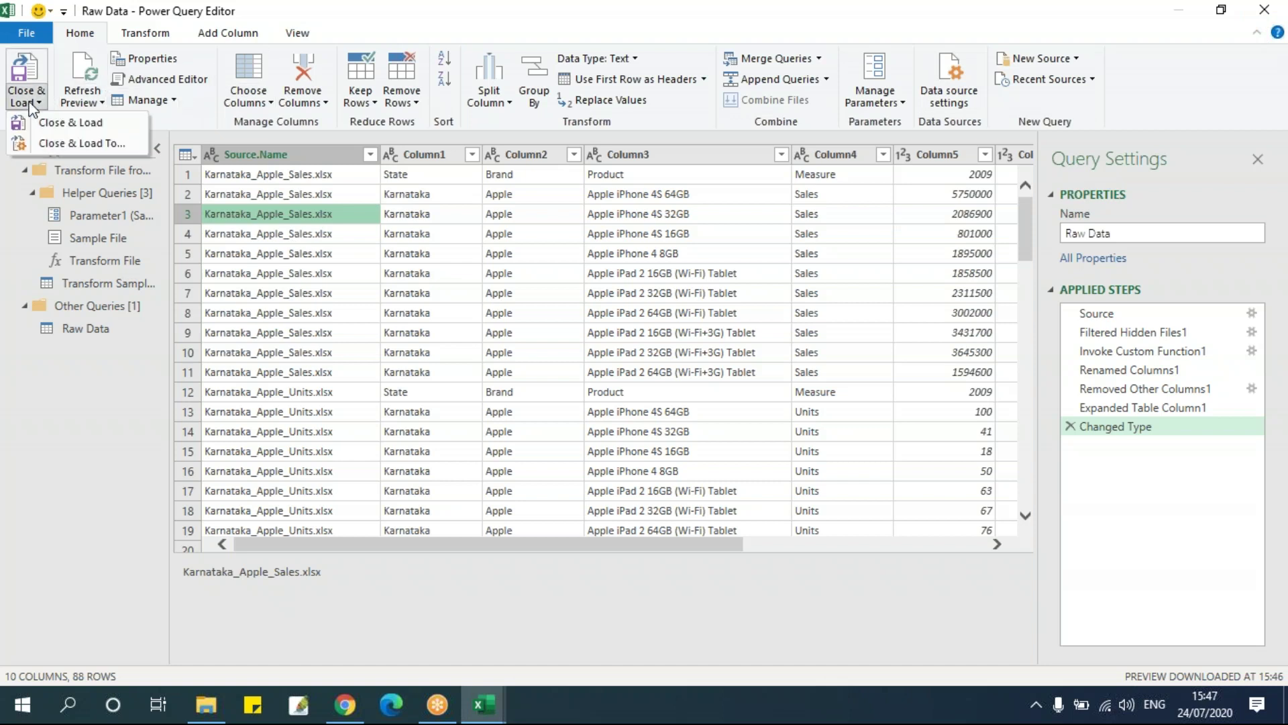
click(62, 123)
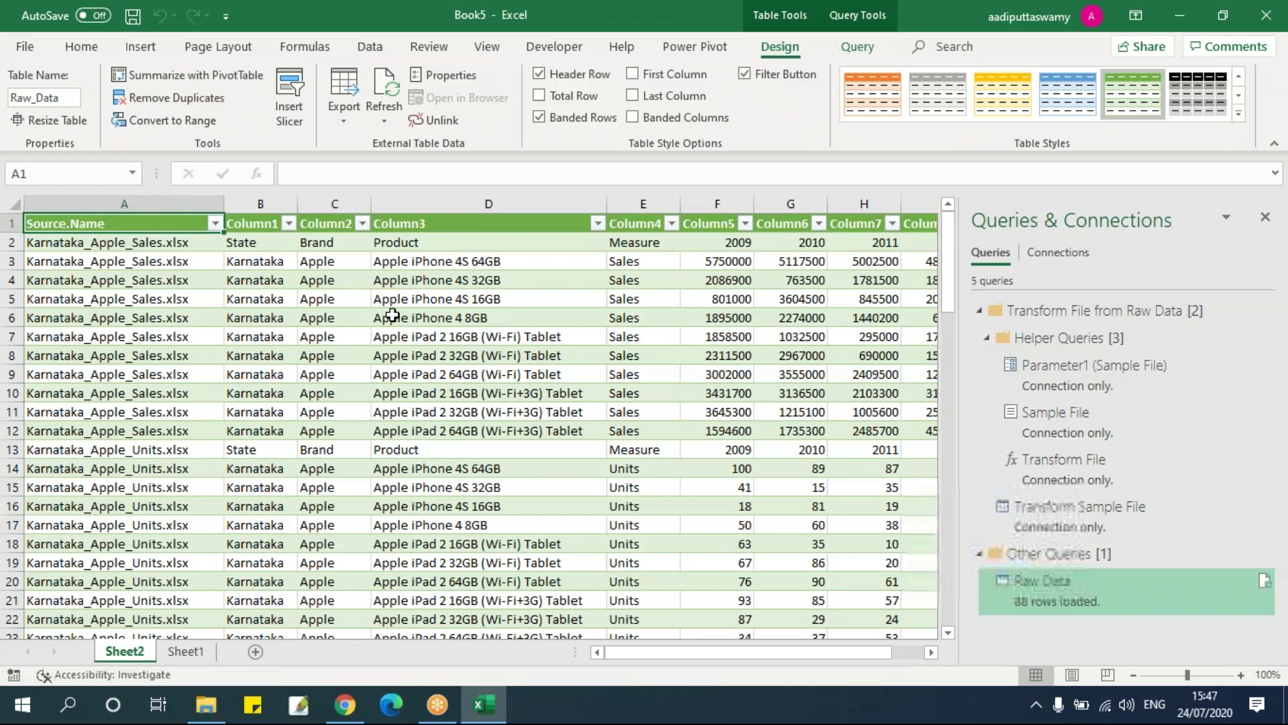
Hide the query list and examine the generic column headings and the repeated header rows 2 and 13 of the loaded table.
click(393, 315)
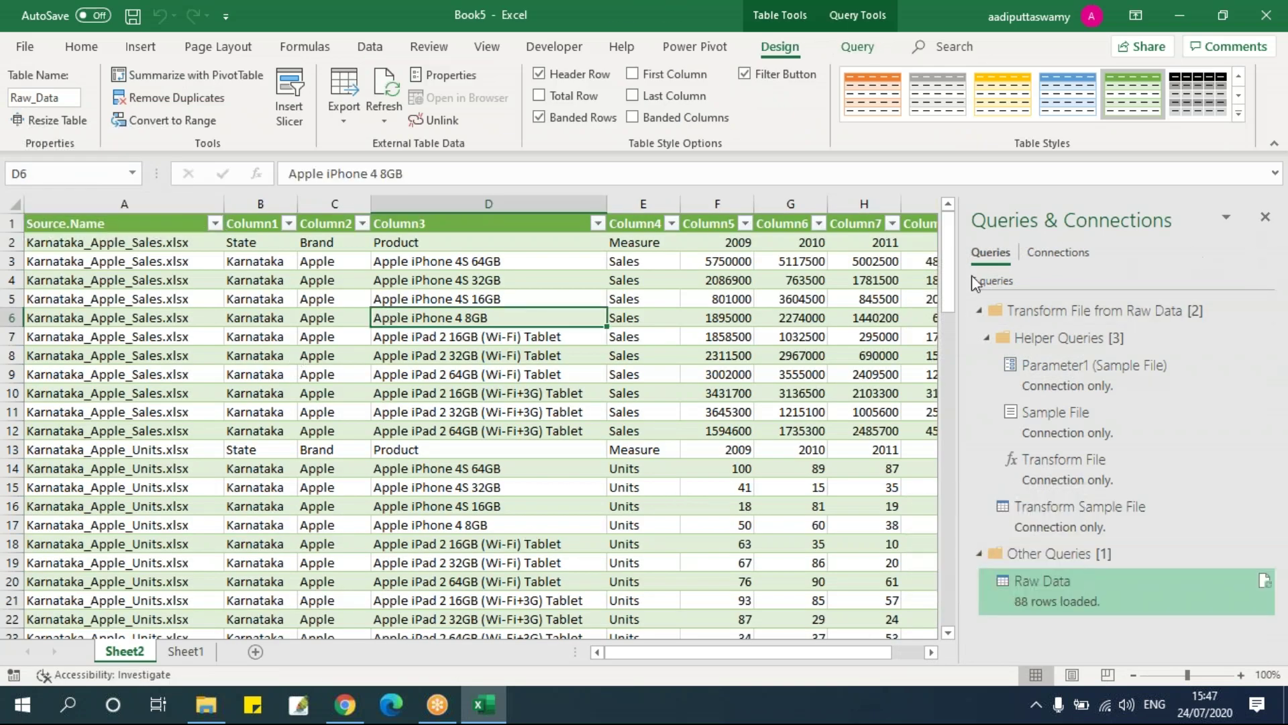
click(601, 275)
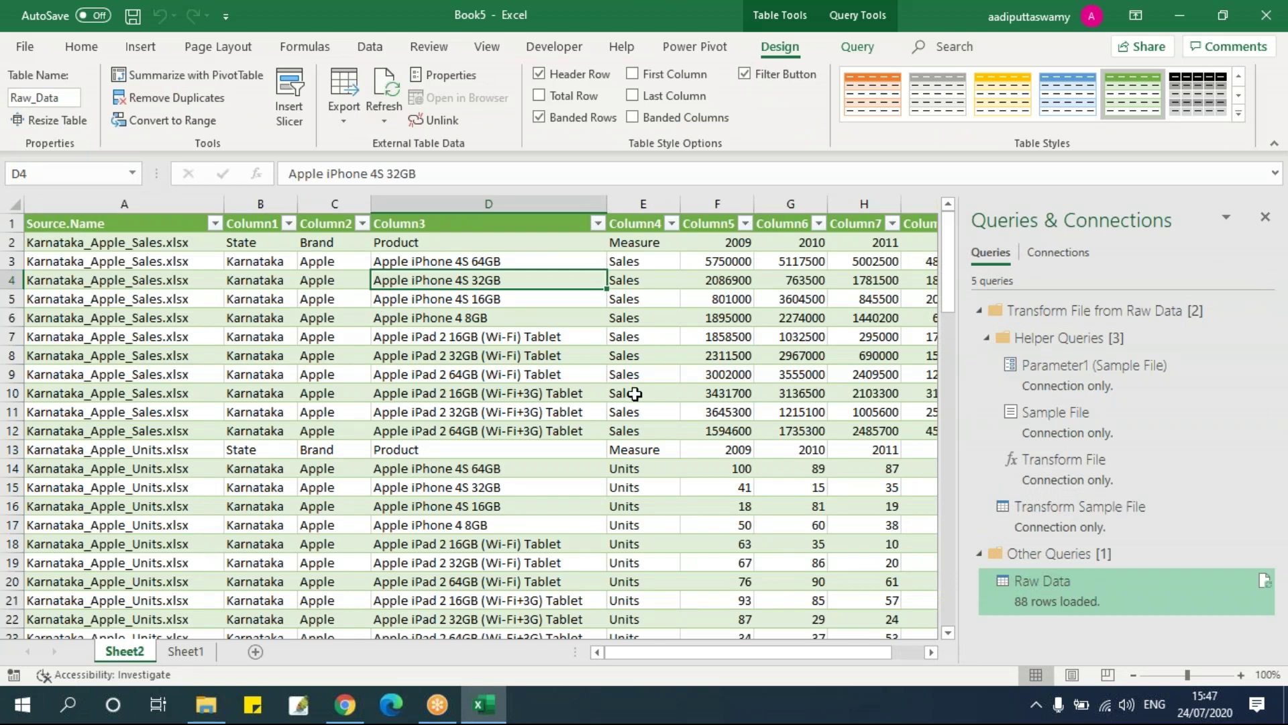
click(1265, 219)
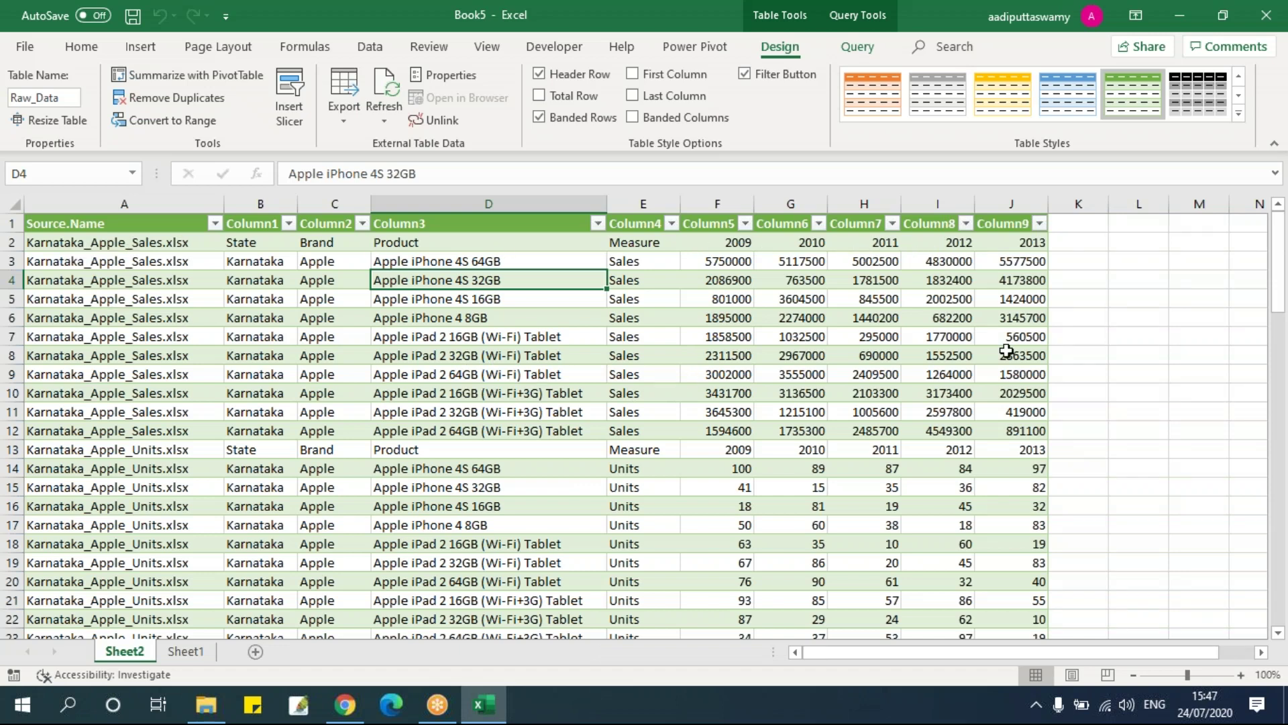
drag(86, 241, 986, 243)
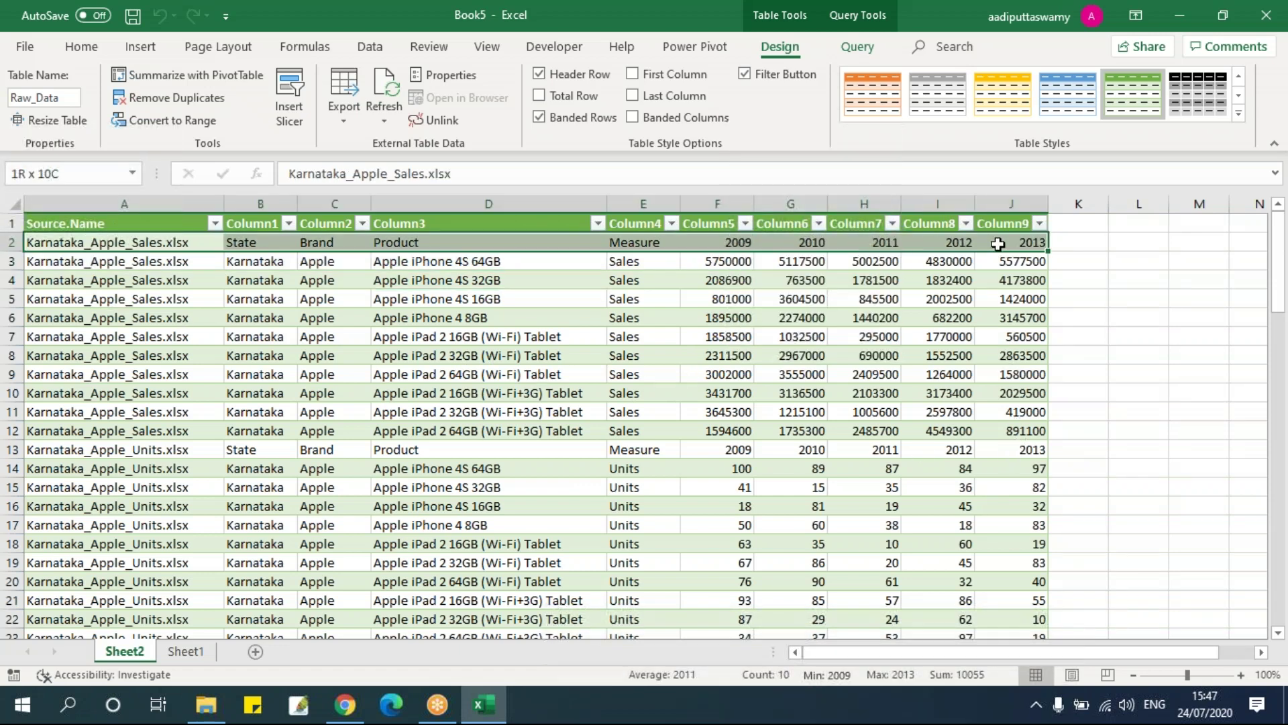
click(269, 225)
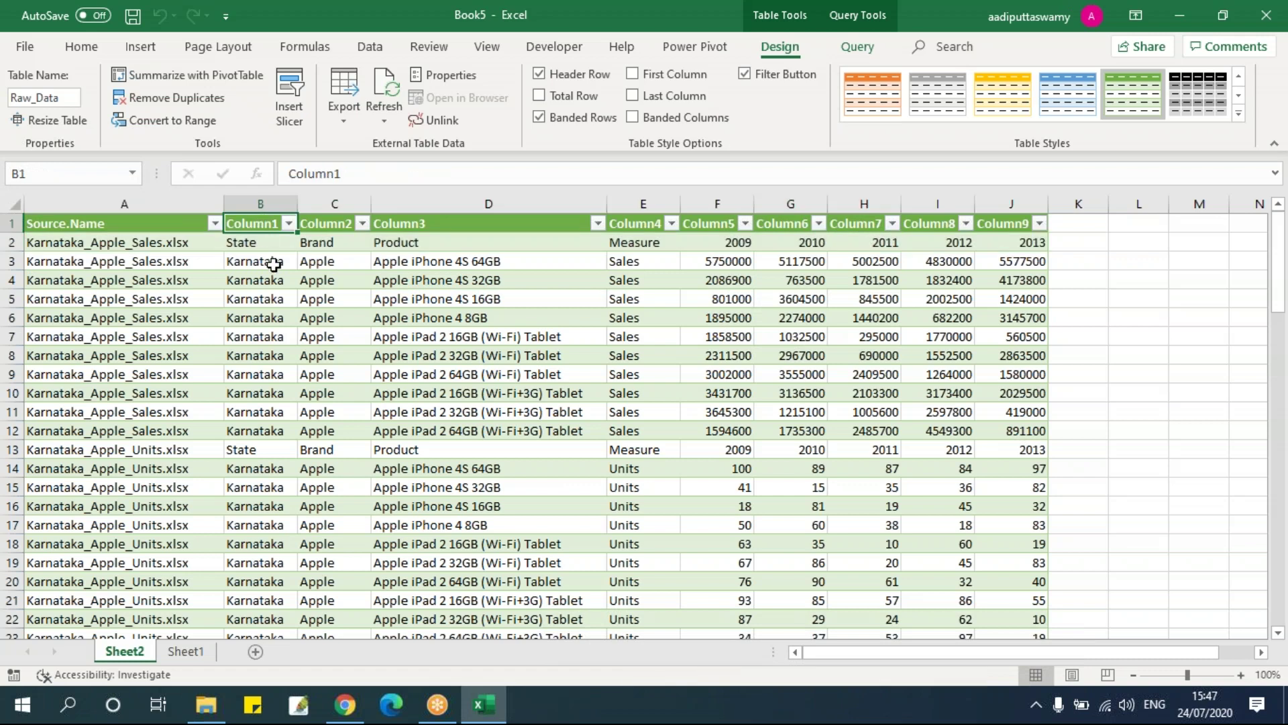
click(107, 454)
drag(108, 454, 977, 445)
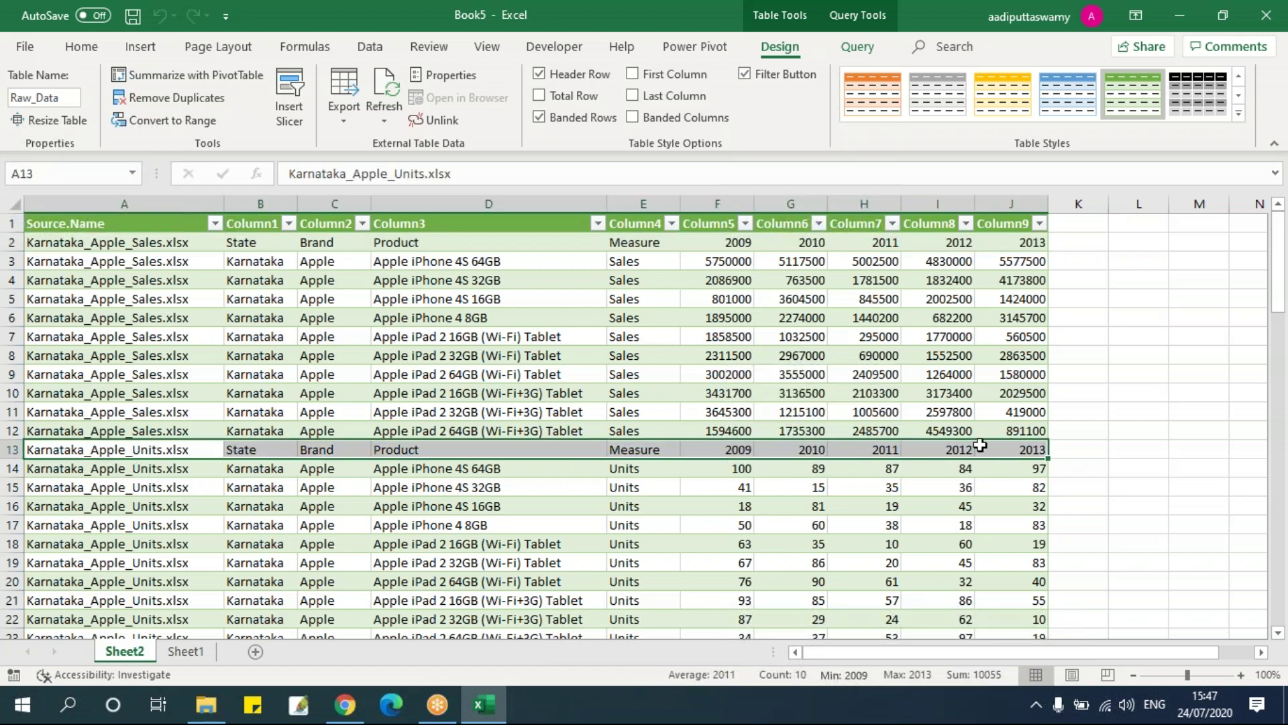
click(713, 486)
click(634, 356)
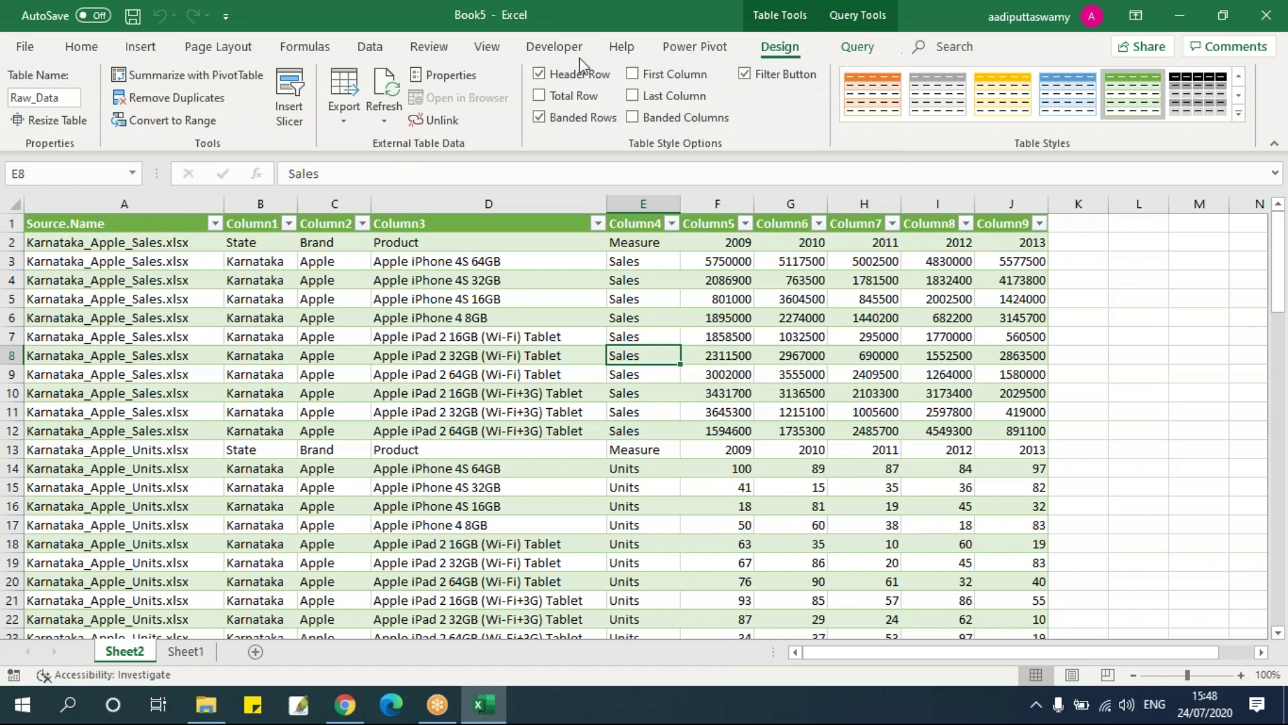
Show the workbook's queries and reopen the Raw Data query for editing.
click(370, 46)
click(404, 82)
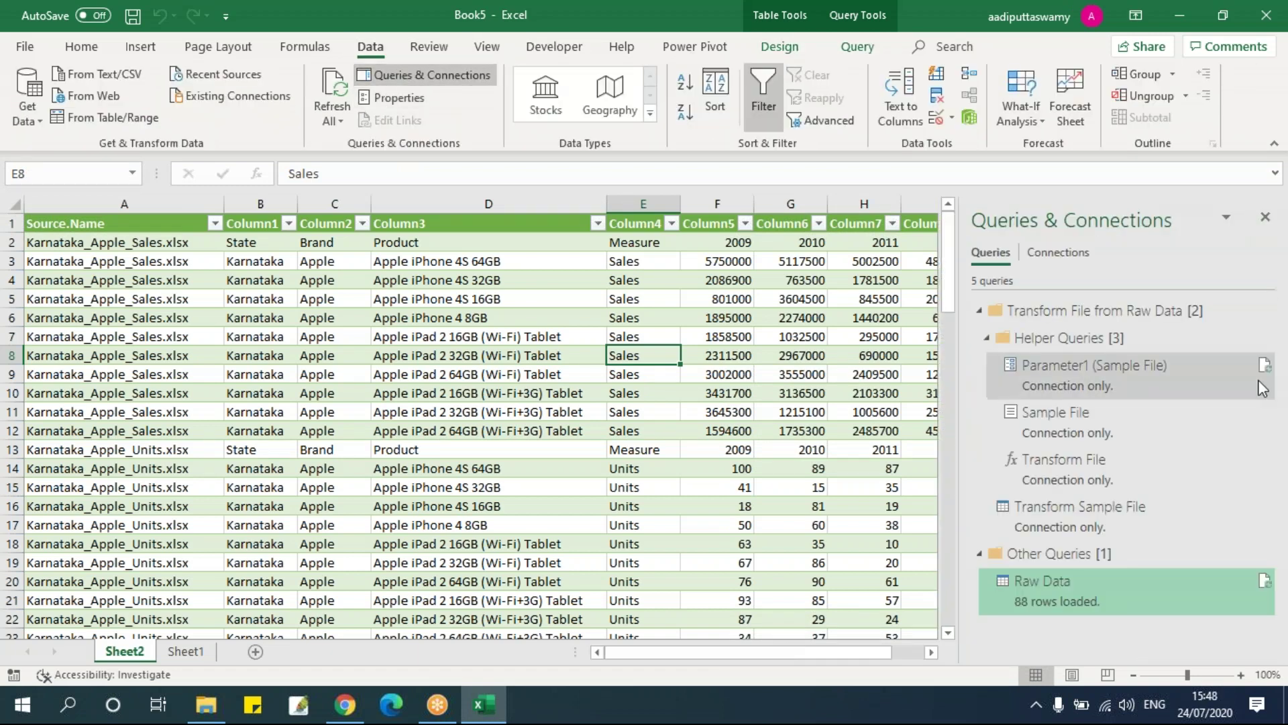
right_click(1109, 589)
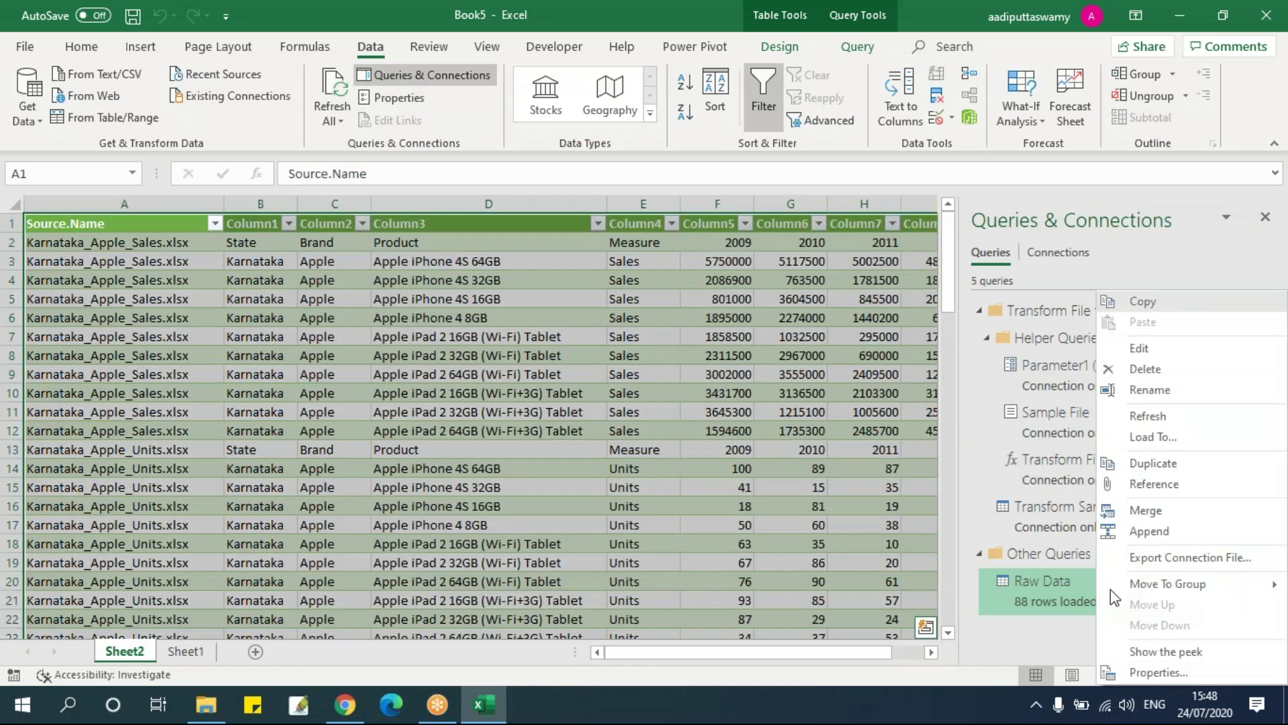
click(1165, 351)
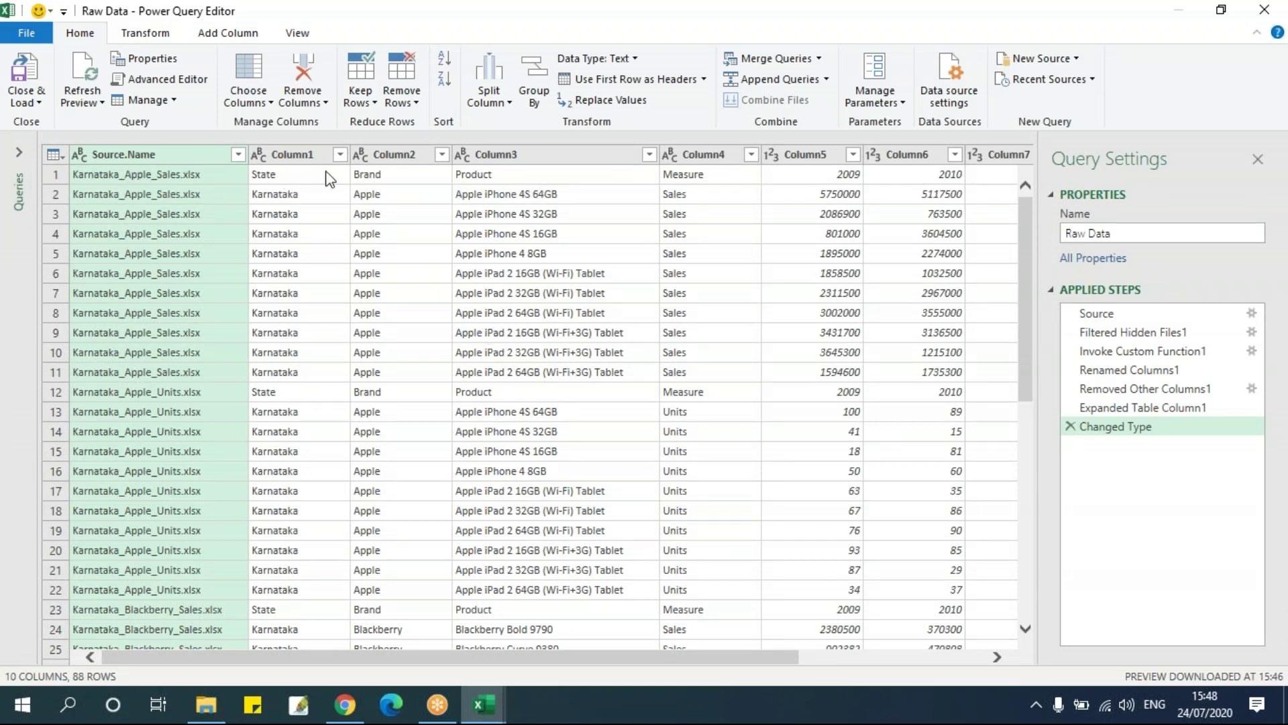
Promote the first row to column headers and filter the State column to exclude the value State.
click(648, 79)
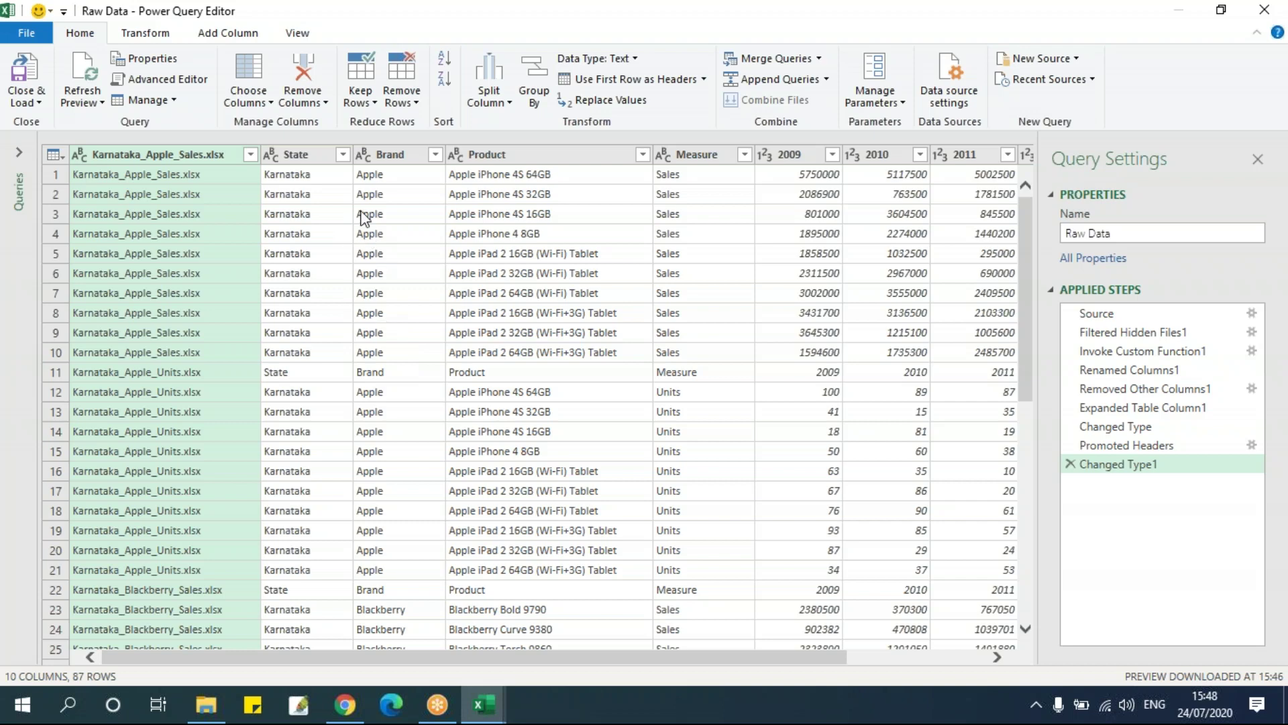
click(343, 155)
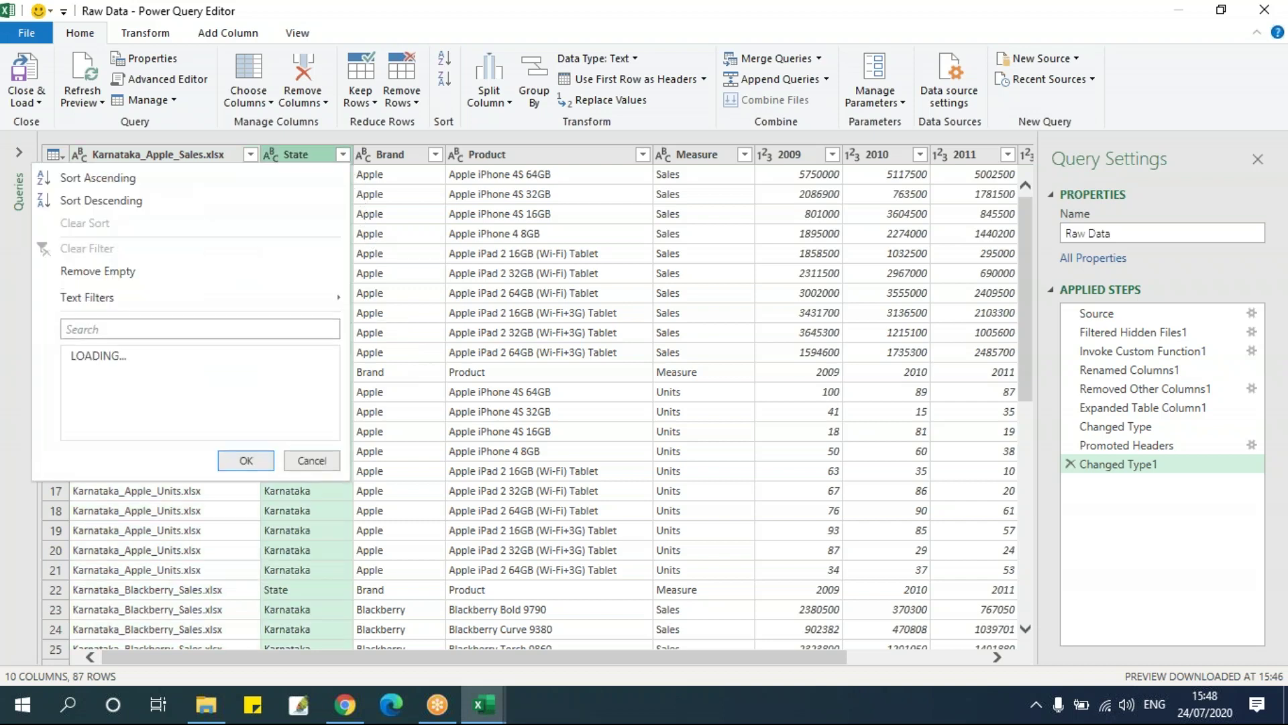
click(77, 395)
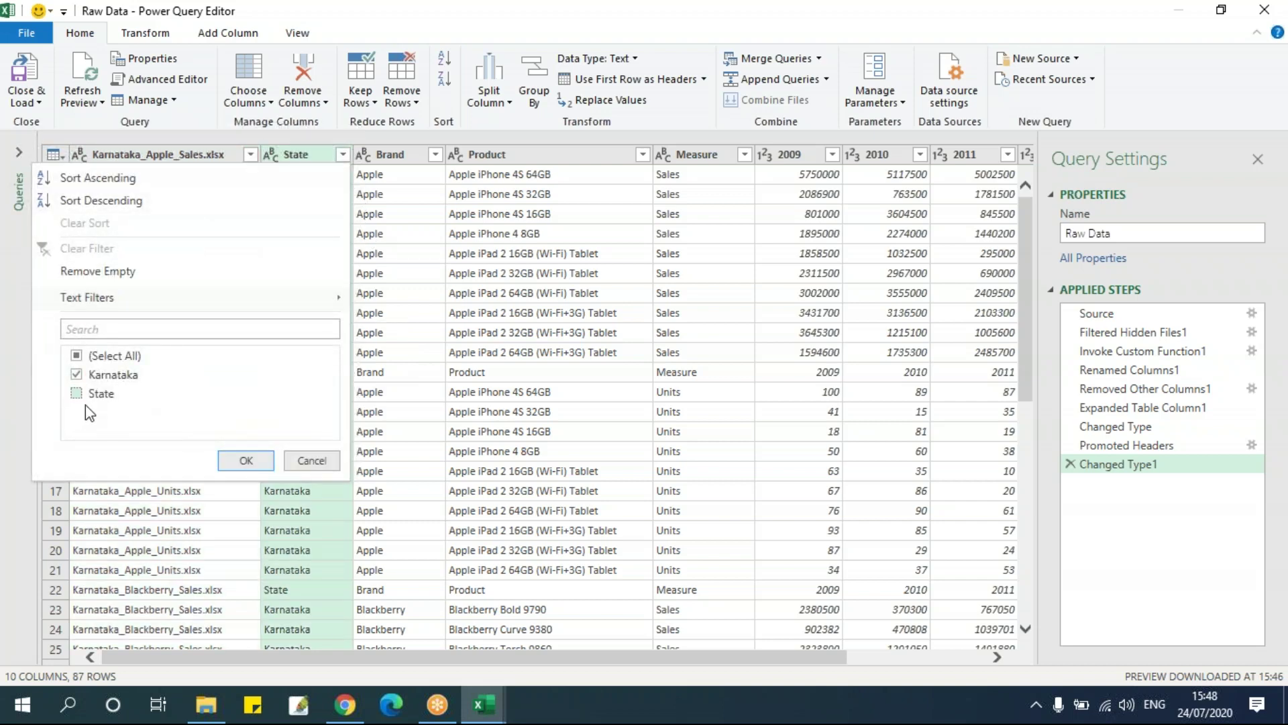
click(246, 461)
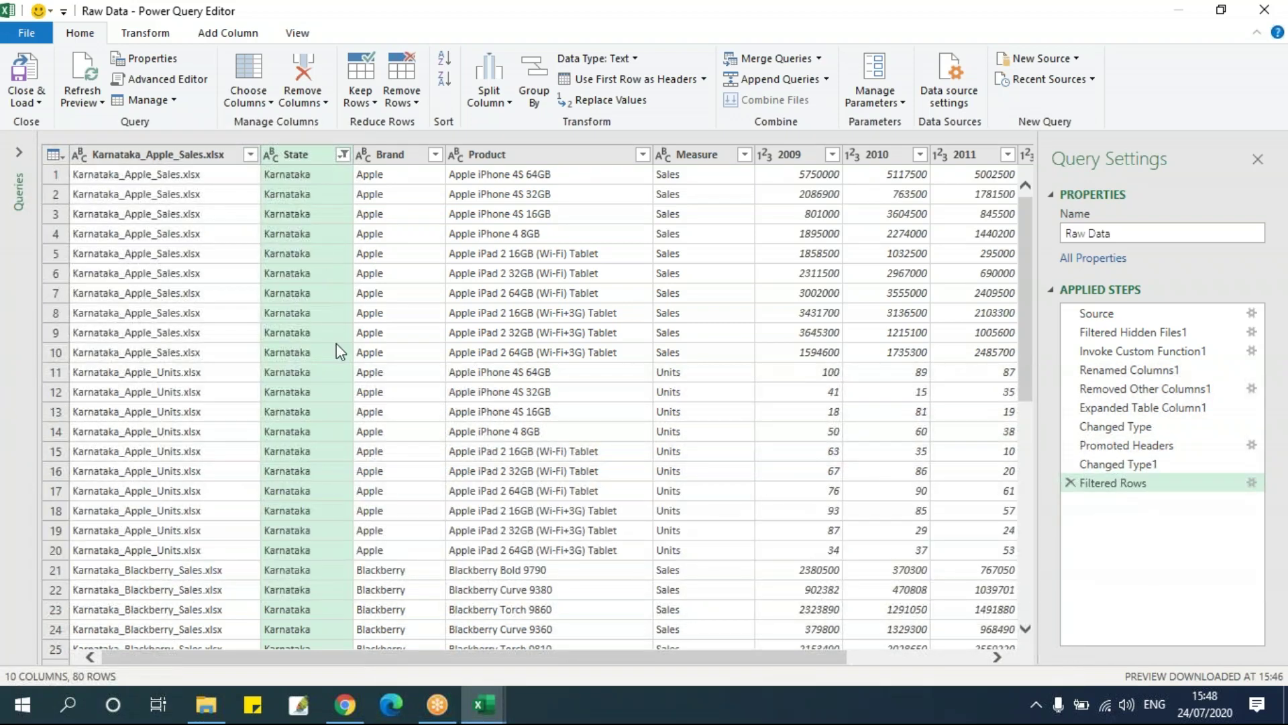
Close the query editor keeping the changes, and look over the reloaded table with its proper column headers.
click(1253, 21)
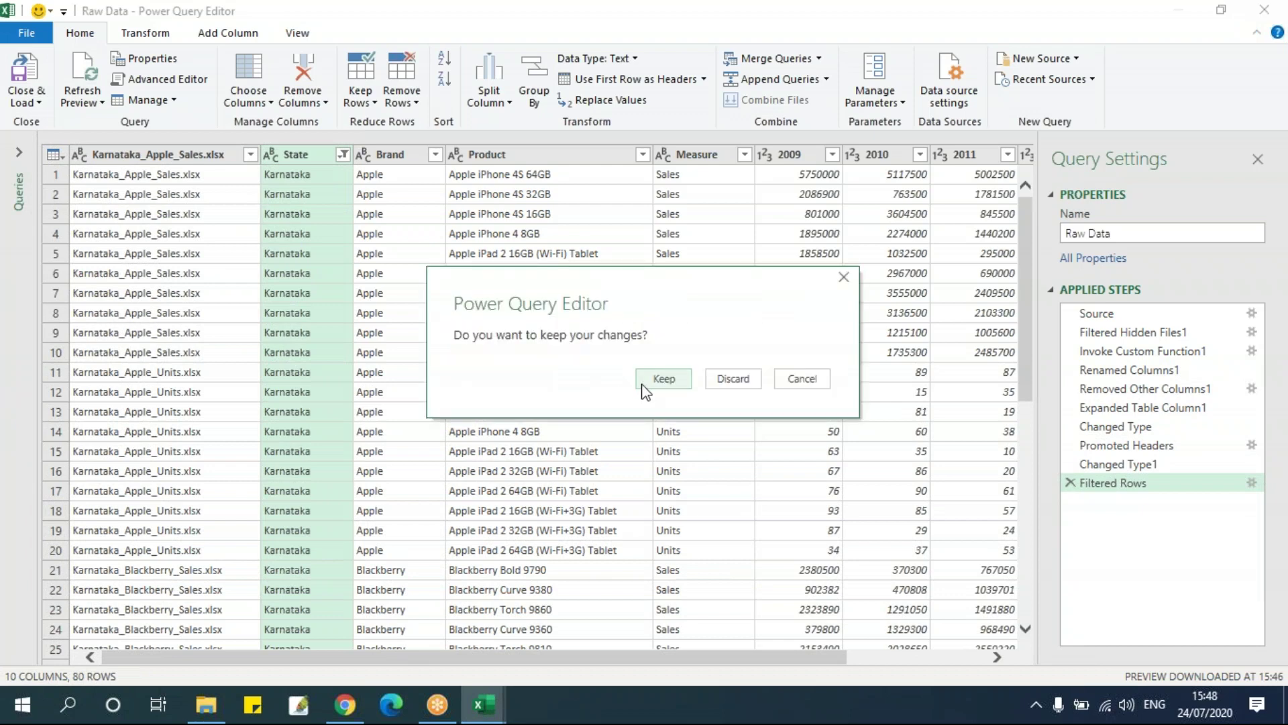
click(662, 379)
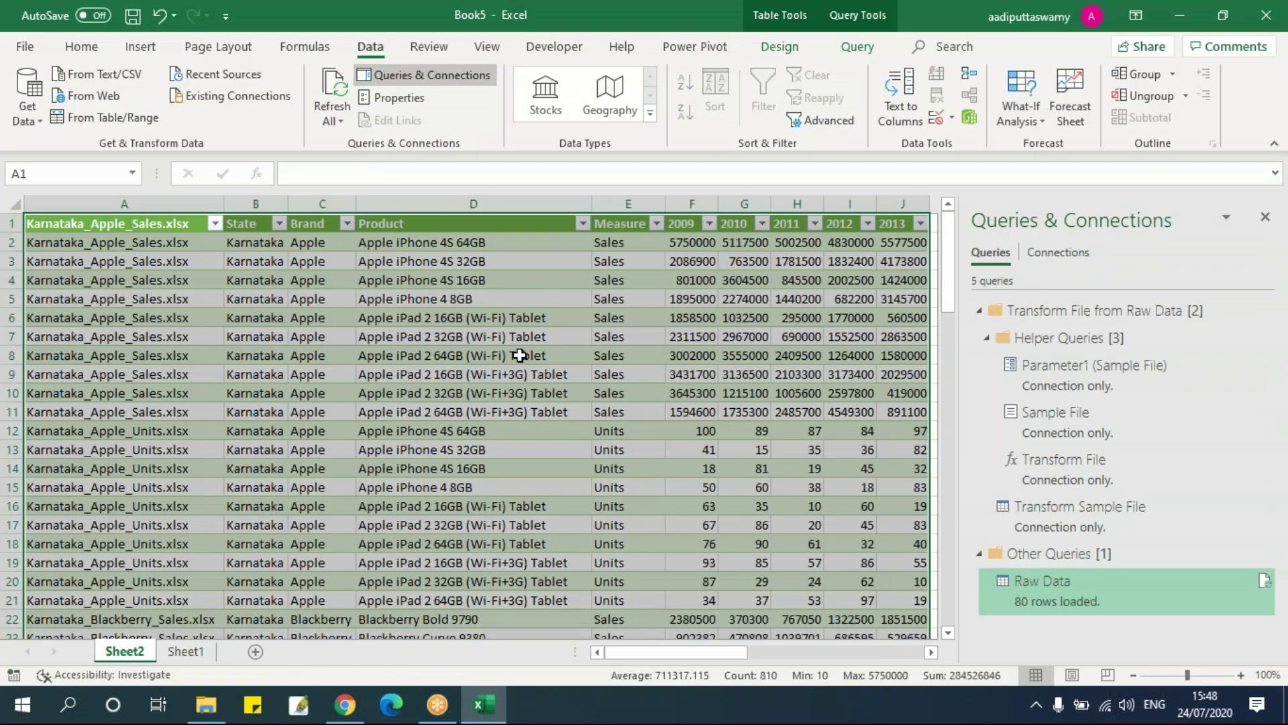
click(520, 355)
drag(953, 257, 948, 199)
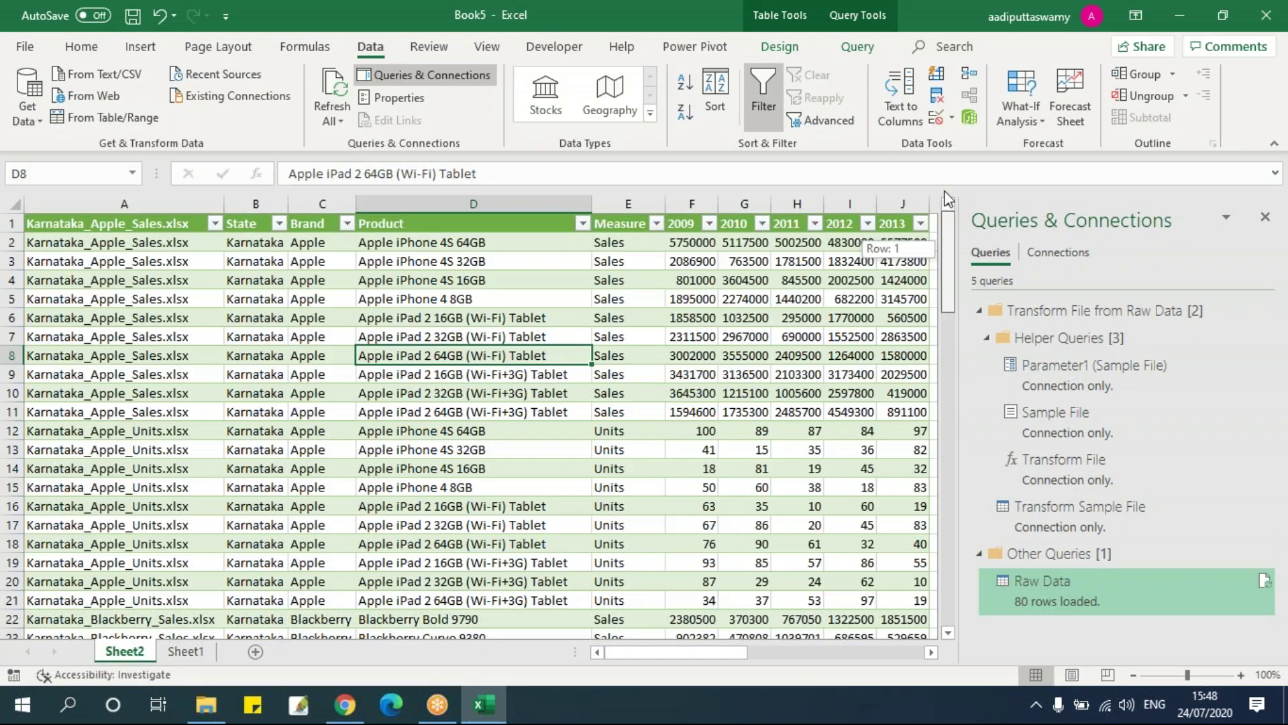
drag(733, 654, 671, 658)
click(499, 468)
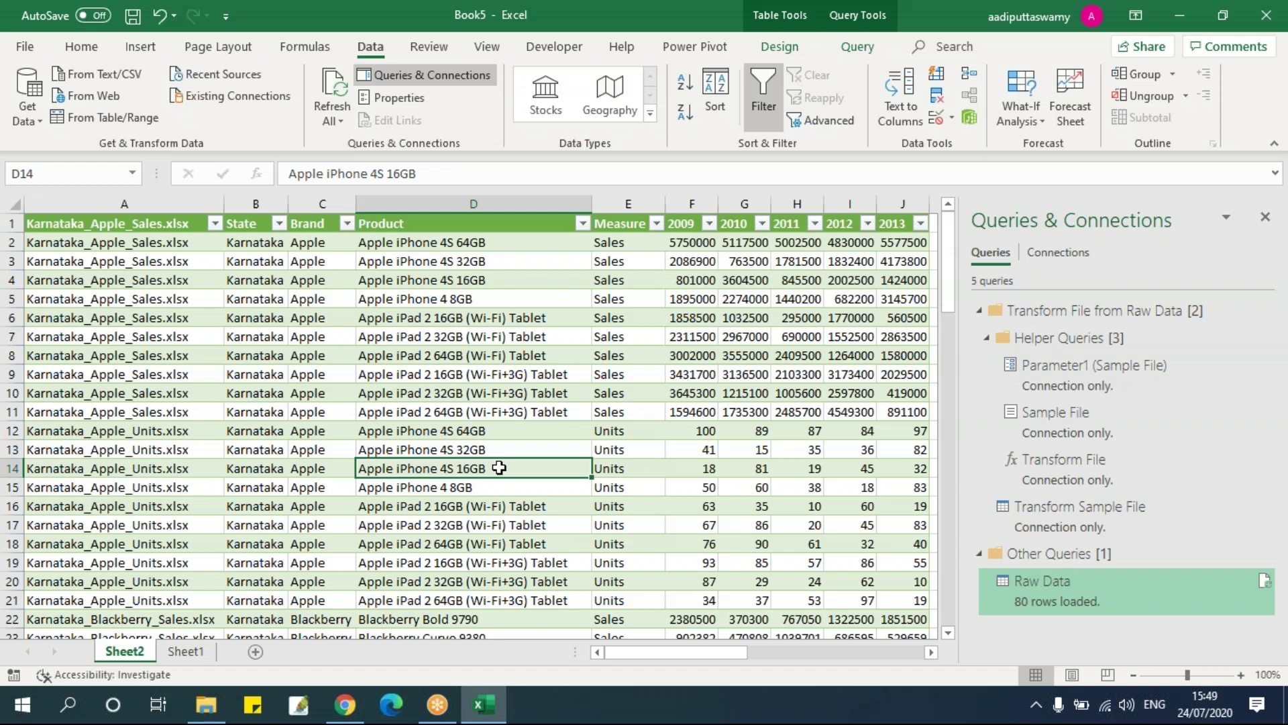
click(403, 366)
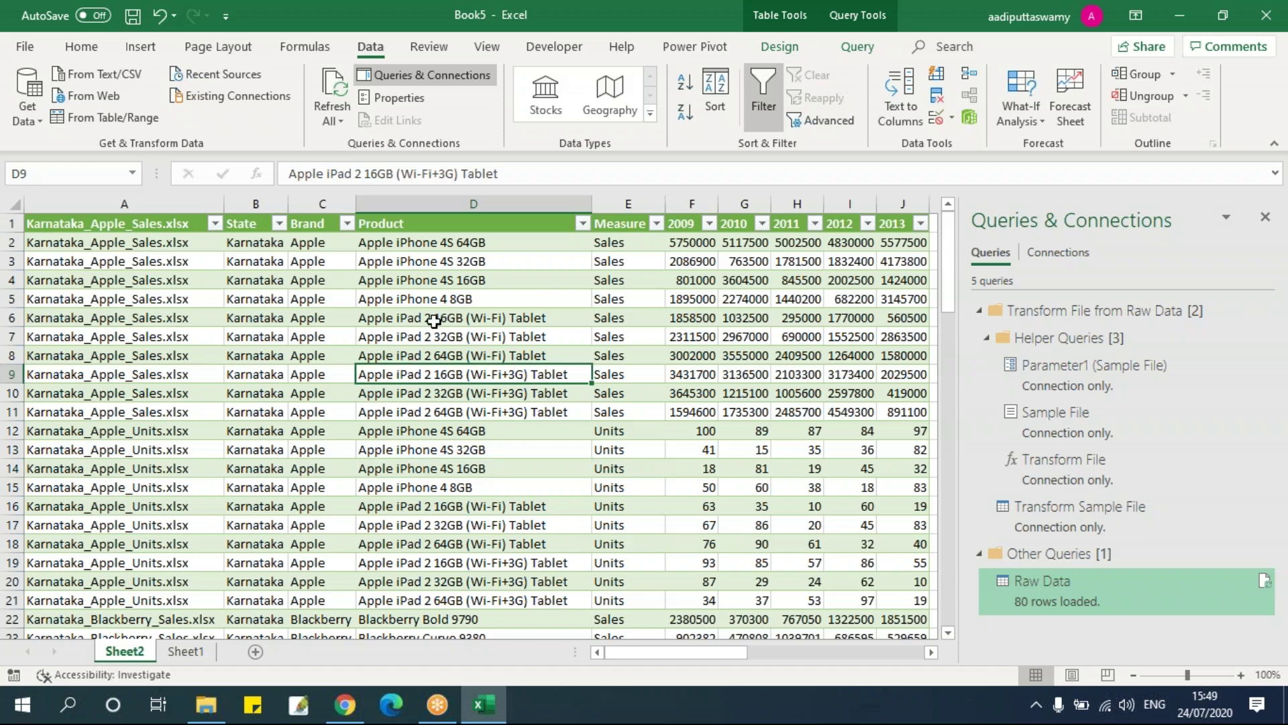
Switch to File Explorer, copy the Motorola and Nokia sales and units workbooks from the Data folder, and open the Raw Data folder.
key(alt+Tab)
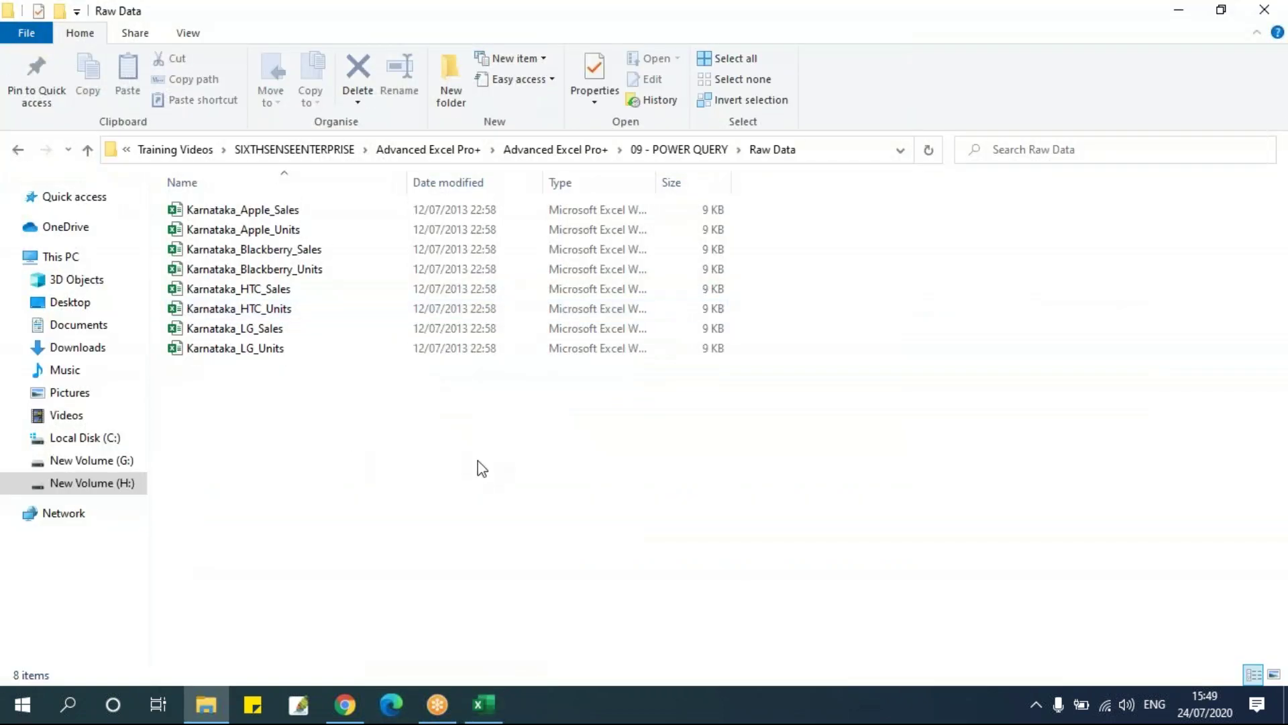
click(661, 149)
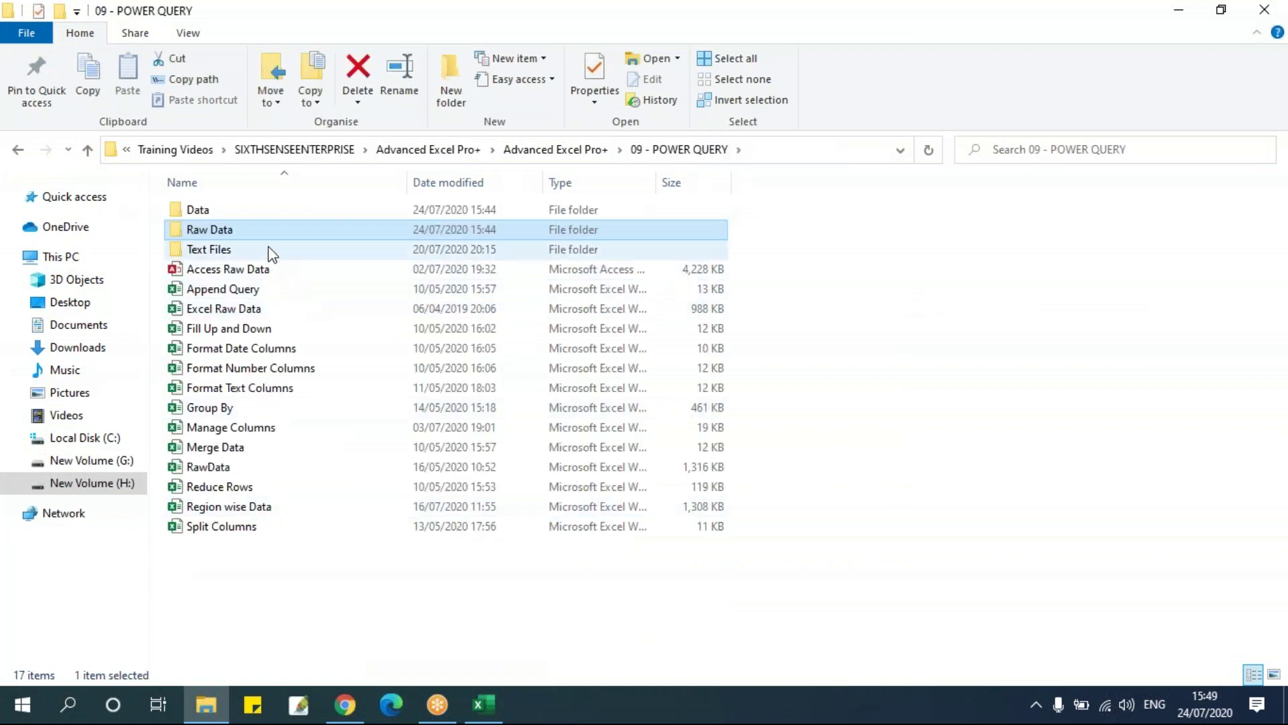
double_click(260, 210)
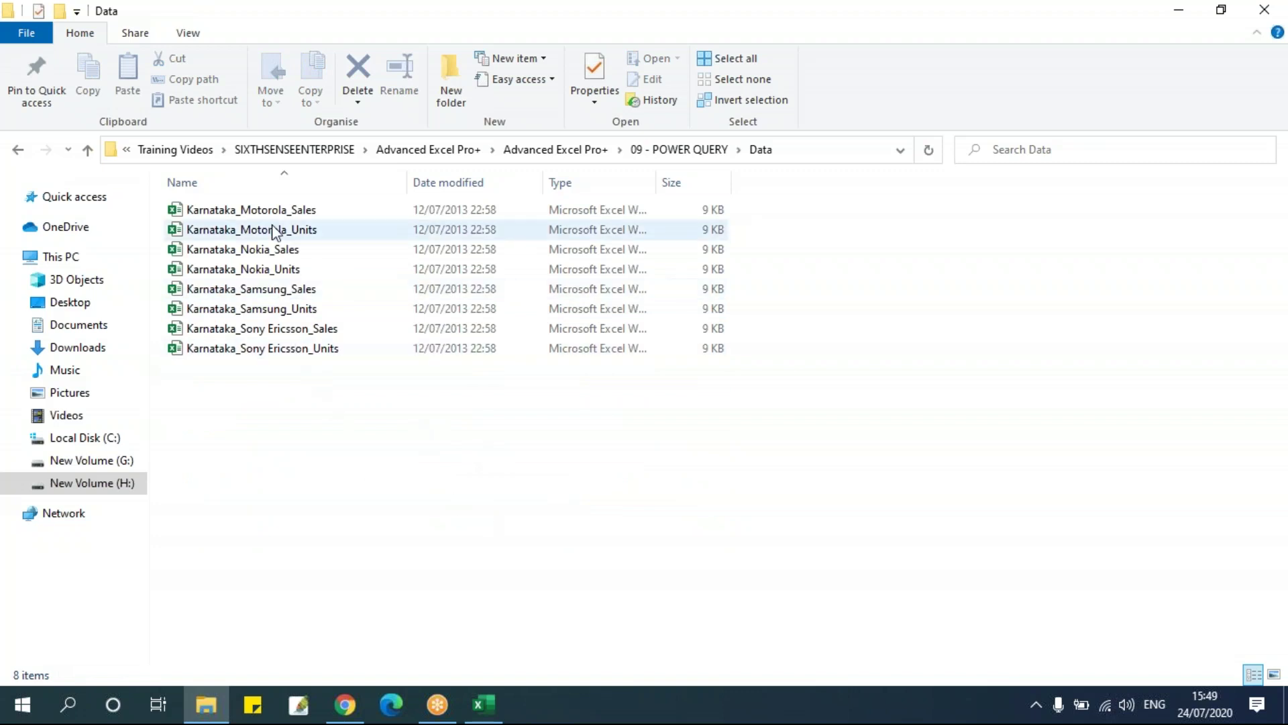
click(251, 210)
shift+click(243, 269)
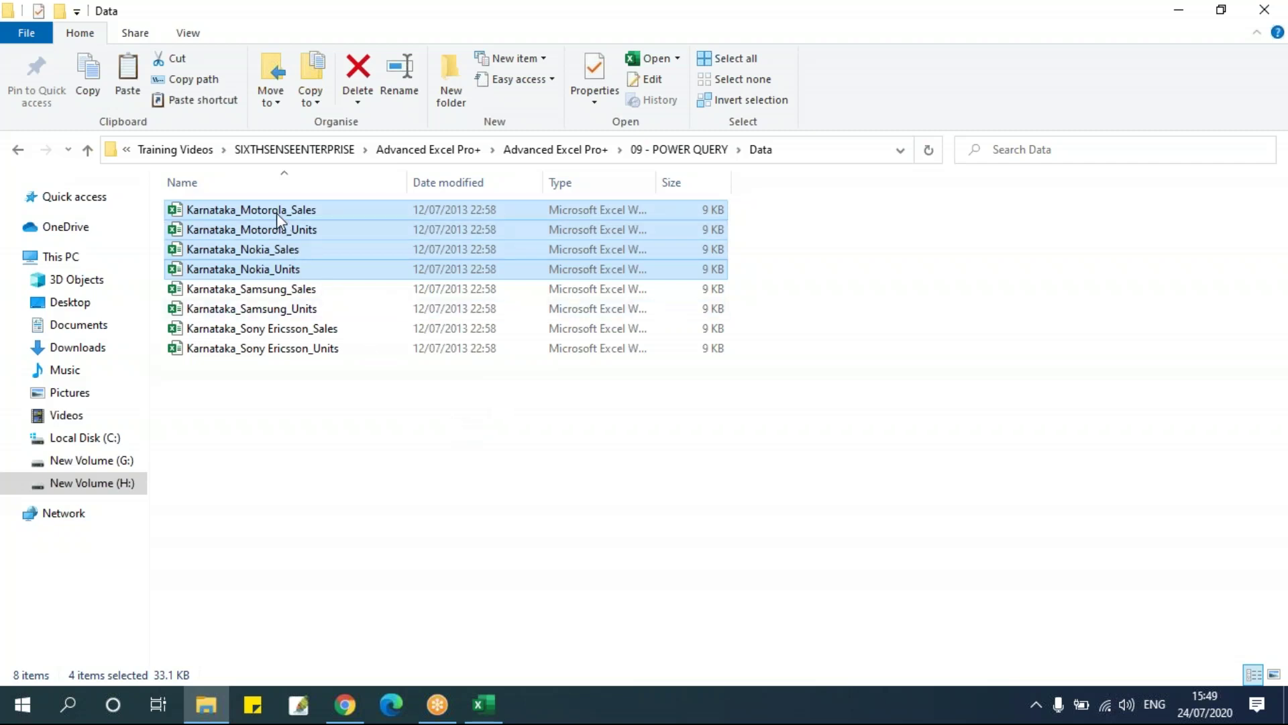
click(569, 149)
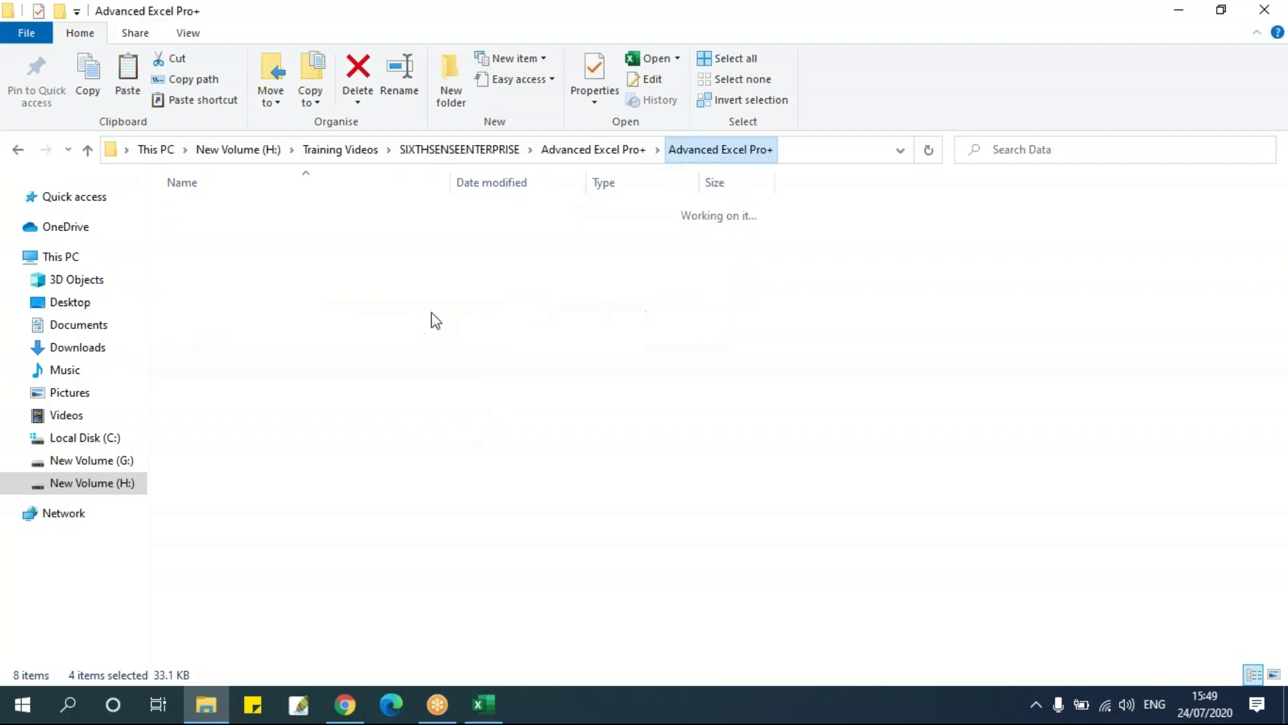
double_click(283, 368)
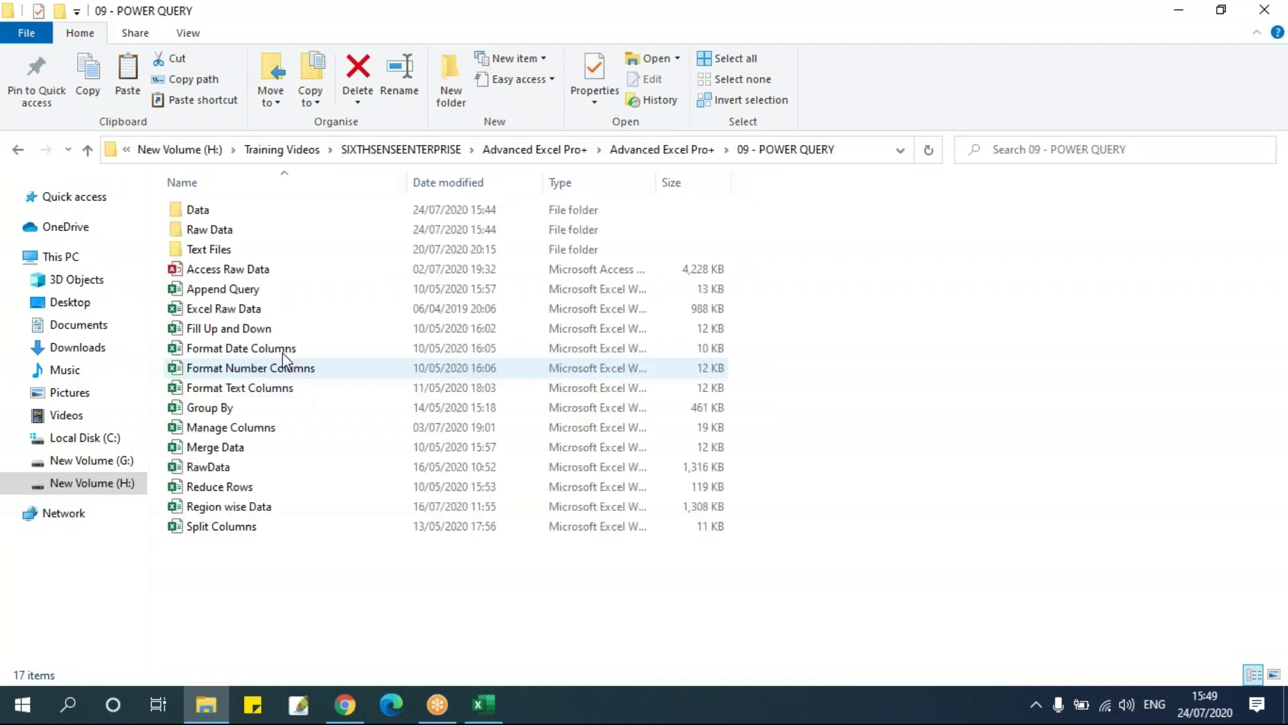
double_click(240, 230)
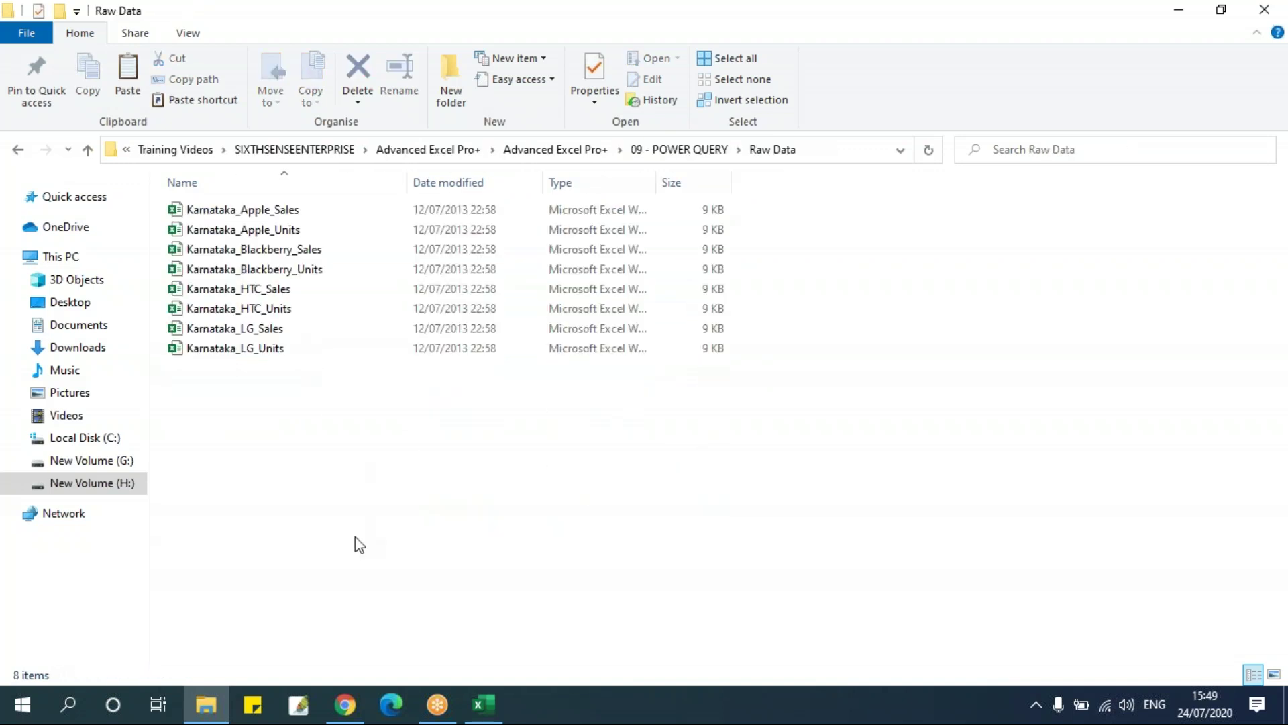
Switch to Excel and check which brands the loaded table contains using the Brand column's filter list.
click(484, 703)
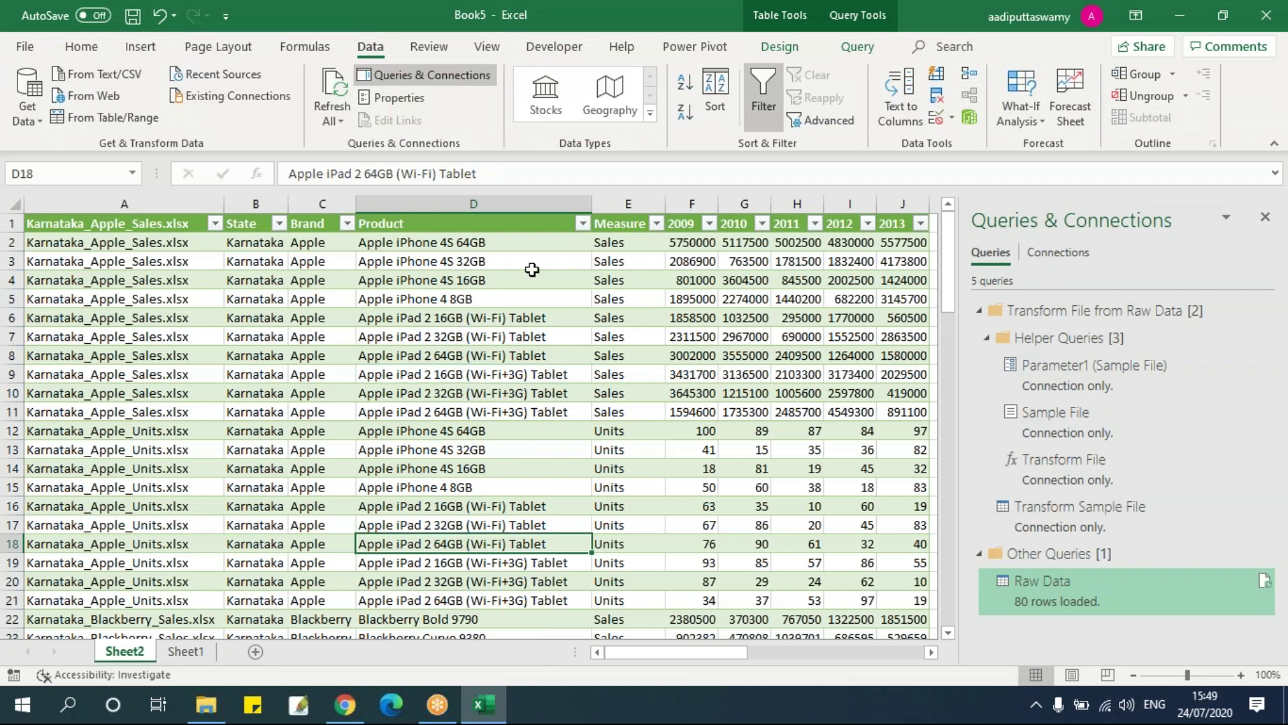
click(347, 223)
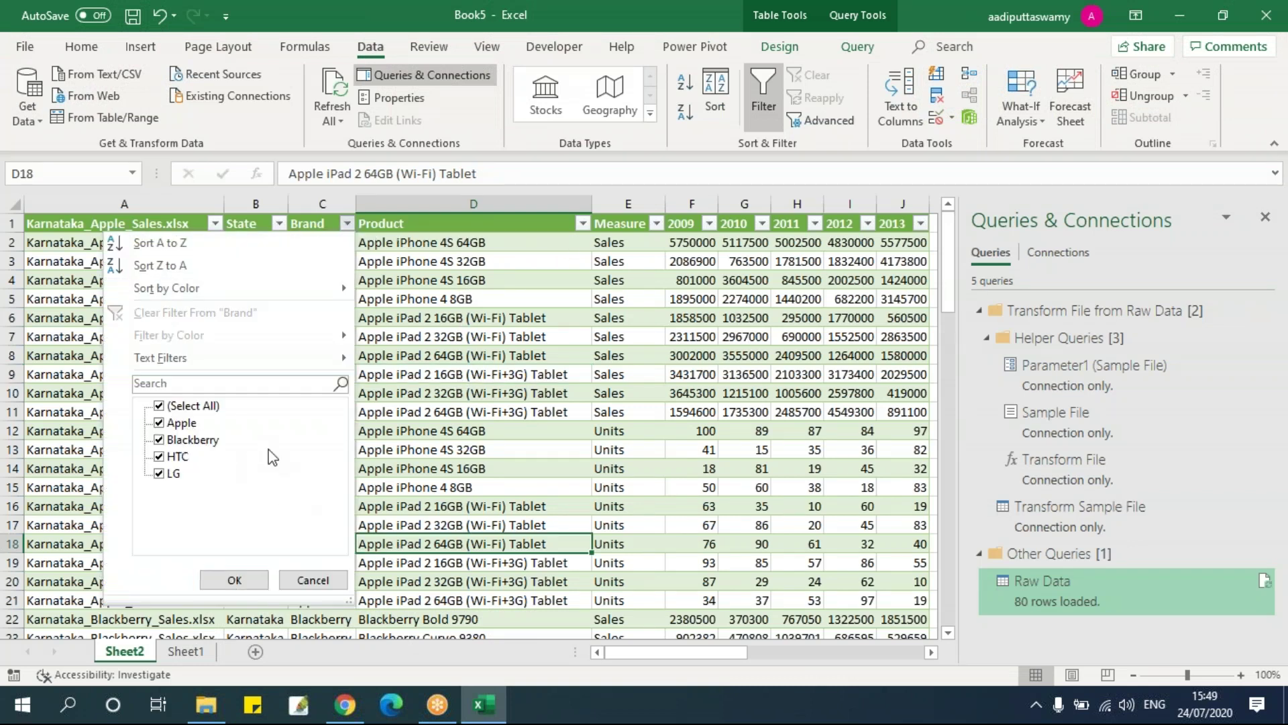
click(312, 579)
Return to File Explorer and paste the four copied Motorola and Nokia workbooks into the Raw Data folder.
key(alt+Tab)
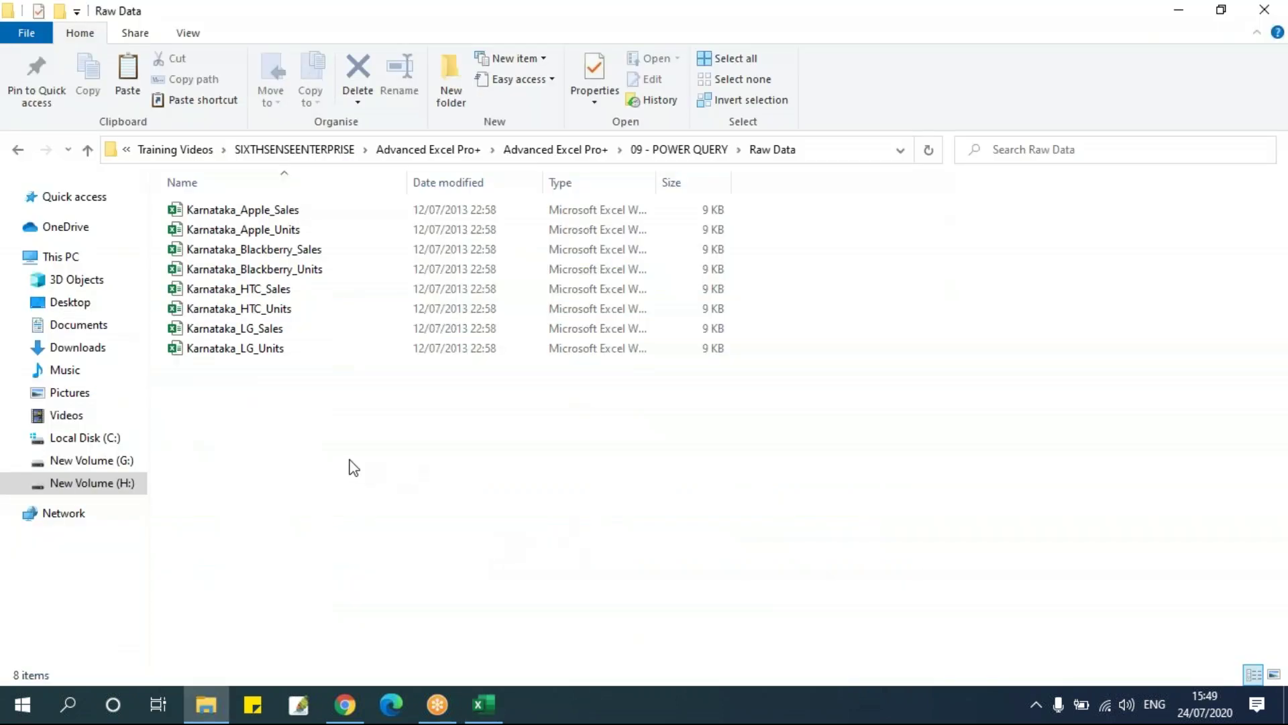
key(ctrl+v)
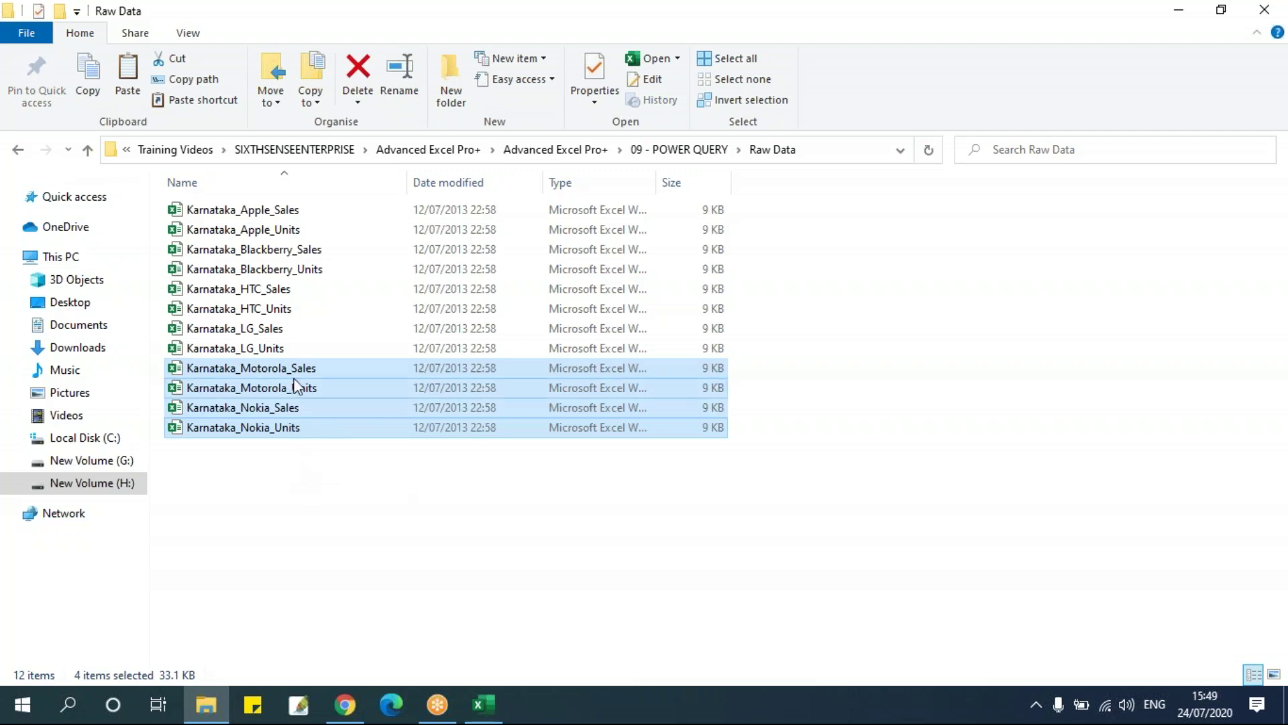
click(328, 532)
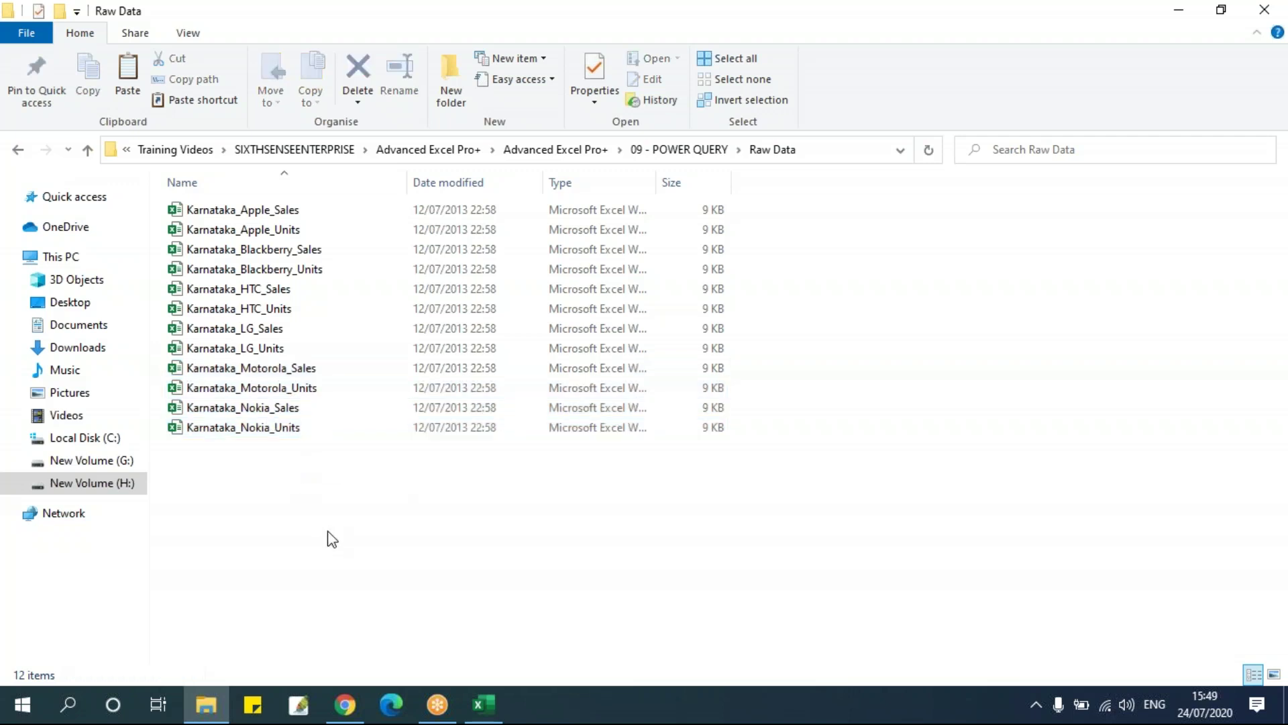
Switch to Excel, refresh all queries, and check the Brand column's filter list for Motorola and Nokia.
click(480, 705)
click(343, 546)
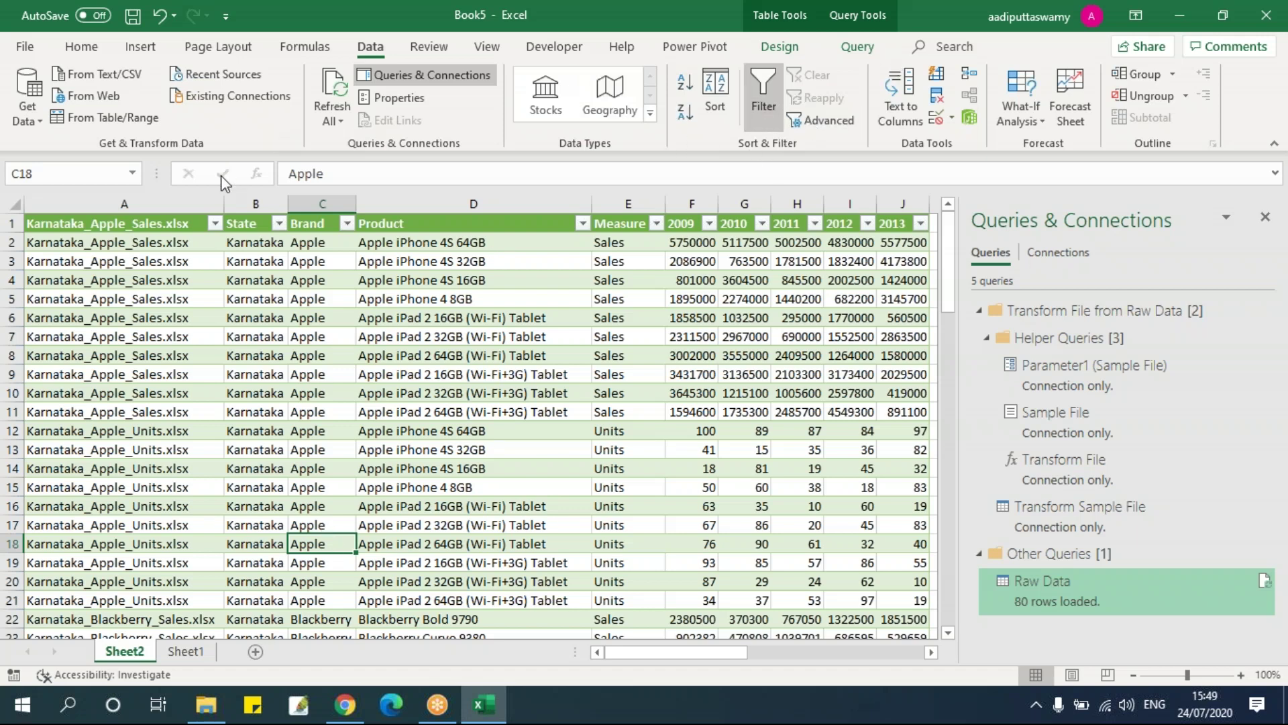
click(334, 112)
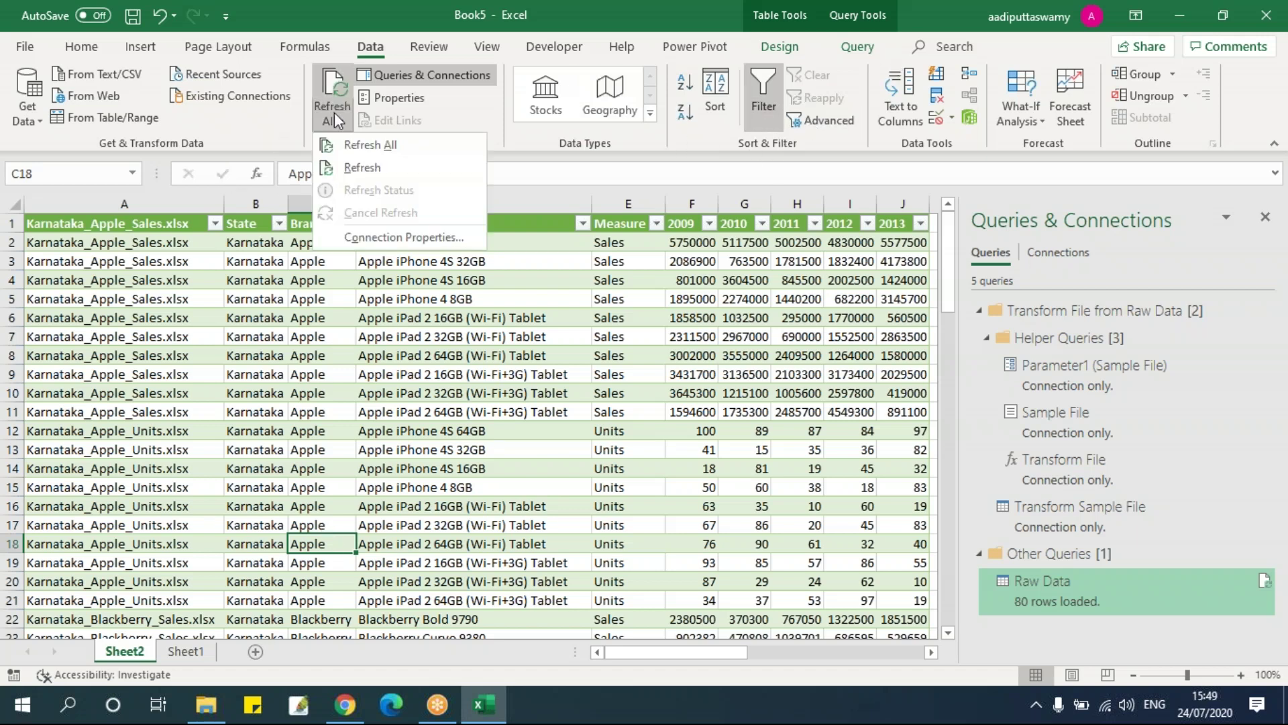
click(355, 147)
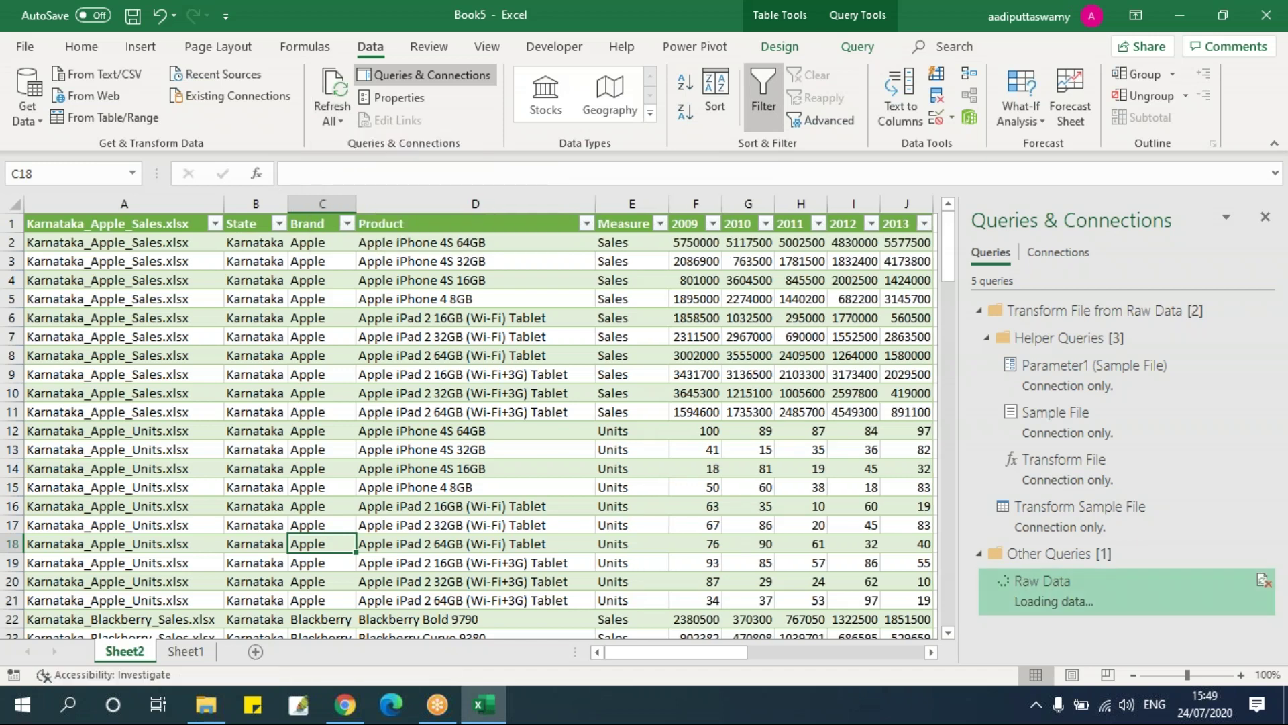
click(347, 224)
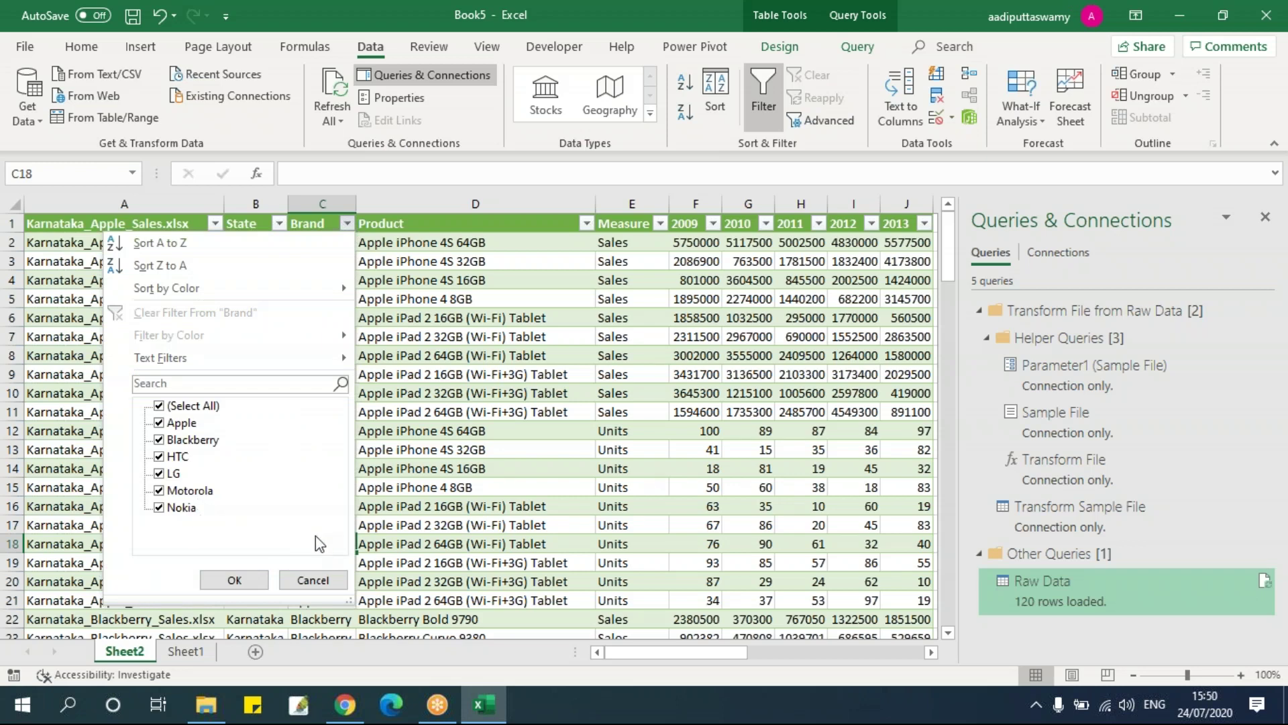
click(313, 579)
click(381, 473)
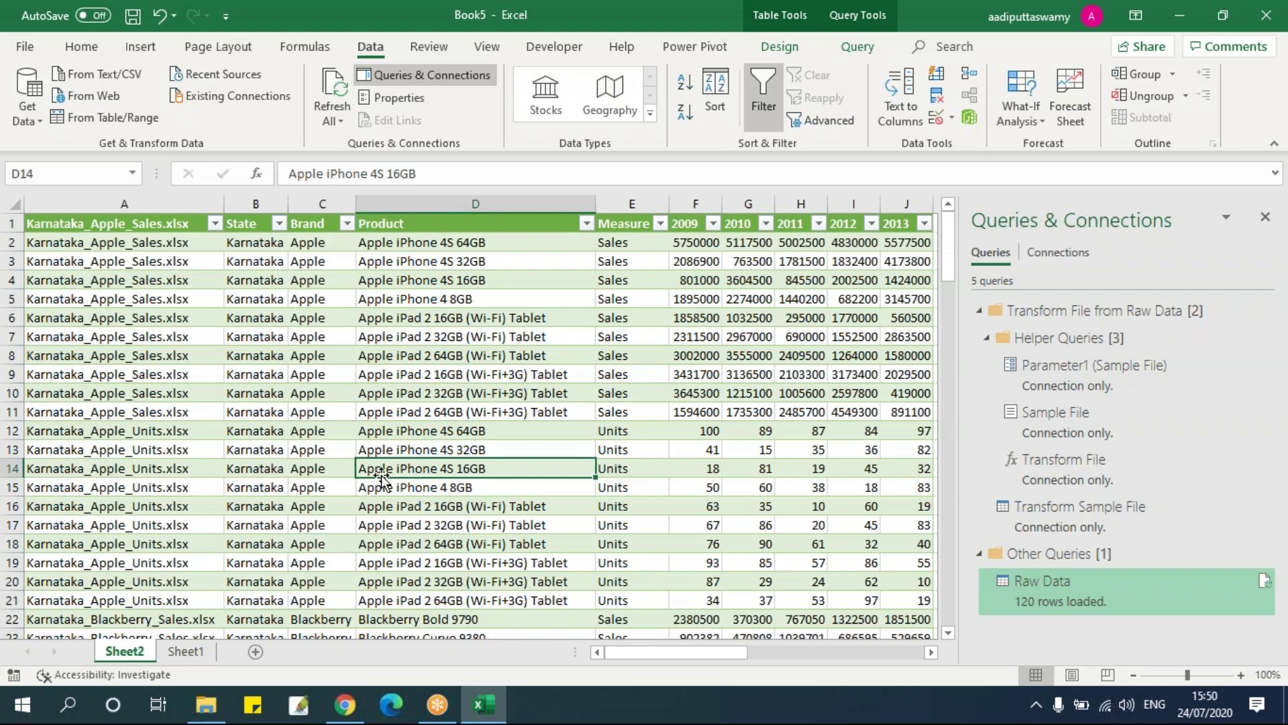
In File Explorer, copy the four Samsung and Sony Ericsson workbooks in the Data folder and paste them into that same folder.
key(alt+Tab)
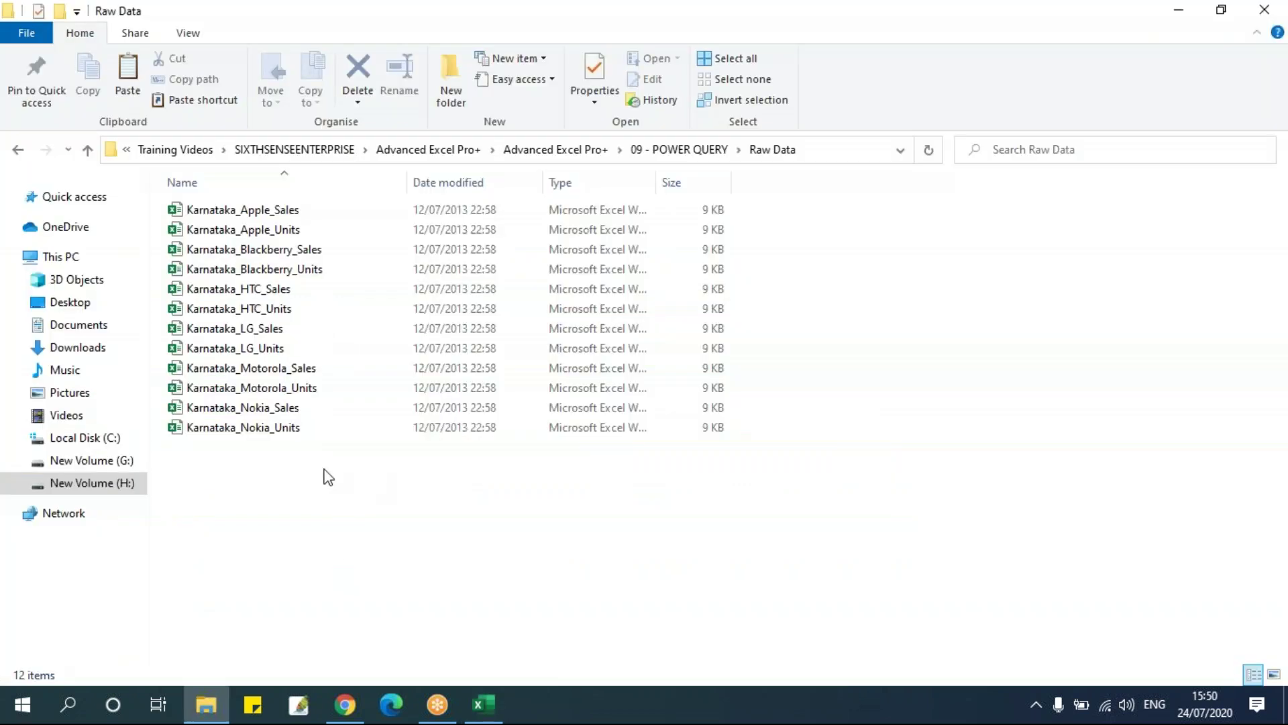
click(689, 151)
double_click(269, 208)
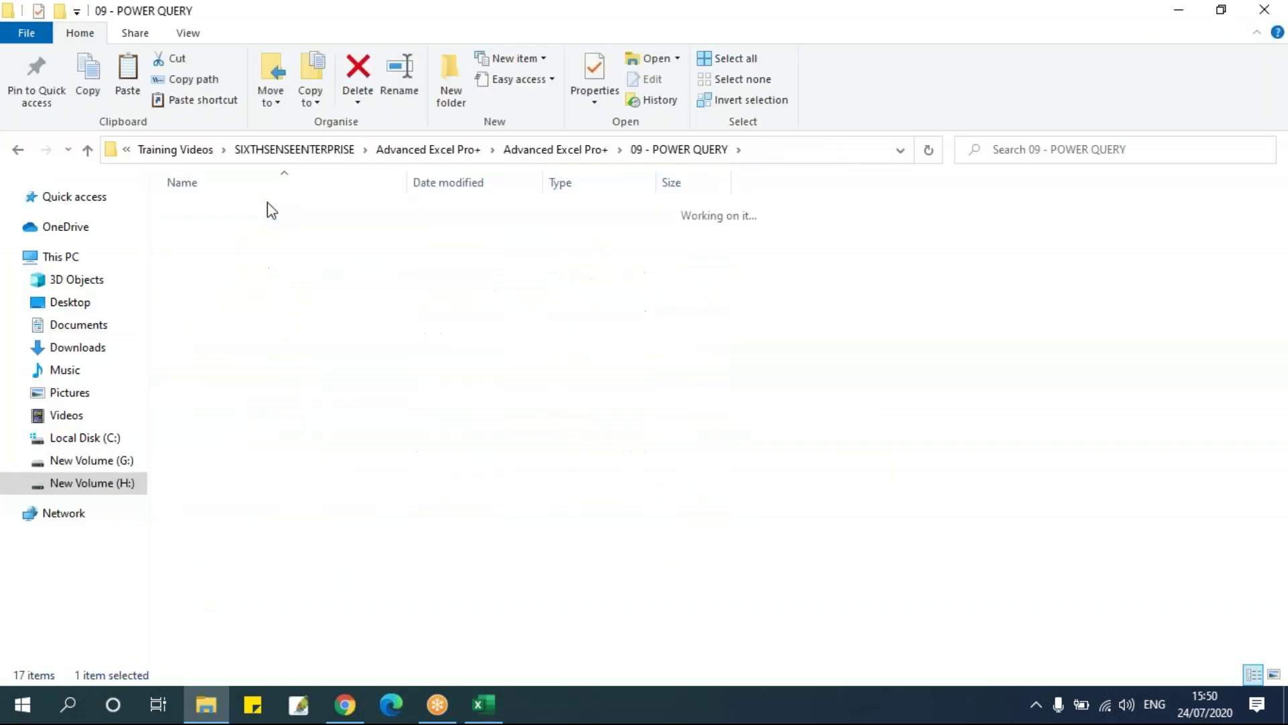
drag(413, 427, 233, 284)
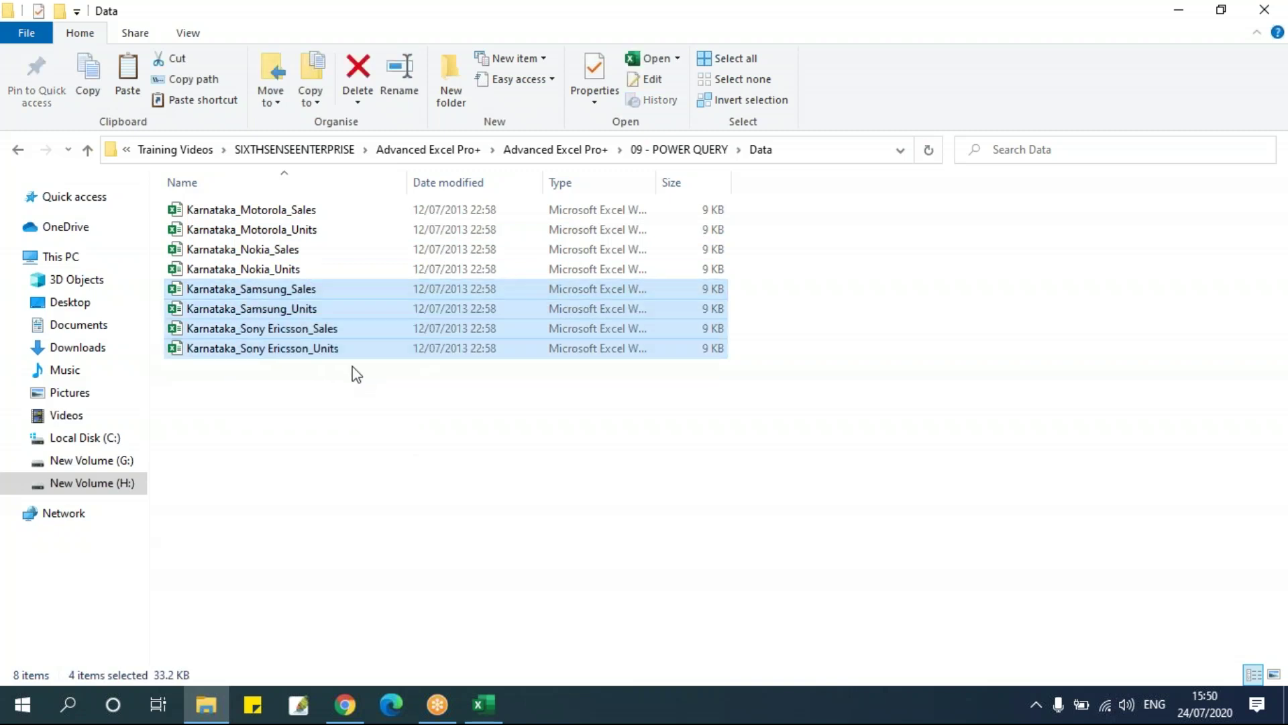
key(alt+Tab)
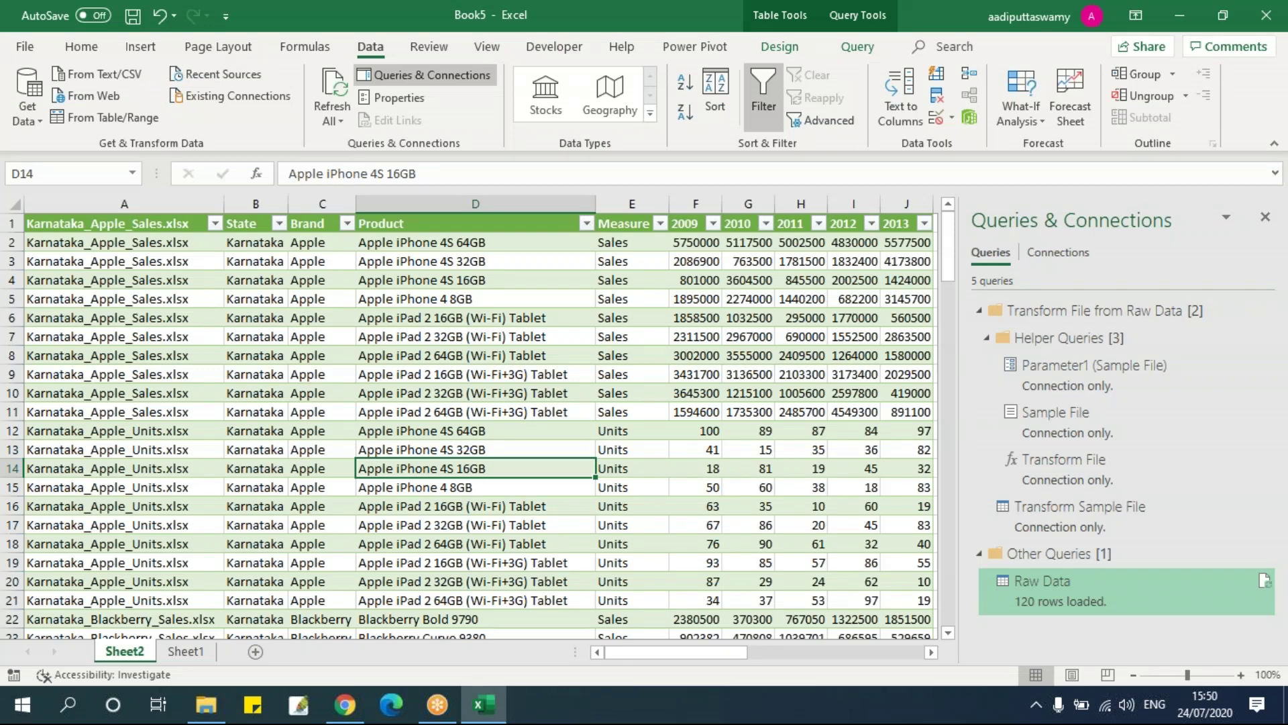
click(206, 704)
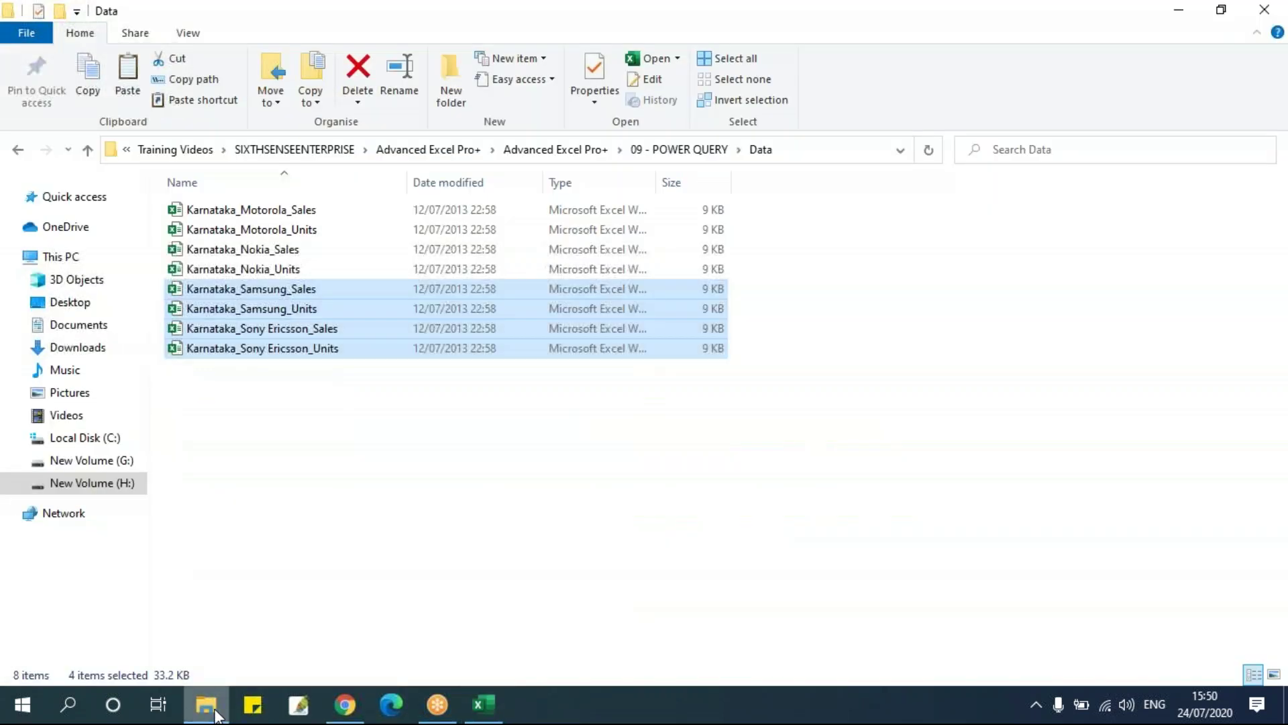
click(308, 514)
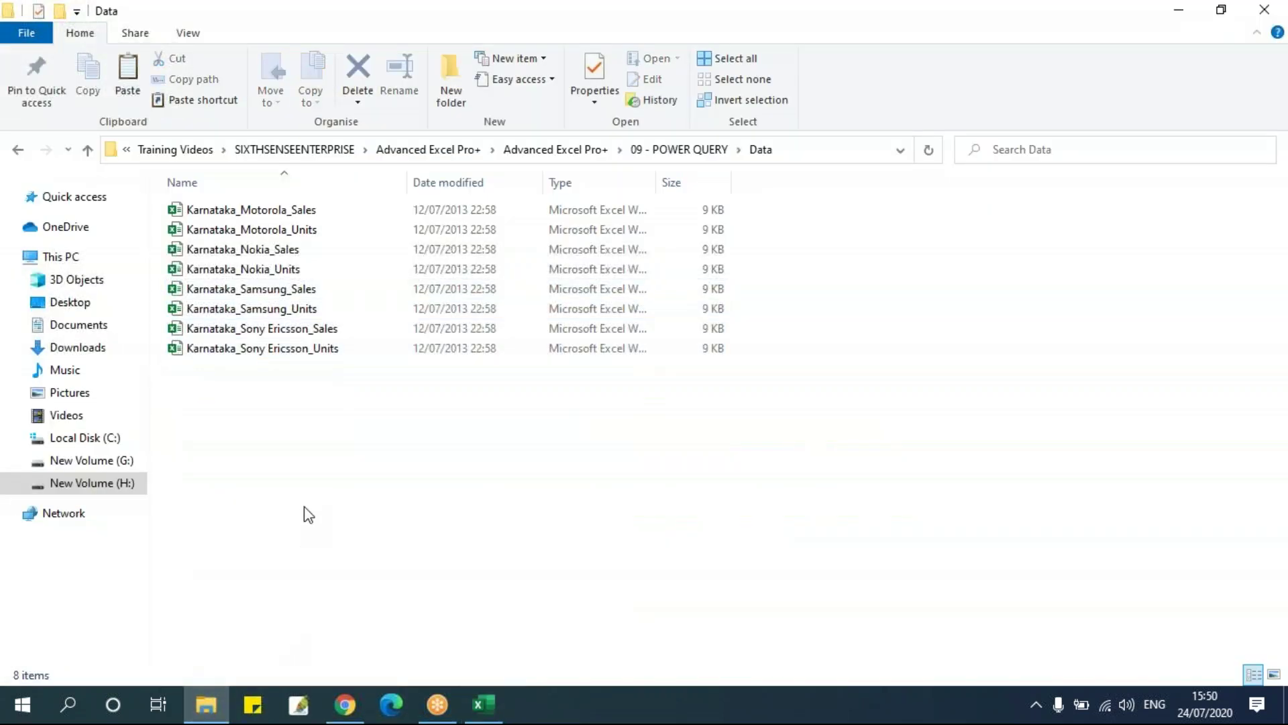
key(ctrl+v)
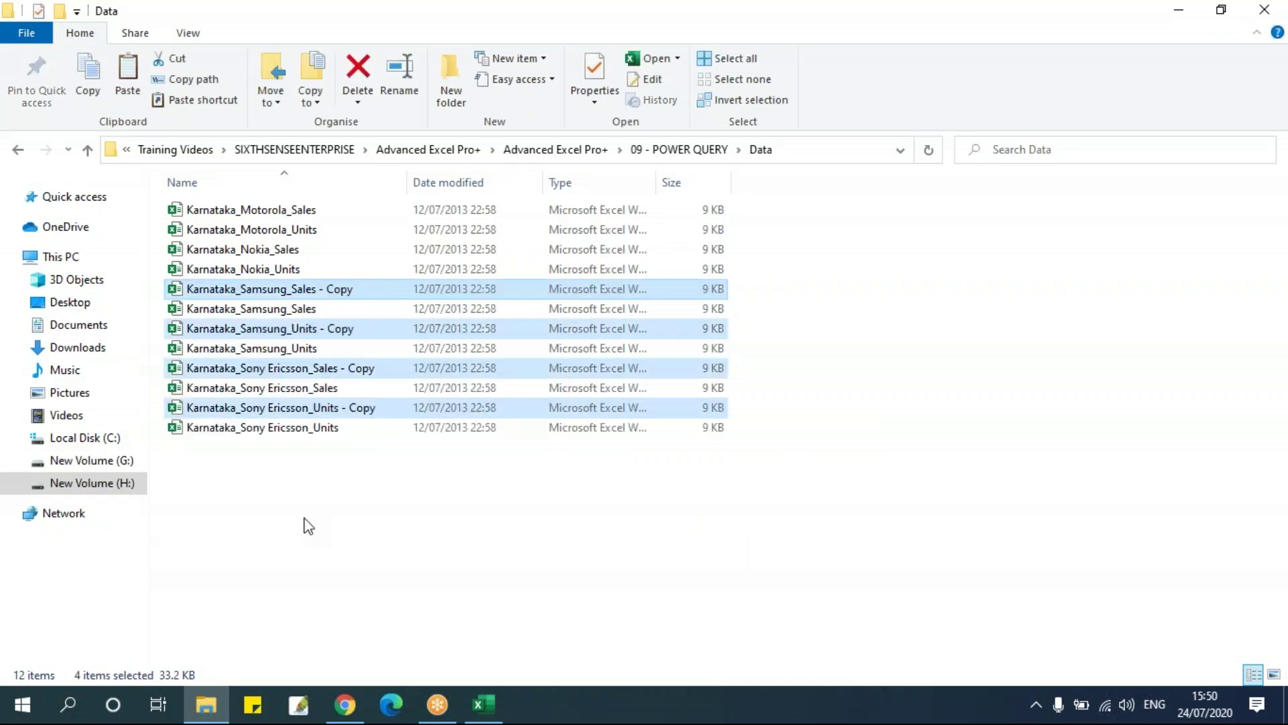
Switch back to Excel, refresh all queries again, and check the Brand column's filter list for Samsung and Sony Ericsson.
click(478, 705)
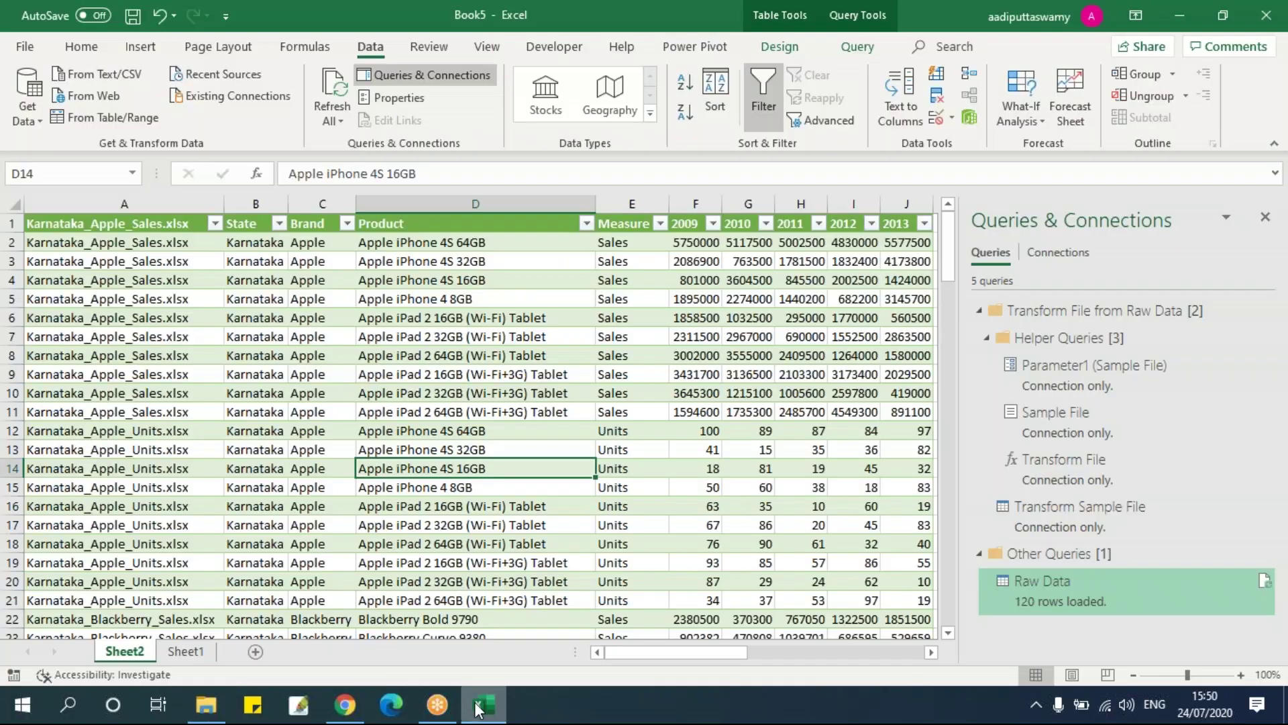
click(340, 121)
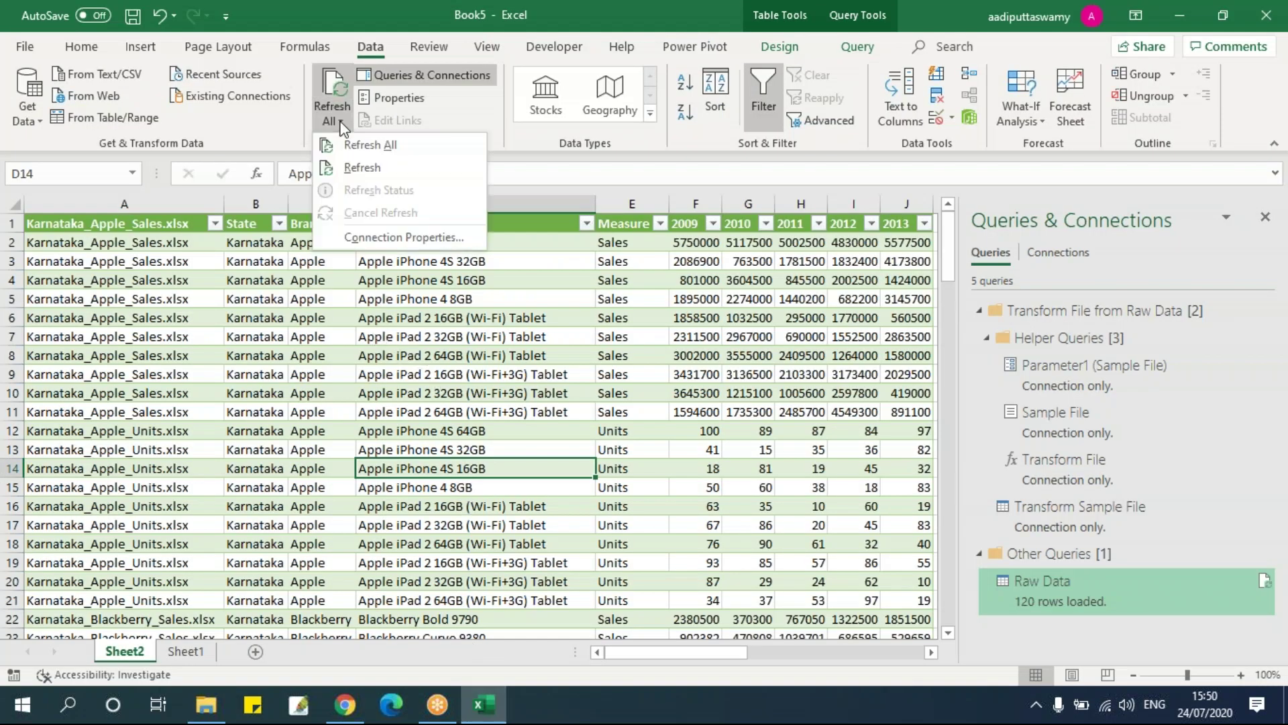
click(342, 144)
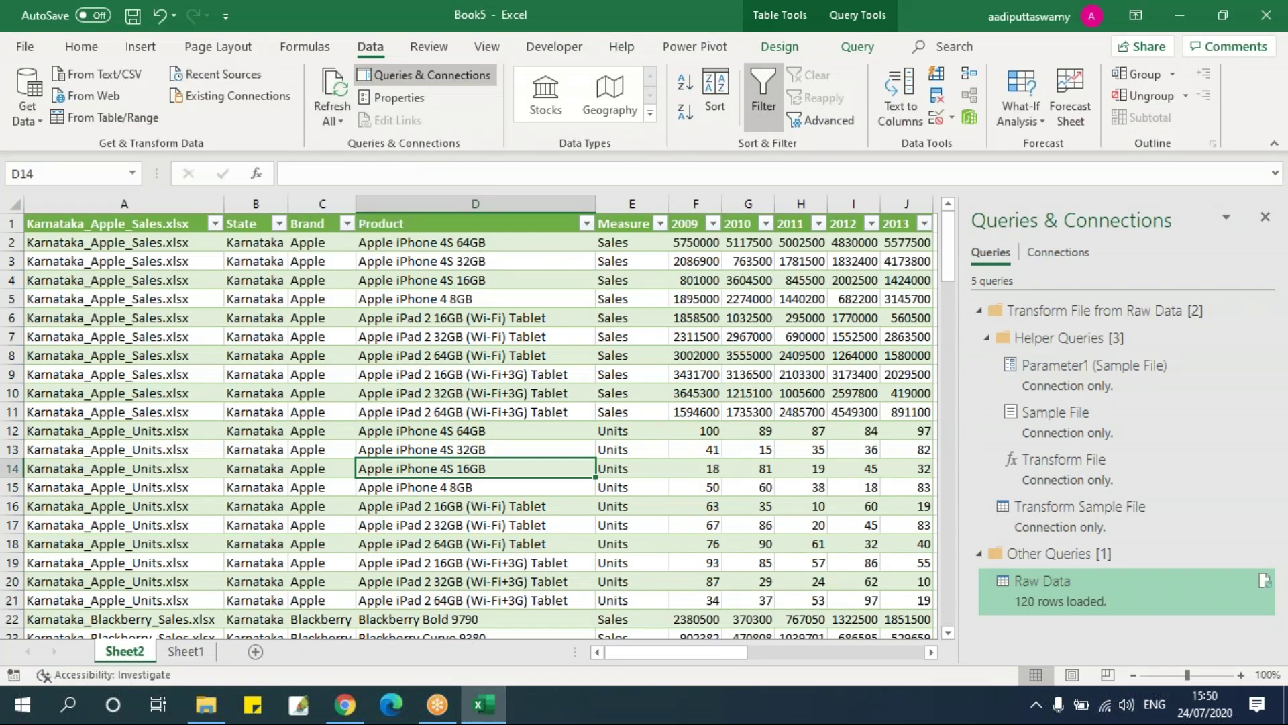
click(406, 339)
click(347, 223)
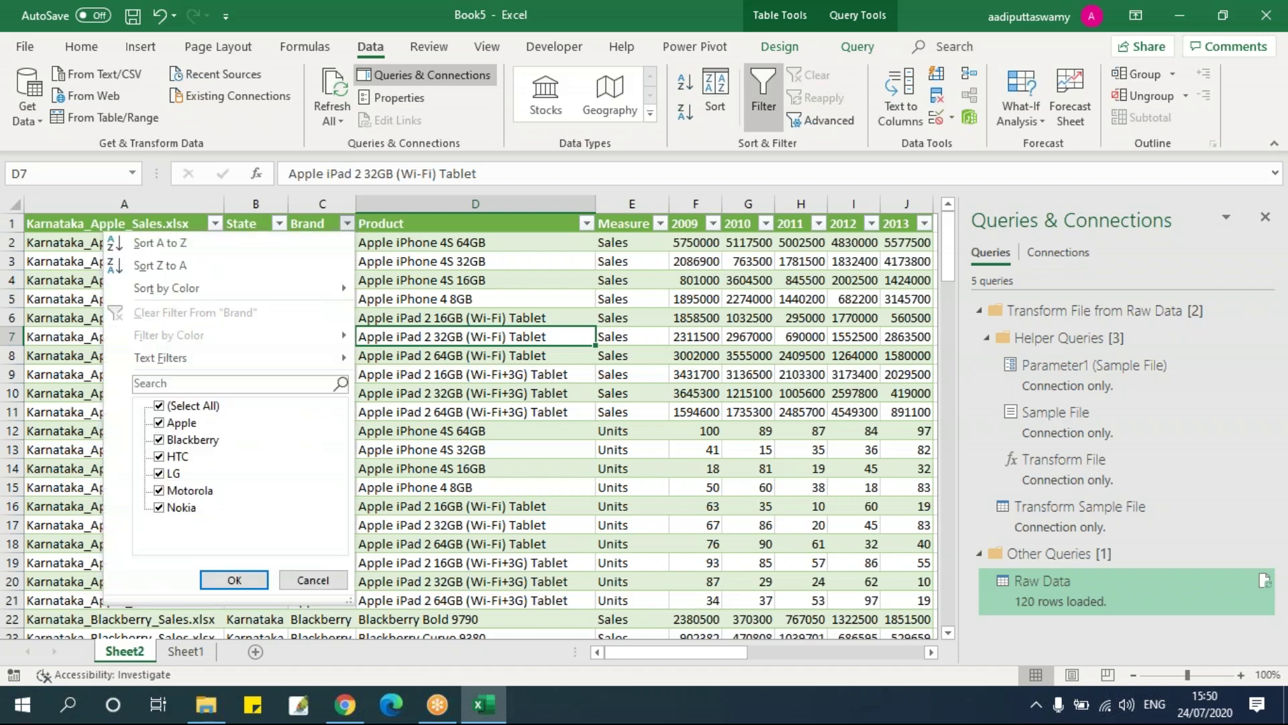
click(302, 576)
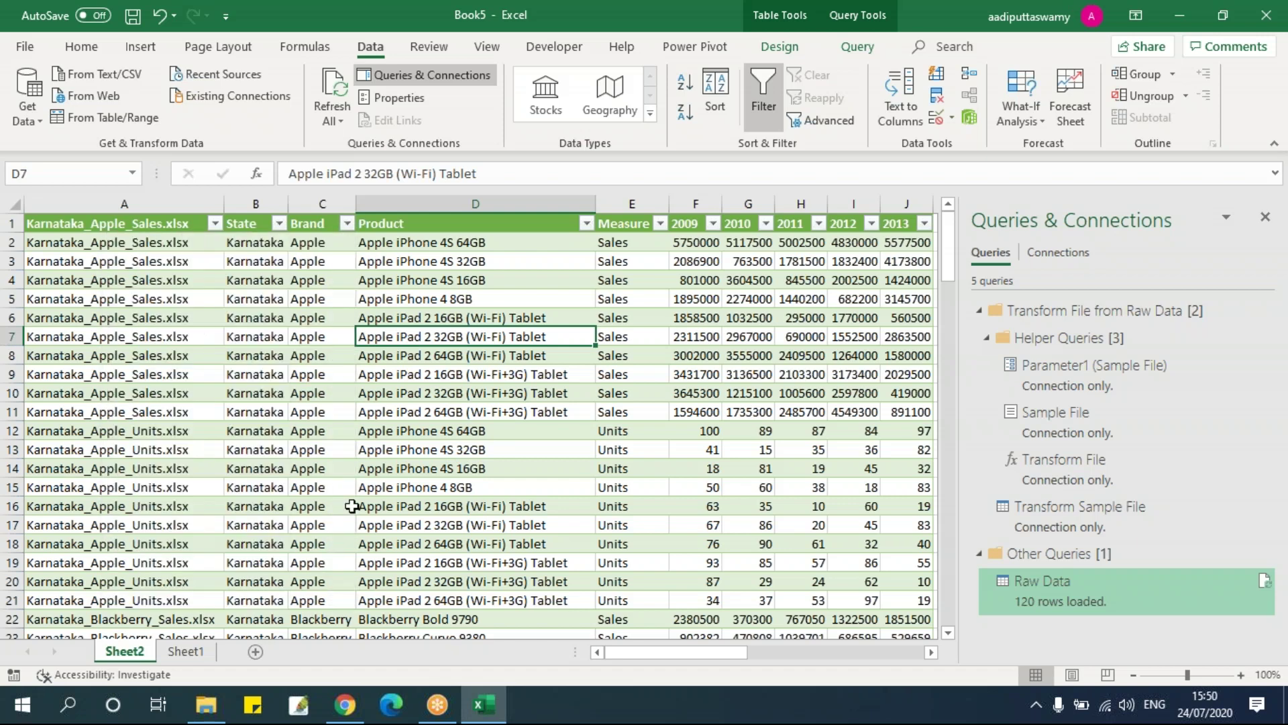
click(328, 336)
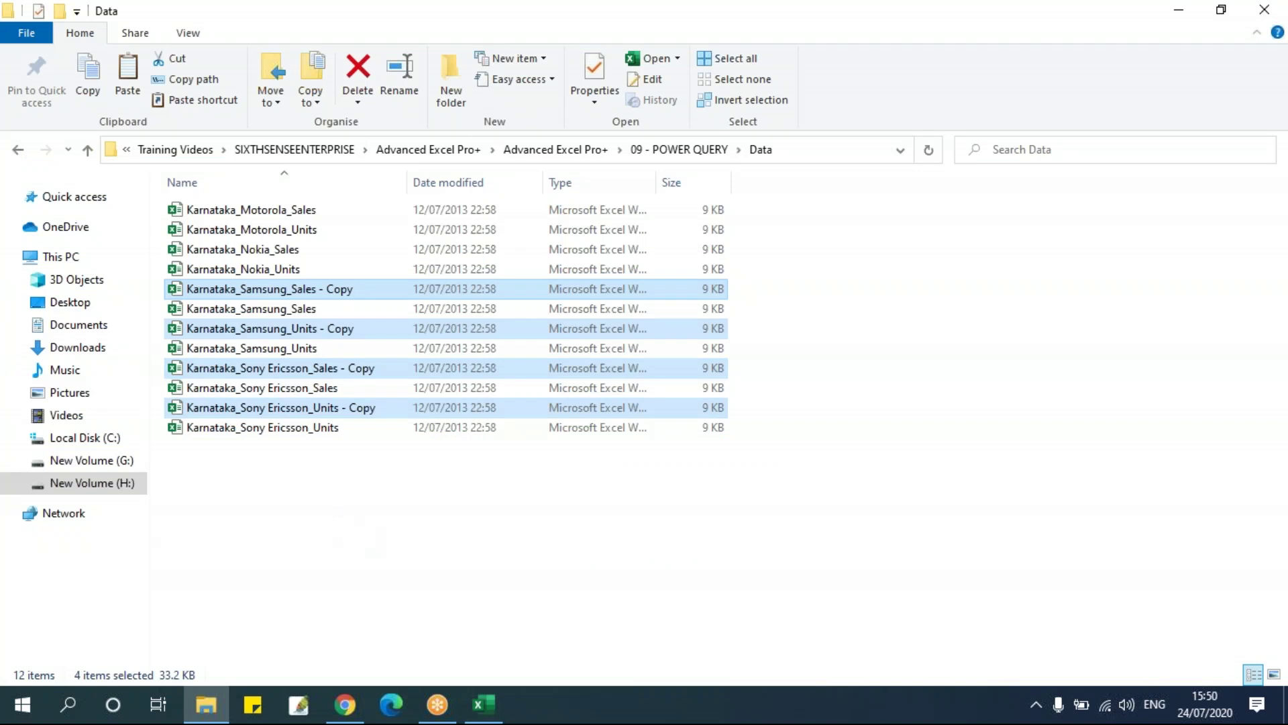
Delete the four duplicate workbooks from the Data folder and paste the copied Samsung and Sony Ericsson workbooks into the Raw Data folder.
key(Delete)
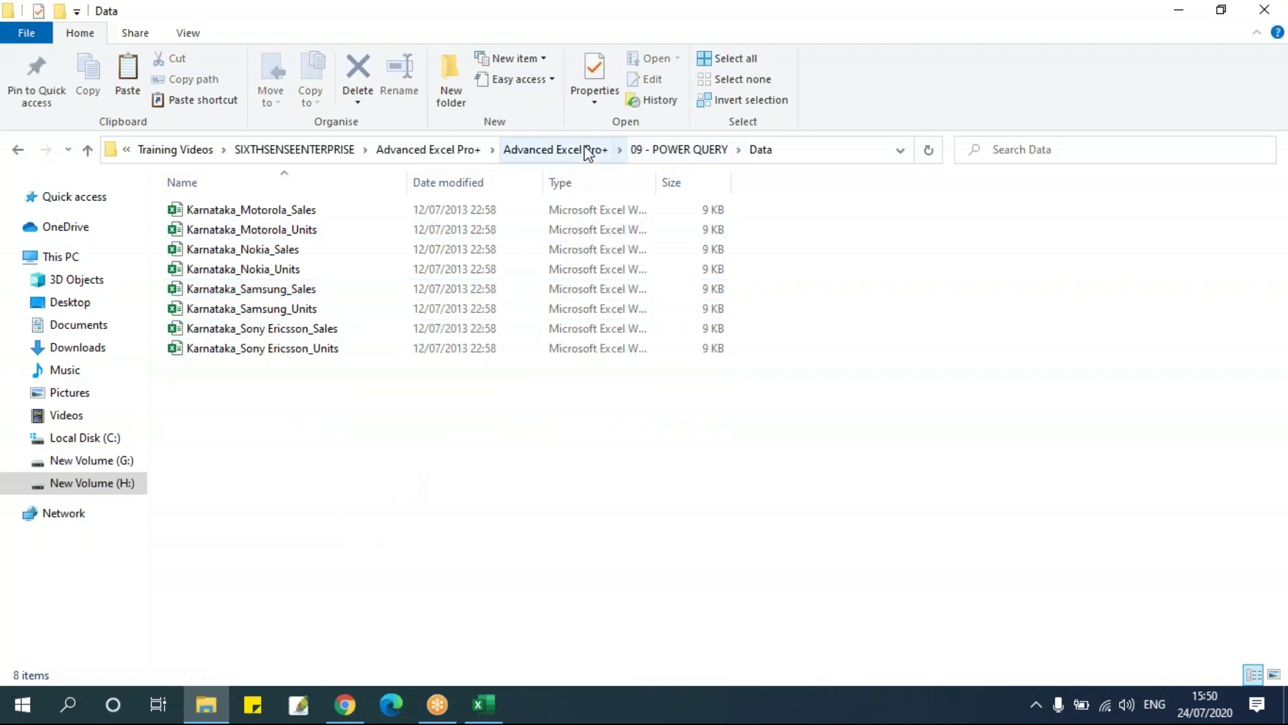
click(691, 149)
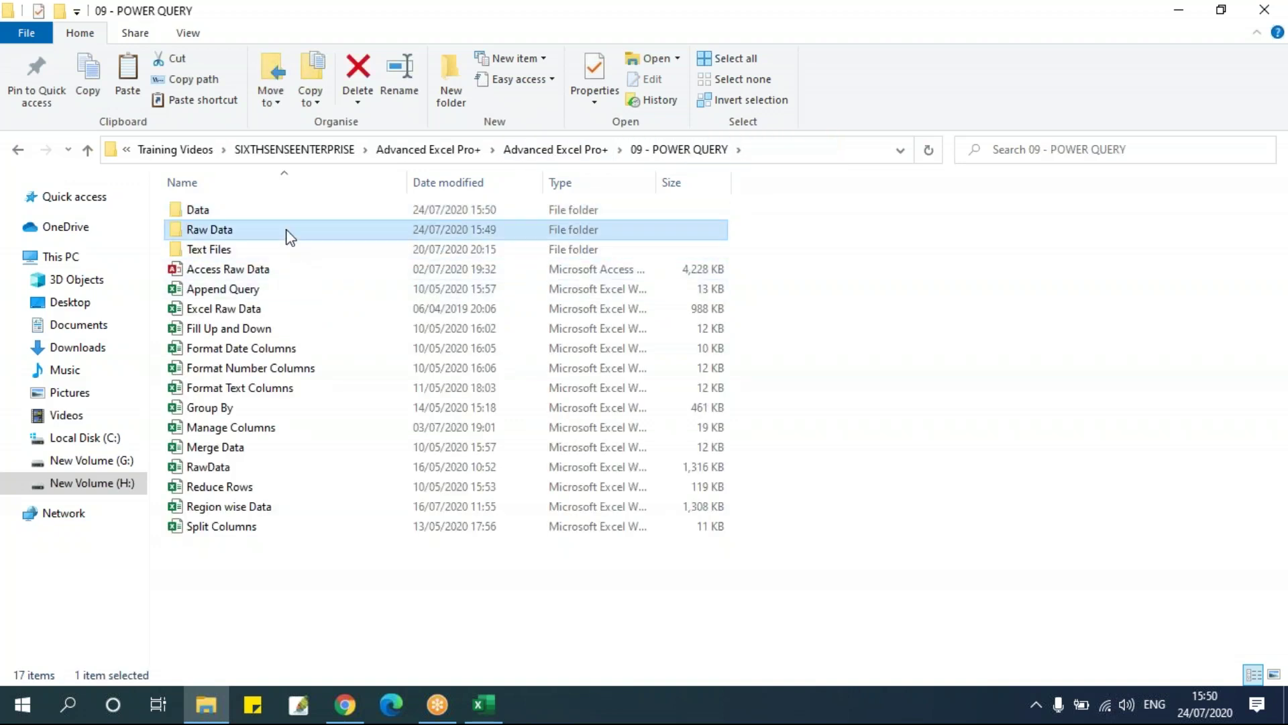
double_click(285, 232)
key(ctrl+v)
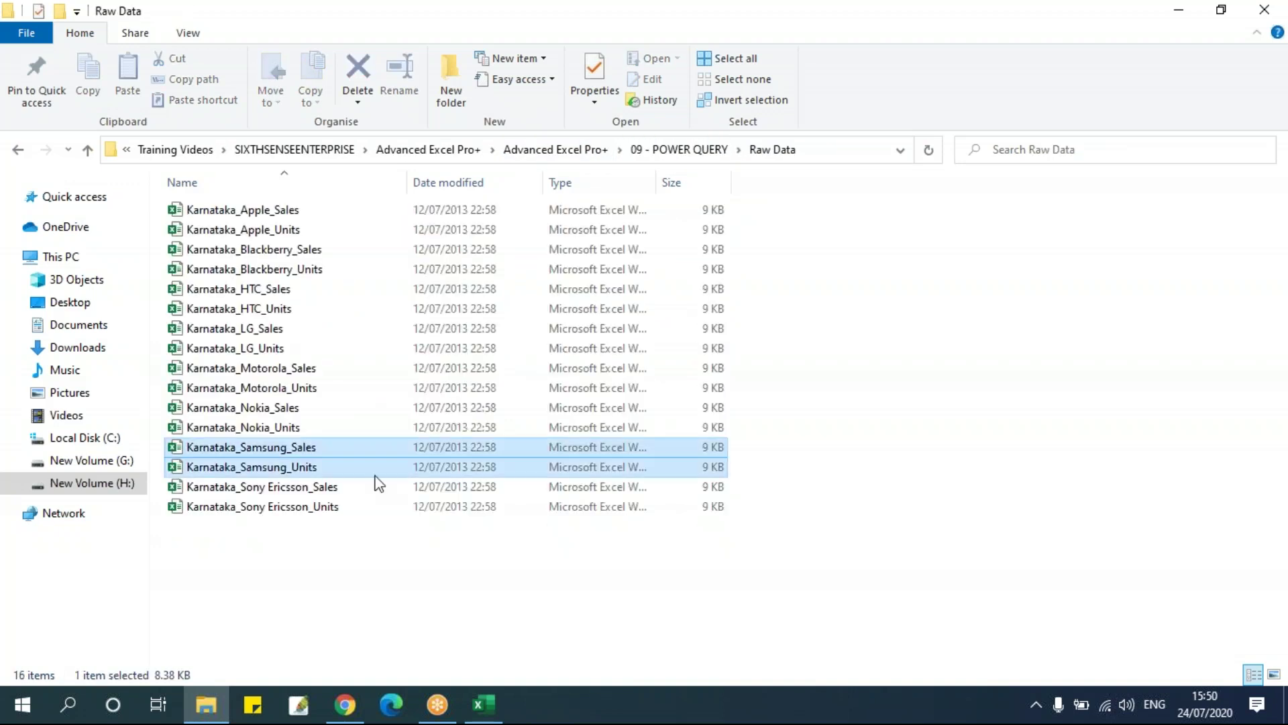
Switch to Excel, refresh all queries, and check that the Brand column's filter list includes Samsung and Sony Ericsson.
key(alt+Tab)
click(332, 121)
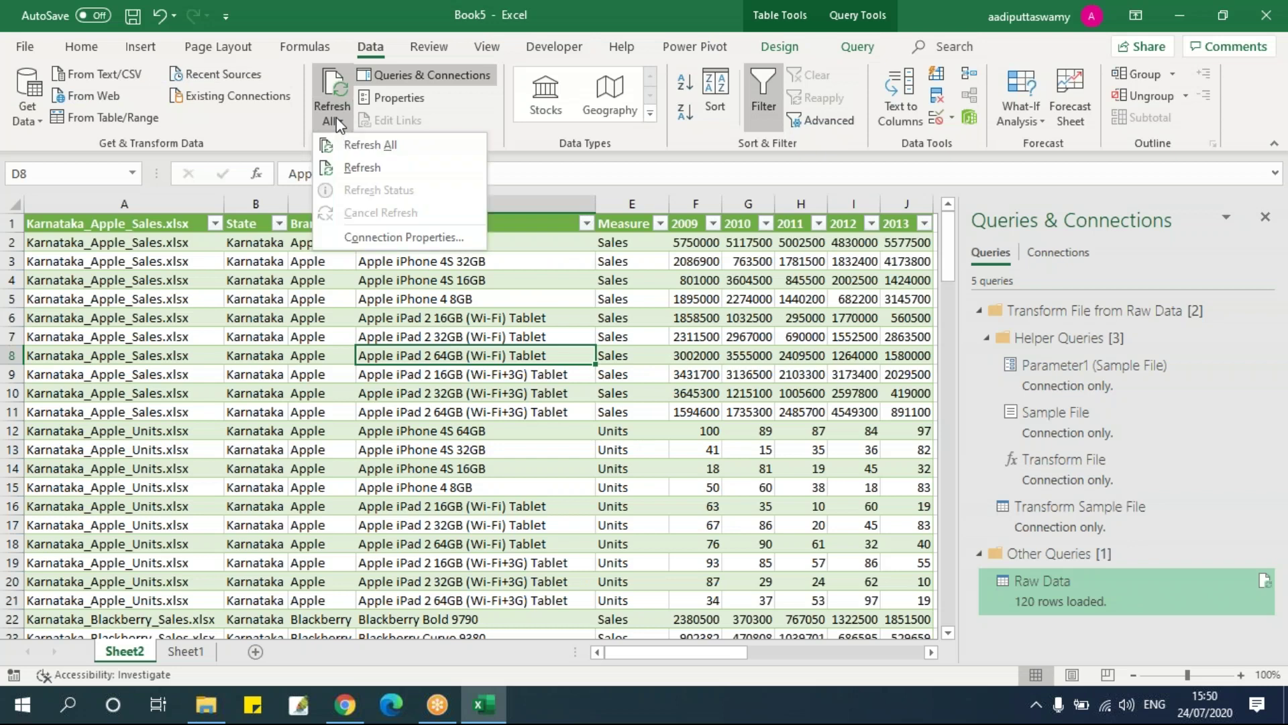
click(341, 140)
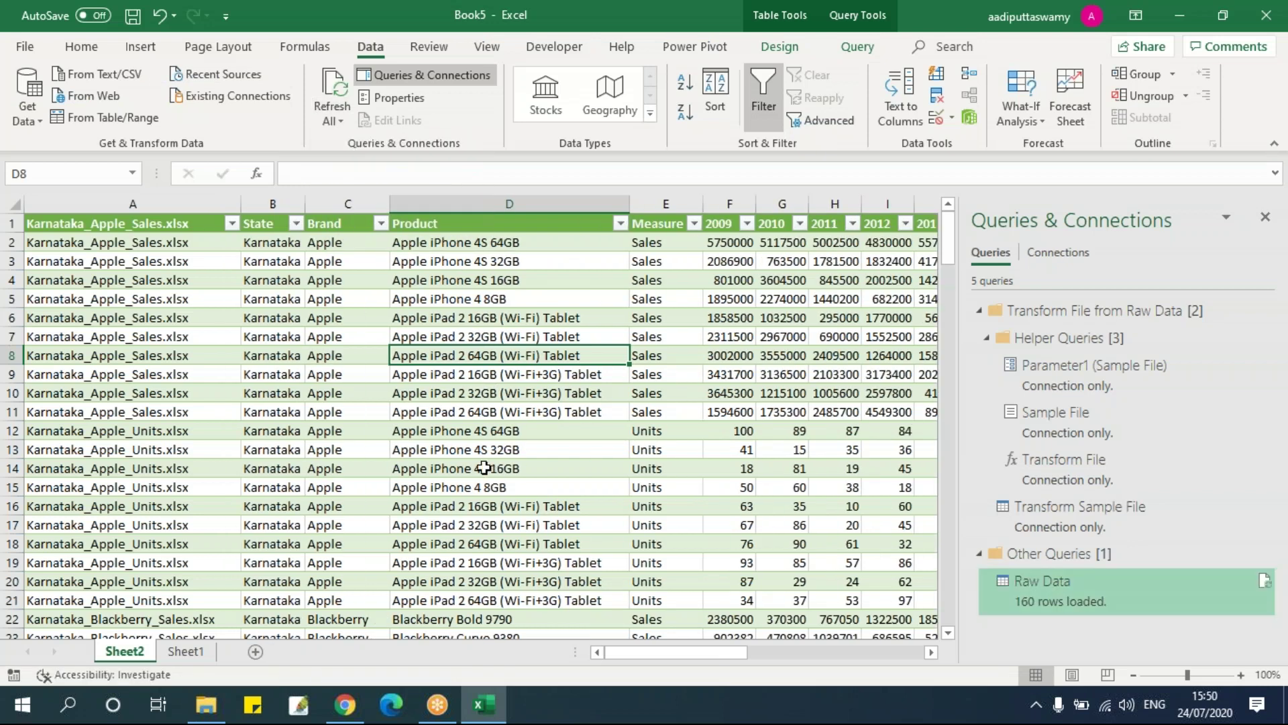
click(380, 222)
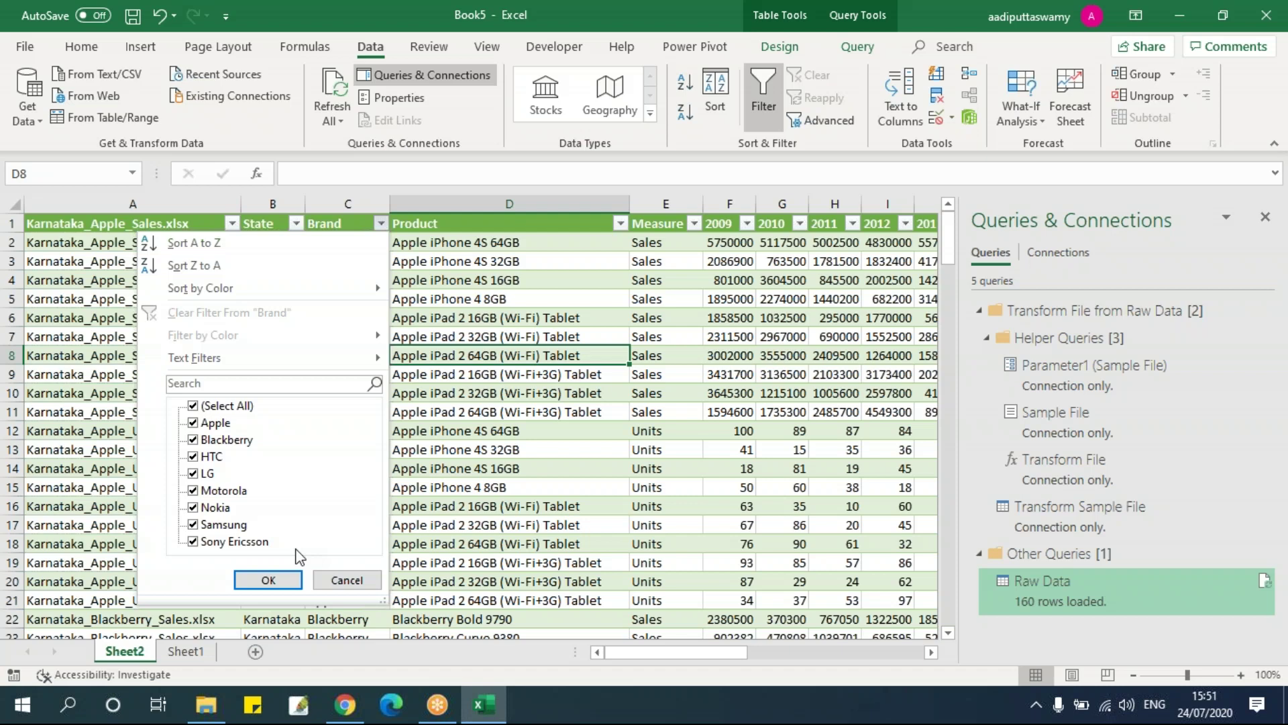
click(345, 580)
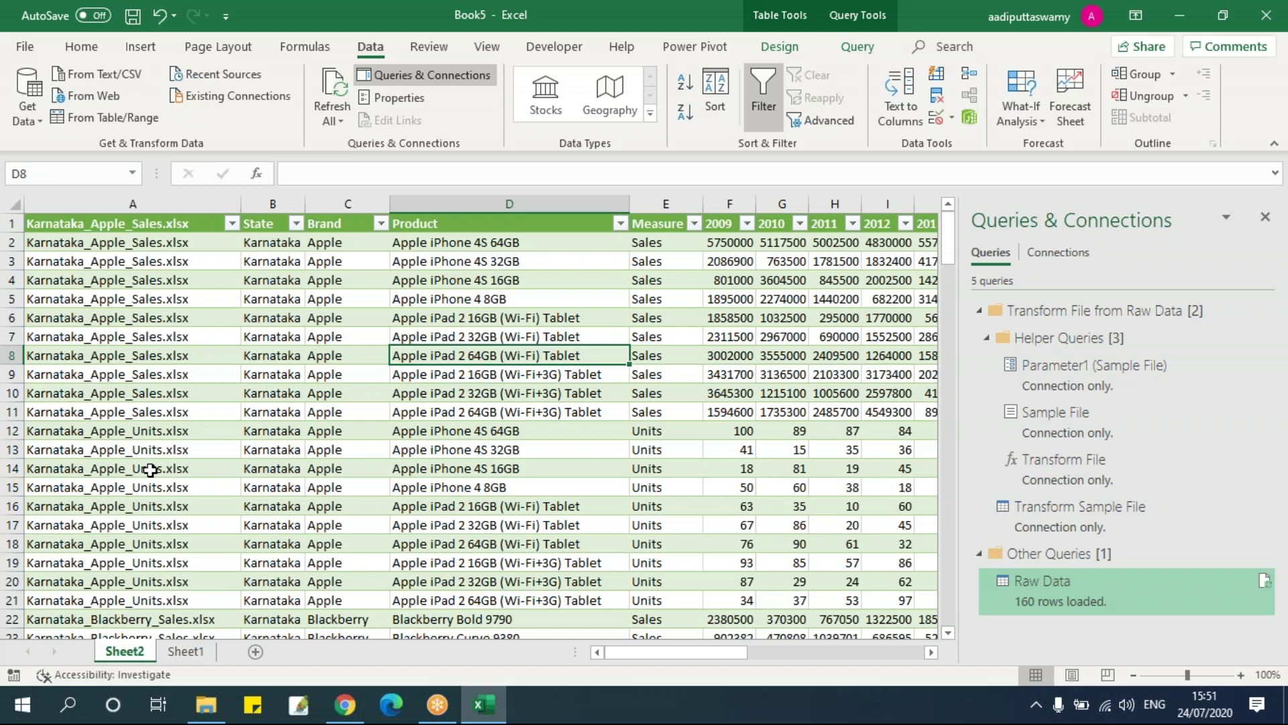
Examine the source file names in the first column's filter list.
click(179, 243)
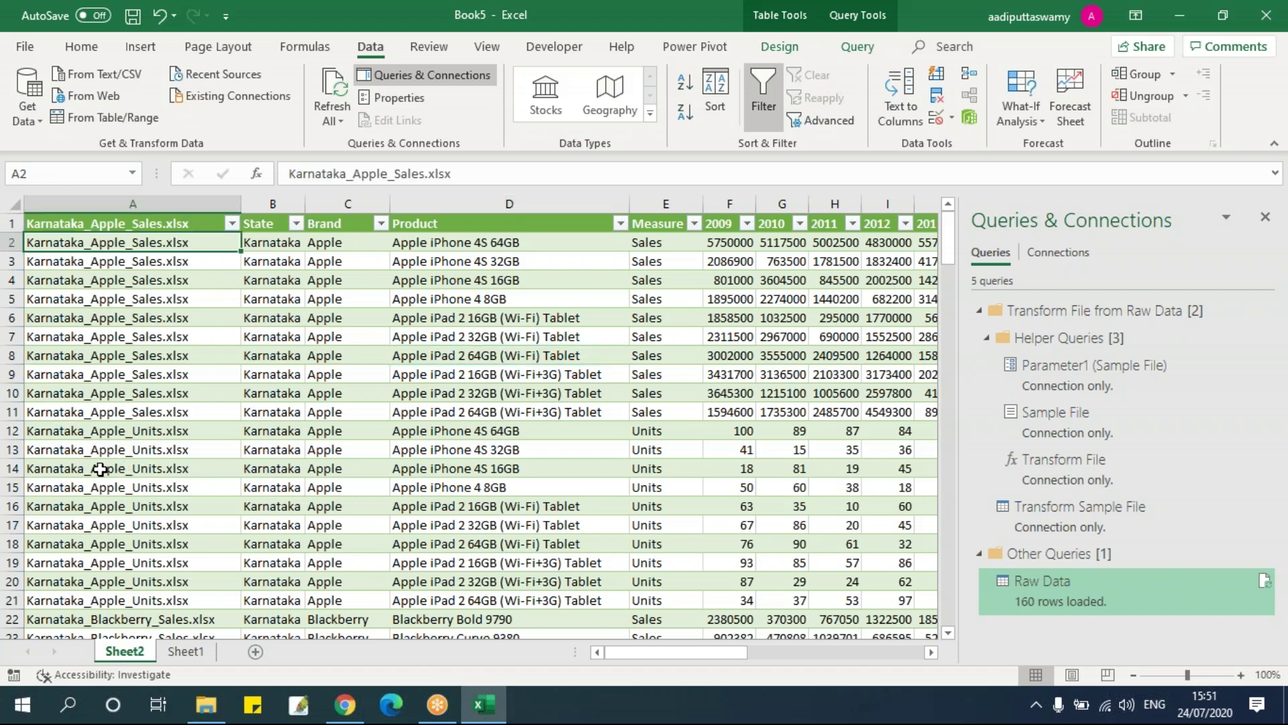
click(231, 223)
drag(236, 437, 236, 500)
click(209, 580)
click(299, 435)
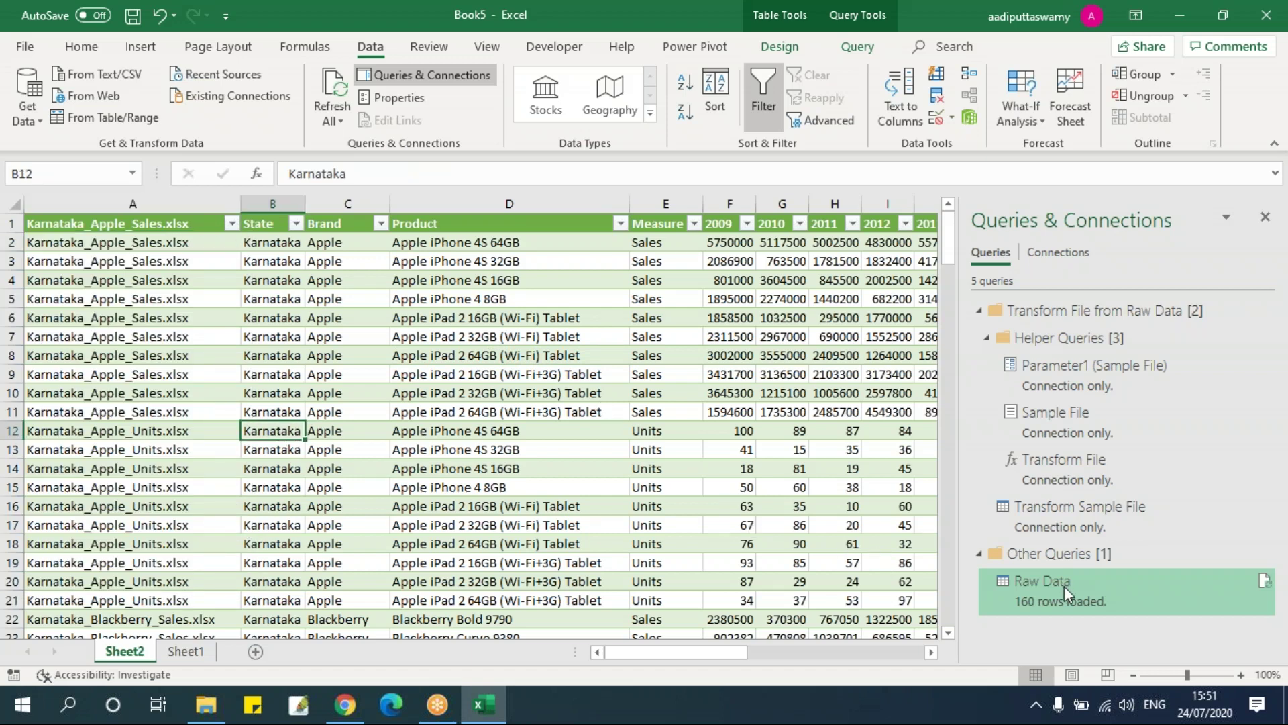
Edit the Raw Data query to remove the Karnataka_Apple_Sales.xlsx column, keeping the changes when closing the query editor.
mouse_move(1064, 586)
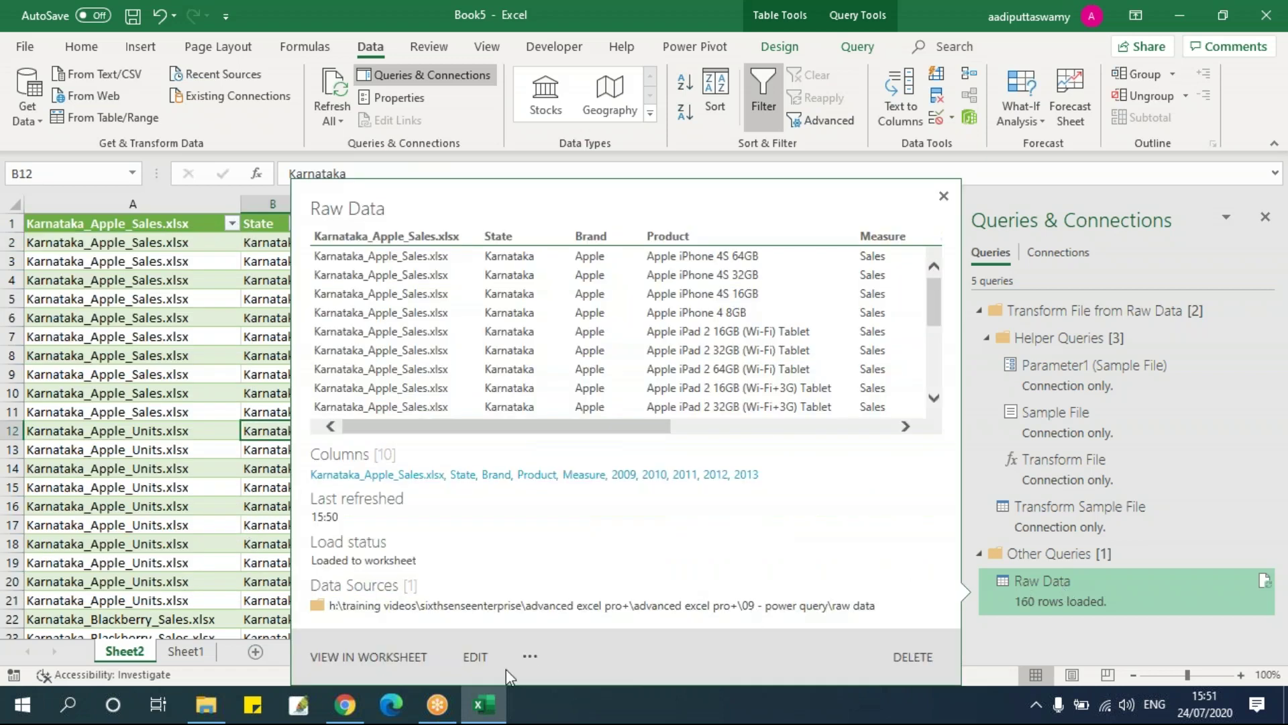
click(484, 659)
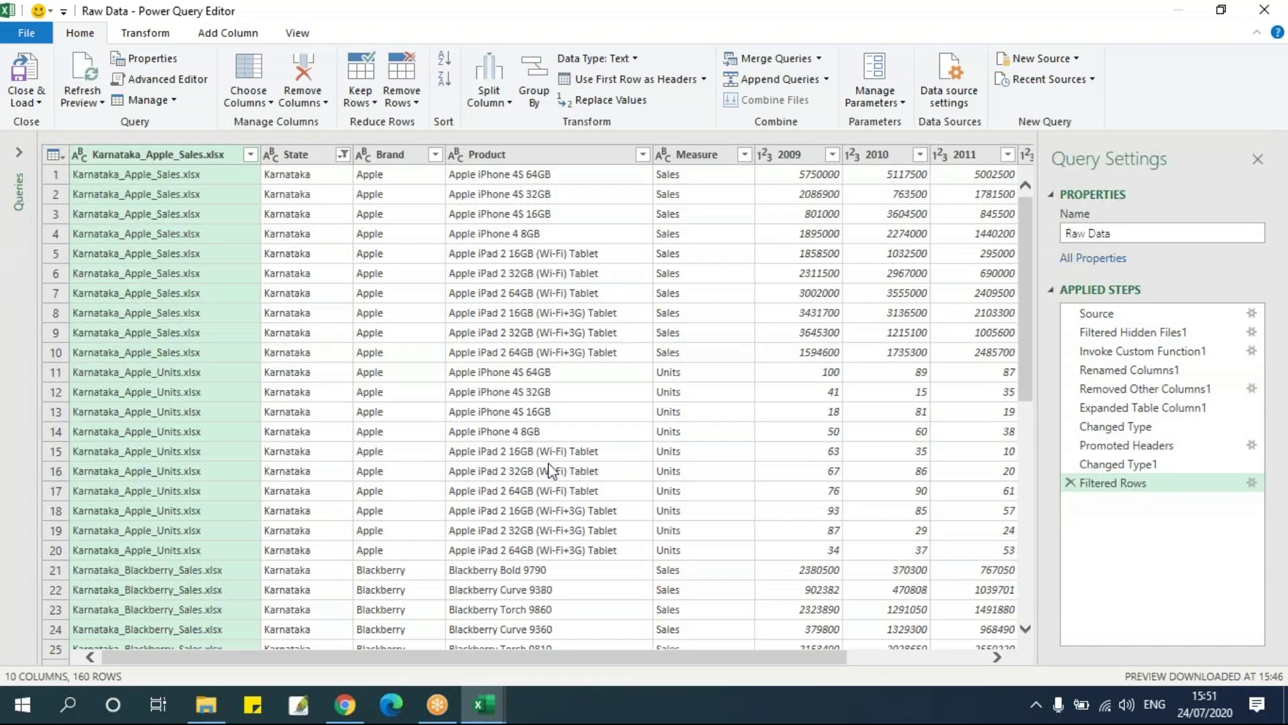
right_click(201, 154)
click(239, 194)
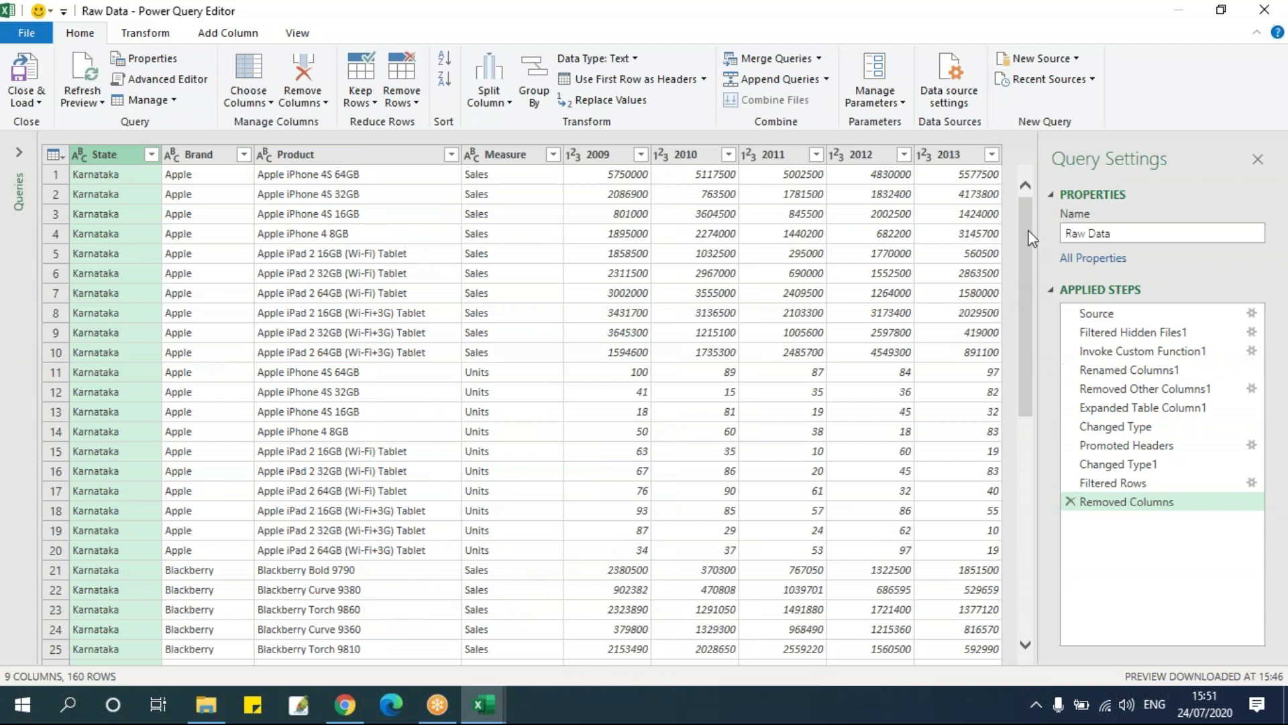
click(1264, 9)
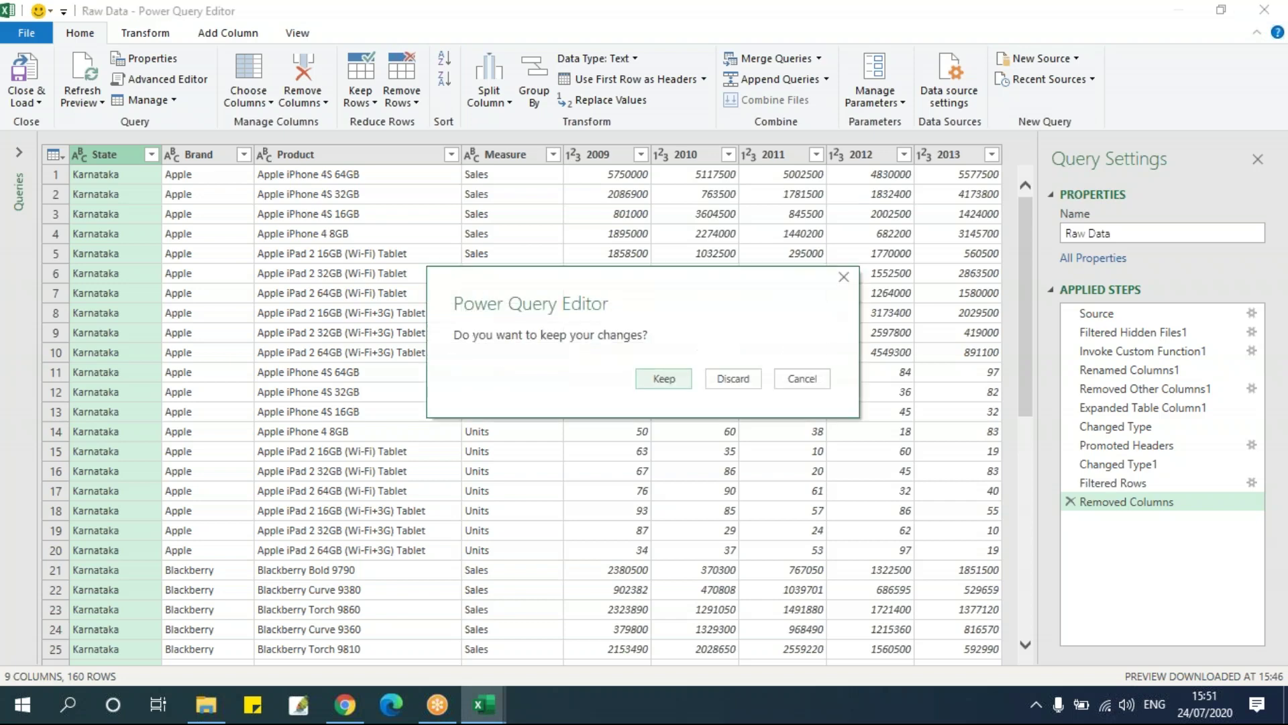
click(679, 381)
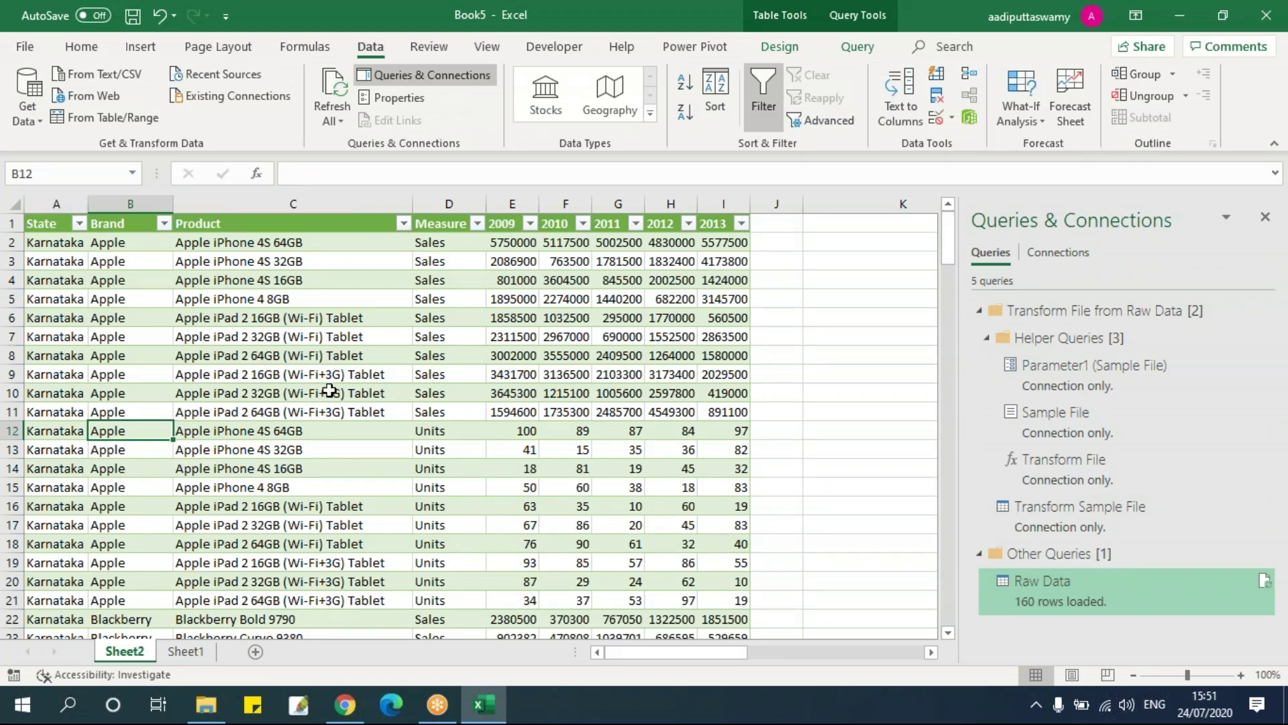
Switch to the empty Sheet1 and select cell D13.
click(291, 377)
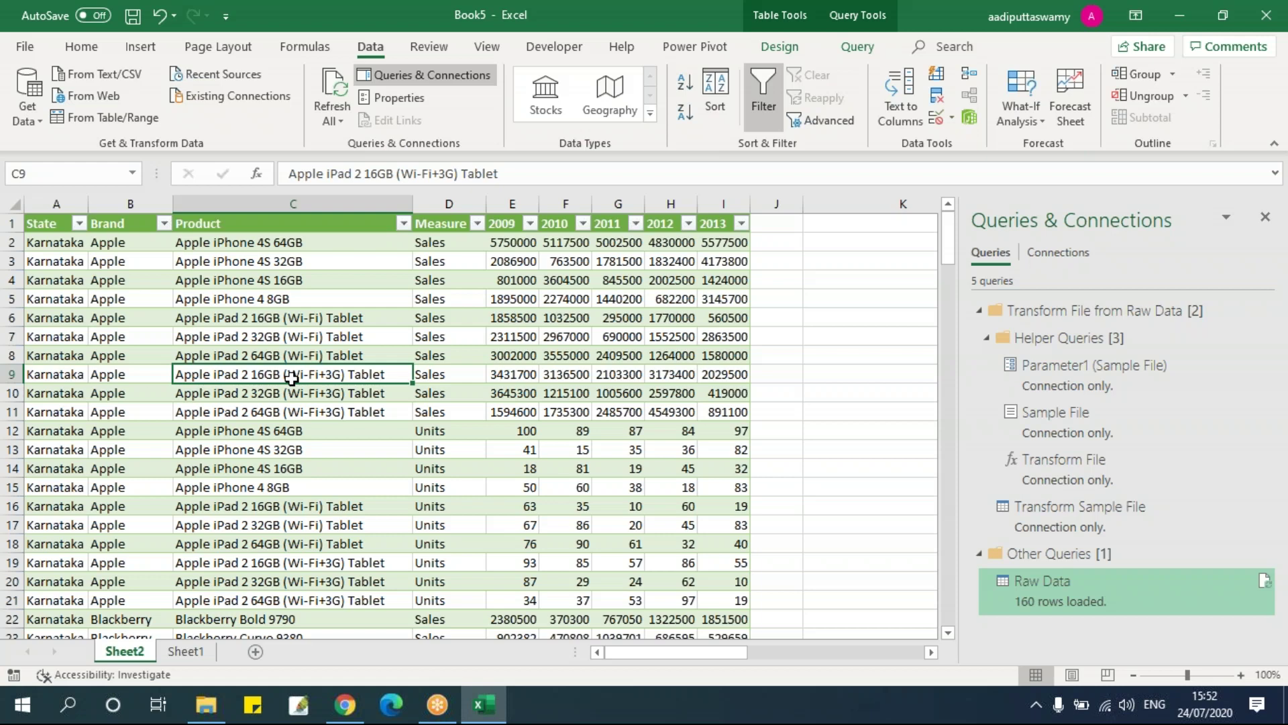
click(188, 651)
click(243, 445)
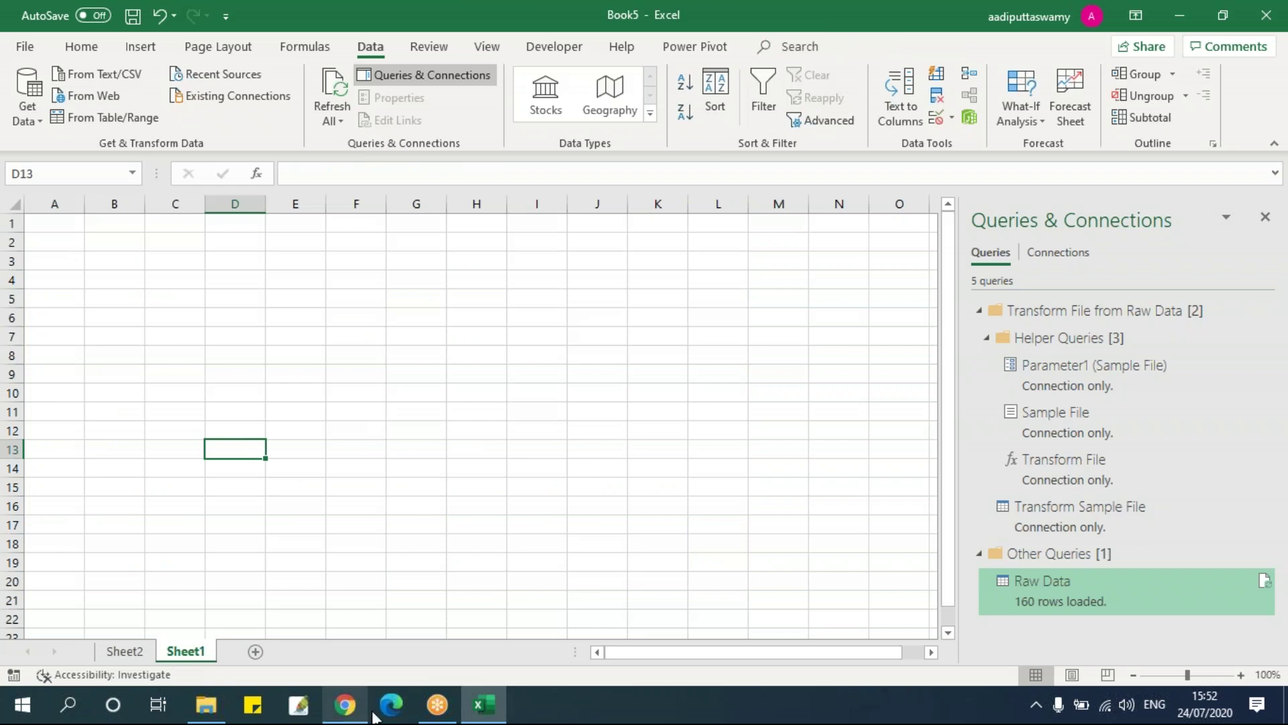
In File Explorer, go up to the 09 - POWER QUERY folder and copy its full path.
click(486, 710)
drag(419, 592, 199, 226)
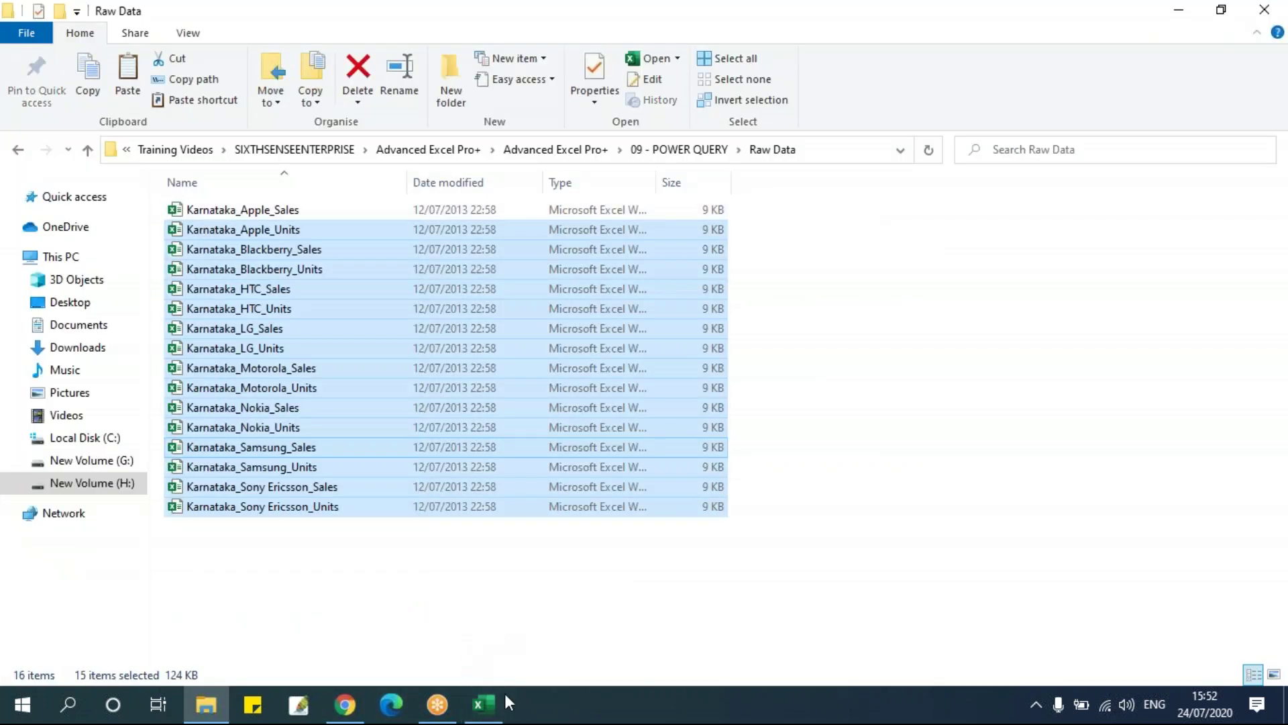
click(681, 155)
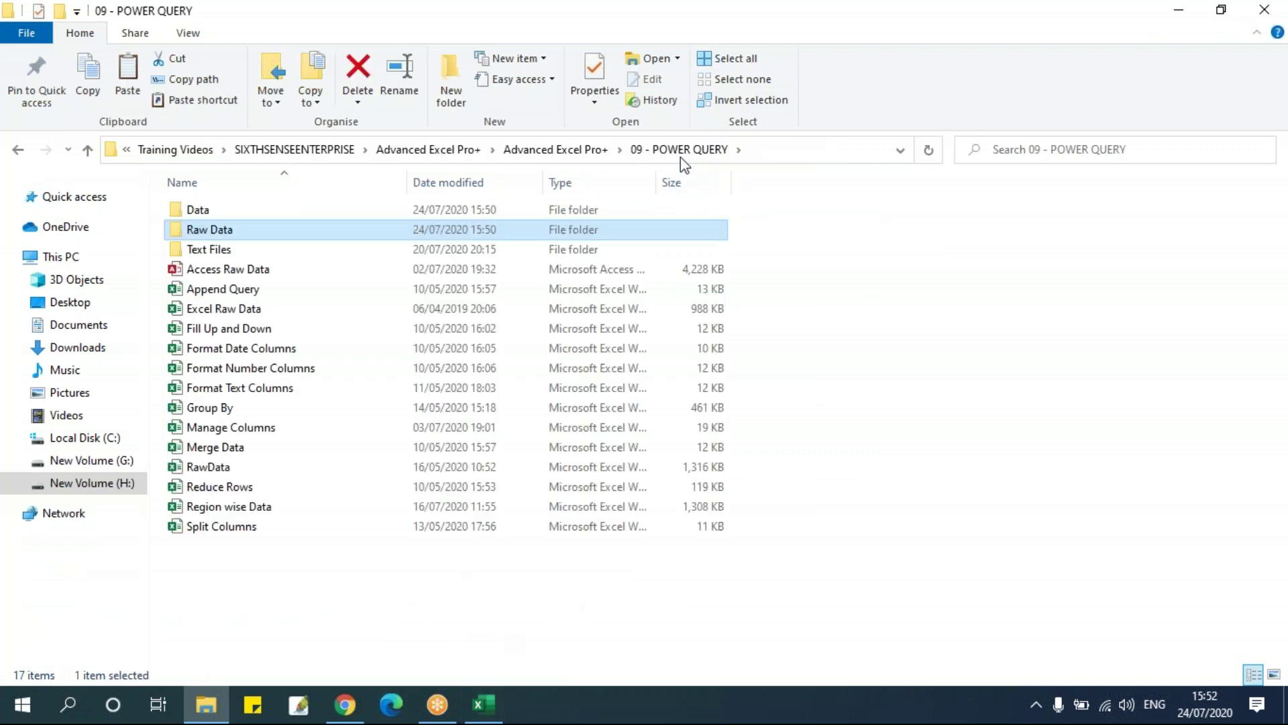
drag(580, 643, 134, 194)
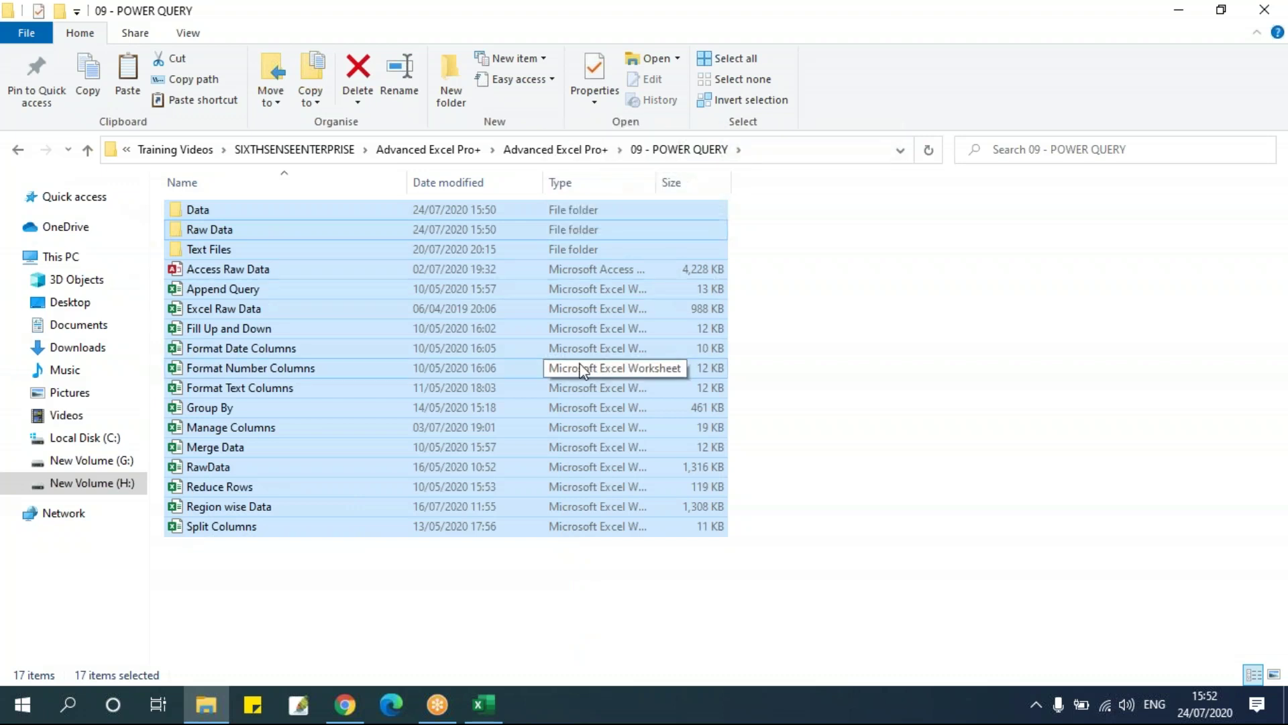
drag(826, 622, 202, 201)
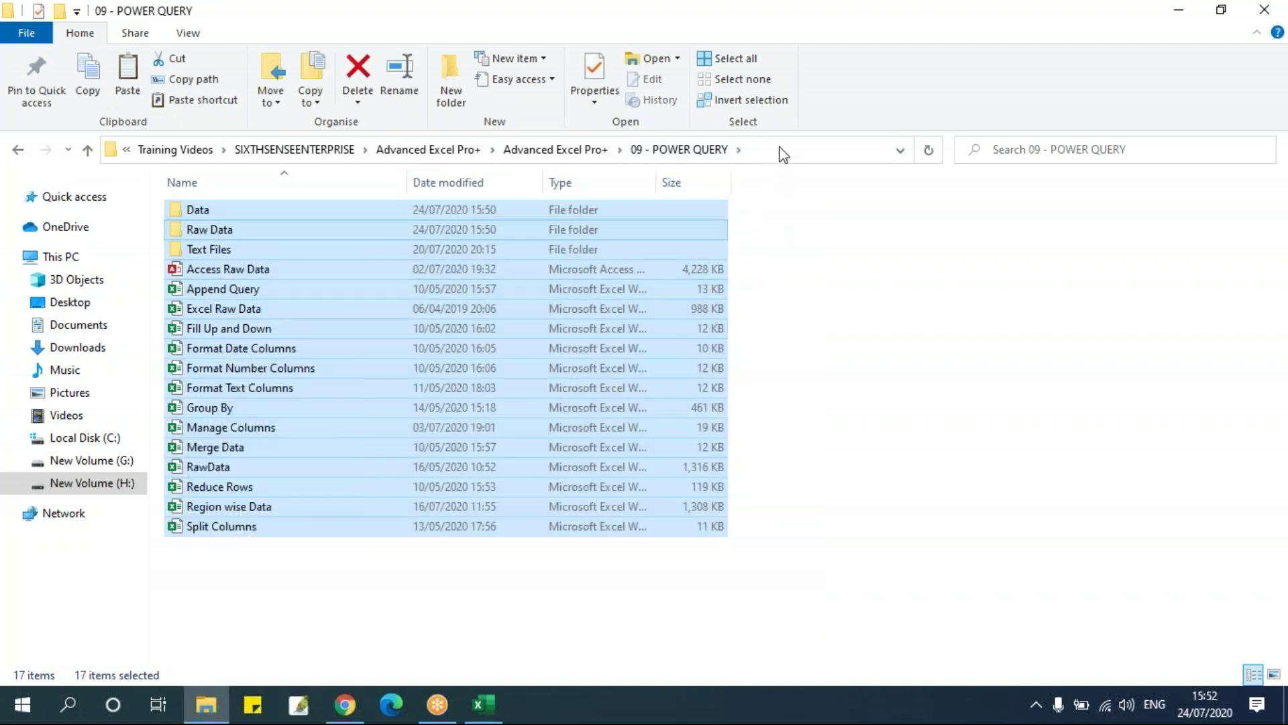
click(805, 149)
key(ctrl+c)
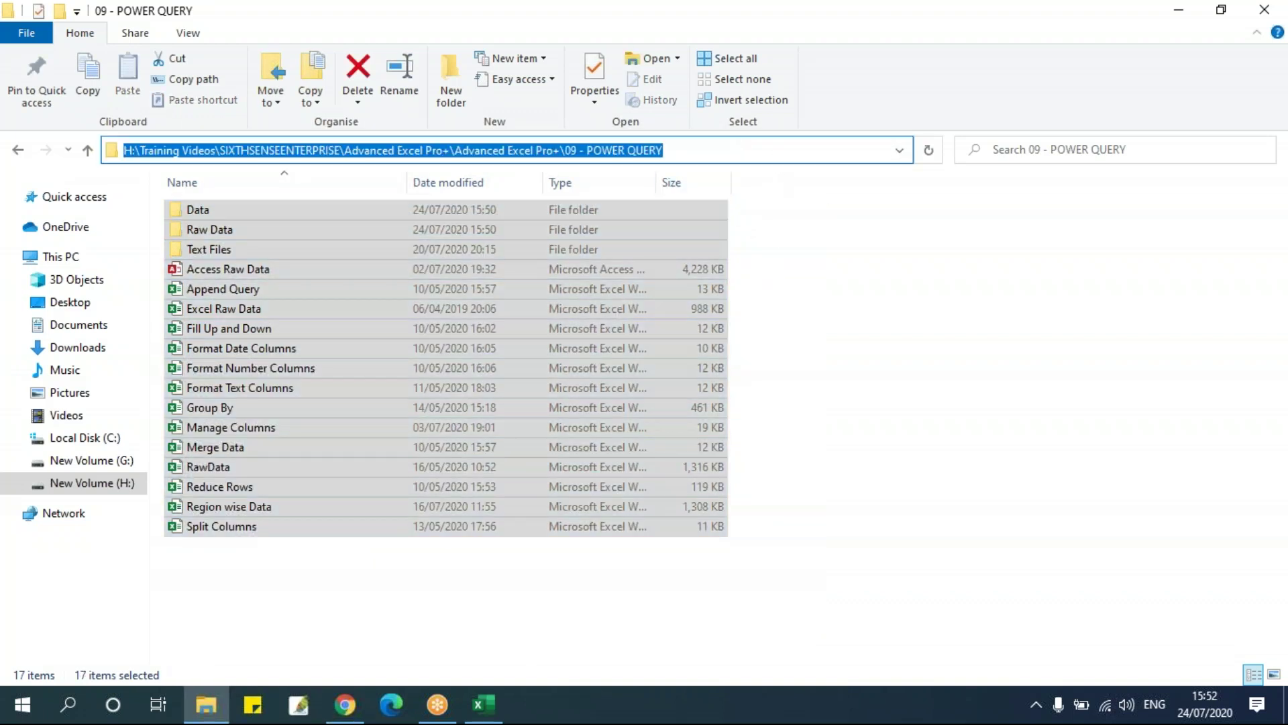
In Excel, get data from a folder using the copied 09 - POWER QUERY path and open the file list for transformation.
click(484, 705)
click(27, 113)
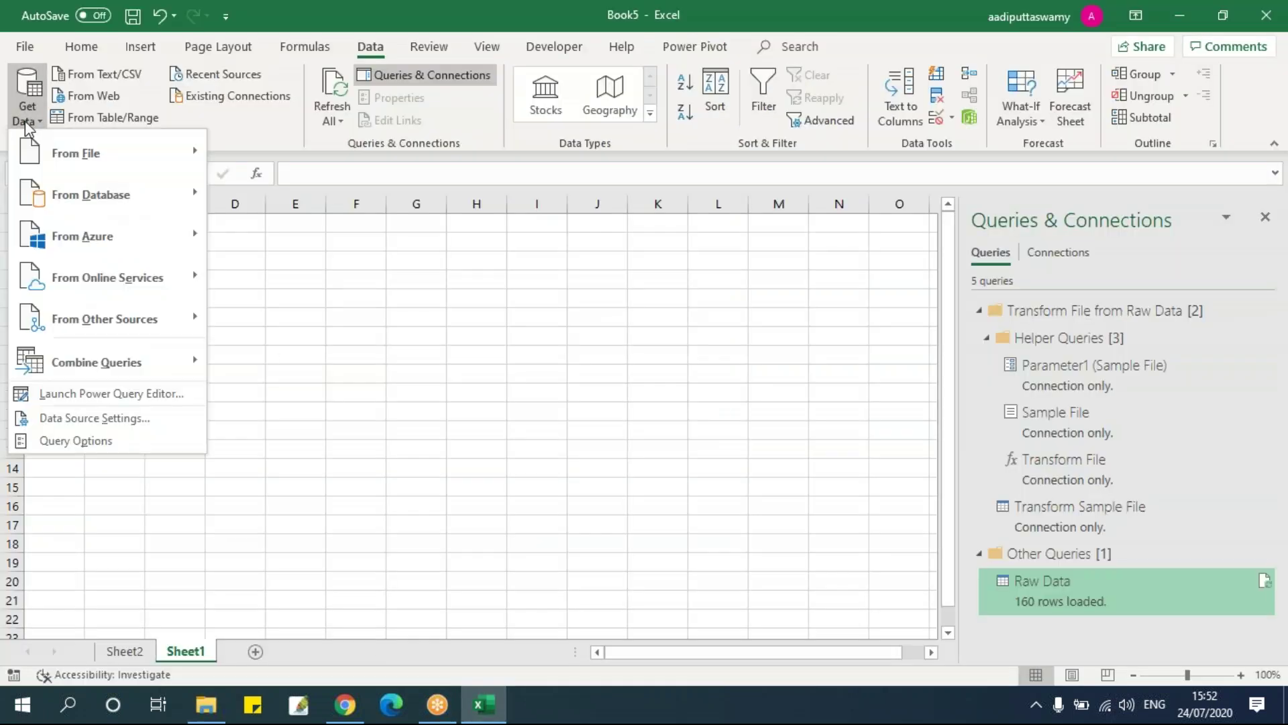
mouse_move(43, 154)
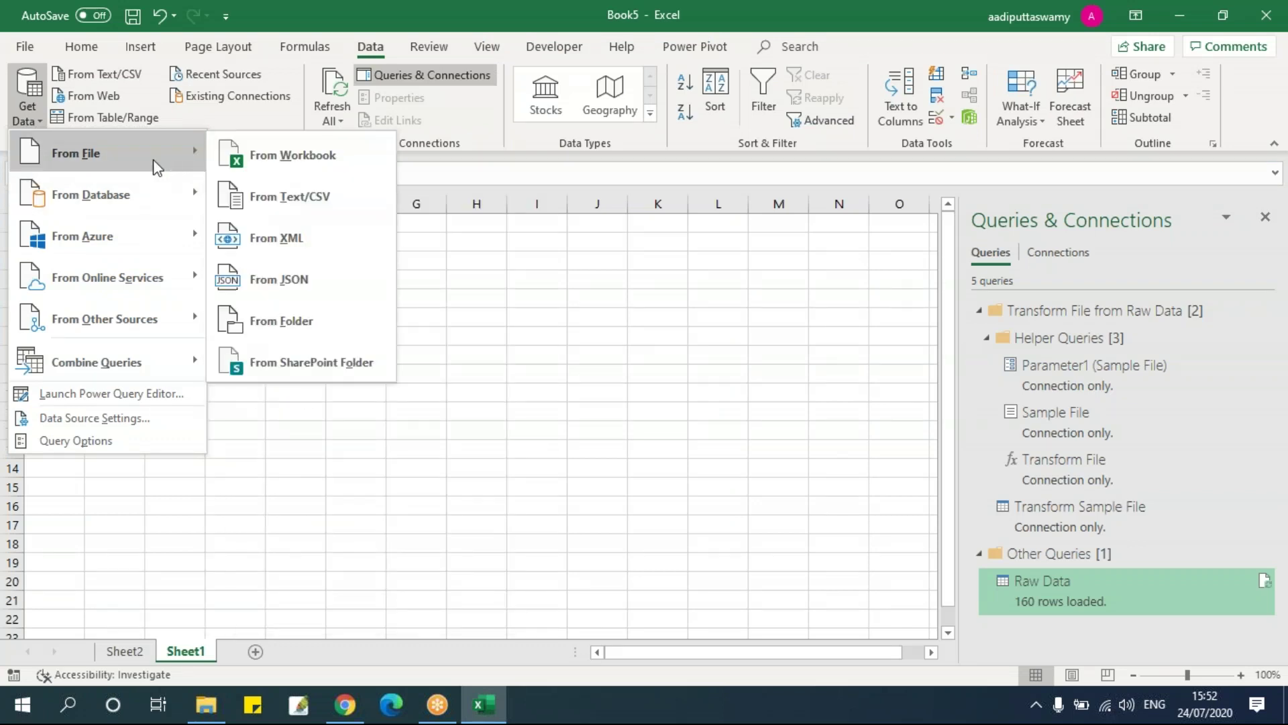
click(308, 316)
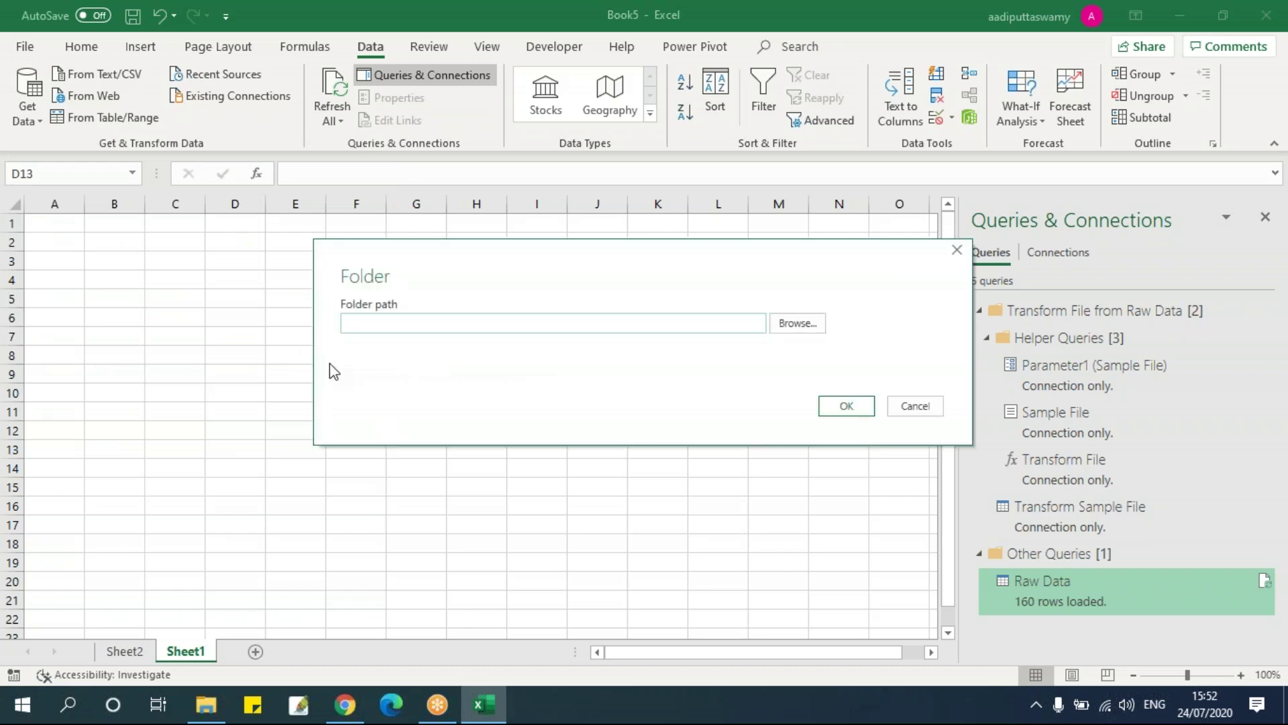
key(ctrl+v)
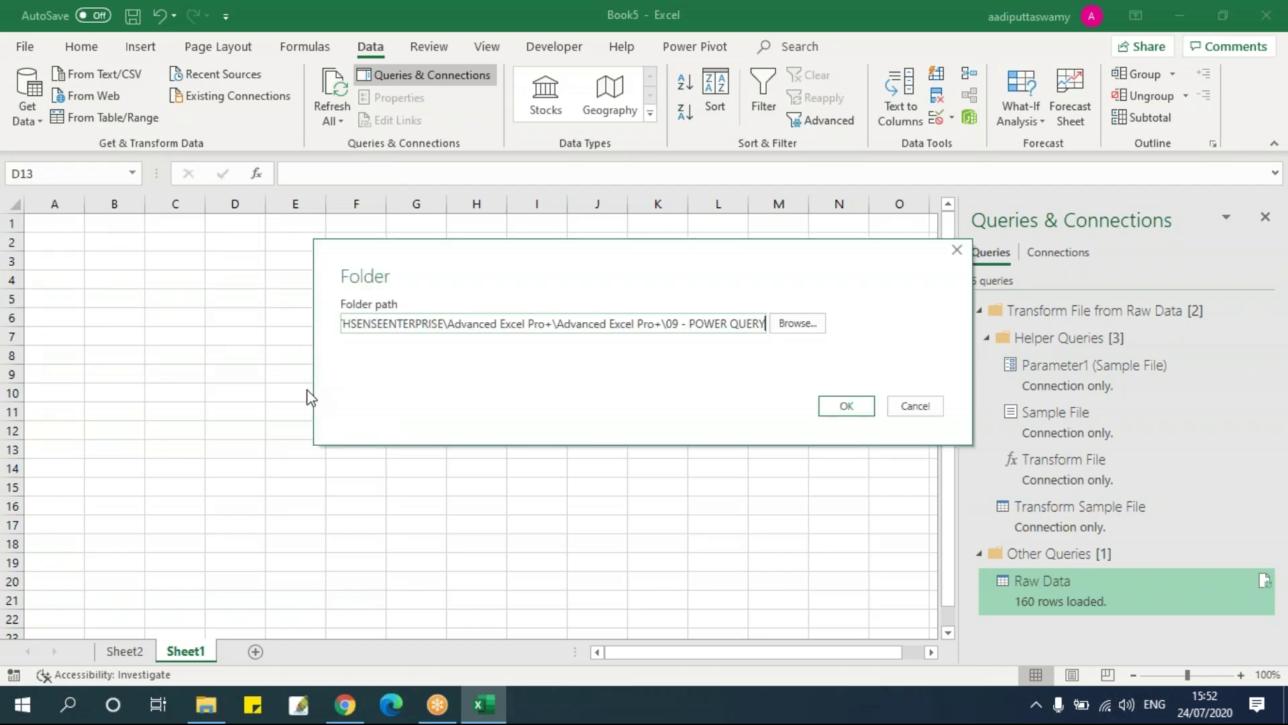
click(832, 411)
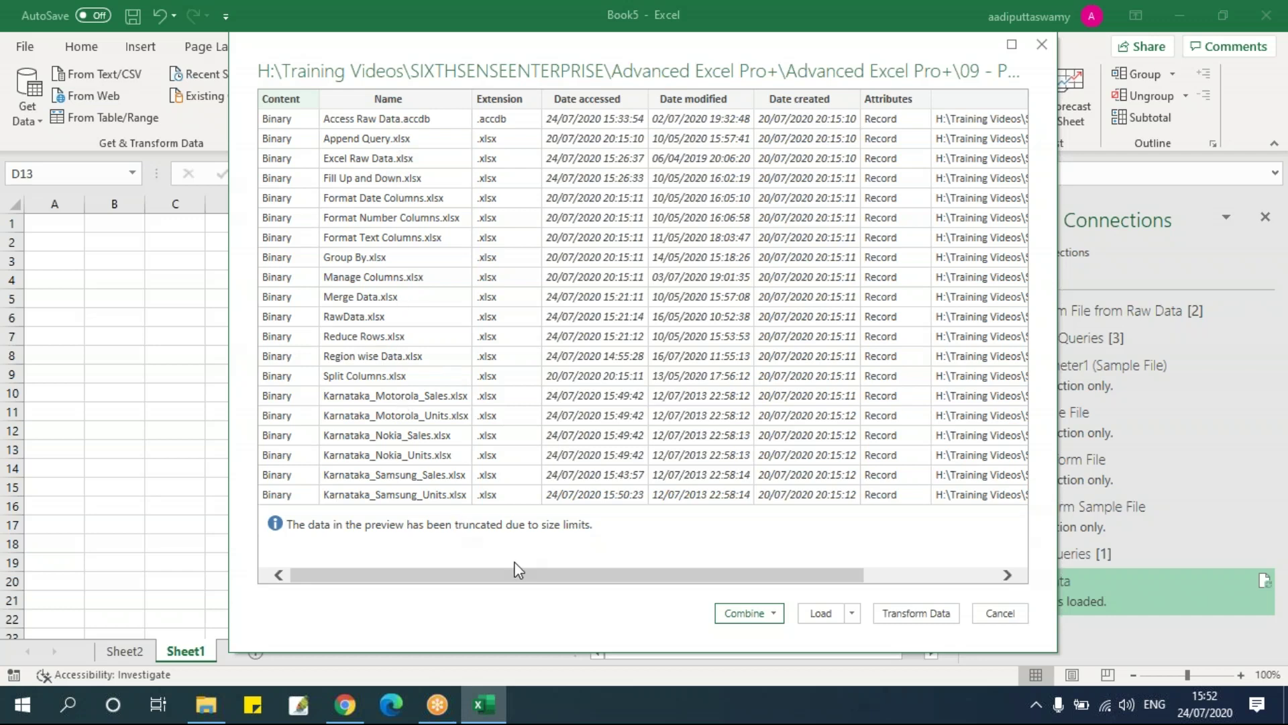
drag(742, 571, 340, 612)
click(947, 607)
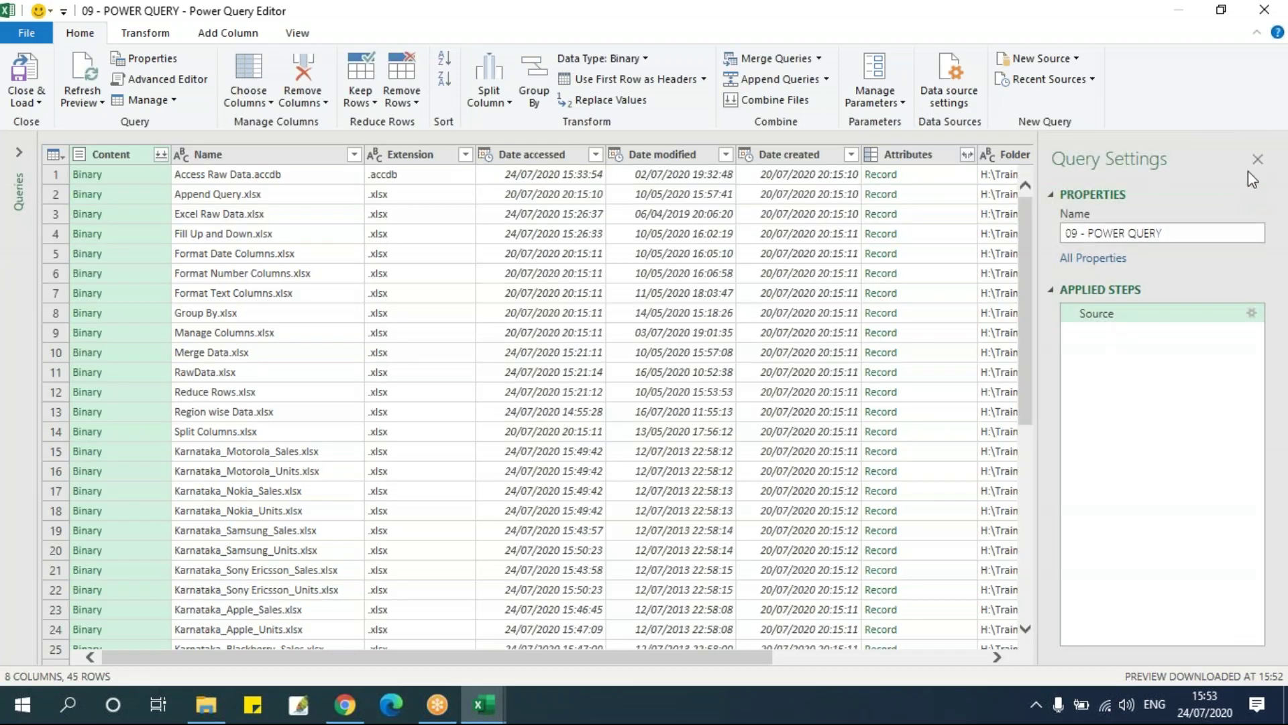
Close the Query Settings and remove the Content column from the 09 - POWER QUERY file list.
click(1255, 159)
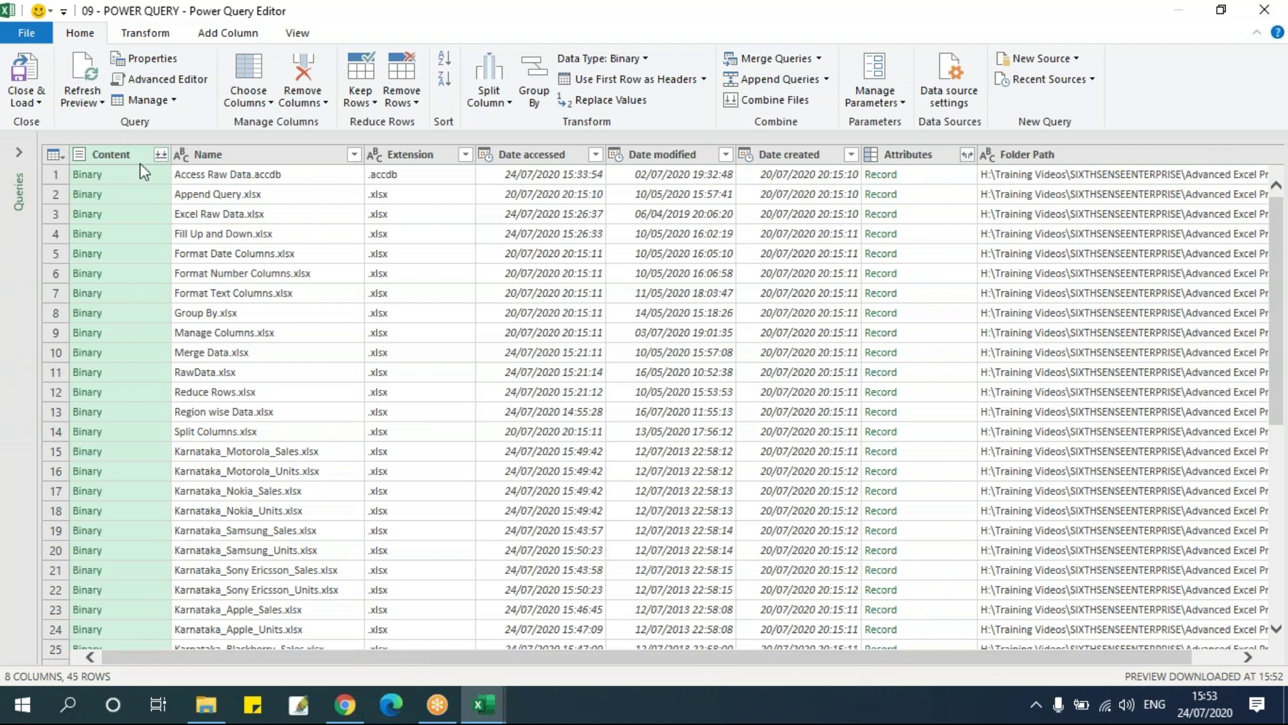
click(259, 154)
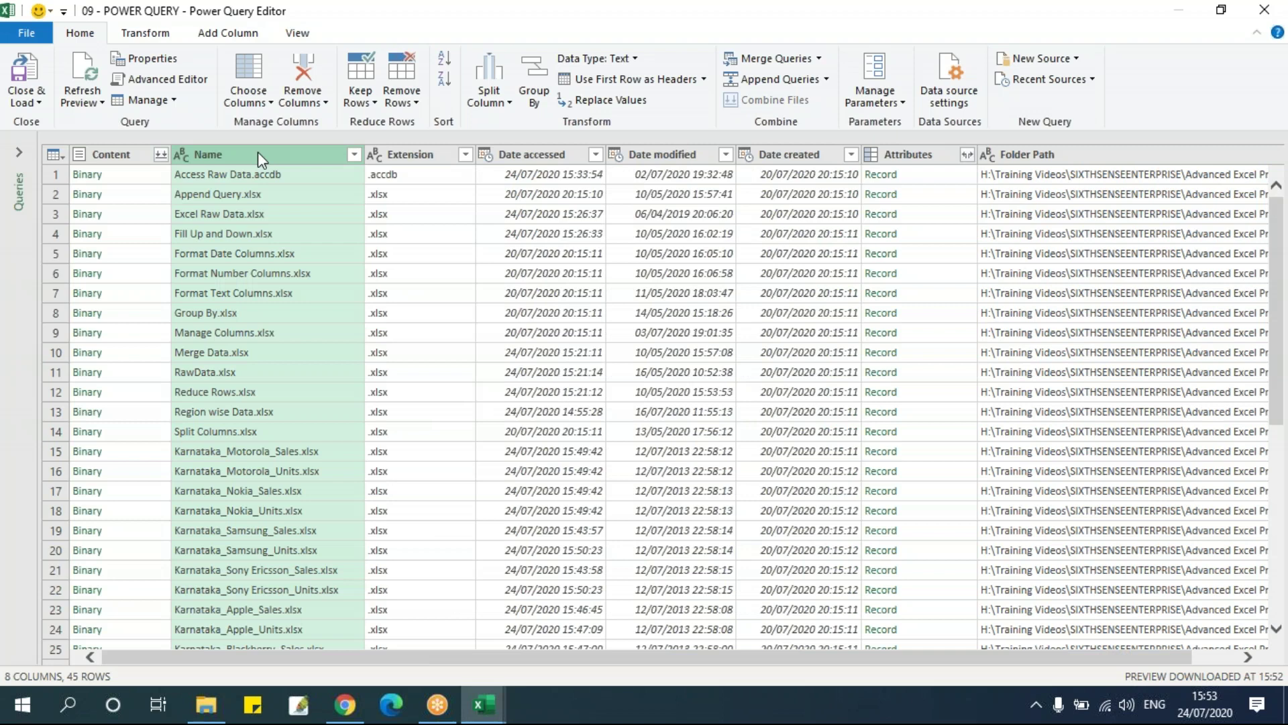
click(116, 155)
right_click(115, 155)
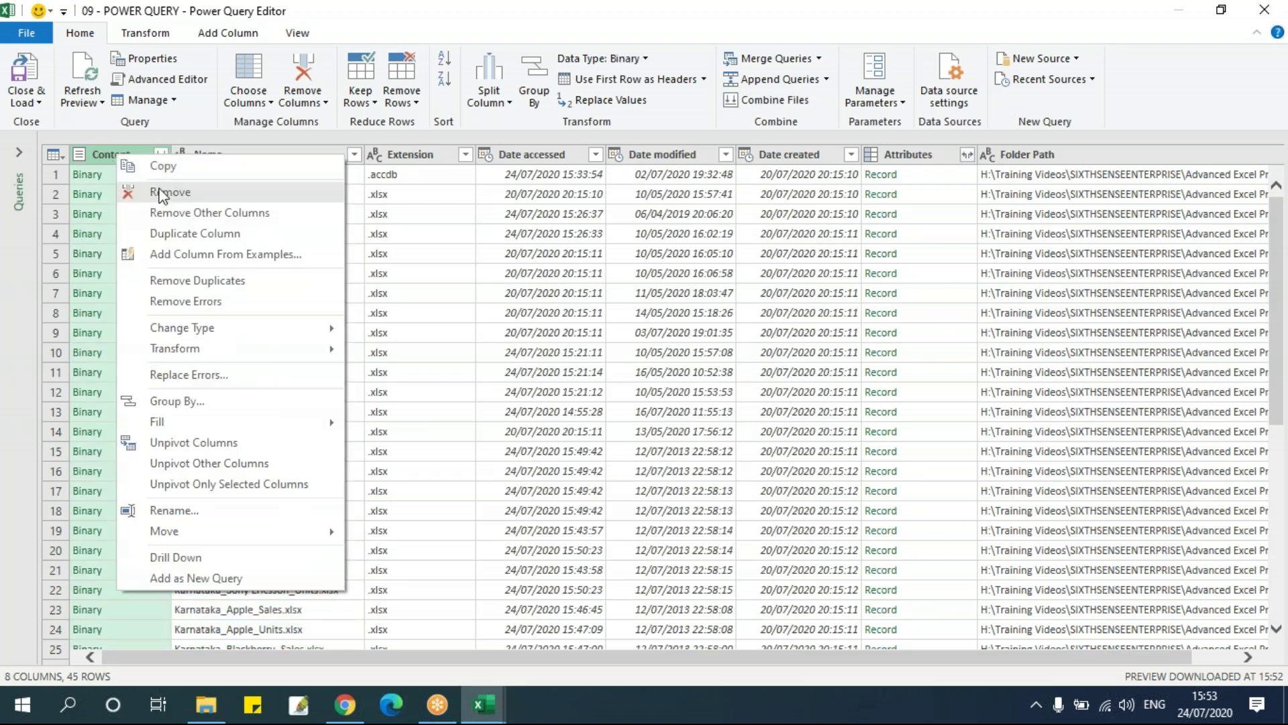
click(166, 191)
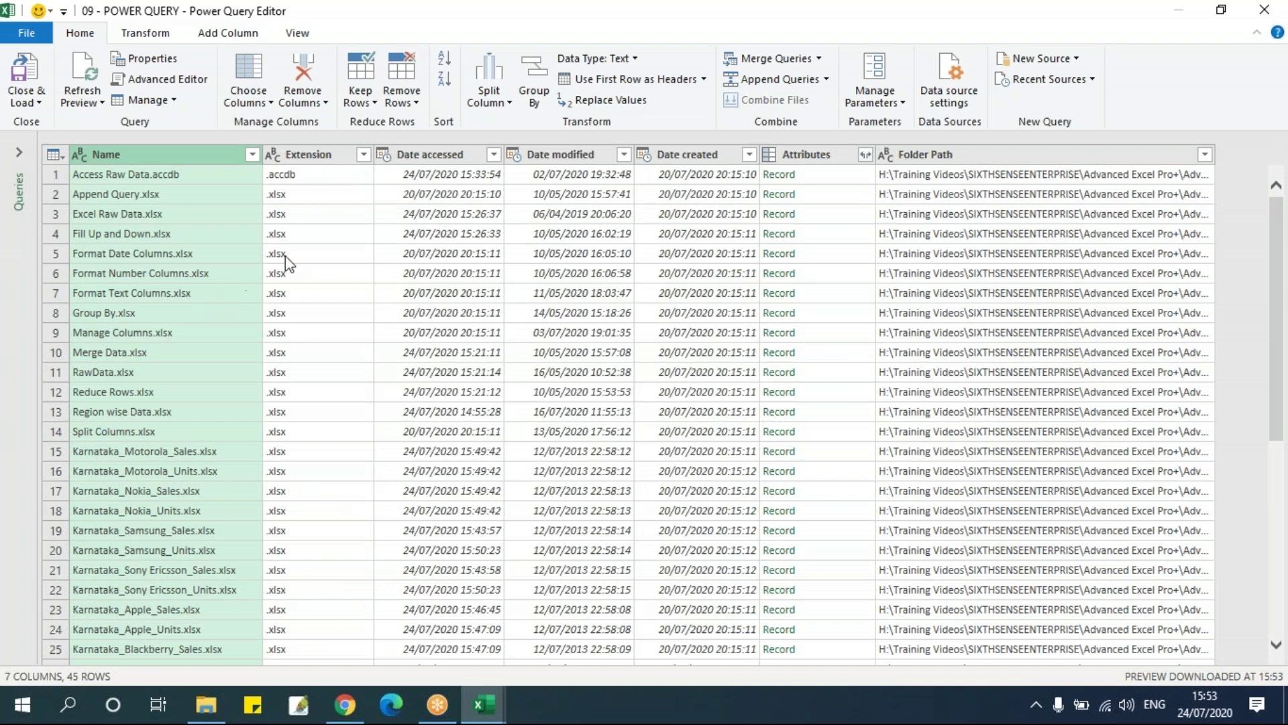
click(330, 156)
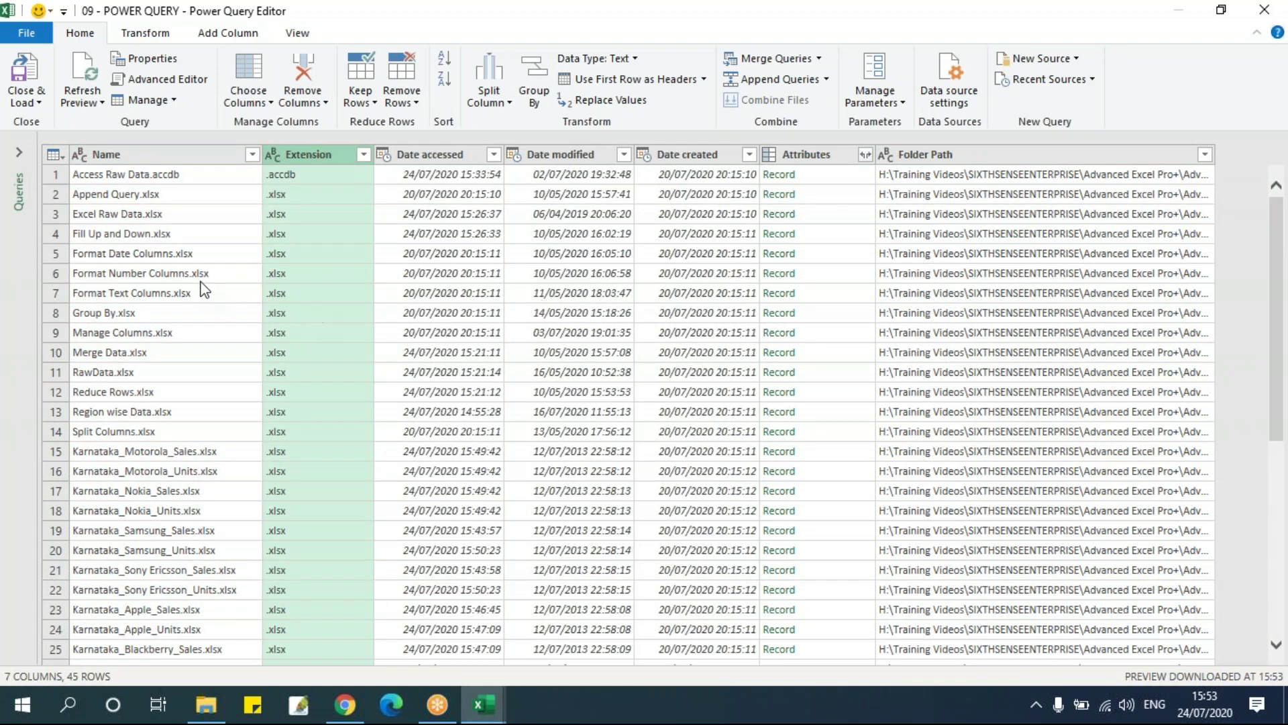
click(148, 157)
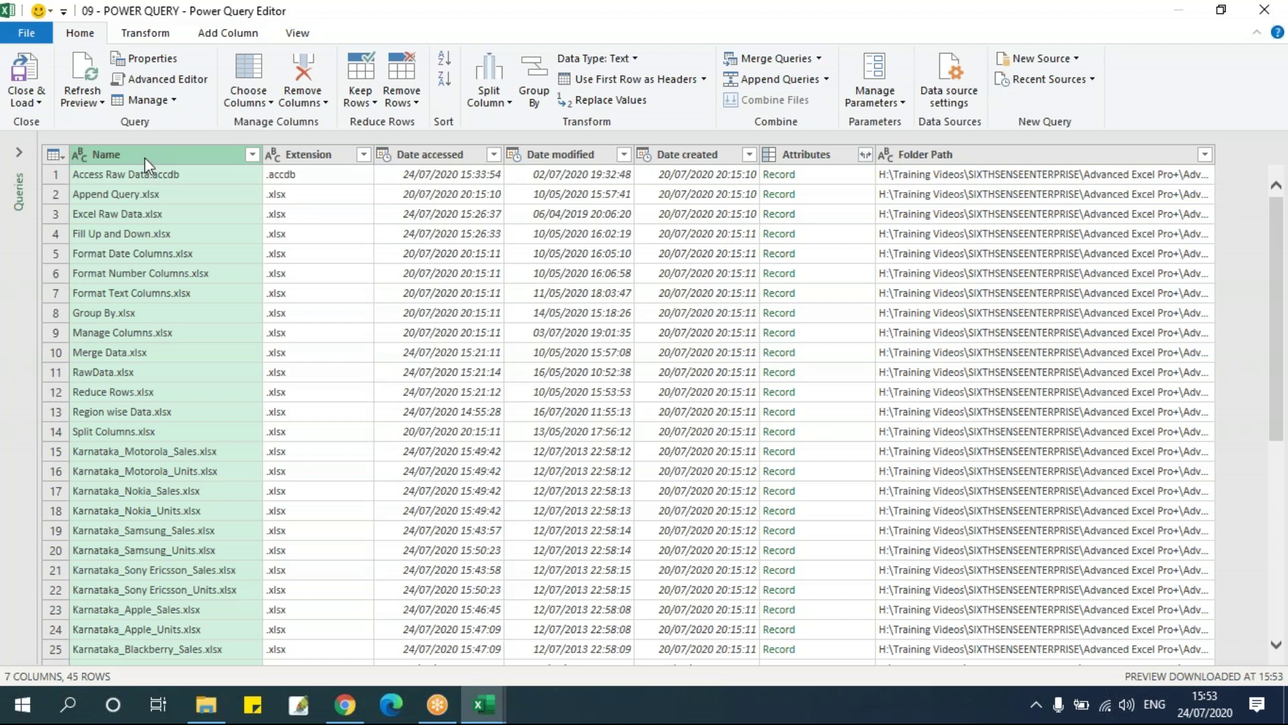
right_click(144, 157)
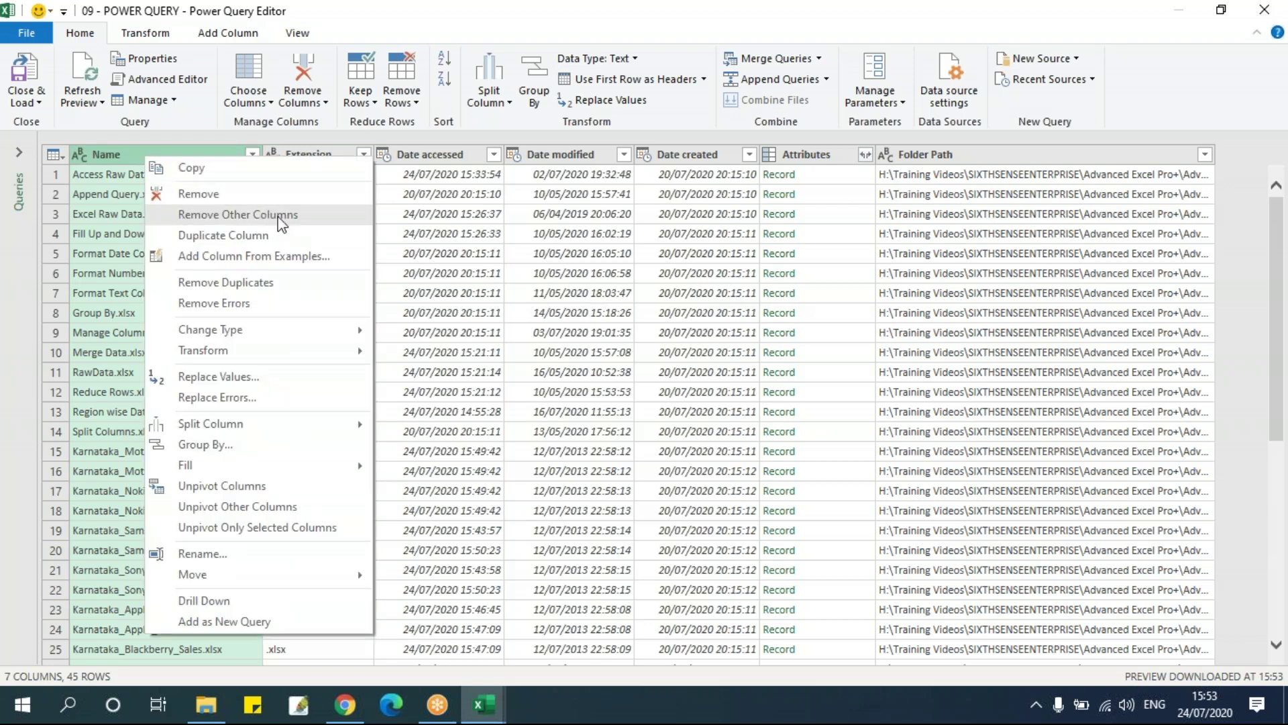
click(615, 259)
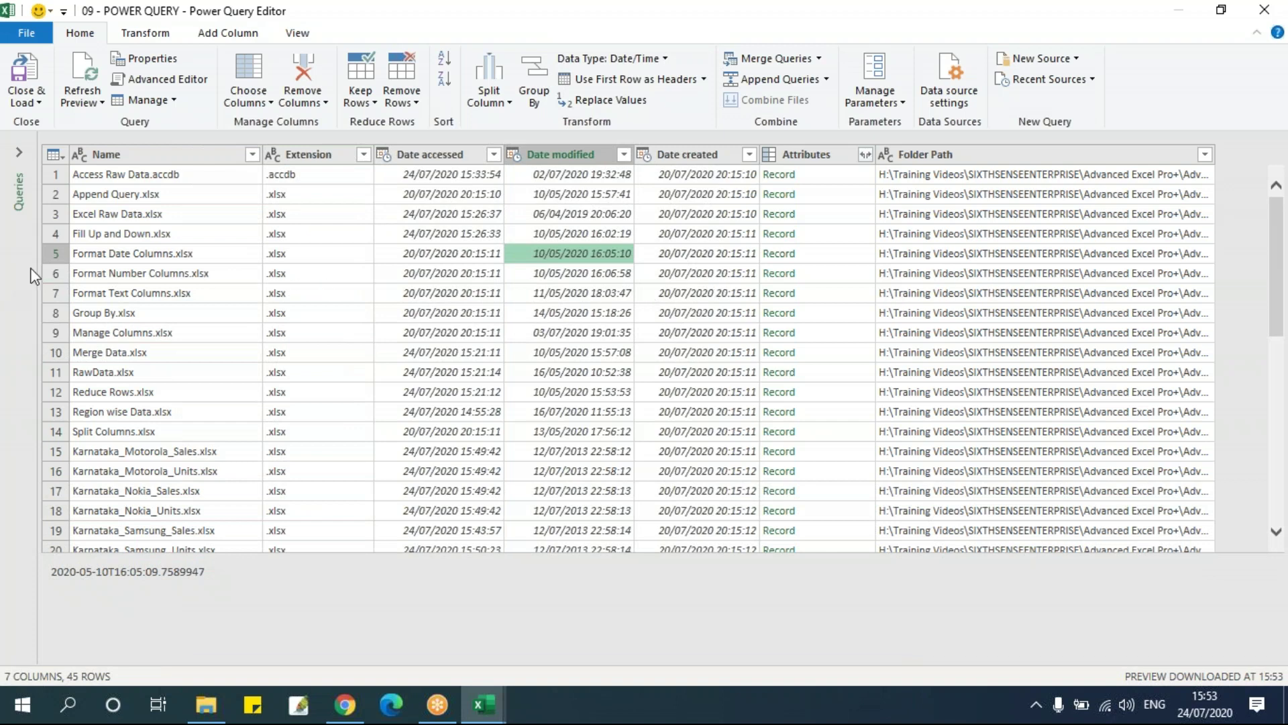
Keep only the Name column in the 09 - POWER QUERY file list by removing all other columns.
click(145, 156)
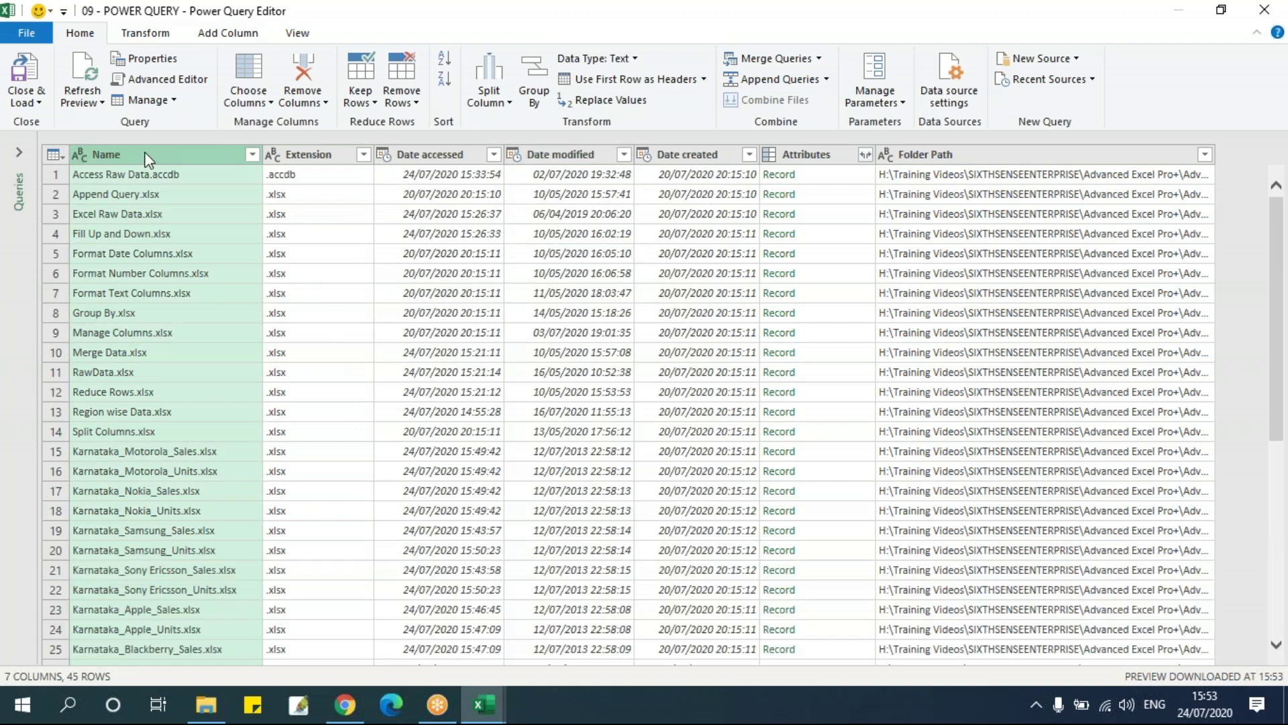
right_click(144, 152)
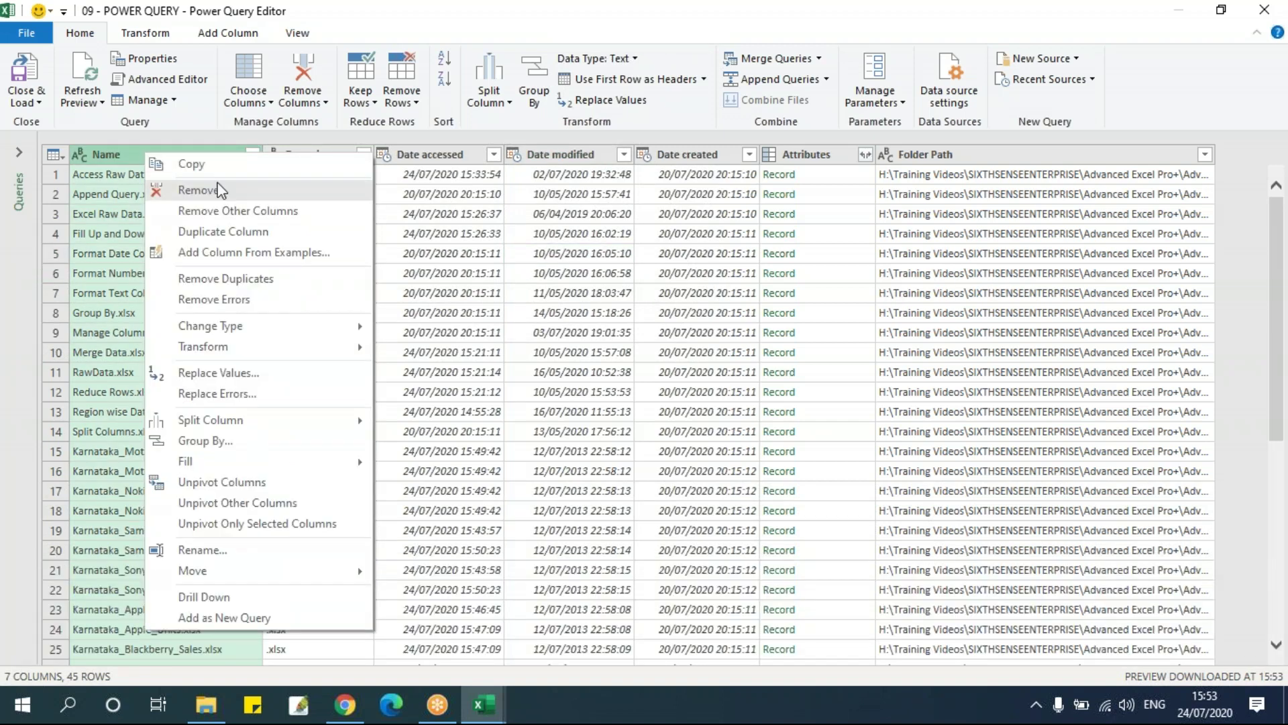
click(242, 212)
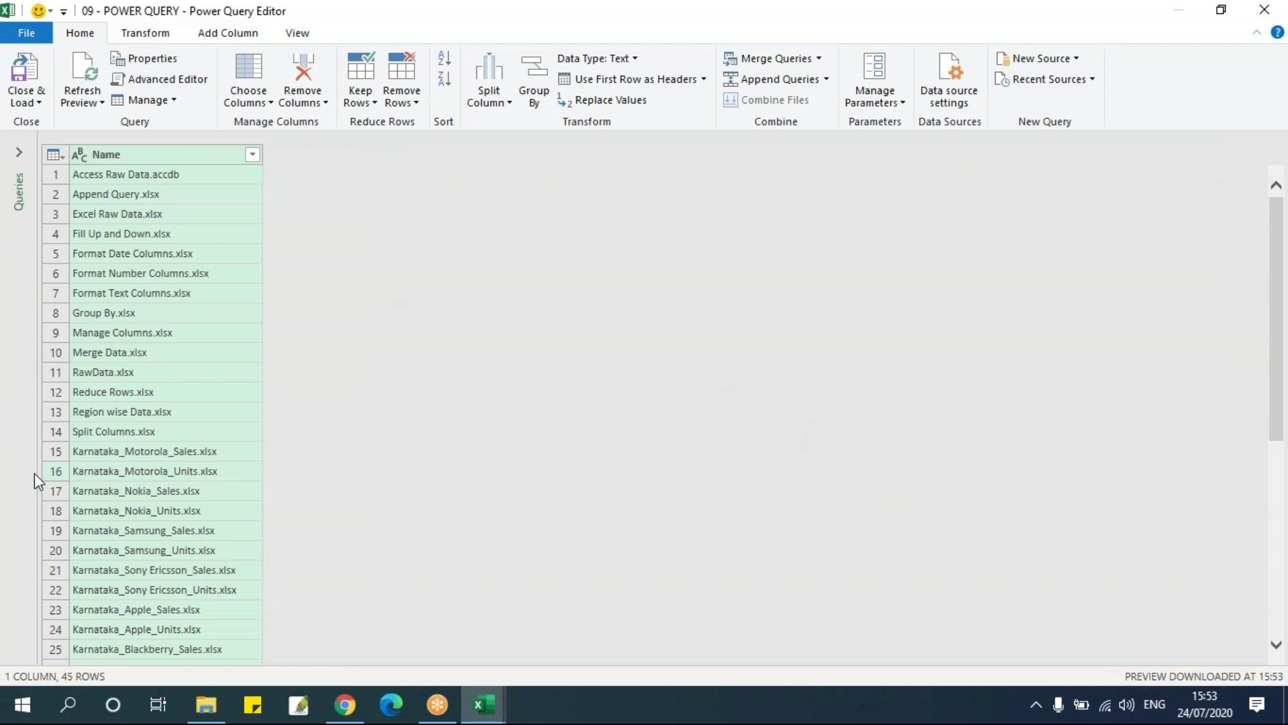
Review the remaining file names, close the Power Query Editor and keep the changes so the list loads to a worksheet.
scroll(115, 476, down, 7)
scroll(115, 475, up, 7)
click(1265, 14)
click(685, 386)
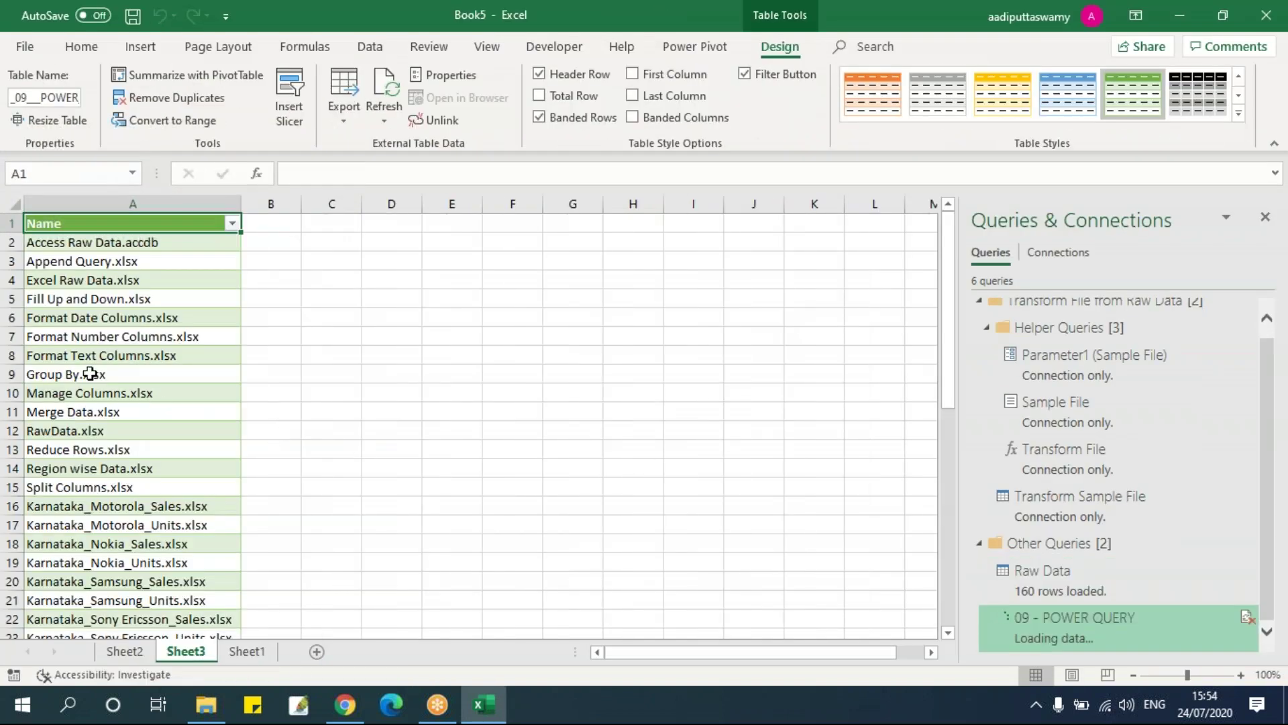
Select all loaded file names in the Name column, from A2 to A46.
click(138, 245)
key(Up)
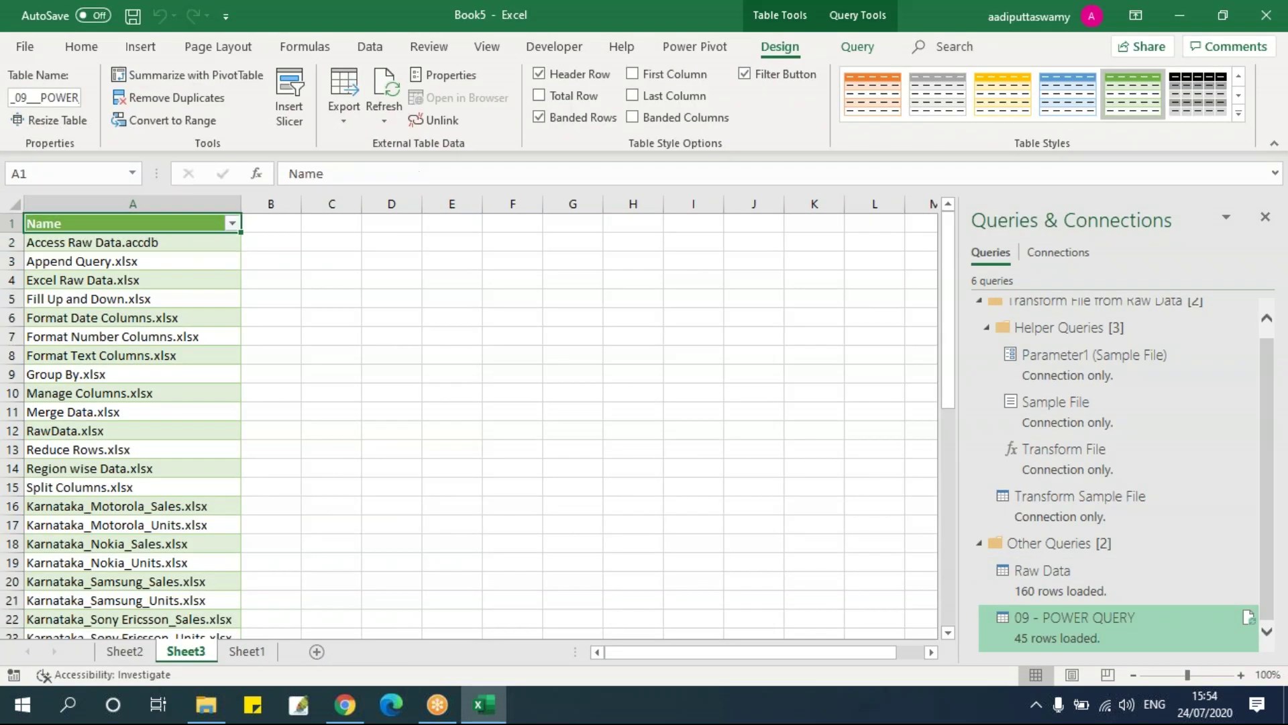
key(Down)
key(ctrl+shift+Down)
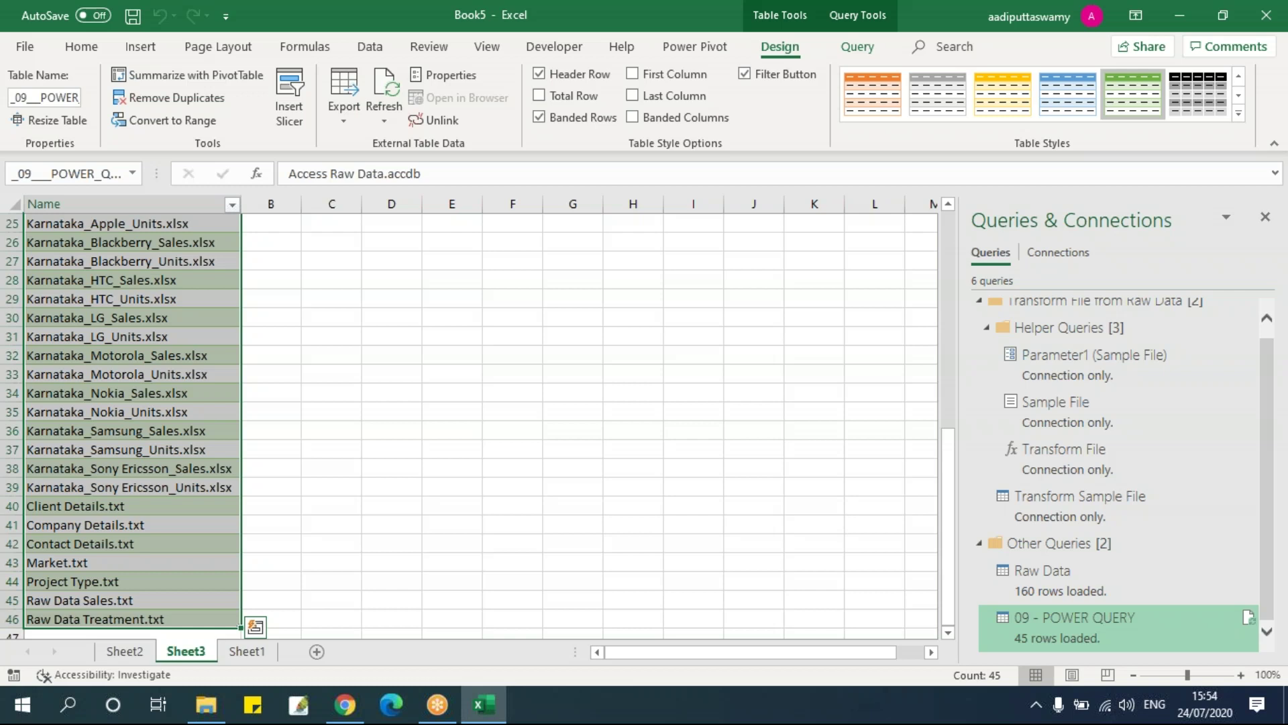
Filter the Name column with a custom text filter for names that equal *xlsx.
click(232, 205)
mouse_move(102, 348)
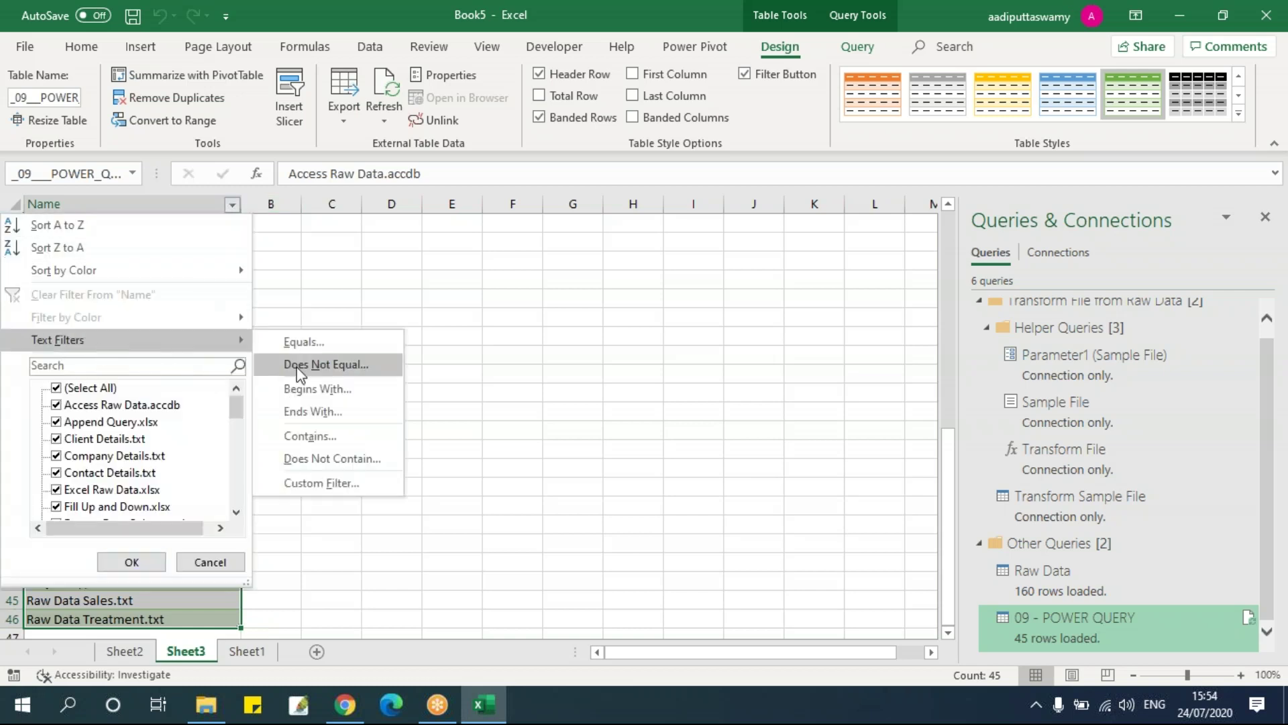
click(308, 343)
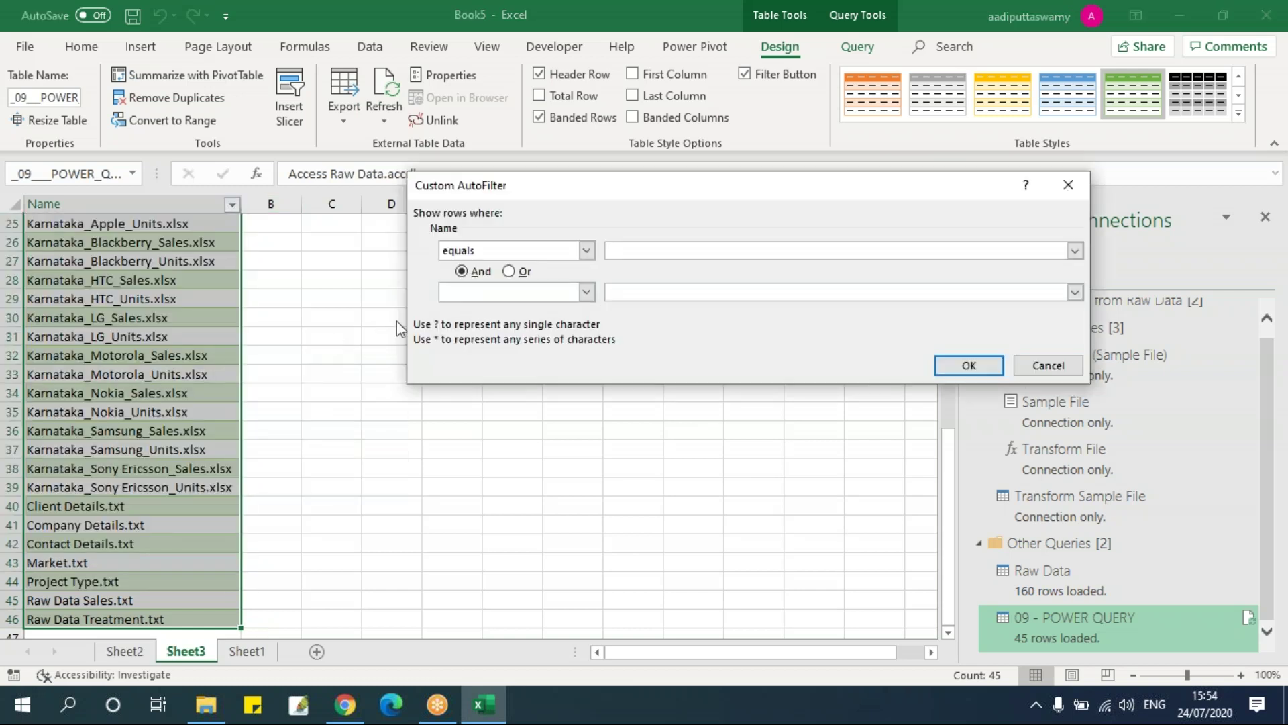
text(xlsx)
key(Left)
key(Left)
key(Left)
text(*)
key(BackSpace)
key(Left)
text(8)
key(BackSpace)
text(*)
click(972, 364)
click(132, 419)
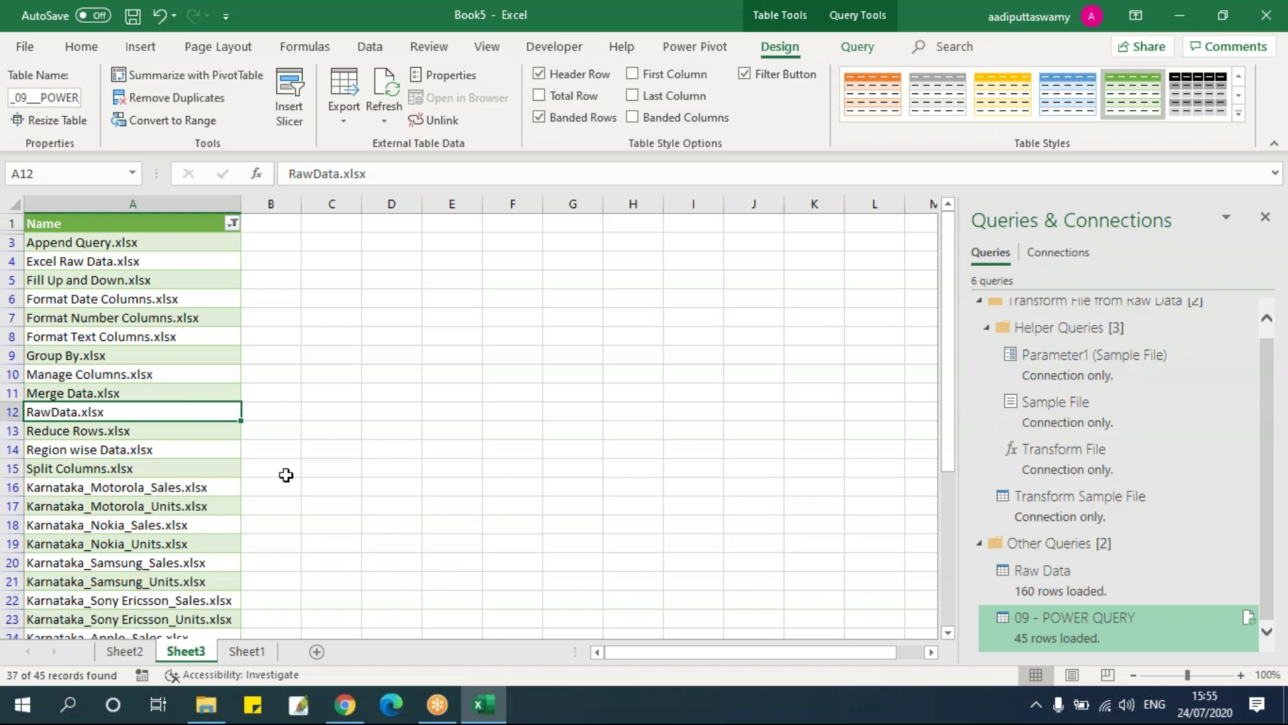
Close the Book5 workbook without saving its changes.
click(438, 411)
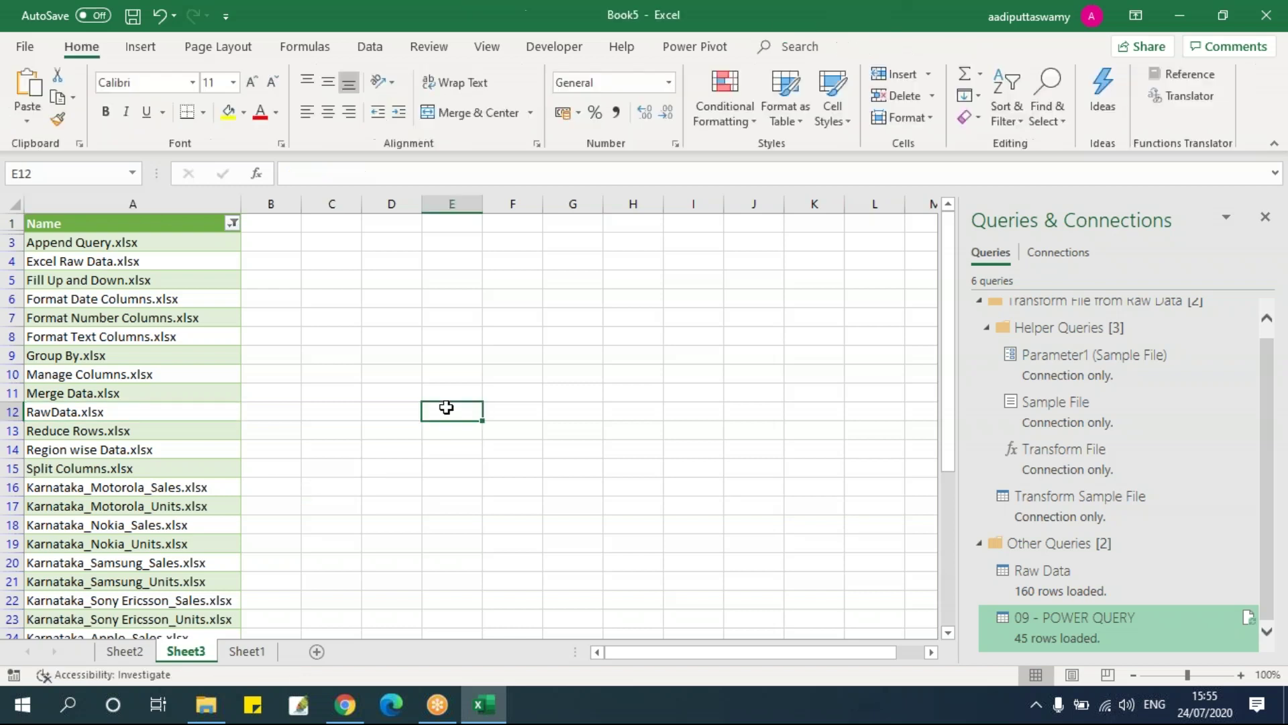
key(alt+f)
key(c)
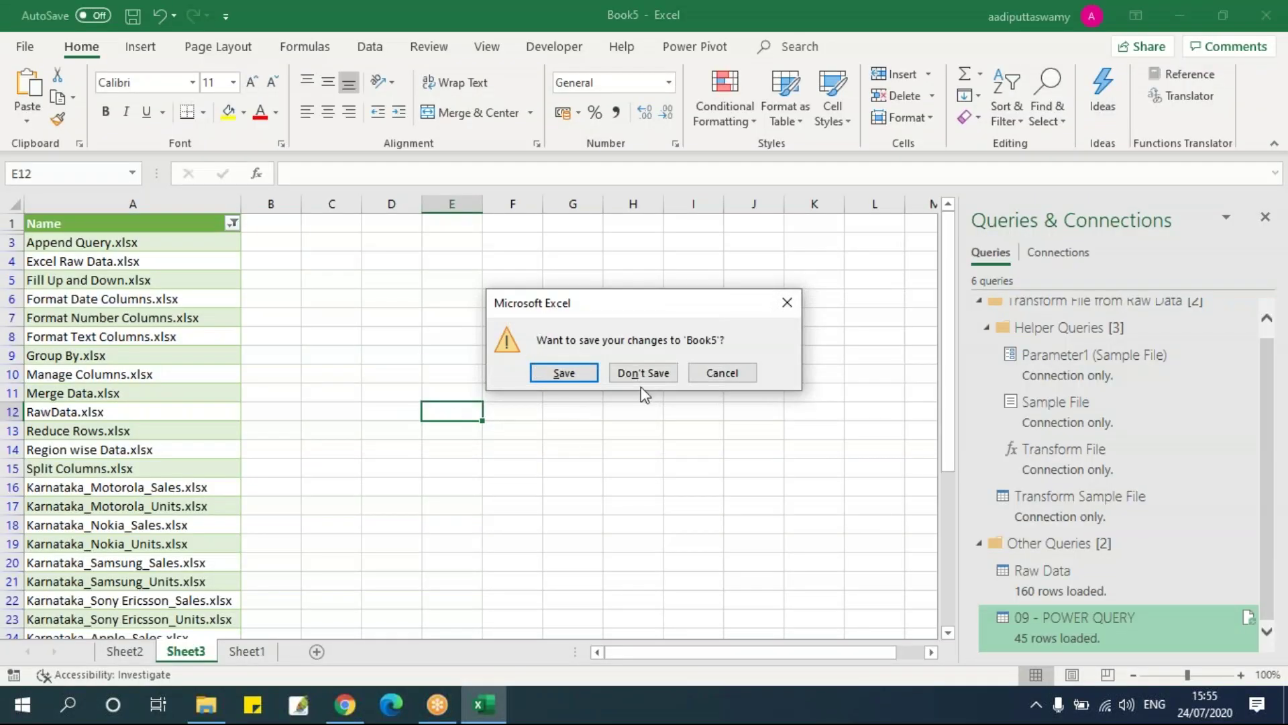
click(664, 377)
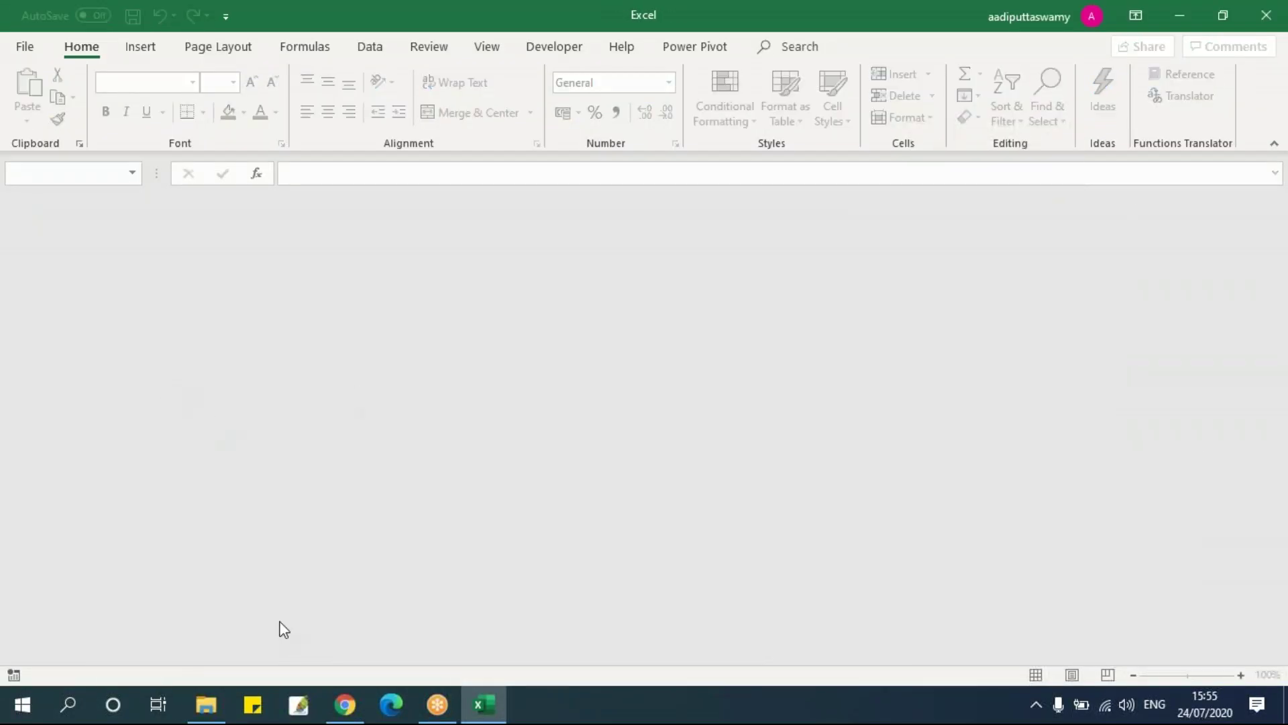
Switch to File Explorer and open the Reduce Rows workbook from the 09 - POWER QUERY folder.
click(206, 704)
click(284, 569)
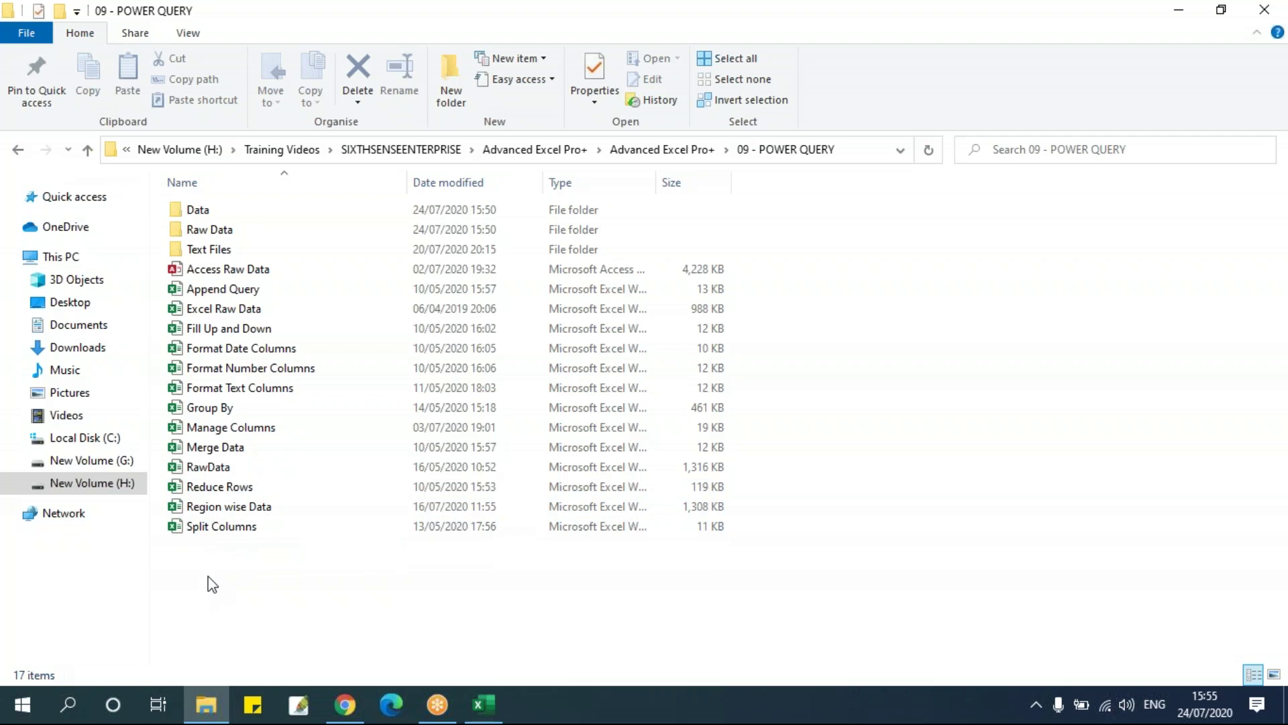
click(483, 710)
click(483, 710)
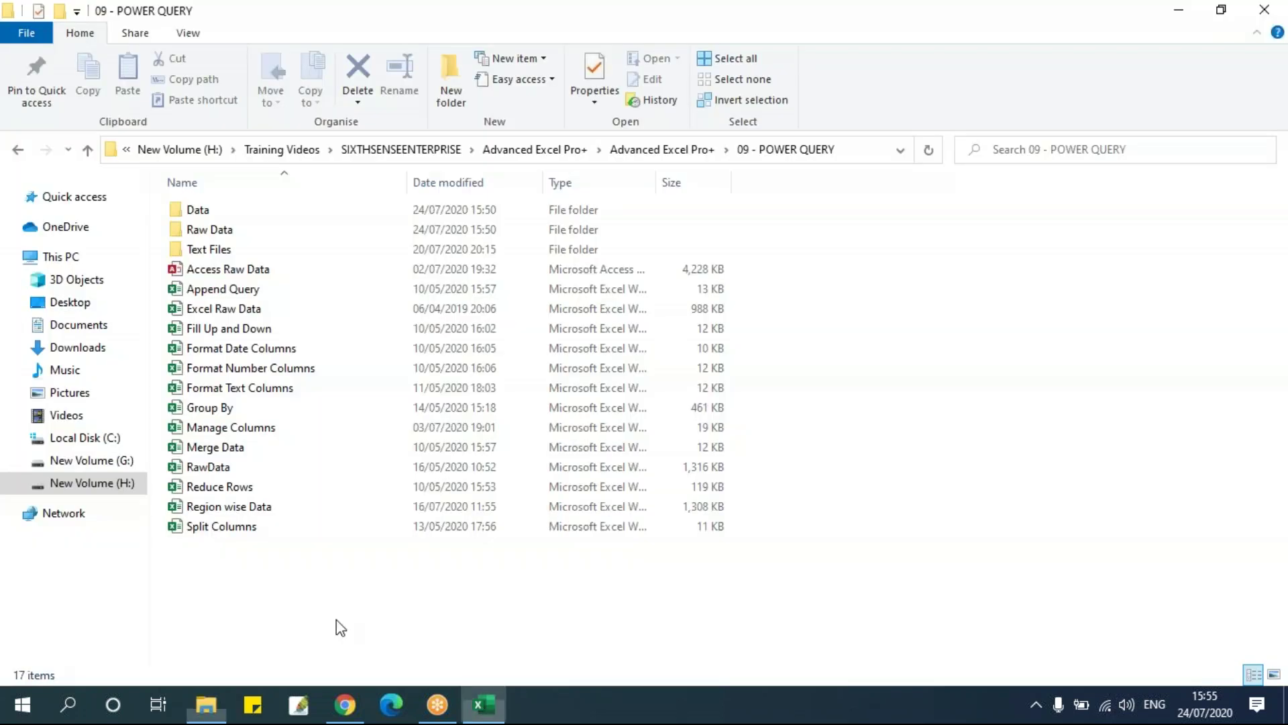
click(224, 489)
drag(339, 432, 357, 509)
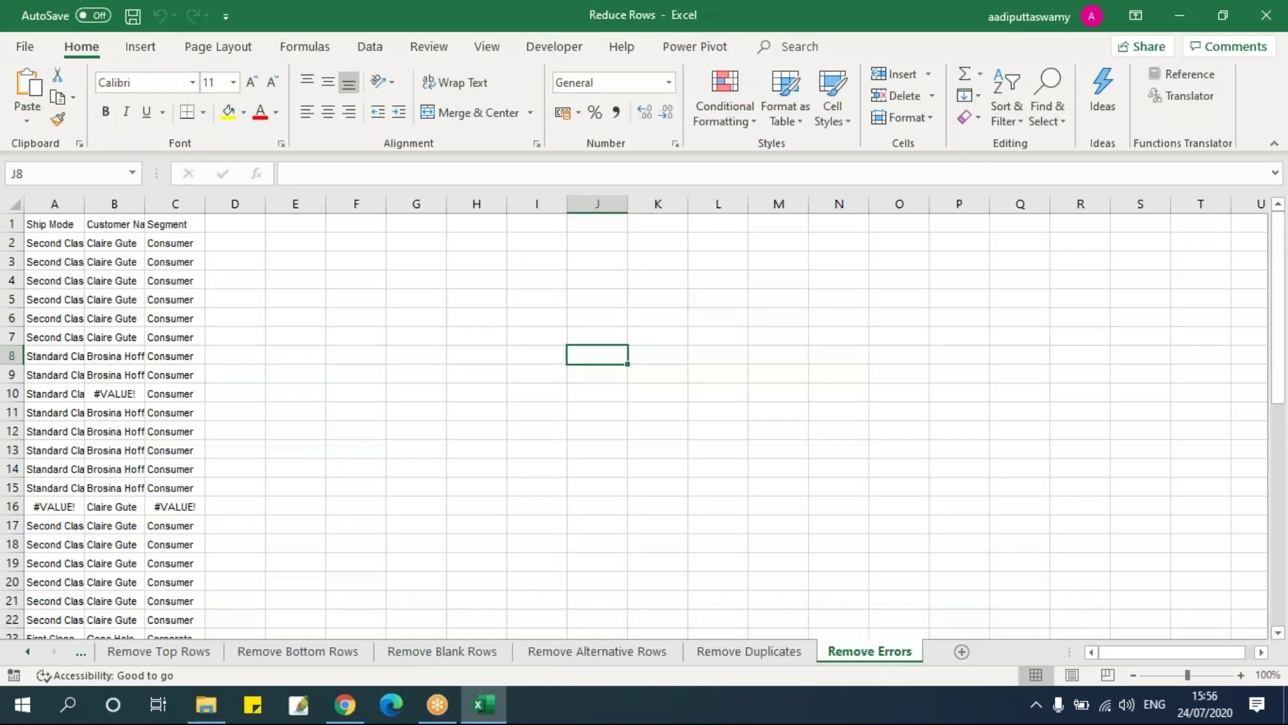
click(295, 373)
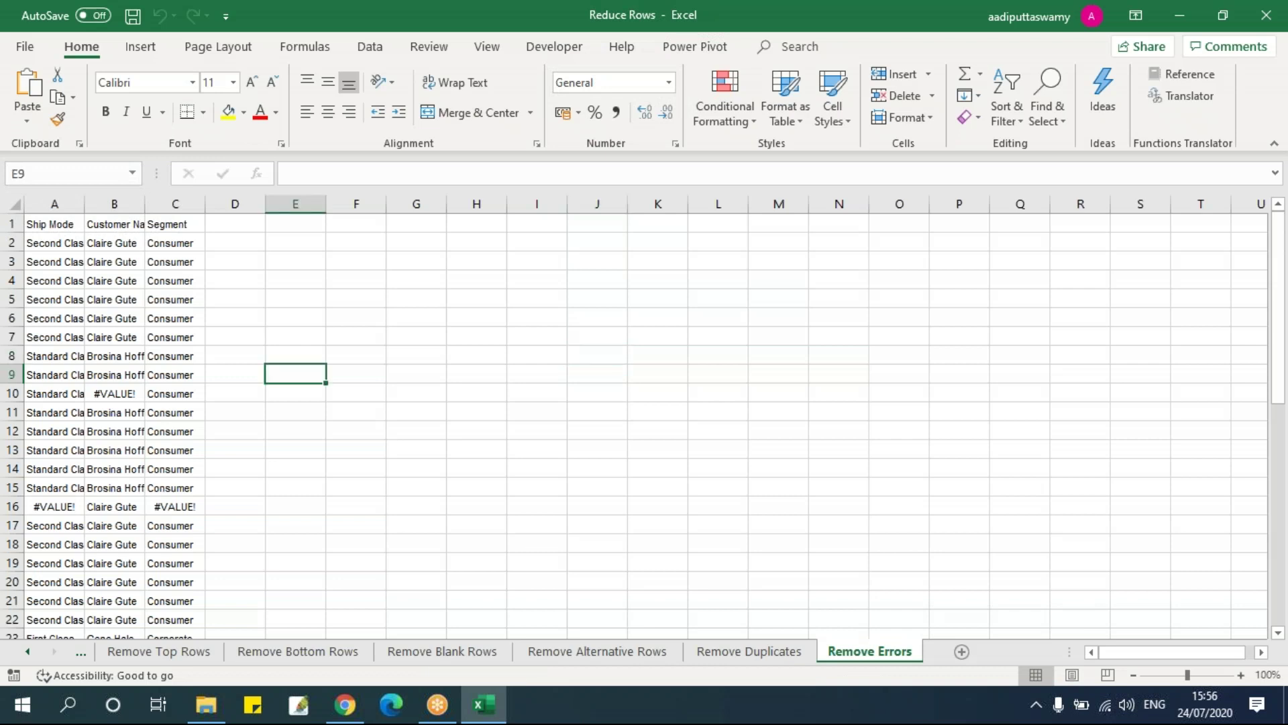
Examine the practice sheets from Keep Top Rows through Remove Blank Rows, including blank rows 4 and 5 on the last one.
click(28, 652)
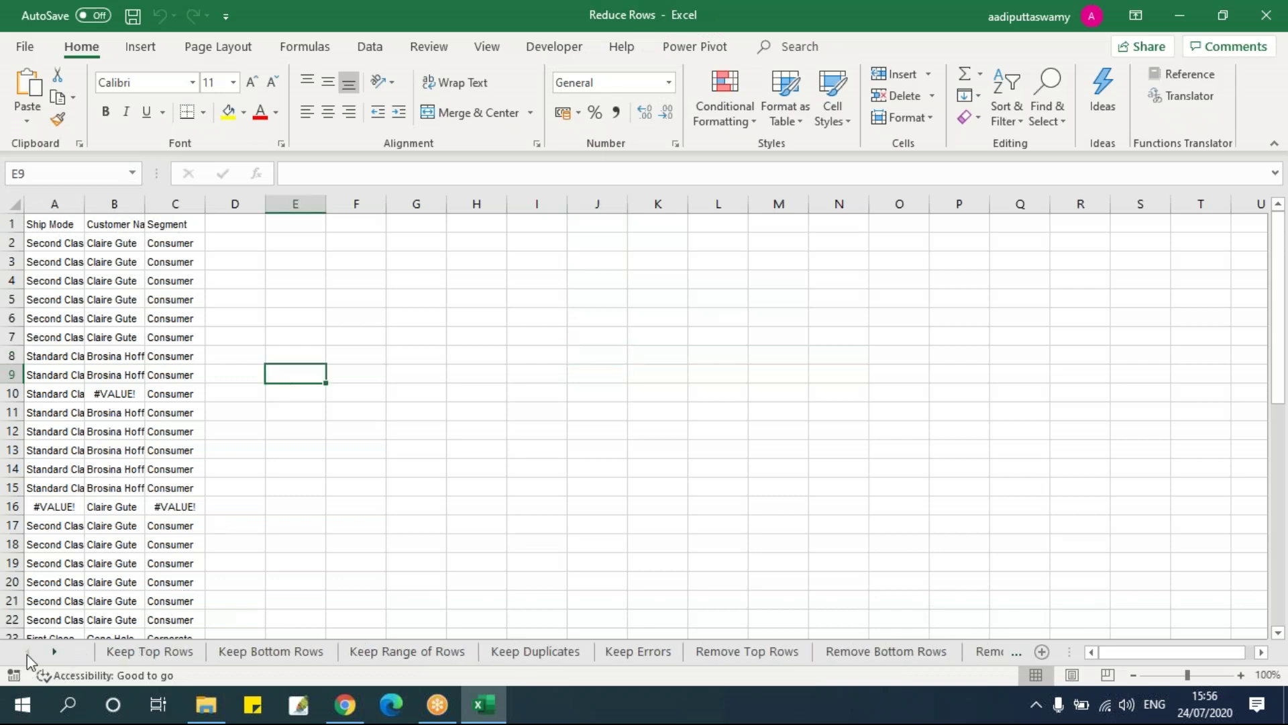
click(174, 651)
click(296, 651)
click(457, 652)
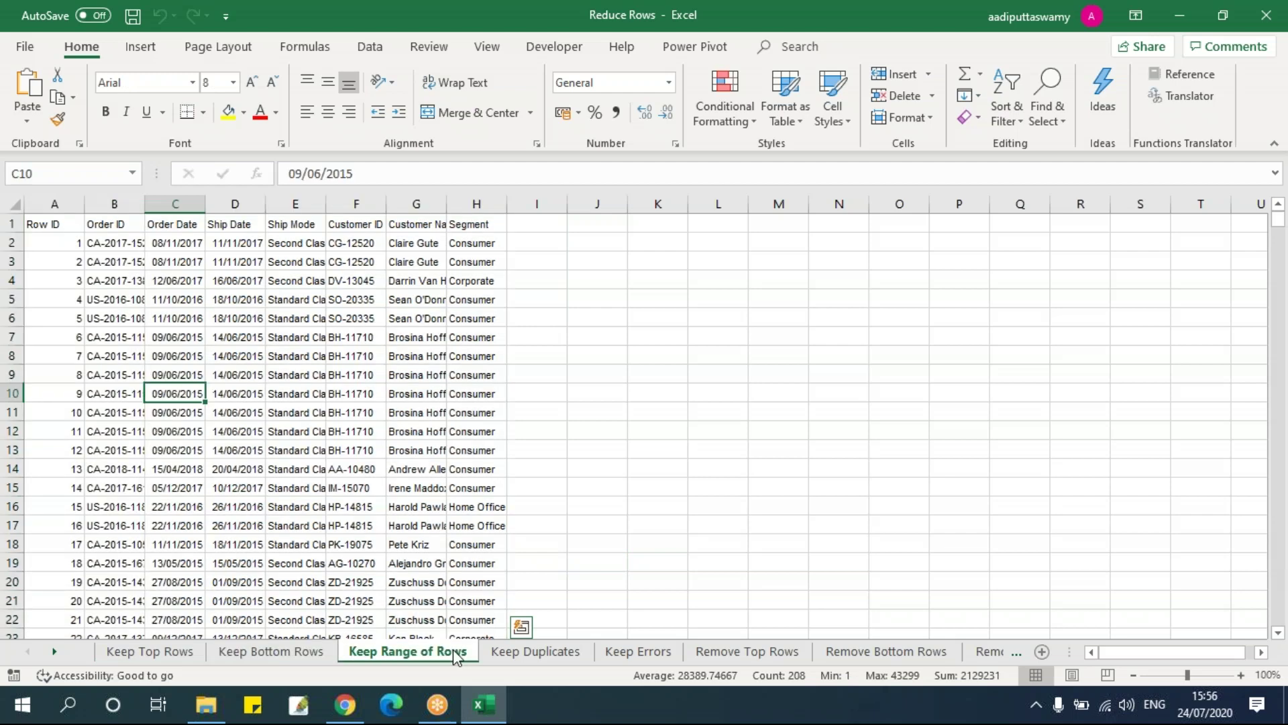
click(536, 651)
click(638, 651)
click(746, 650)
click(885, 651)
click(976, 654)
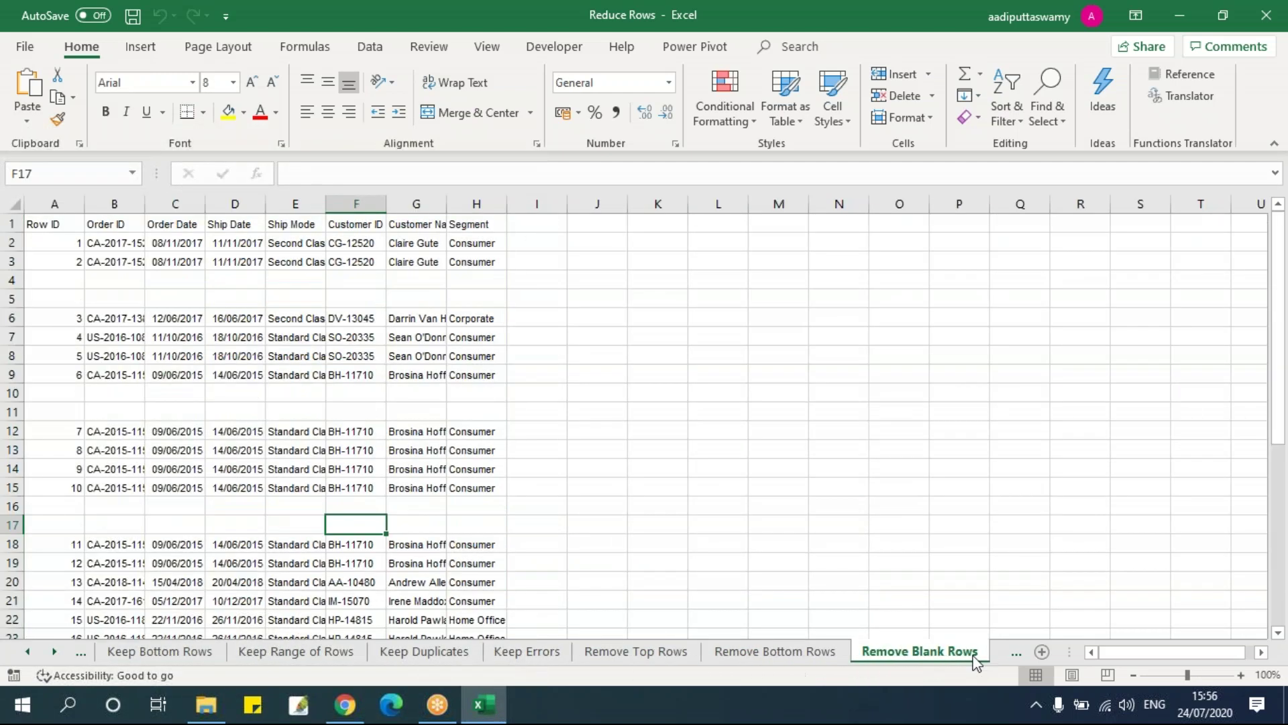
click(455, 453)
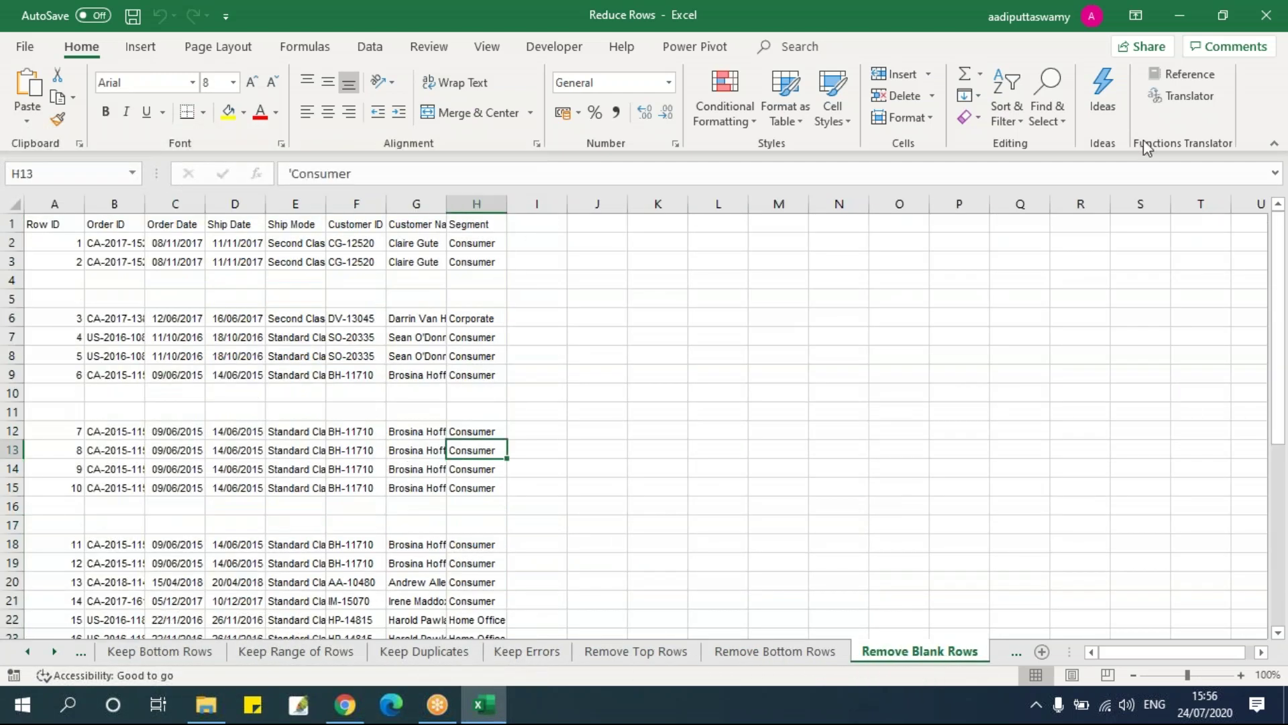
drag(74, 279, 515, 303)
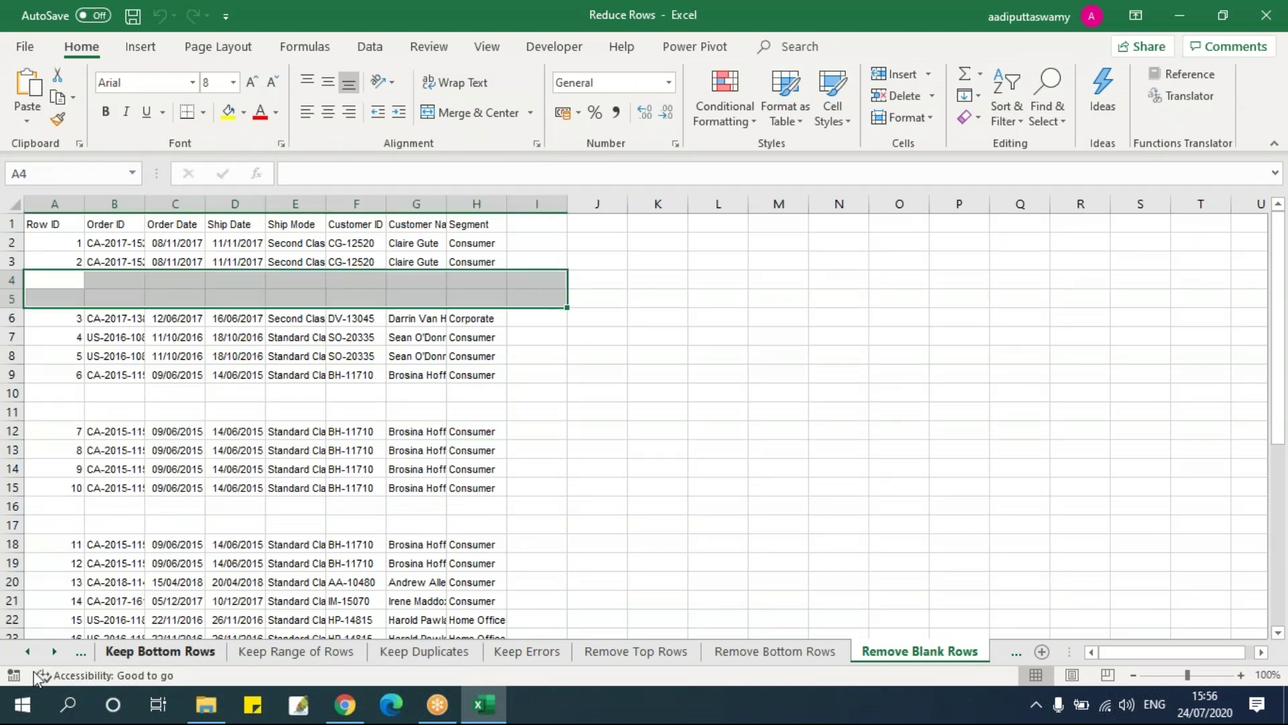
Examine the data on Keep Top Rows, Keep Bottom Rows and Keep Range of Rows, selecting A2:H12 on the first sheet.
click(27, 650)
click(153, 651)
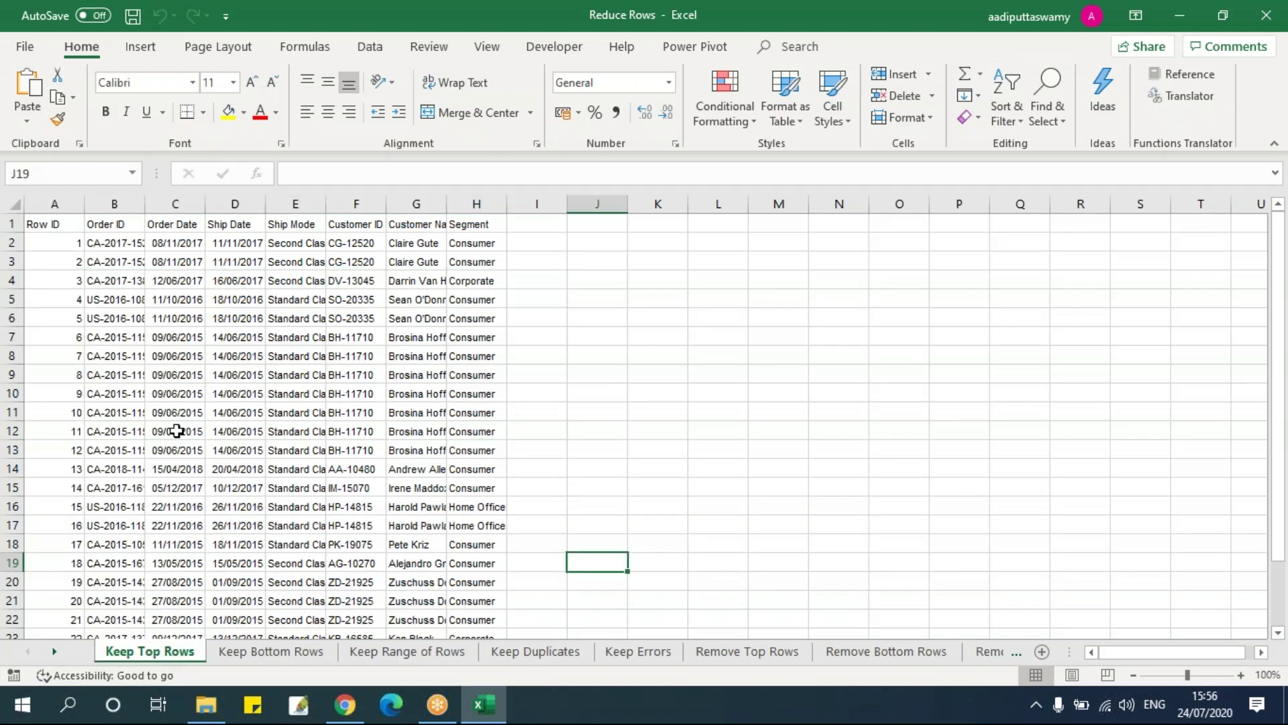
drag(73, 245, 457, 424)
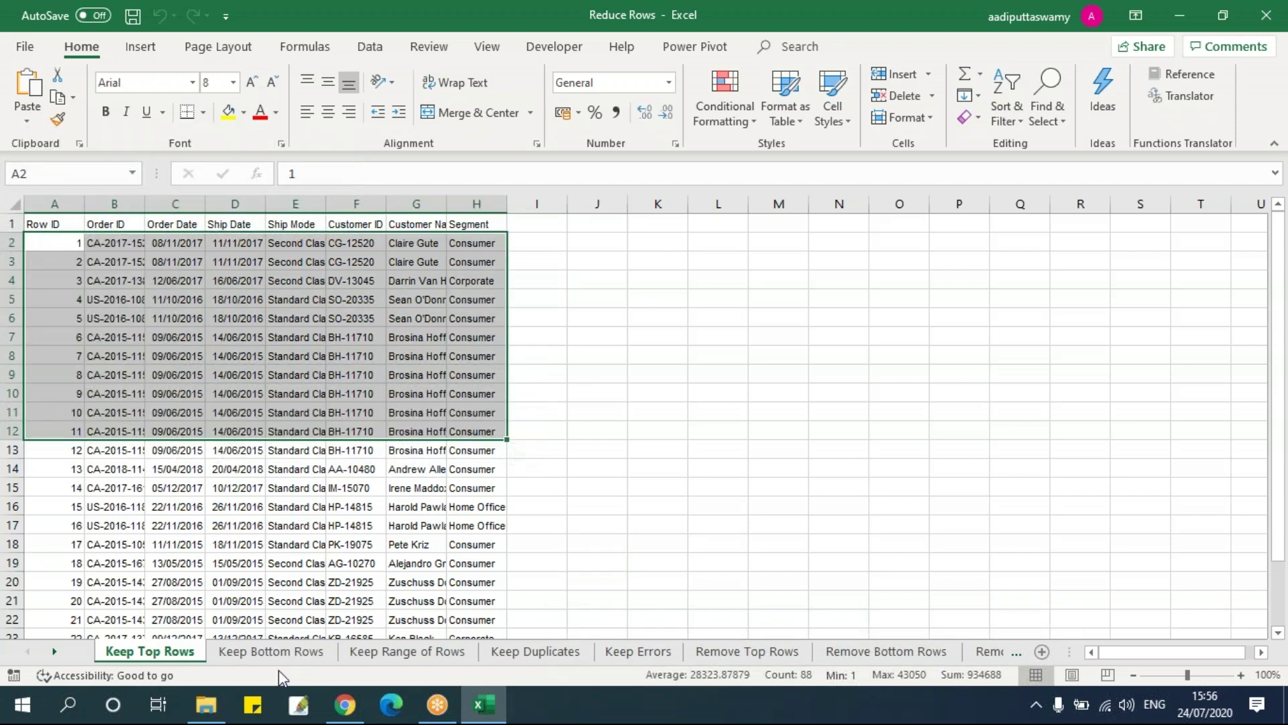
click(271, 650)
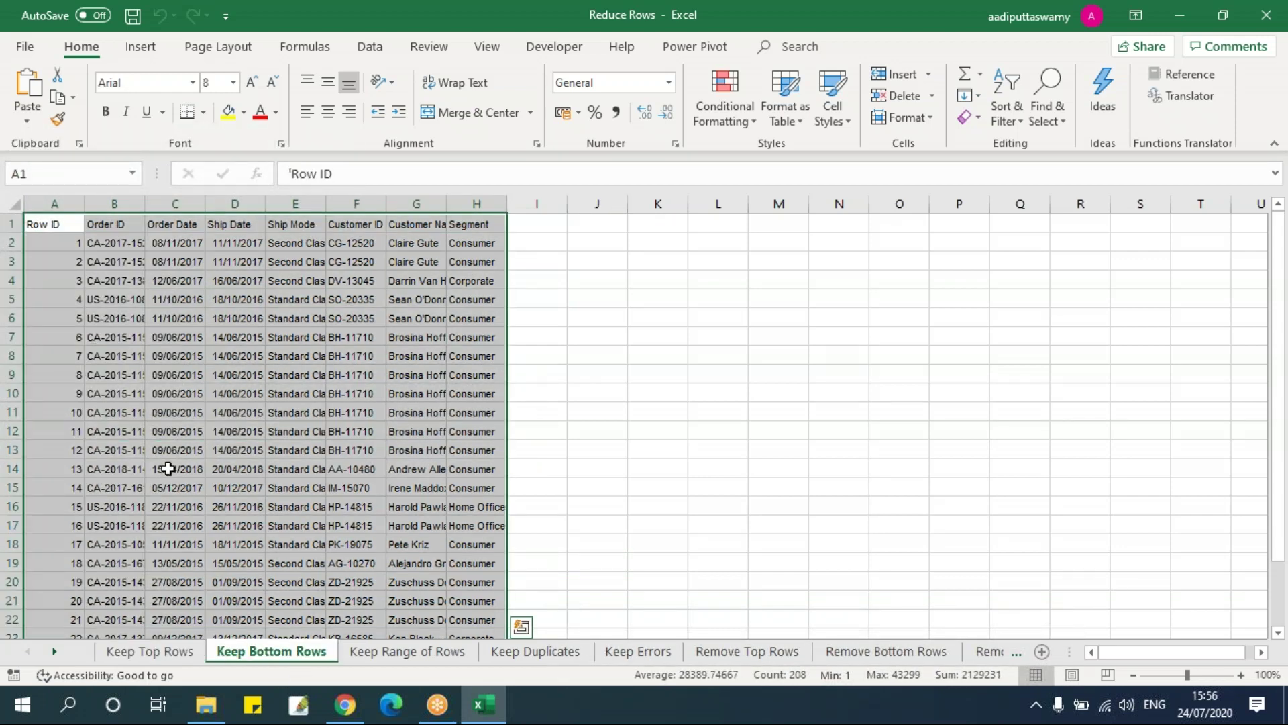
click(410, 657)
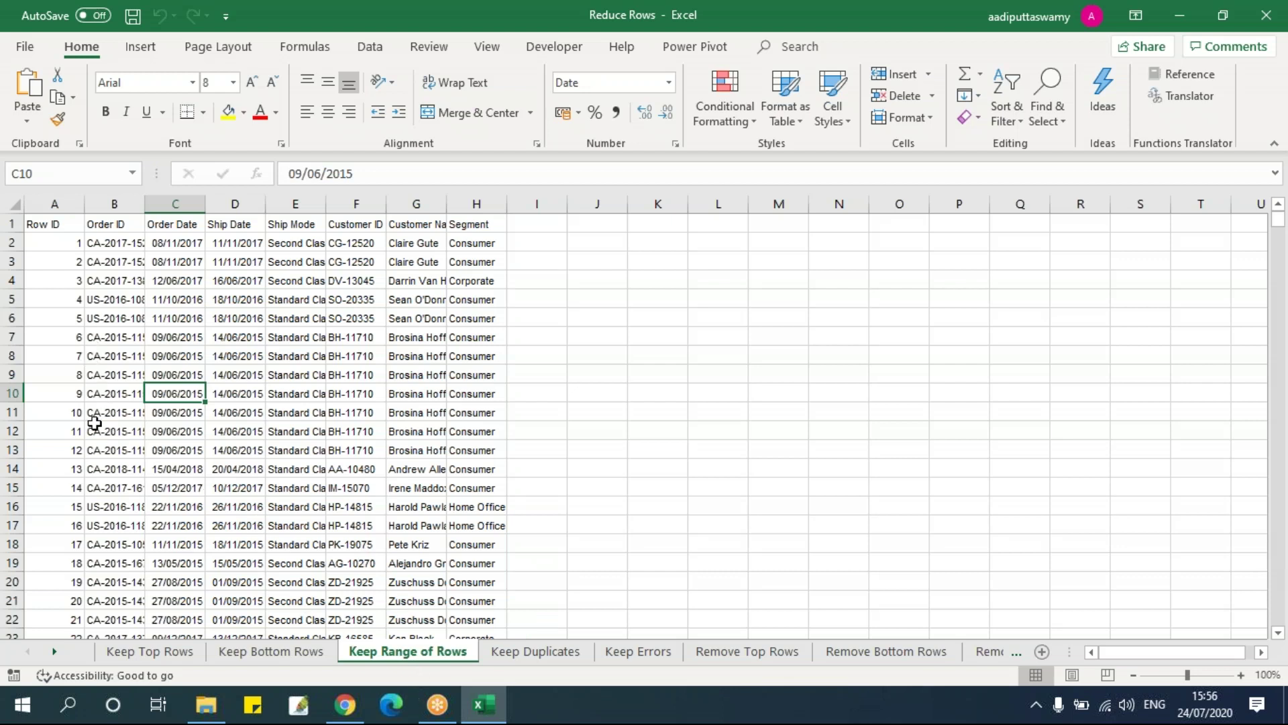
click(67, 397)
click(64, 468)
On the Keep Duplicates sheet, enter the header Status in cell D1.
click(539, 652)
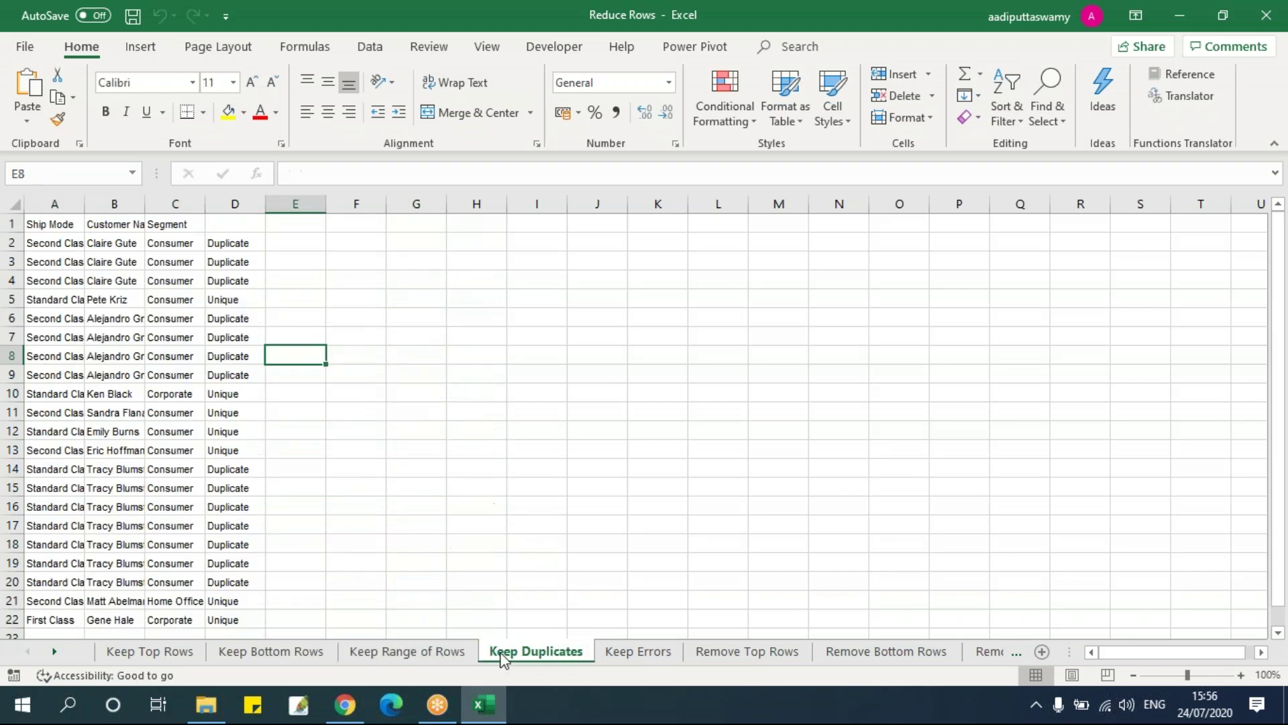
click(245, 243)
click(244, 224)
text(Status)
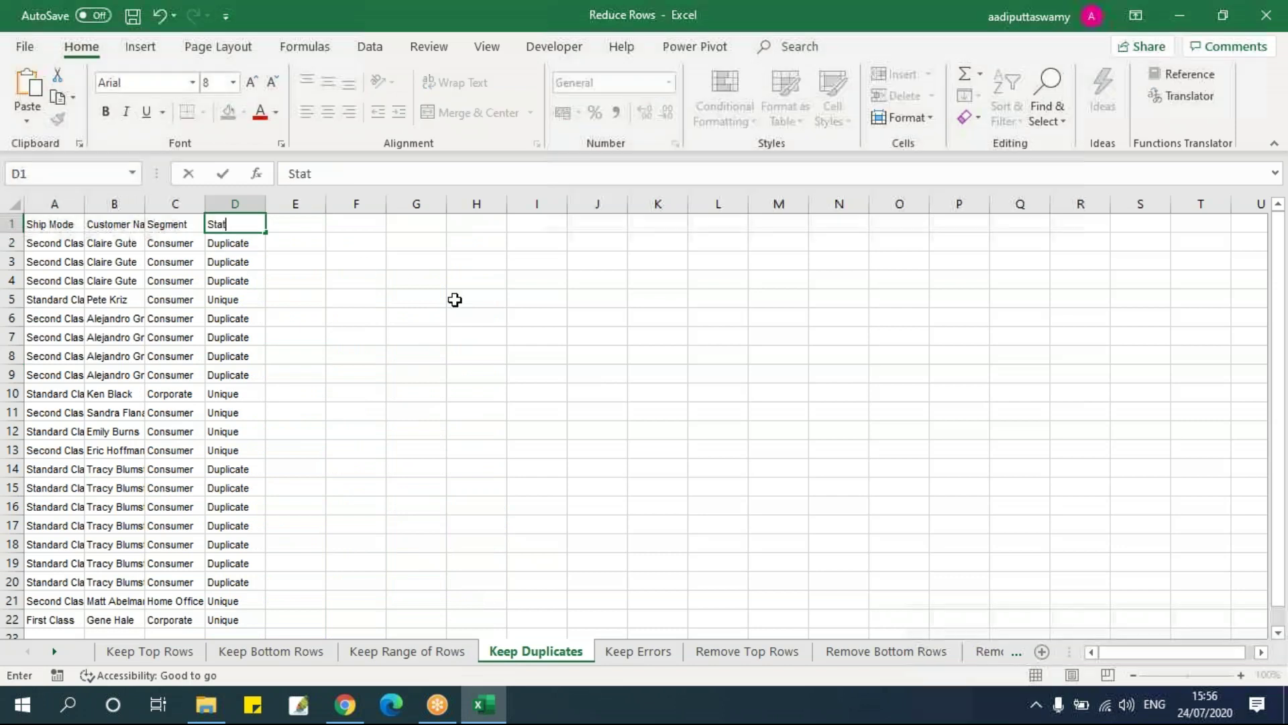
key(Return)
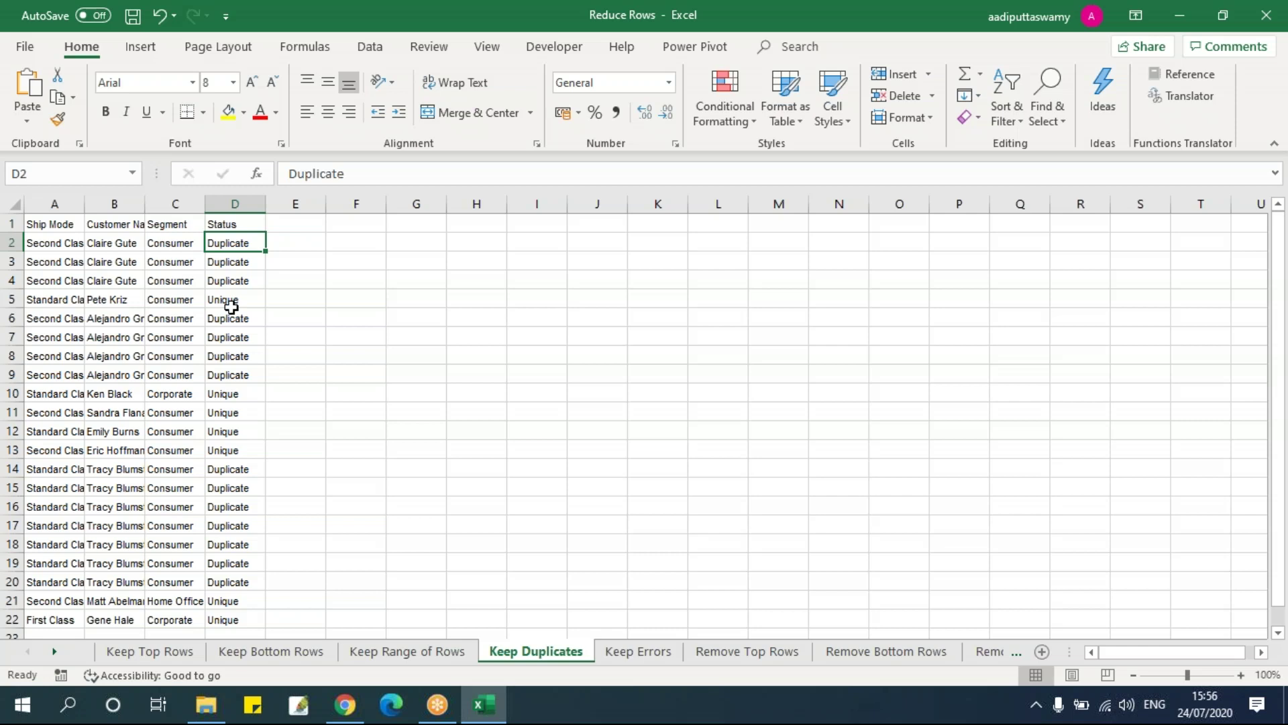
Check the Keep Errors and Remove Top Rows sheets, selecting the unwanted rows A1:H5 on Remove Top Rows.
click(634, 652)
click(774, 654)
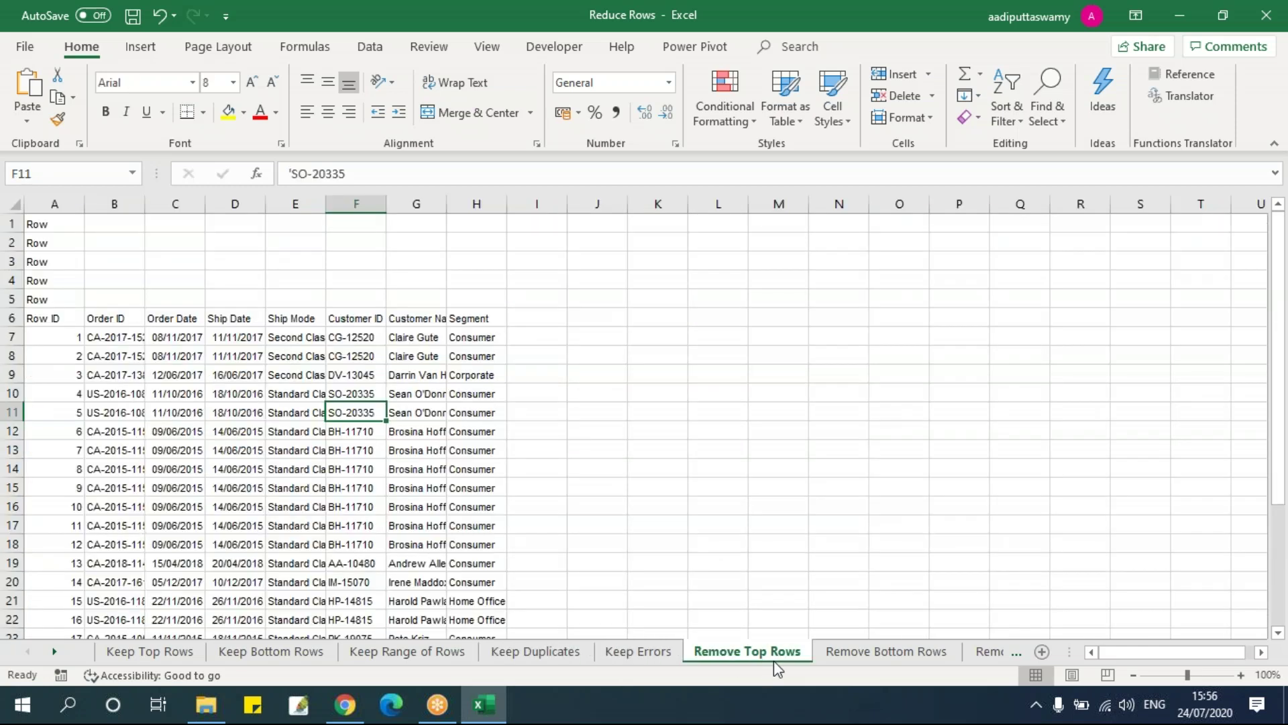
click(788, 493)
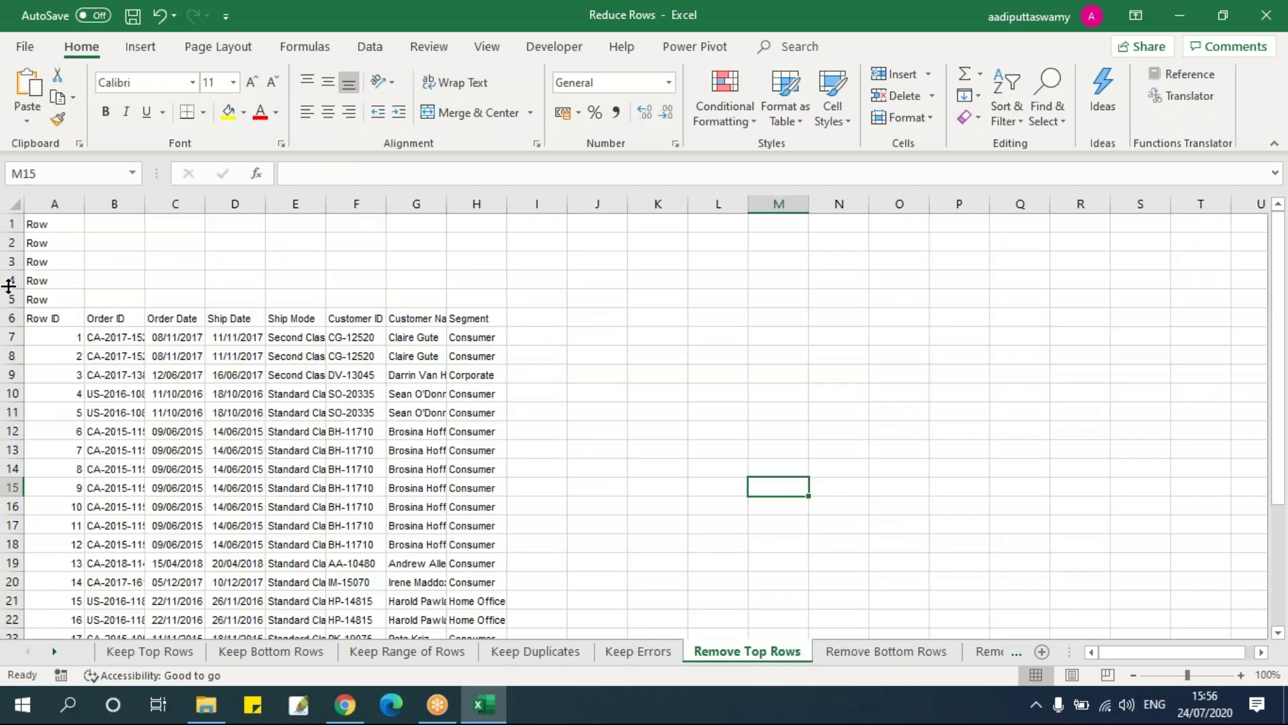
drag(59, 226, 503, 305)
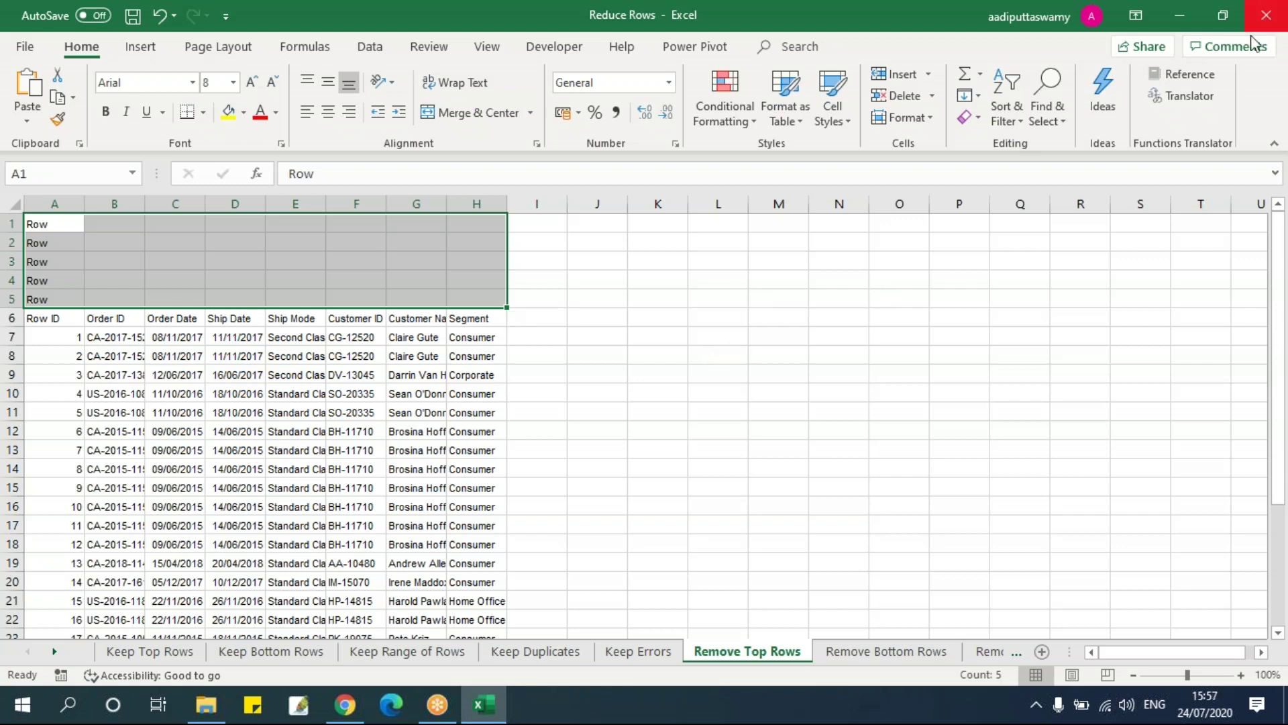
Close the Reduce Rows workbook without saving its changes.
click(576, 381)
key(alt+F4)
click(621, 374)
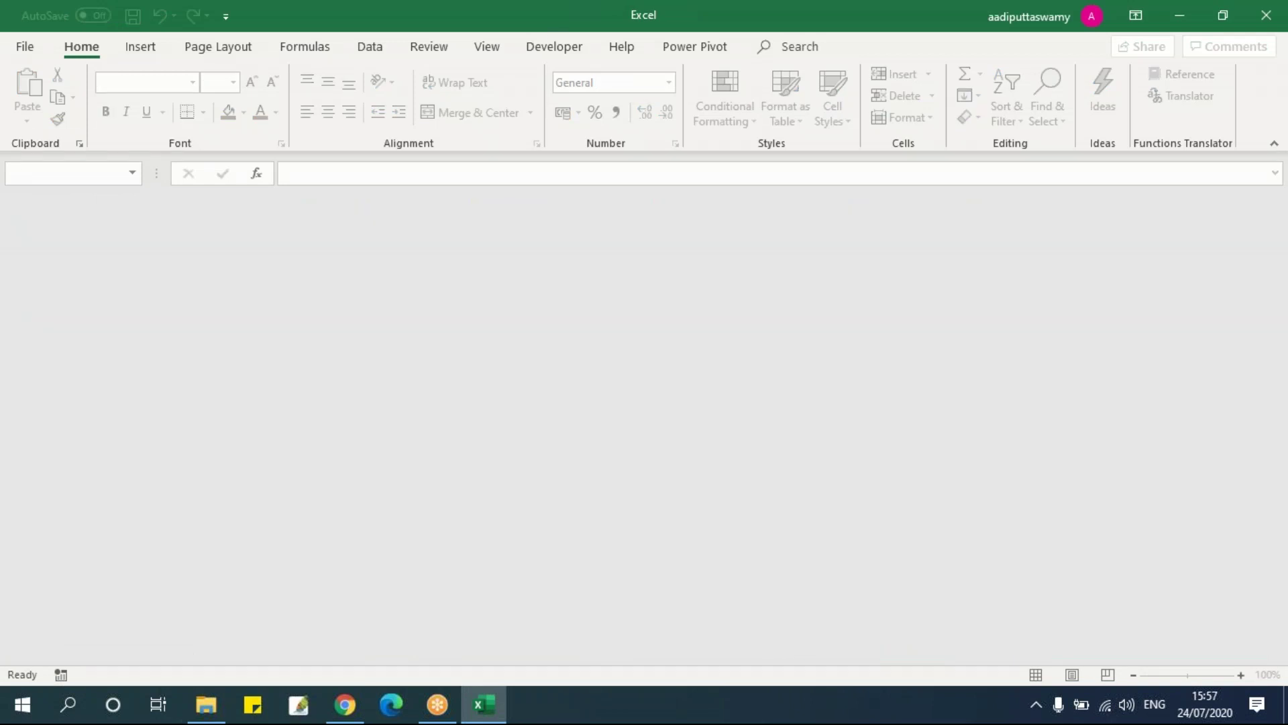
Create a blank workbook and start importing data from the Reduce Rows workbook in the 09 - POWER QUERY folder.
key(ctrl+n)
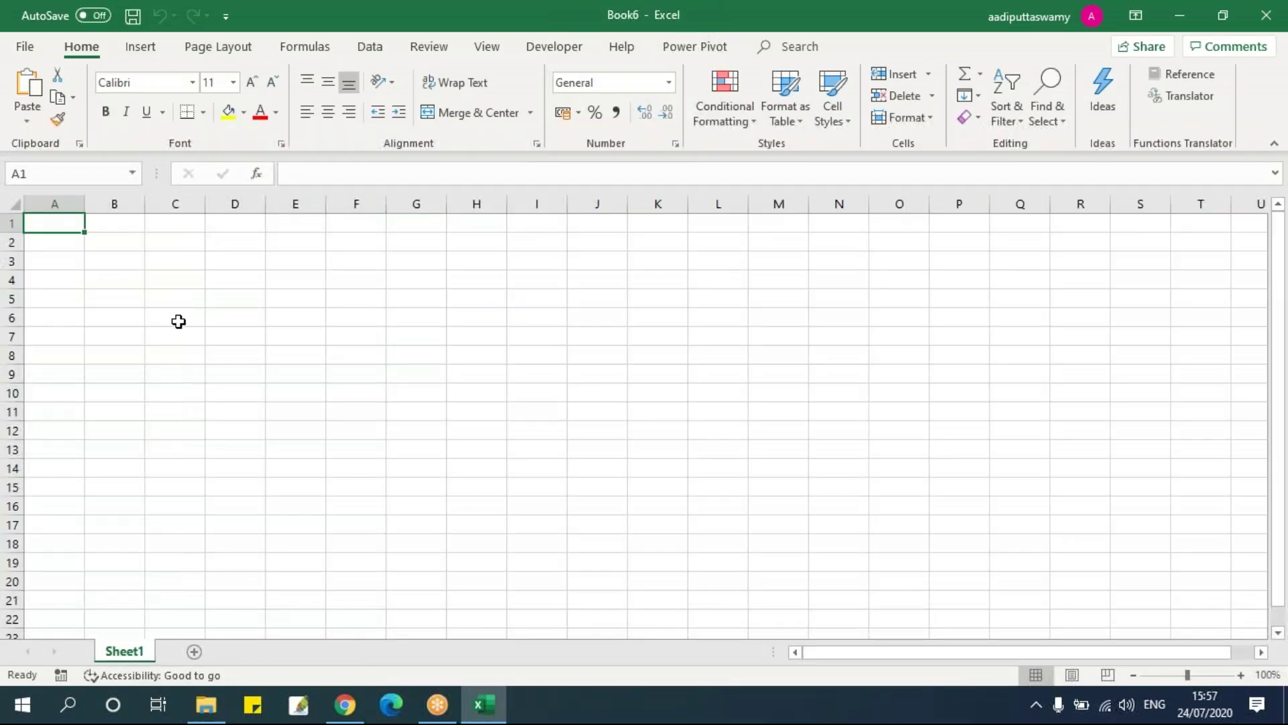
click(385, 55)
click(47, 119)
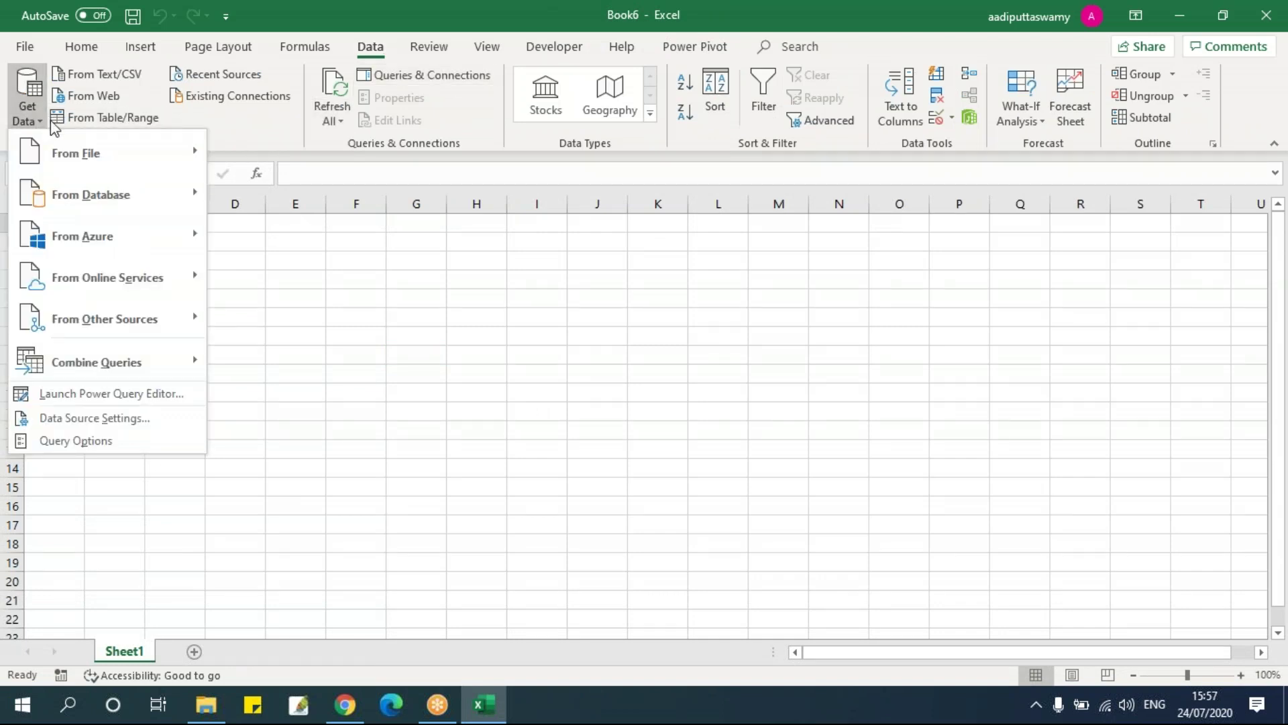
mouse_move(135, 155)
click(271, 151)
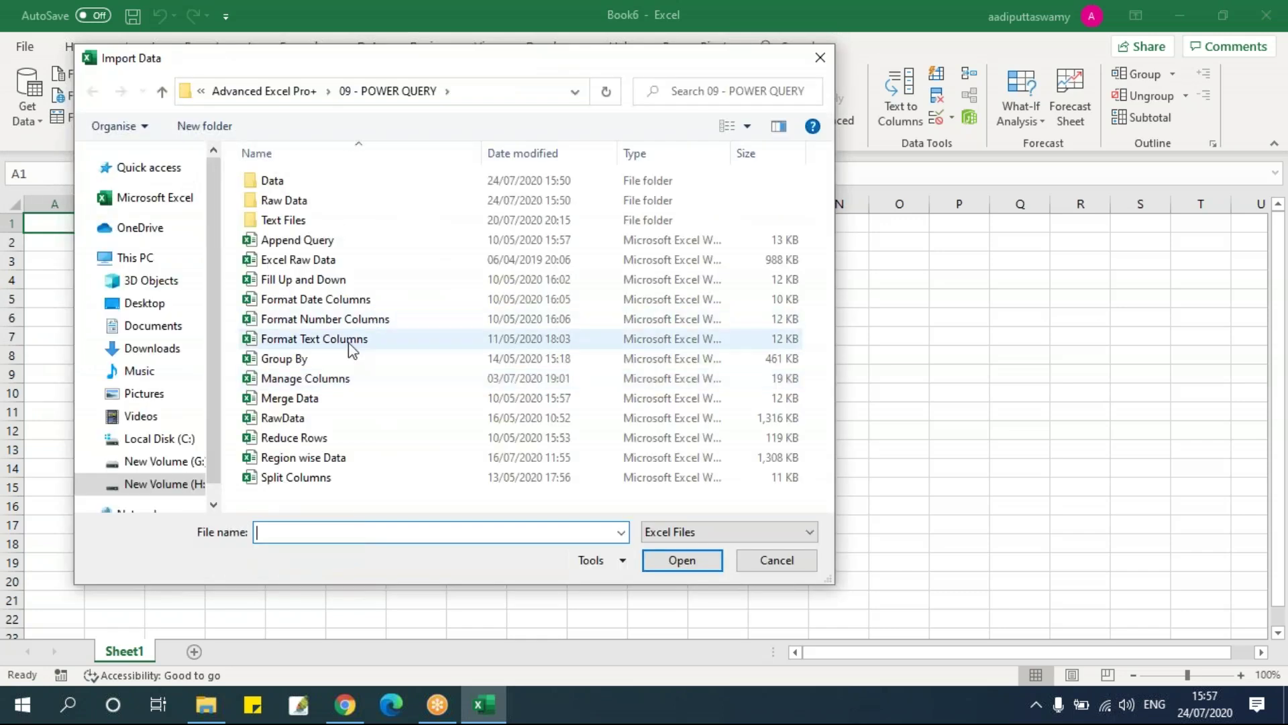
click(288, 439)
click(677, 560)
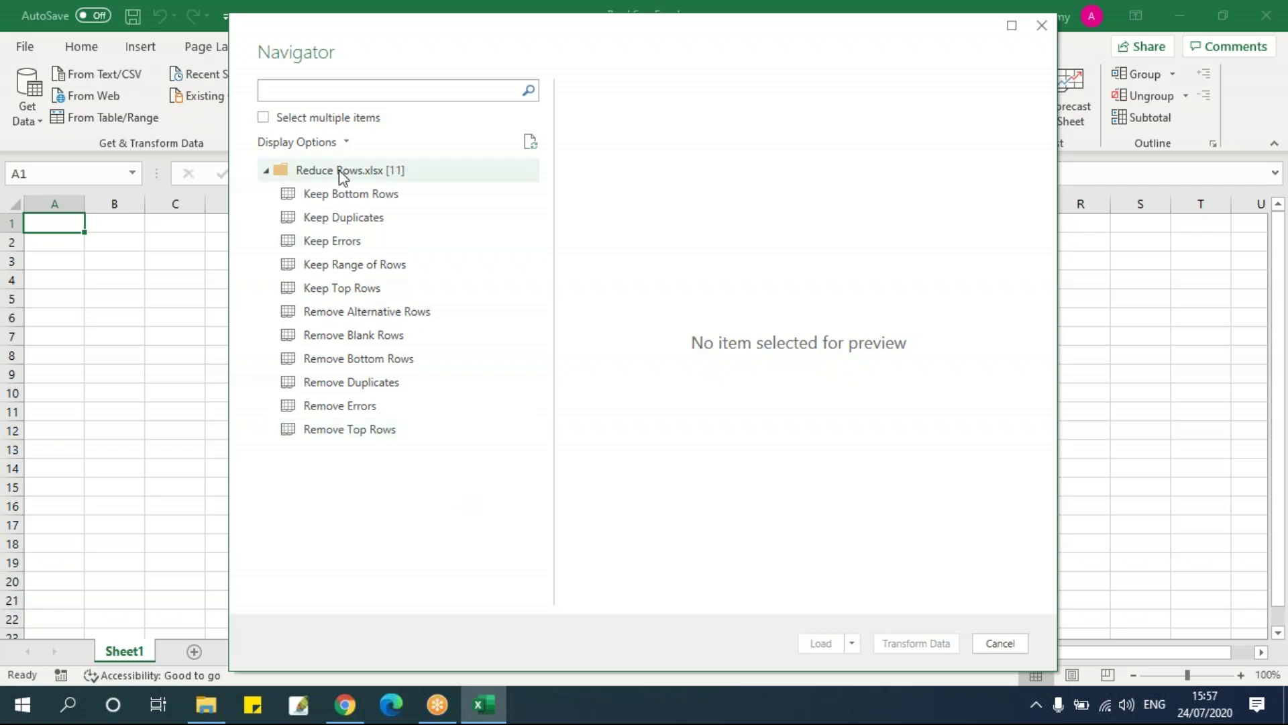
Select all eleven sheets of Reduce Rows.xlsx, from Keep Bottom Rows to Remove Top Rows, and open them in Power Query Editor for transformation.
click(263, 117)
click(286, 194)
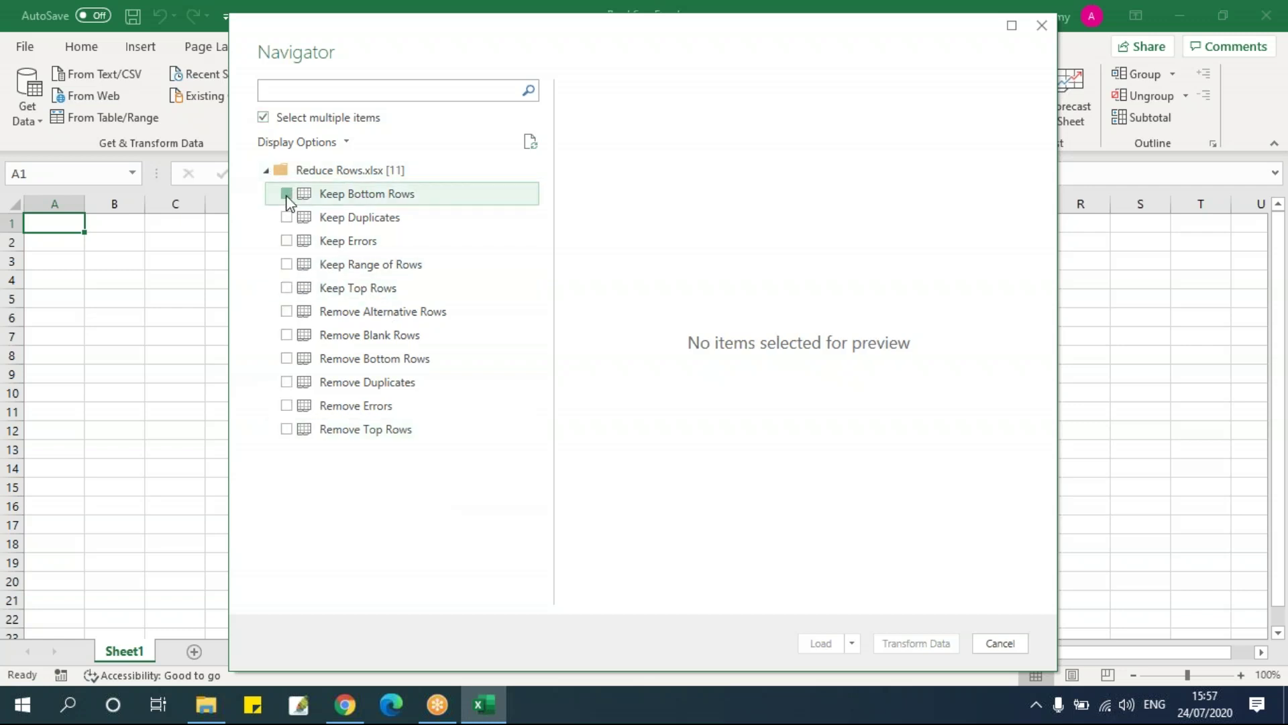
click(286, 217)
click(287, 241)
click(286, 264)
click(287, 288)
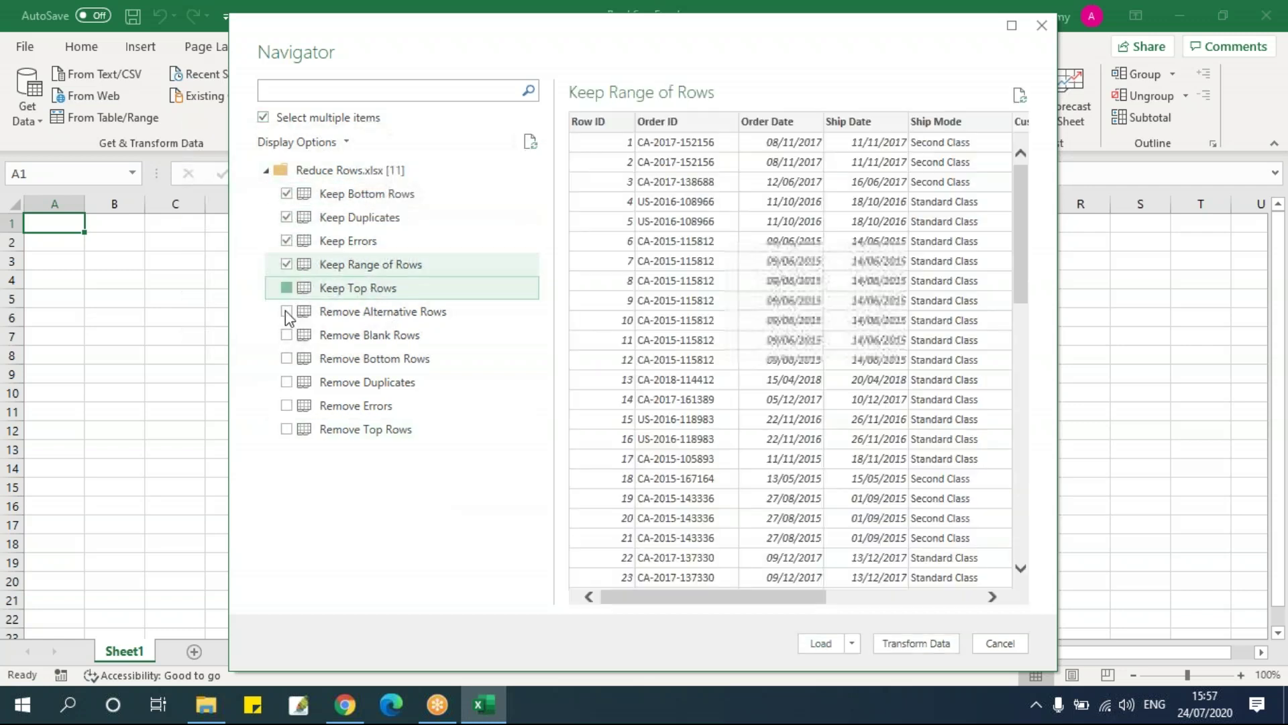
click(286, 311)
click(287, 335)
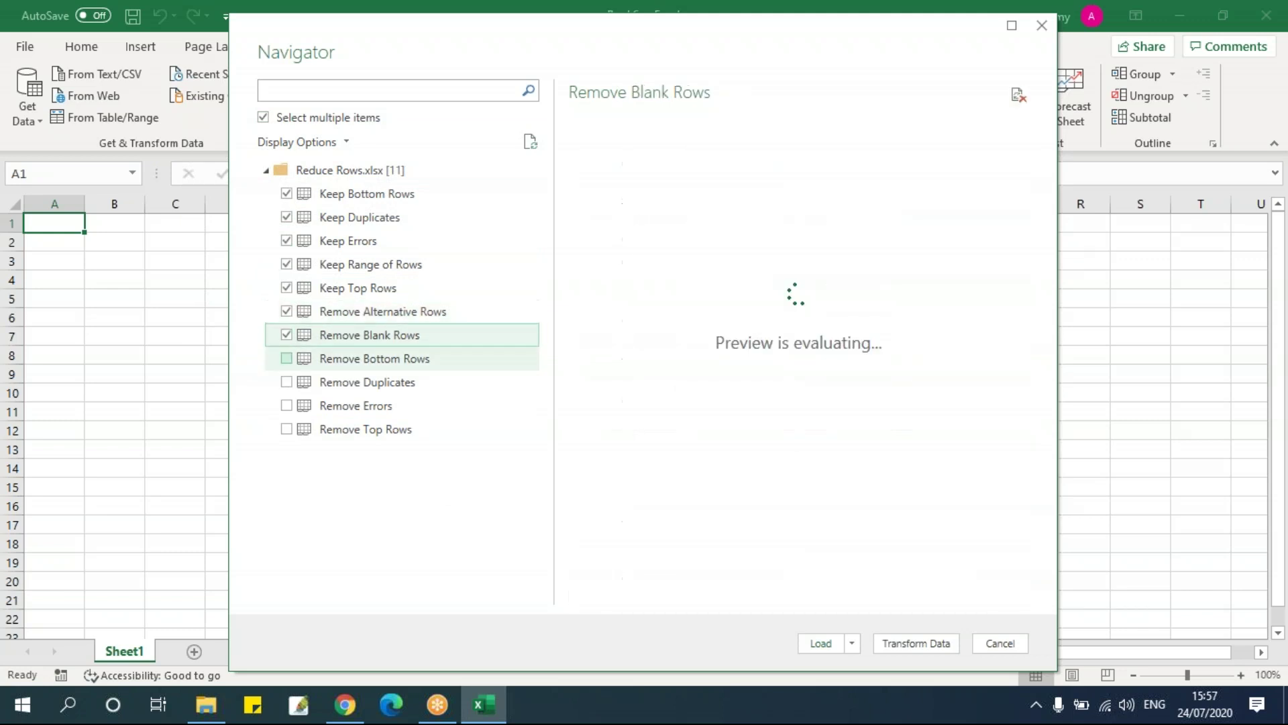
click(287, 358)
click(287, 382)
click(286, 406)
click(295, 430)
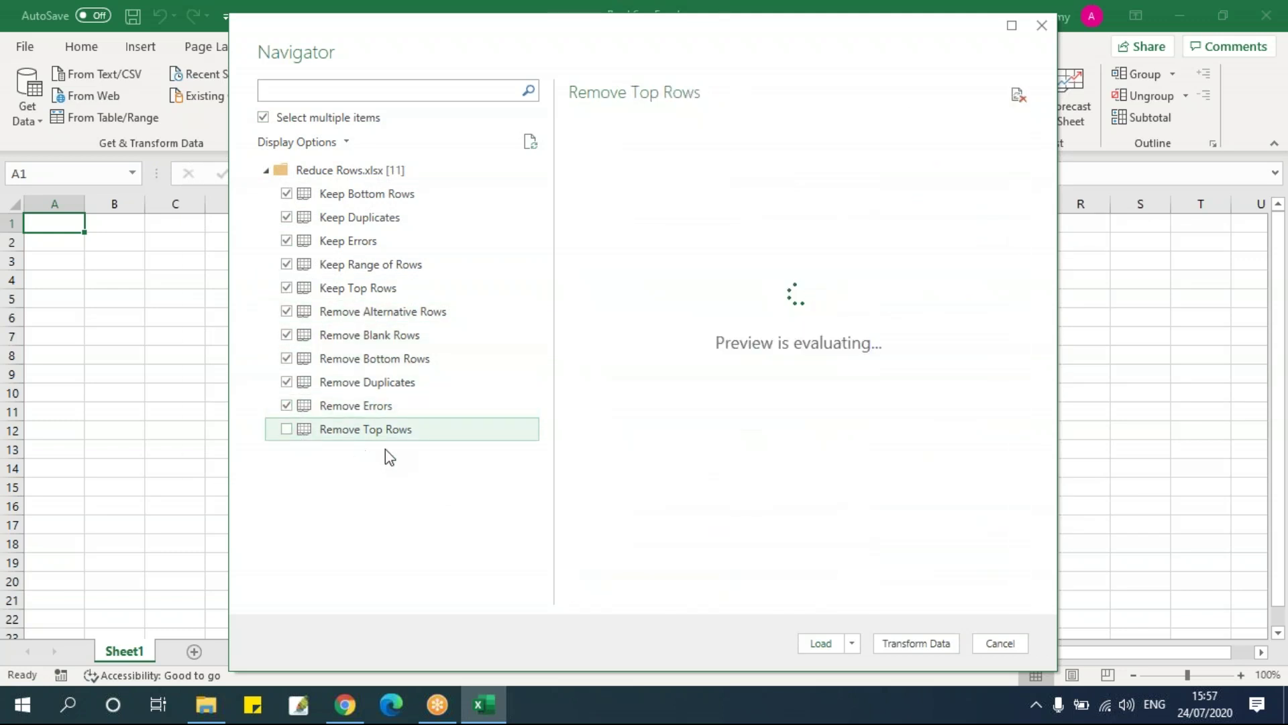
click(286, 429)
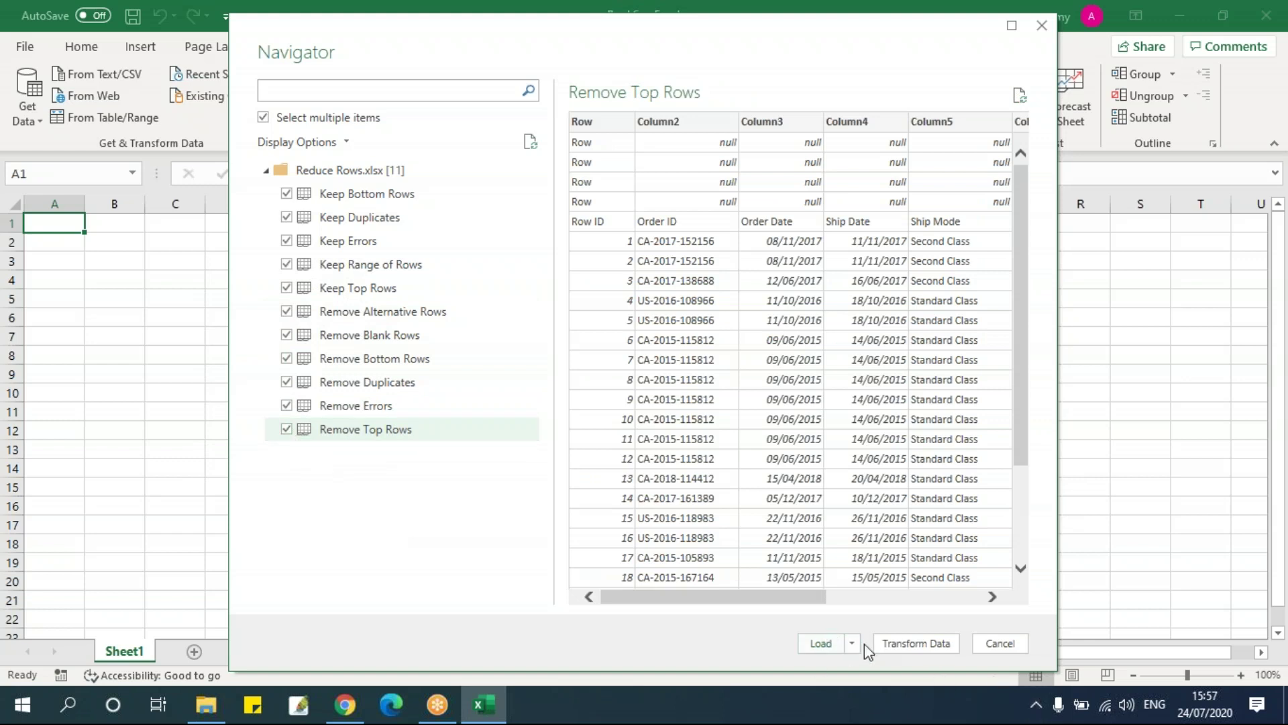
click(887, 641)
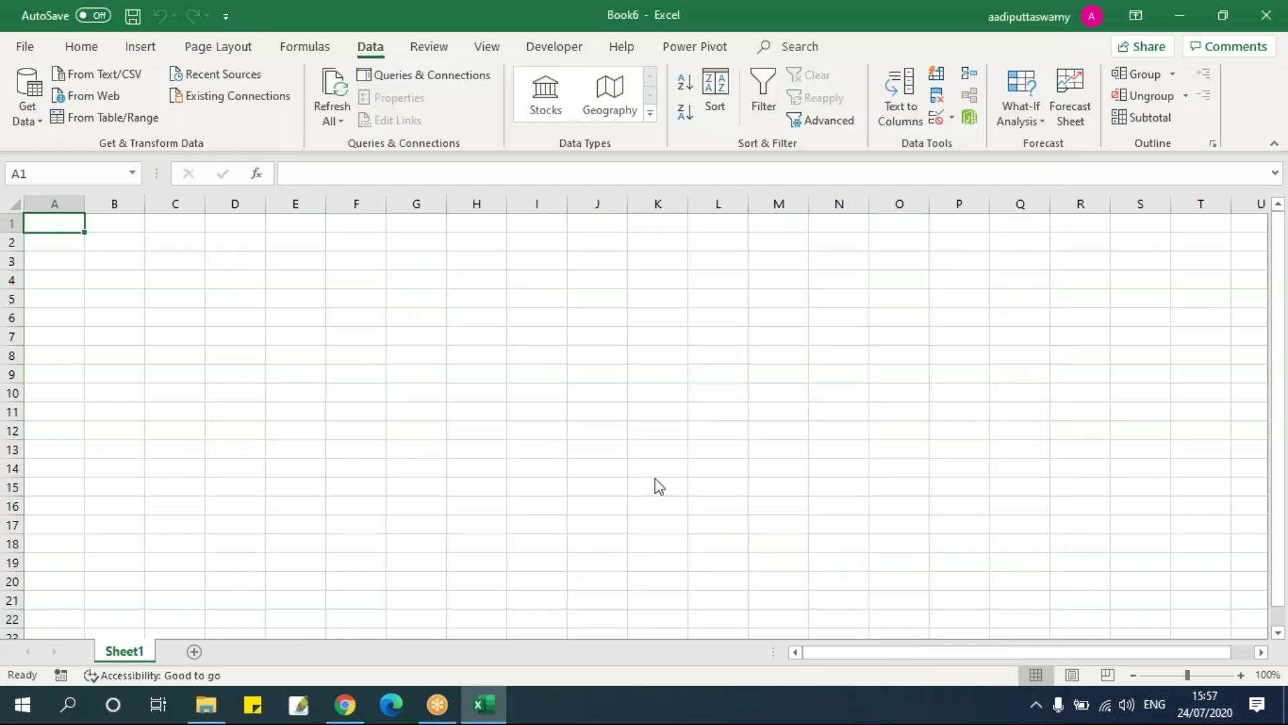
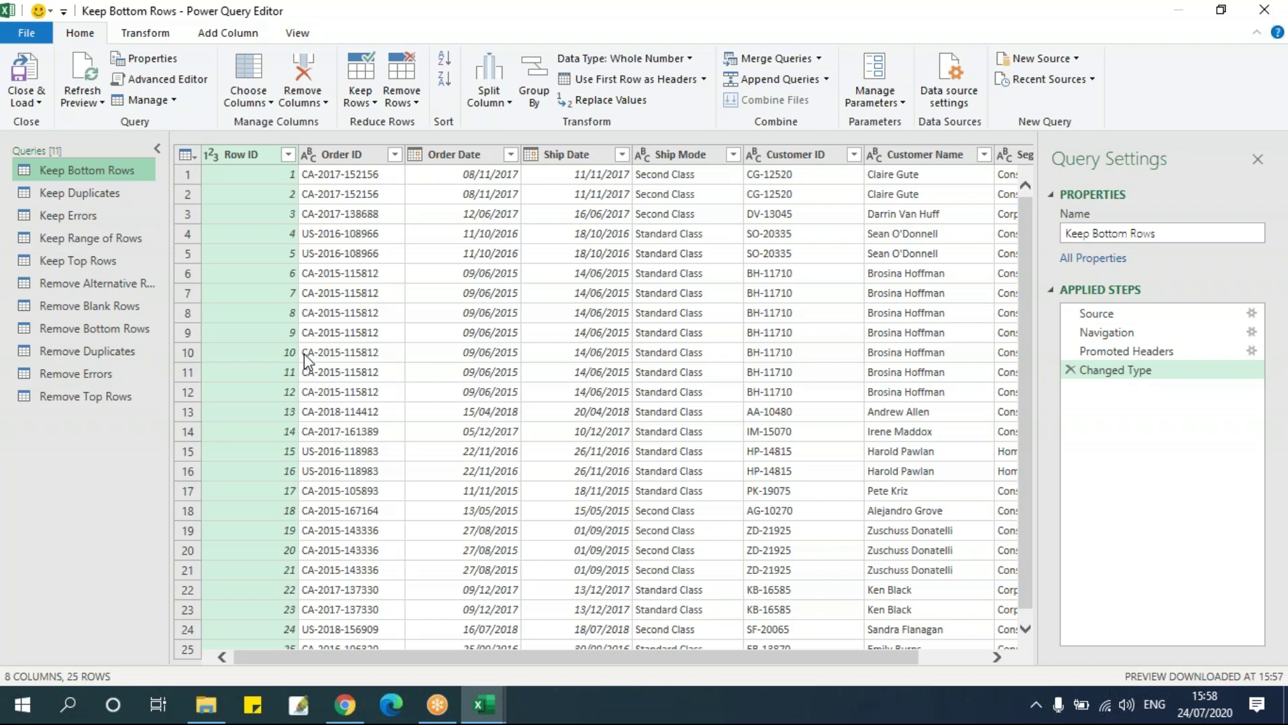
Keep only the bottom 10 rows of the Keep Bottom Rows query.
scroll(417, 571, down, 1)
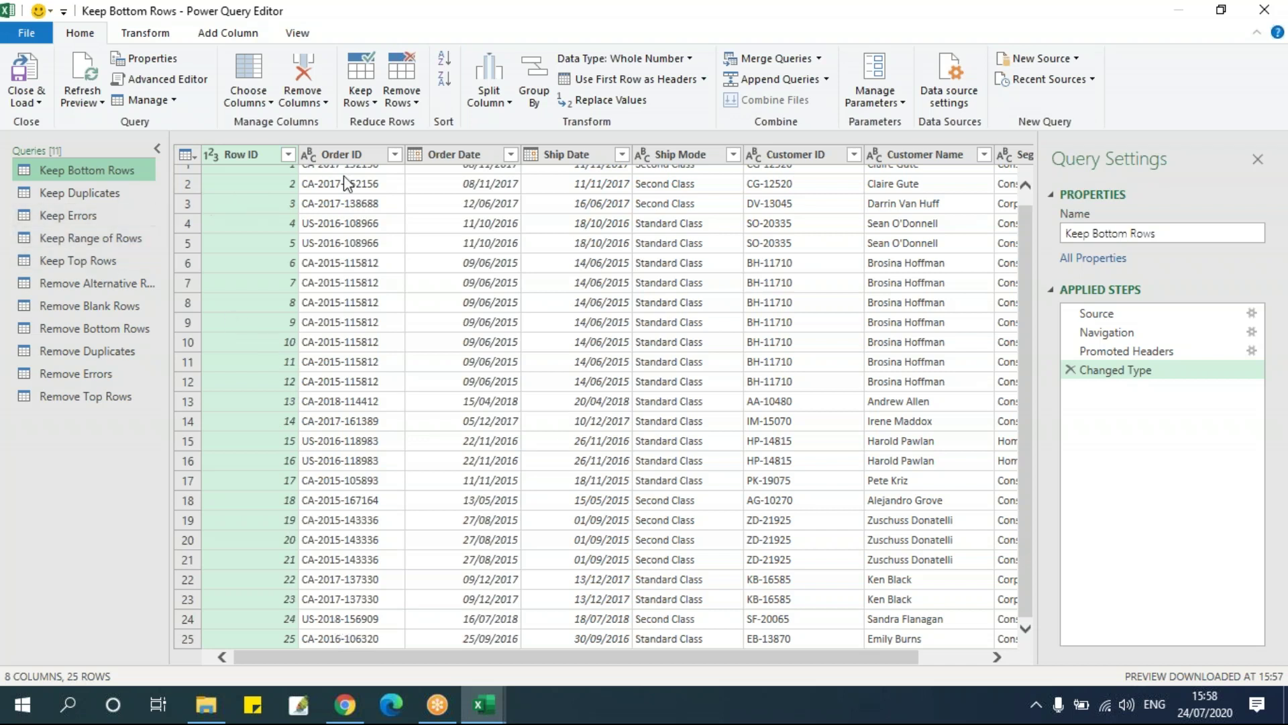
click(371, 101)
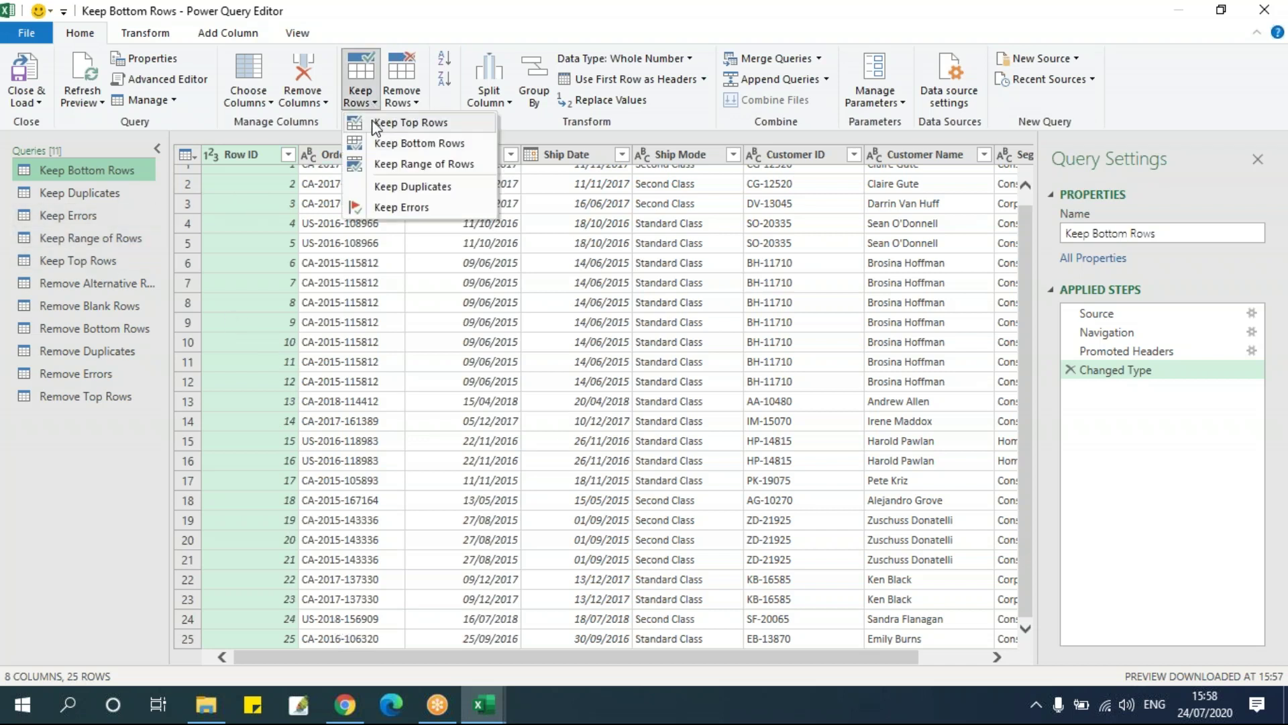
click(379, 143)
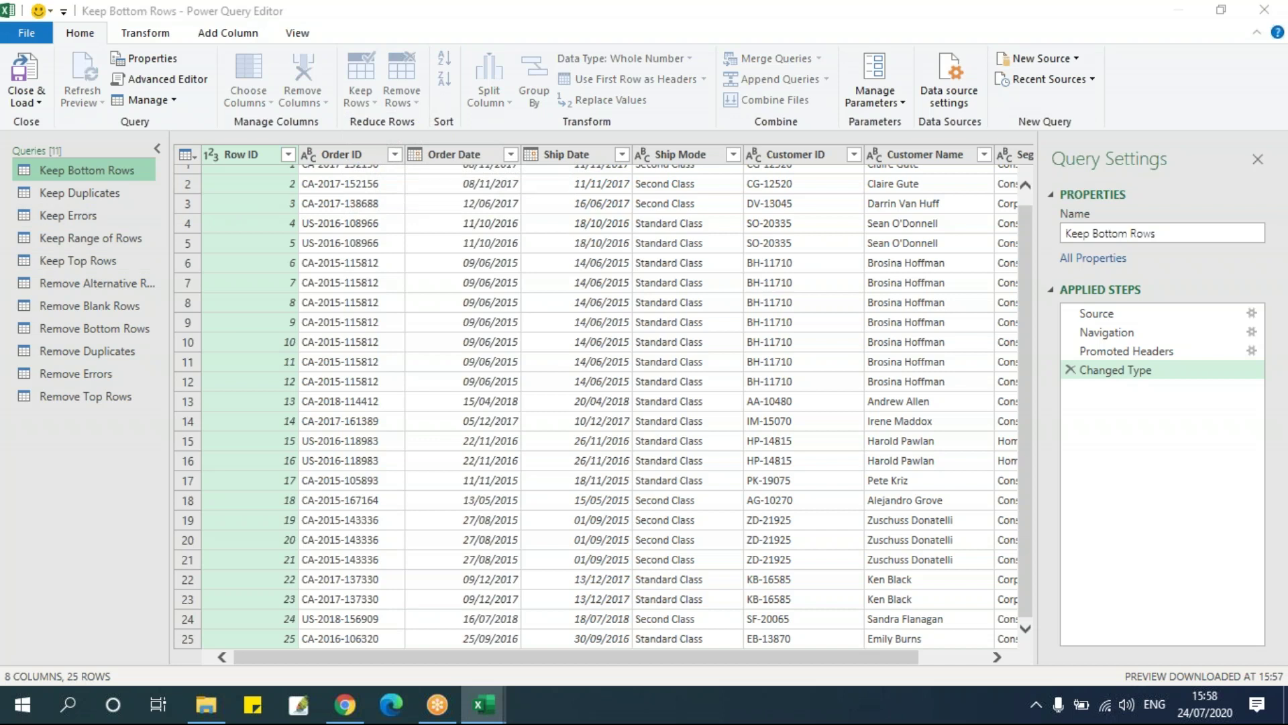
click(463, 349)
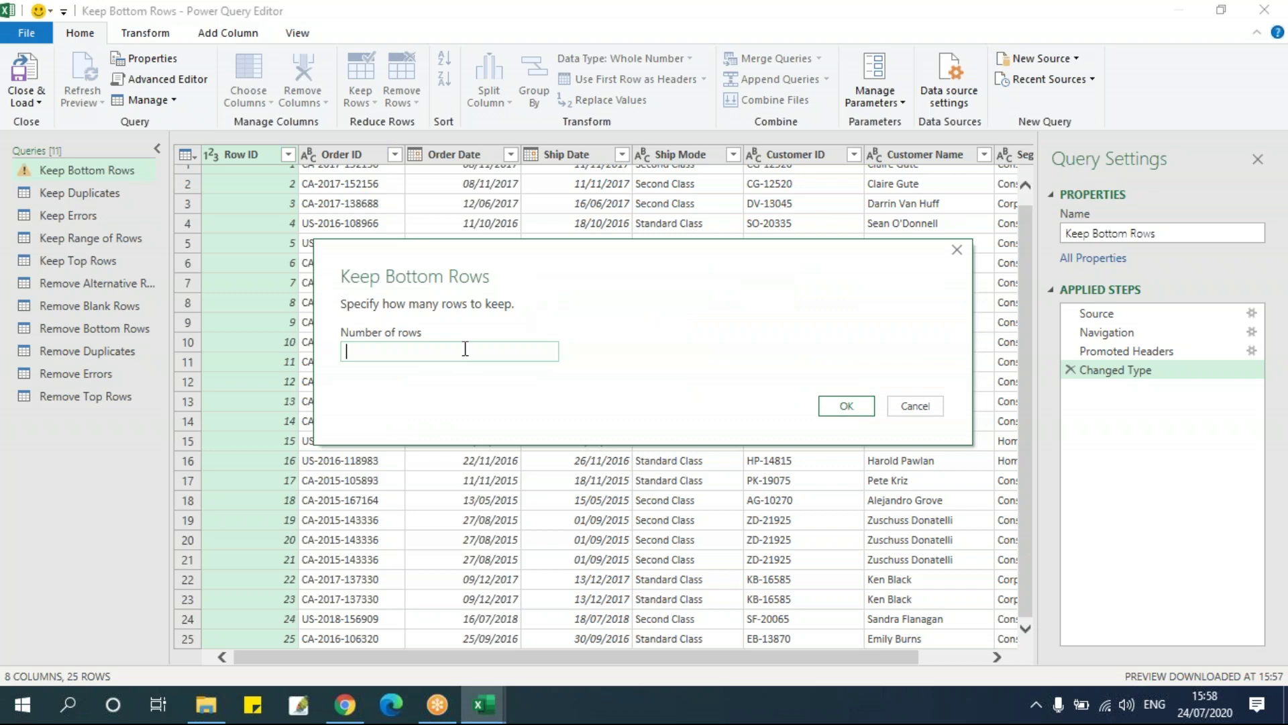
text(10)
click(842, 406)
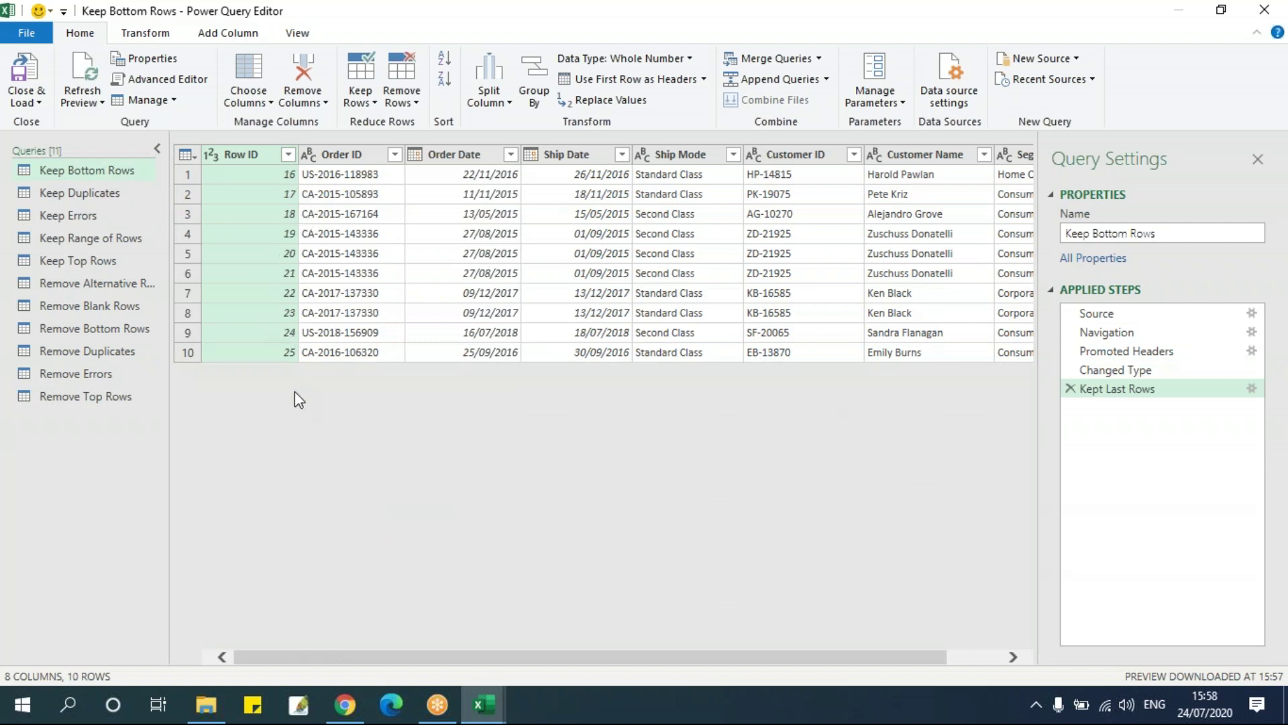
click(369, 99)
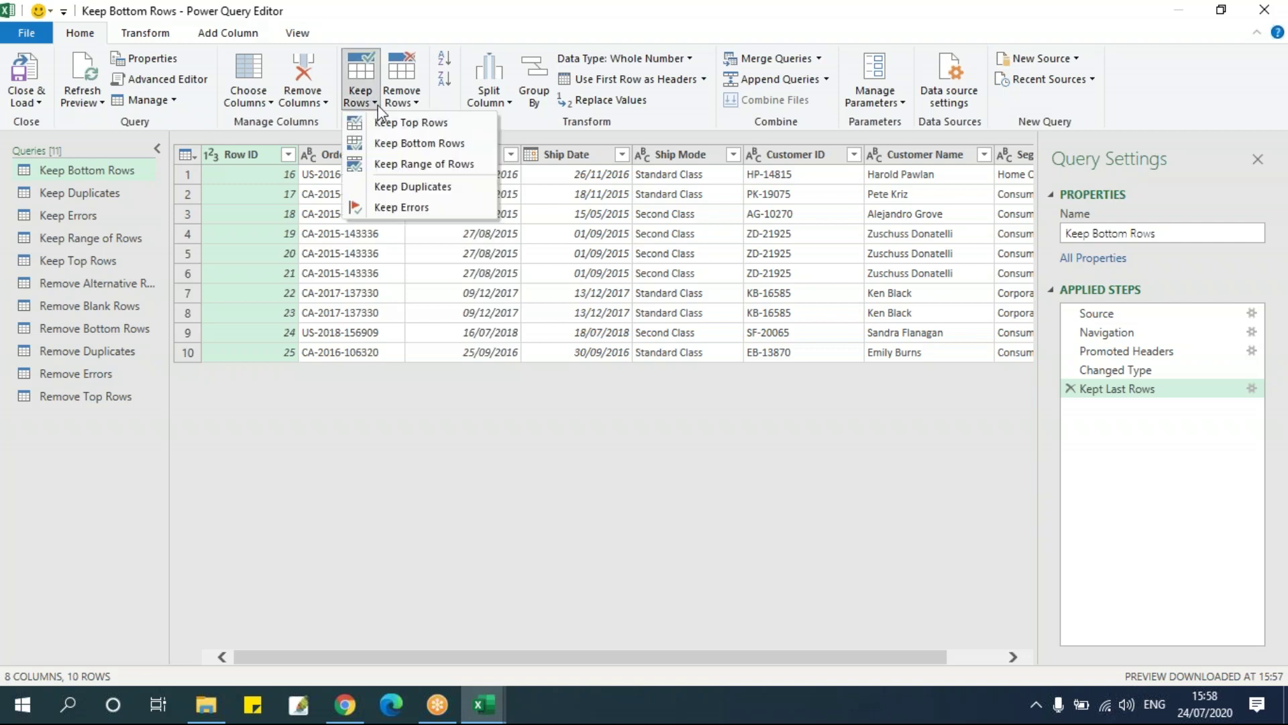
click(411, 123)
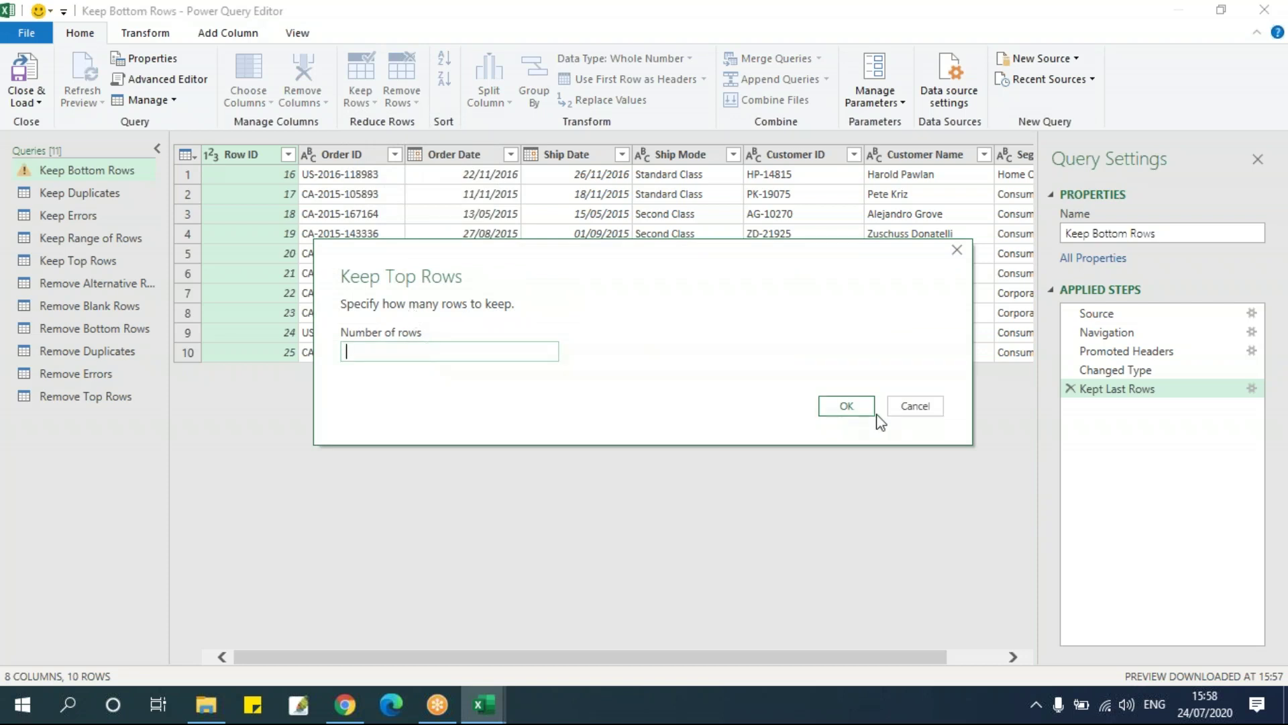
click(915, 405)
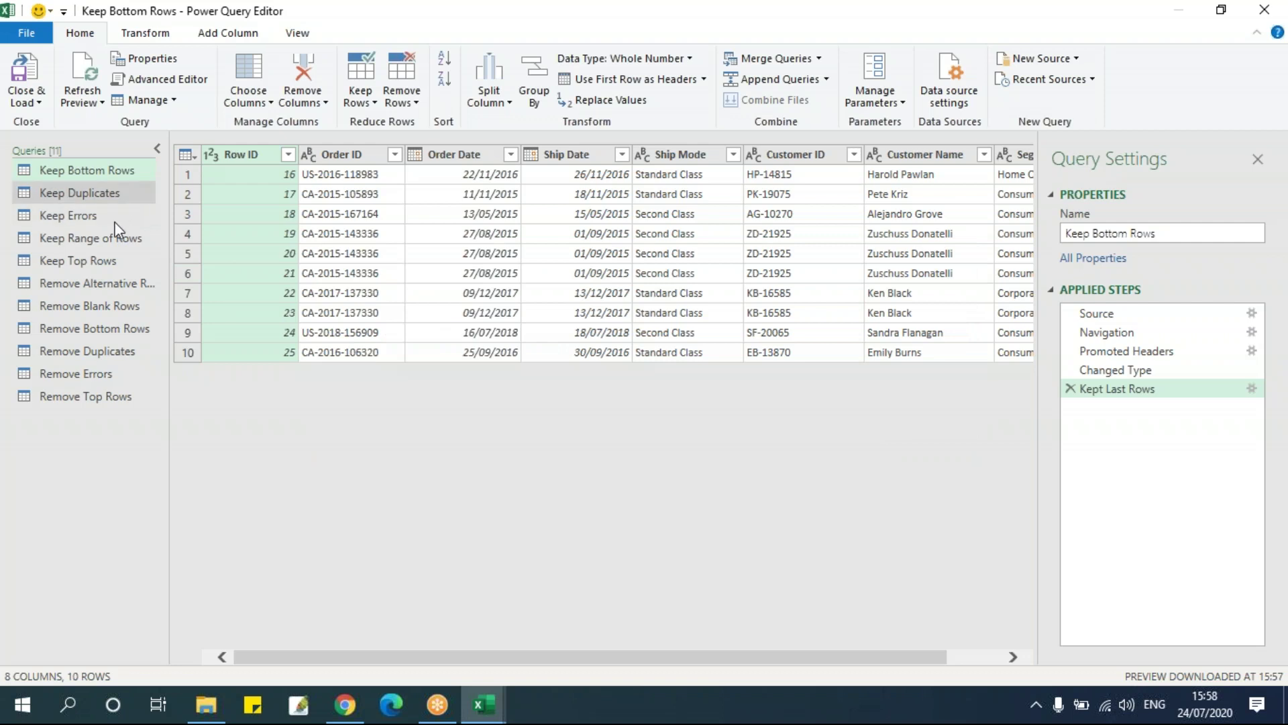
Keep only the top 10 rows of the Keep Top Rows query.
click(79, 265)
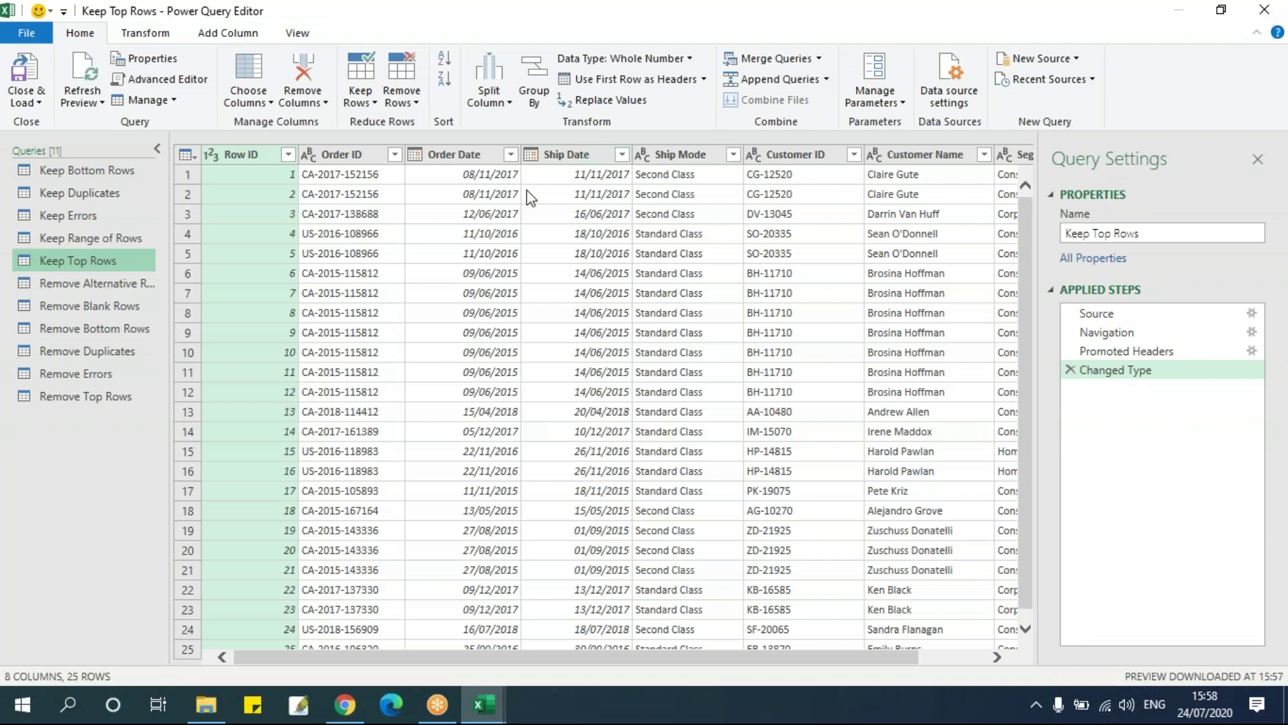
click(371, 105)
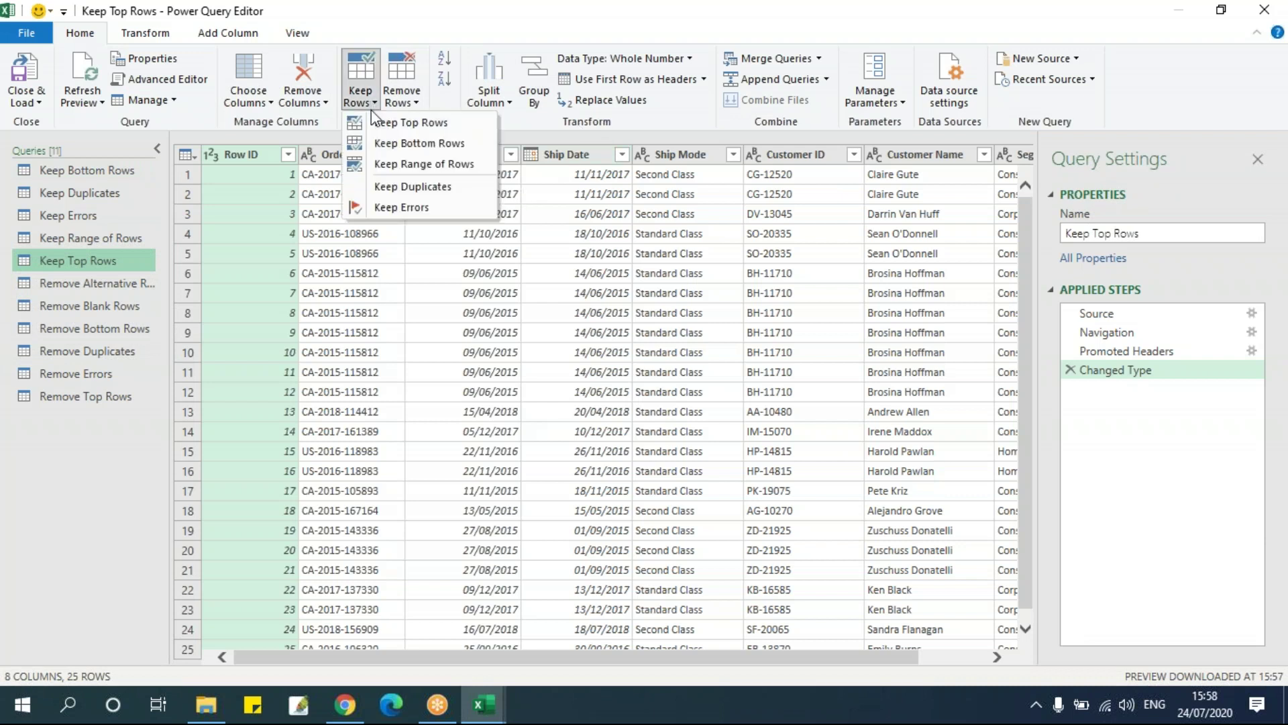
click(392, 123)
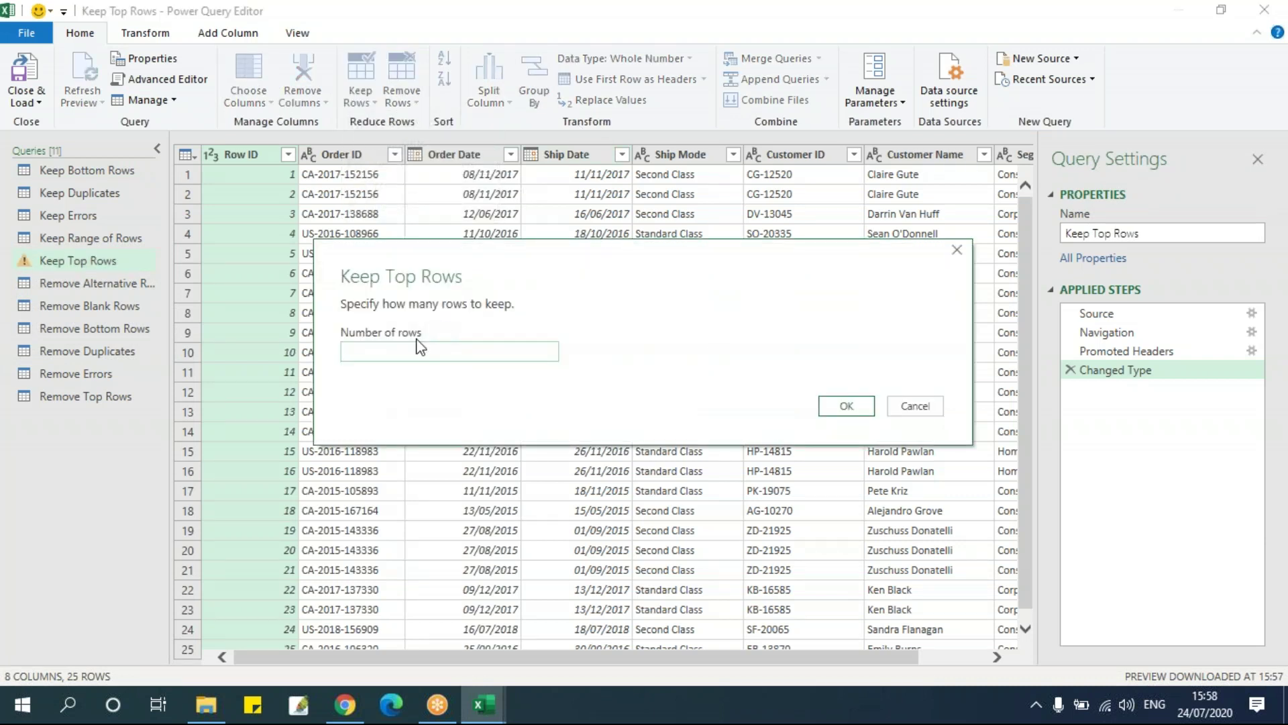
text(10)
key(Return)
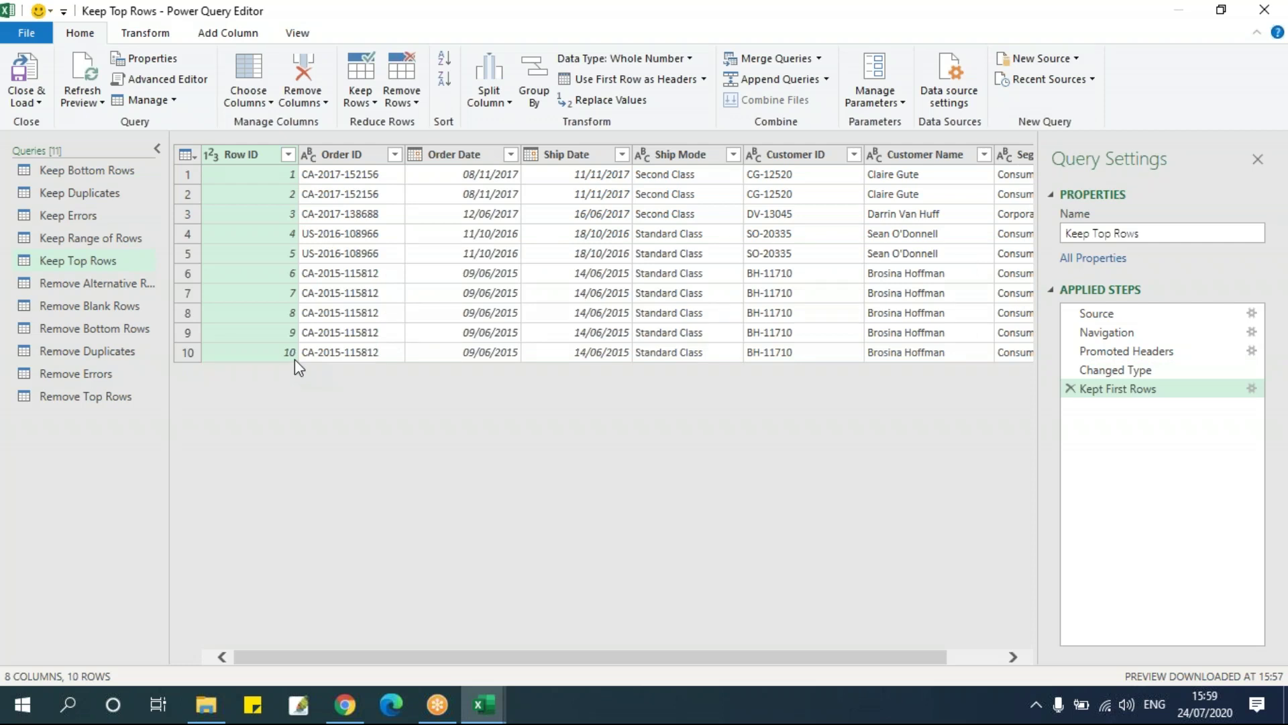
In the Keep Range of Rows query, keep a range of 100 rows starting at row 101.
click(357, 101)
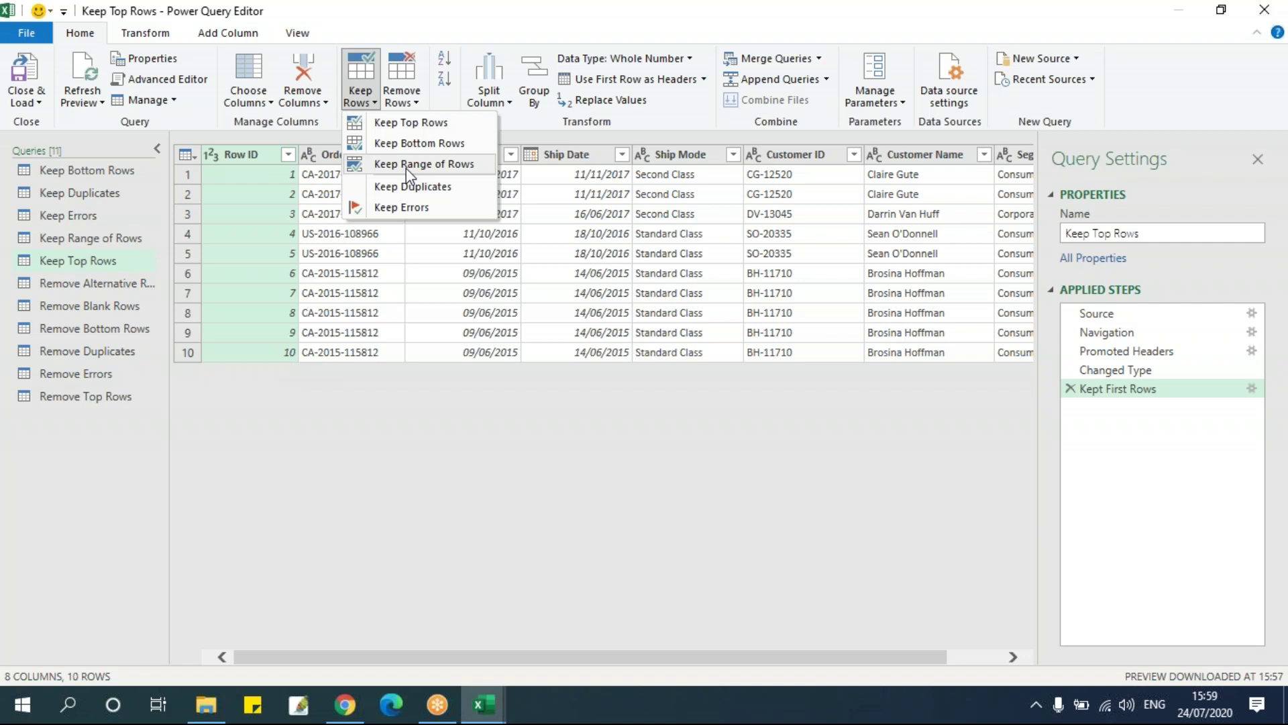
click(330, 386)
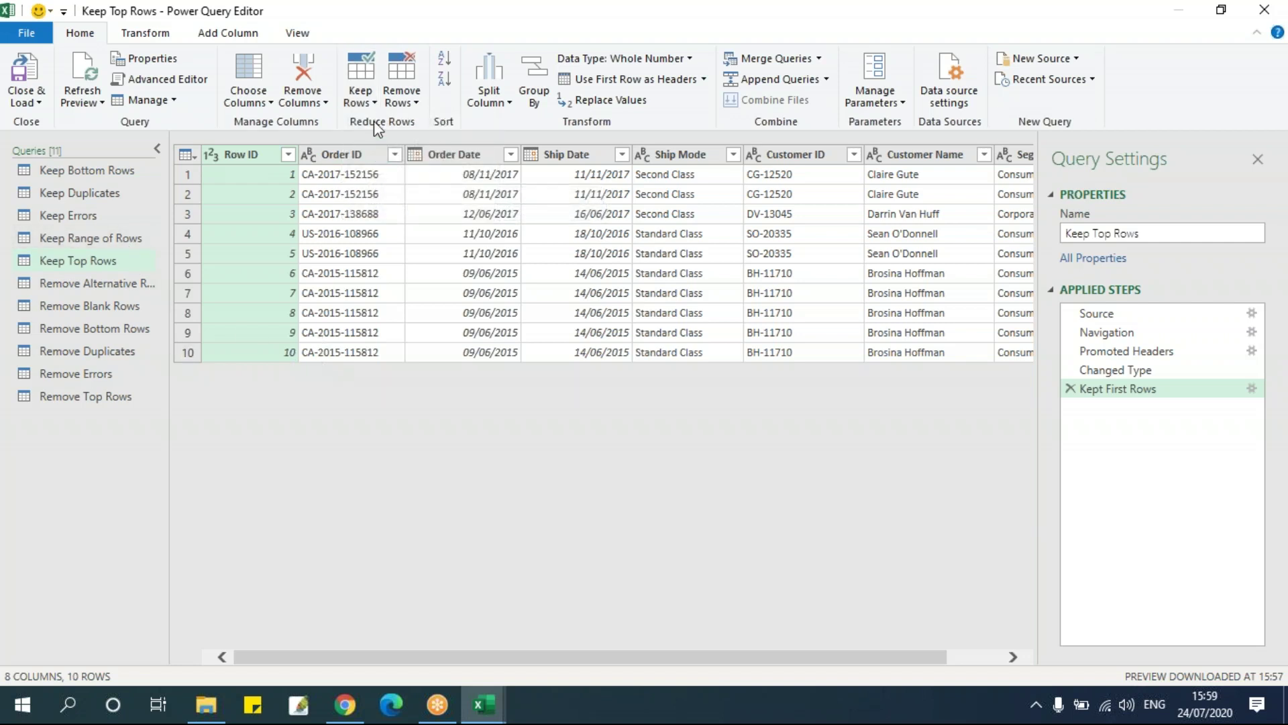
click(94, 239)
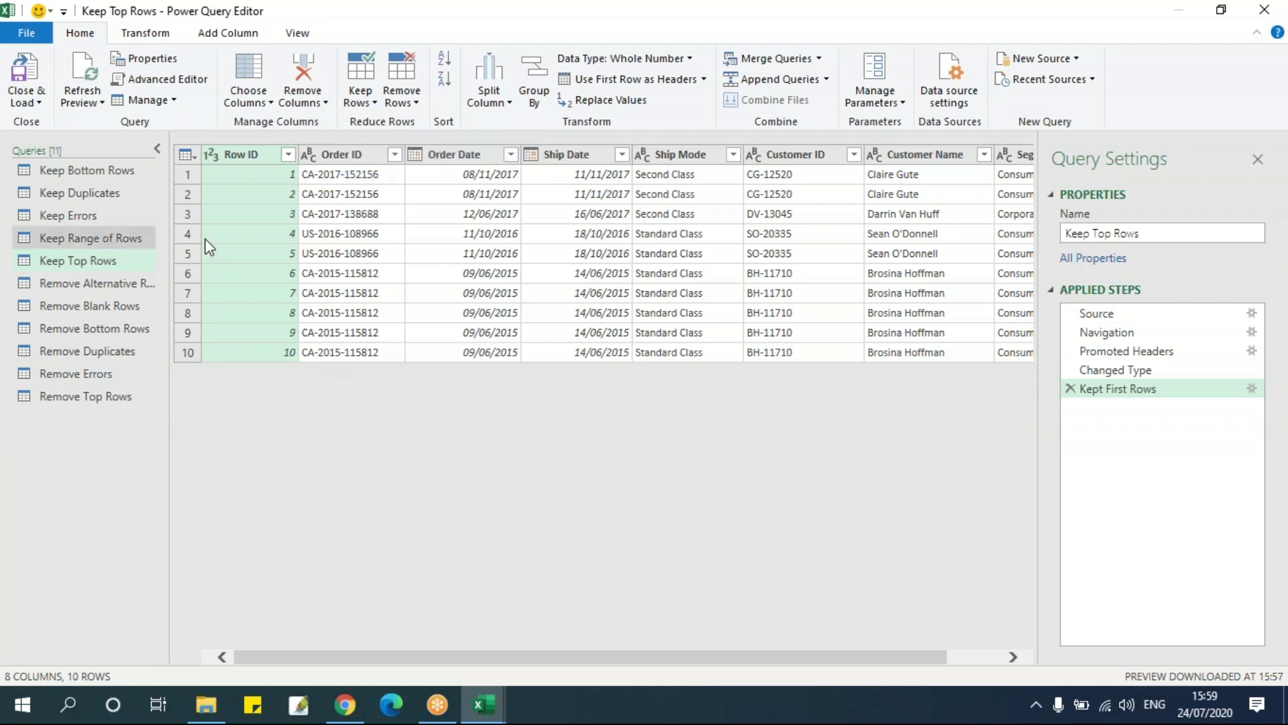
click(361, 87)
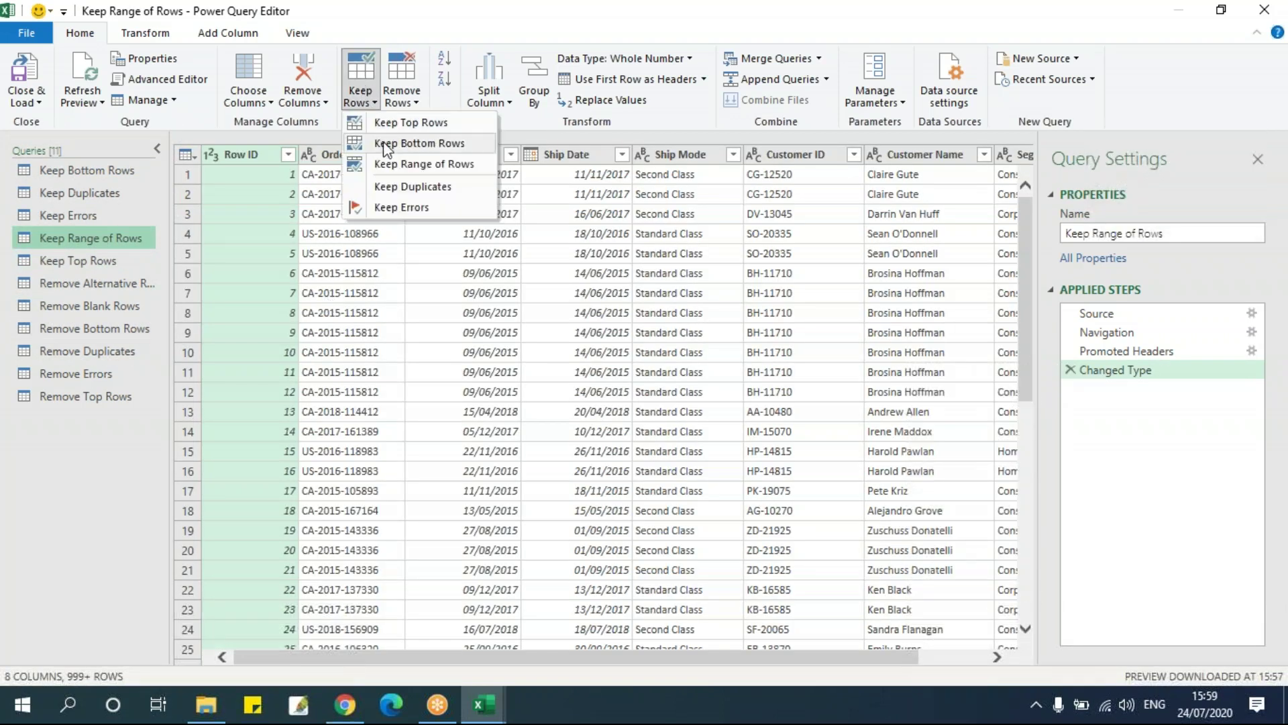
click(391, 165)
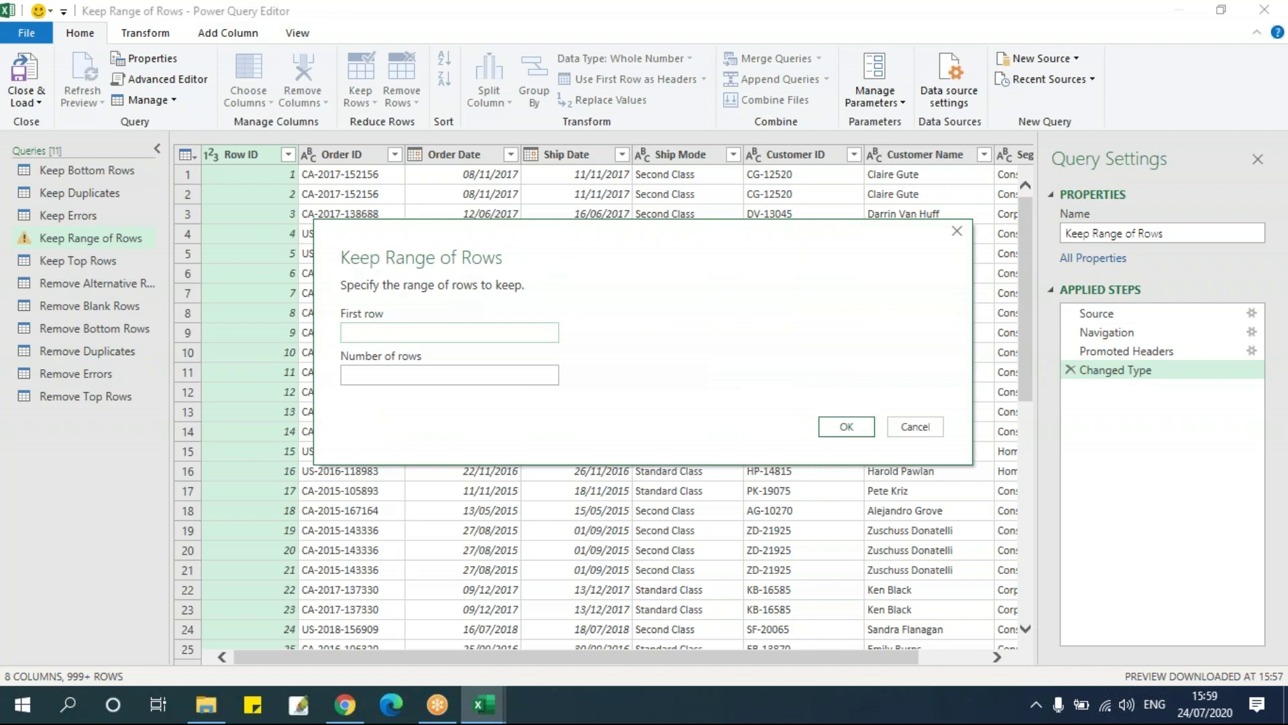
text(101)
click(386, 373)
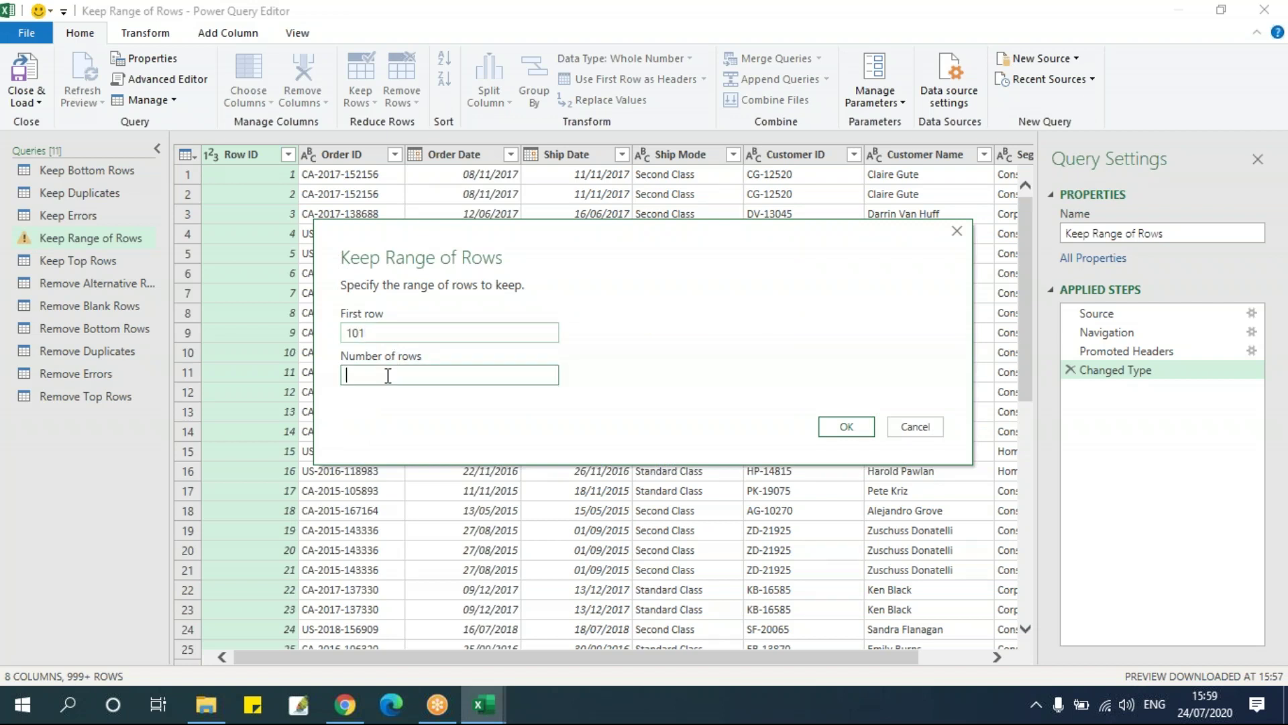
text(100)
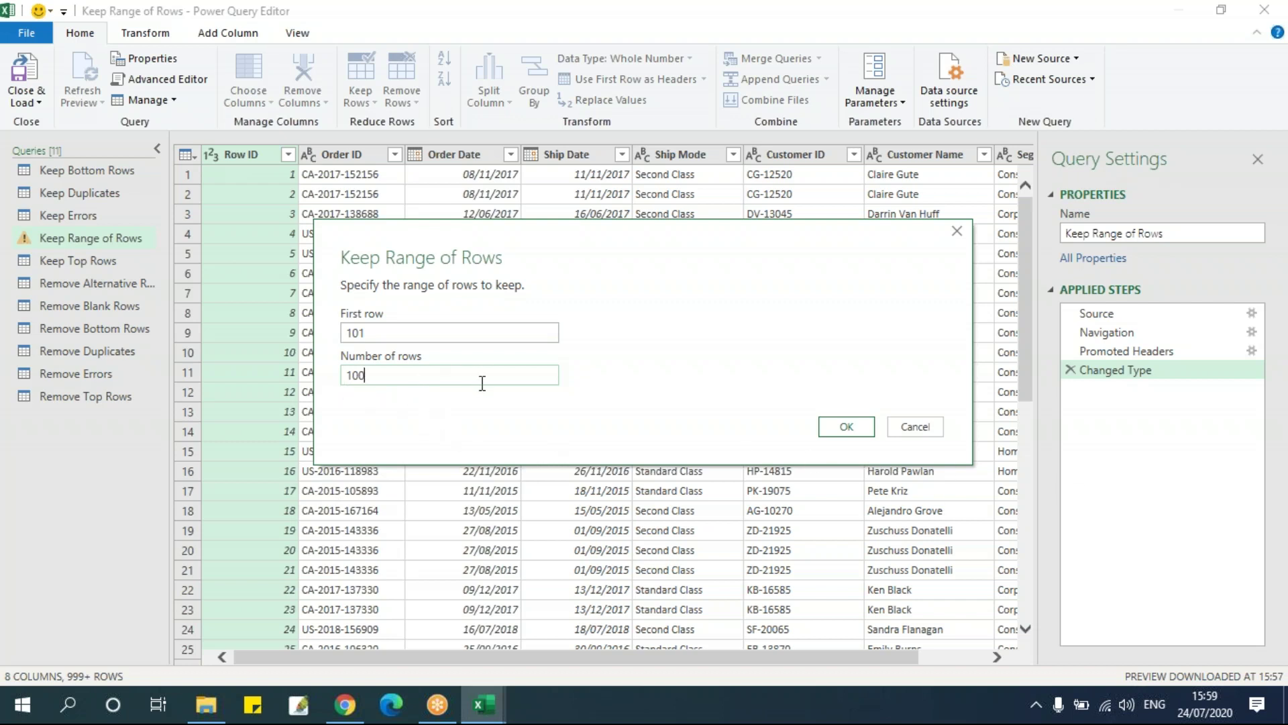
click(847, 428)
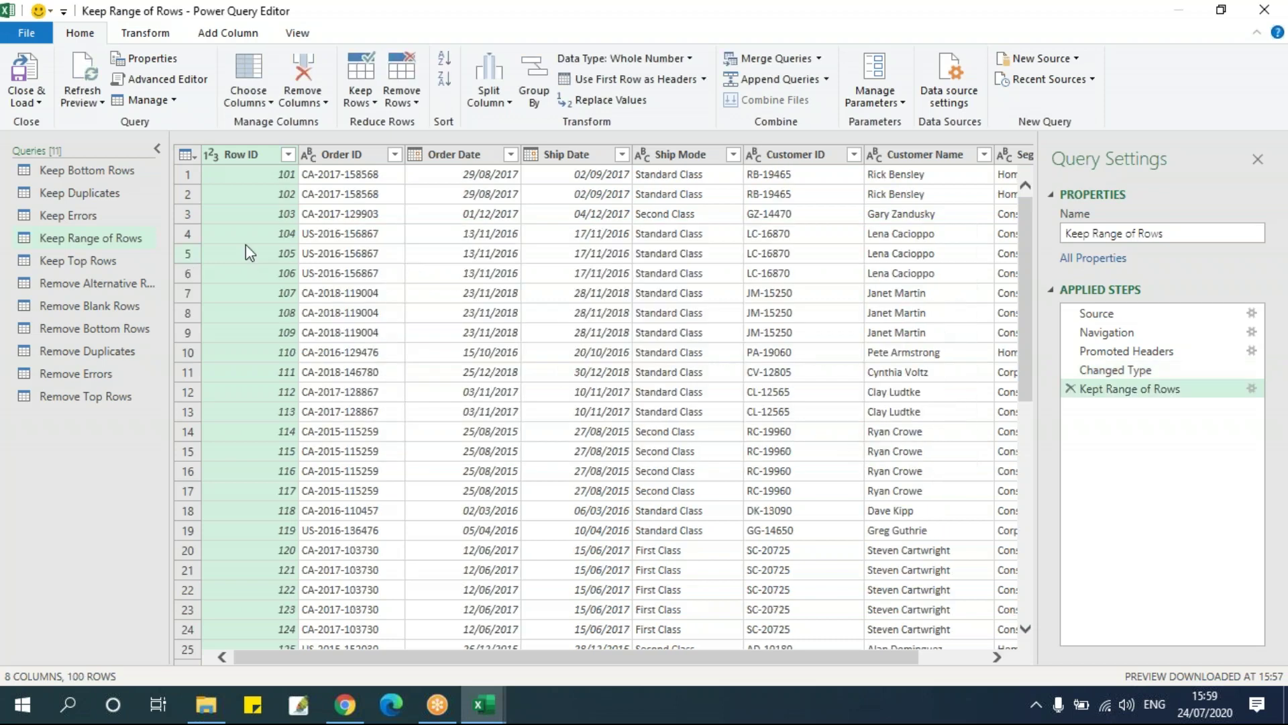
Check the end of the kept range in the Keep Range of Rows query, selecting the last Row ID cell.
scroll(274, 480, down, 20)
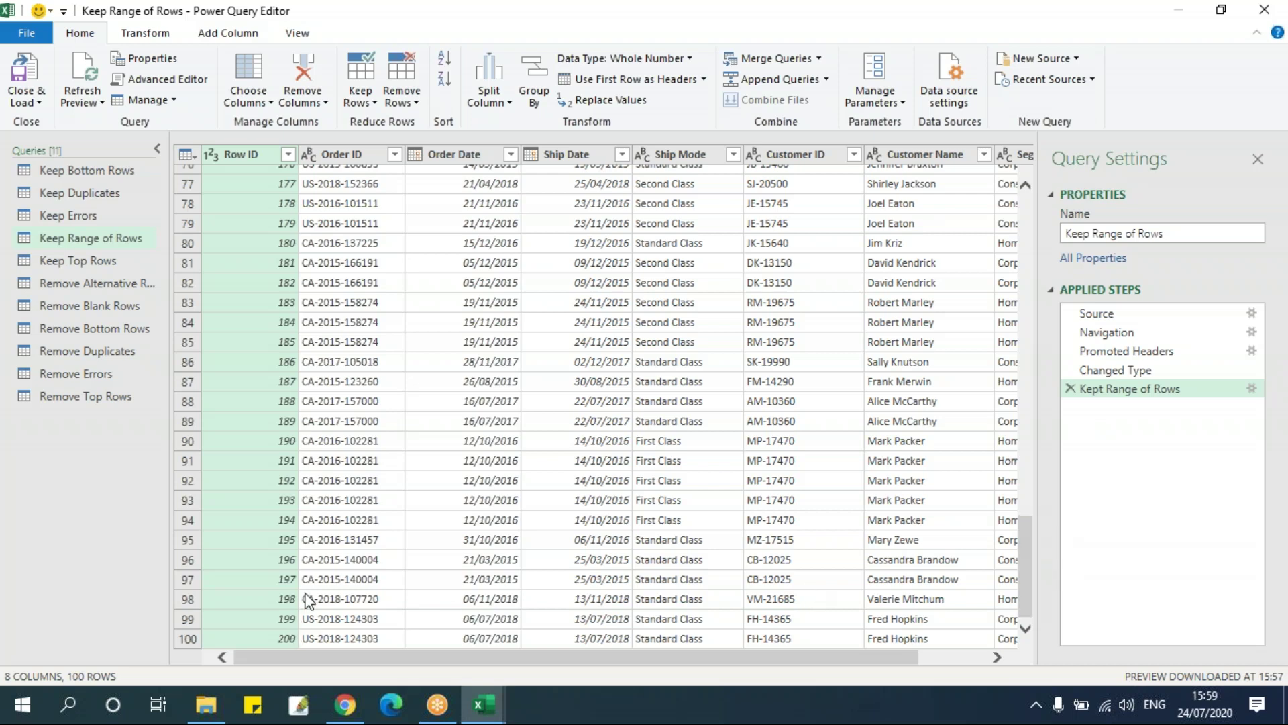
click(274, 643)
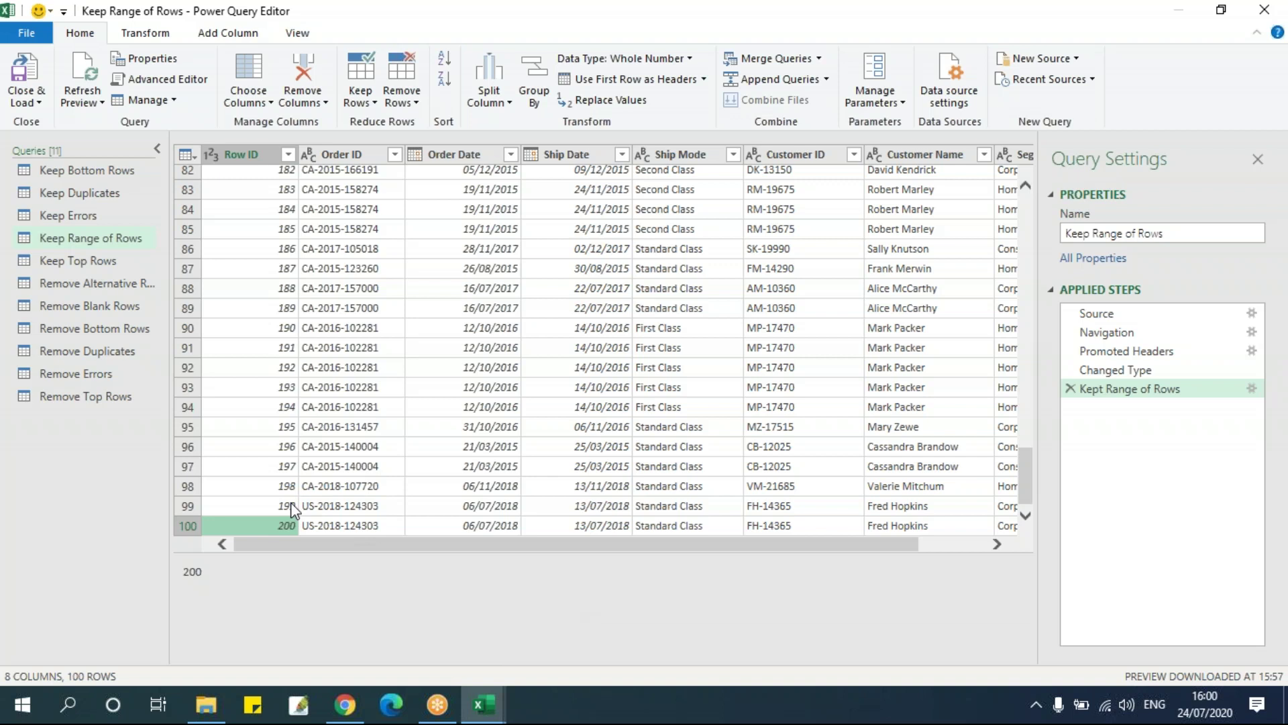
click(368, 95)
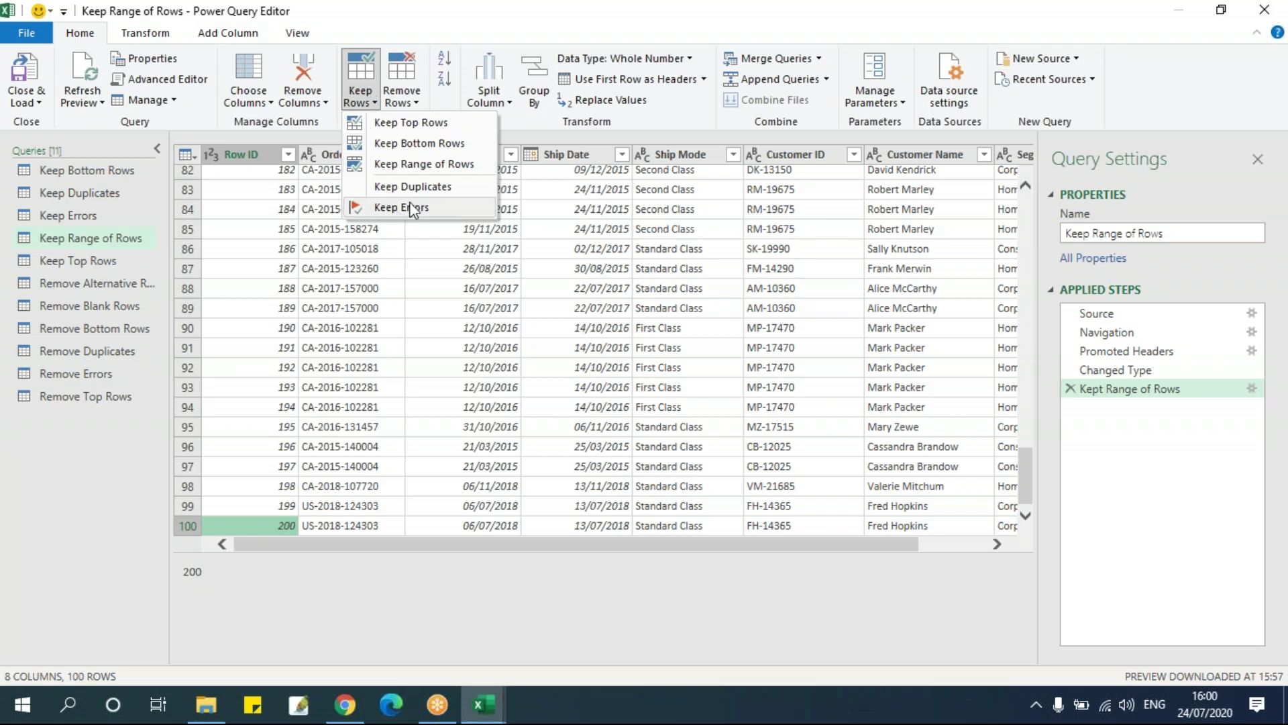
click(377, 339)
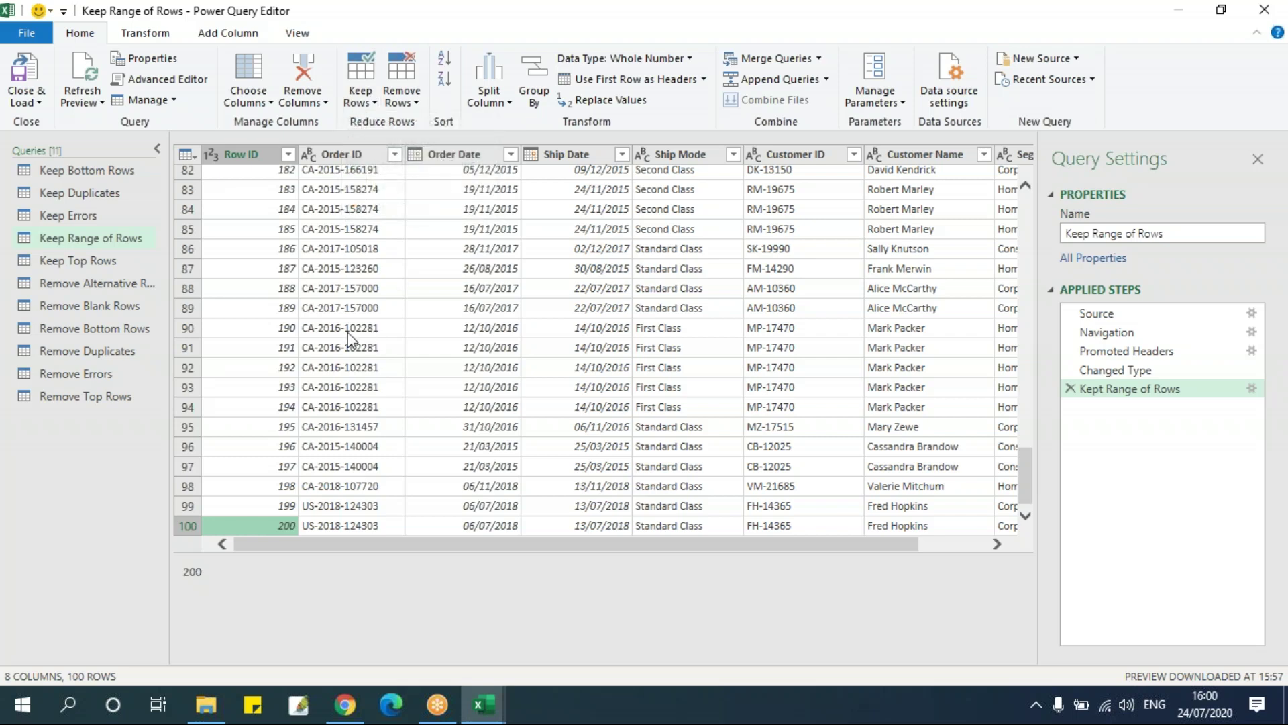
Promote the first row of the Keep Duplicates query to column headers.
click(87, 193)
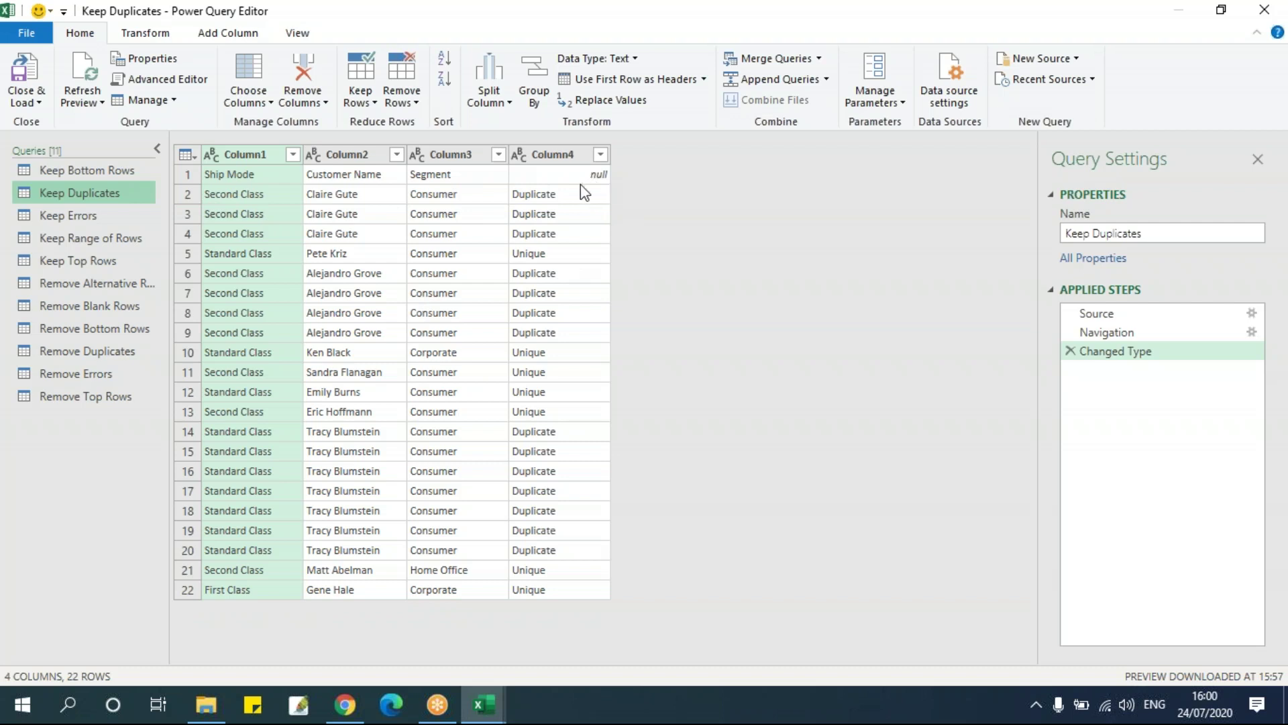
click(442, 254)
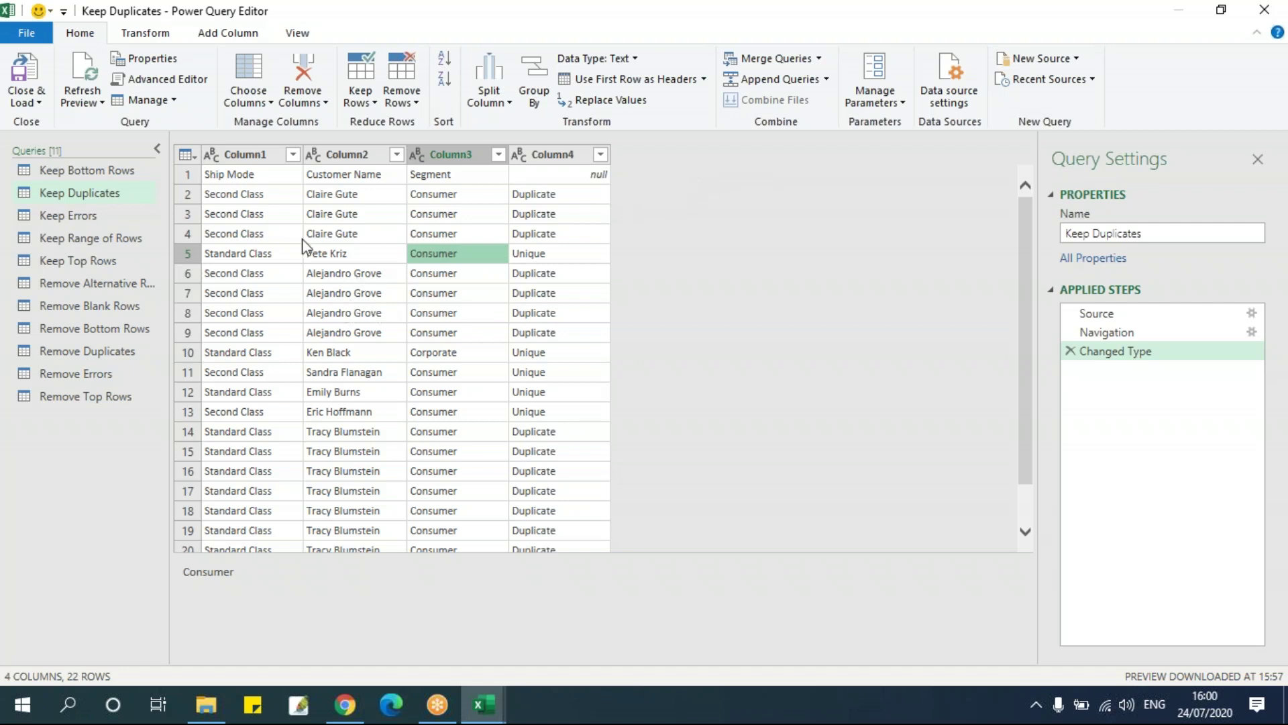
click(345, 197)
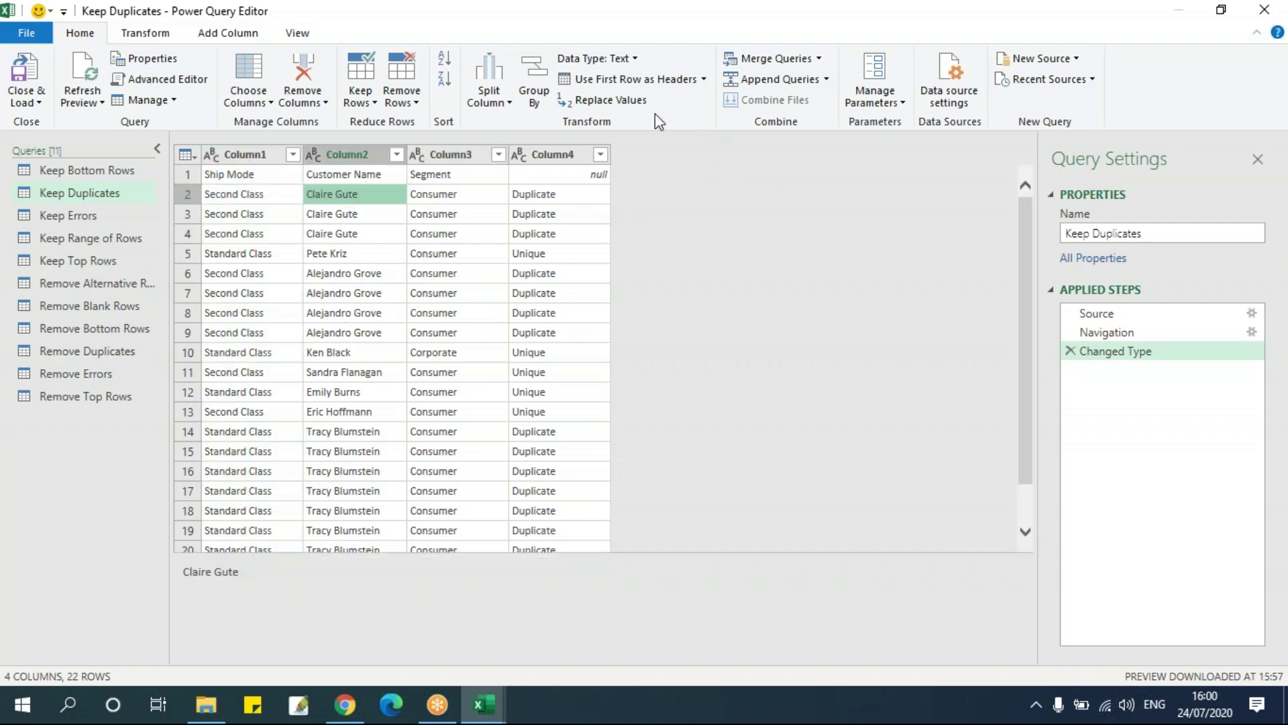
click(636, 79)
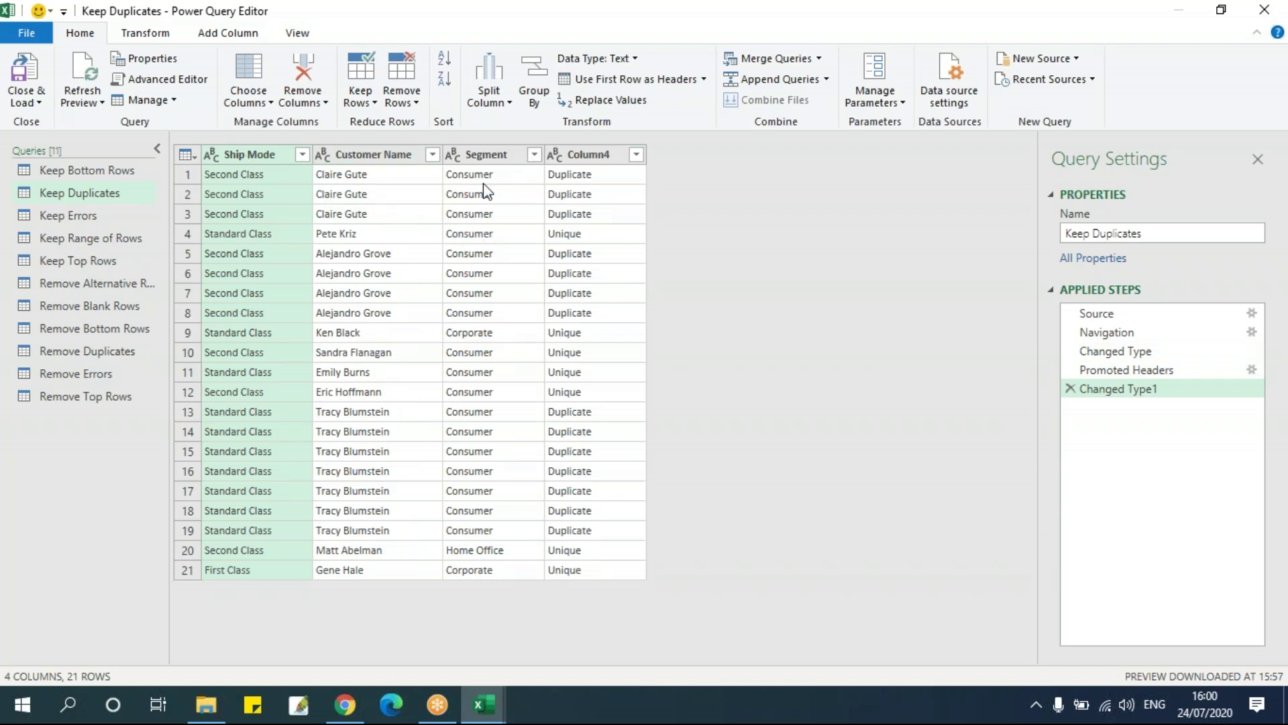
Keep only the duplicate rows of the Keep Duplicates query, comparing all columns from Ship Mode to Column4.
shift+click(579, 154)
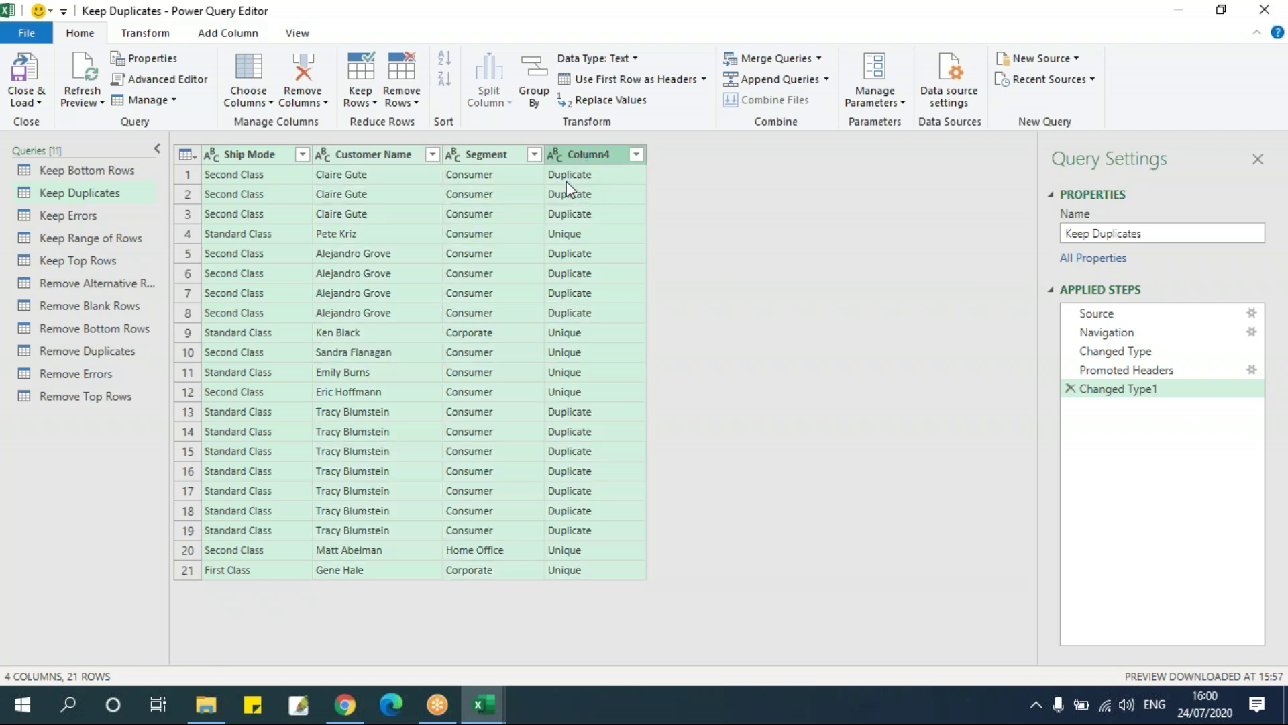
click(371, 104)
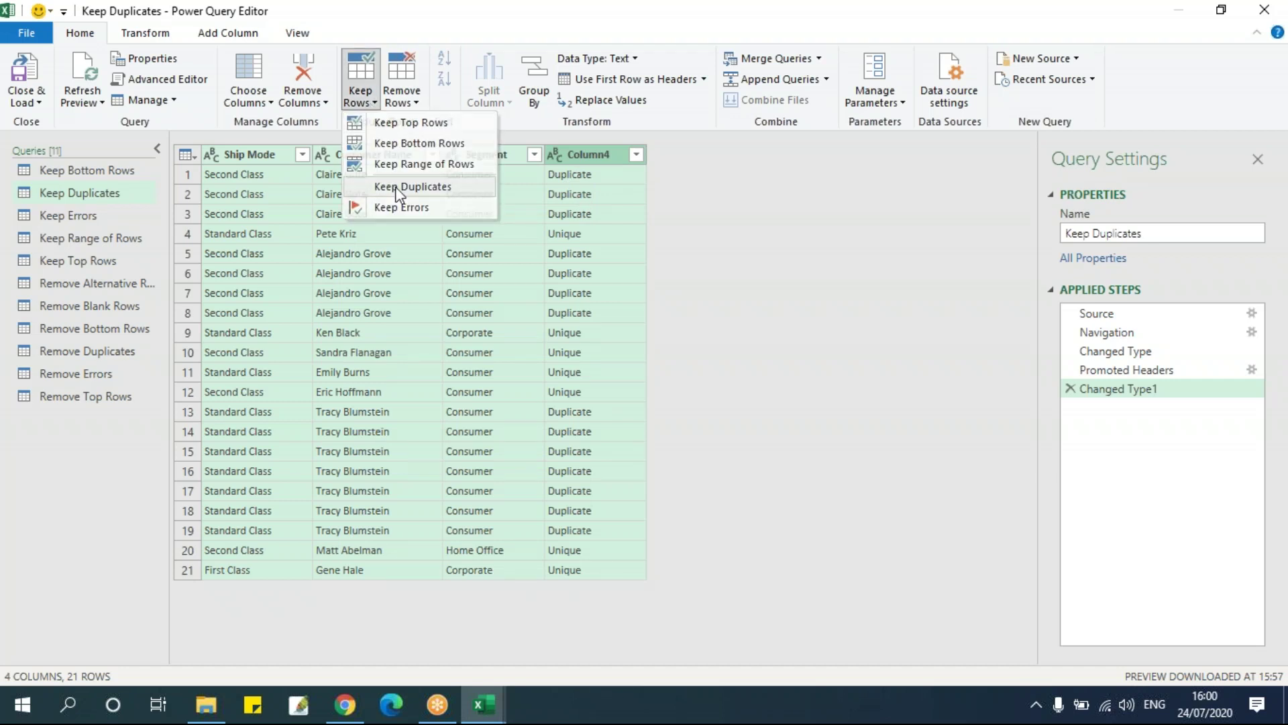
click(412, 186)
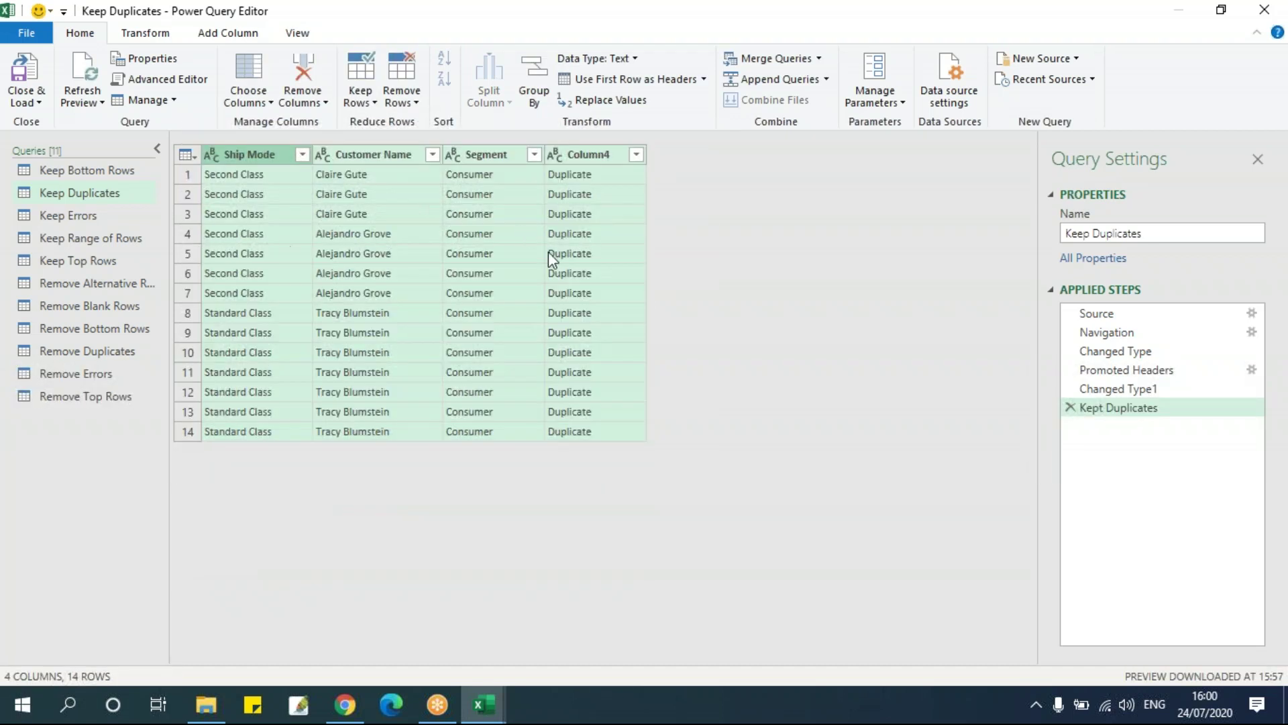
click(235, 232)
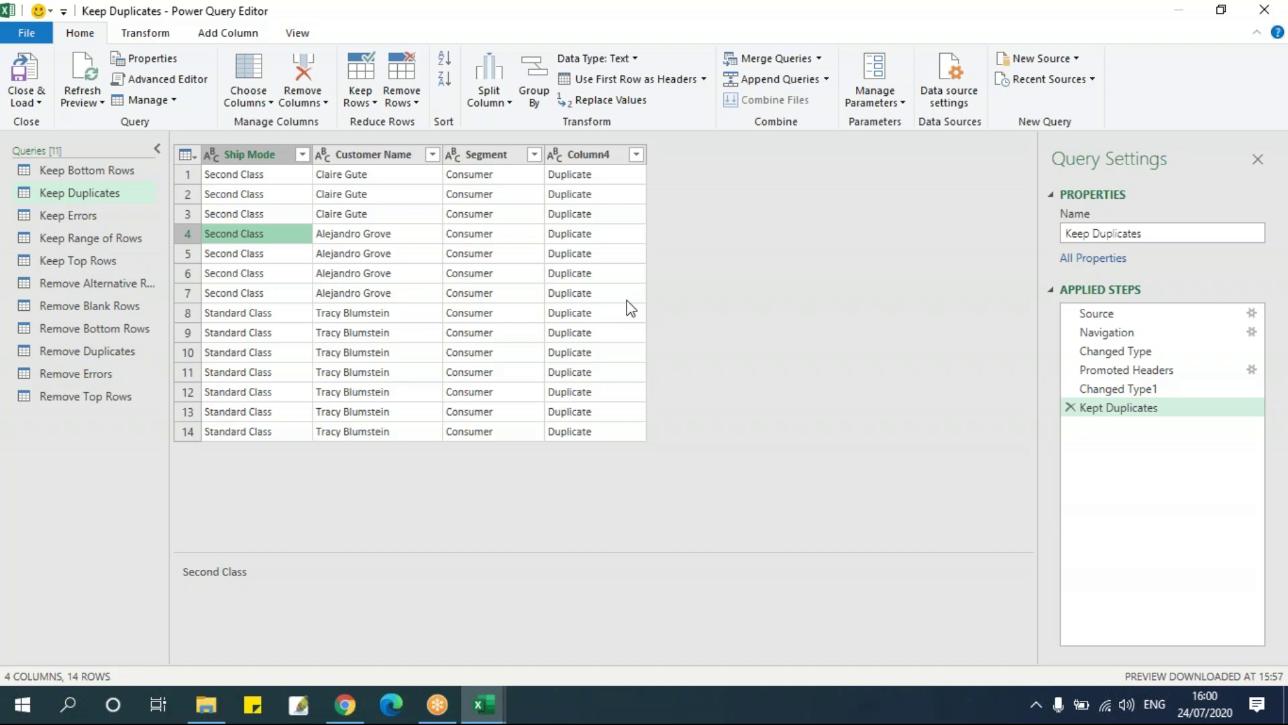
Remove the top 4 rows of the Remove Top Rows query and promote the first remaining row to headers.
click(401, 94)
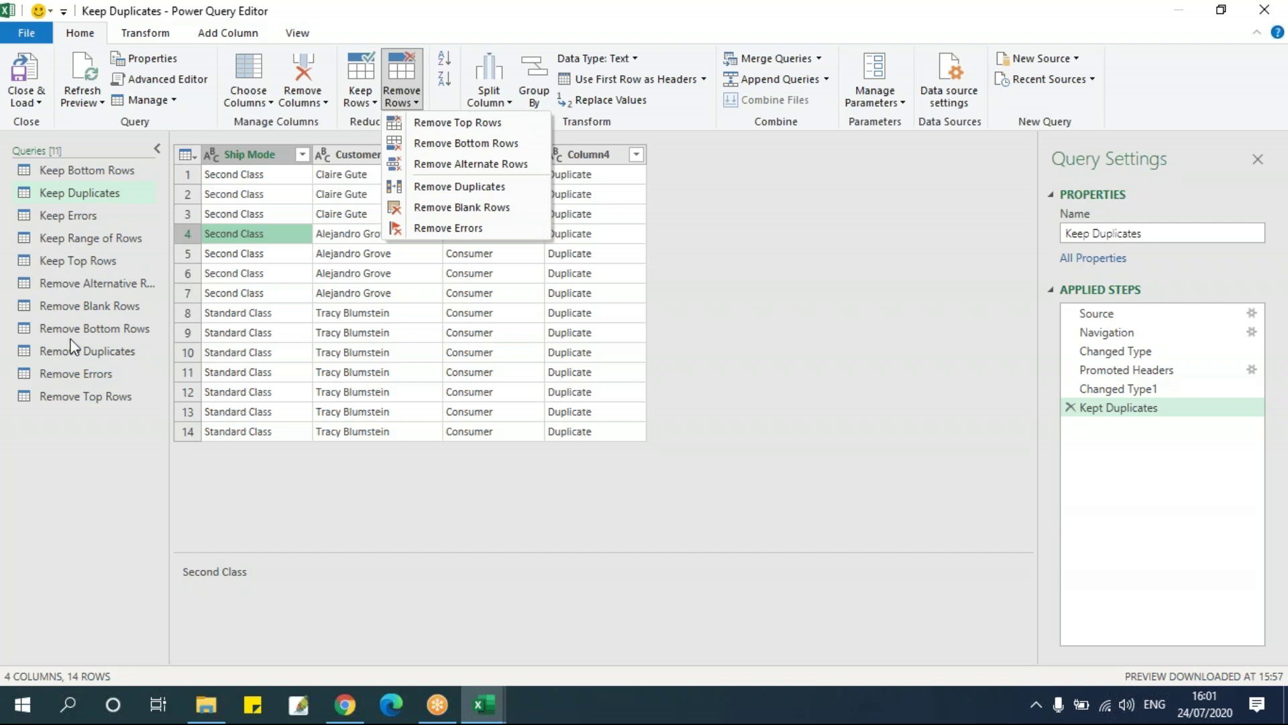
click(94, 340)
click(104, 392)
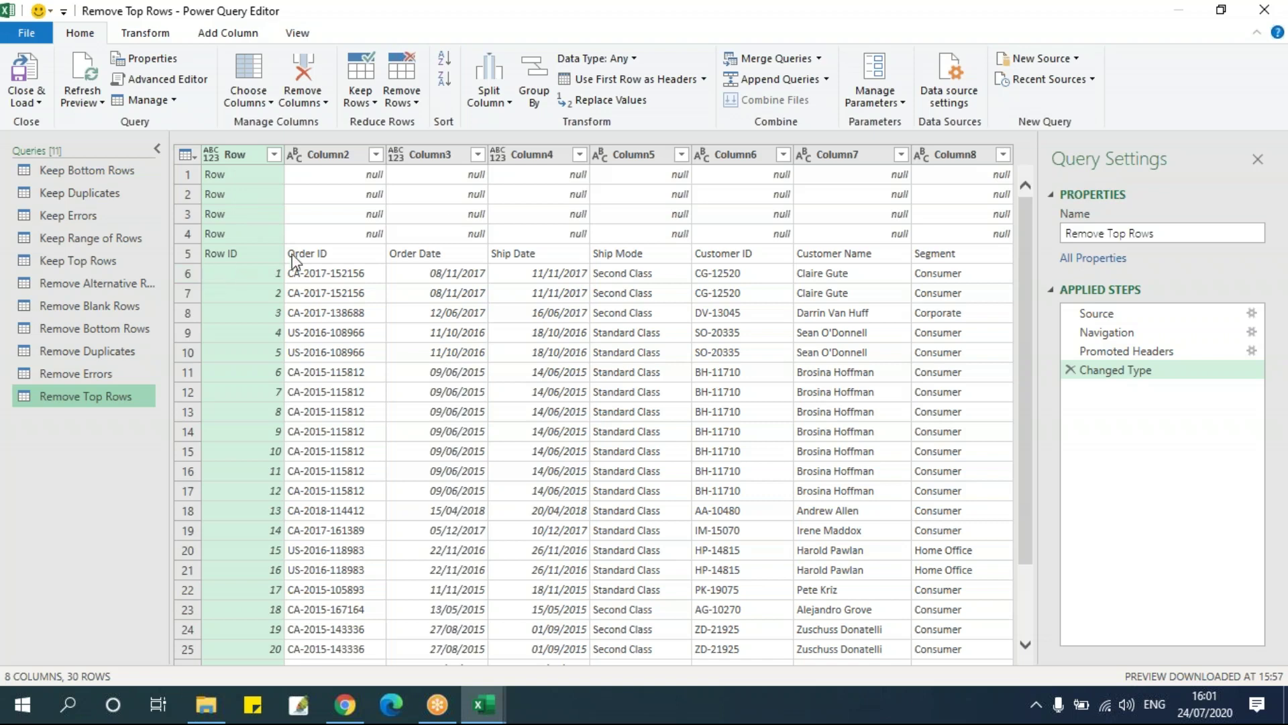
click(402, 99)
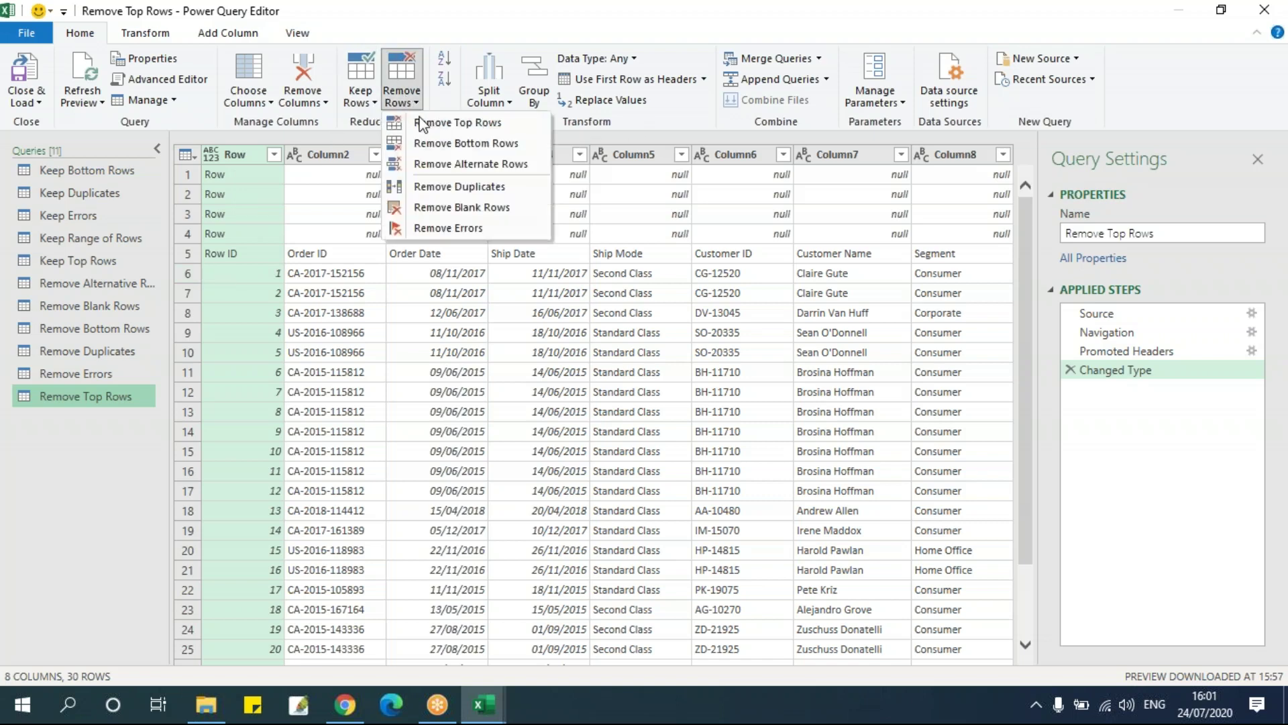
click(420, 122)
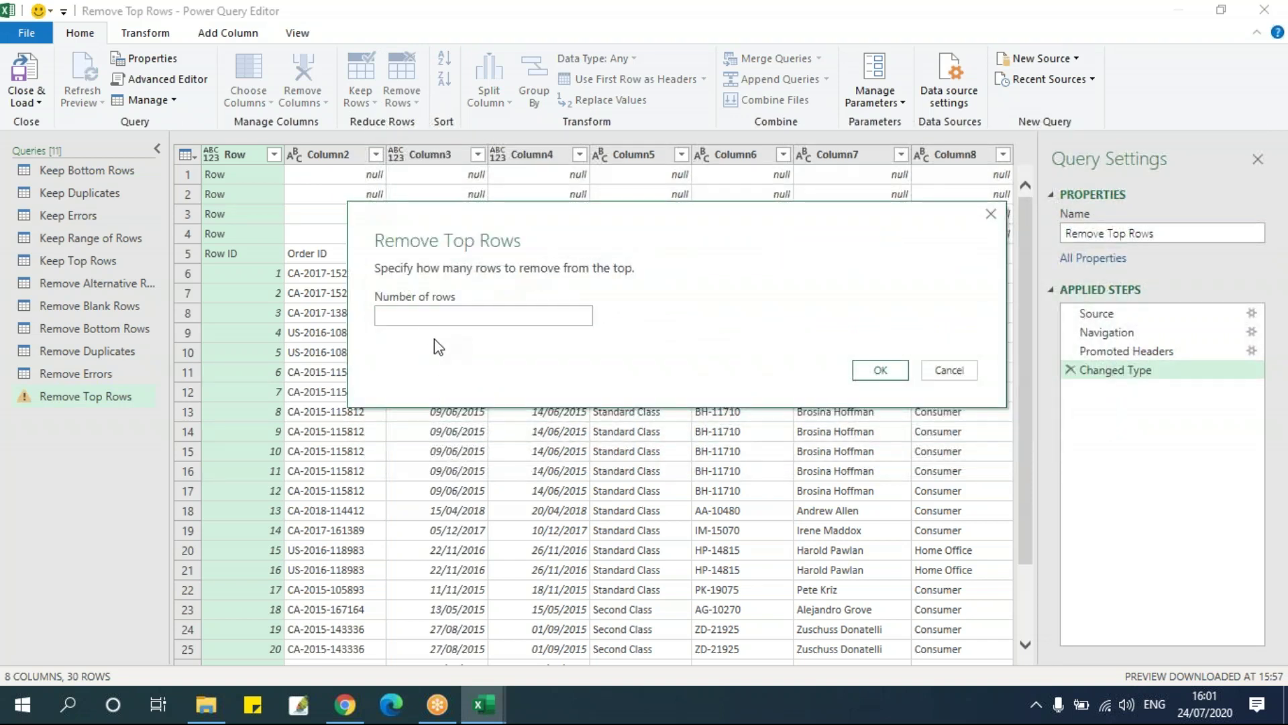
click(314, 423)
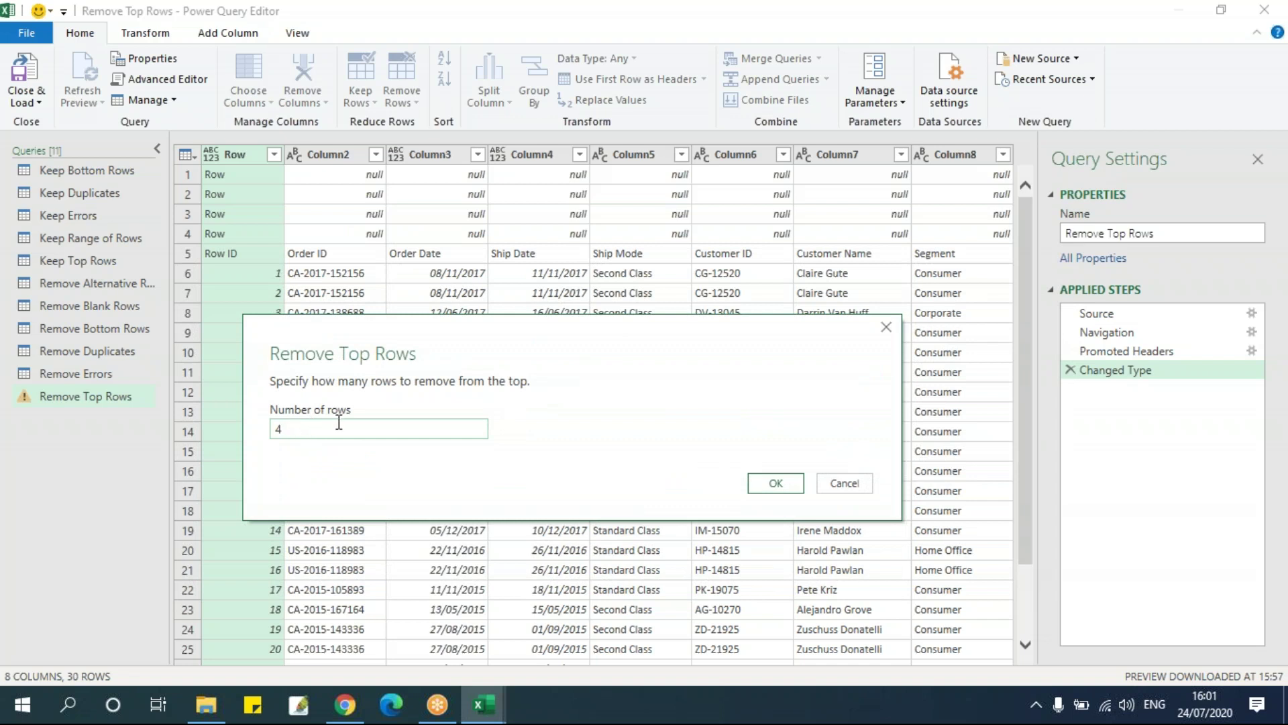
click(764, 485)
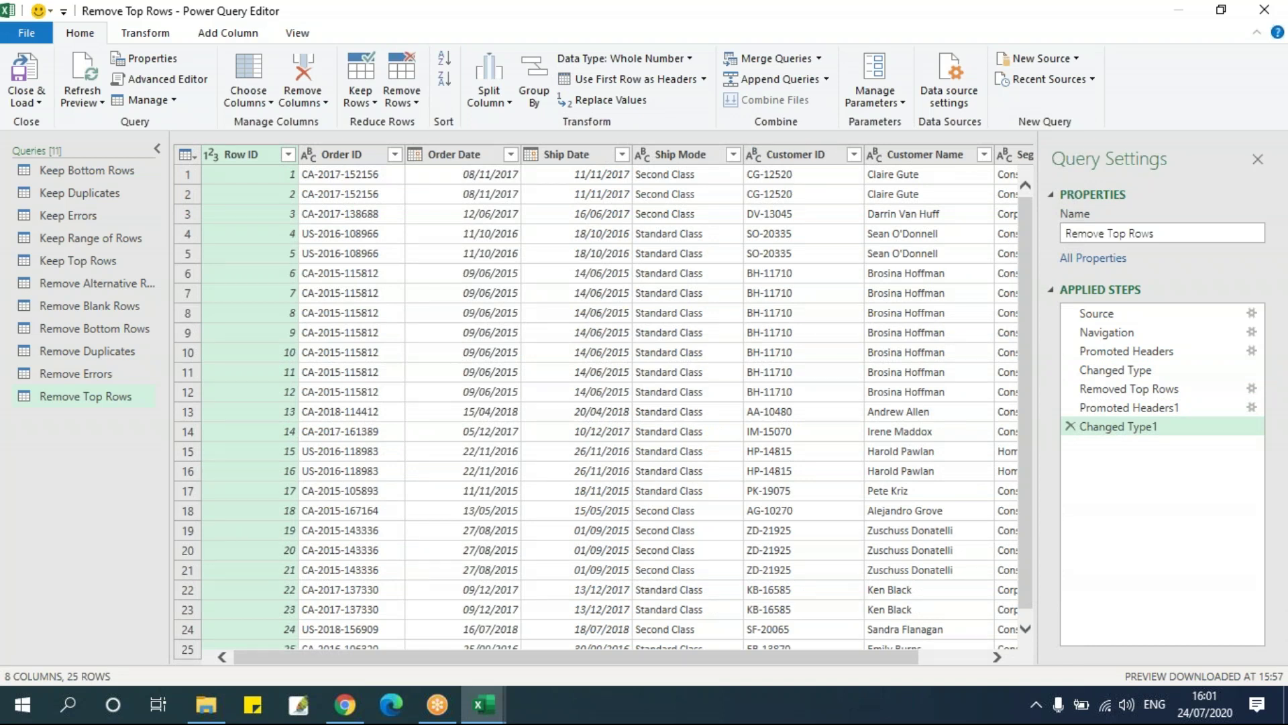
click(403, 102)
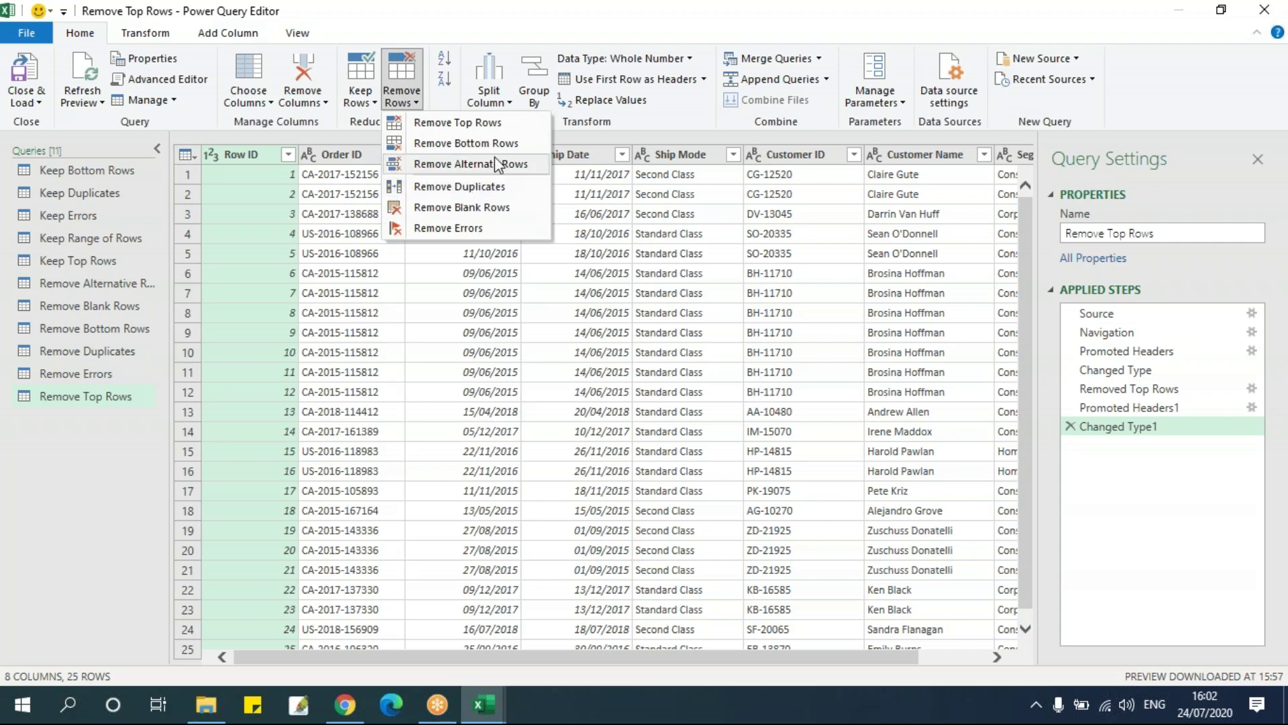
click(301, 286)
click(416, 104)
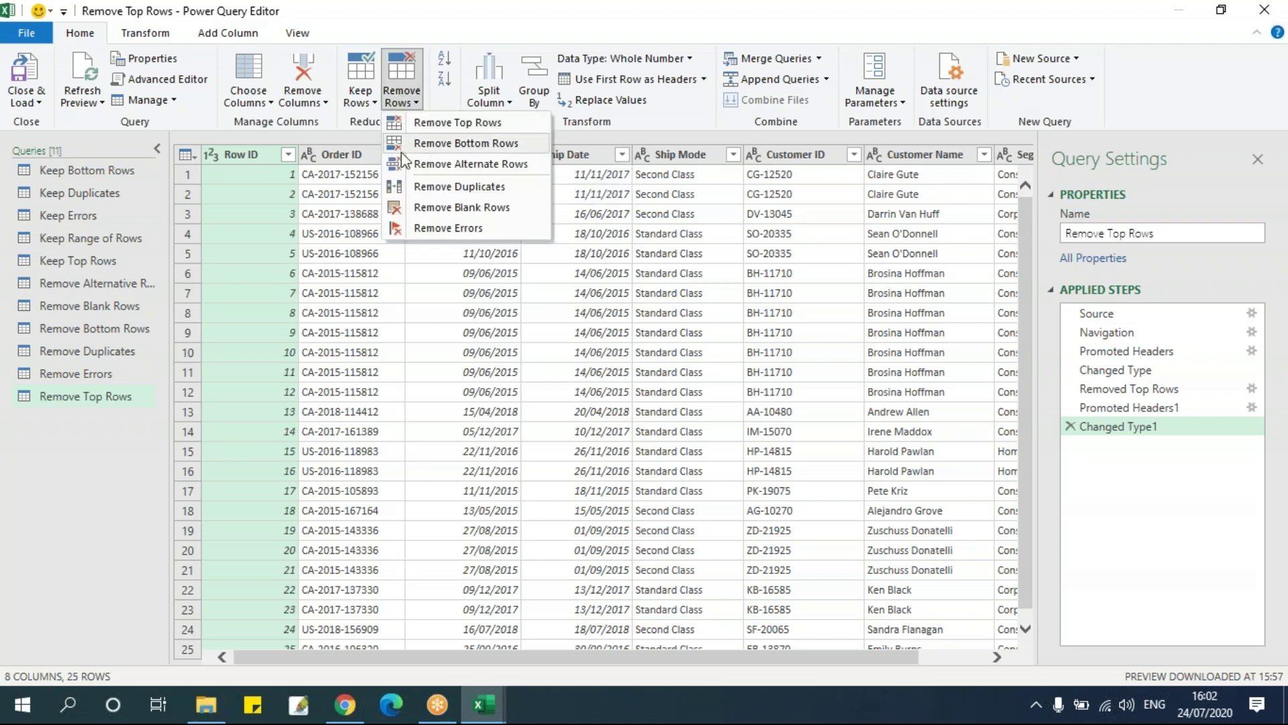
Try to remove the bottom 50 rows of the Remove Bottom Rows query and delete the resulting applied step.
click(108, 328)
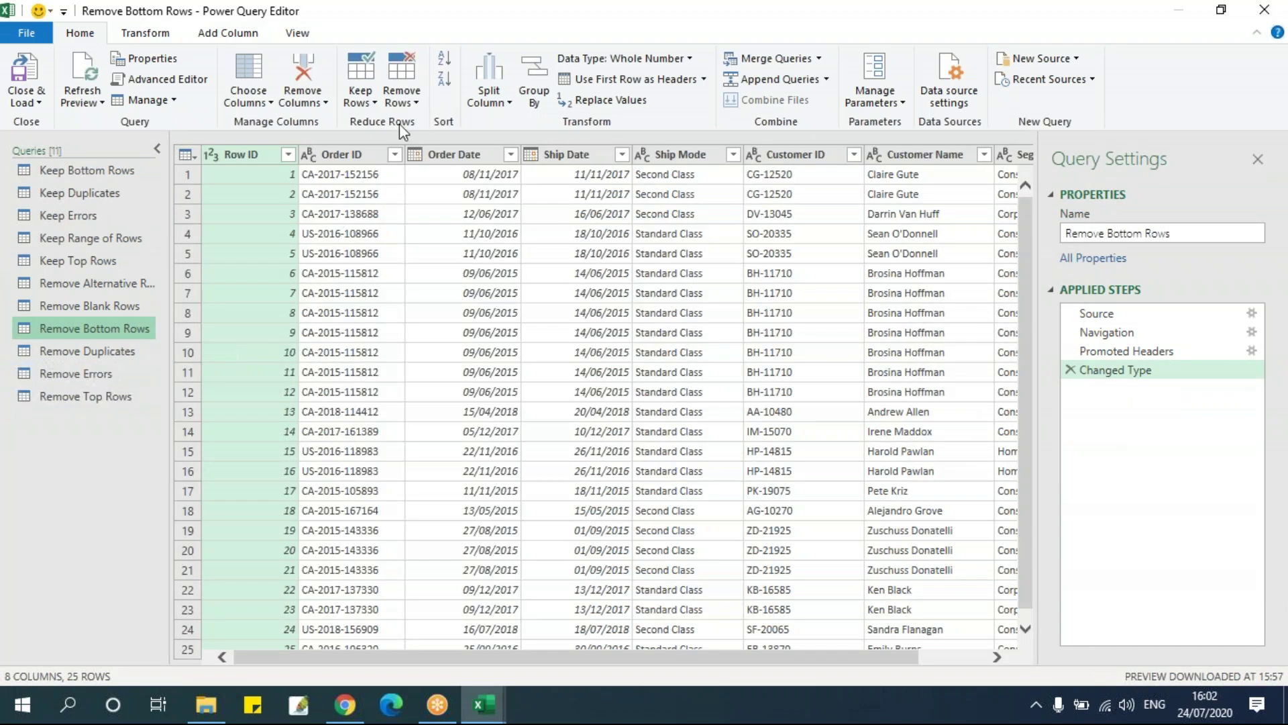
click(401, 98)
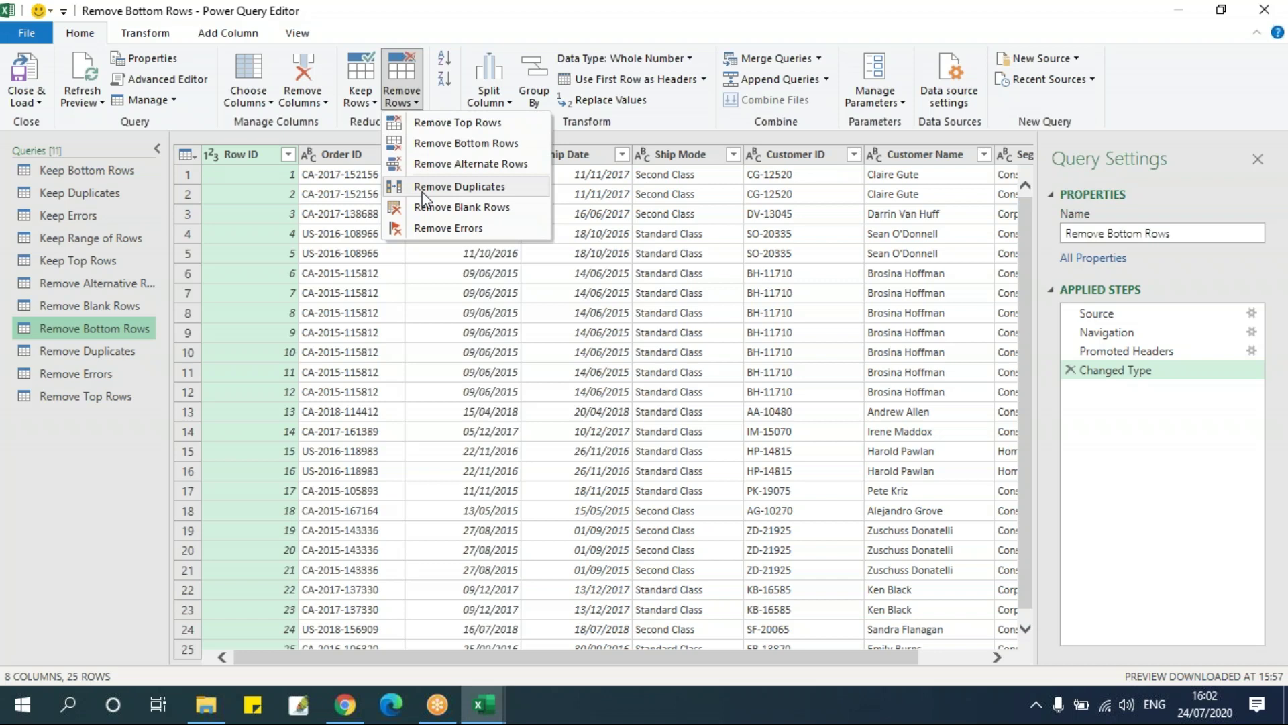
click(436, 143)
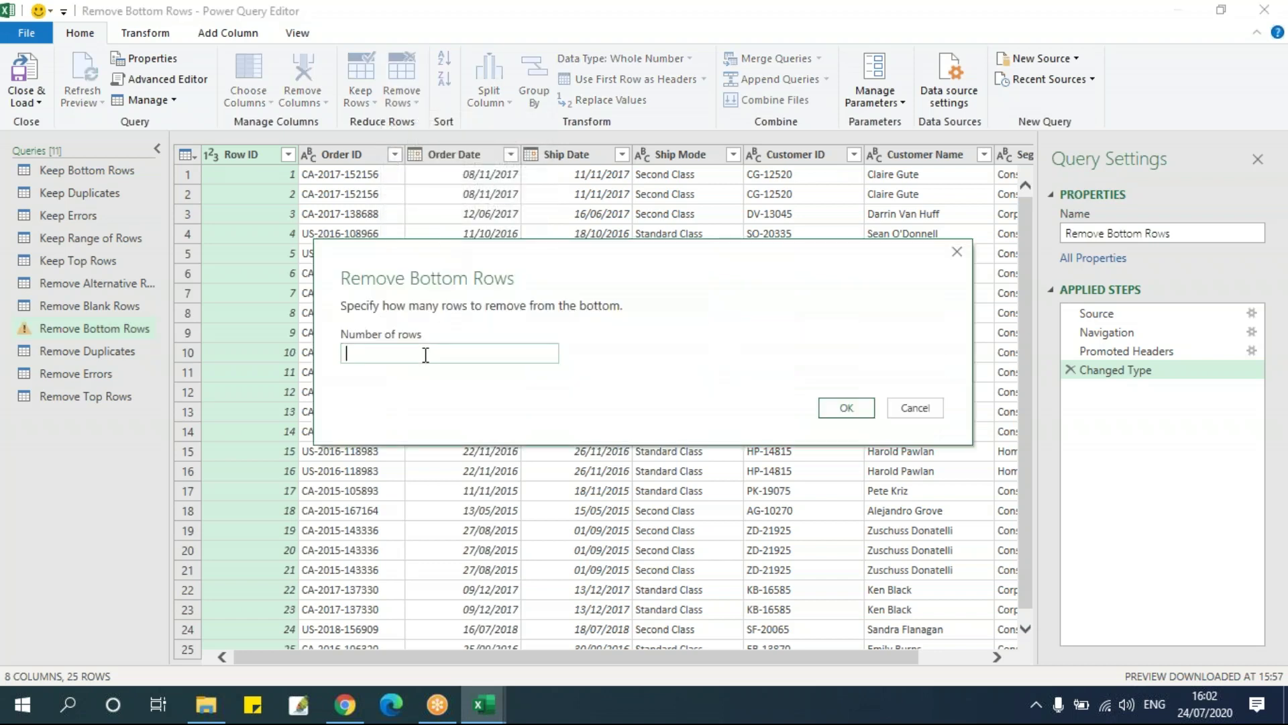
text(50)
click(837, 409)
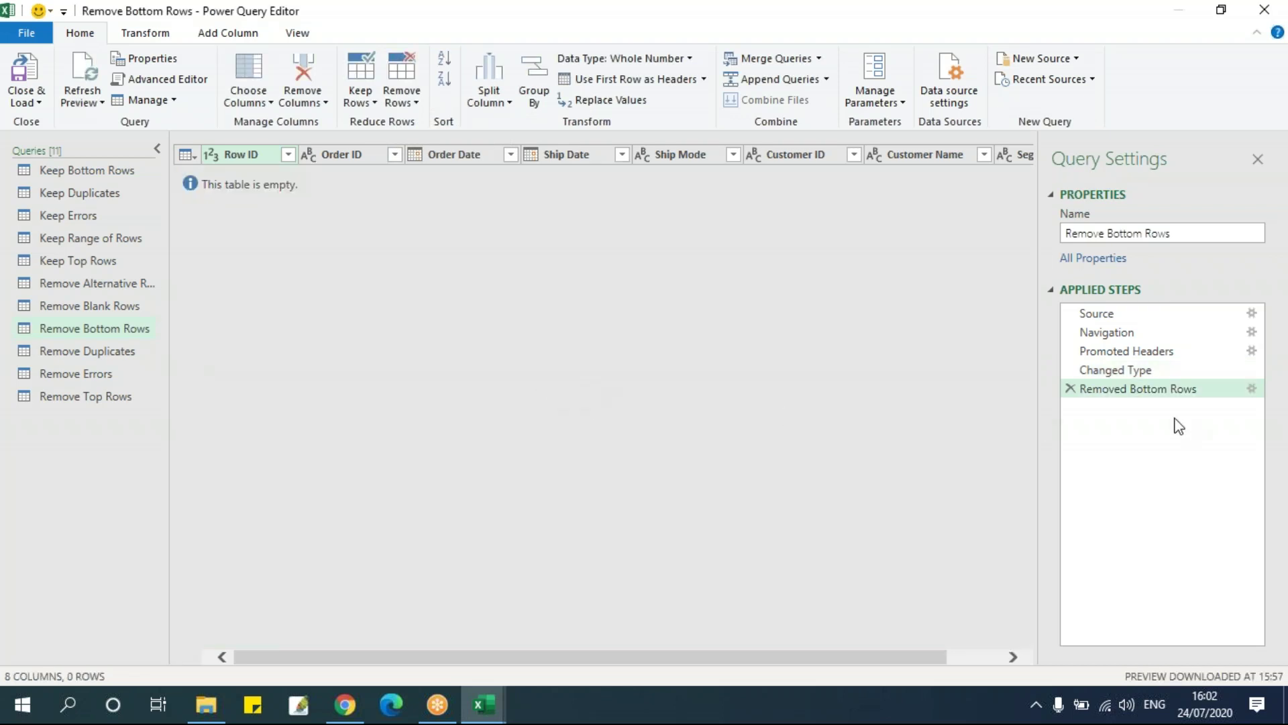
click(1071, 388)
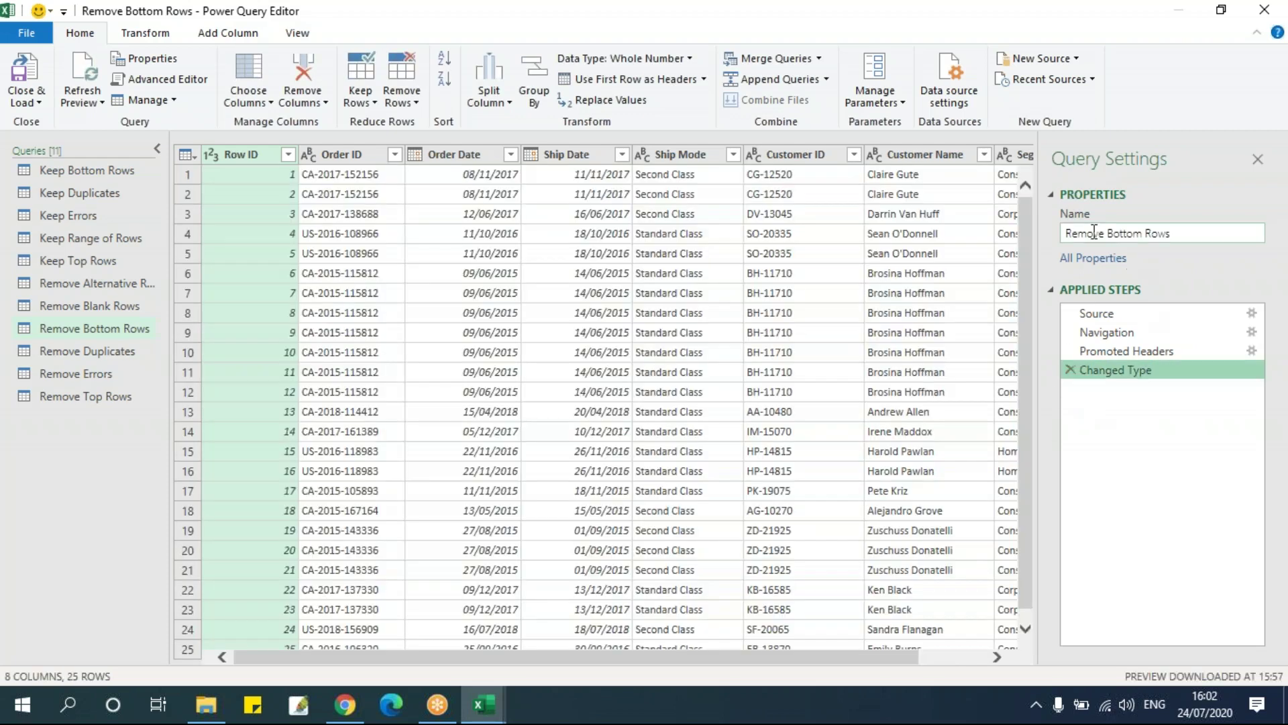
Remove the bottom 15 rows of the Remove Bottom Rows query.
scroll(403, 603, down, 1)
scroll(328, 621, up, 1)
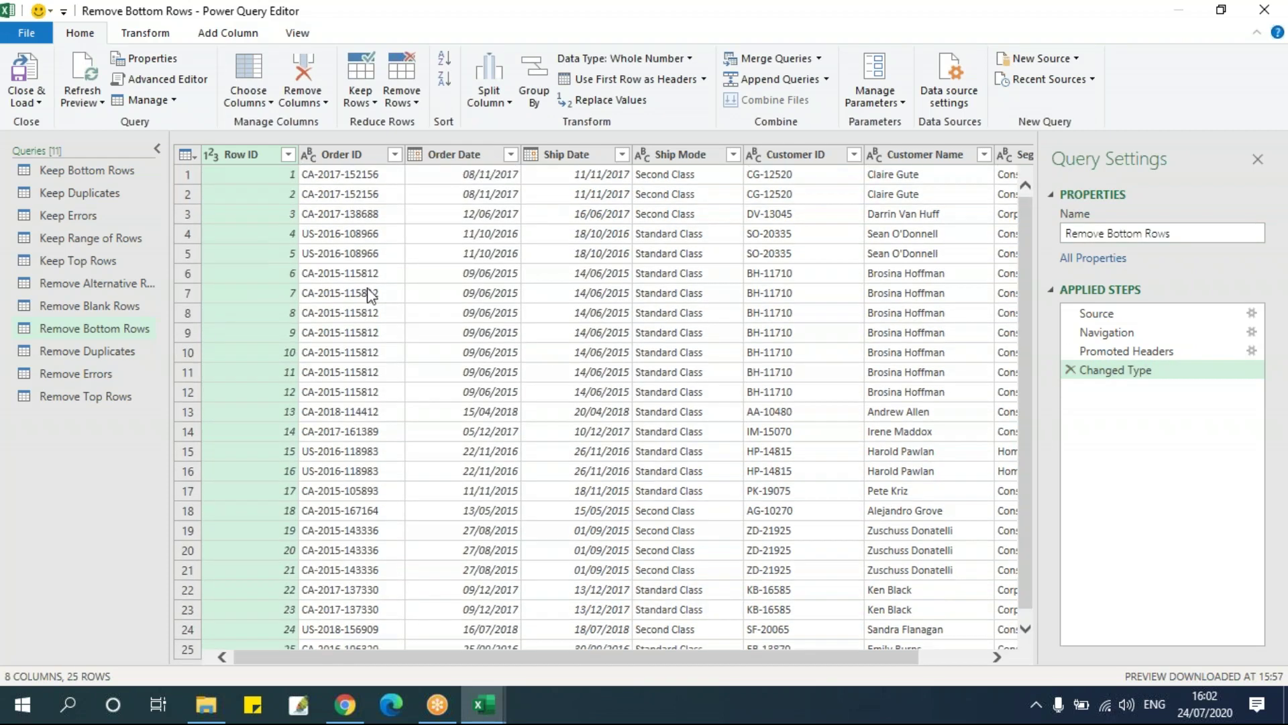
click(404, 102)
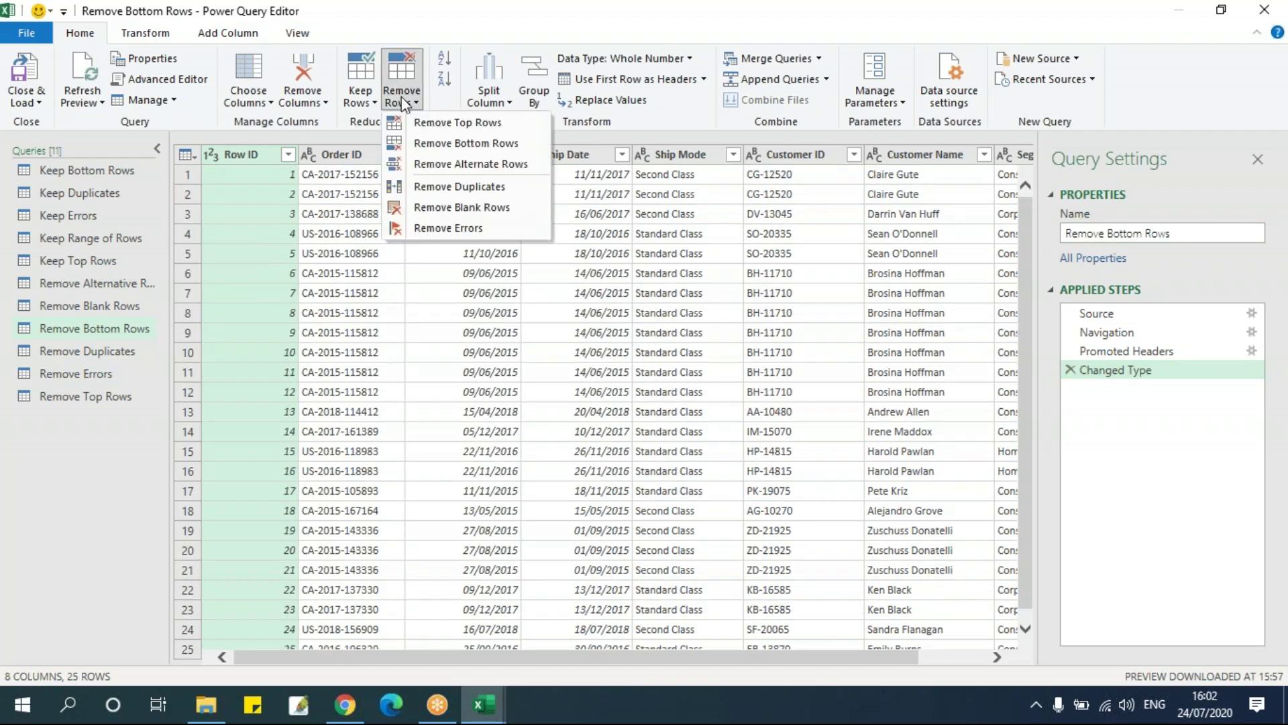
click(429, 144)
text(15)
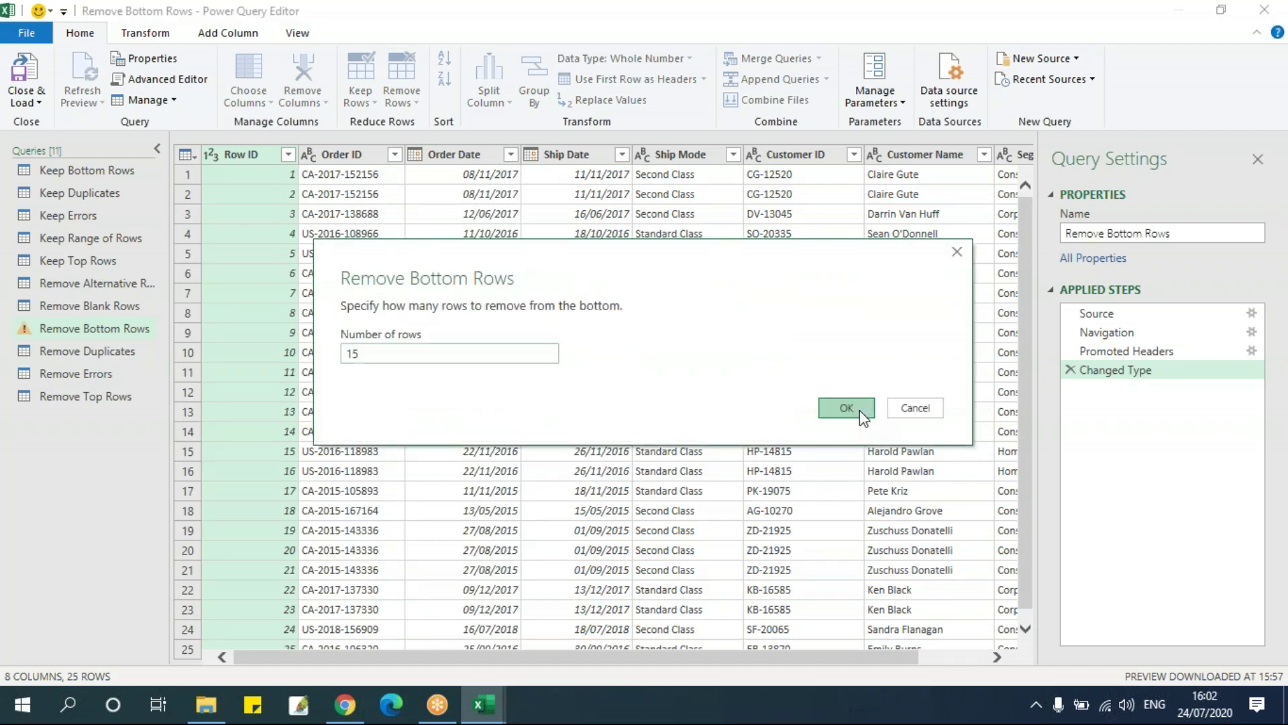
click(859, 409)
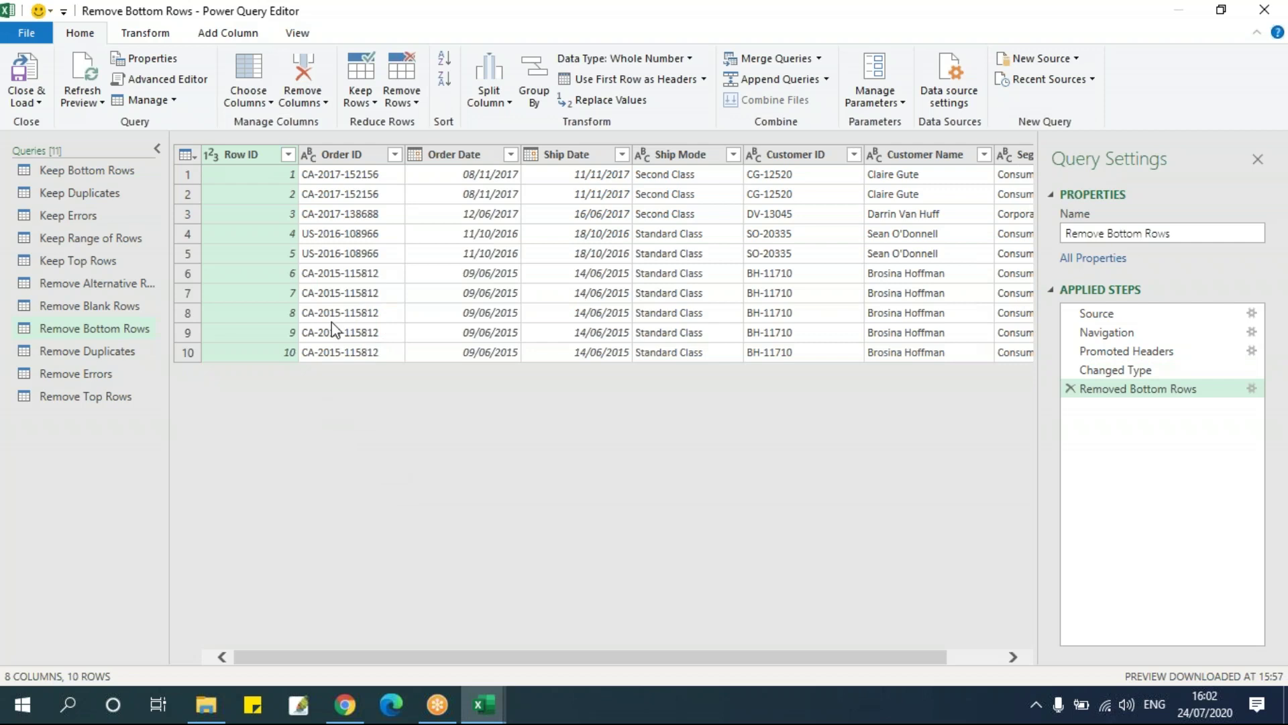
Examine the pattern of Index values in the first rows of the Remove Alternative Rows query.
click(405, 100)
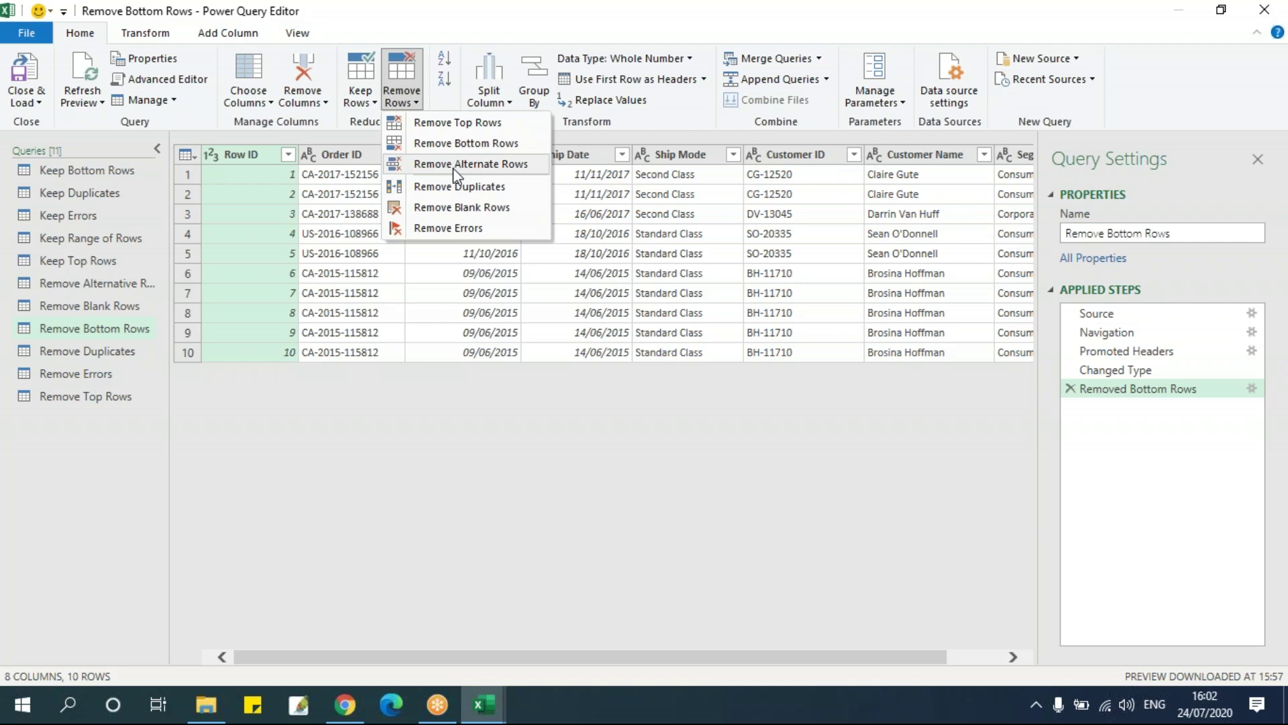
click(244, 273)
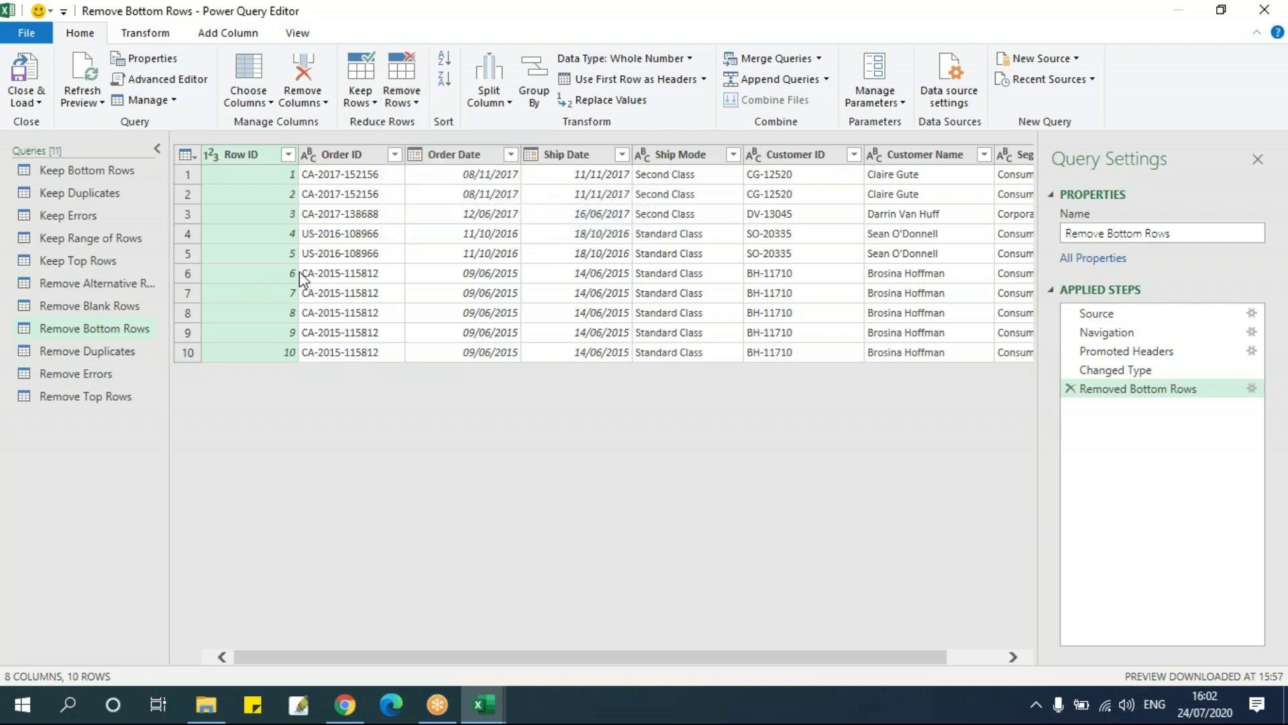
click(126, 281)
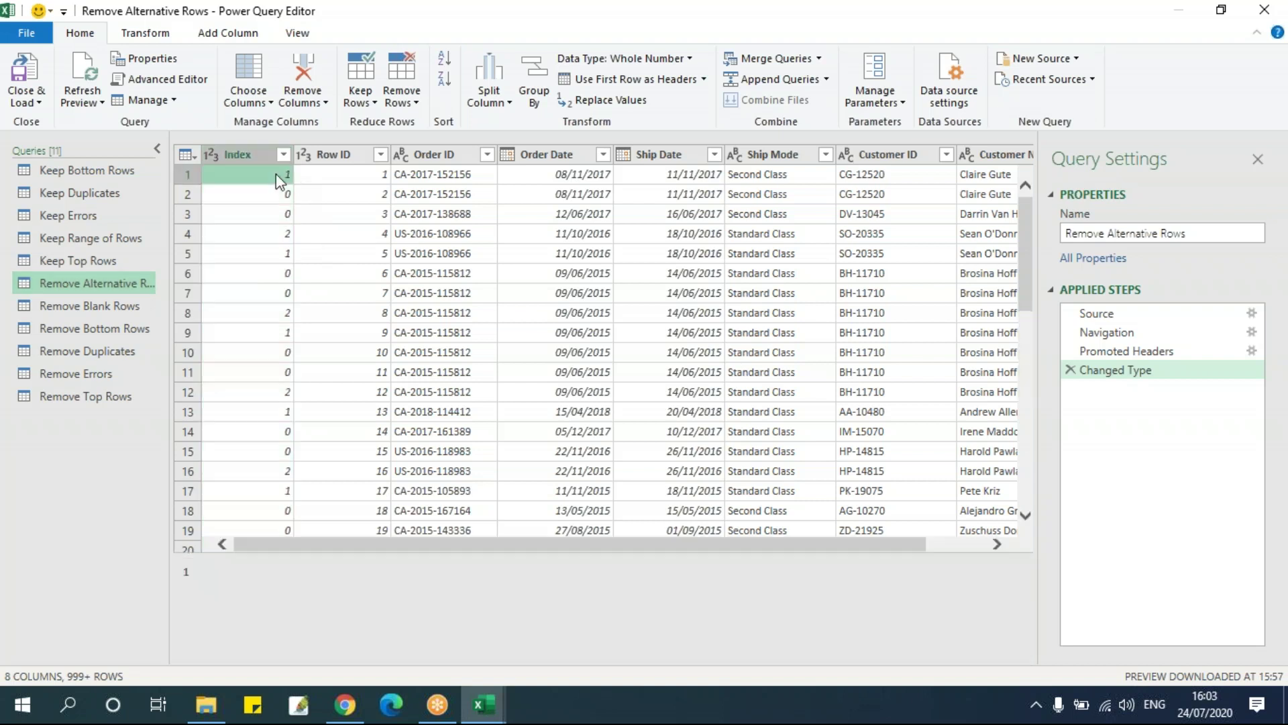
click(200, 177)
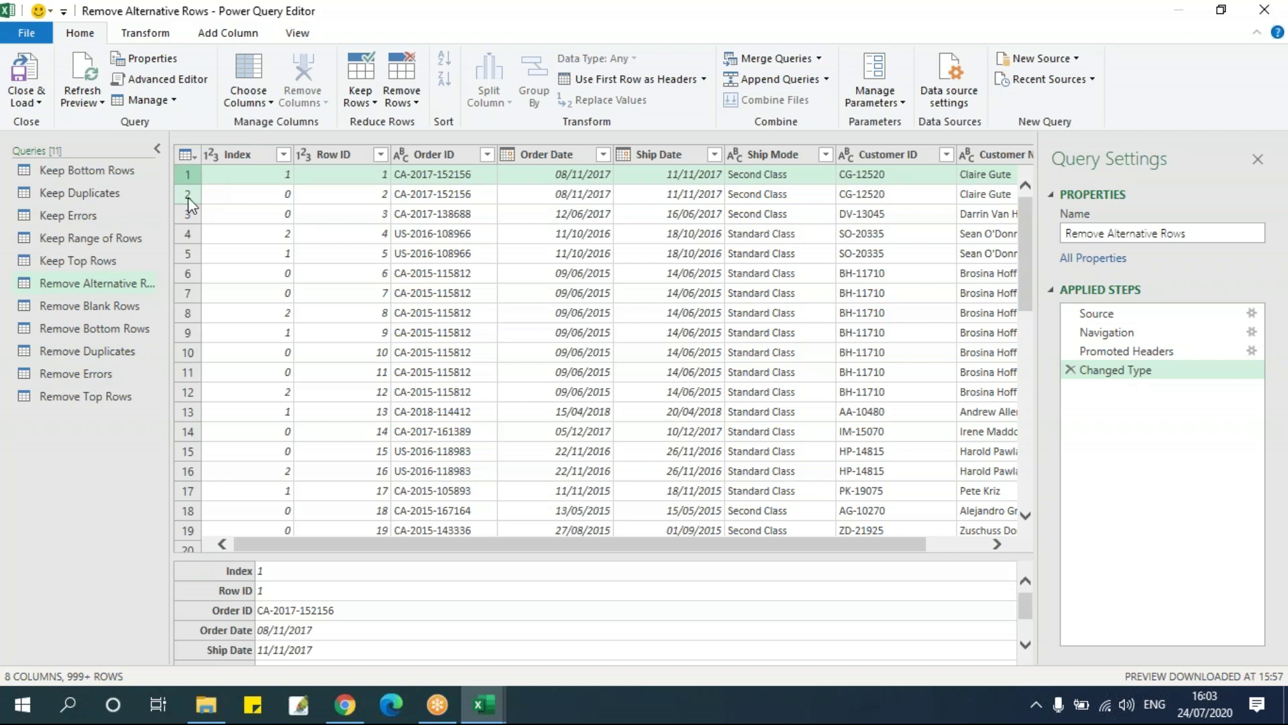
click(187, 196)
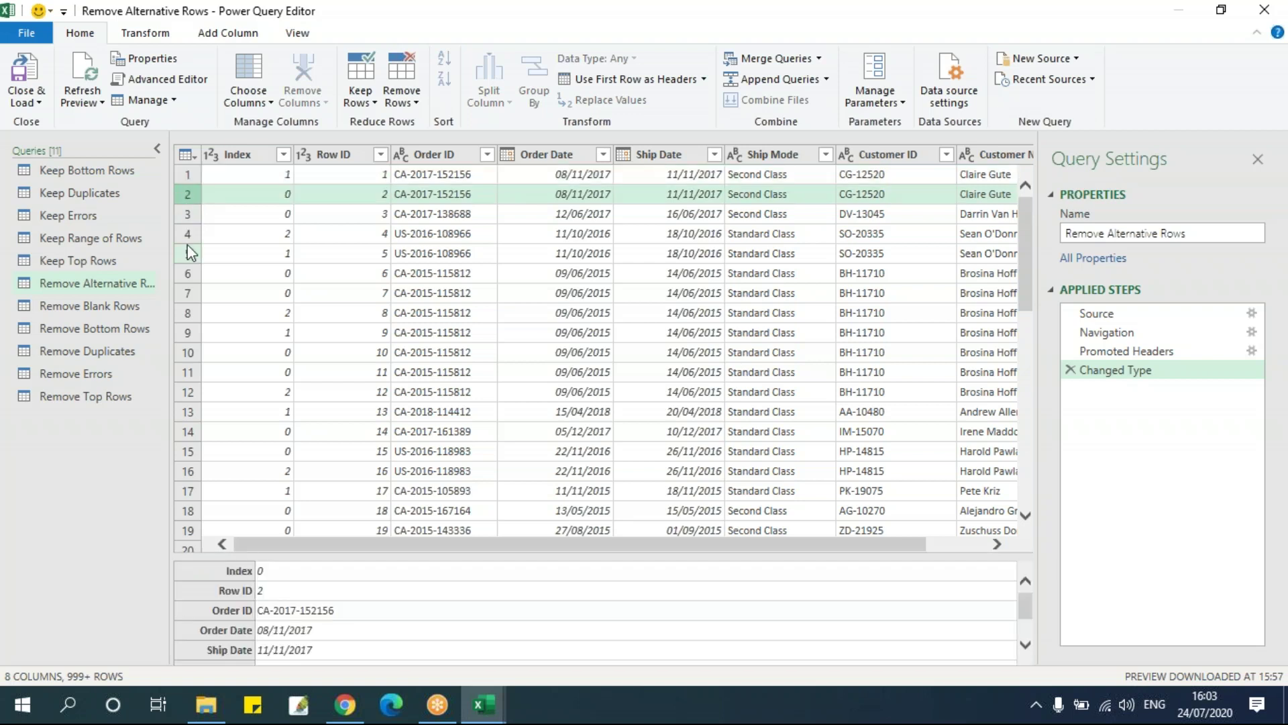
click(188, 233)
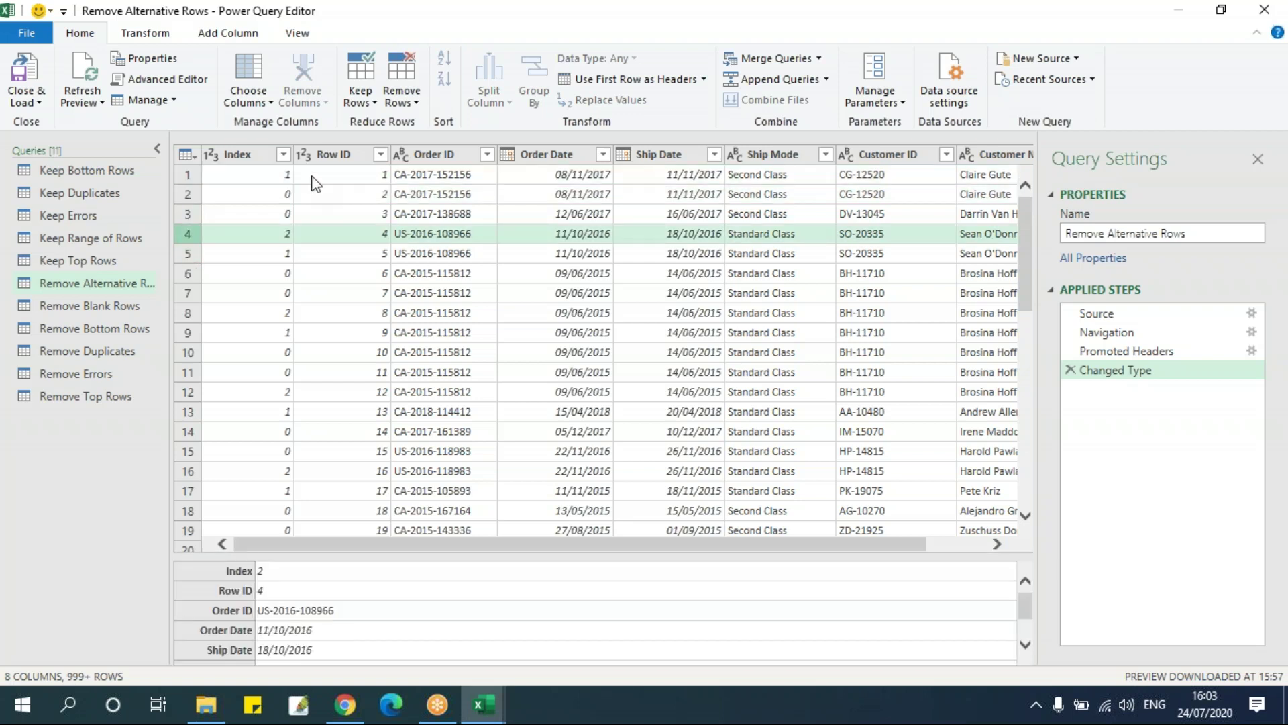
click(264, 178)
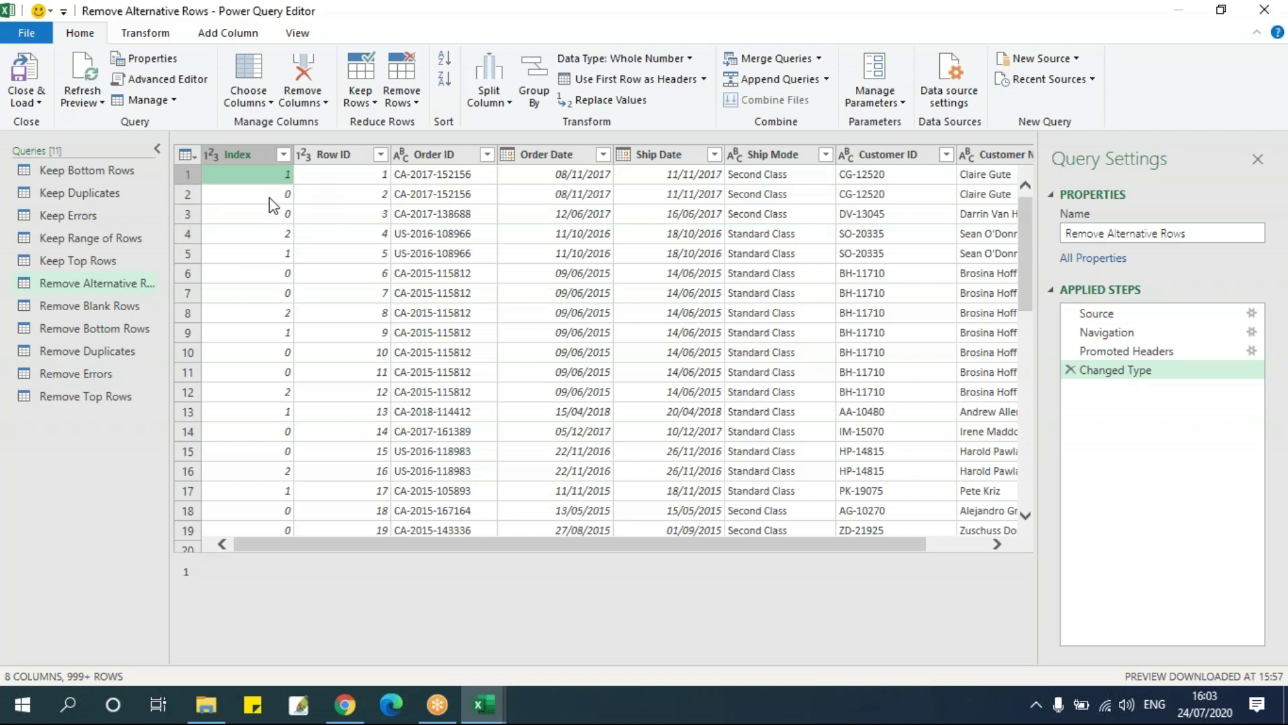
click(270, 198)
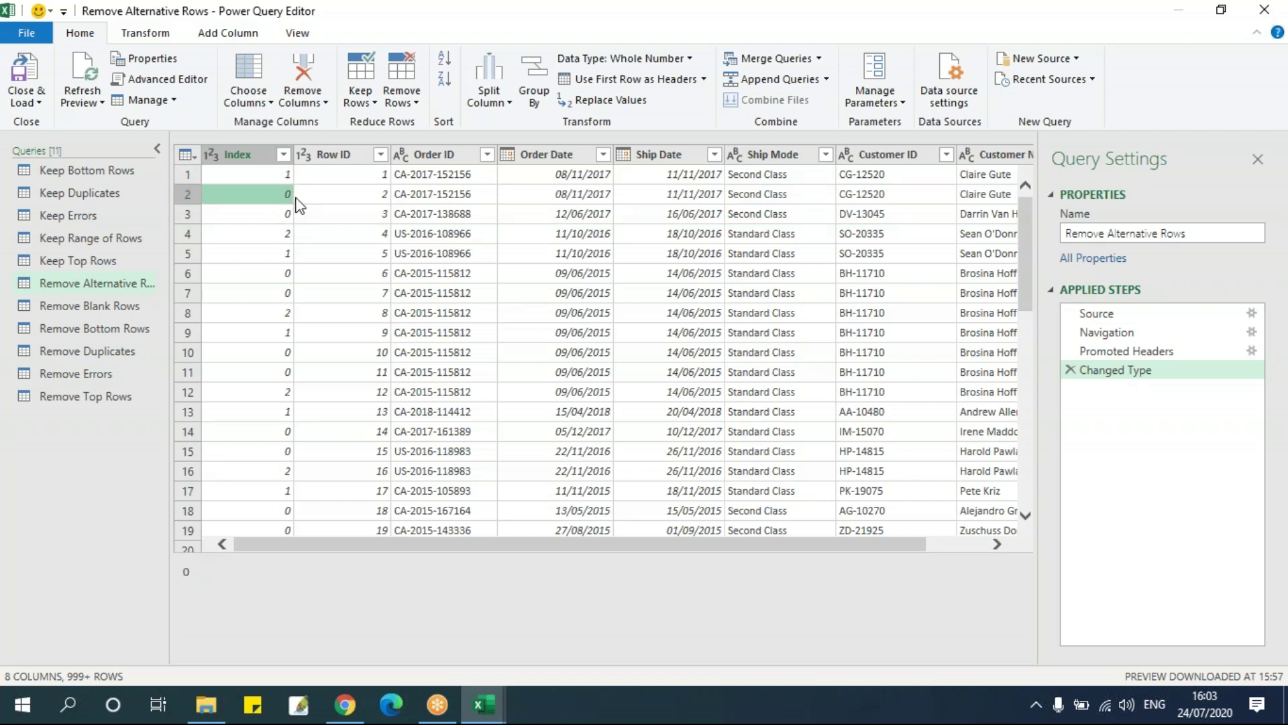
Remove alternate rows from the Remove Alternative Rows query, starting at row 2, removing 2 rows and keeping 2.
click(403, 99)
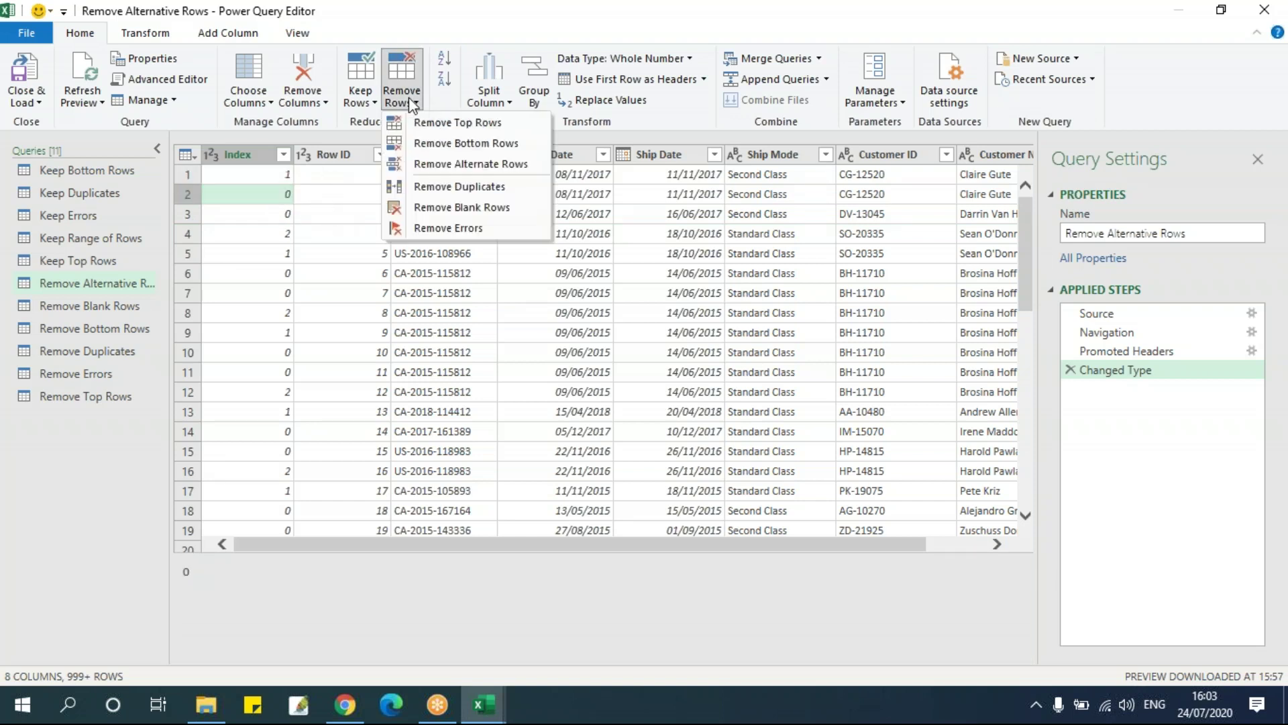
click(417, 163)
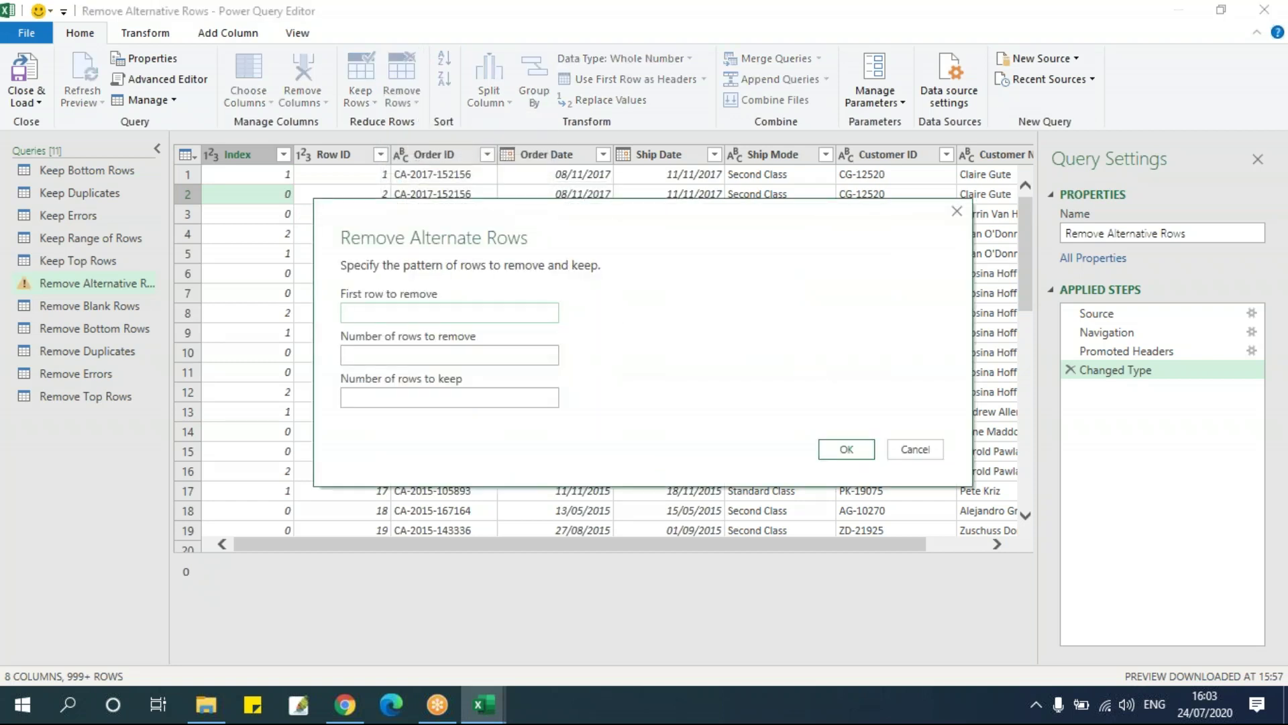
drag(411, 212, 595, 178)
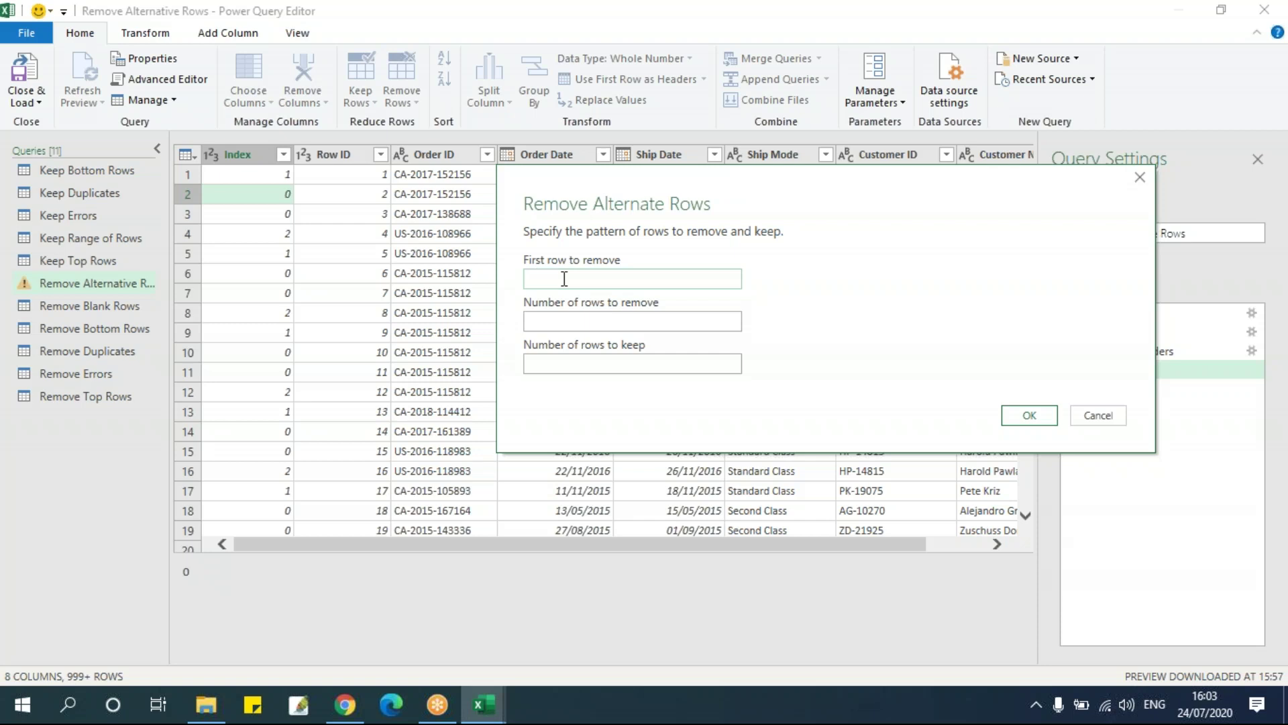
text(2)
click(554, 315)
text(2)
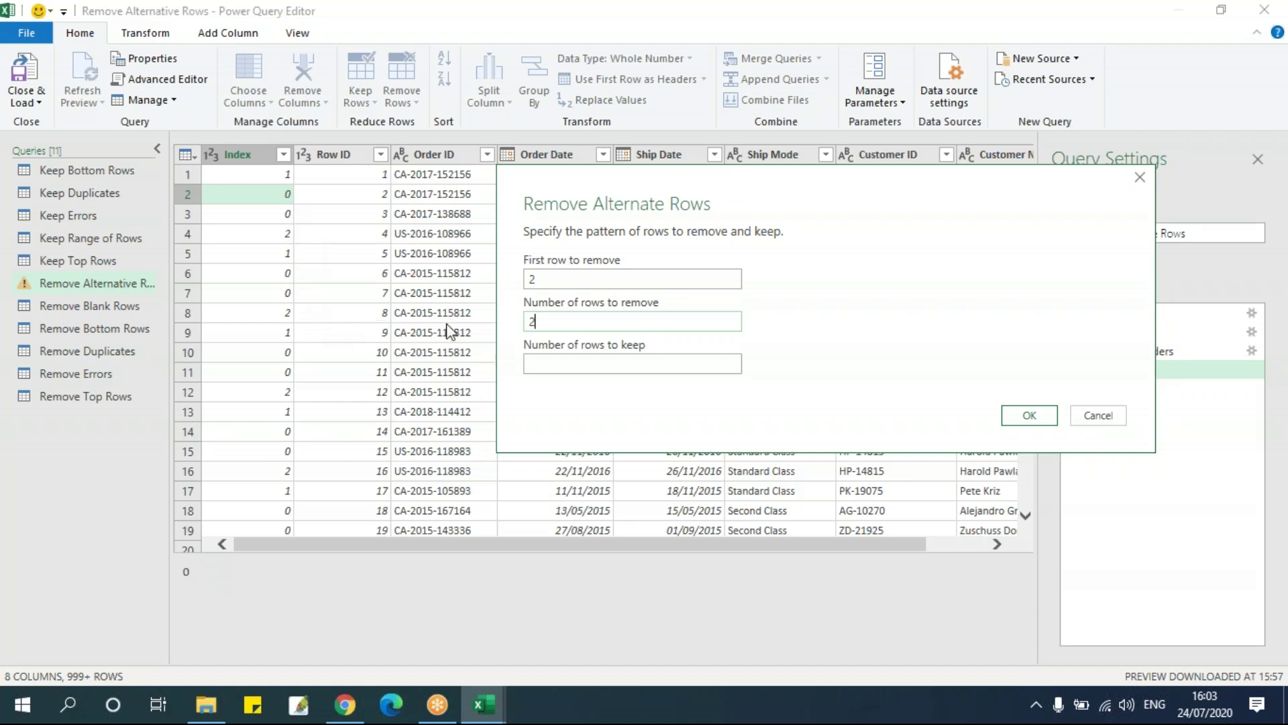
click(592, 360)
text(2)
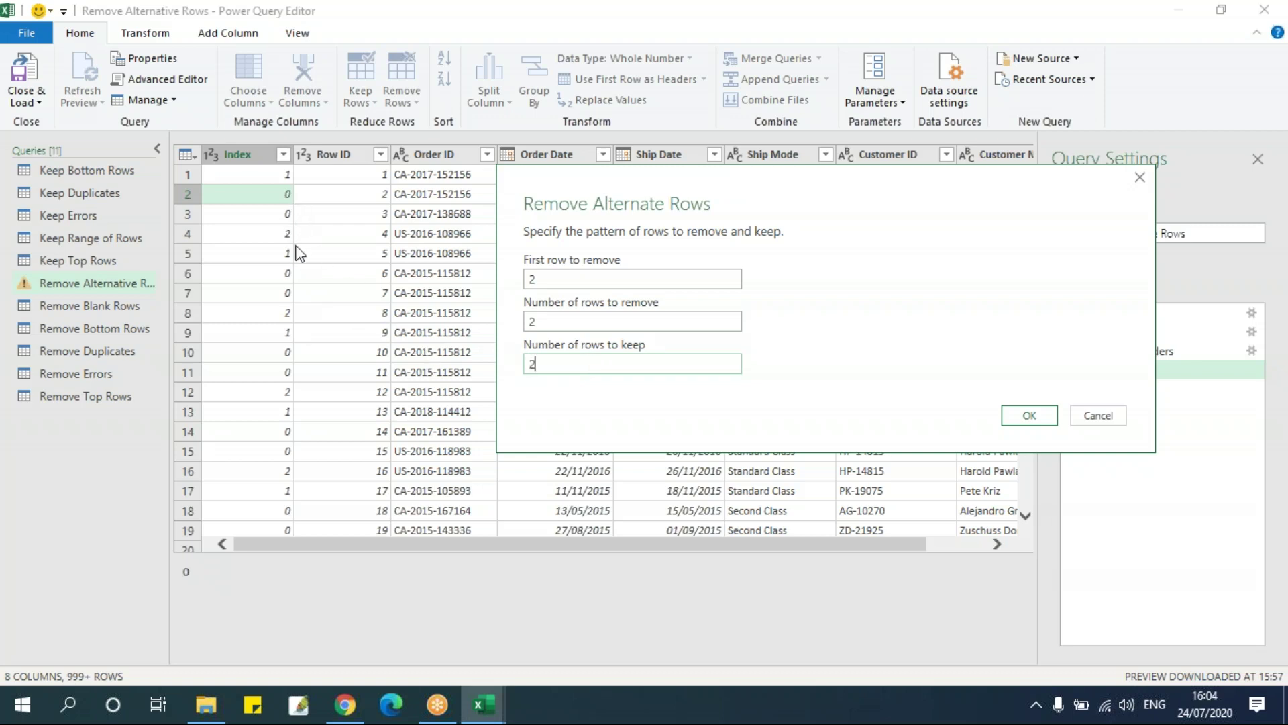
click(1019, 421)
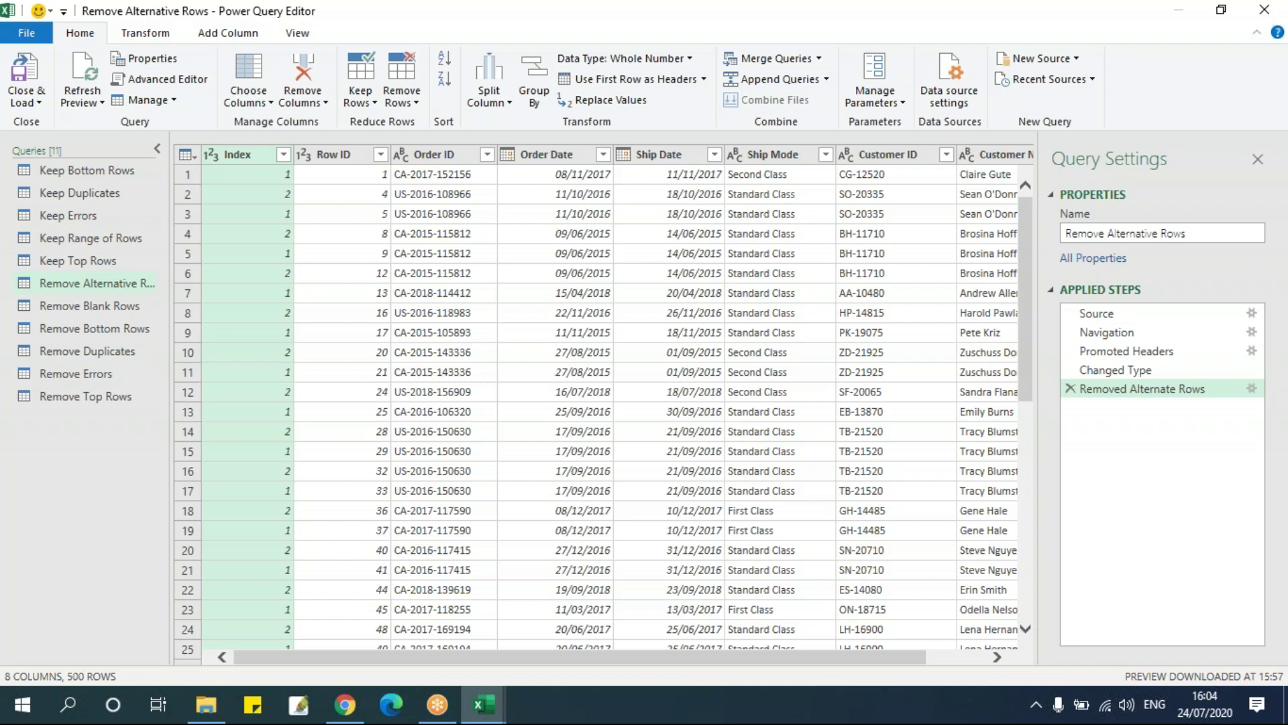
Promote the first row of the Remove Duplicates query to headers.
click(416, 107)
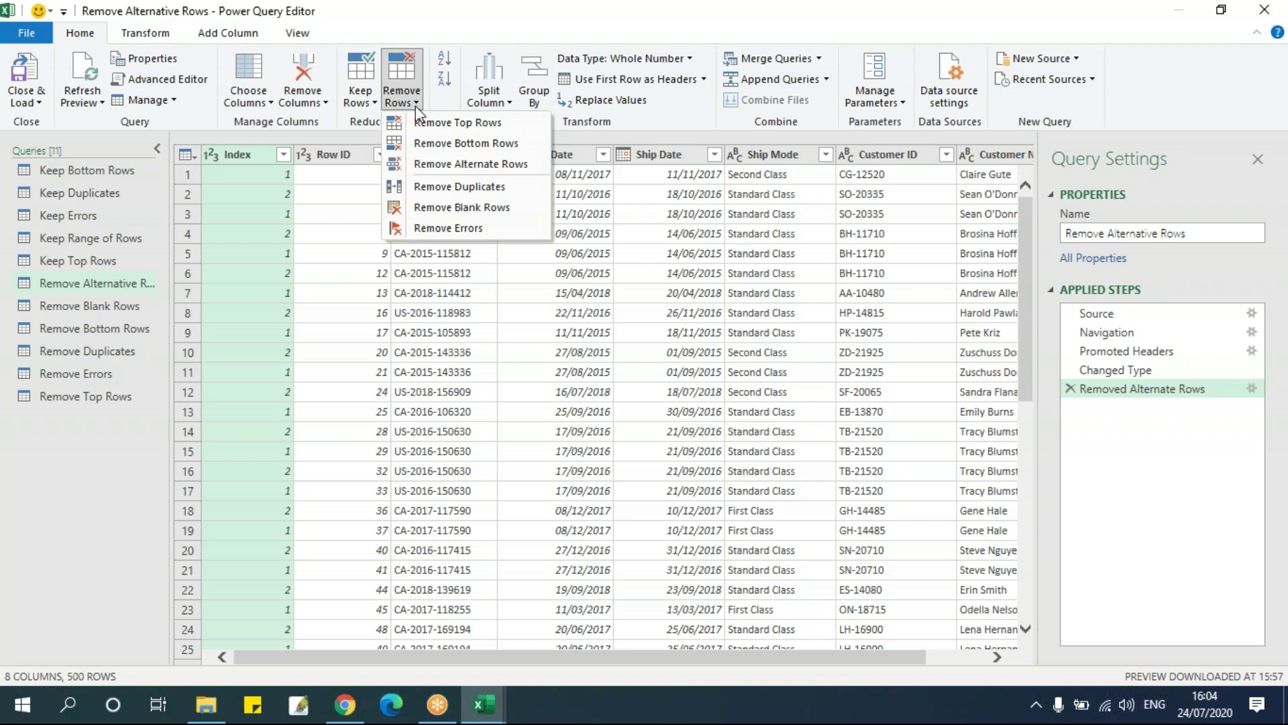
click(315, 292)
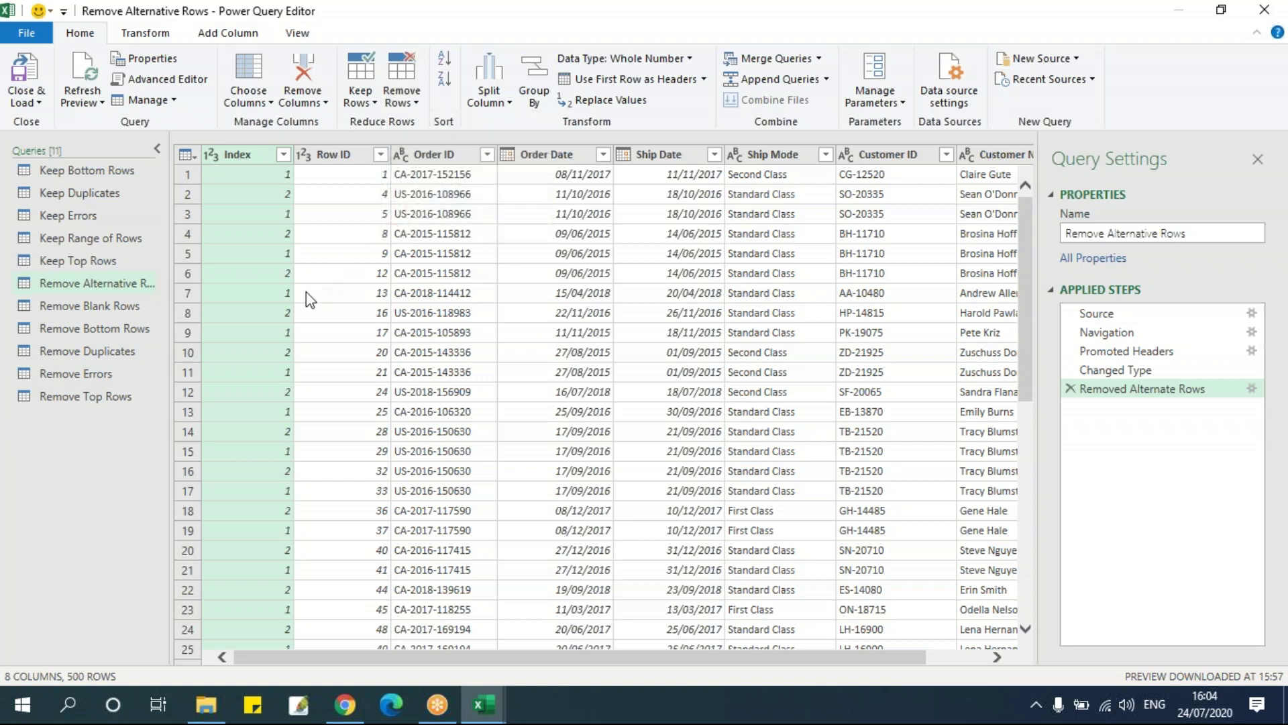
click(79, 192)
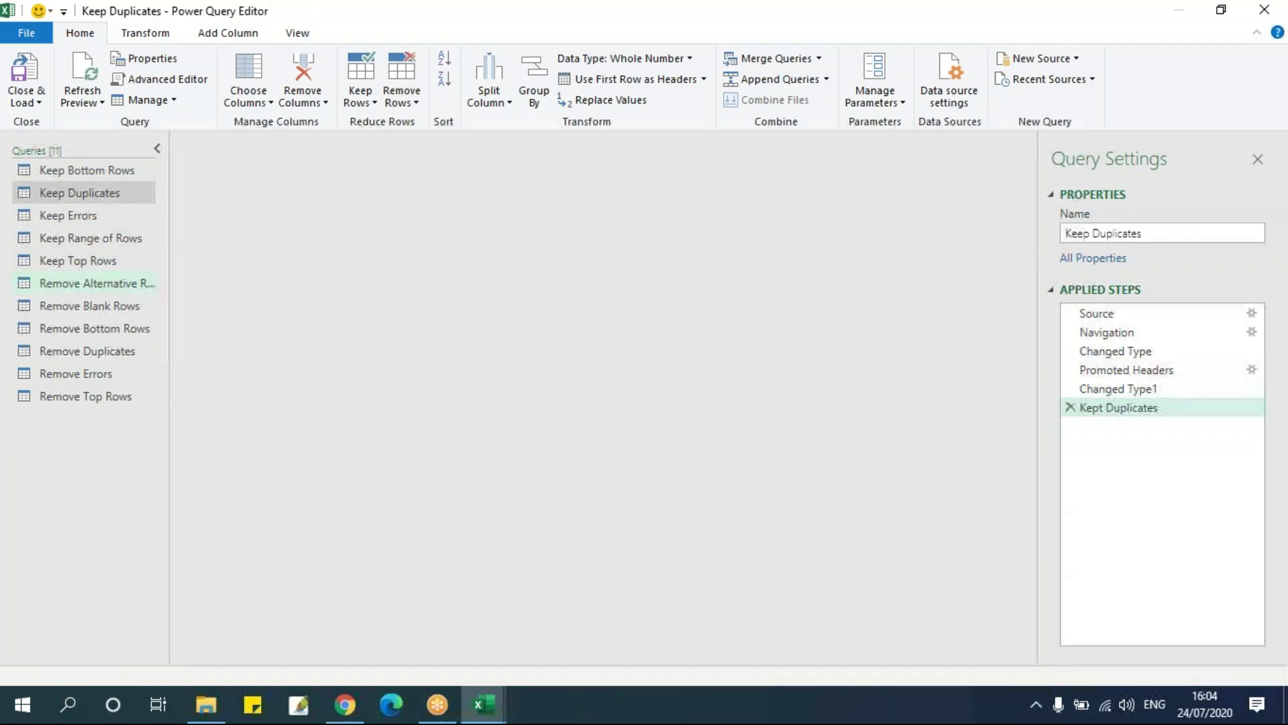
click(141, 357)
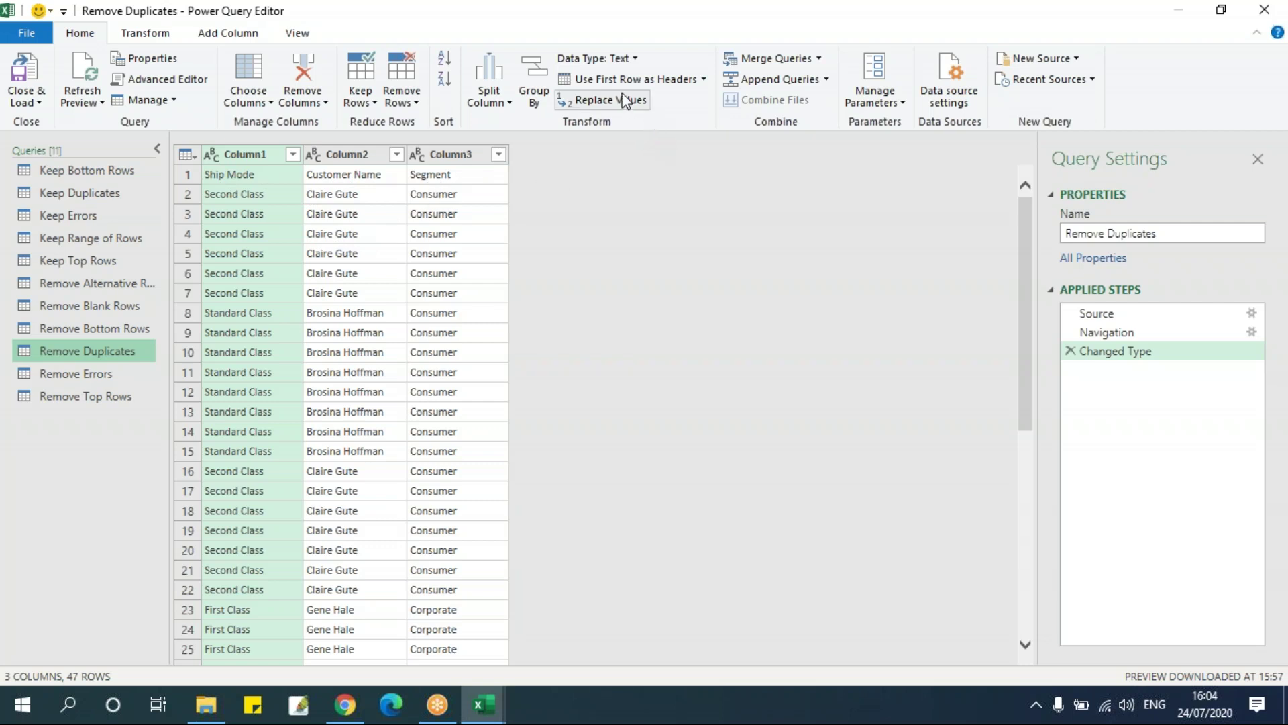
click(603, 79)
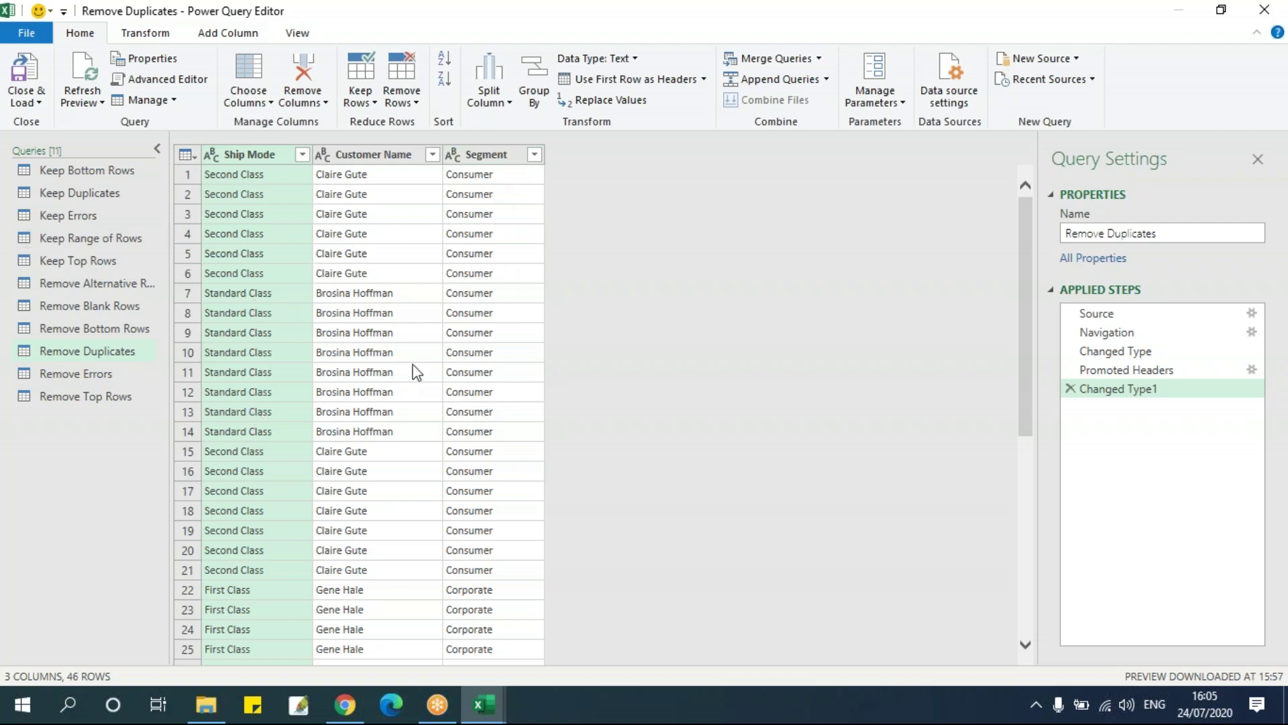
Remove duplicate rows from the Remove Duplicates query based on the Segment, Customer Name and Ship Mode columns together.
scroll(417, 372, down, 5)
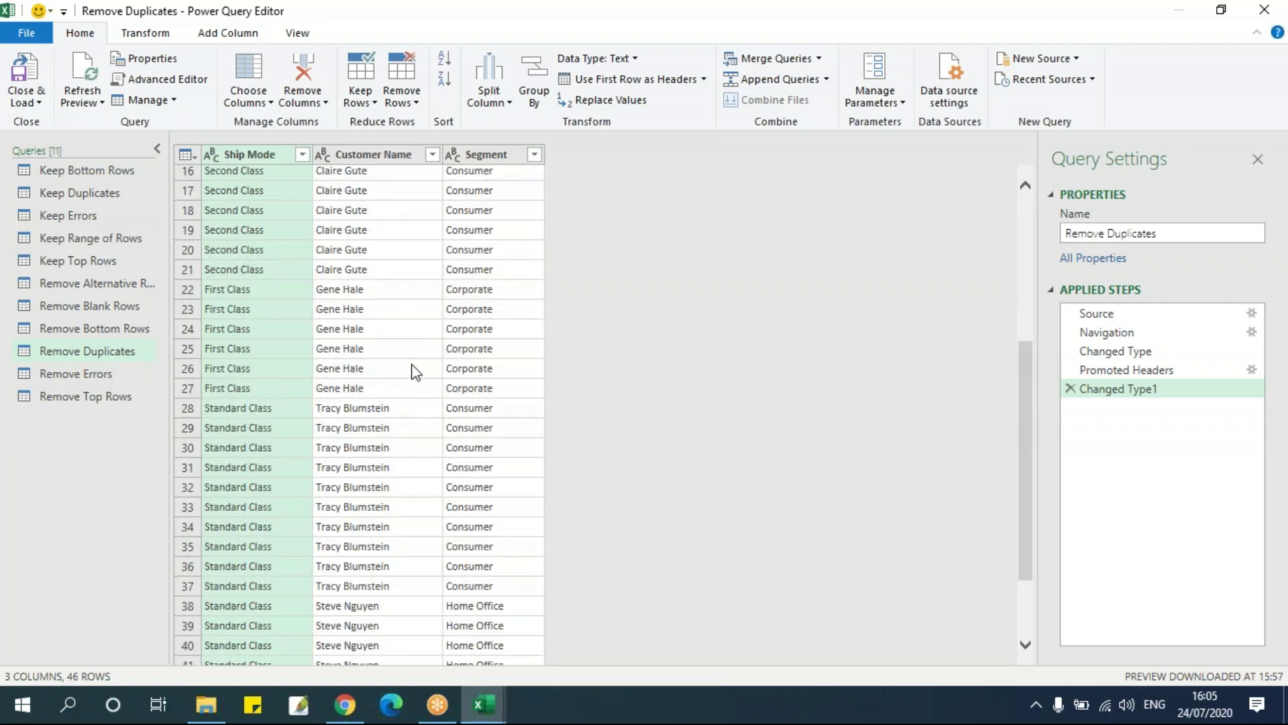
scroll(219, 255, up, 5)
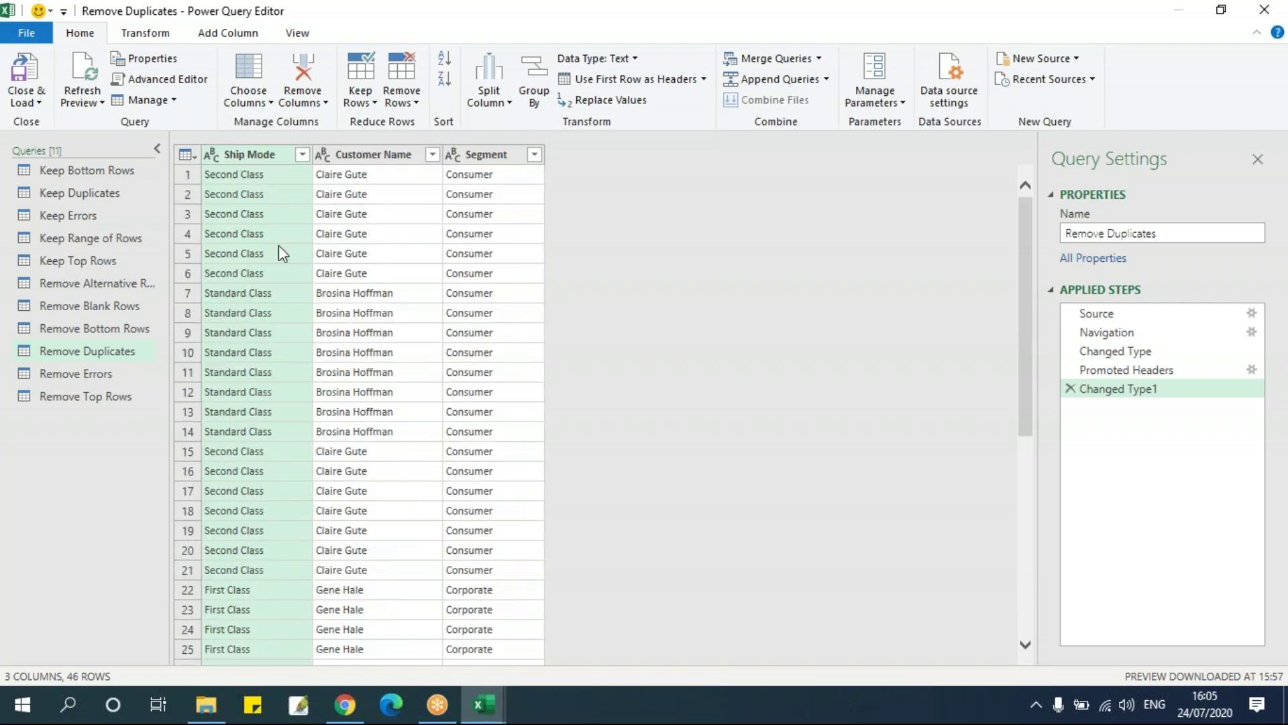
click(310, 233)
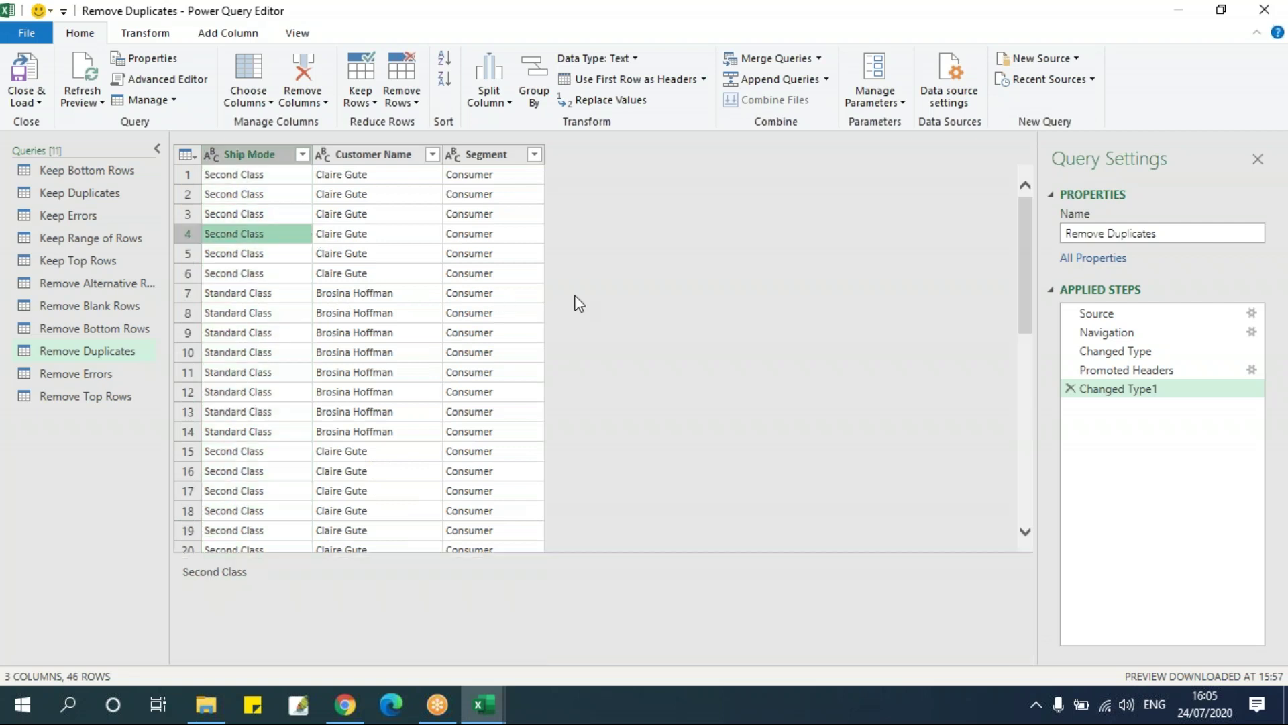
click(285, 176)
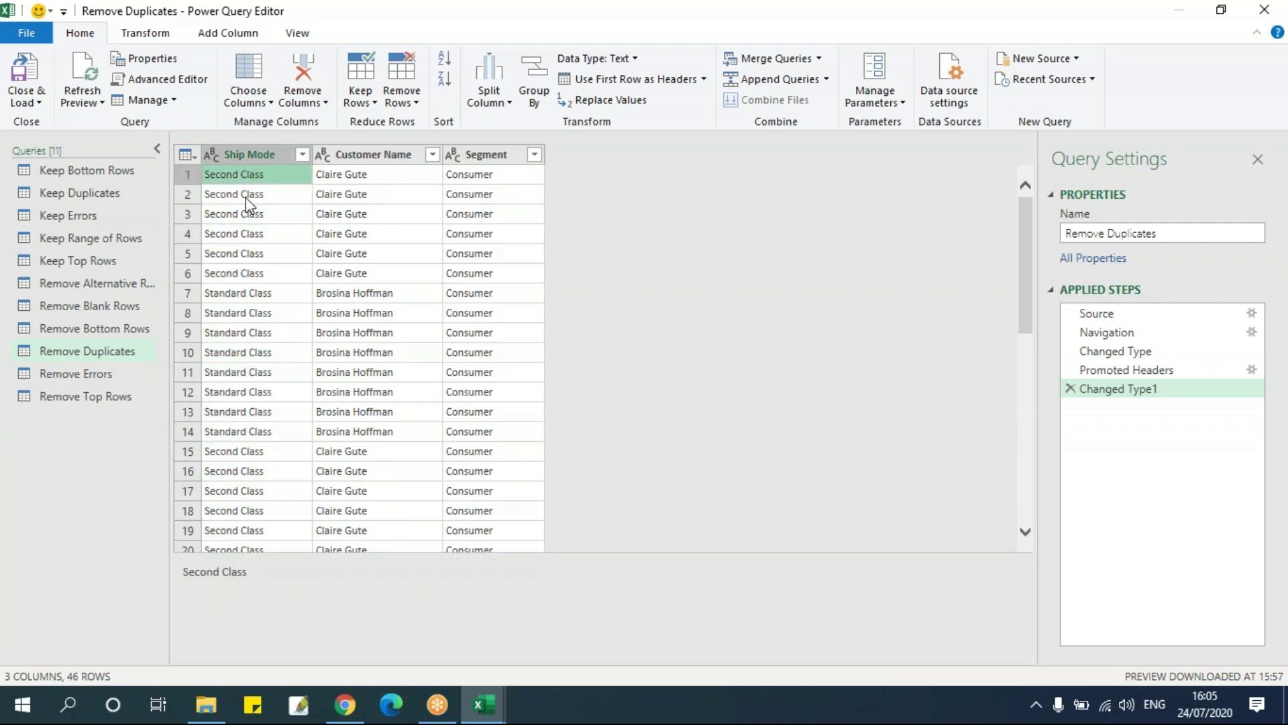
click(470, 149)
ctrl+click(375, 160)
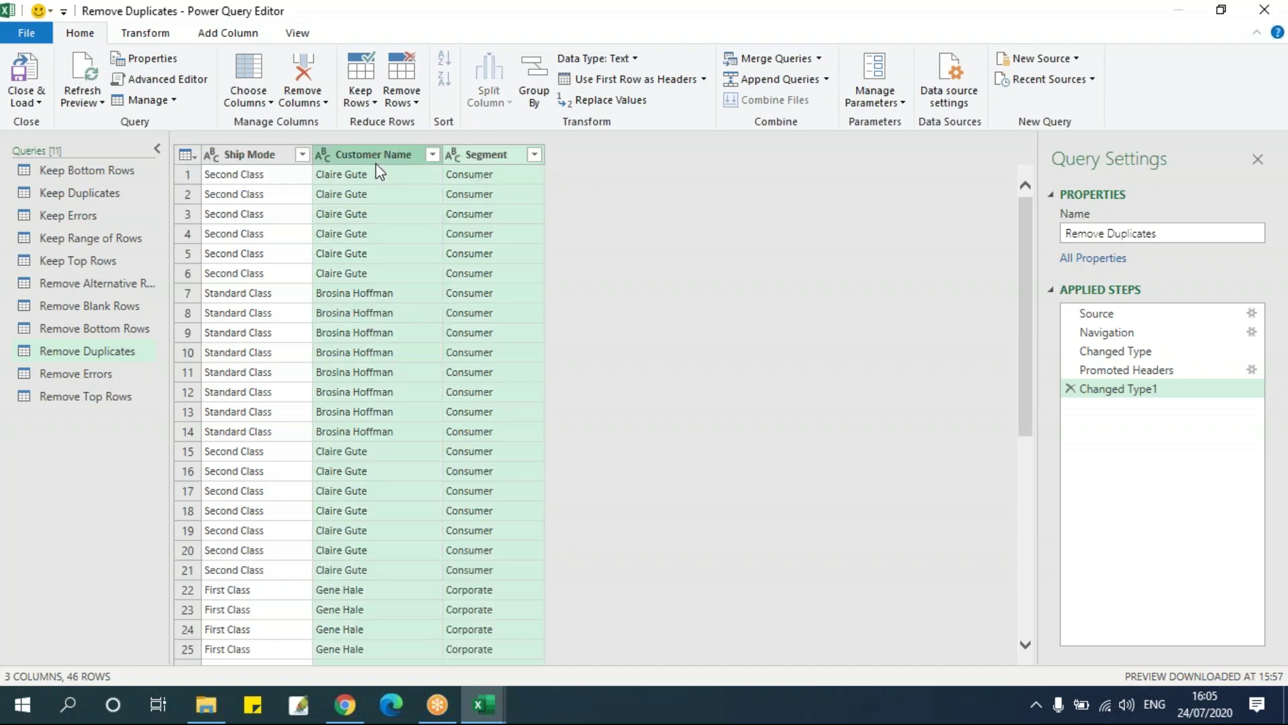
ctrl+click(262, 155)
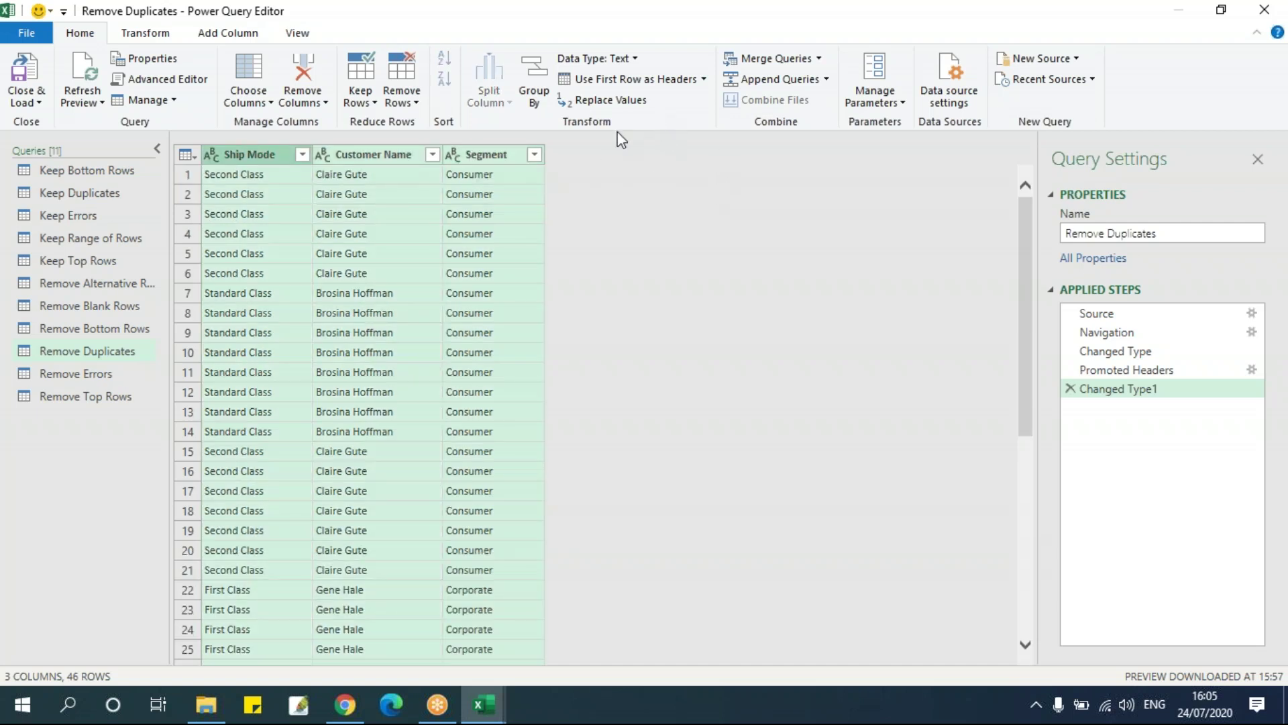
click(401, 99)
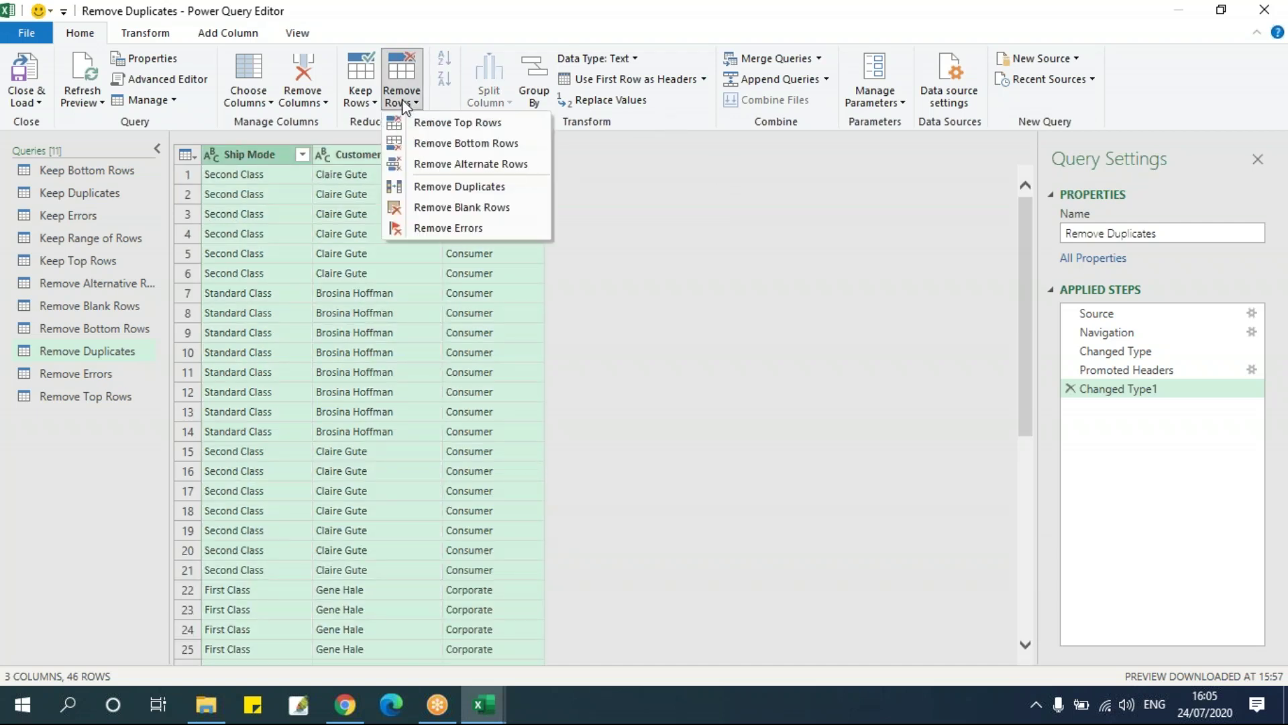
click(449, 192)
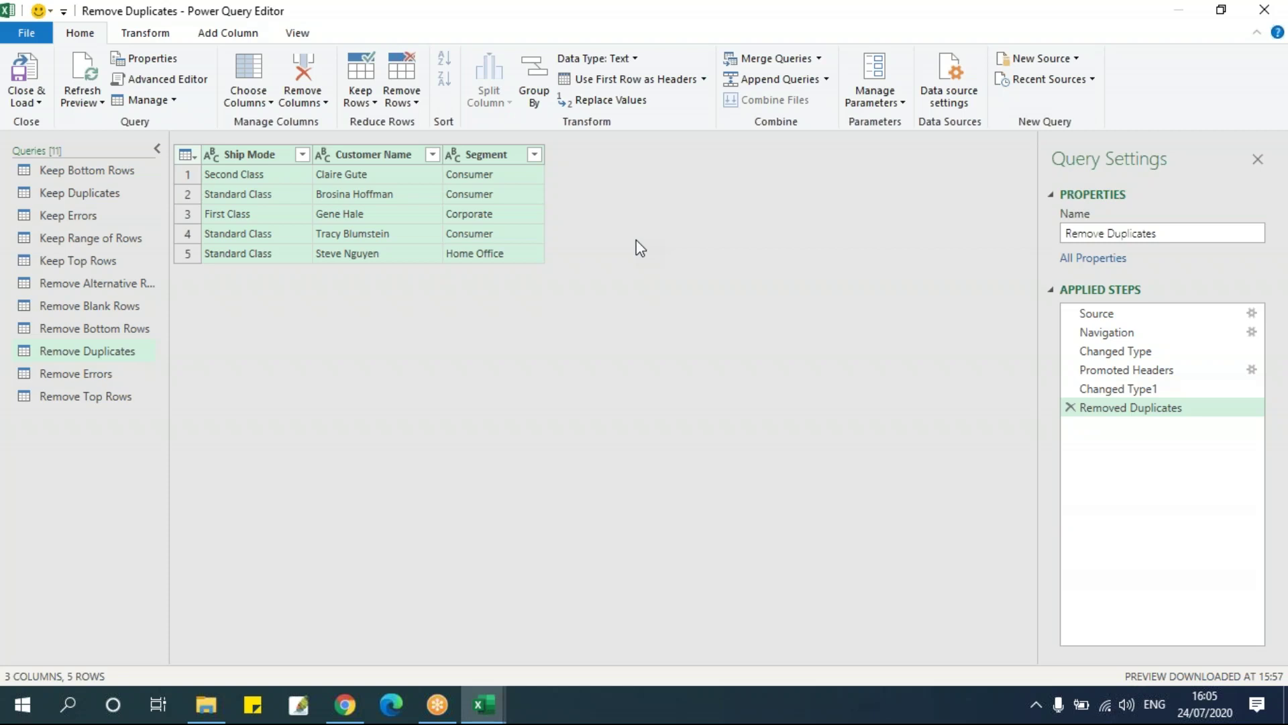
Remove all blank rows from the Remove Blank Rows query.
click(404, 98)
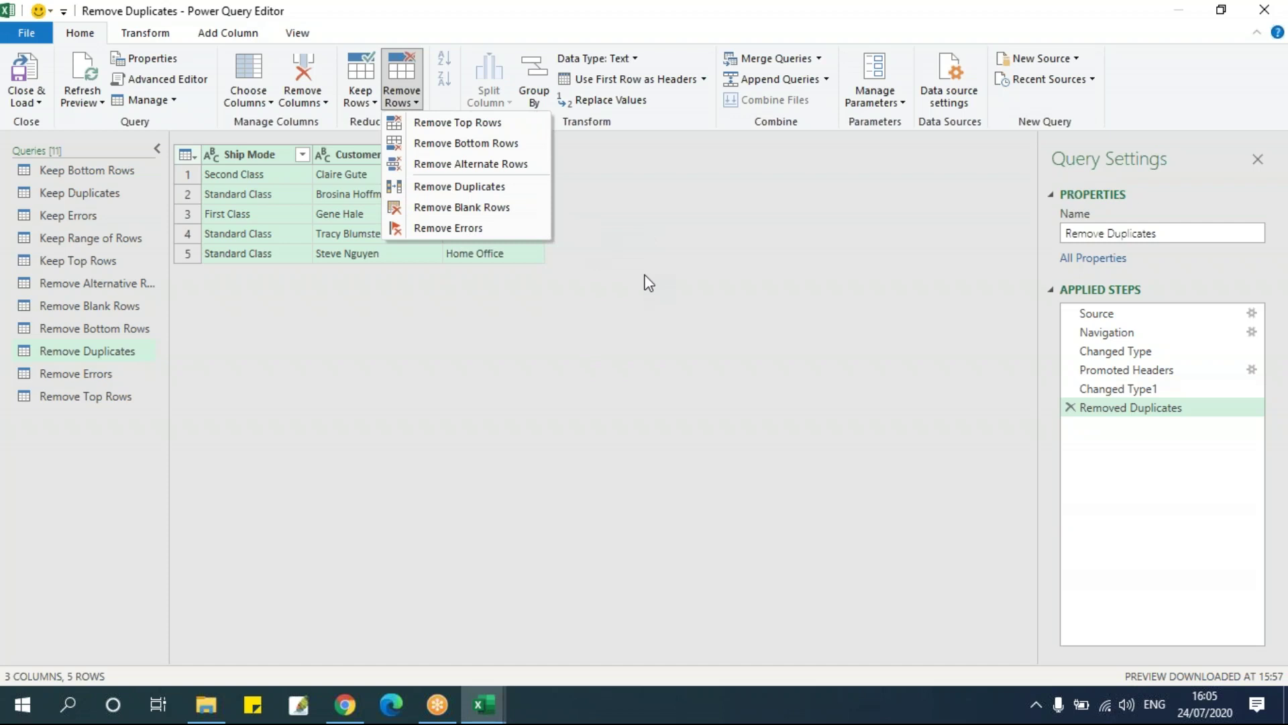
click(94, 313)
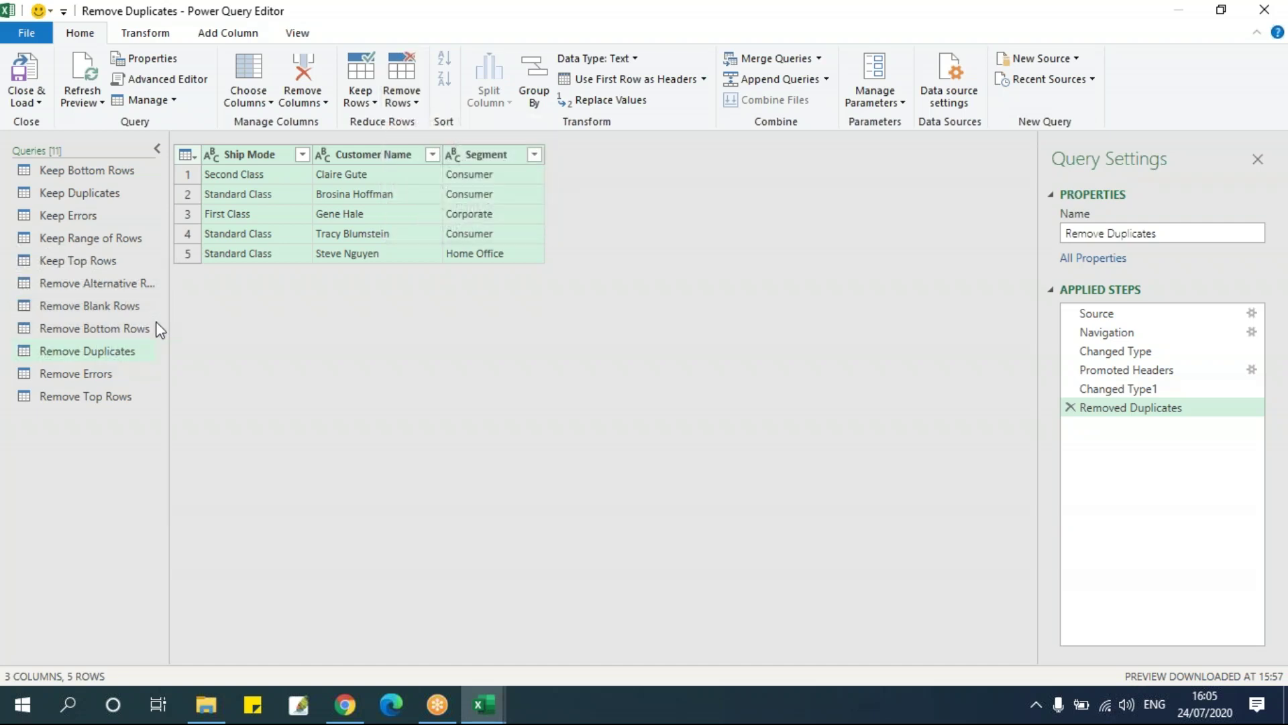
click(94, 306)
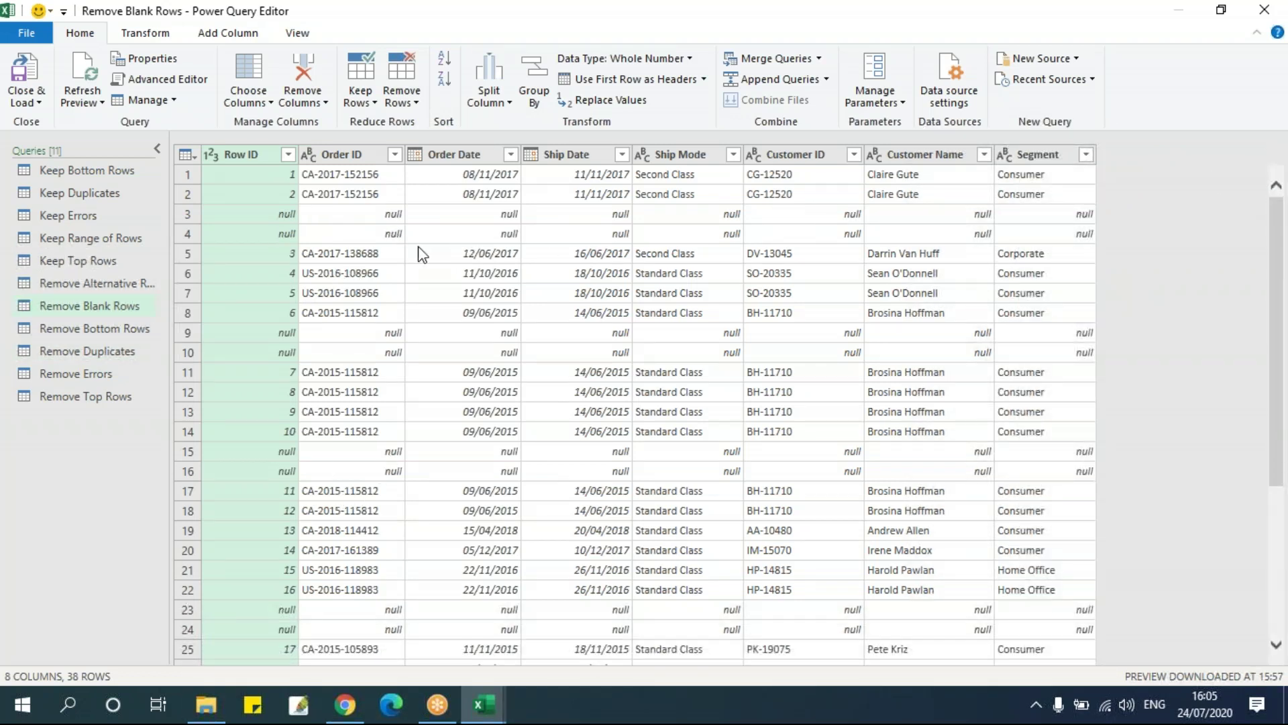
click(401, 94)
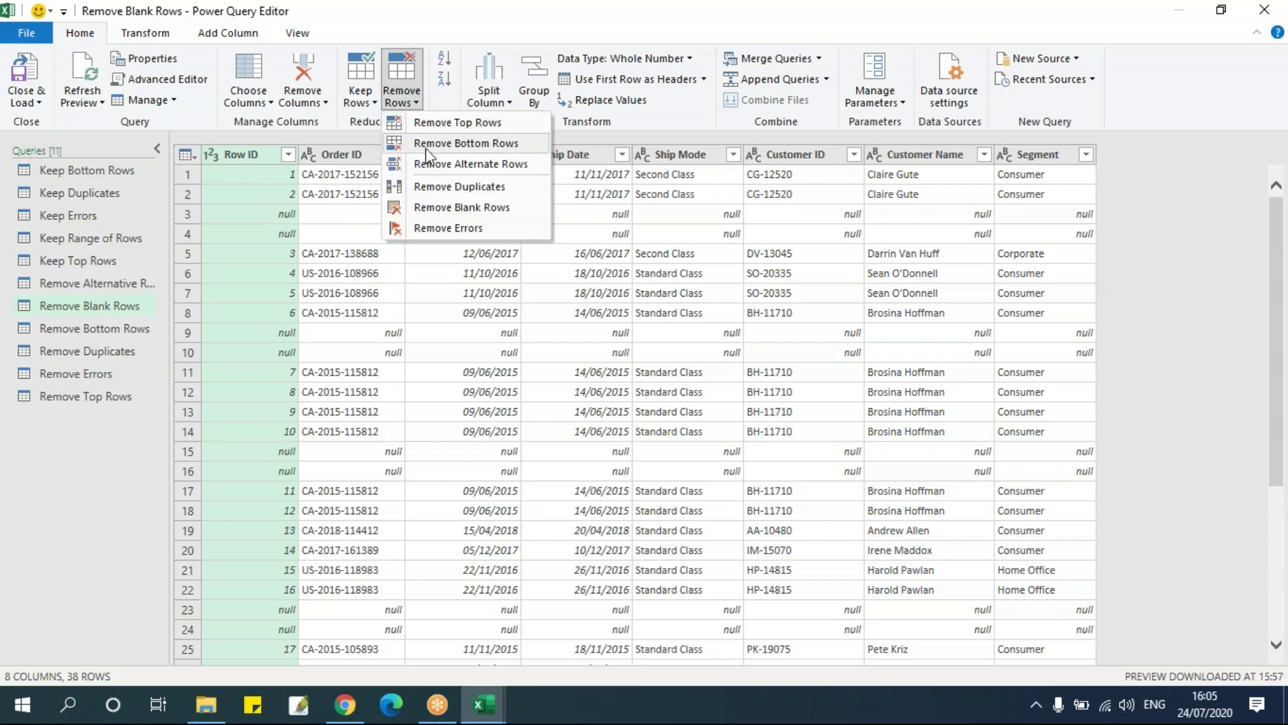
click(456, 207)
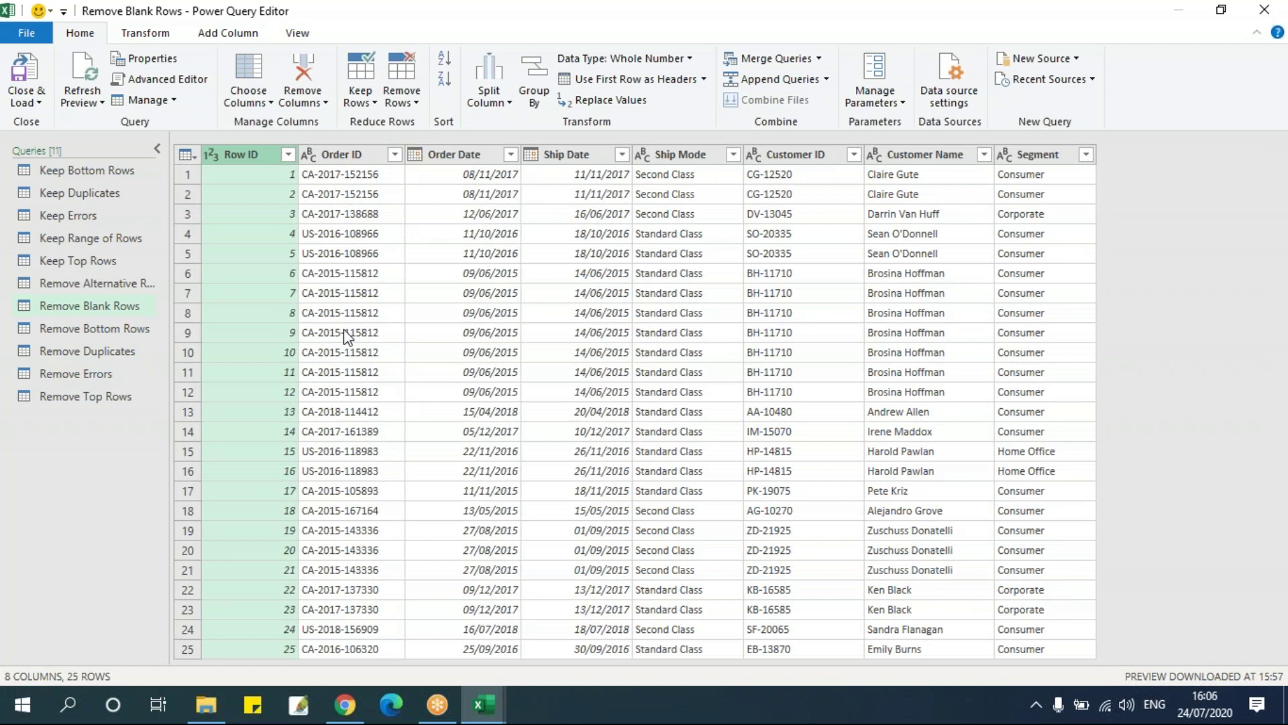
Remove the rows with errors in the Ship Mode column of the Remove Errors query.
click(402, 94)
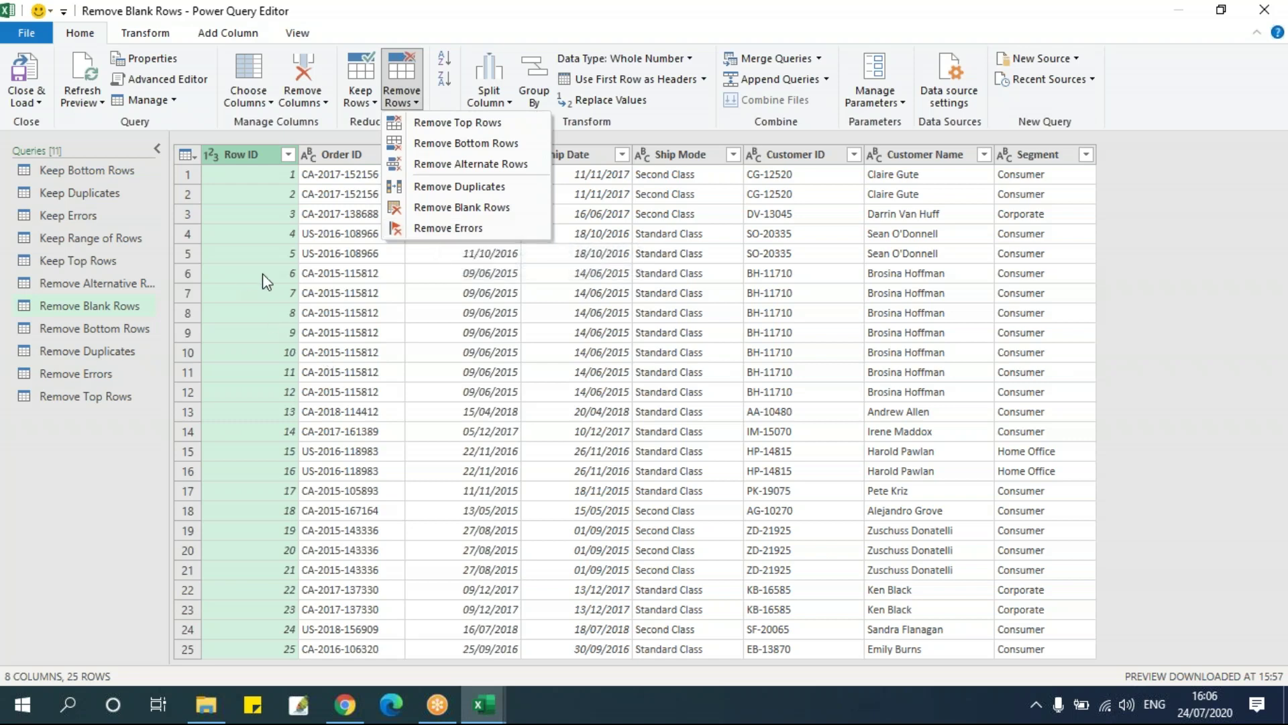
click(279, 277)
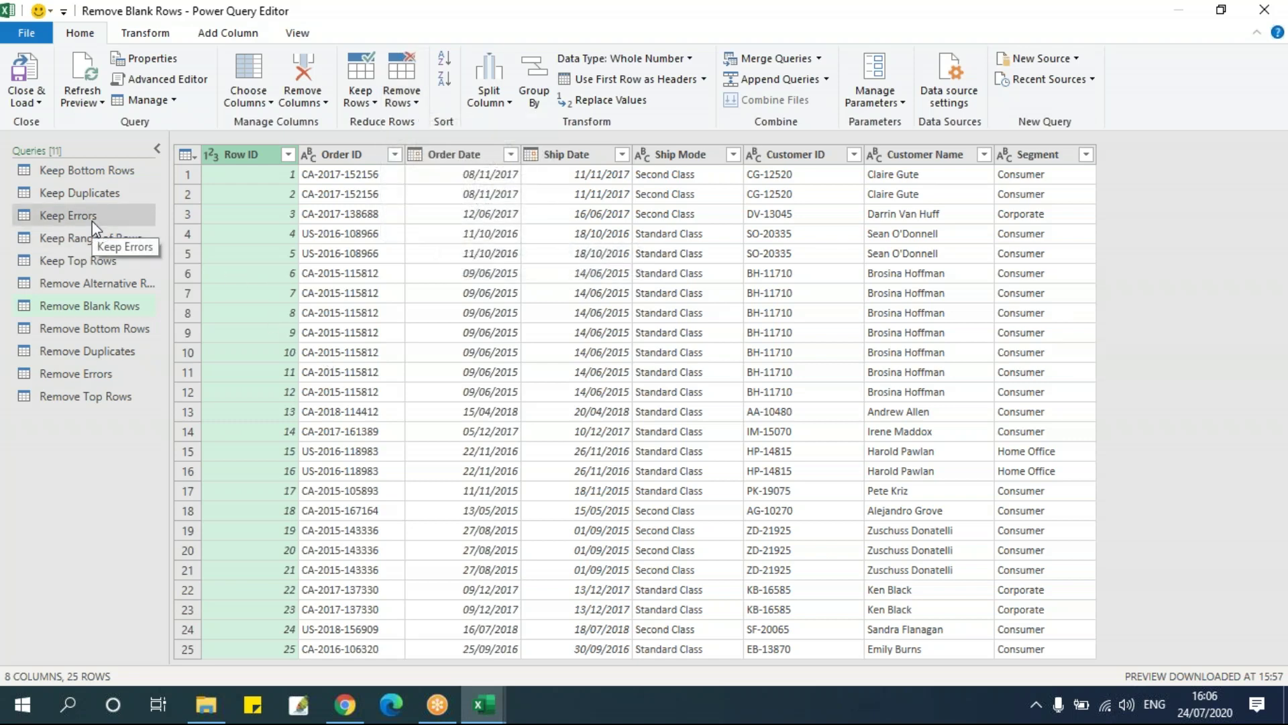
click(109, 375)
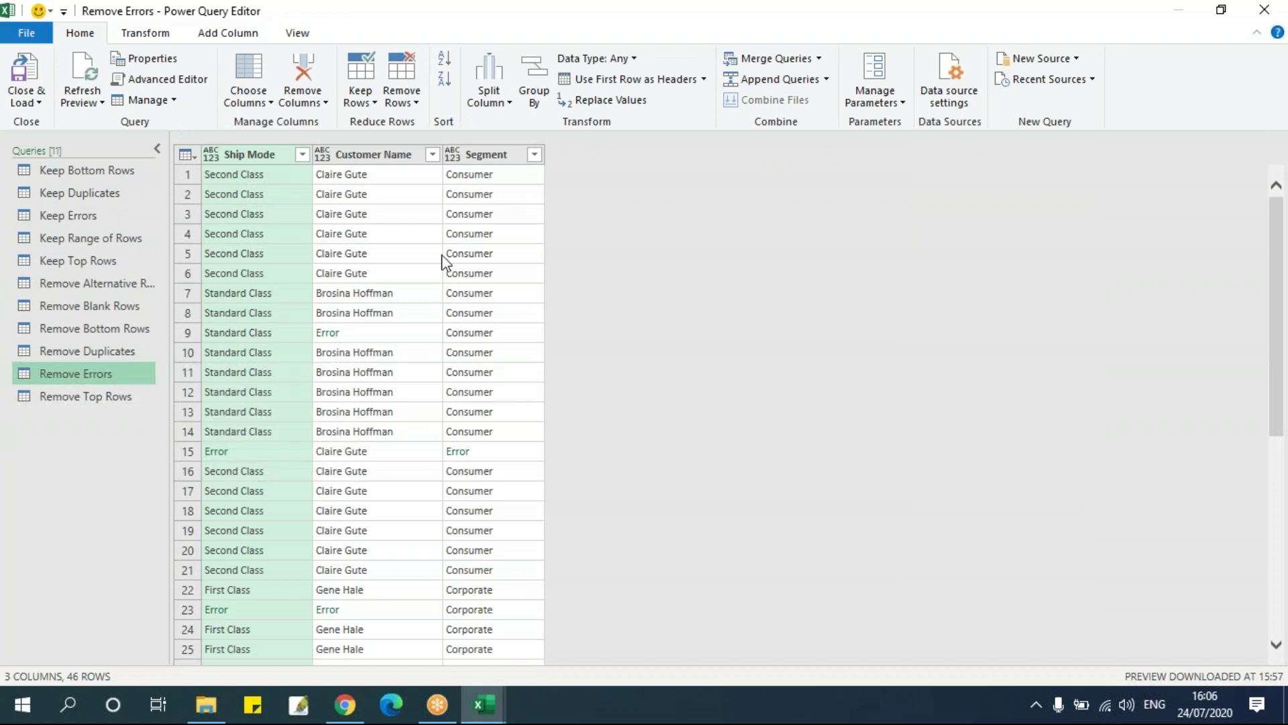
click(405, 100)
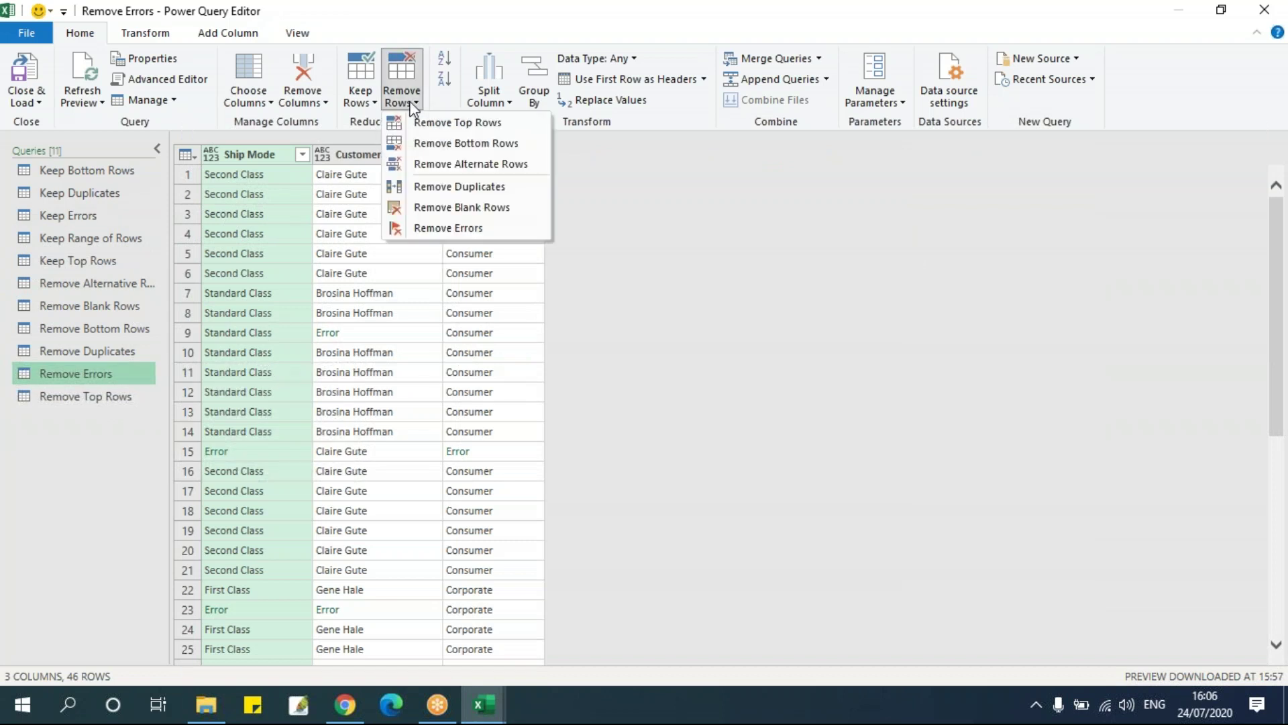
click(436, 226)
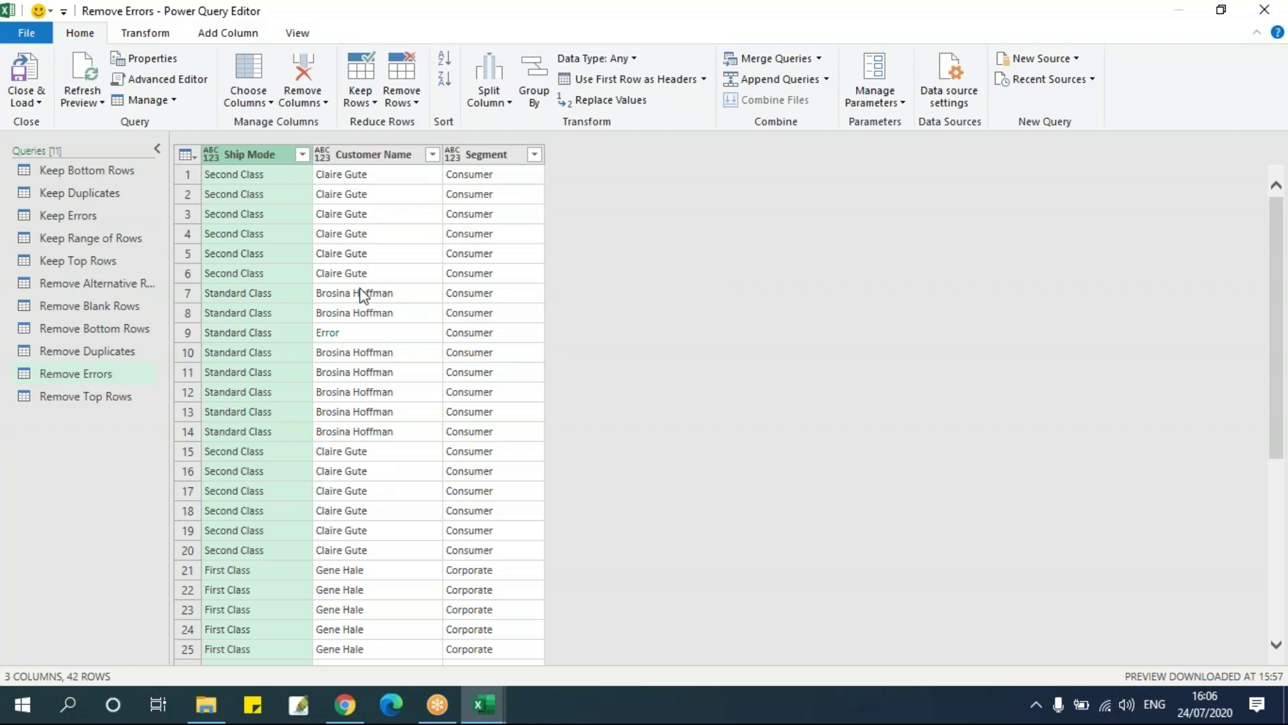
Keep only the rows with errors in the Ship Mode column of the Keep Errors query.
click(360, 99)
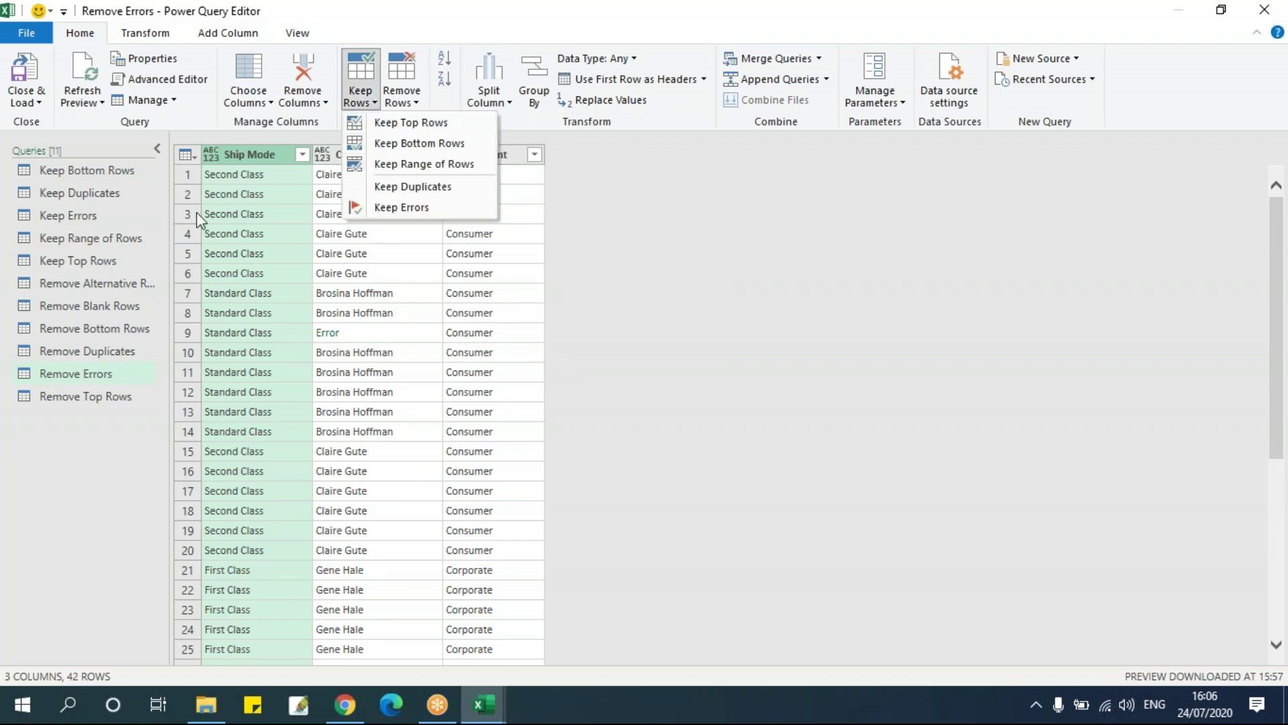
click(87, 215)
click(87, 215)
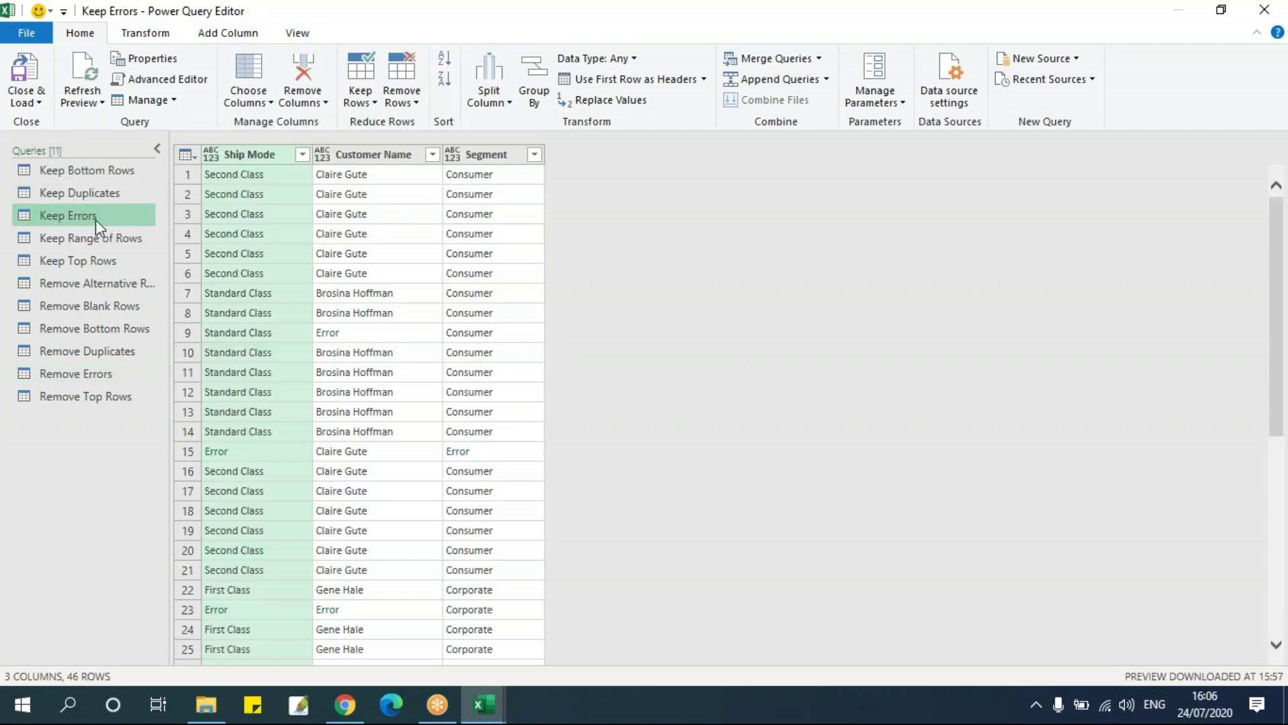
click(354, 100)
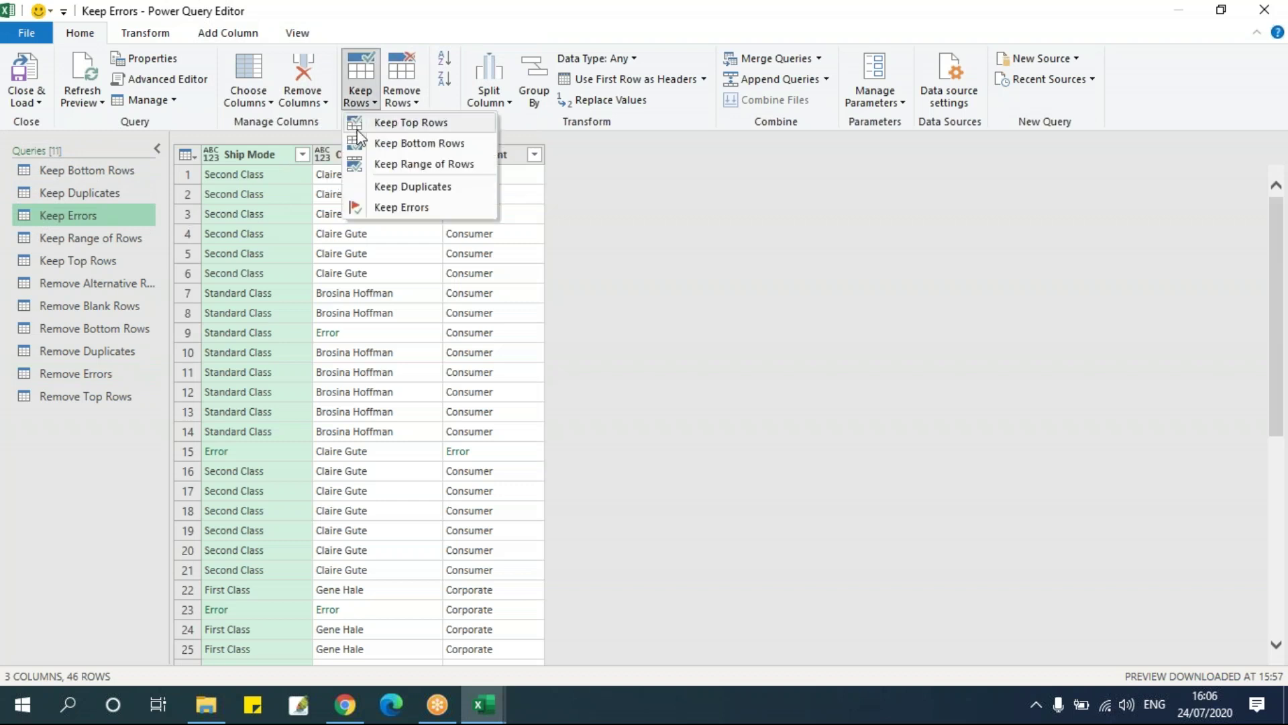
click(379, 206)
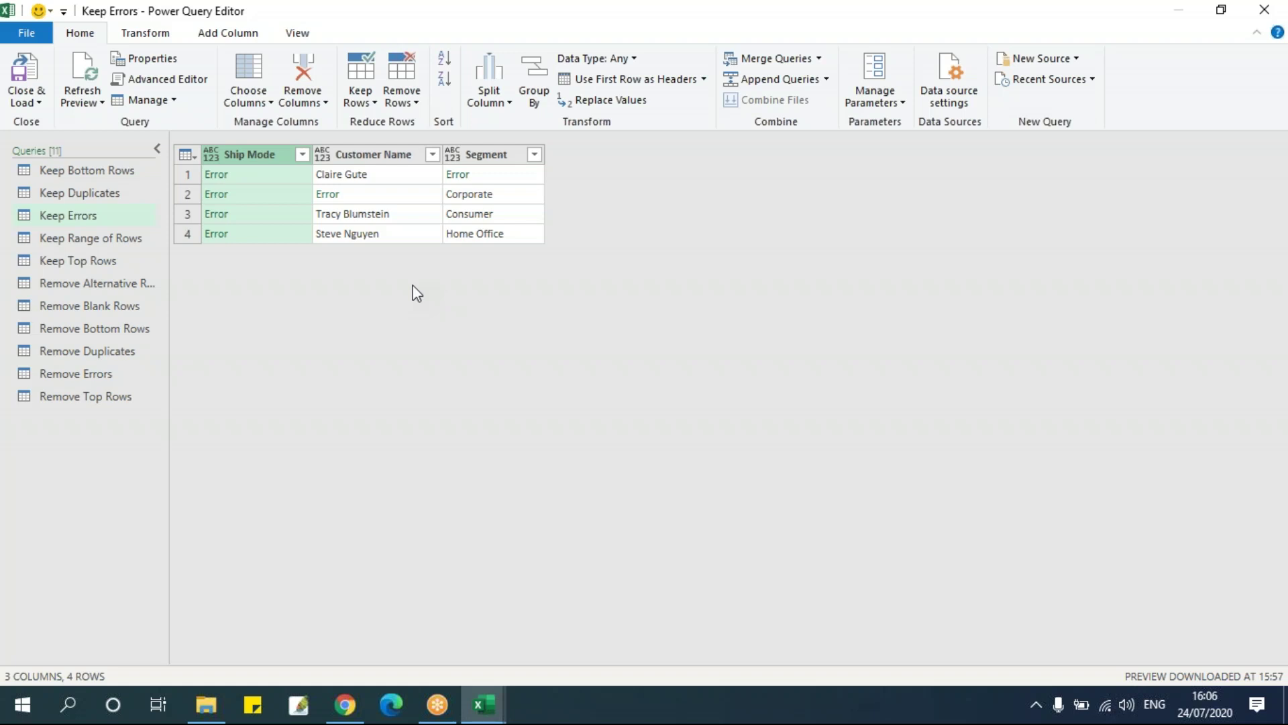
Close the query editor and discard all the changes.
click(1265, 9)
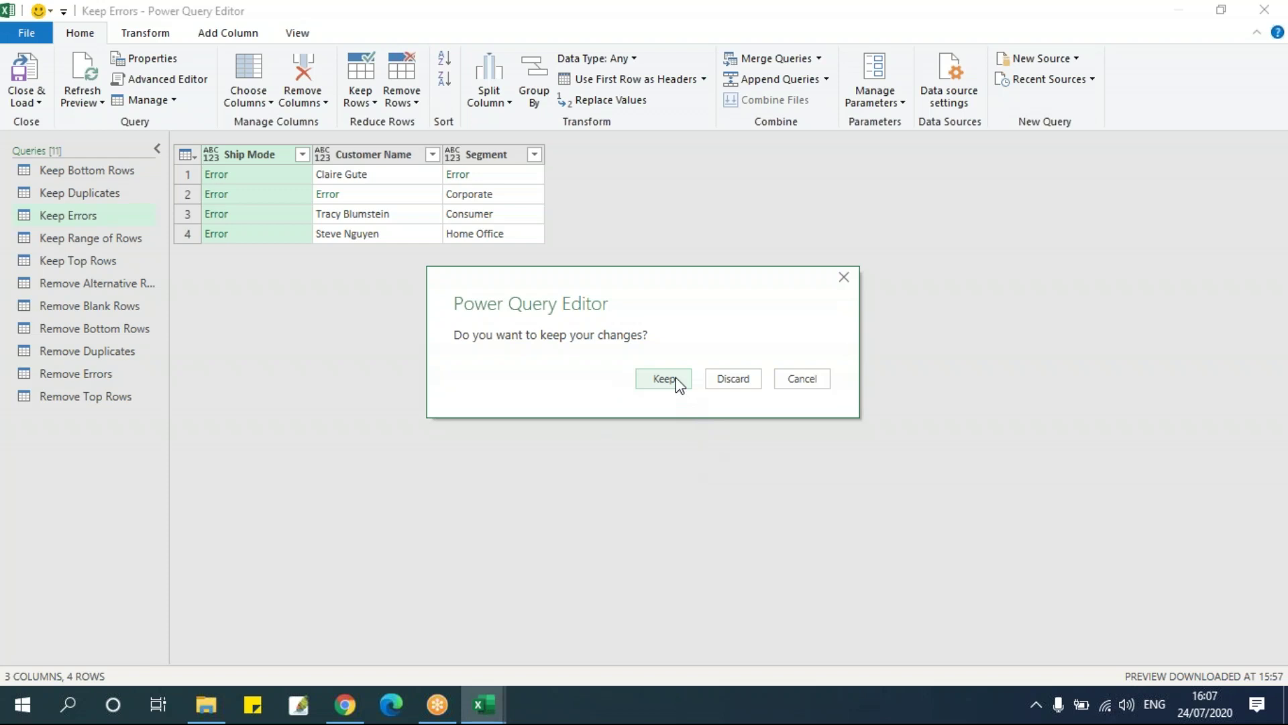
click(730, 382)
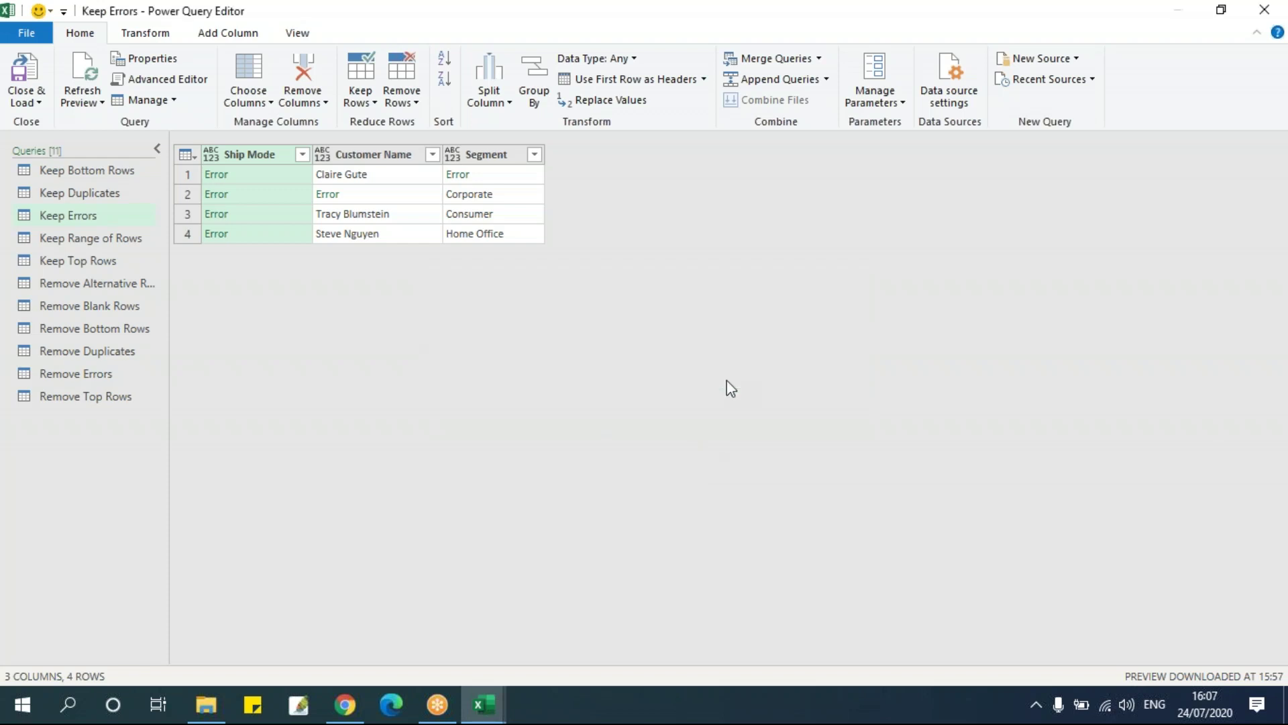
Leave the query editor and locate the Manage Columns workbook in the 09 - POWER QUERY folder in File Explorer.
click(1265, 9)
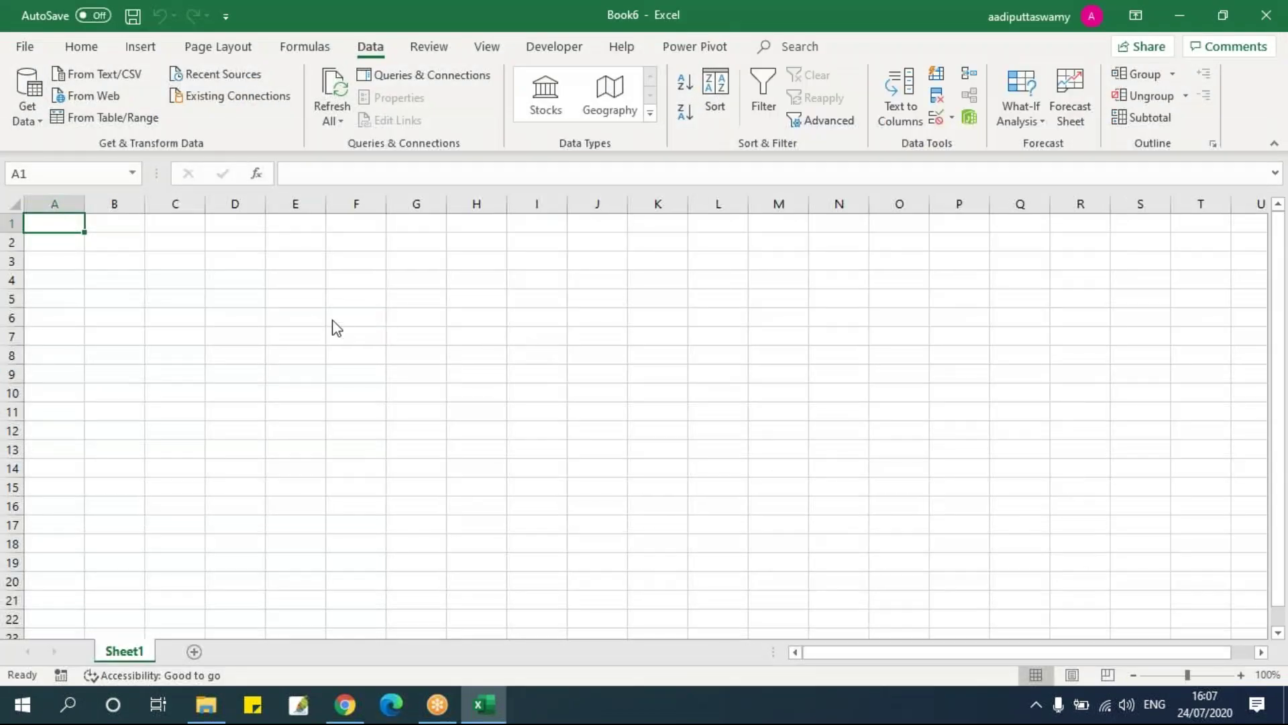
click(195, 699)
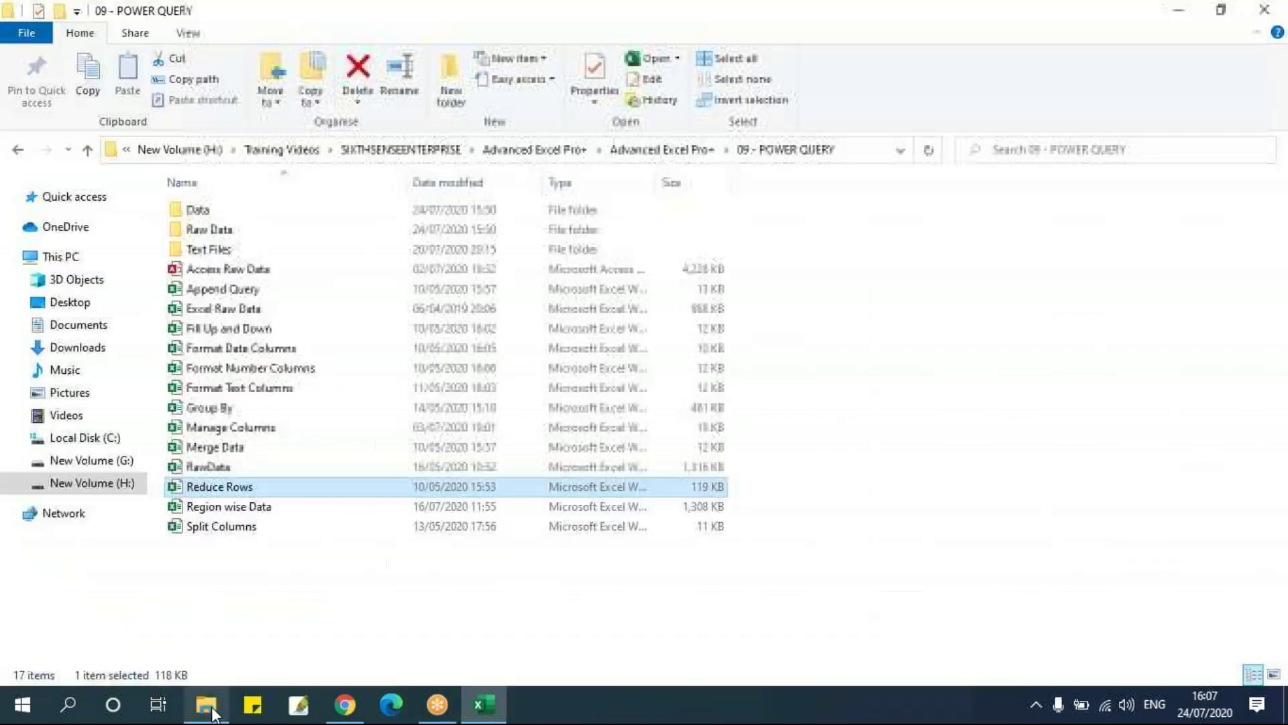
click(267, 406)
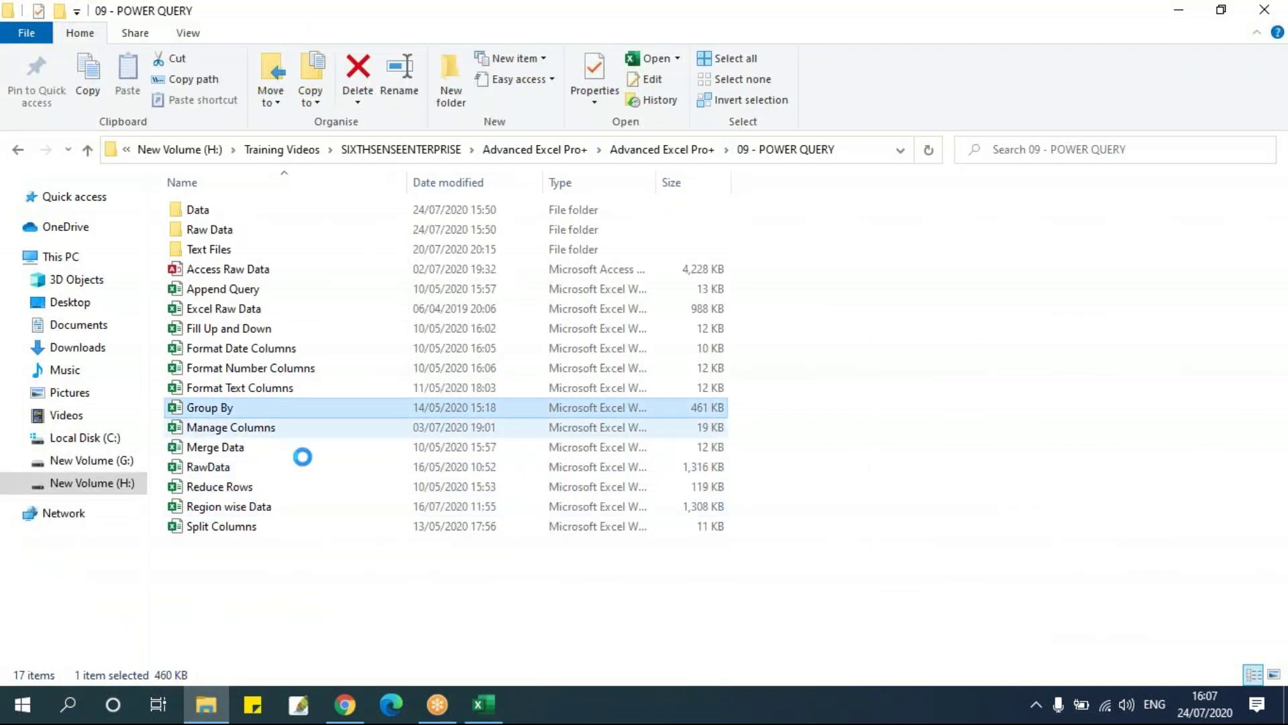
key(Down)
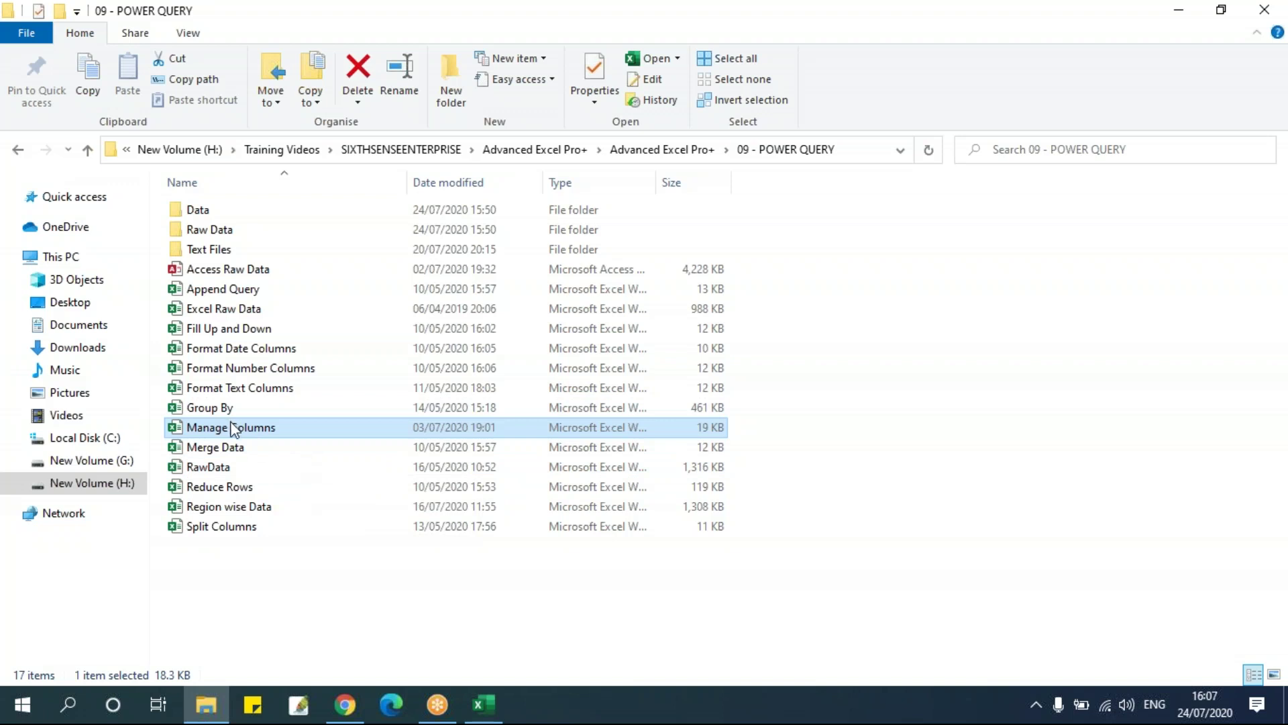
Switch back to Excel and import the Orders sheet of the Manage Columns workbook for transformation in Power Query.
click(483, 704)
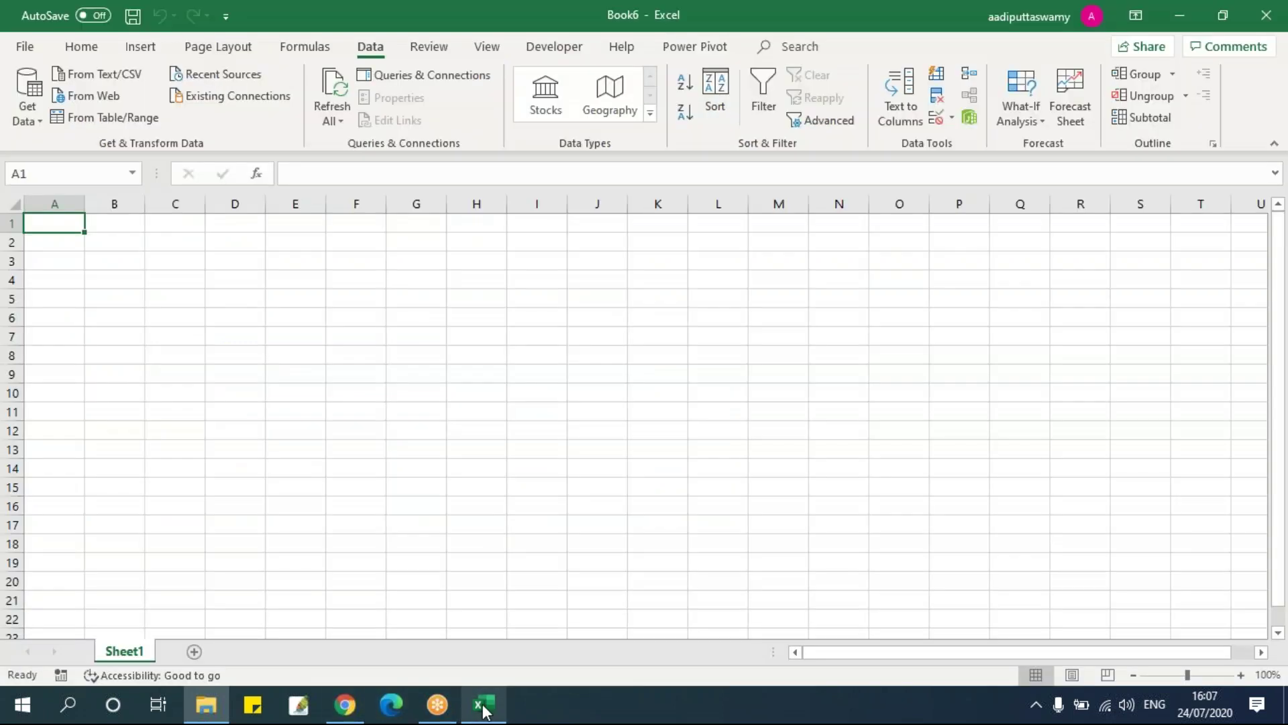
click(345, 478)
click(216, 319)
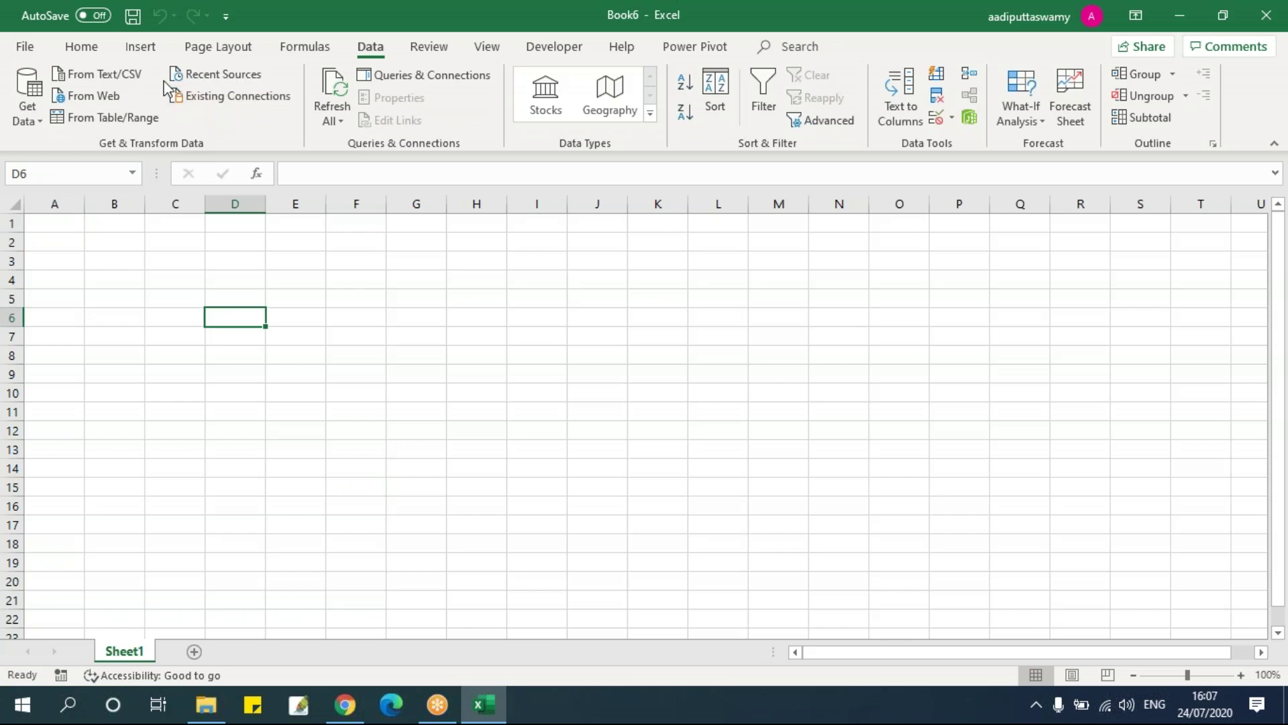
click(31, 115)
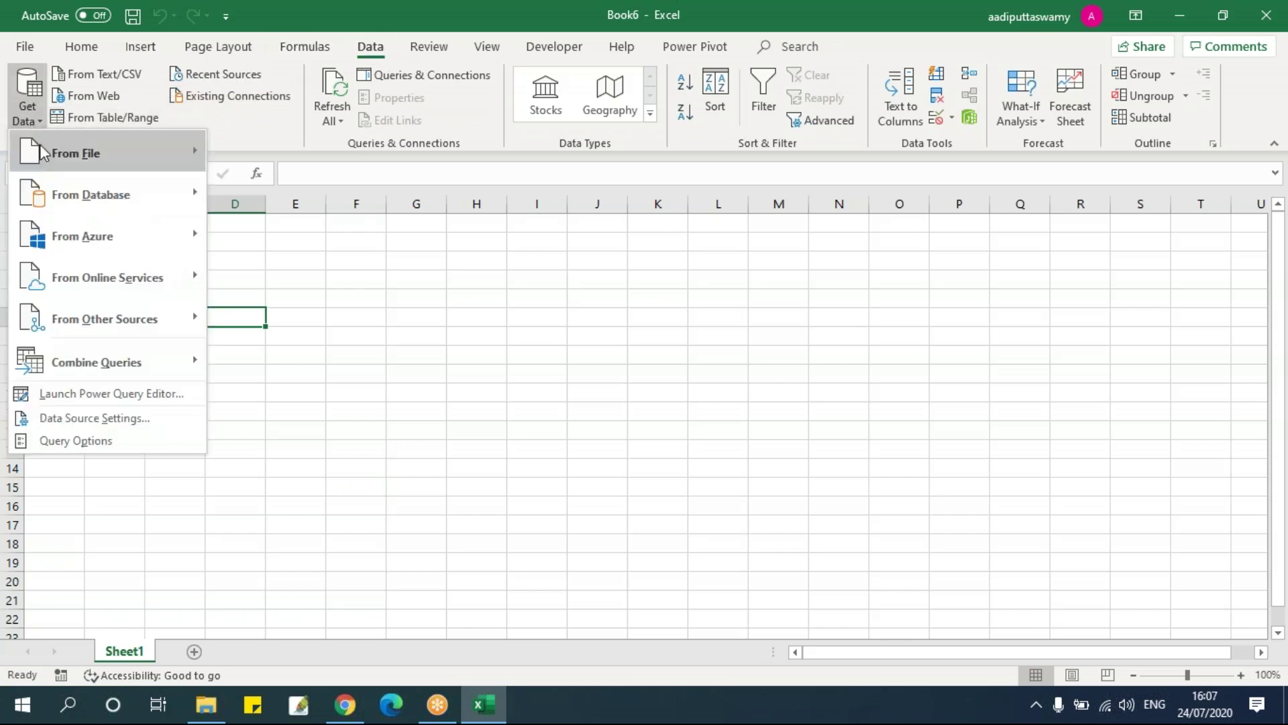
mouse_move(69, 154)
click(288, 155)
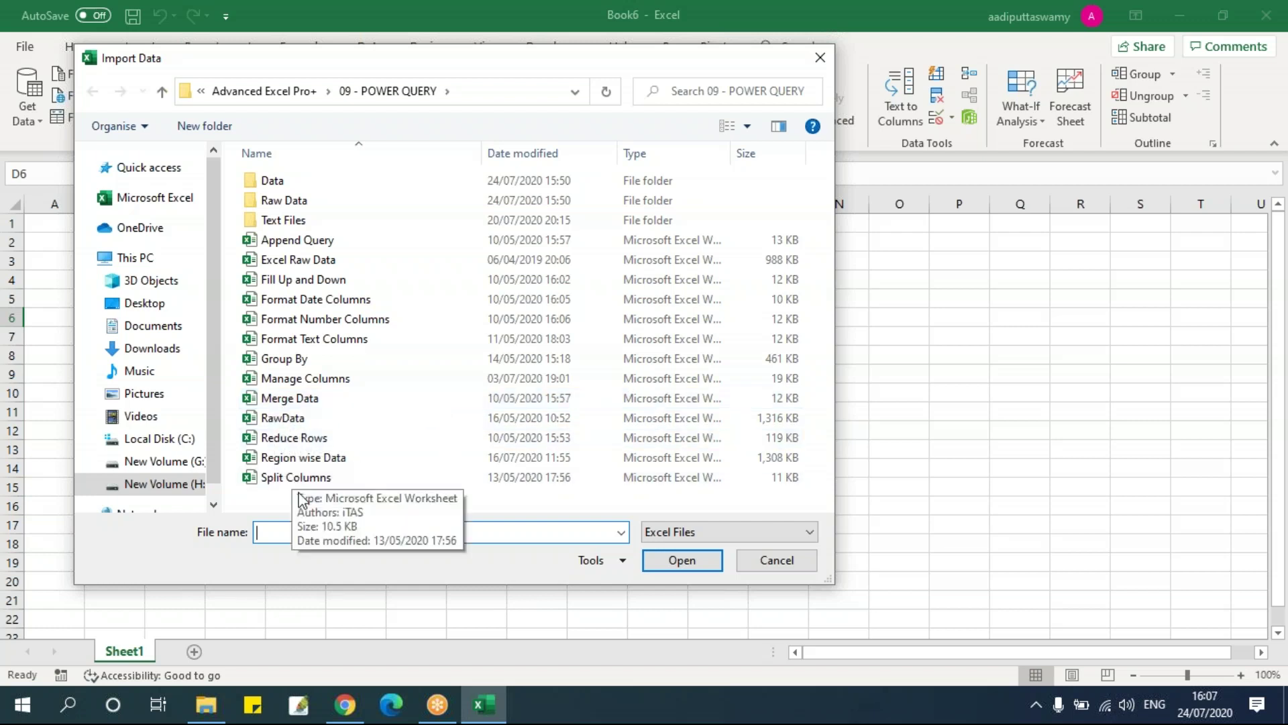
click(322, 379)
click(678, 561)
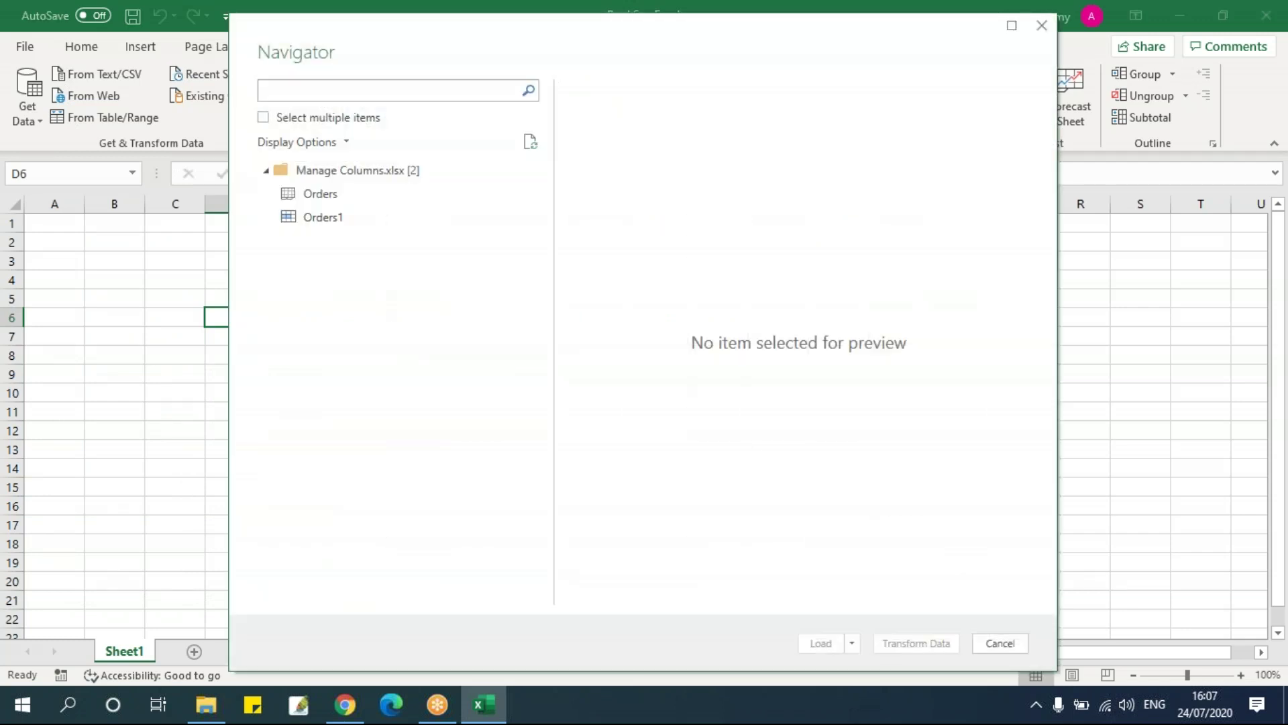
click(297, 198)
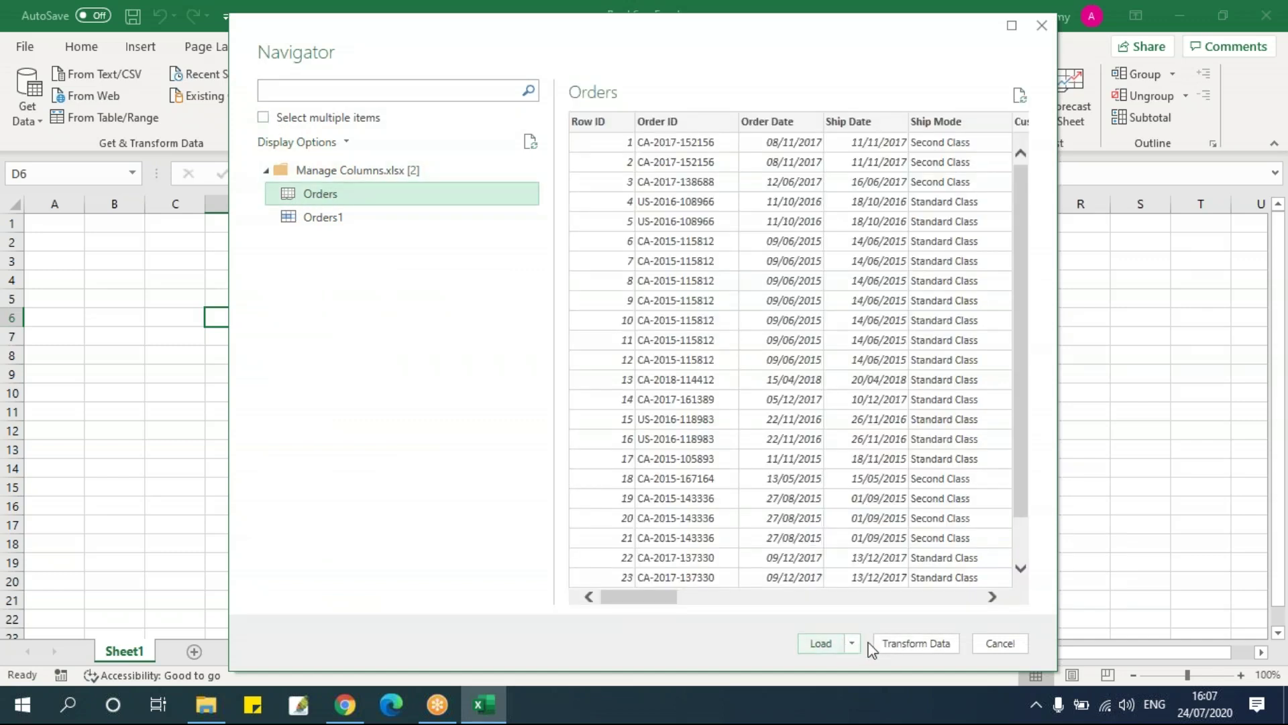
click(908, 644)
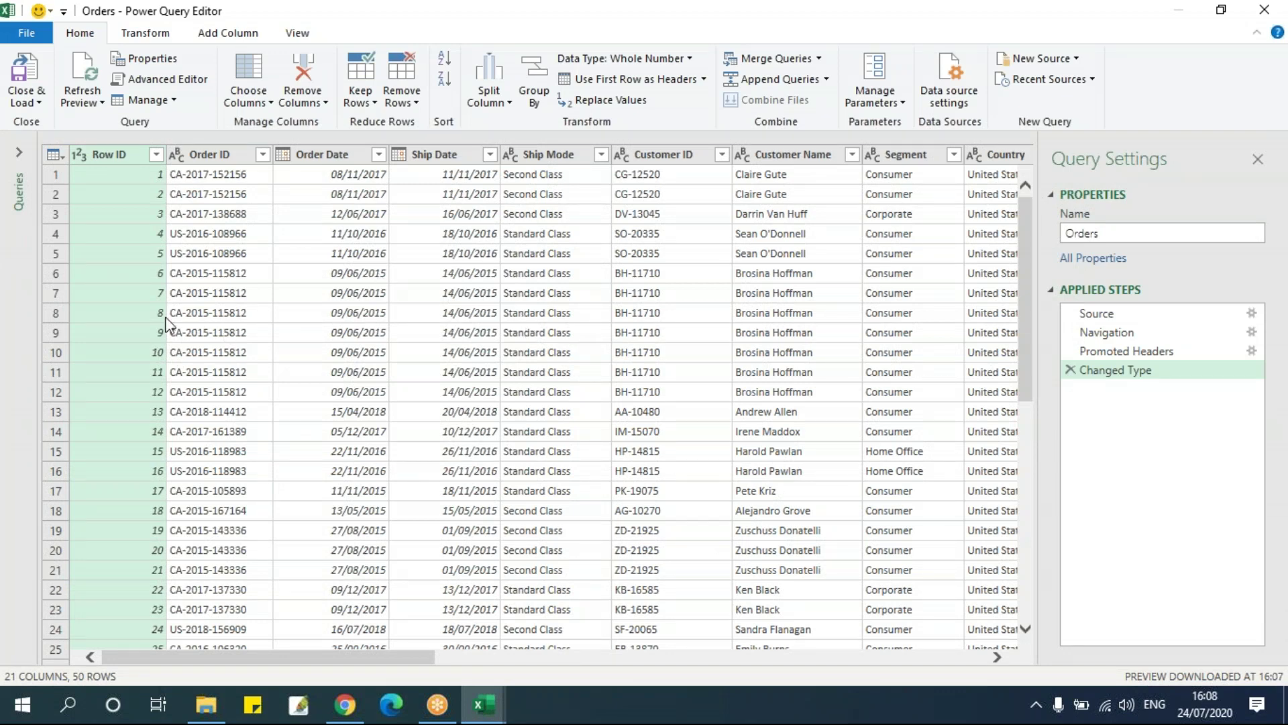
Remove the Ship Date column from the Orders query.
click(430, 155)
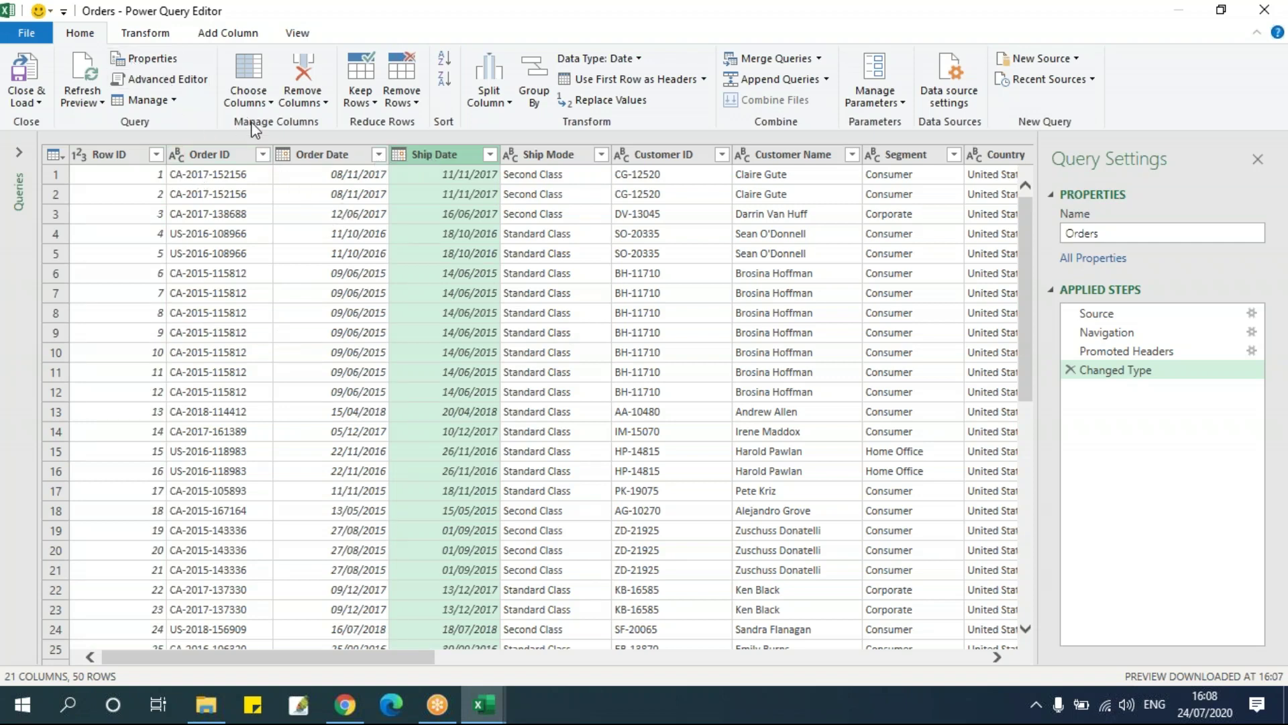
click(312, 102)
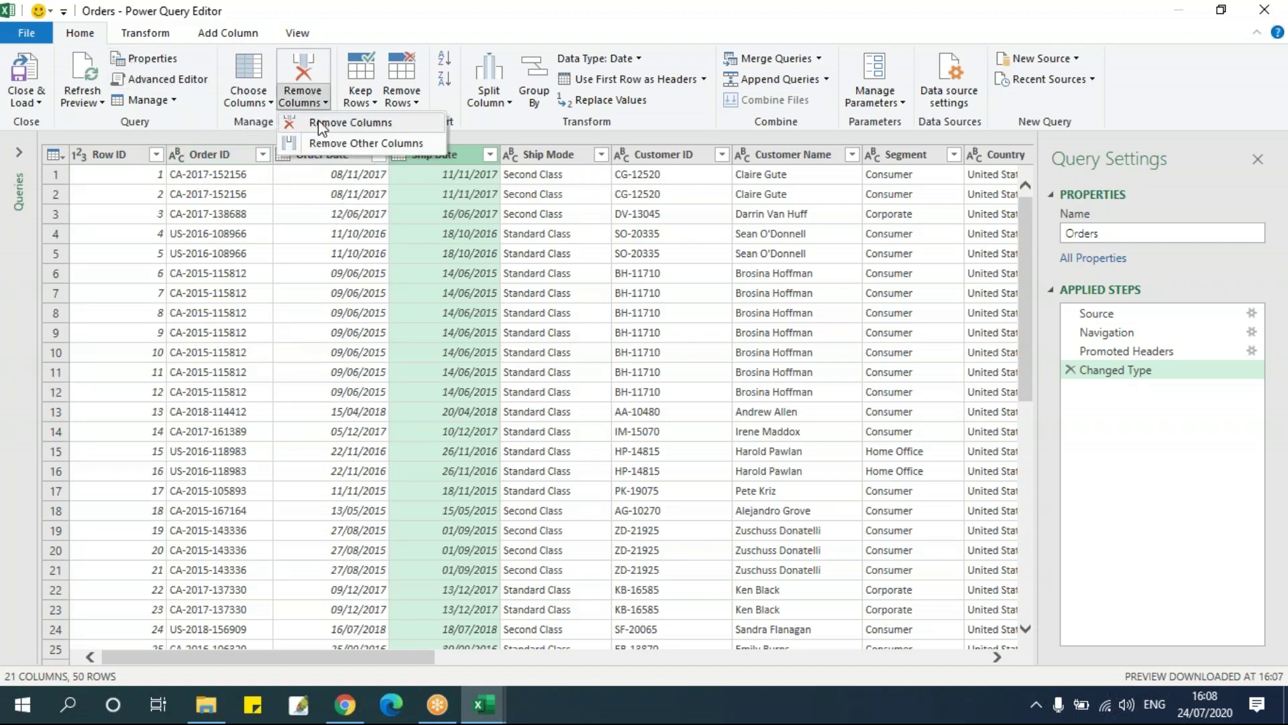
click(321, 125)
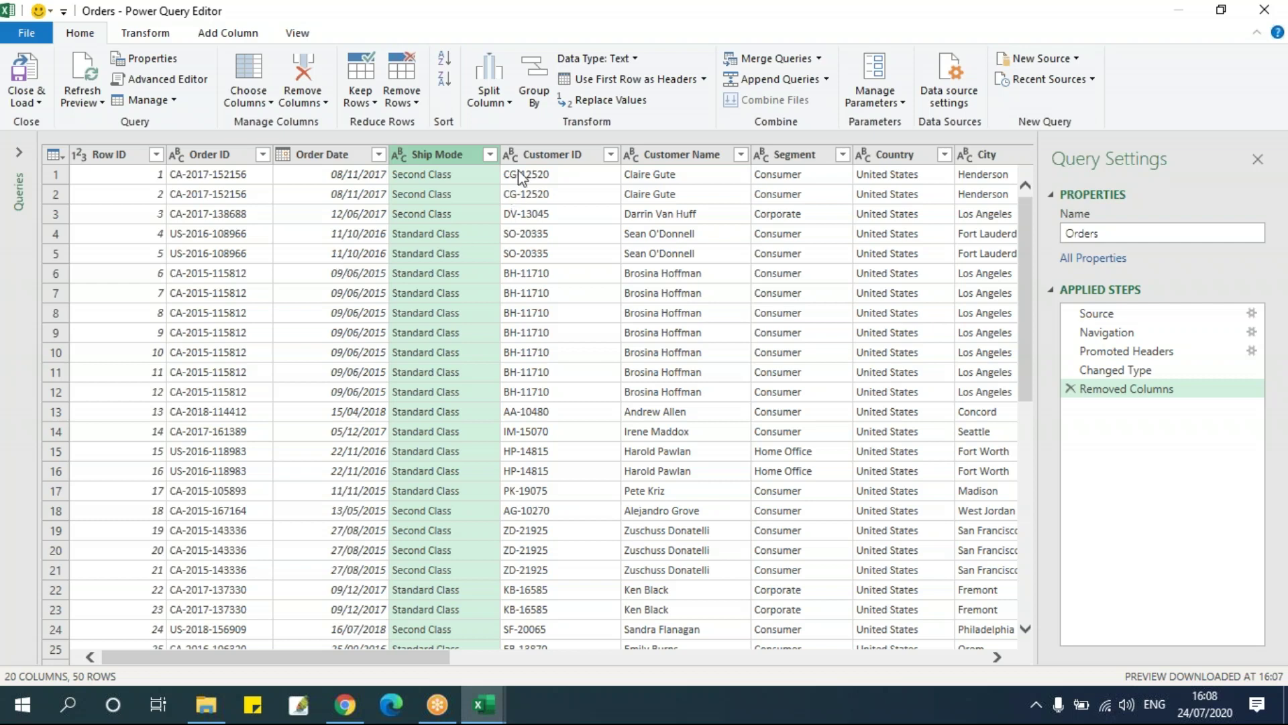
Remove the Ship Mode, Customer Name, Segment and Country columns from the Orders query together.
ctrl+click(671, 153)
ctrl+click(803, 159)
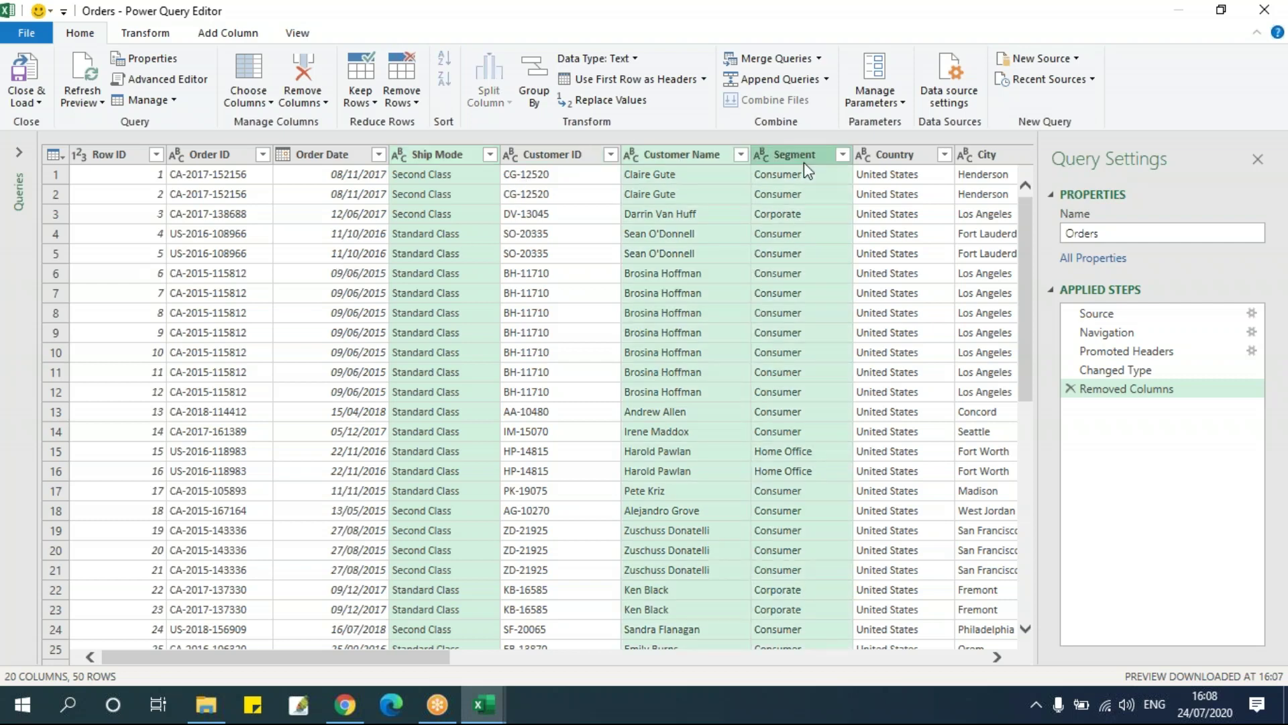
ctrl+click(908, 159)
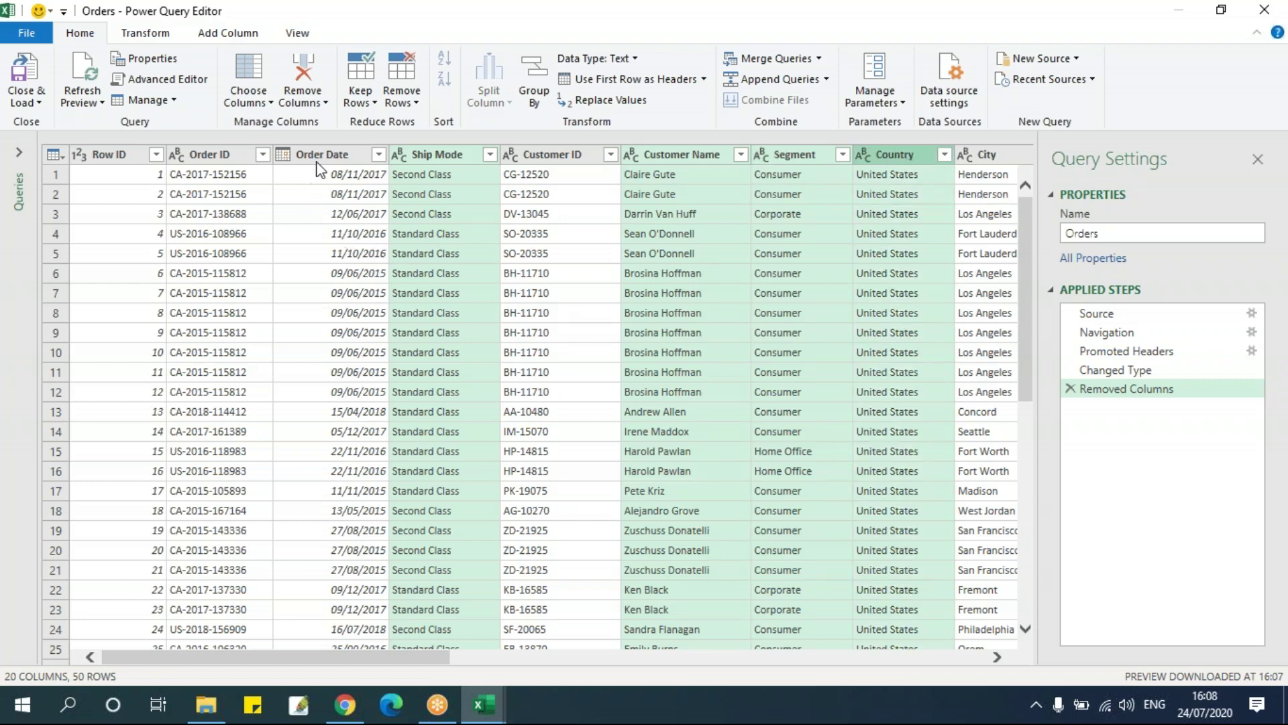
click(303, 102)
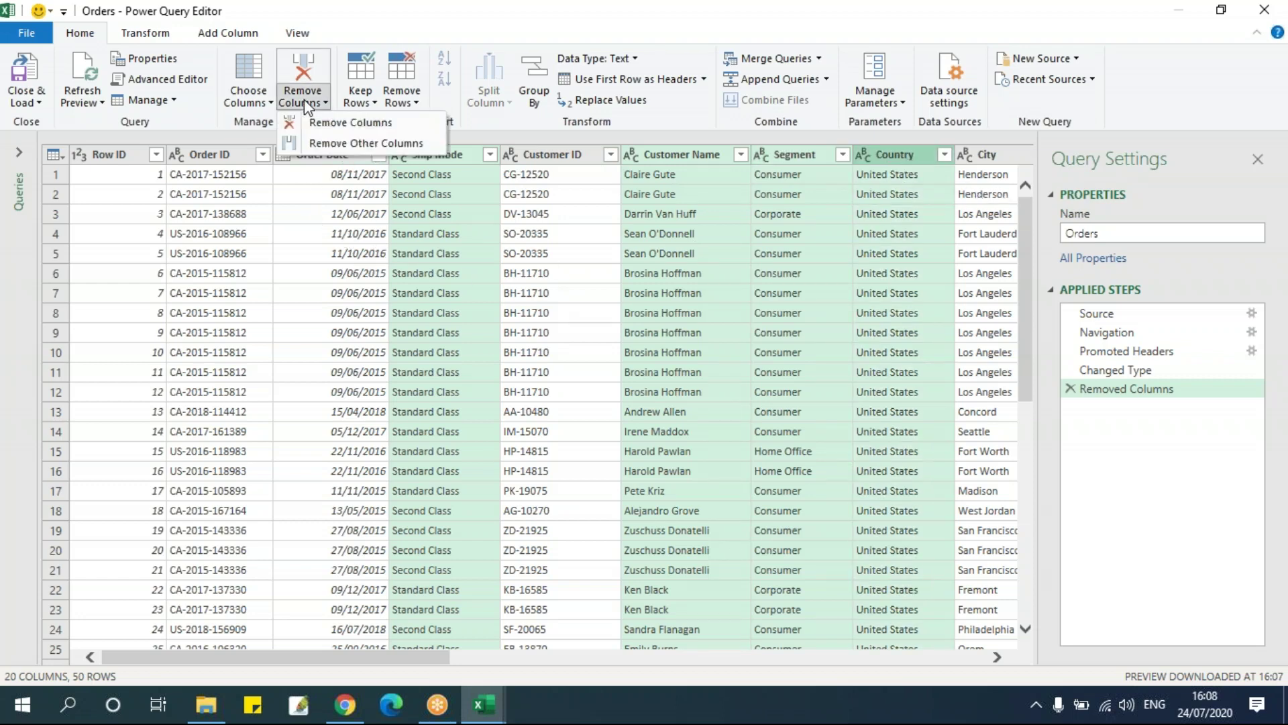
click(332, 143)
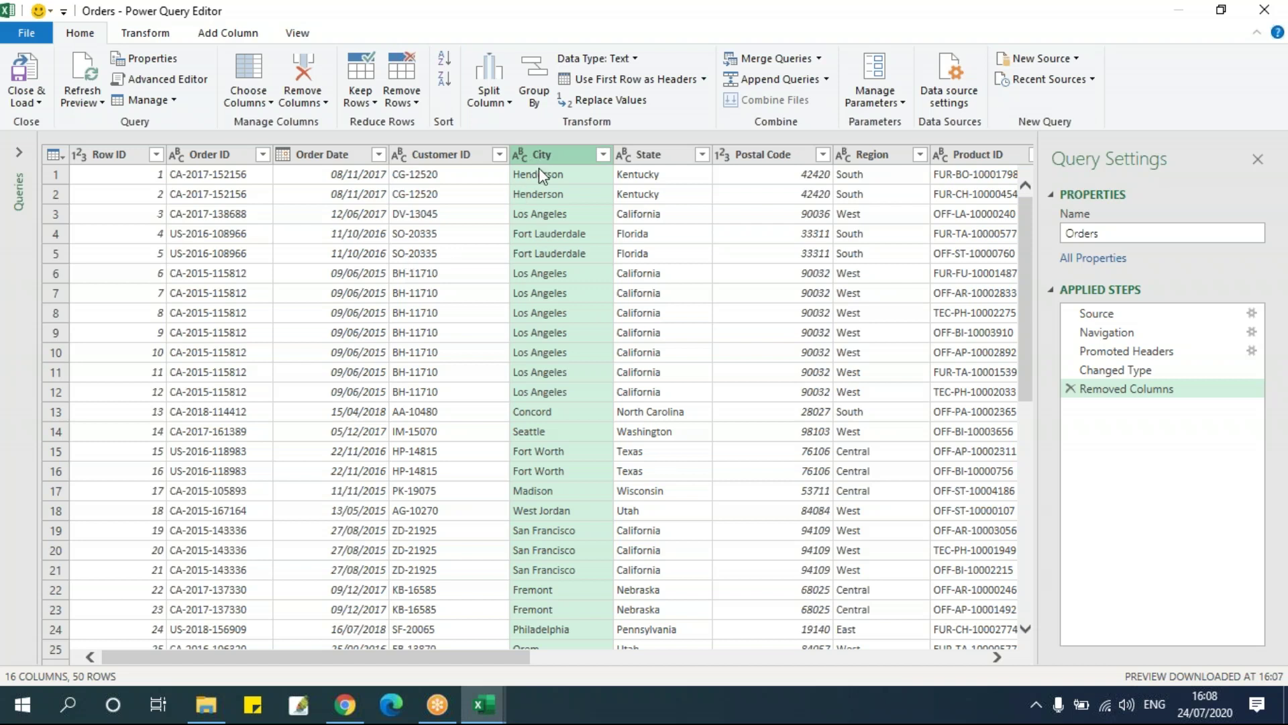
Remove all columns of the Orders query except Order ID, Region and Sales.
click(201, 155)
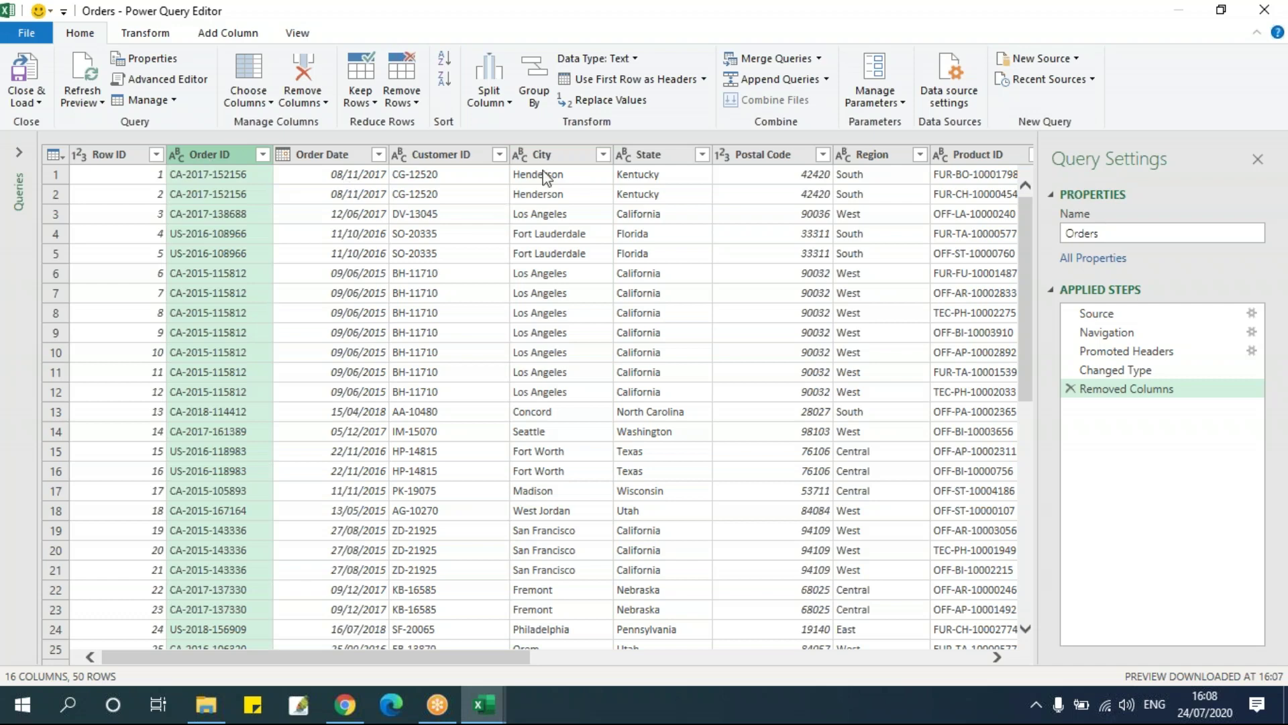
ctrl+click(876, 155)
drag(520, 657, 875, 661)
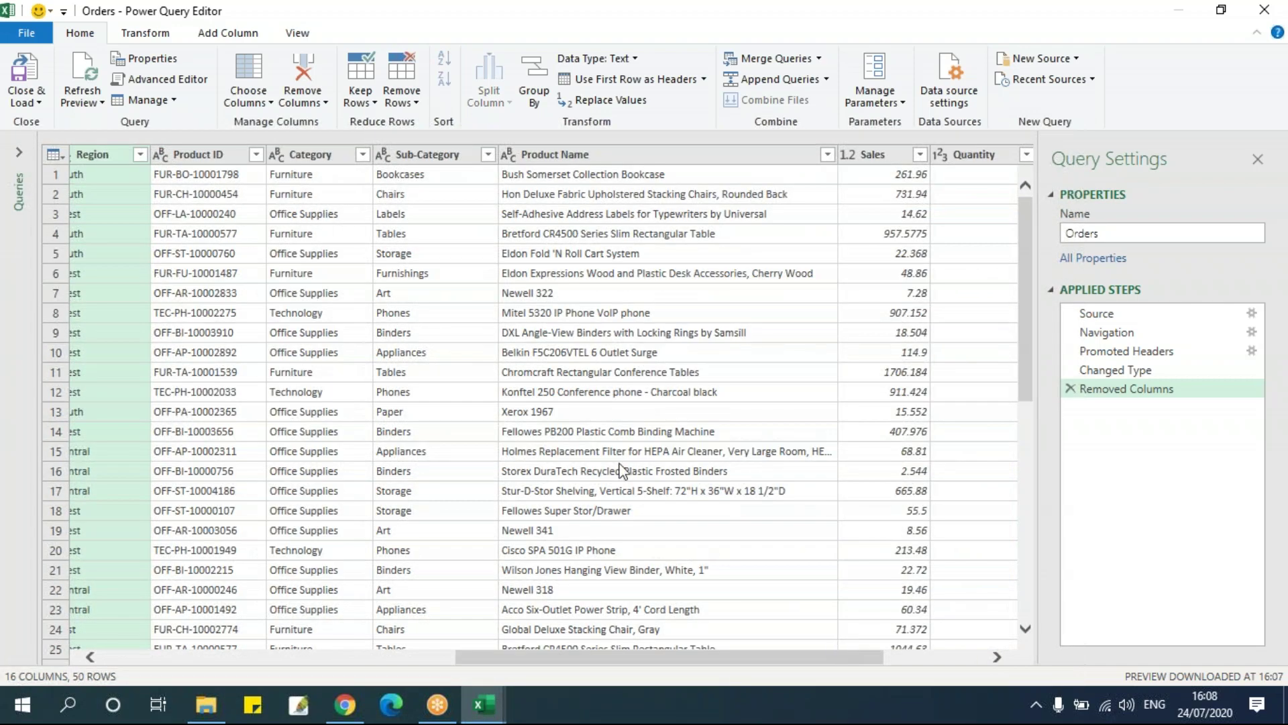
ctrl+click(881, 154)
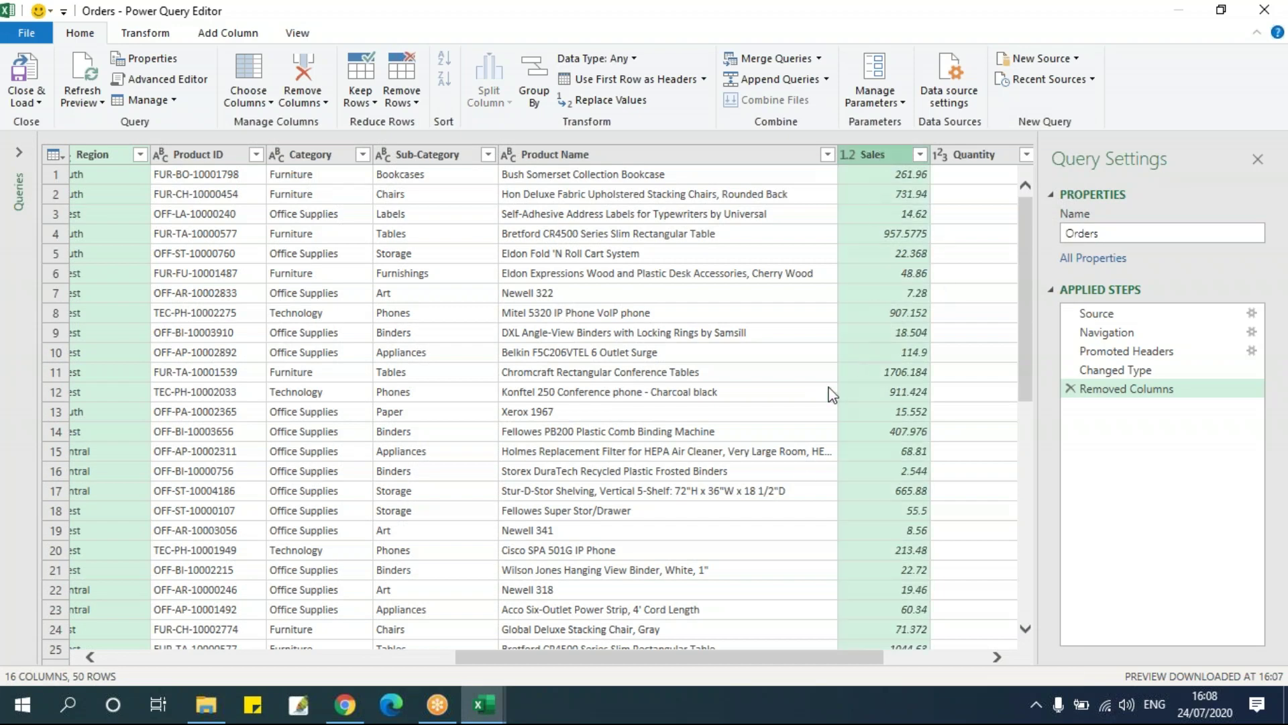
drag(694, 662, 227, 632)
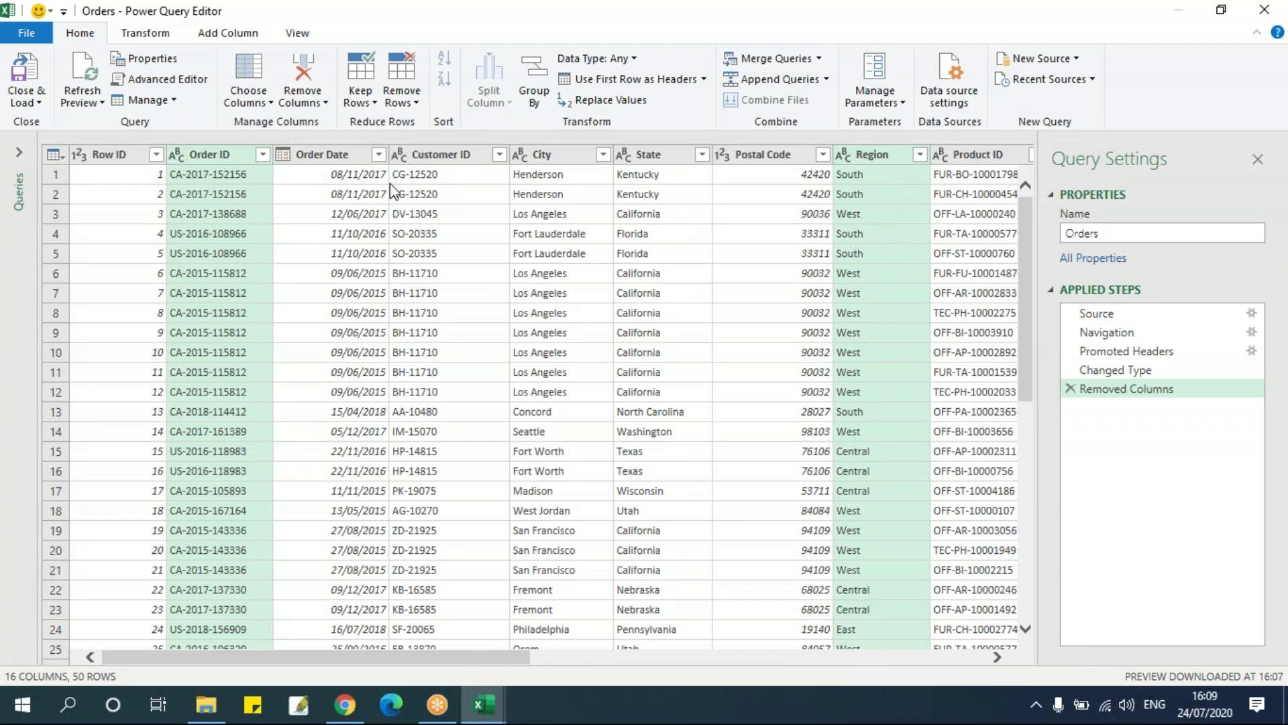
click(300, 100)
click(342, 145)
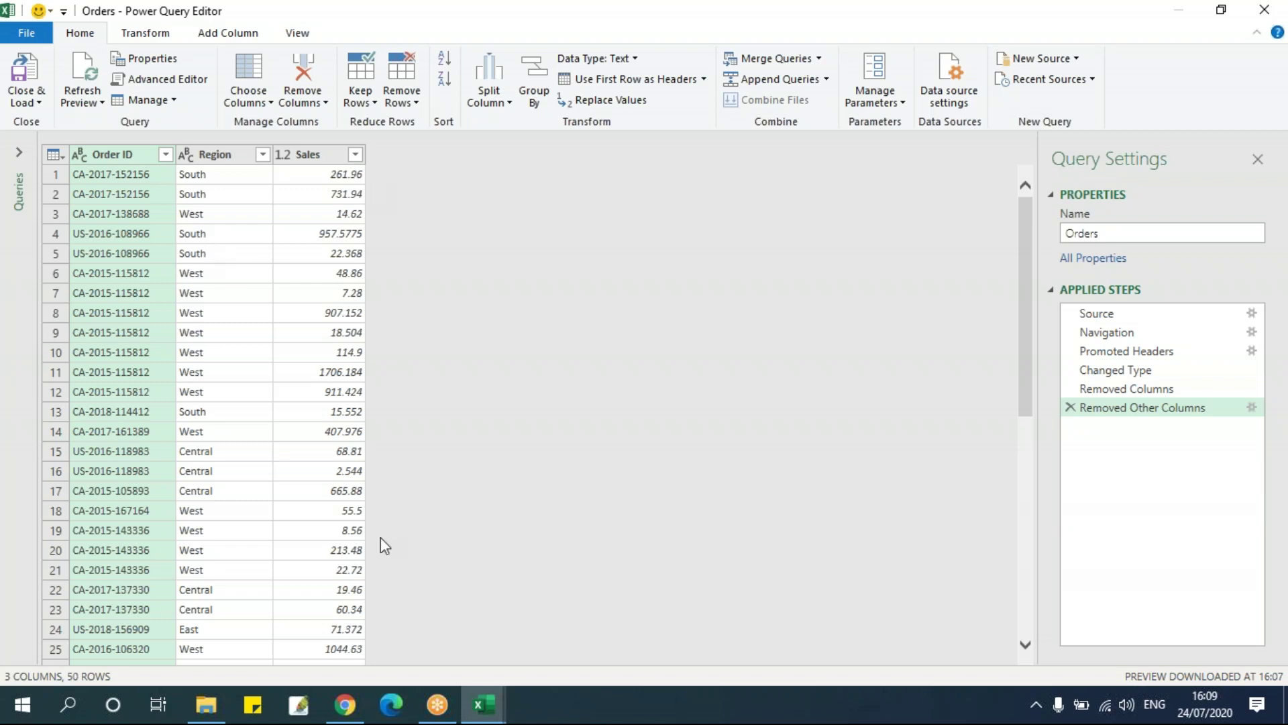
click(318, 107)
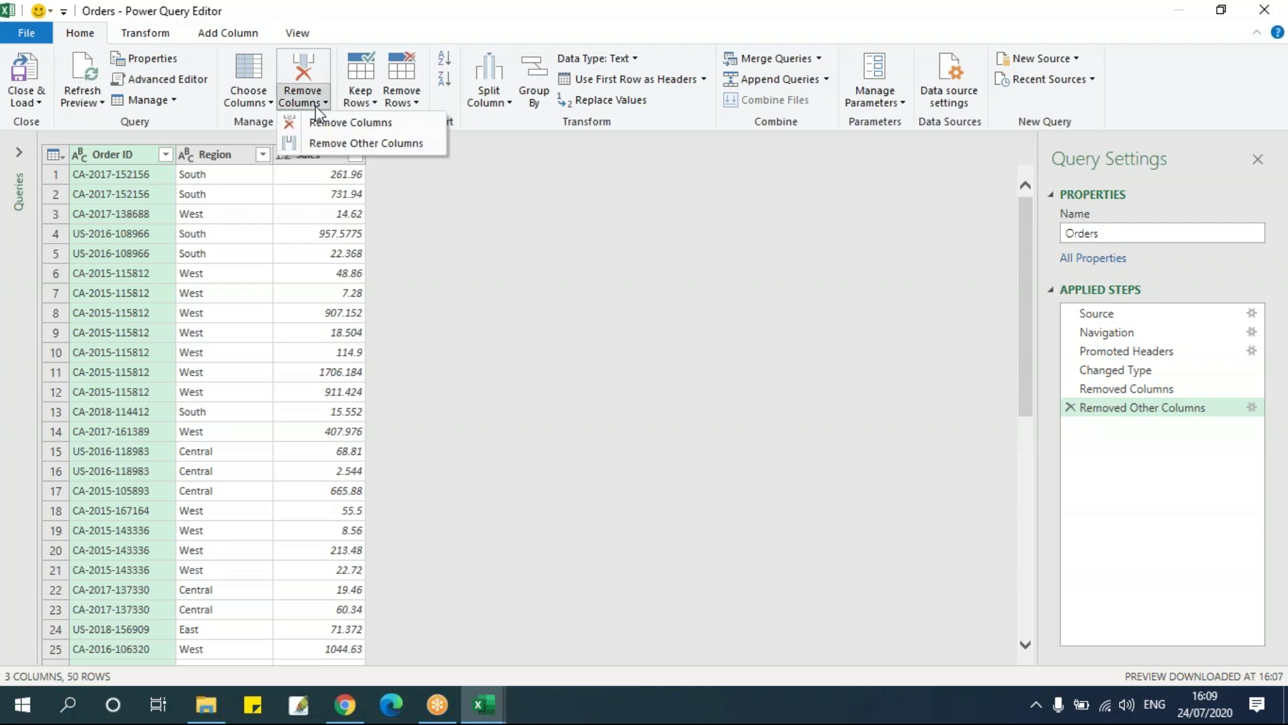
click(251, 101)
click(250, 100)
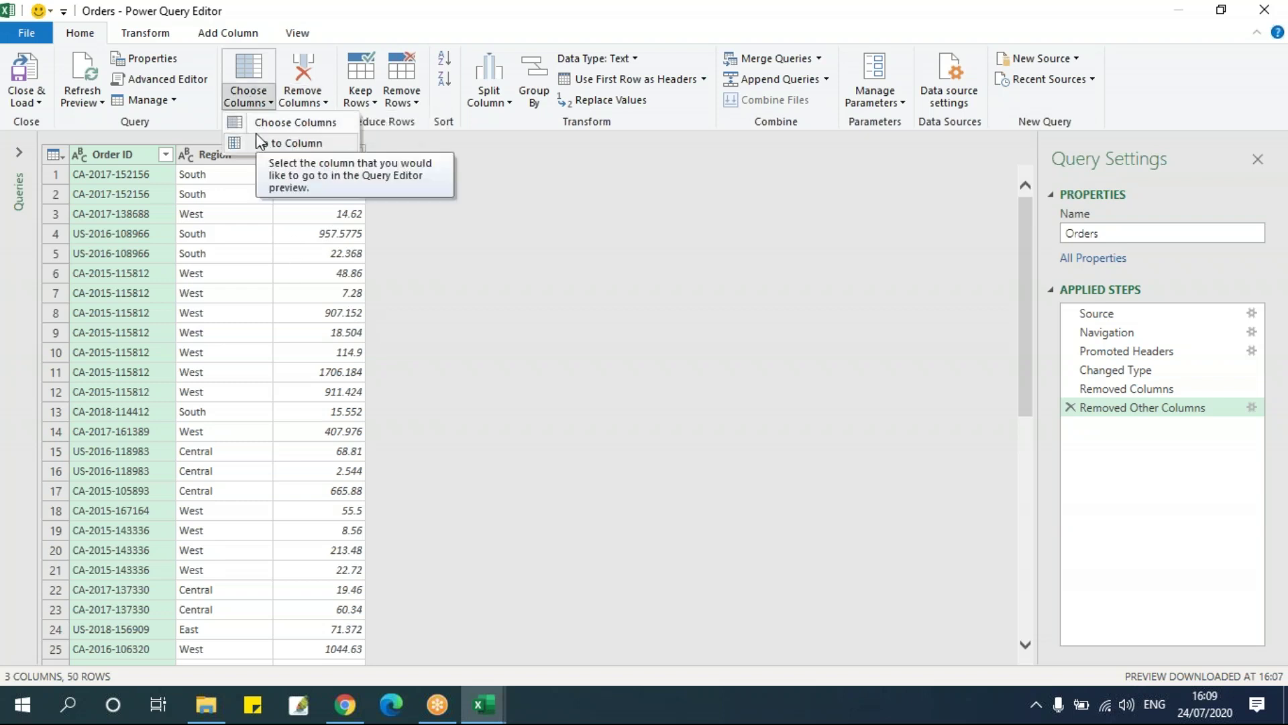
click(267, 265)
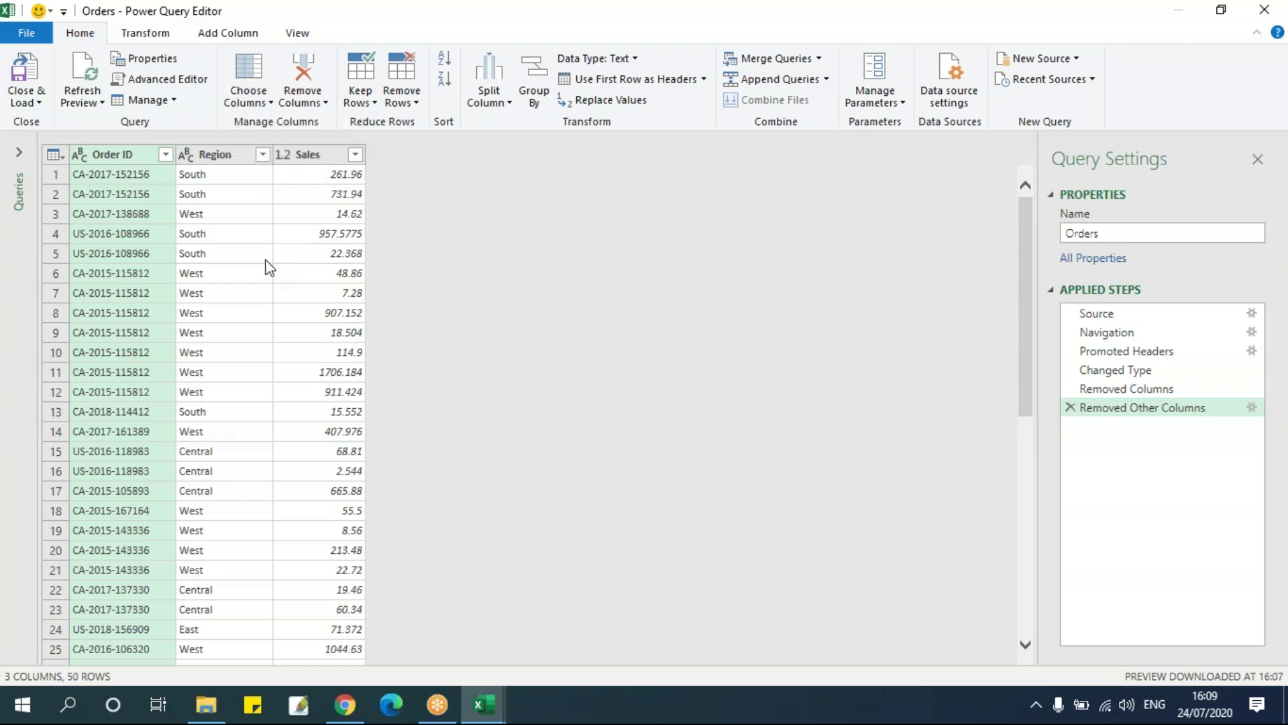
Delete the Removed Other Columns and Removed Columns steps from the Orders query.
click(1069, 408)
click(1070, 389)
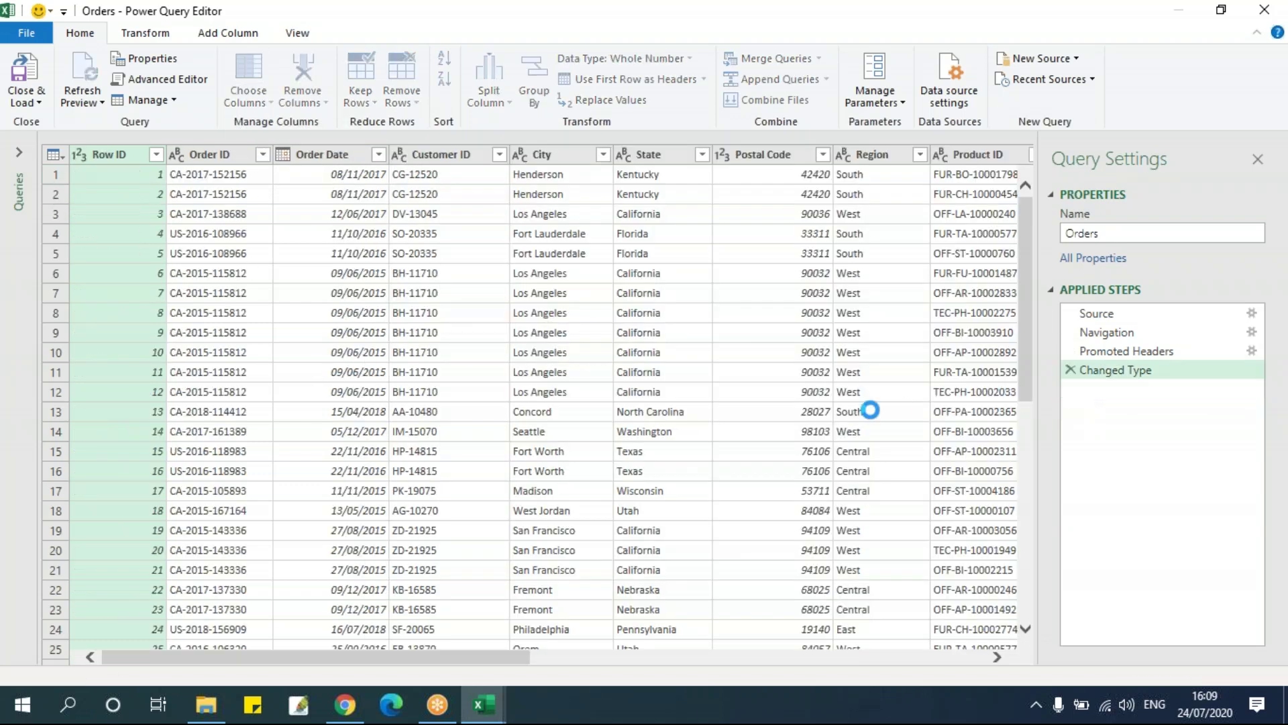
Jump to the Sales column of the Orders query with Go to Column.
click(567, 315)
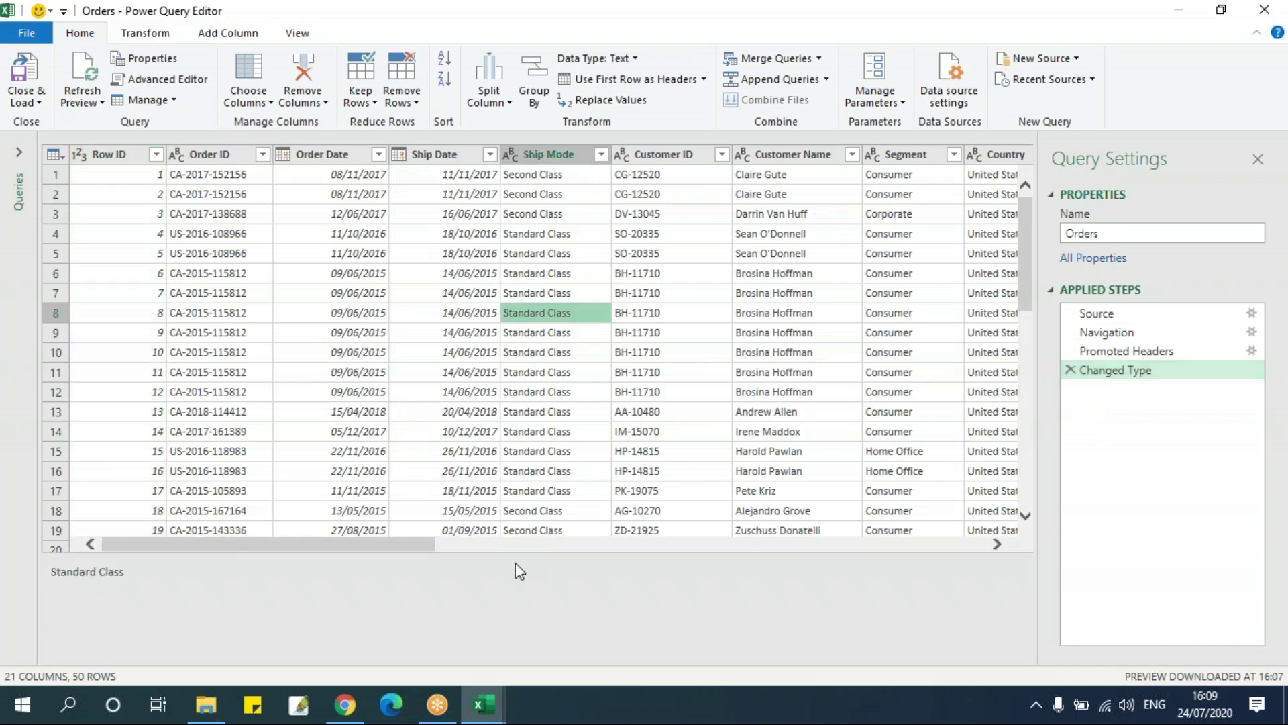
drag(396, 545, 315, 520)
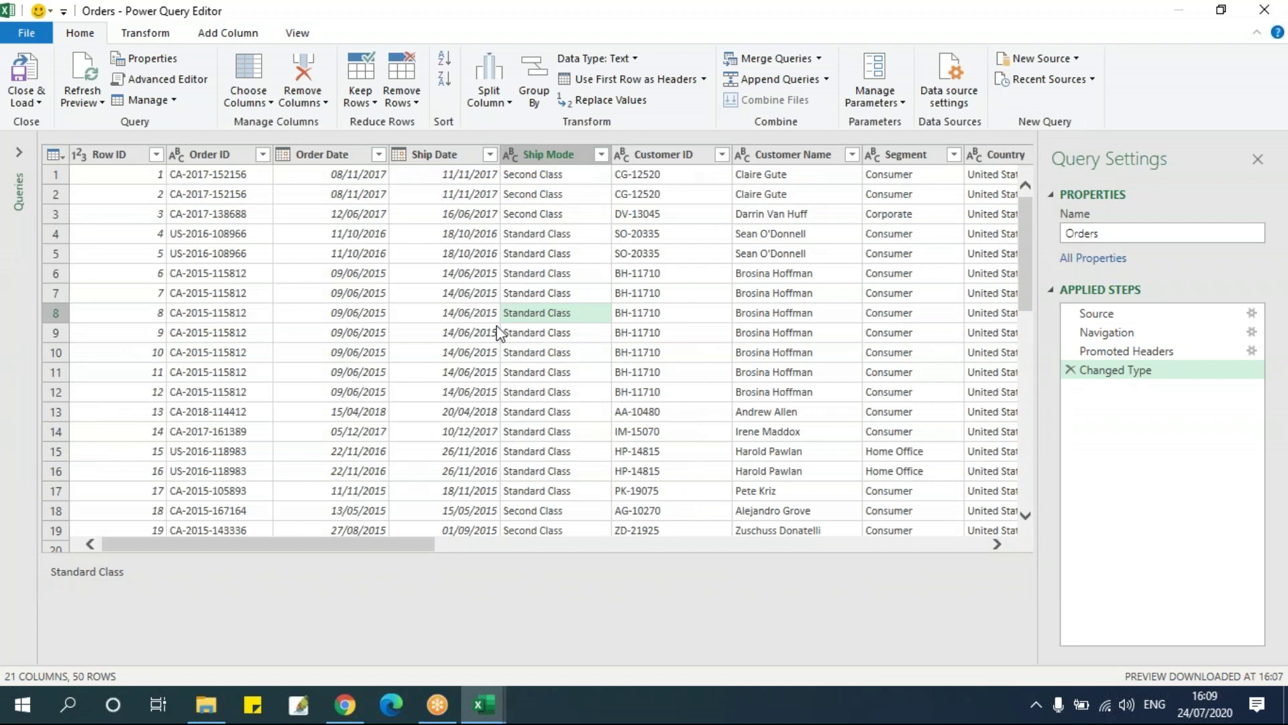
drag(365, 555, 302, 539)
click(402, 370)
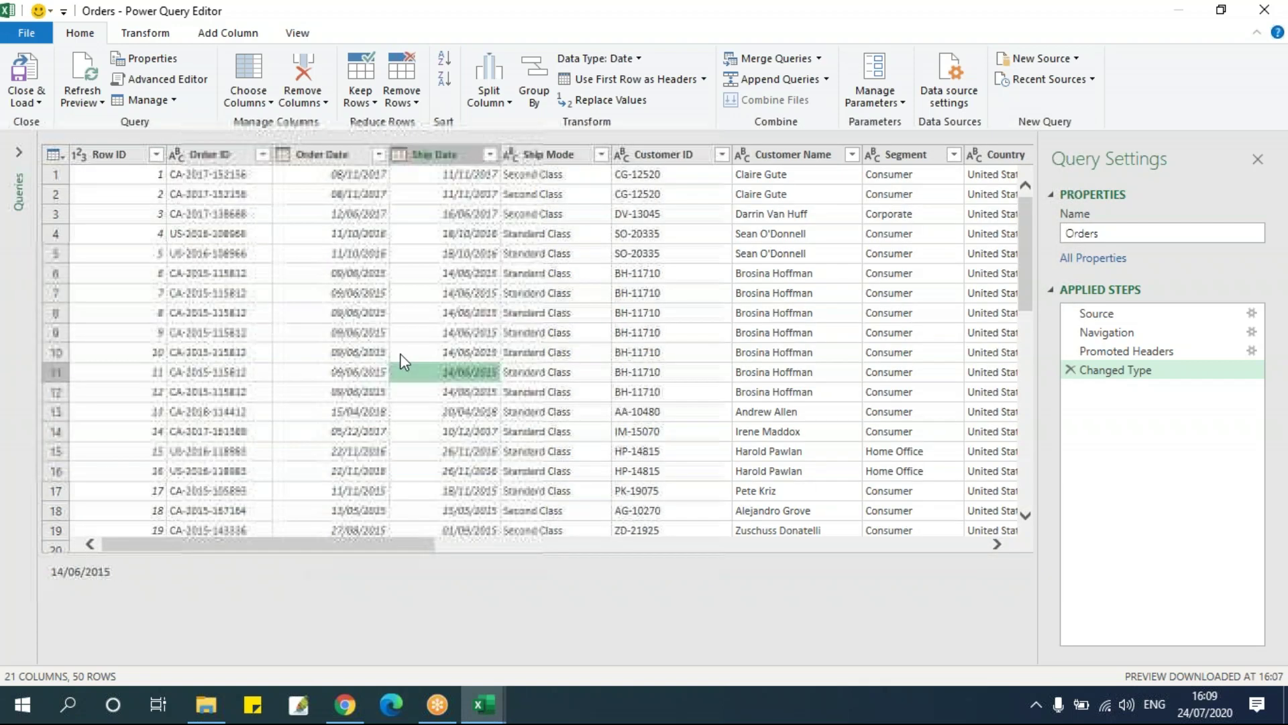
click(269, 104)
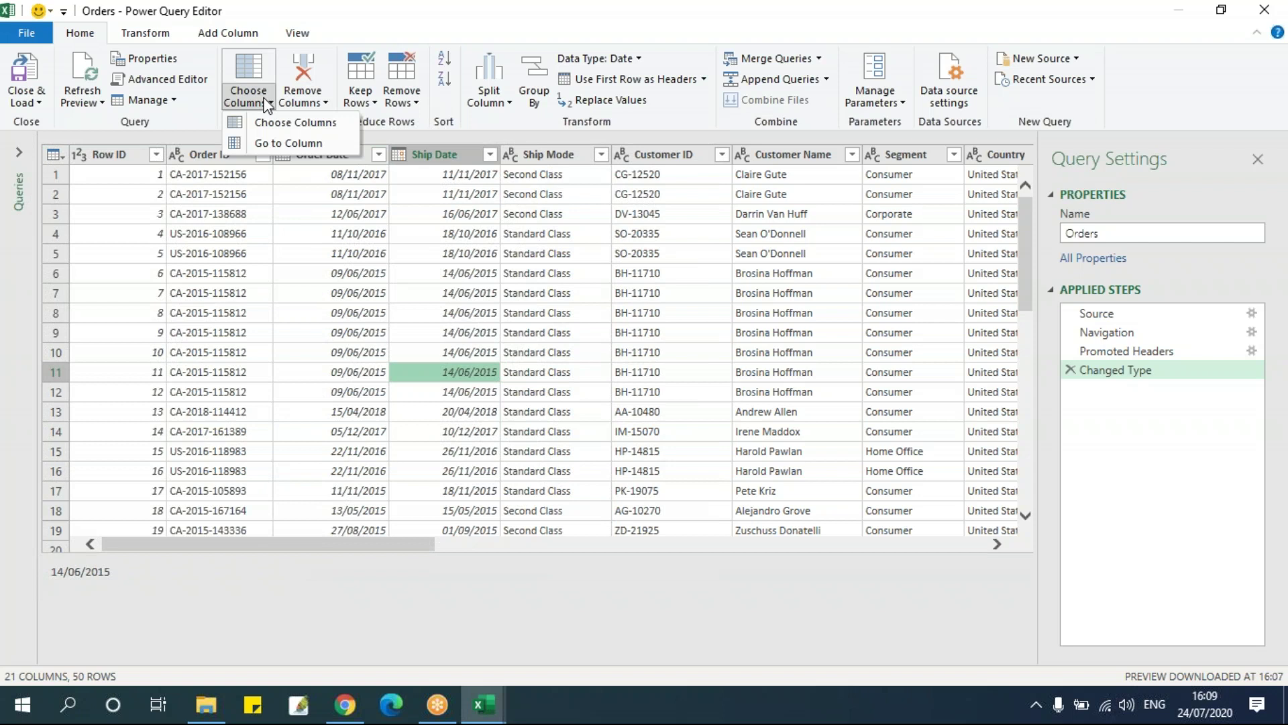
click(280, 142)
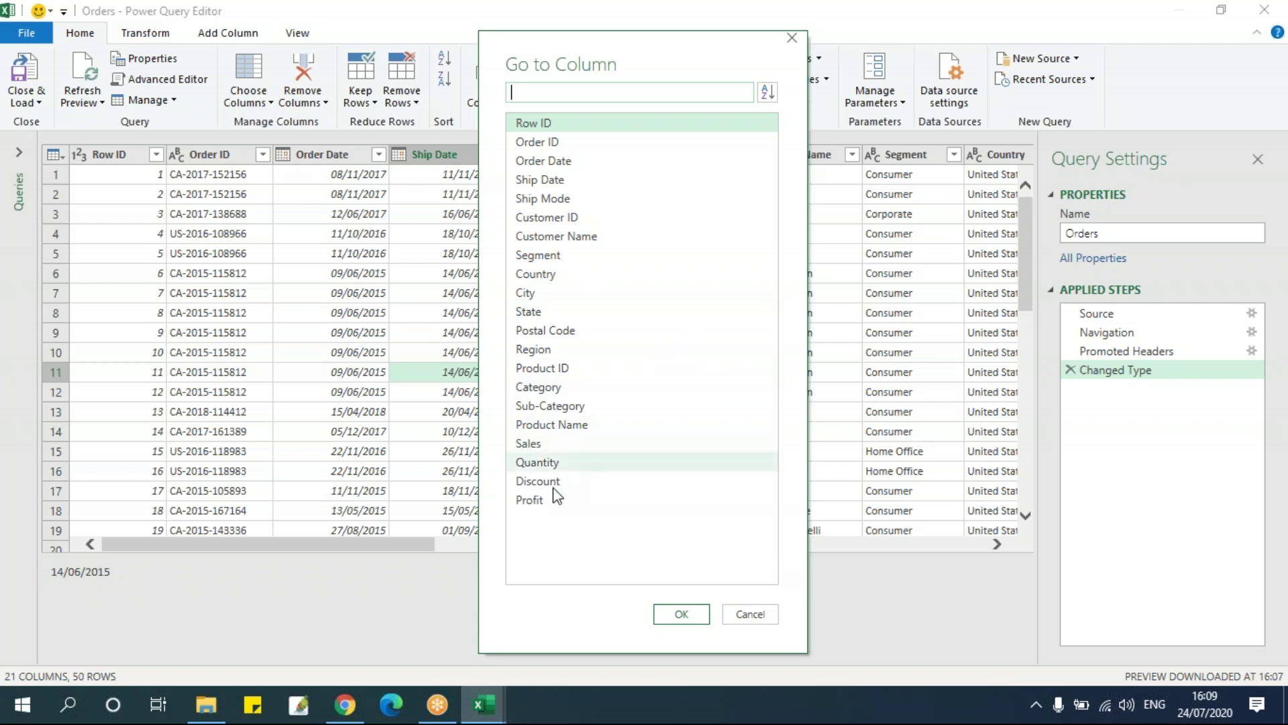
click(602, 445)
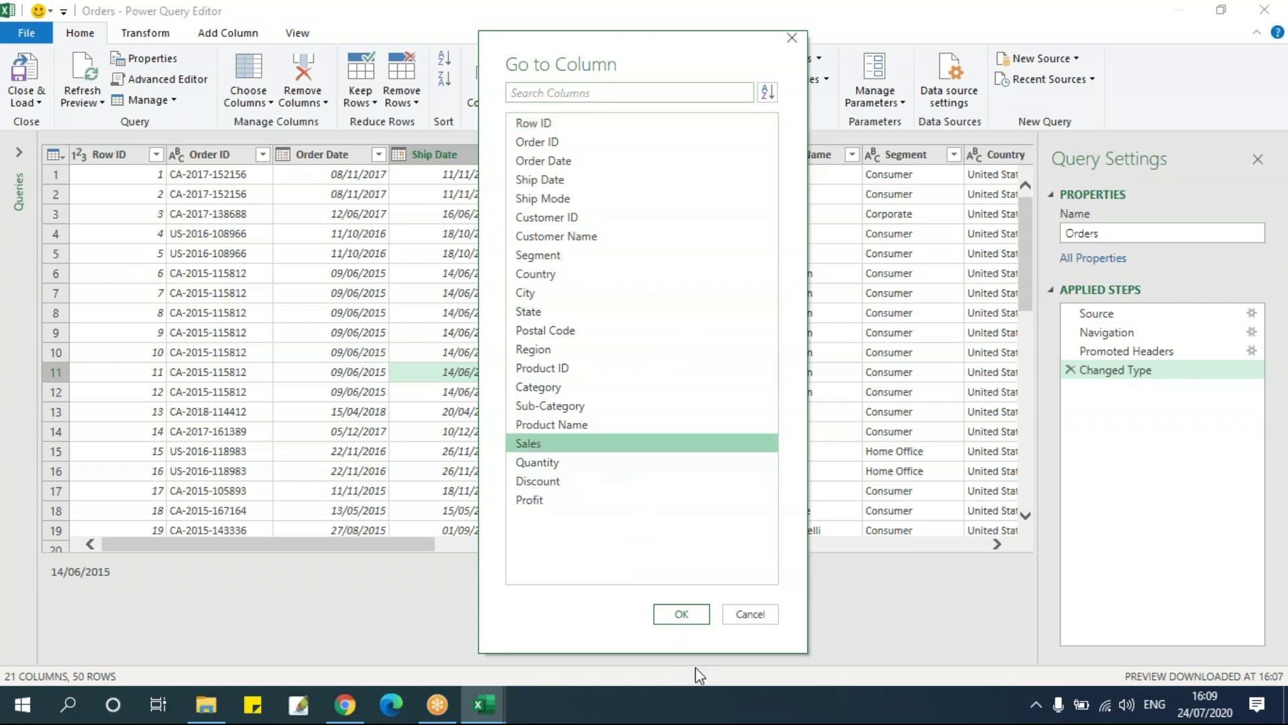
click(683, 618)
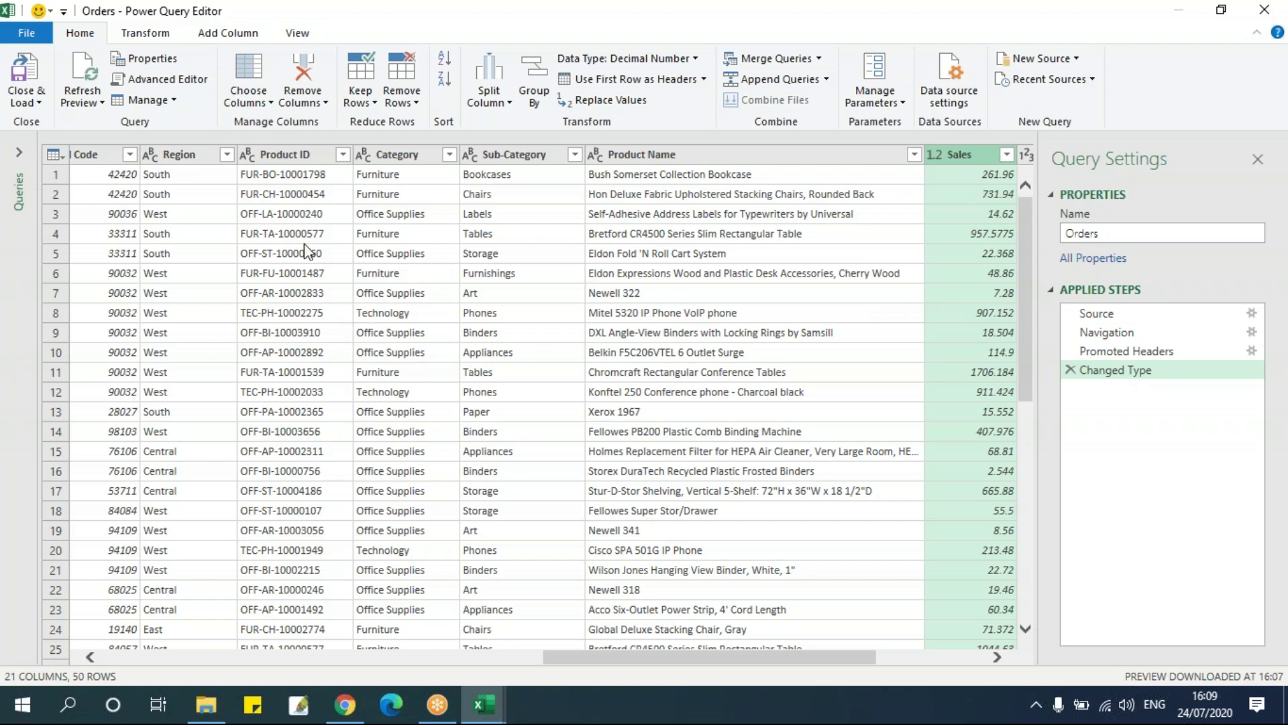
Keep only the Order Date, Customer Name, State and Sales columns of the Orders query with Choose Columns.
click(260, 99)
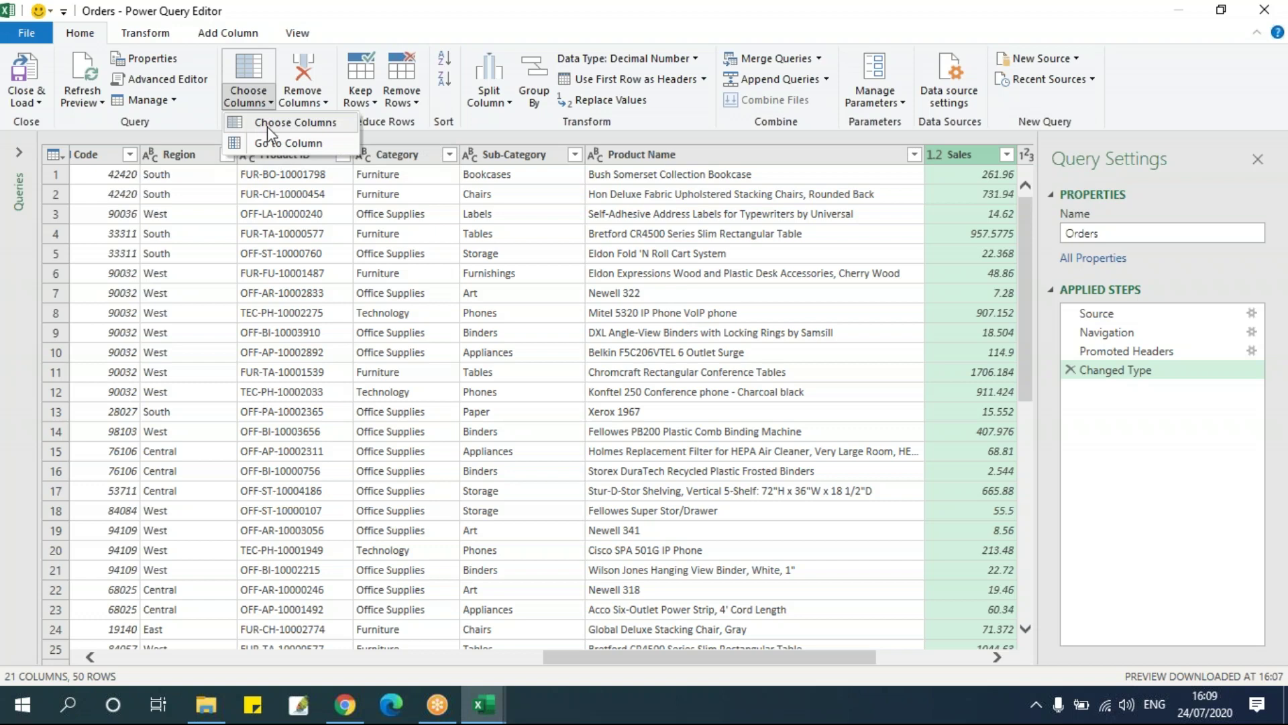
click(267, 124)
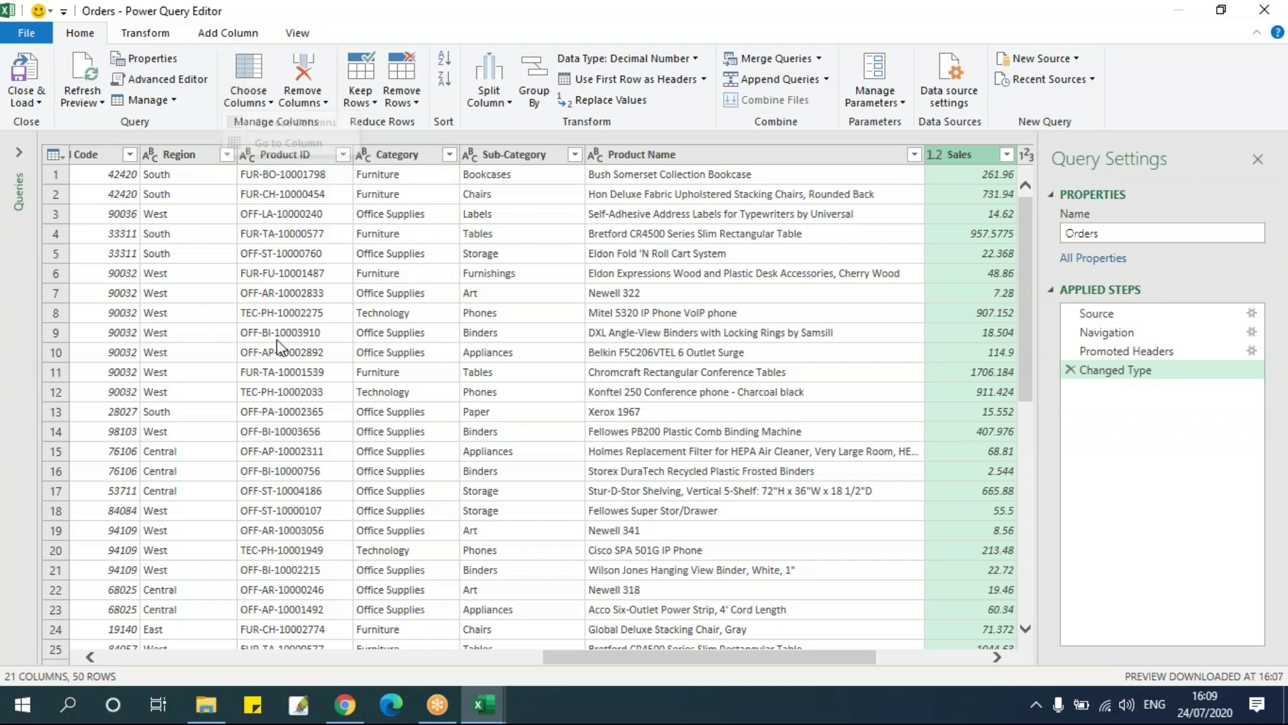
click(258, 100)
click(267, 122)
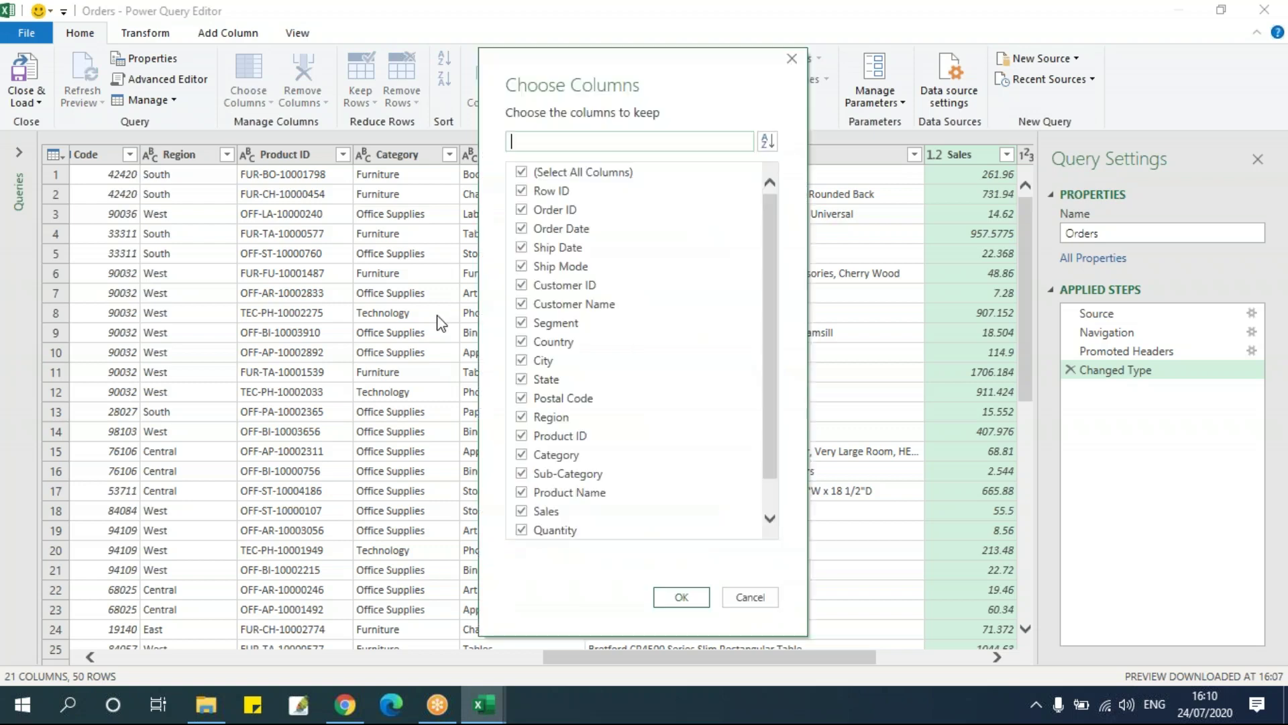
click(529, 175)
click(522, 232)
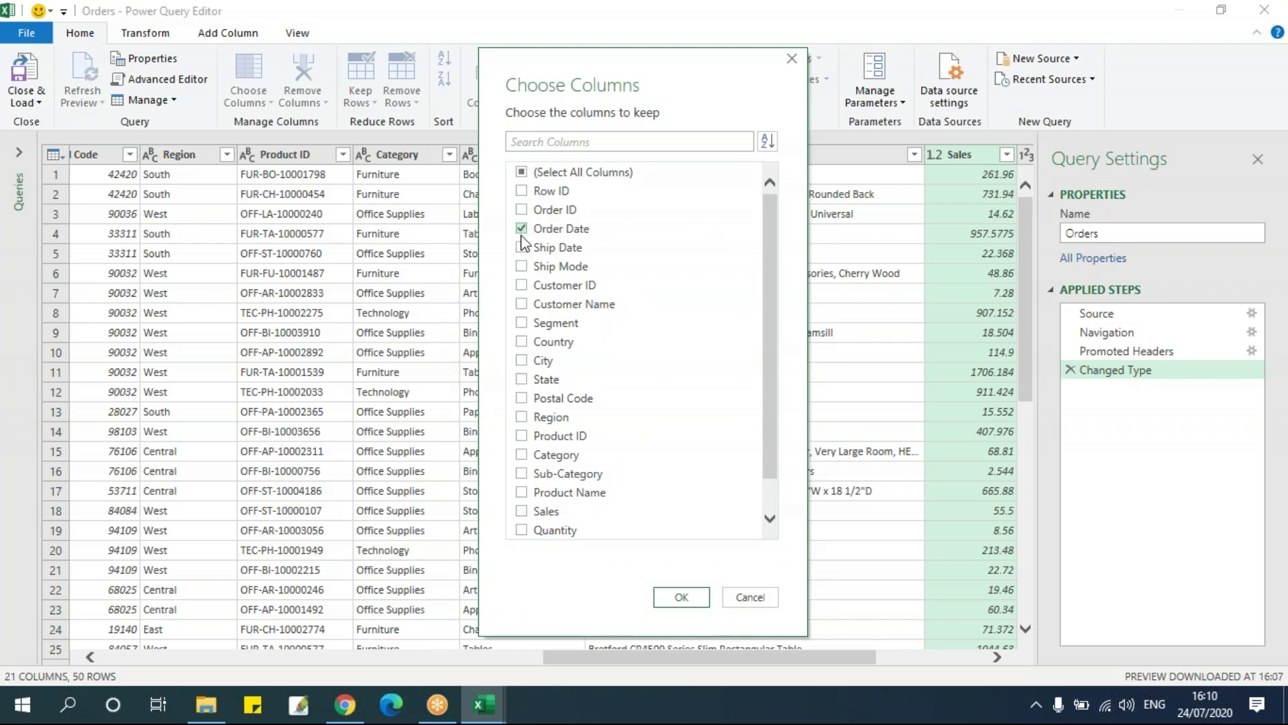
click(522, 303)
click(522, 380)
click(528, 513)
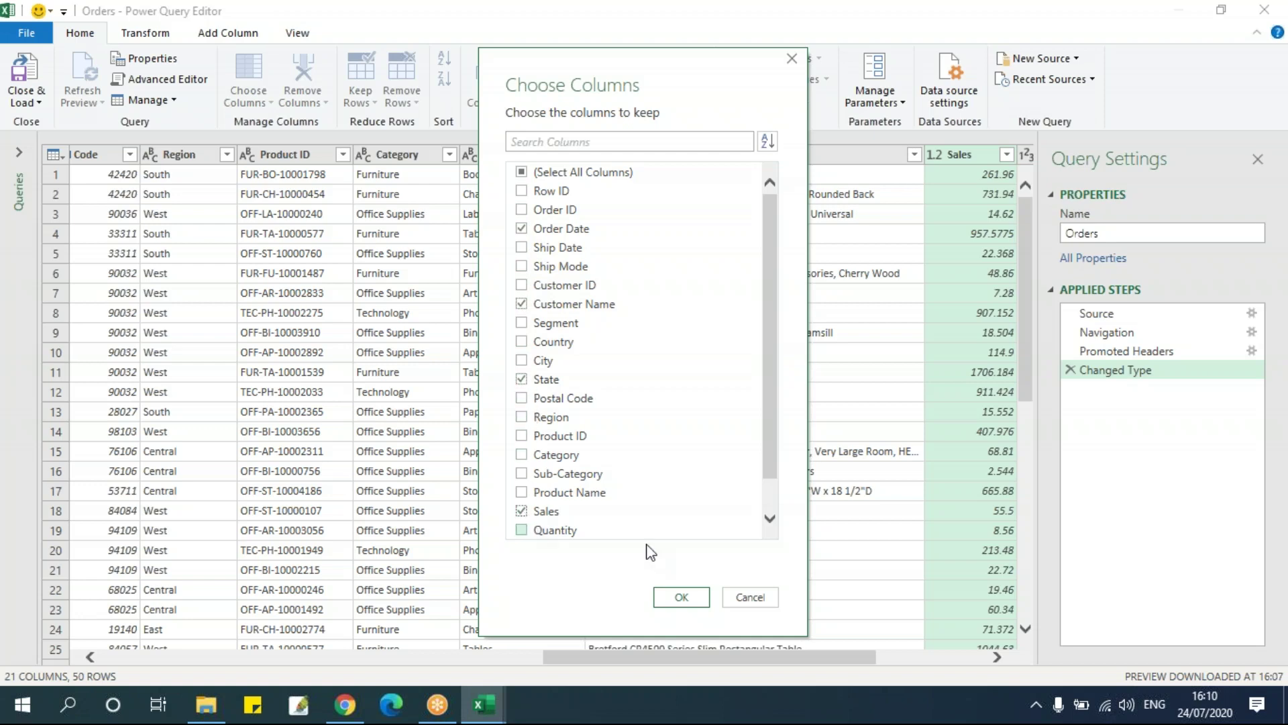
click(681, 597)
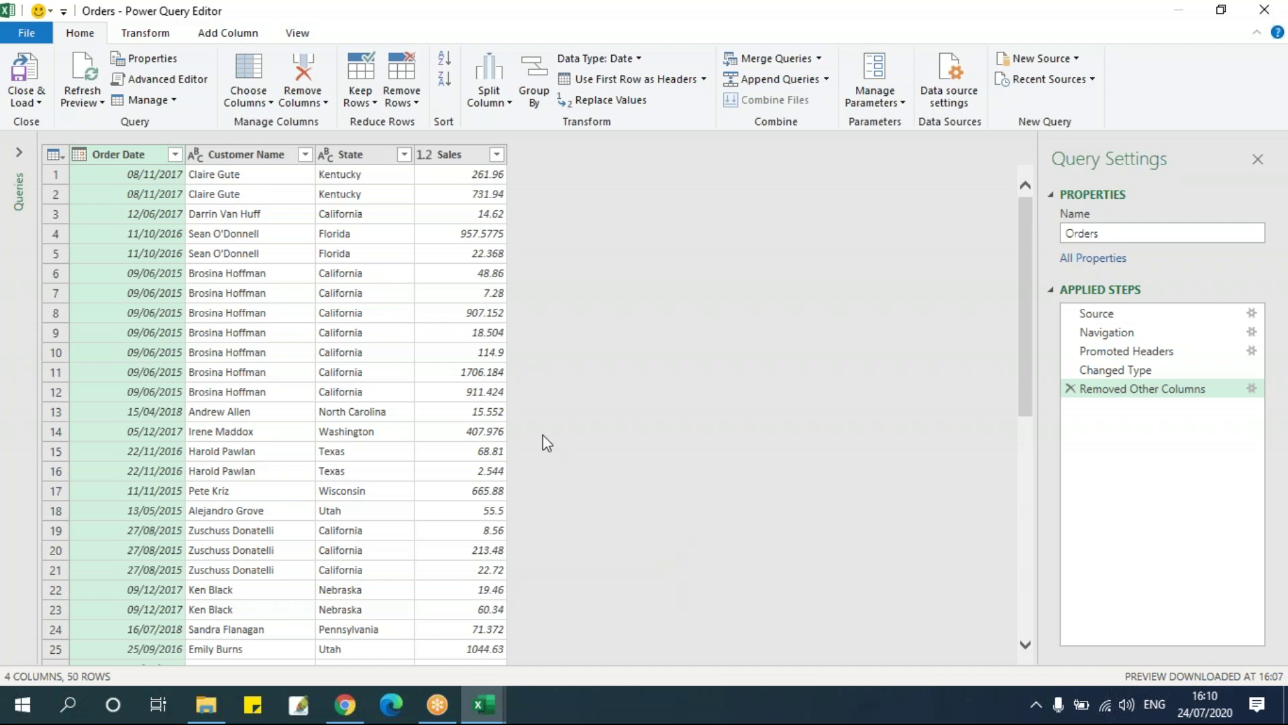
click(257, 102)
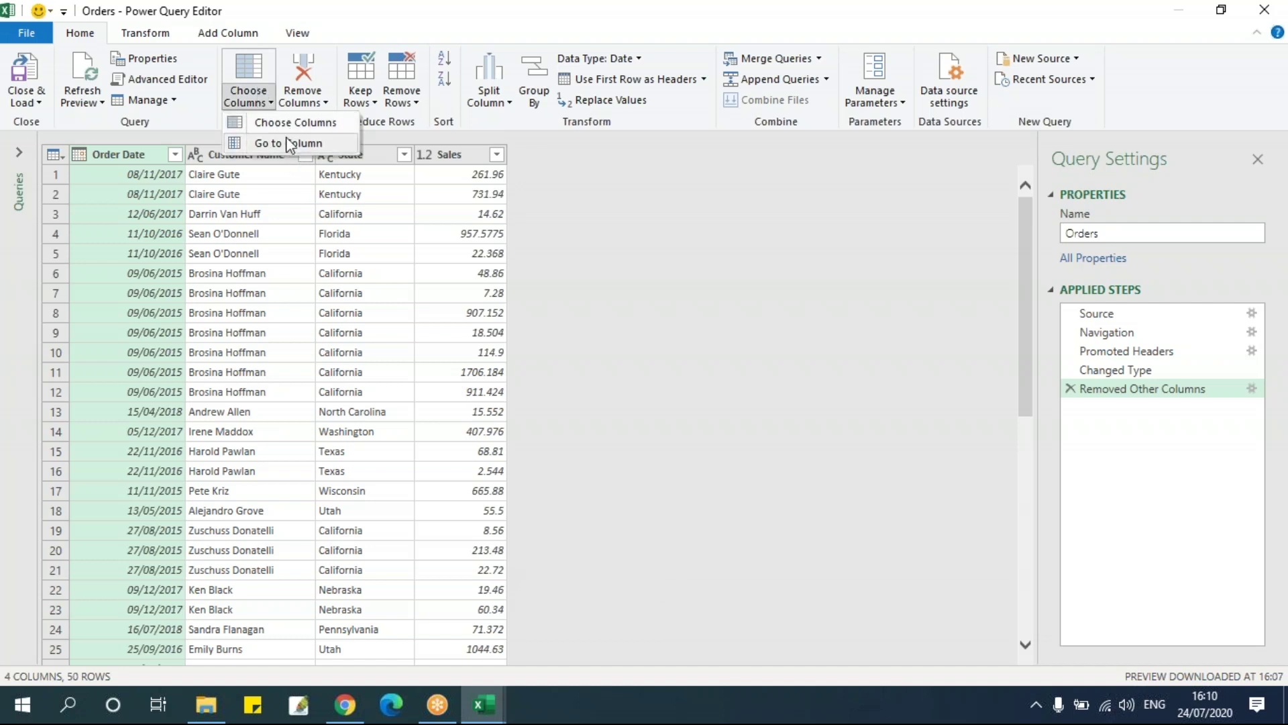
click(305, 102)
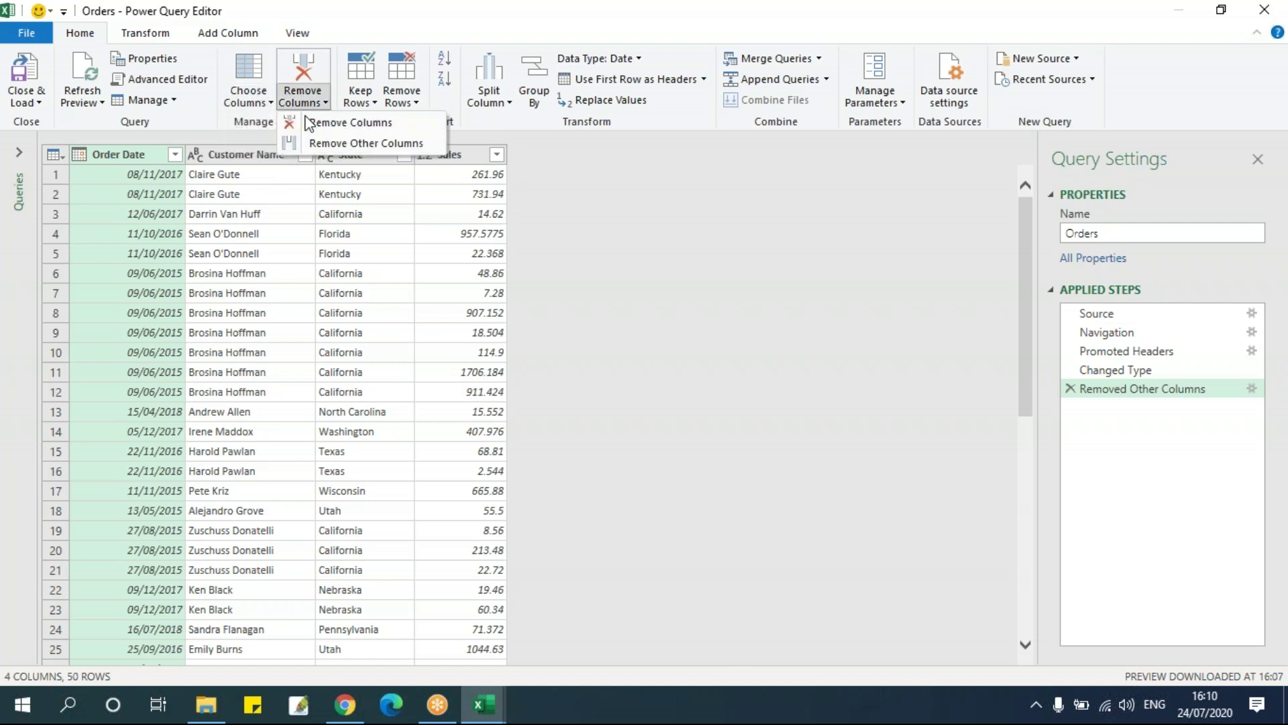
click(346, 265)
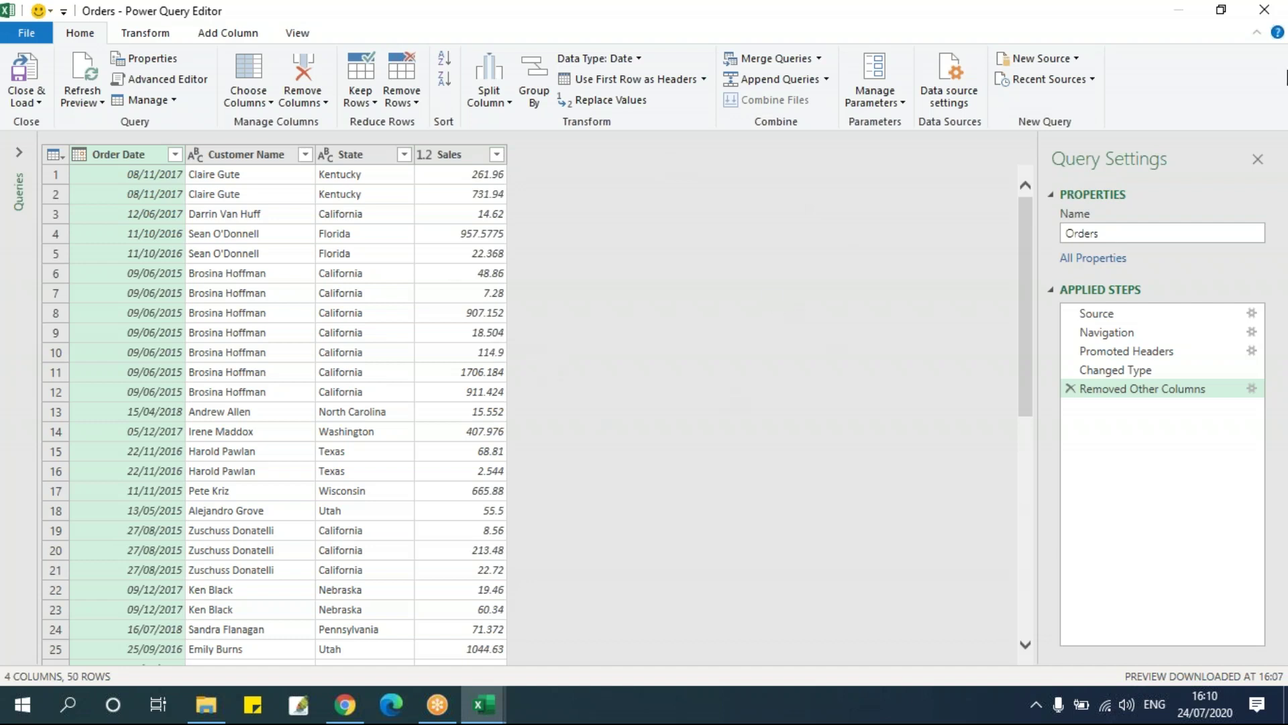
Close the Power Query Editor and discard the changes to the Orders query.
click(1264, 9)
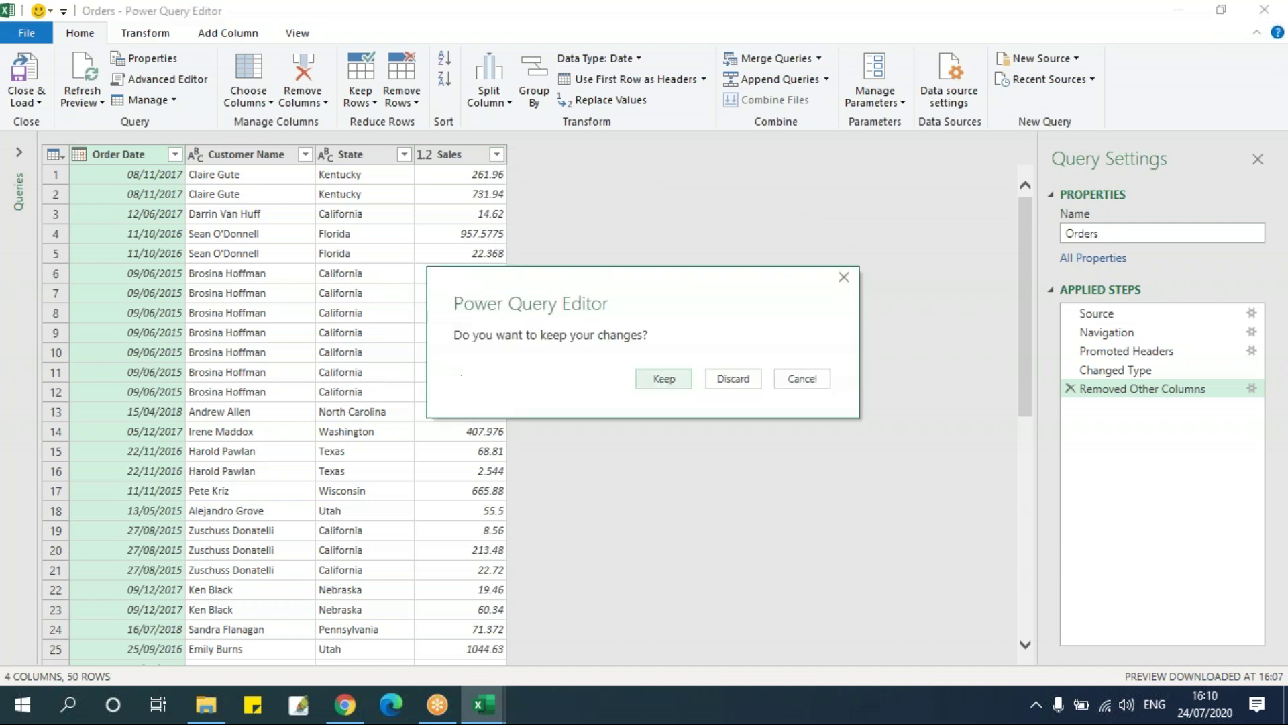
click(747, 386)
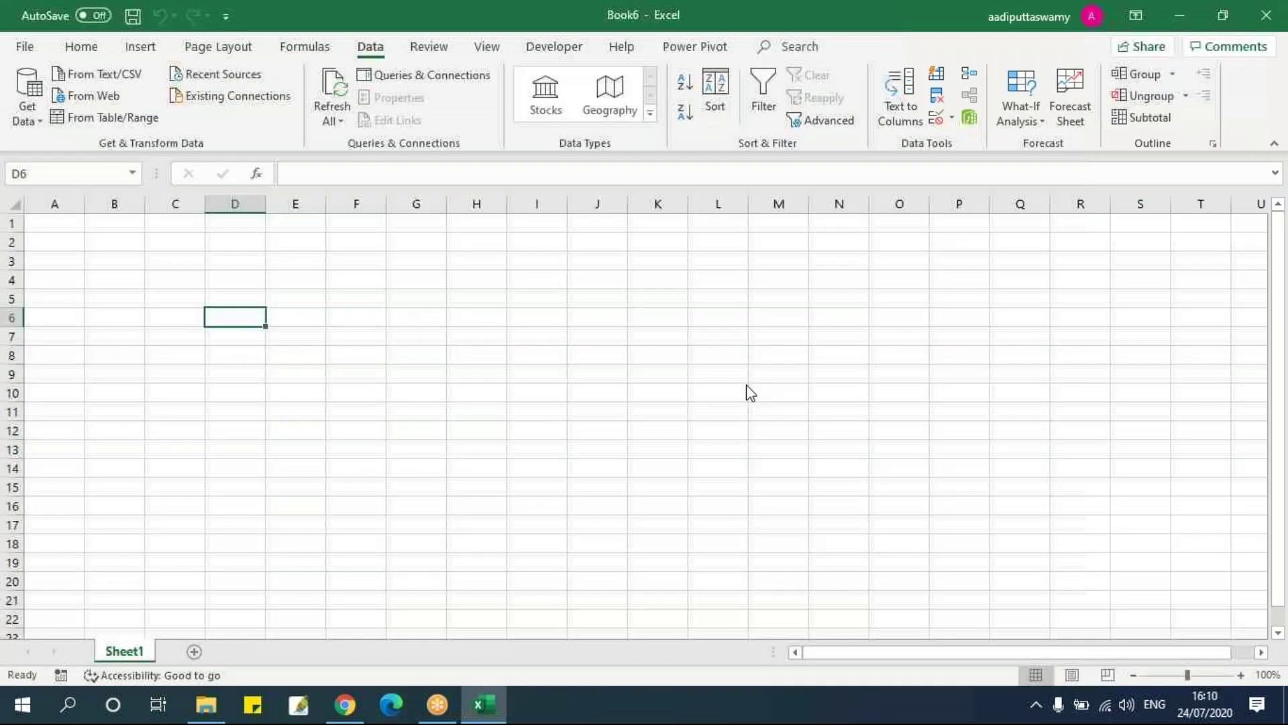
click(437, 342)
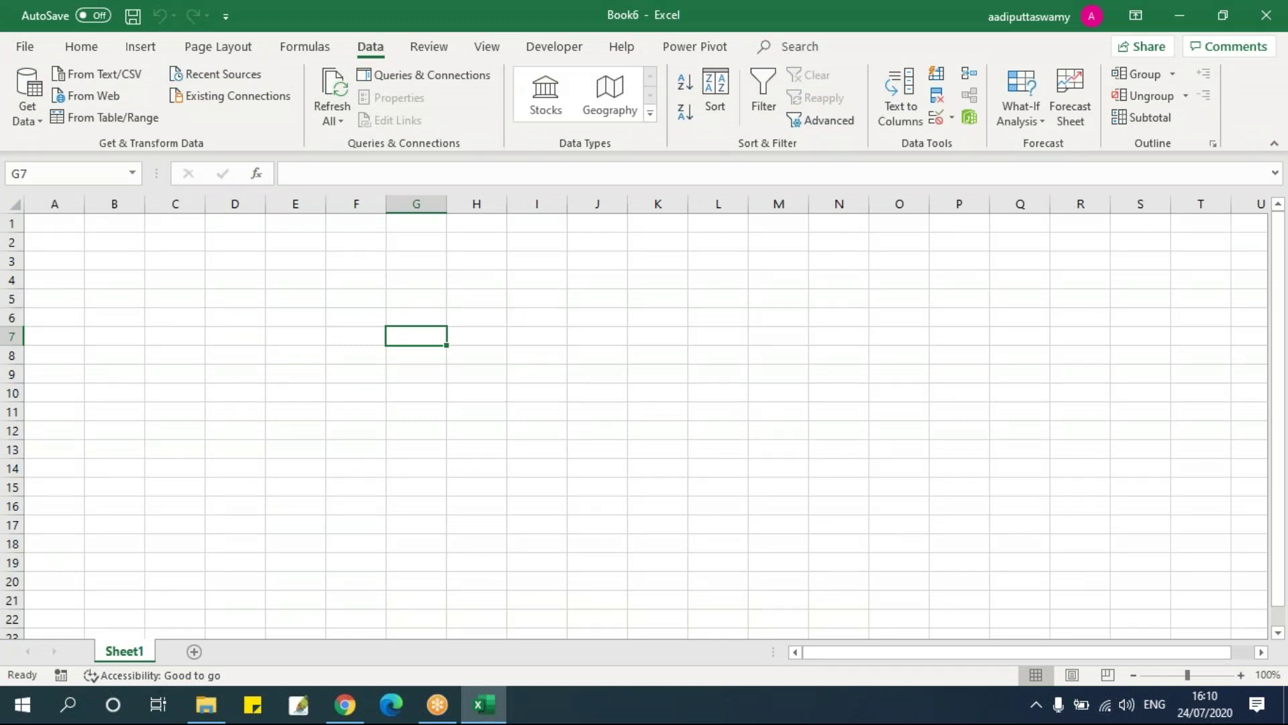
click(348, 299)
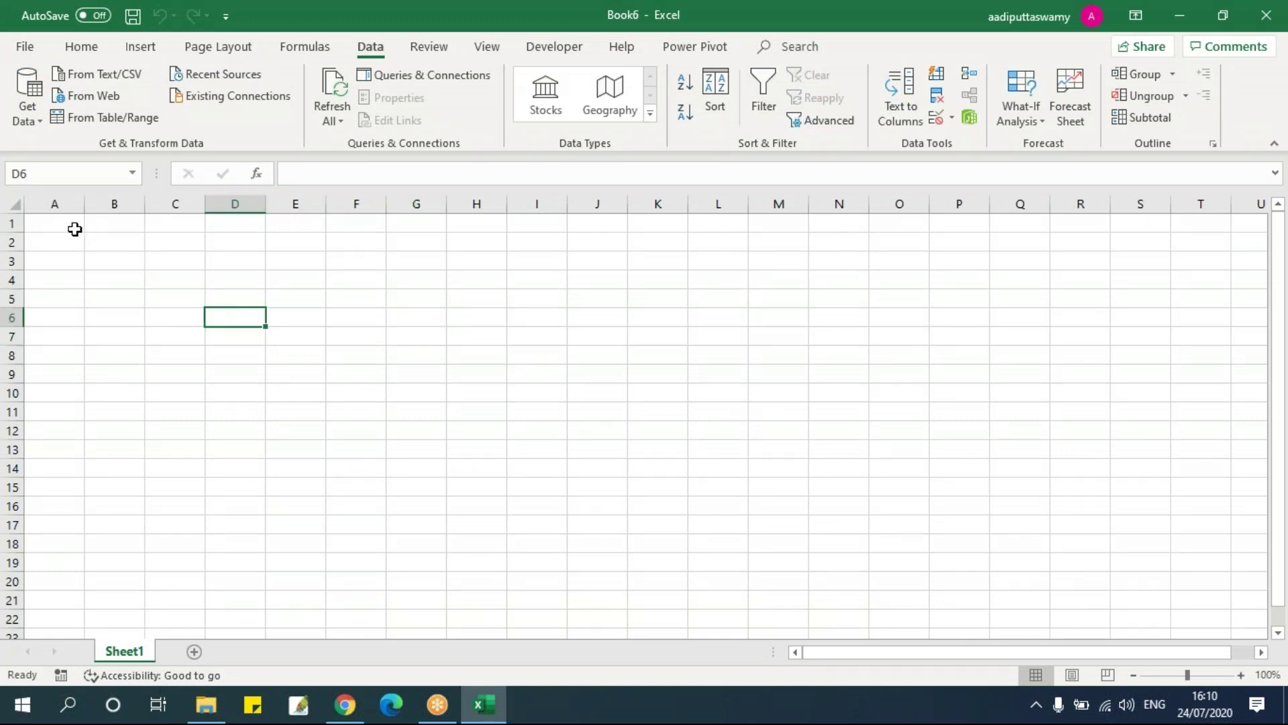
drag(74, 227, 503, 426)
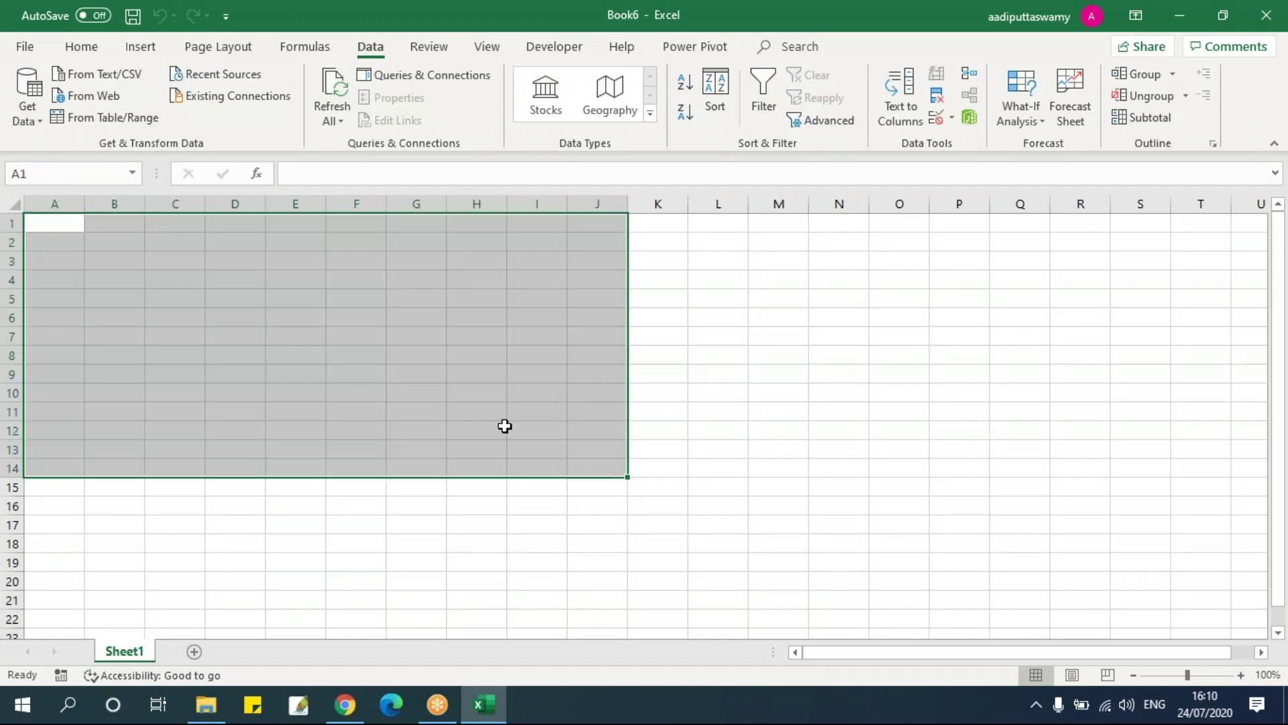
click(352, 344)
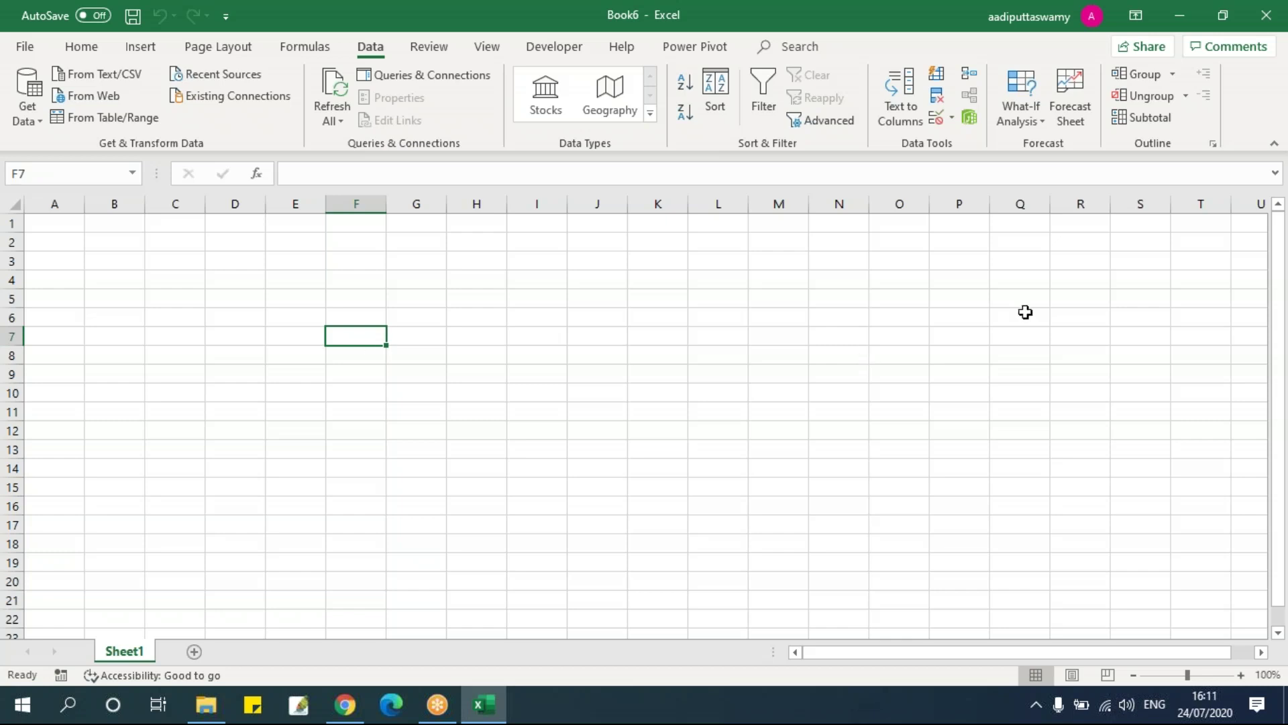
drag(981, 224, 1142, 560)
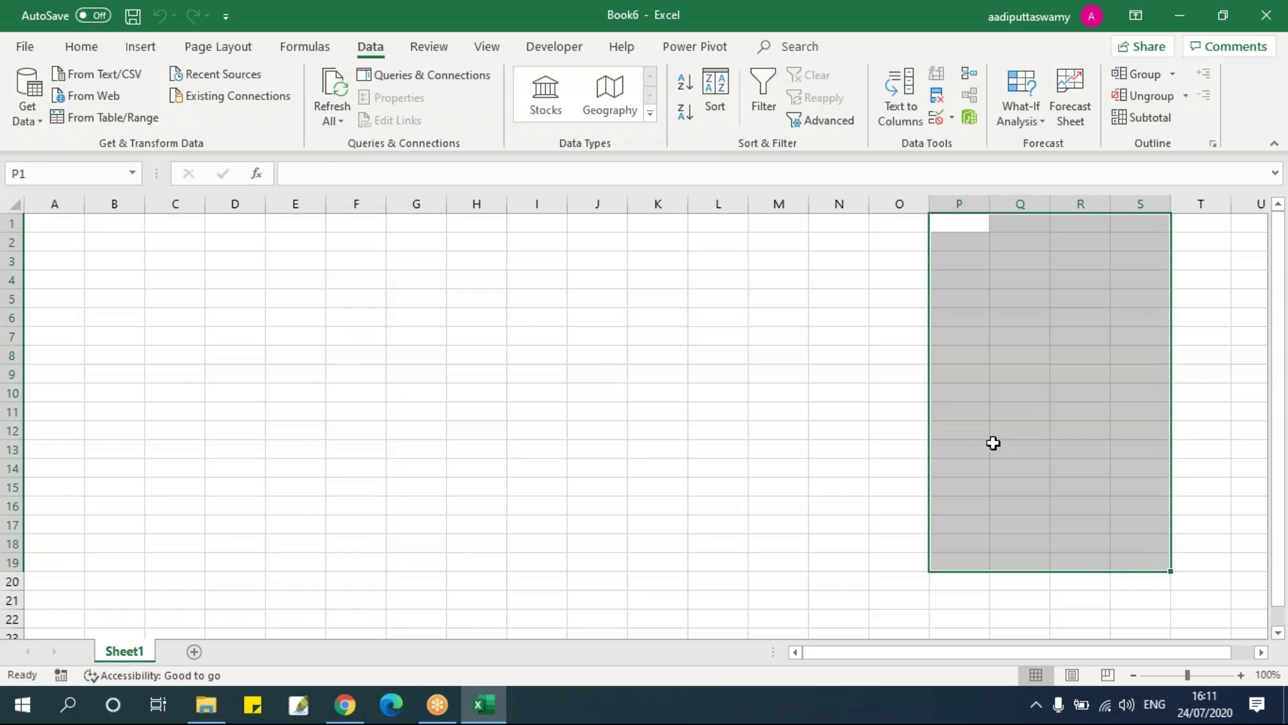
click(243, 319)
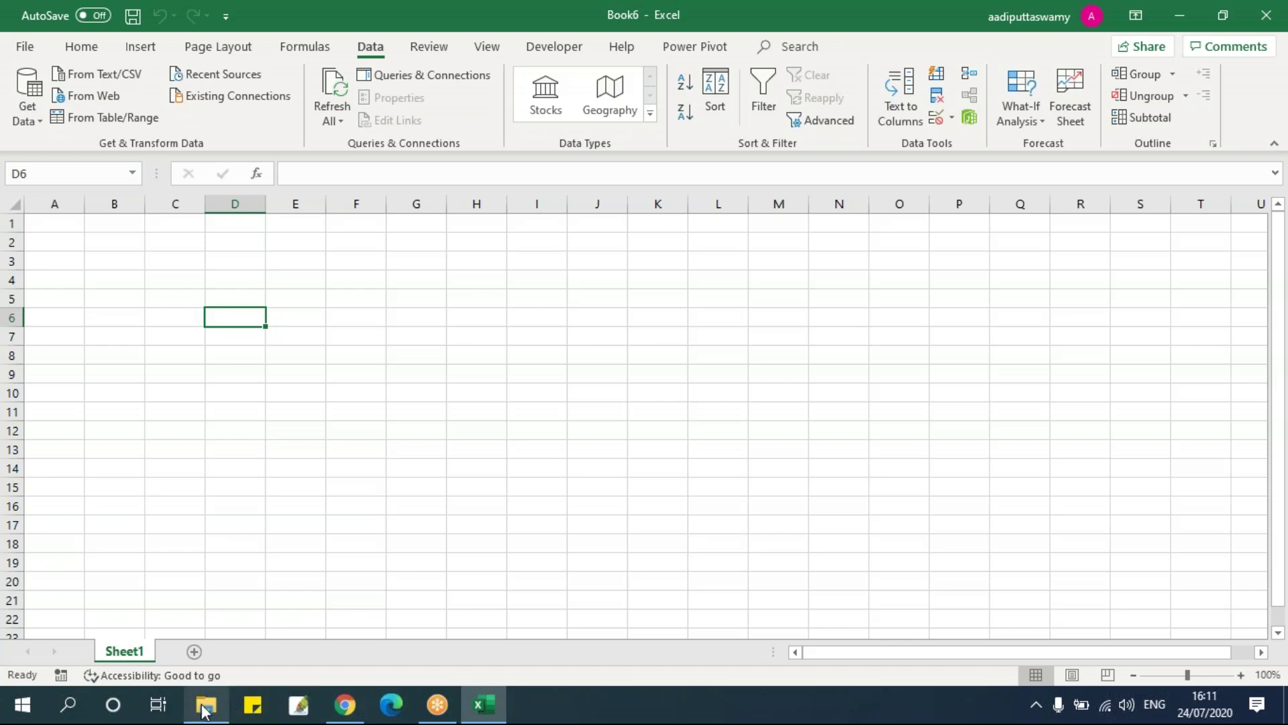
Switch to File Explorer and locate the Split Columns workbook in the 09 - POWER QUERY folder.
mouse_move(205, 708)
click(213, 656)
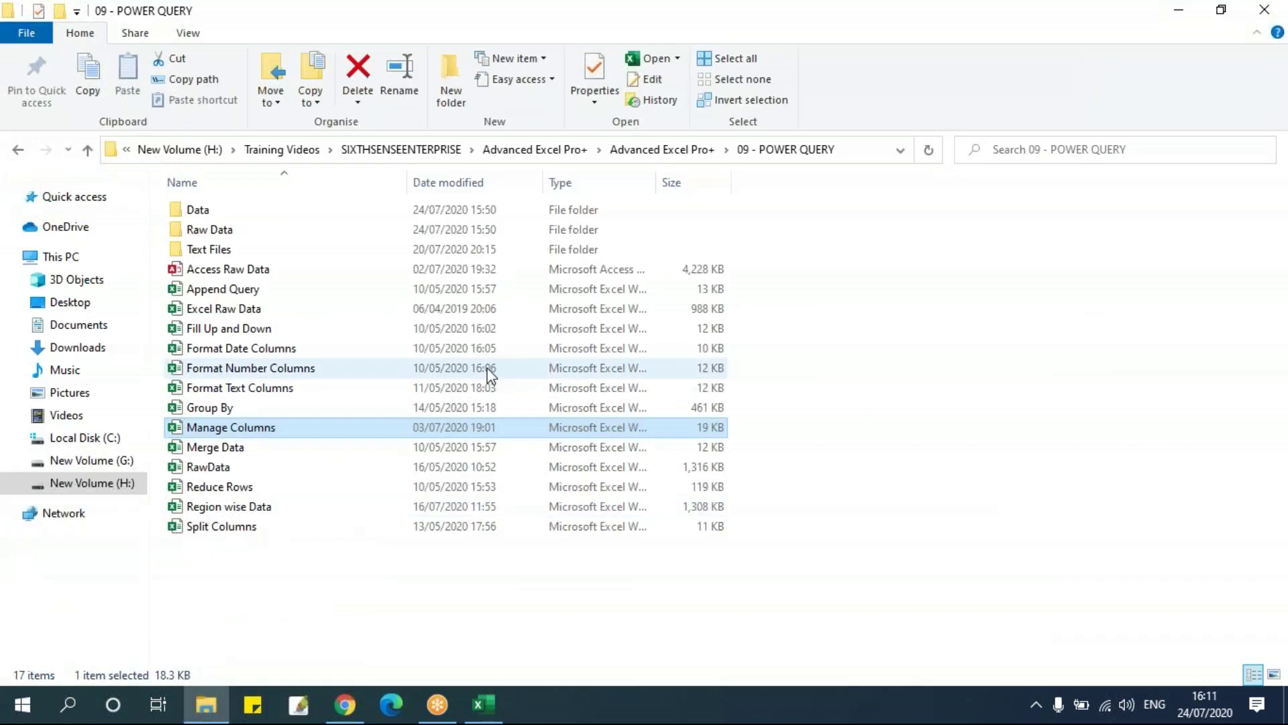
click(278, 533)
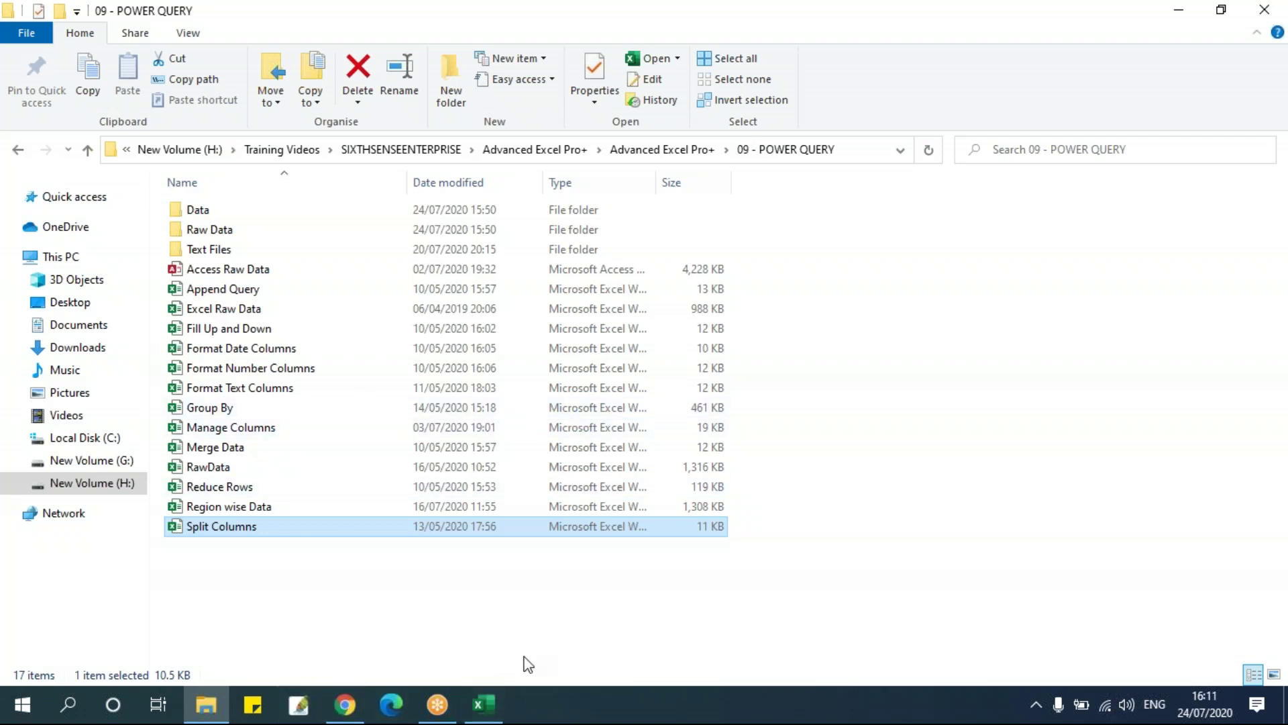
Switch back to Excel and import the Split Columns sheet of the Split Columns workbook into the Power Query Editor for transformation.
click(495, 700)
click(40, 241)
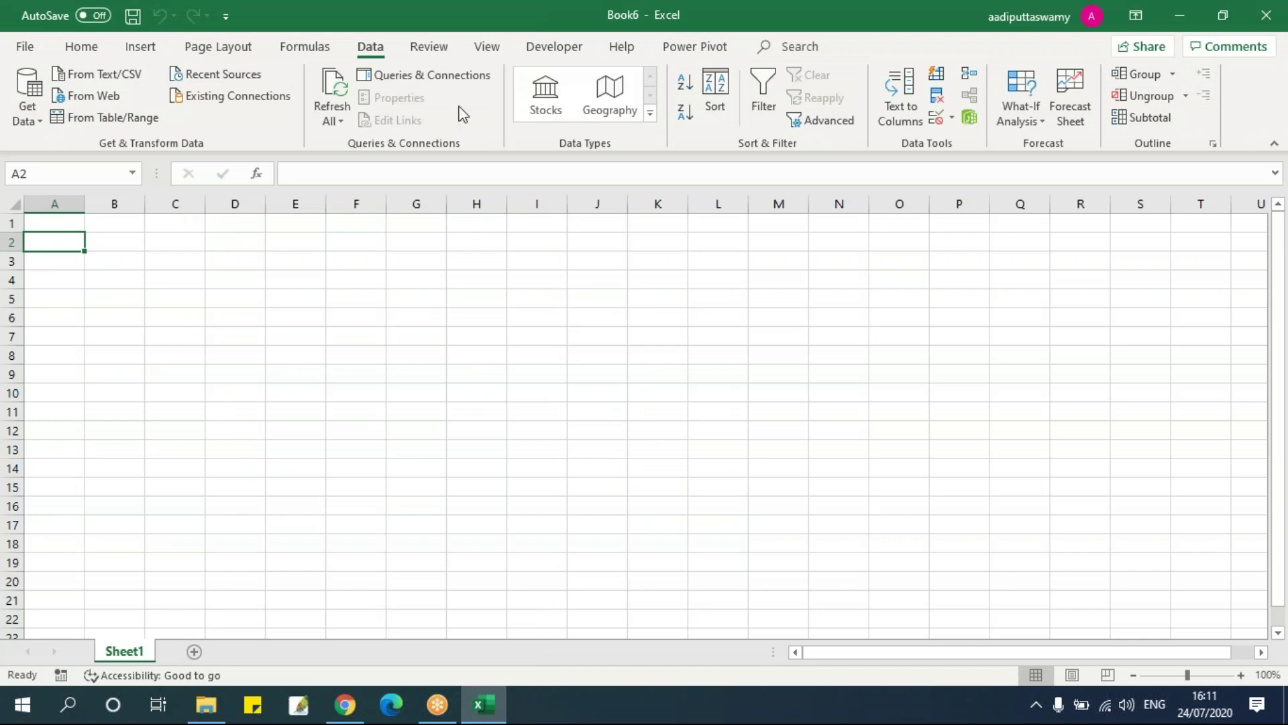
click(25, 121)
mouse_move(67, 153)
click(285, 156)
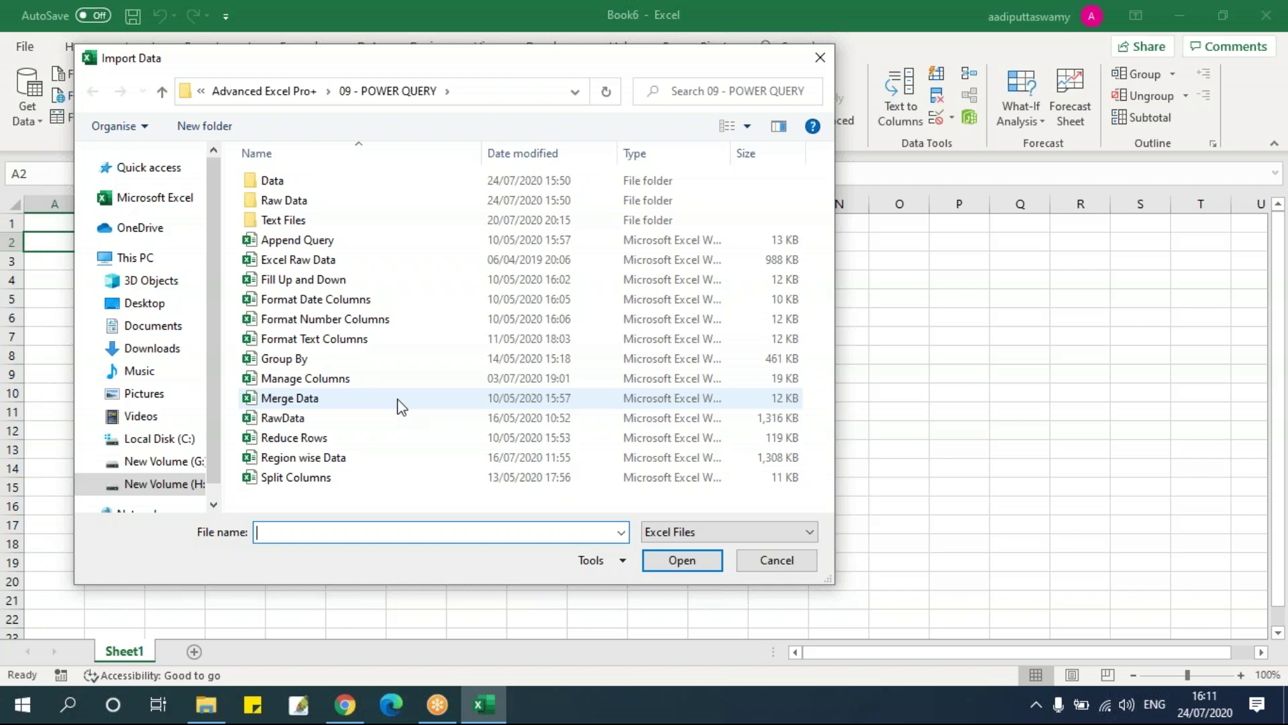
click(346, 477)
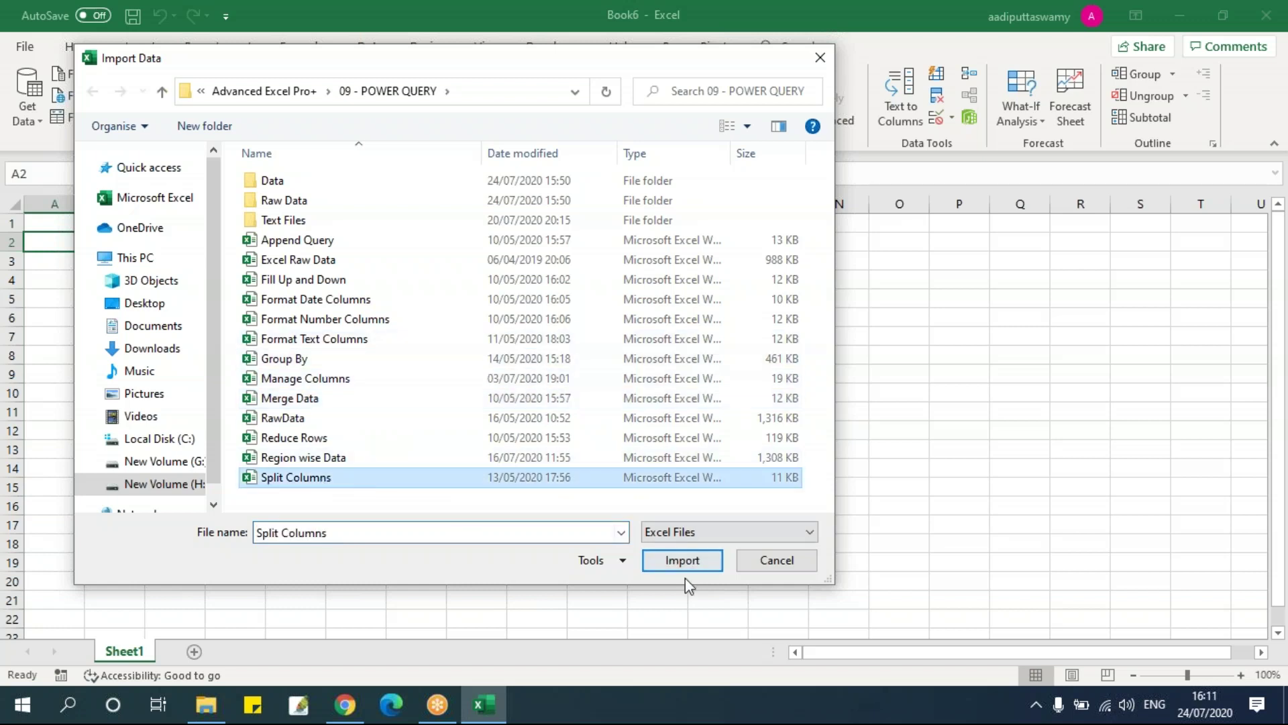
click(682, 561)
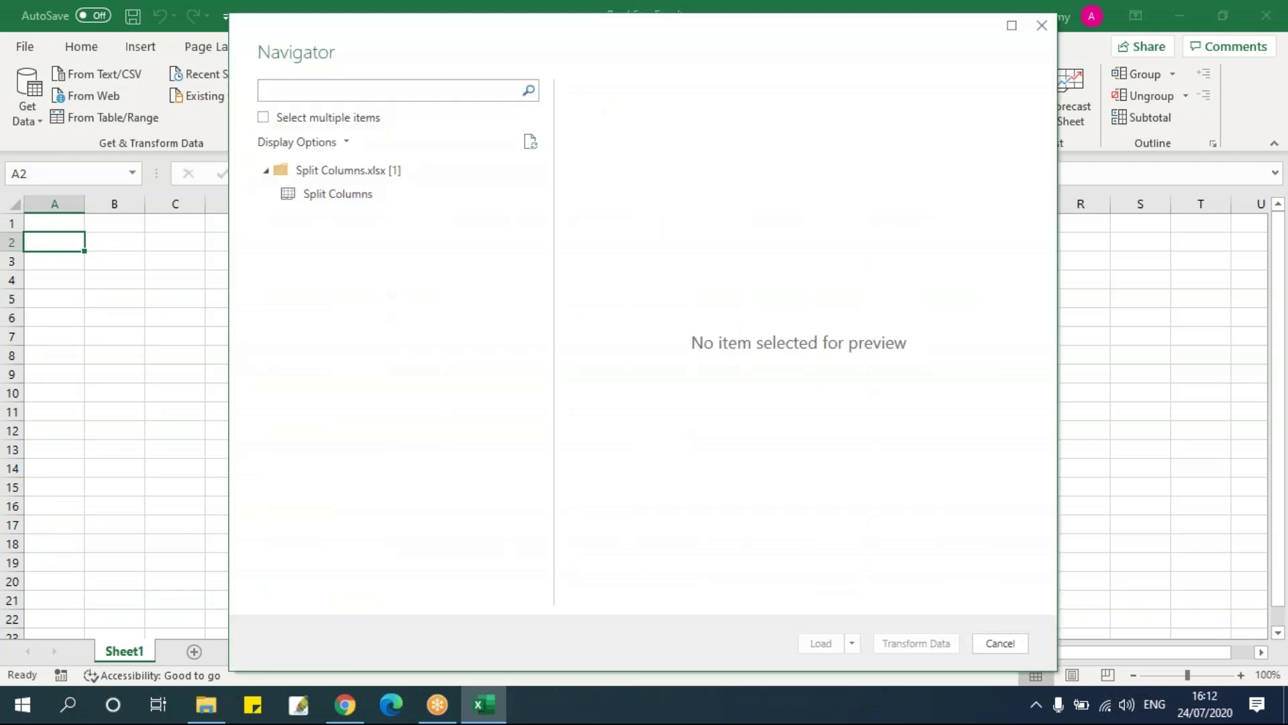
click(357, 196)
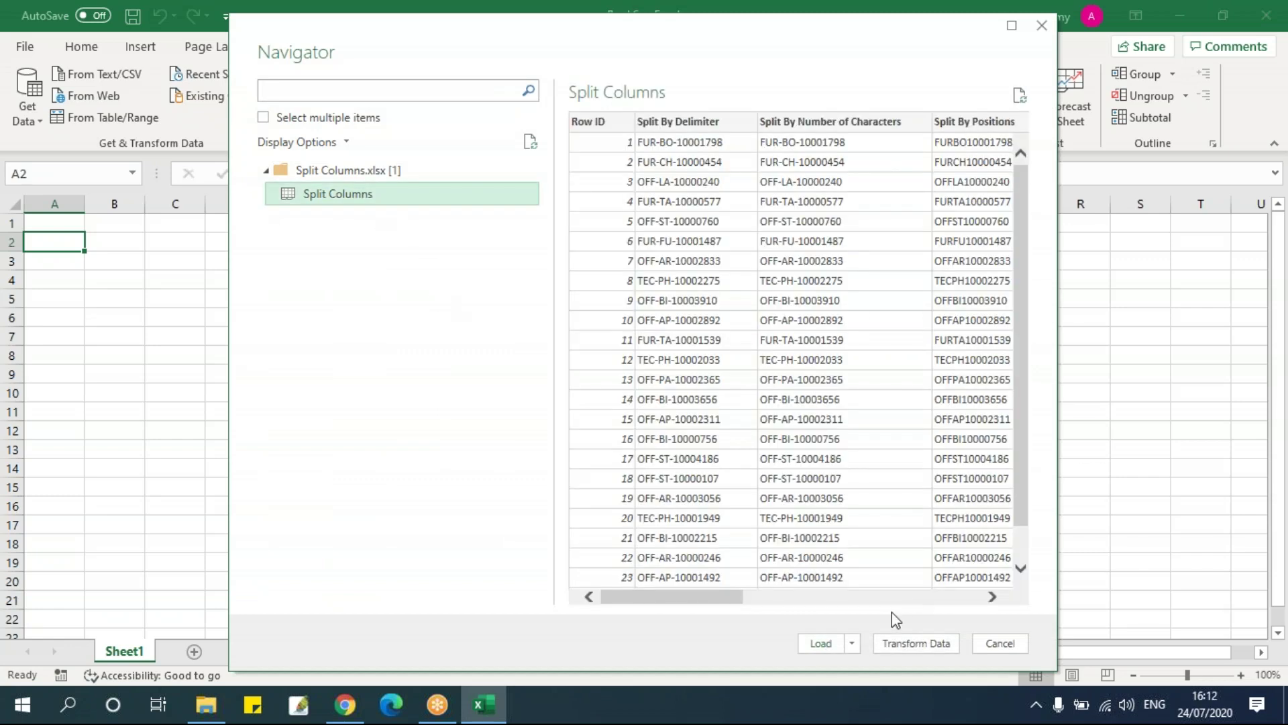
click(909, 643)
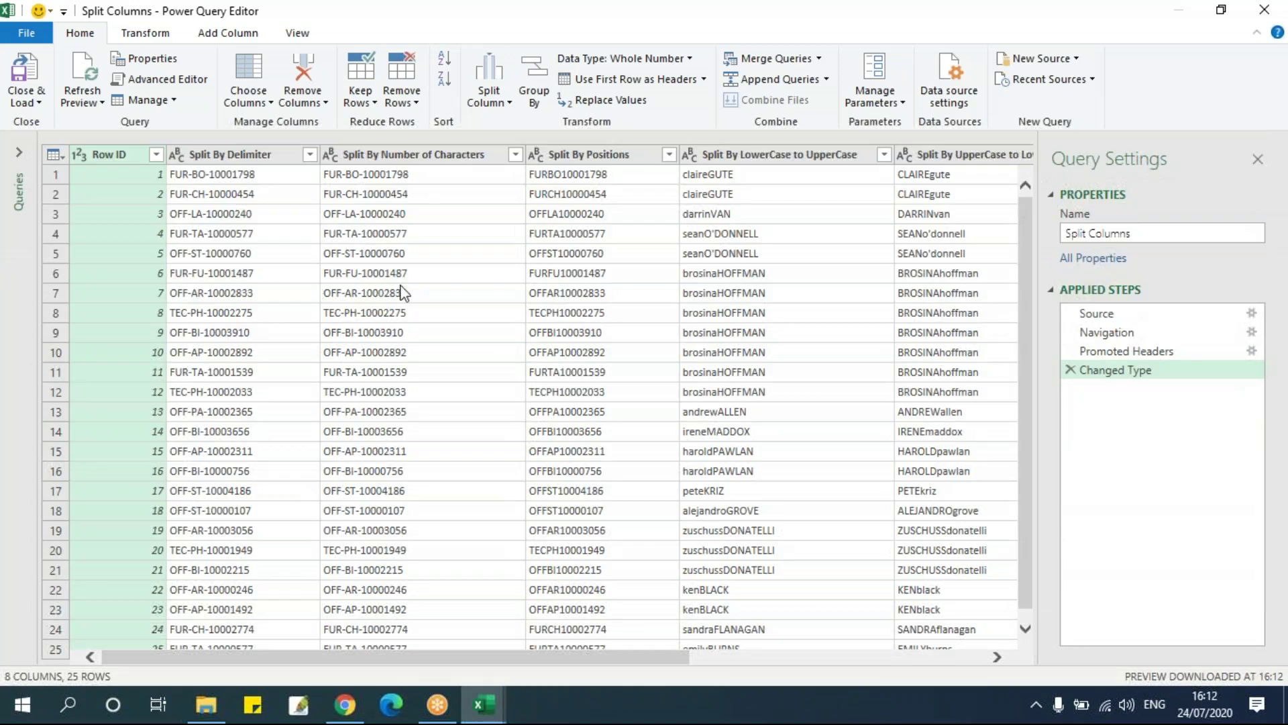
Hide the query settings, show the list of queries and duplicate the Split Columns query.
click(1258, 160)
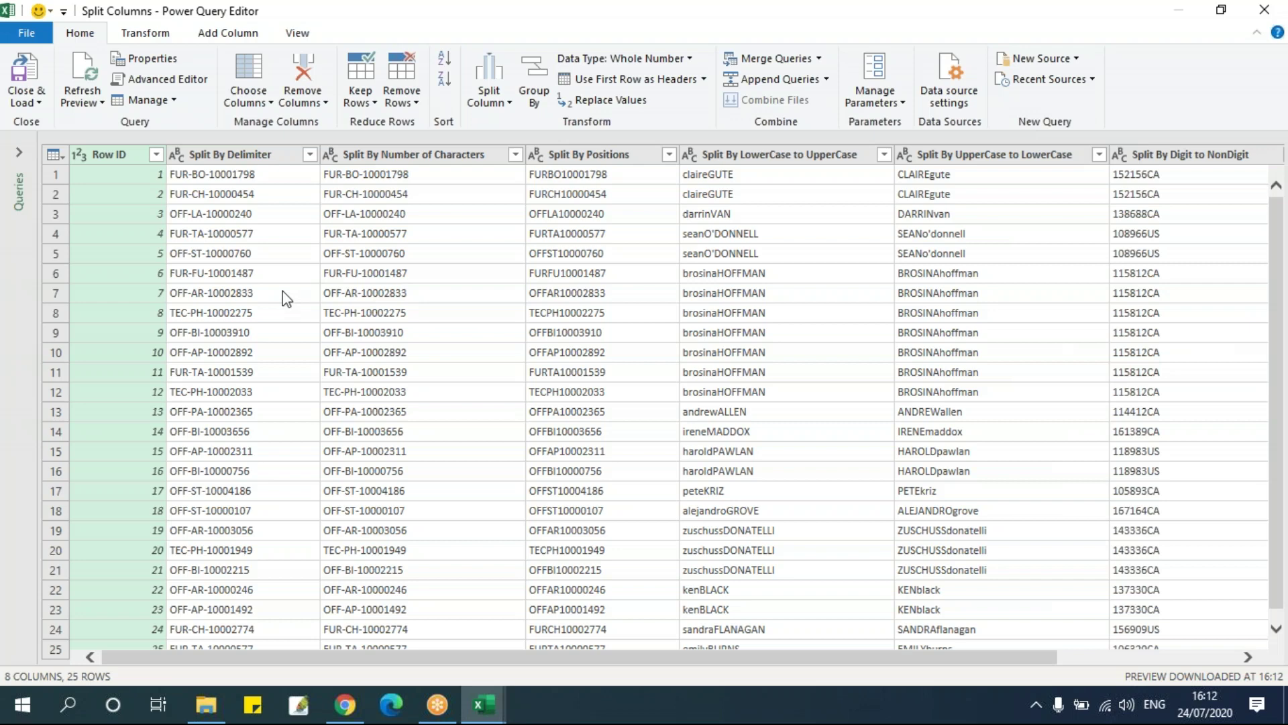
click(19, 151)
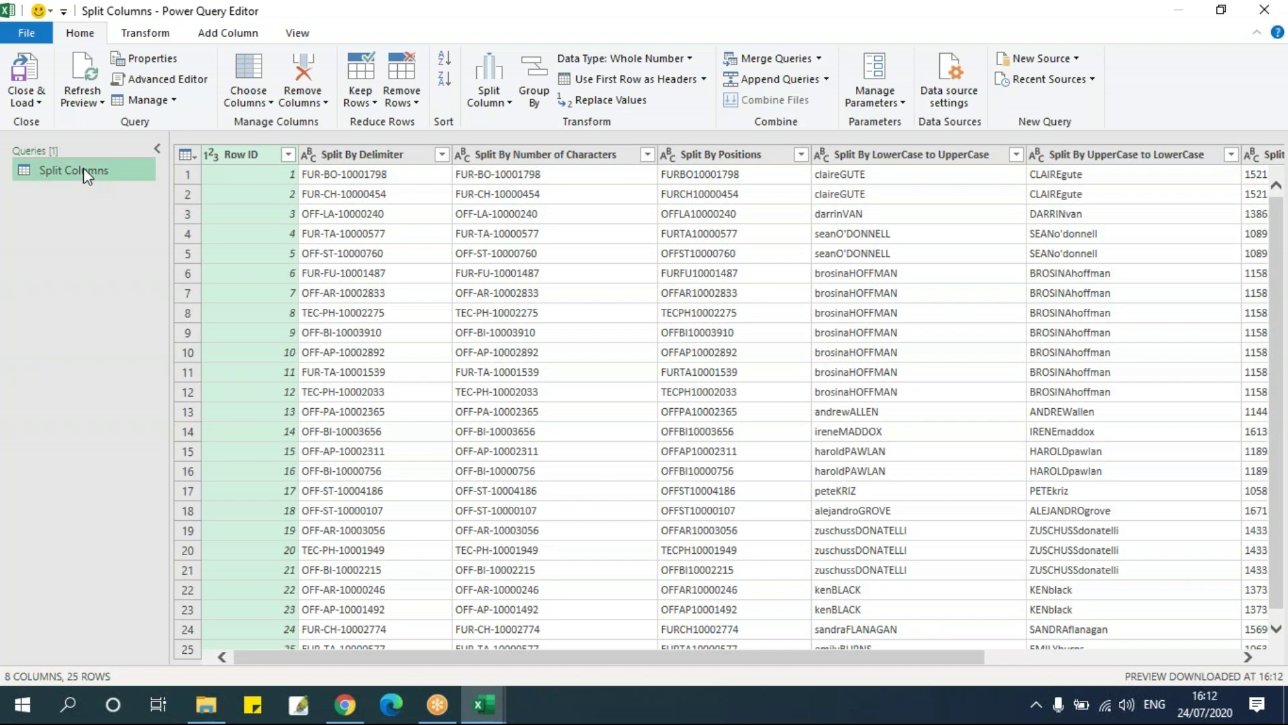
right_click(83, 168)
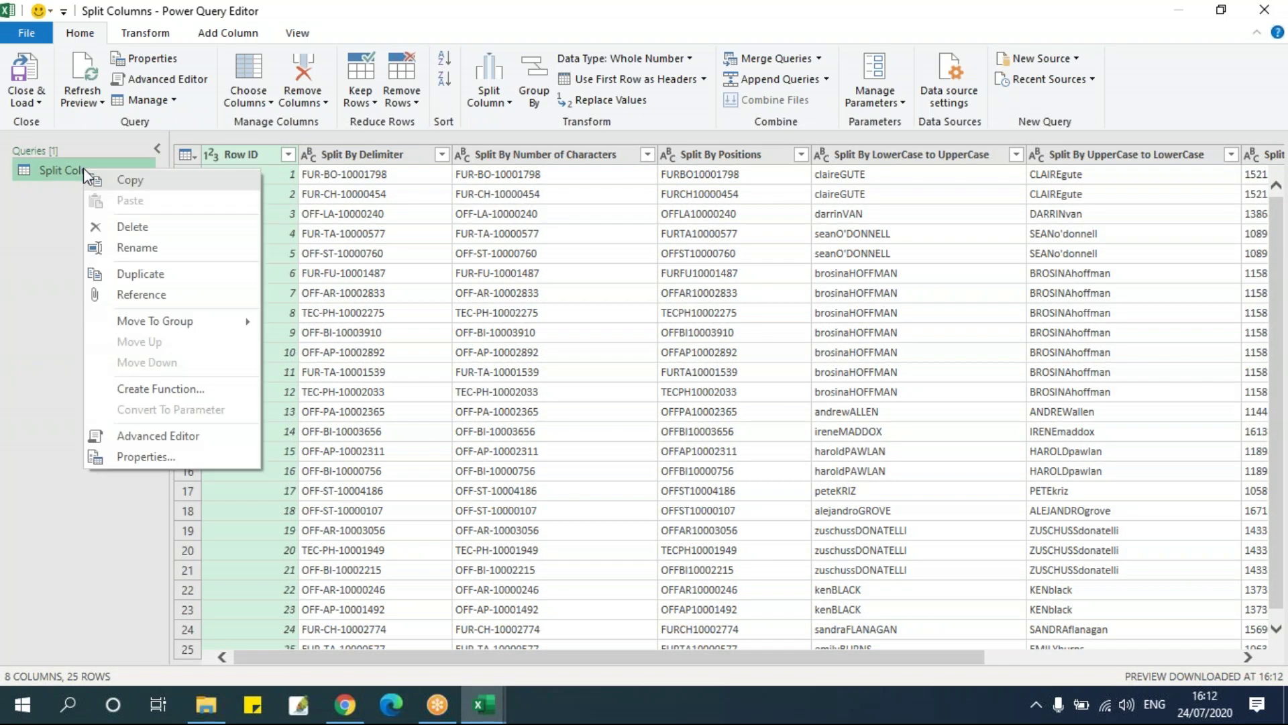
click(179, 271)
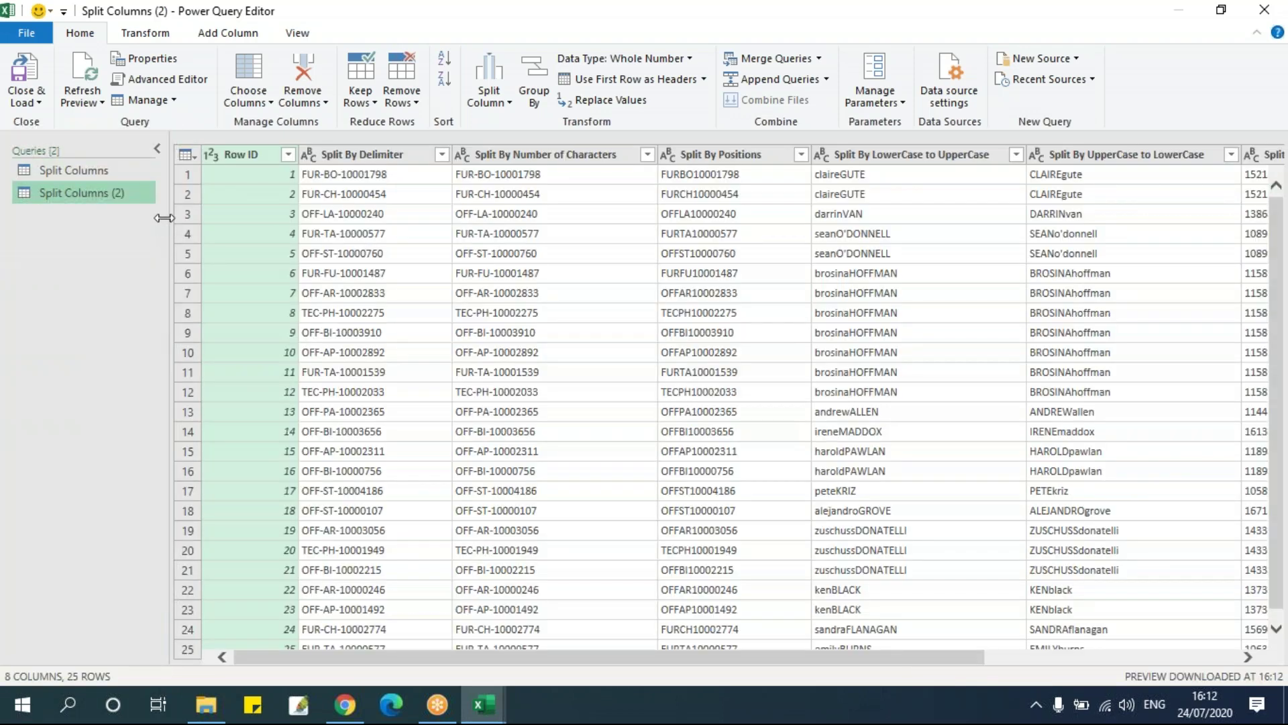
Remove all columns of the original Split Columns query except Split By Delimiter.
click(121, 169)
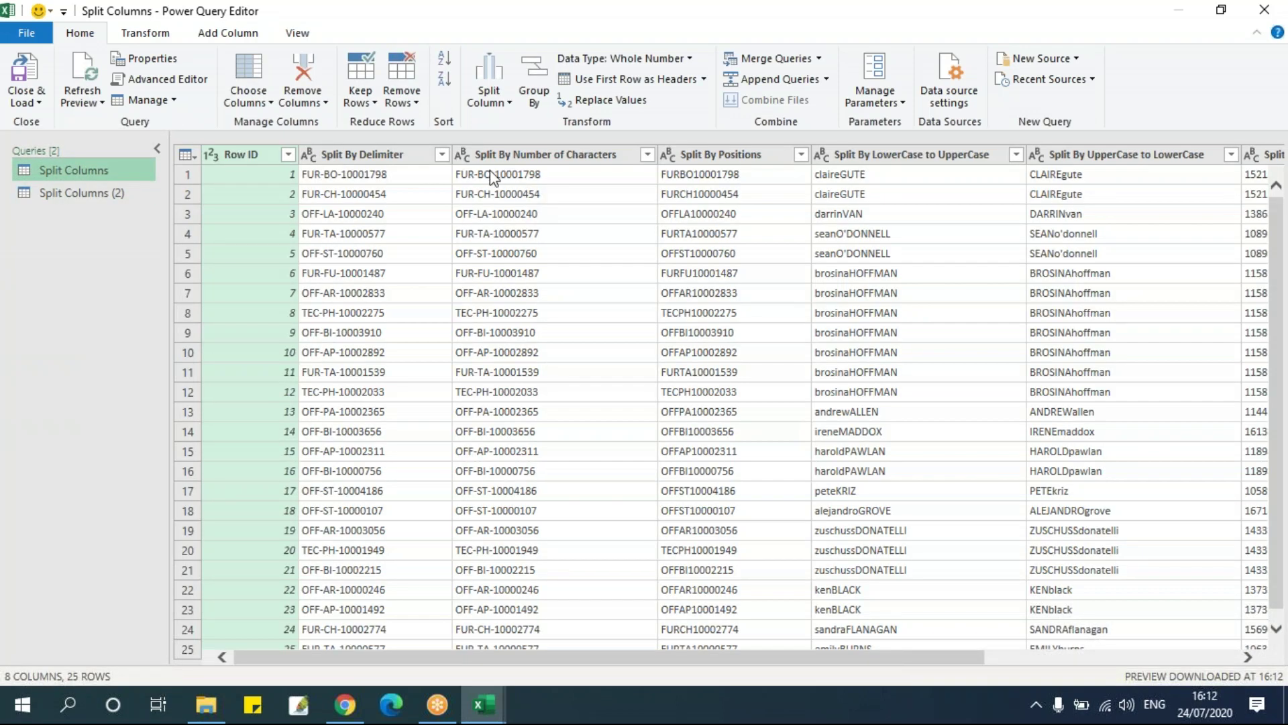
click(416, 155)
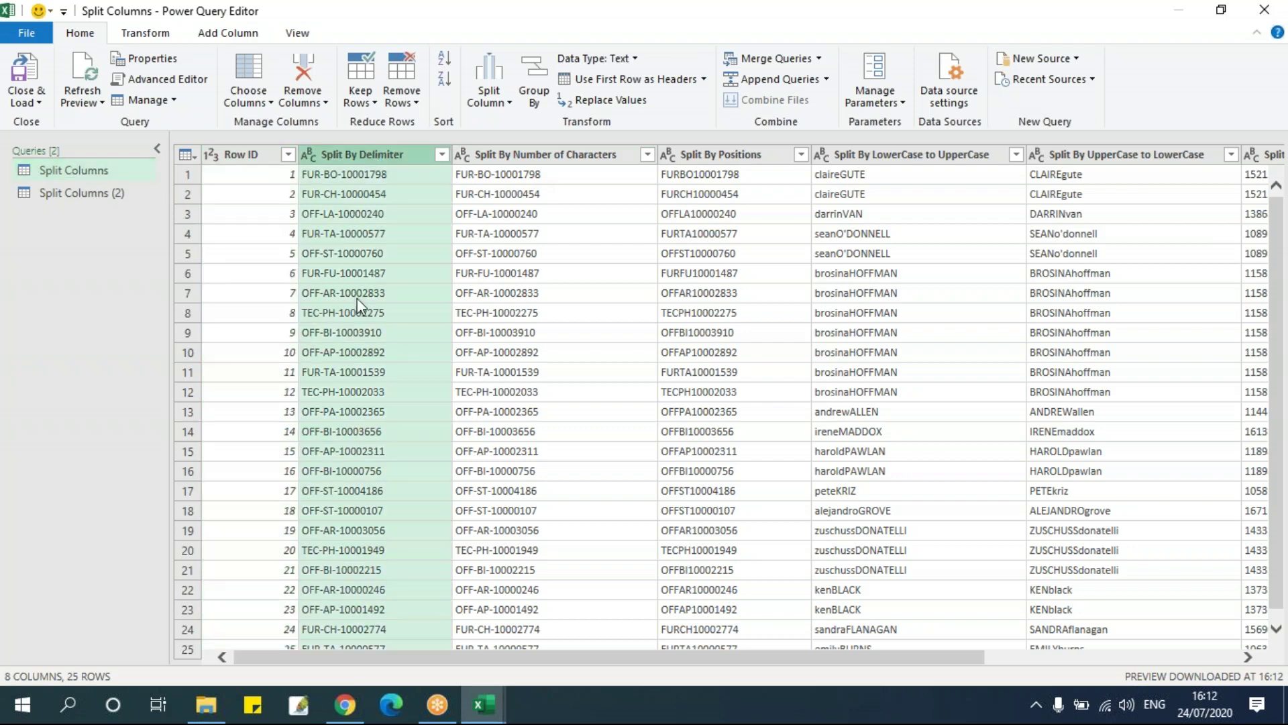
click(404, 99)
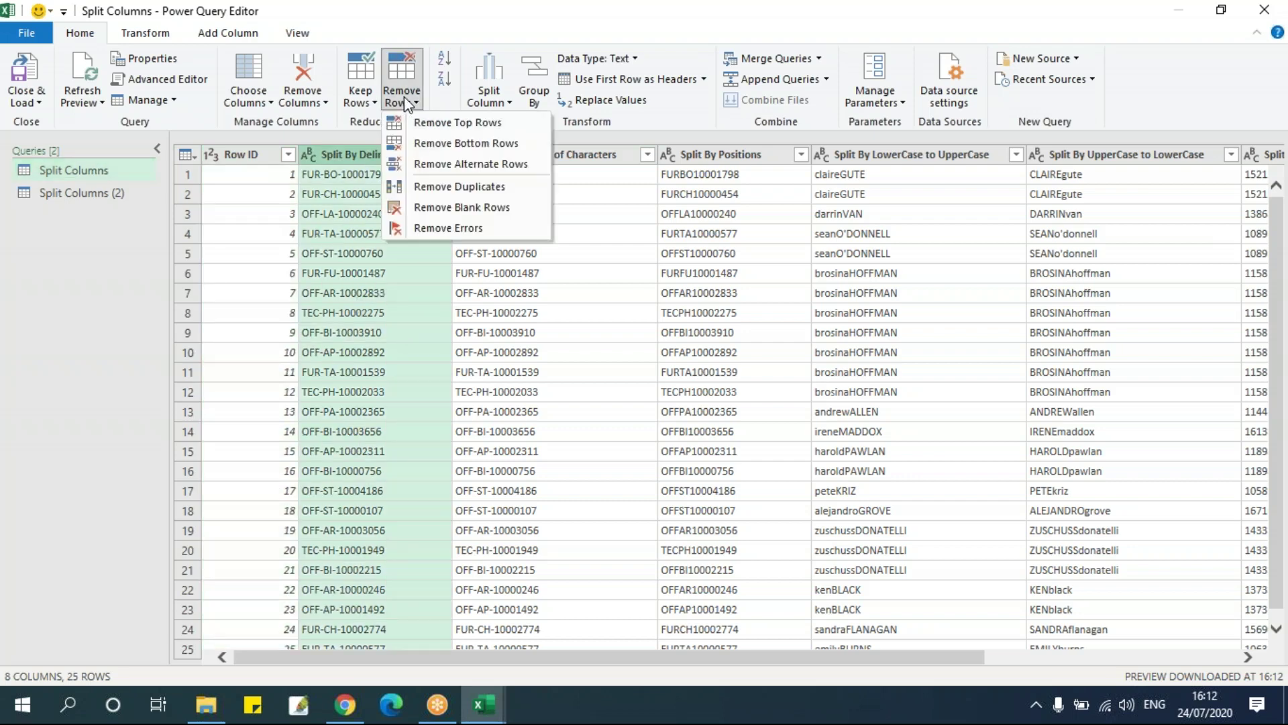
click(310, 102)
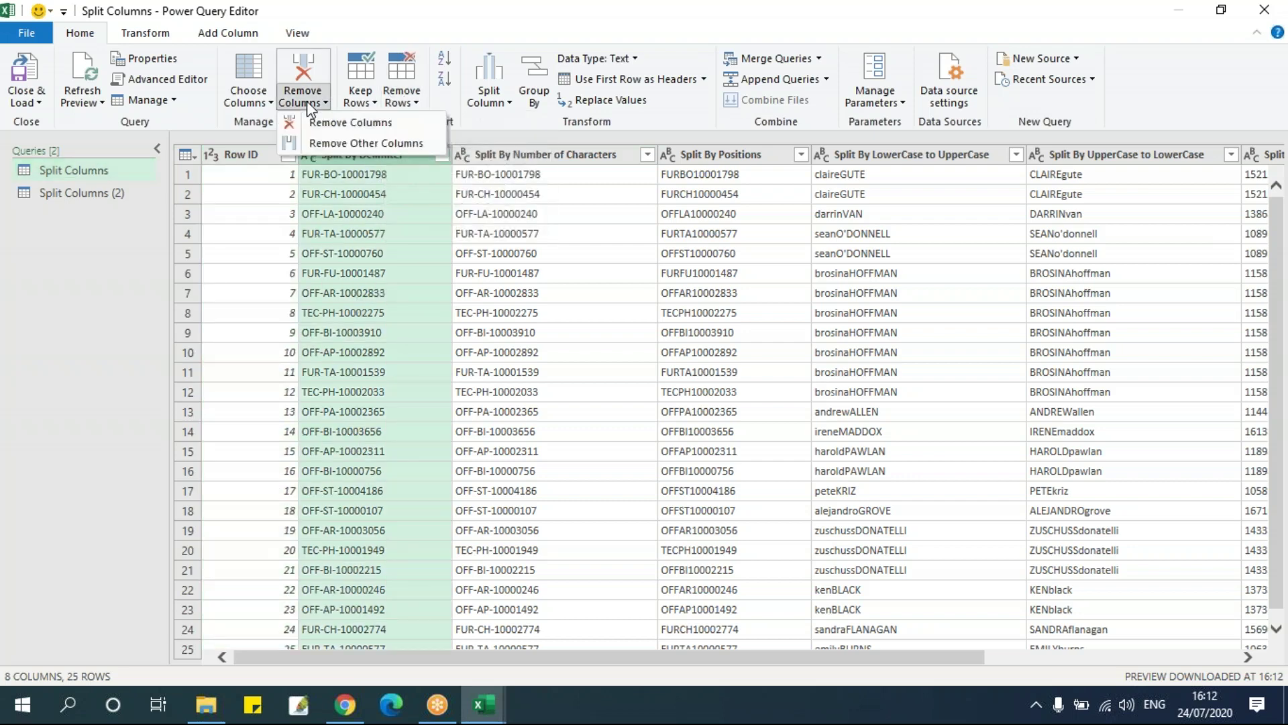
click(323, 143)
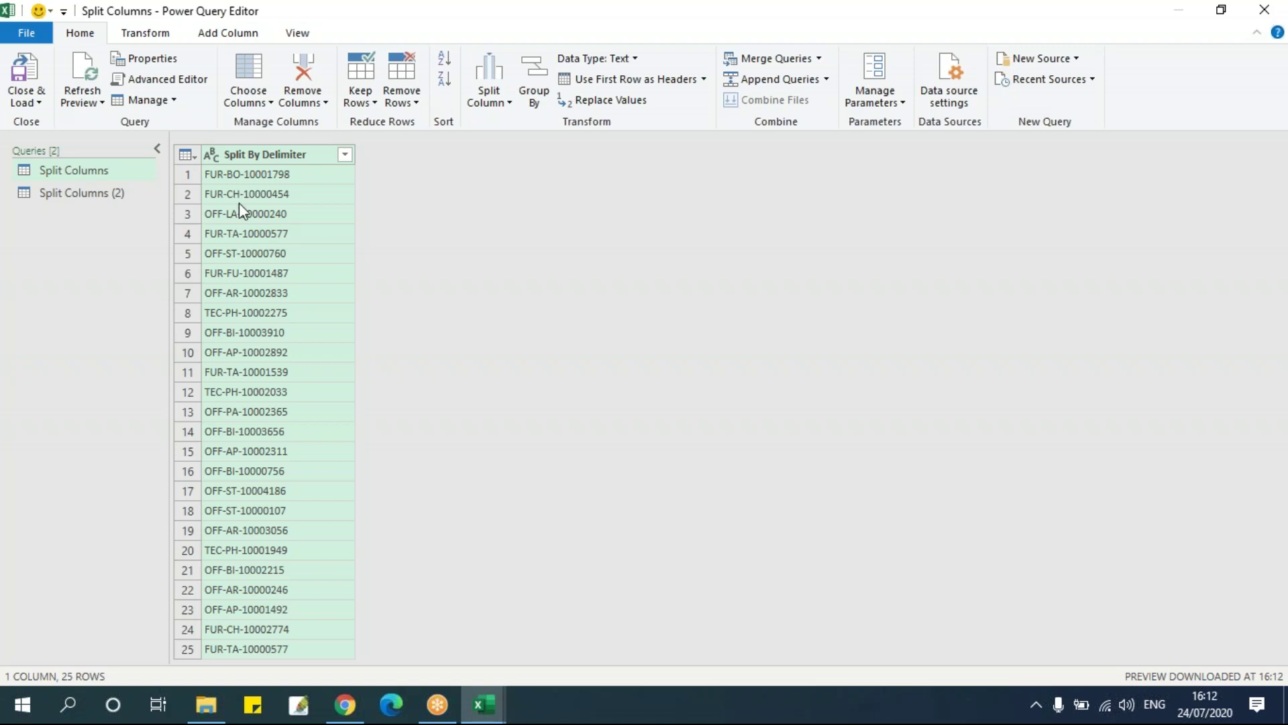
Split the Split By Delimiter column with the custom delimiter "-" at each occurrence of the delimiter.
click(502, 105)
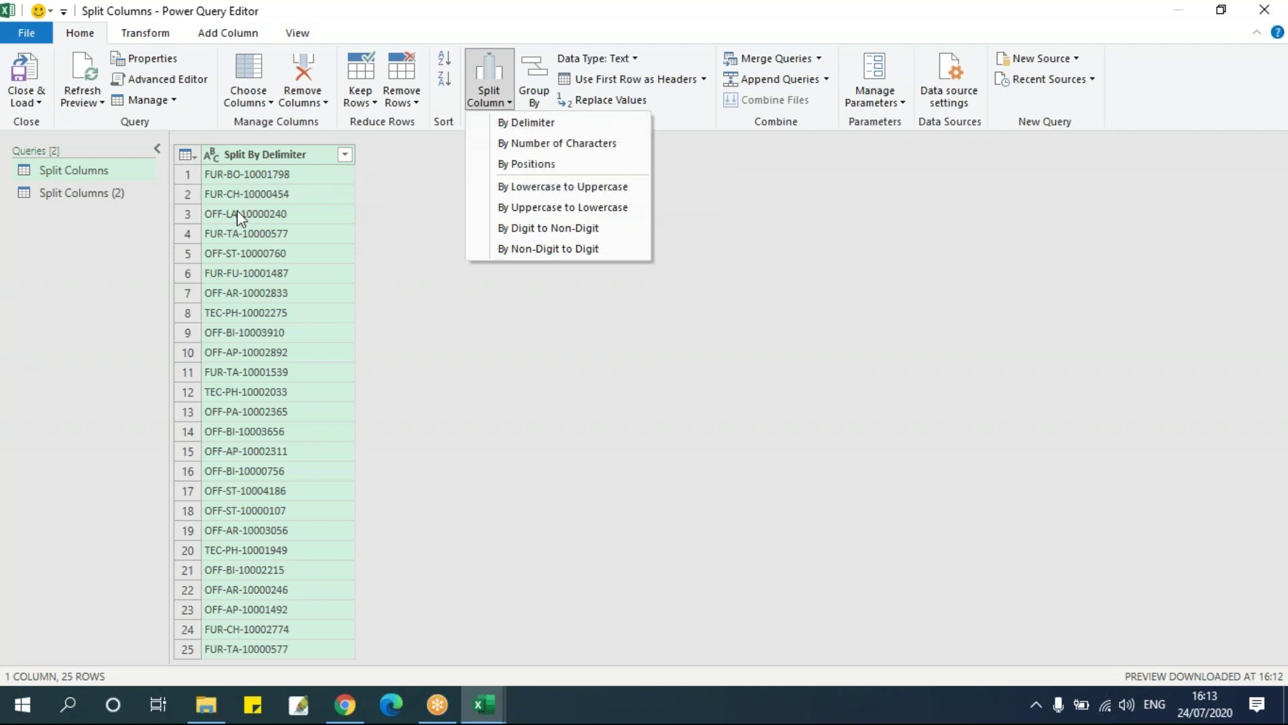
click(553, 126)
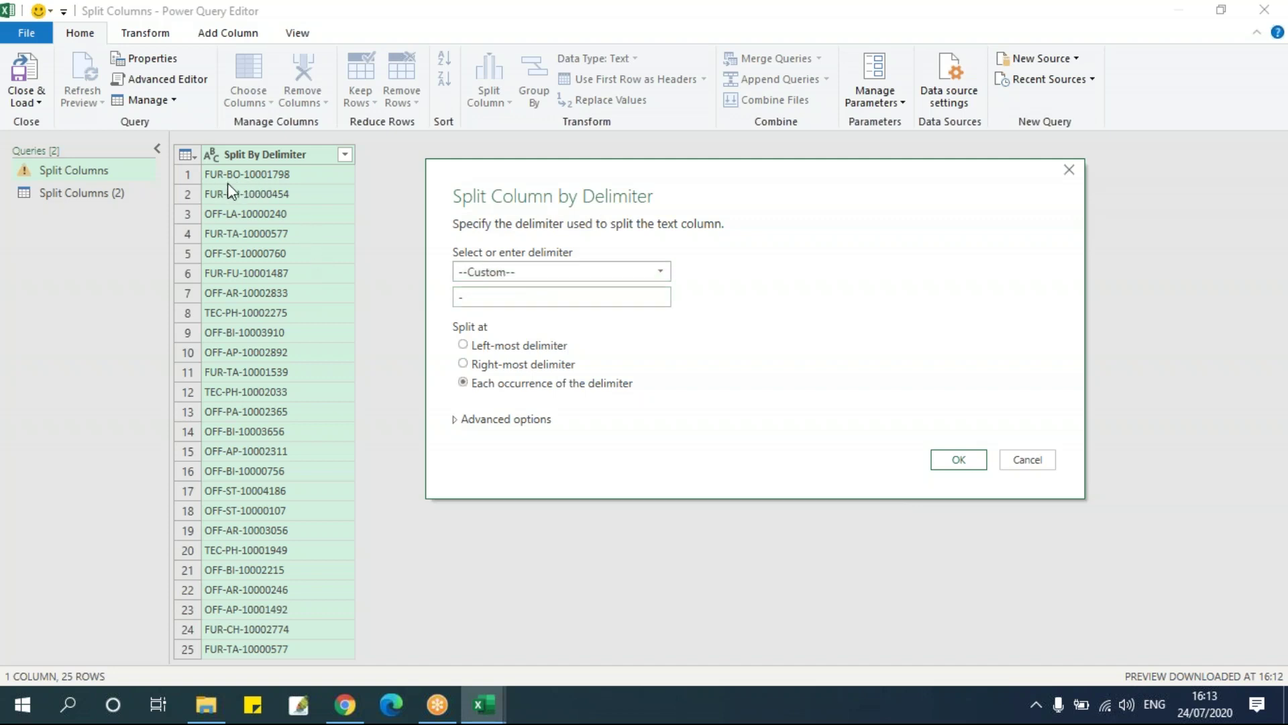
click(506, 297)
click(489, 348)
click(494, 367)
click(575, 384)
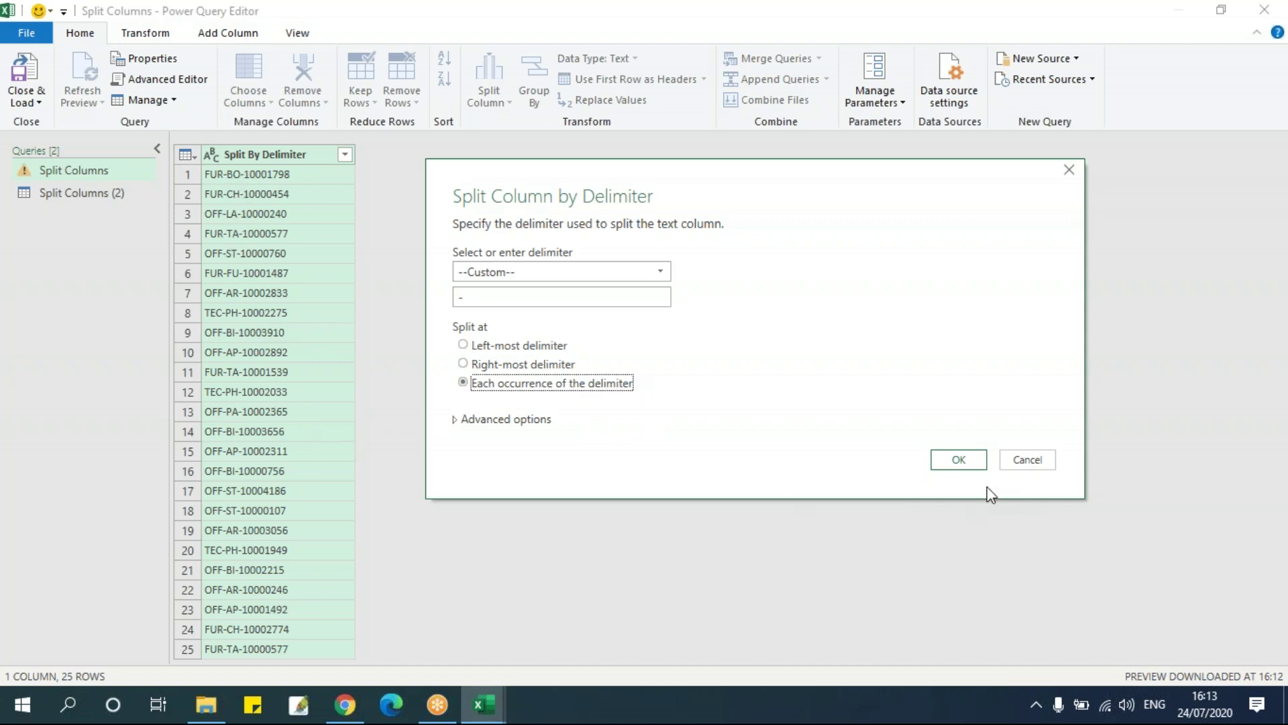
click(959, 459)
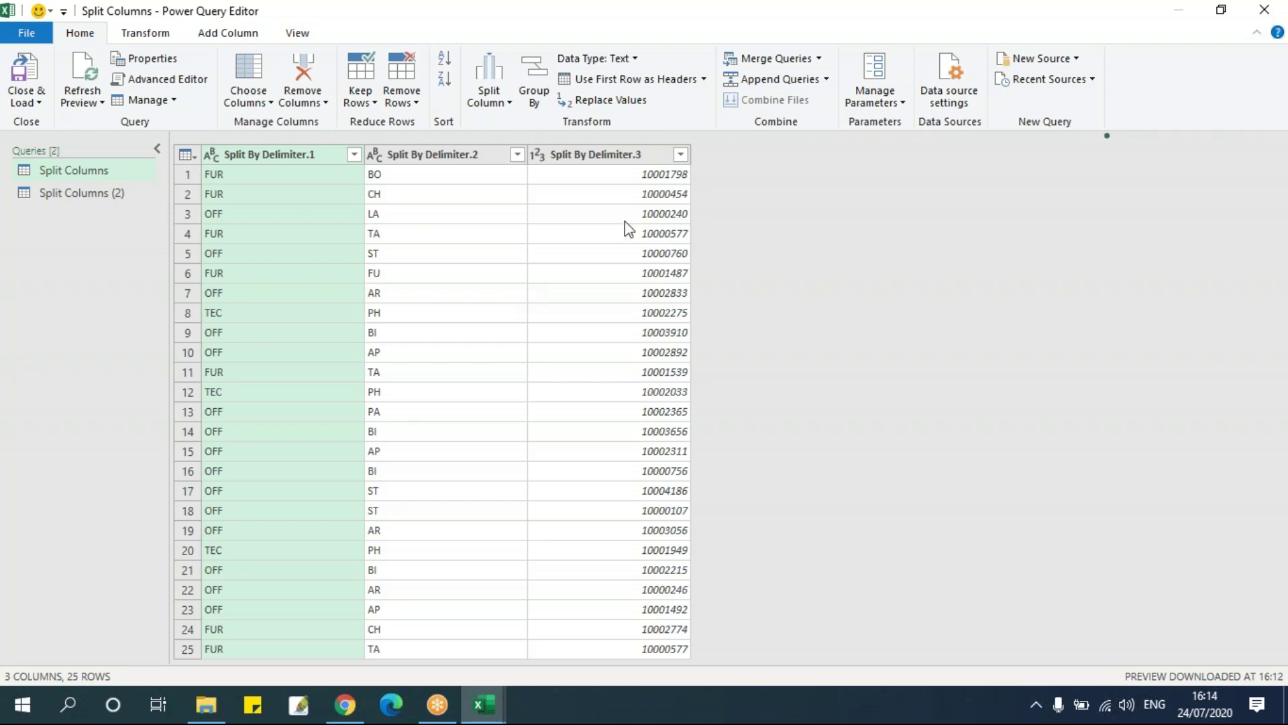
click(433, 152)
click(447, 222)
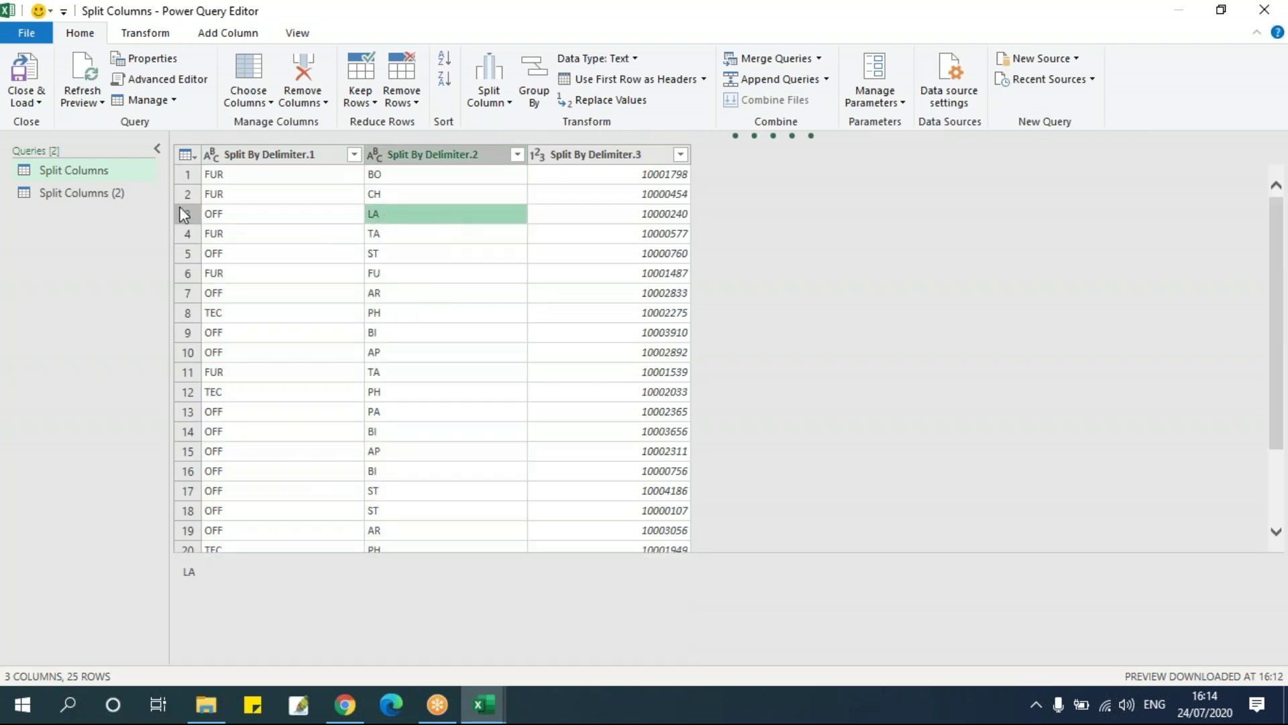
Duplicate the Split Columns (2) query and return to Split Columns (2).
click(92, 193)
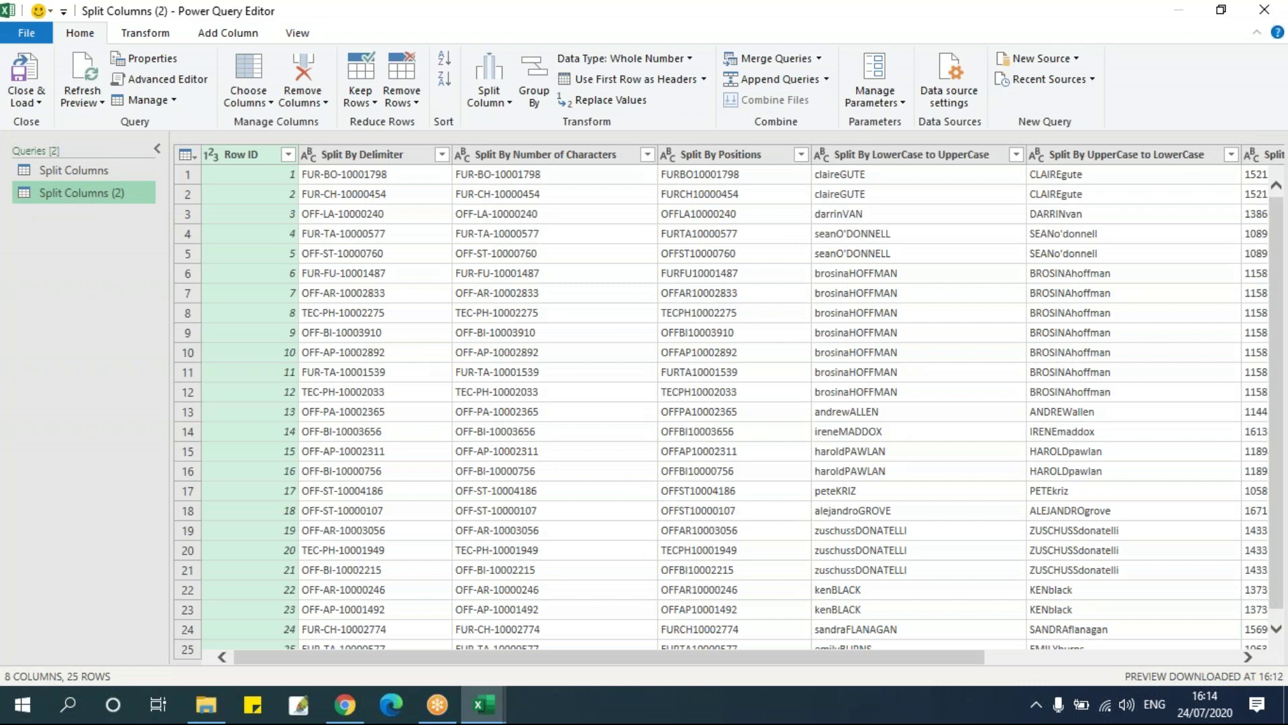
right_click(94, 192)
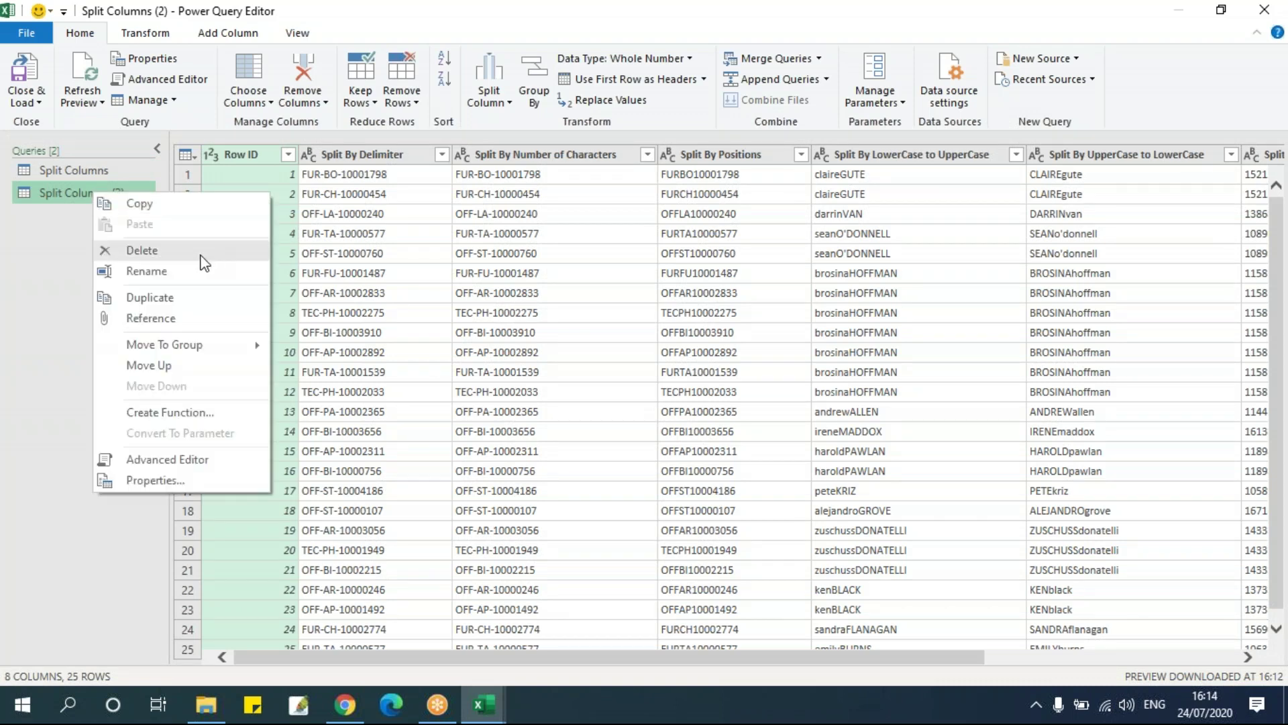
click(164, 297)
click(134, 197)
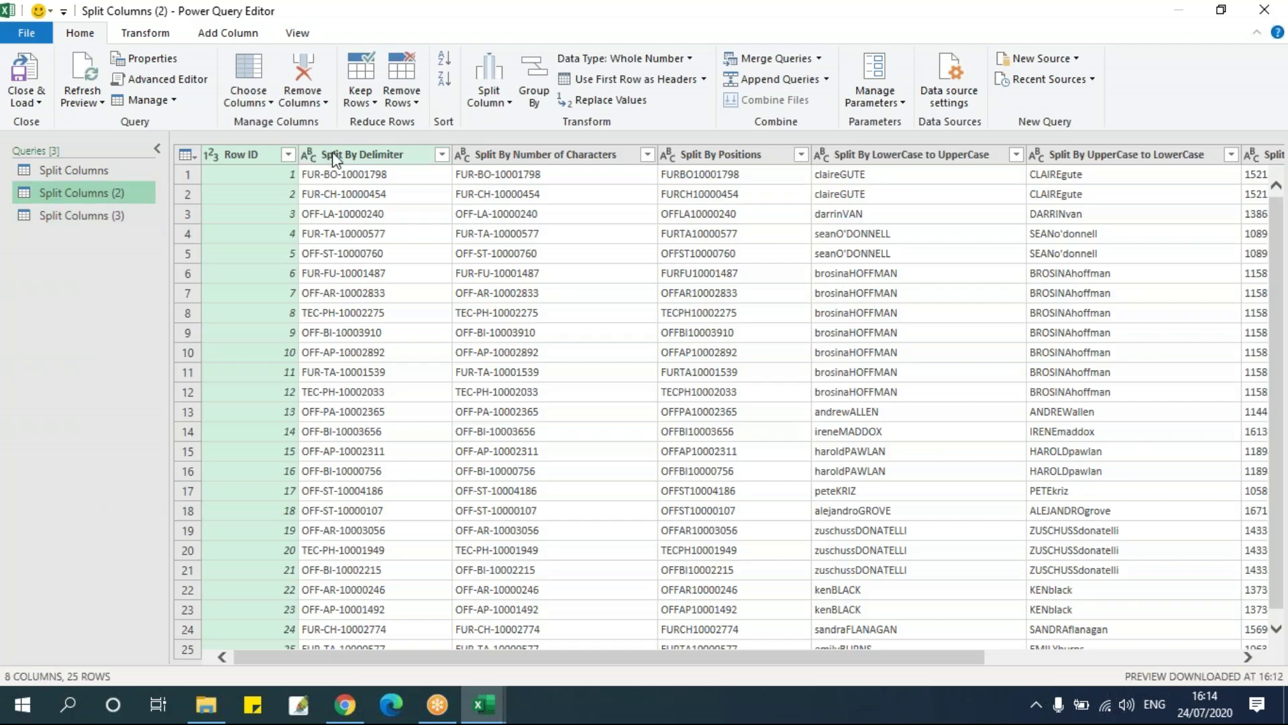
Split the Split By Number of Characters column repeatedly every 3 characters.
click(543, 161)
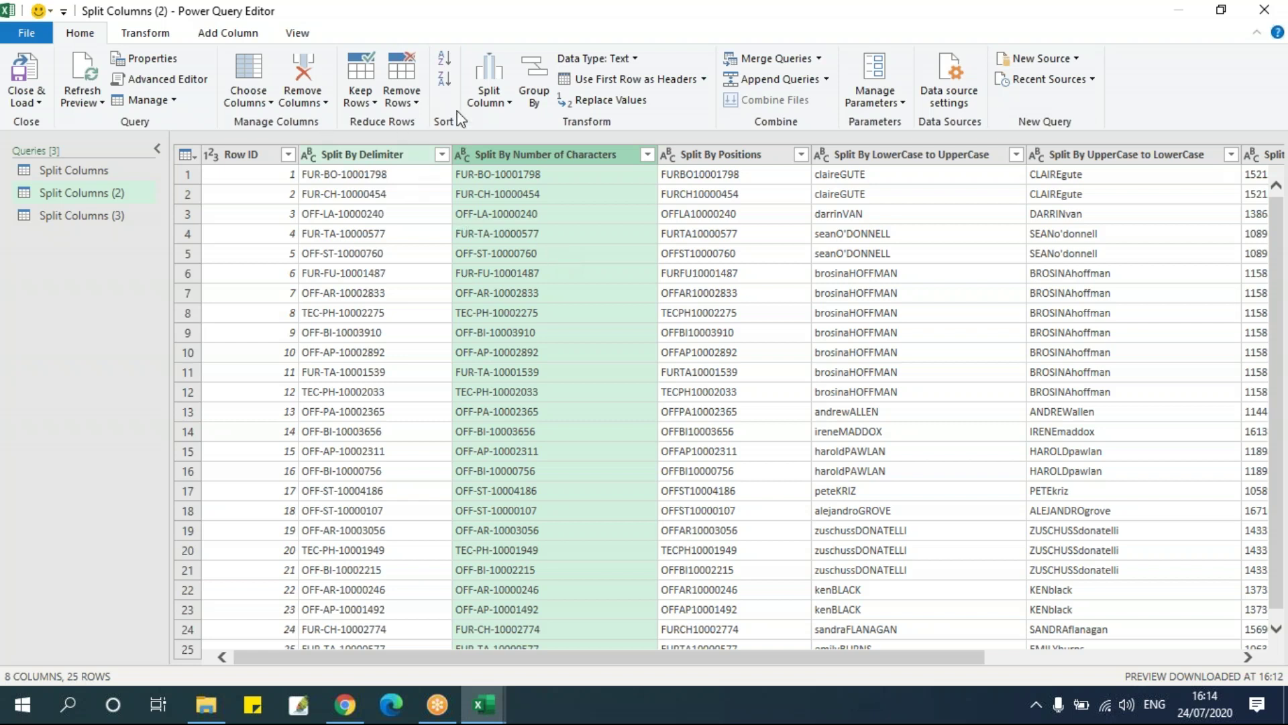
click(489, 97)
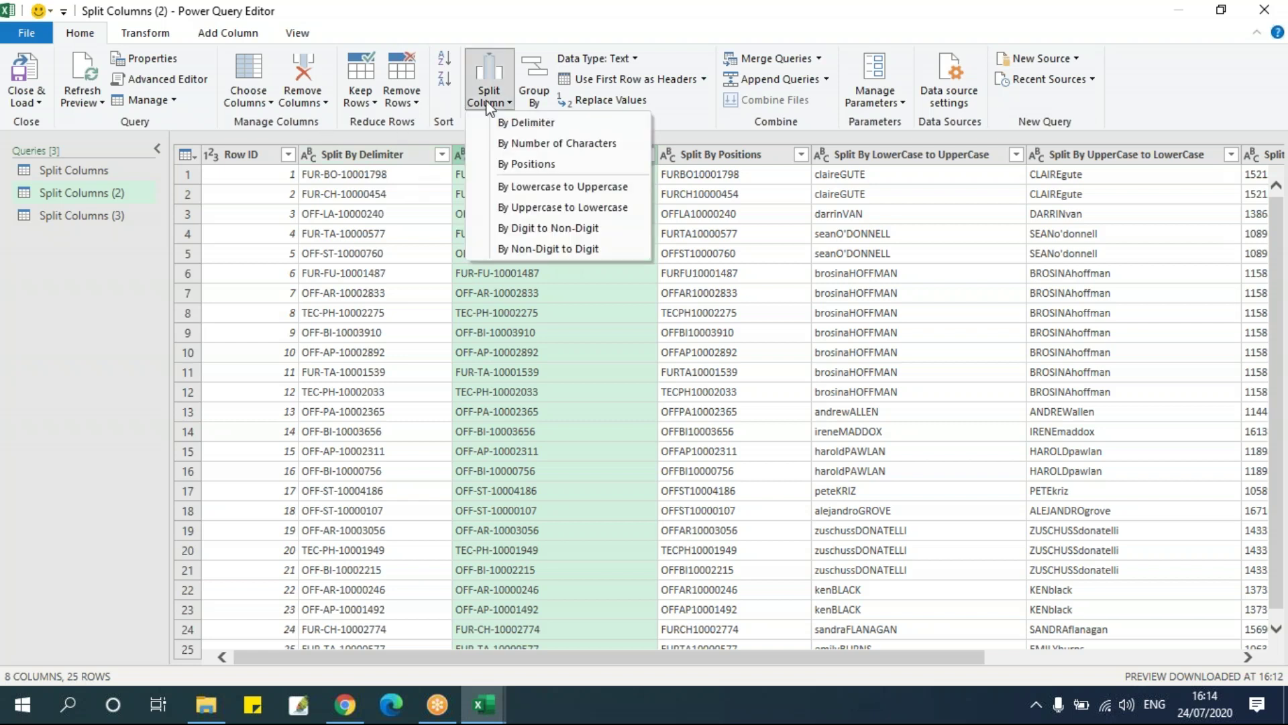
click(526, 143)
drag(590, 198, 942, 196)
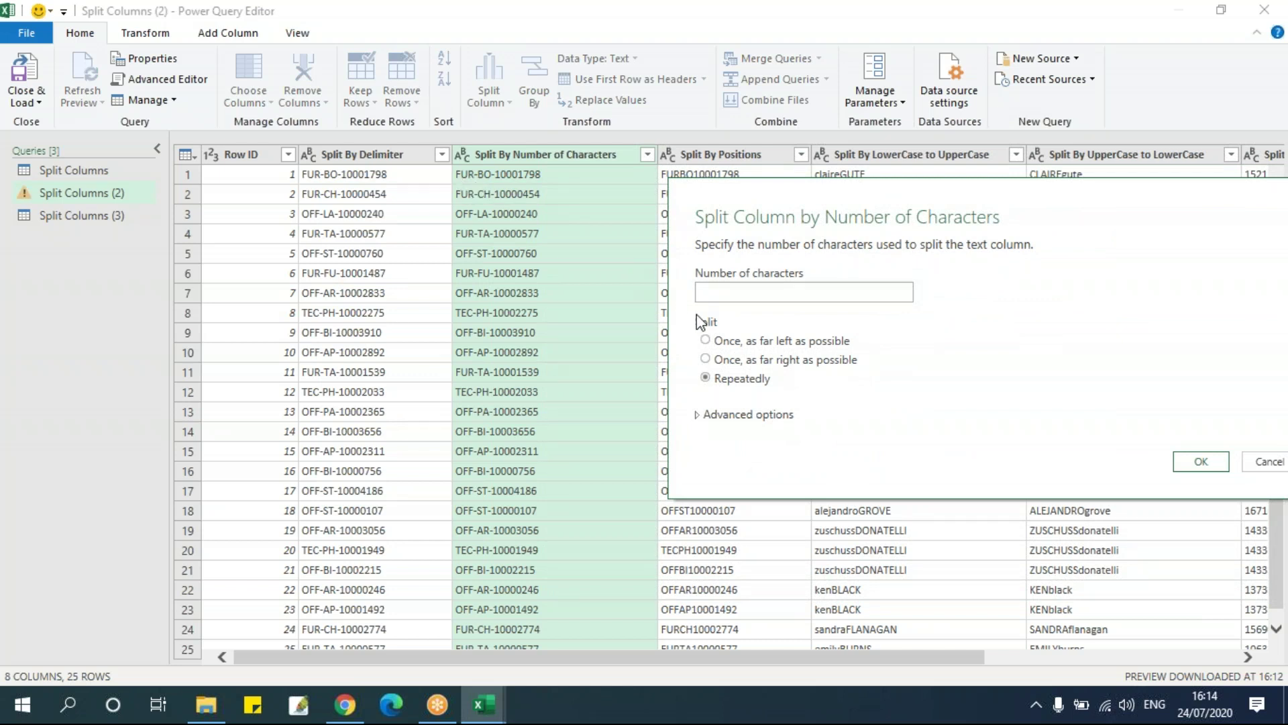
text(3)
drag(1003, 198, 606, 236)
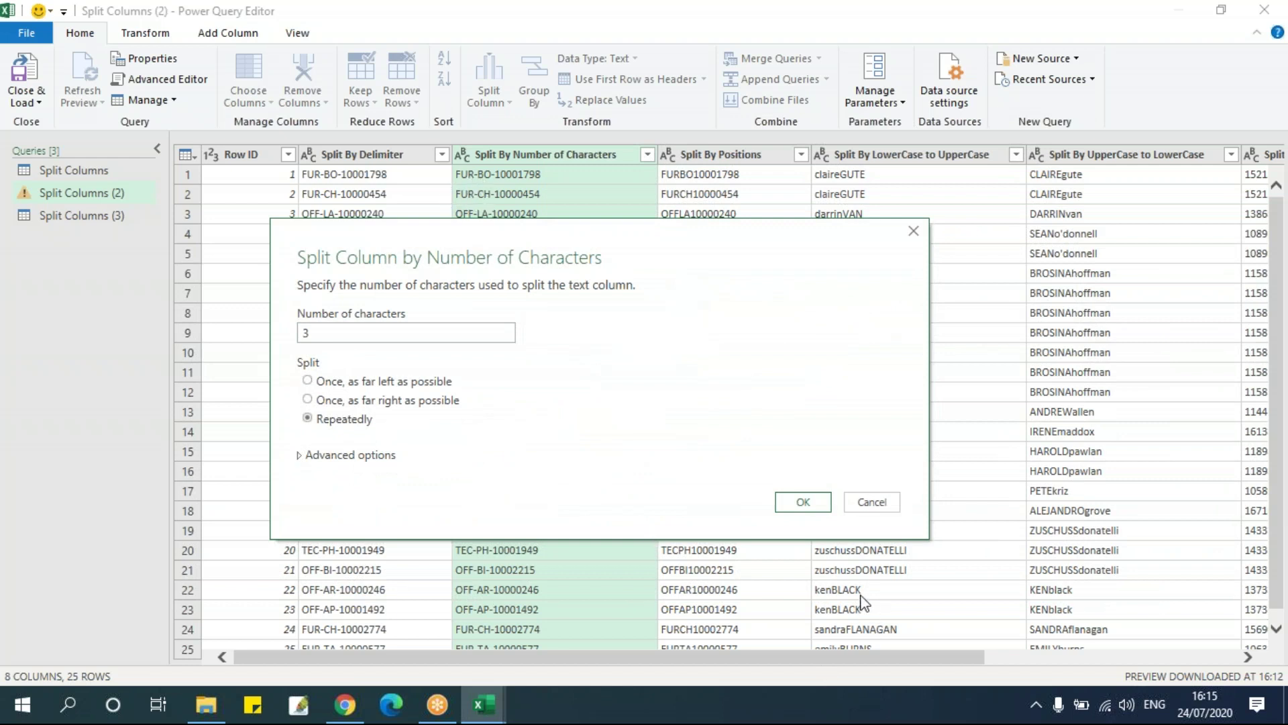
click(814, 505)
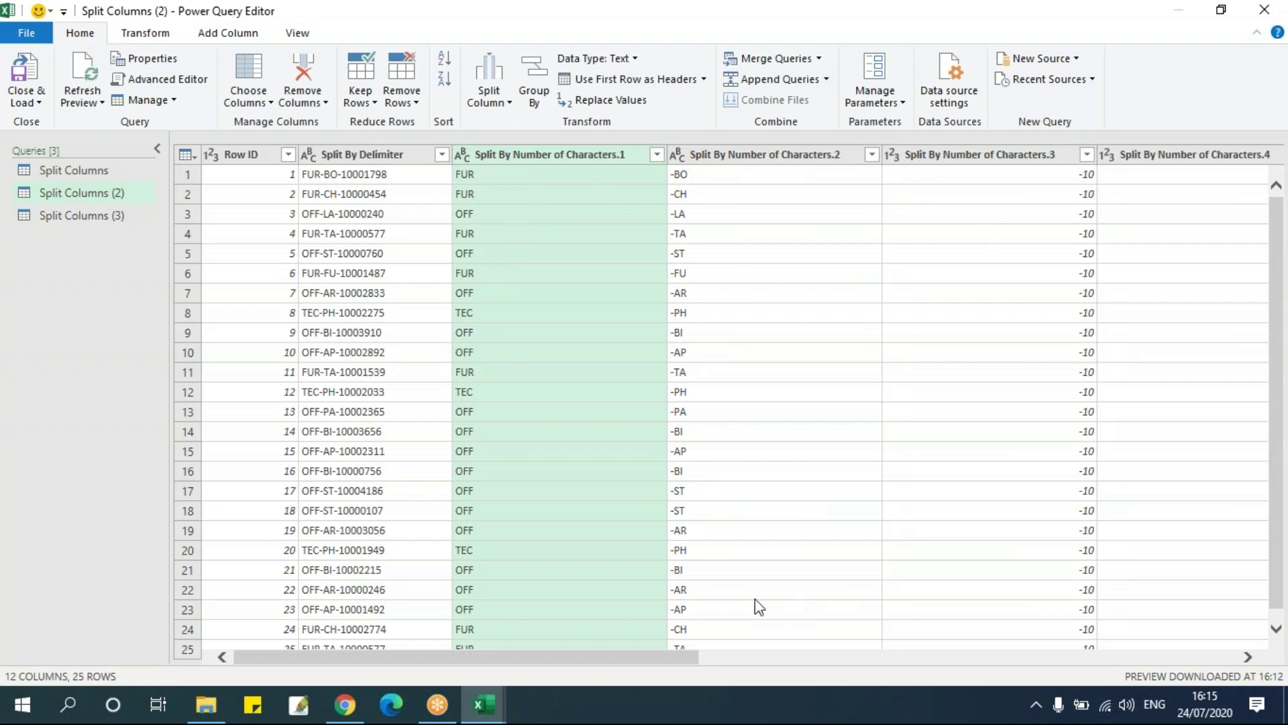
Remove all columns of the Split Columns (2) query except Split By Positions.
drag(669, 656, 964, 664)
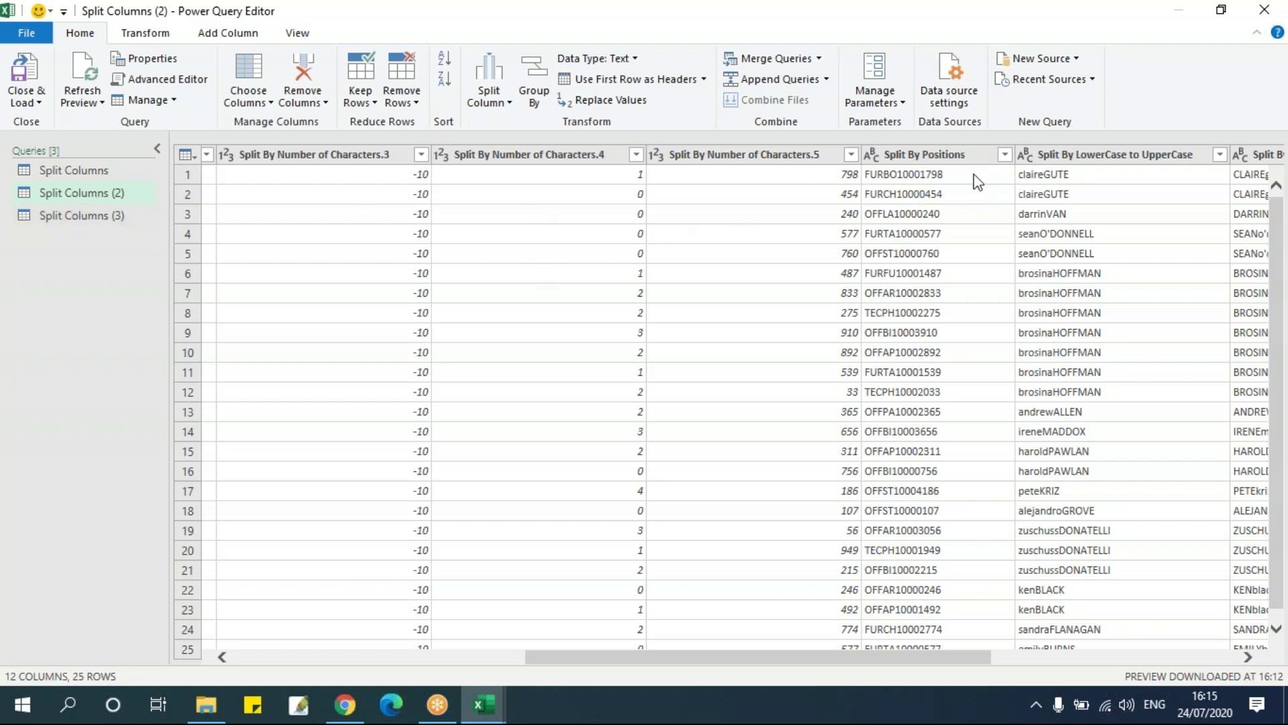
click(946, 153)
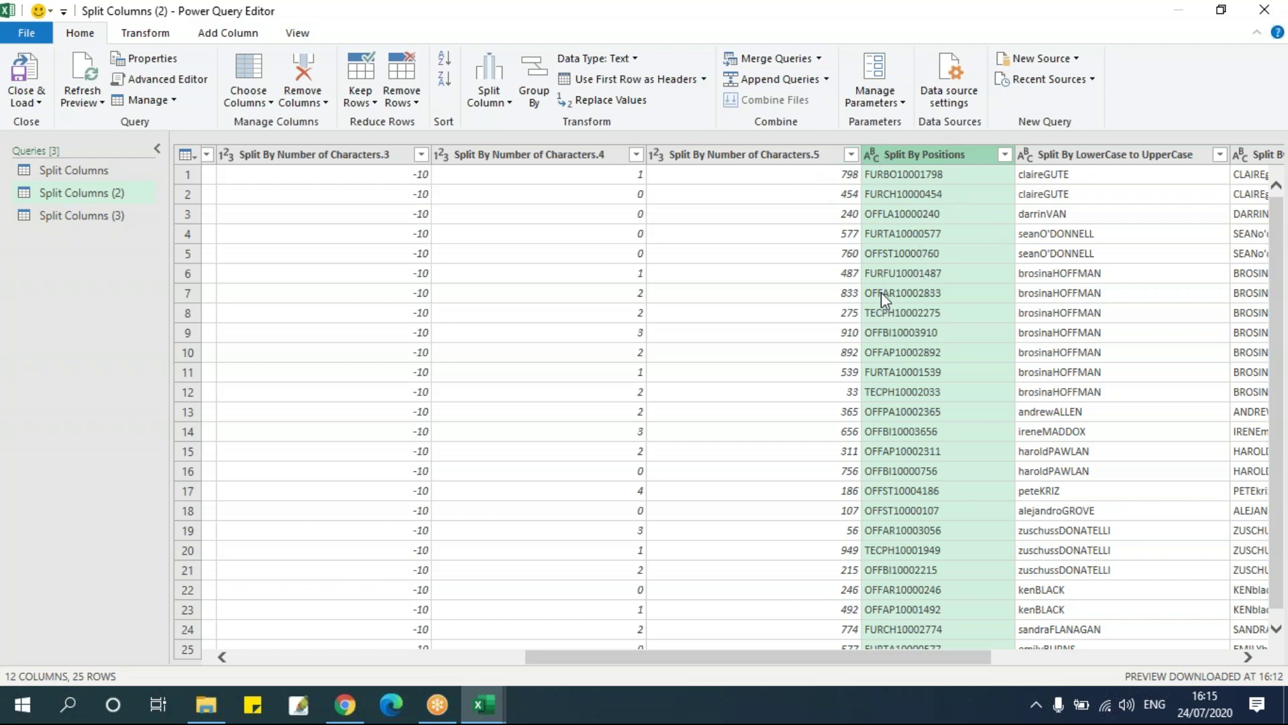
click(270, 102)
click(303, 100)
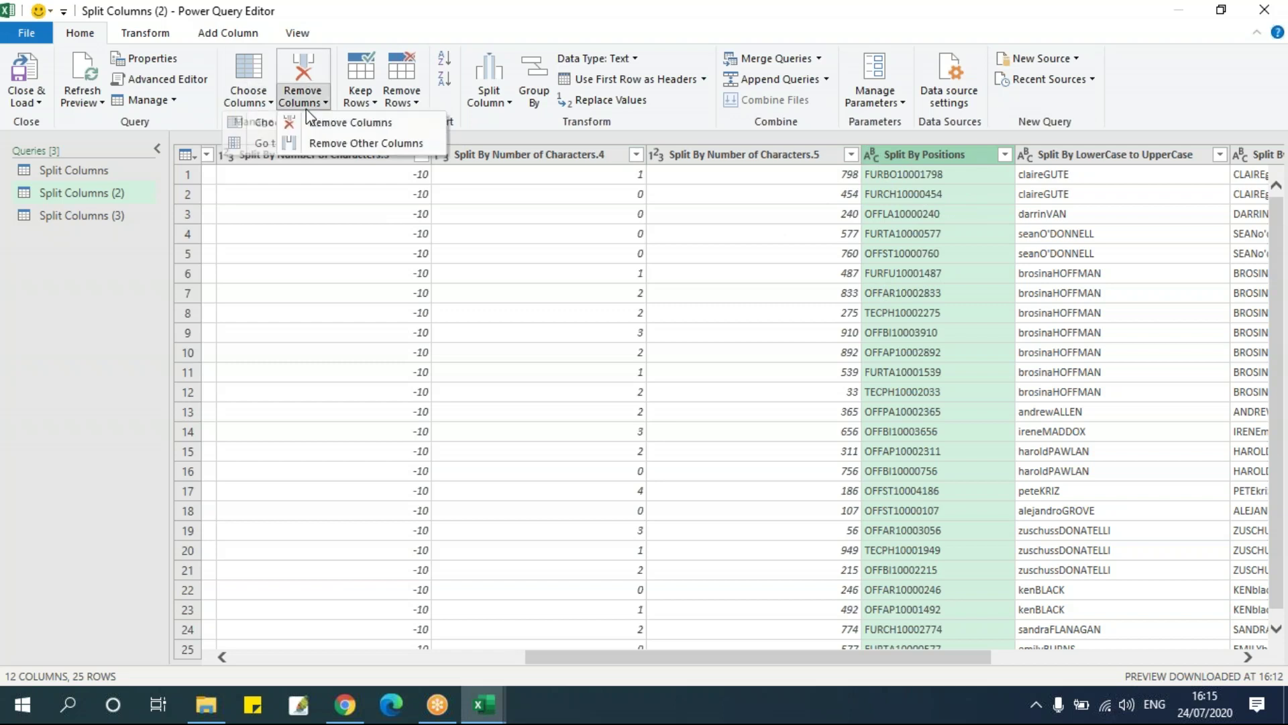
click(330, 143)
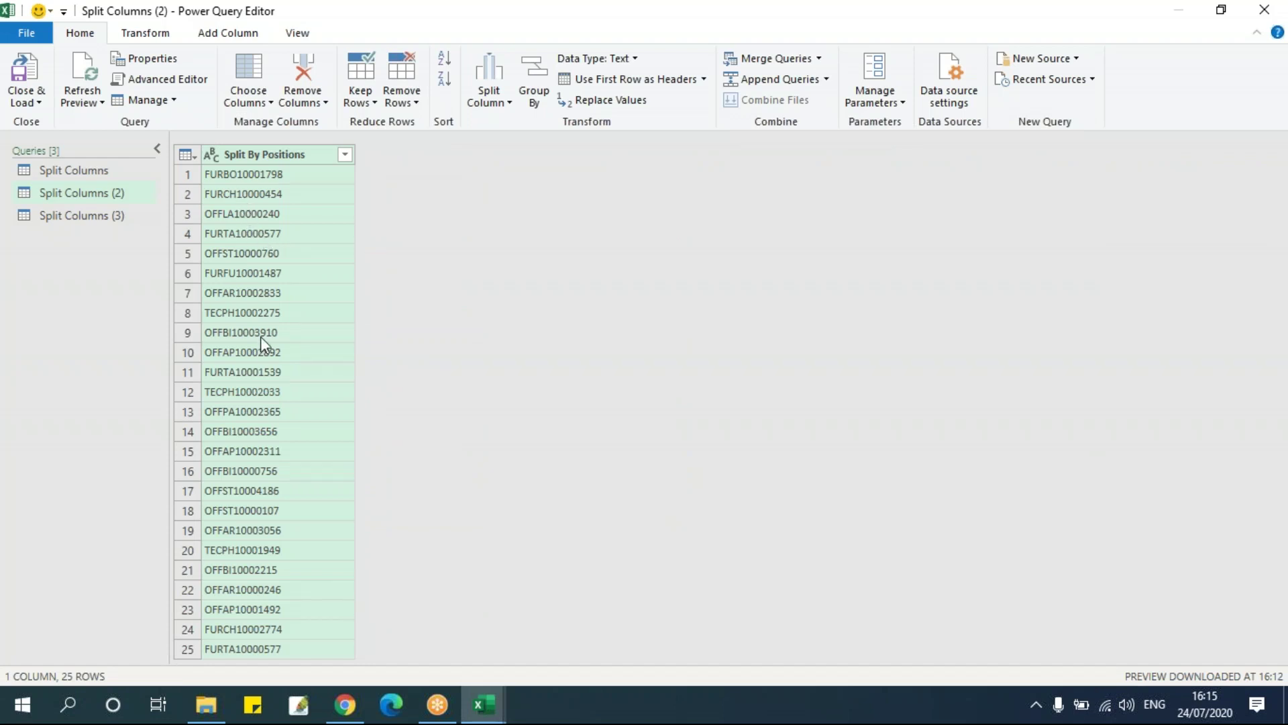
Split the Split By Positions column at positions 0,3,5.
click(509, 91)
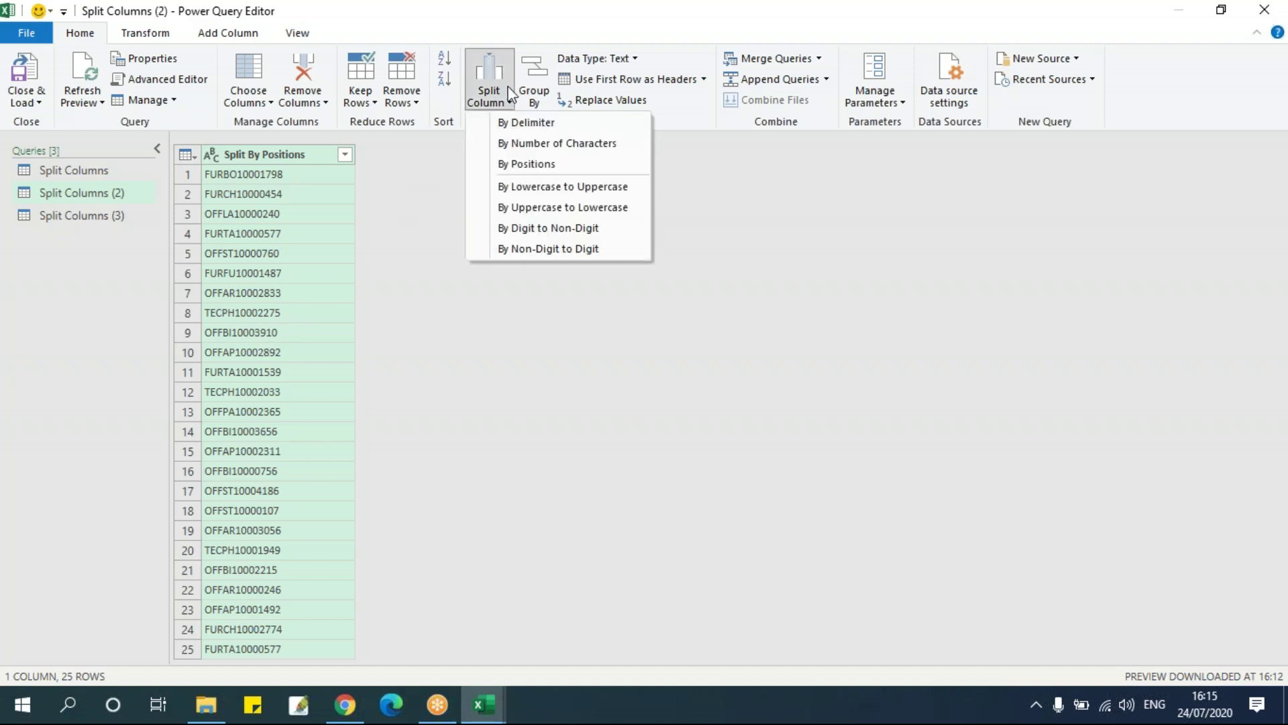
click(509, 164)
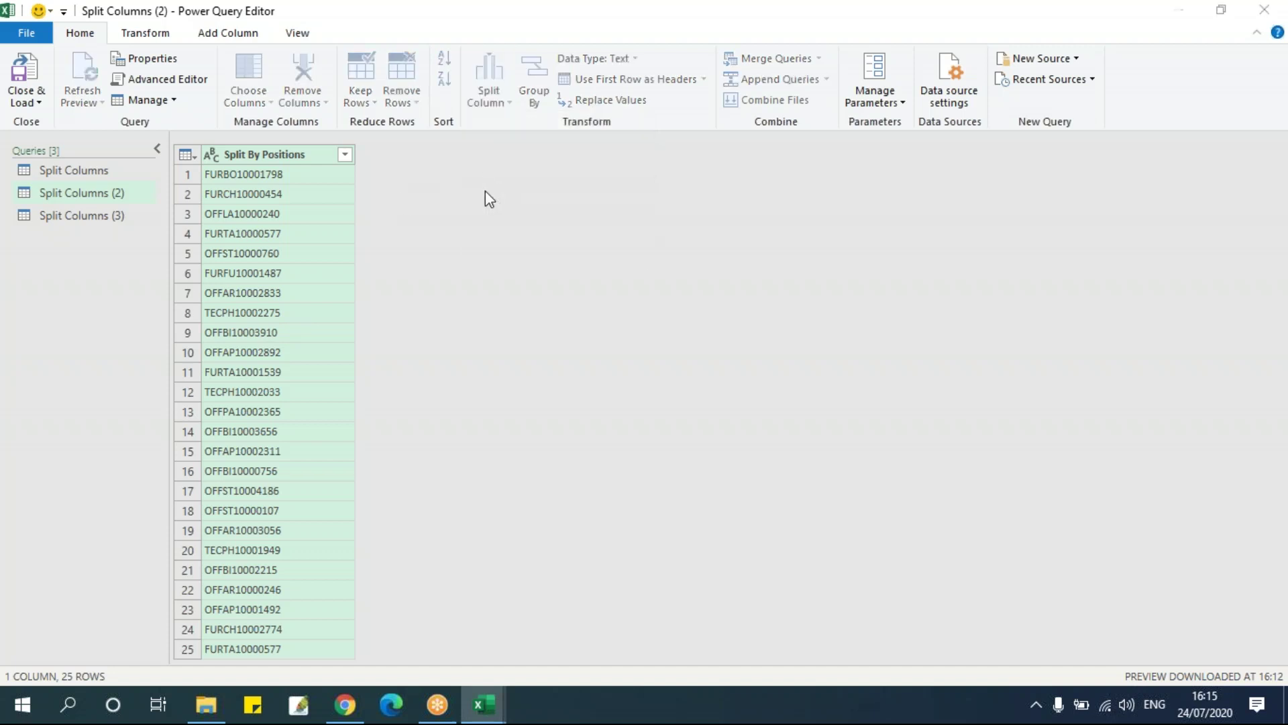
drag(503, 251, 730, 220)
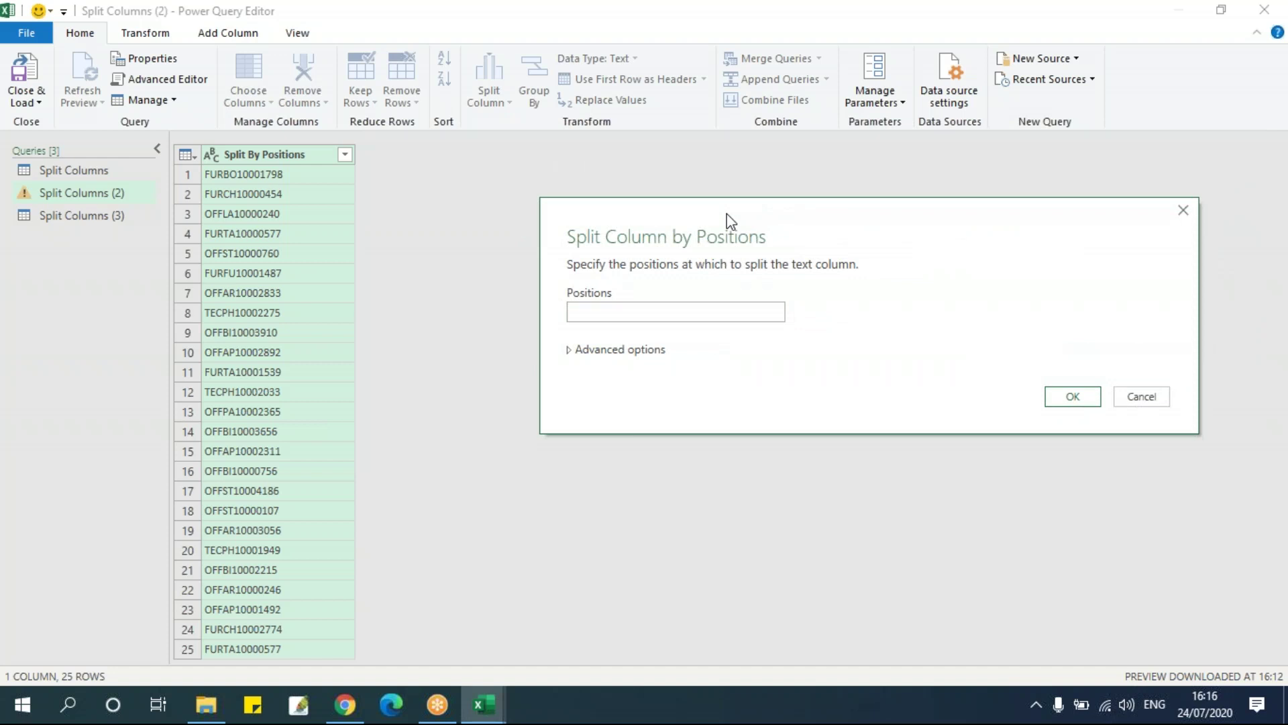
click(606, 313)
text(0,5,)
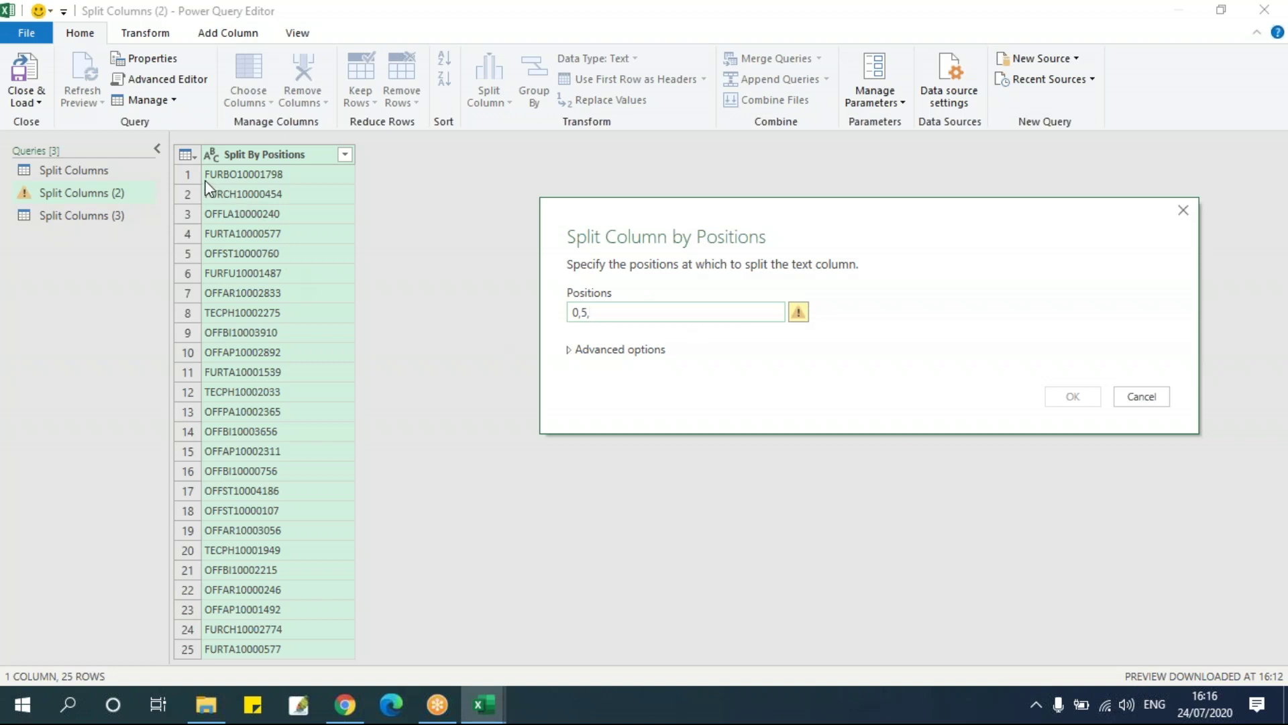
key(BackSpace)
key(BackSpace)
text(3,5)
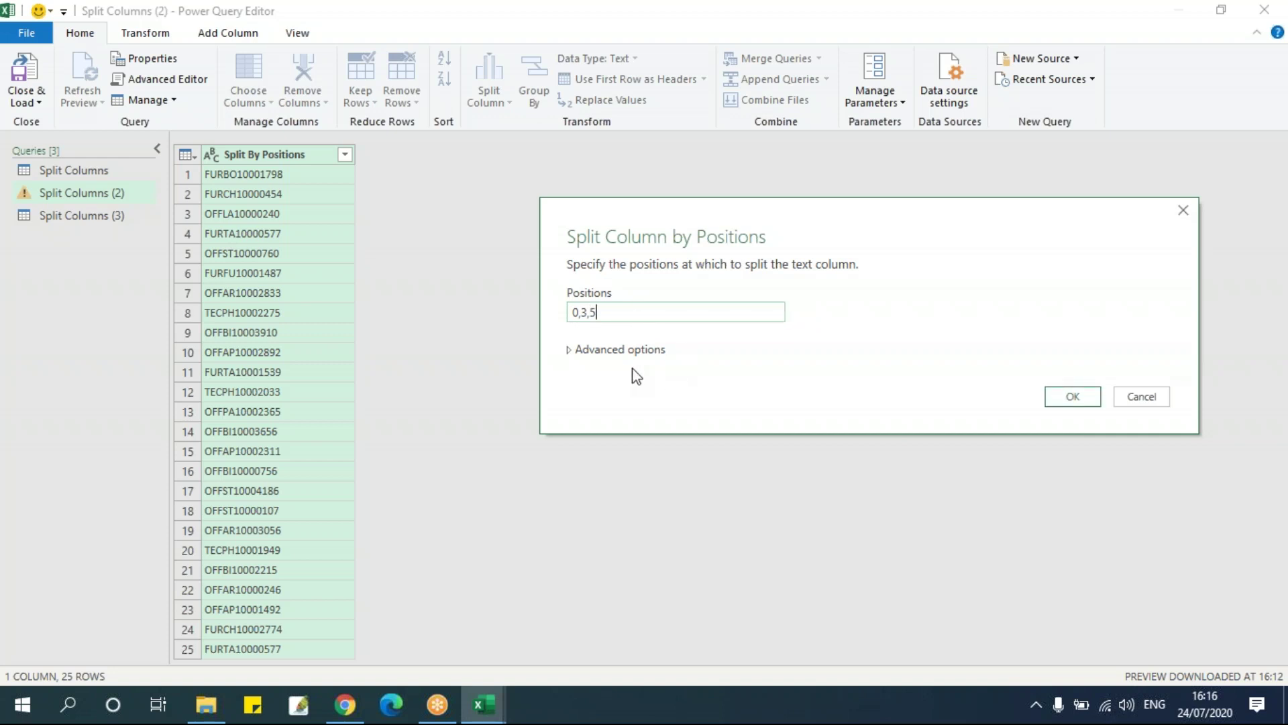
click(1080, 397)
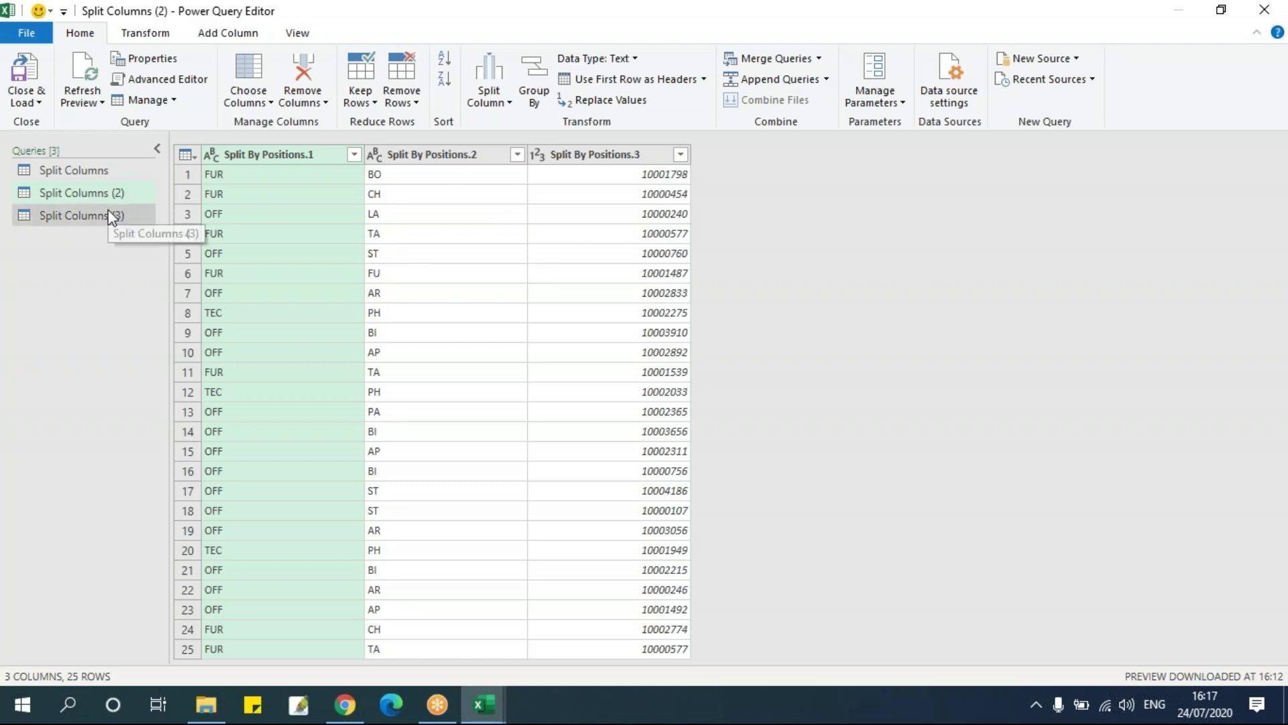
Open the Split Columns (3) query.
click(87, 215)
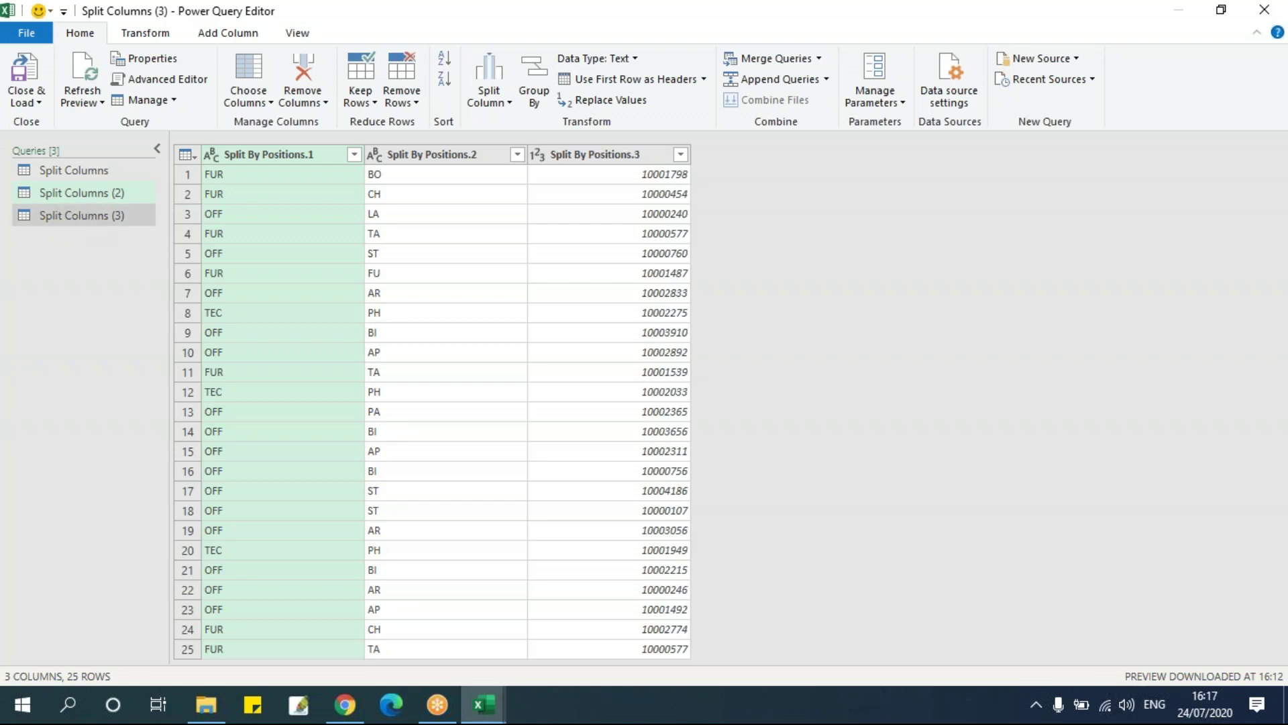
Duplicate the Split Columns (3) query to get a fresh copy with all the original columns.
right_click(88, 215)
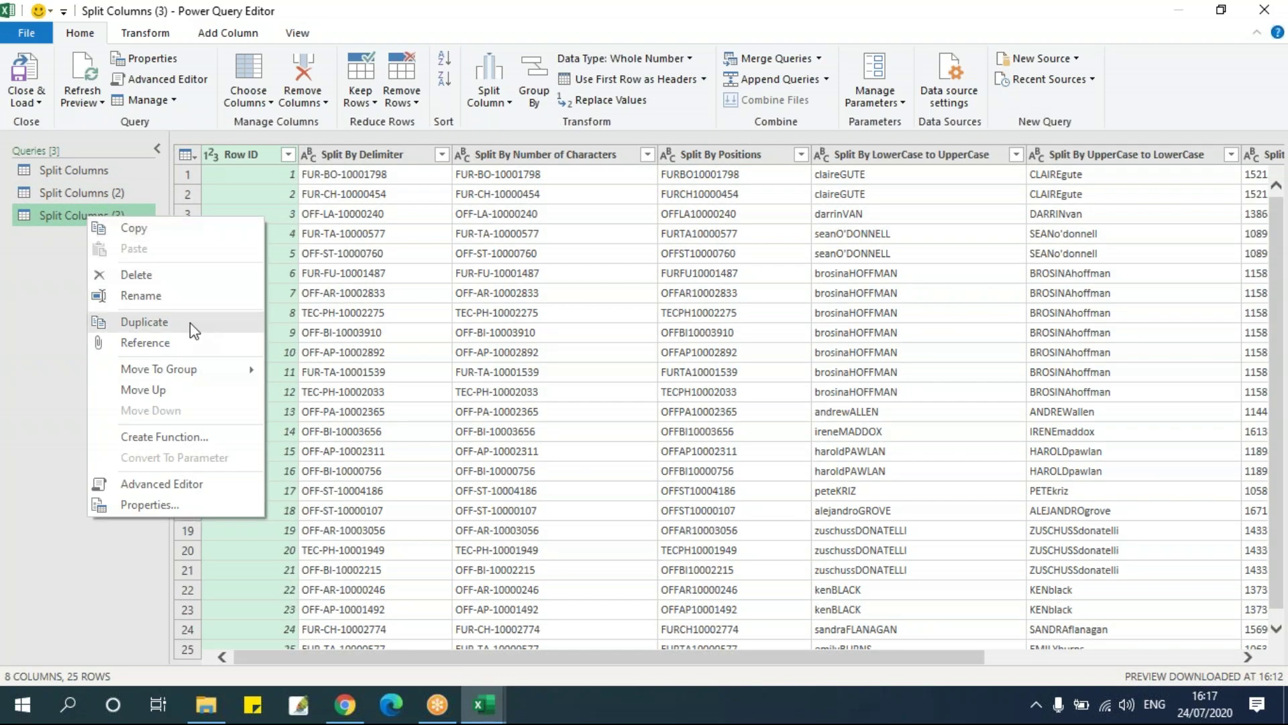
click(175, 320)
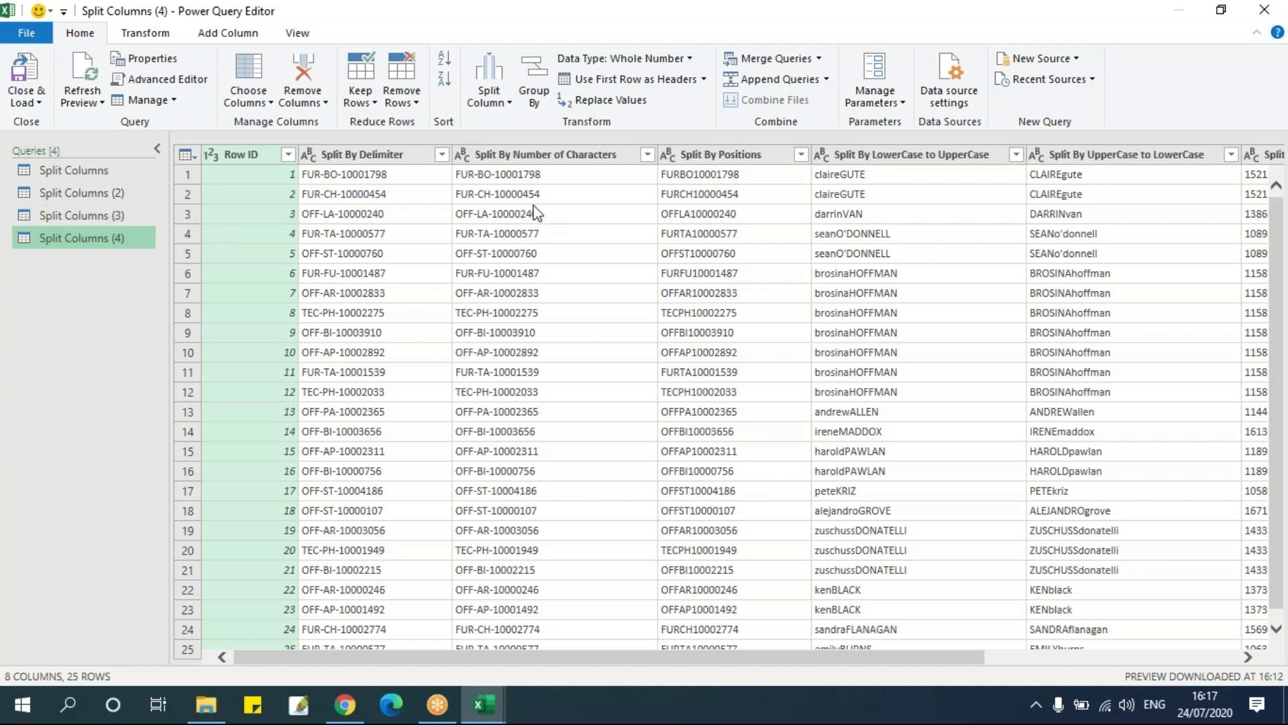
click(494, 92)
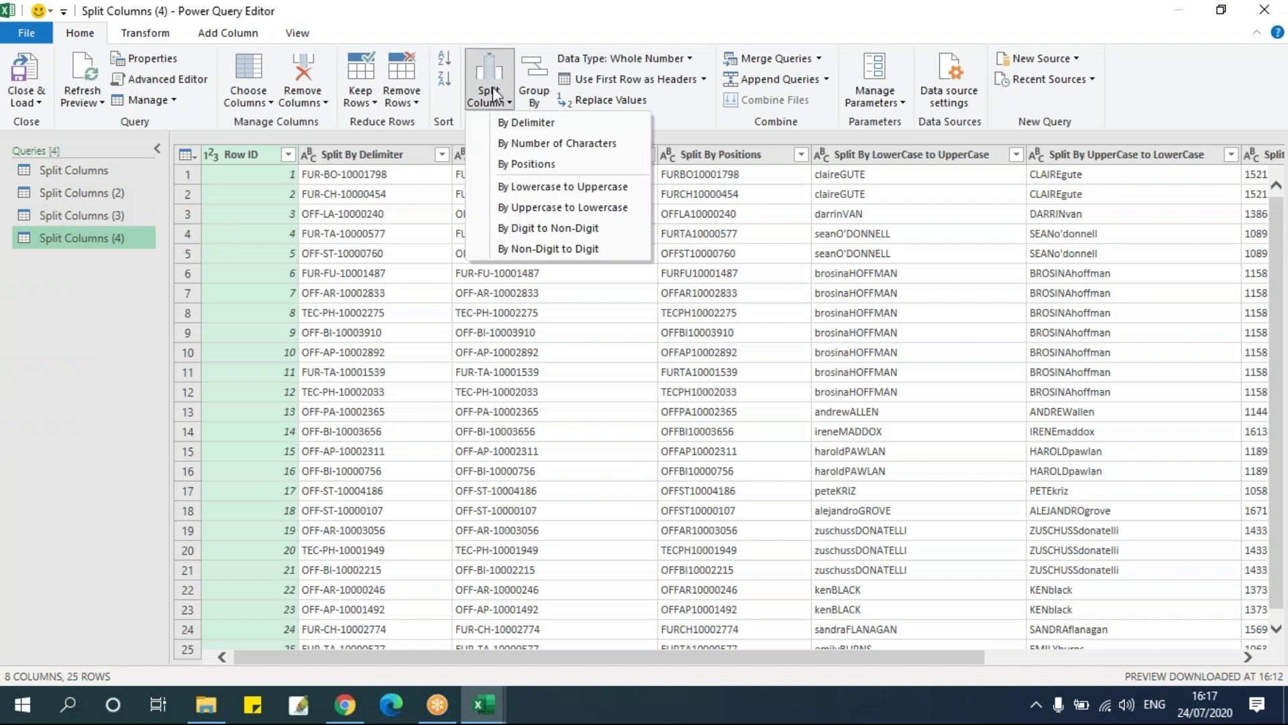
click(517, 195)
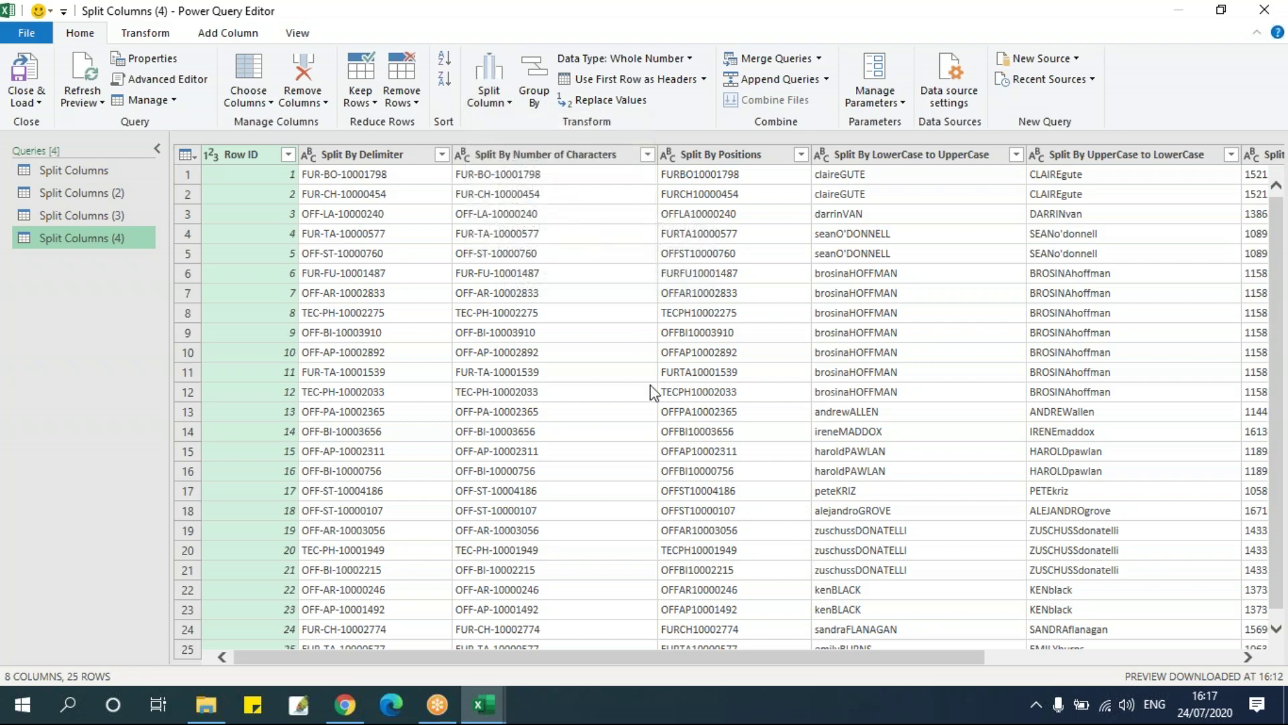
Remove all columns except Split By LowerCase to UpperCase, and split that column by lowercase to uppercase.
click(883, 154)
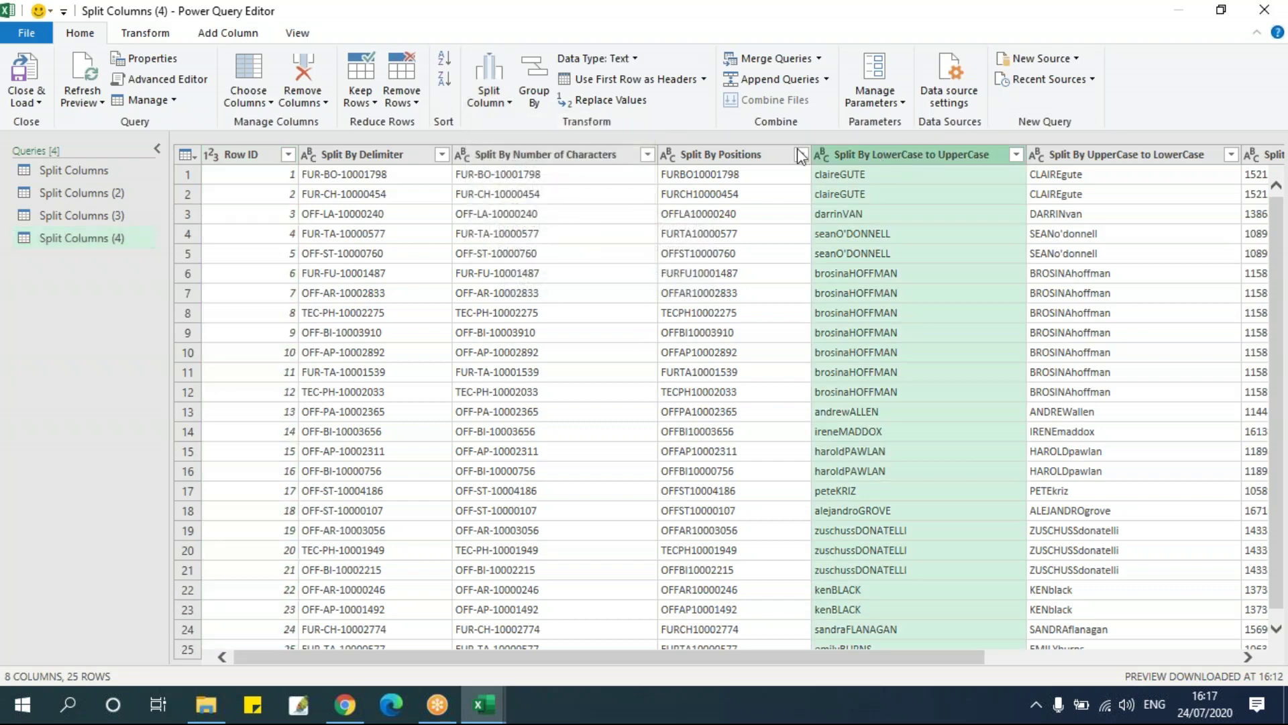
click(308, 102)
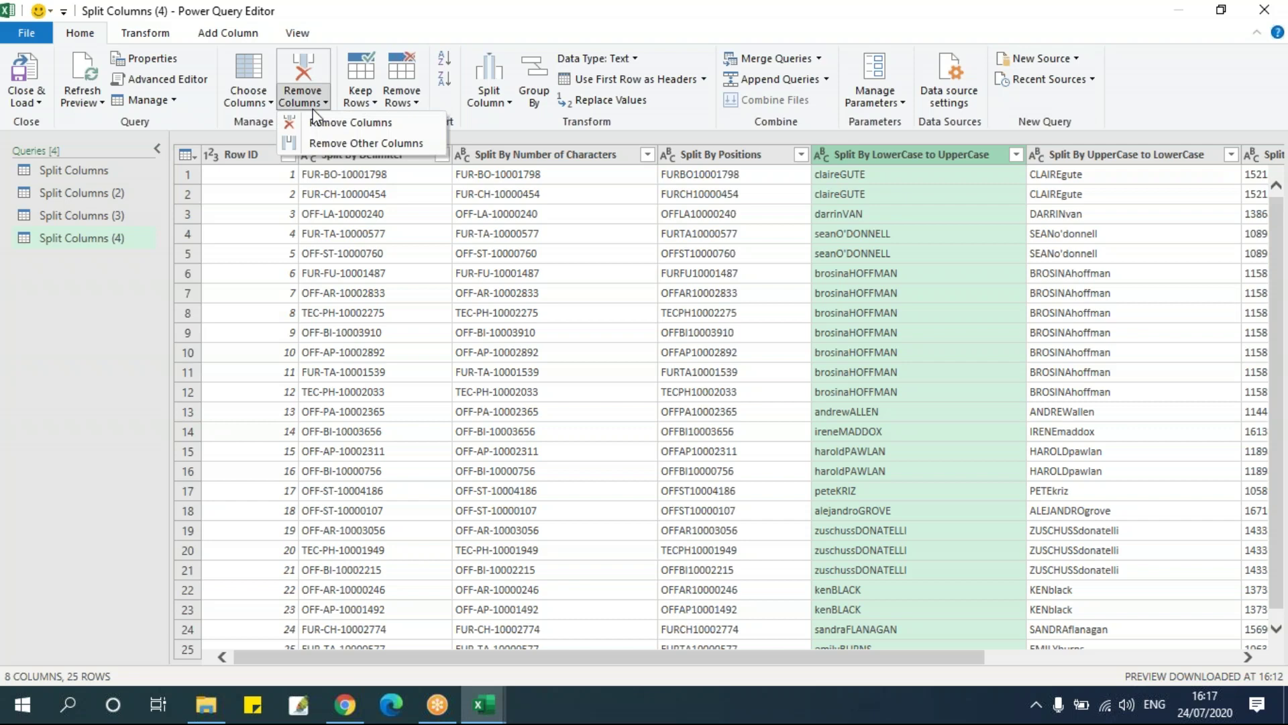
click(323, 142)
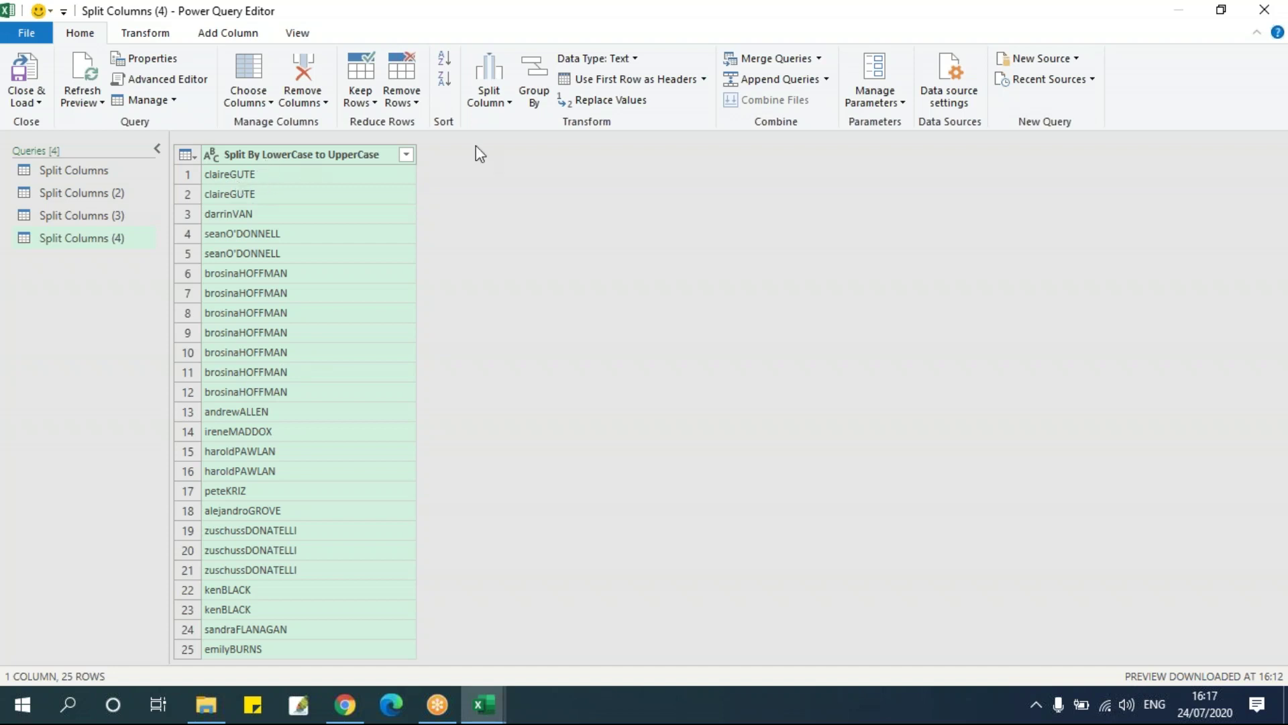
click(497, 106)
click(569, 187)
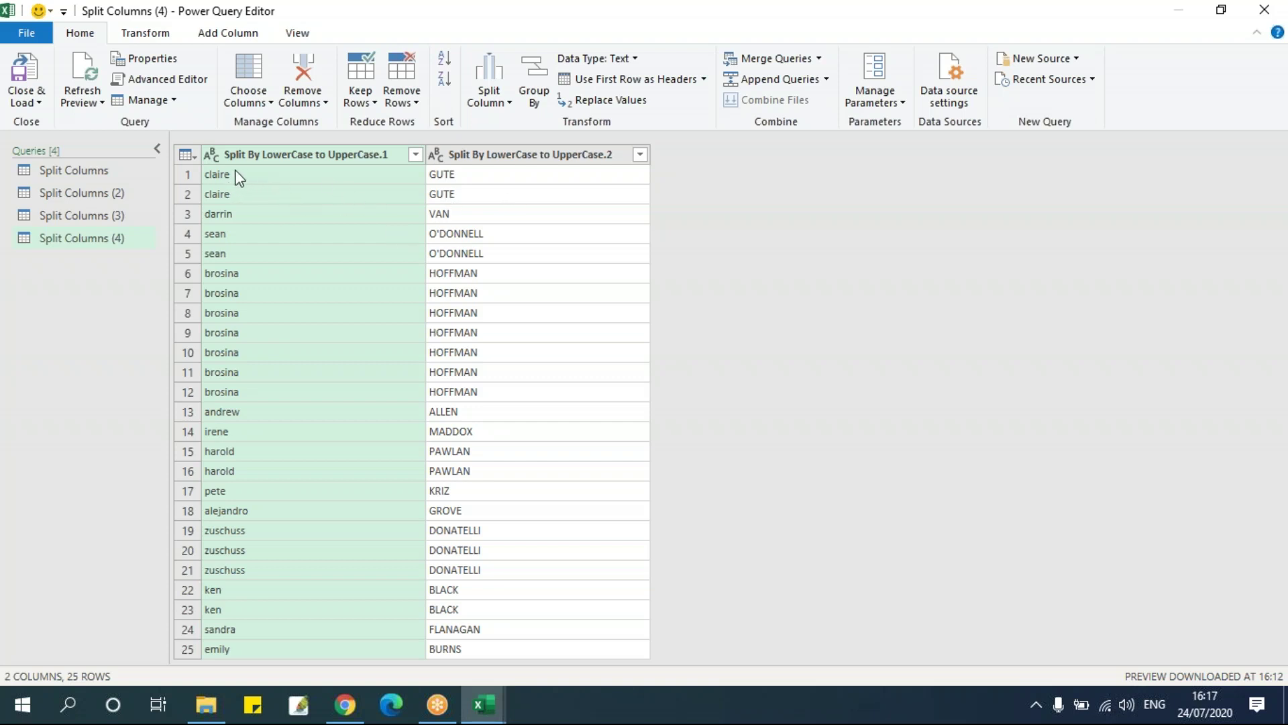
click(489, 87)
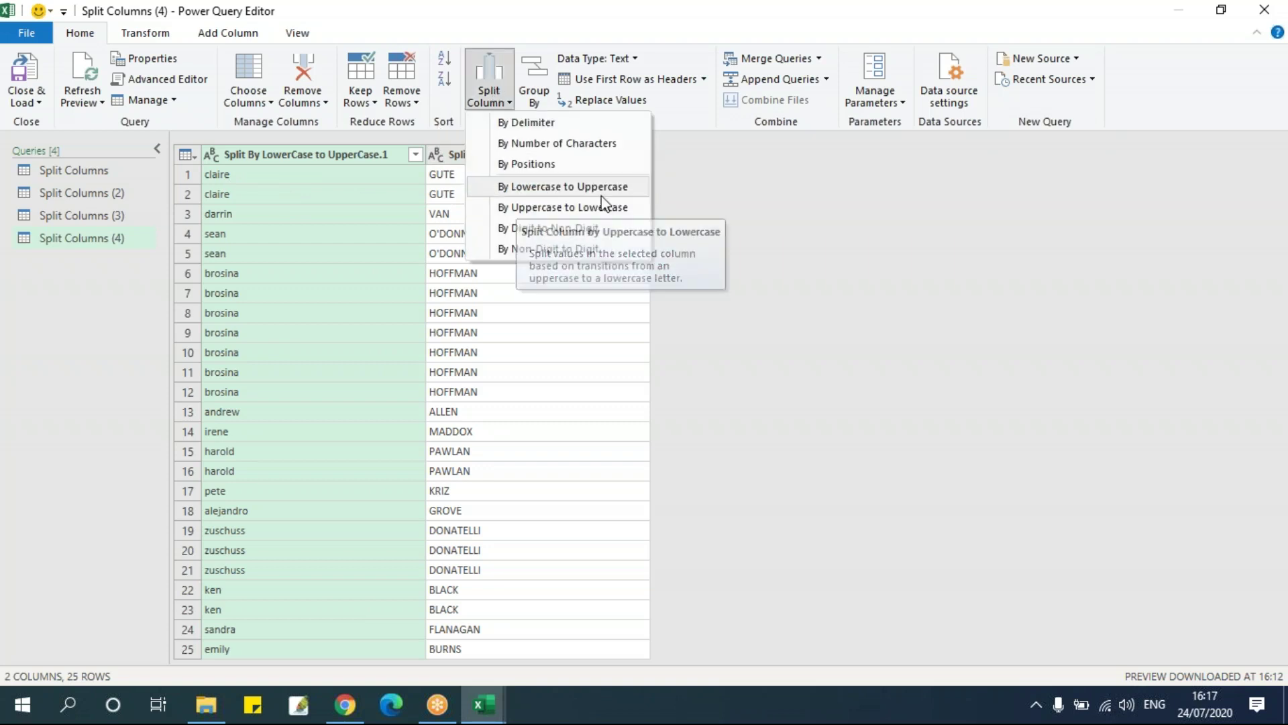
click(270, 346)
right_click(124, 238)
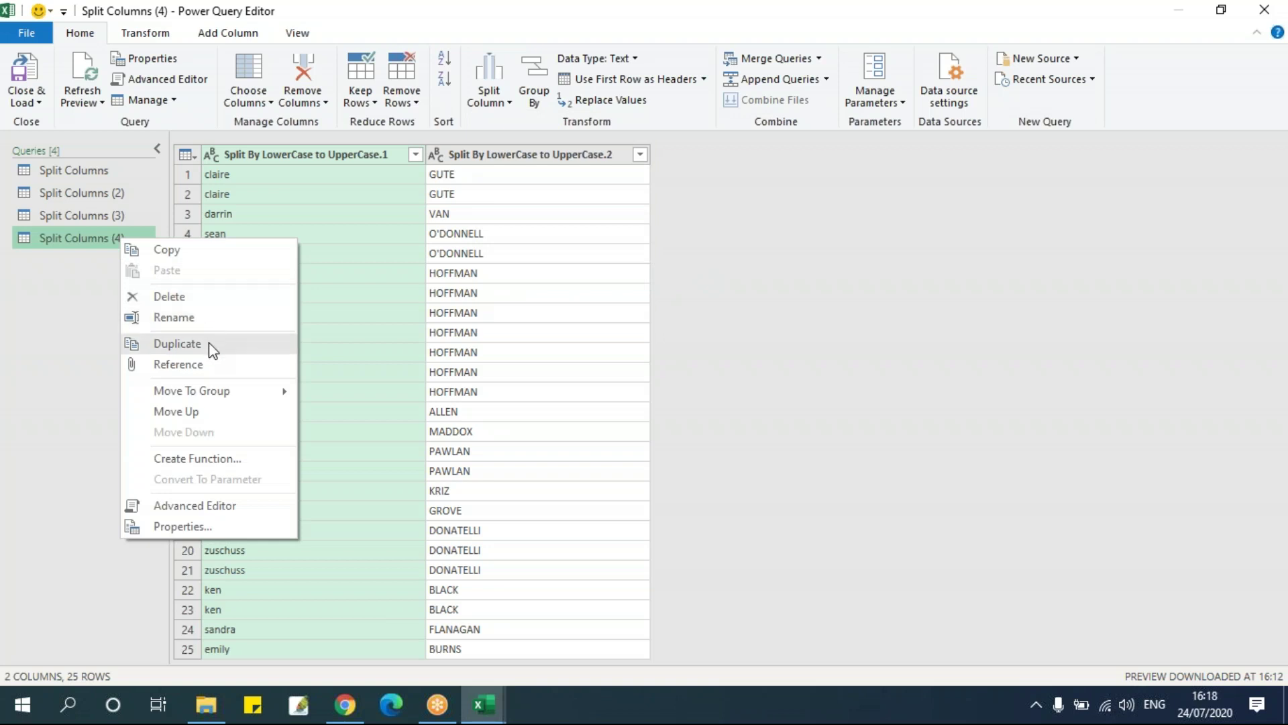
right_click(81, 236)
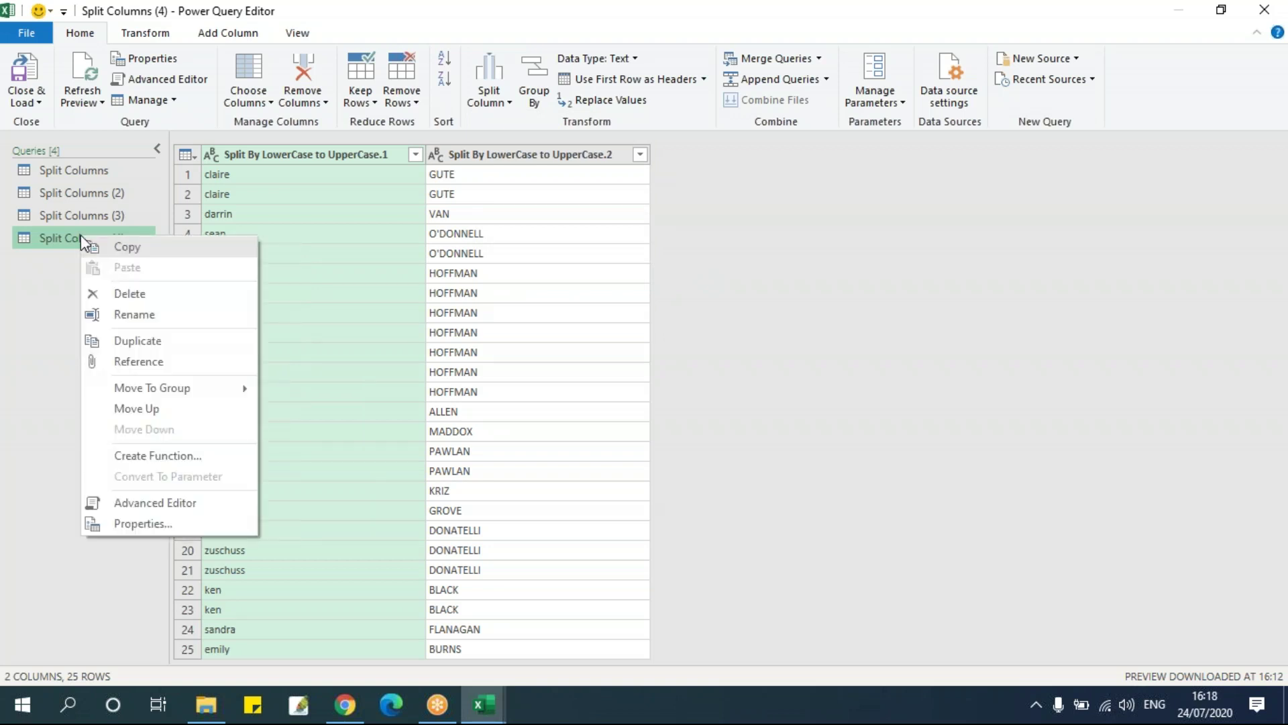
click(67, 457)
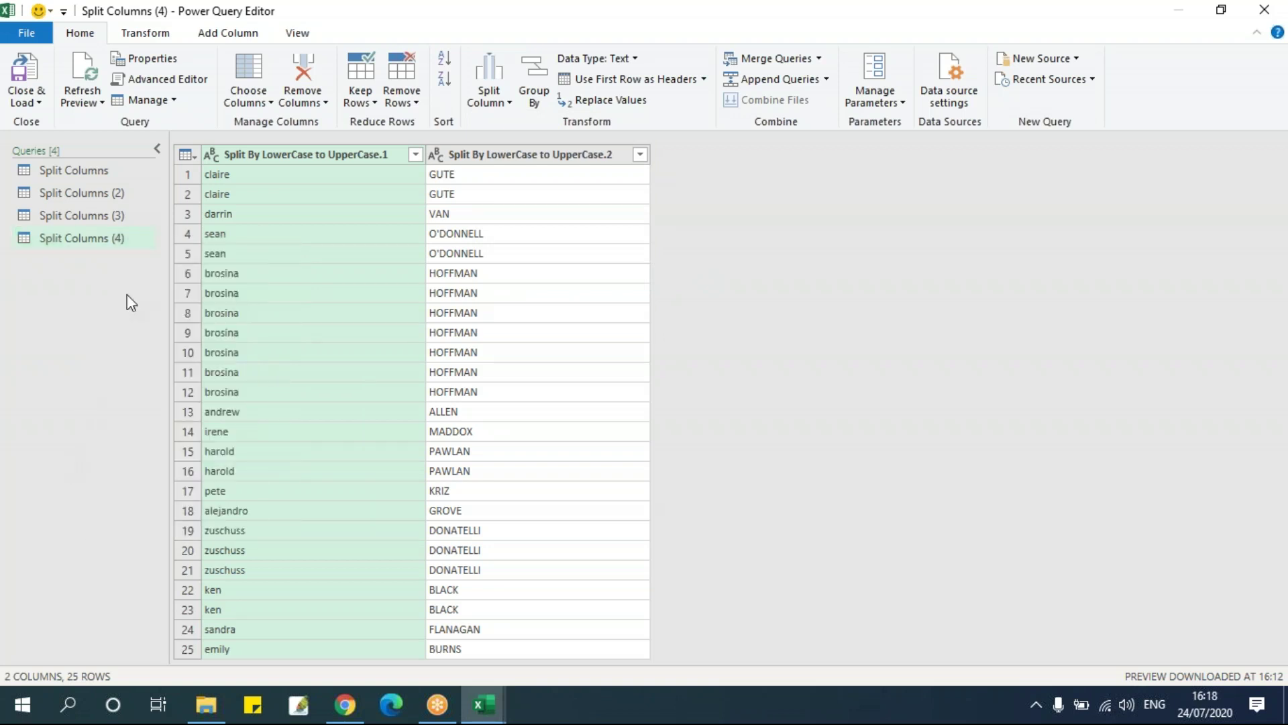
Duplicate the Split Columns (3) query and keep only the Split By UpperCase to LowerCase column in the copy.
click(96, 222)
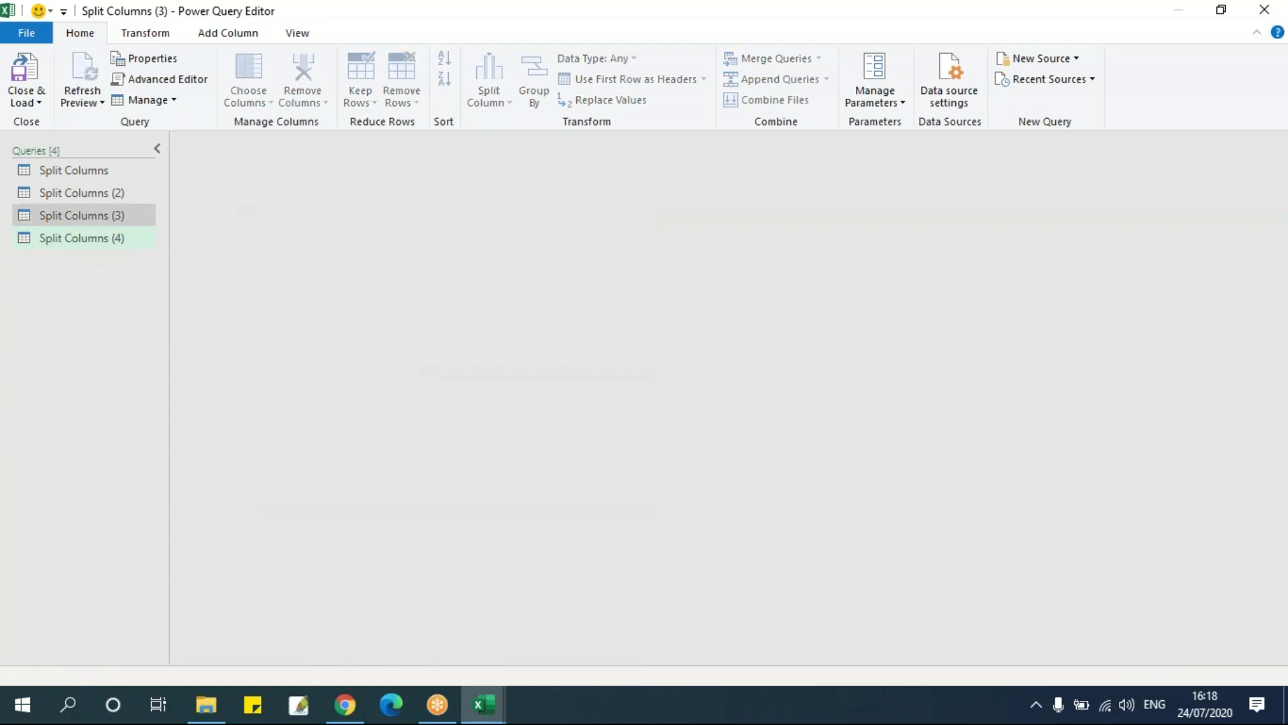
click(152, 319)
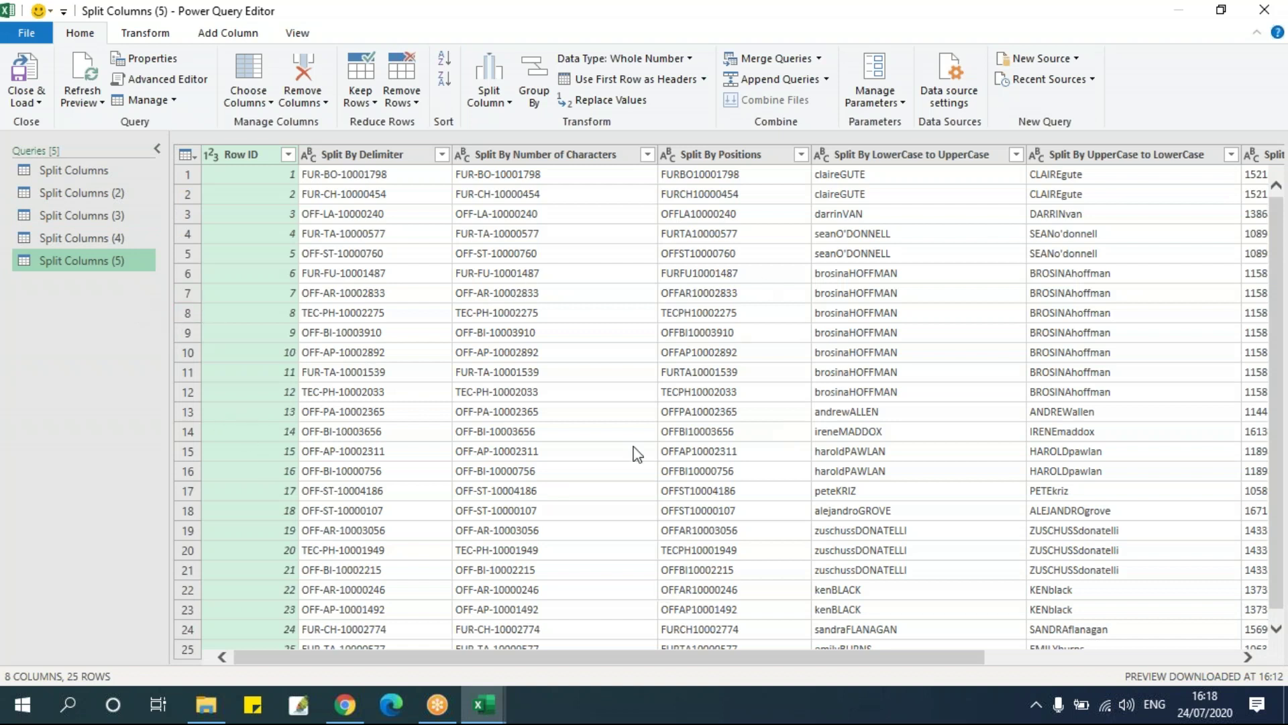
right_click(1078, 149)
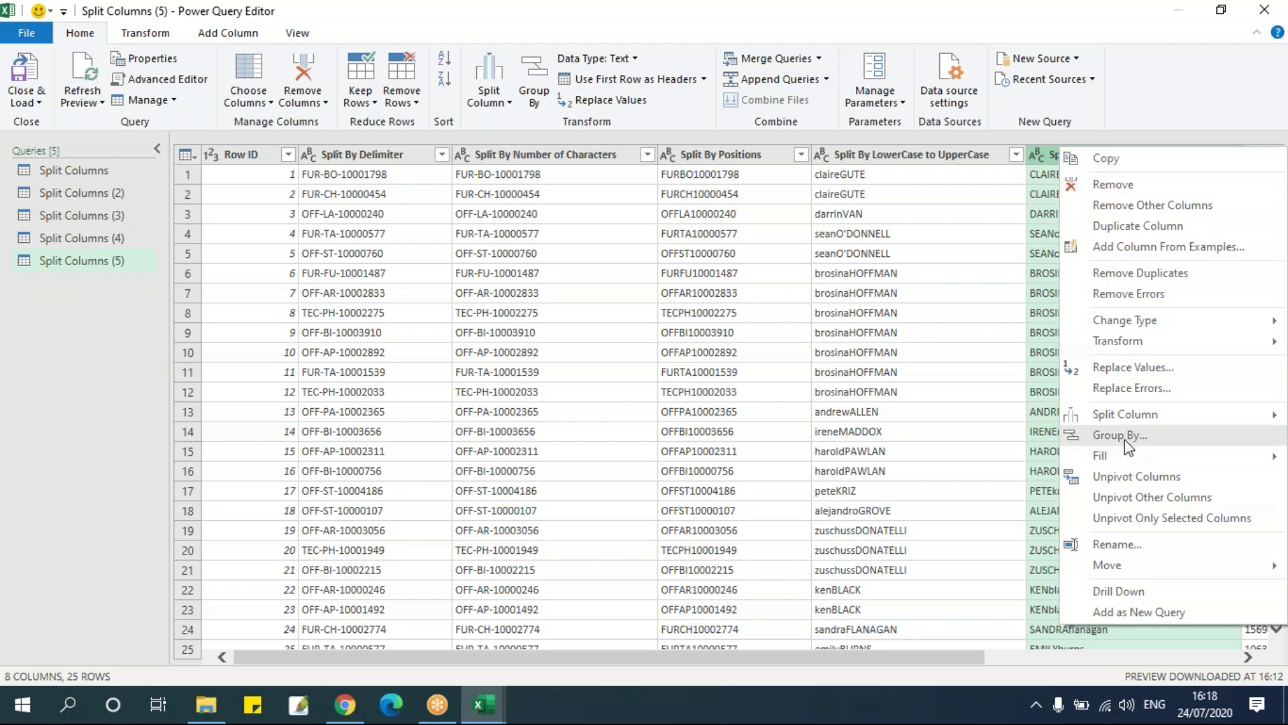
mouse_move(1125, 417)
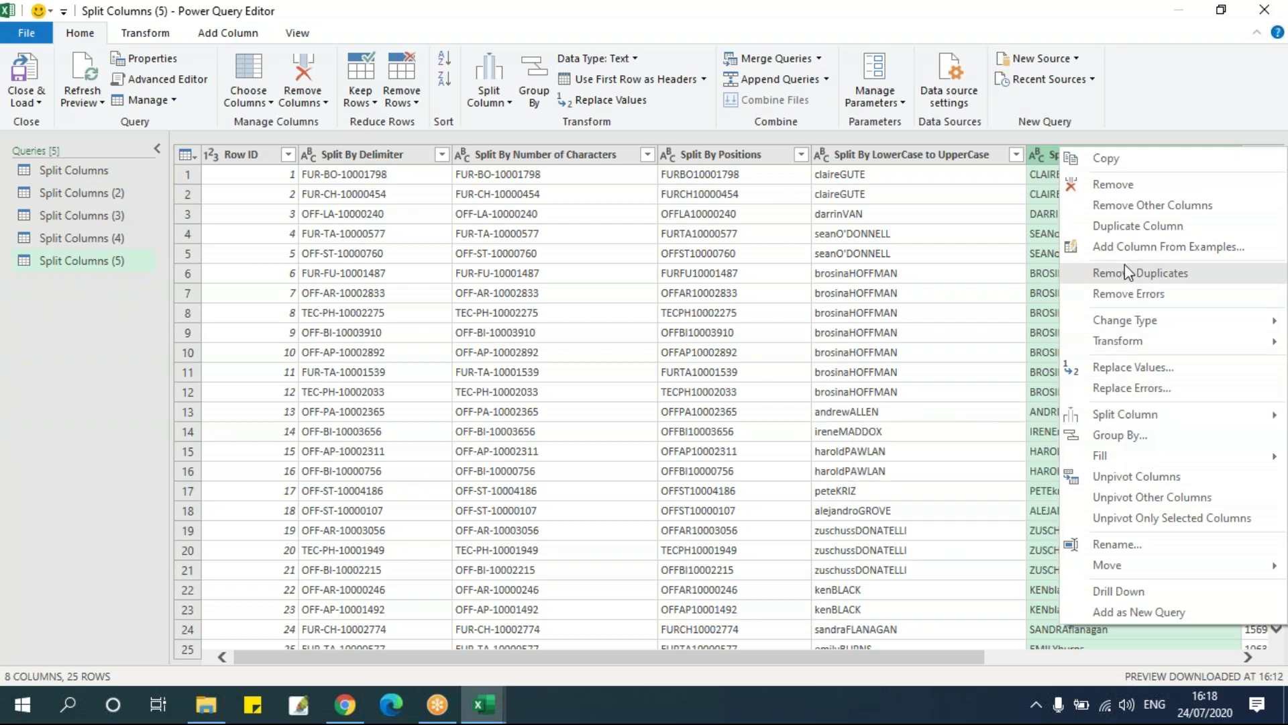
click(318, 110)
click(318, 111)
click(322, 140)
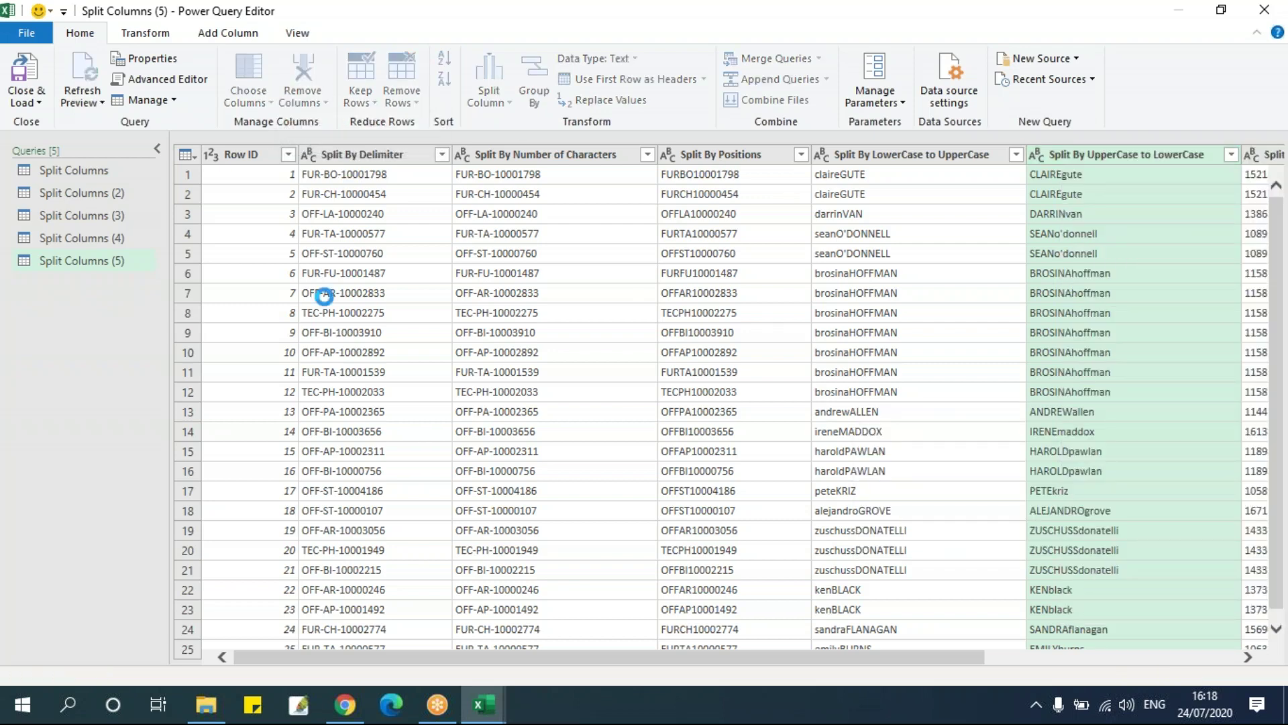
Split the Split By UpperCase to LowerCase column by uppercase to lowercase.
right_click(307, 149)
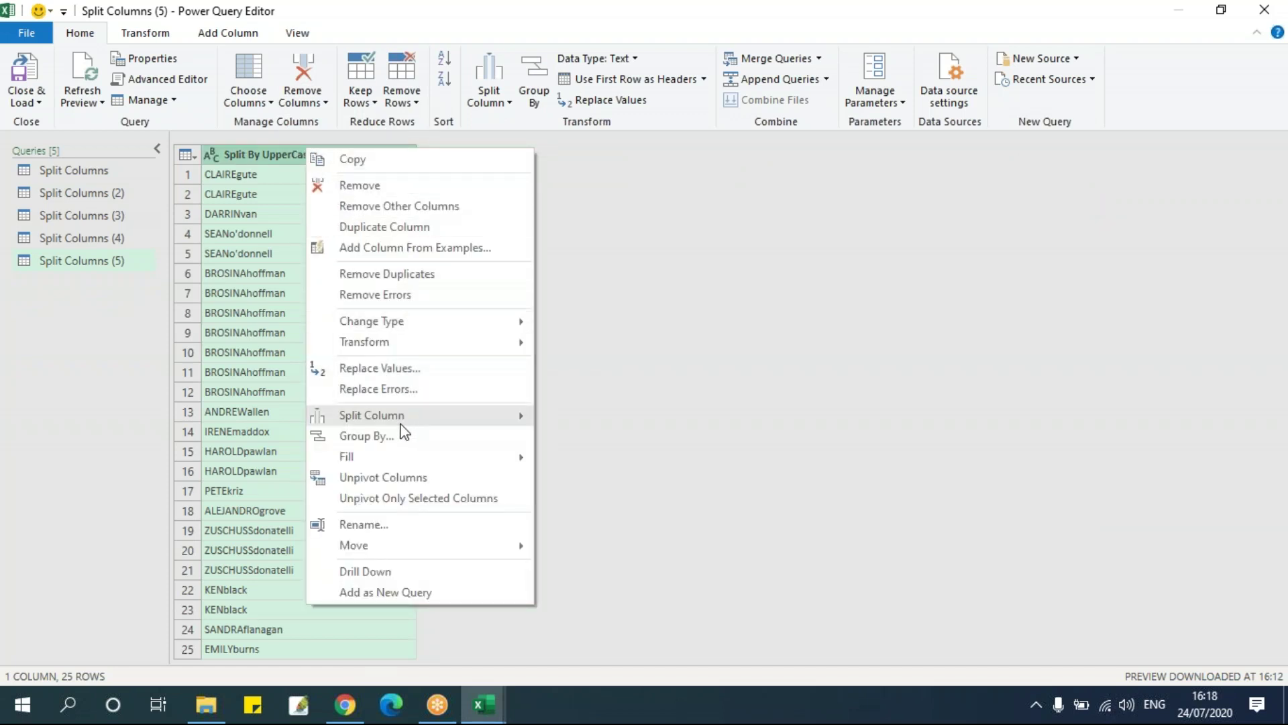
mouse_move(470, 415)
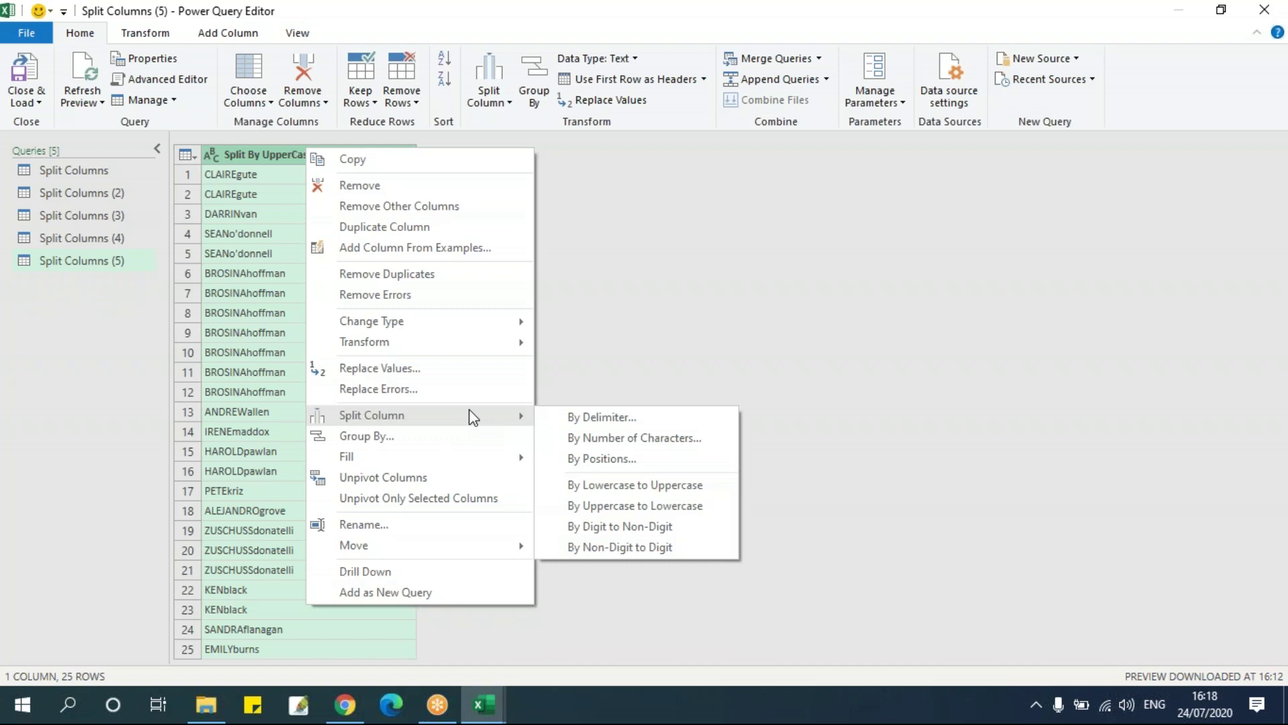
click(632, 506)
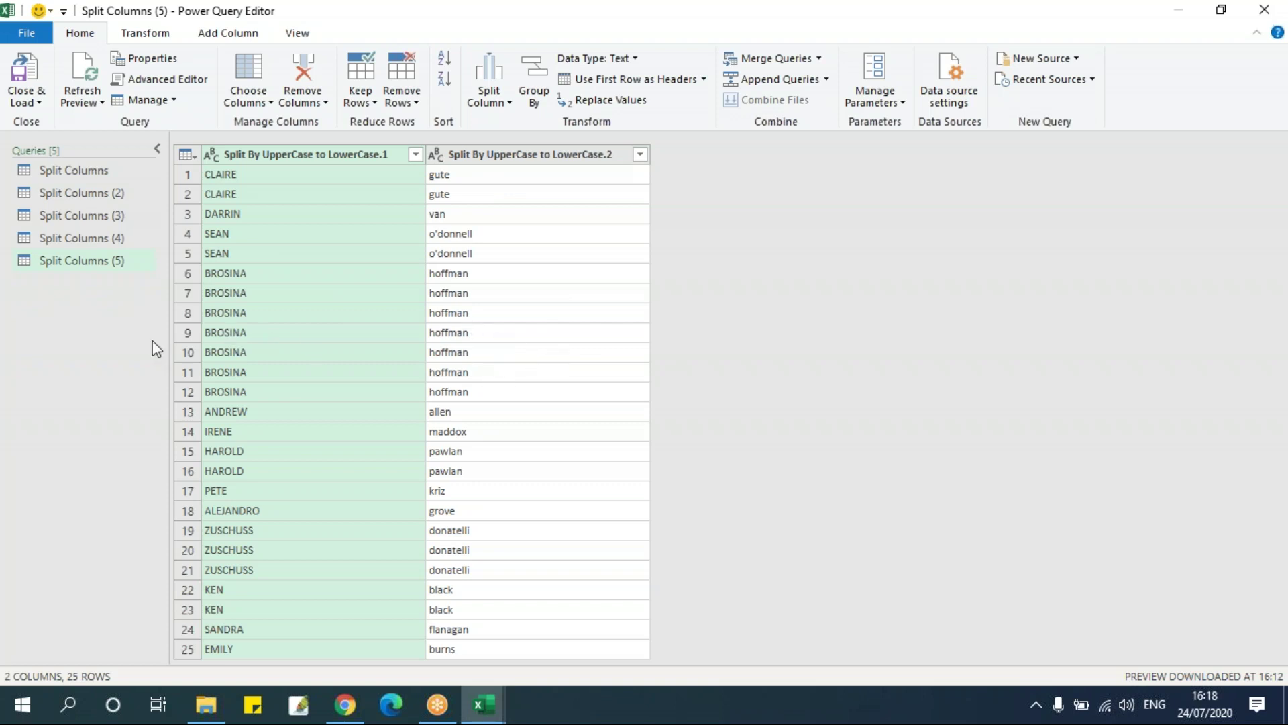
Duplicate the Split Columns (4) query.
click(483, 106)
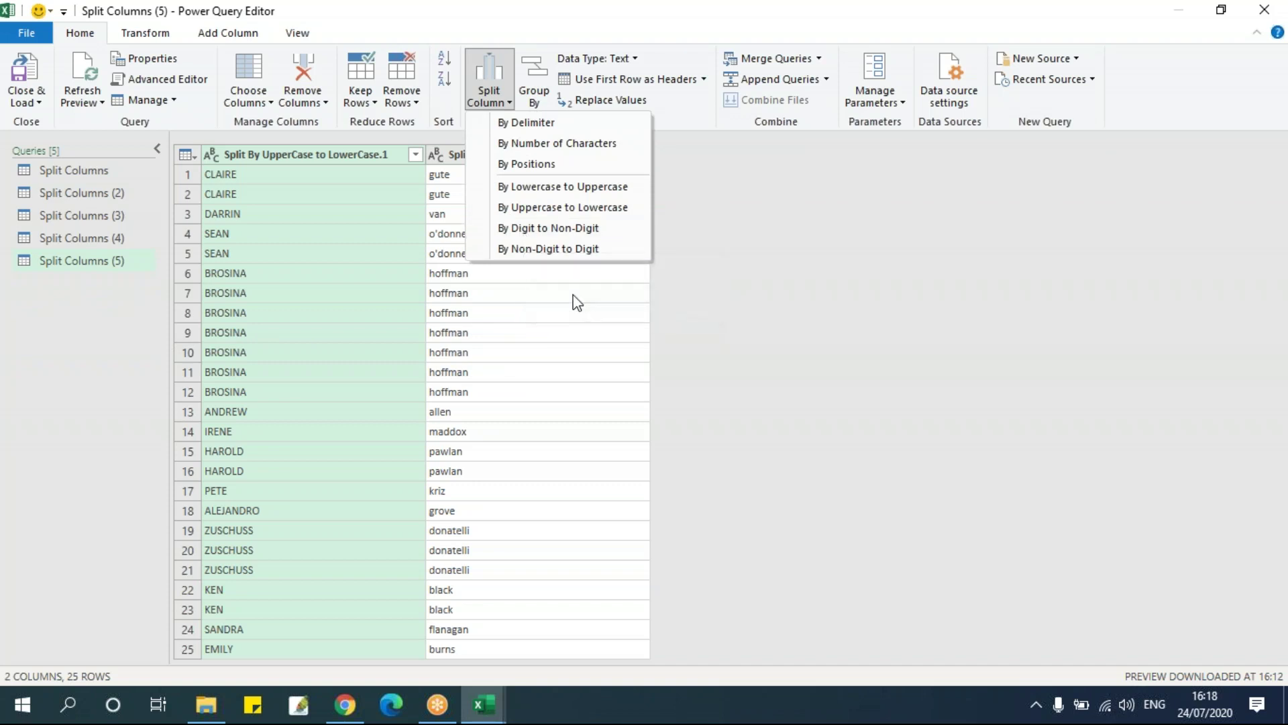
click(86, 240)
click(86, 240)
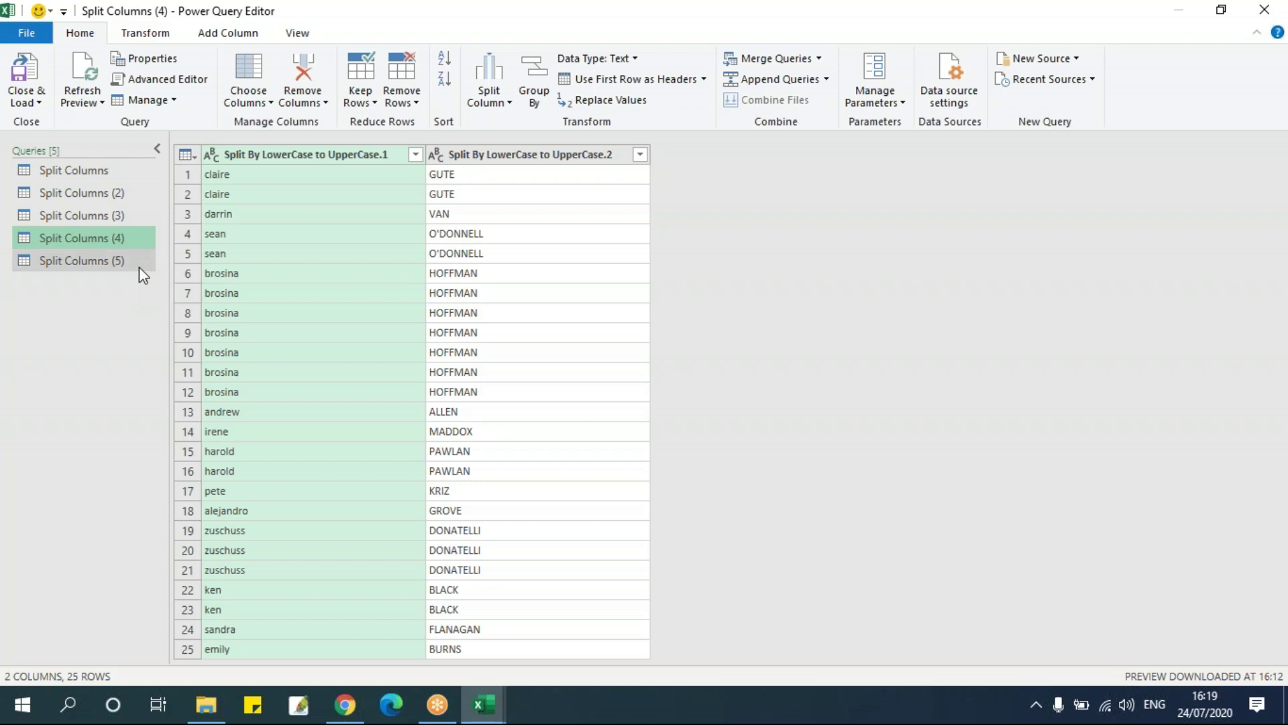
right_click(125, 246)
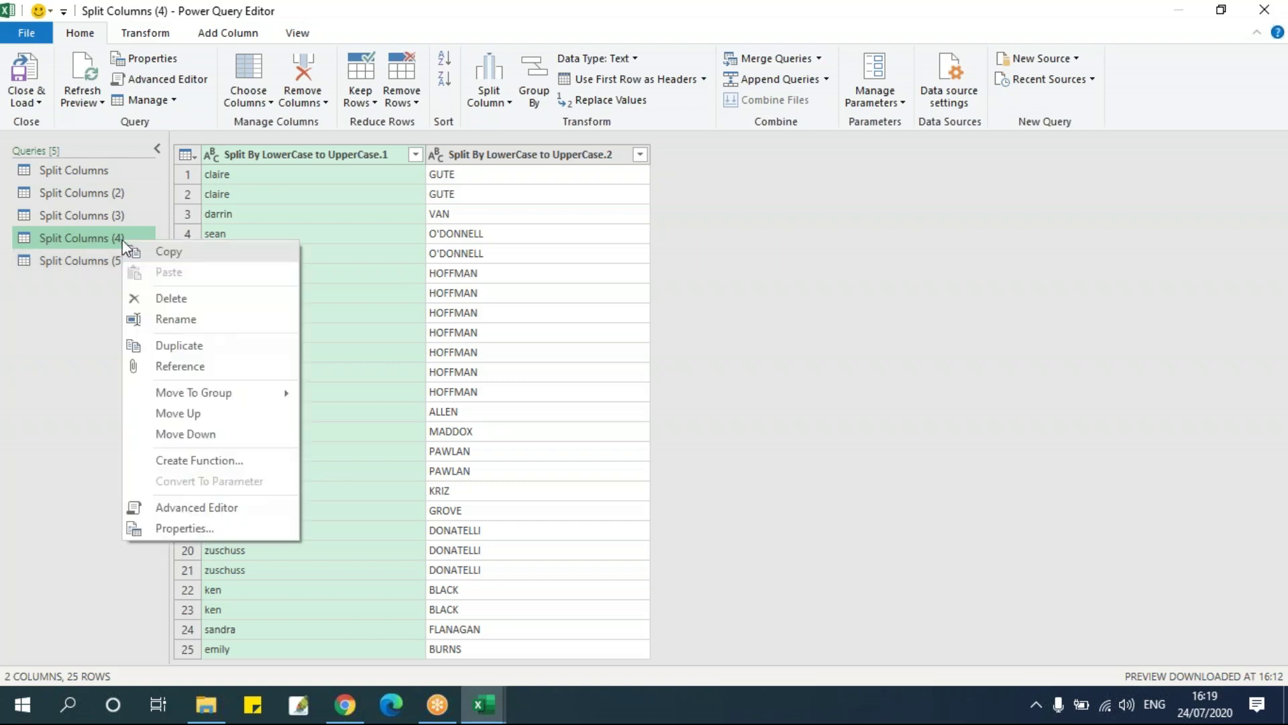
click(185, 345)
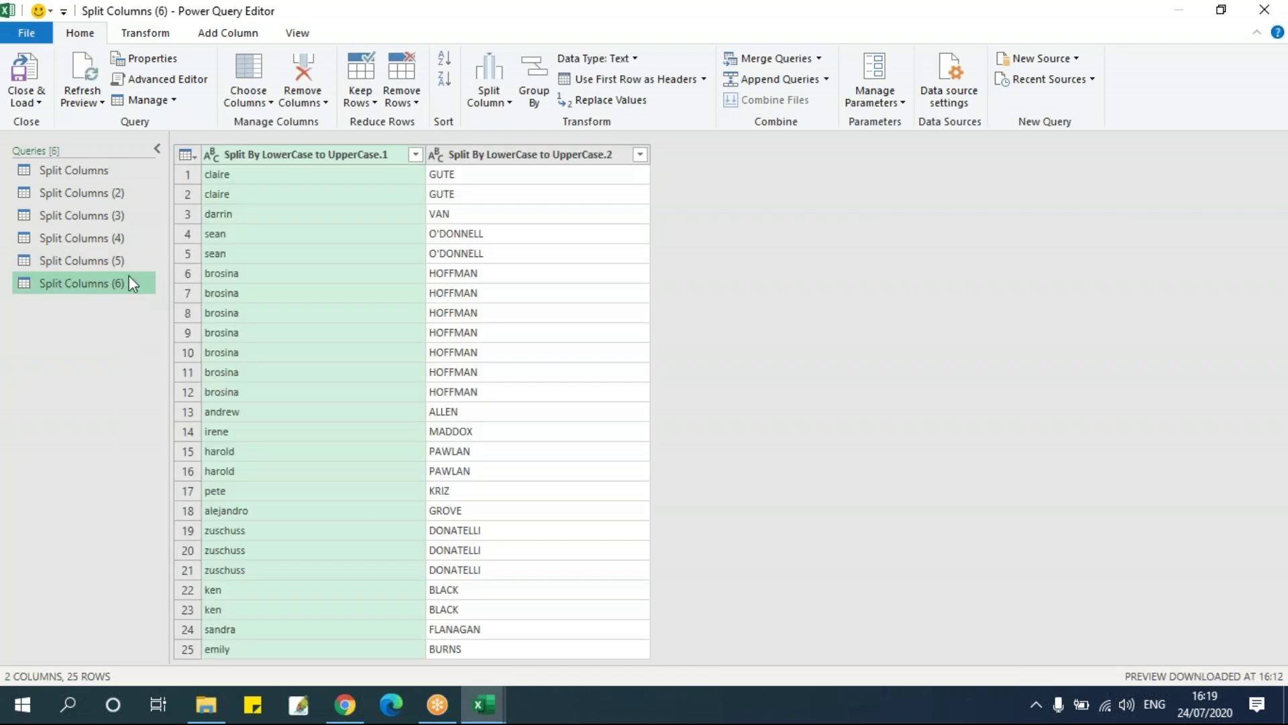
Look through the existing queries for the one with all the original columns, and duplicate Split Columns (3).
click(132, 260)
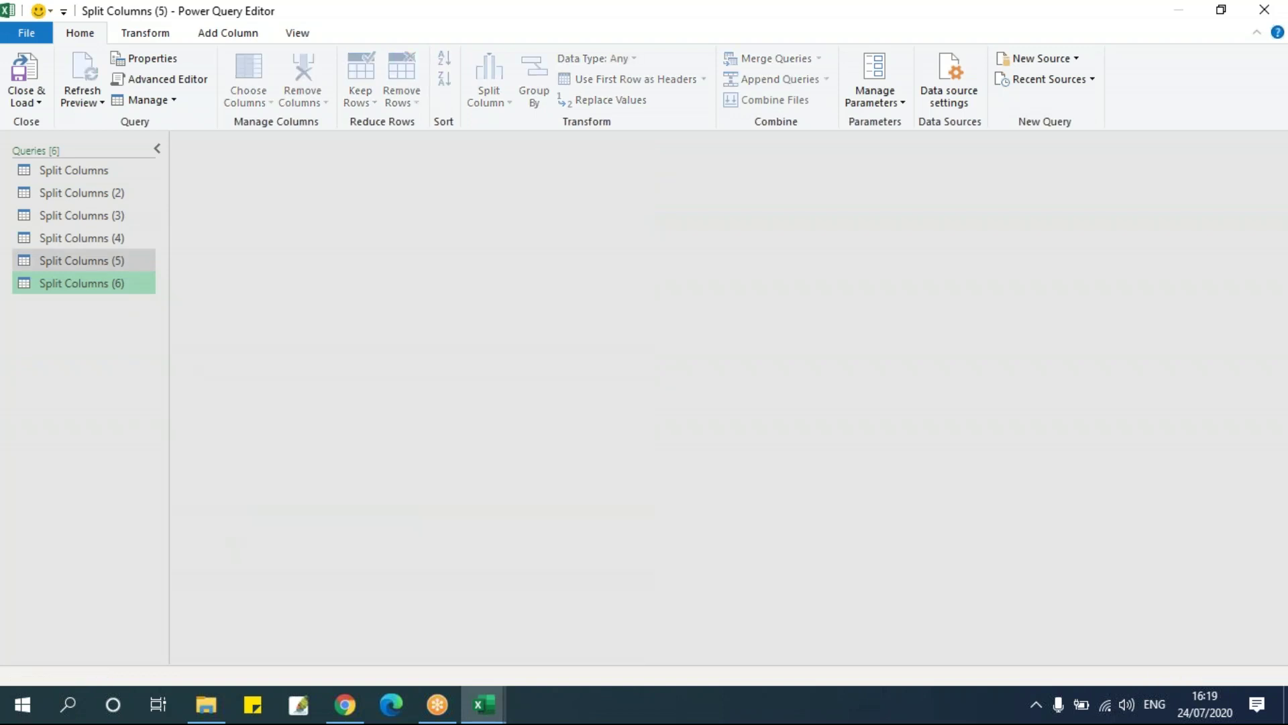
click(125, 242)
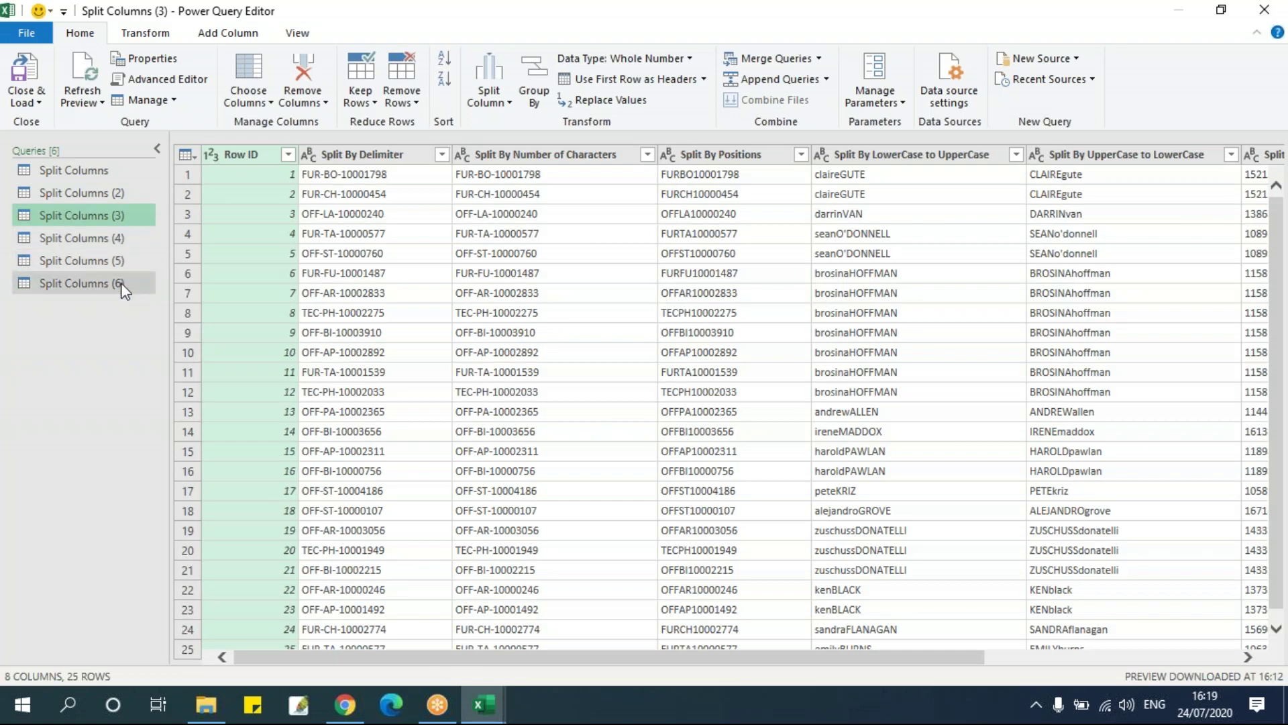
click(121, 283)
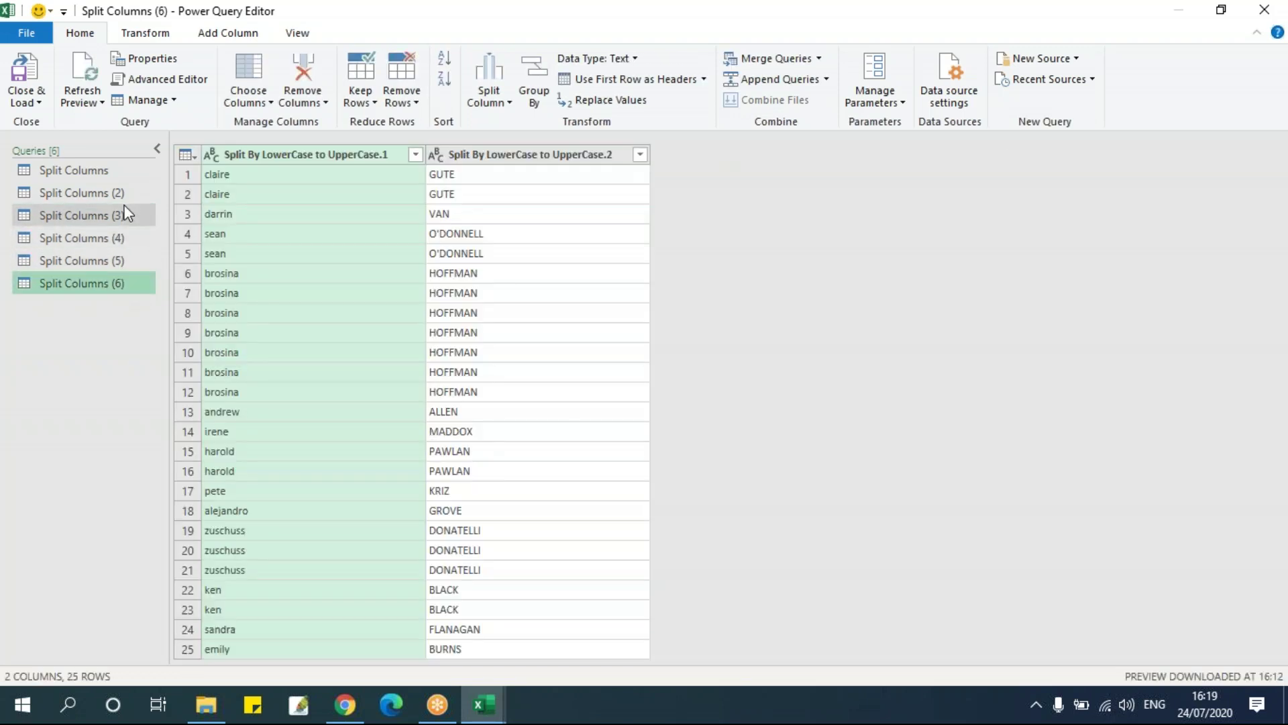
click(115, 192)
click(126, 215)
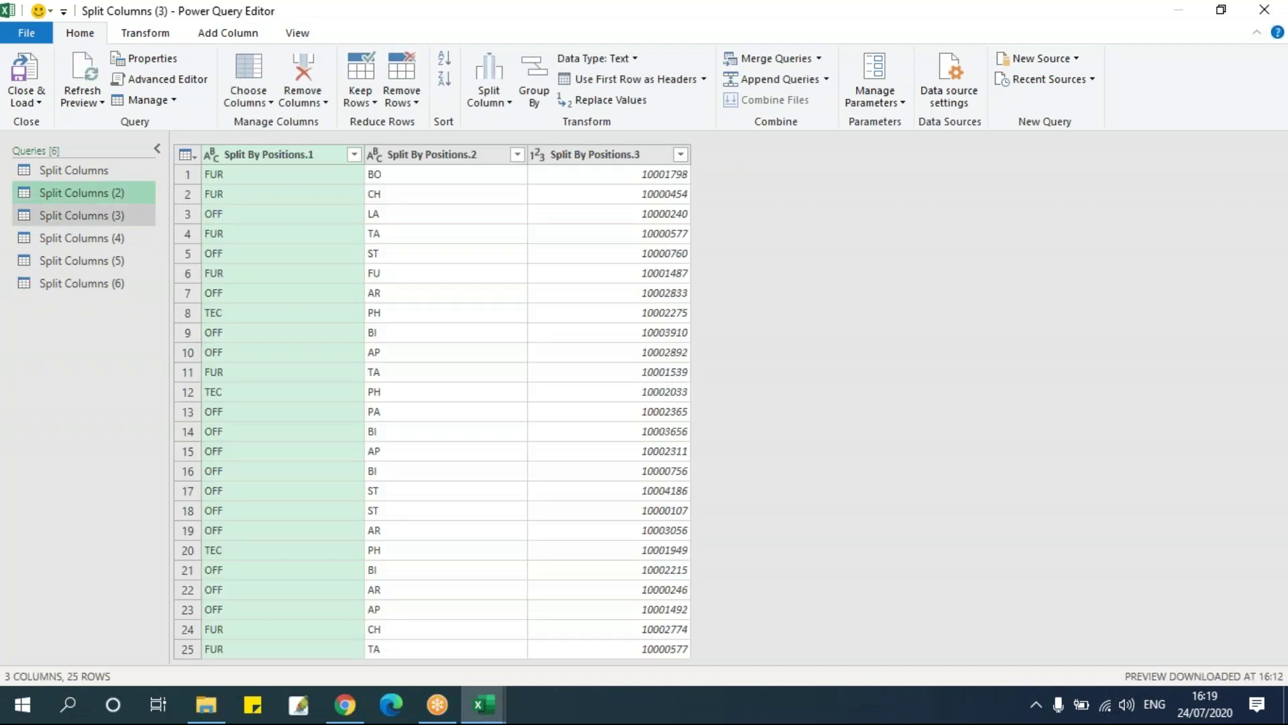
right_click(119, 212)
click(212, 314)
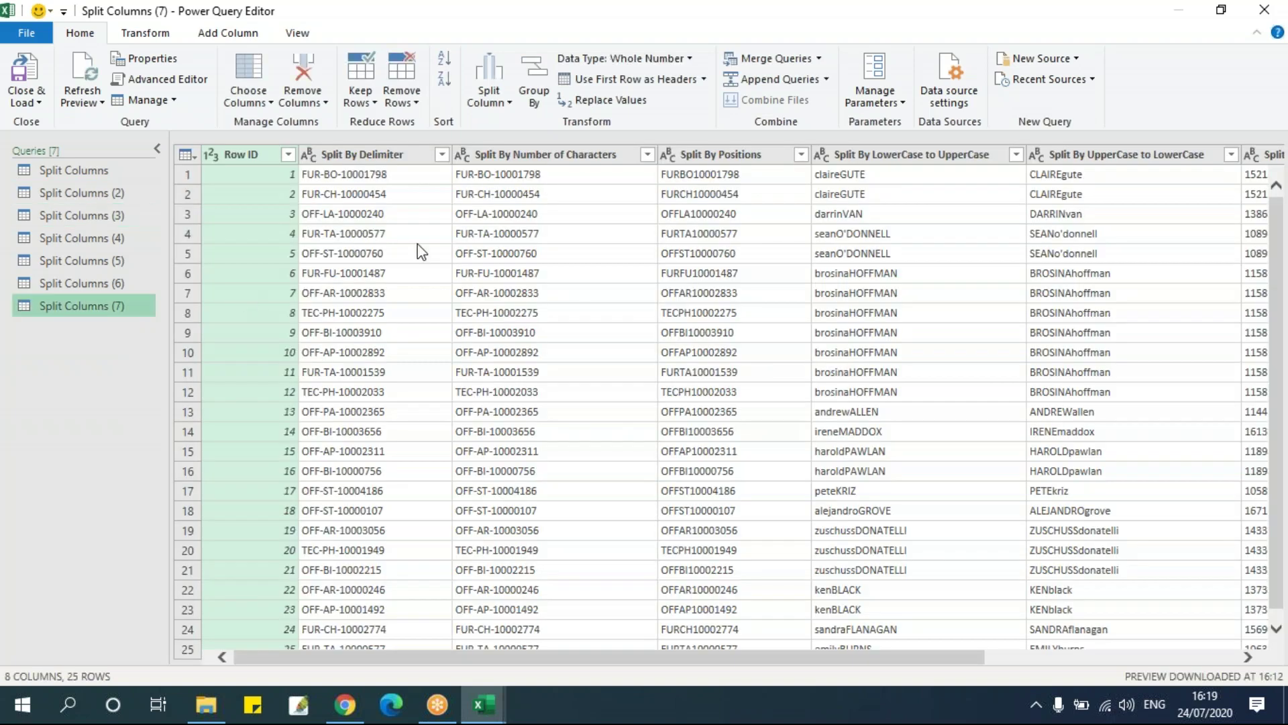
click(490, 101)
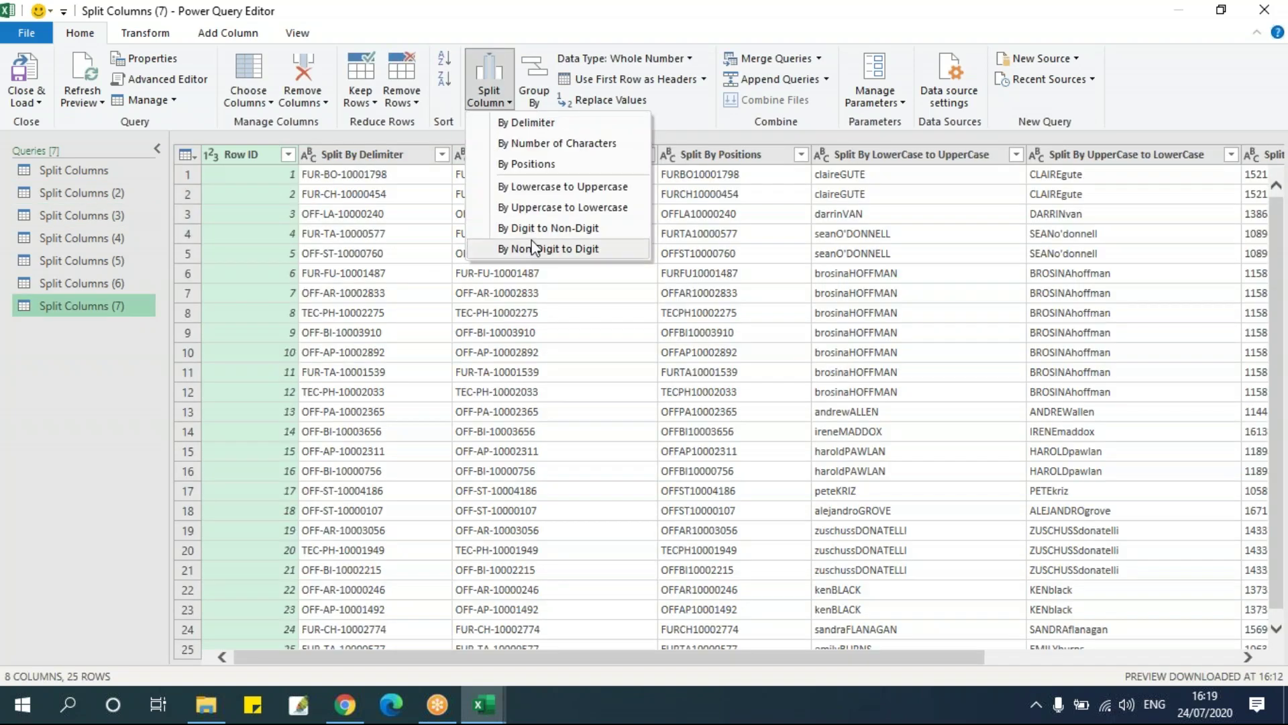
click(760, 569)
Remove all columns except Split By Digit to NonDigit from the new query copy.
drag(743, 659, 1105, 673)
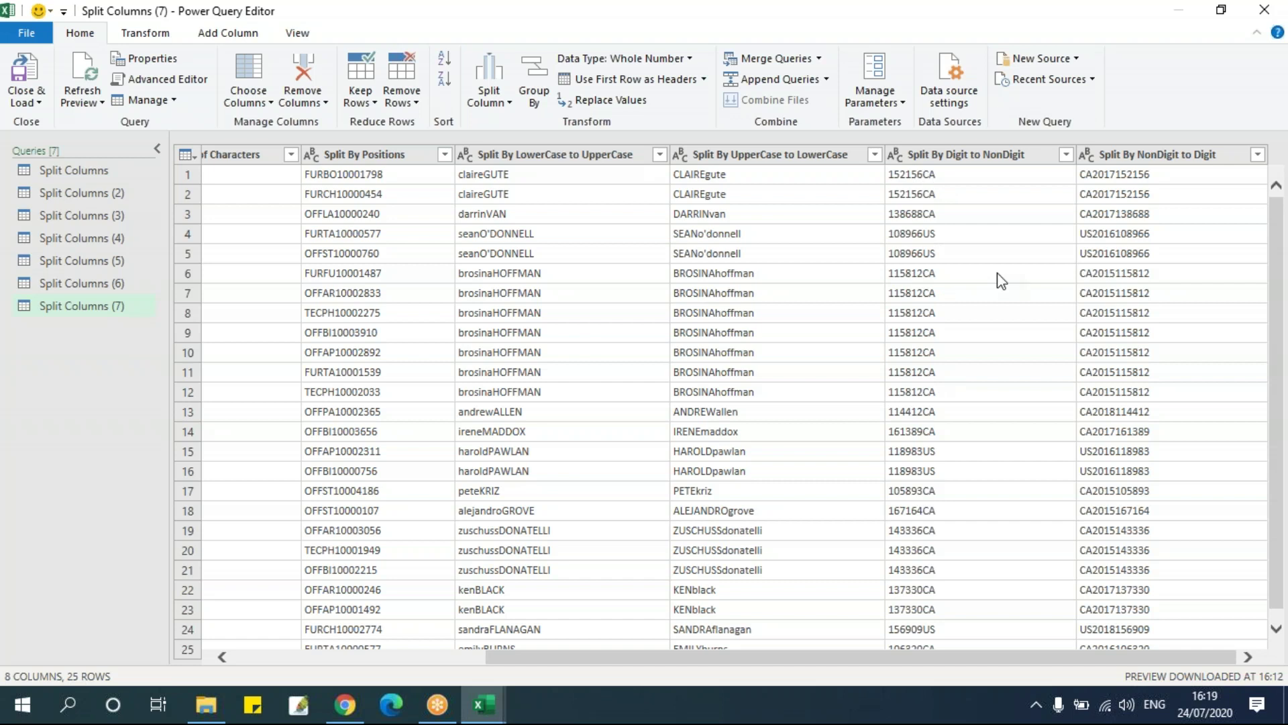
right_click(932, 159)
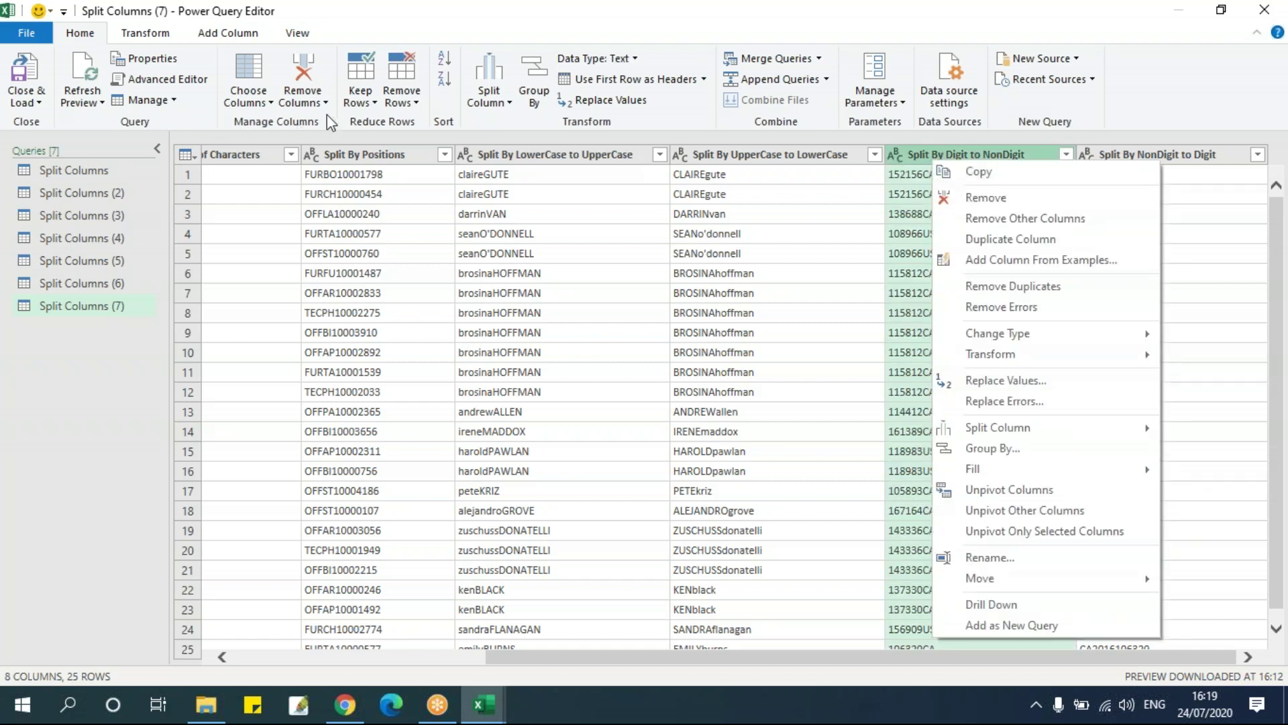
click(416, 104)
click(302, 100)
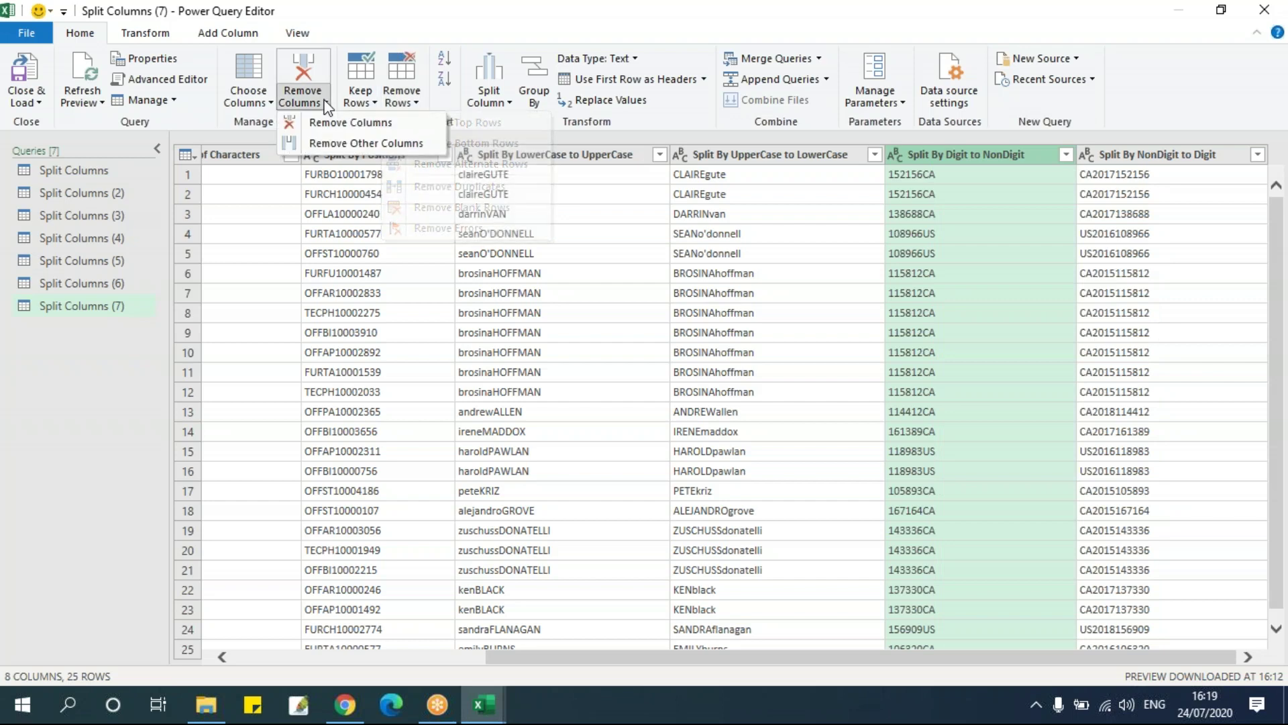
click(366, 143)
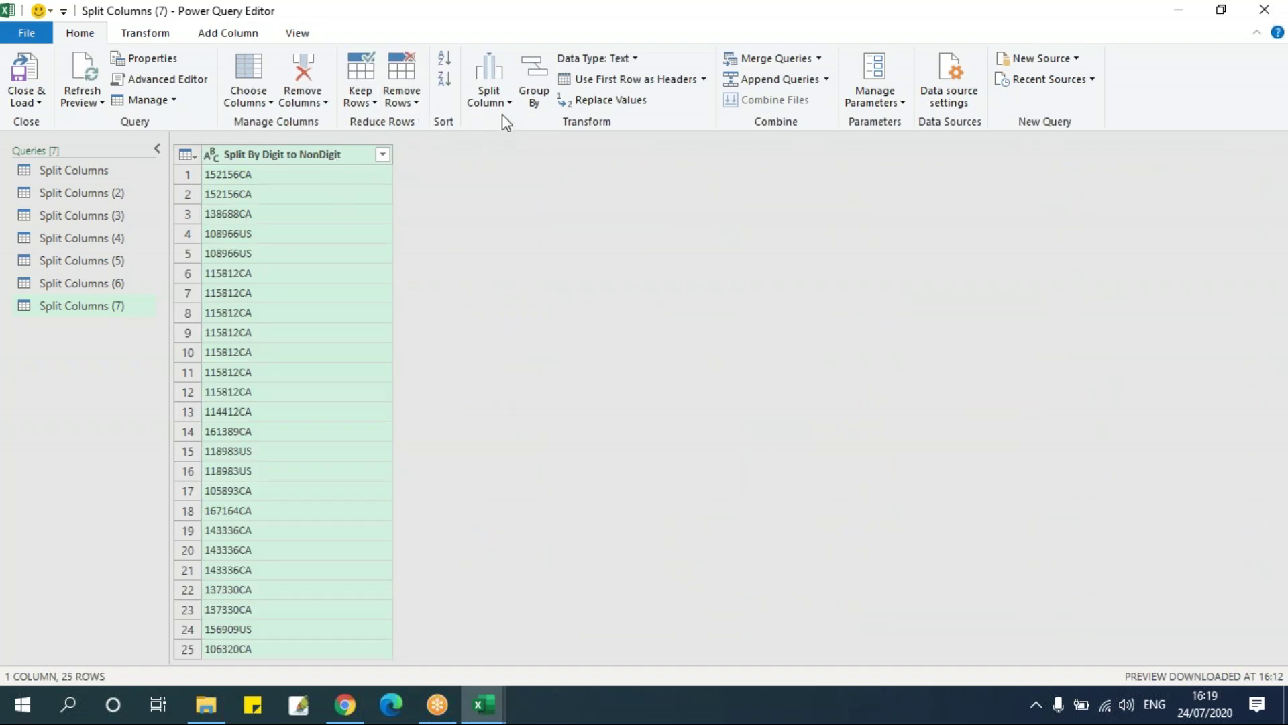
Split the Split By Digit to NonDigit column by digit to non-digit.
click(508, 94)
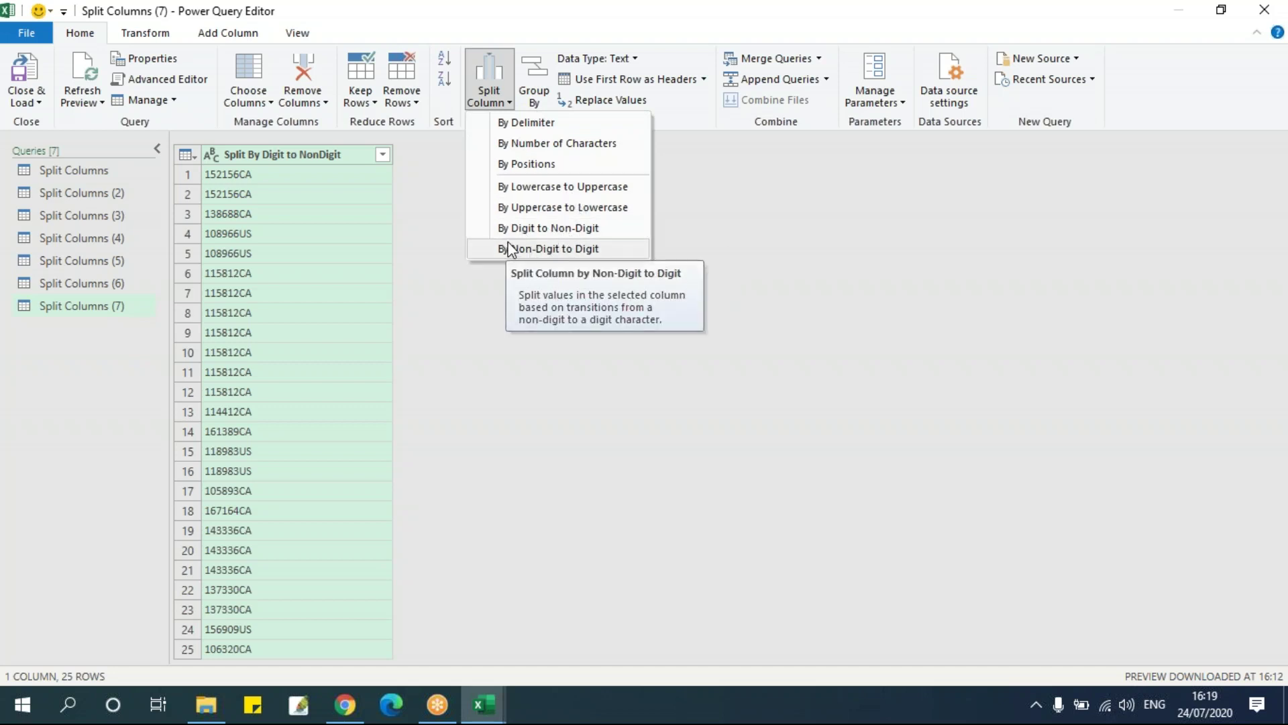
click(537, 228)
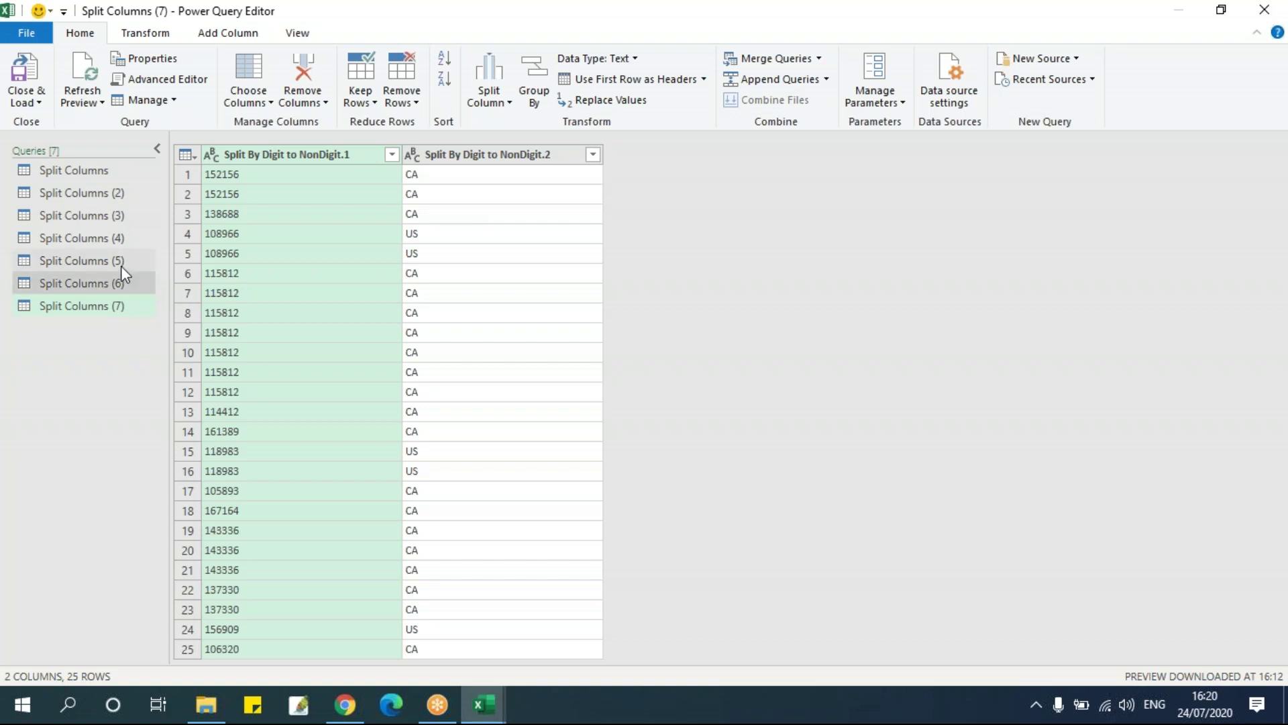
Check the remaining columns of the Split Columns (3) query and duplicate that query.
click(120, 215)
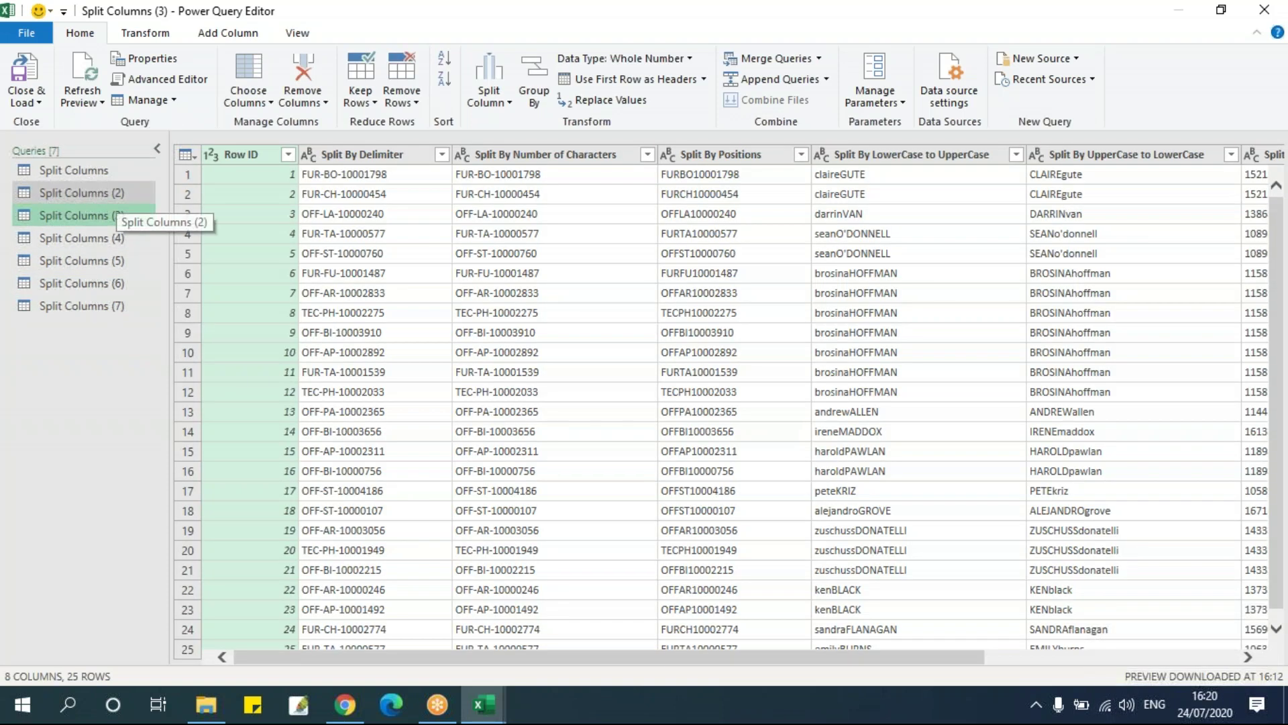
drag(641, 663, 1081, 659)
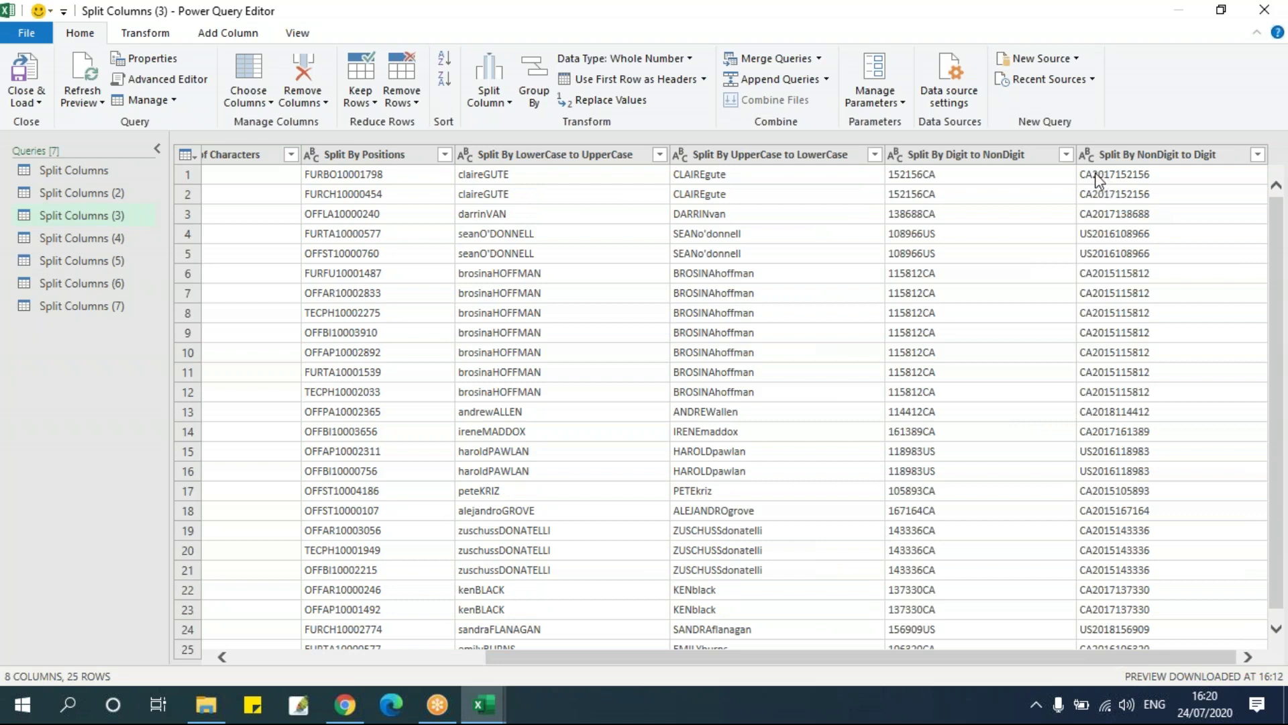
right_click(75, 215)
click(158, 322)
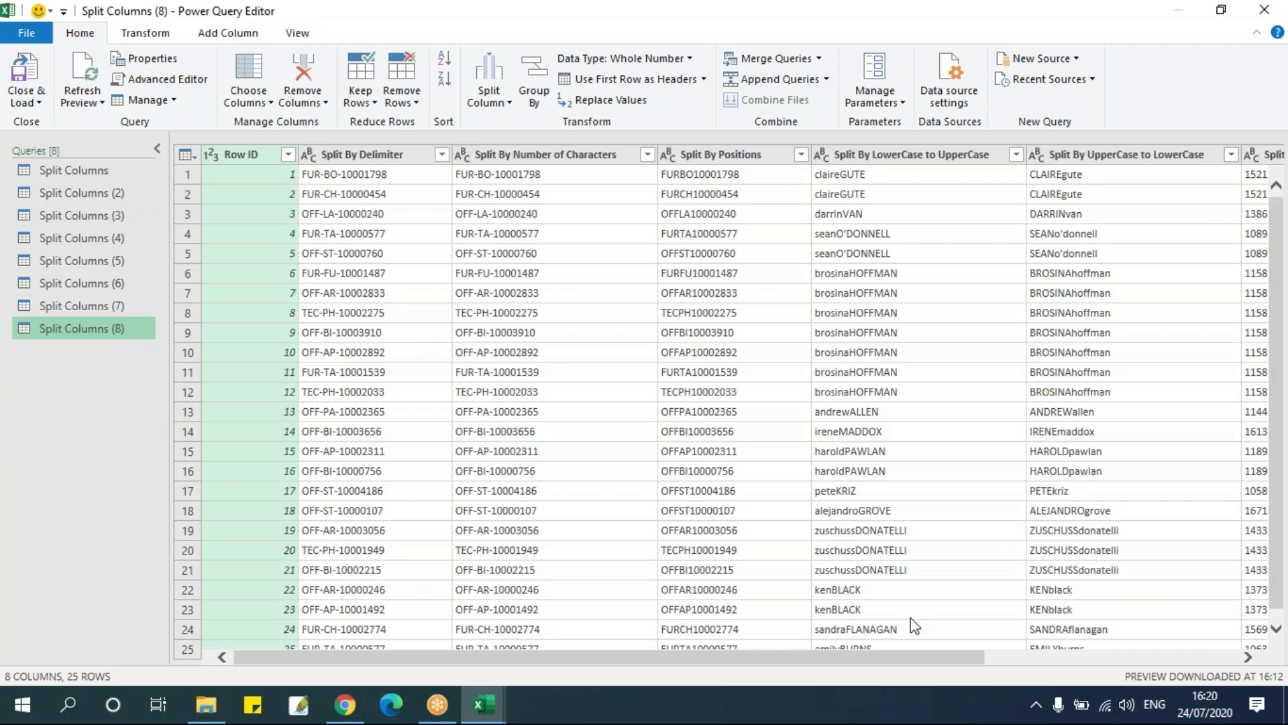
Remove all columns except Split By NonDigit to Digit from the duplicated query.
drag(759, 656, 1009, 657)
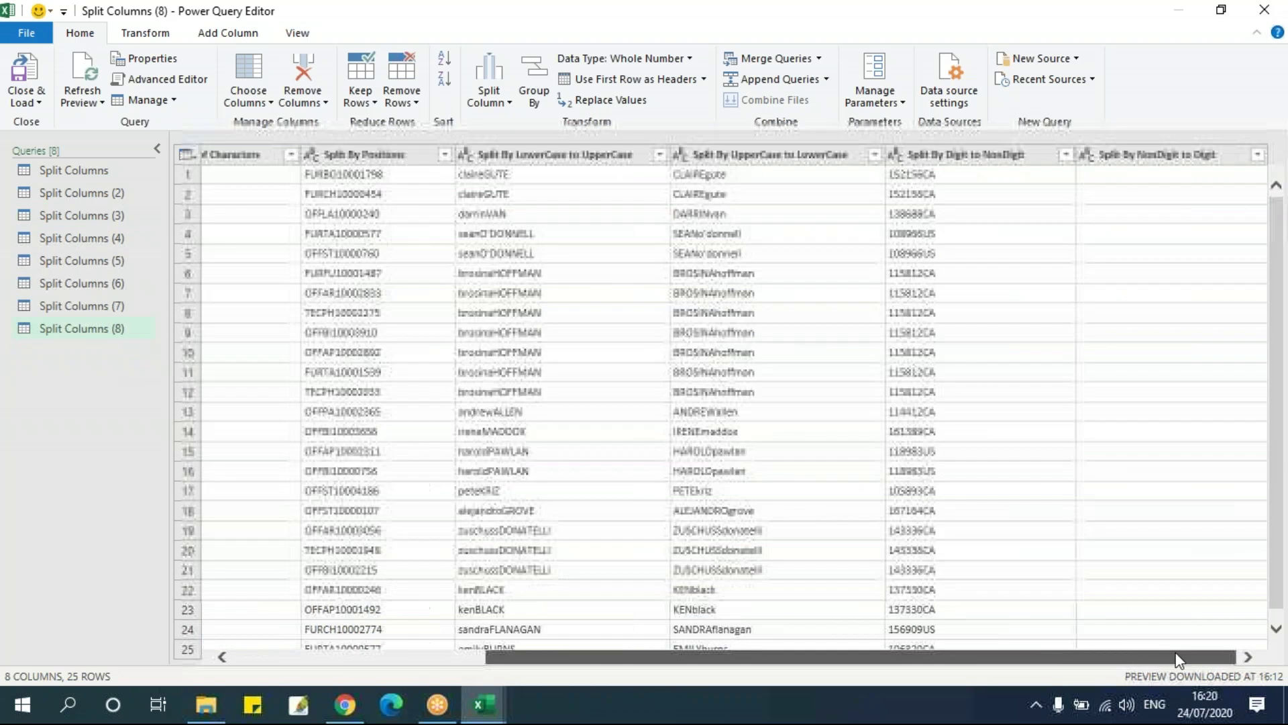
right_click(1107, 159)
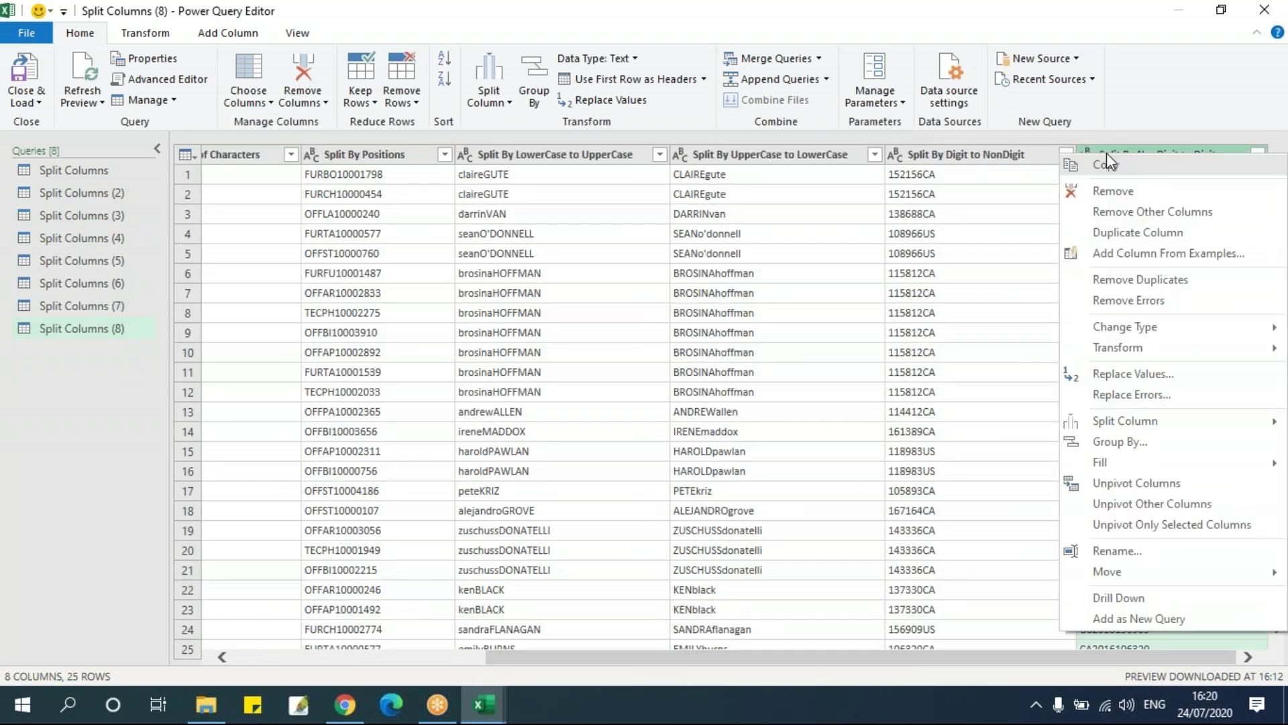
click(327, 103)
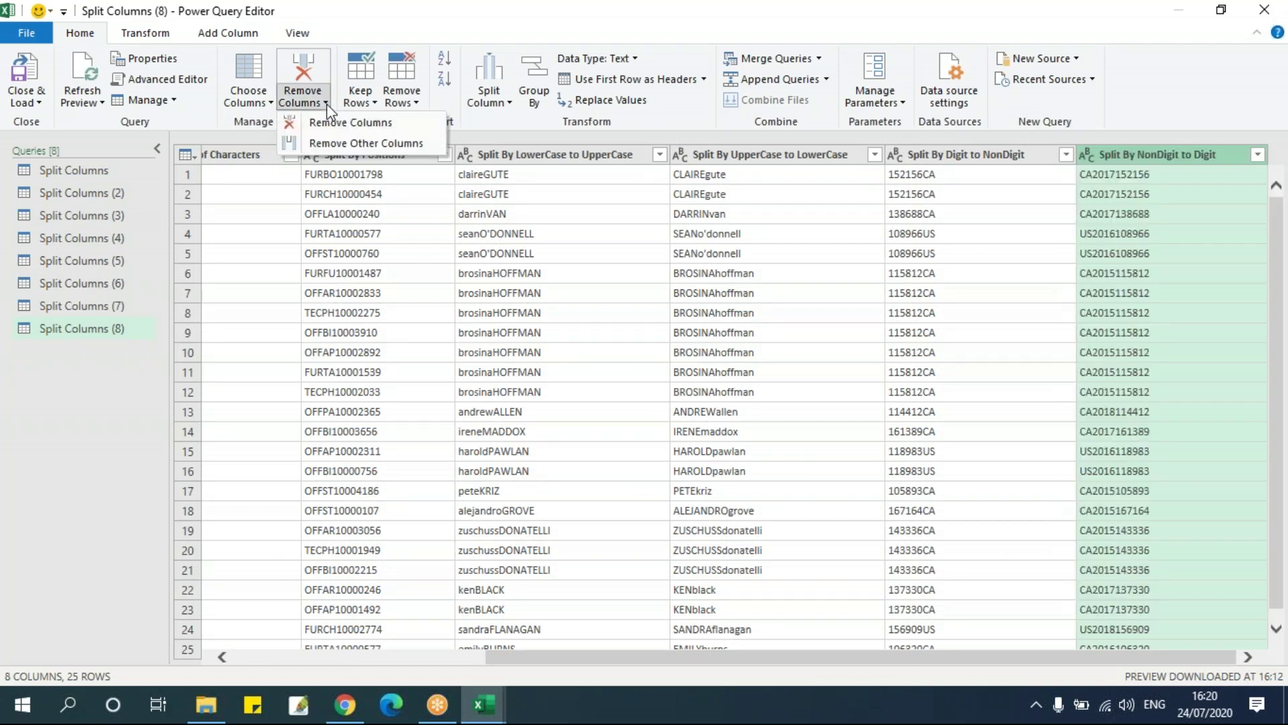
click(332, 139)
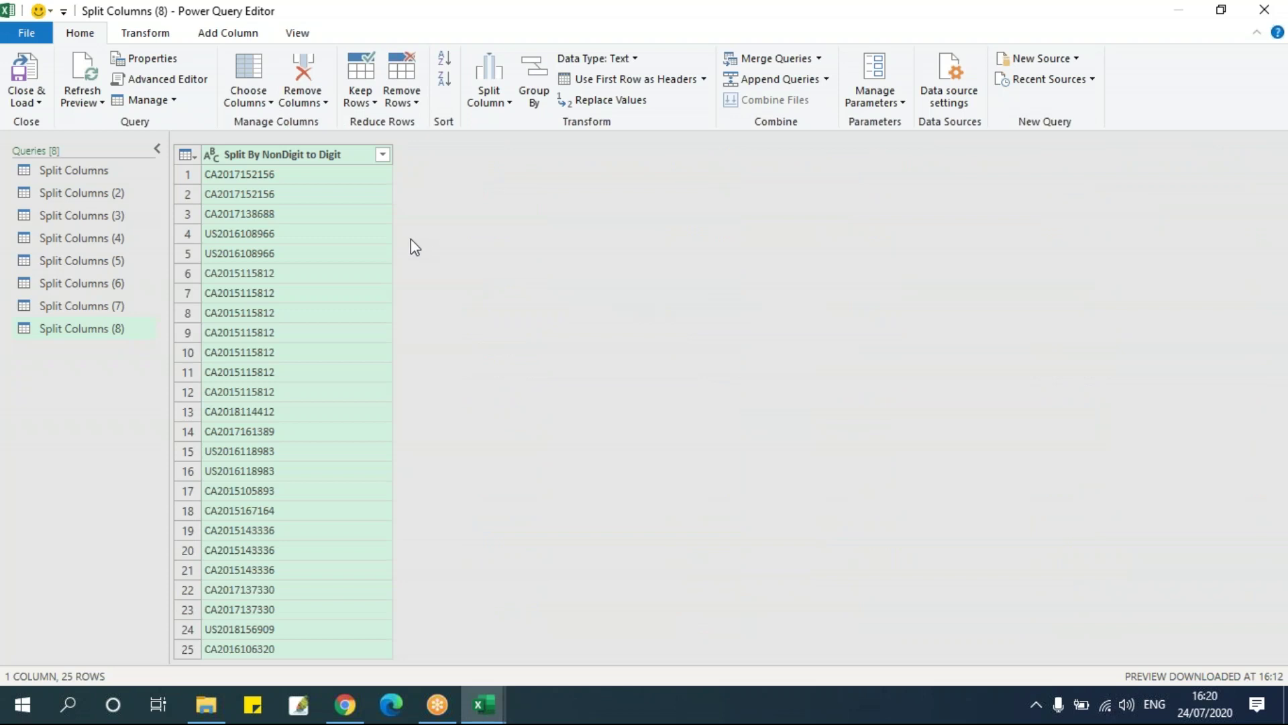
Split the Split By NonDigit to Digit column by non-digit to digit.
click(500, 92)
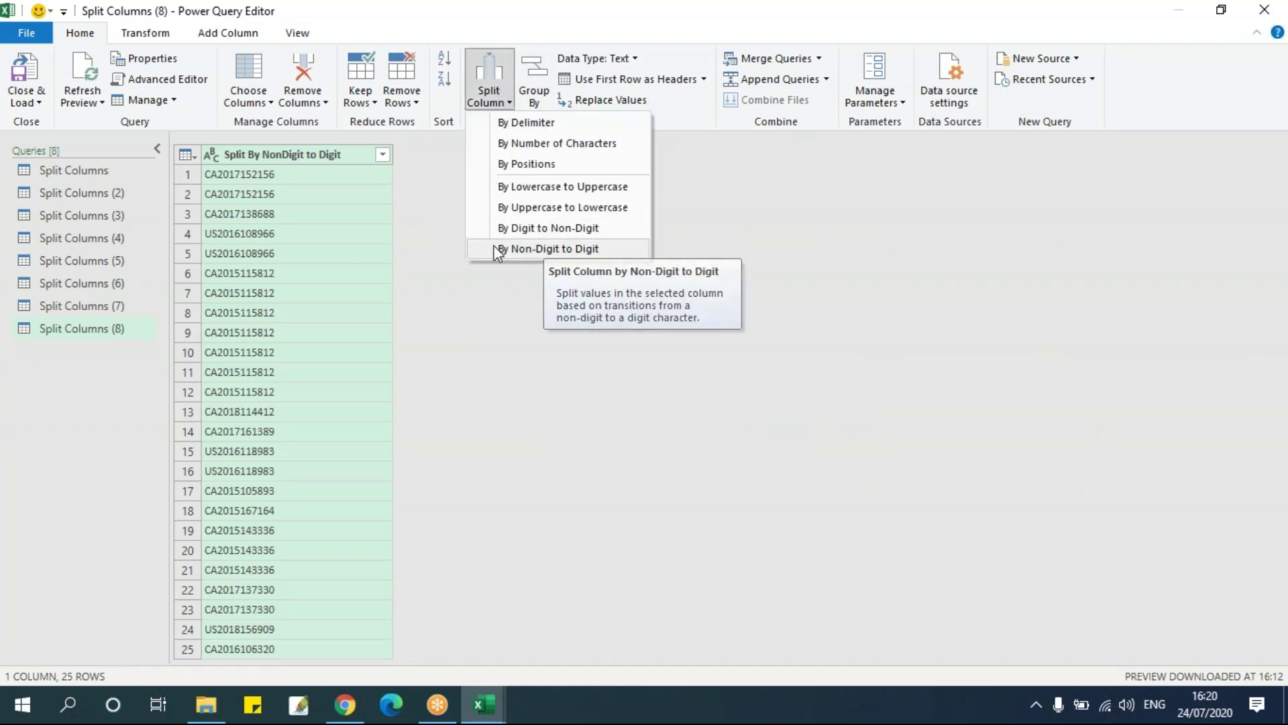
click(533, 249)
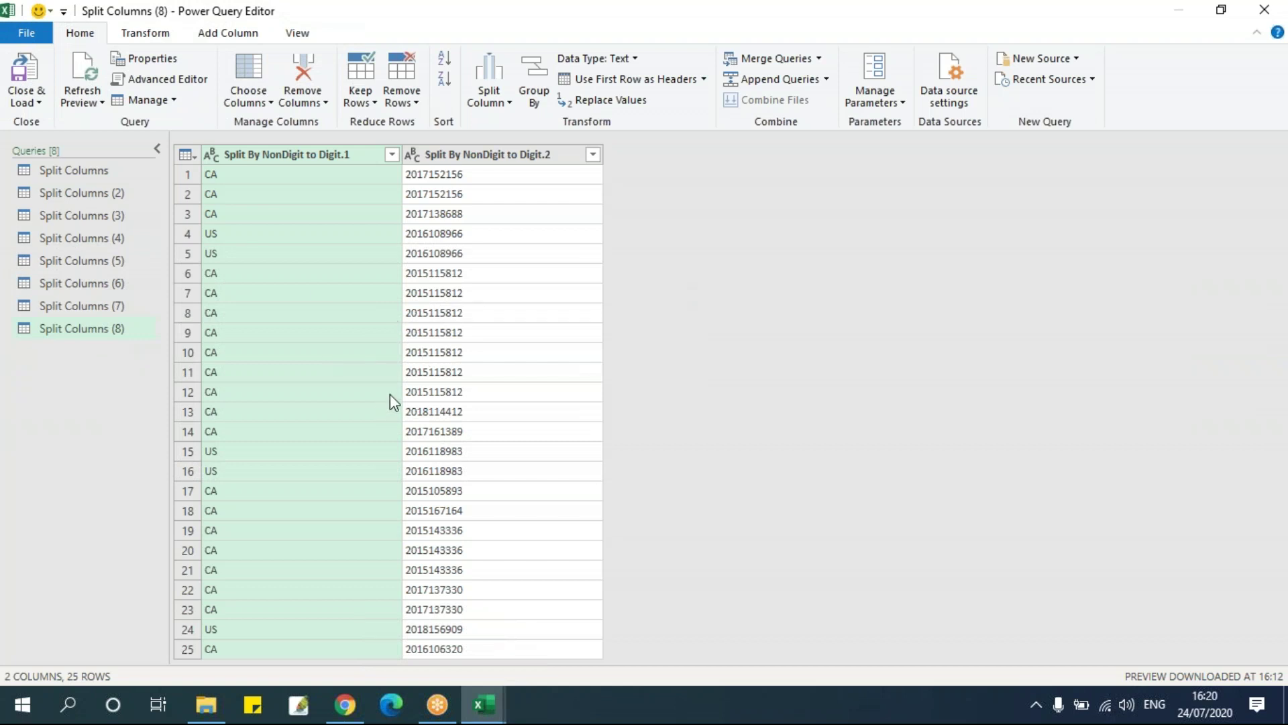
Close the Power Query Editor and discard the query changes.
click(1278, 13)
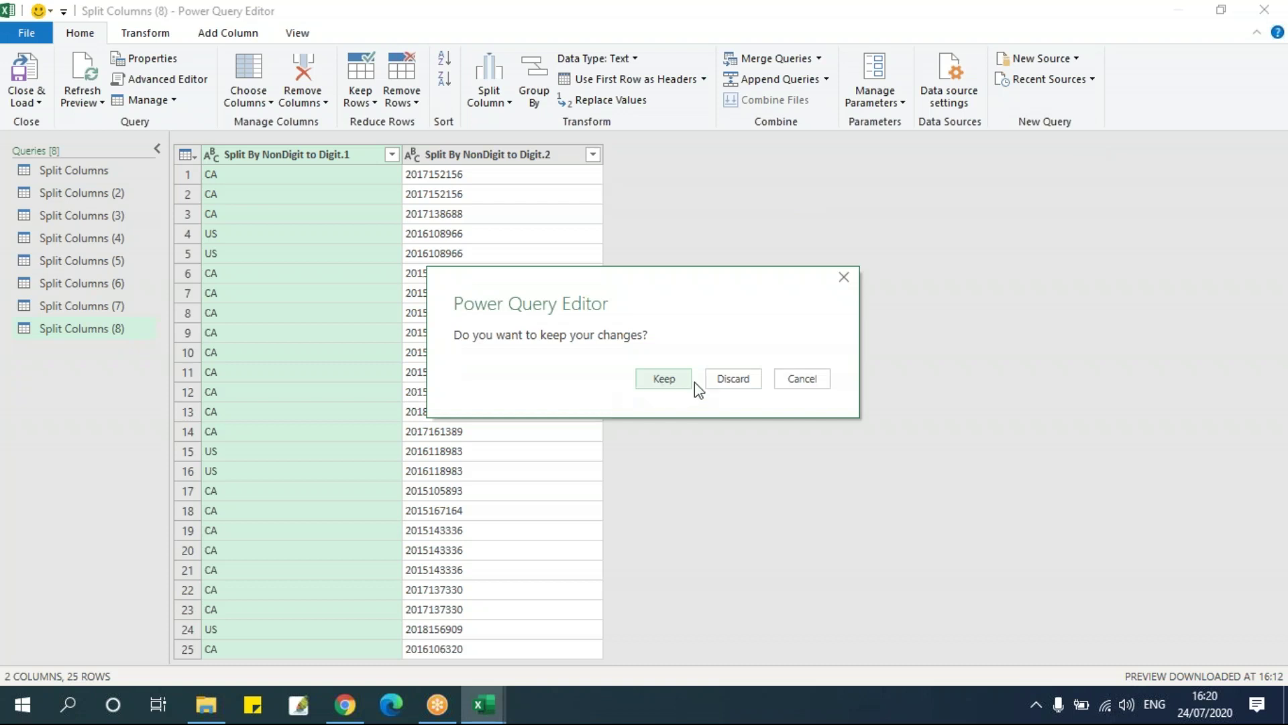
click(710, 380)
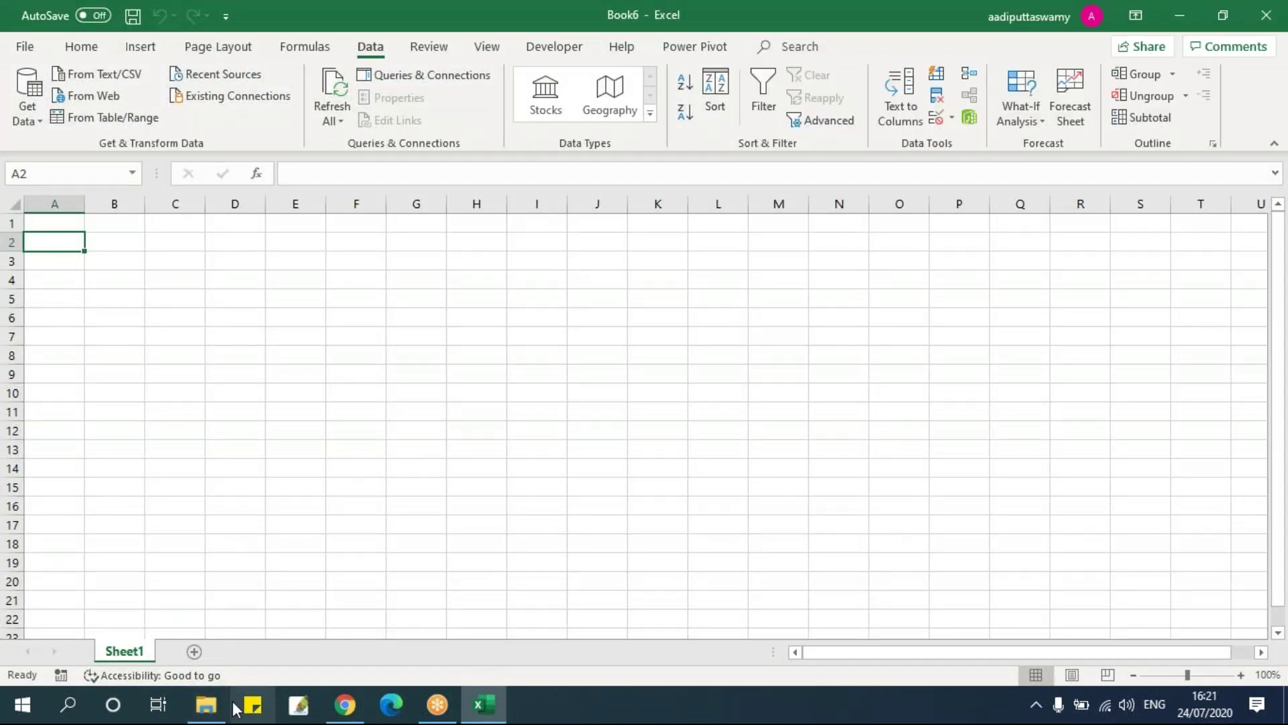
Look in the 09 - POWER QUERY folder in File Explorer for the Group By workbook, and return to the blank Excel workbook.
click(206, 704)
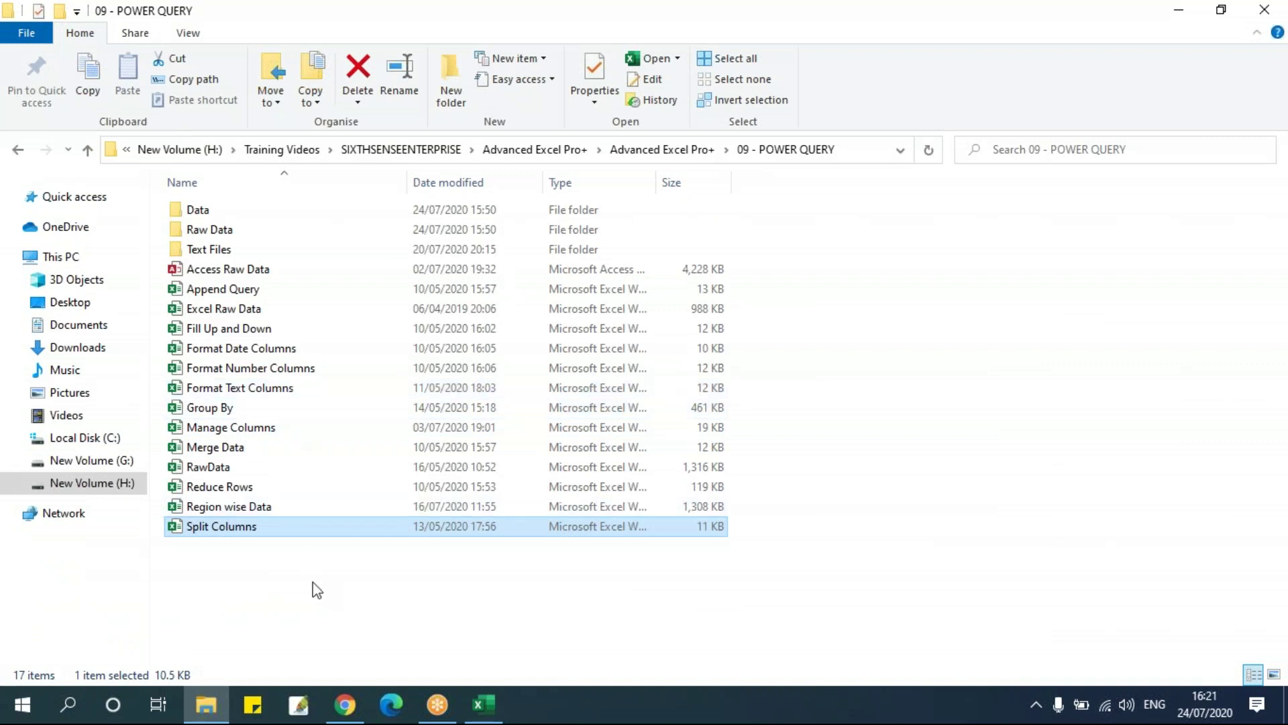
click(246, 406)
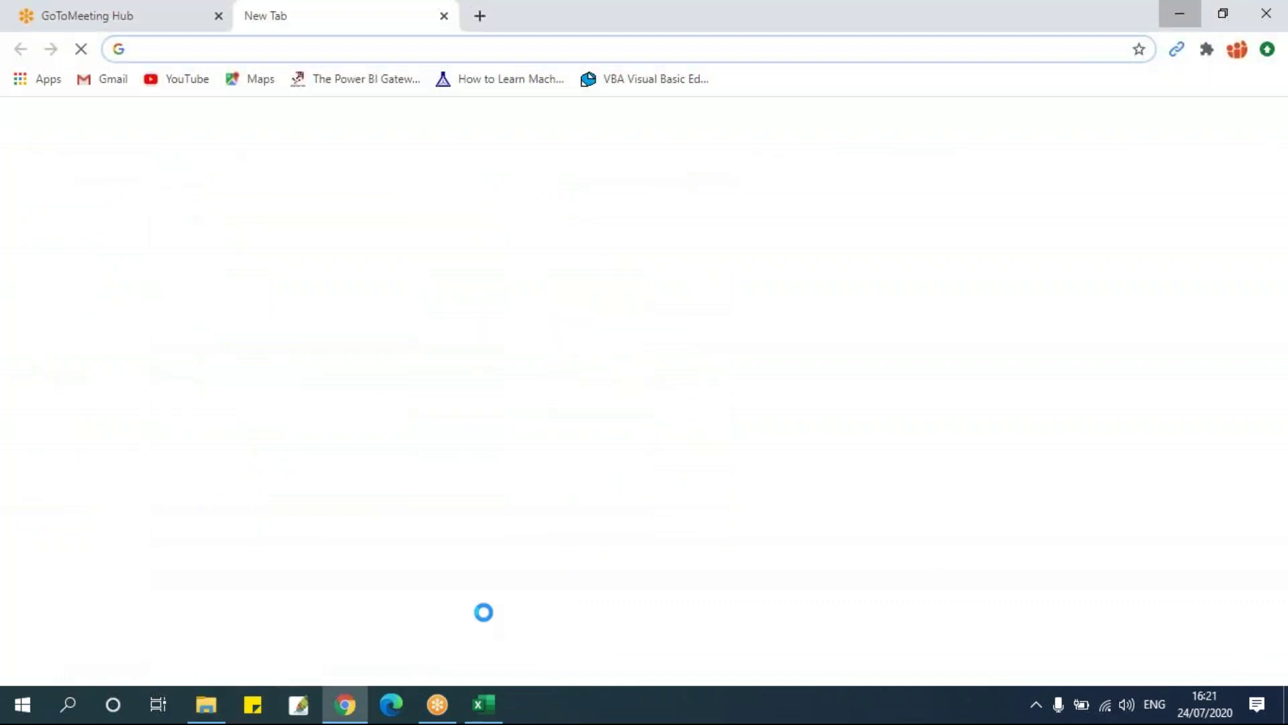
click(1183, 14)
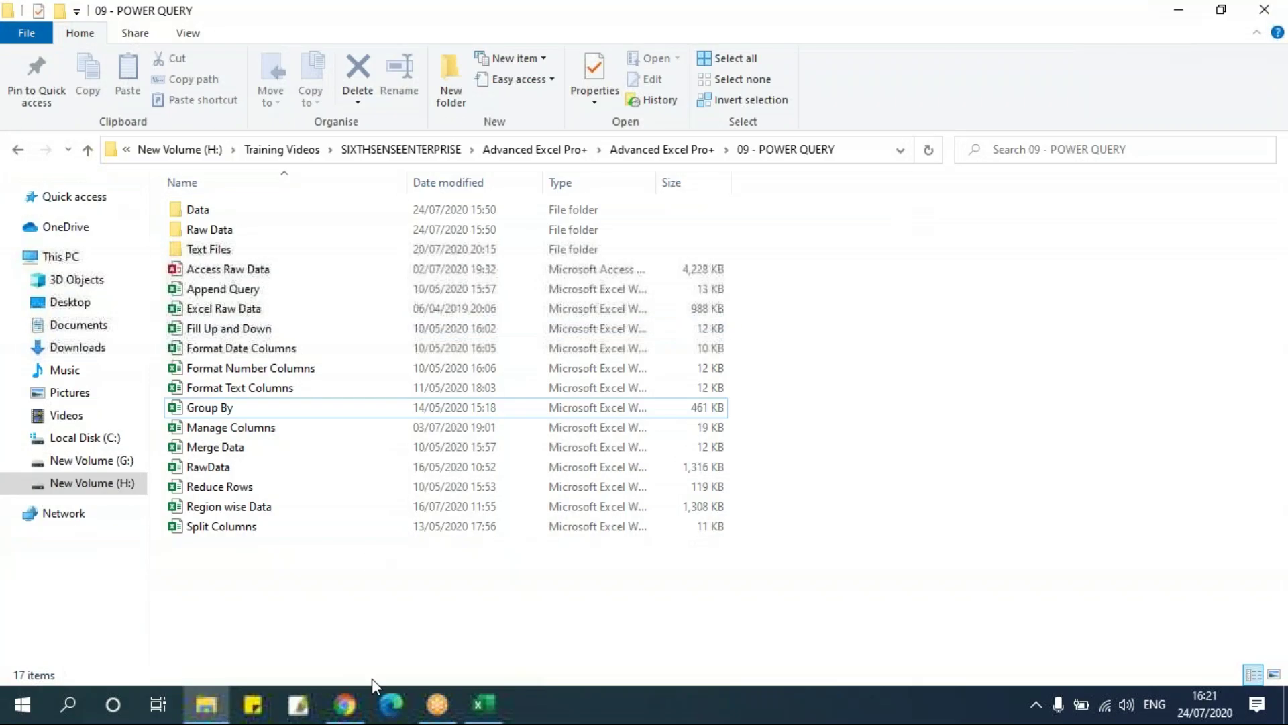
click(484, 704)
click(360, 434)
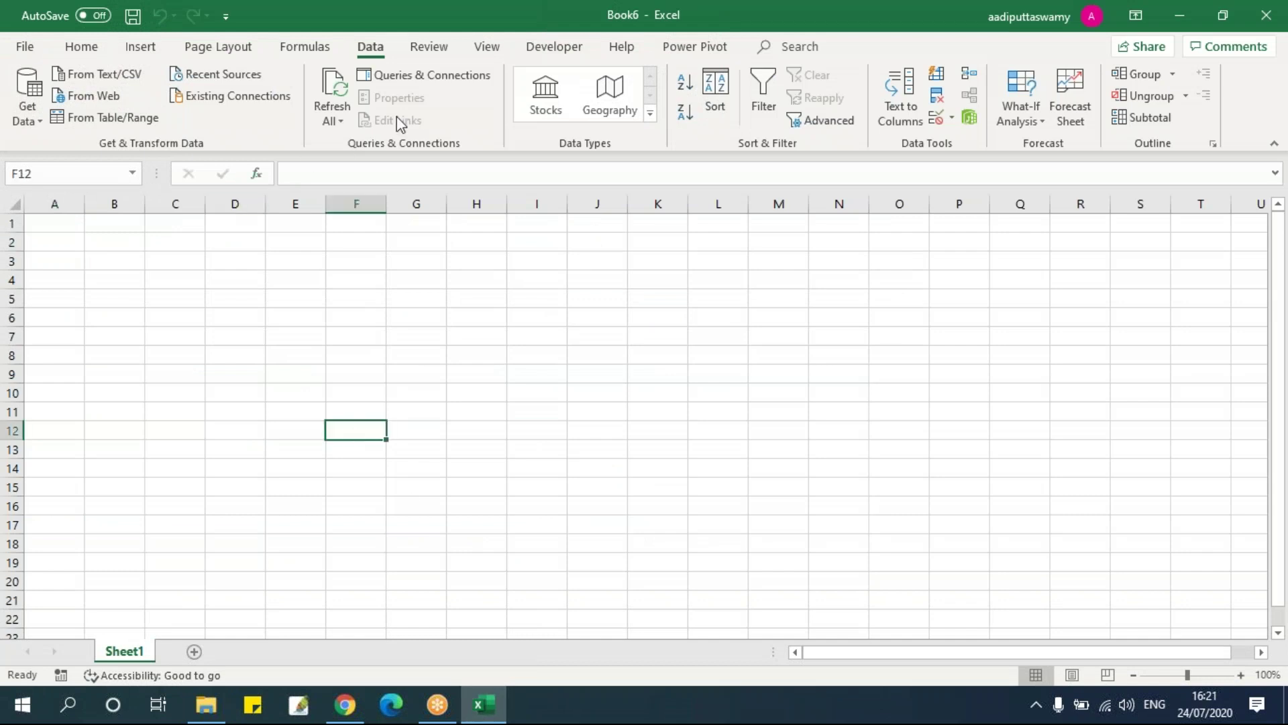
Import the Group By sheet from the Group By workbook and open it for transformation in the Power Query Editor.
click(35, 112)
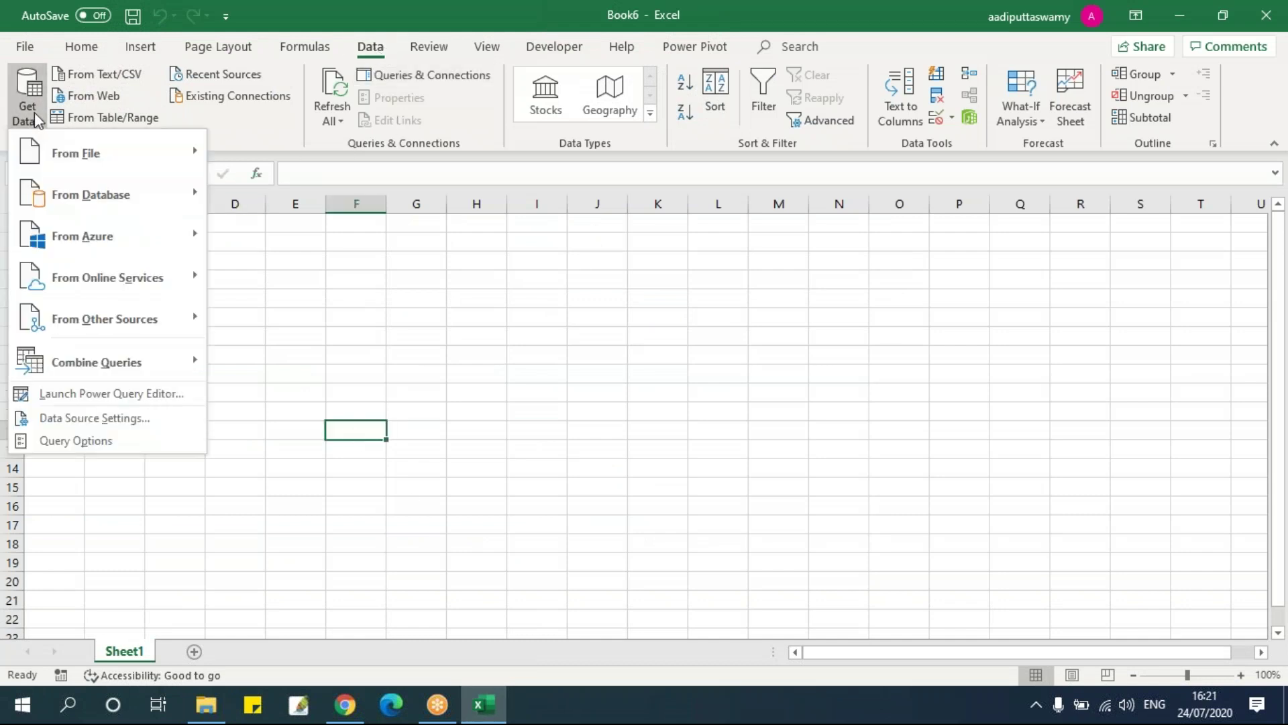
mouse_move(53, 152)
click(295, 161)
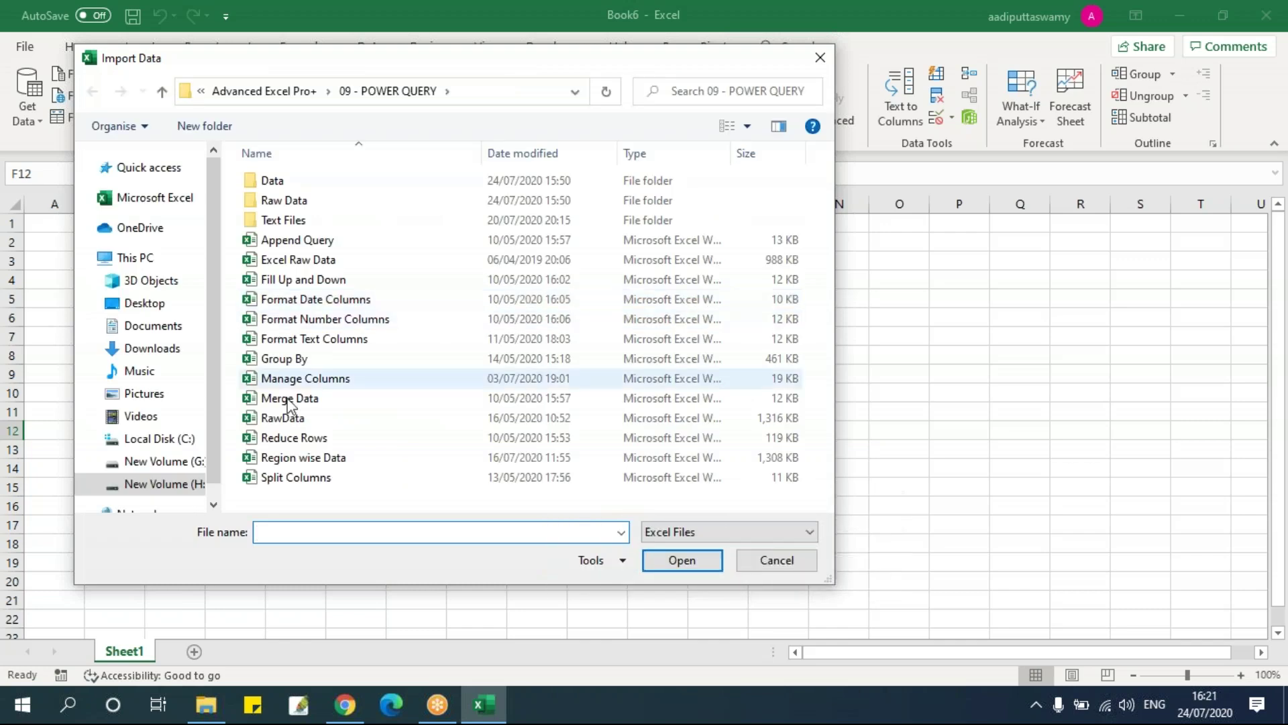
click(282, 359)
click(683, 560)
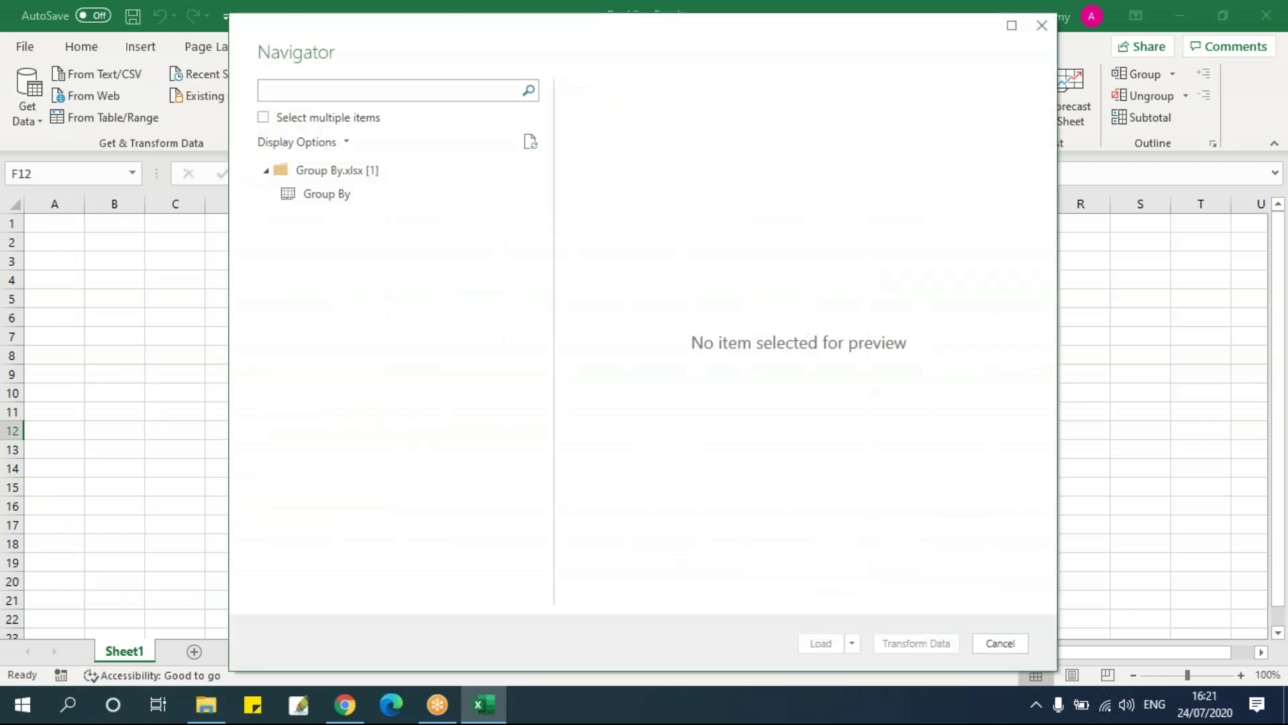
click(326, 196)
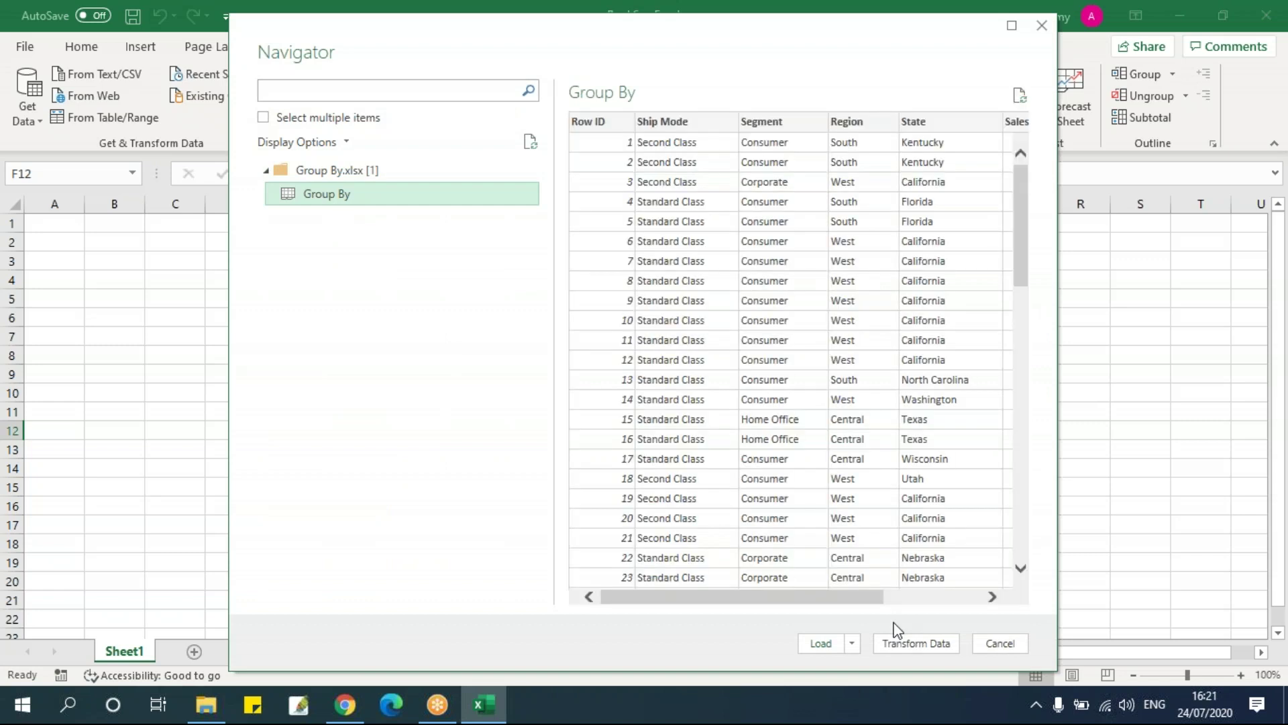
click(899, 641)
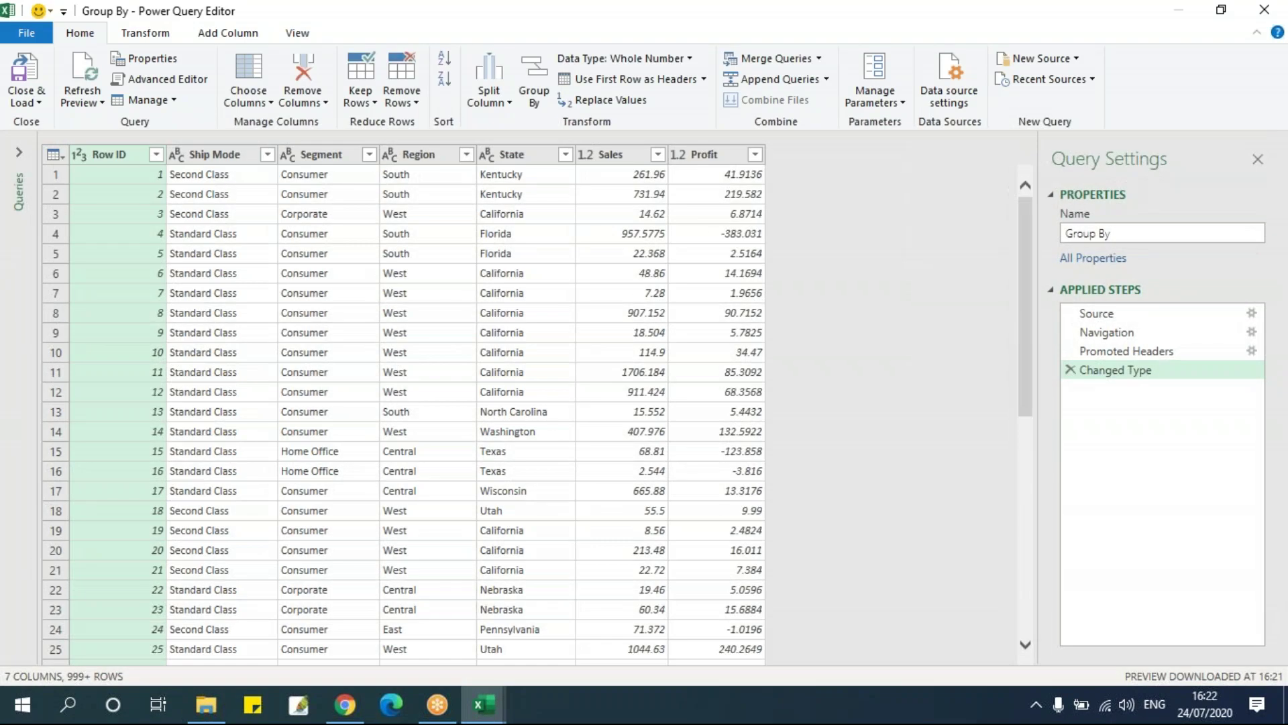
Set up a basic Group By on the Ship Mode column with a Sum operation on Sales.
click(188, 256)
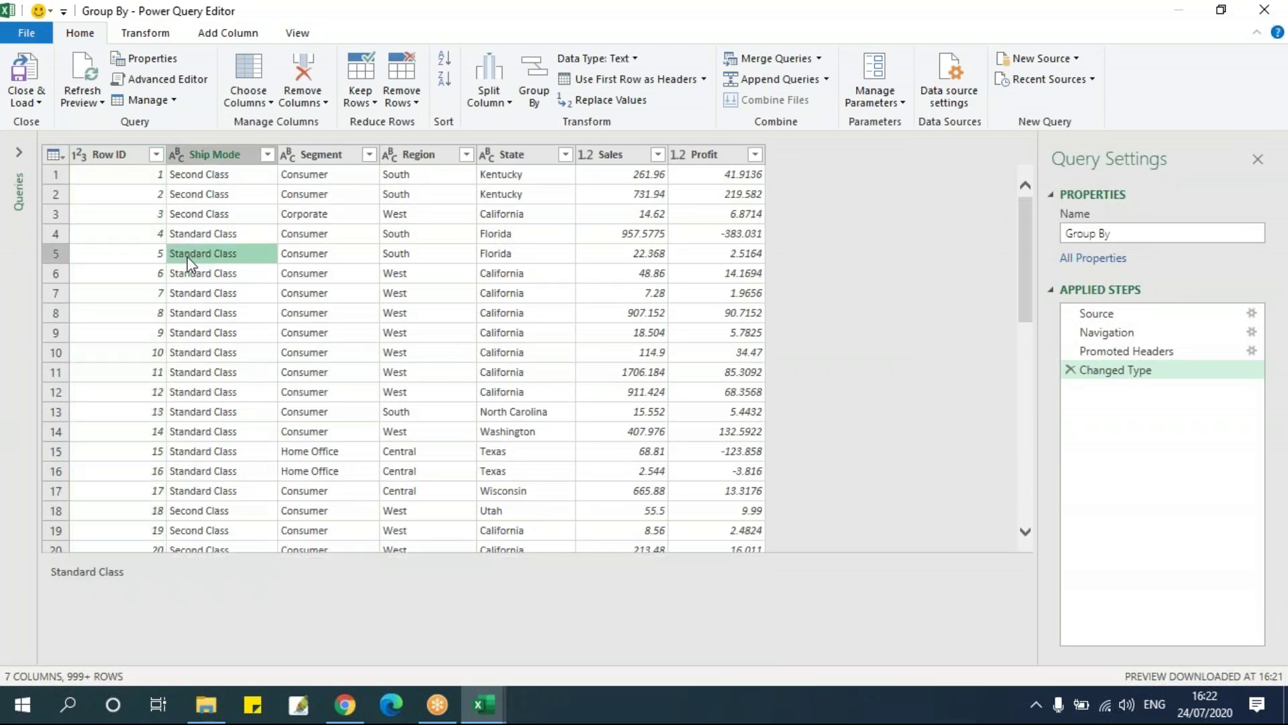
click(210, 147)
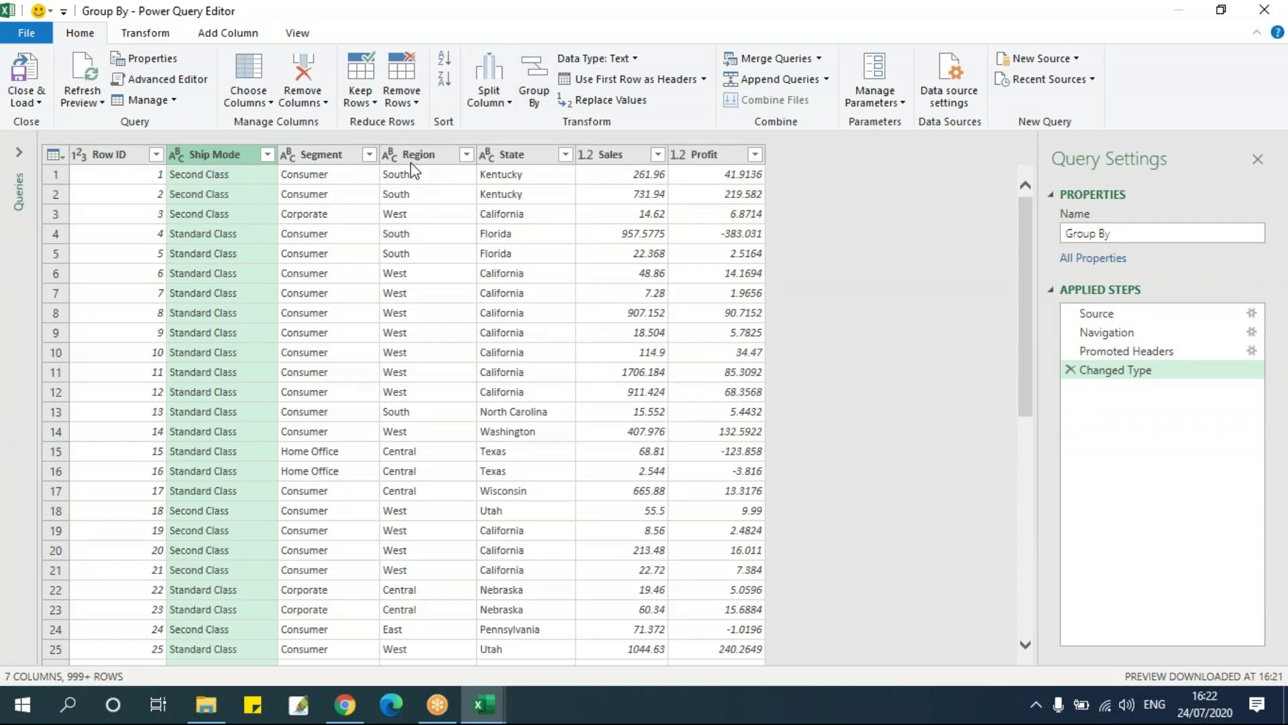
click(534, 98)
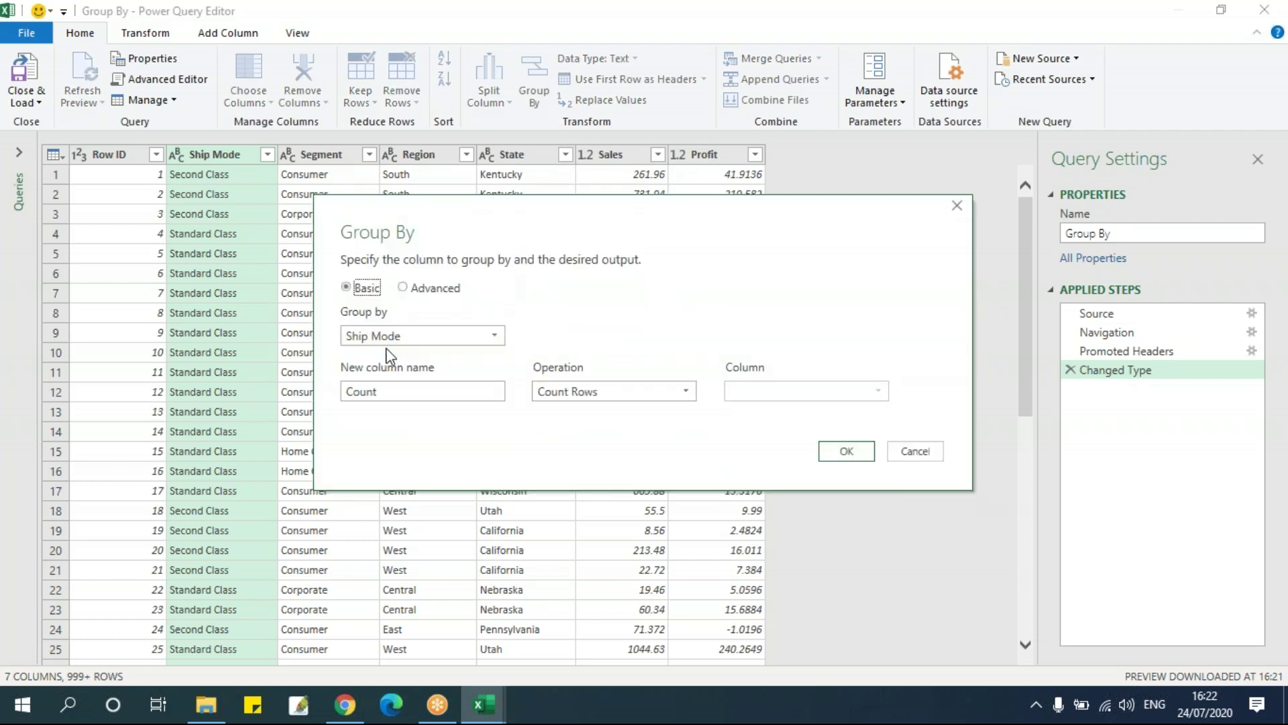
drag(540, 212, 517, 200)
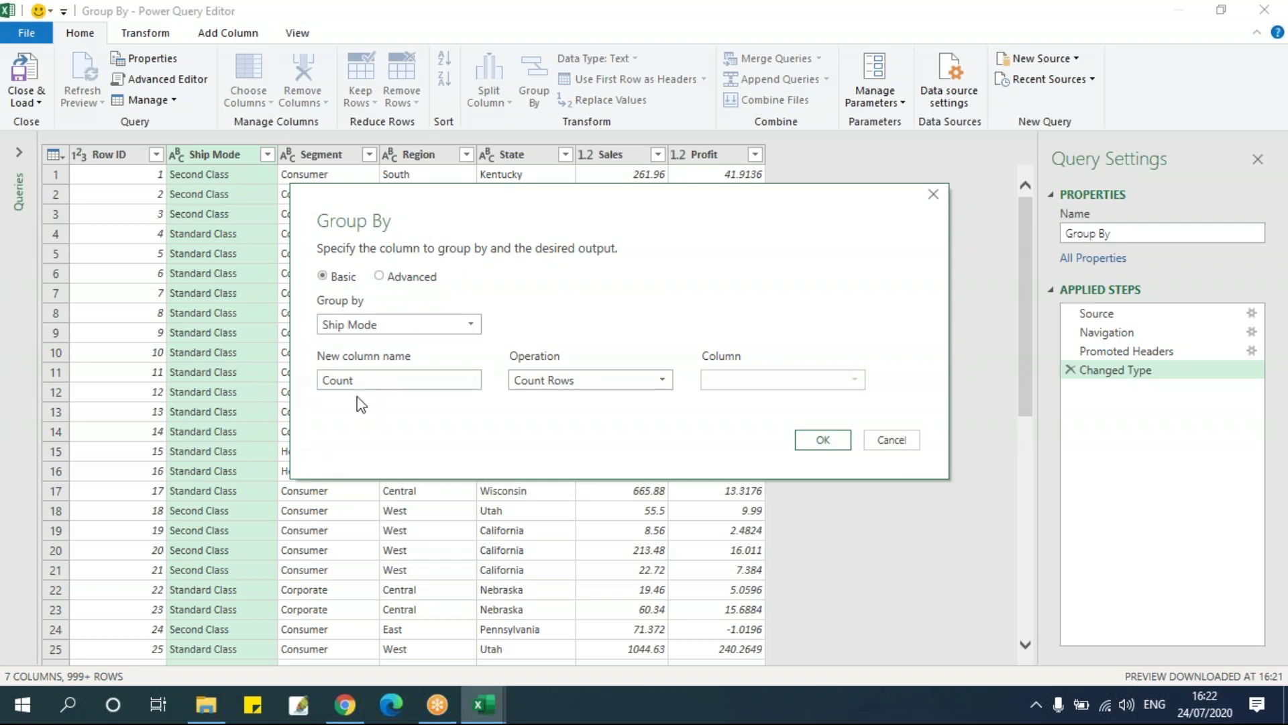
double_click(383, 379)
click(545, 380)
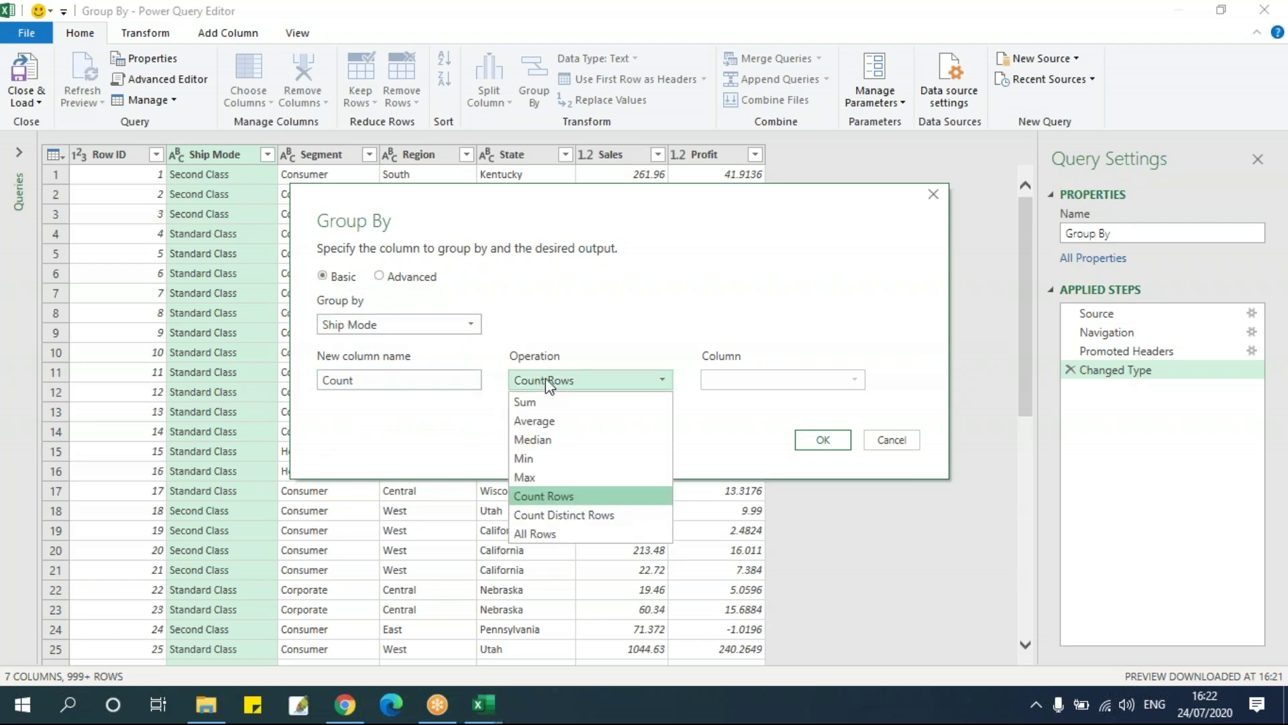
click(581, 401)
click(760, 381)
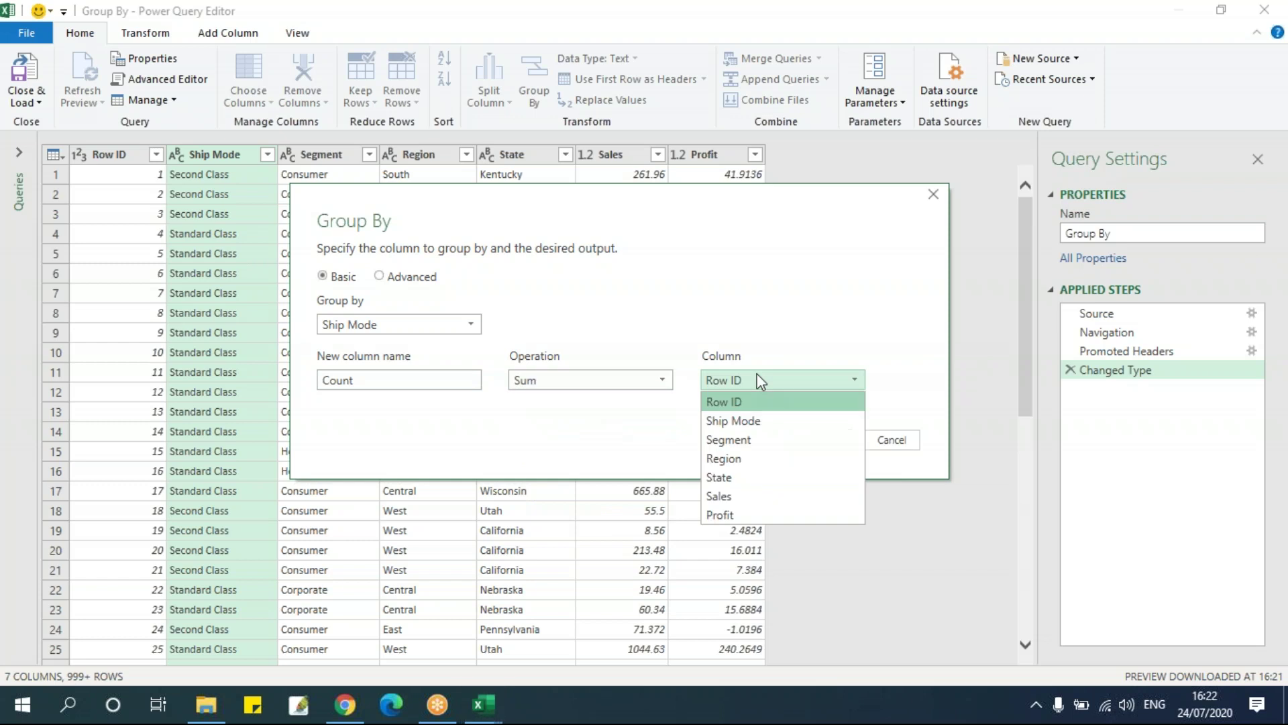
click(761, 498)
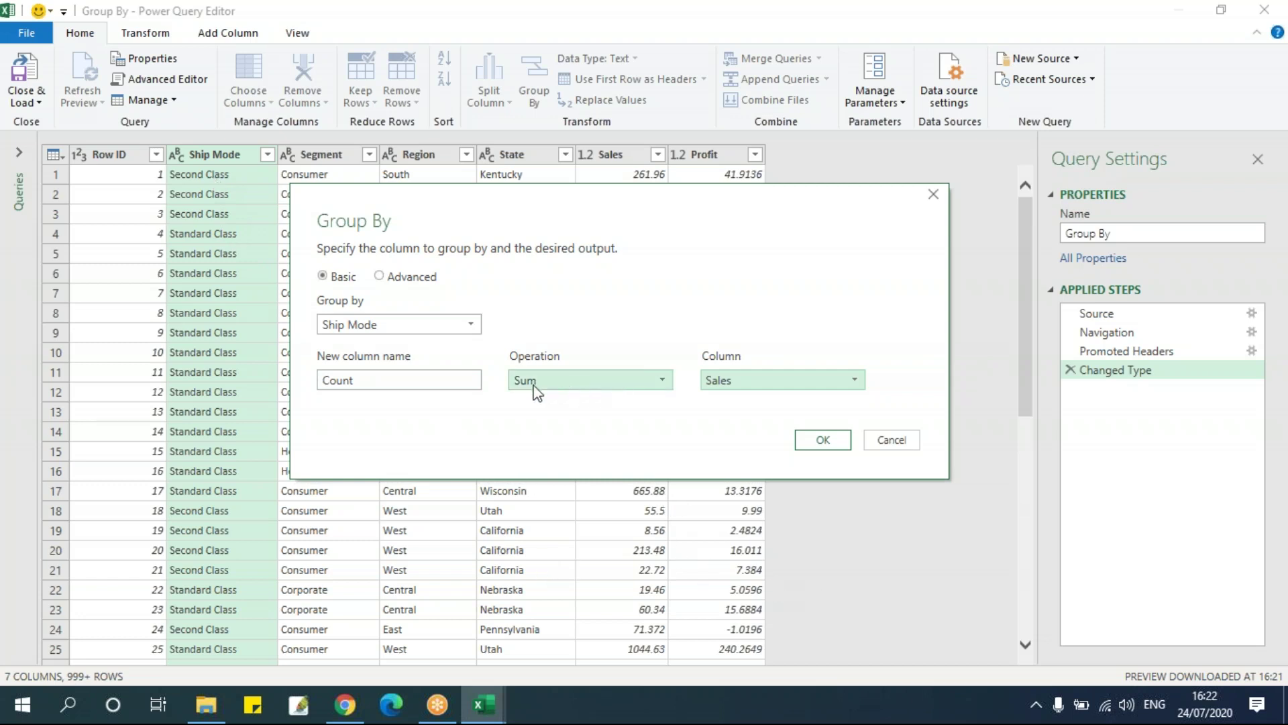
Name the new aggregate column Sum of Sales and apply the grouping.
drag(432, 380, 320, 375)
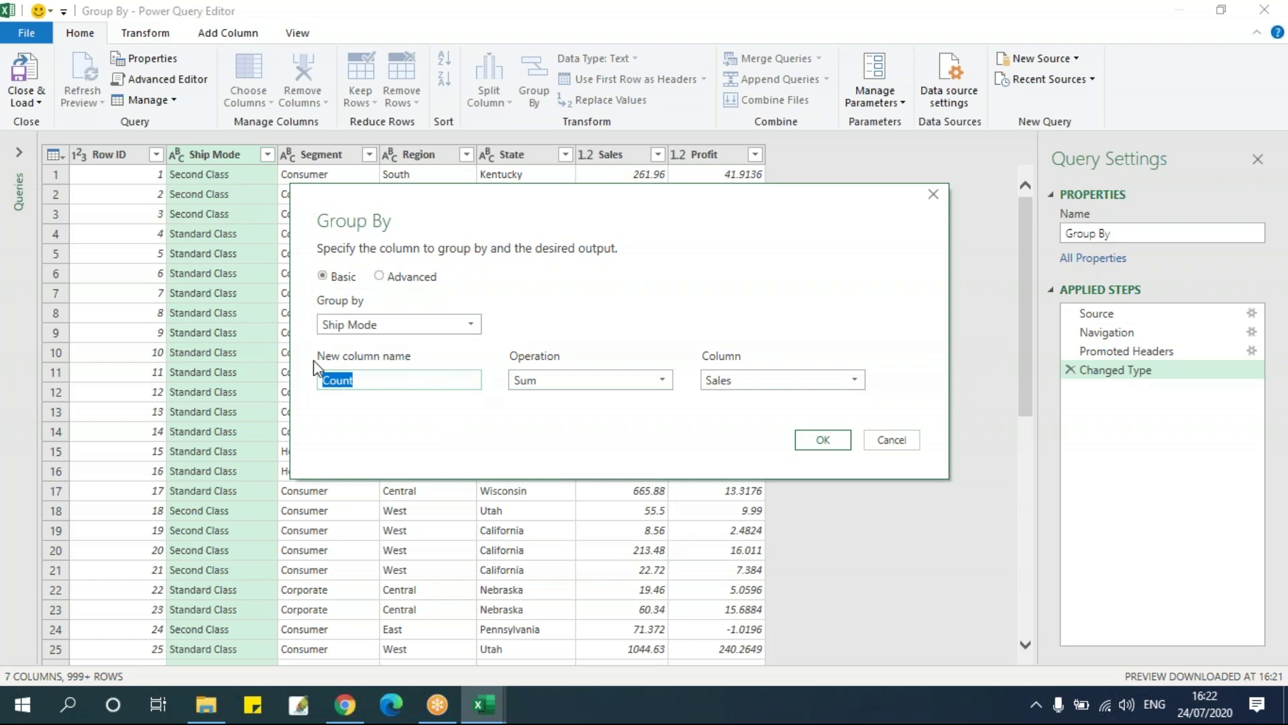
text(Sum of Sales)
click(801, 447)
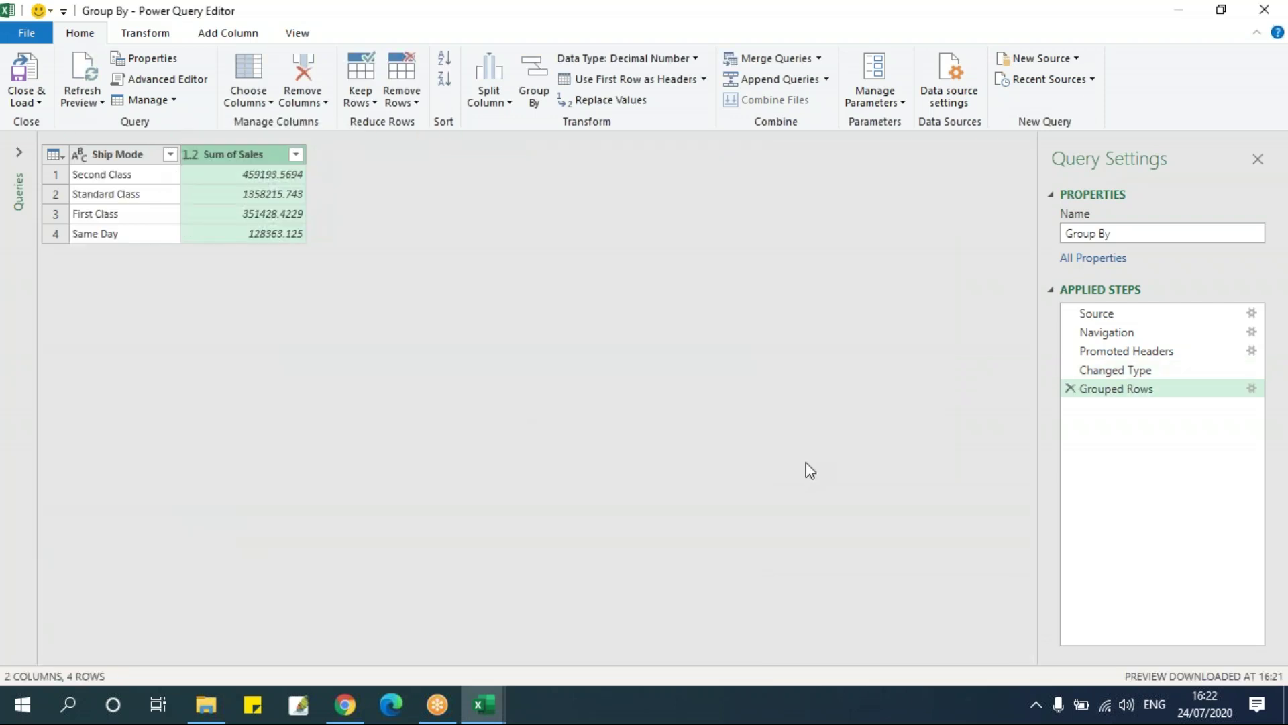
Review the grouped columns and delete the Grouped Rows and Changed Type steps from the query.
click(138, 159)
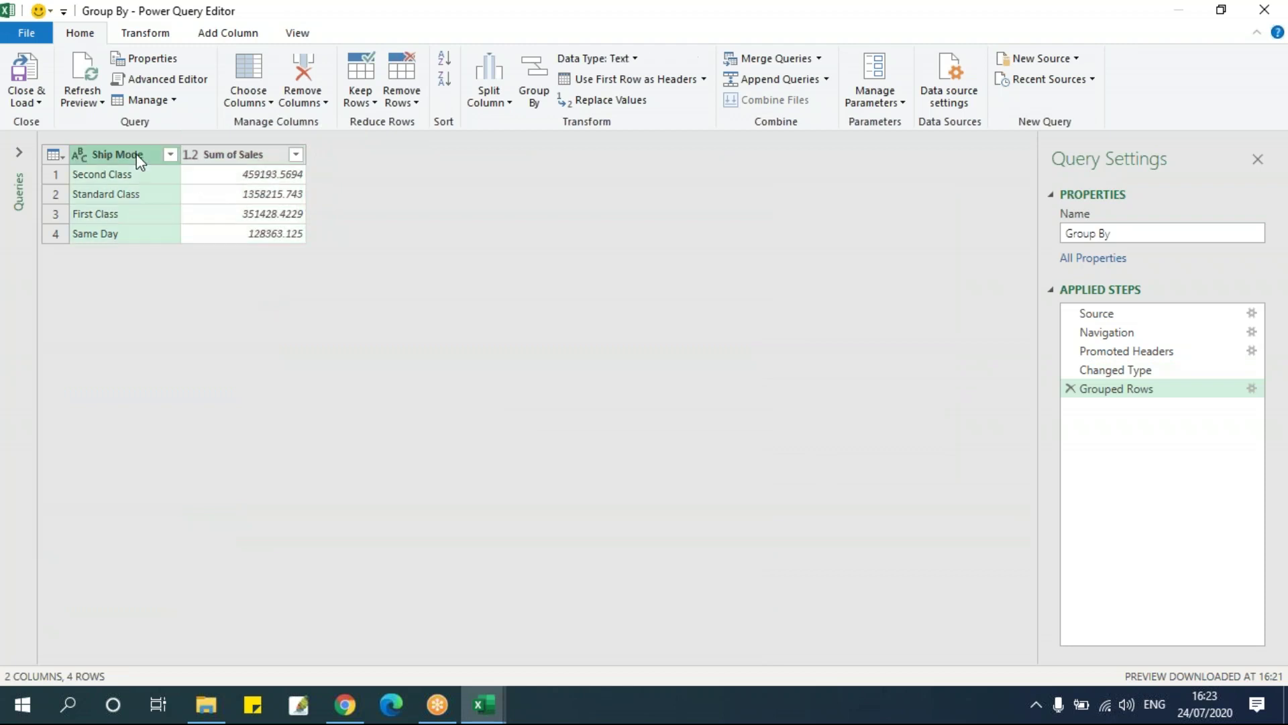
click(208, 157)
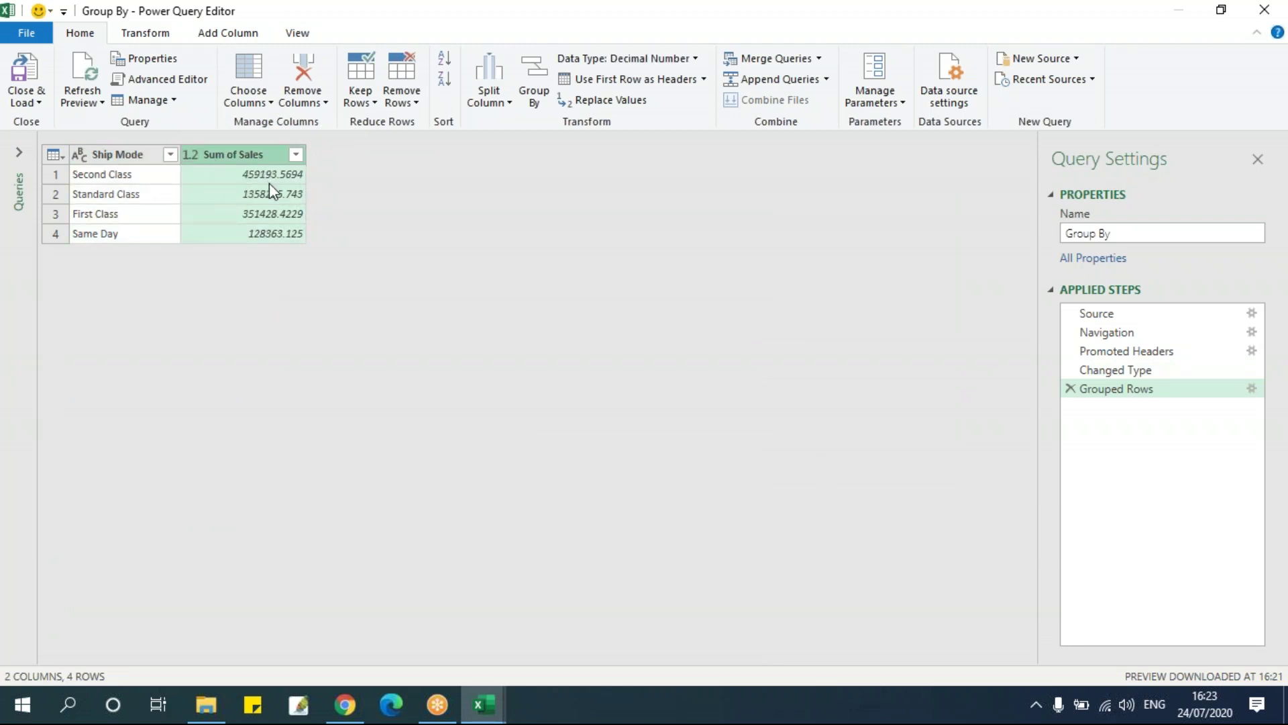
click(1072, 389)
click(1070, 369)
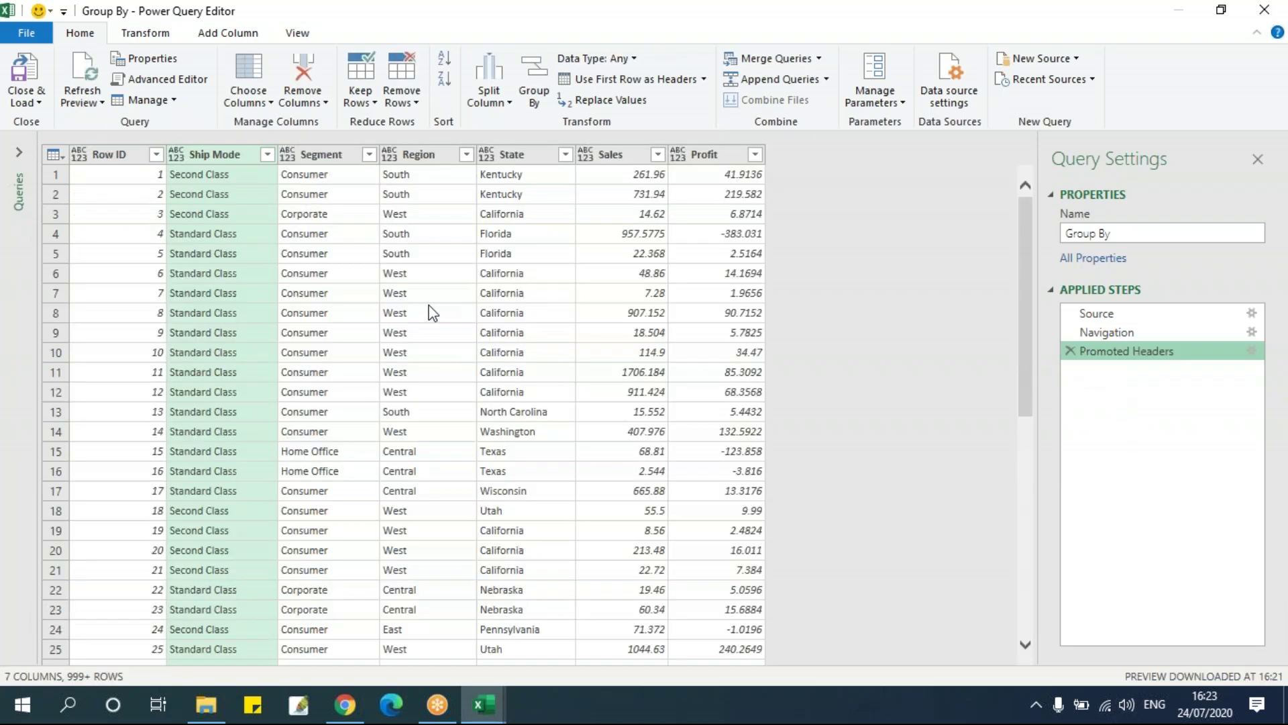
Set up a basic Group By on the Region column with a Sum operation on Row ID.
click(420, 159)
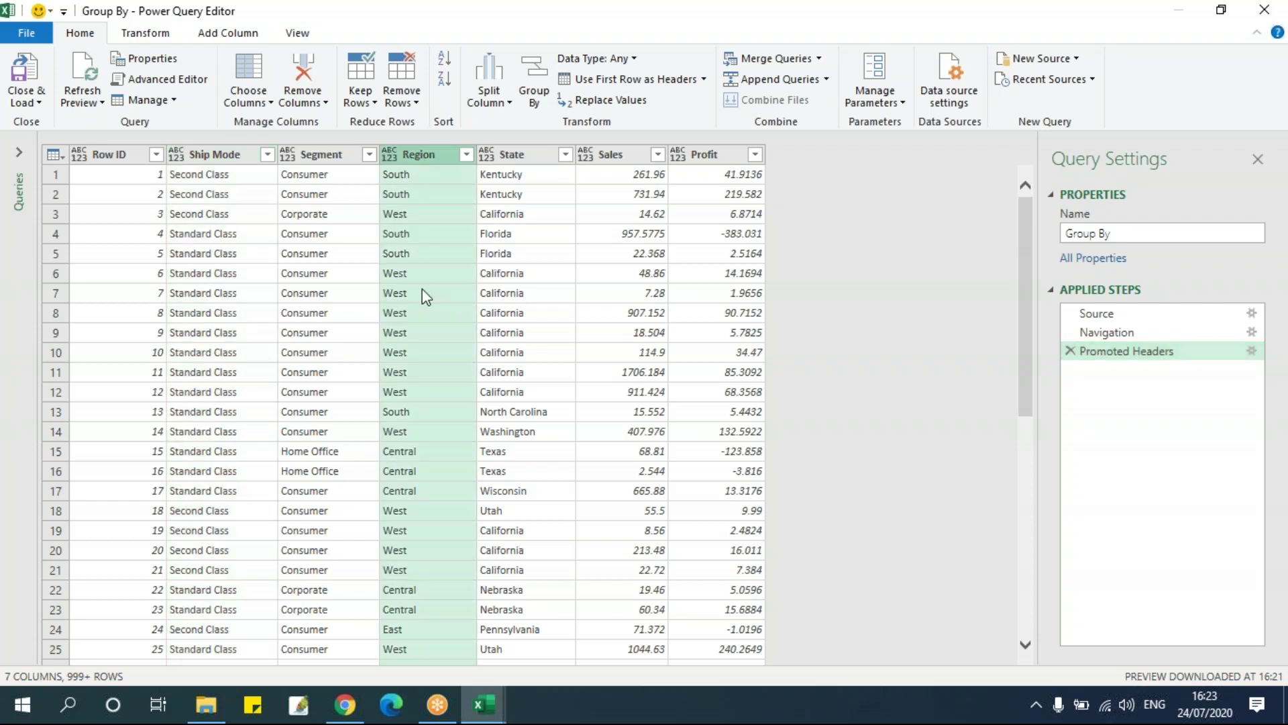
click(535, 87)
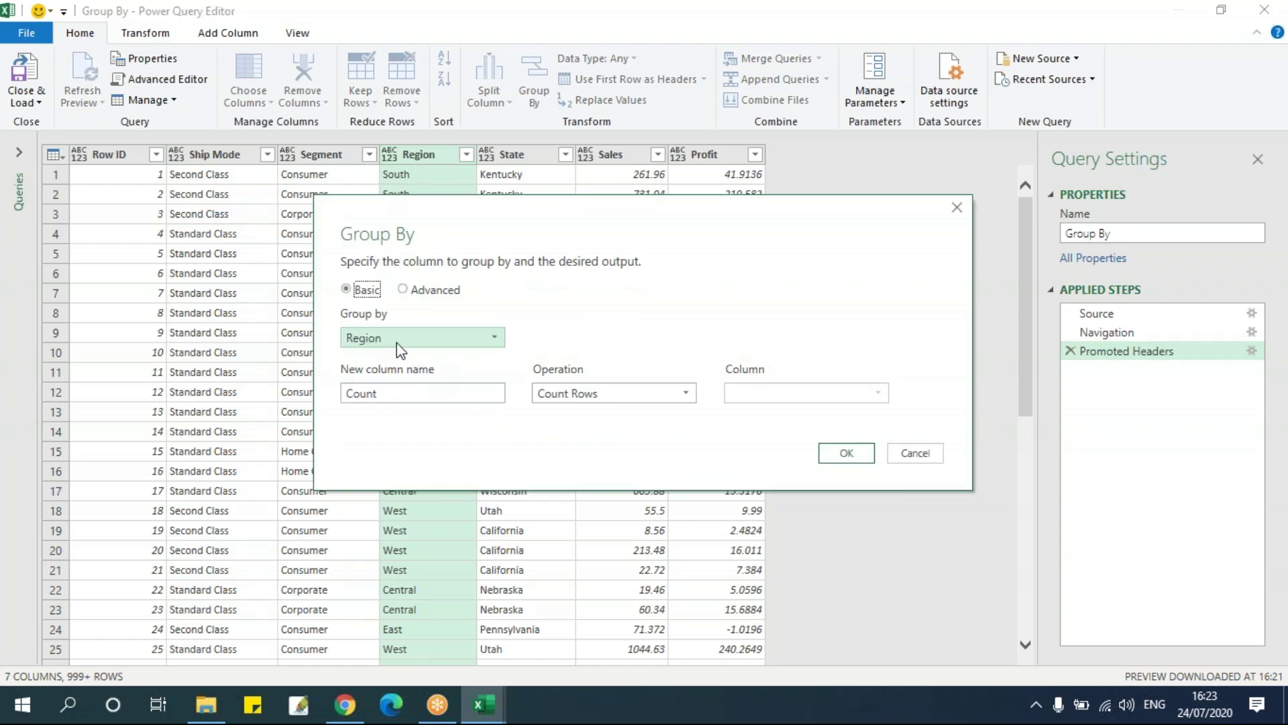
click(591, 394)
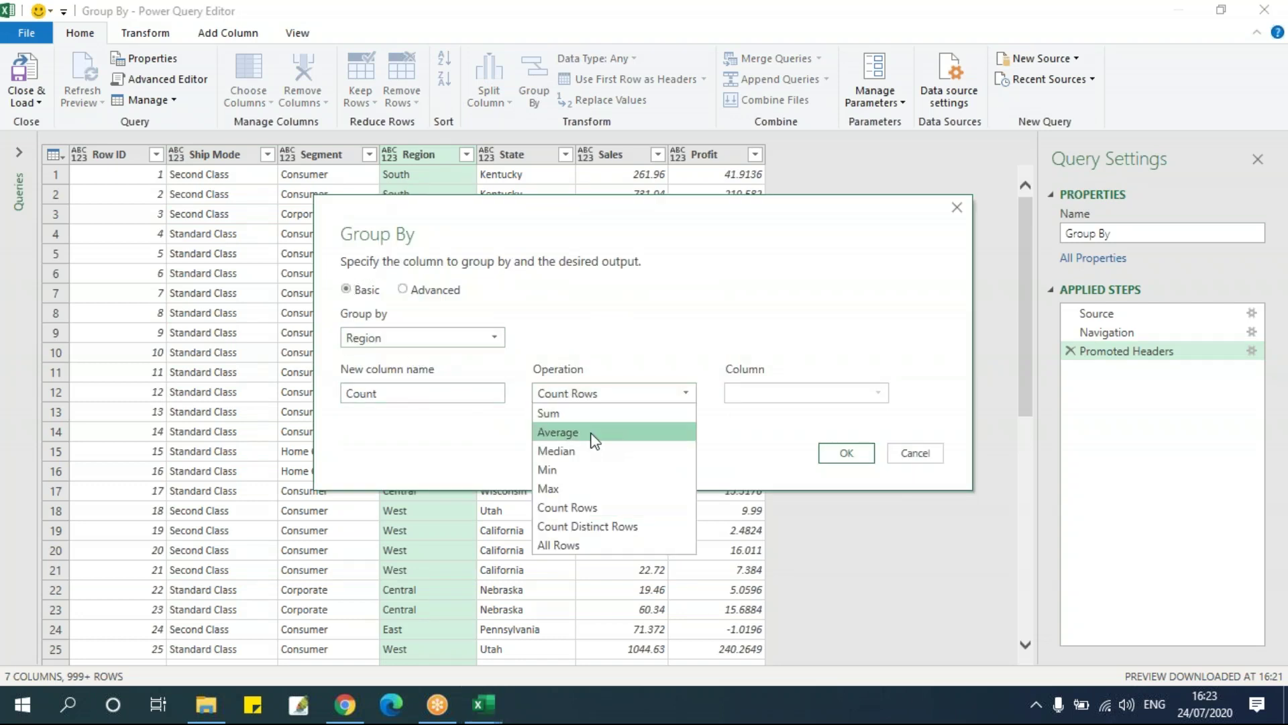
click(613, 416)
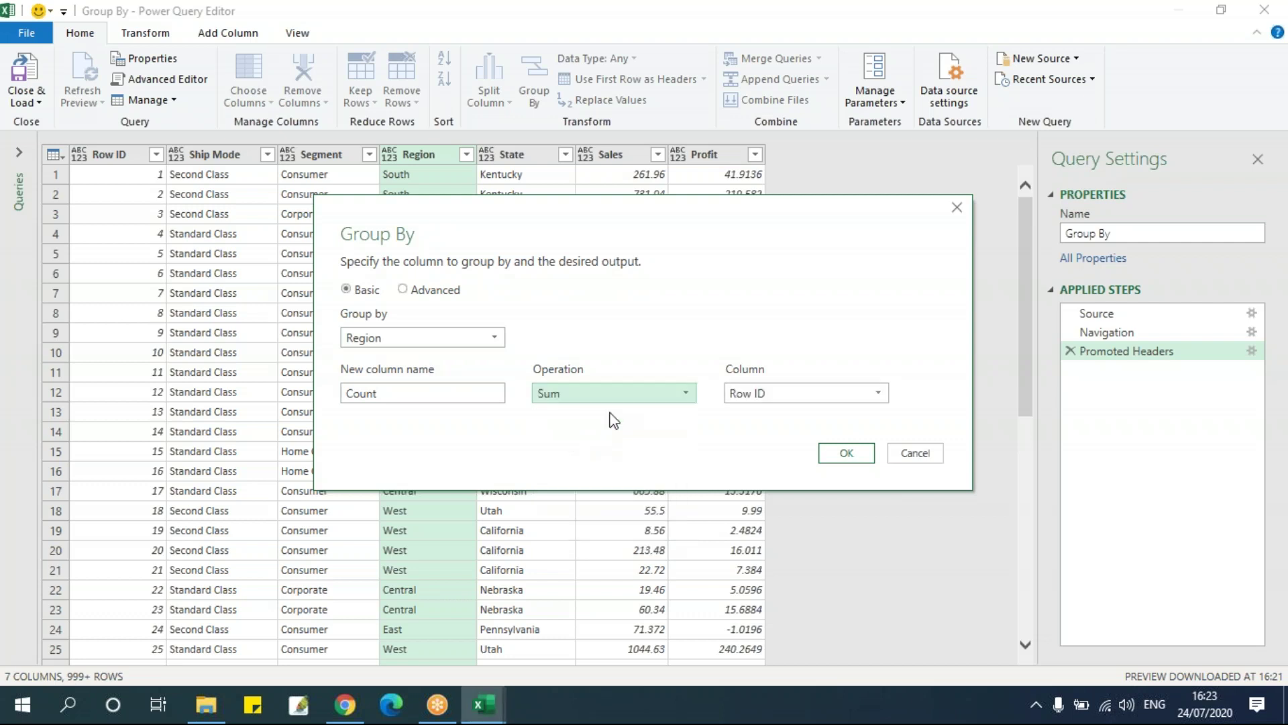
Name the aggregate column Sum of Region and apply the grouping.
drag(443, 393, 178, 396)
text(Sum)
key(BackSpace)
key(BackSpace)
key(BackSpace)
text(Sum of )
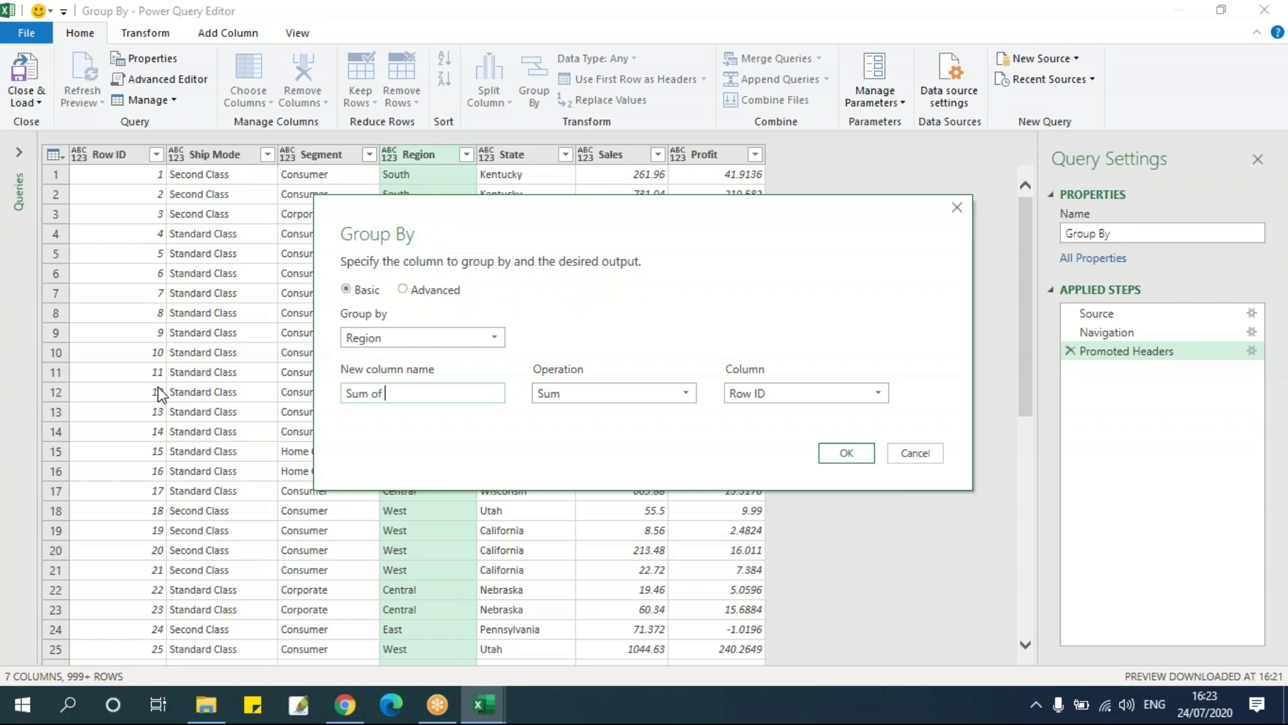
text(Region)
click(844, 455)
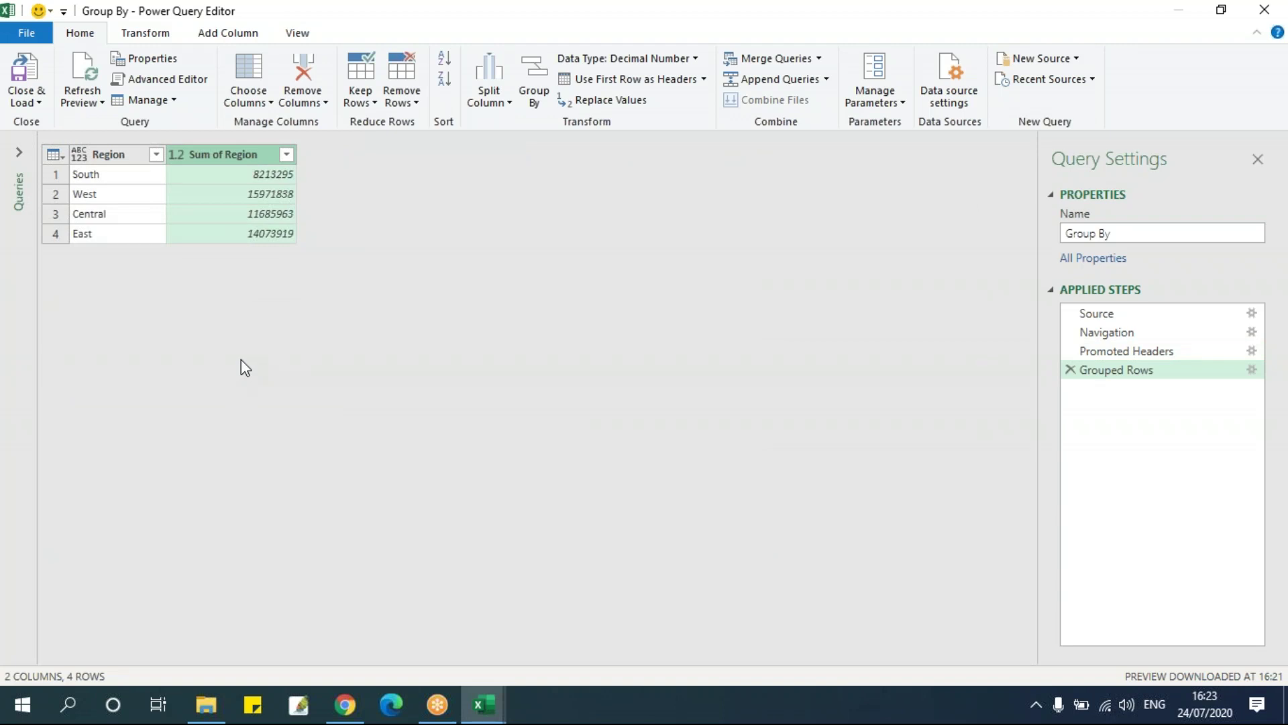
Delete the Grouped Rows and Promoted Headers steps from the query, and use the first row as headers again.
click(1070, 370)
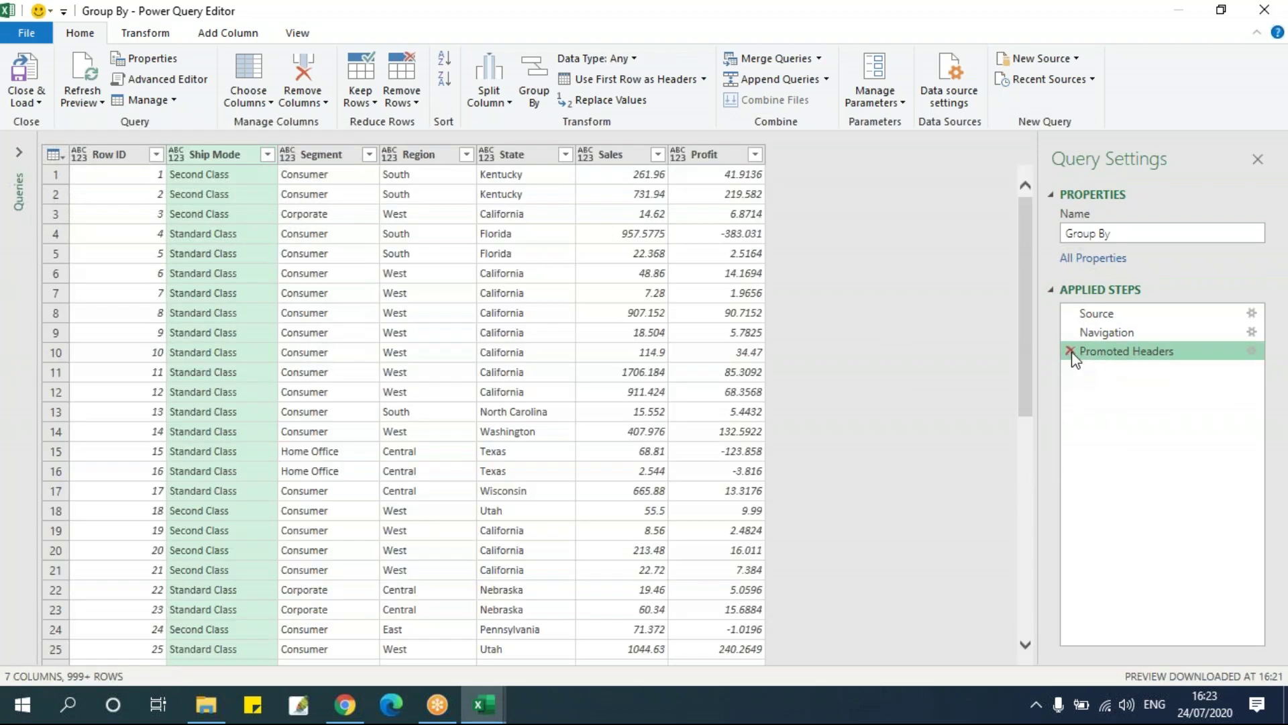
click(1071, 351)
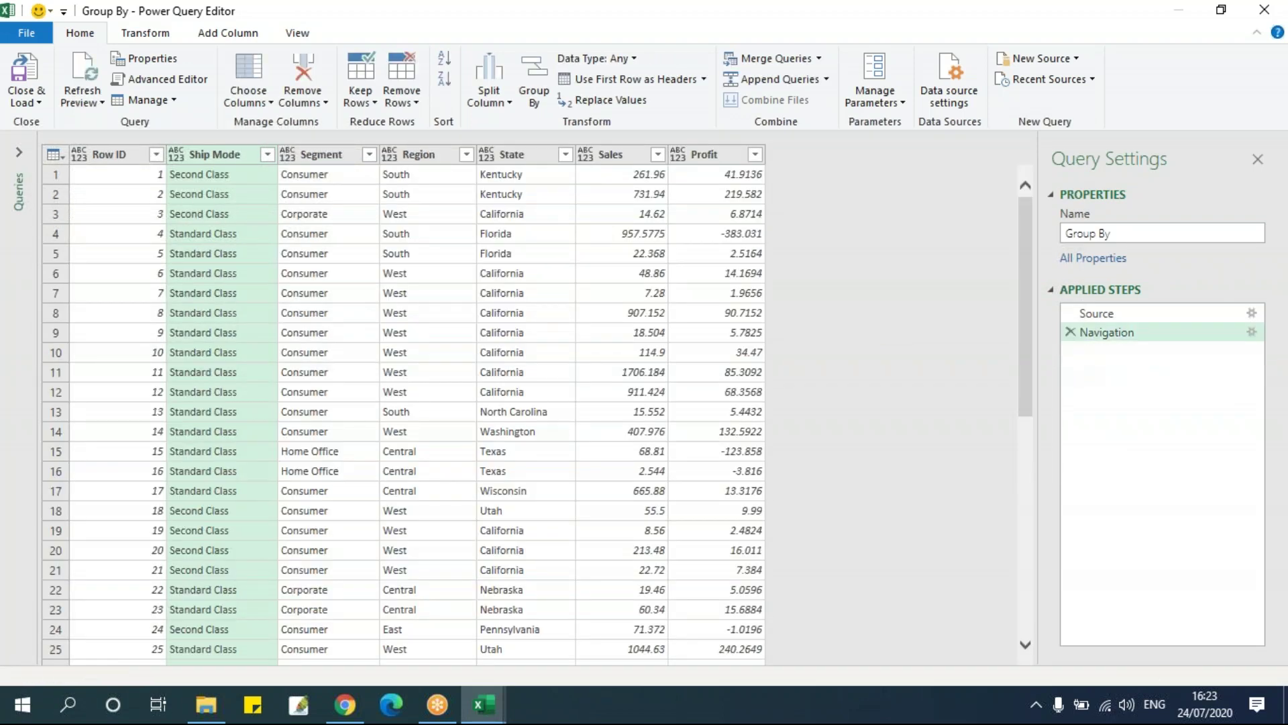
click(438, 275)
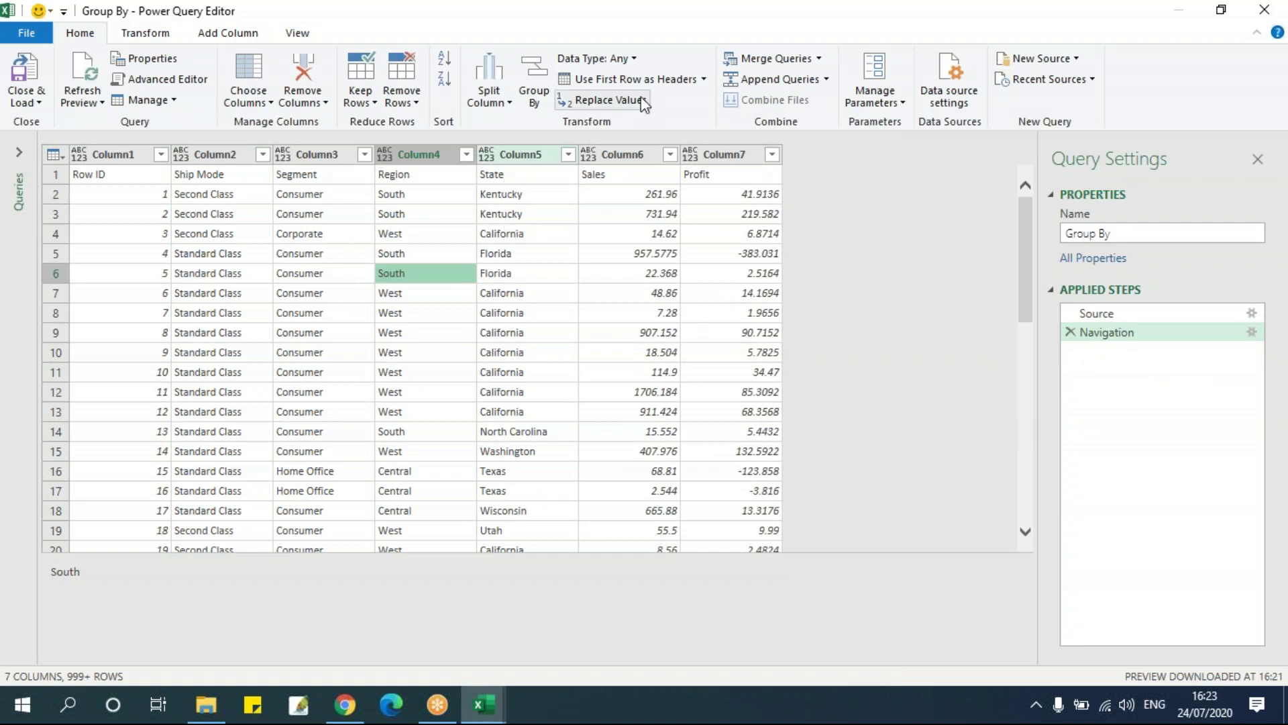
click(638, 78)
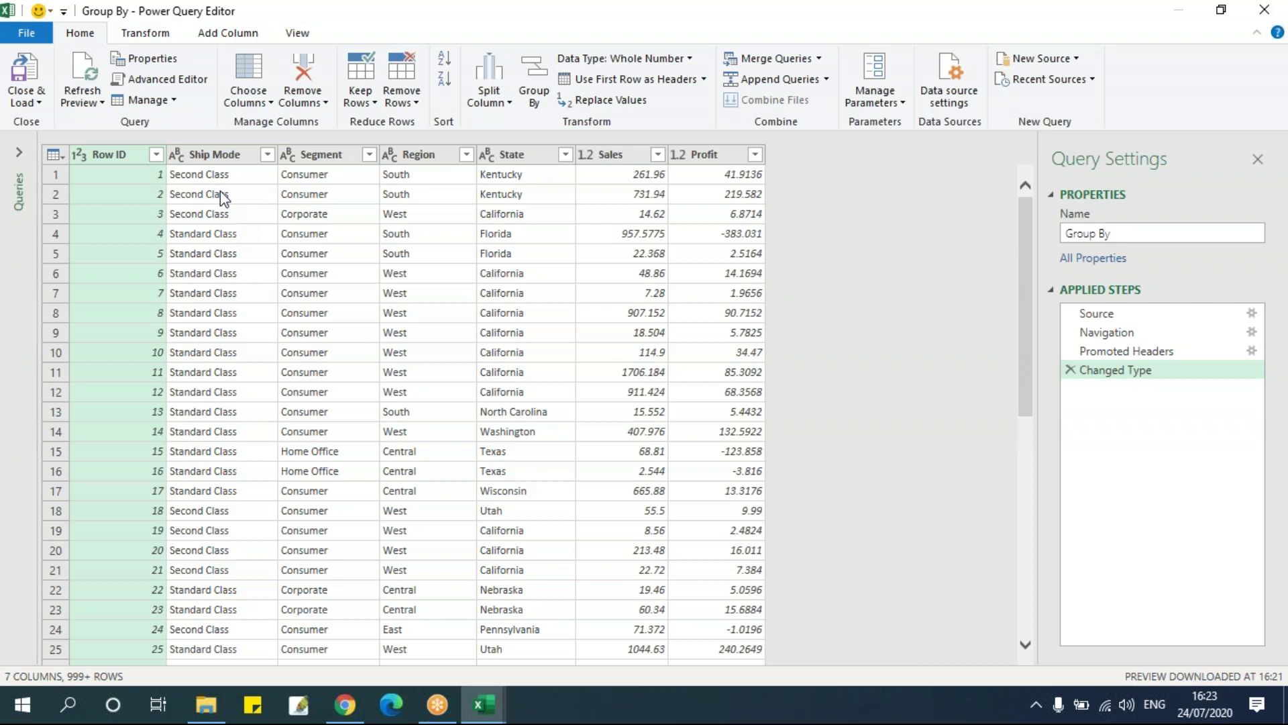
Select the Ship Mode and Region columns together and set up an advanced Group By on both.
click(220, 155)
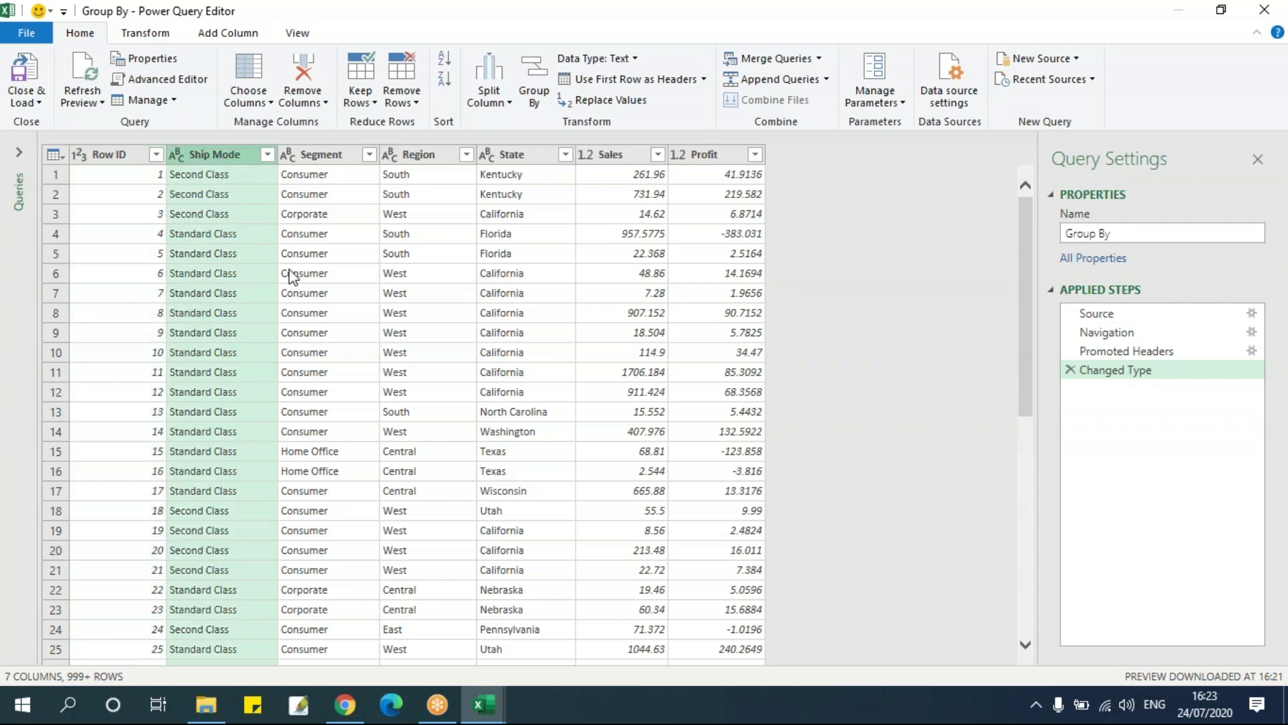
click(418, 156)
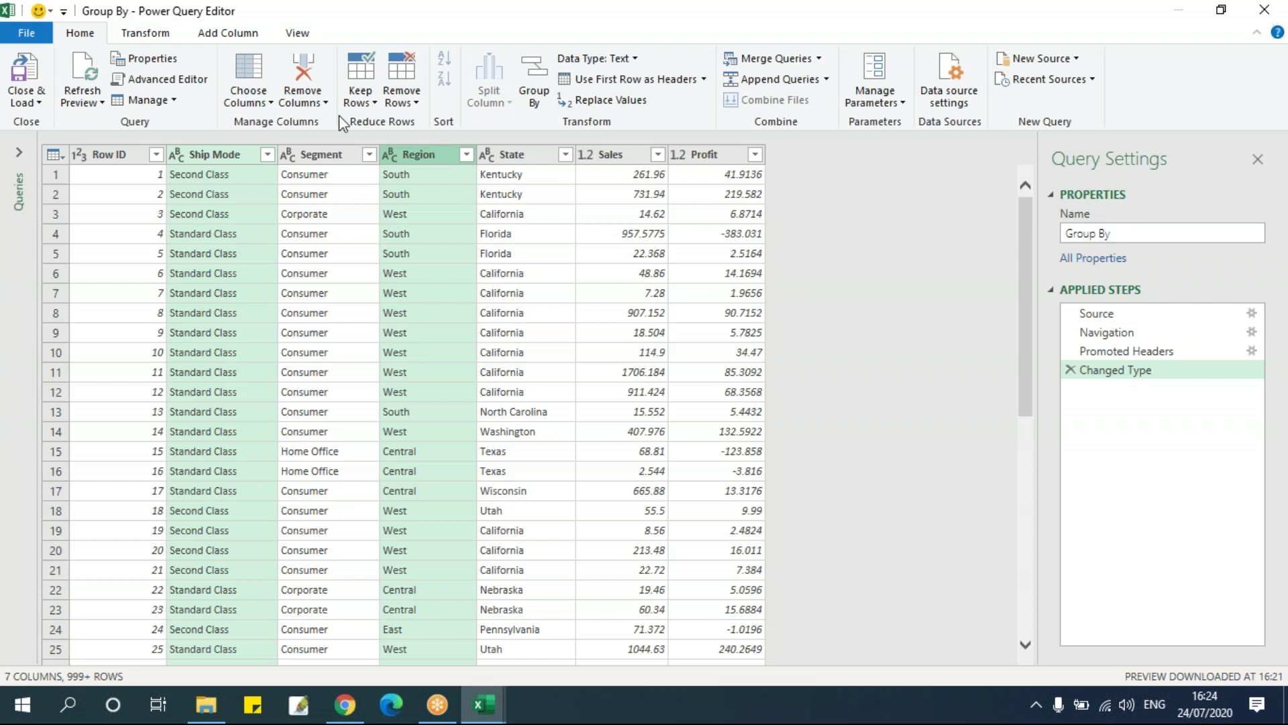
click(534, 84)
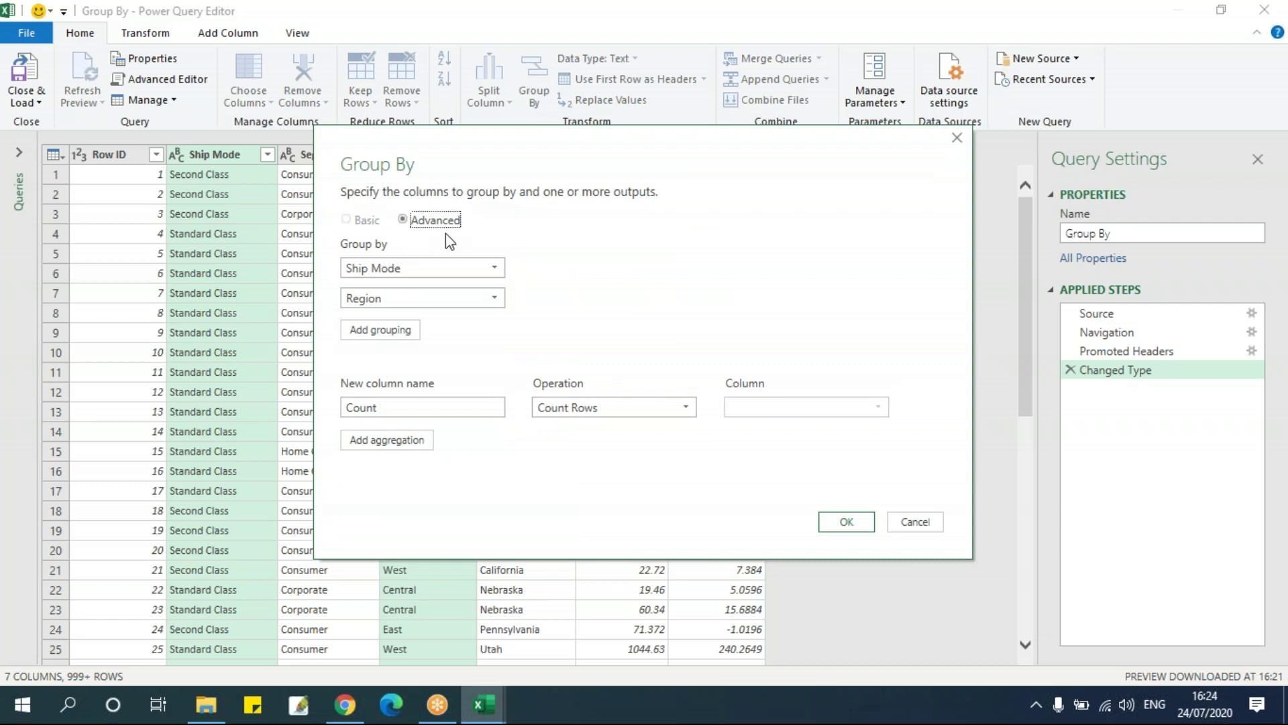
click(354, 227)
click(401, 220)
Name the aggregate column Shipment, make it the Sum of Sales, and apply the grouping.
double_click(401, 407)
text(SHipme)
key(BackSpace)
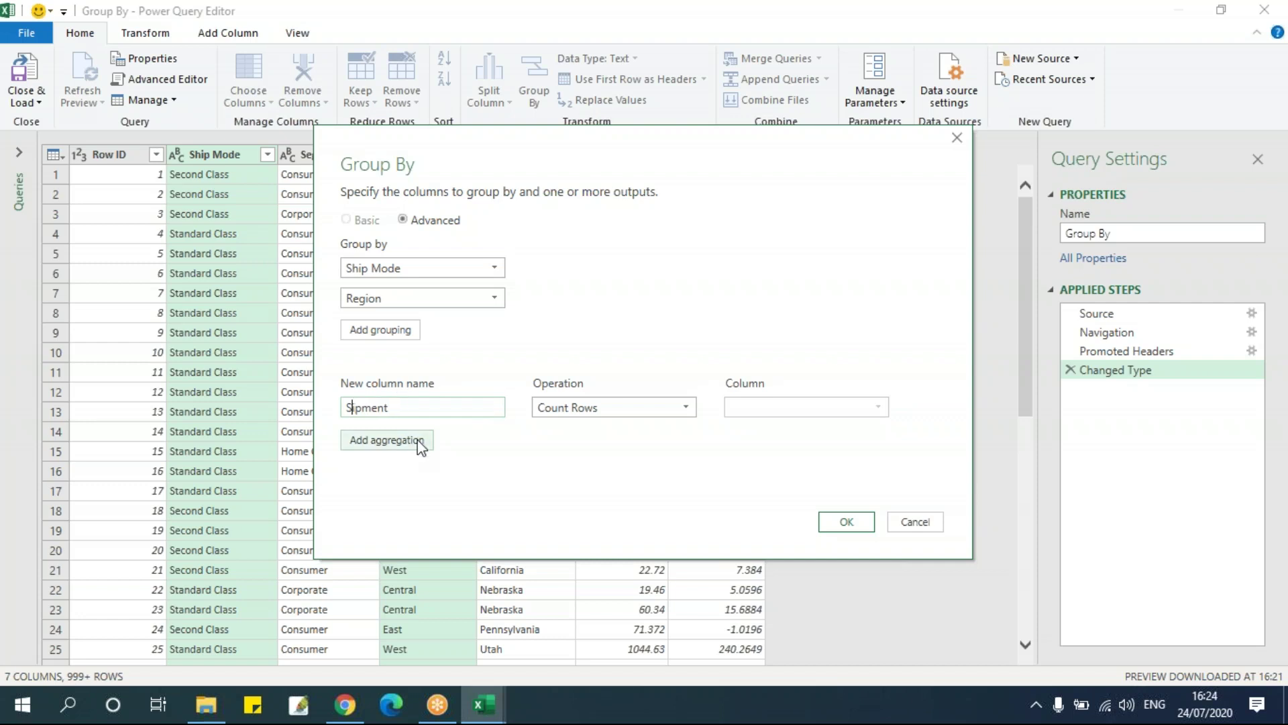
text(h)
click(579, 411)
click(592, 427)
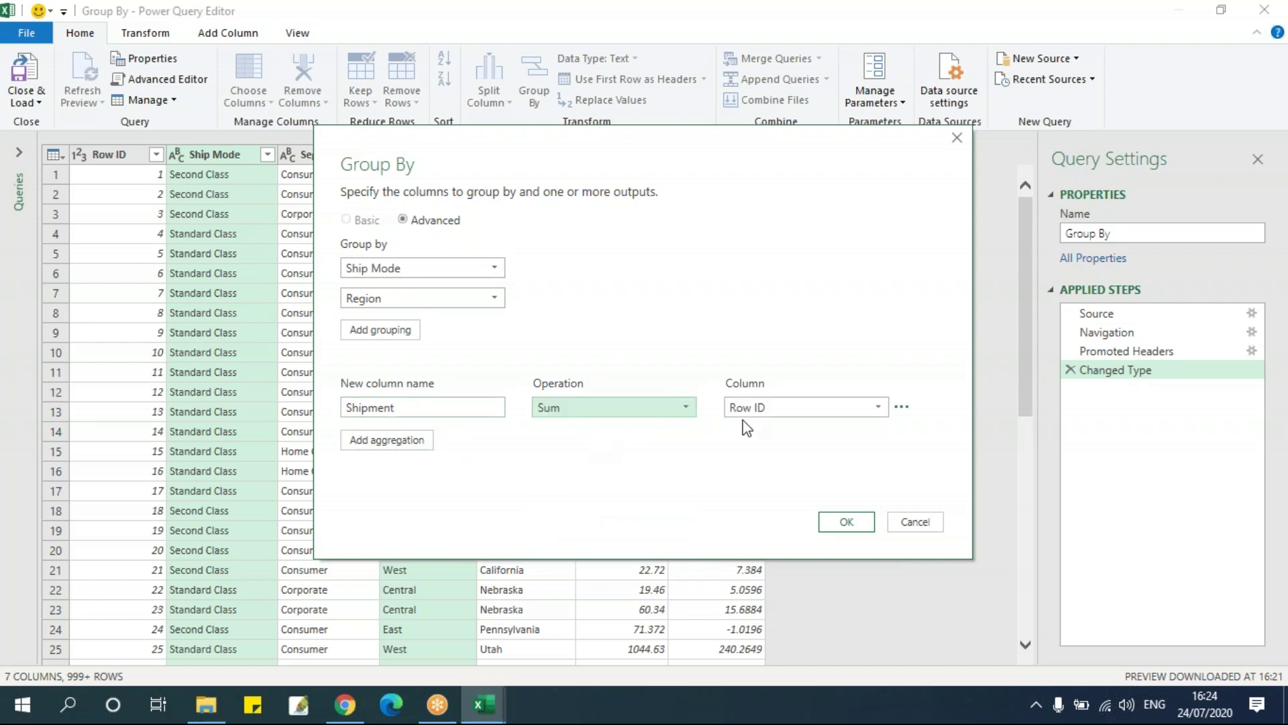
click(762, 408)
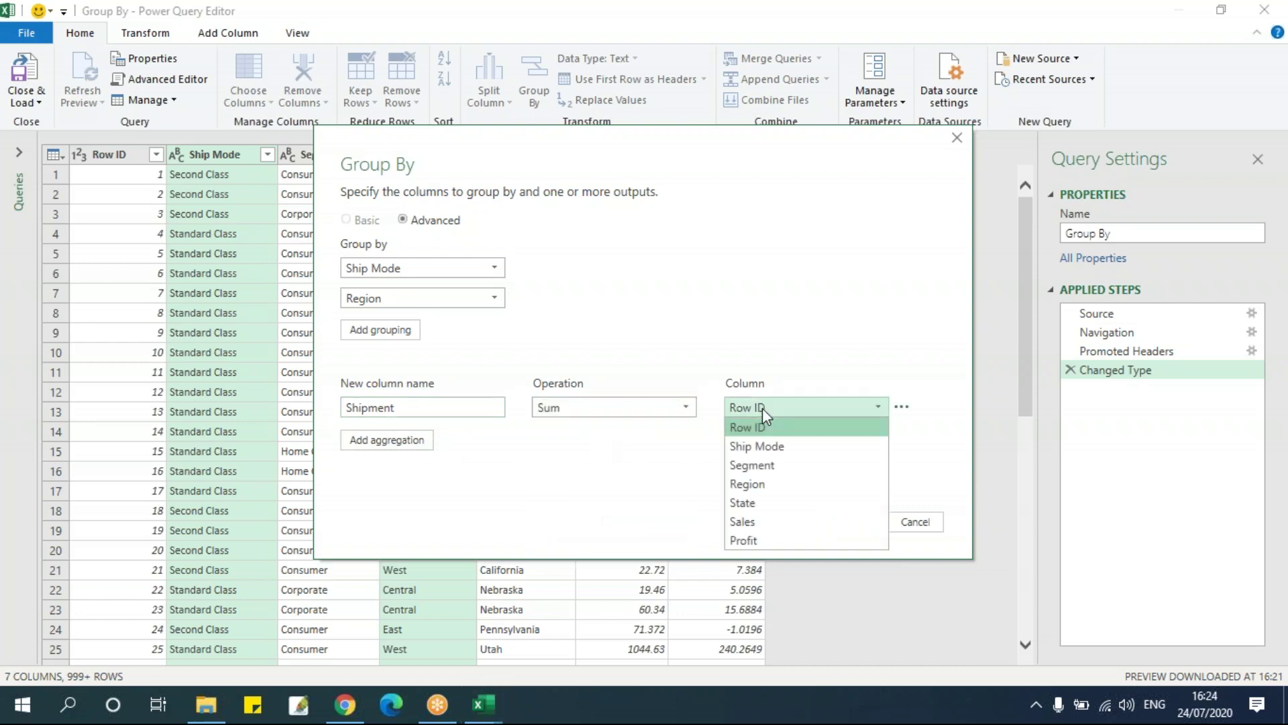
click(778, 525)
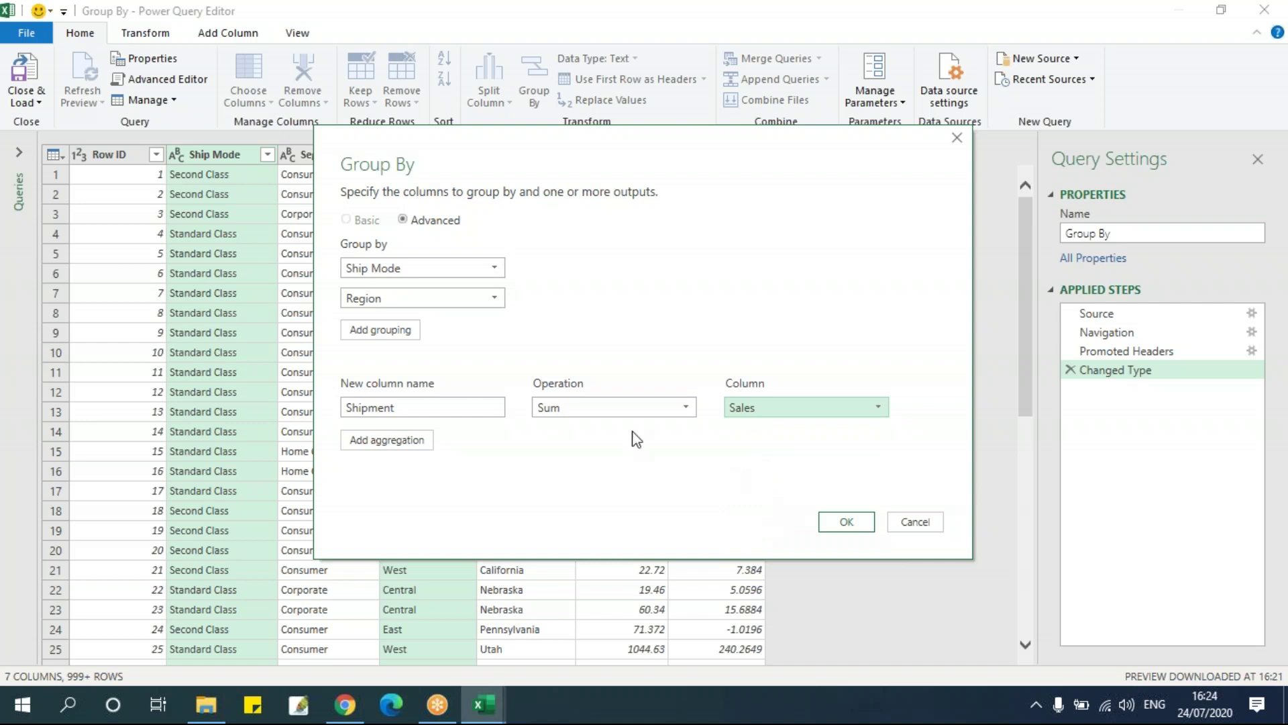
click(848, 523)
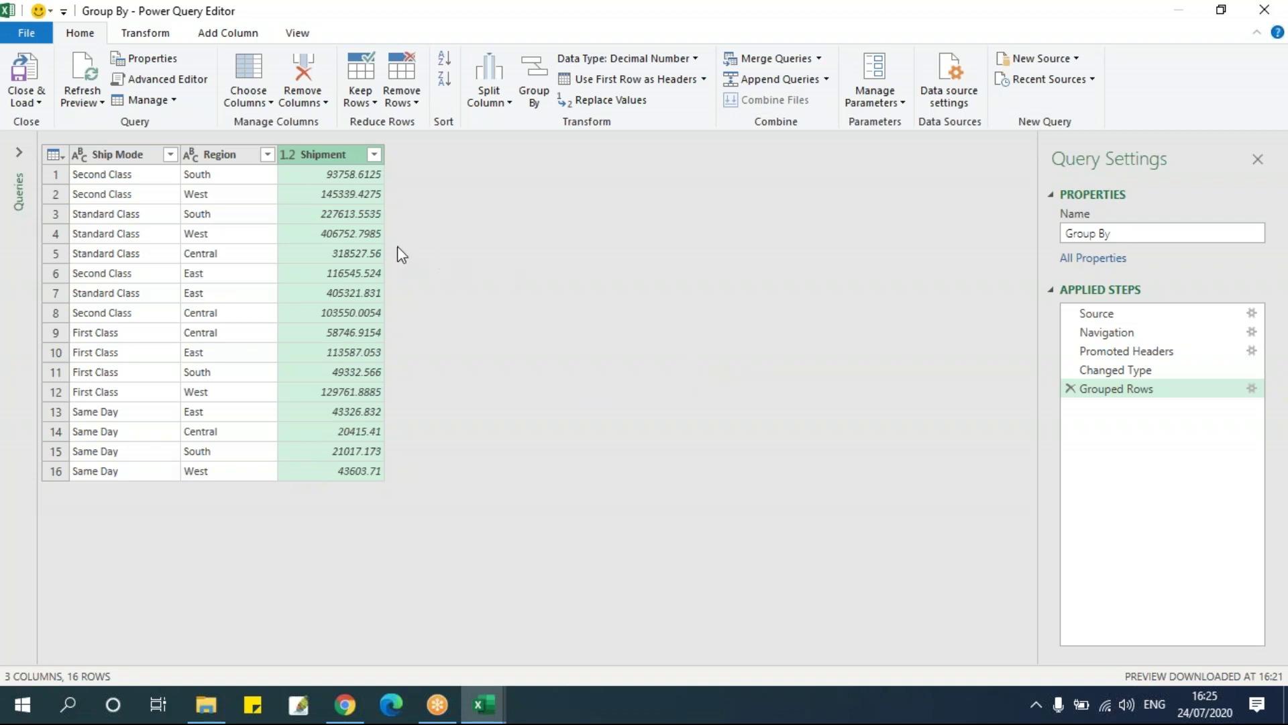
Switch to File Explorer and locate the Fill Up and Down workbook in the 09 - POWER QUERY folder.
click(37, 103)
click(661, 358)
click(205, 704)
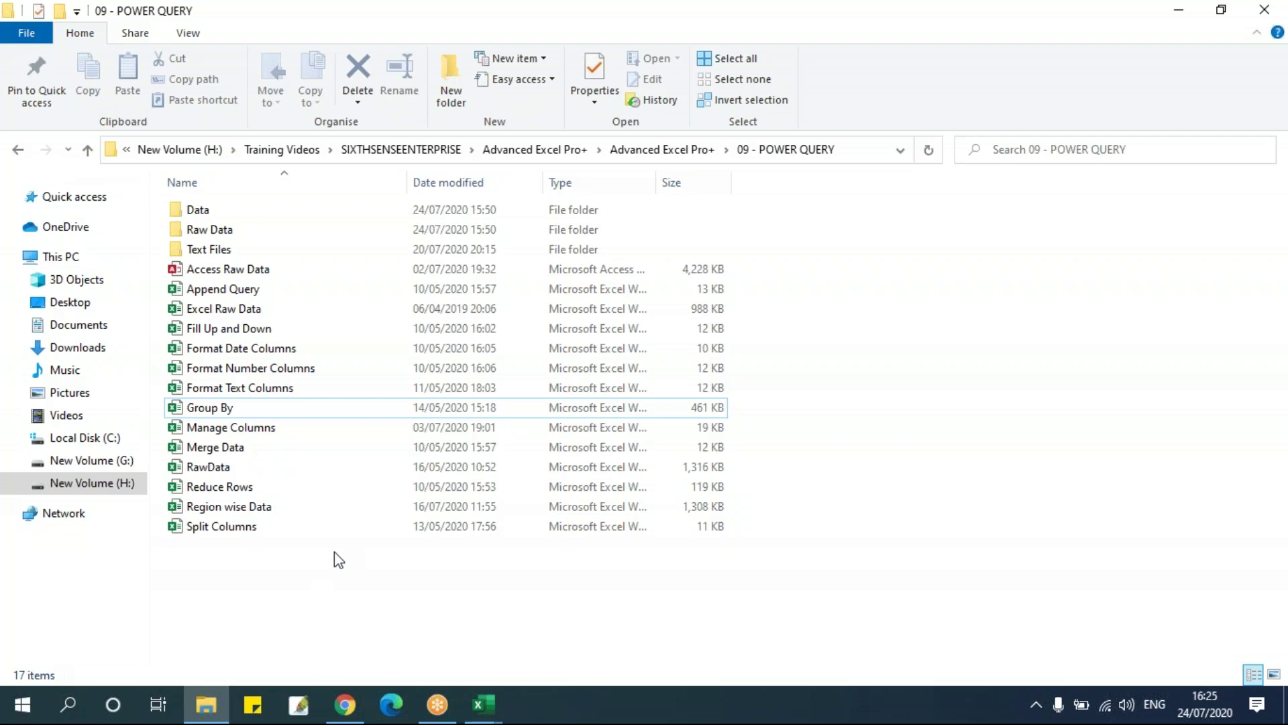
click(245, 328)
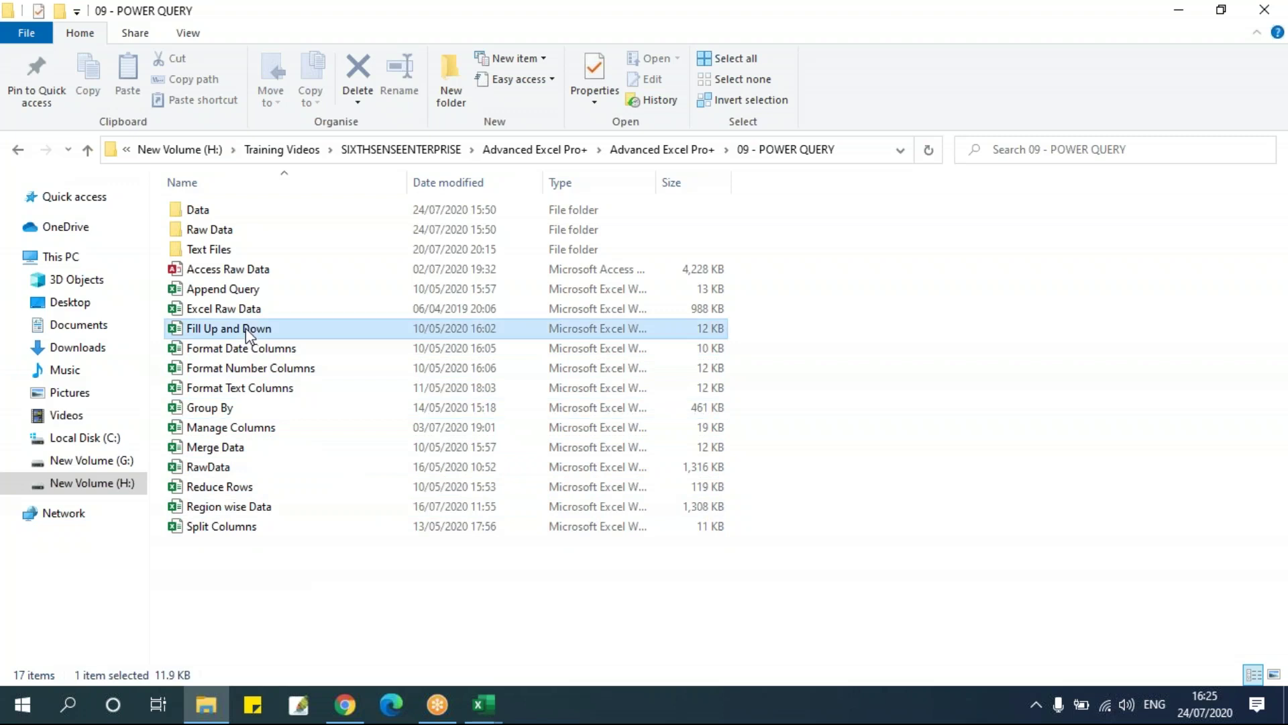
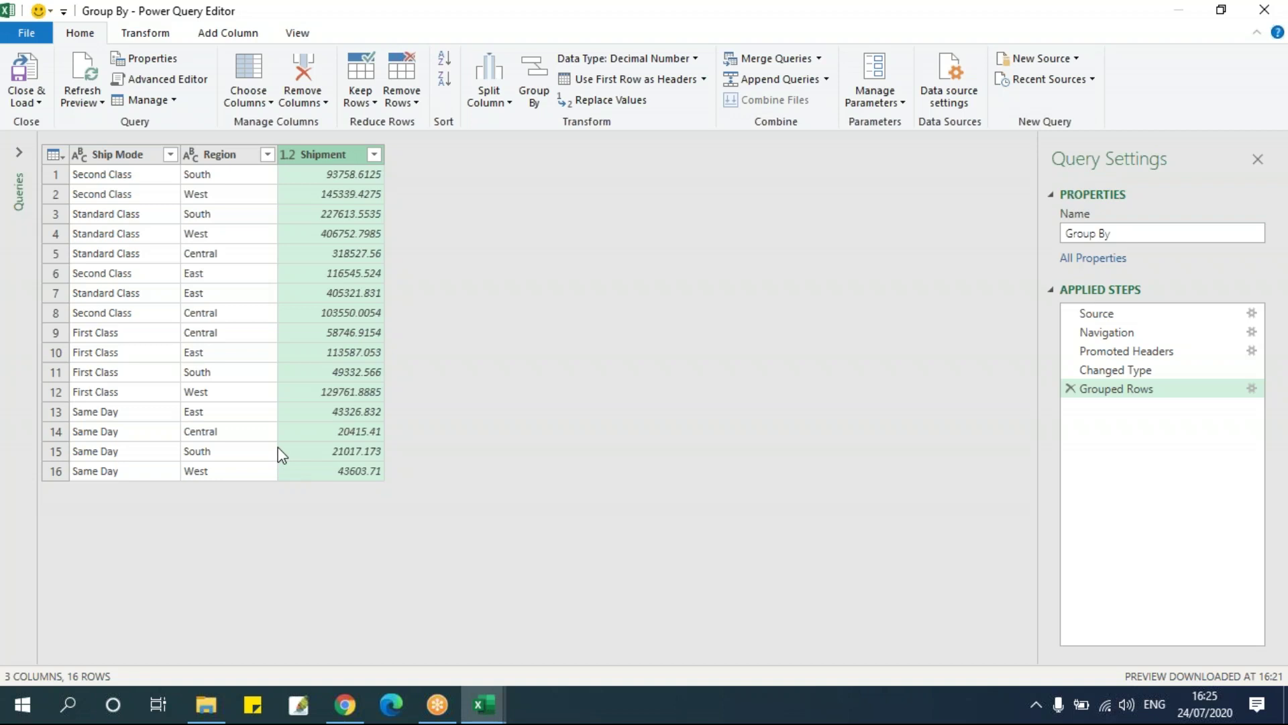
Close the Power Query Editor without keeping the Group By query and return to the blank workbook.
click(1264, 9)
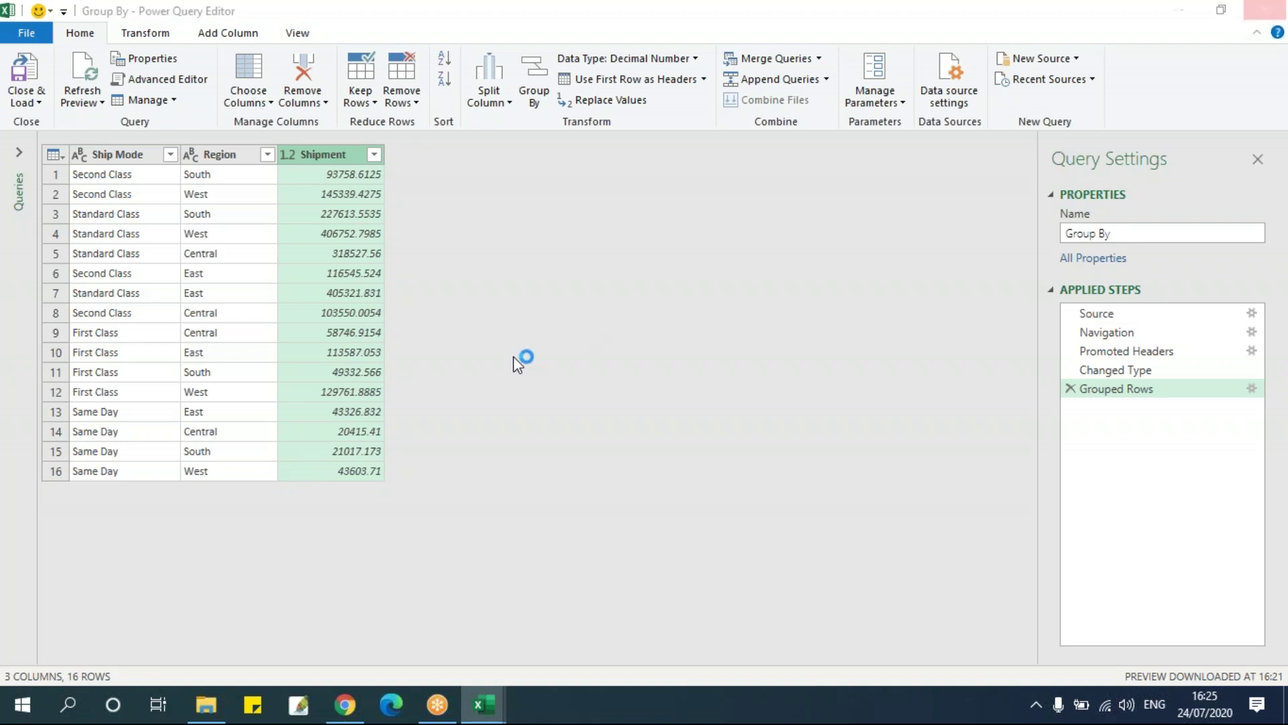
click(739, 379)
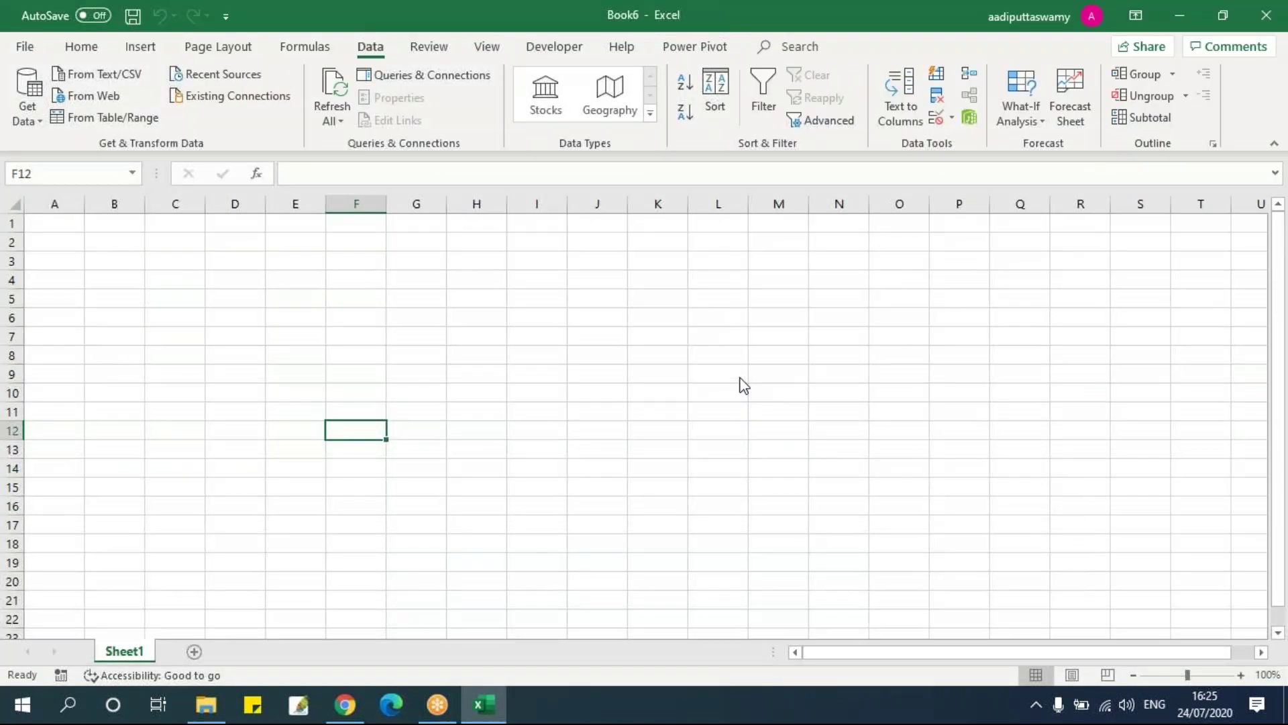
key(alt+Tab)
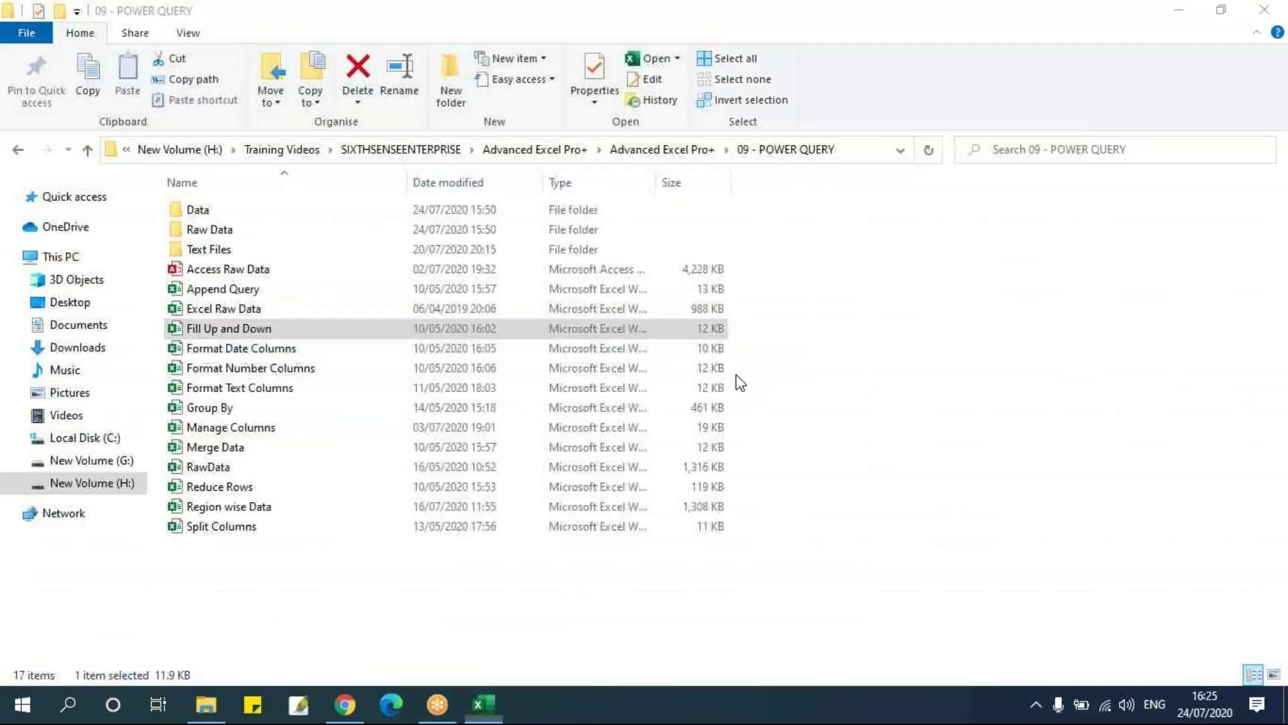
key(alt+Tab)
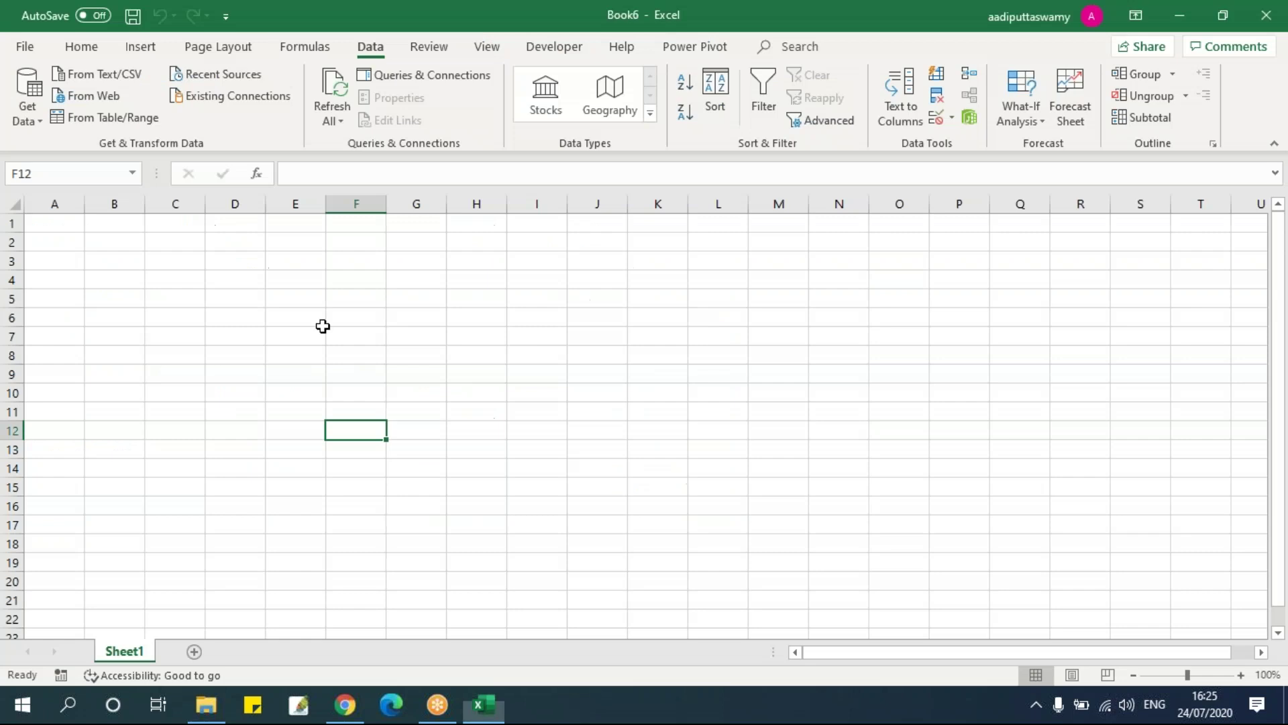
click(18, 51)
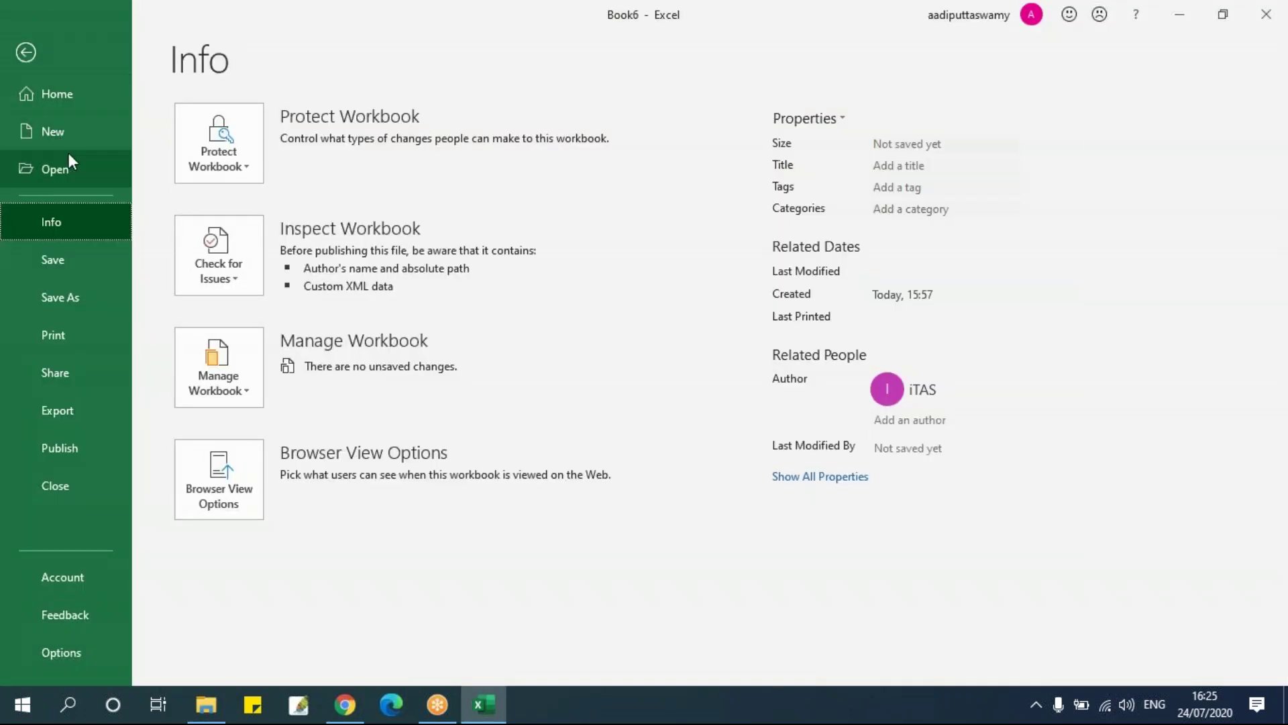
key(Escape)
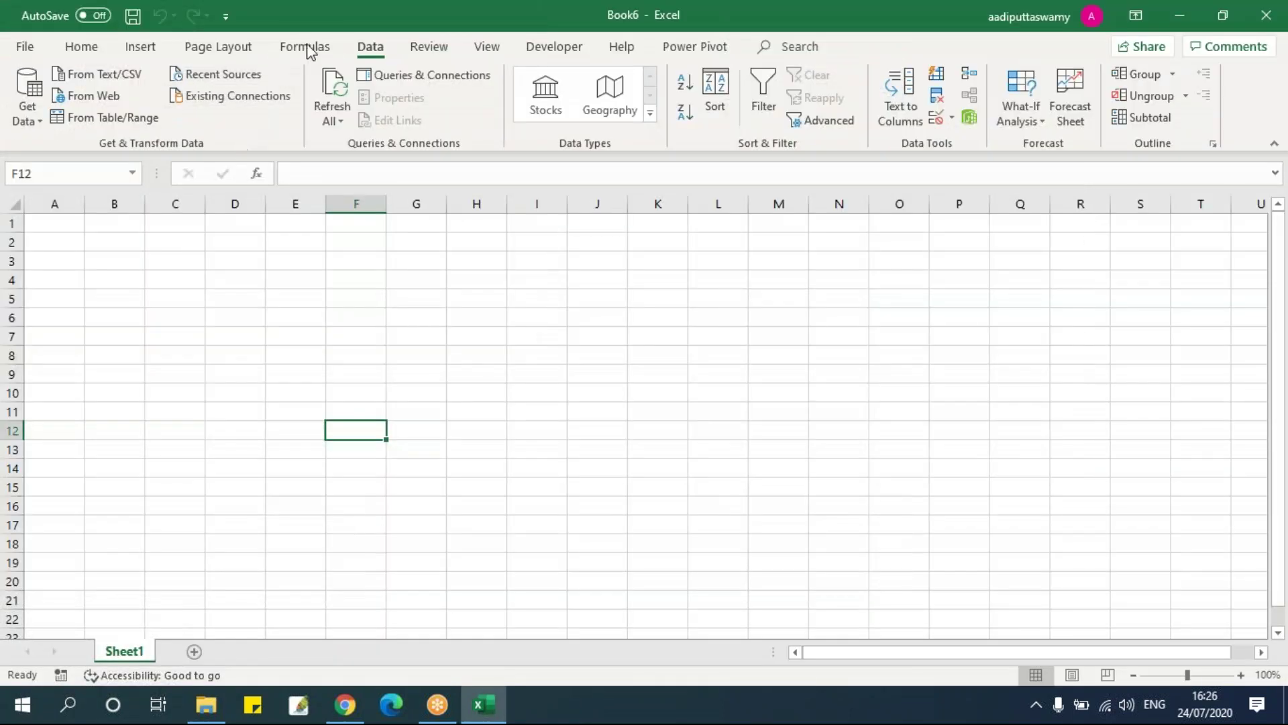
click(142, 125)
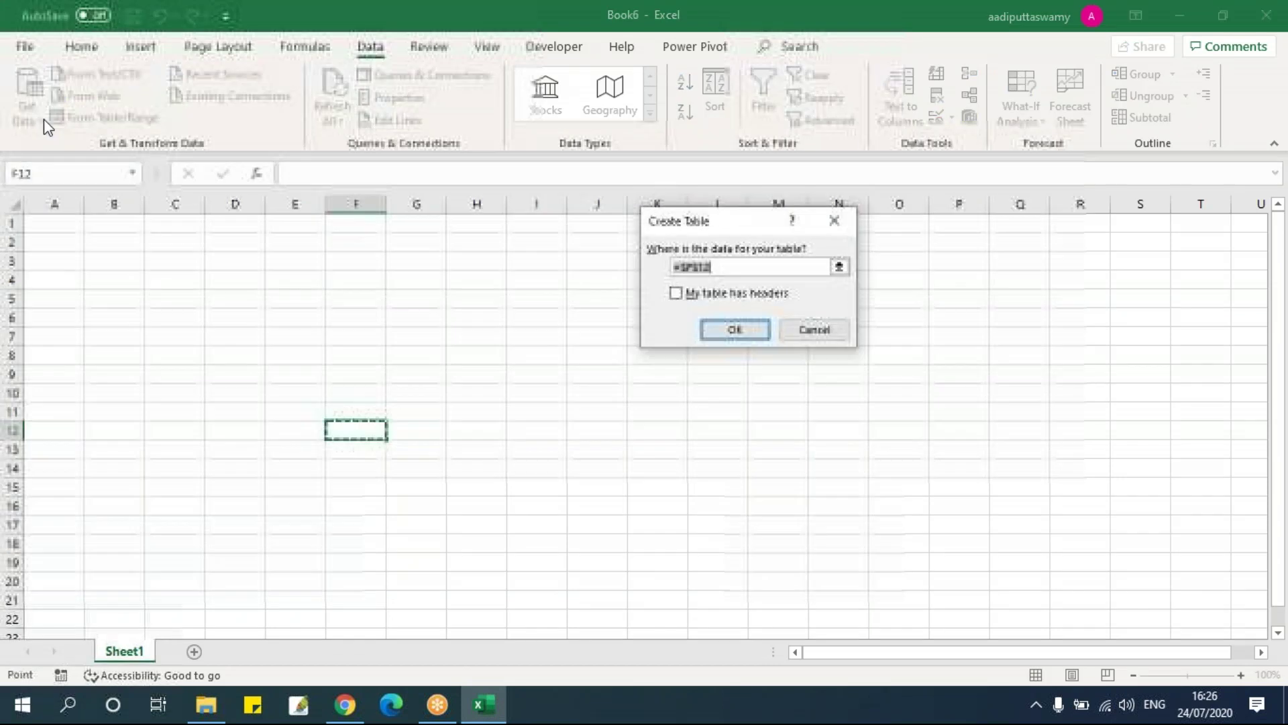
click(834, 221)
Import the Fill Up and Down sheet from the Fill Up and Down workbook and open it for transformation in the Power Query Editor.
click(27, 97)
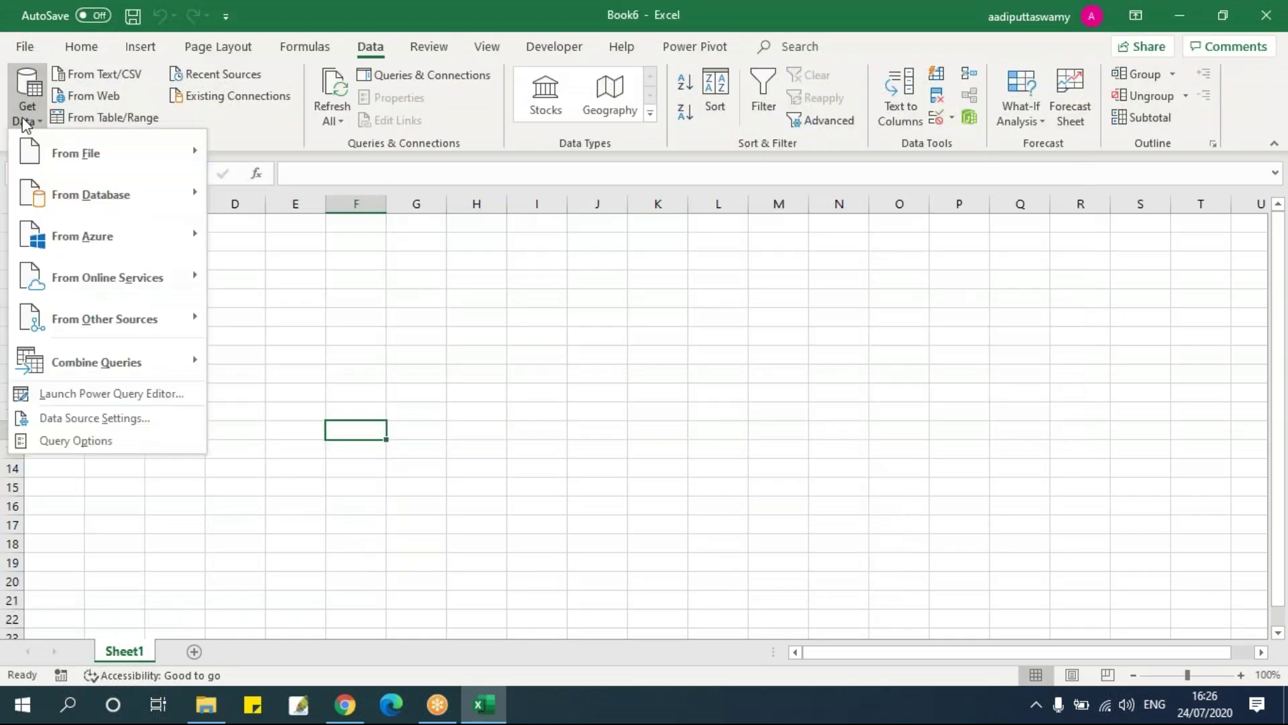
mouse_move(43, 151)
click(293, 155)
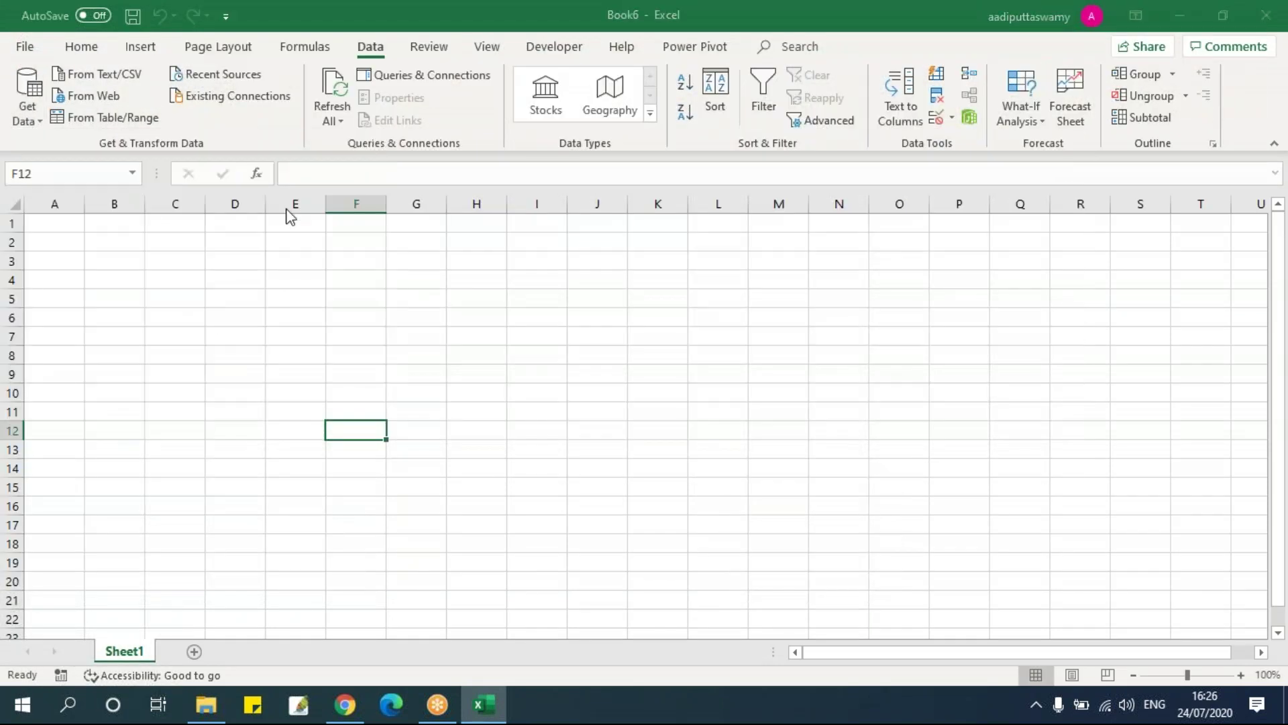
click(325, 279)
click(679, 562)
click(353, 196)
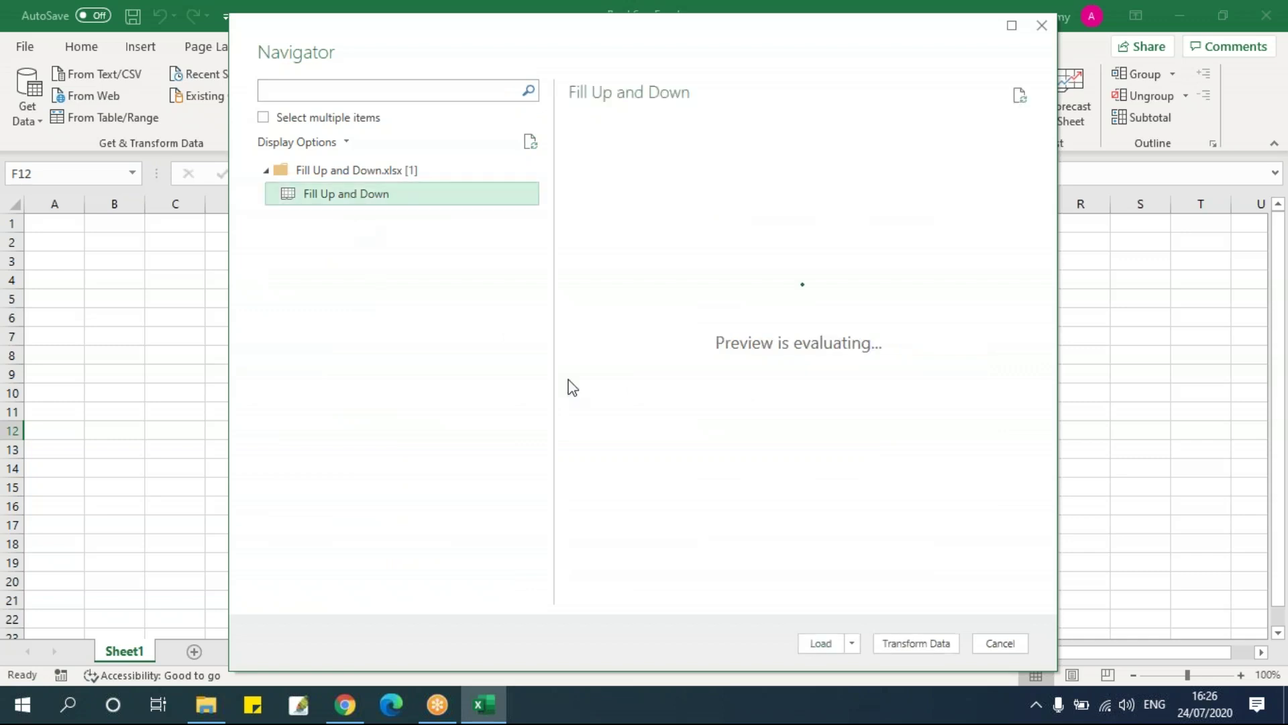
click(912, 644)
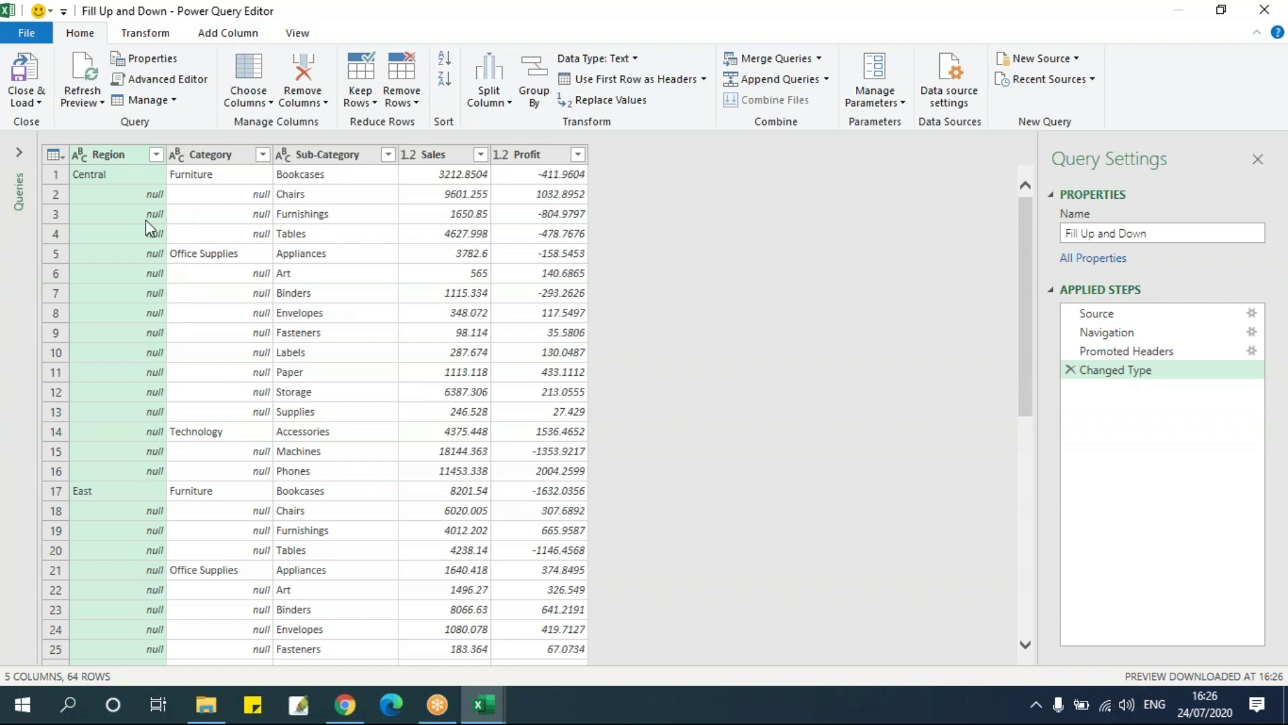
Fill the null cells of the Region column downward from the region names above them.
click(115, 174)
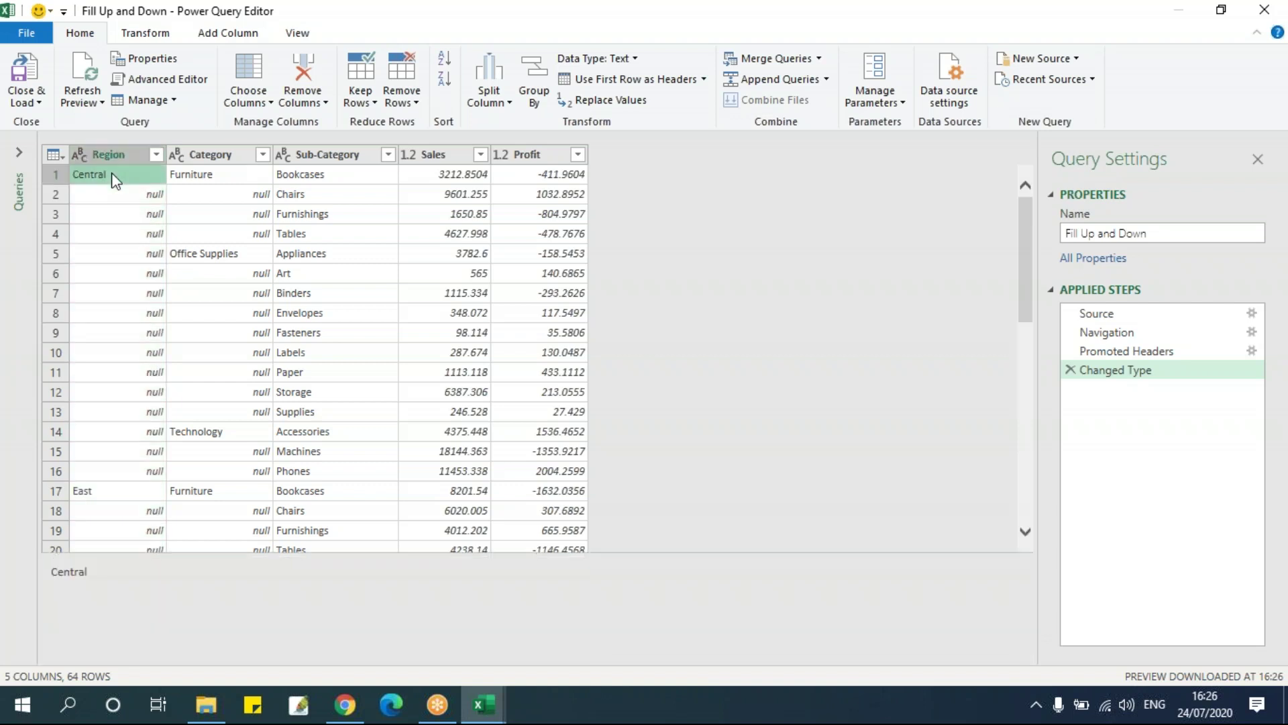
click(132, 451)
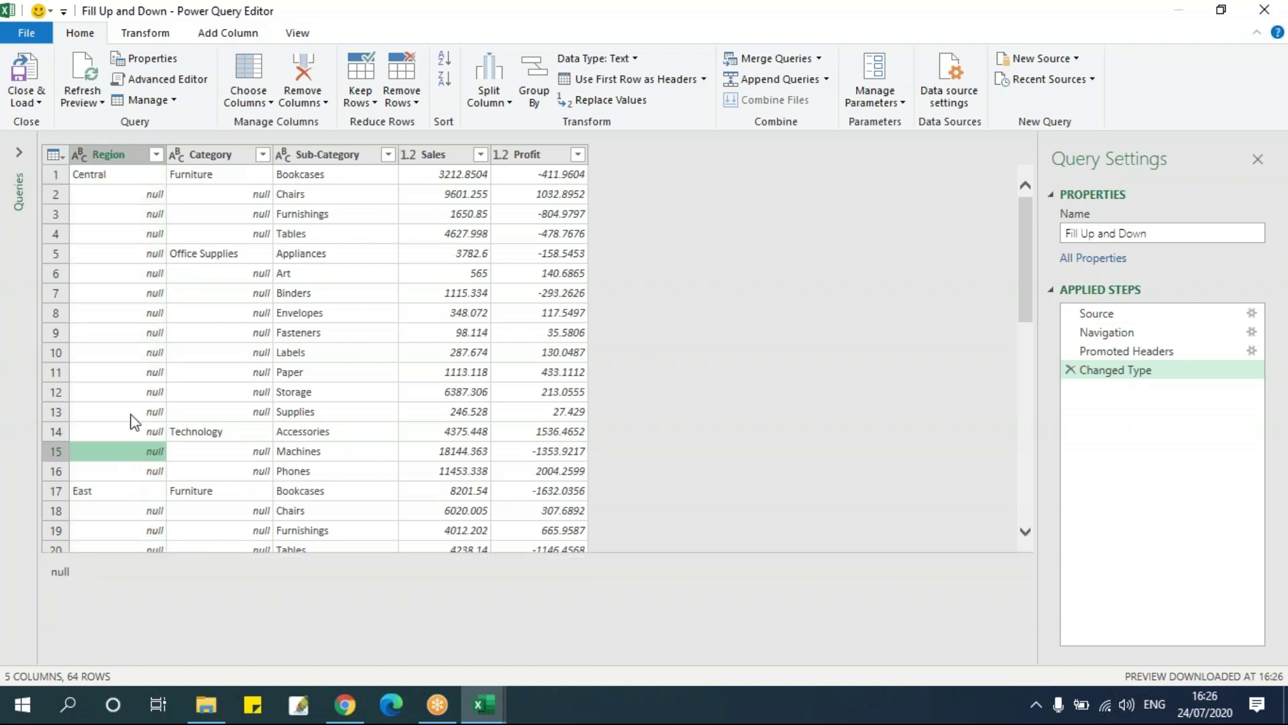
click(122, 158)
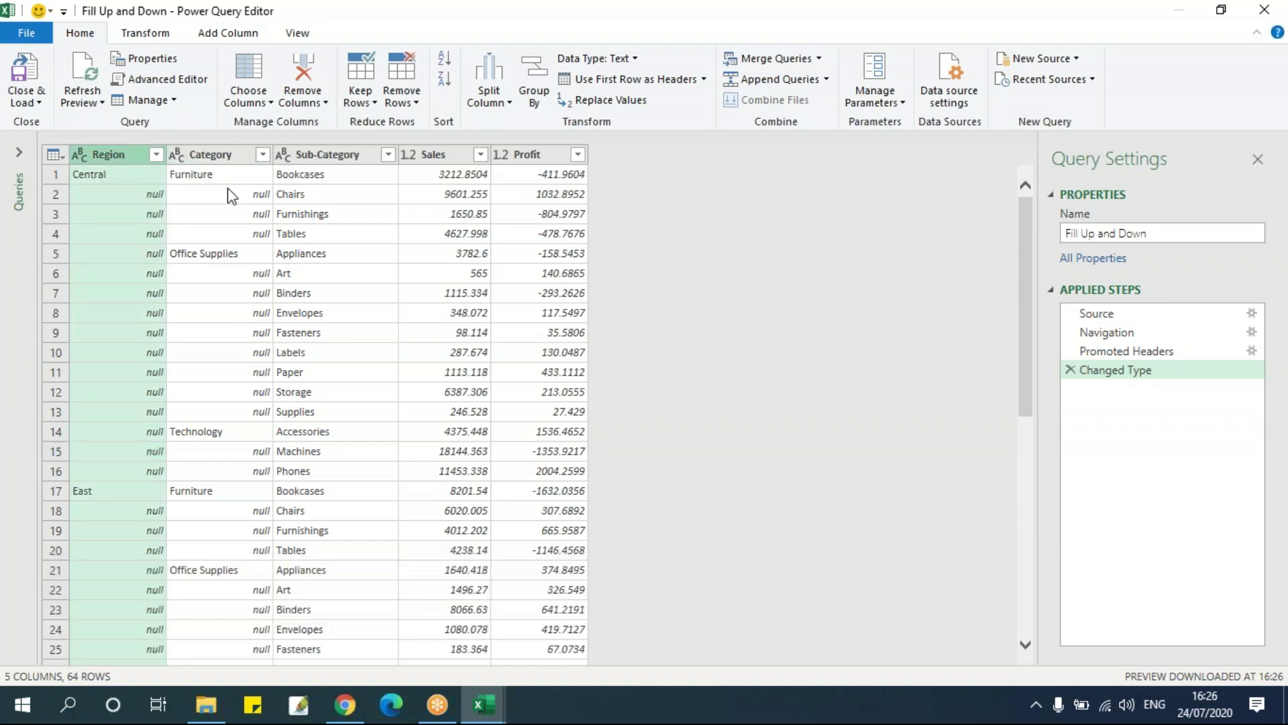
click(167, 33)
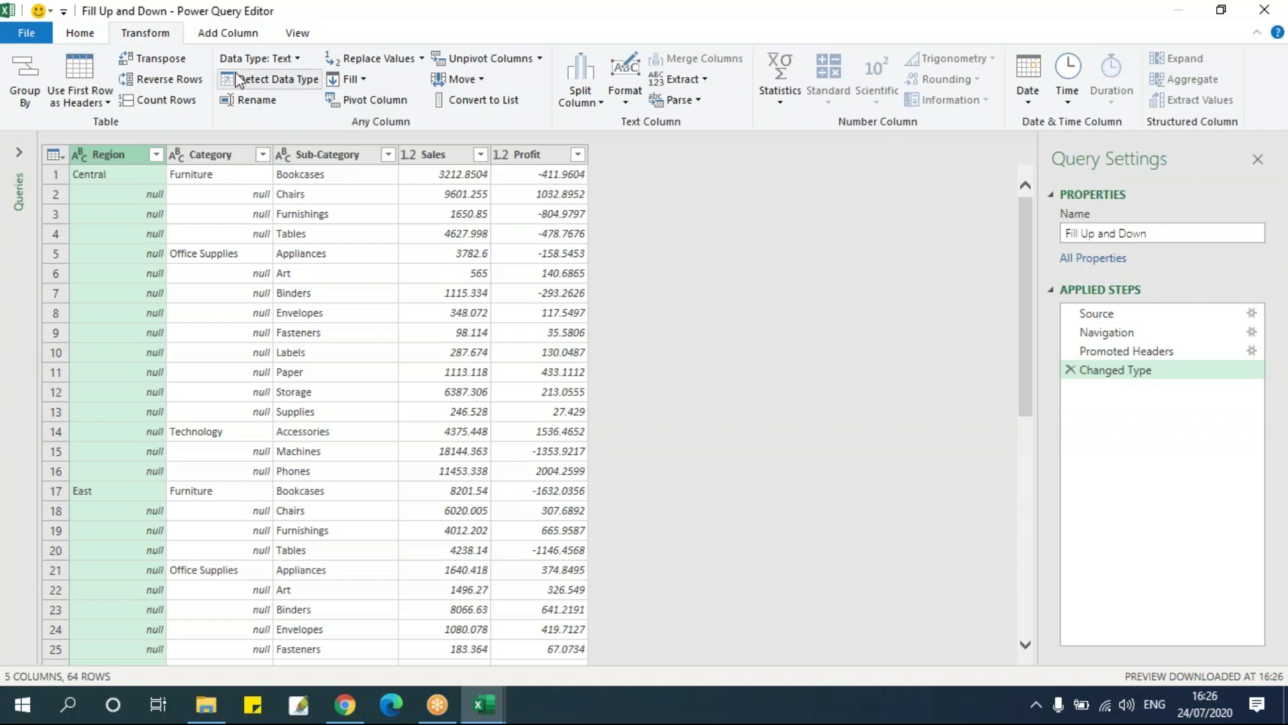
click(362, 79)
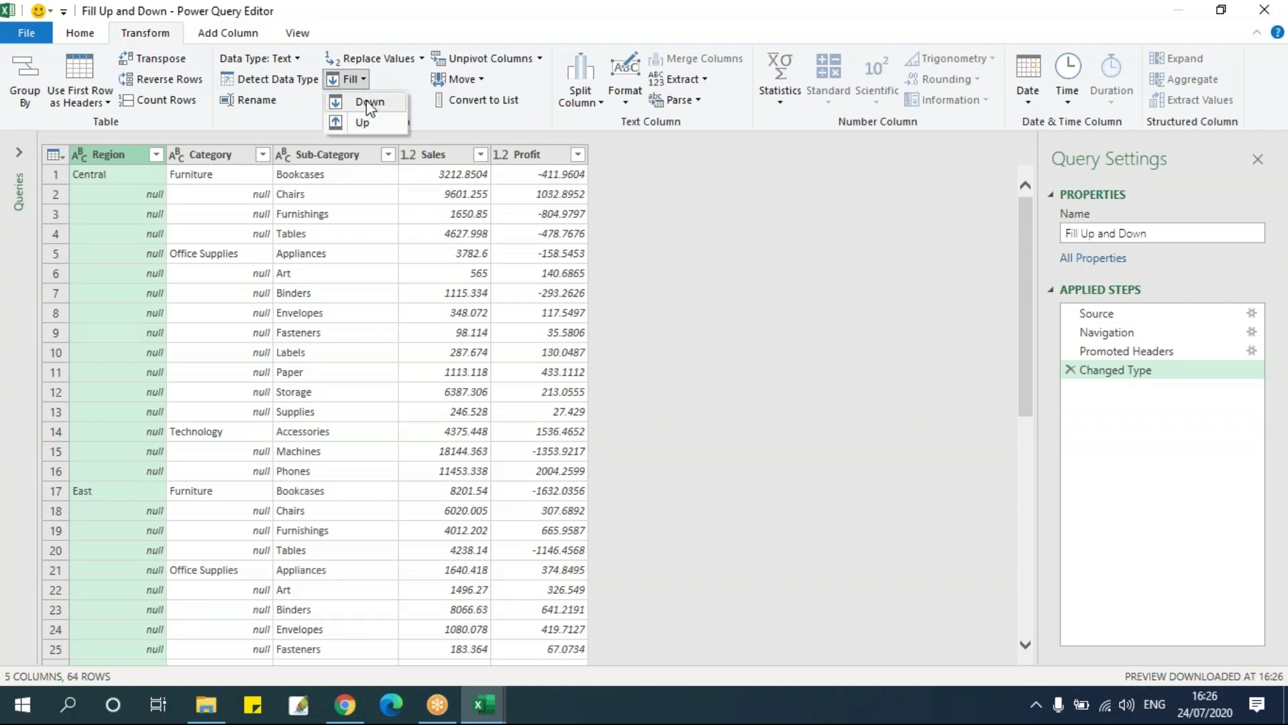
click(366, 101)
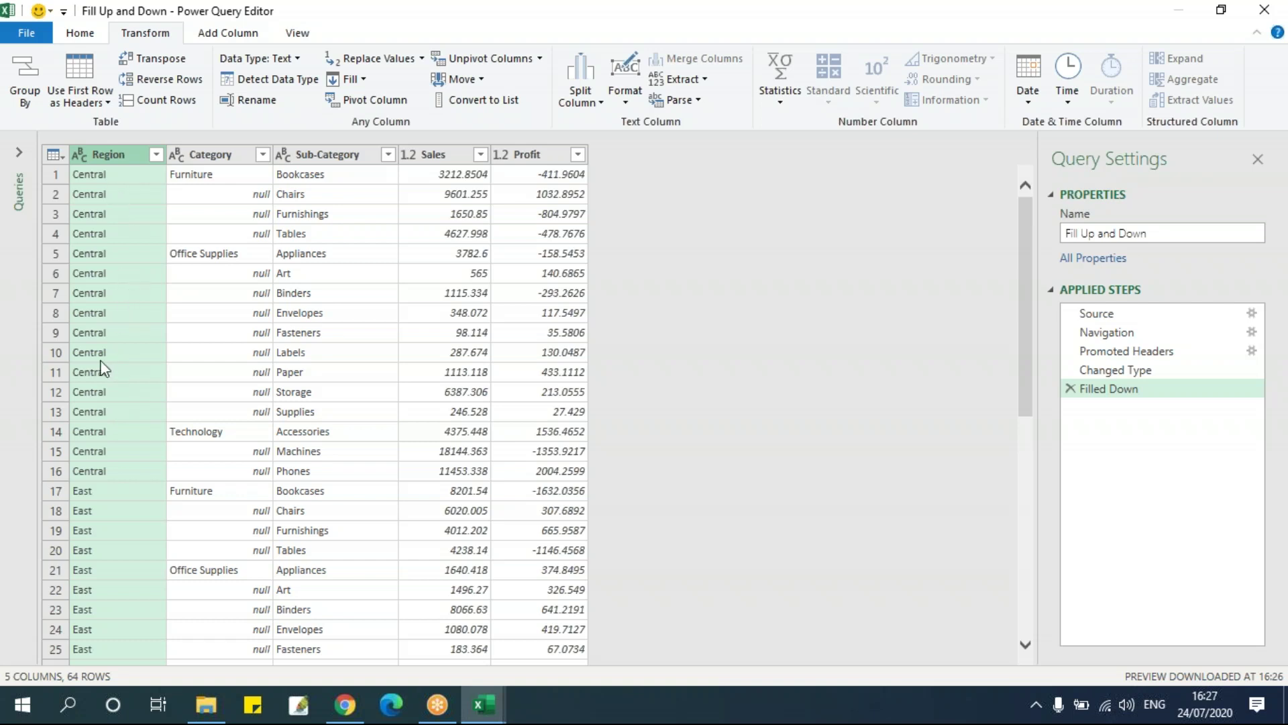
Fill the null cells of the Category column upward and check the filled column down to its last rows.
click(191, 154)
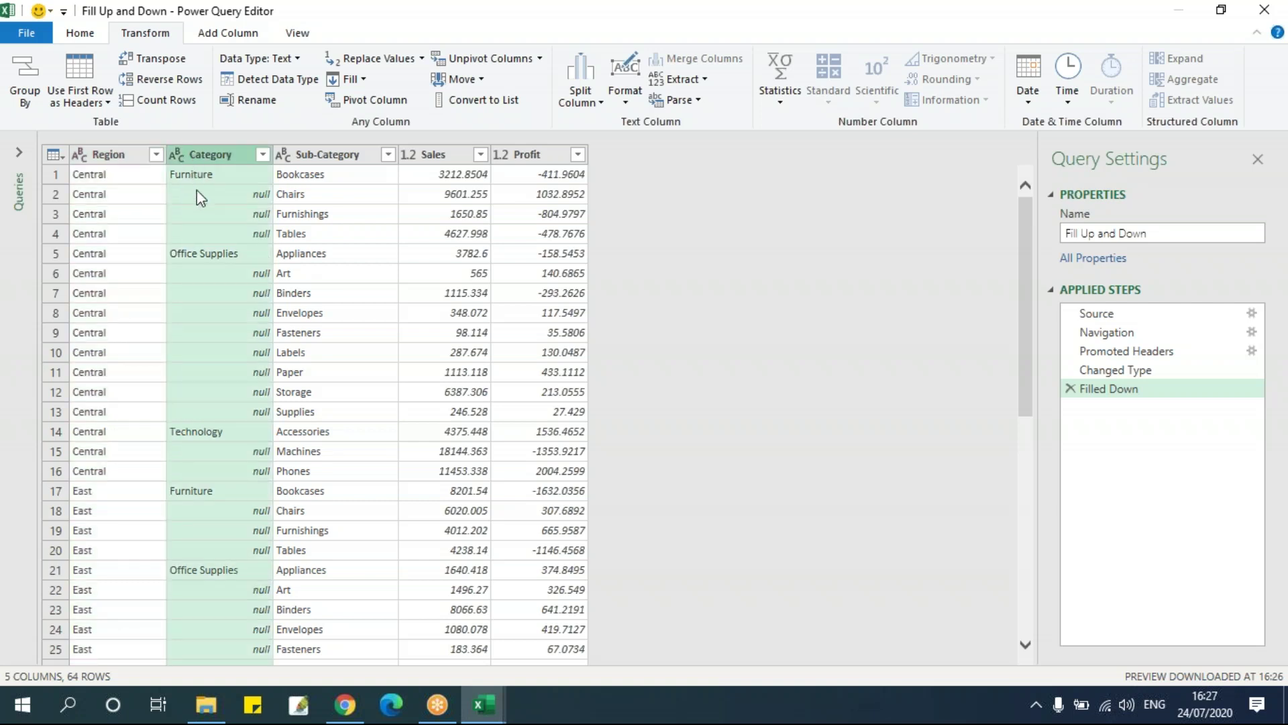
scroll(210, 408, down, 10)
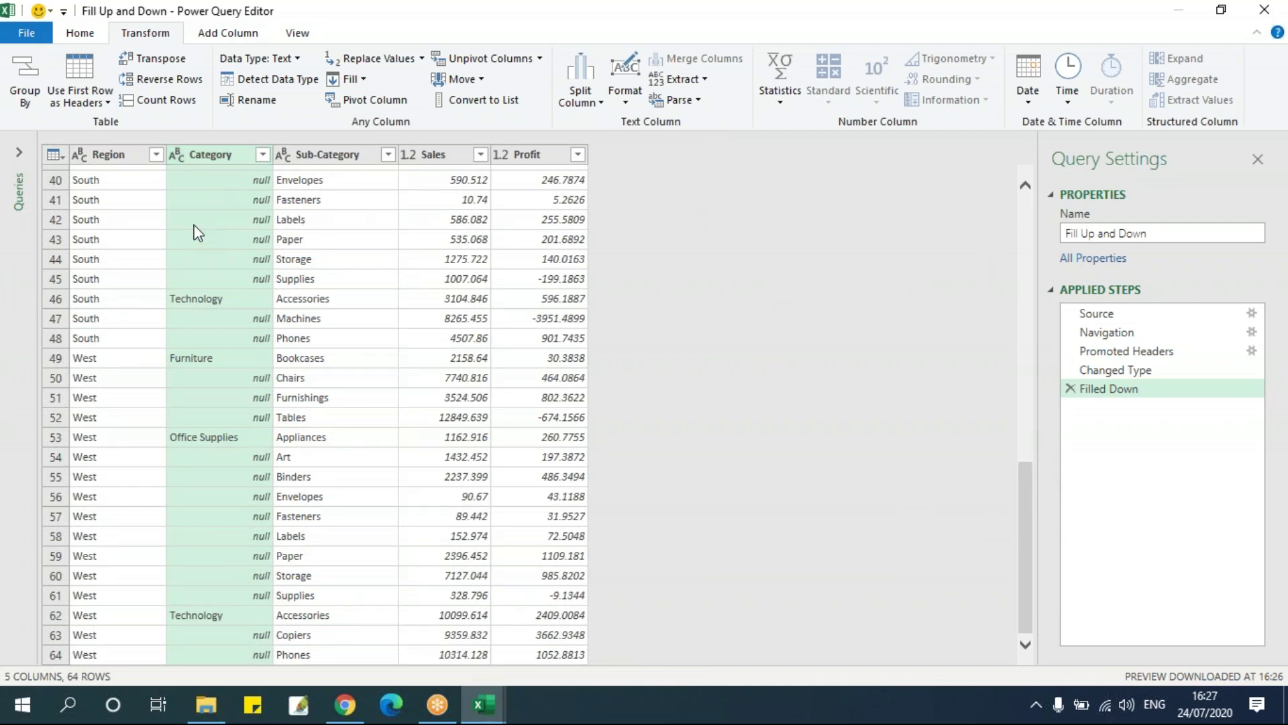
scroll(193, 231, up, 13)
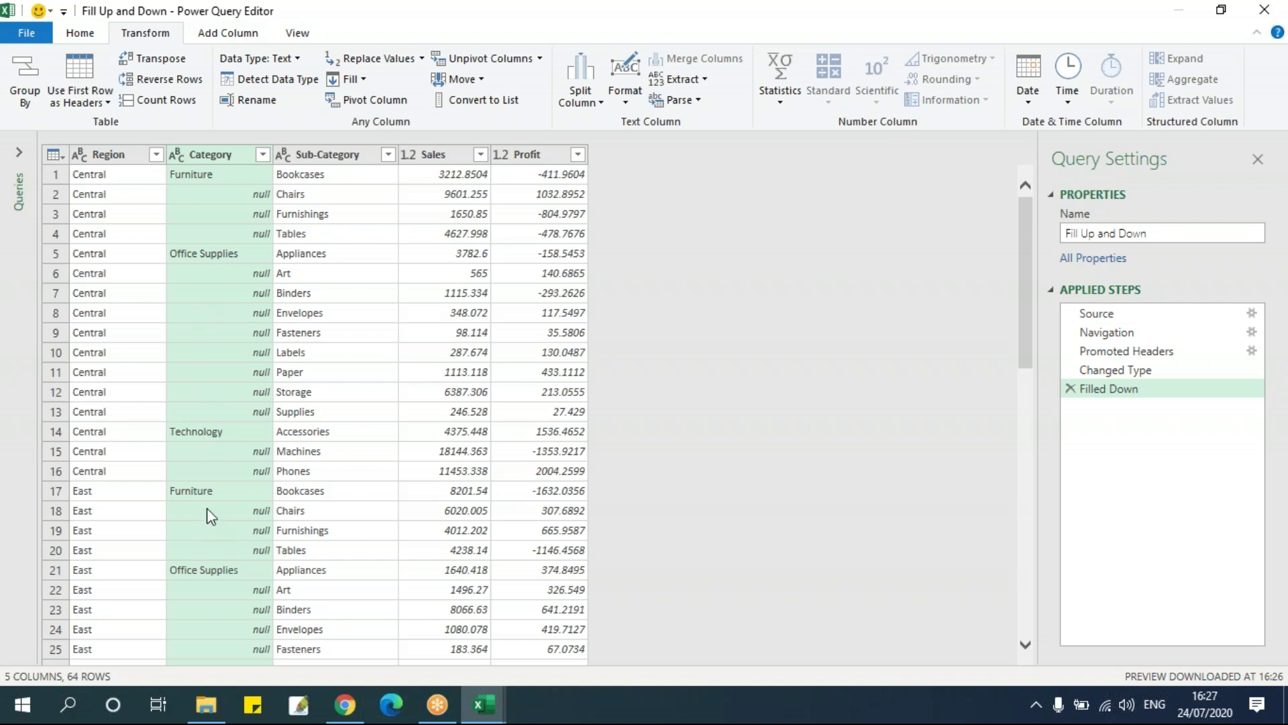
click(363, 79)
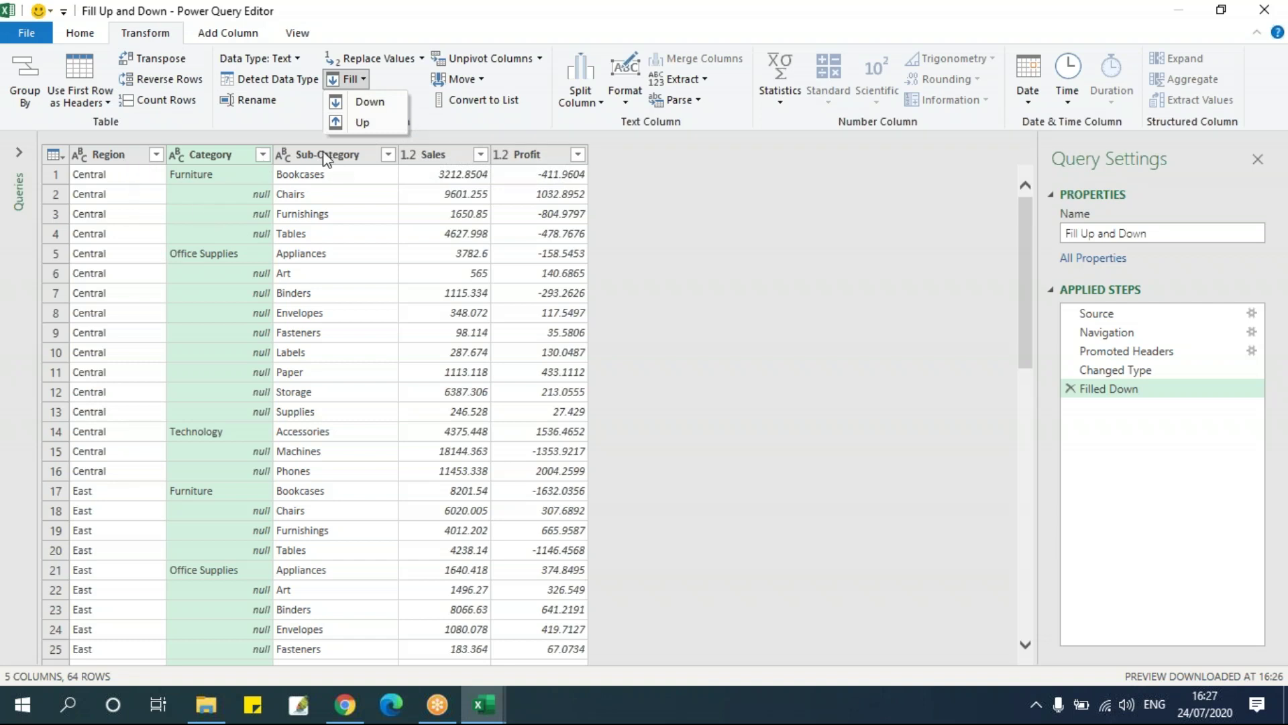
click(358, 125)
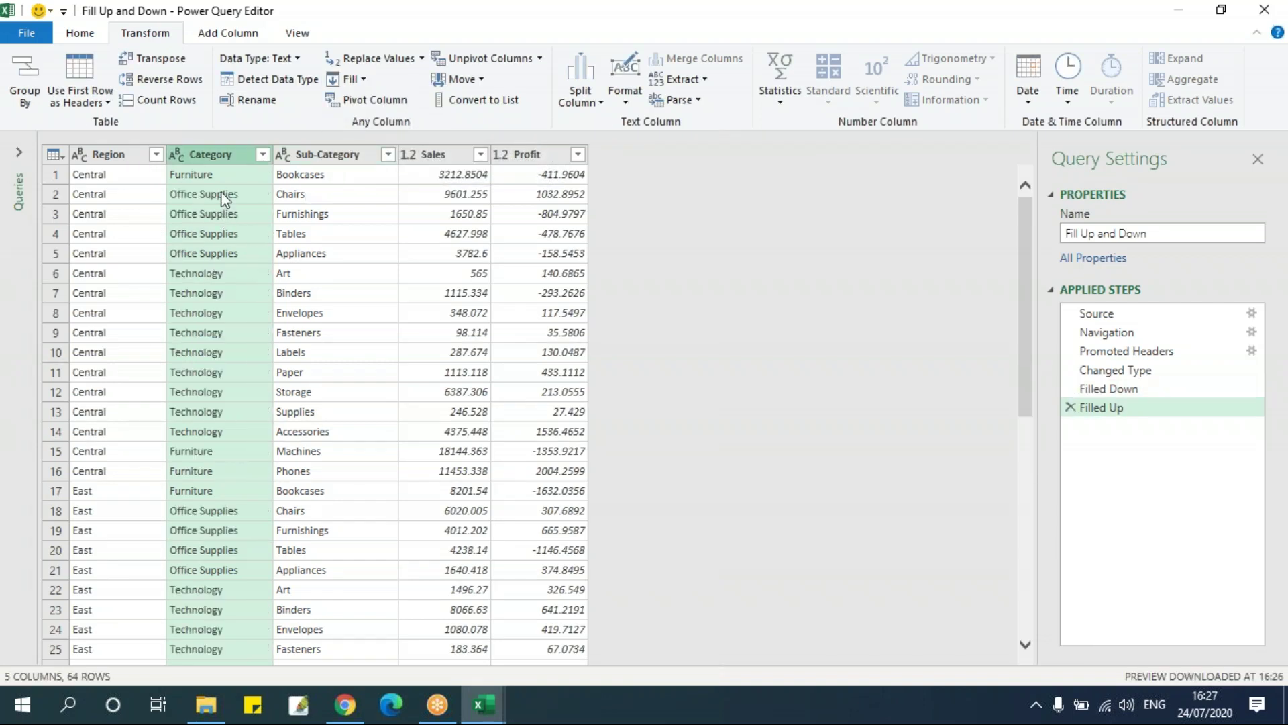
scroll(228, 520, down, 13)
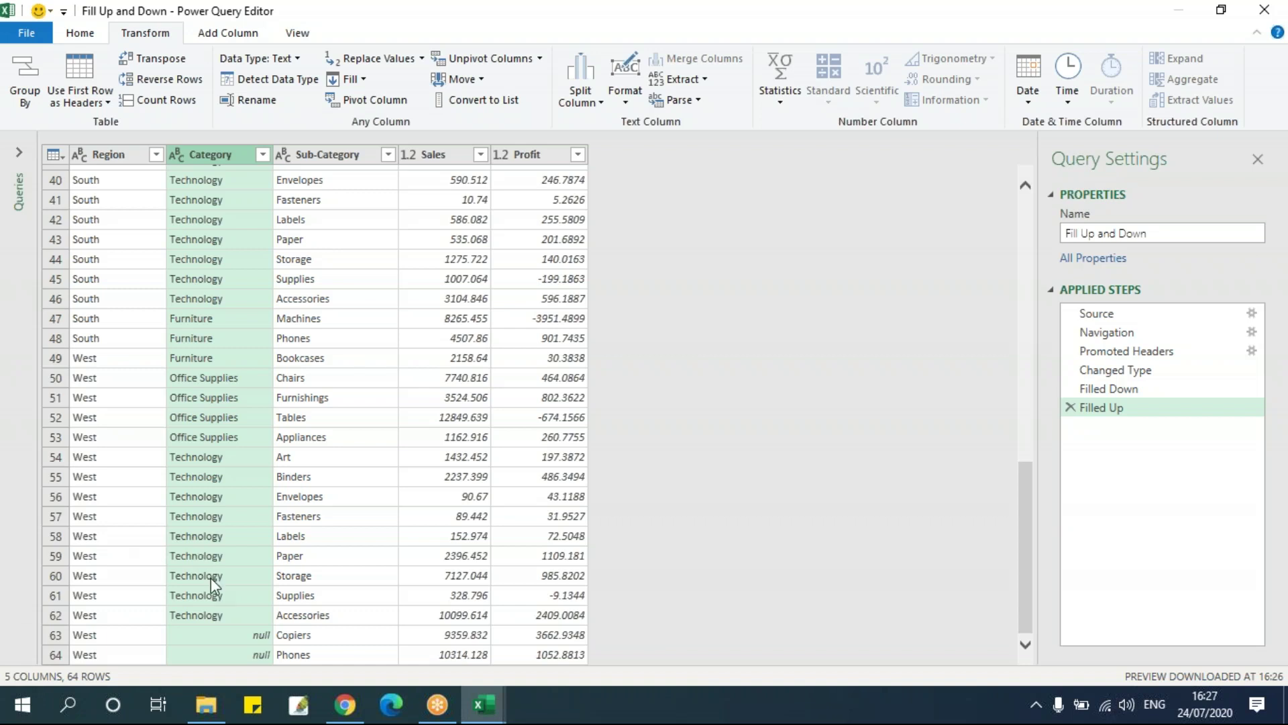
Close the Power Query Editor, discard the Fill Up and Down query, and return to the blank workbook.
click(1264, 9)
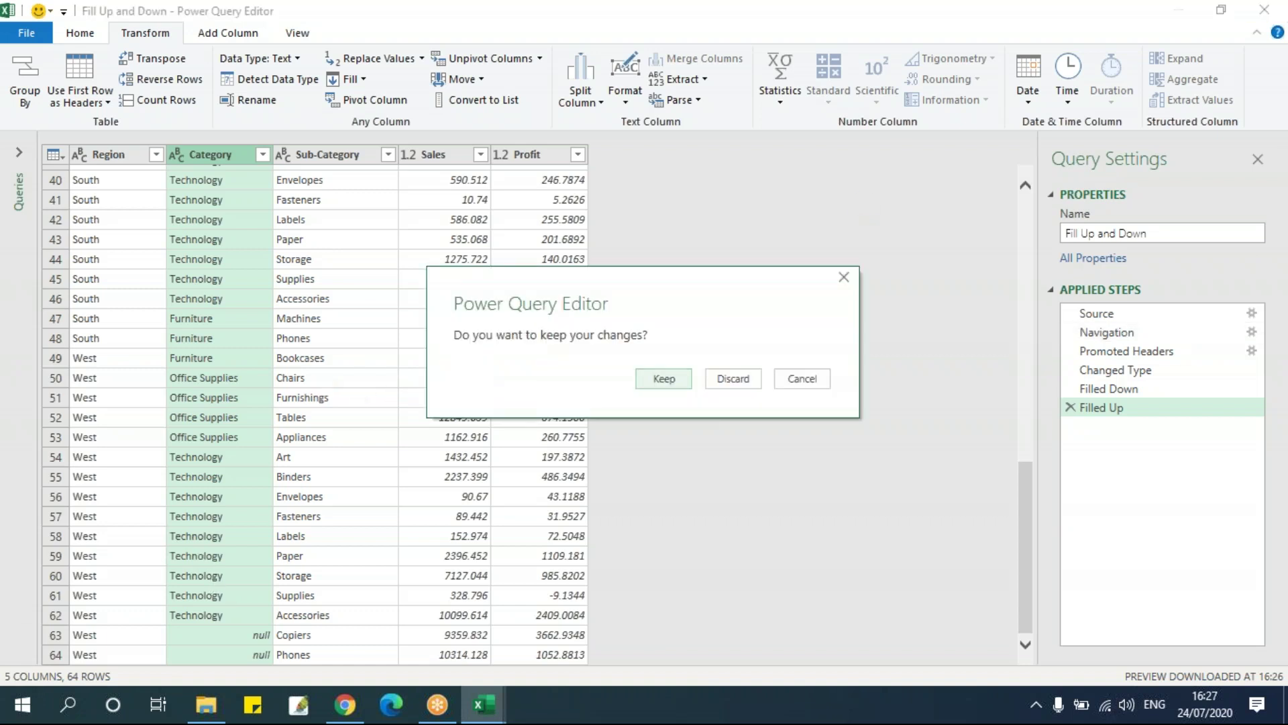
click(729, 379)
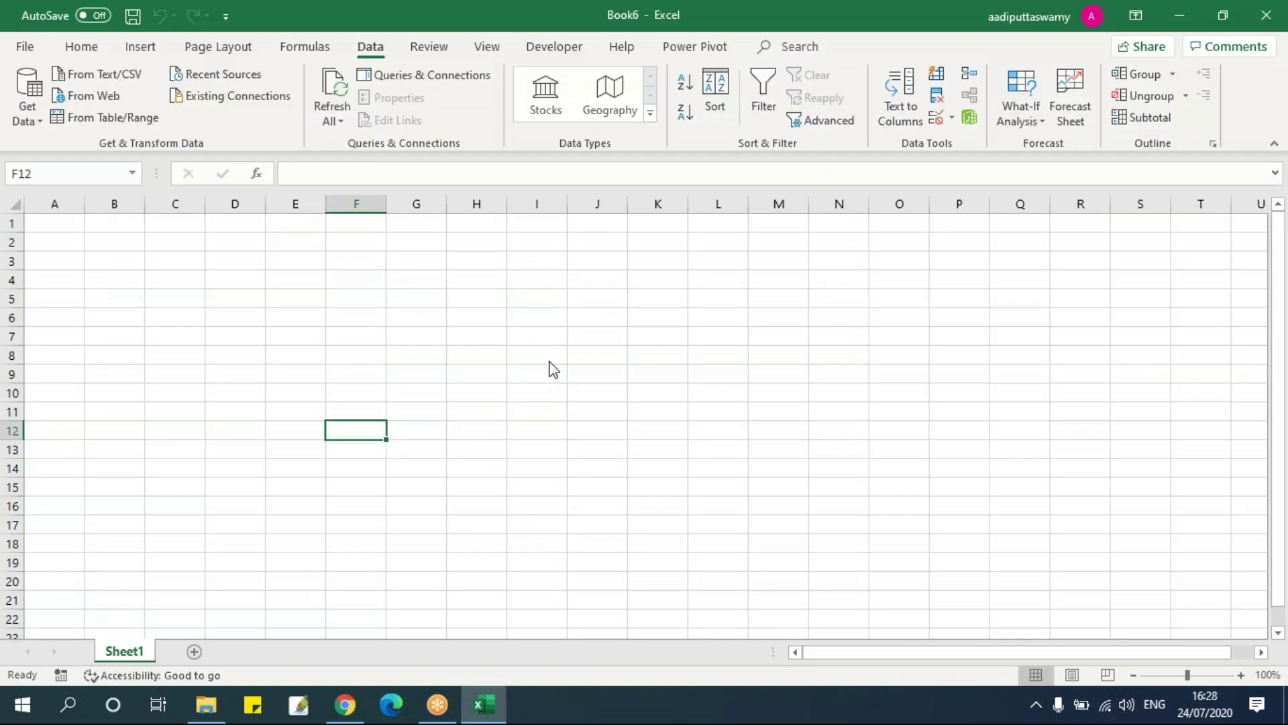
click(533, 355)
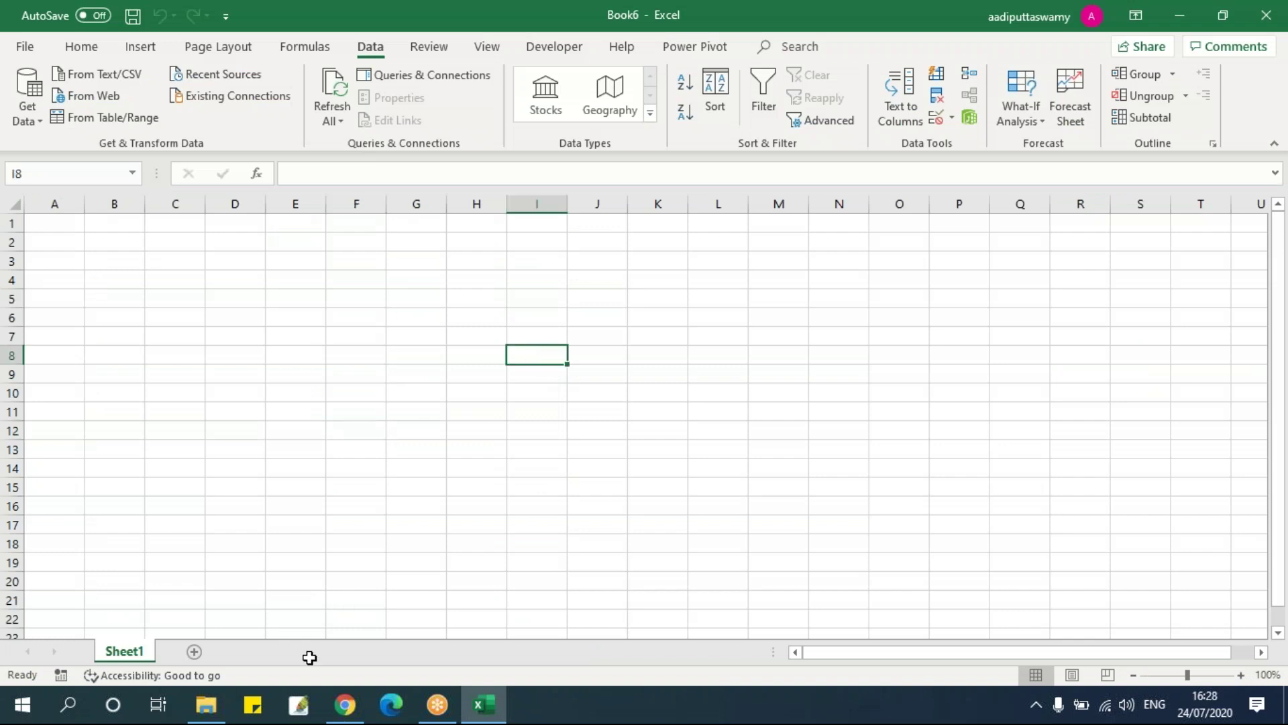
Switch to File Explorer, select the full path of the 09 - POWER QUERY folder, and return to the blank Excel workbook.
click(209, 704)
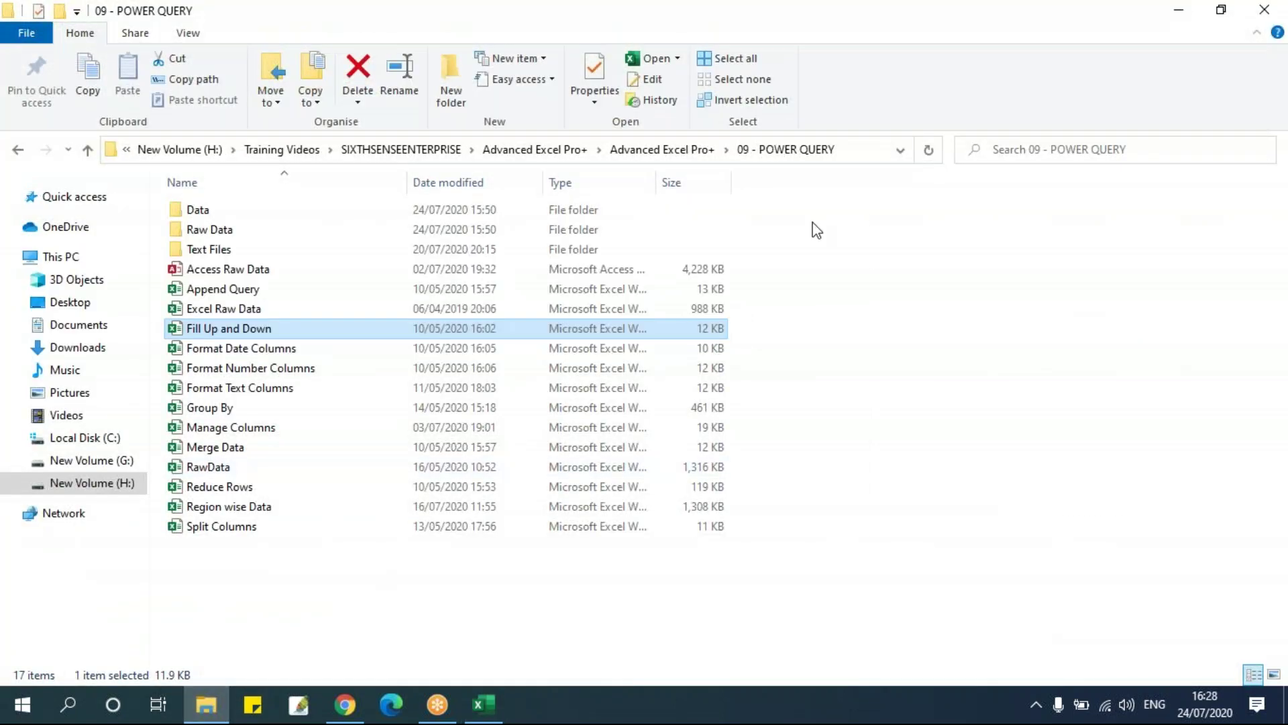
click(852, 150)
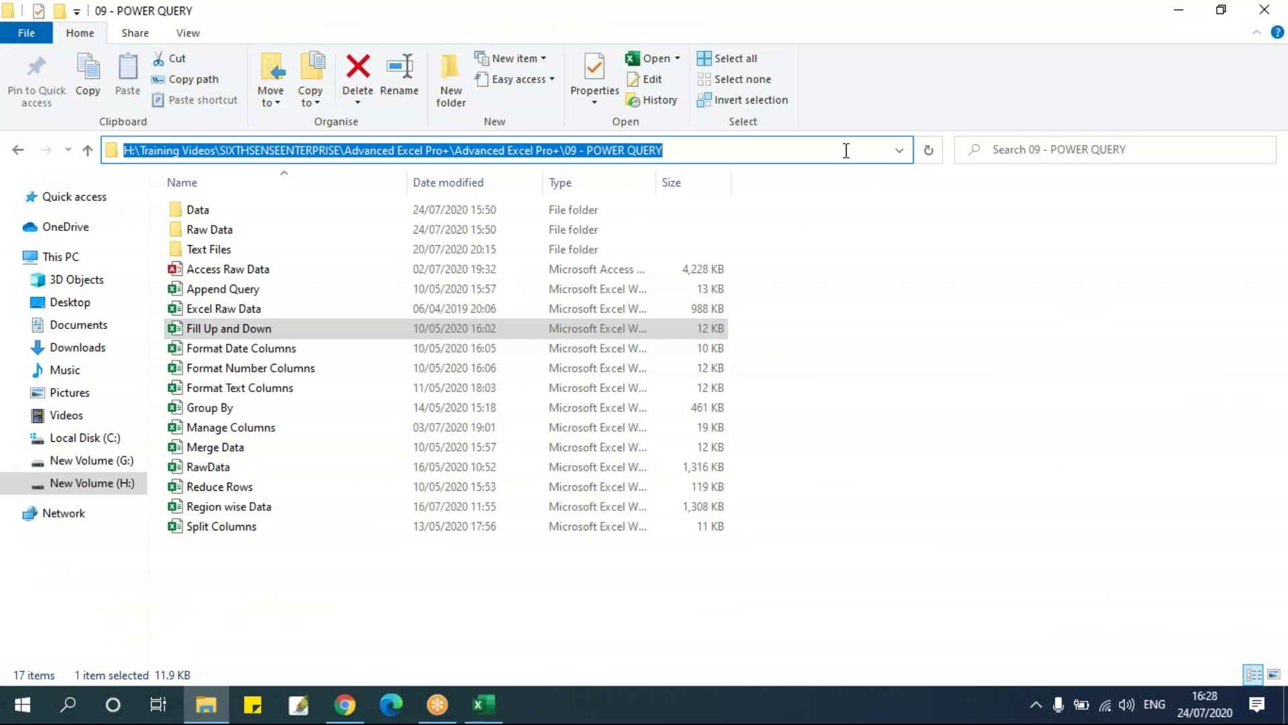
click(478, 703)
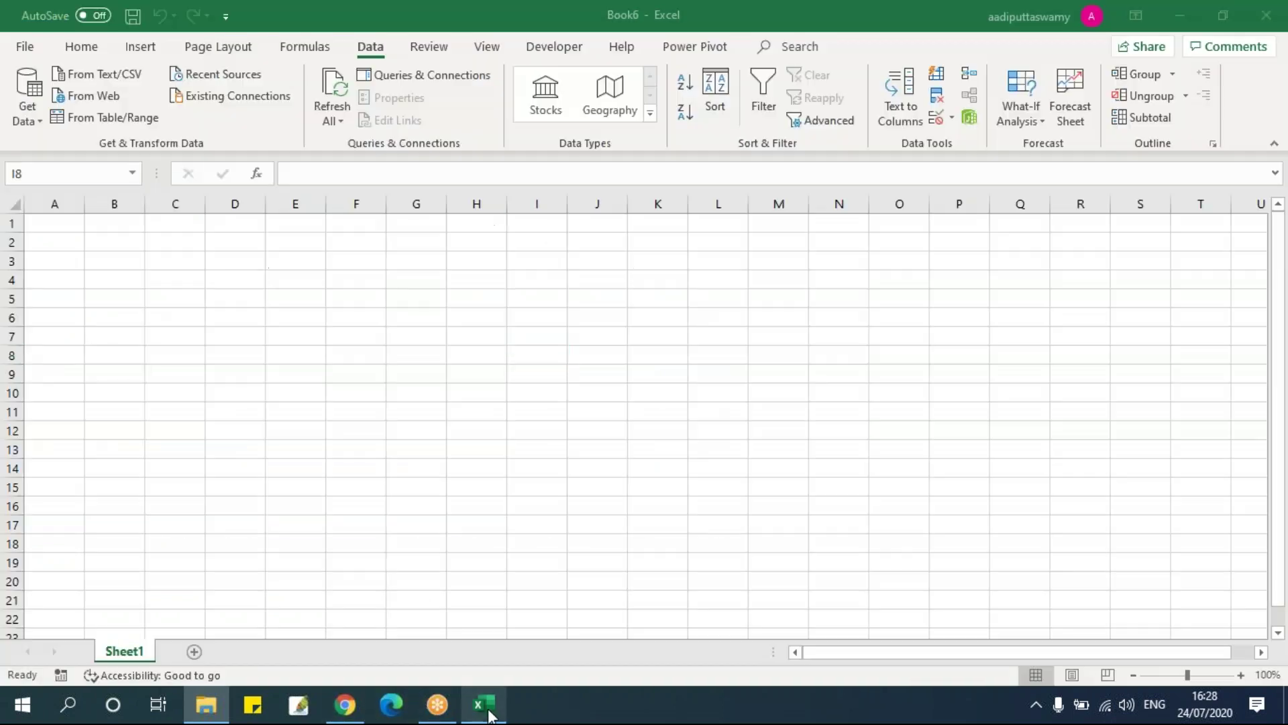
click(337, 429)
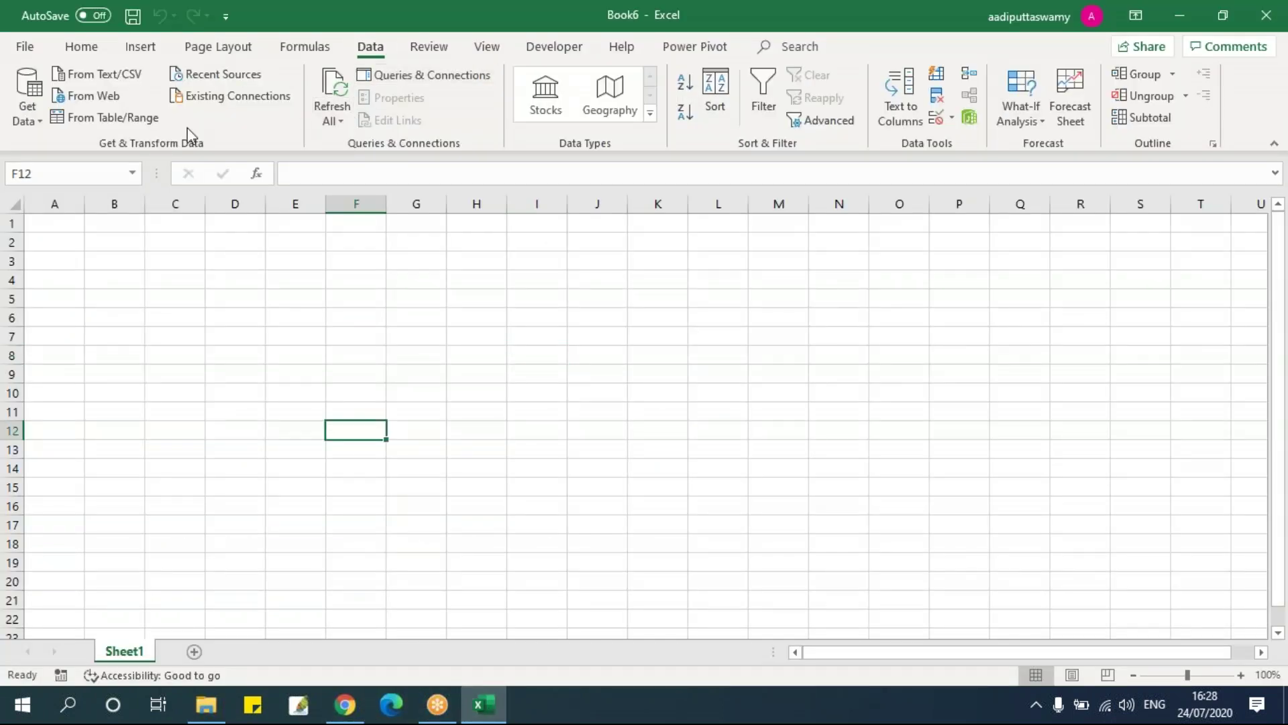
Import the Format Text Columns sheet from the Format Text Columns workbook and open it for transformation in the Power Query Editor.
click(39, 121)
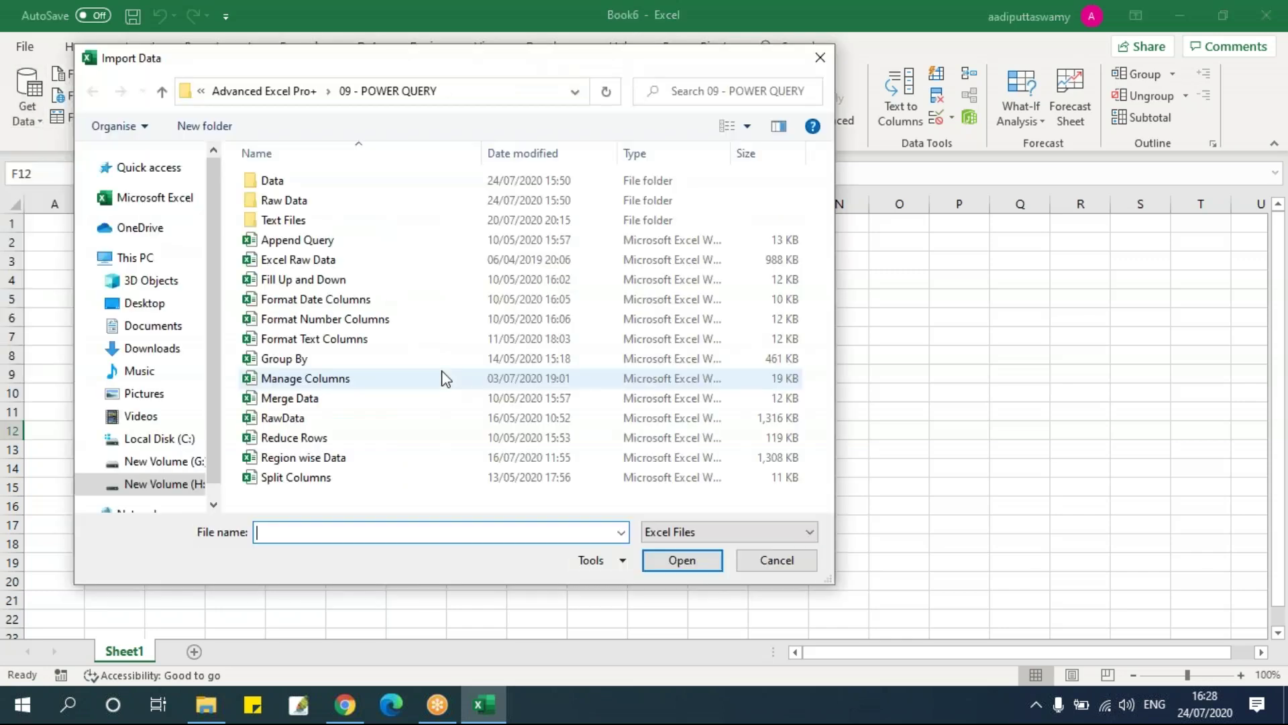
click(309, 339)
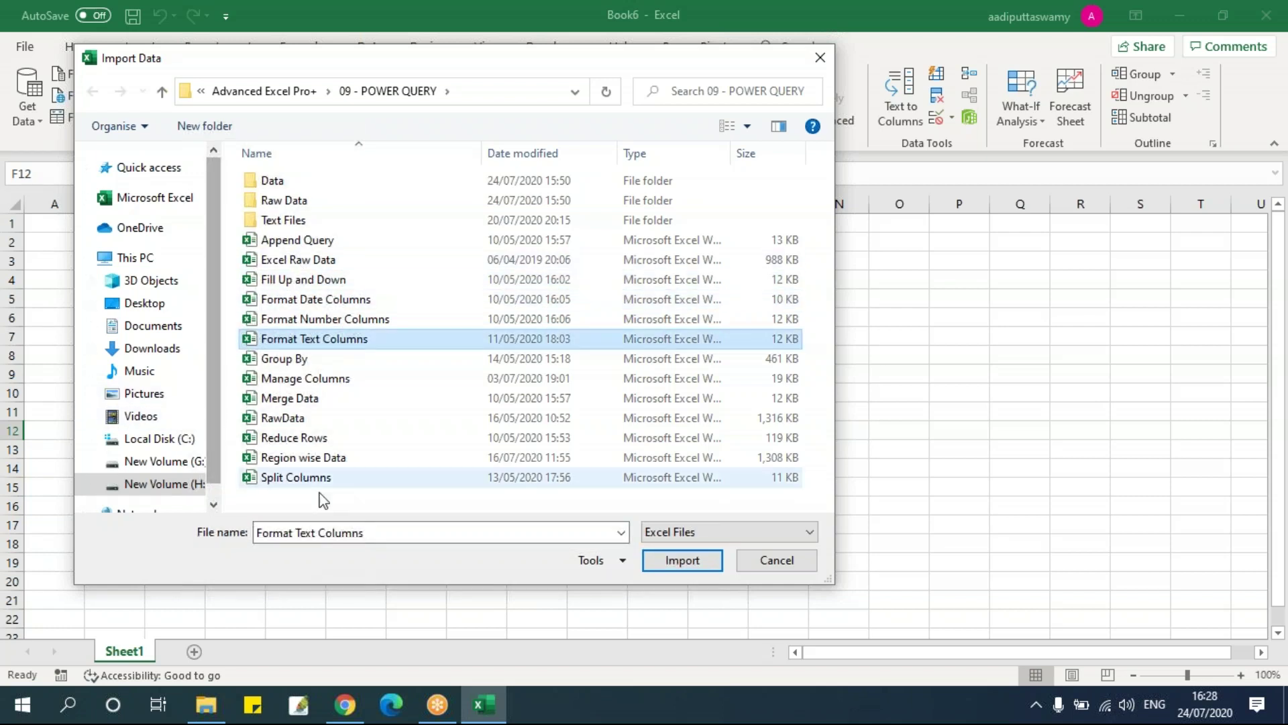
click(679, 563)
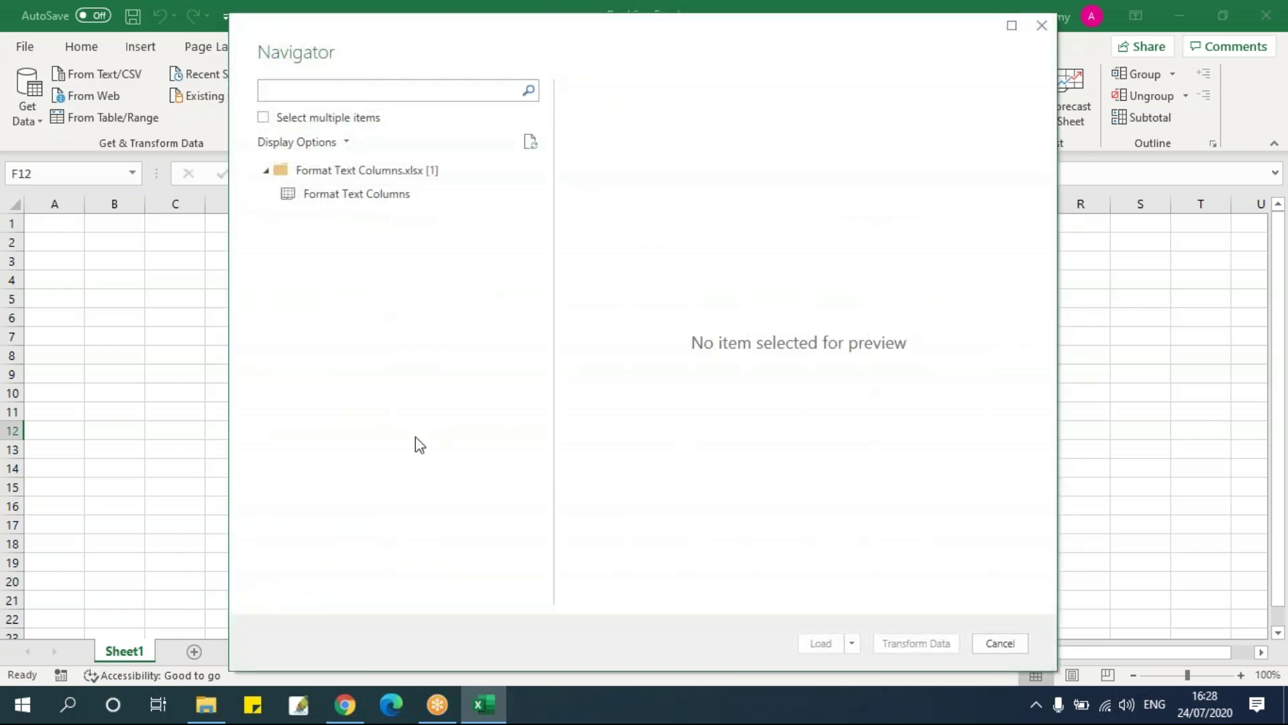
click(382, 198)
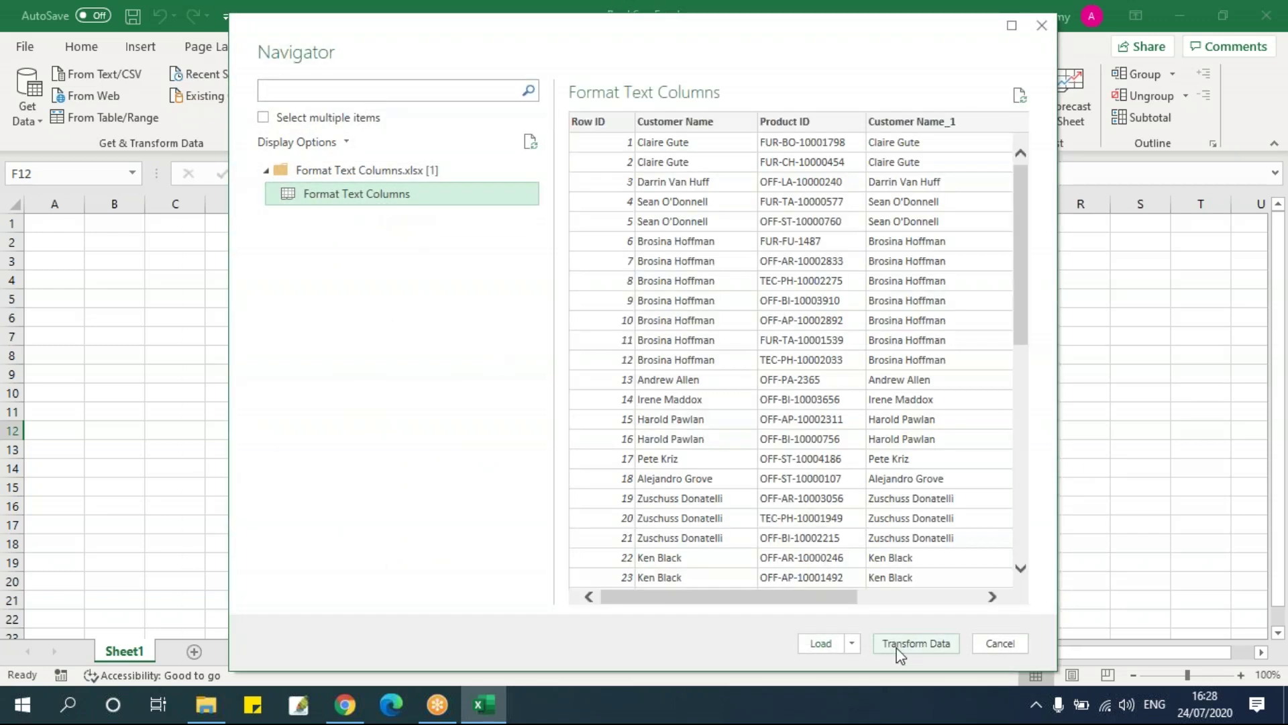
click(899, 646)
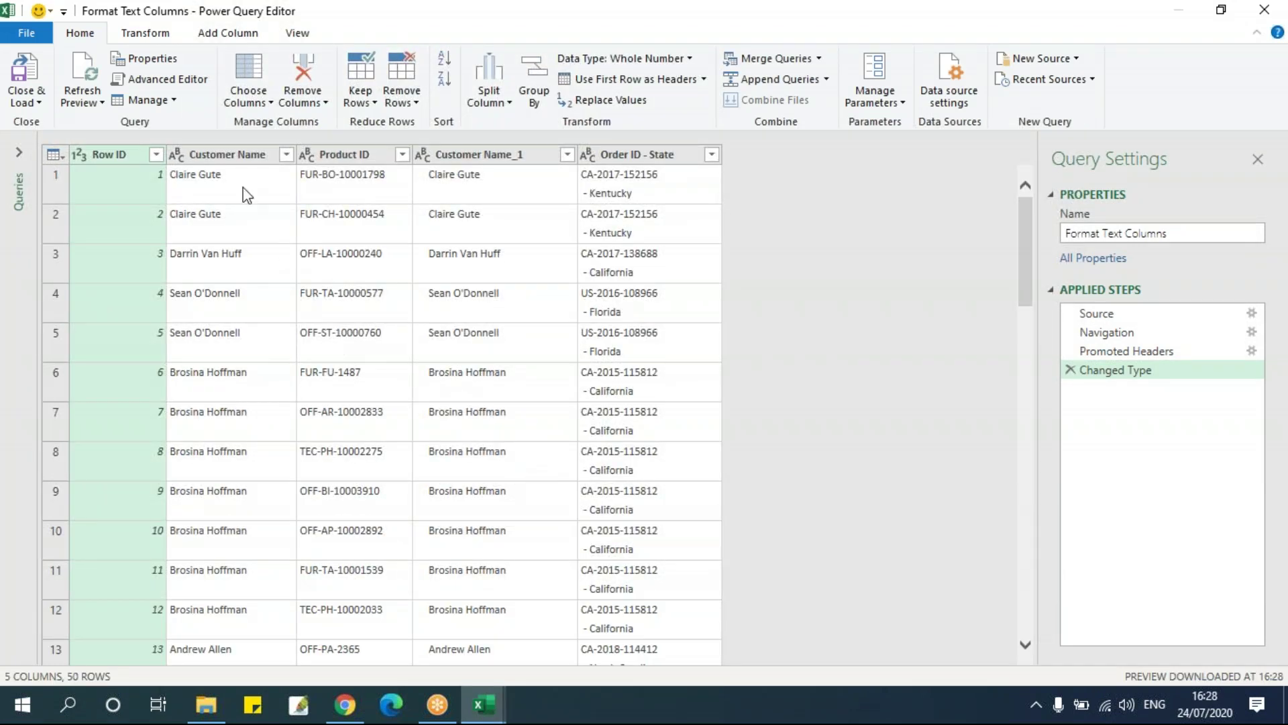
Look over the text columns from Customer Name to Order ID - State and duplicate the Format Text Columns query.
click(238, 156)
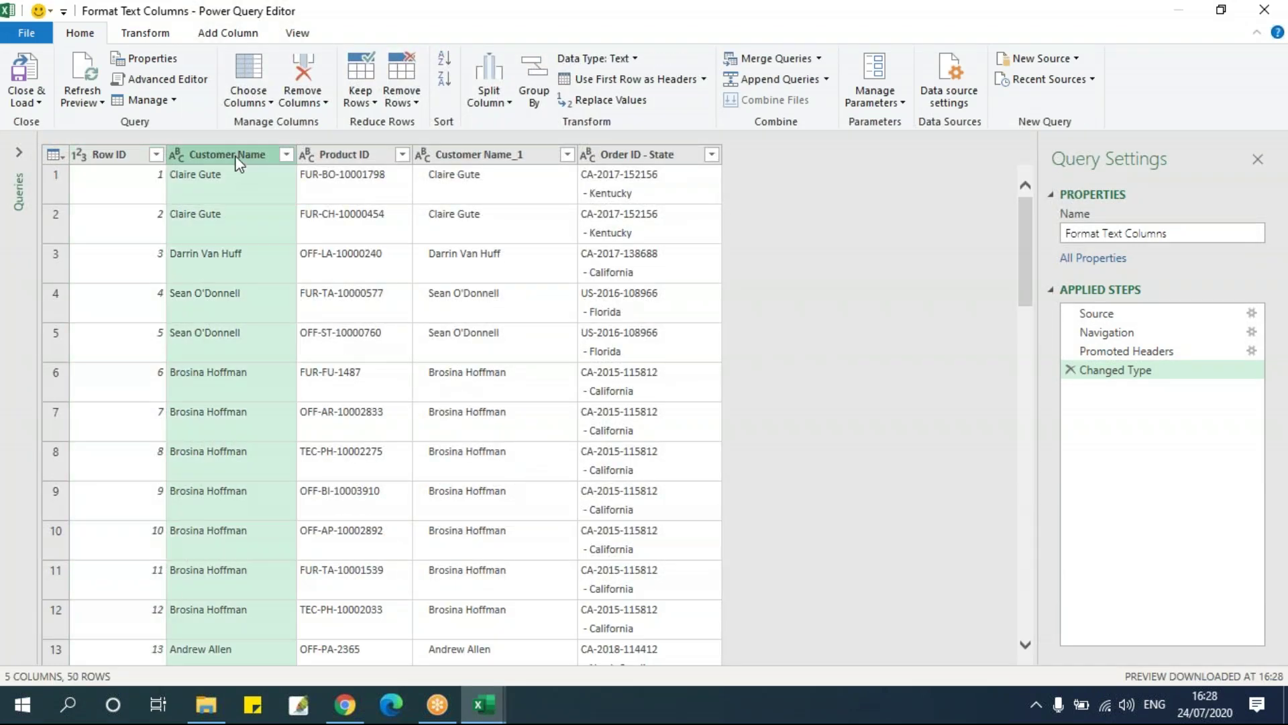
click(376, 156)
click(498, 160)
click(622, 159)
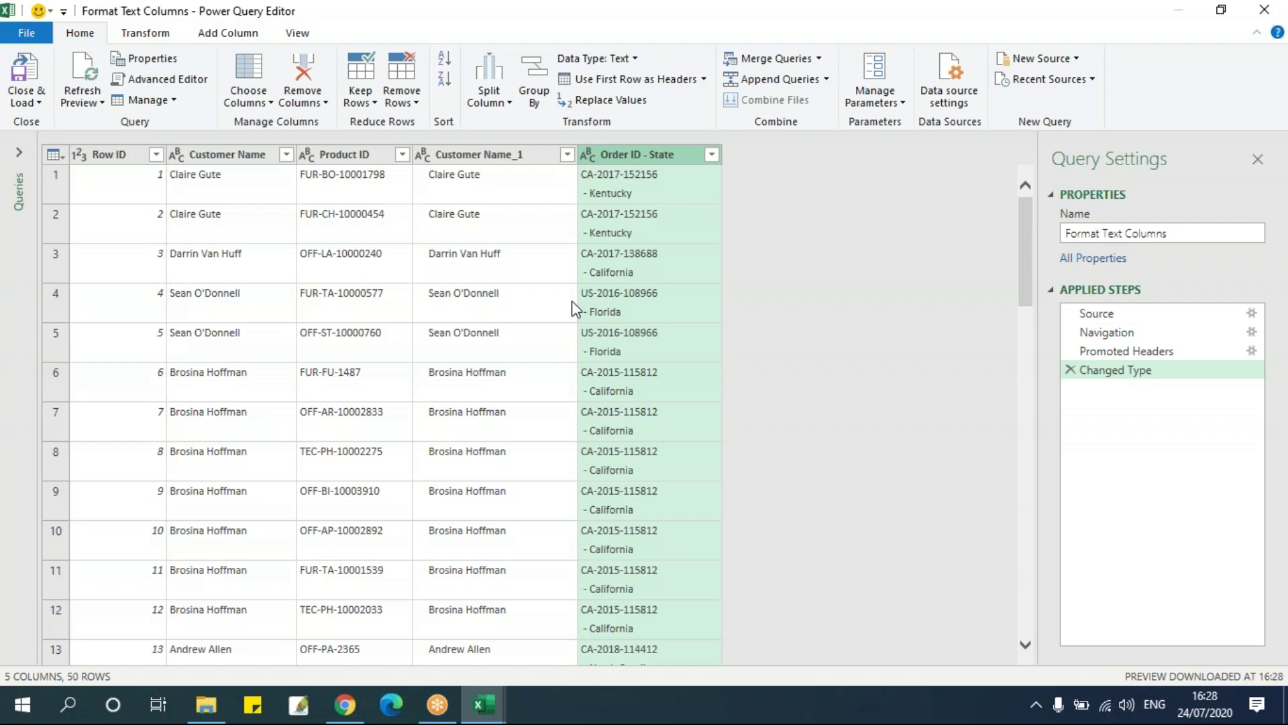
click(19, 152)
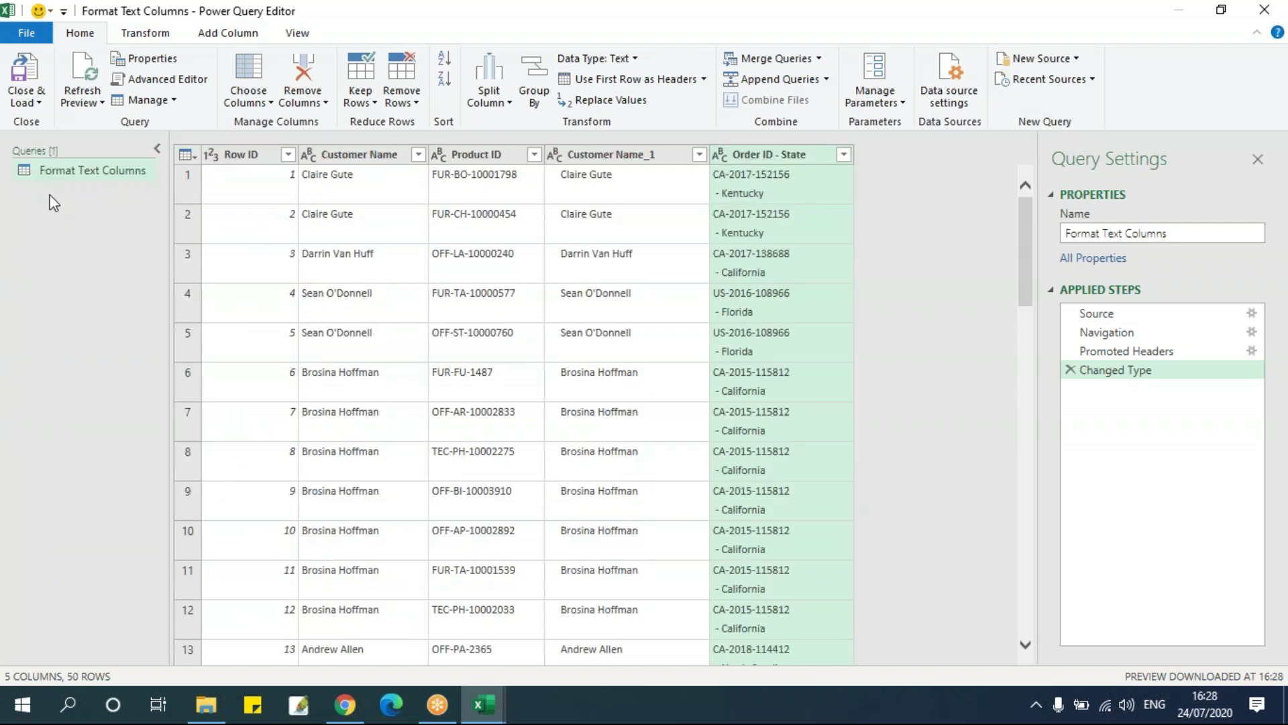
right_click(62, 176)
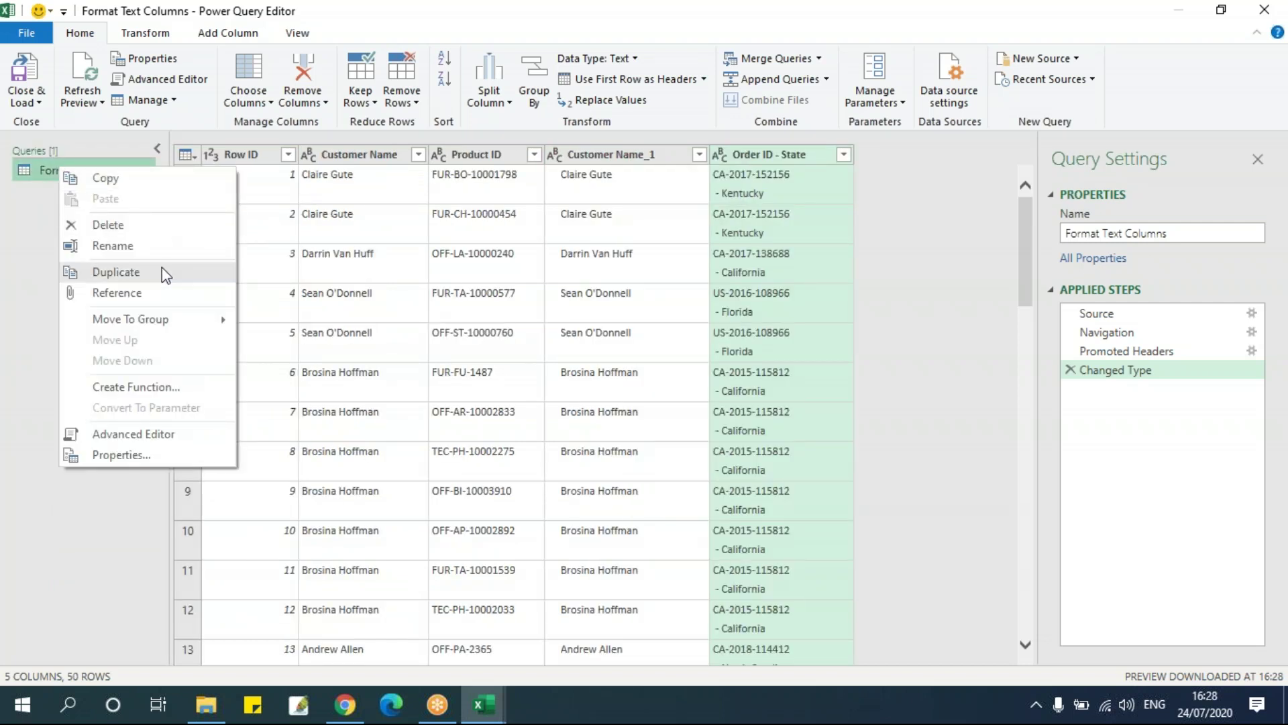
click(162, 271)
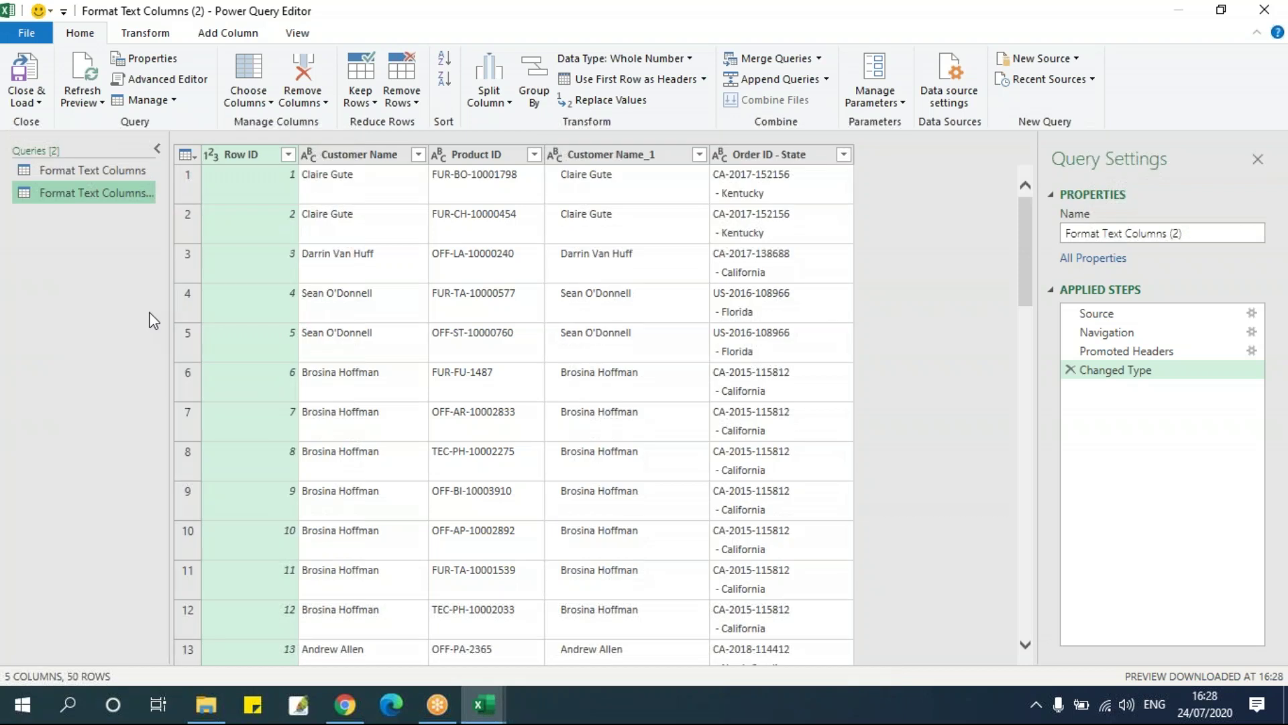
Compare the commands for transforming existing columns with those for adding new ones, looking over the text columns of the duplicated query.
click(309, 199)
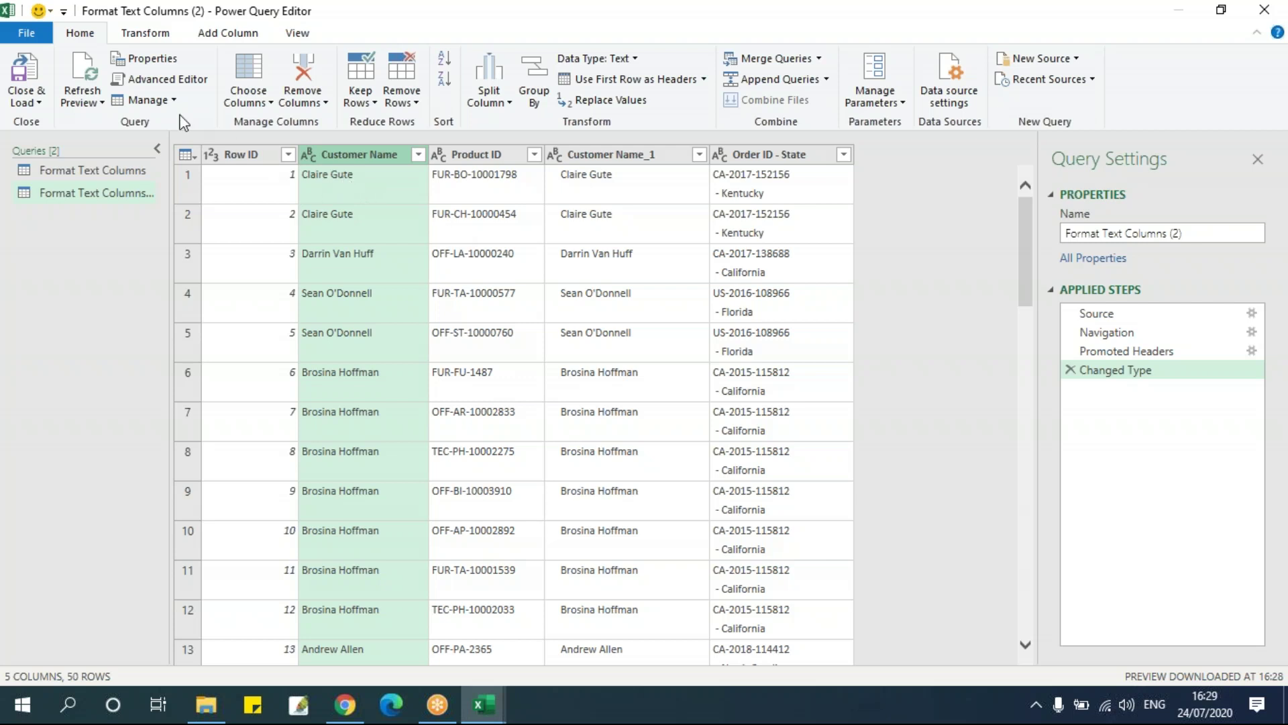
click(149, 34)
click(242, 37)
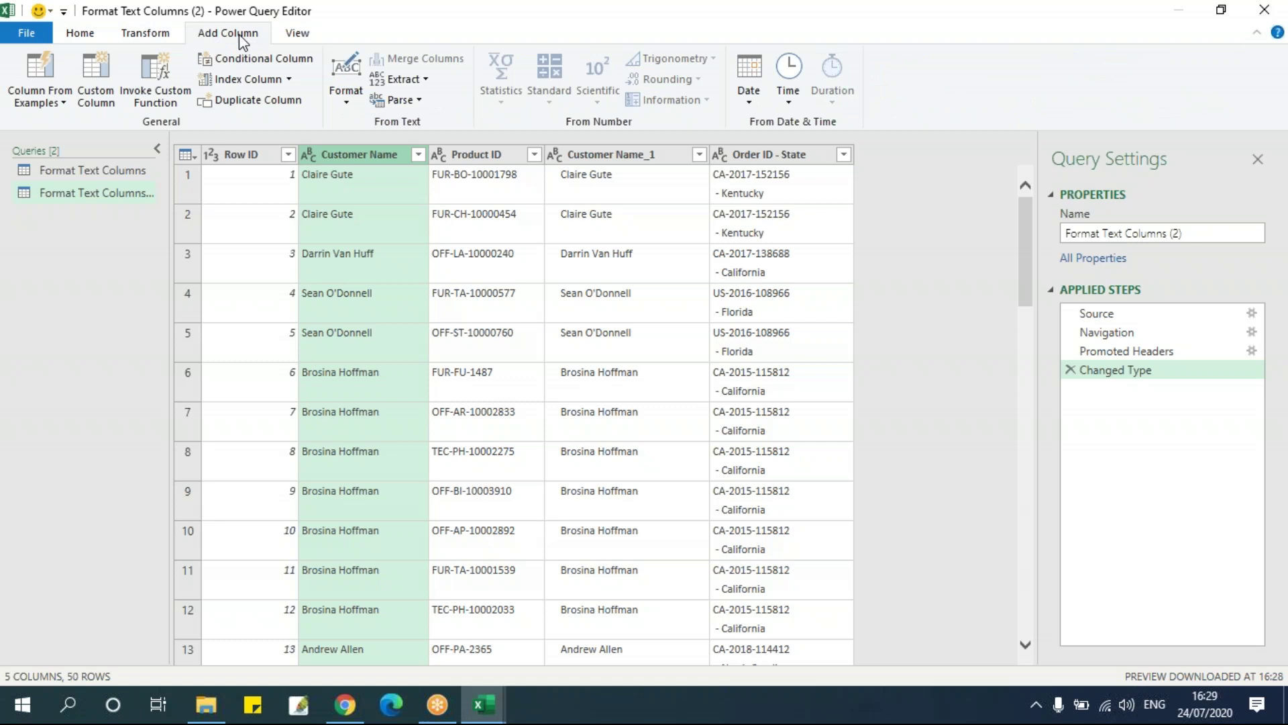
click(161, 37)
click(269, 39)
click(159, 33)
click(250, 34)
click(144, 33)
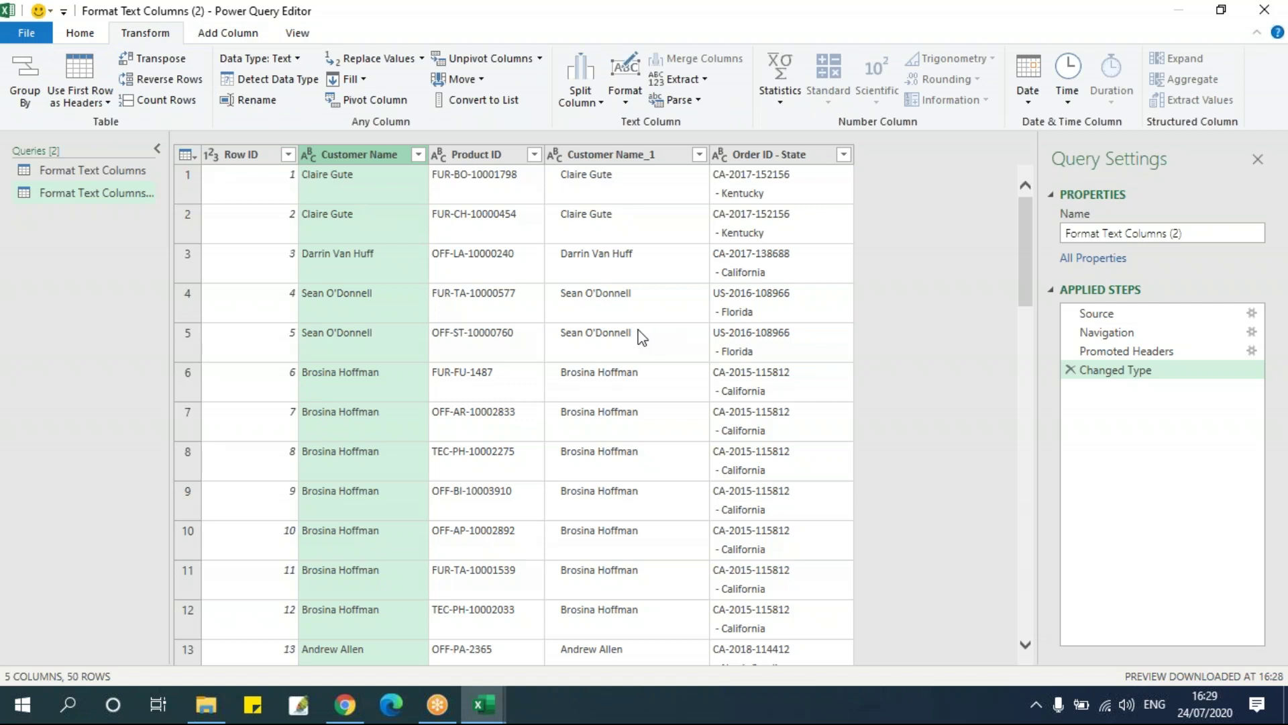
click(500, 154)
click(614, 155)
click(795, 156)
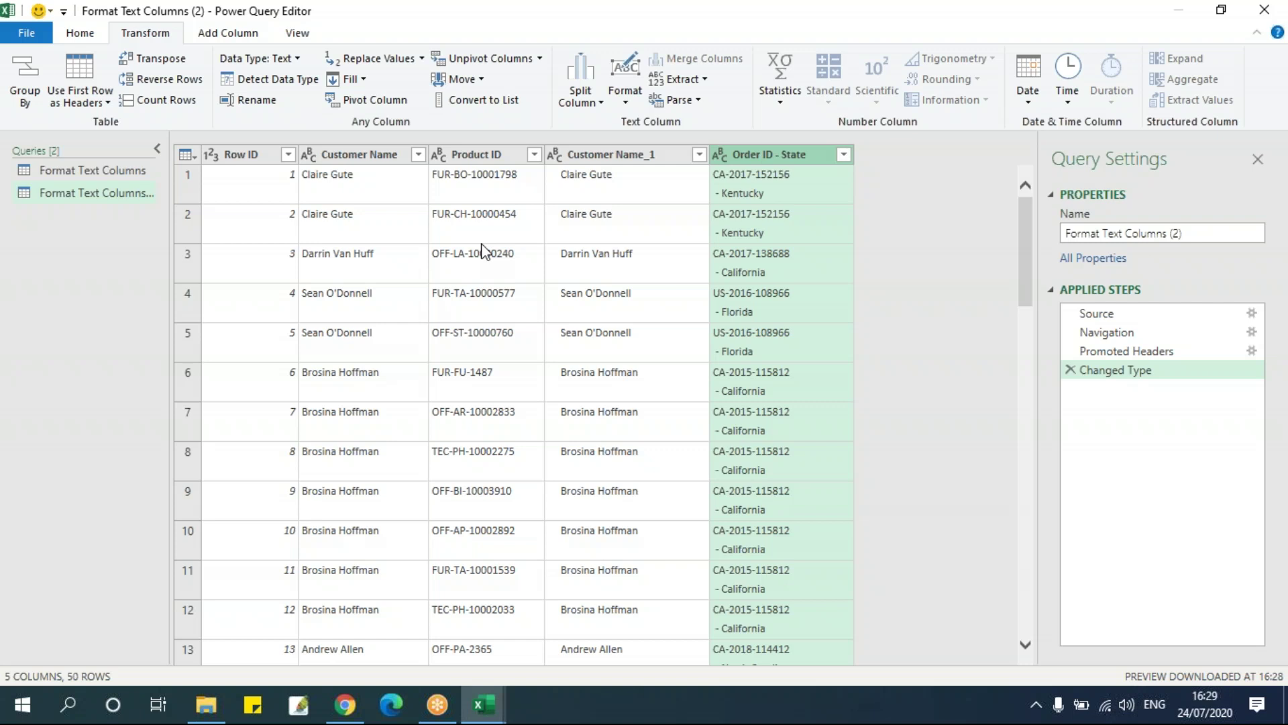
click(198, 40)
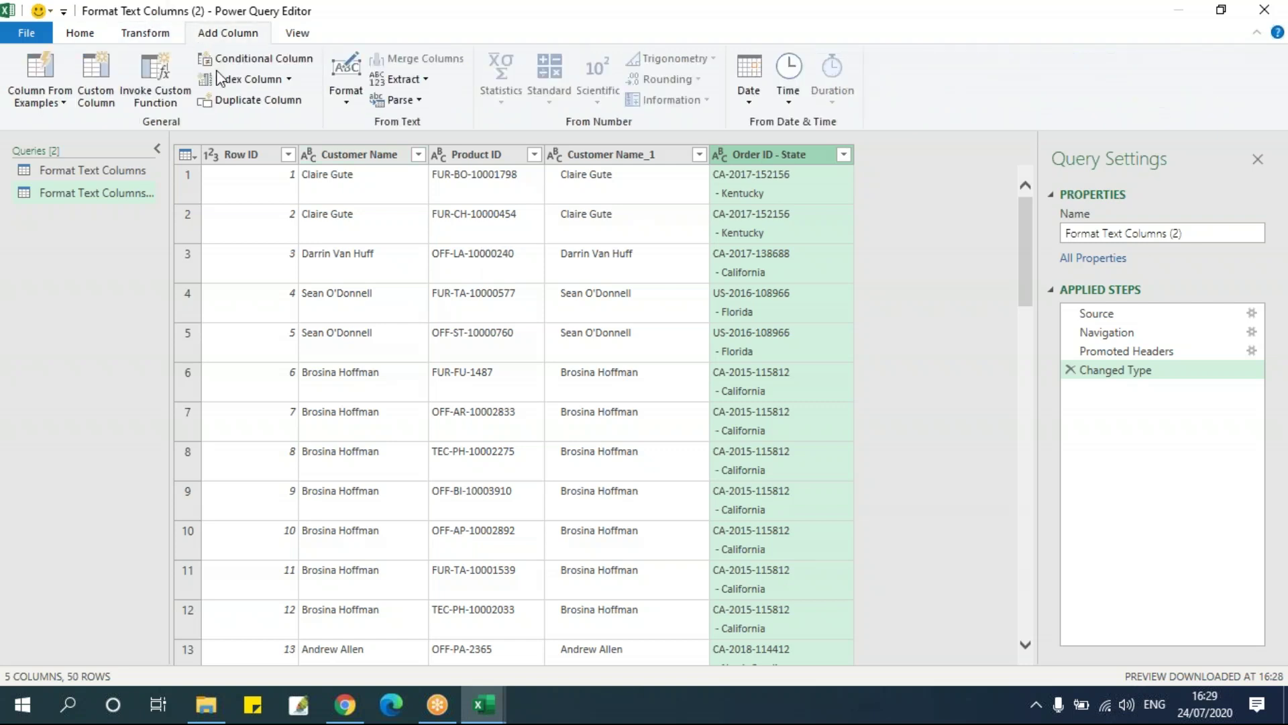
click(344, 173)
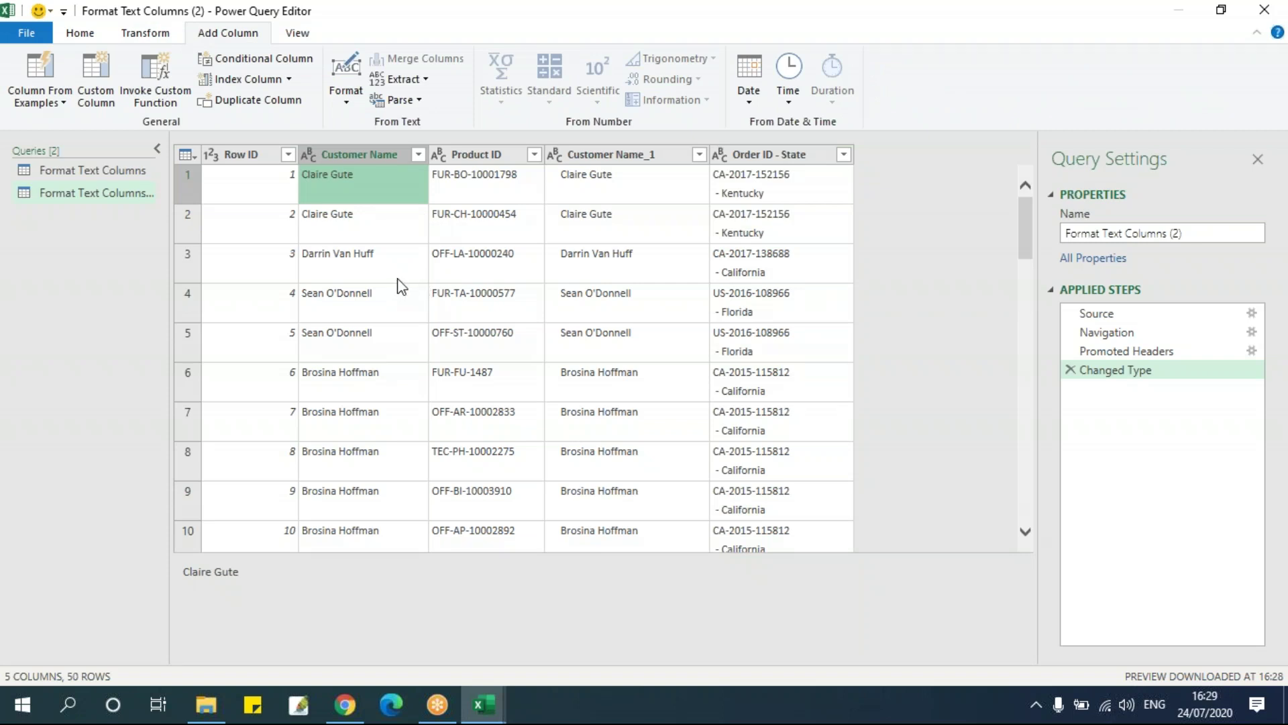
Convert the existing Customer Name column to lowercase and follow it with a conversion to uppercase, without adding a column.
click(357, 153)
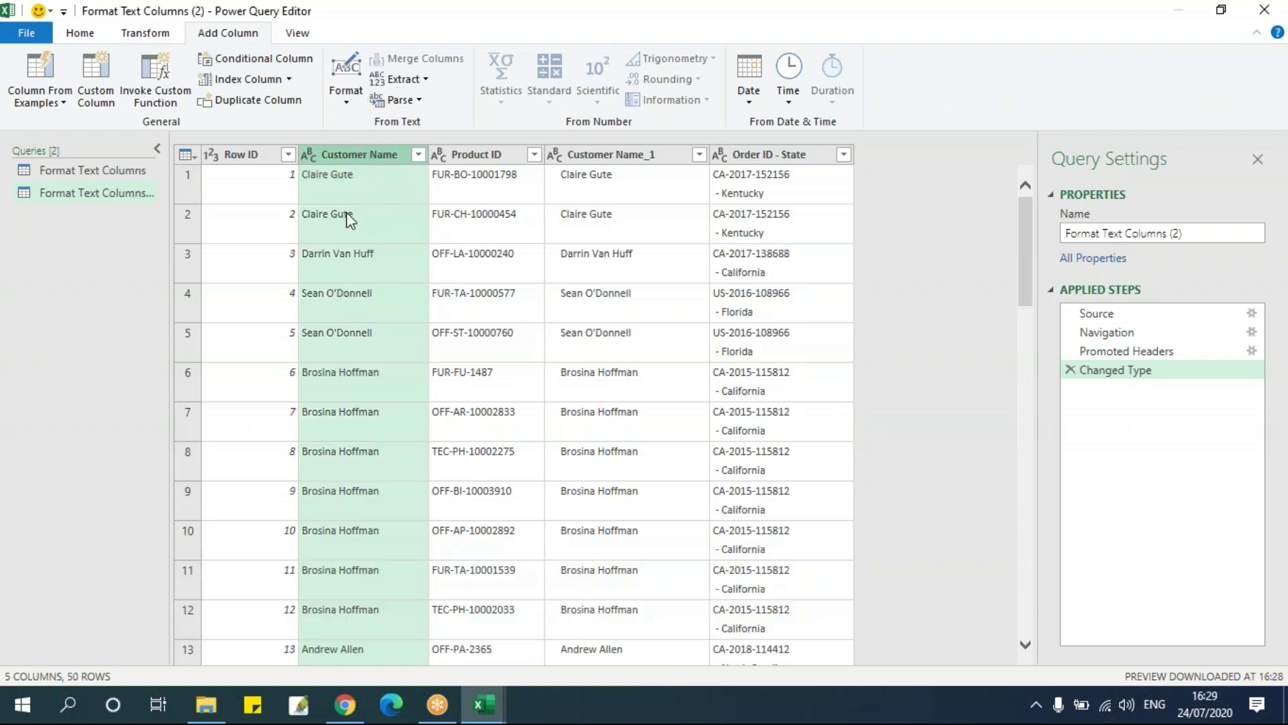
click(162, 36)
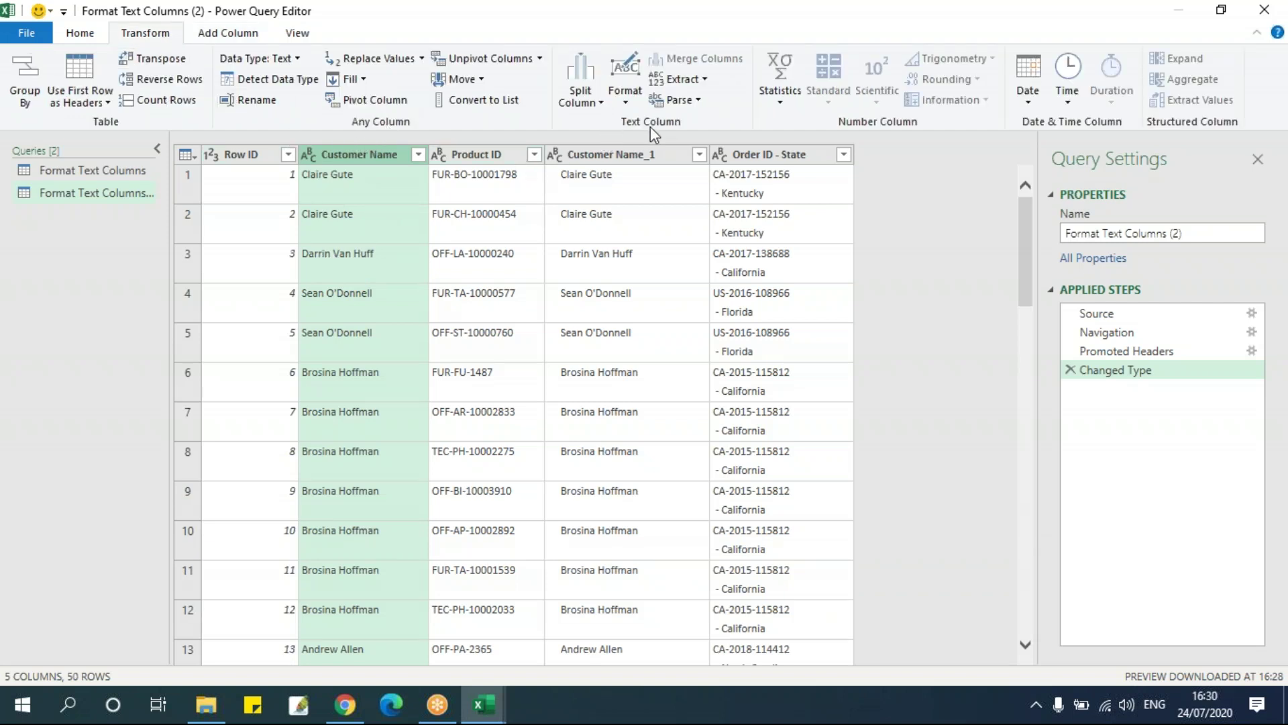
click(245, 37)
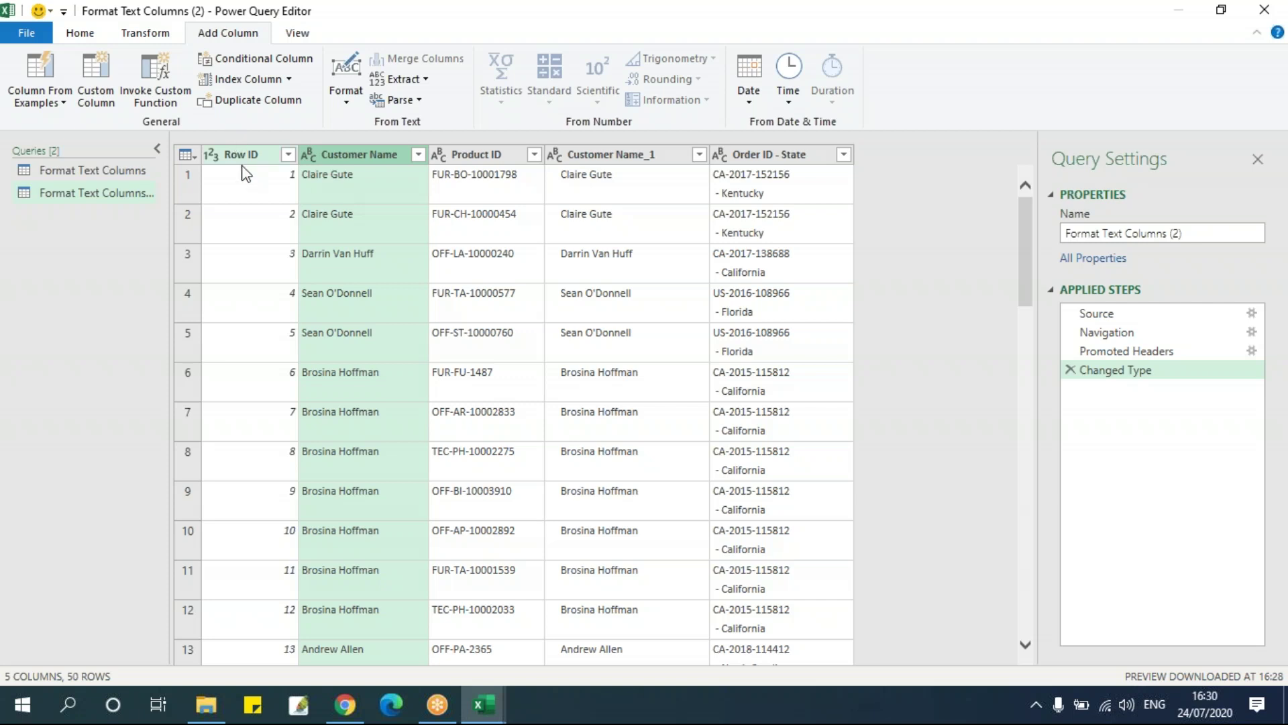
click(145, 33)
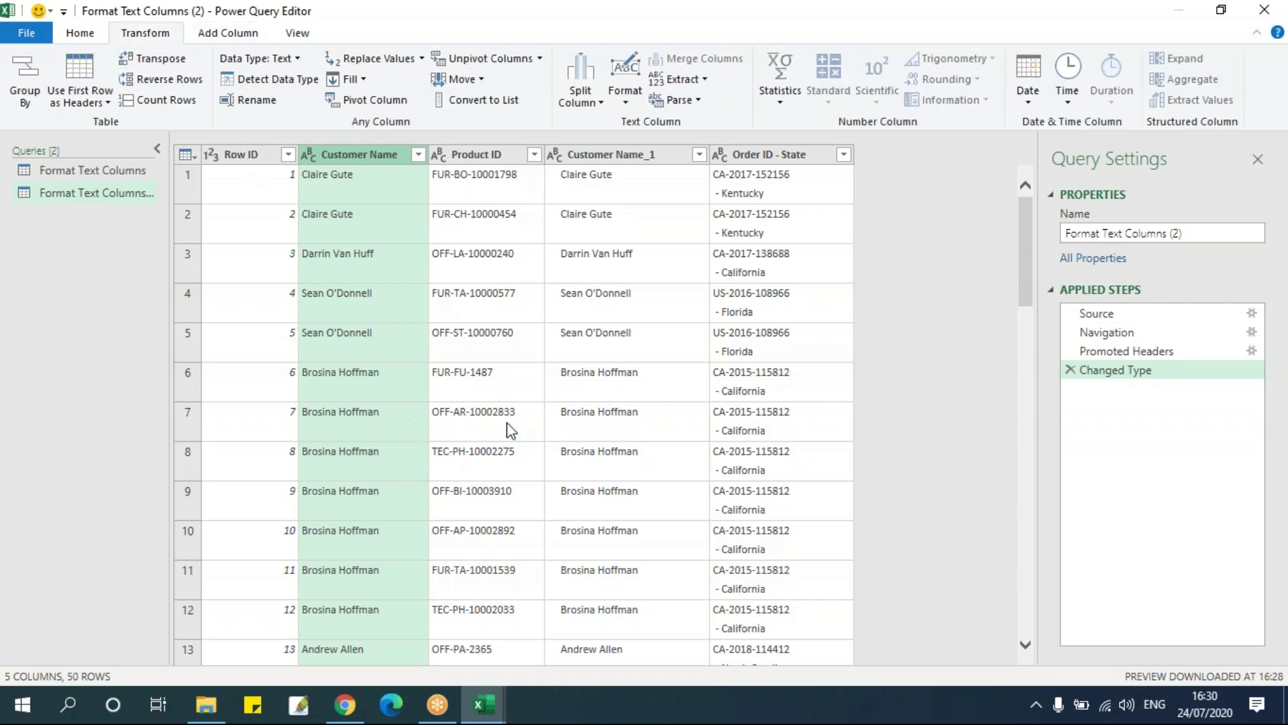
click(625, 94)
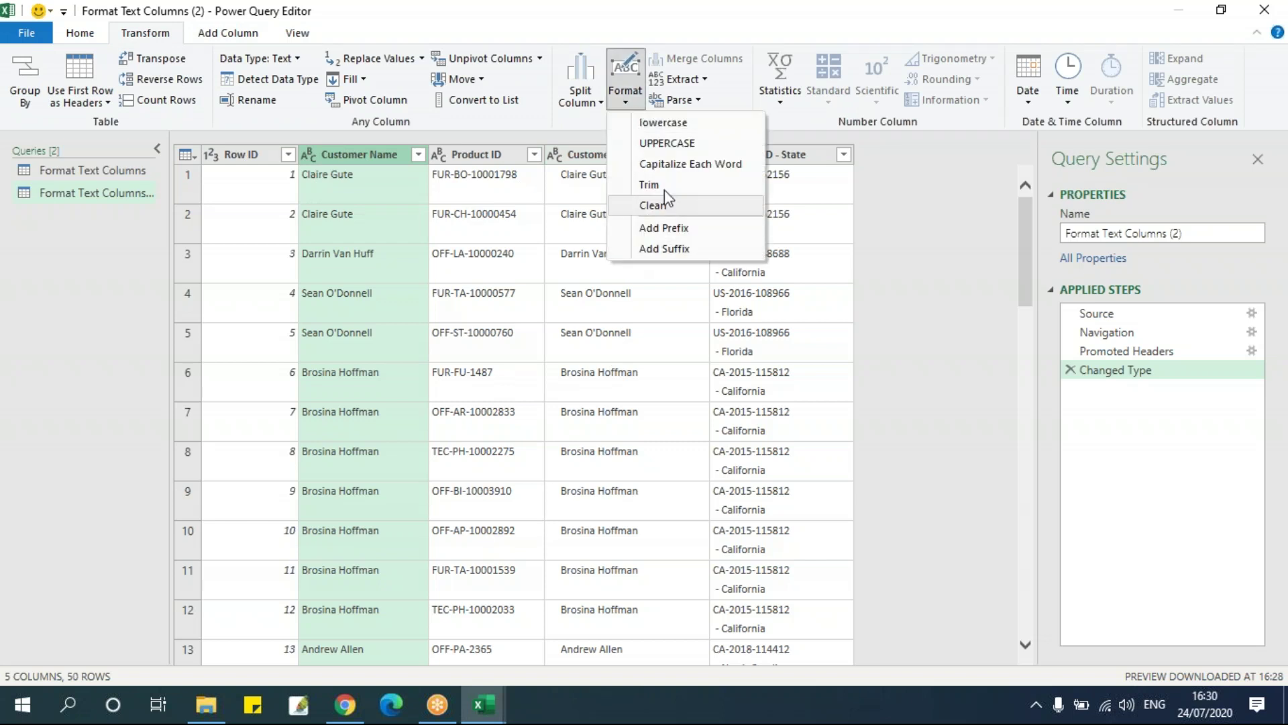
click(662, 124)
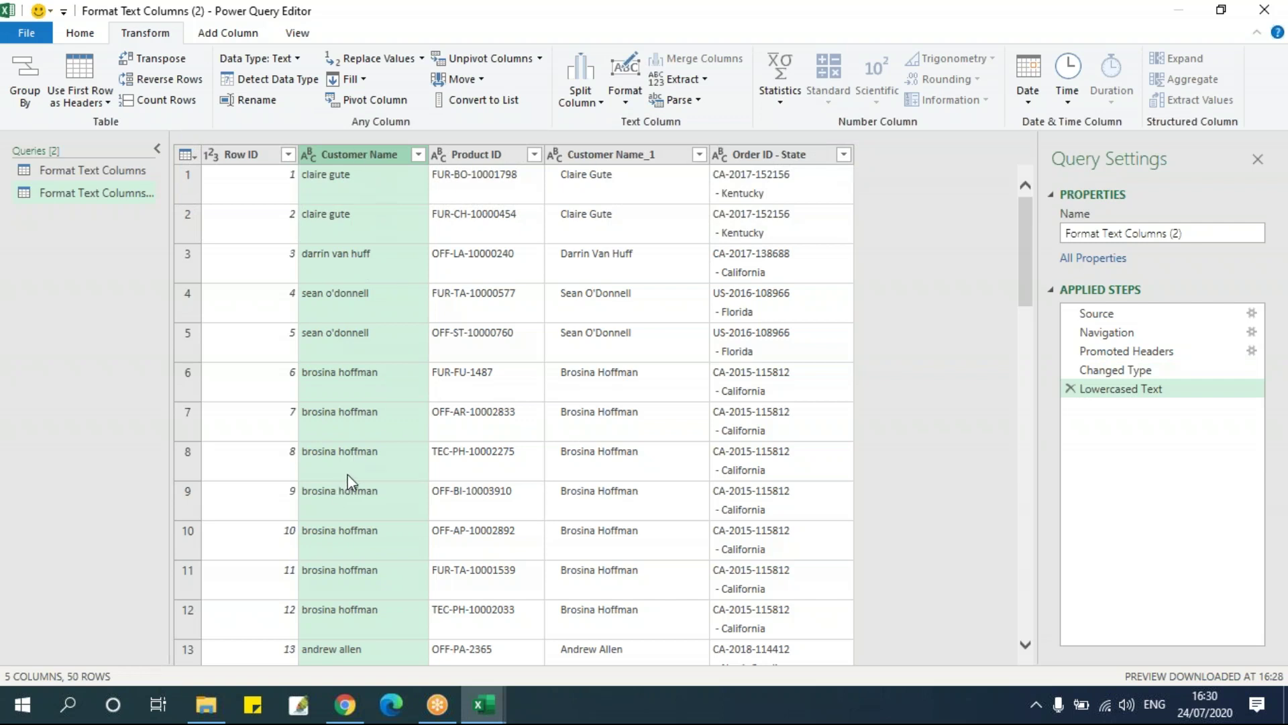
click(626, 95)
click(695, 144)
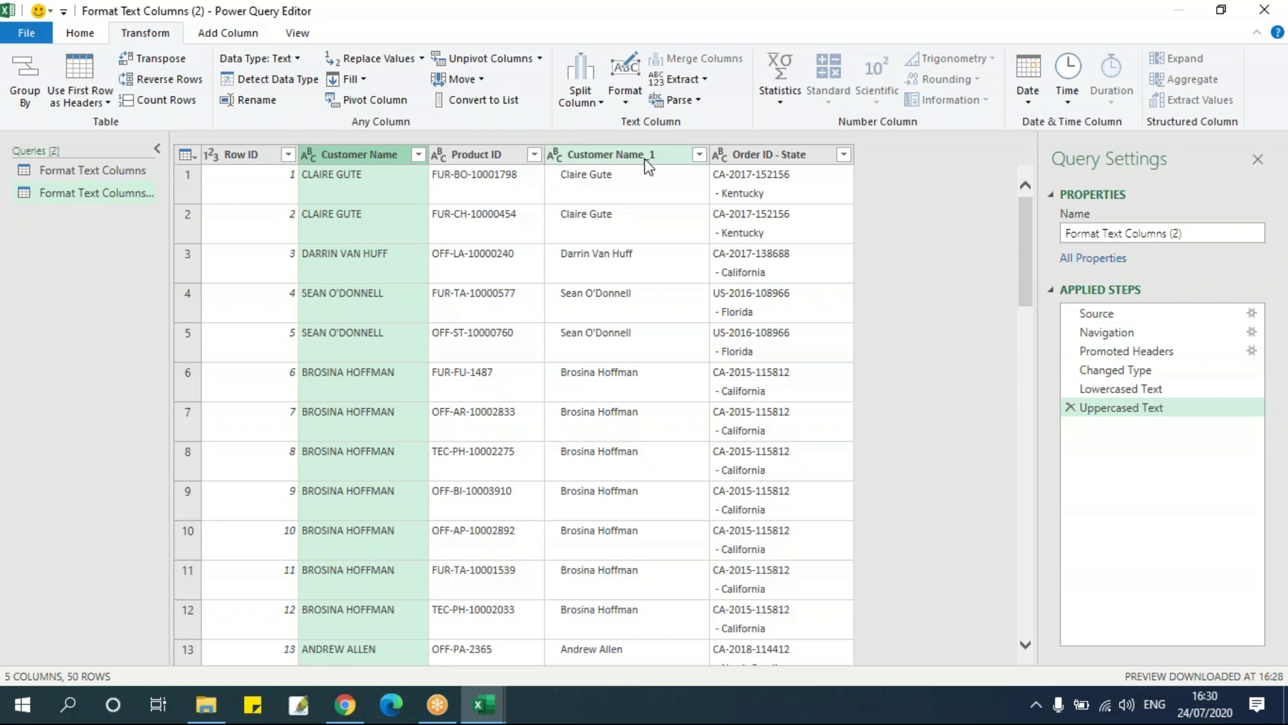
Add a new column containing the uppercase version of the Customer Name column.
click(597, 161)
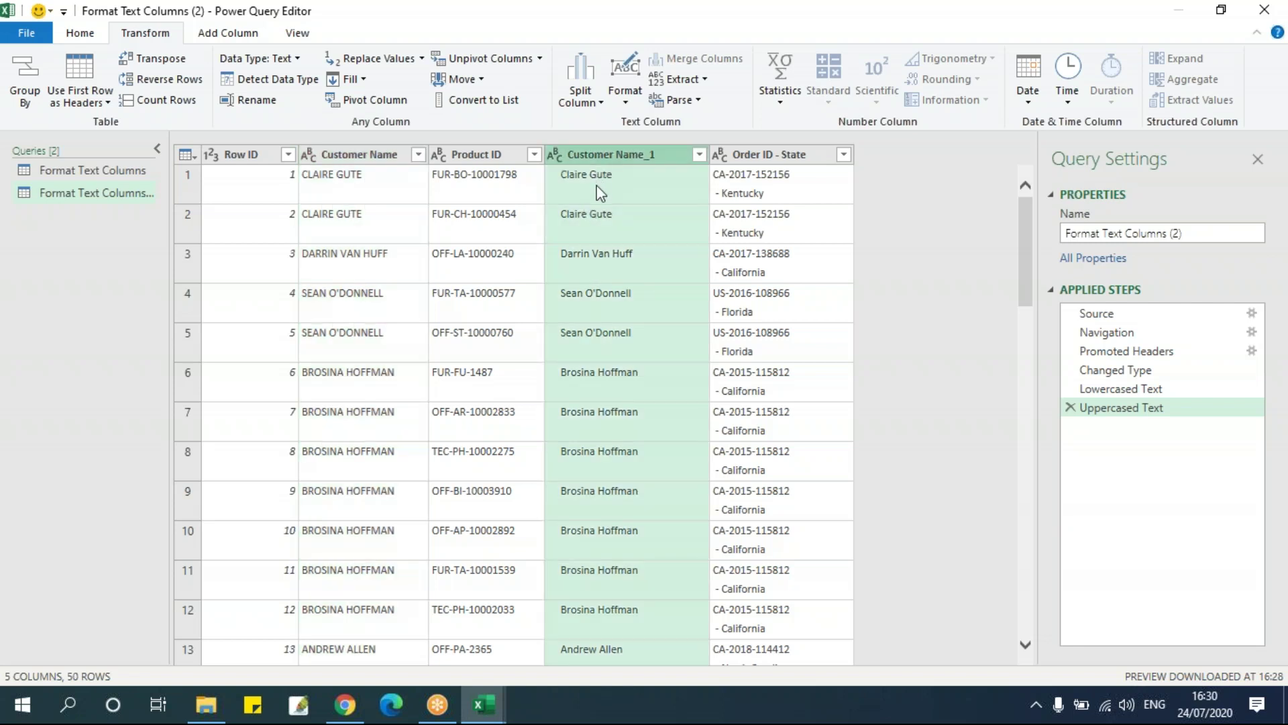
click(375, 155)
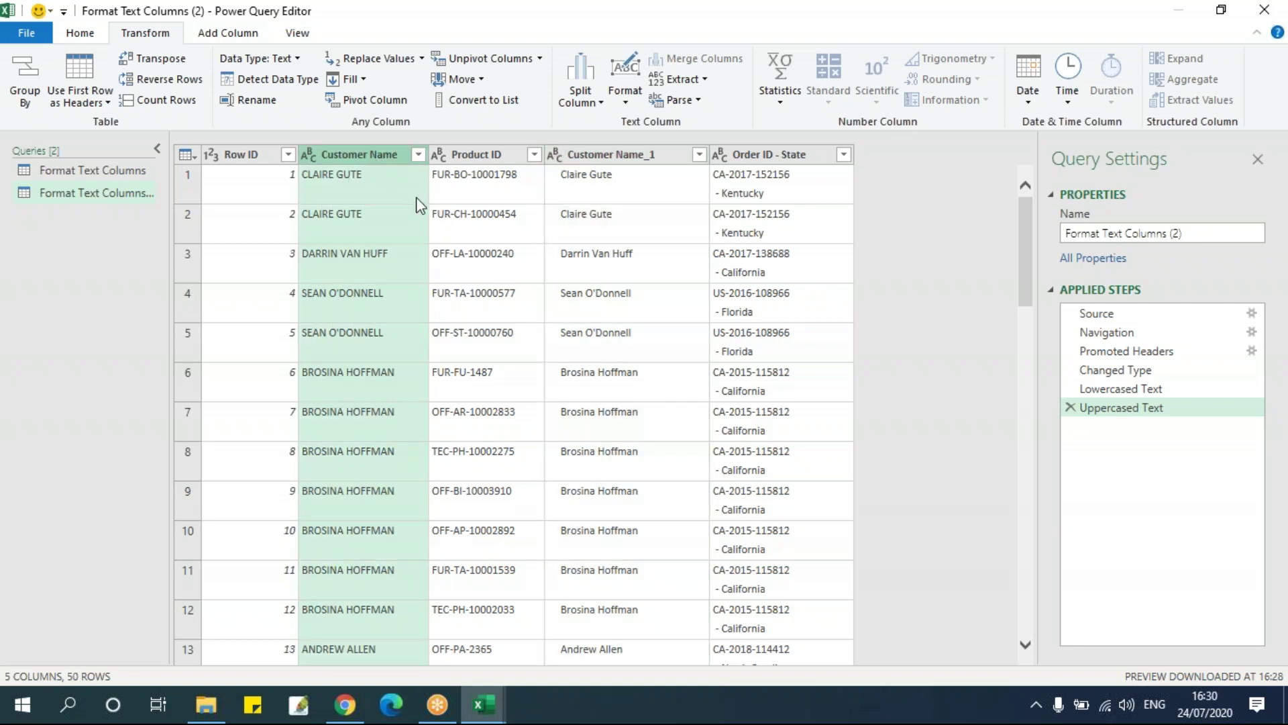
click(226, 35)
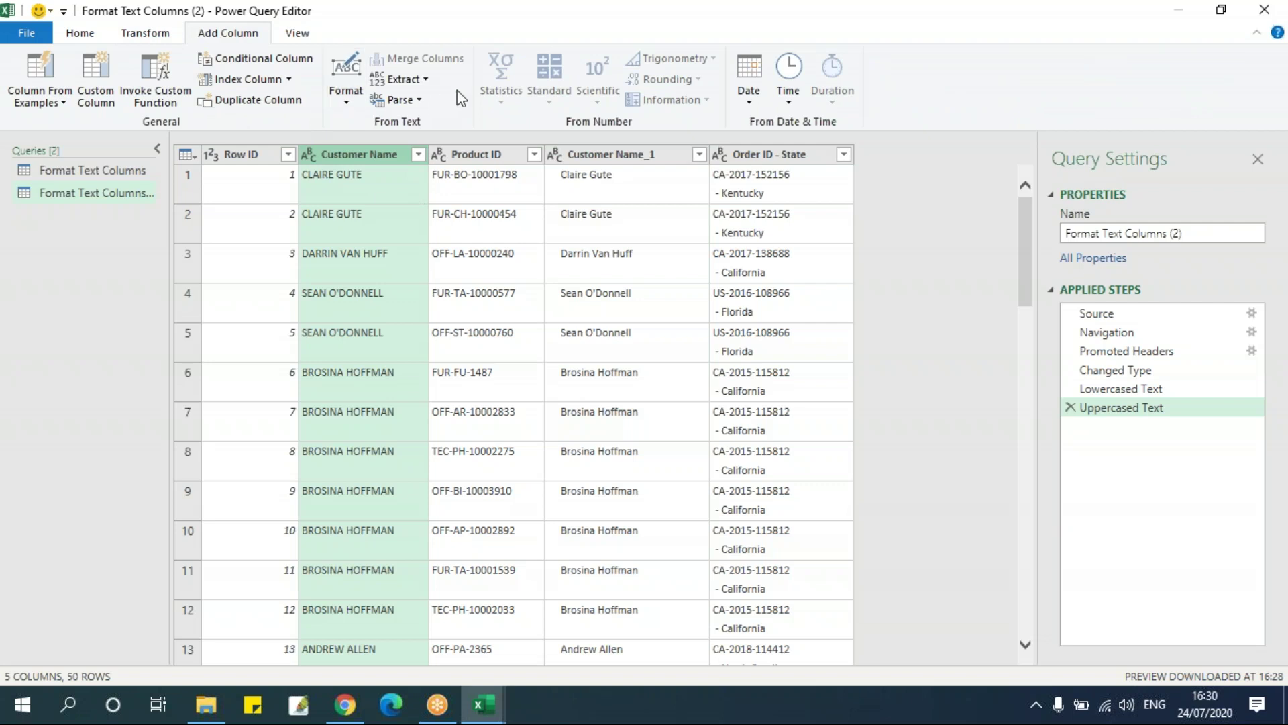
click(346, 104)
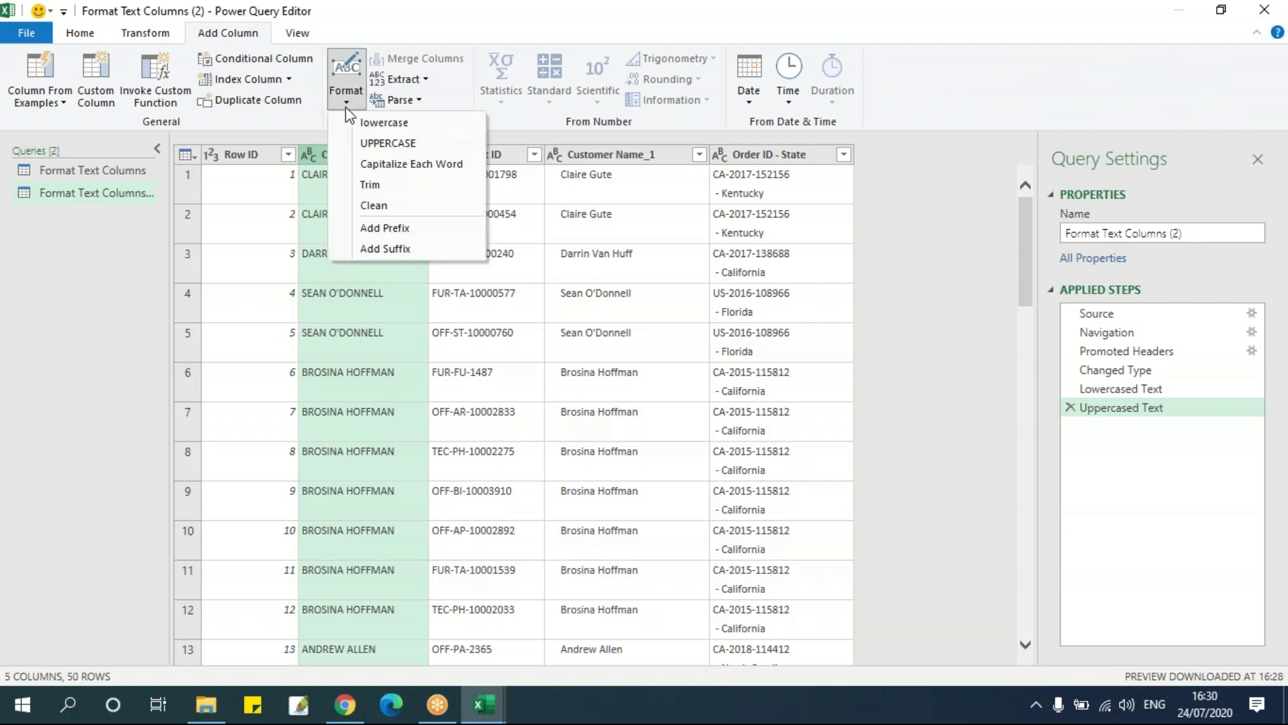
click(355, 143)
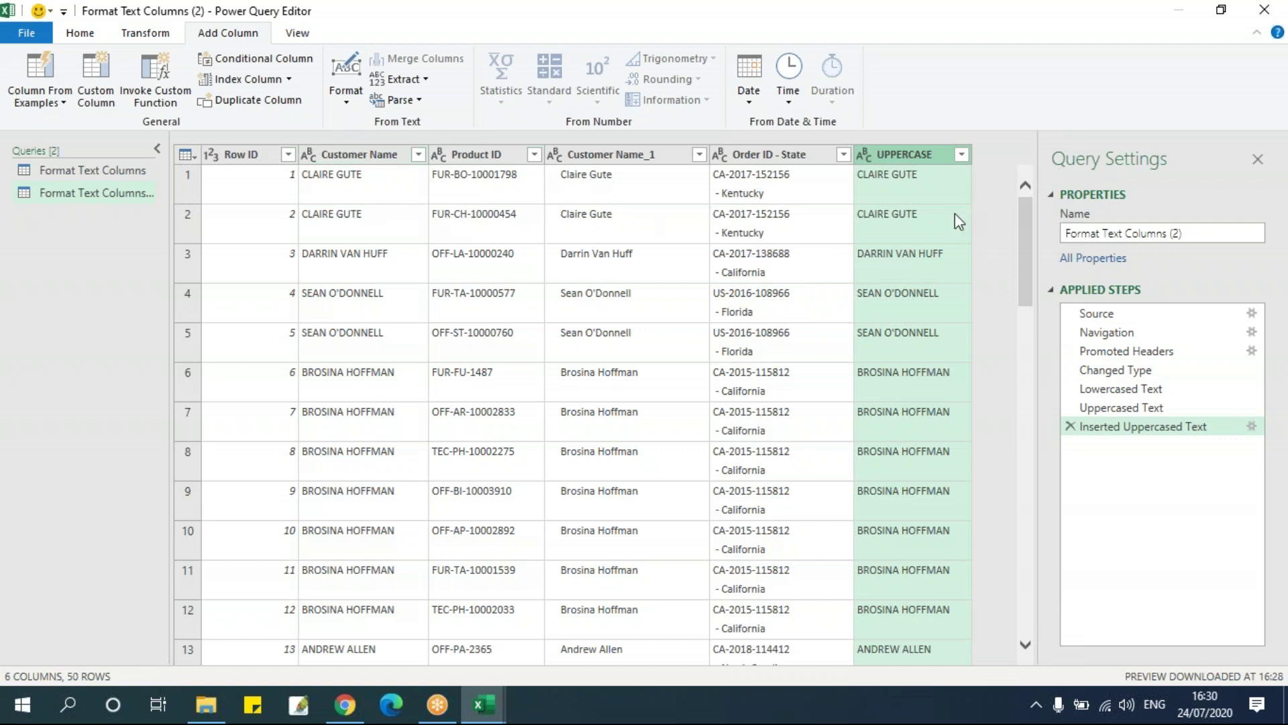
Add a new column containing the lowercase version of the Customer Name column.
click(366, 154)
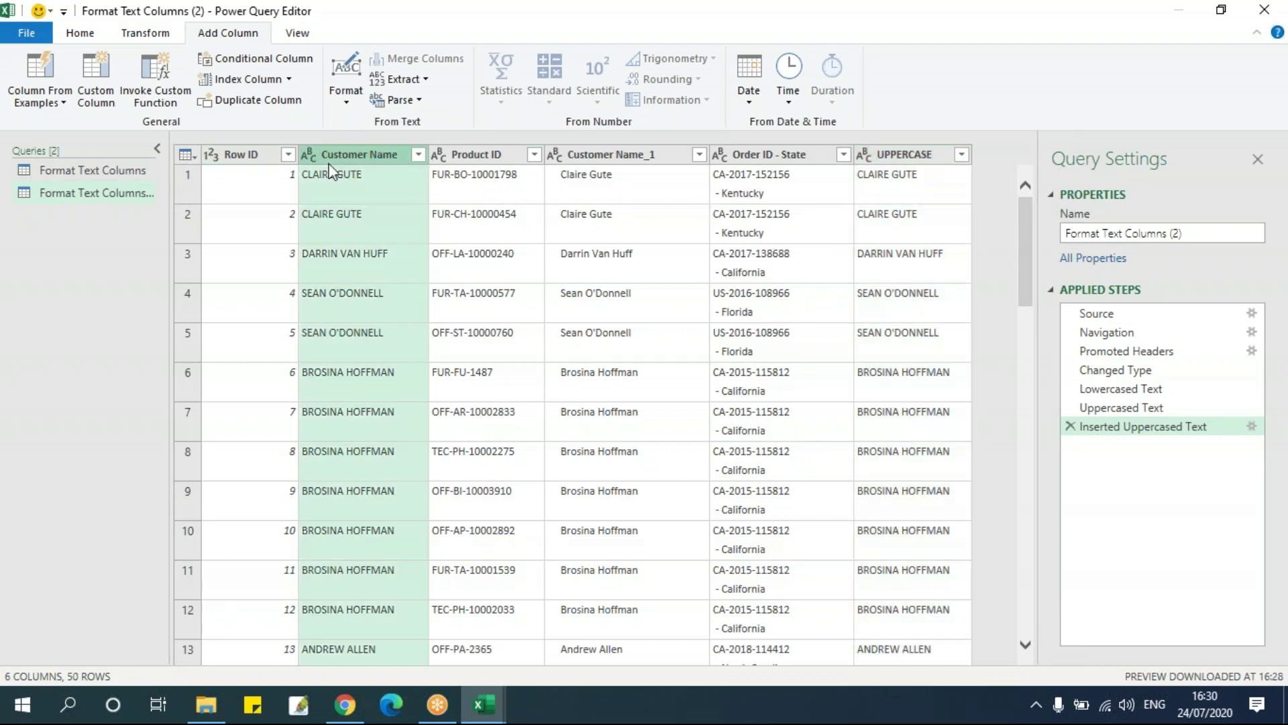
right_click(369, 157)
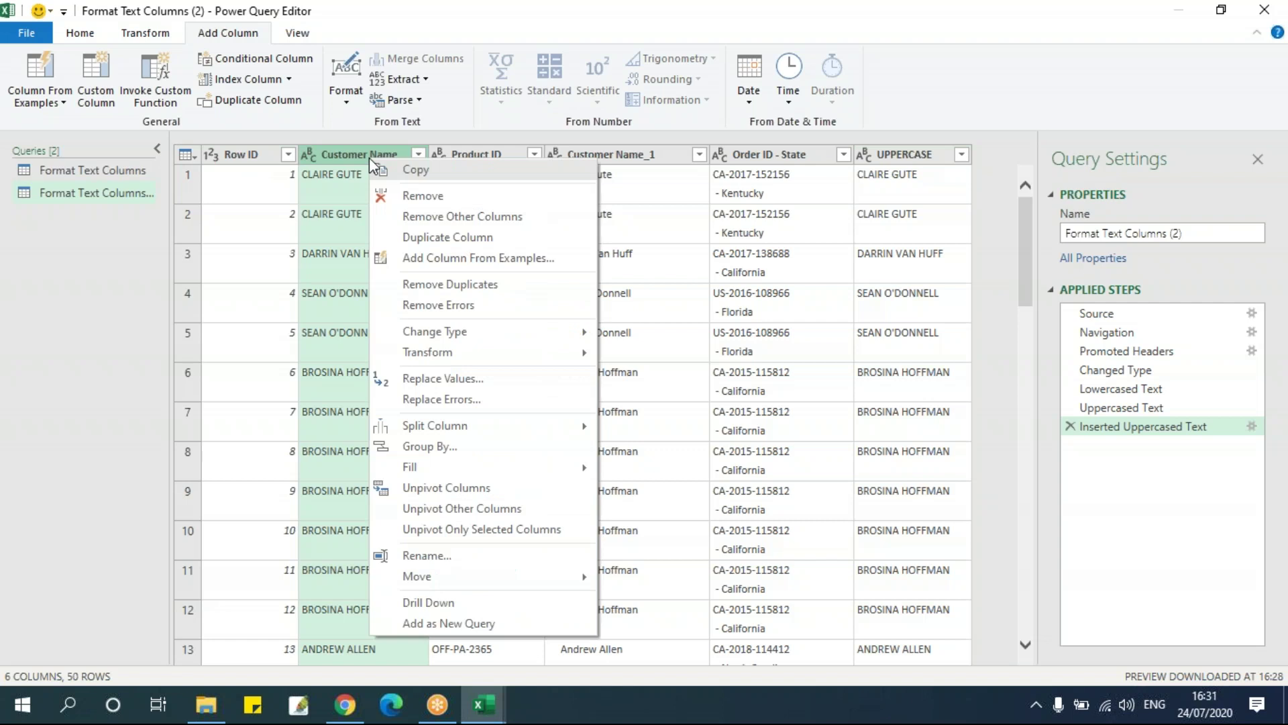
click(223, 35)
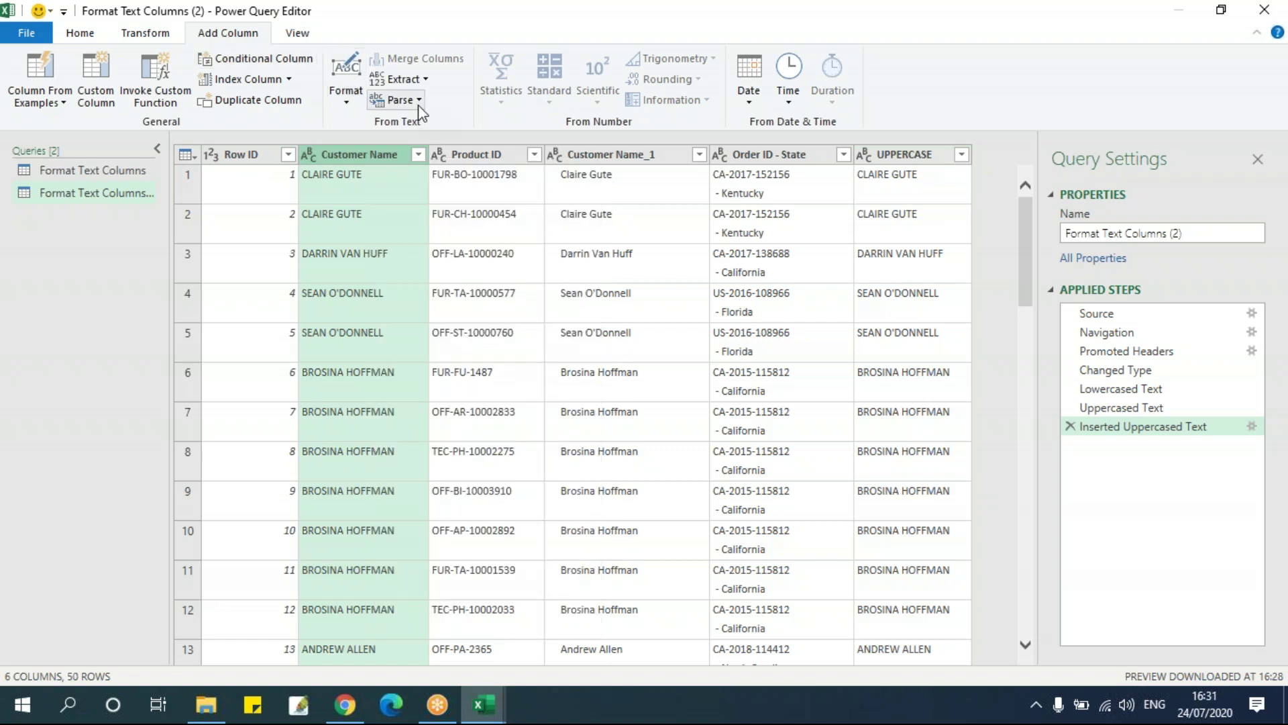
click(368, 102)
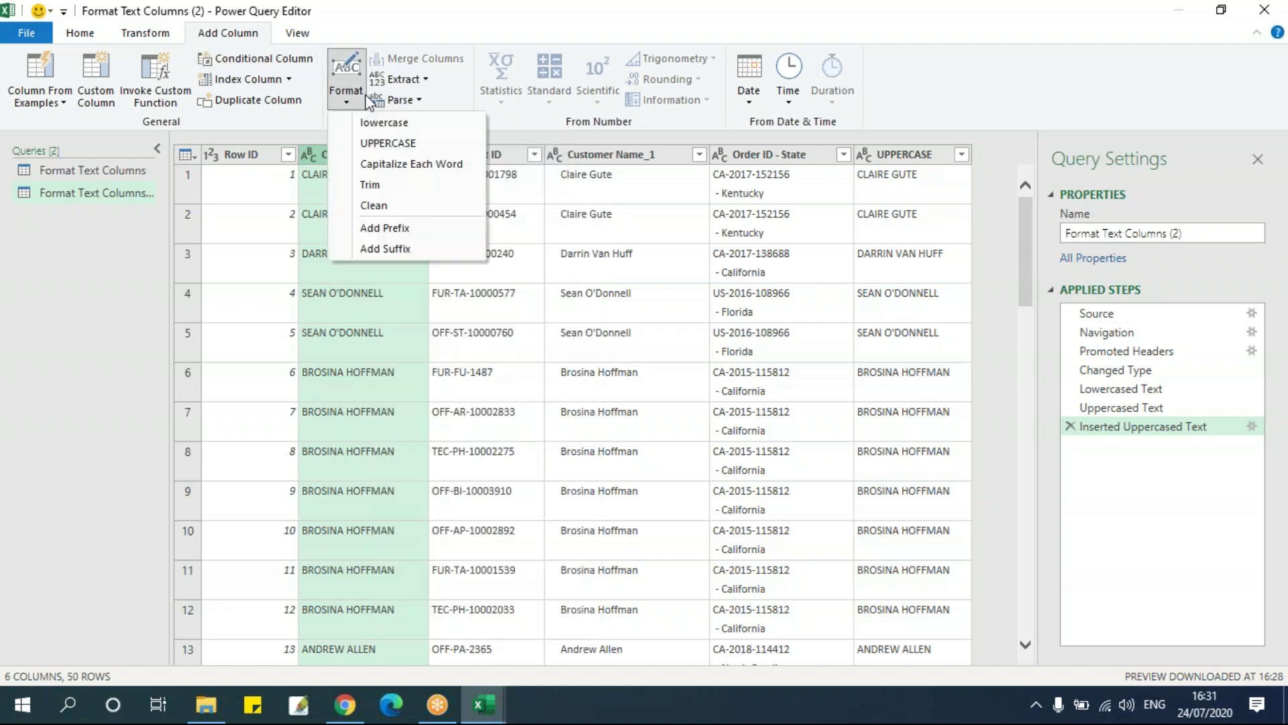
click(380, 124)
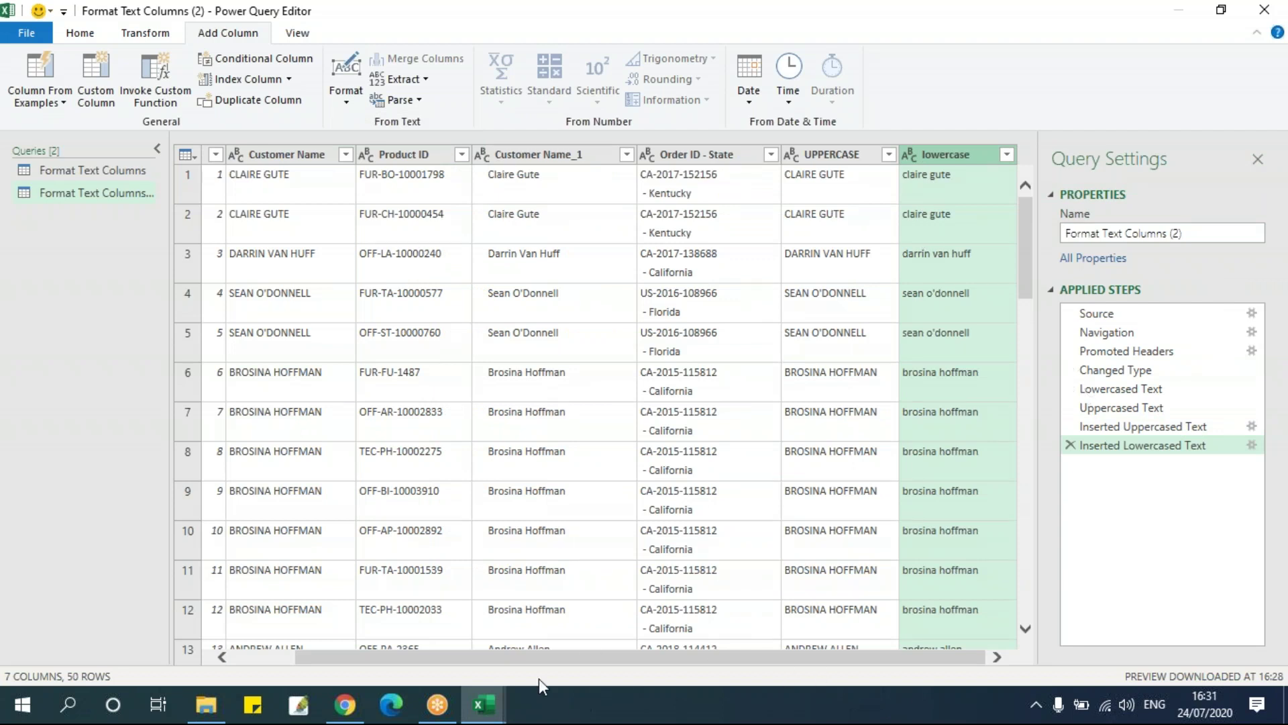
Add a new column with each word of the Customer Name column capitalized.
click(282, 154)
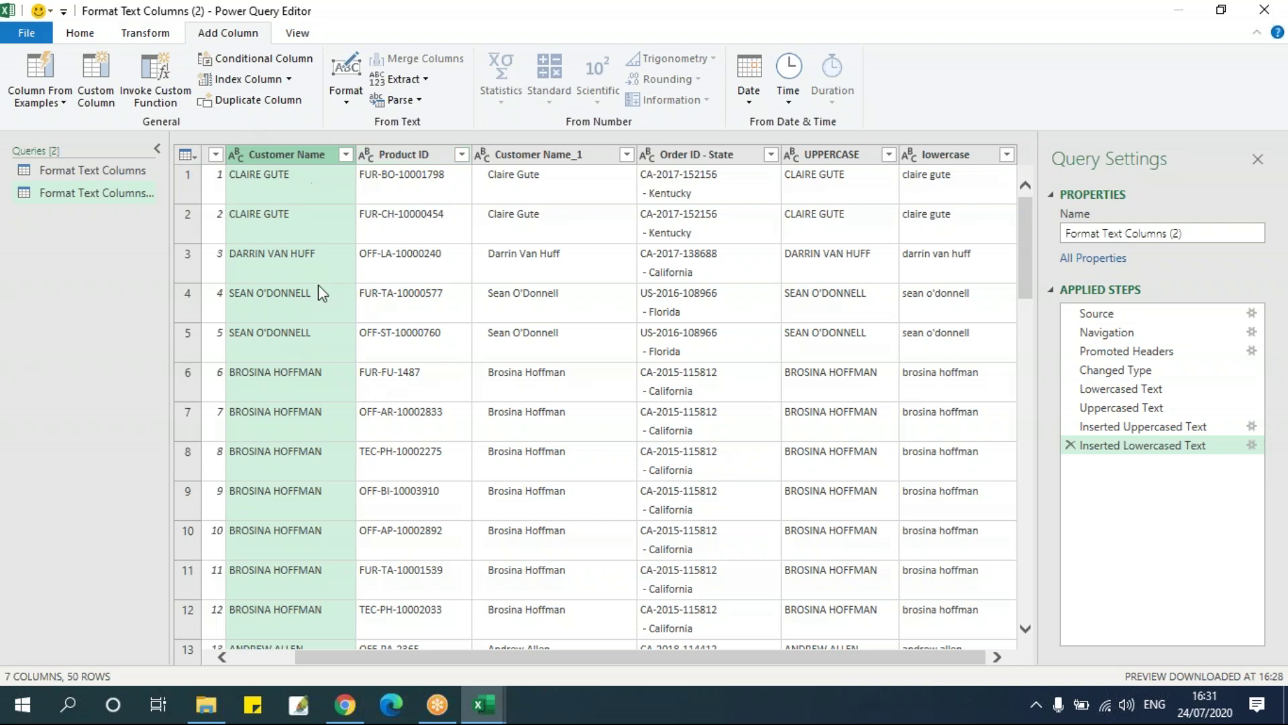
click(344, 101)
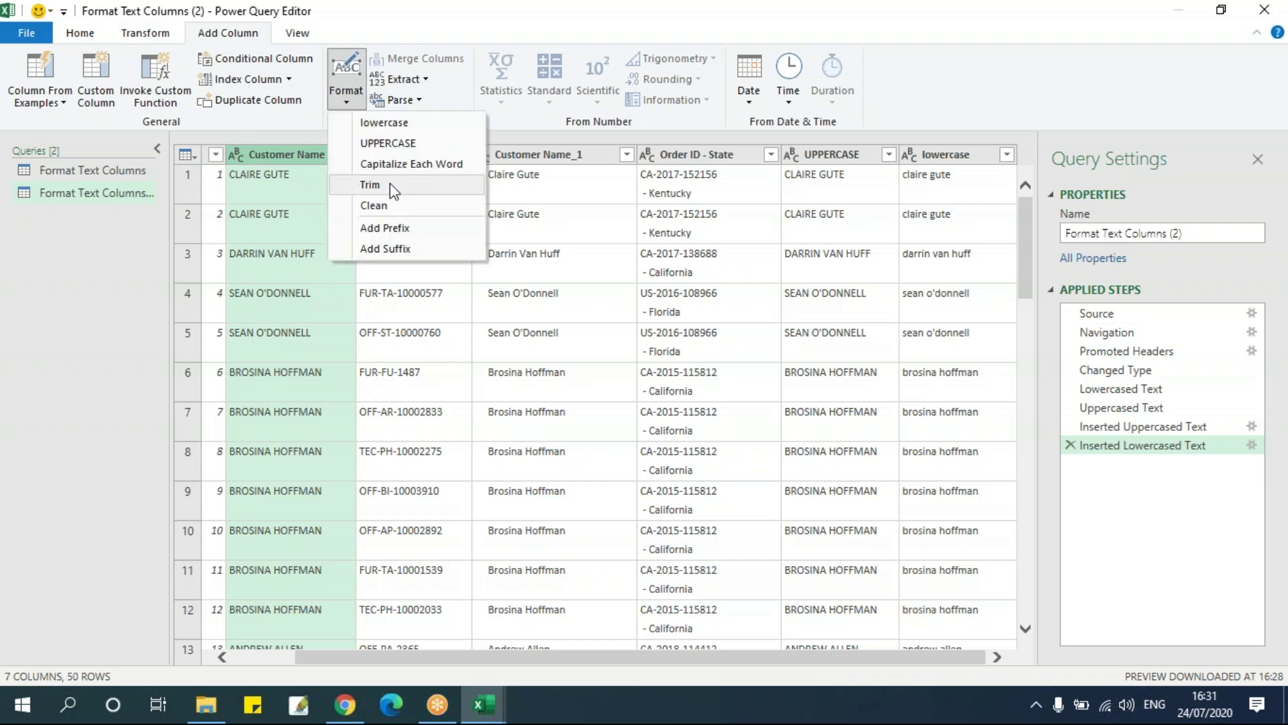
click(419, 163)
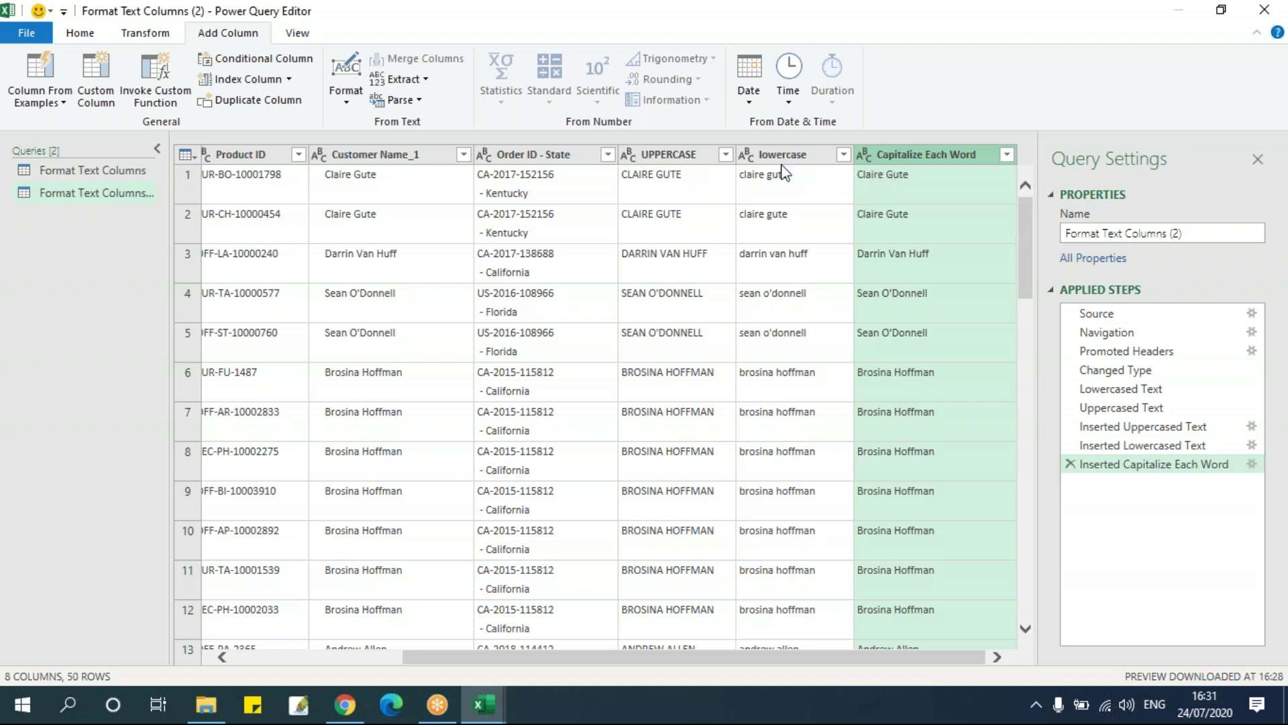
Add a new column with the trimmed text of Customer Name_1 and close the Query Settings pane.
click(381, 154)
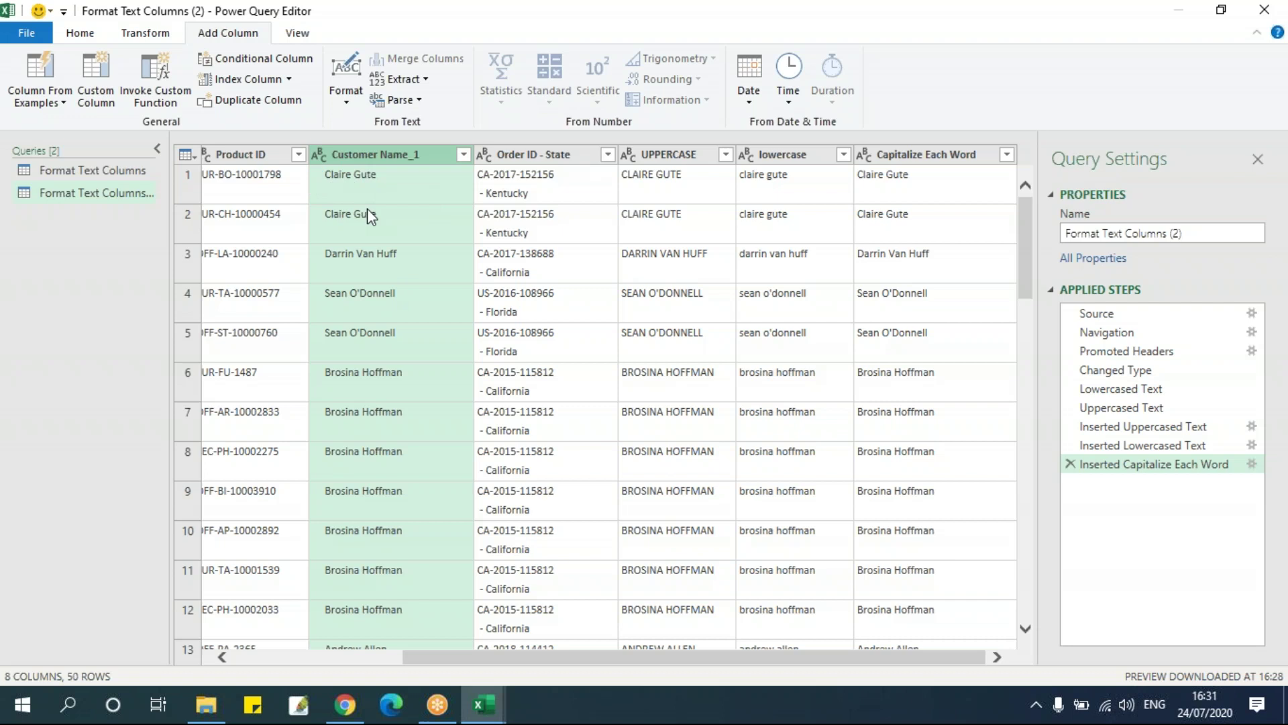
click(354, 100)
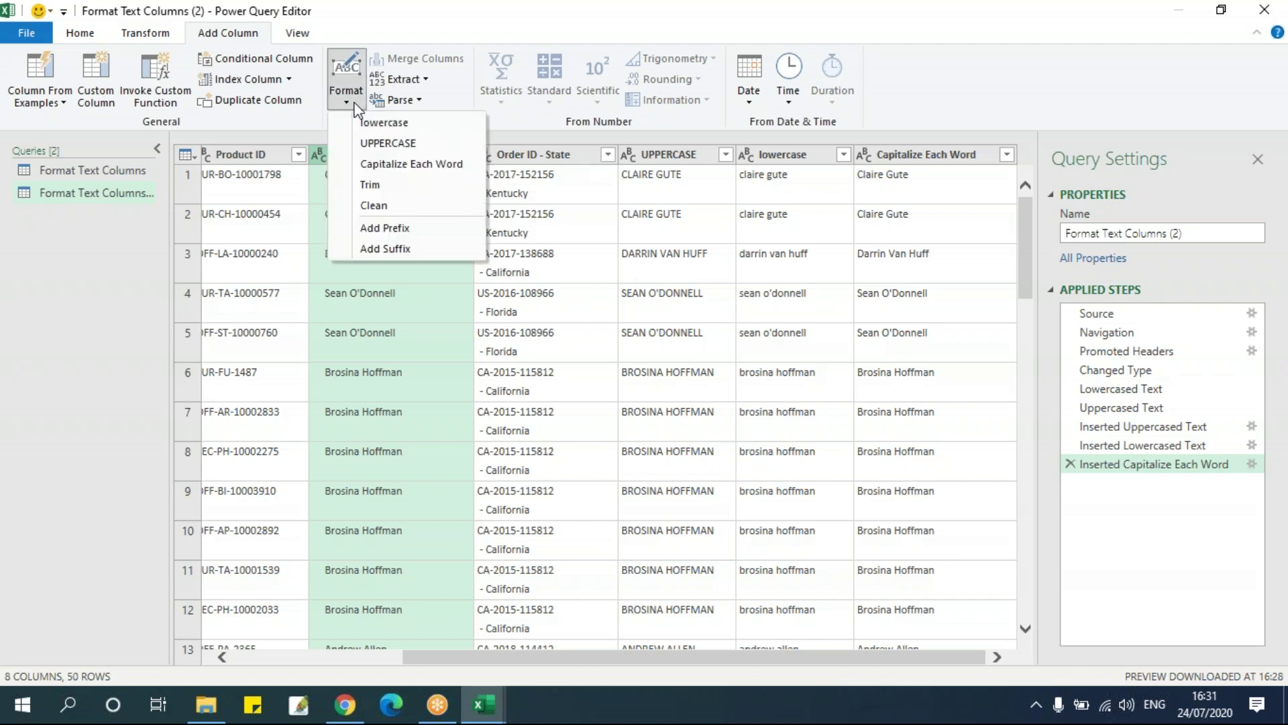
click(395, 191)
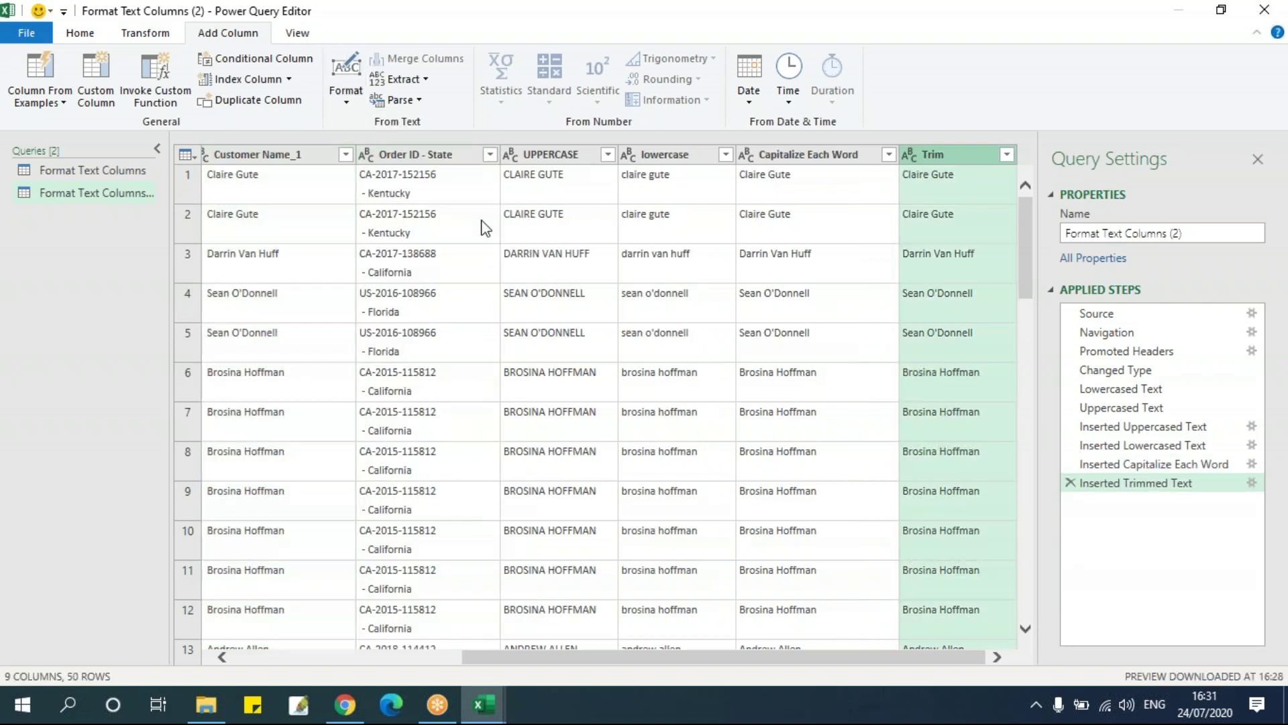
click(1257, 160)
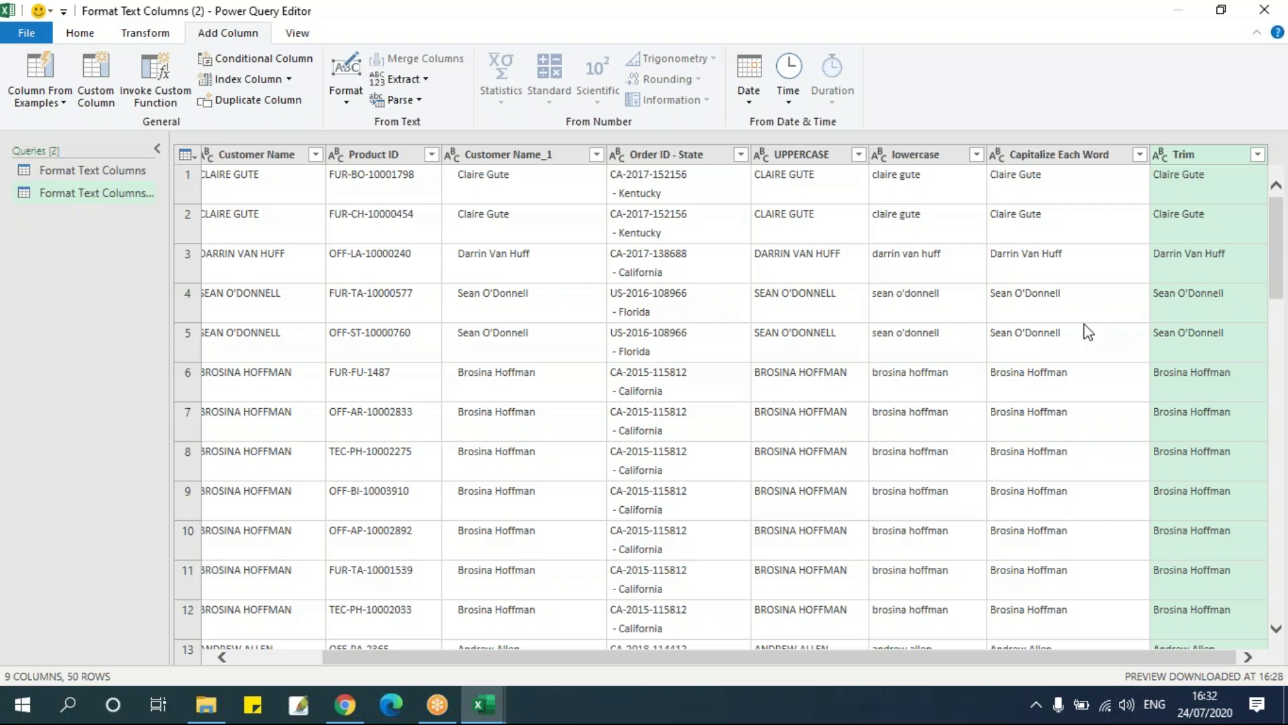
Add a new column with the Clean version of Order ID - State, stripping its line breaks.
click(690, 169)
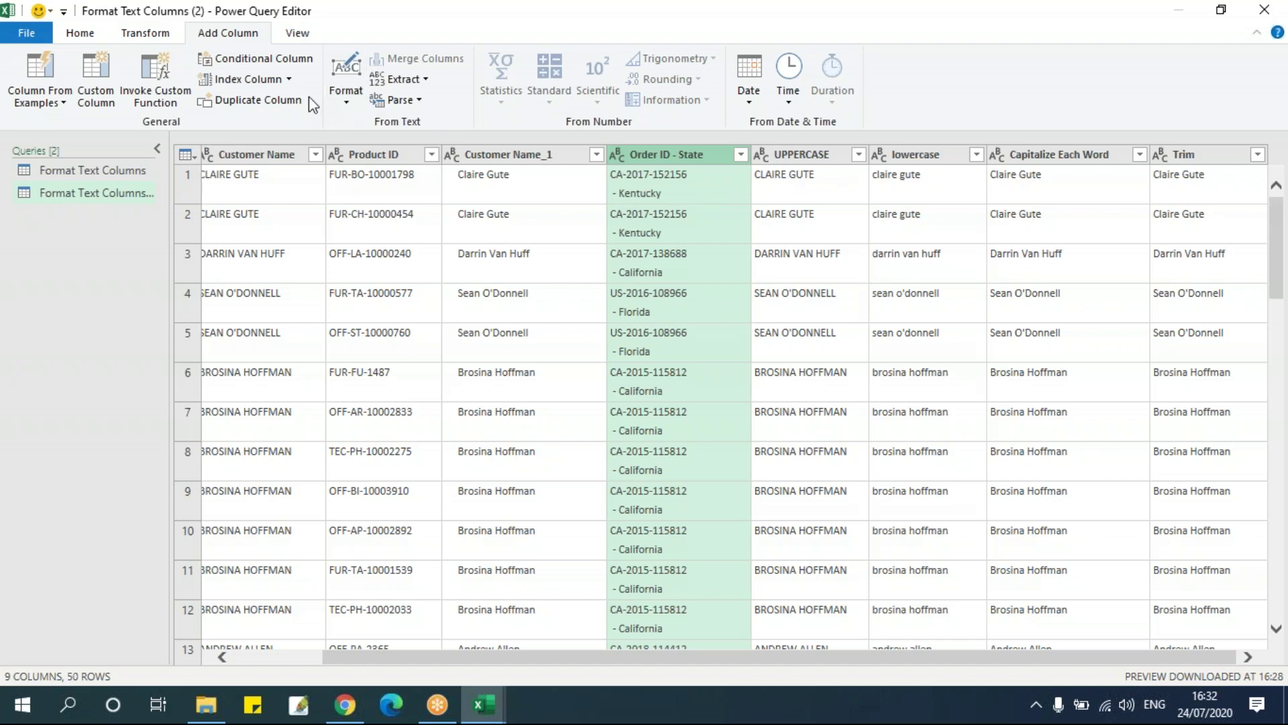
click(347, 100)
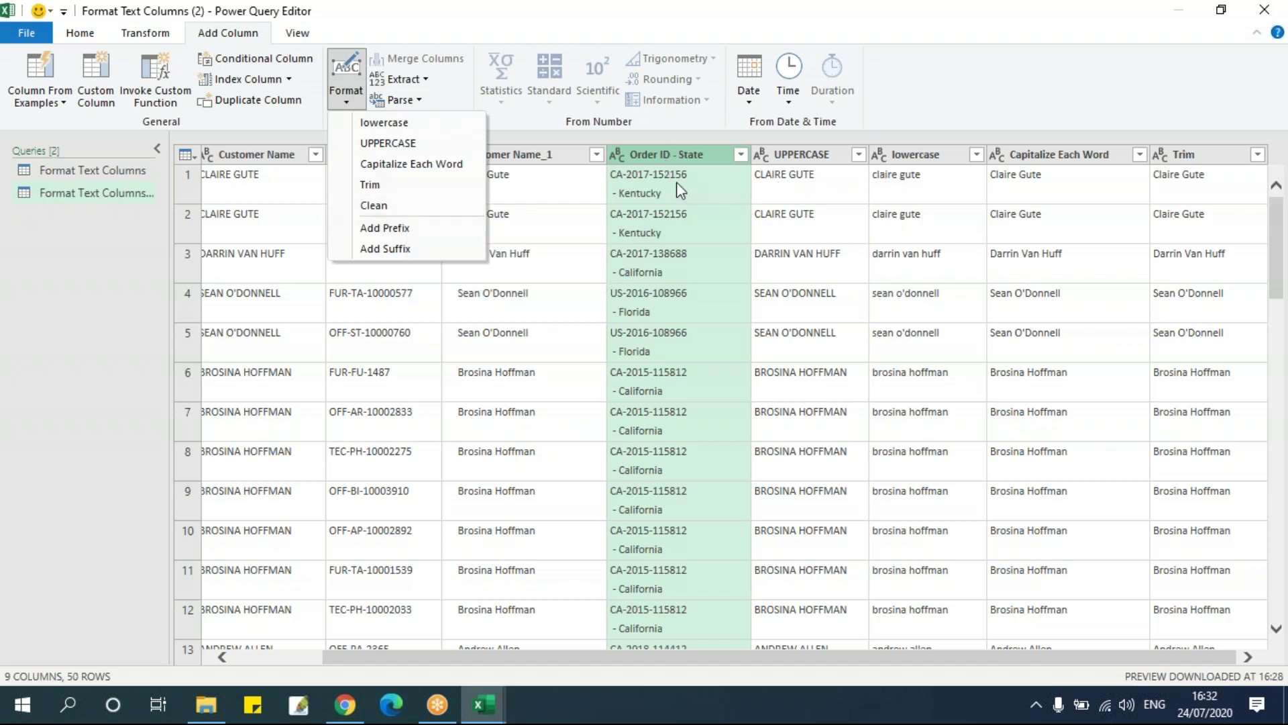
click(172, 39)
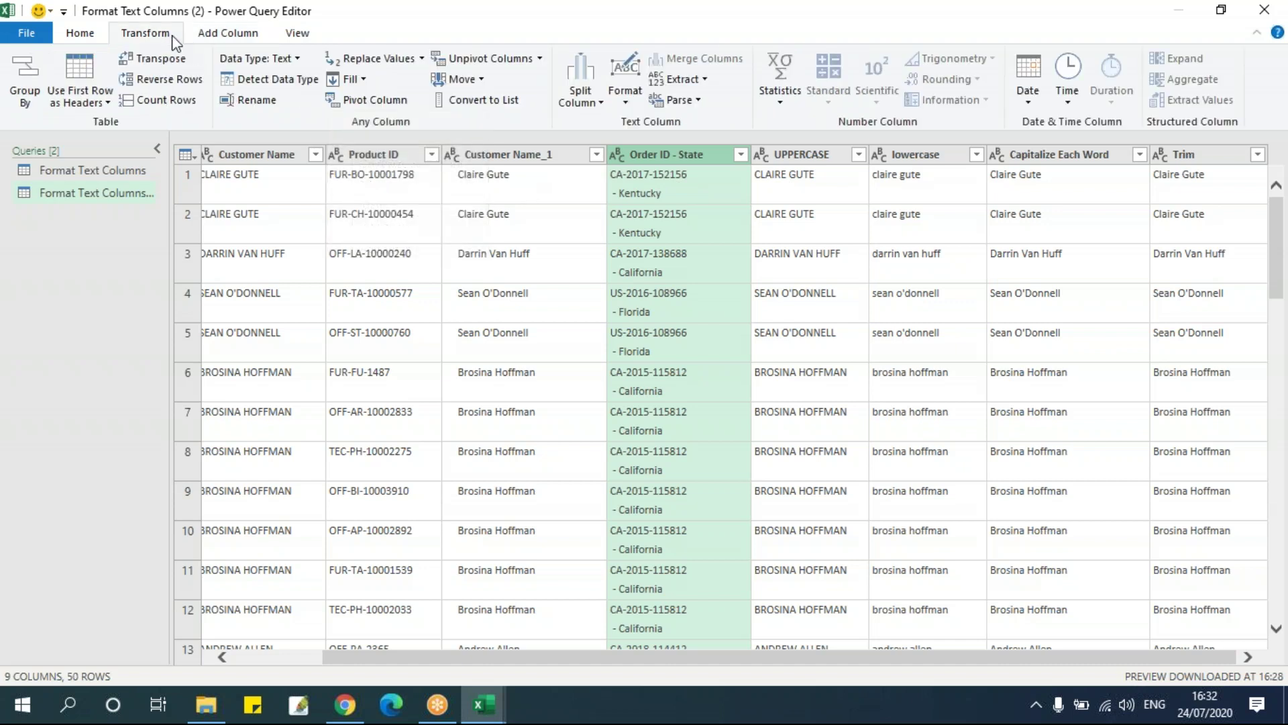
click(631, 104)
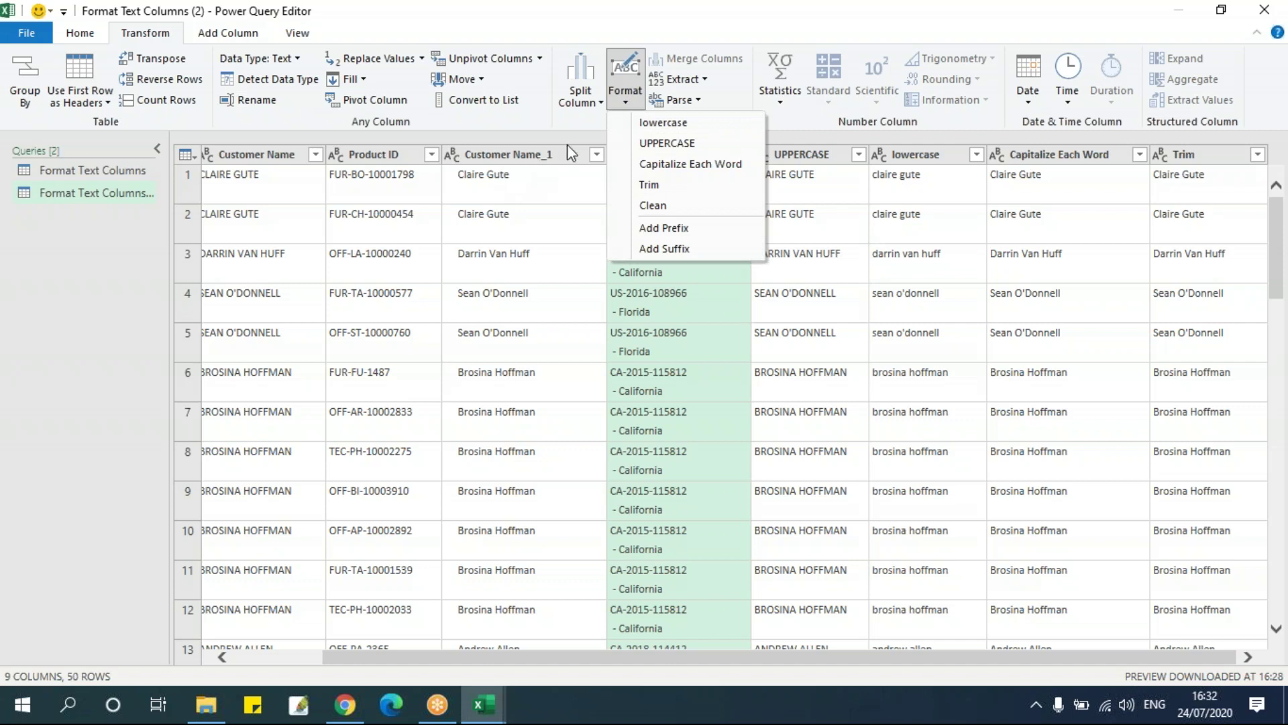
click(641, 341)
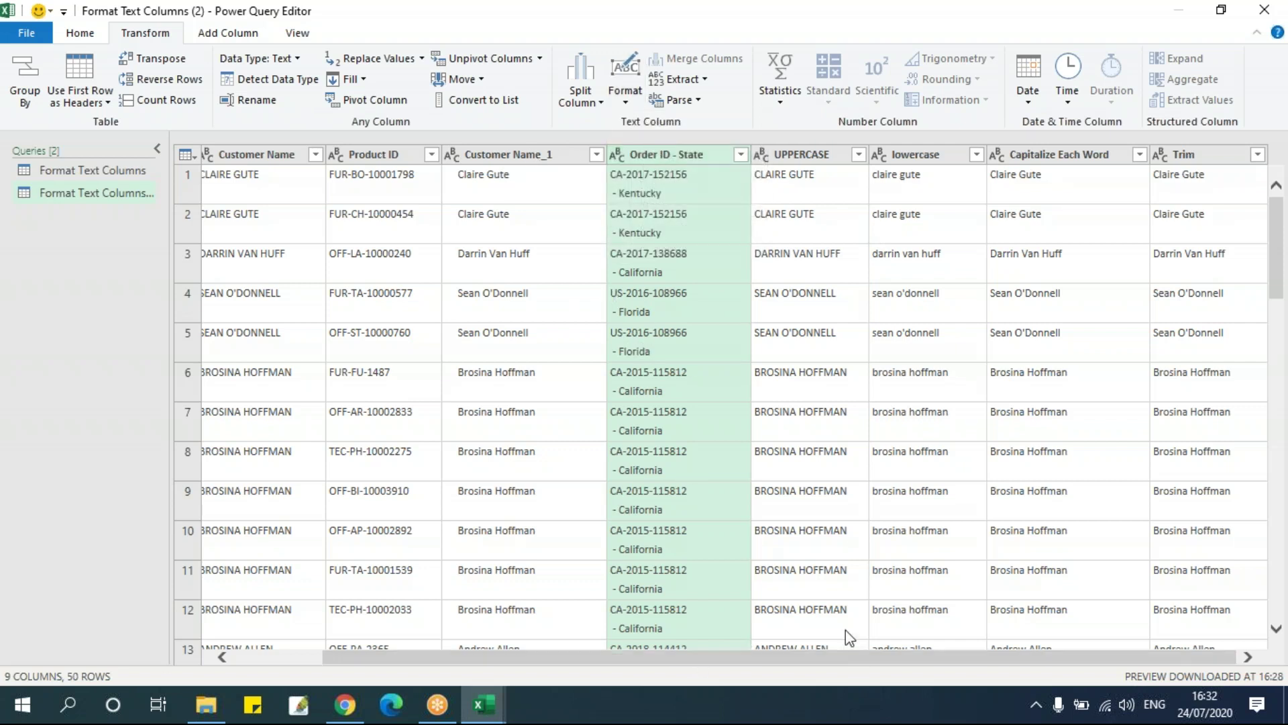
click(228, 33)
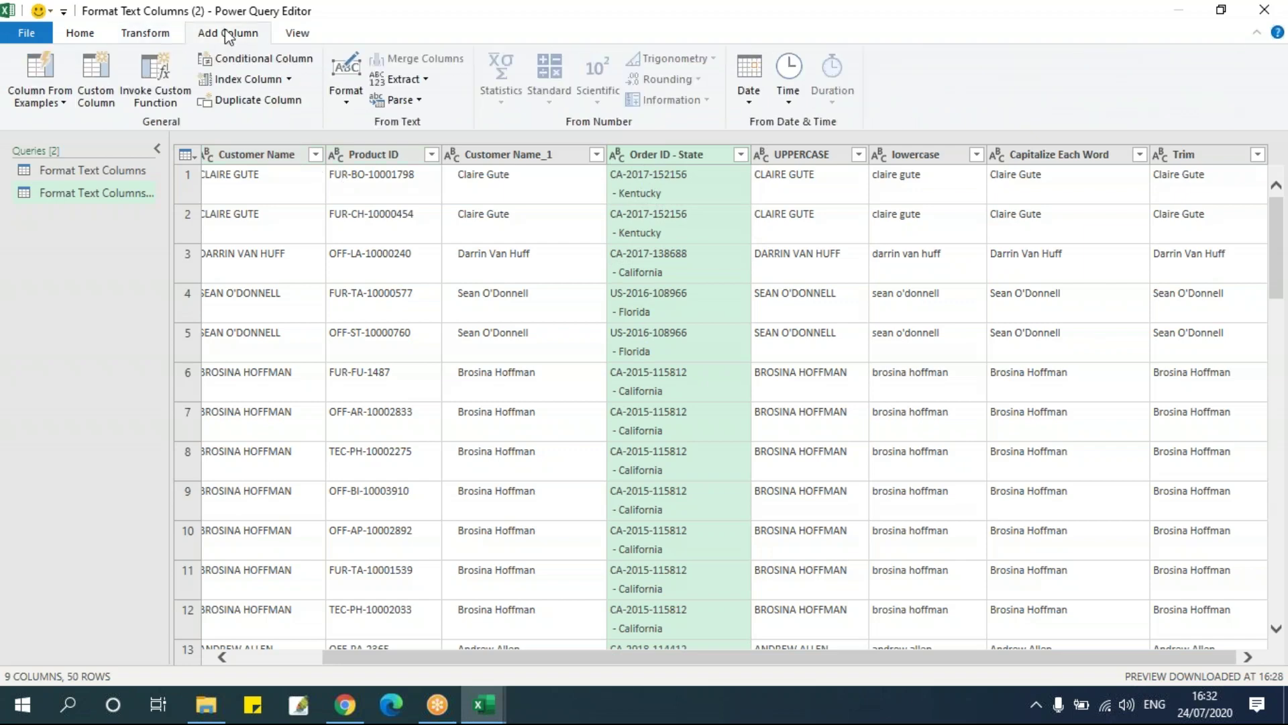
click(351, 104)
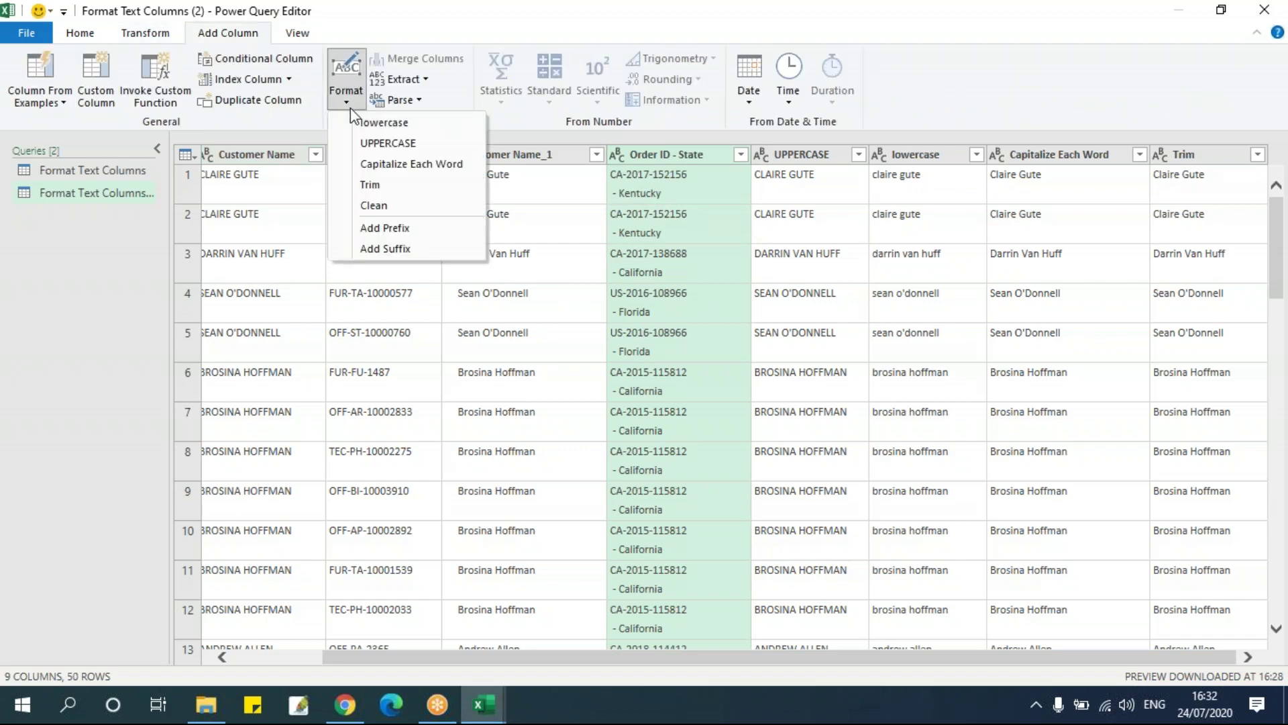
click(389, 204)
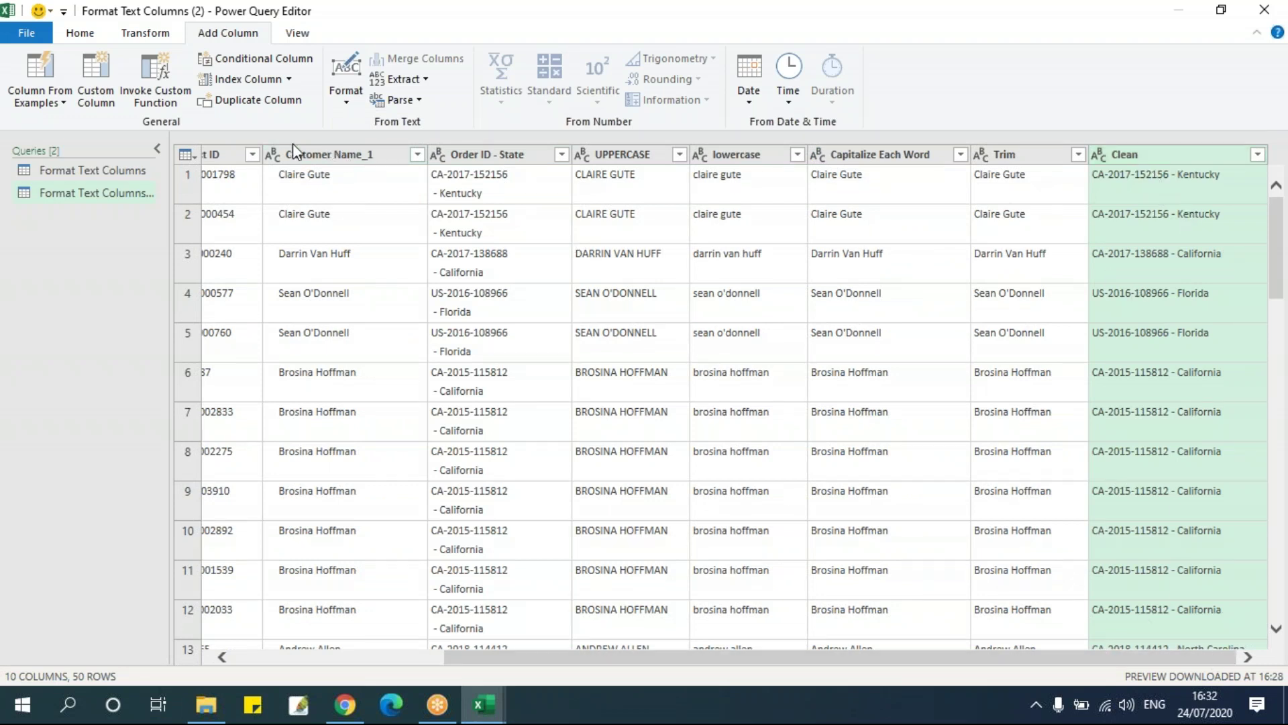
Apply the Clean format directly to the existing Customer Name_1 column.
click(327, 153)
click(160, 38)
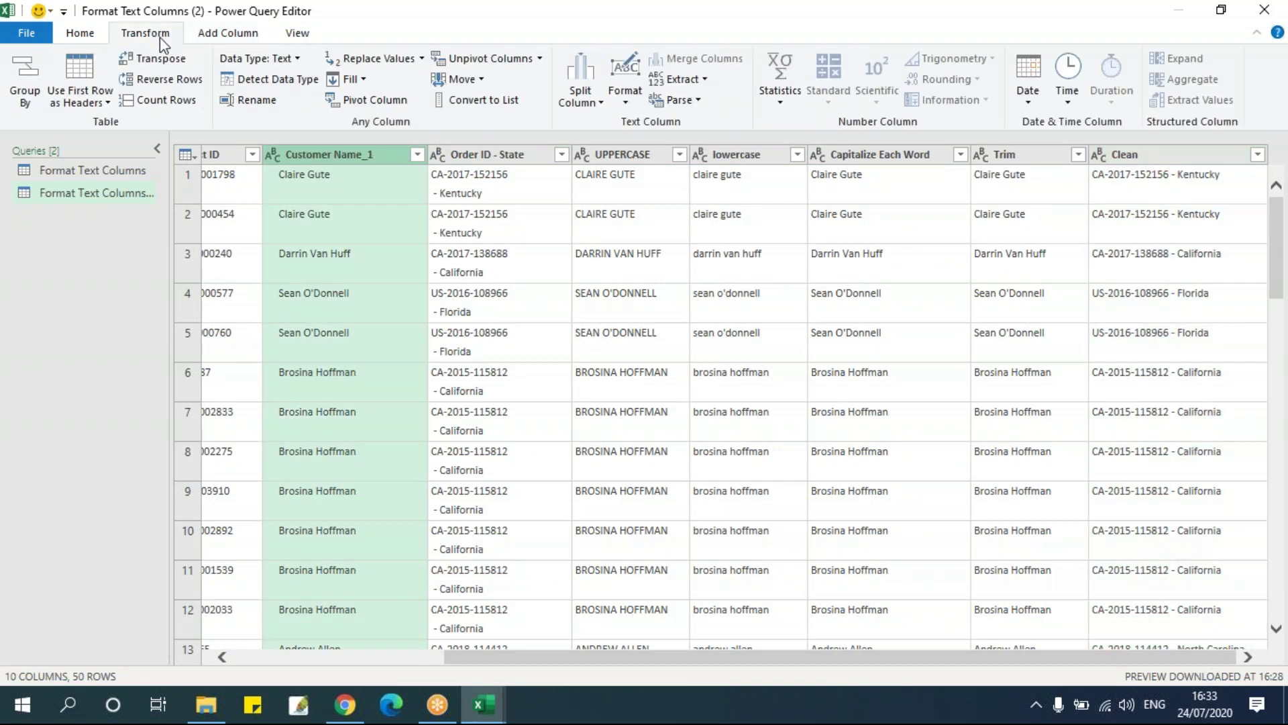
click(627, 101)
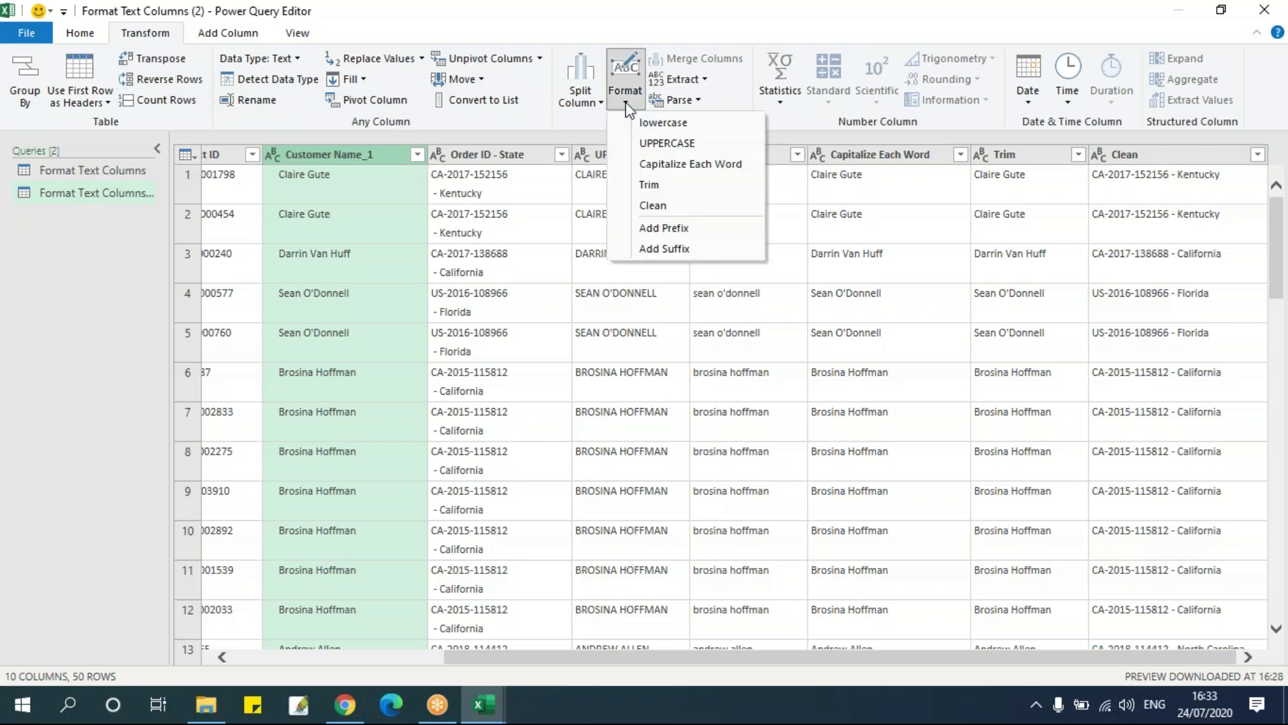
click(661, 205)
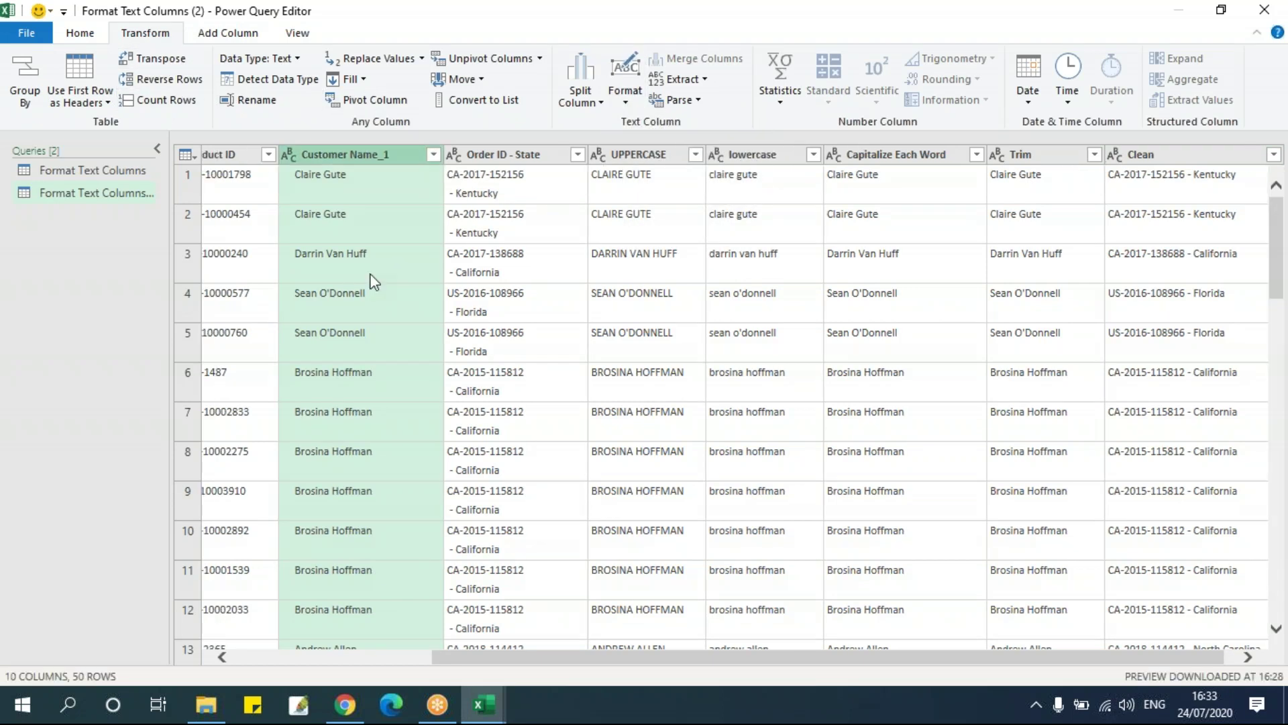
Apply the Clean format directly to the existing Order ID - State column.
click(538, 154)
click(623, 98)
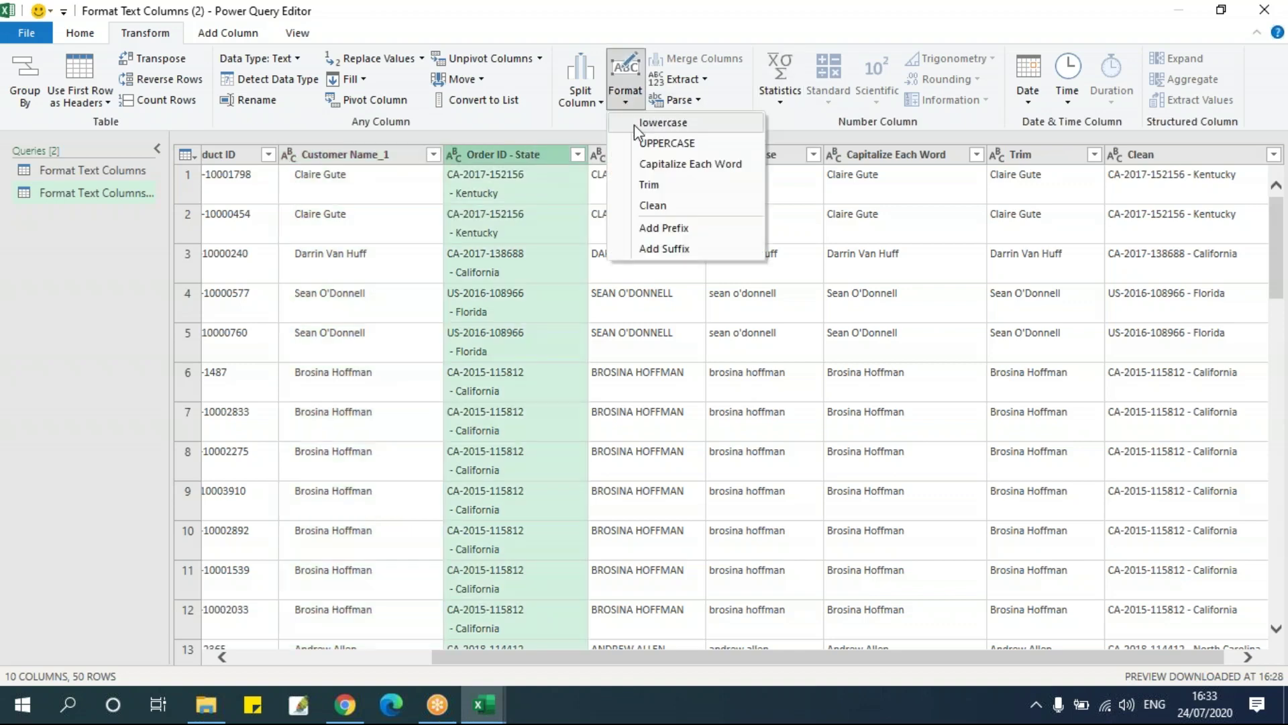
click(695, 207)
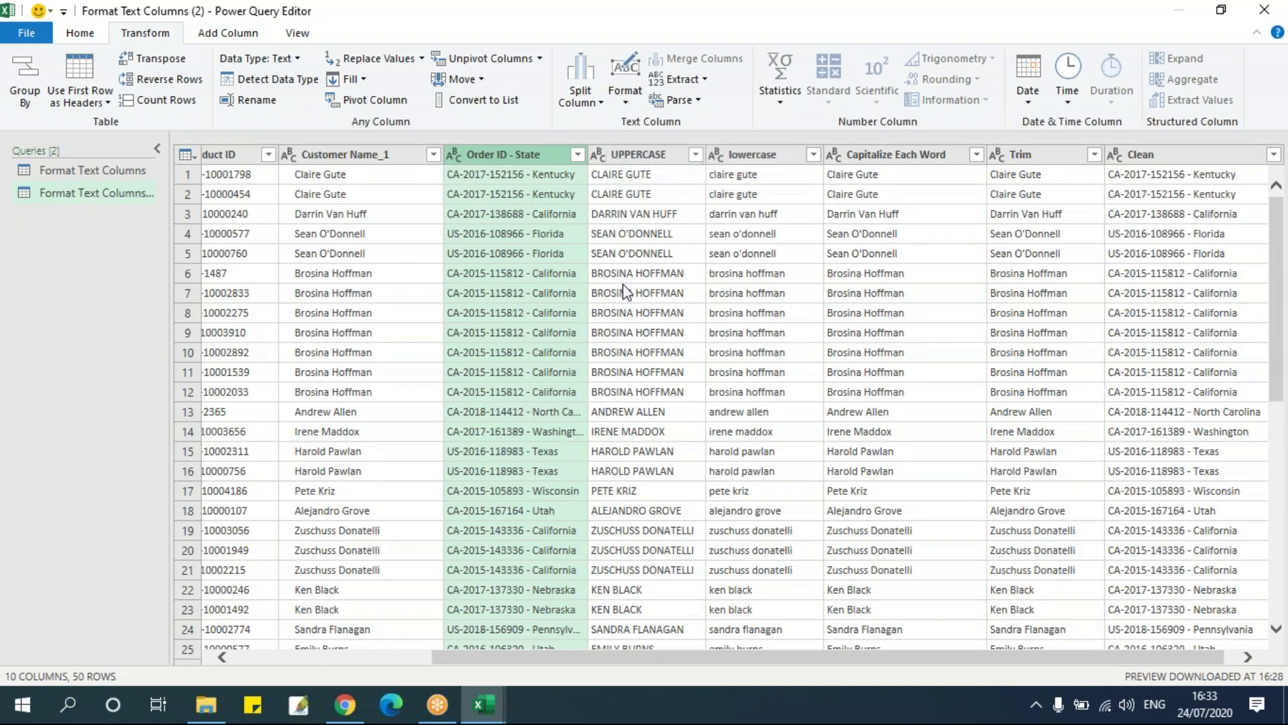
Add the prefix "IND-" to the values in the existing Customer Name column and widen the column to fit.
drag(815, 650, 476, 652)
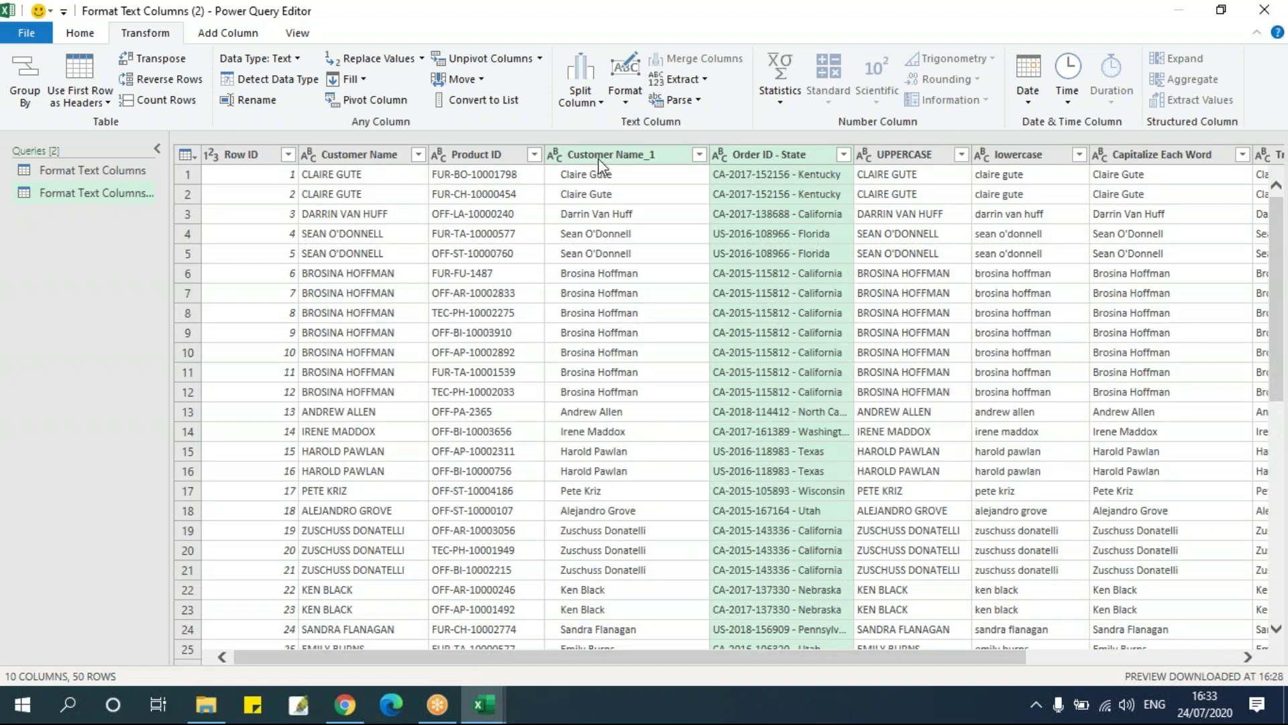
click(381, 155)
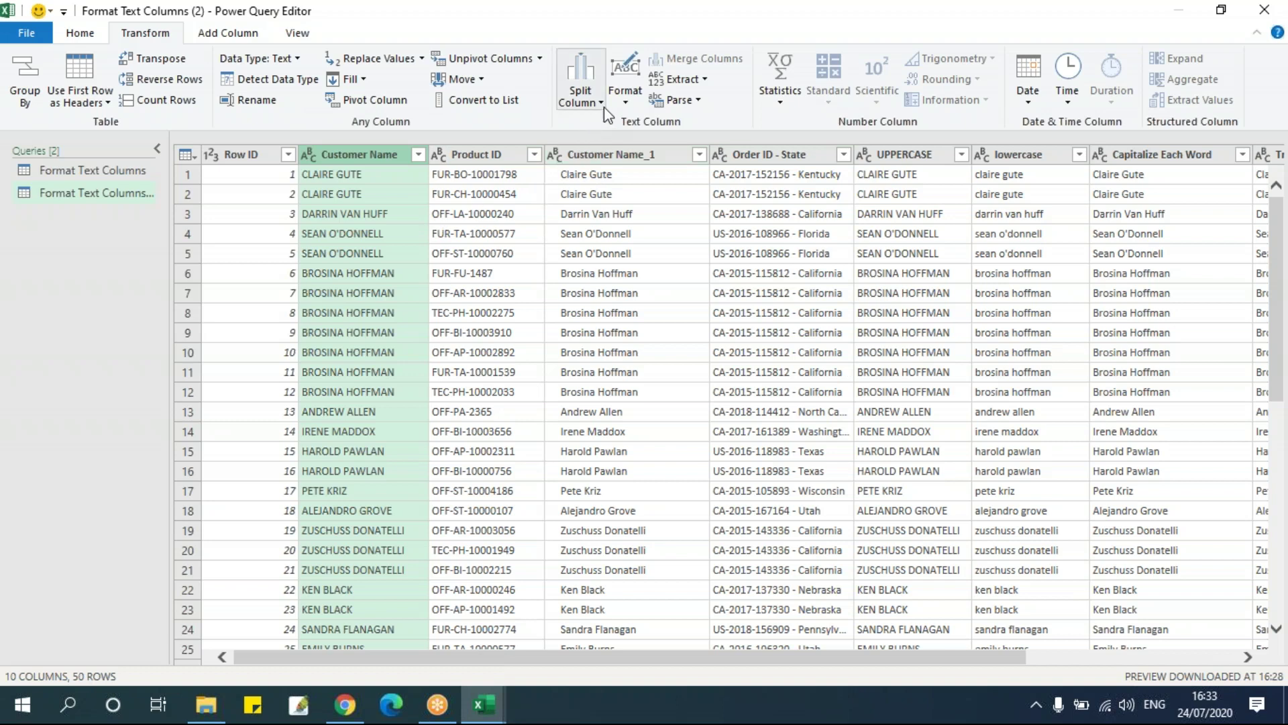
click(624, 91)
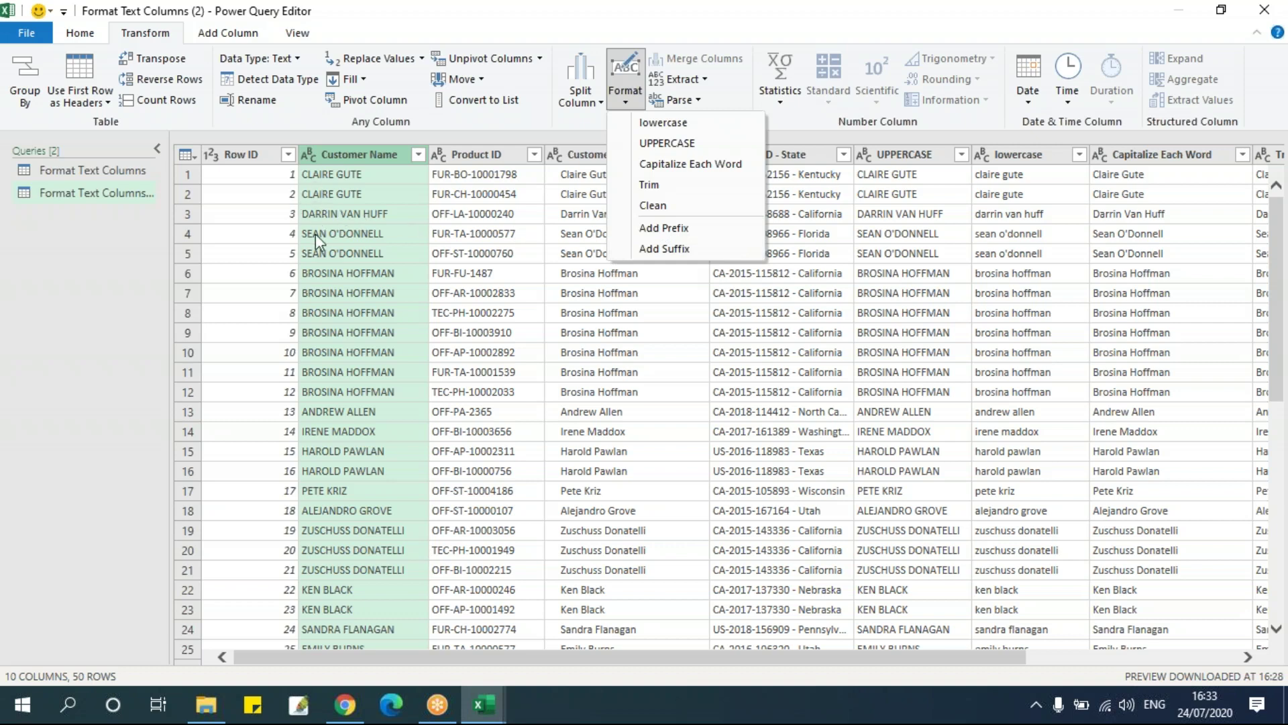
click(709, 228)
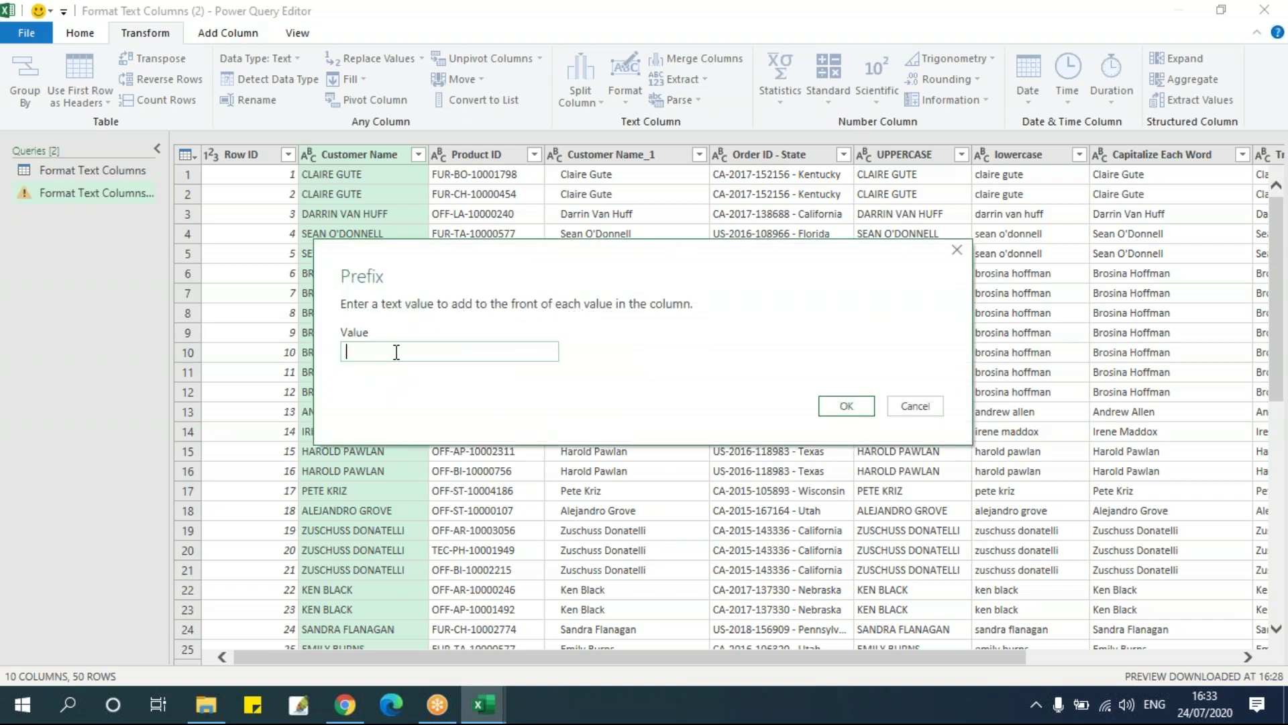
text(IND-)
drag(615, 258, 857, 203)
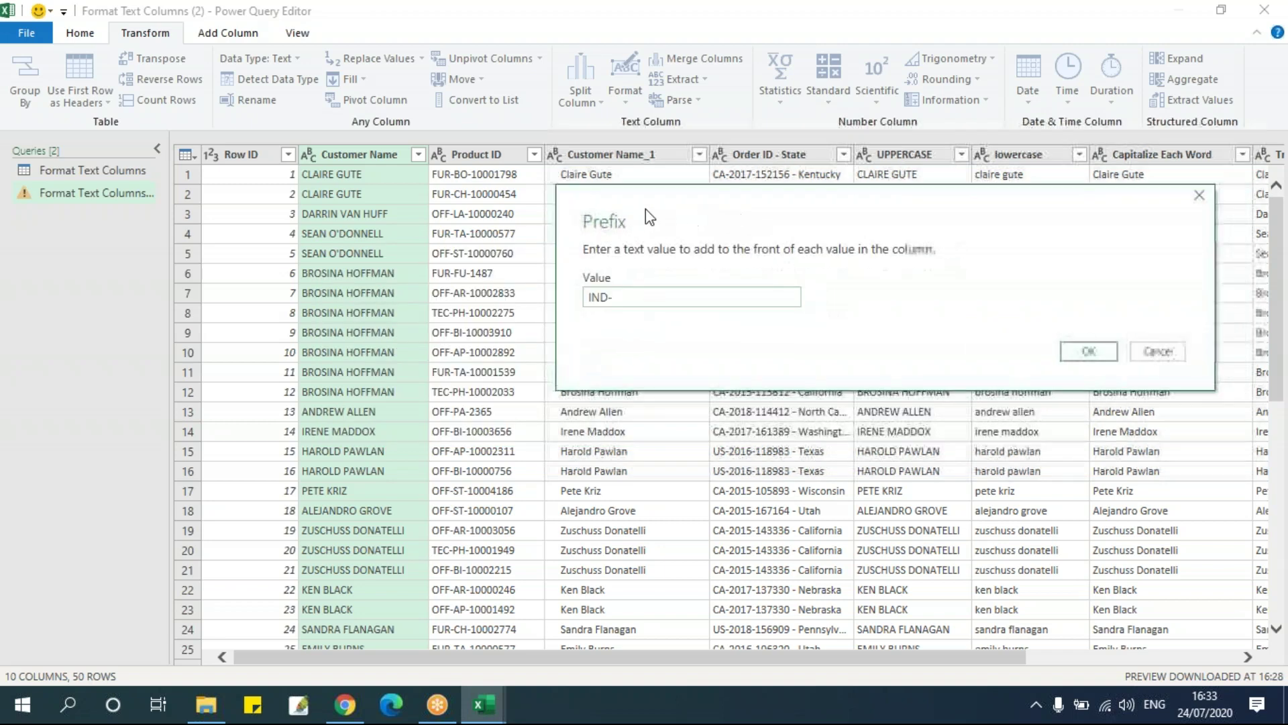
click(1082, 353)
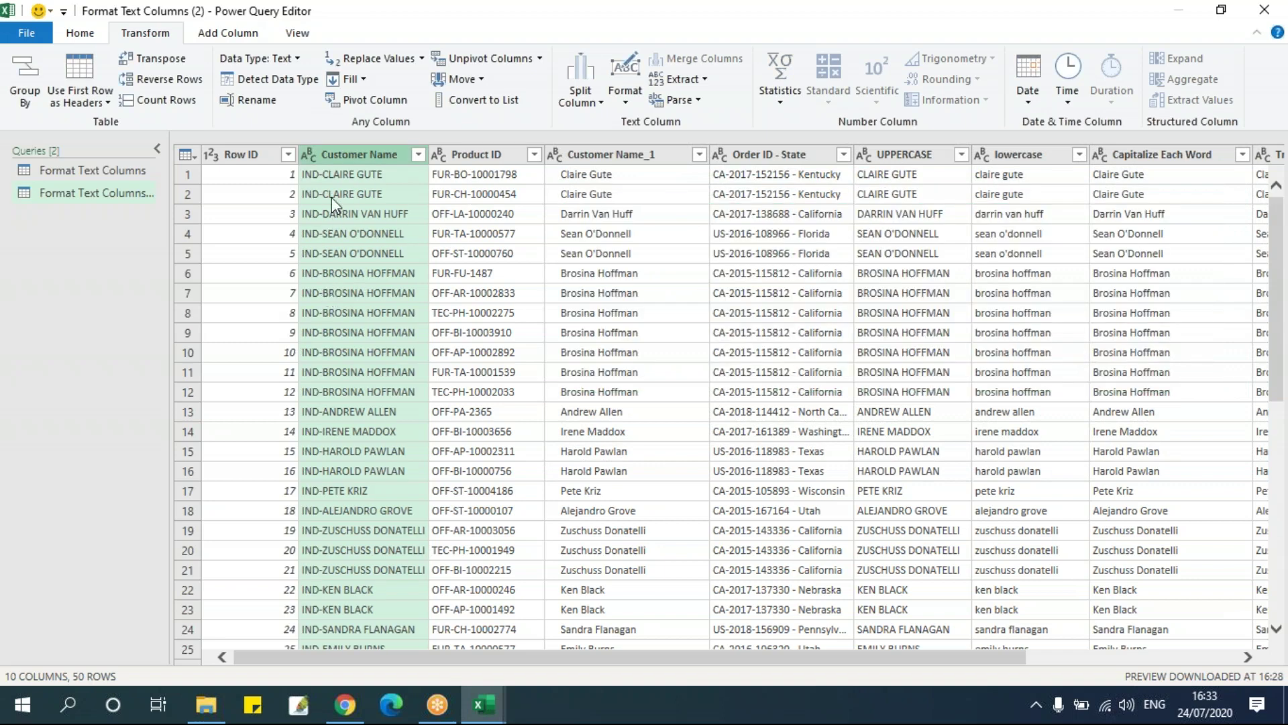
double_click(429, 155)
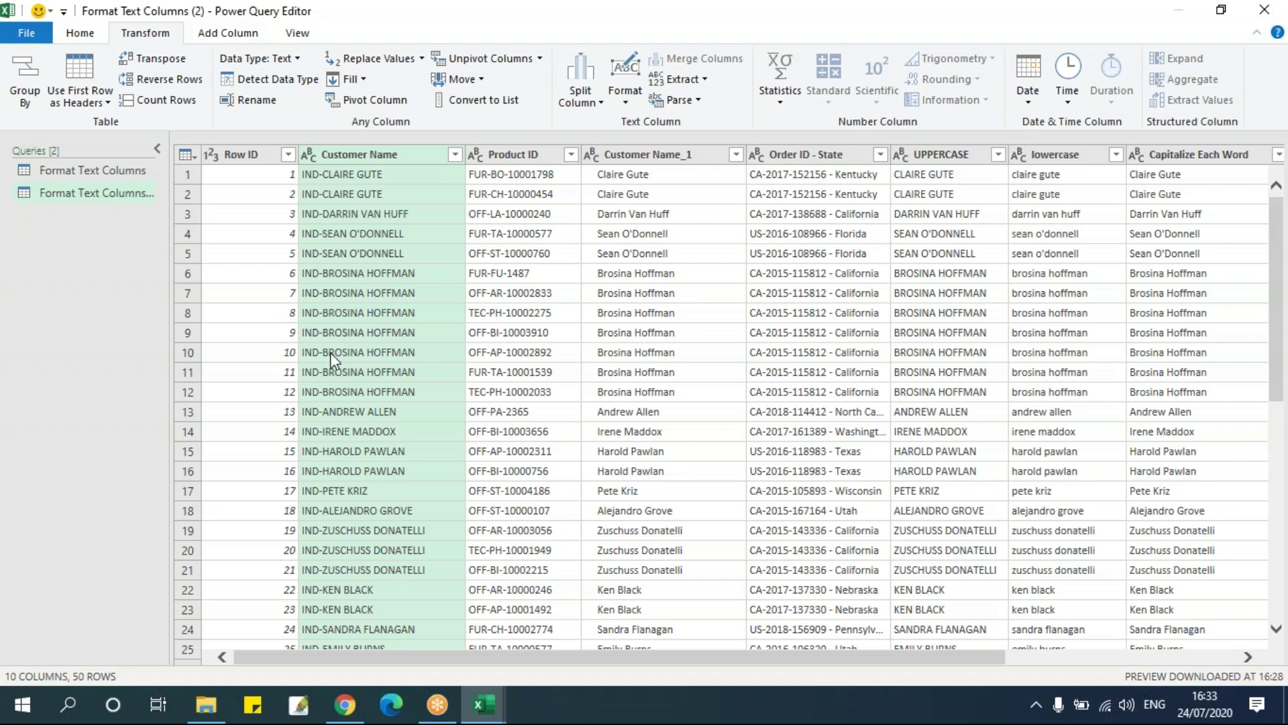
Add the suffix "LAST" to the values in the existing Customer Name column.
click(626, 90)
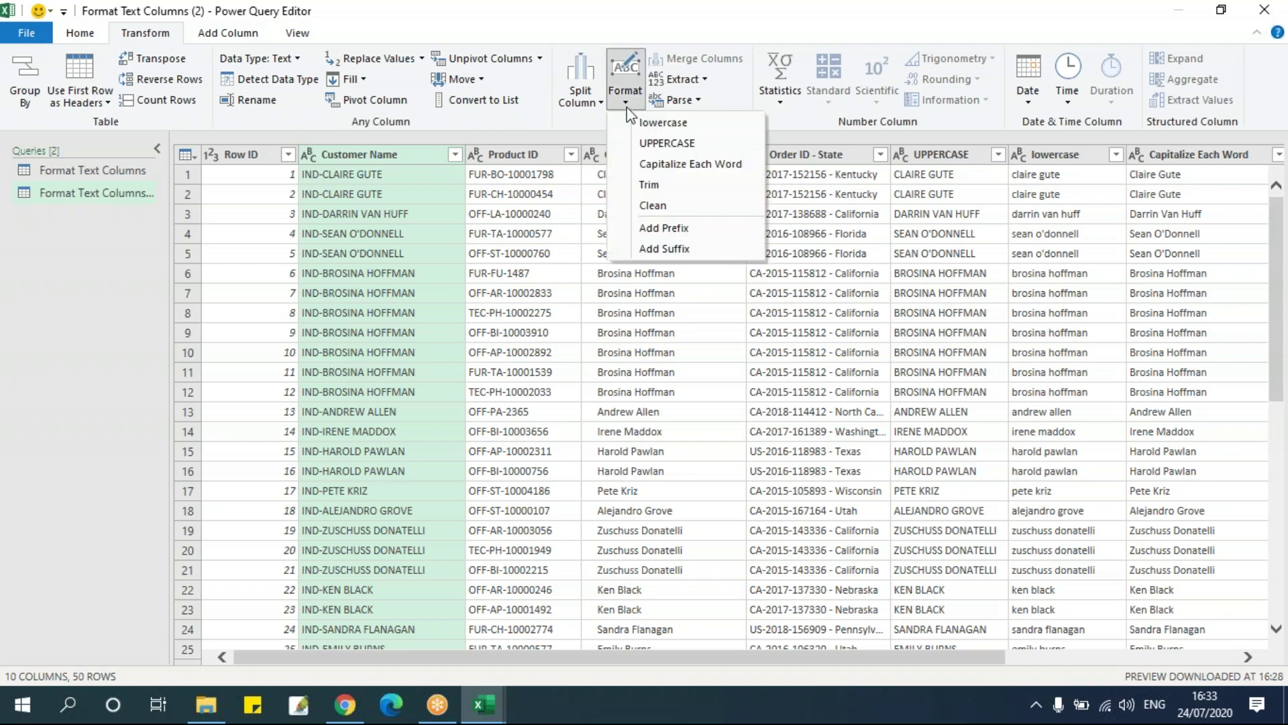
click(654, 249)
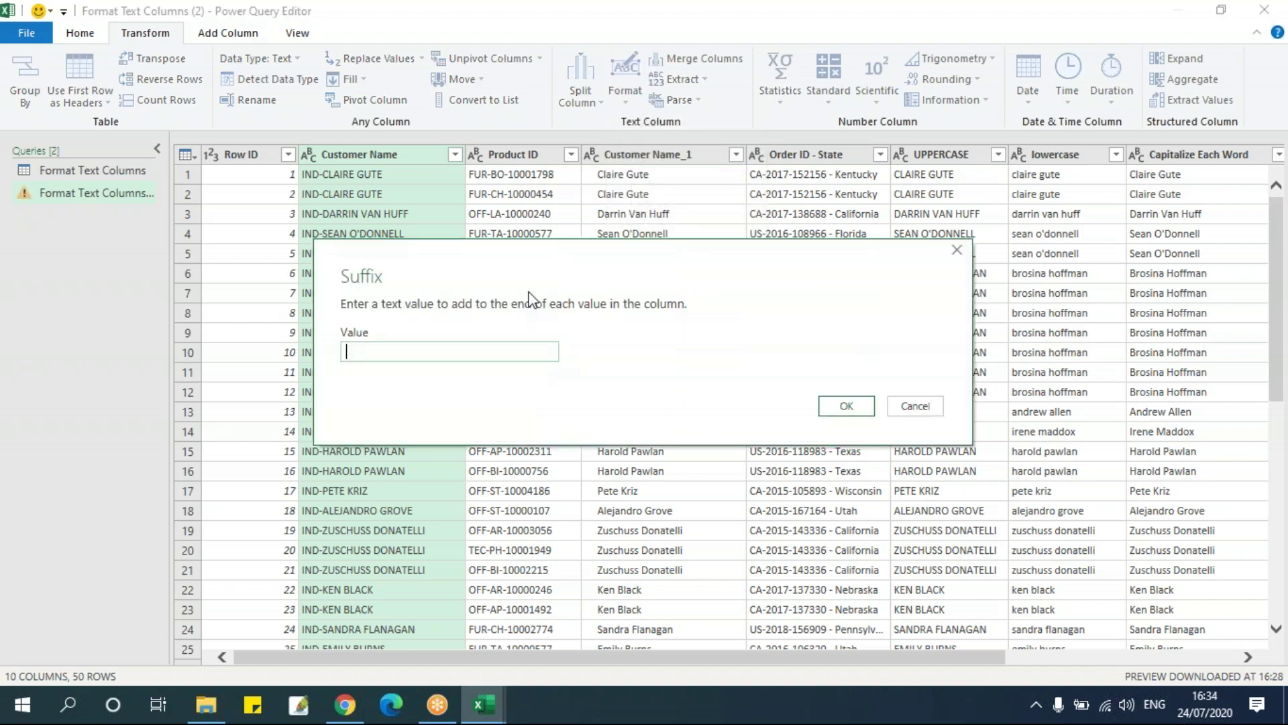
click(426, 355)
text(end)
key(BackSpace)
key(BackSpace)
key(BackSpace)
text(Val)
key(BackSpace)
key(BackSpace)
key(BackSpace)
text(LAST)
click(848, 407)
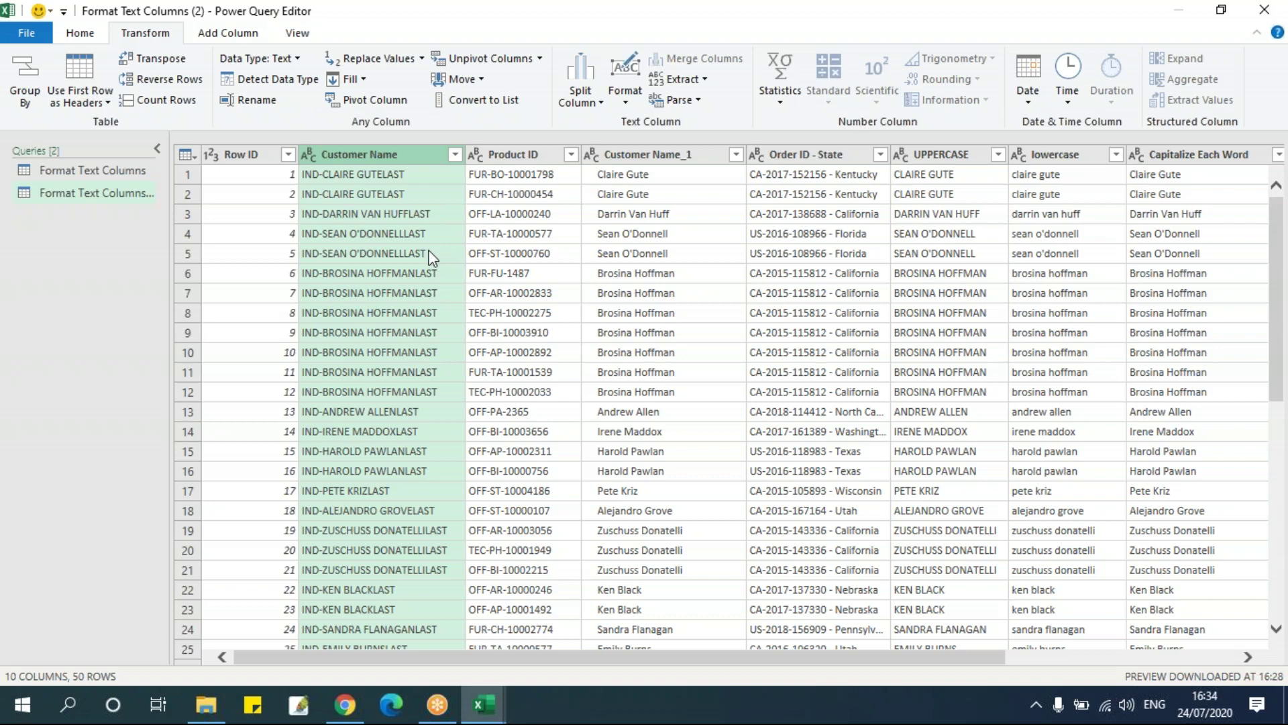
Replace the Product ID values with their text length using Extract.
click(623, 102)
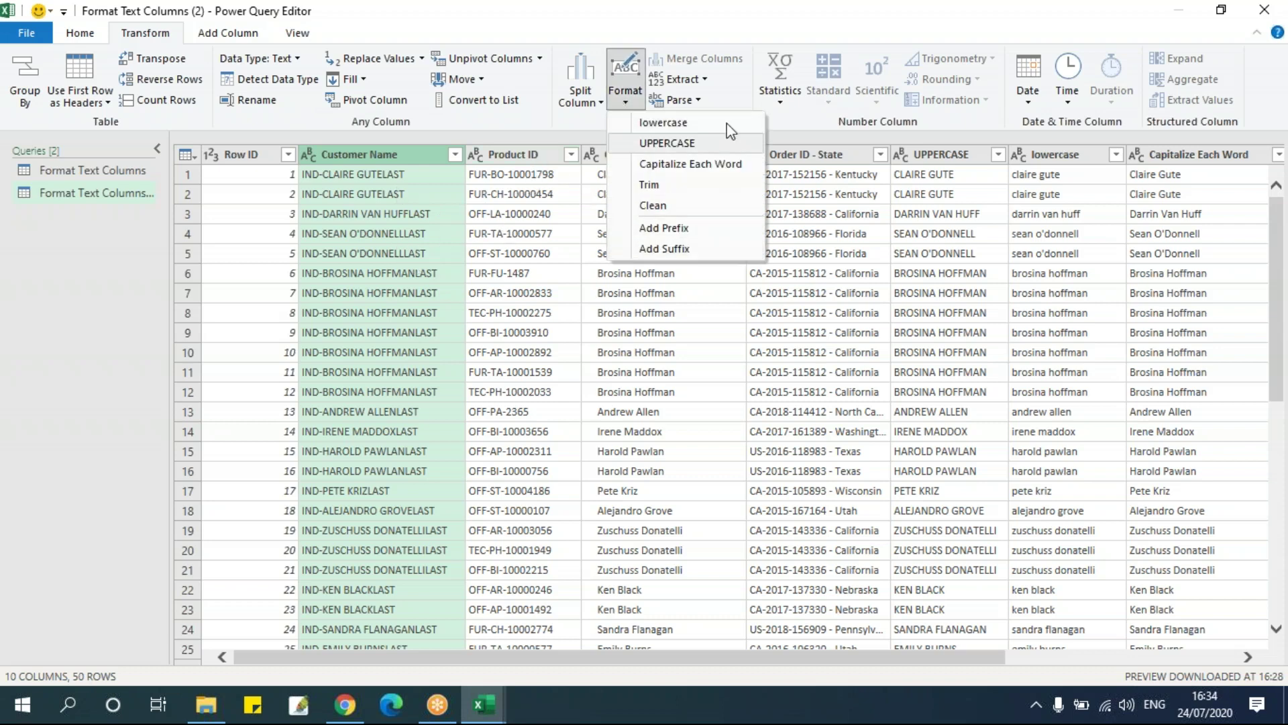
click(740, 87)
click(710, 80)
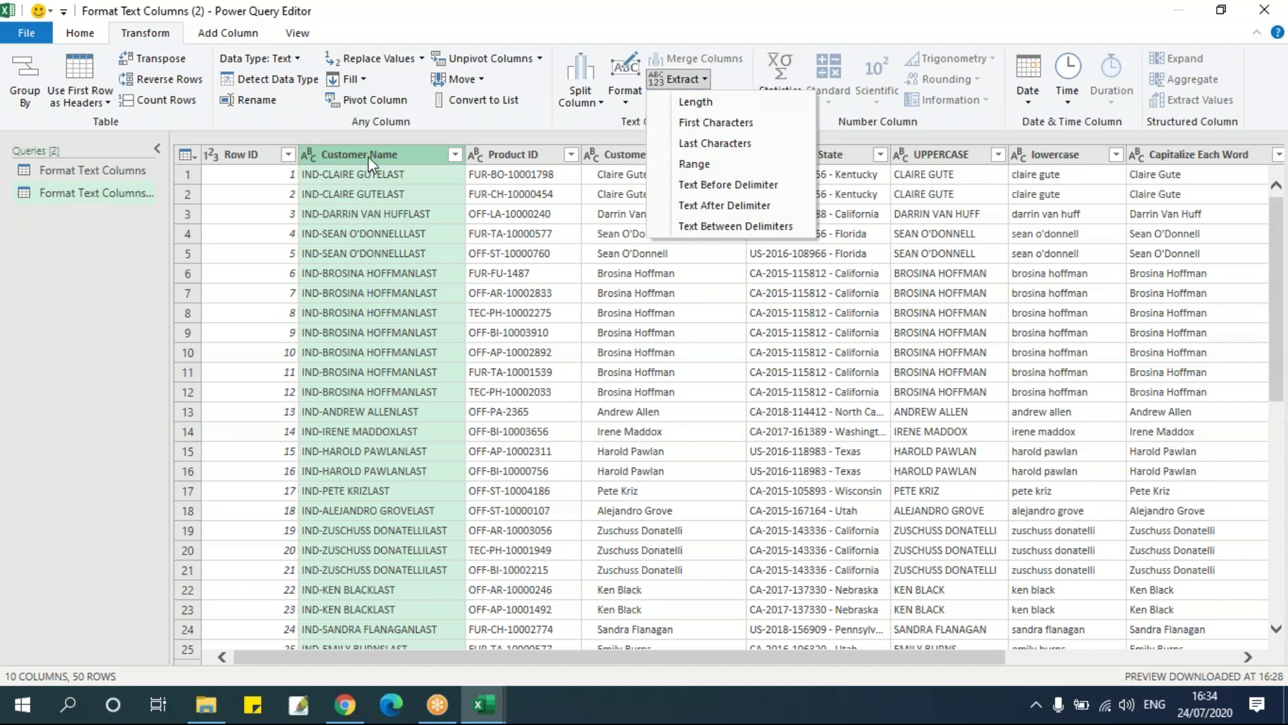
click(546, 153)
click(530, 154)
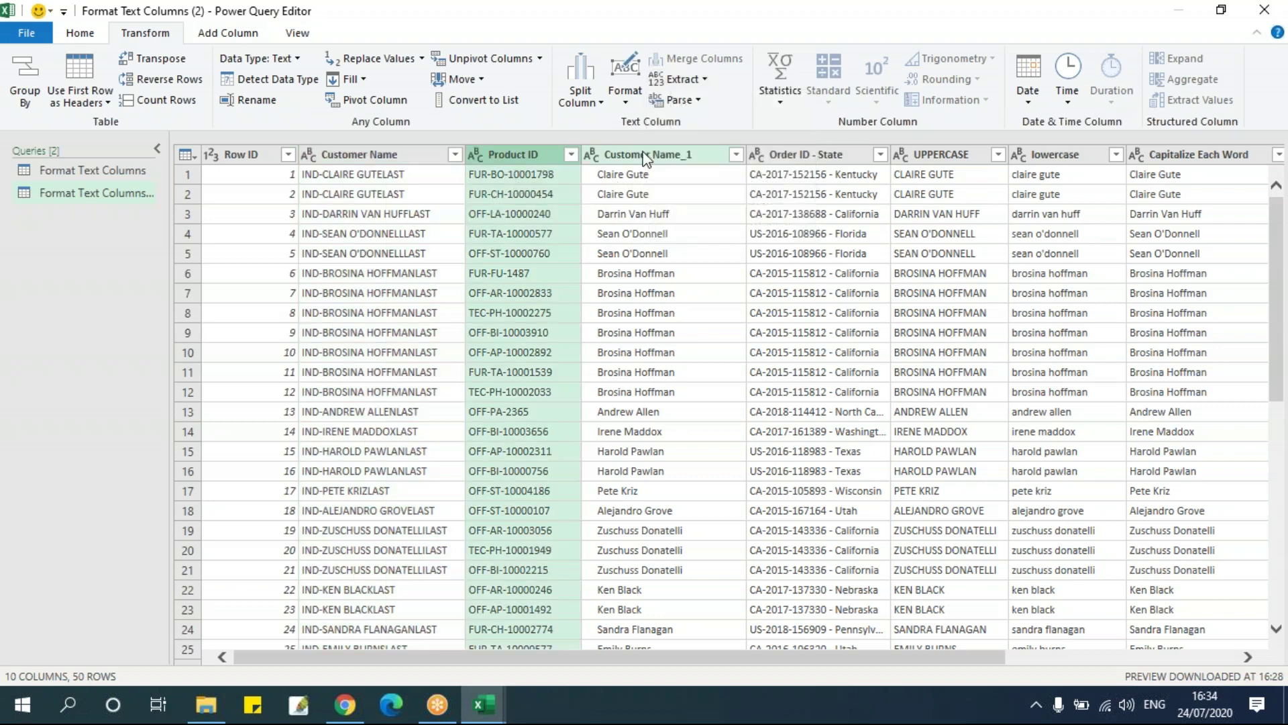
click(705, 80)
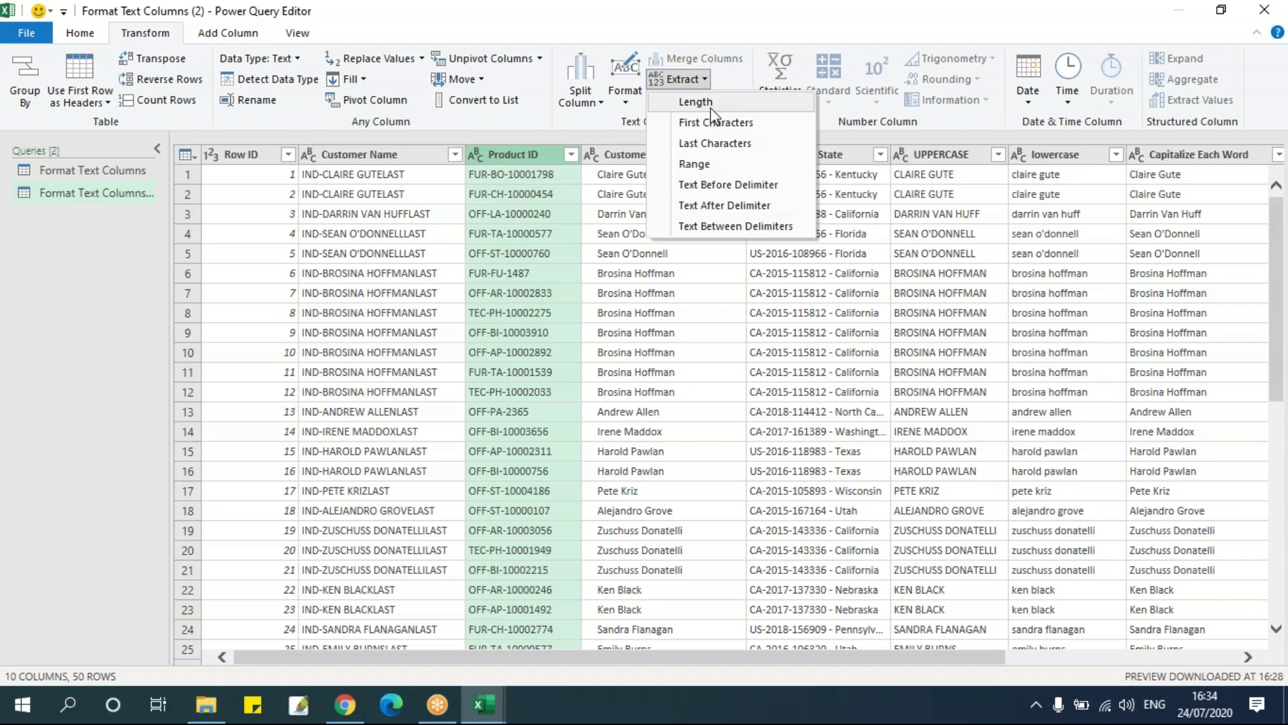
click(711, 107)
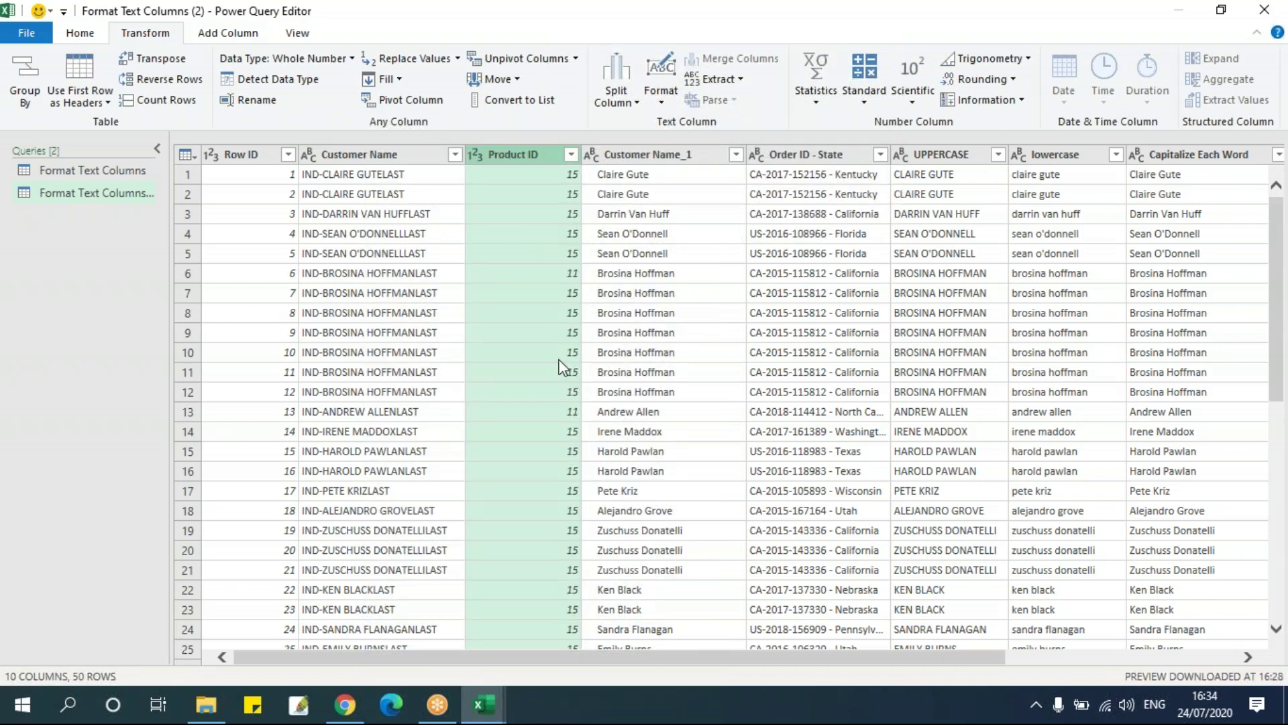
click(246, 35)
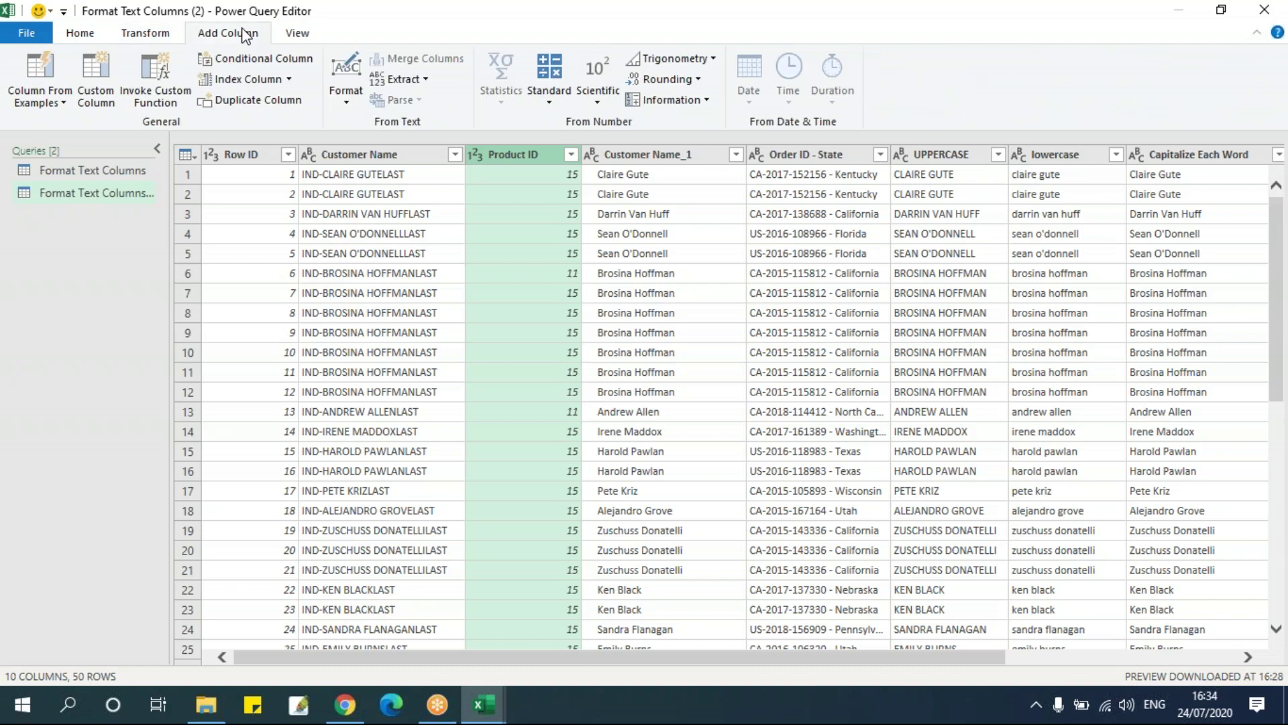
click(409, 79)
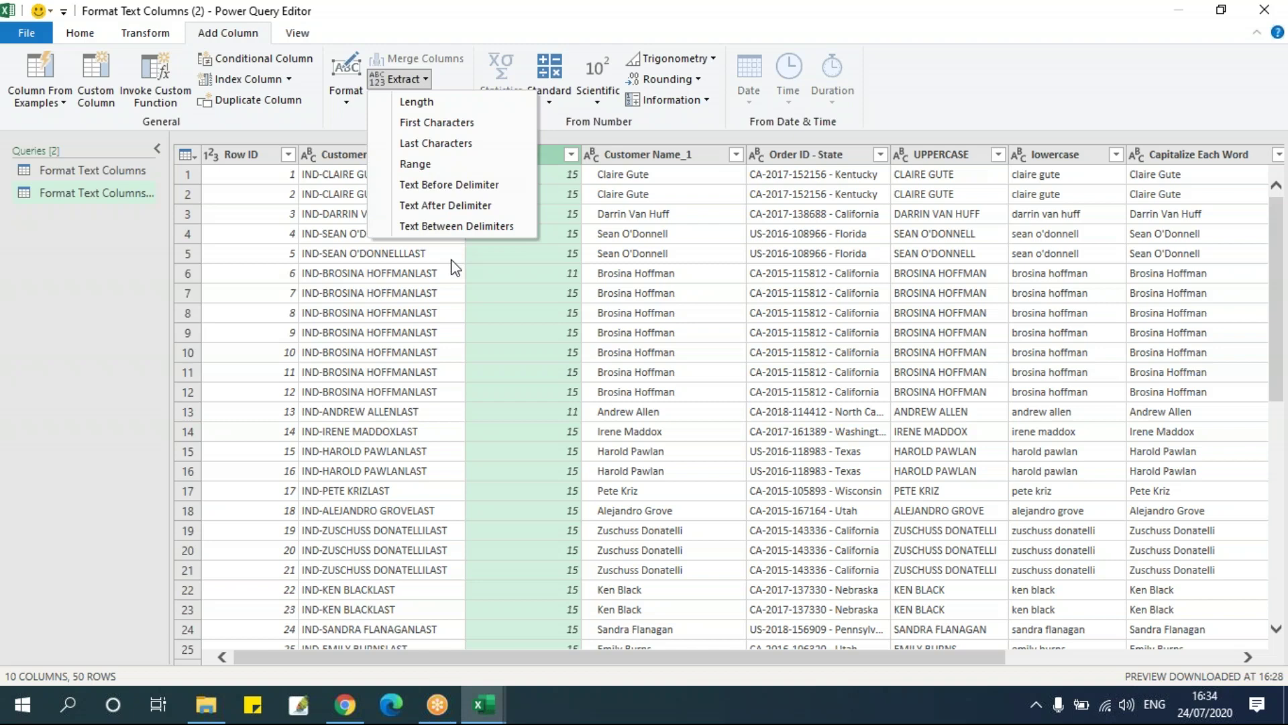
click(553, 352)
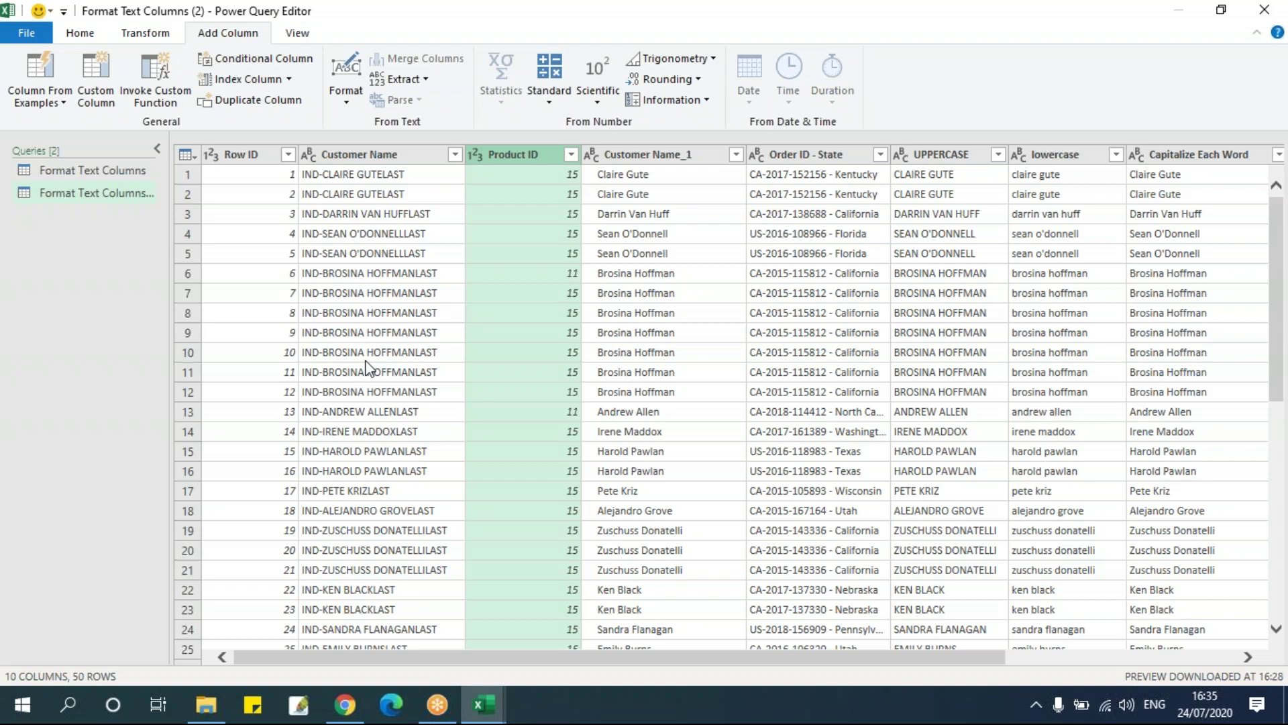
Close the Power Query Editor and discard the changes.
click(1264, 12)
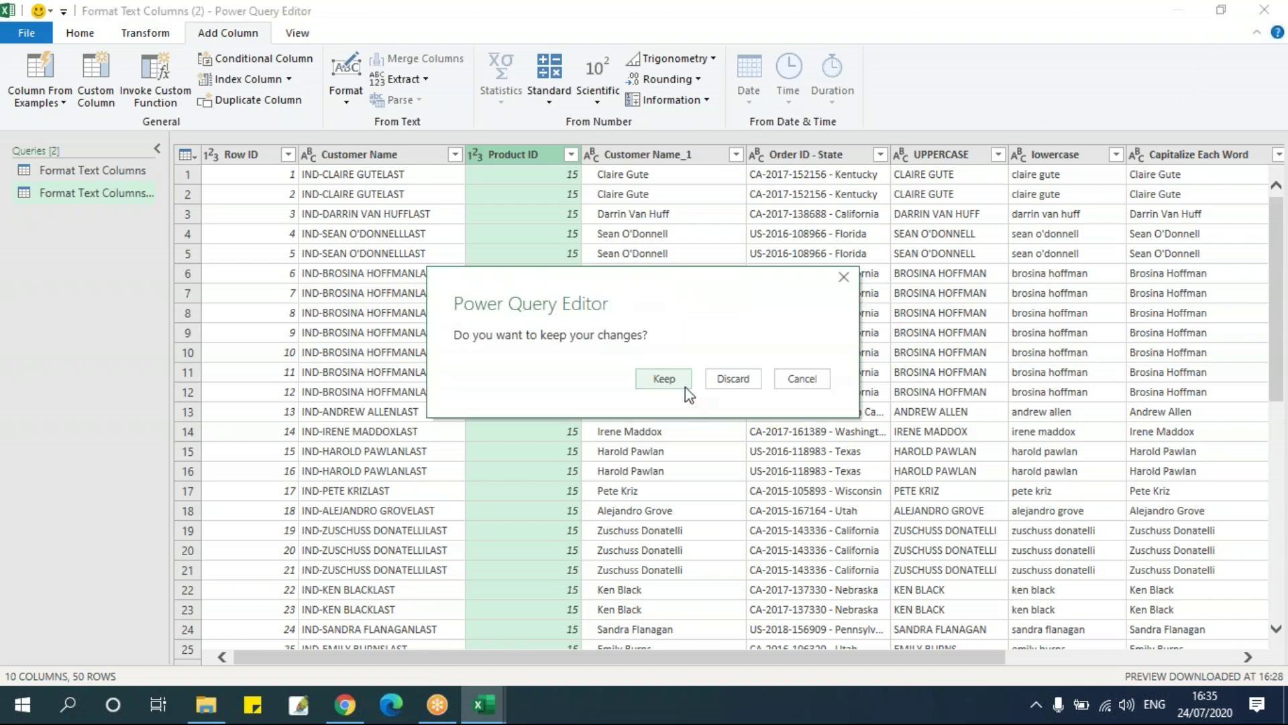
click(736, 384)
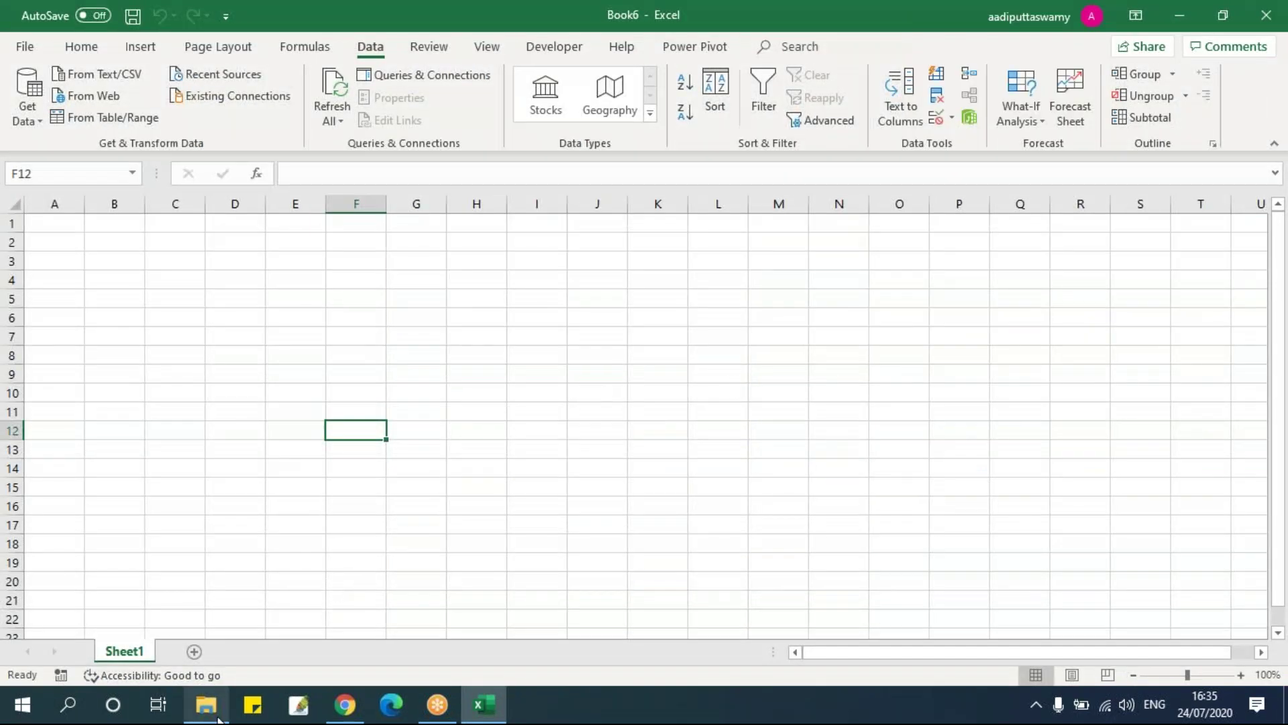
Locate the Format Number Columns workbook in the 09 - POWER QUERY folder in File Explorer and return to Excel.
click(218, 719)
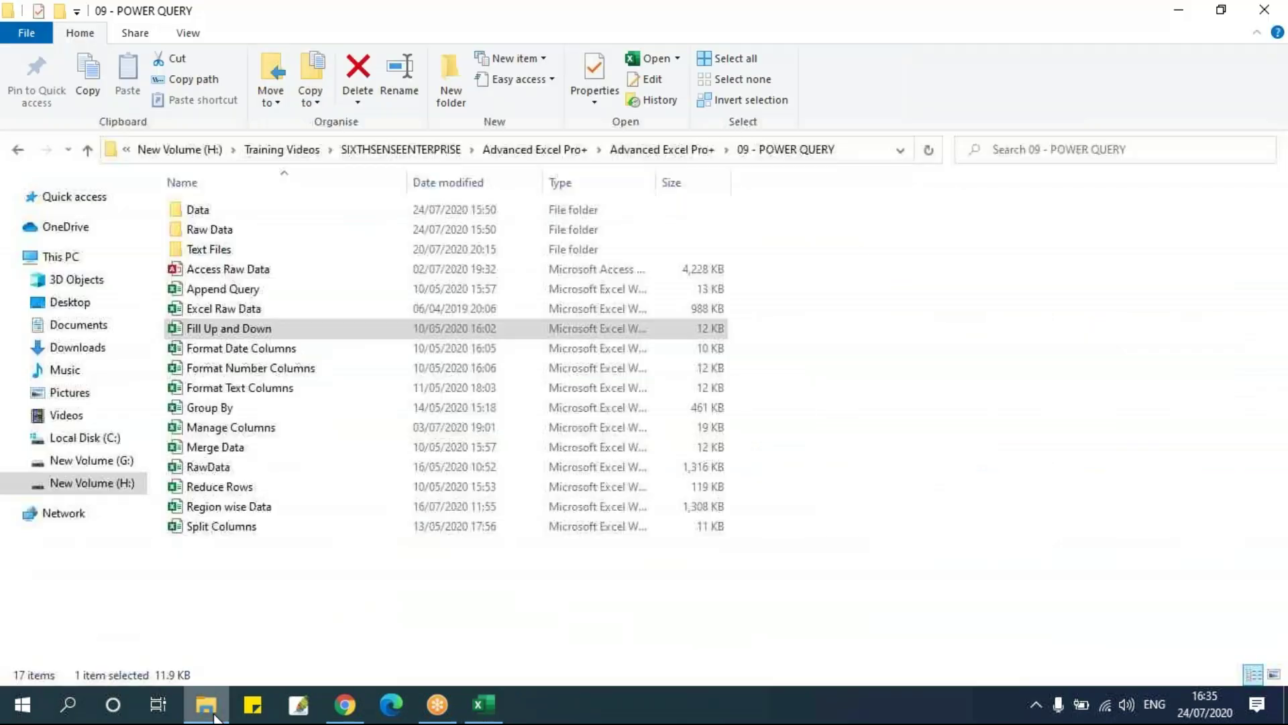
double_click(276, 369)
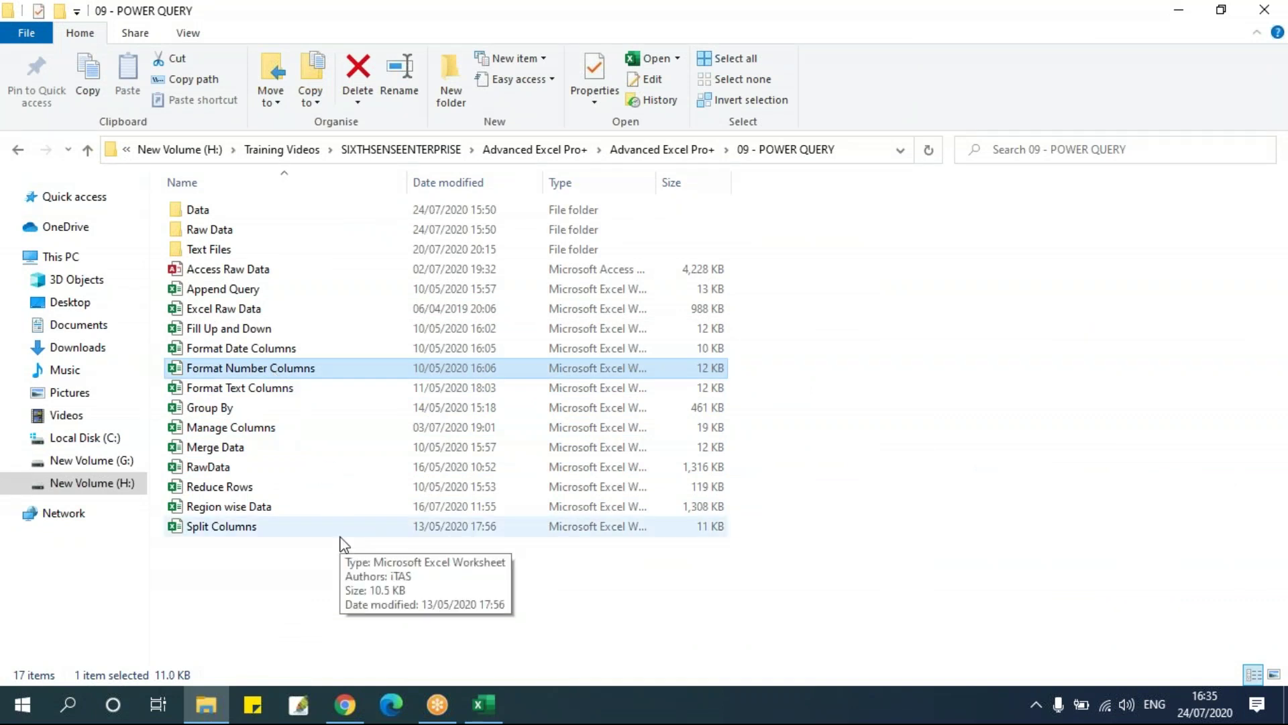
click(499, 695)
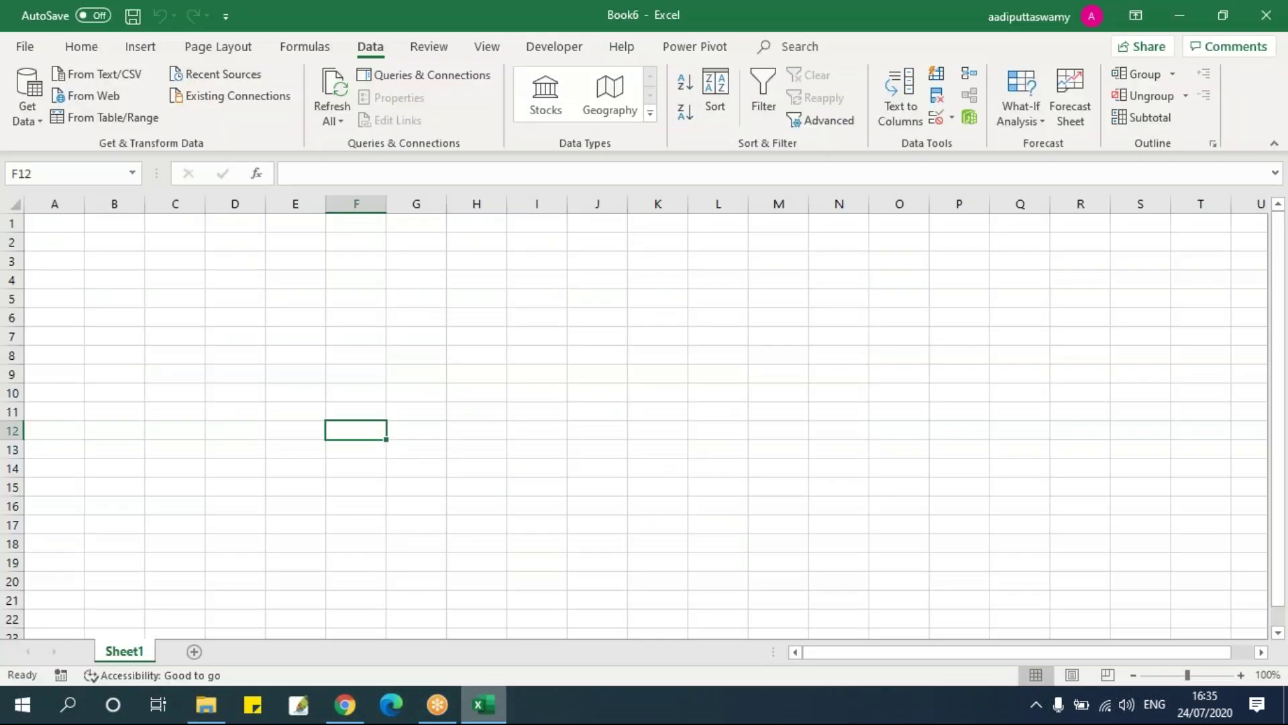
Import the Format Number Columns sheet from the Format Number Columns workbook and open it for transformation in the Power Query Editor.
click(198, 330)
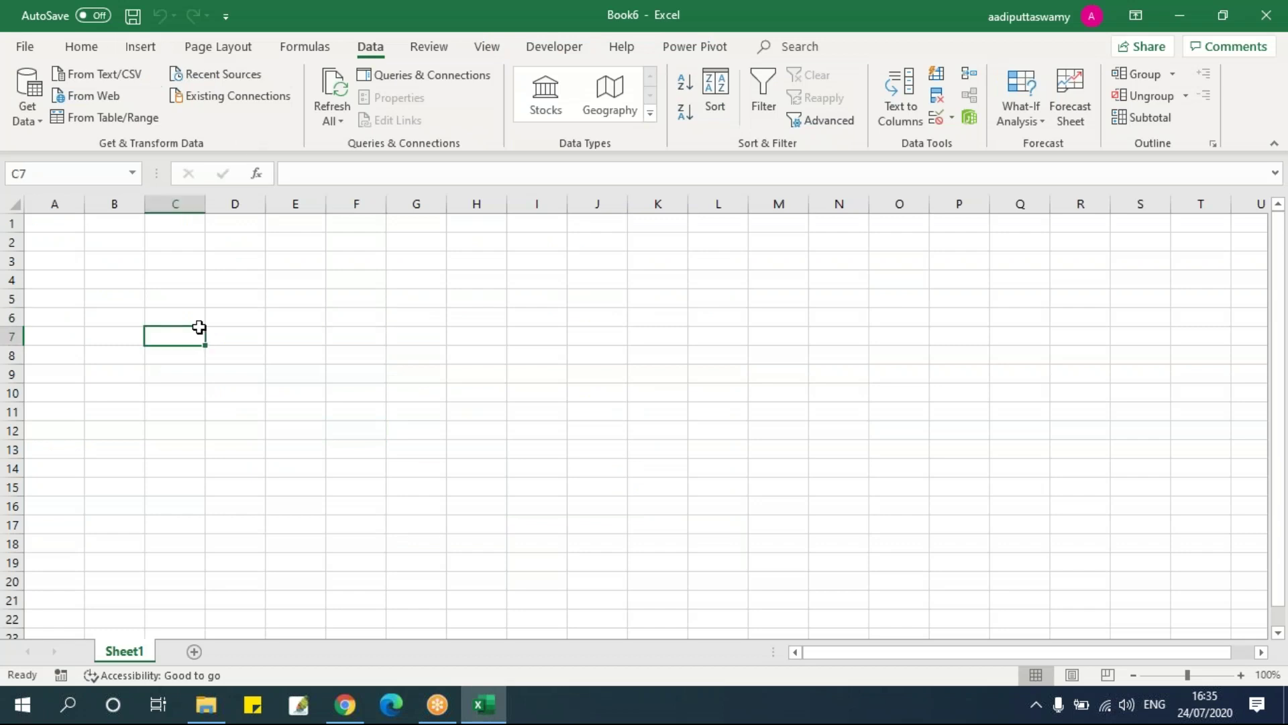
click(26, 100)
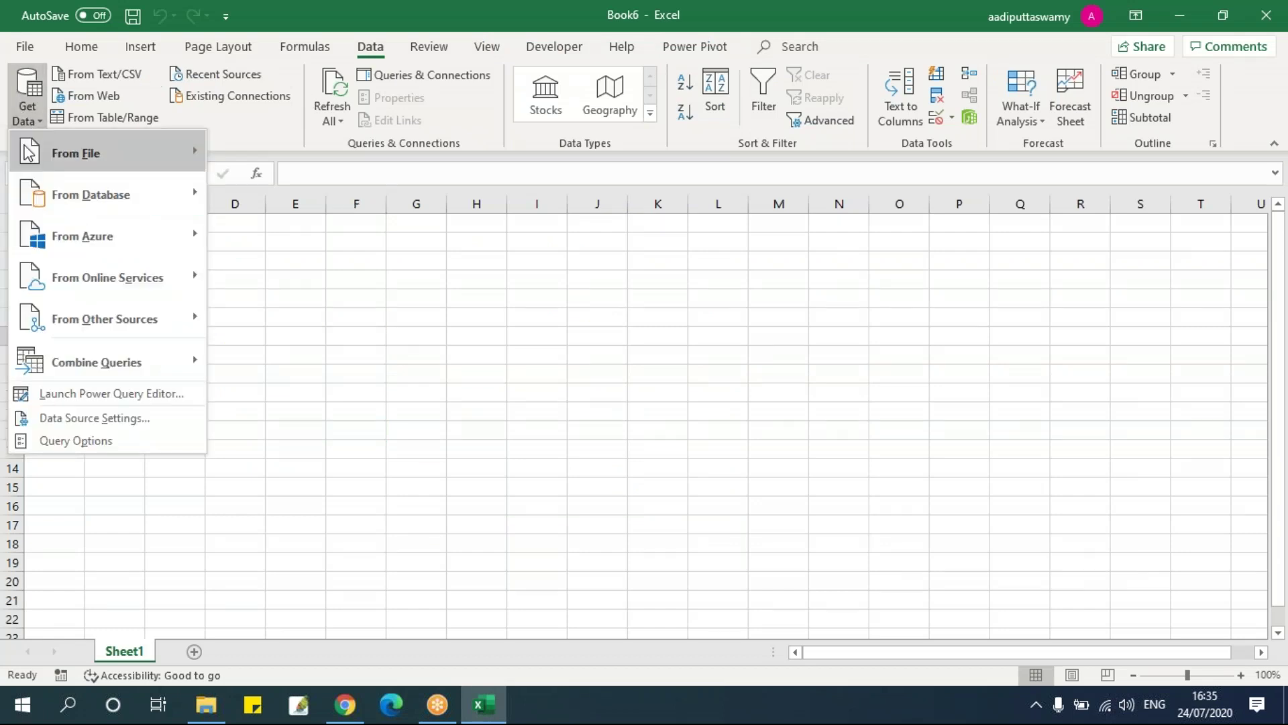
mouse_move(30, 155)
click(259, 155)
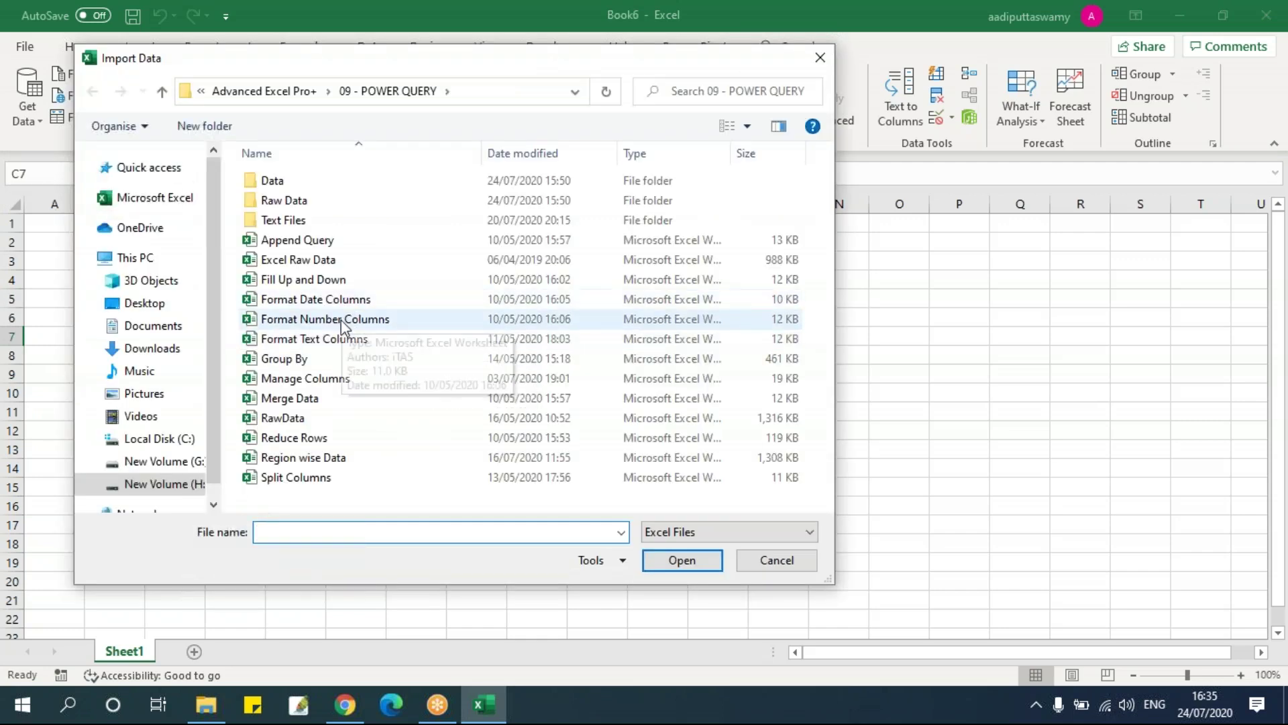
click(341, 320)
click(682, 559)
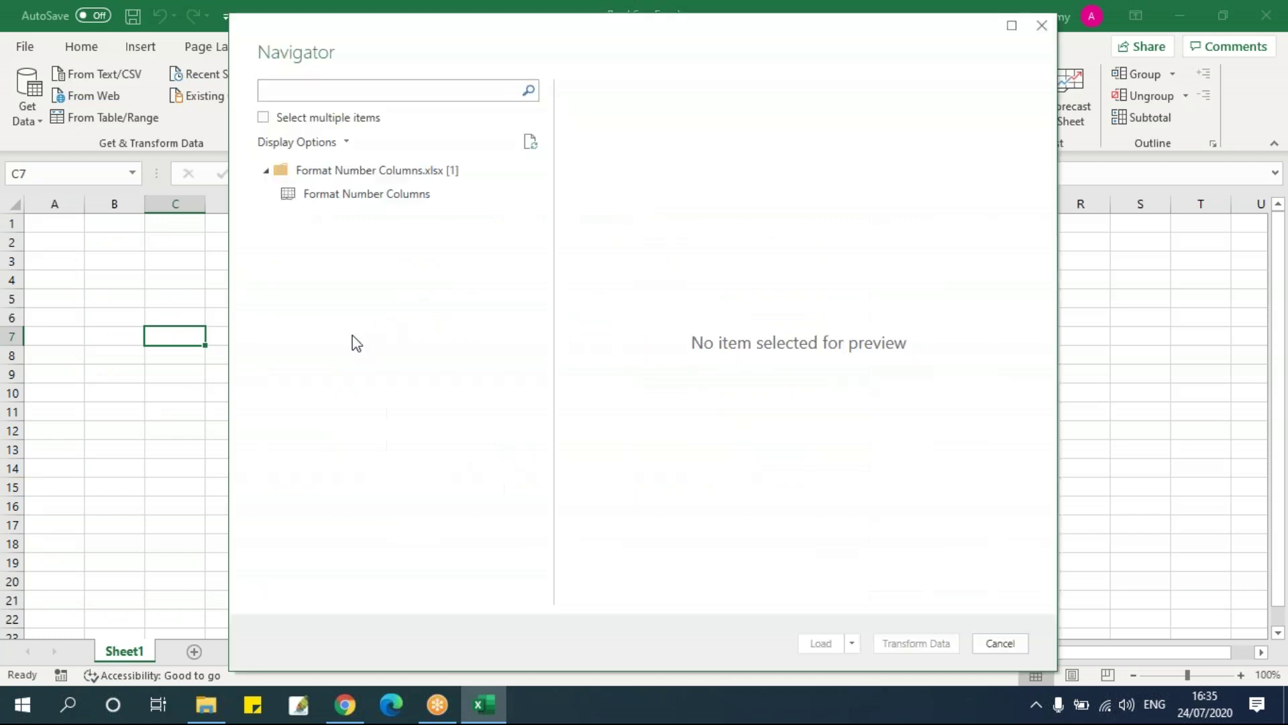
click(380, 194)
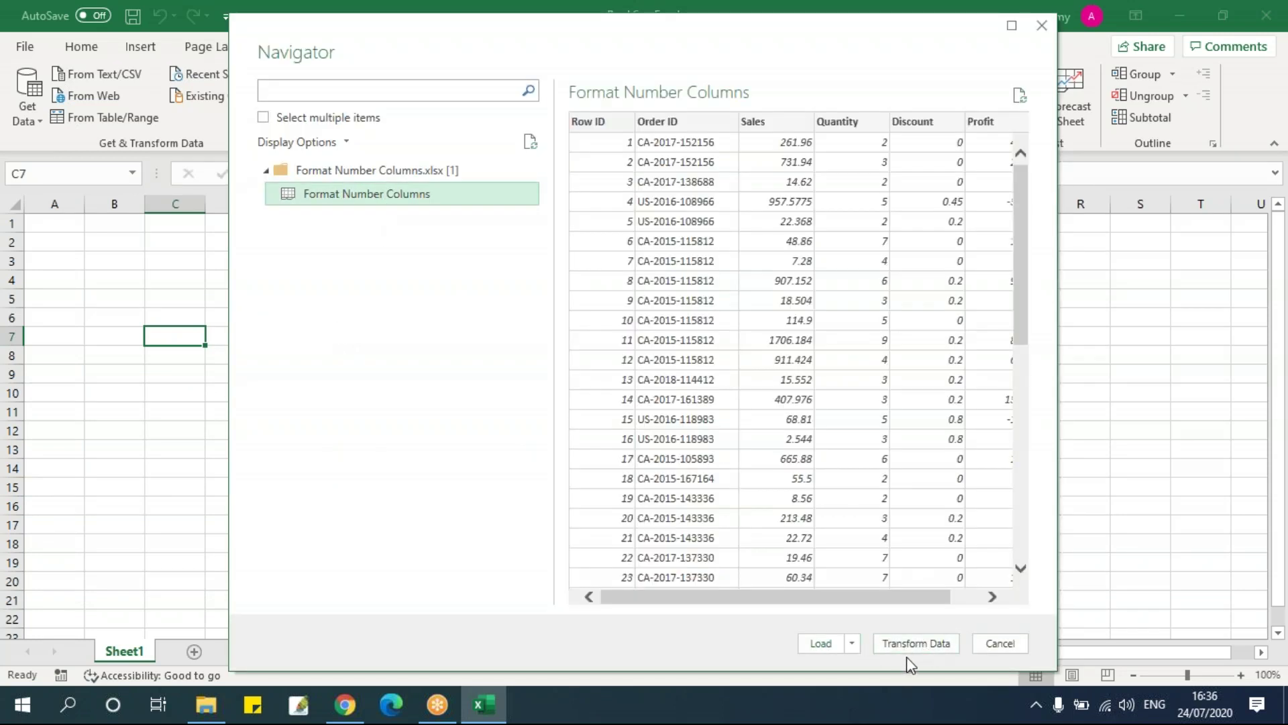
click(927, 638)
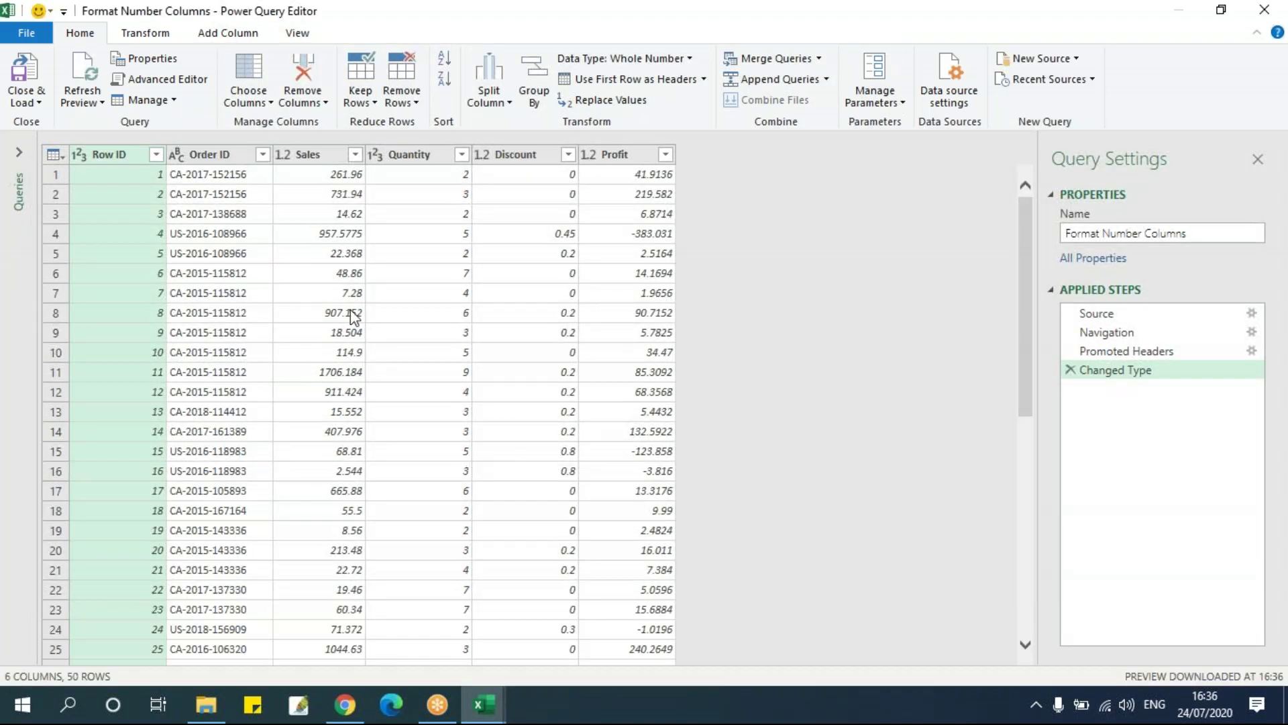
Compare which number column transformations are available for the Sales column and for the Order ID text column.
click(320, 156)
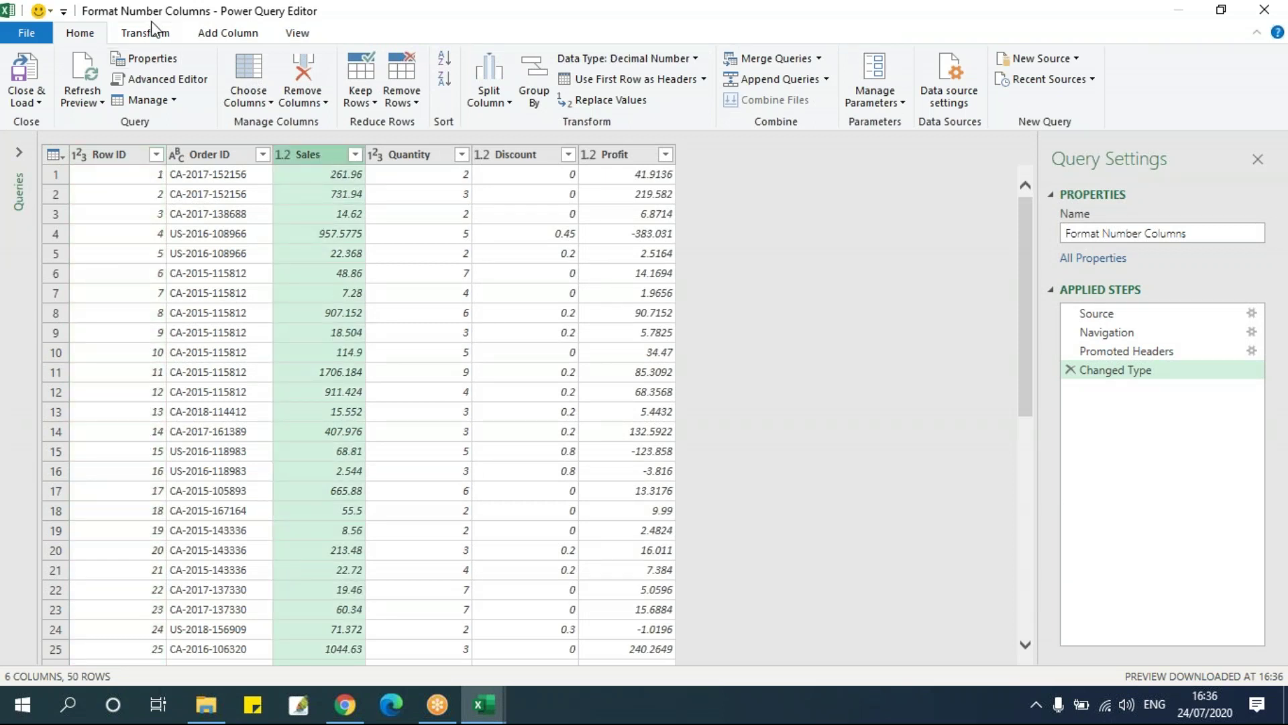
click(154, 31)
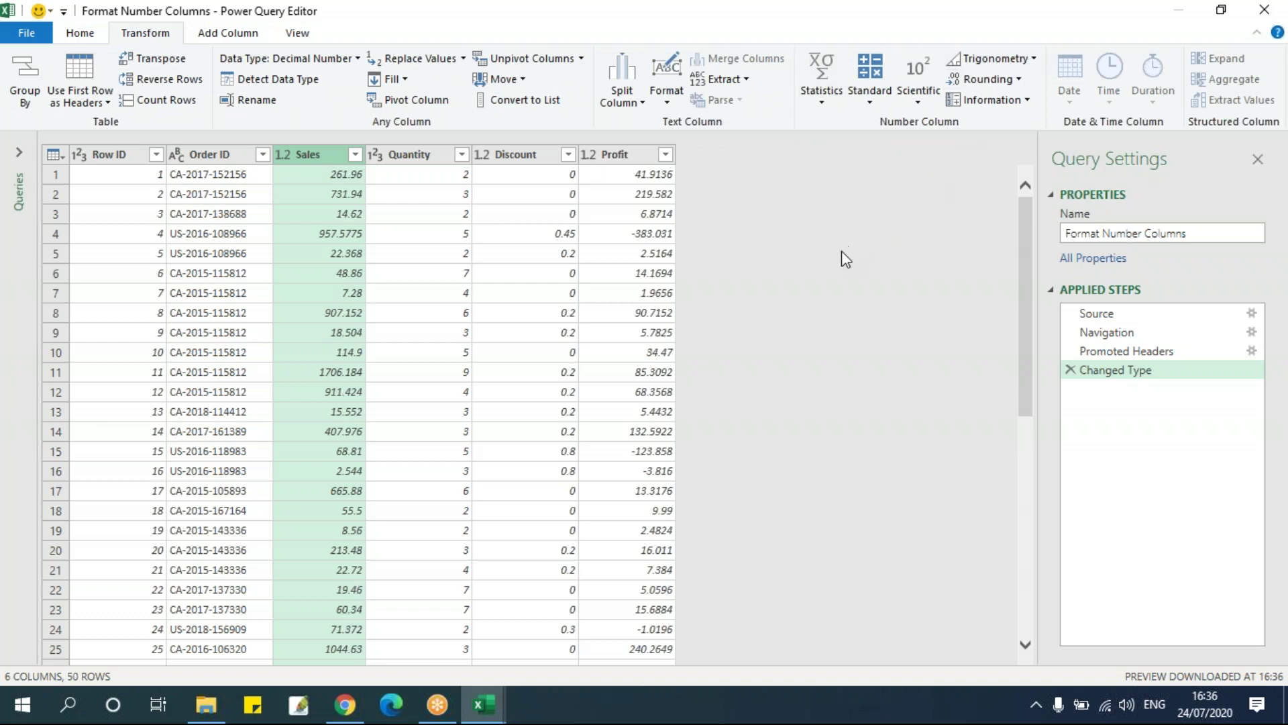
click(211, 159)
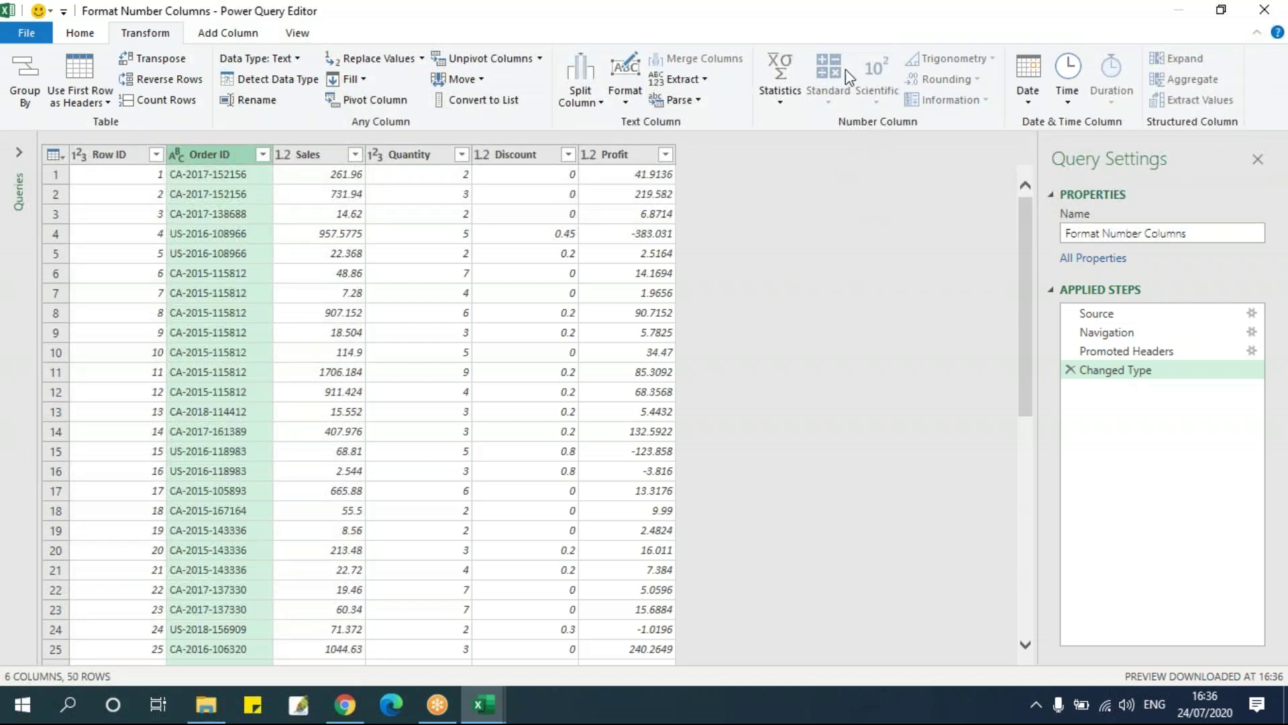
click(325, 154)
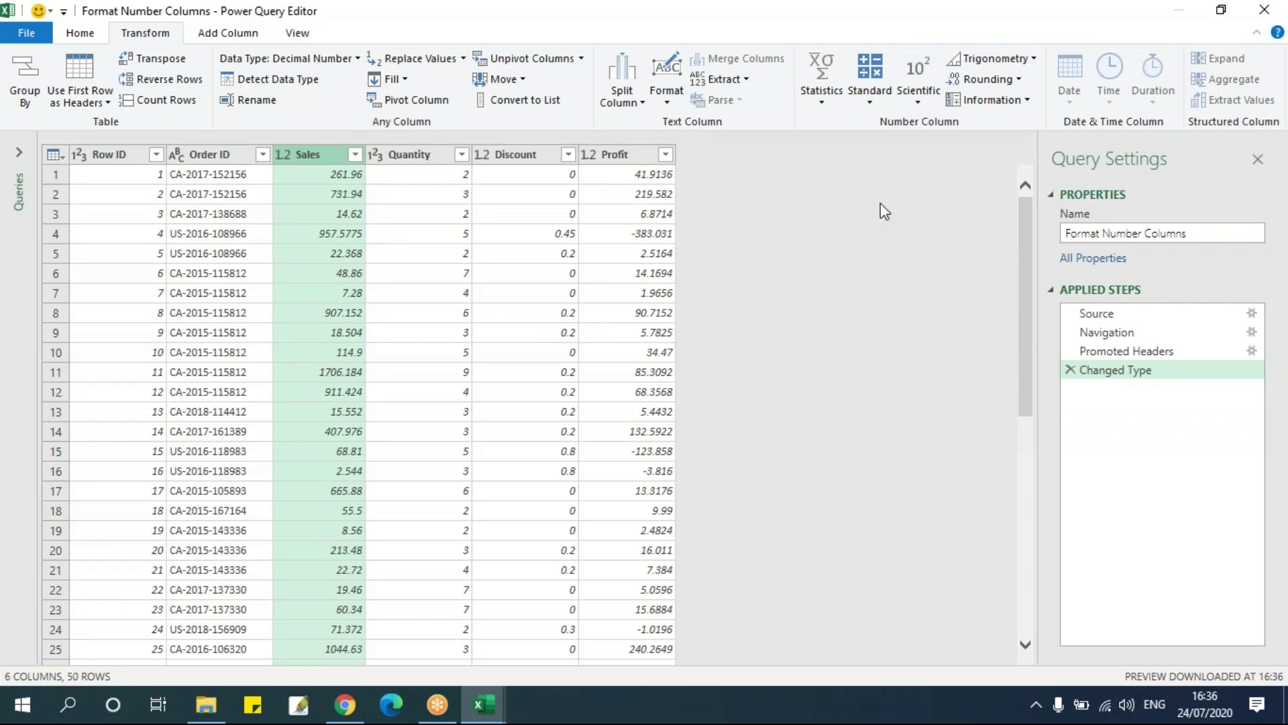
Calculate the sum of the Sales column and remove the resulting applied step.
click(831, 101)
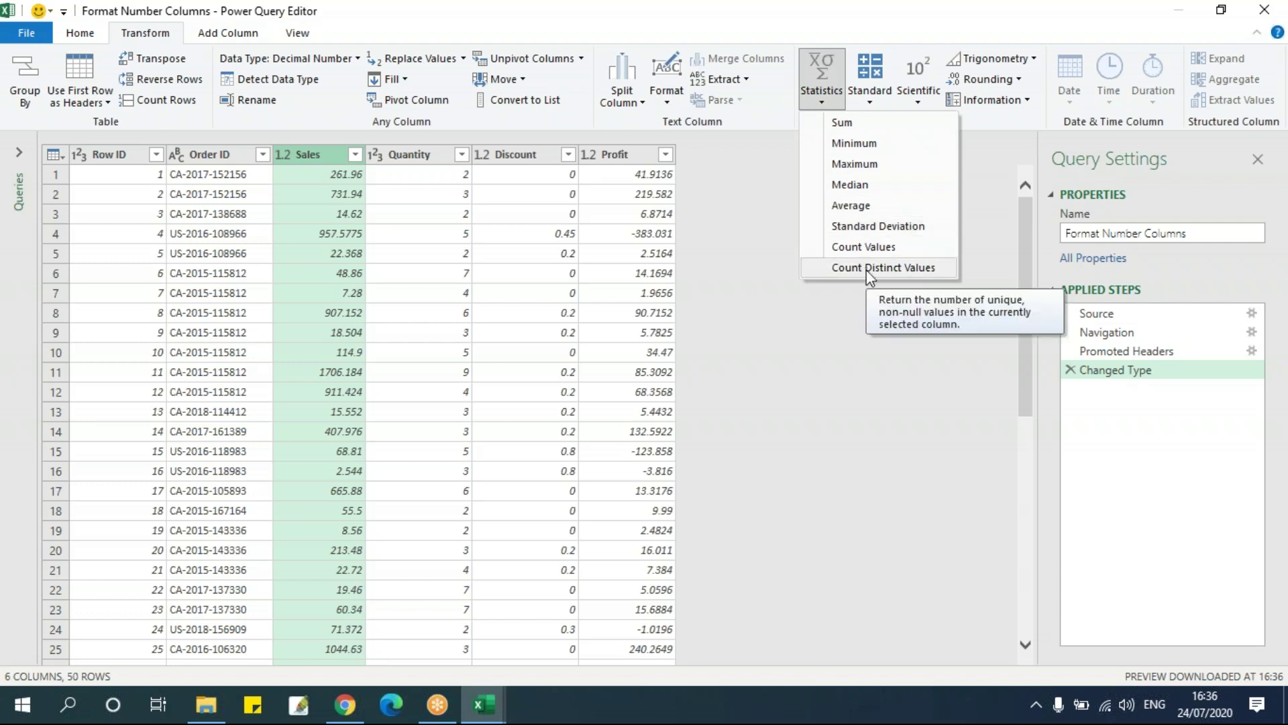
click(857, 119)
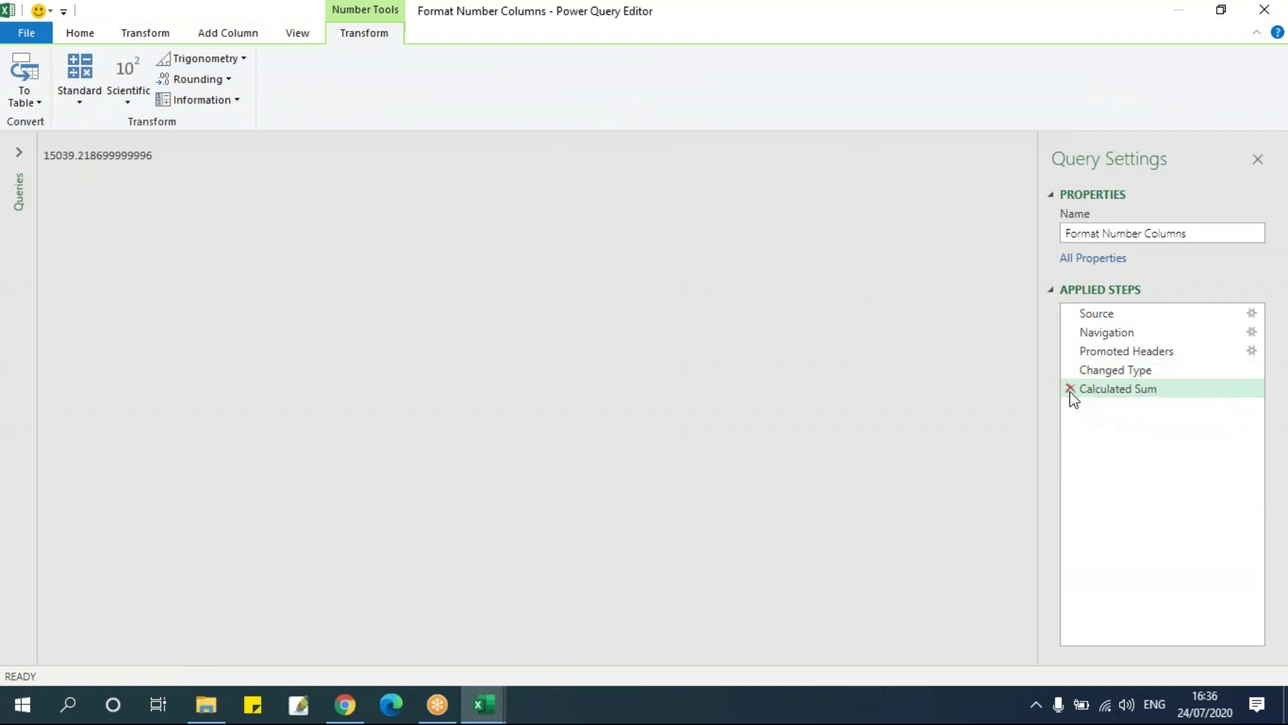
click(1070, 388)
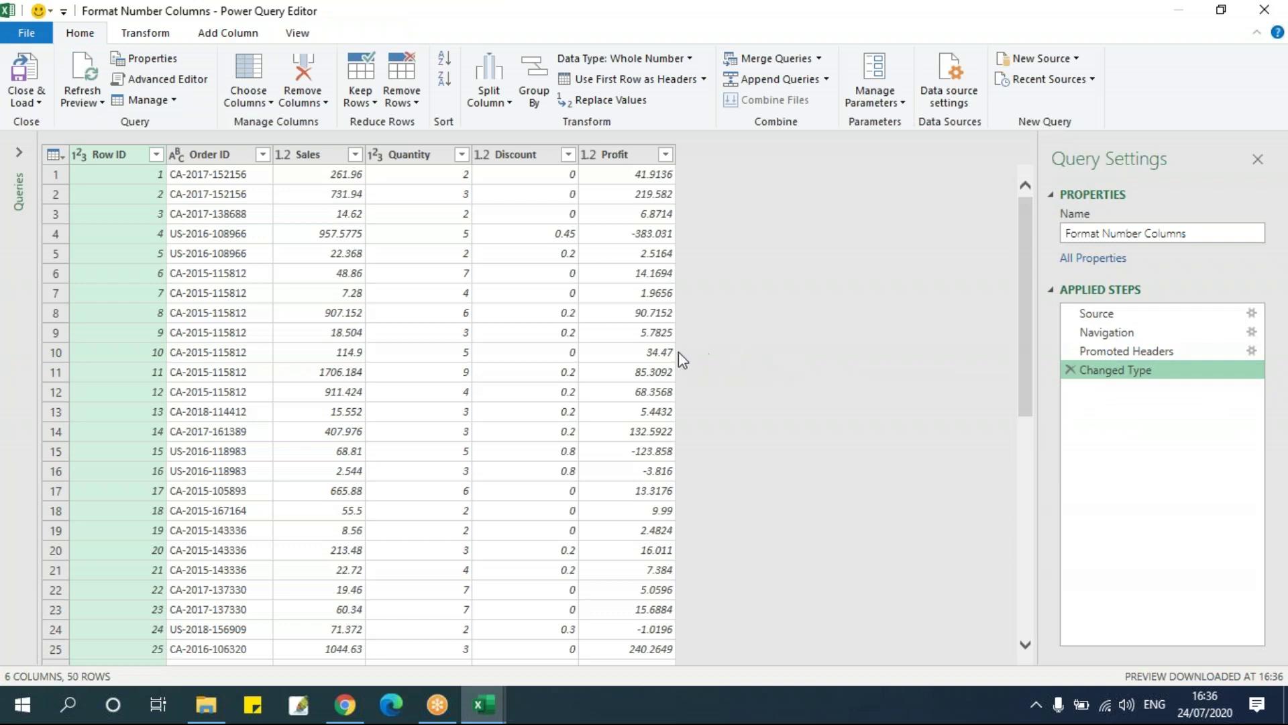
Add 50 to each value in the Sales column and delete that addition from the applied steps.
click(356, 272)
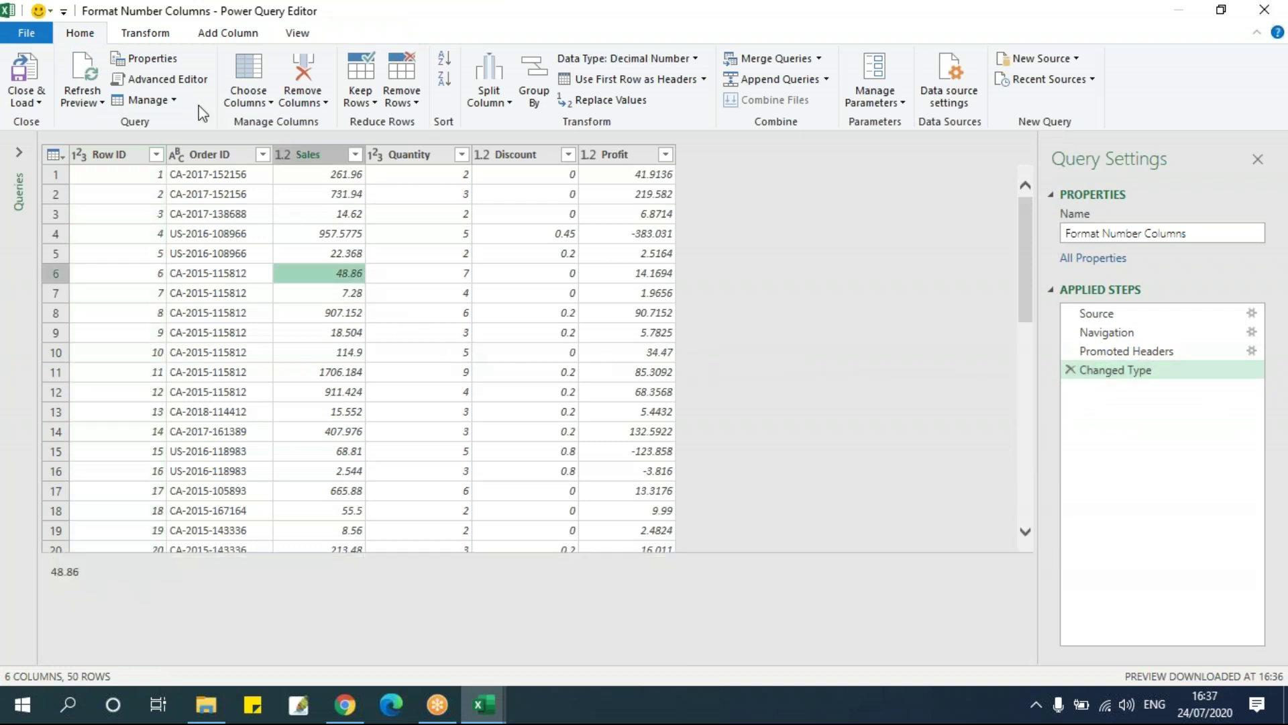
click(164, 37)
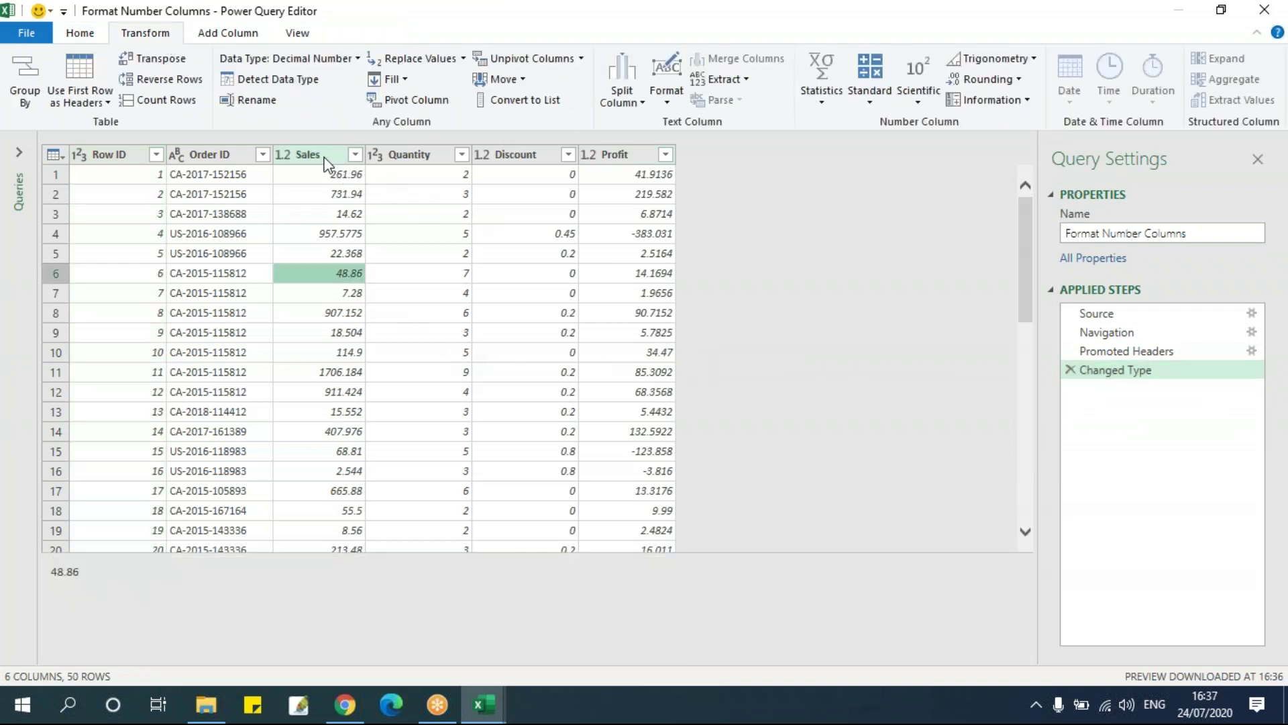
click(302, 154)
click(821, 77)
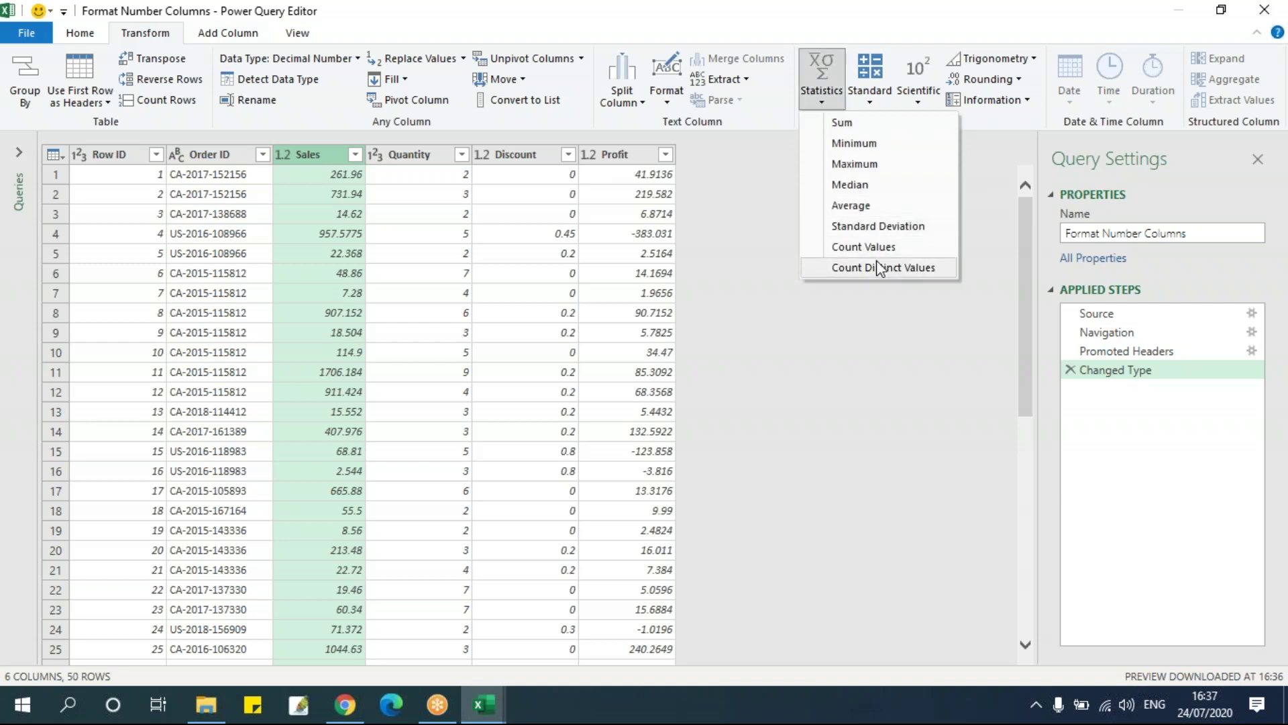
click(769, 124)
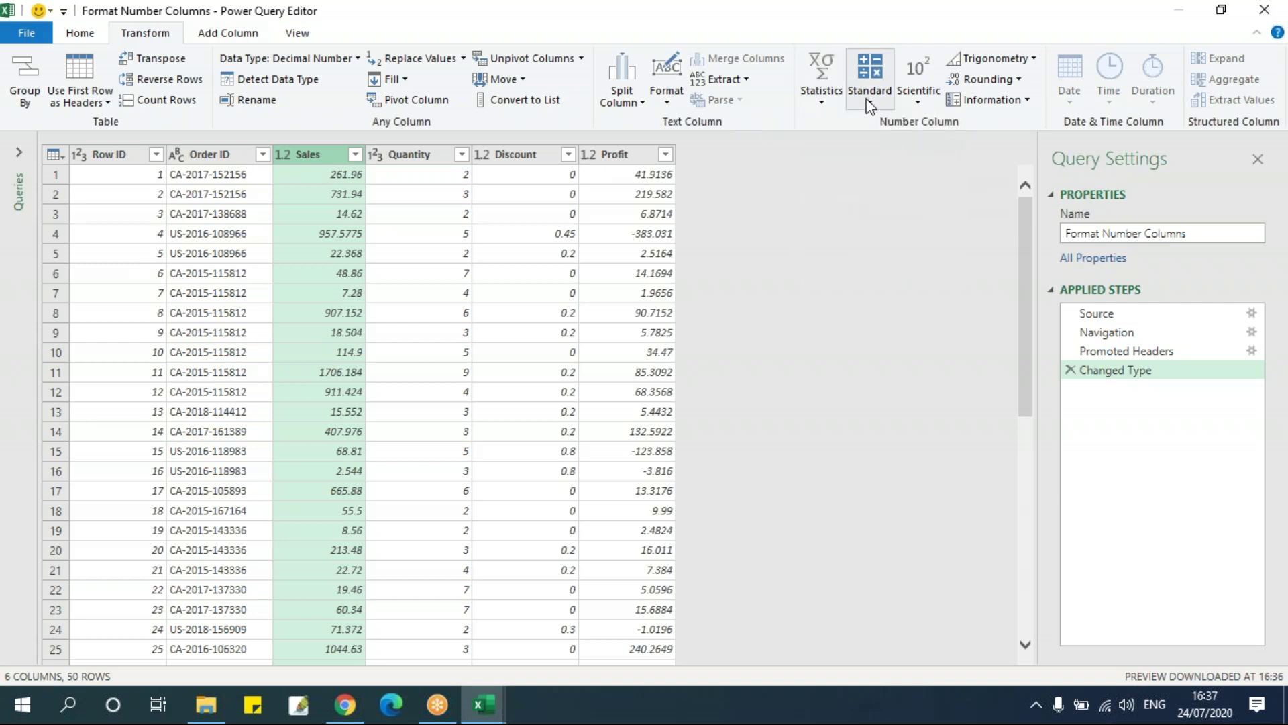
click(869, 100)
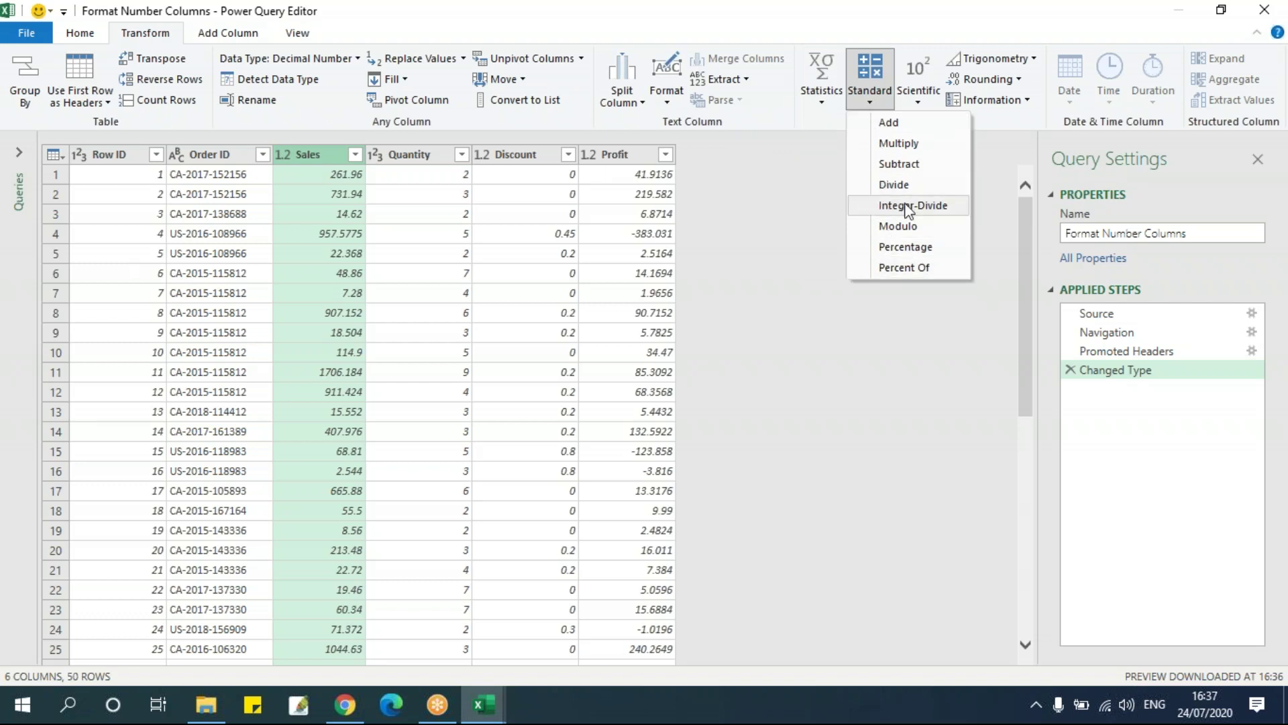
click(911, 124)
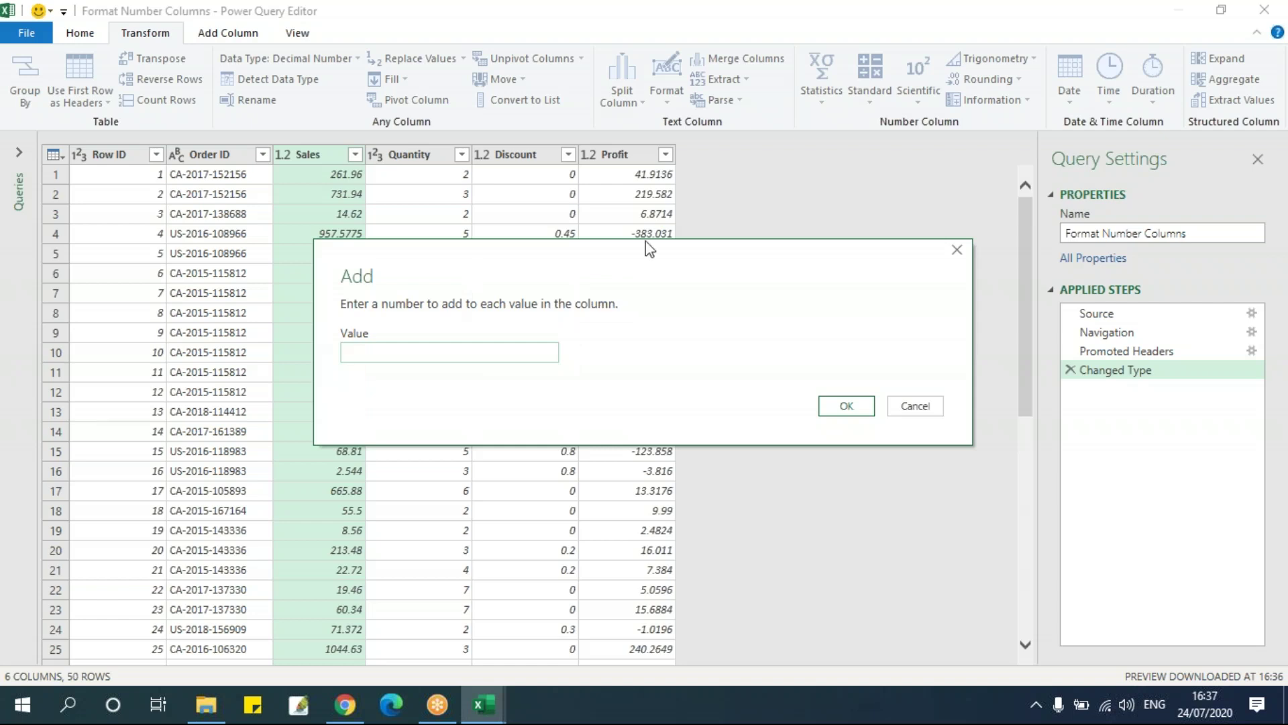
text(50)
click(862, 412)
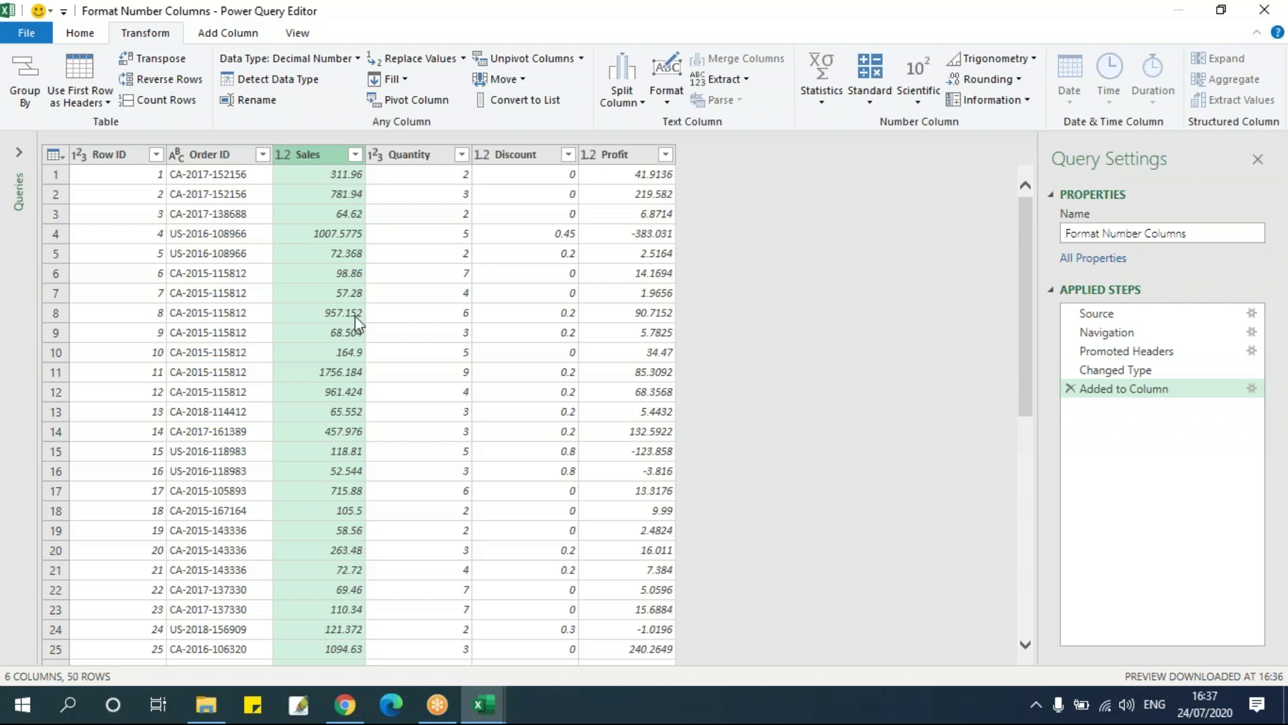
click(1071, 389)
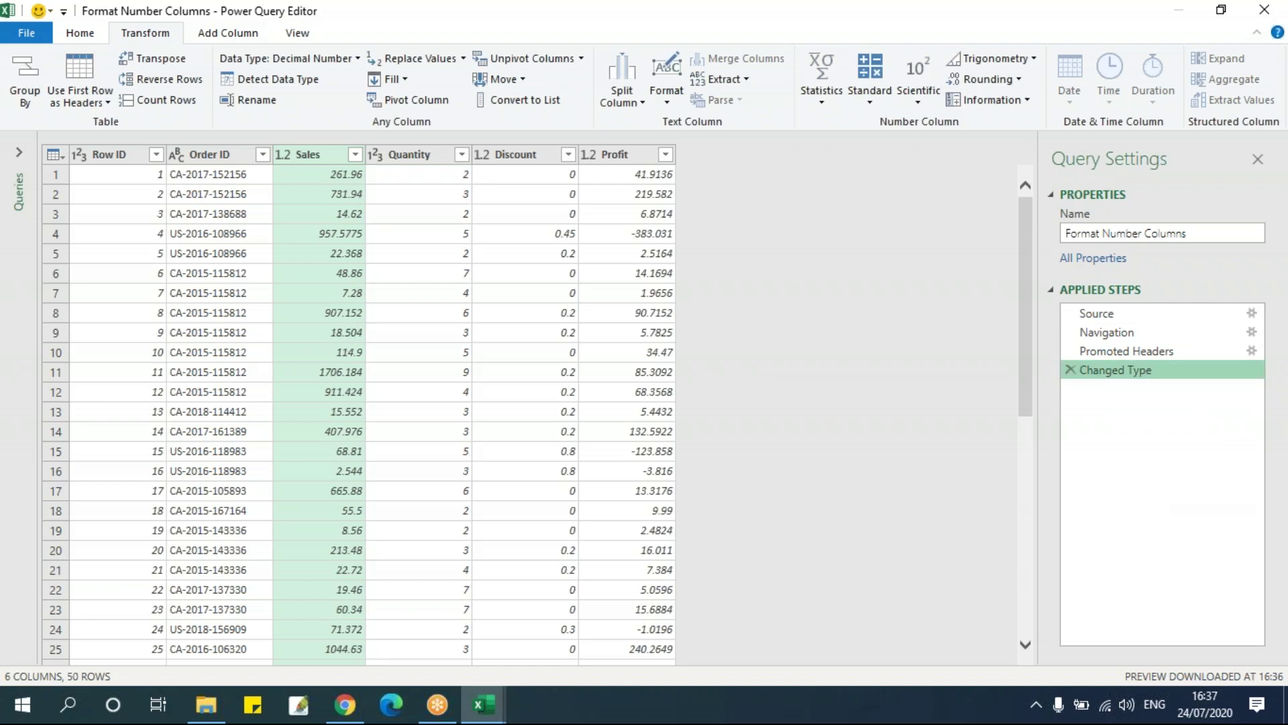
Delete the Changed Type step and add 1000 to each value in the Sales column.
click(1071, 370)
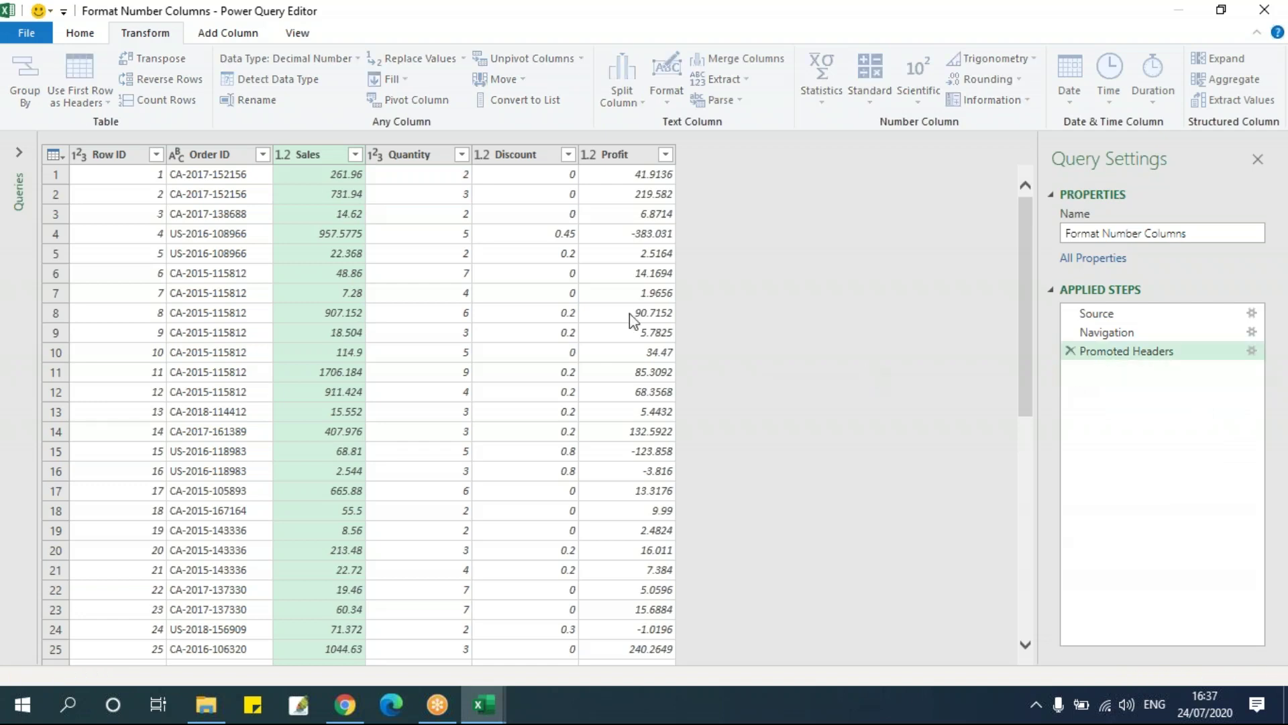
right_click(307, 159)
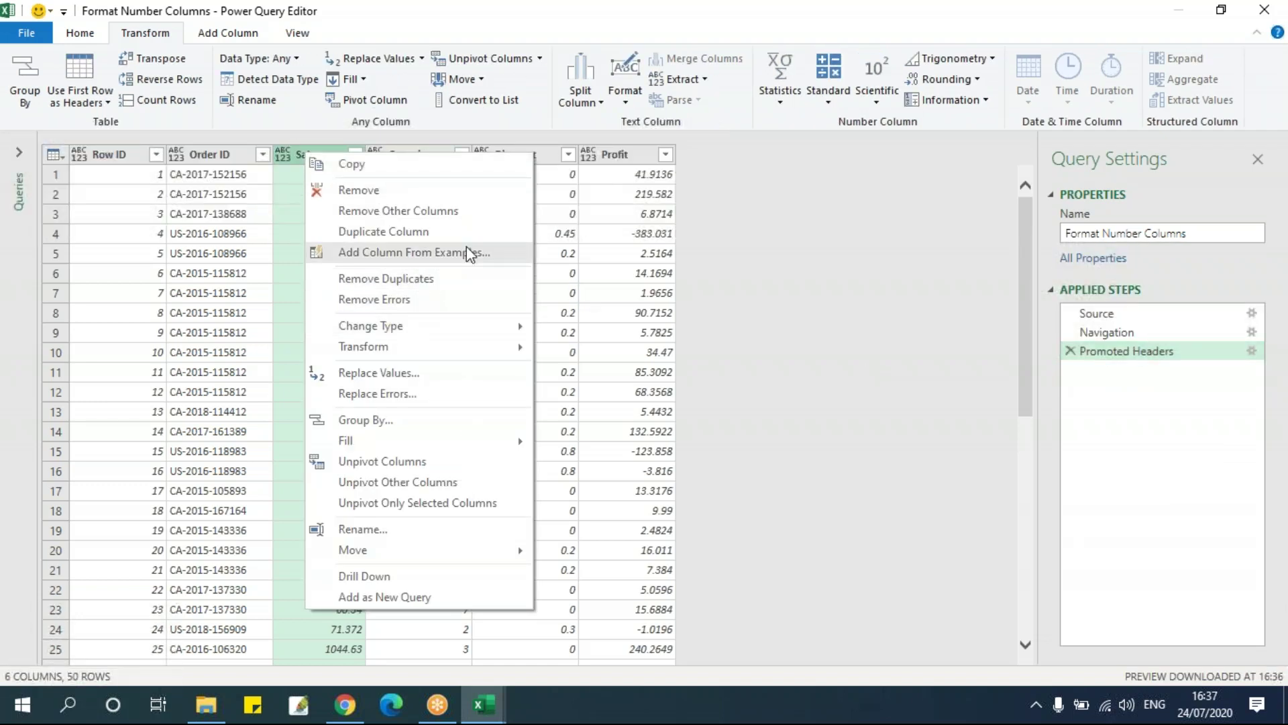
click(305, 160)
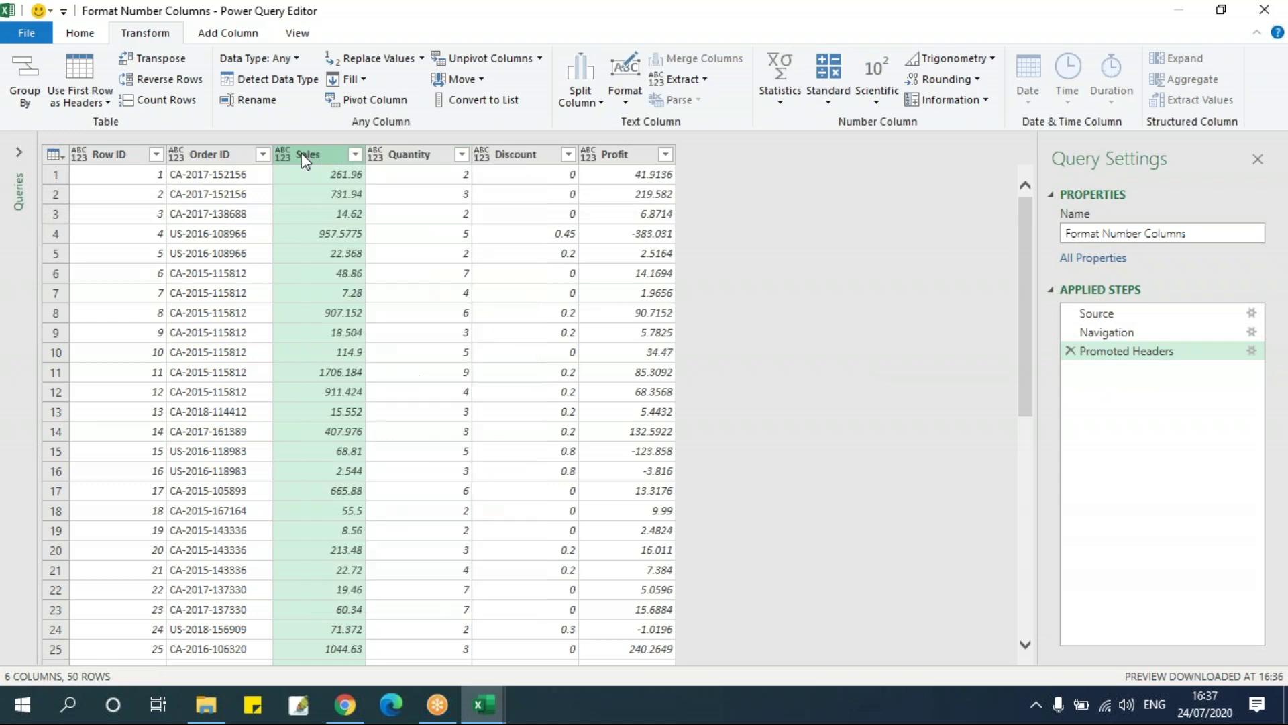
click(820, 102)
click(844, 120)
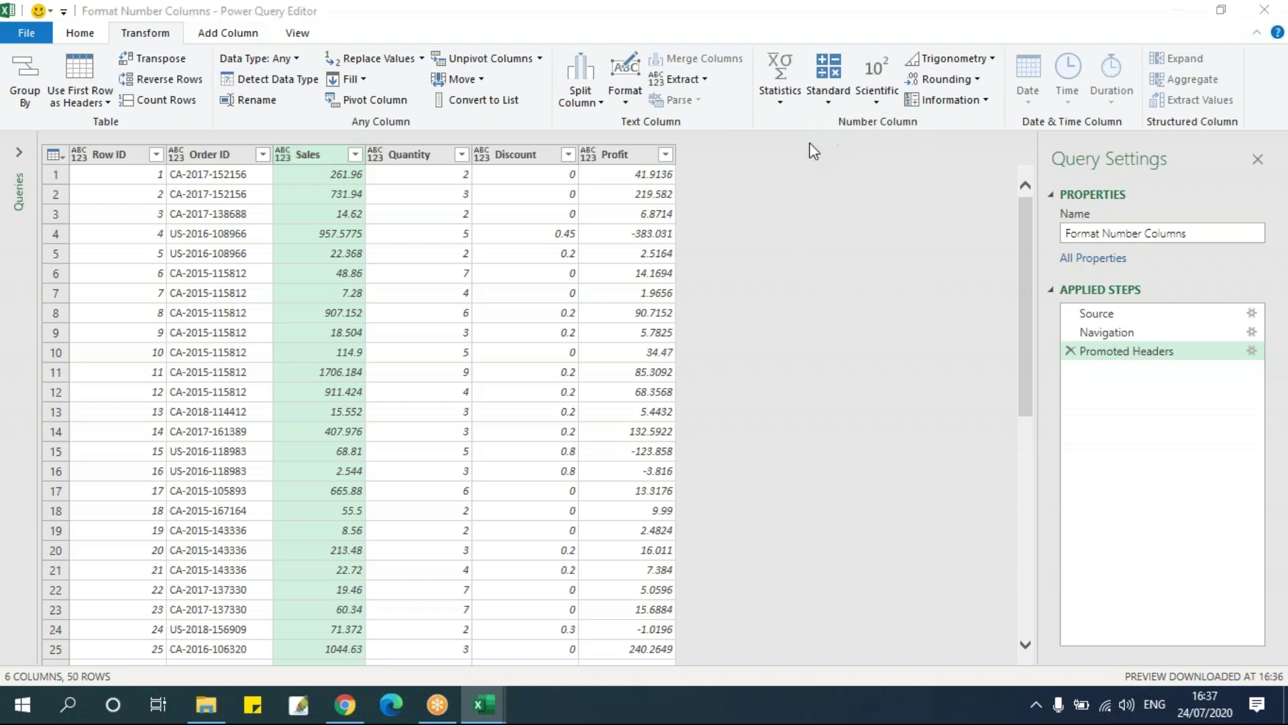
text(1000)
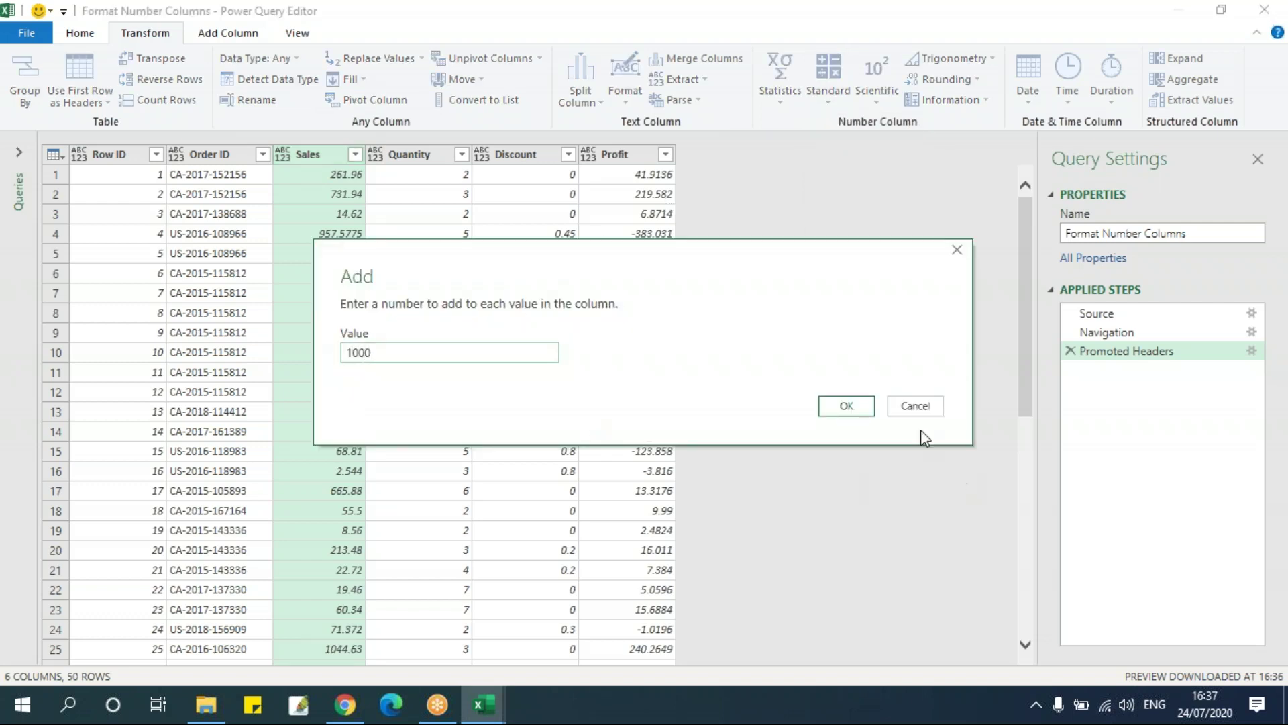
click(866, 406)
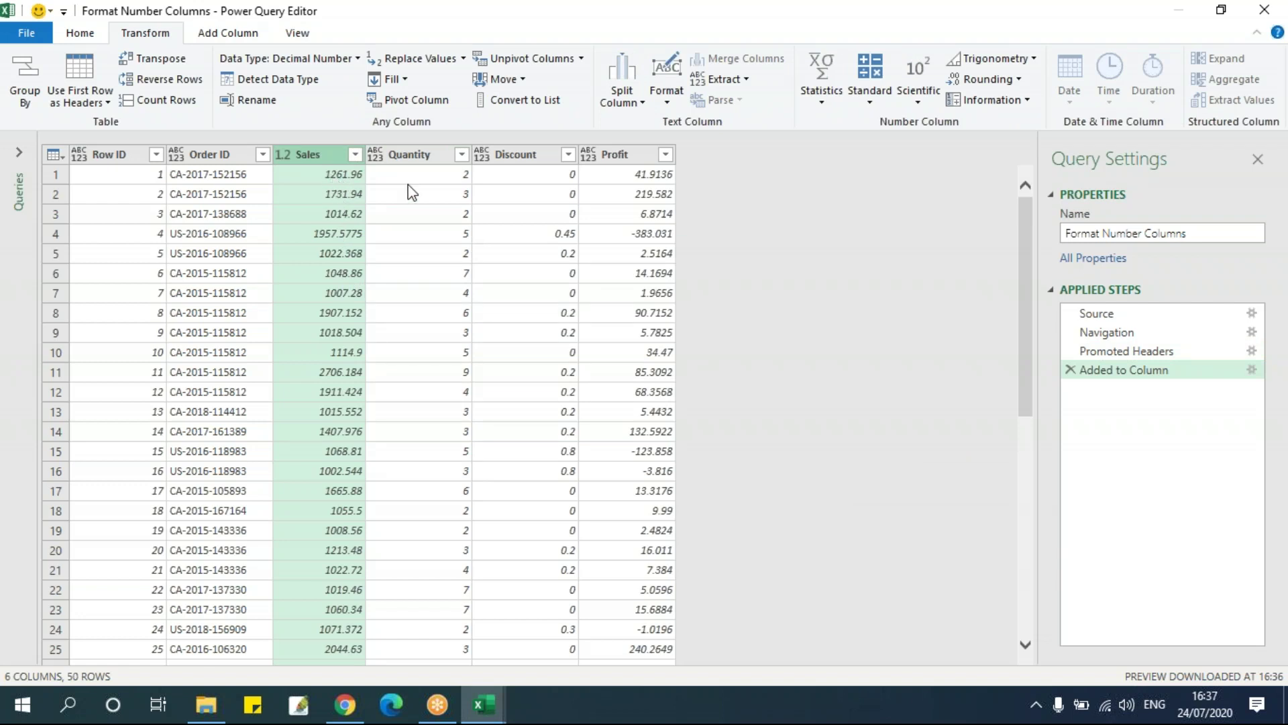
Multiply each value in the Quantity column by 25.
click(882, 104)
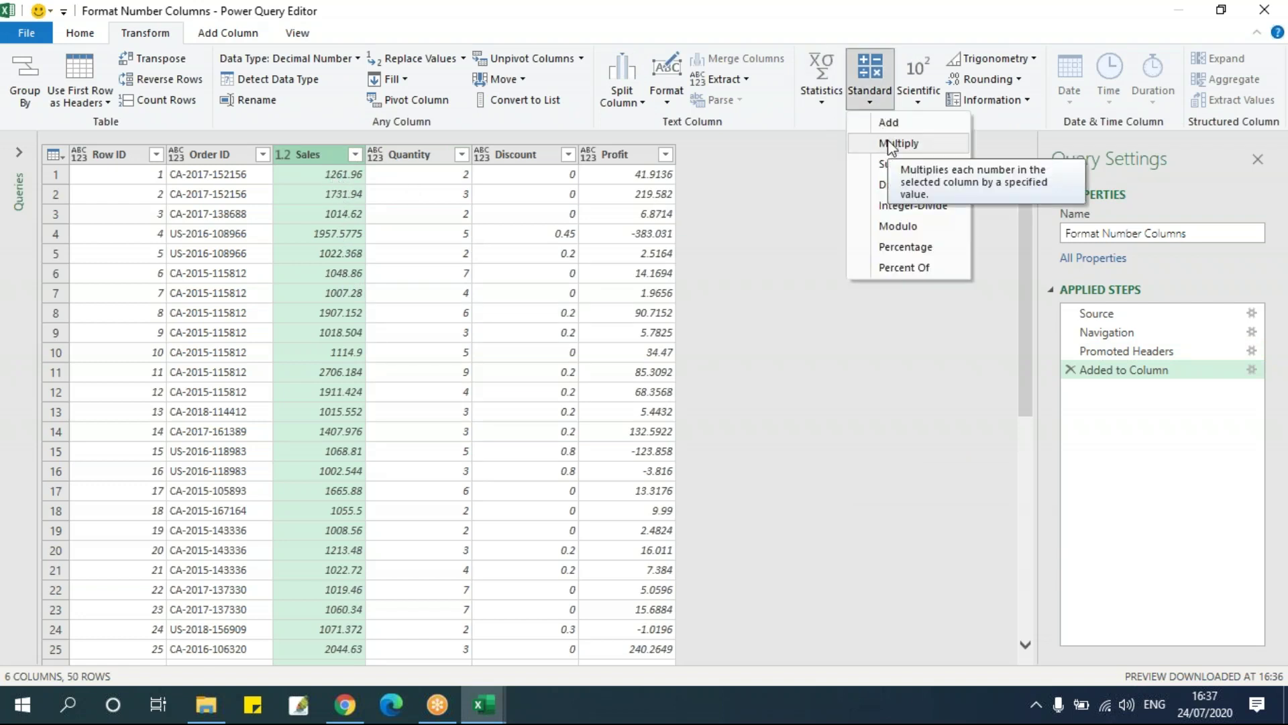
click(423, 171)
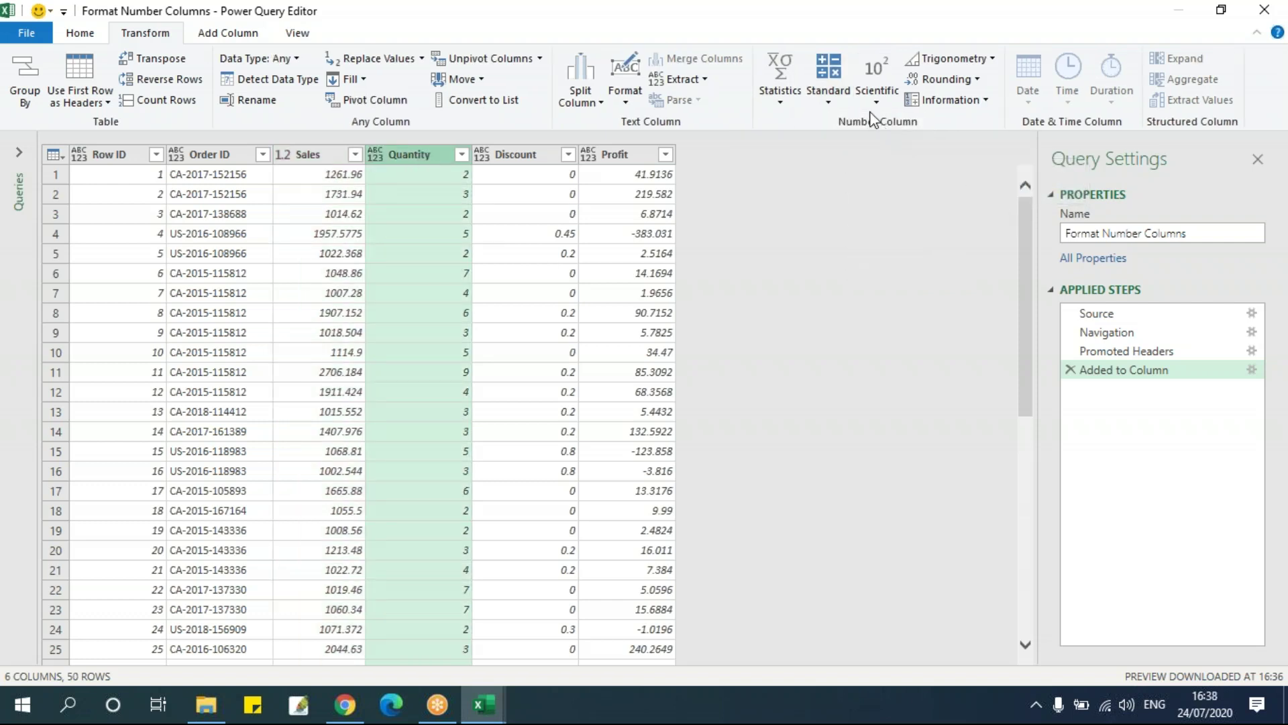
click(829, 80)
key(Escape)
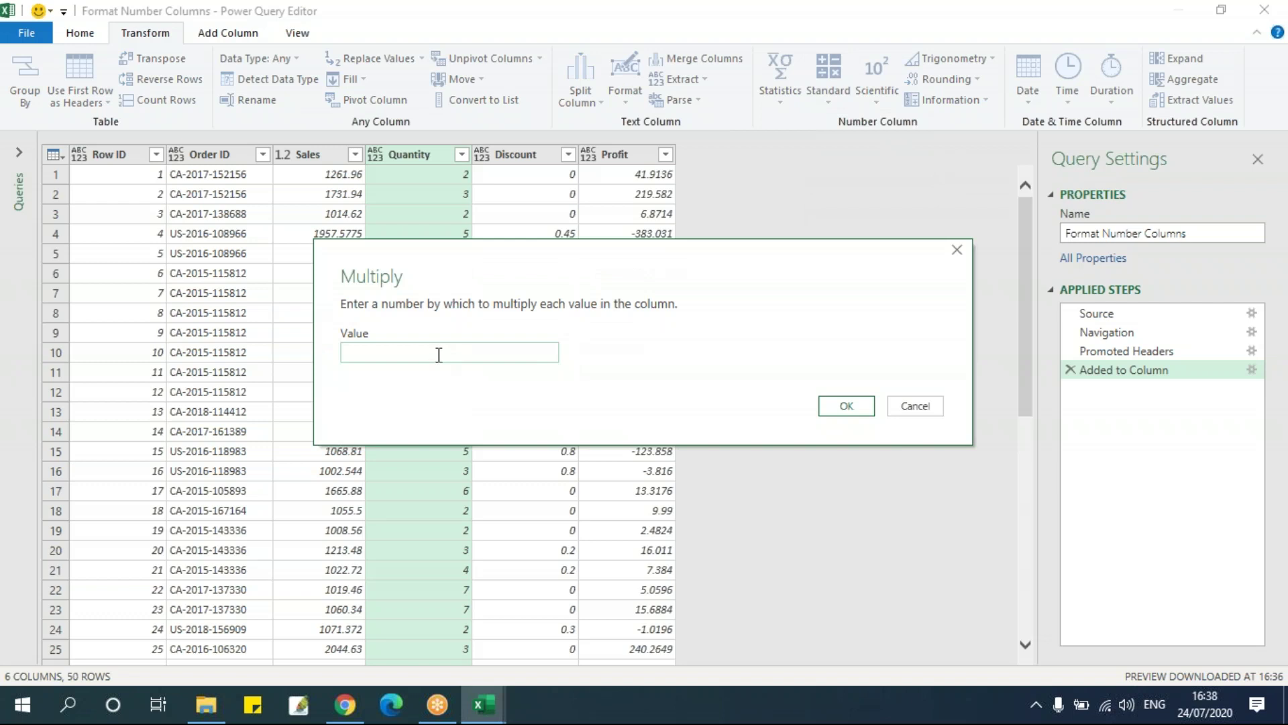
text(25)
click(854, 407)
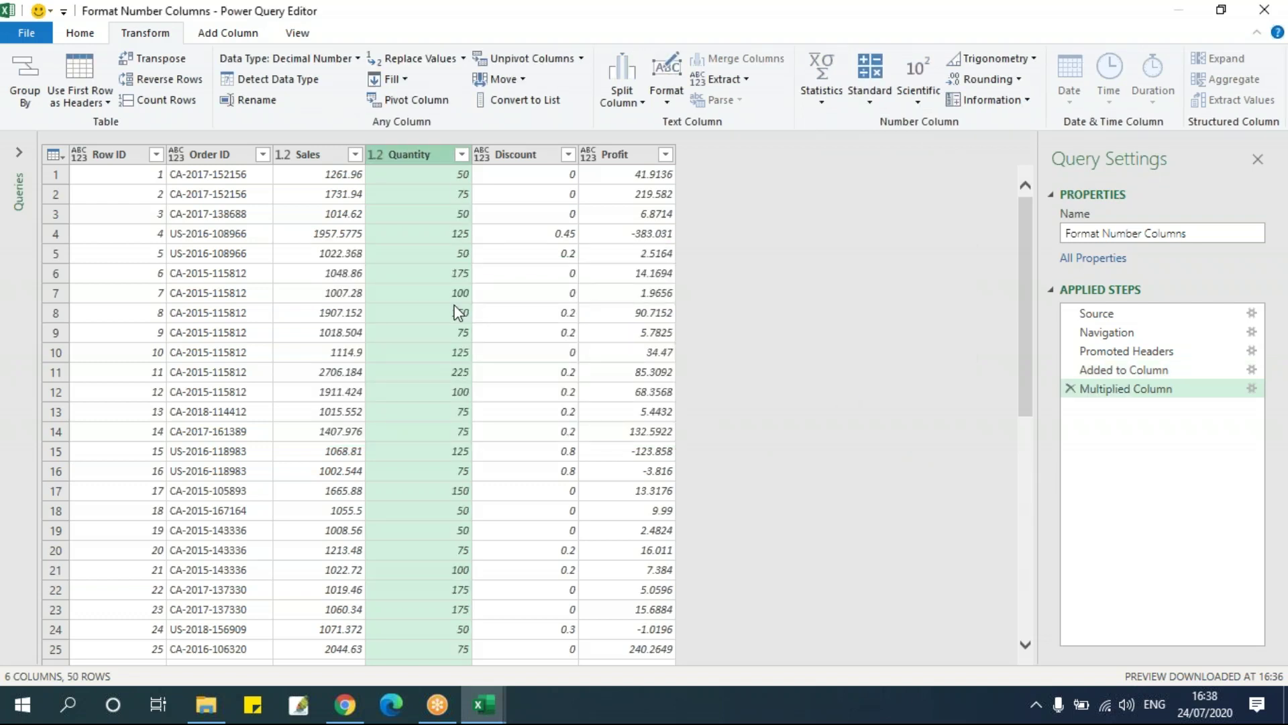
Review the standard and scientific number operations available for the Discount column.
click(538, 151)
click(817, 102)
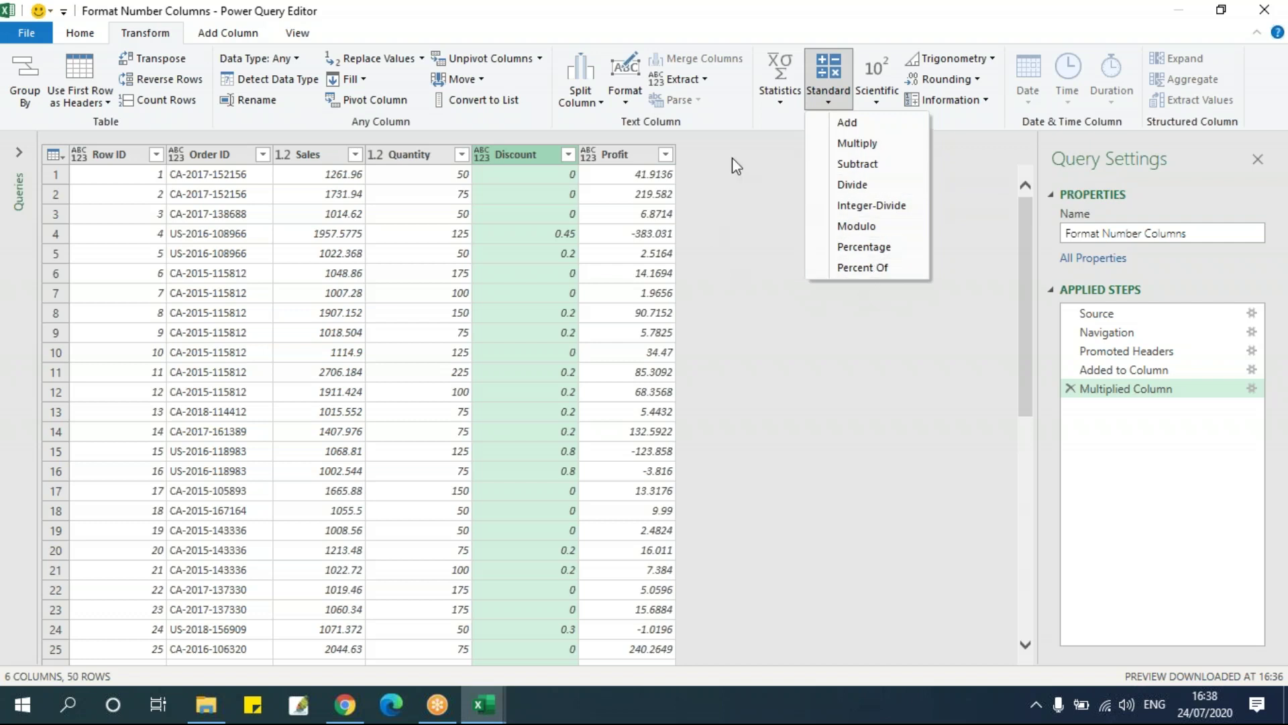
click(847, 126)
click(876, 101)
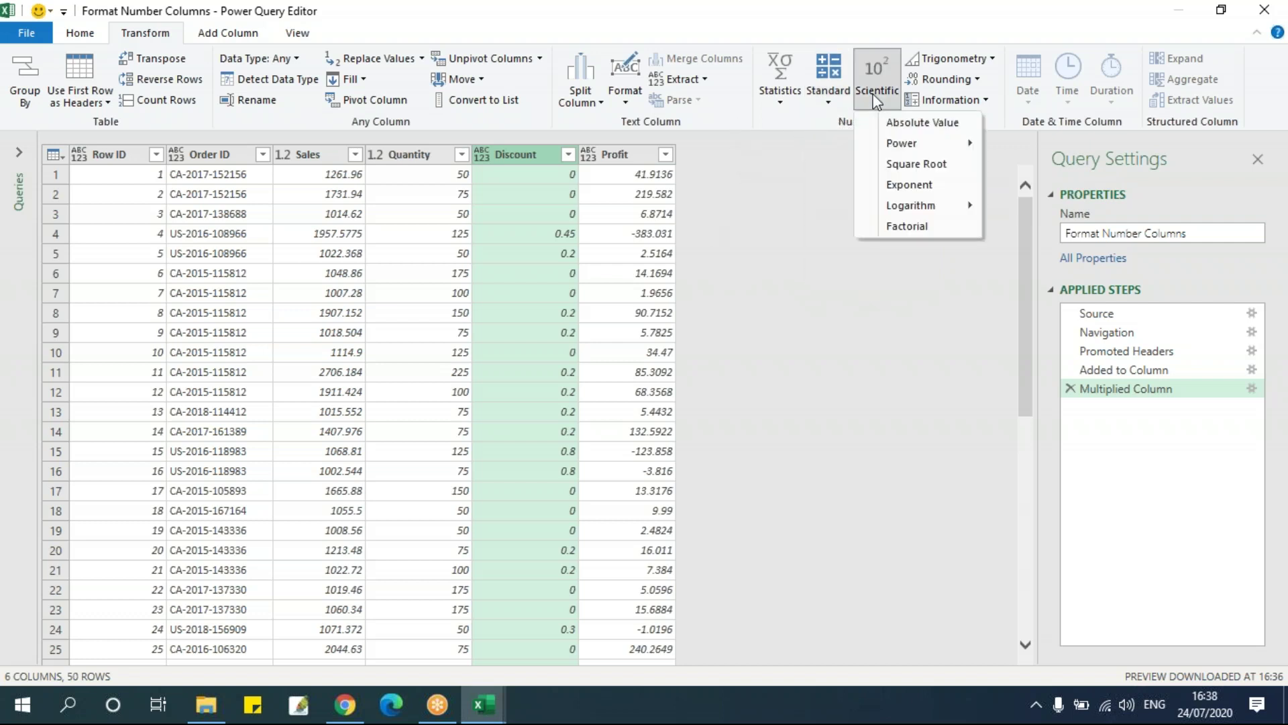
click(808, 128)
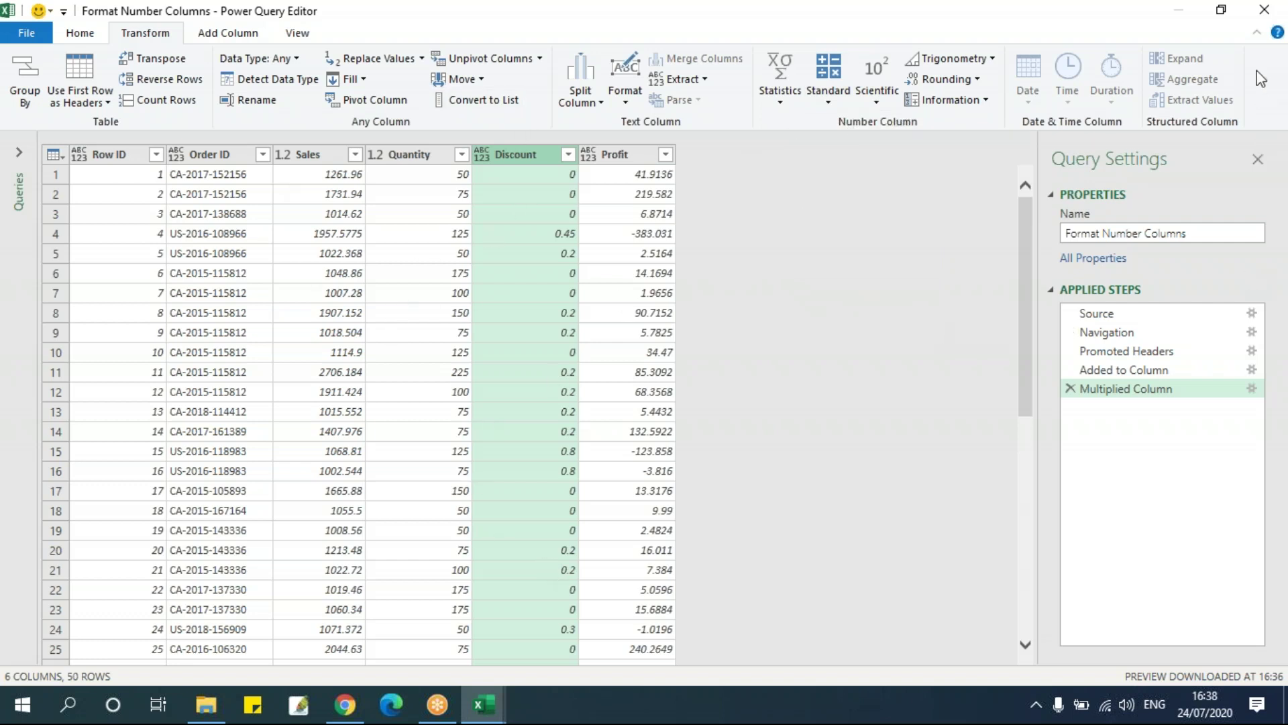
Close the Power Query Editor keeping the changes, and reopen the Format Number Columns query for editing.
click(1264, 14)
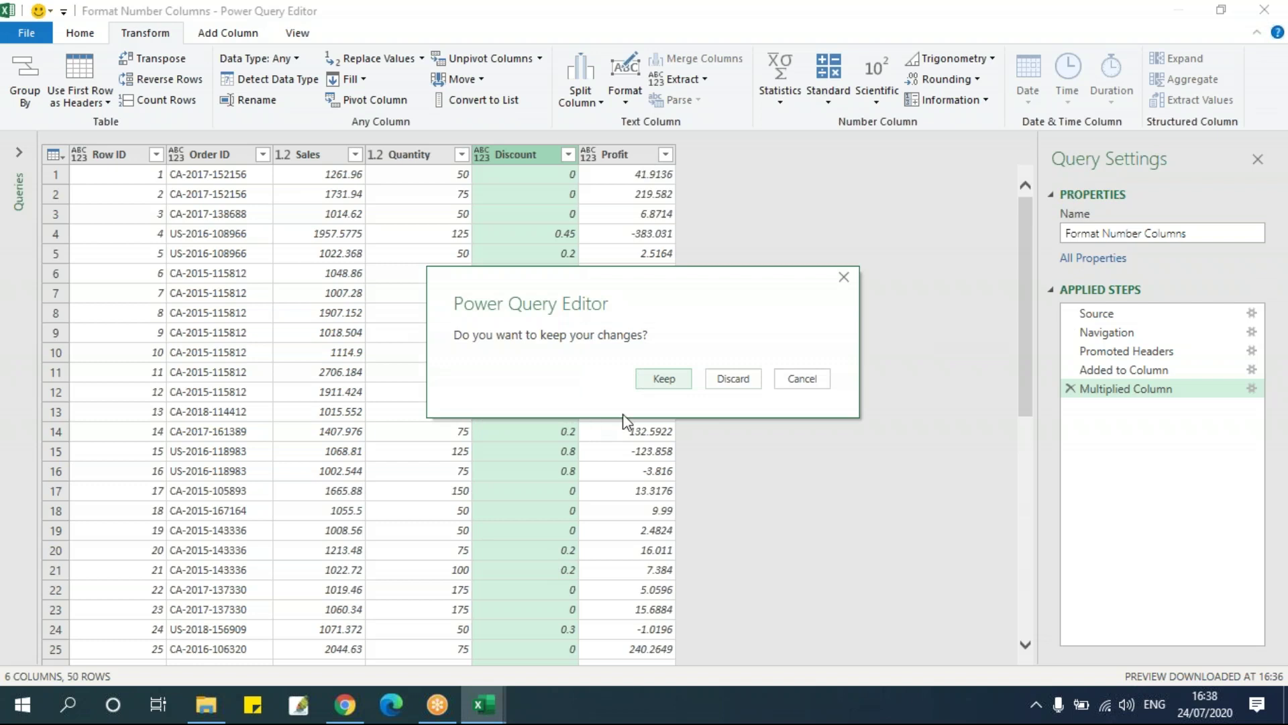
click(663, 379)
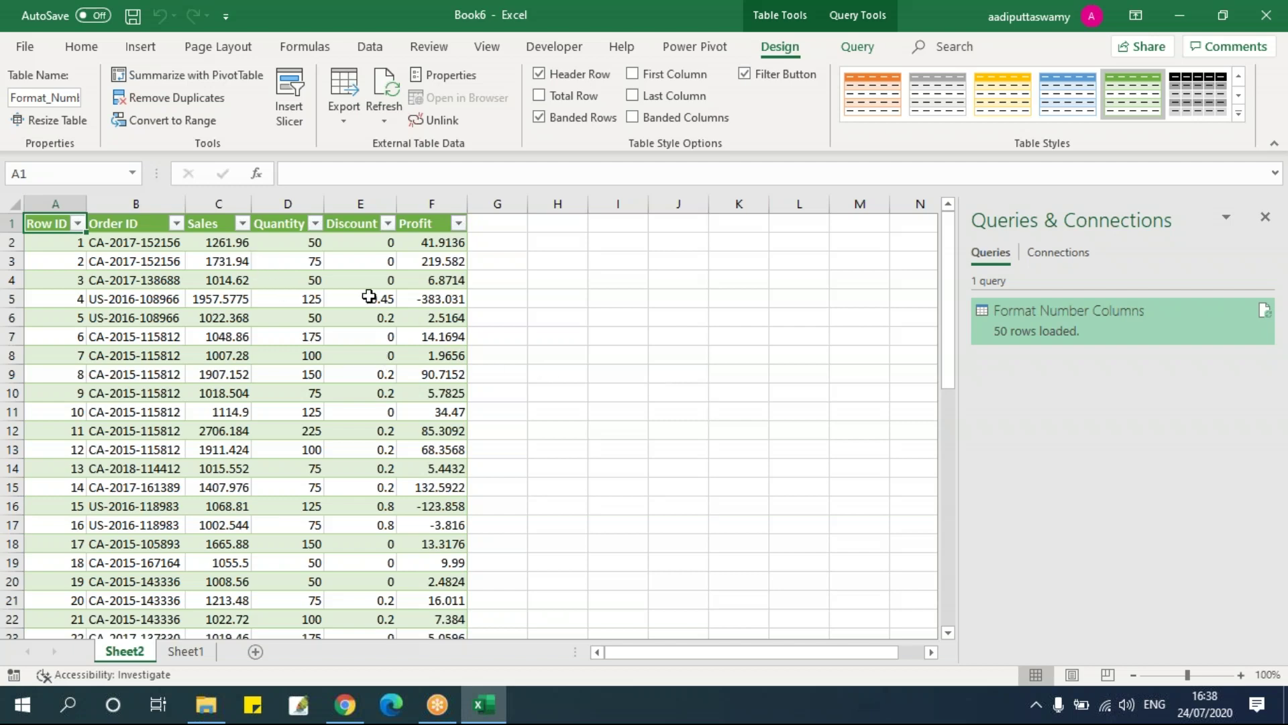
right_click(1092, 322)
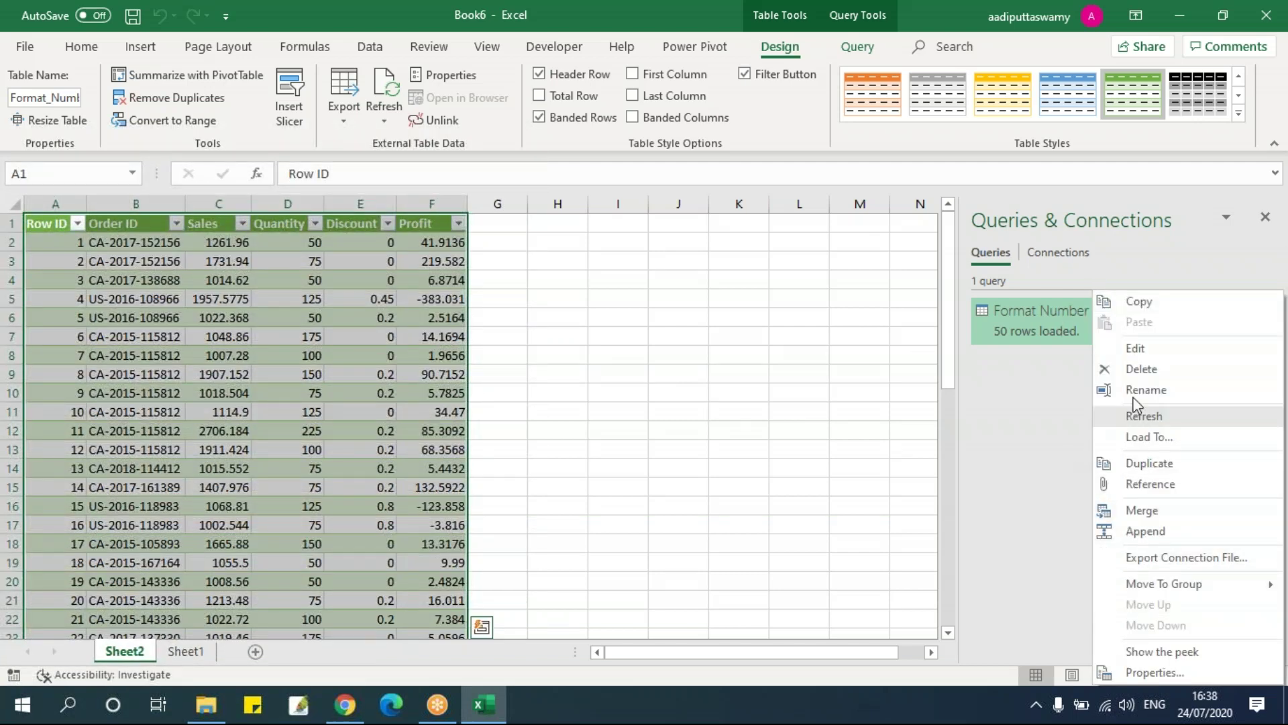
click(1135, 349)
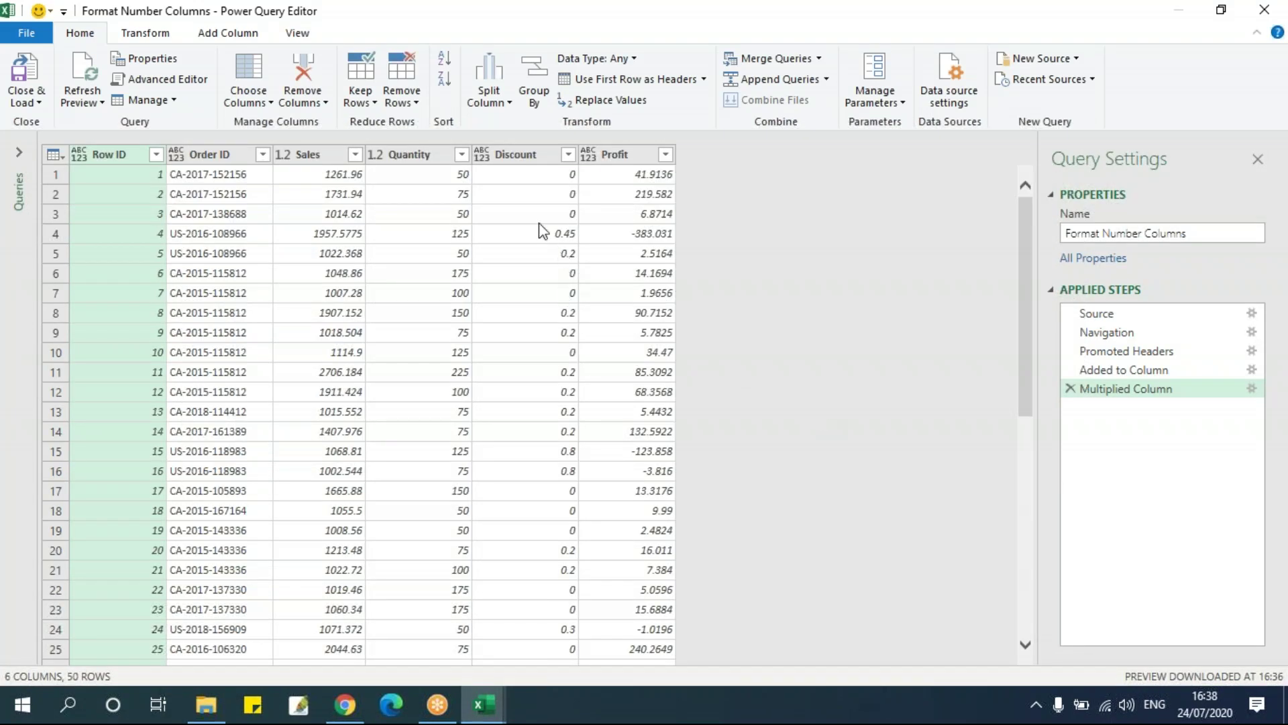
Remove the Quantity, Discount and Profit columns and close the Power Query Editor keeping the changes.
click(414, 156)
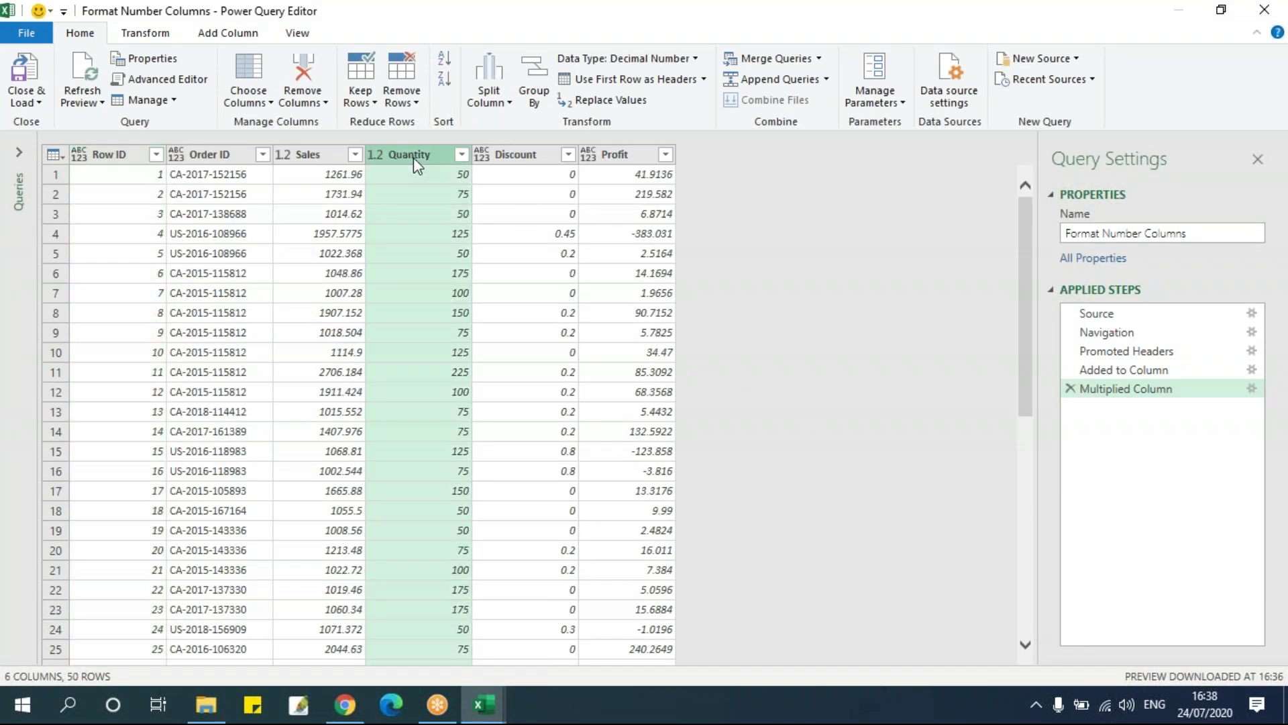
ctrl+click(517, 155)
ctrl+click(612, 161)
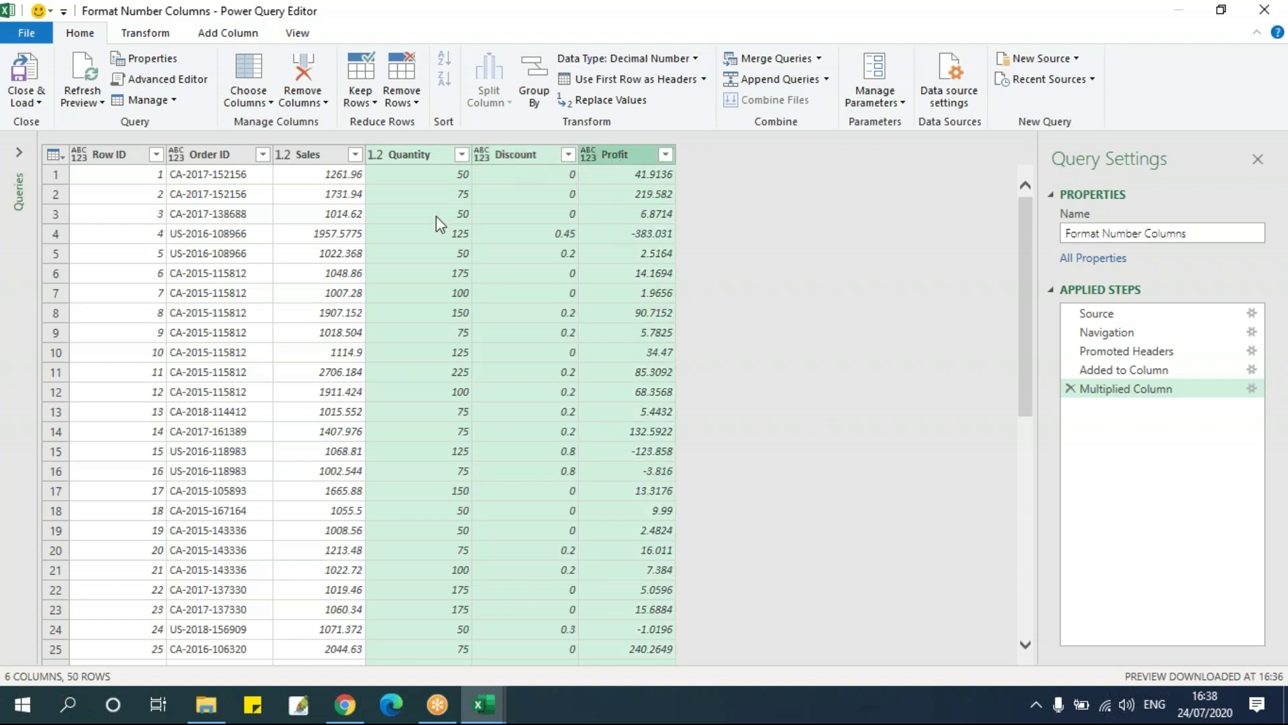
right_click(443, 156)
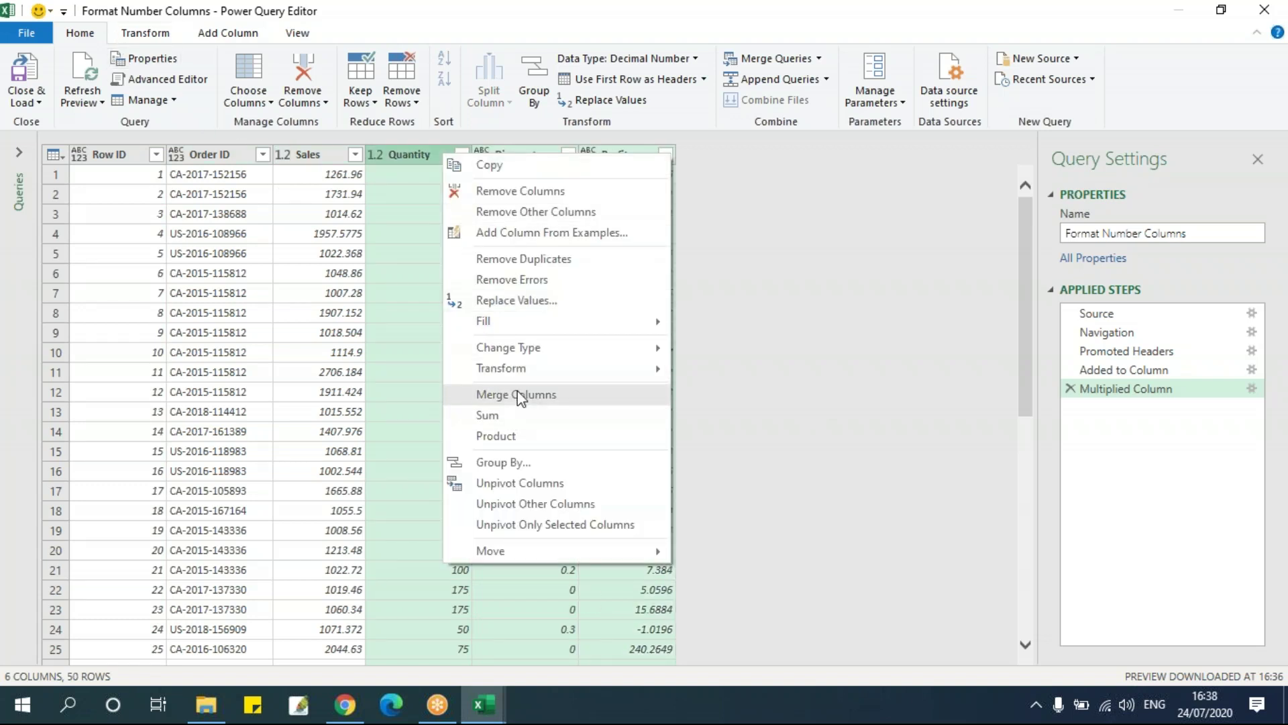
click(260, 118)
click(304, 102)
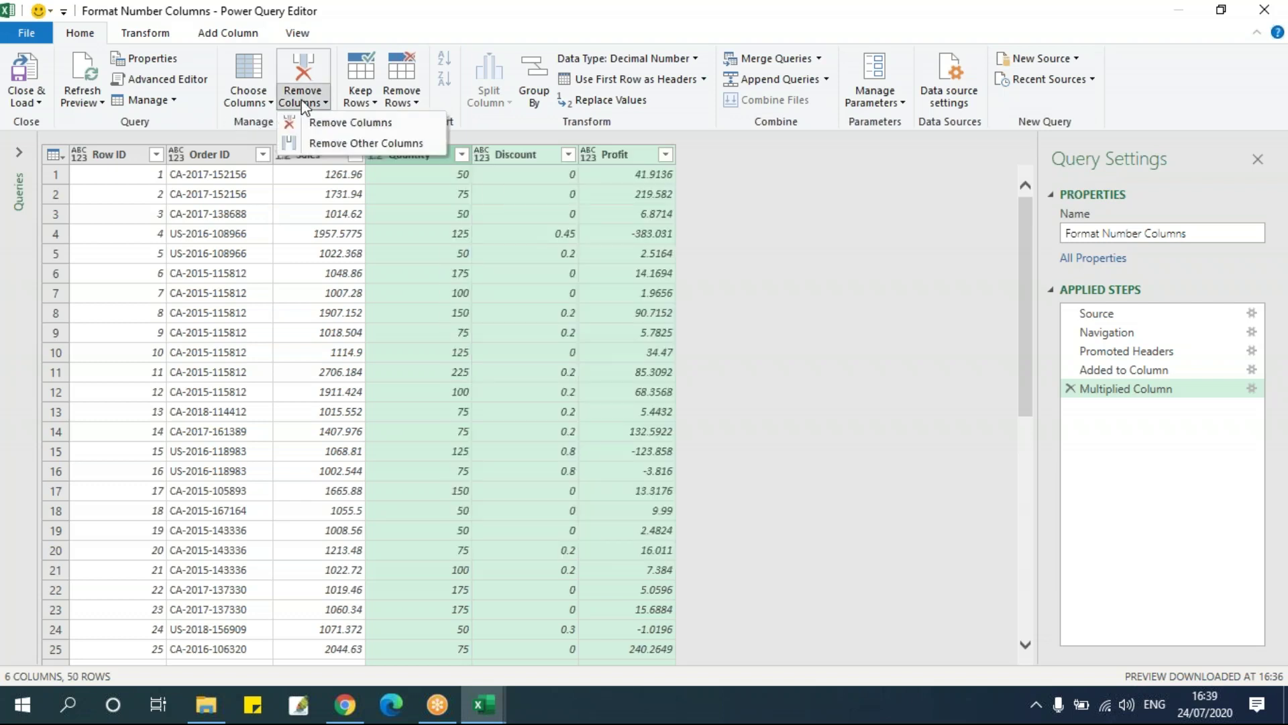
click(342, 122)
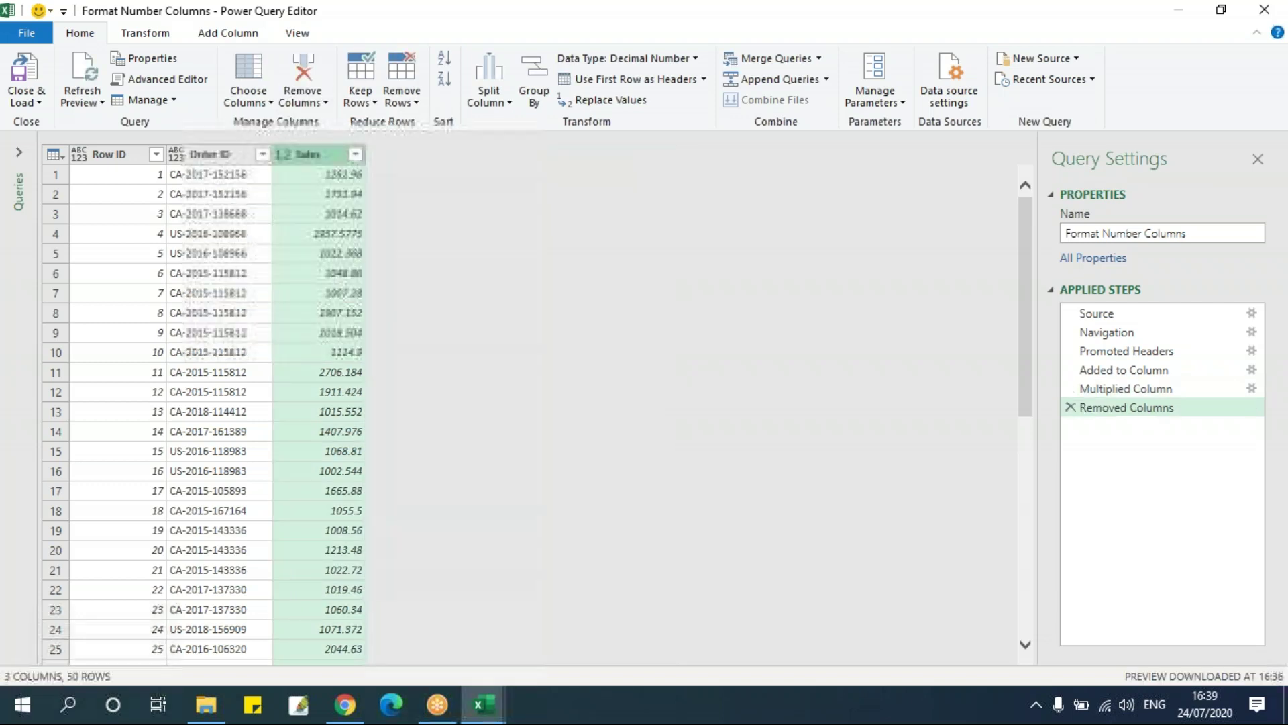
click(1266, 14)
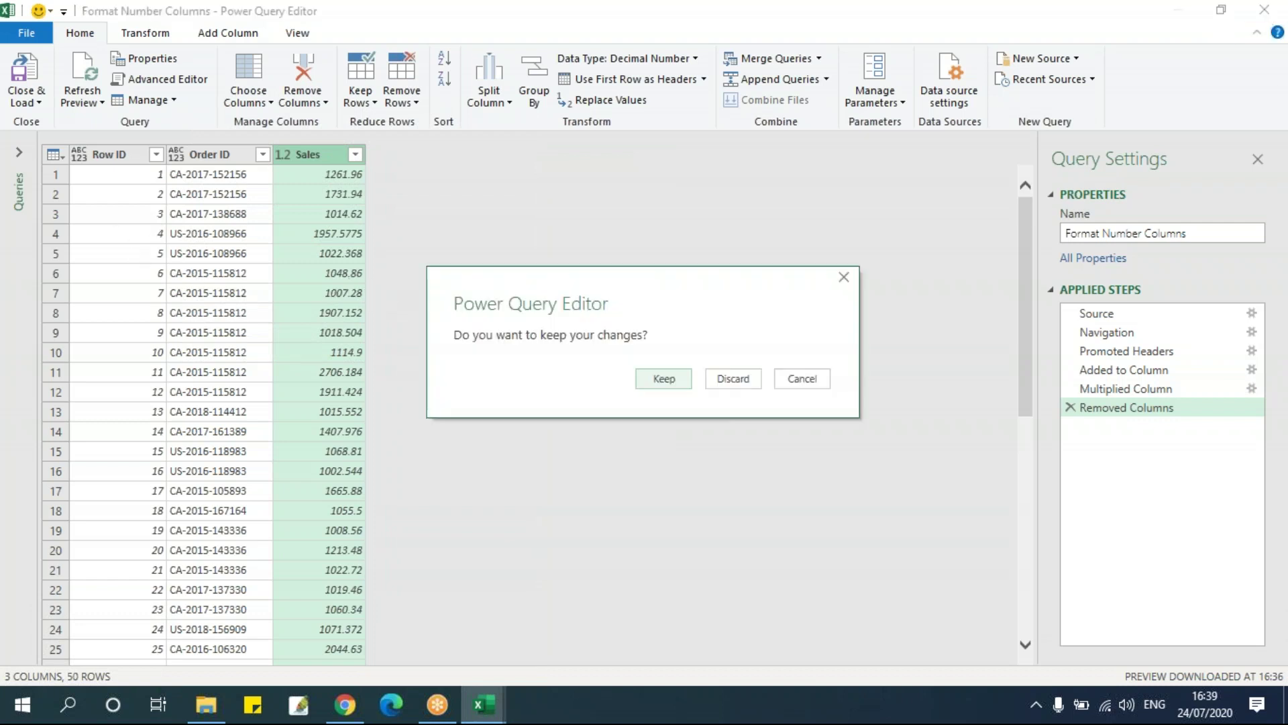
click(665, 380)
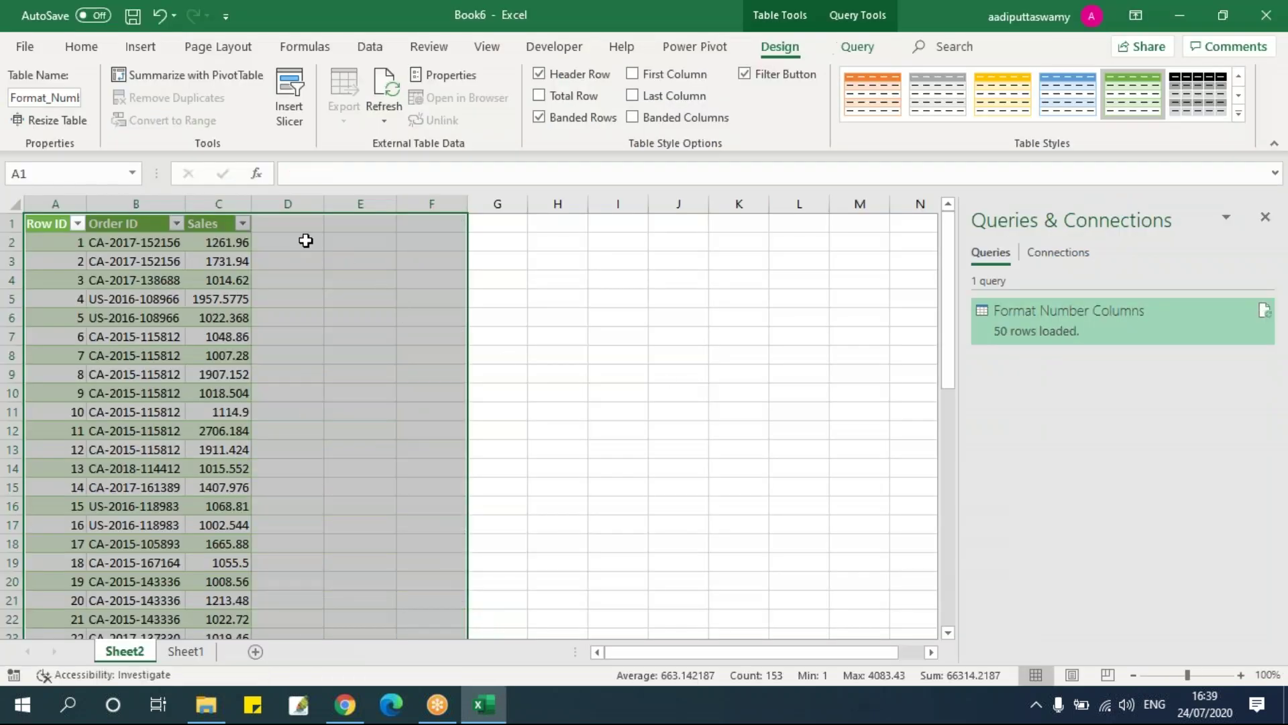
click(283, 207)
drag(287, 222, 445, 355)
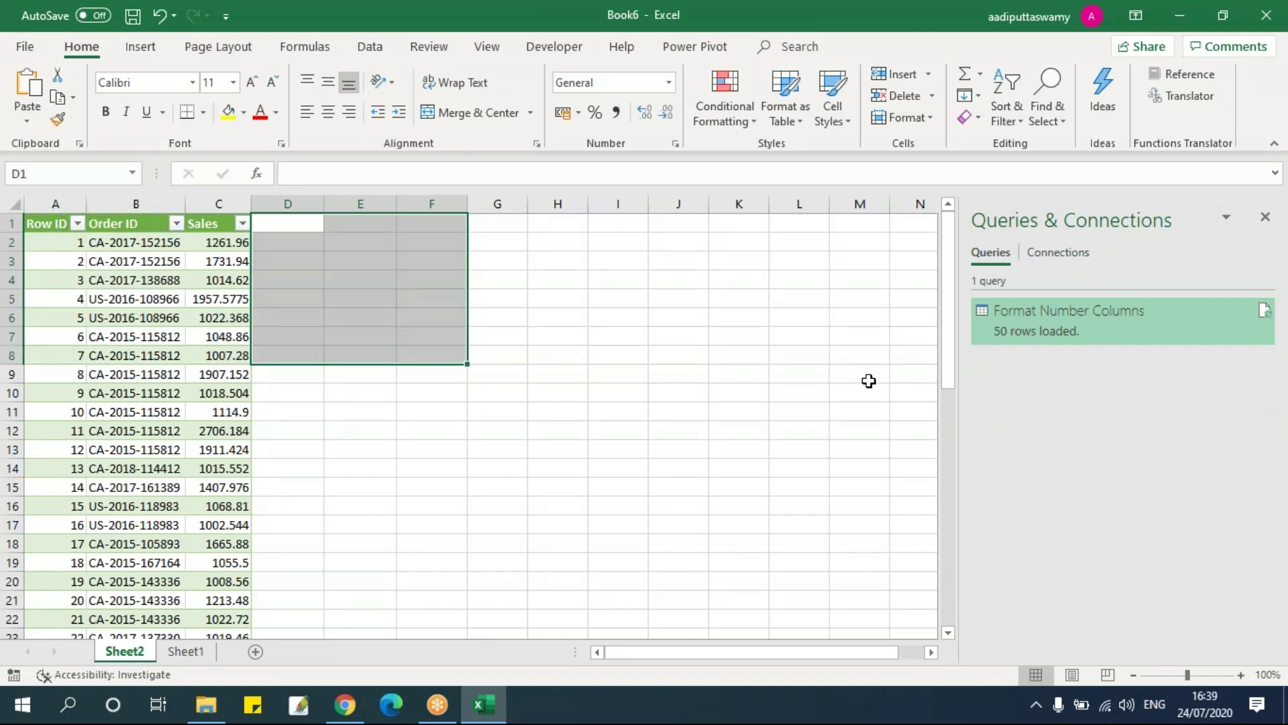
click(474, 279)
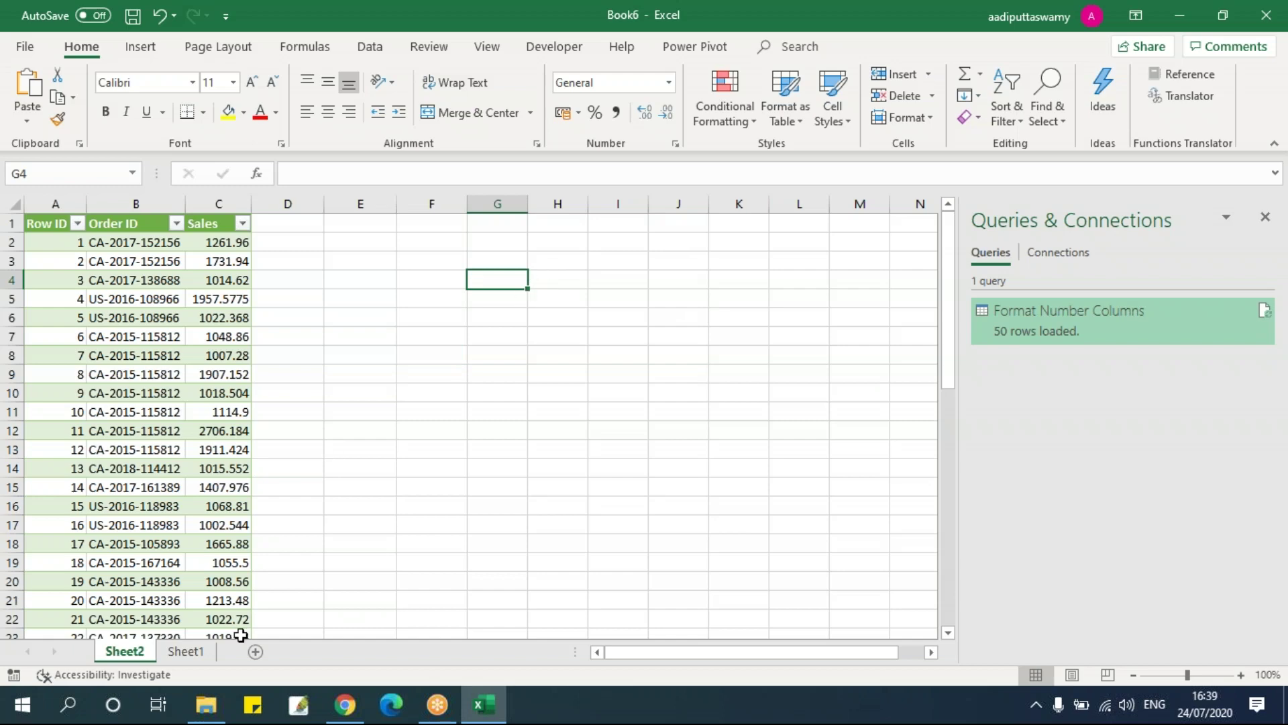
Locate the Format Date Columns workbook in the 09 - POWER QUERY folder and return to cell A1 of Sheet1.
click(179, 655)
key(alt+Tab)
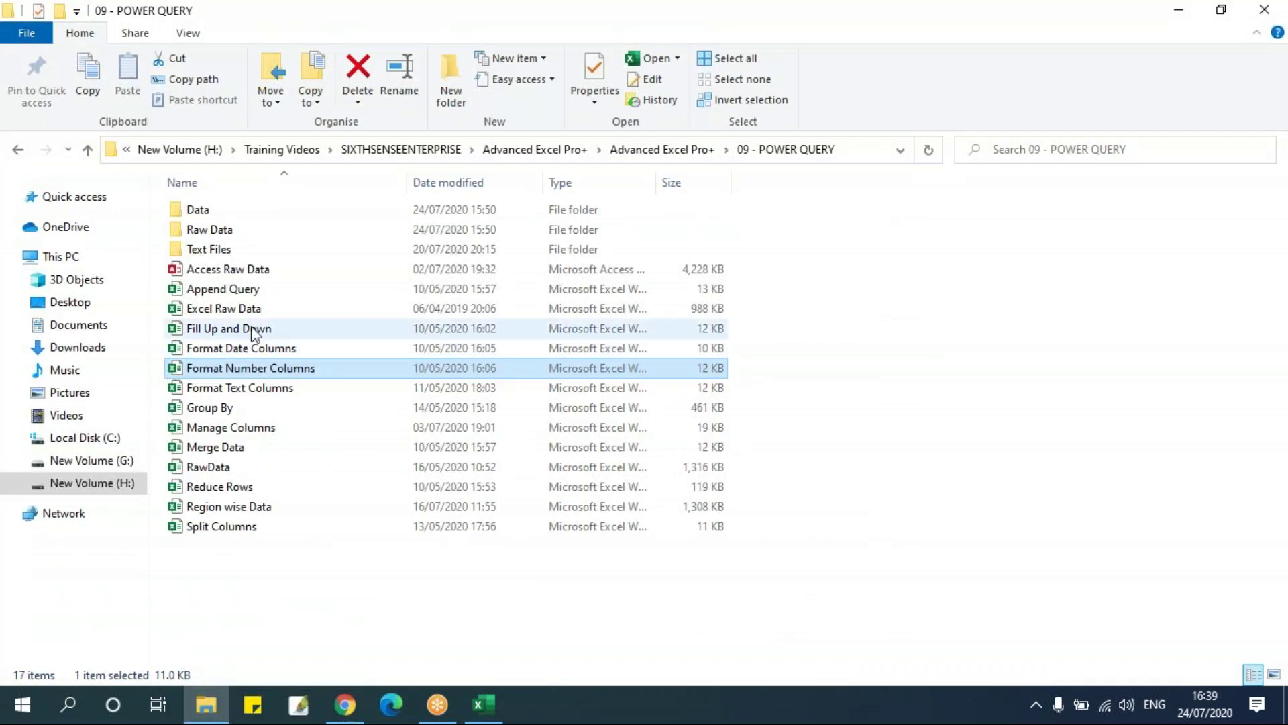
double_click(252, 349)
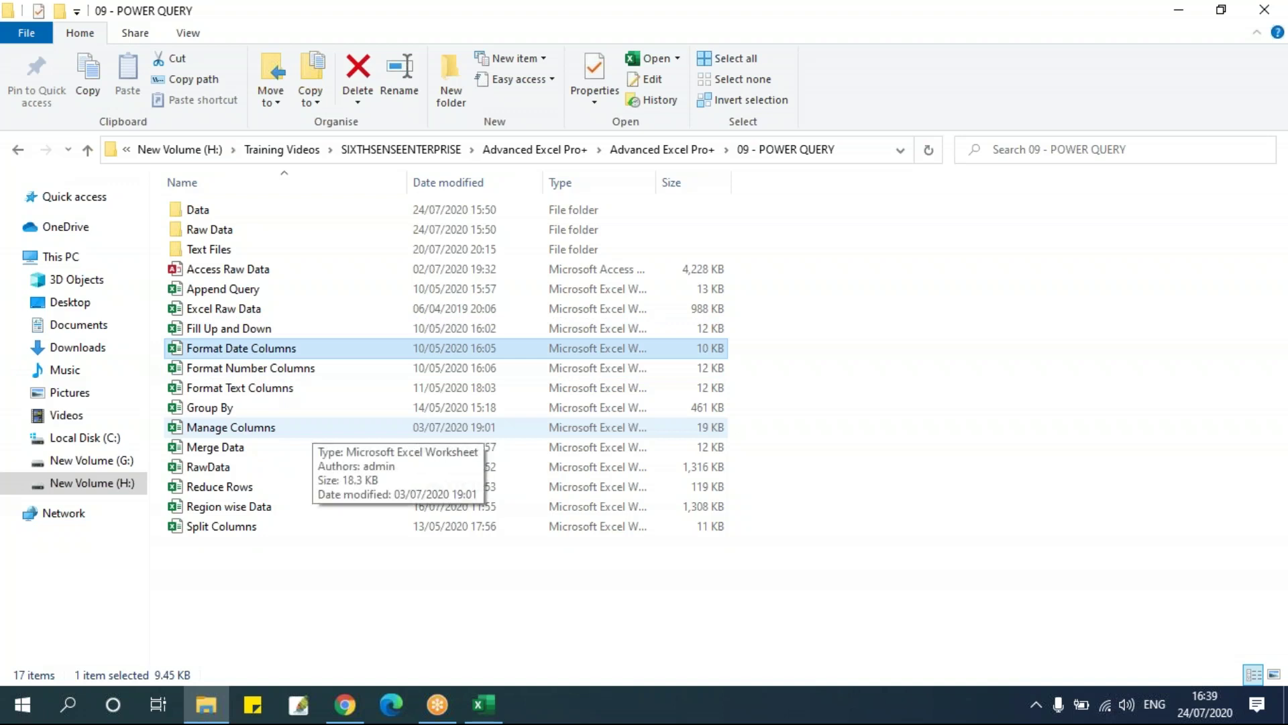
key(alt+Tab)
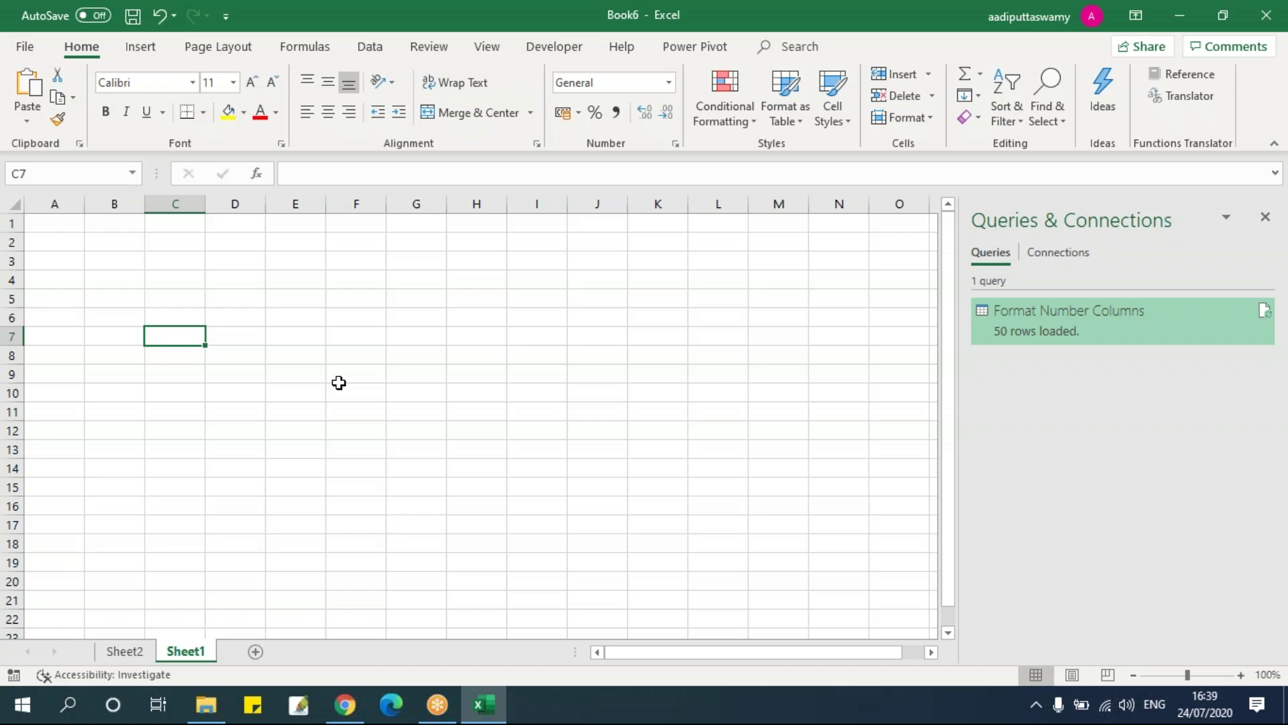
click(62, 225)
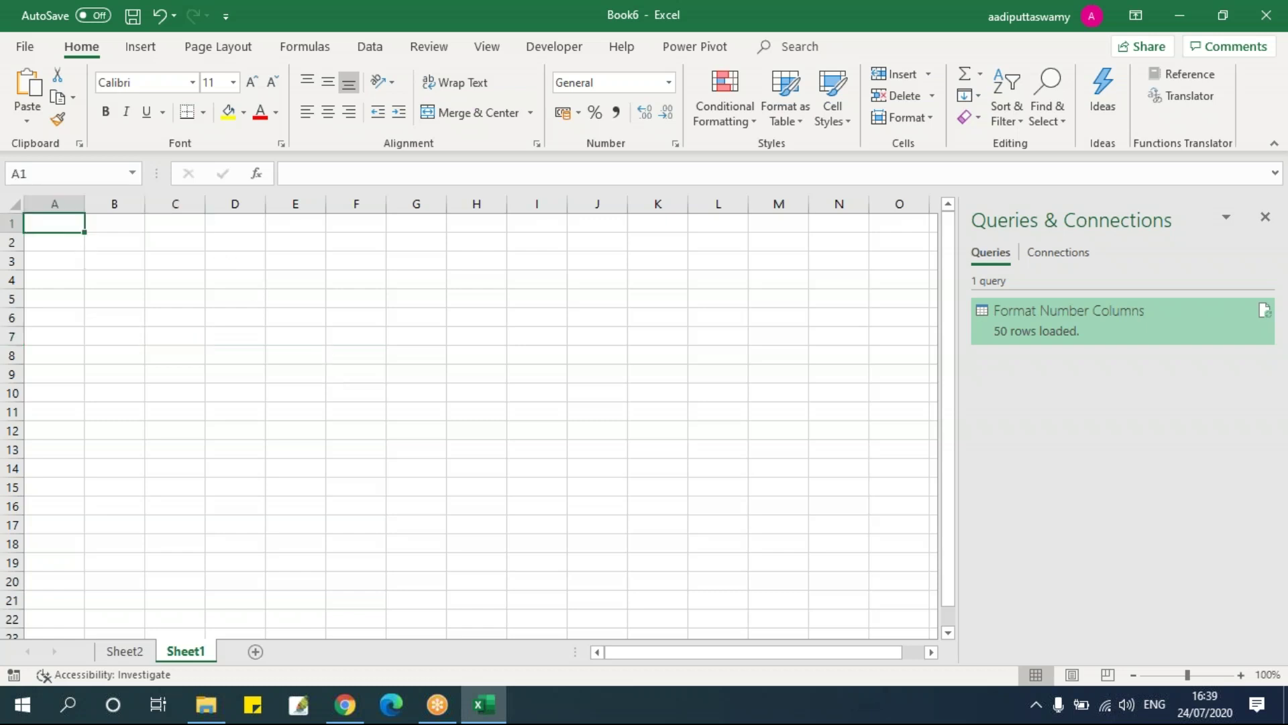
Import the Format Date Columns sheet from the Format Date Columns workbook and open it in the Power Query Editor.
click(370, 47)
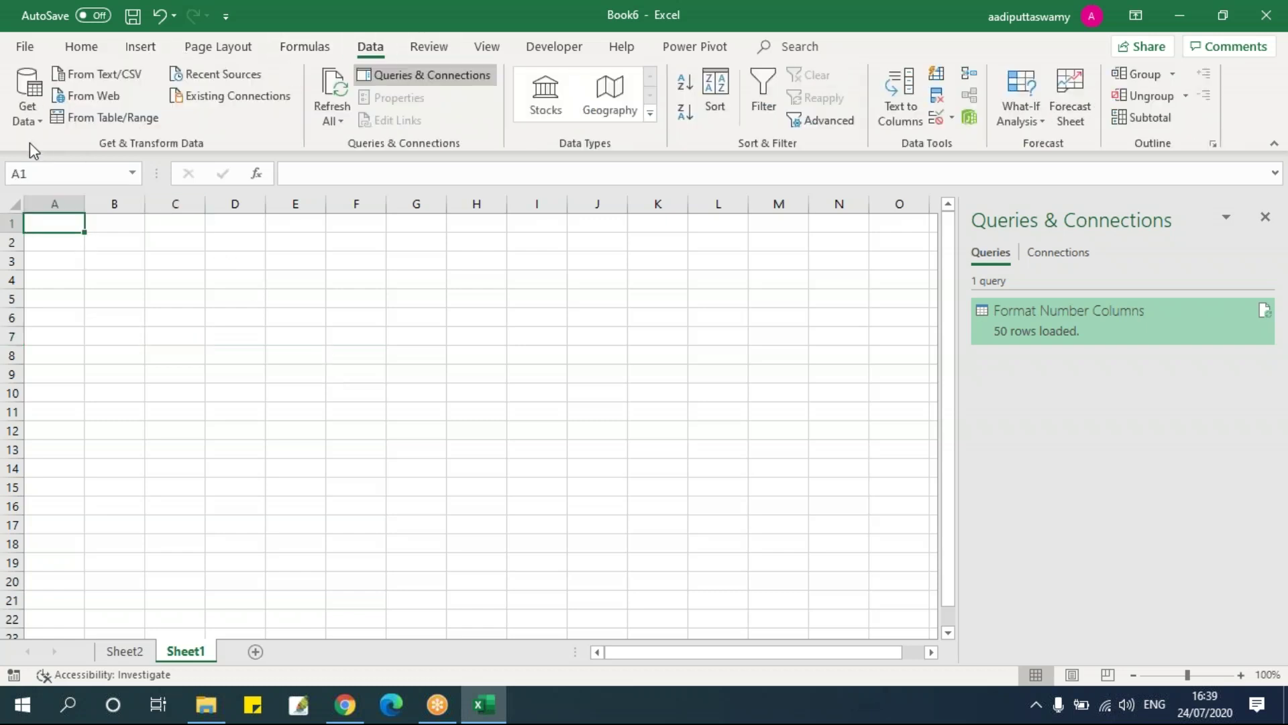
click(28, 111)
mouse_move(31, 143)
click(261, 162)
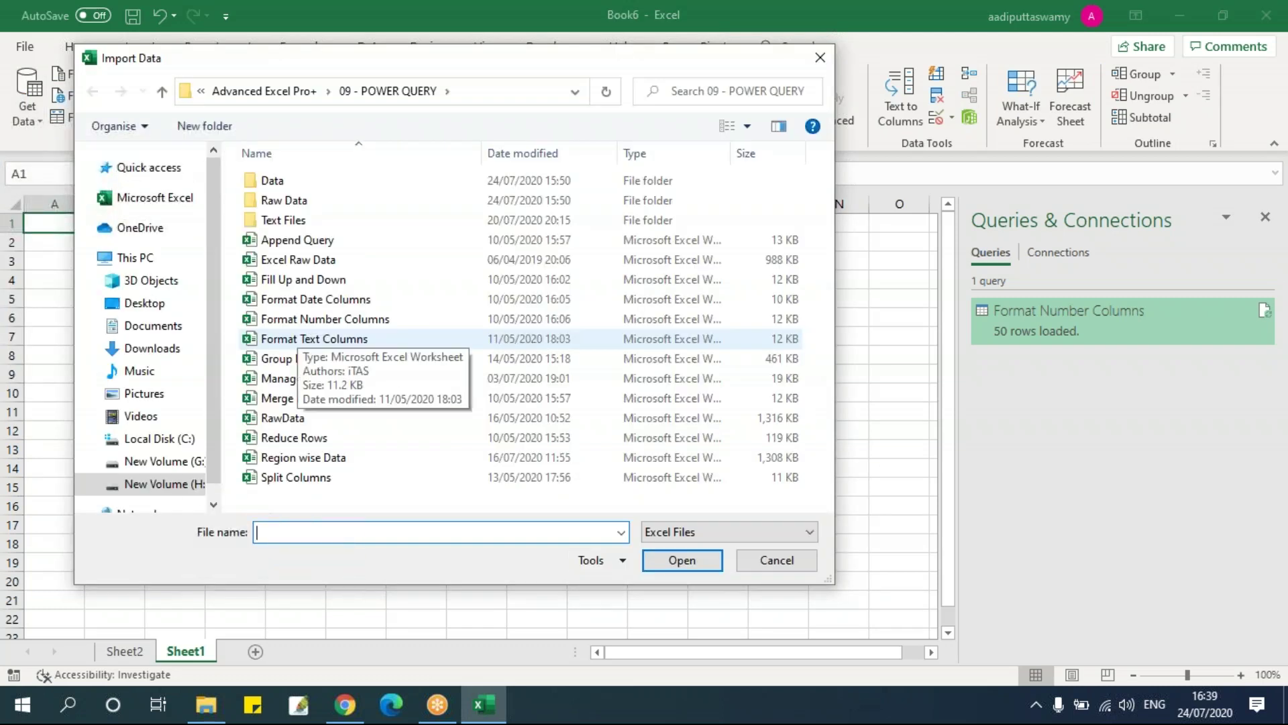
click(315, 300)
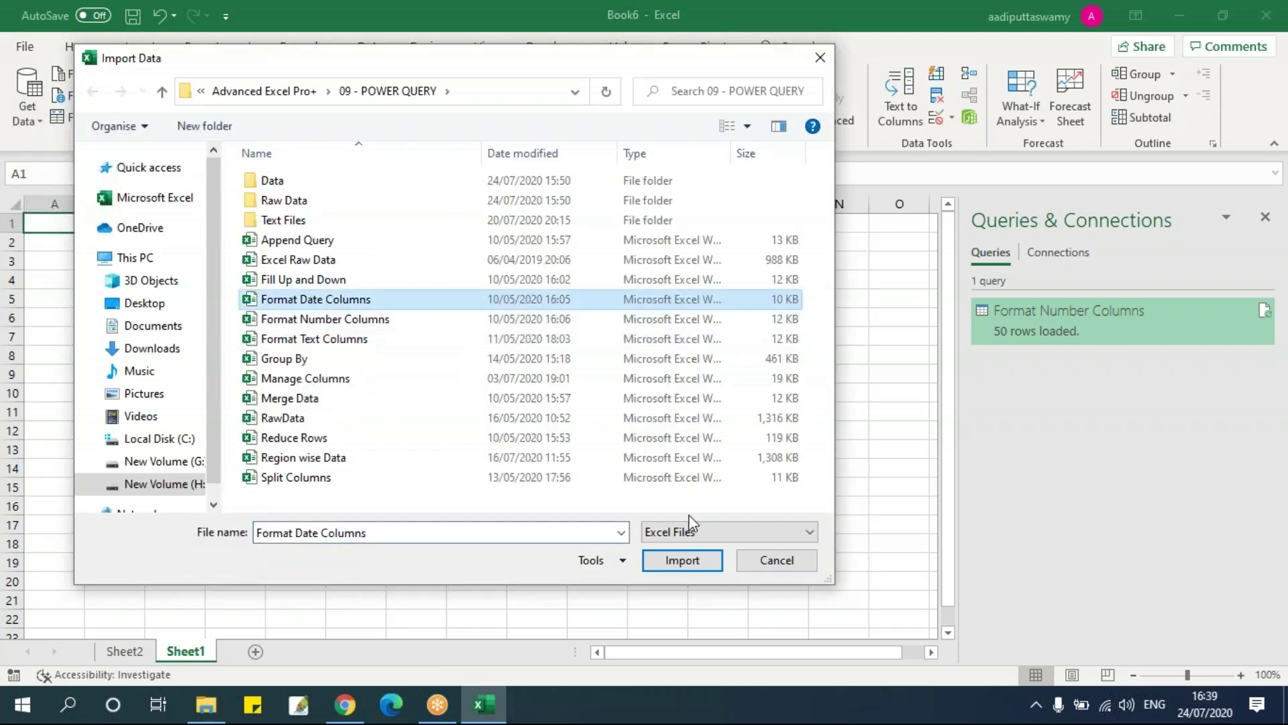
click(682, 560)
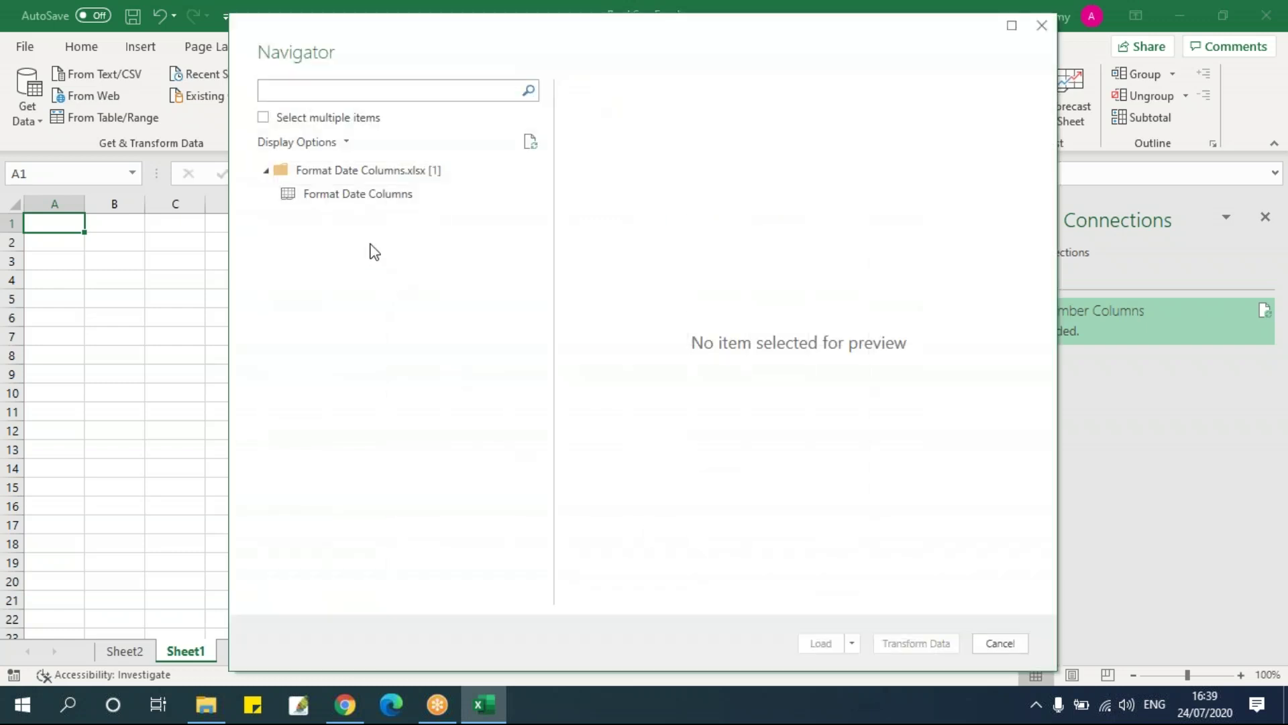
click(369, 198)
click(821, 643)
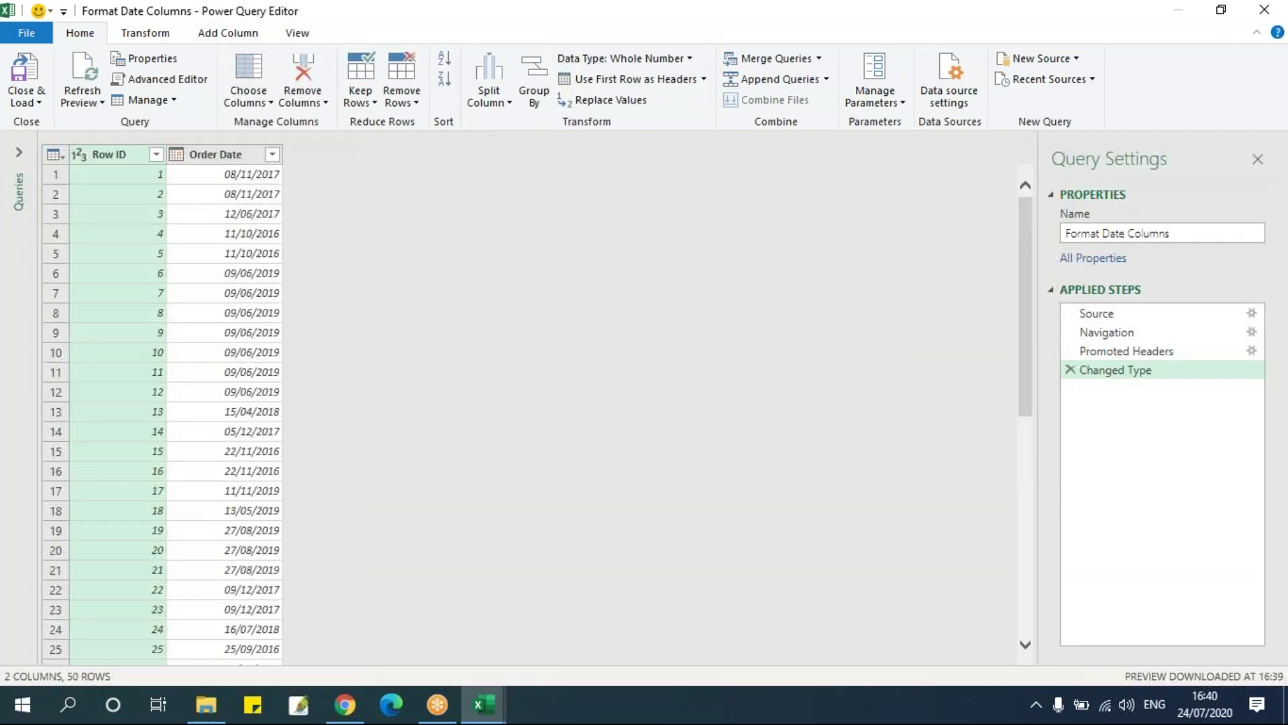
Compare the transform and add-column operations available for the Order Date and Row ID columns.
click(240, 160)
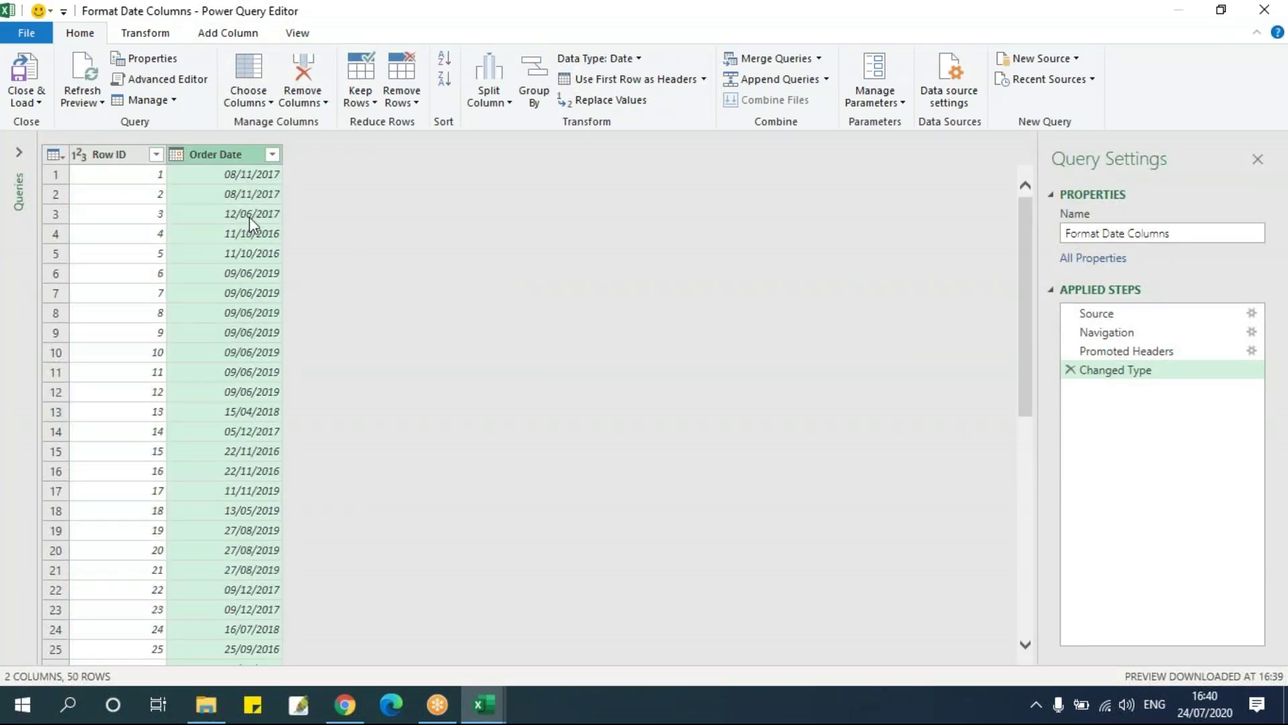
click(165, 35)
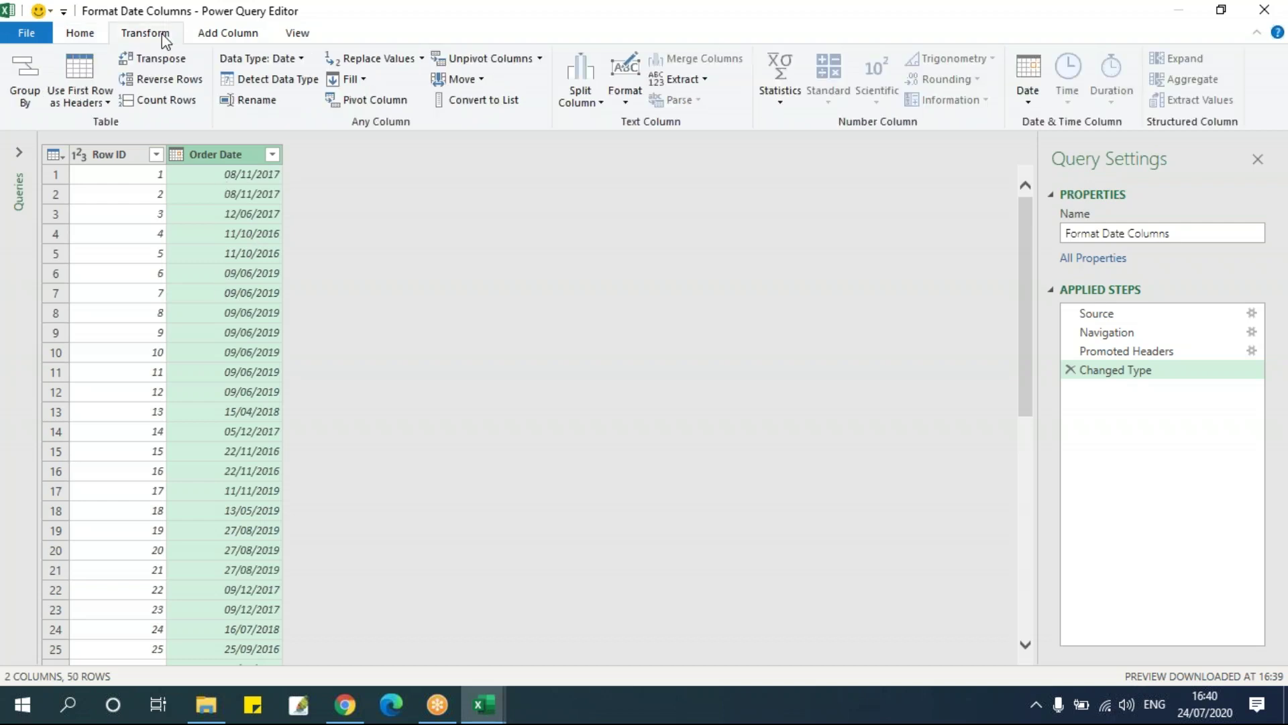
click(208, 38)
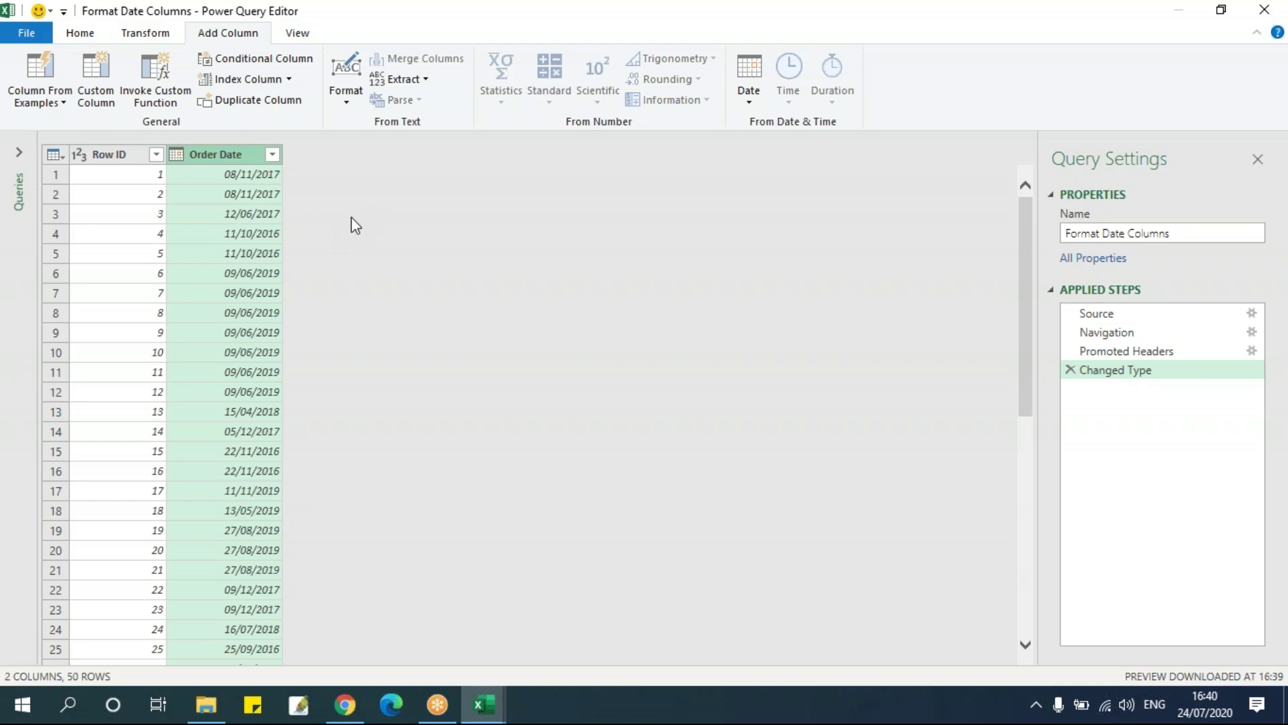
click(162, 40)
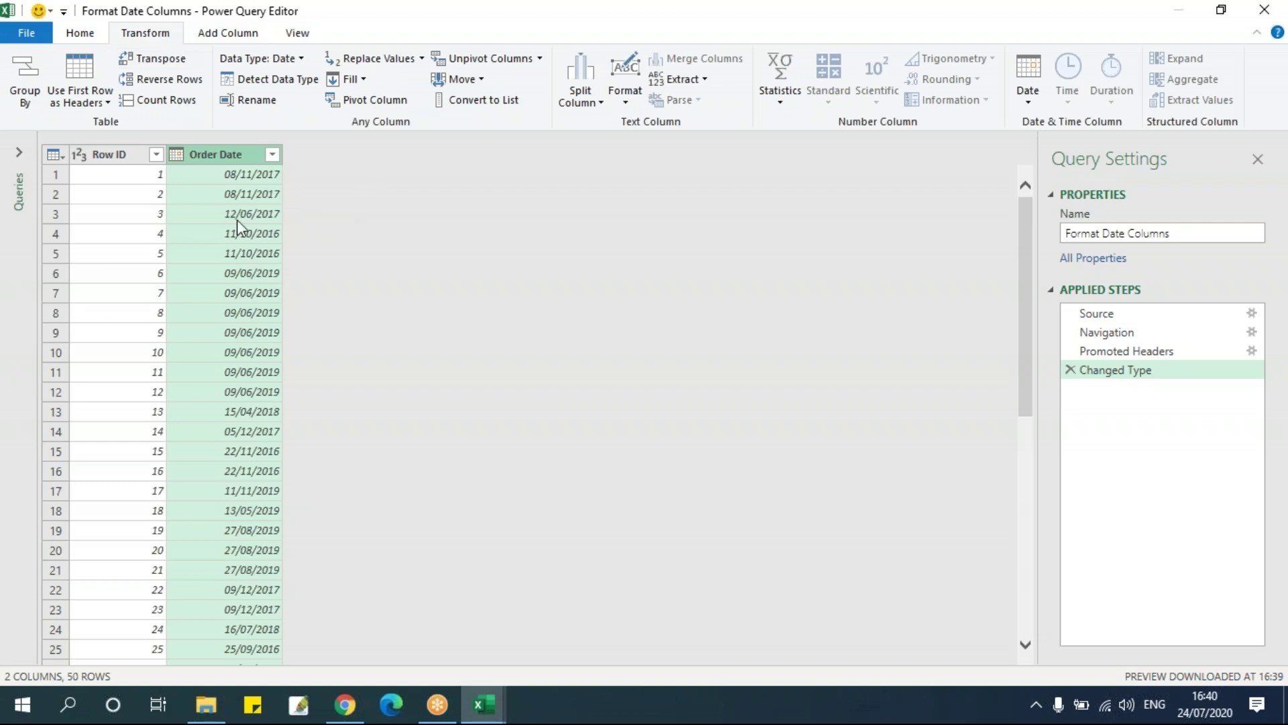
click(228, 33)
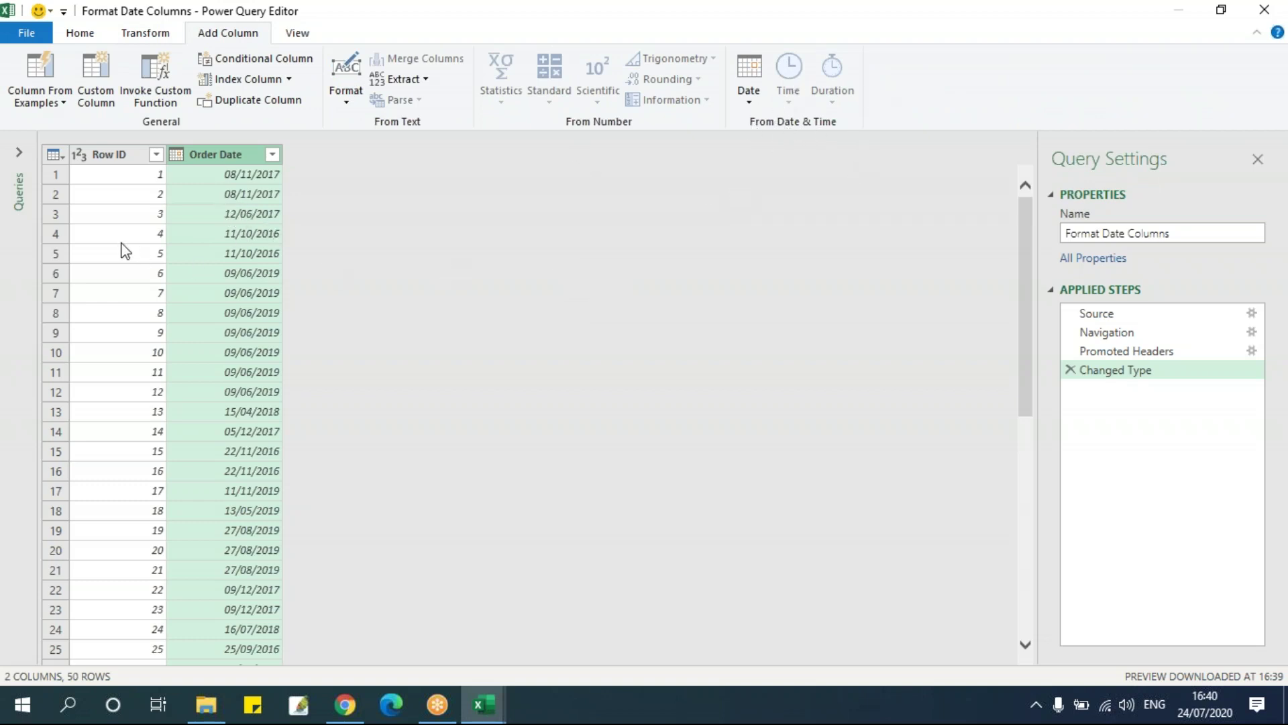
click(118, 156)
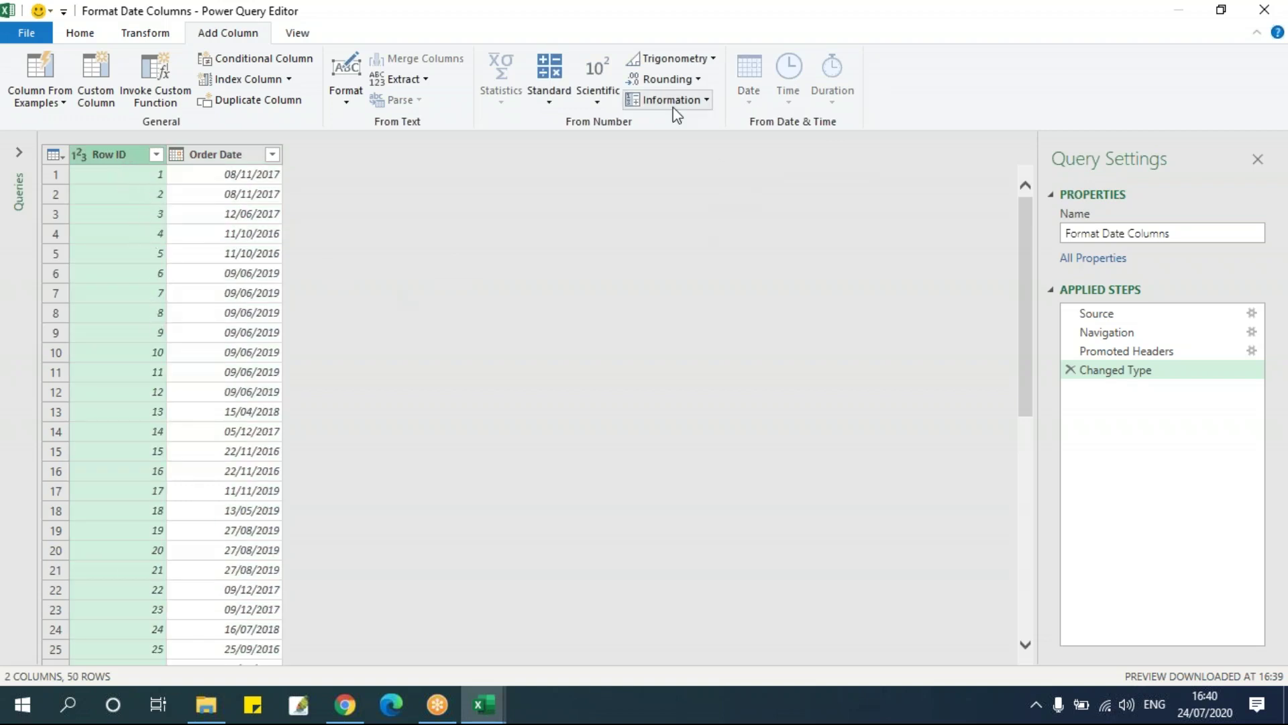
Add a Start of Year column derived from the Order Date column.
click(246, 173)
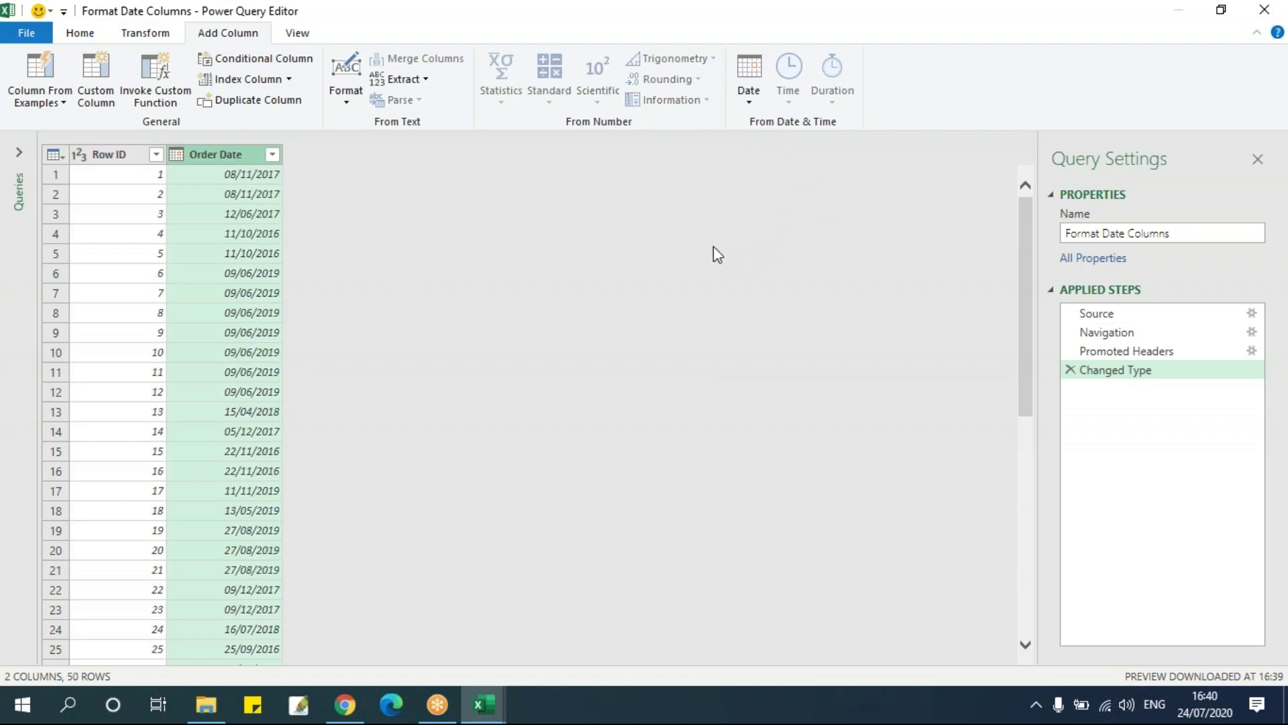
click(750, 99)
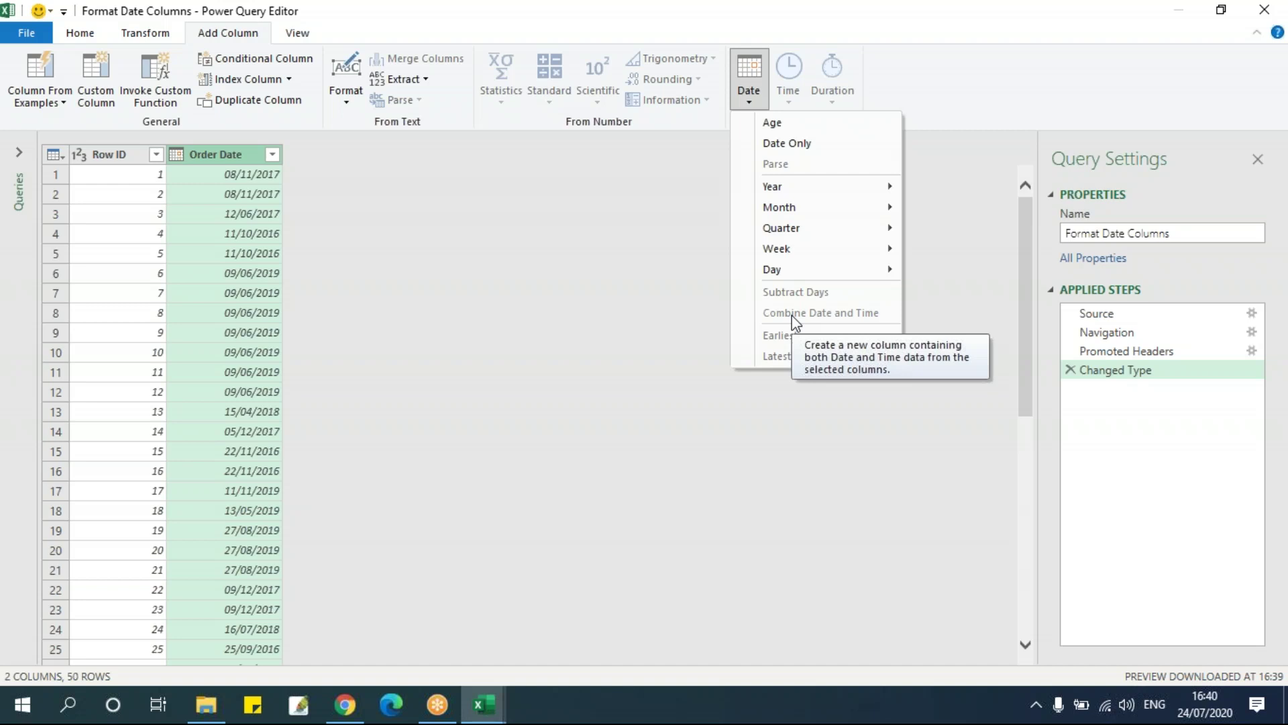
mouse_move(777, 190)
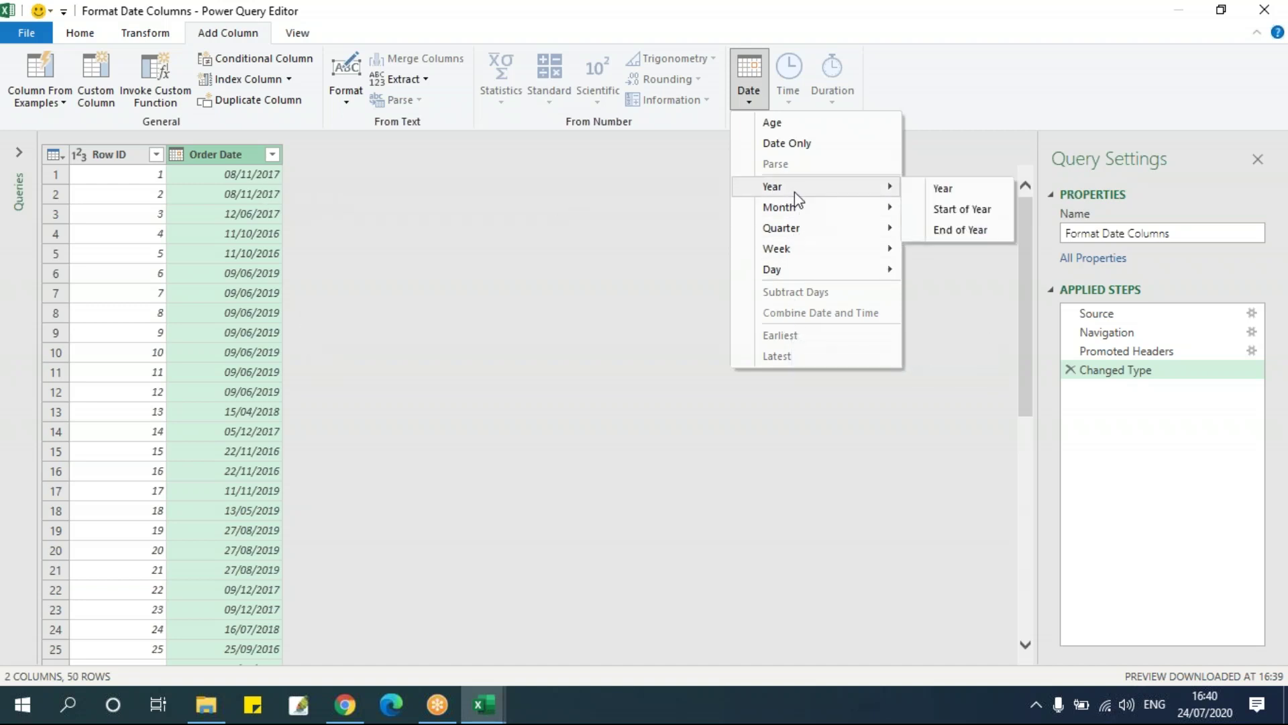
click(950, 208)
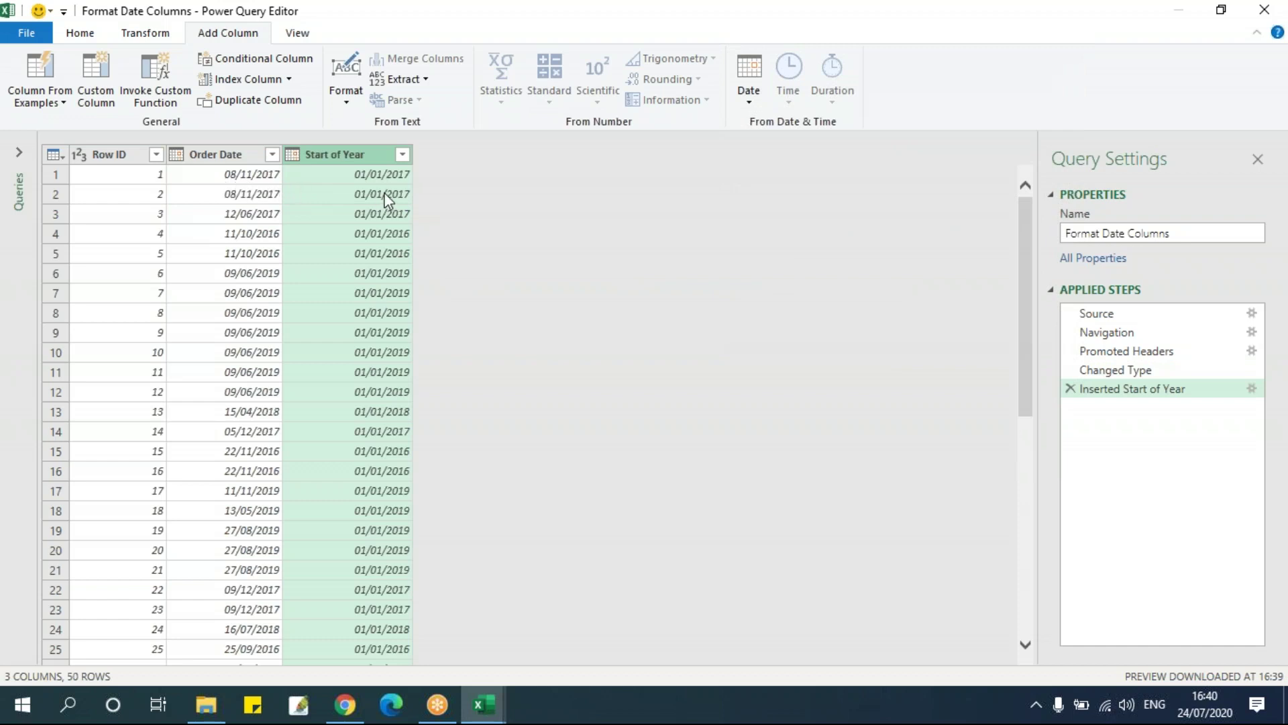
Add an End of Year column derived from the Order Date column.
click(236, 154)
click(741, 94)
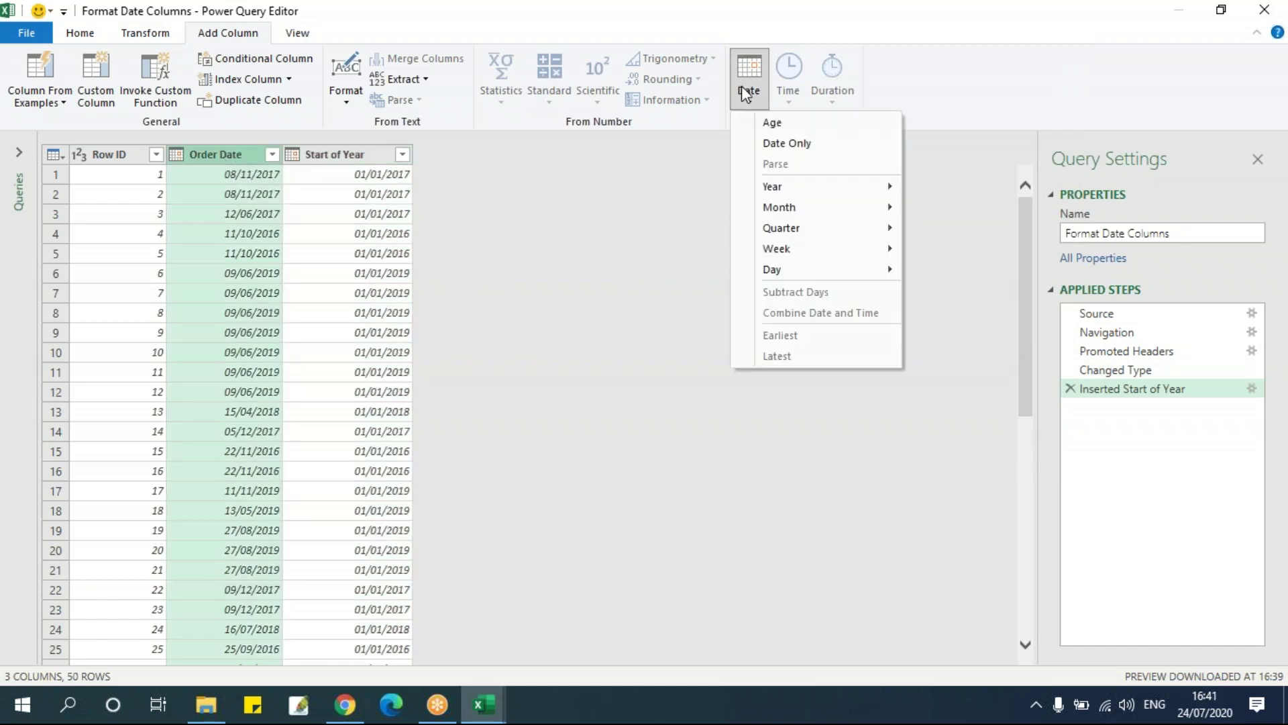
mouse_move(773, 187)
click(952, 230)
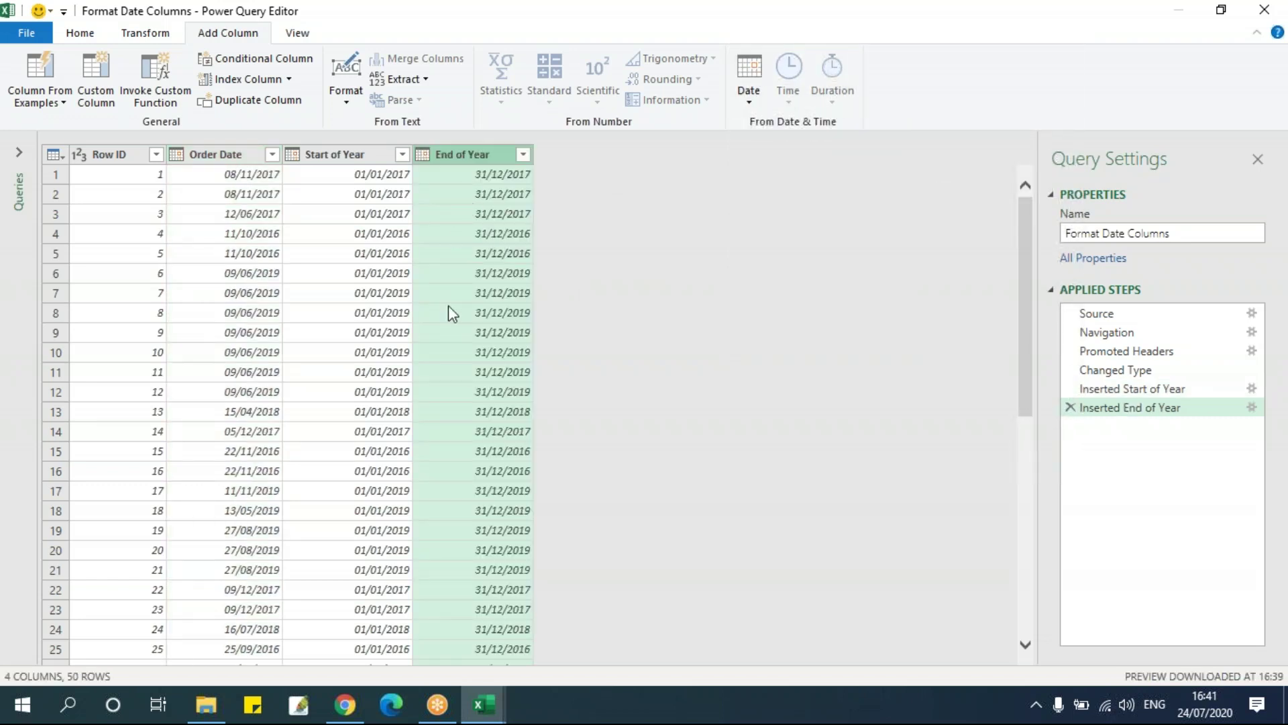
Add a Year column extracted from the Order Date column.
click(239, 156)
click(748, 79)
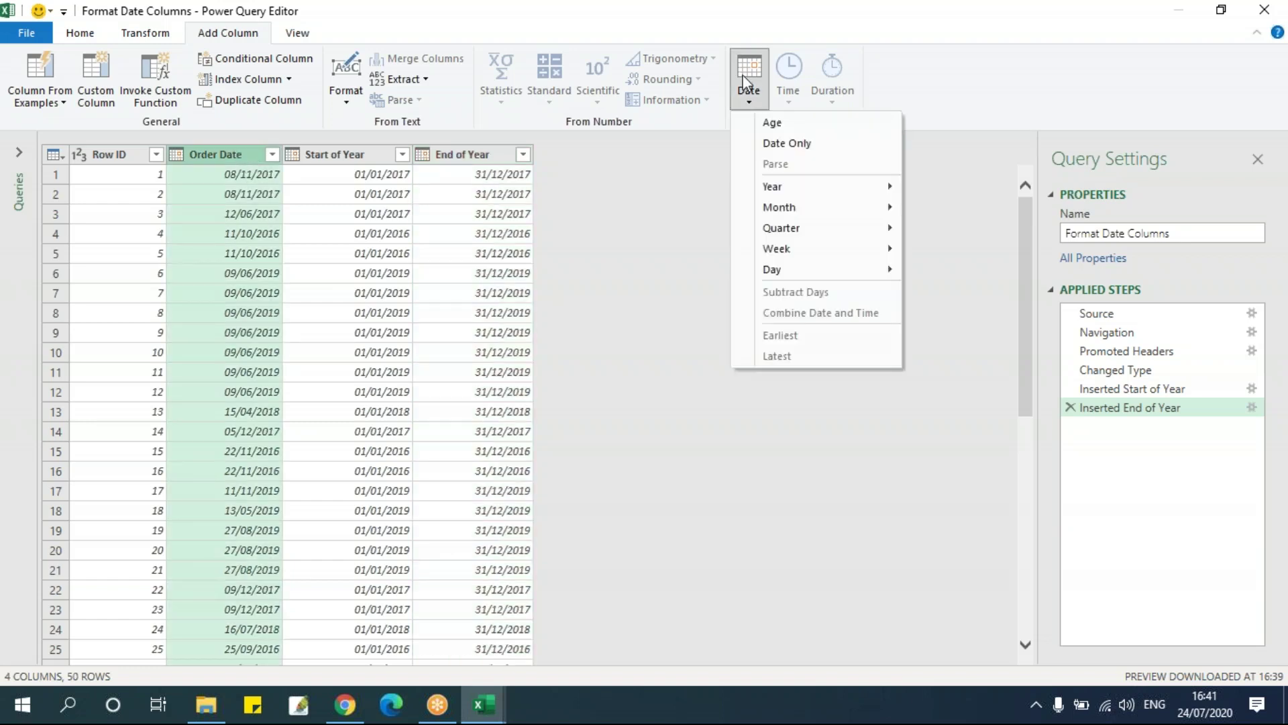
mouse_move(786, 190)
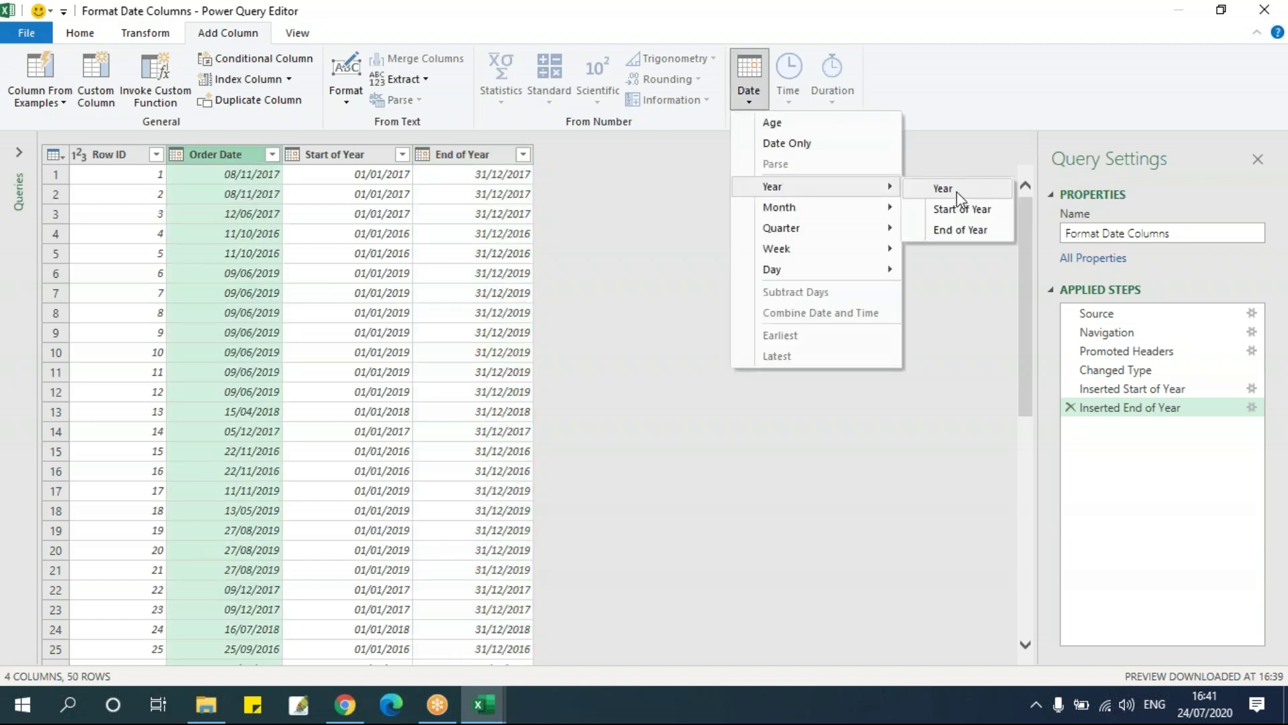
mouse_move(844, 190)
click(940, 188)
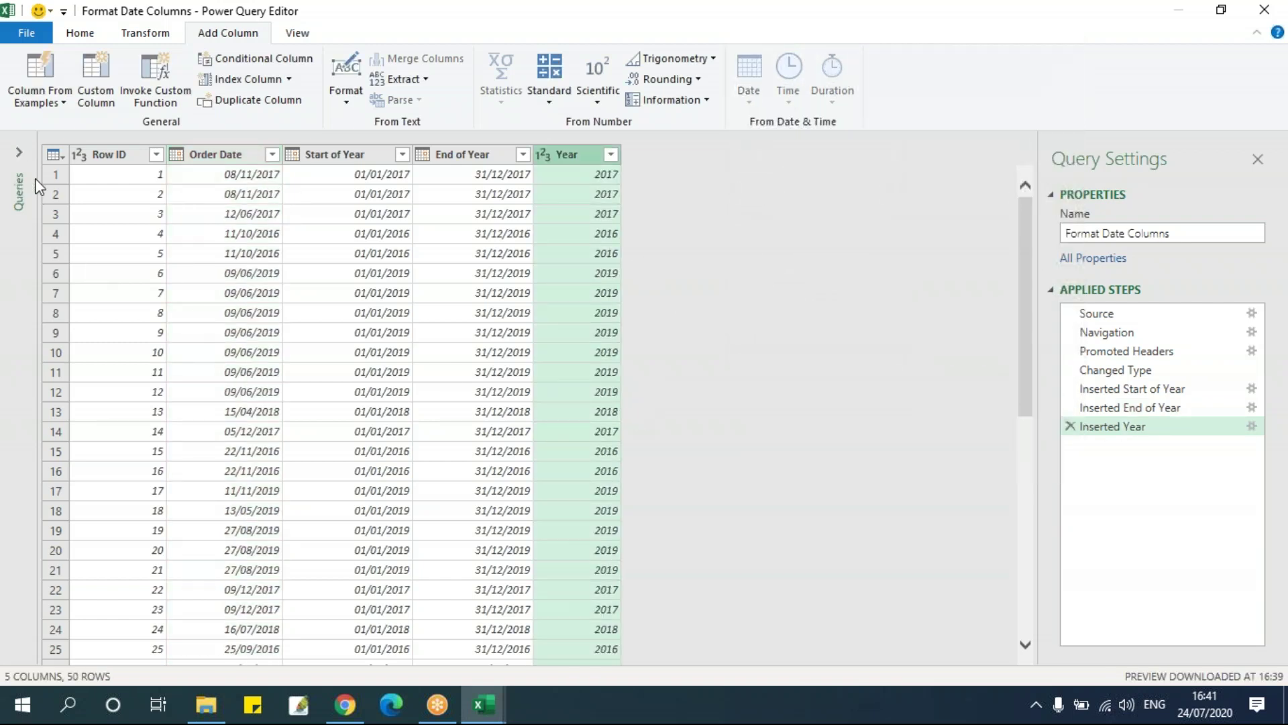
Expand the query list, check the Format Number Columns query, and duplicate the Format Date Columns query.
click(20, 159)
click(84, 172)
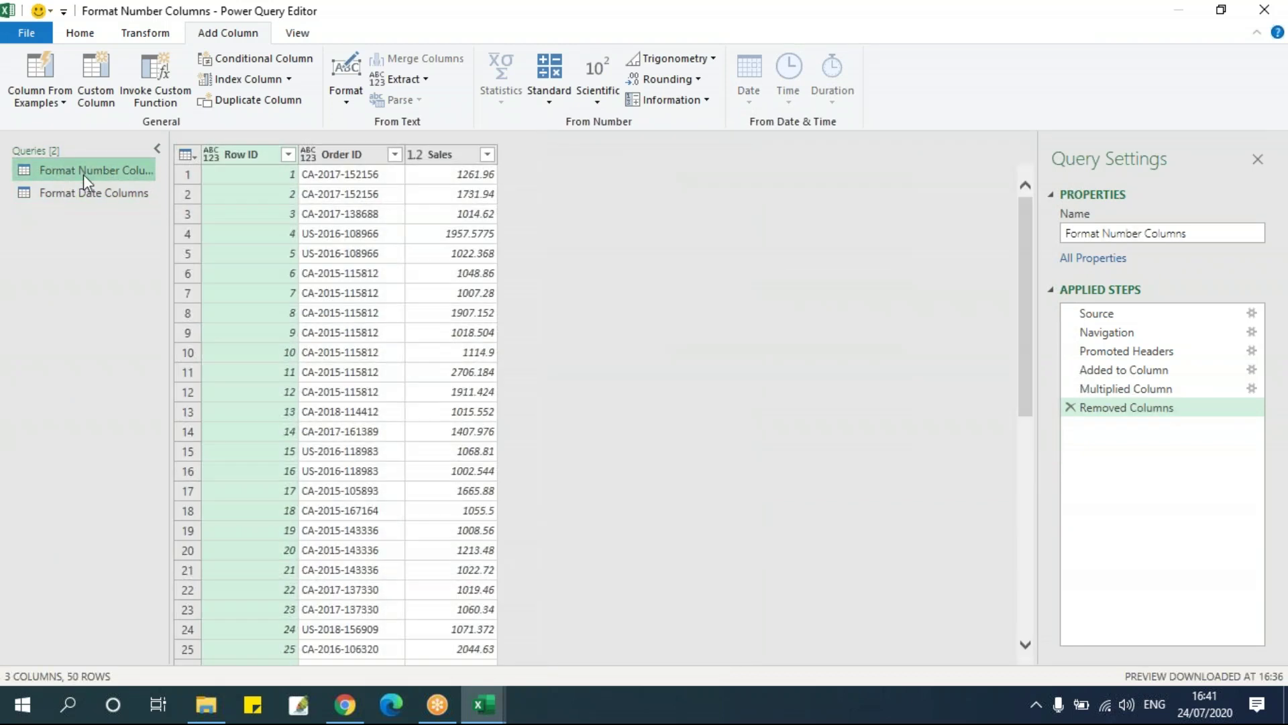
click(88, 194)
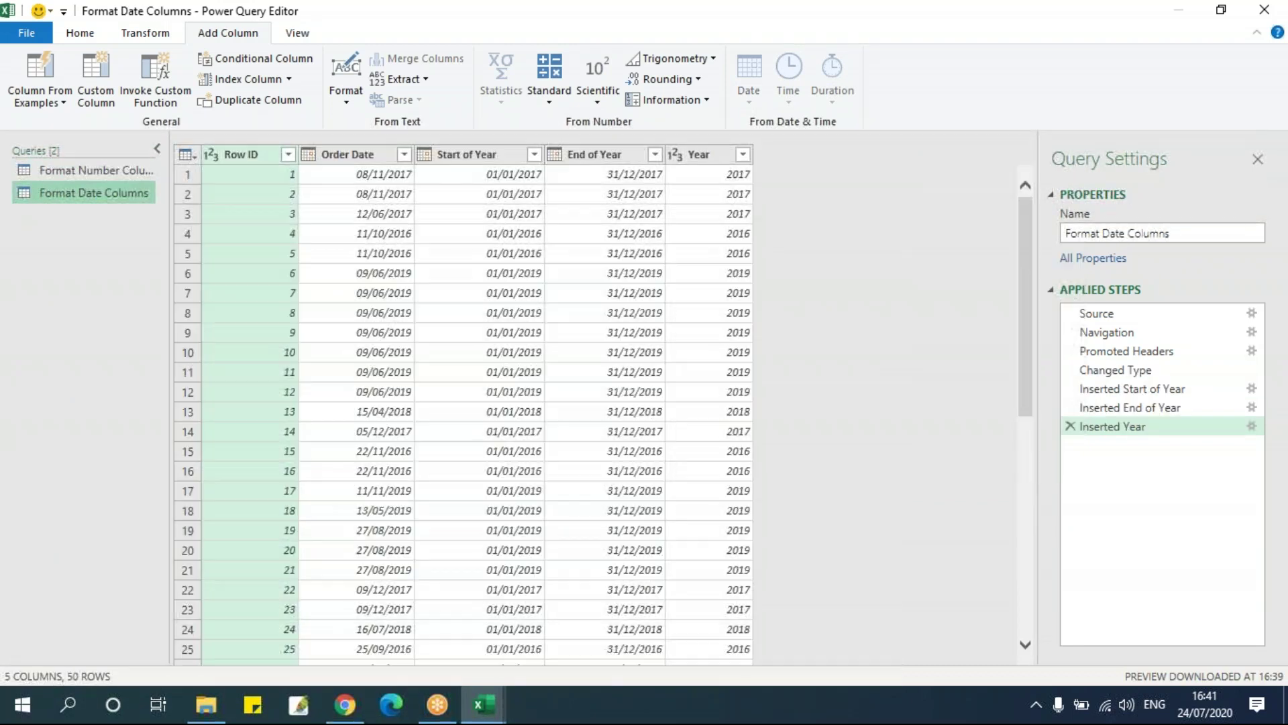
right_click(87, 195)
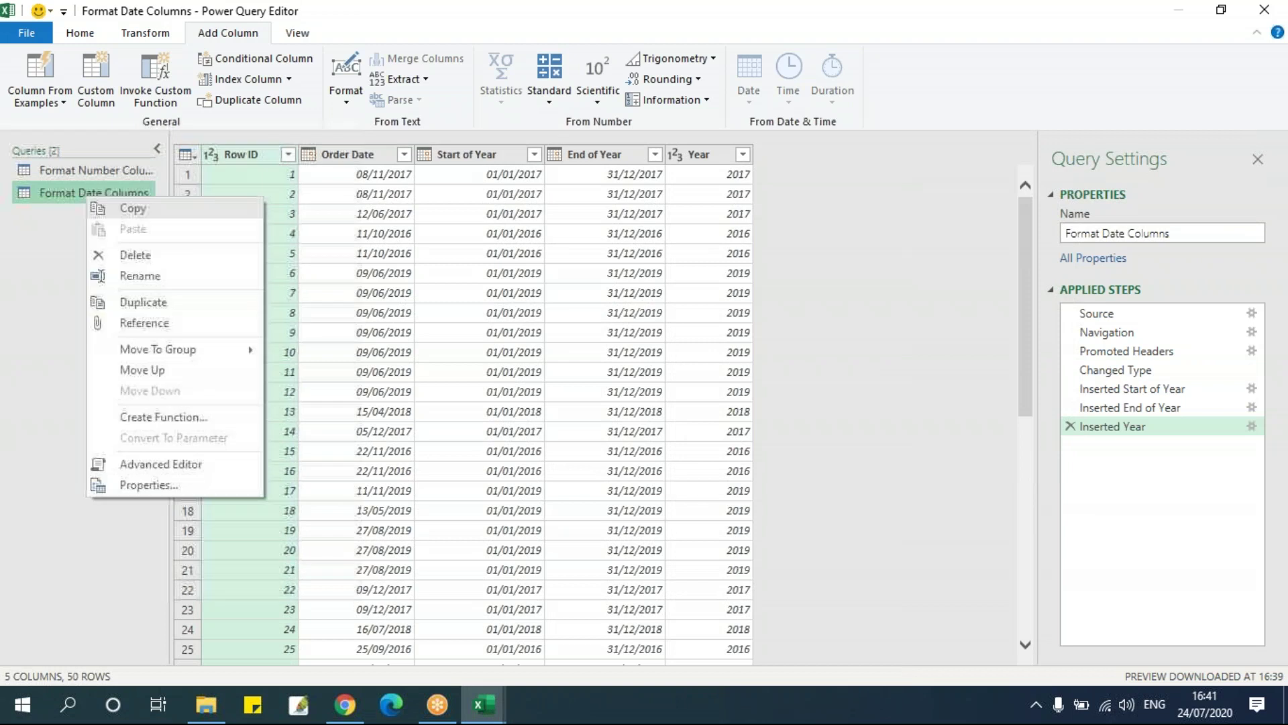
click(168, 302)
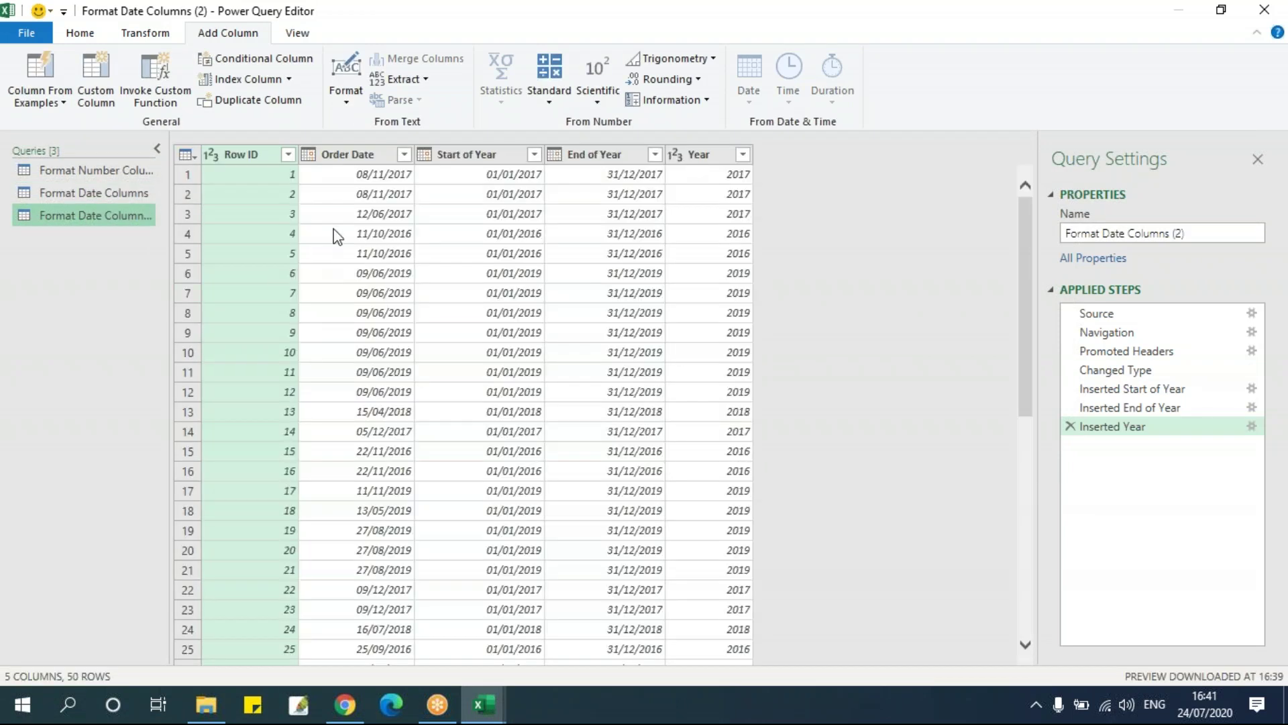
Remove the Start of Year, End of Year and Year columns from the duplicated query.
click(468, 153)
ctrl+click(681, 154)
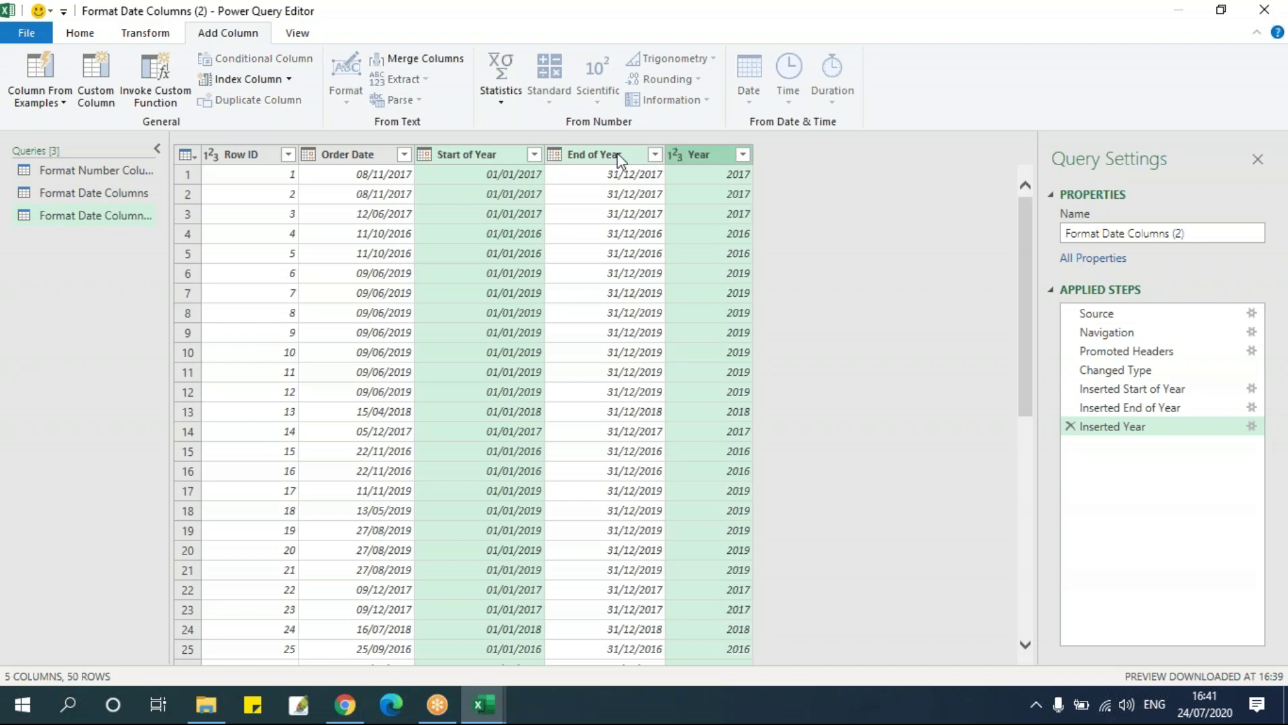
ctrl+click(608, 152)
right_click(601, 154)
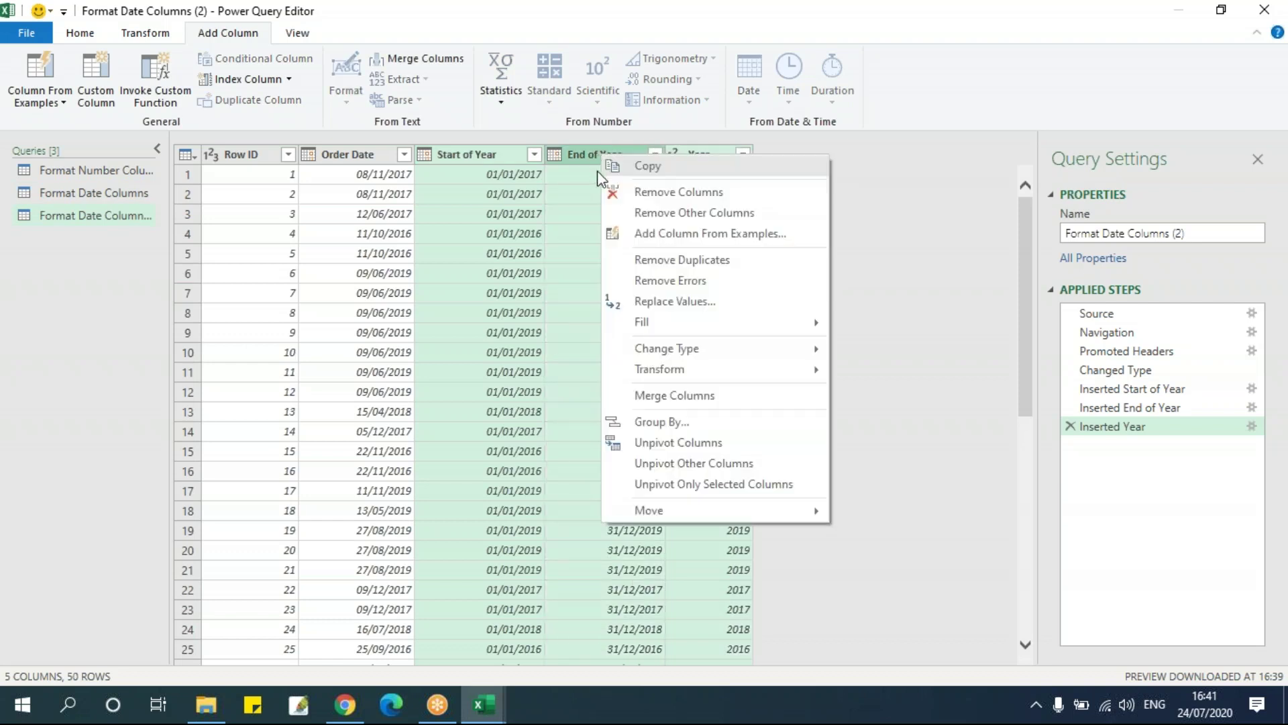
click(594, 280)
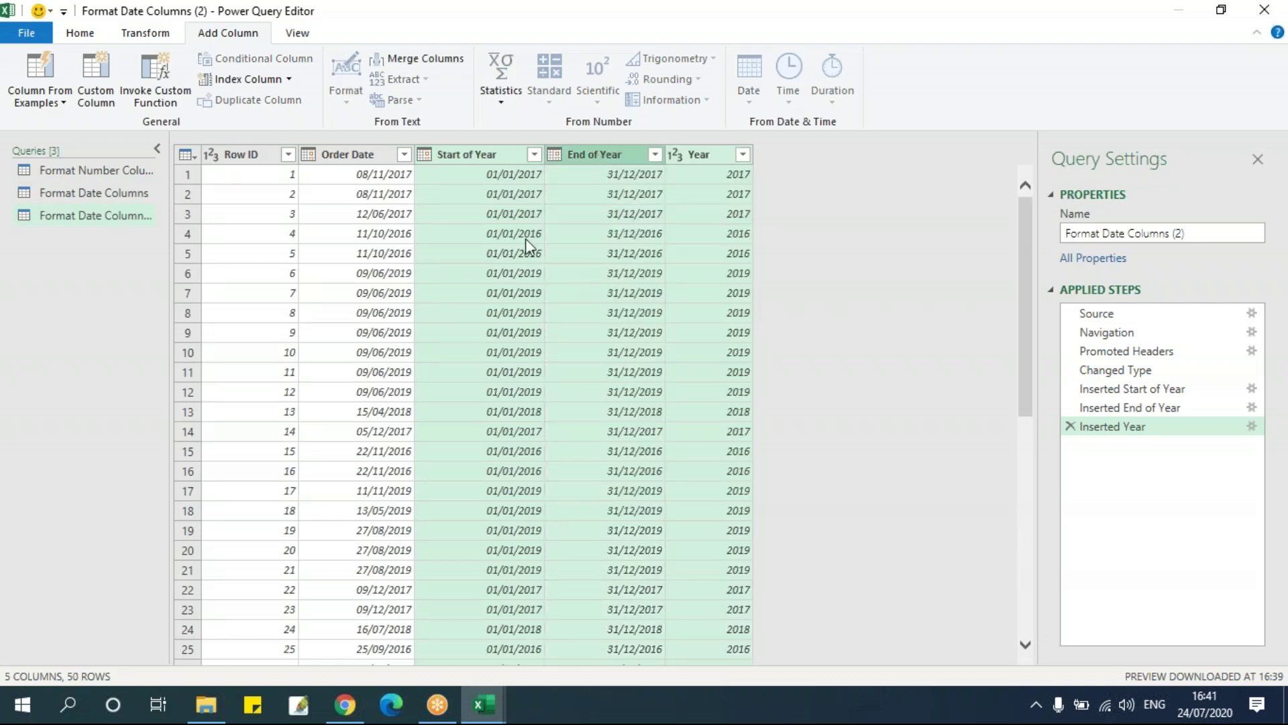
click(89, 31)
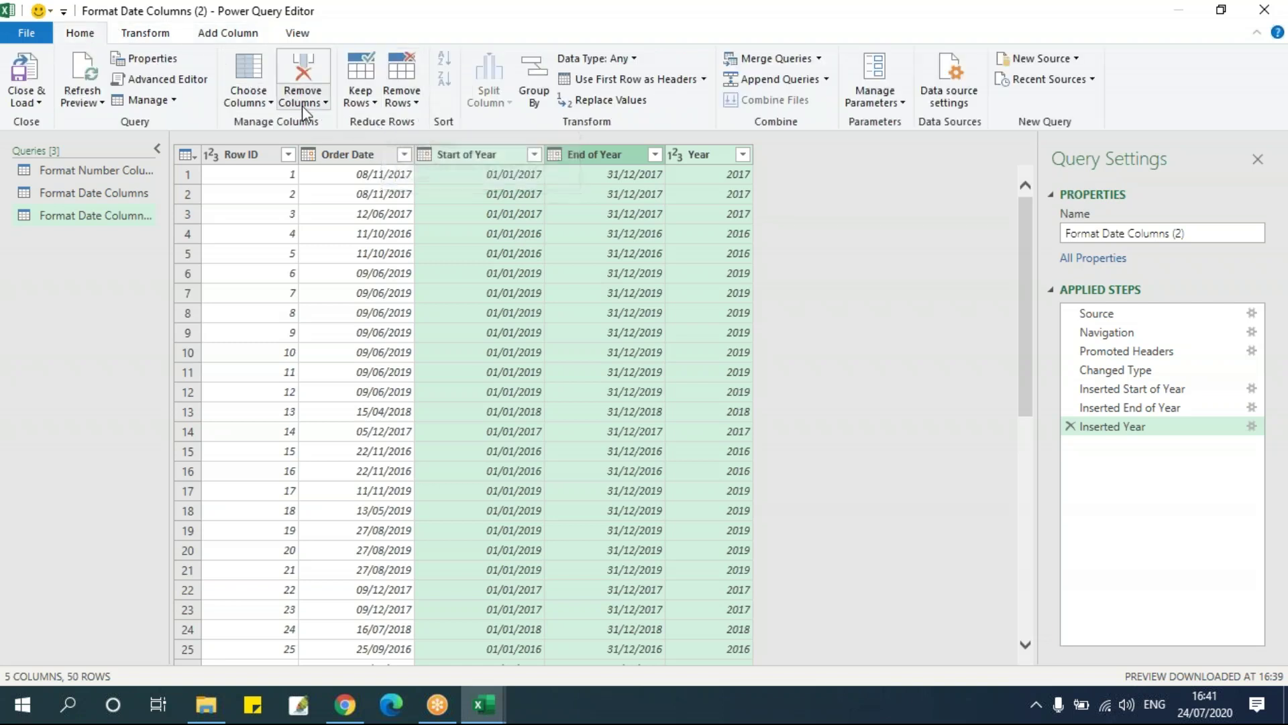
click(326, 103)
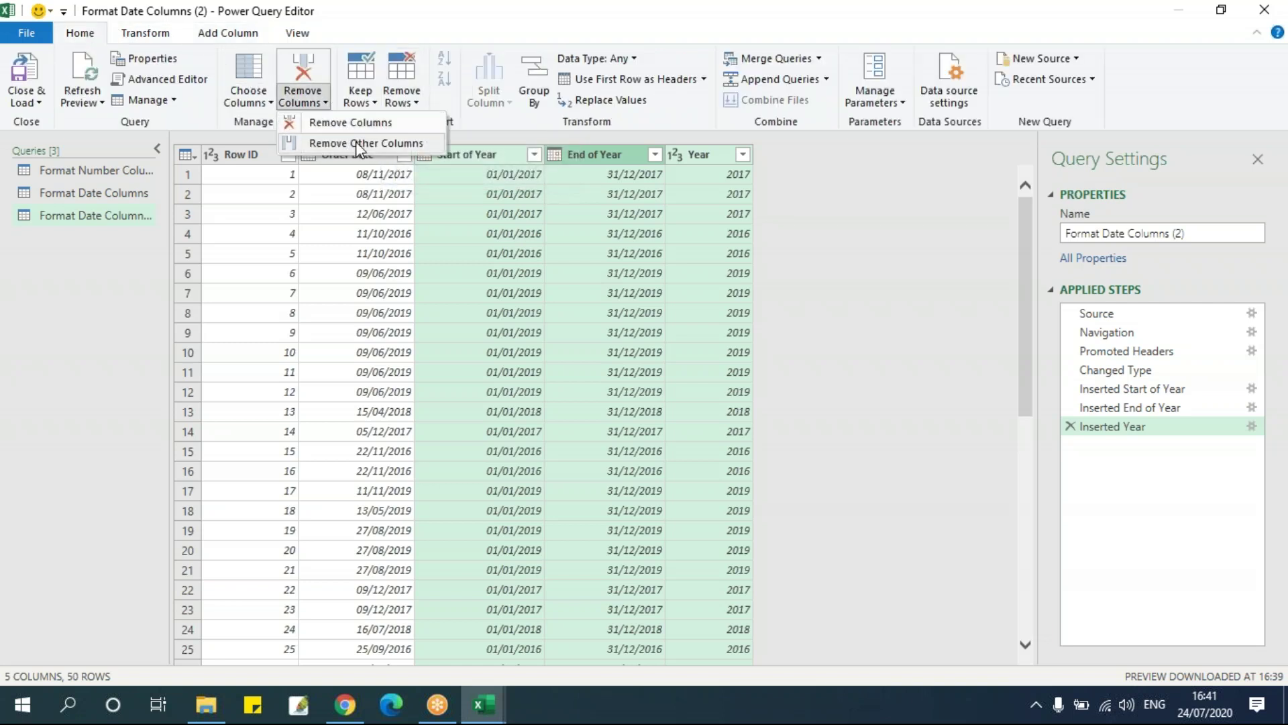
click(348, 122)
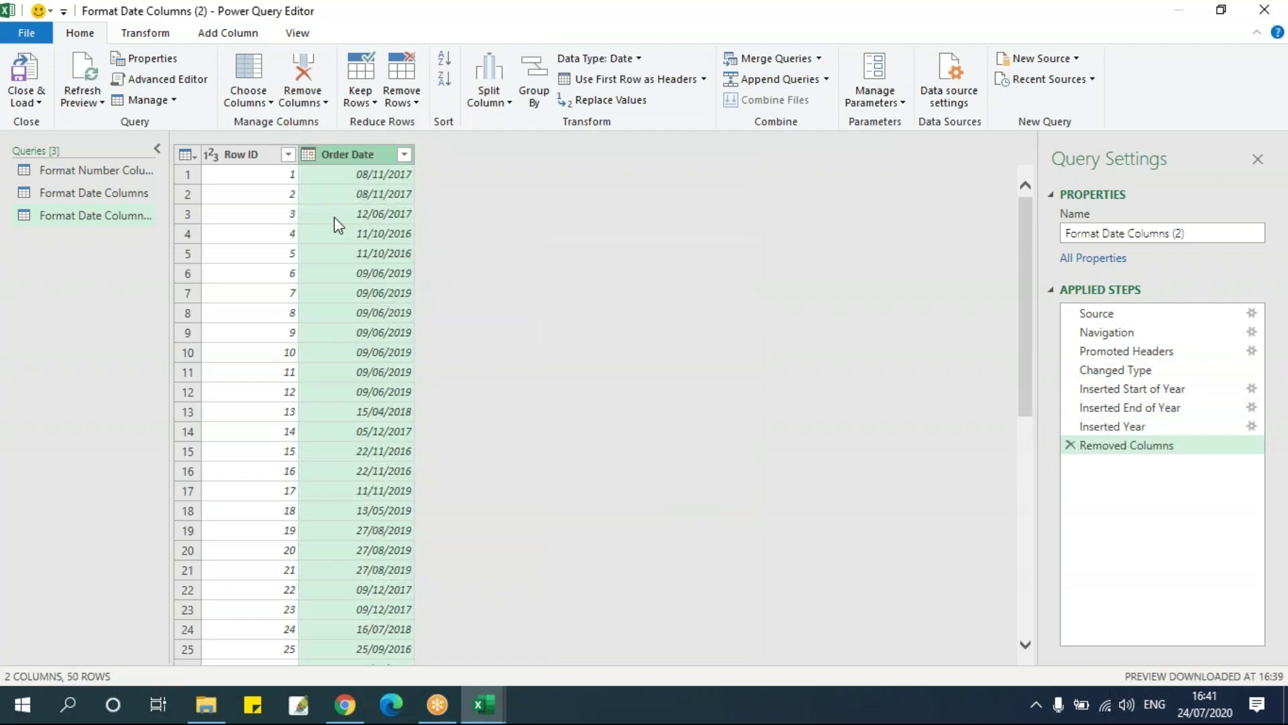
Add a Month column with the month number extracted from the Order Date column.
click(228, 34)
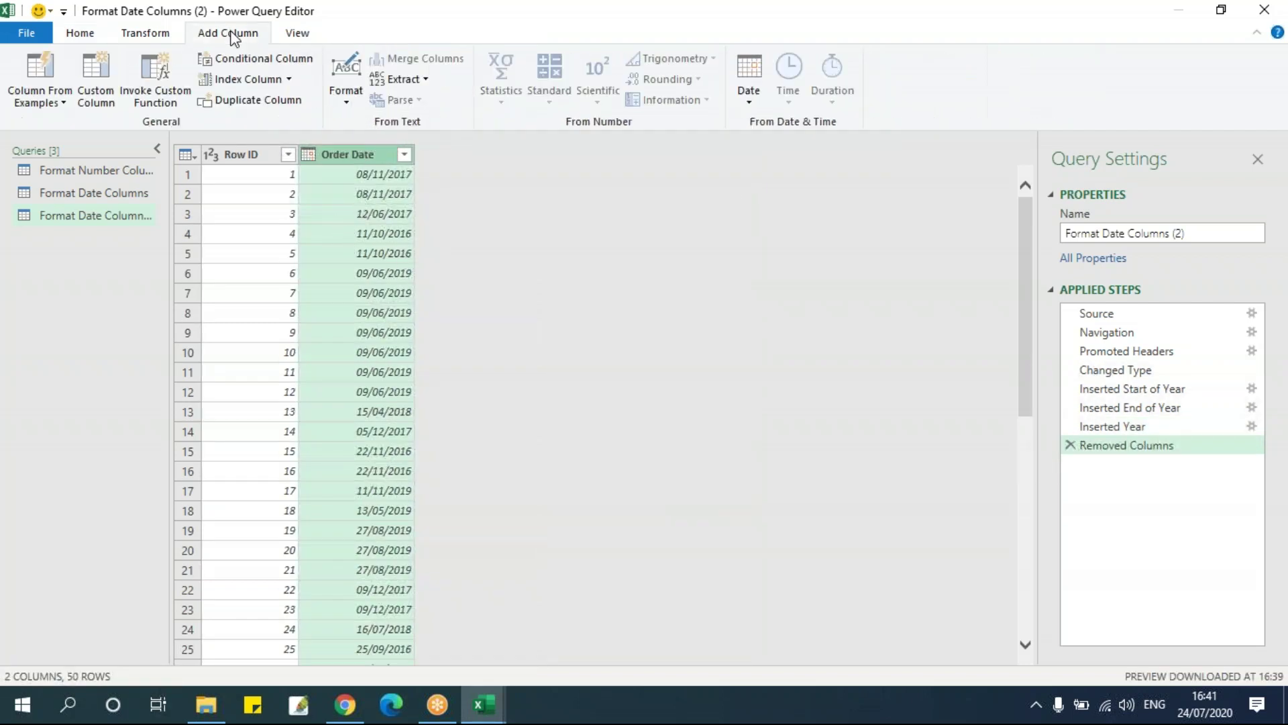
click(749, 101)
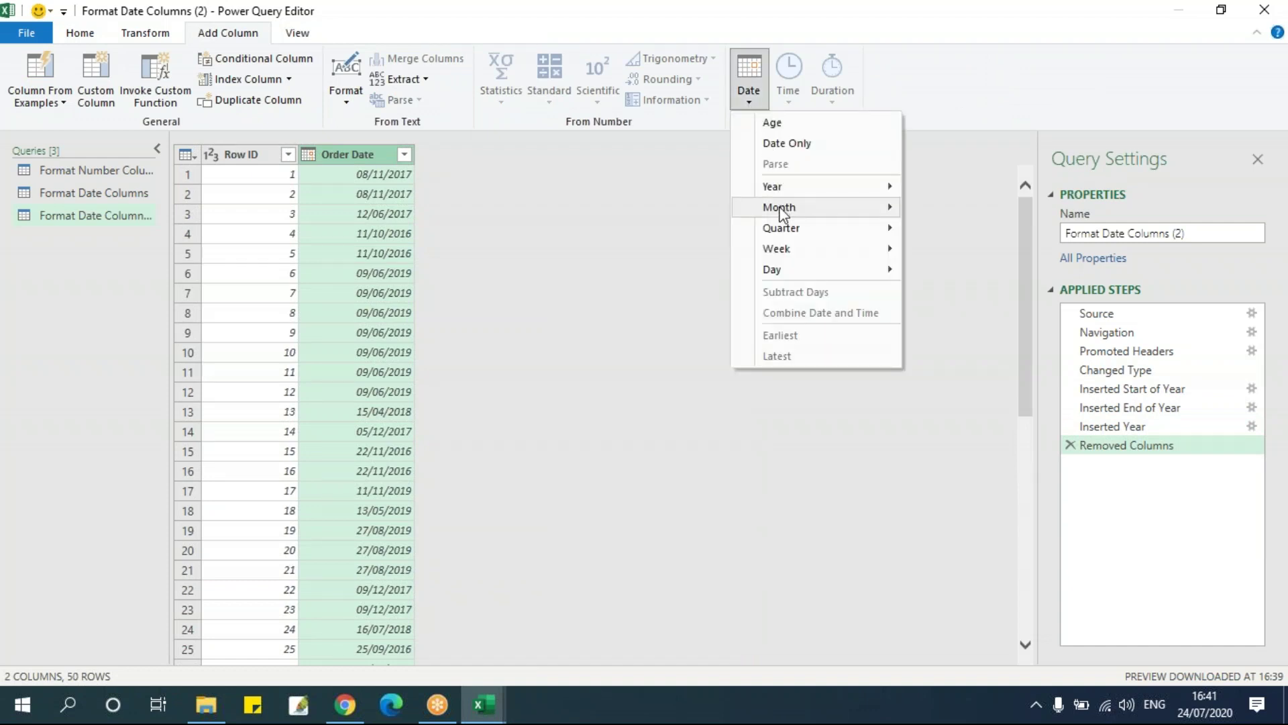
mouse_move(782, 213)
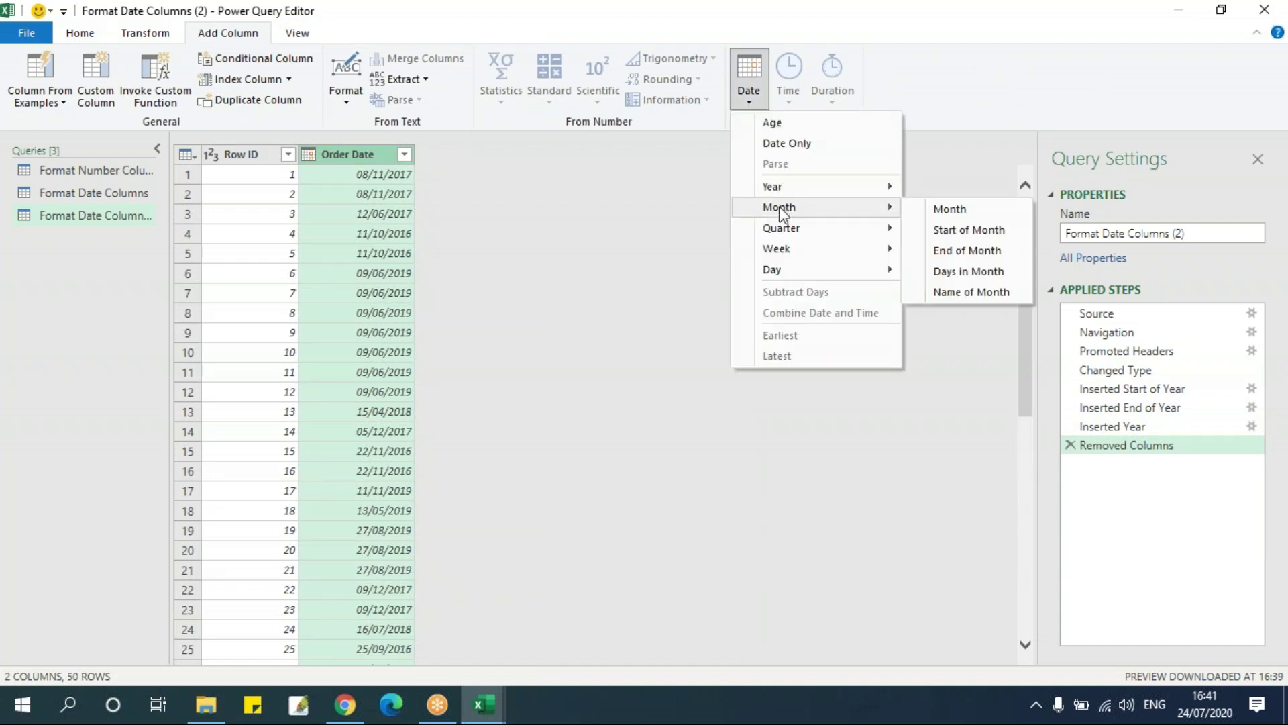
click(977, 213)
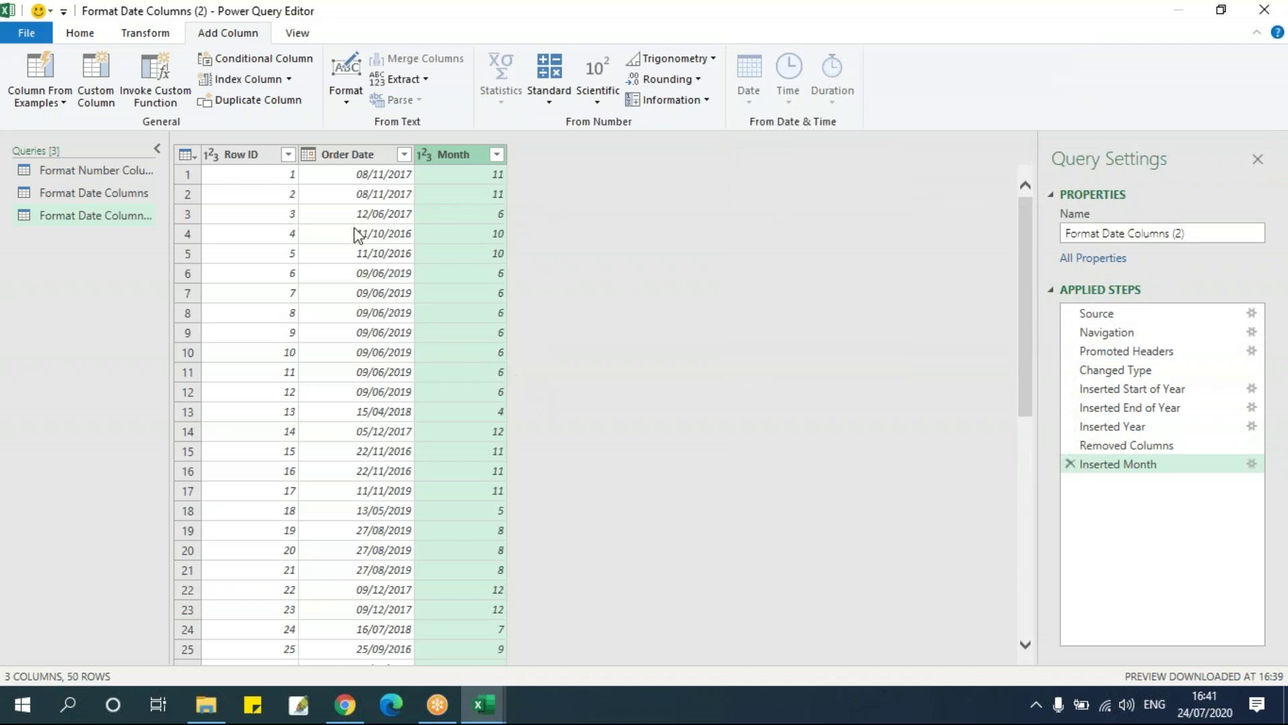
Add a Start of Month column derived from the Order Date column.
click(358, 149)
click(749, 99)
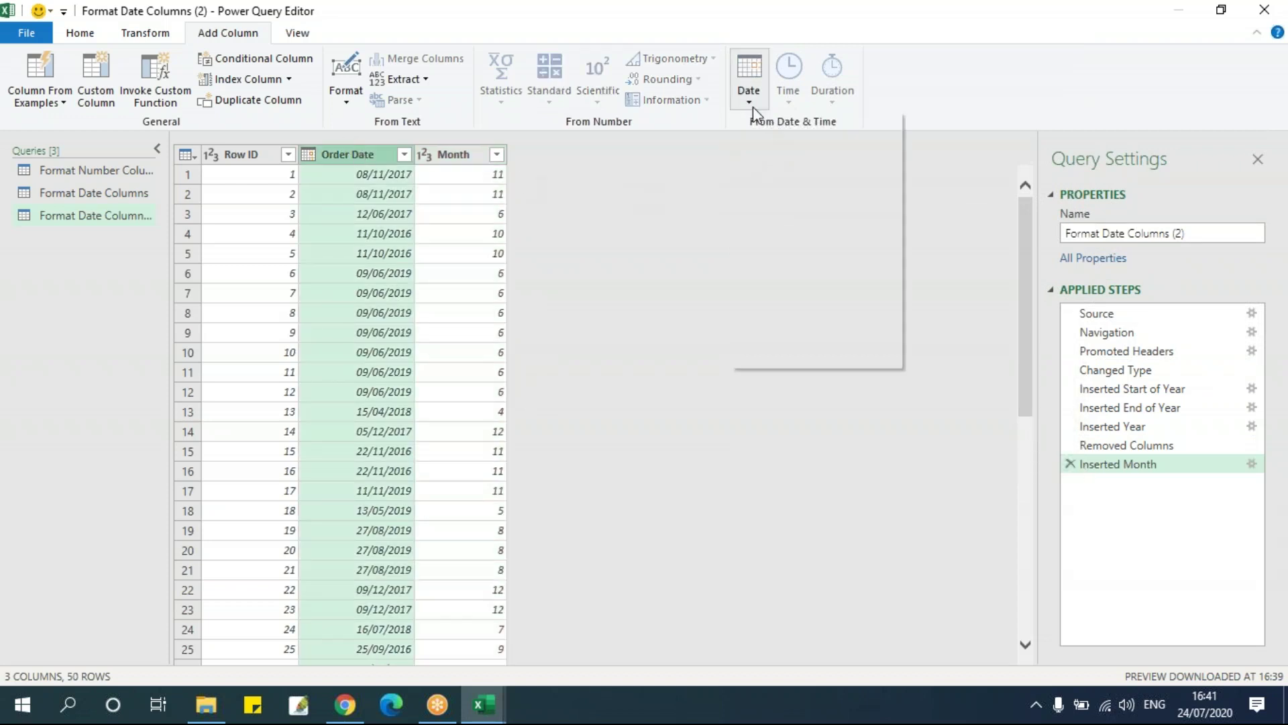
mouse_move(782, 210)
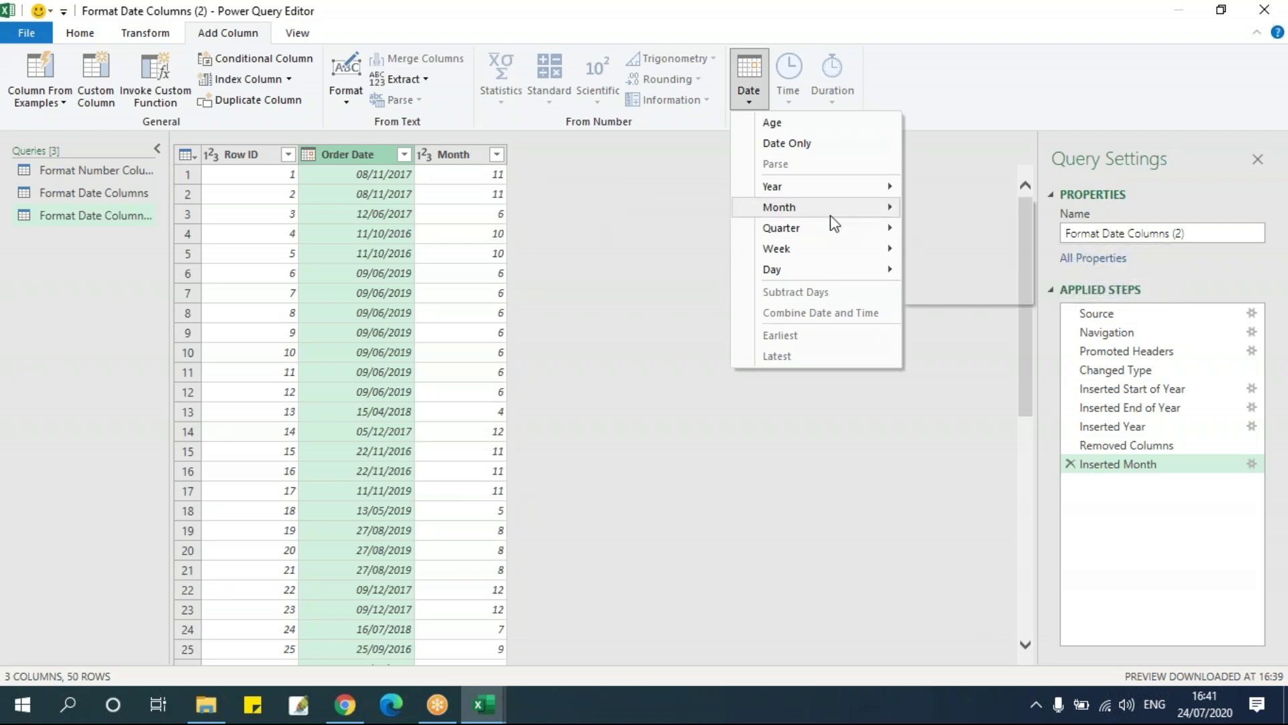
click(949, 231)
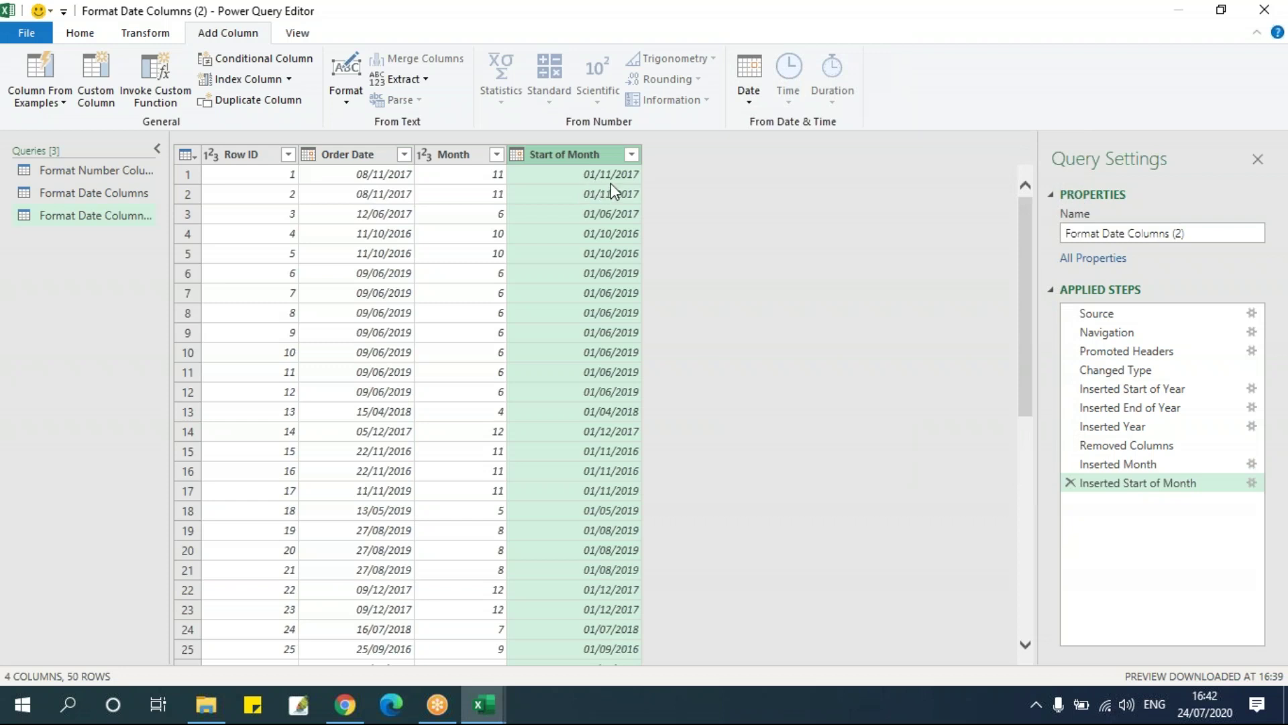
Add a column with the name of the month taken from the Order Date column.
click(342, 153)
click(747, 94)
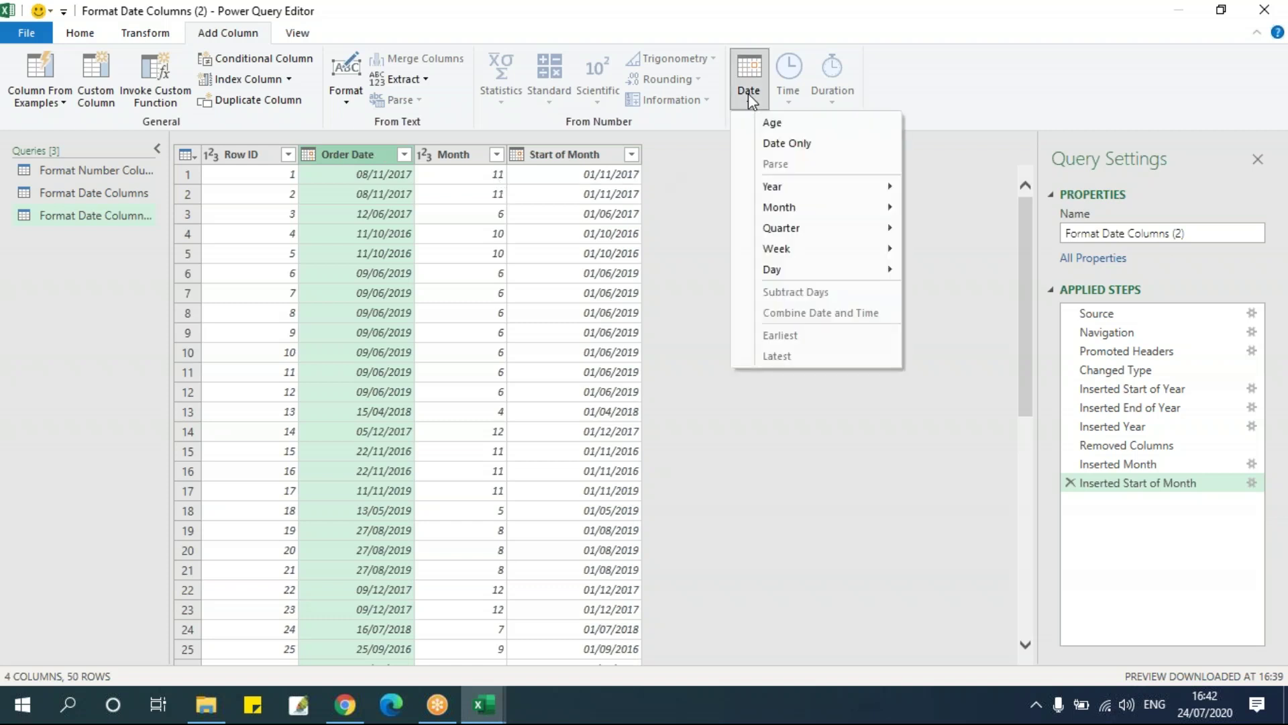
mouse_move(782, 188)
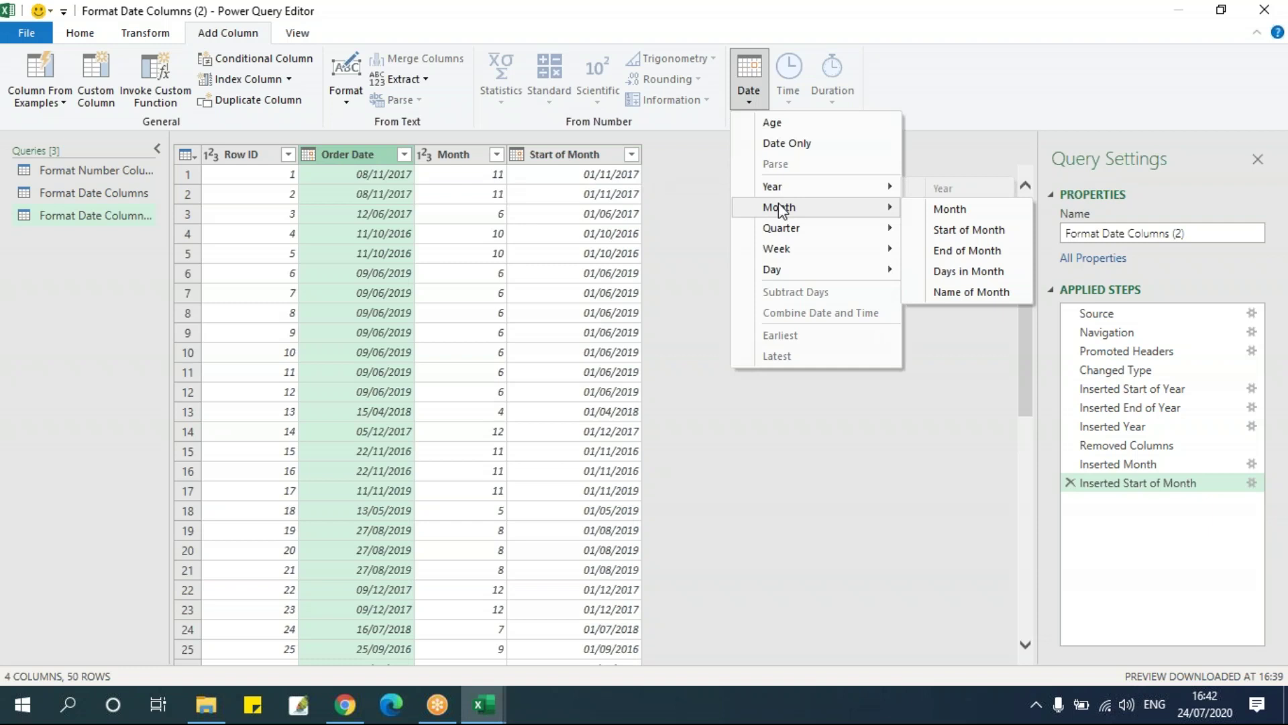
click(956, 287)
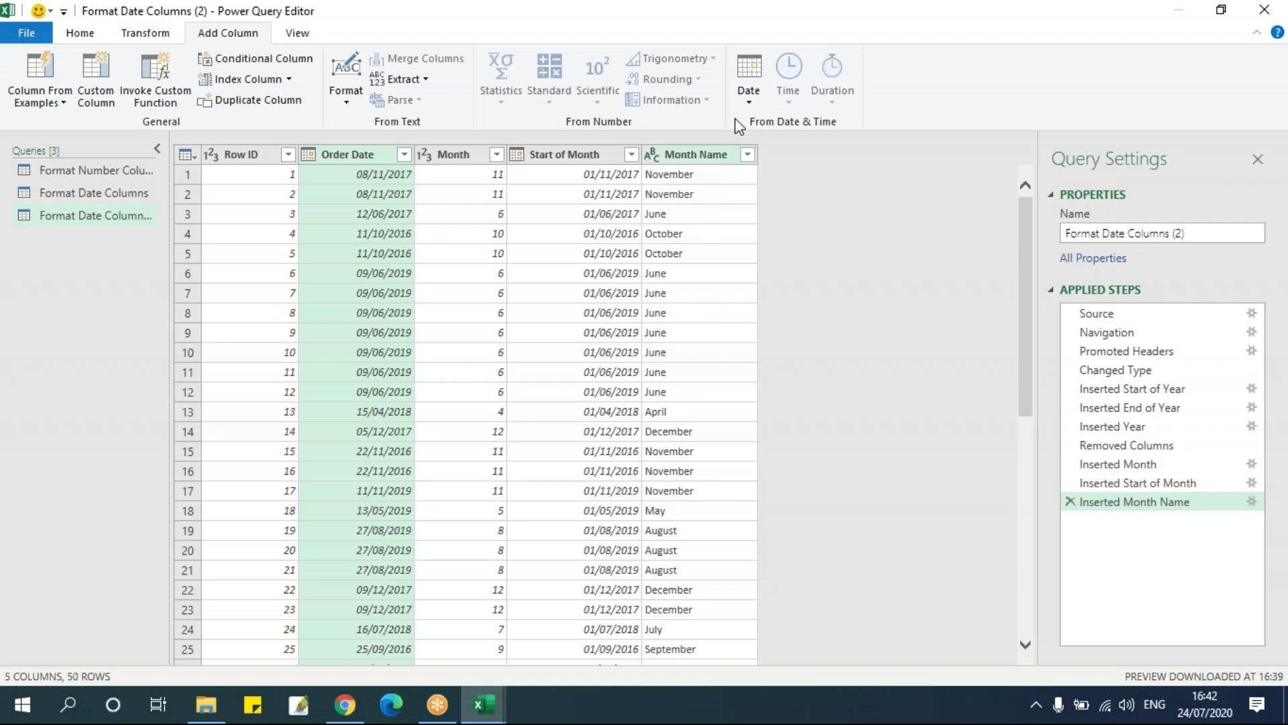
Add a Quarter of Year column derived from Order Date and check its values down the rows.
click(748, 100)
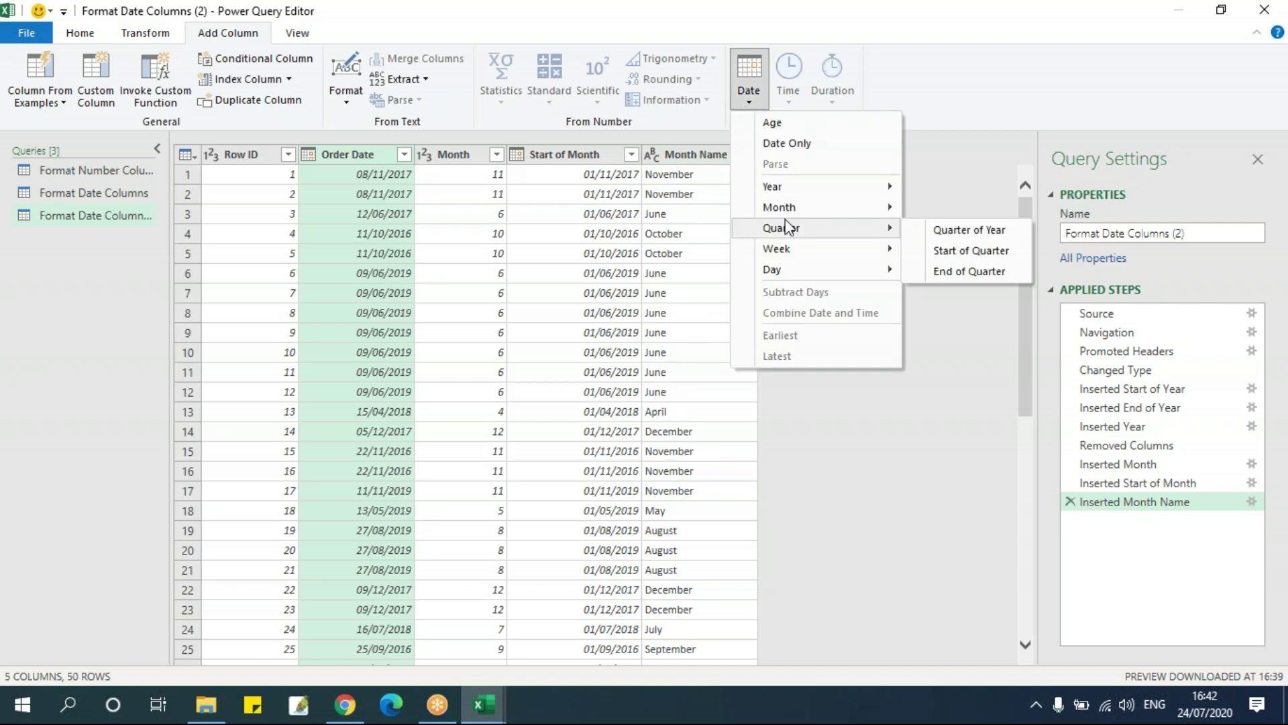
mouse_move(785, 209)
mouse_move(805, 238)
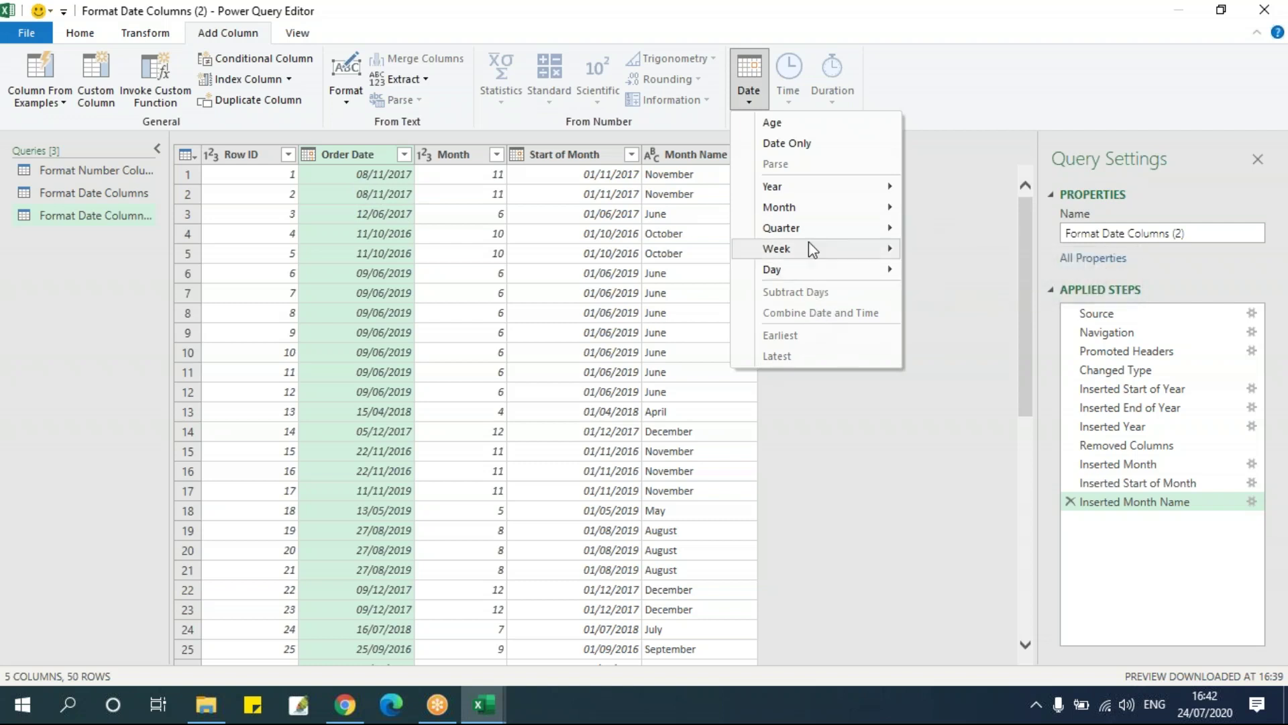
click(950, 232)
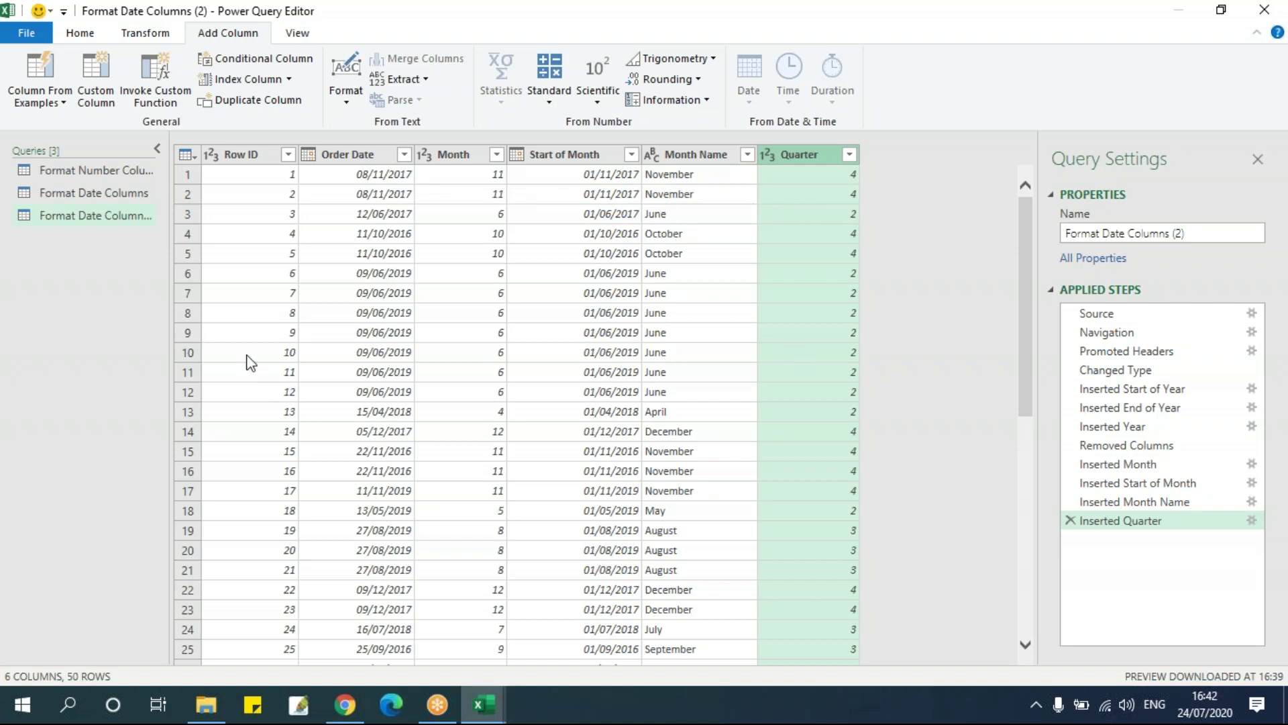
scroll(367, 483, down, 3)
scroll(366, 489, down, 3)
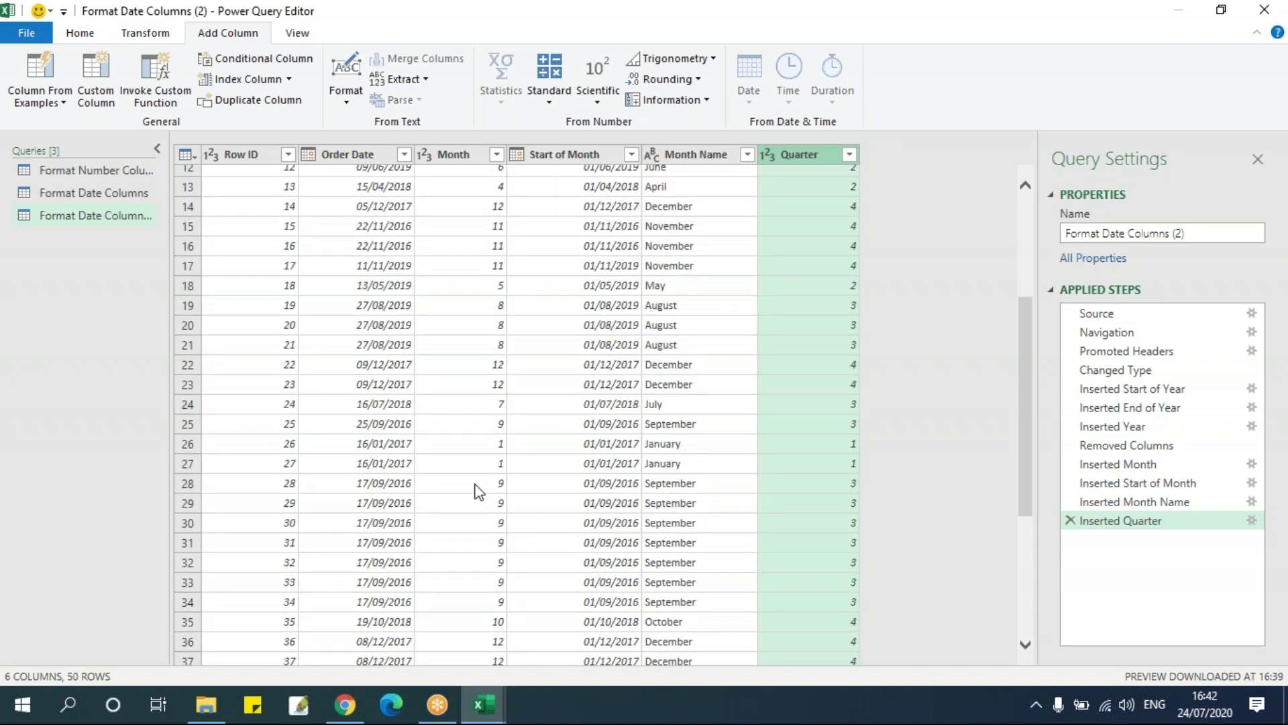
scroll(475, 488, up, 4)
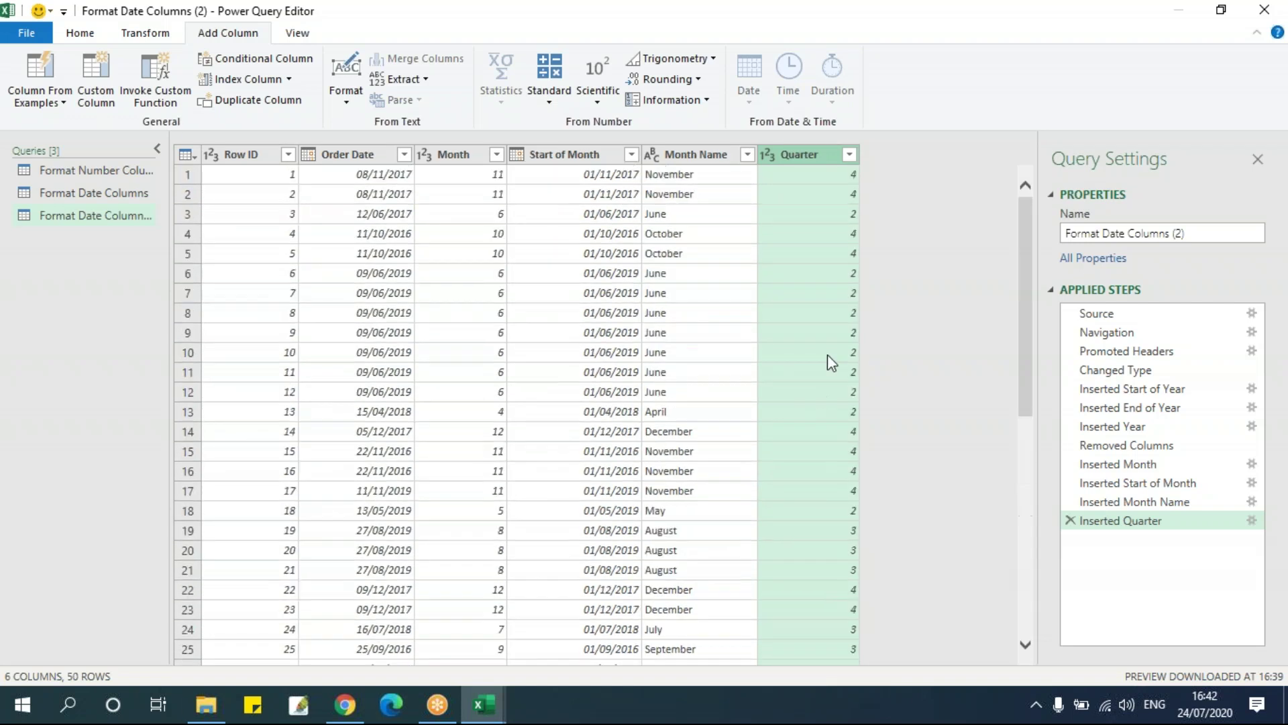
Add a Start of Week column derived from Order Date and close the Query Settings pane.
click(404, 155)
click(516, 233)
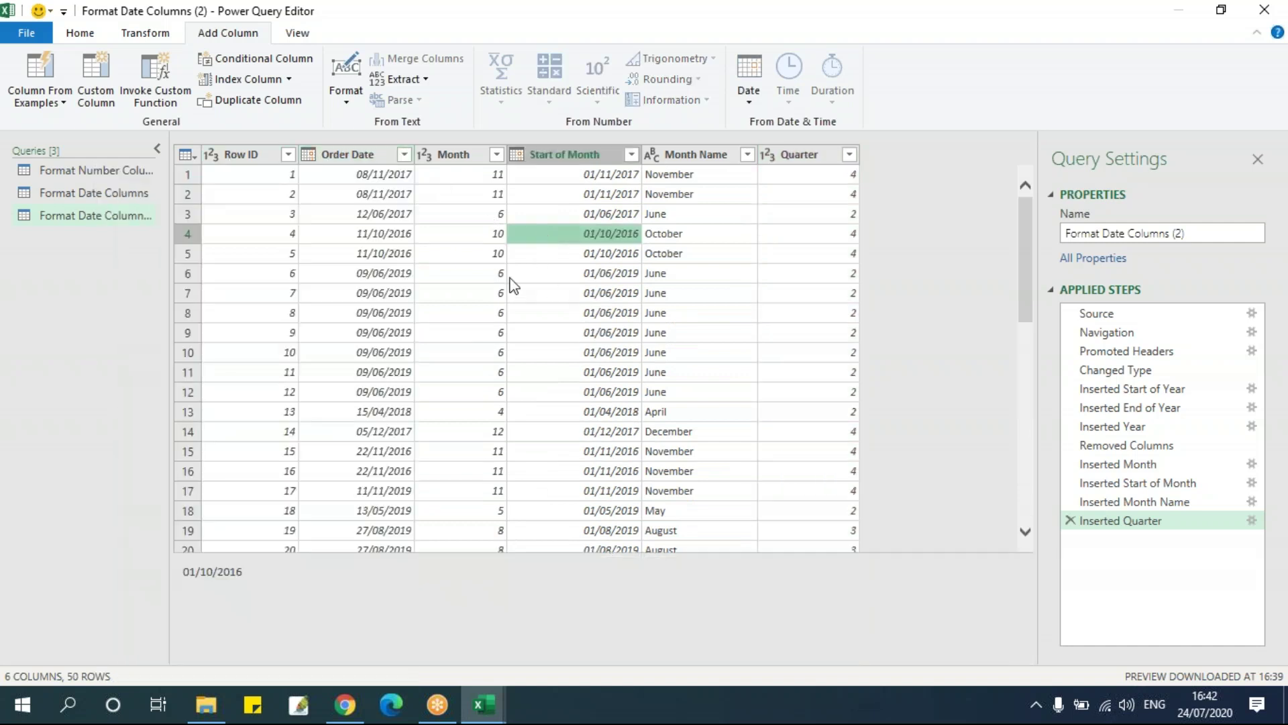
click(327, 159)
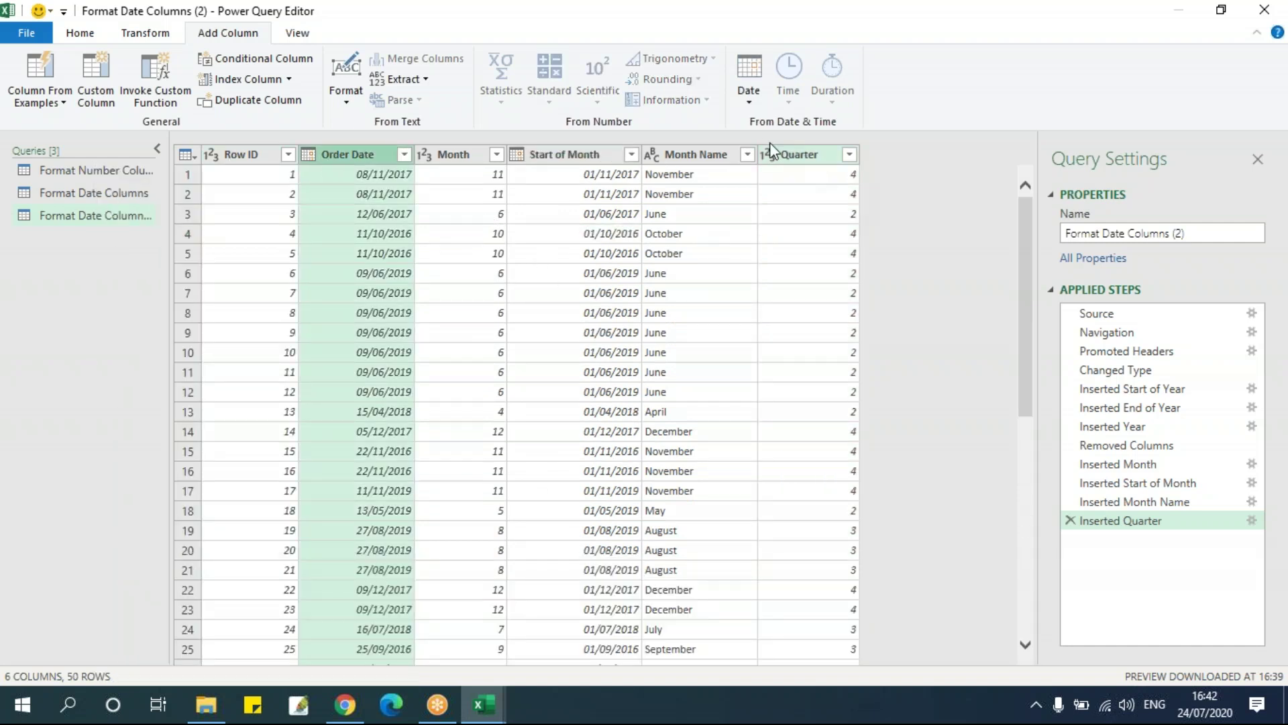
click(748, 87)
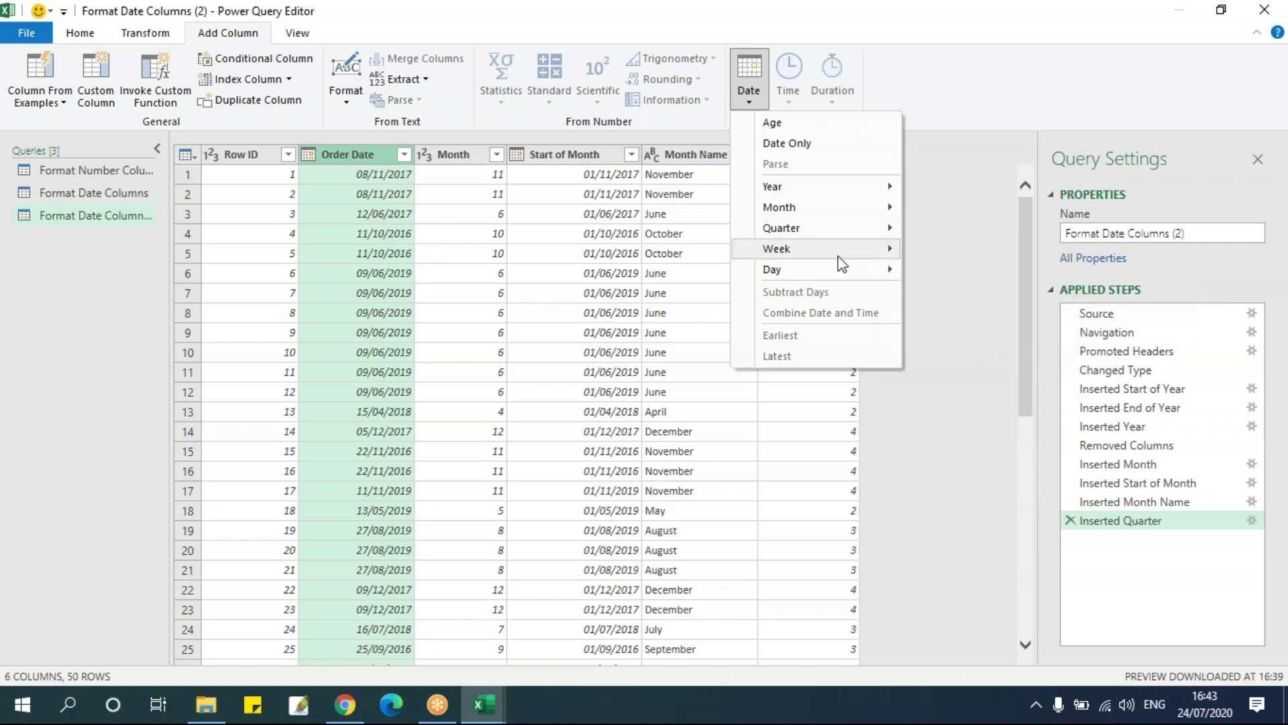
click(966, 292)
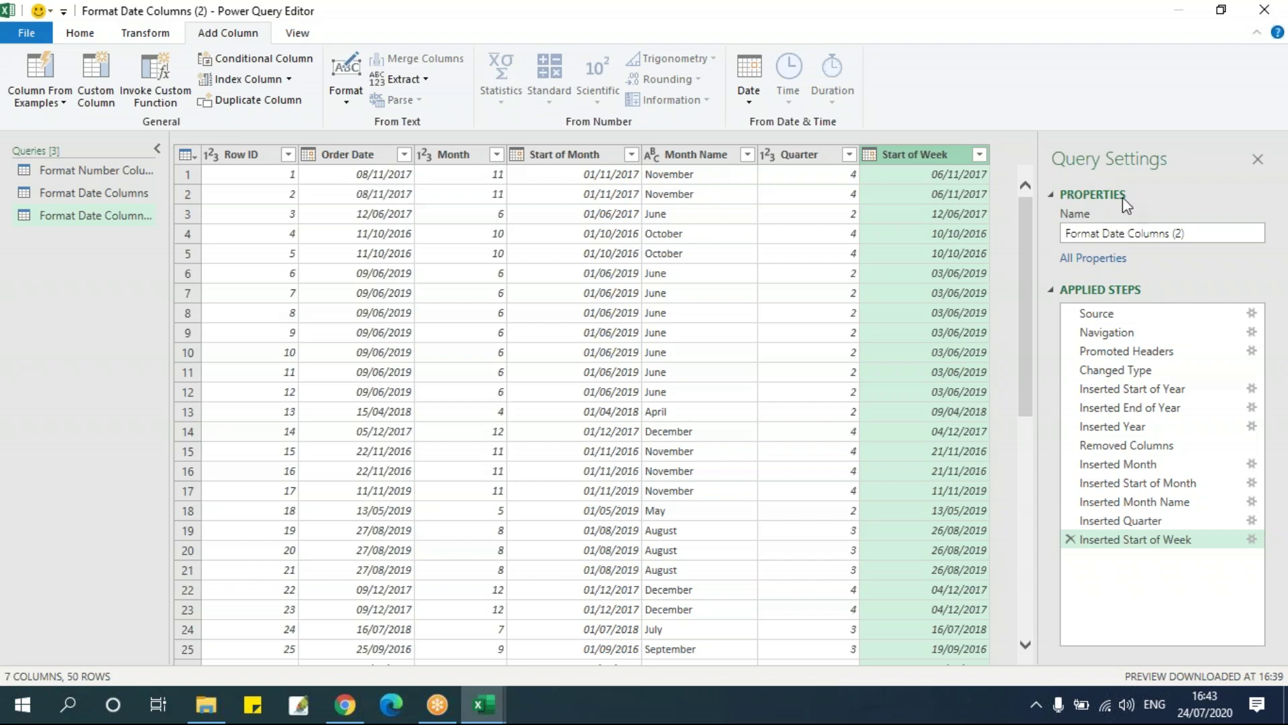
click(1255, 160)
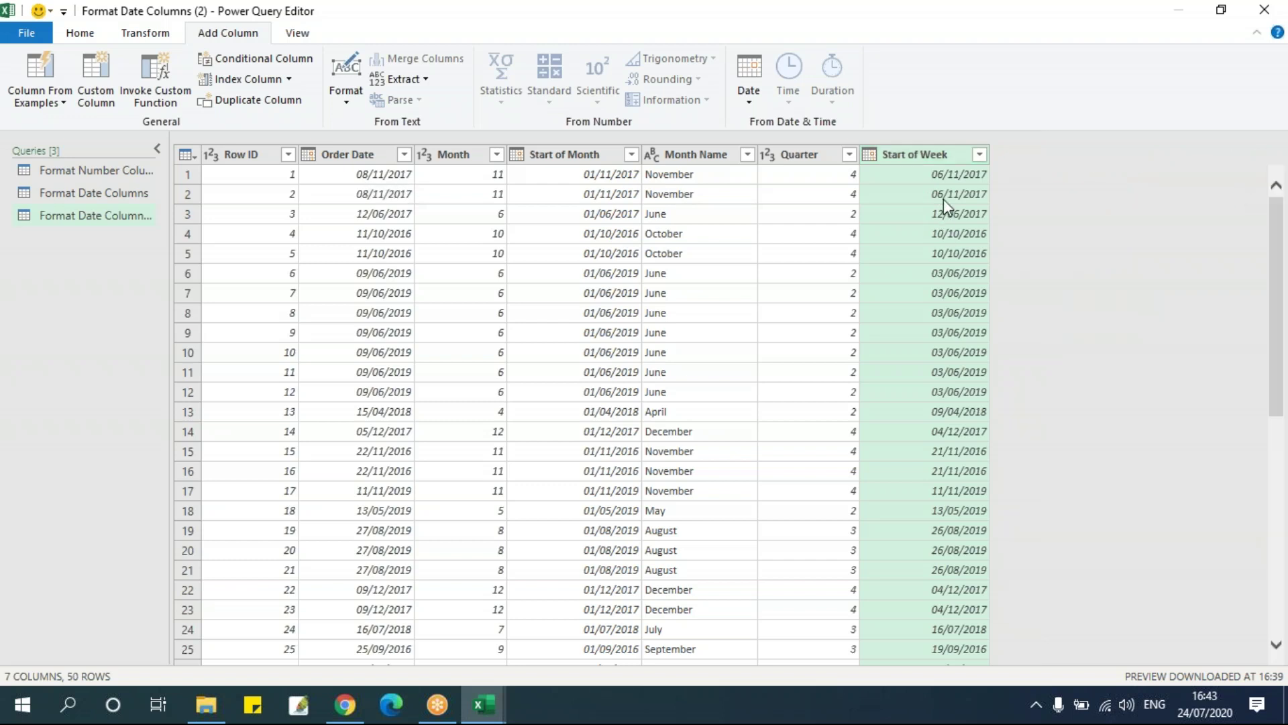
Add an End of Week column derived from the Order Date column.
click(331, 149)
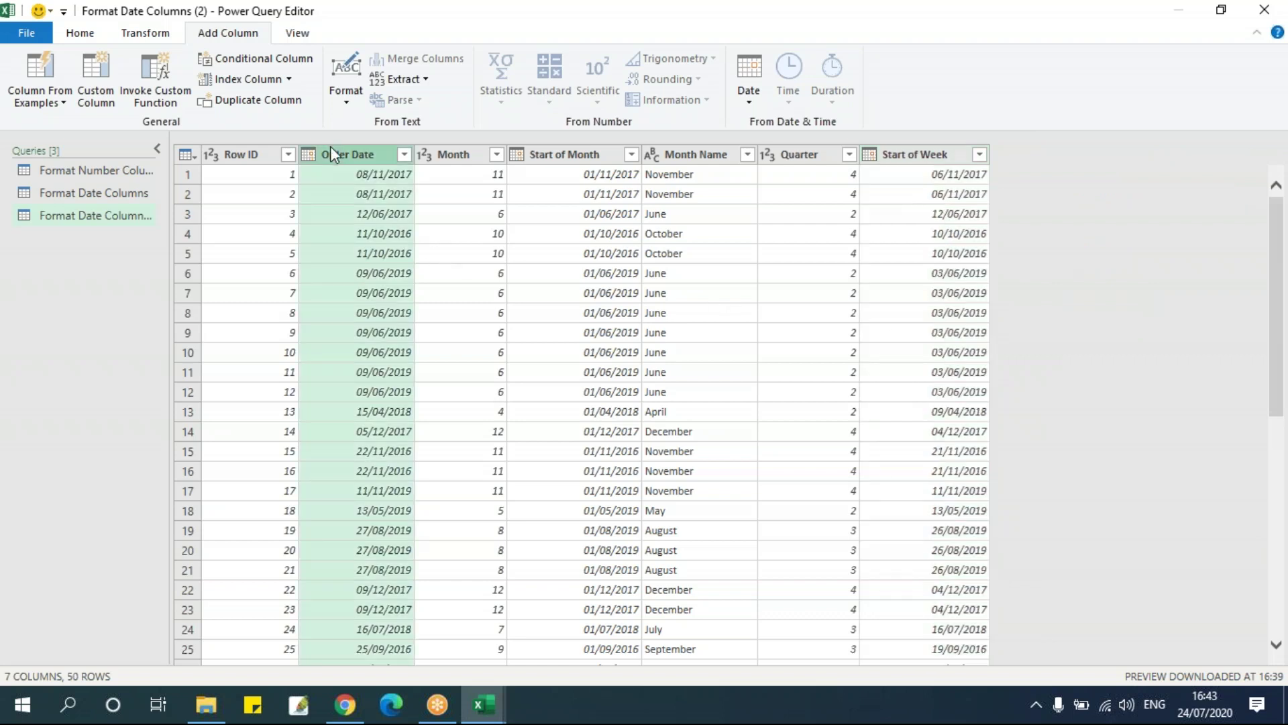
click(749, 97)
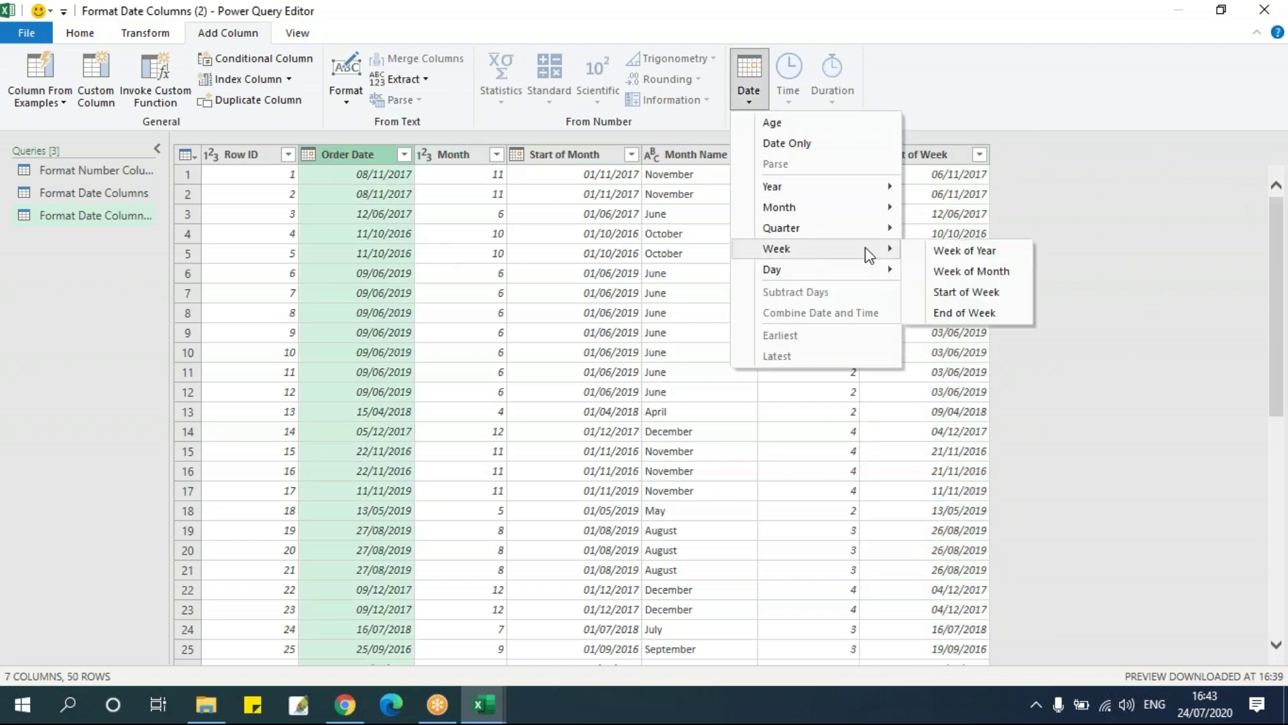
click(975, 314)
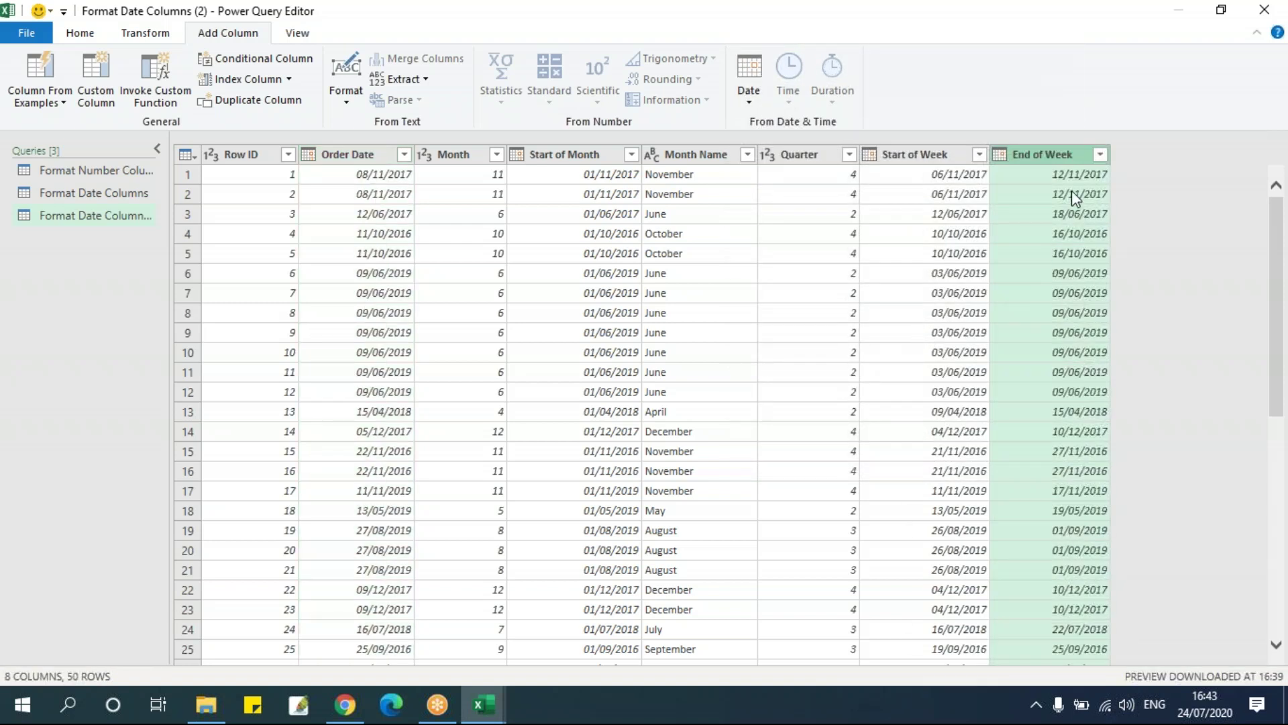
Add a Week of Month column calculated from the Order Date column.
click(355, 154)
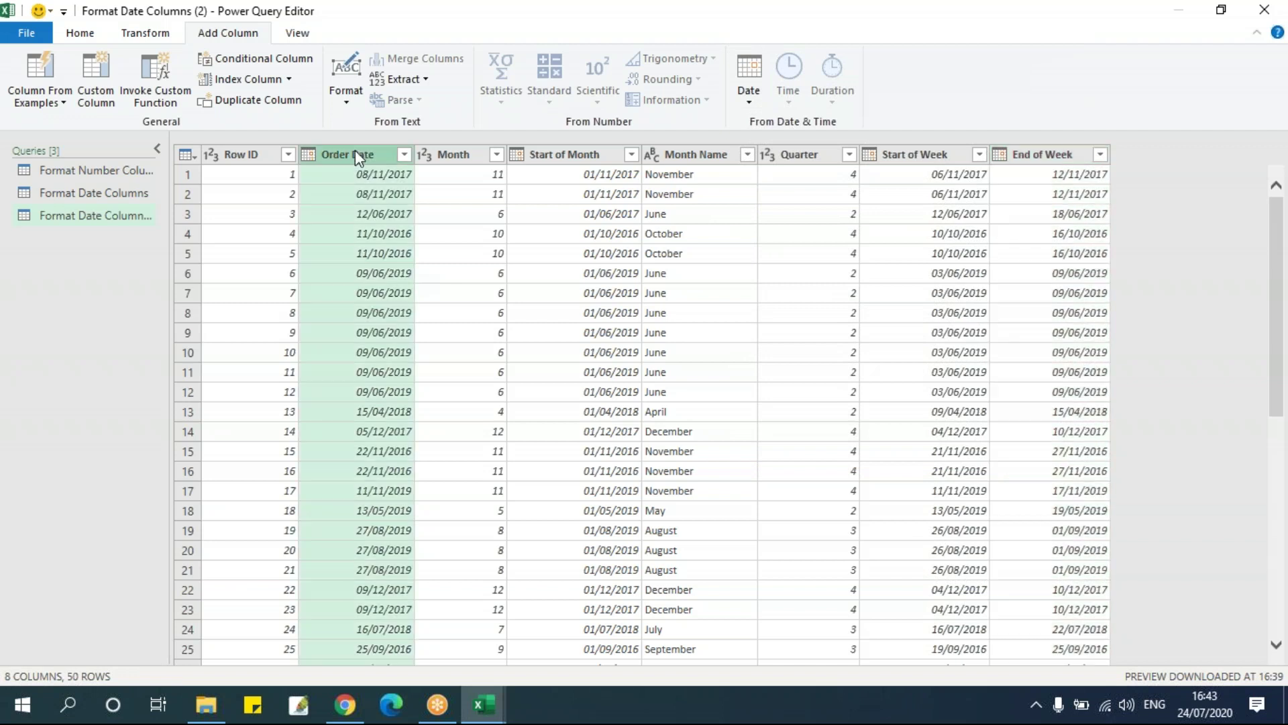
click(750, 94)
mouse_move(789, 251)
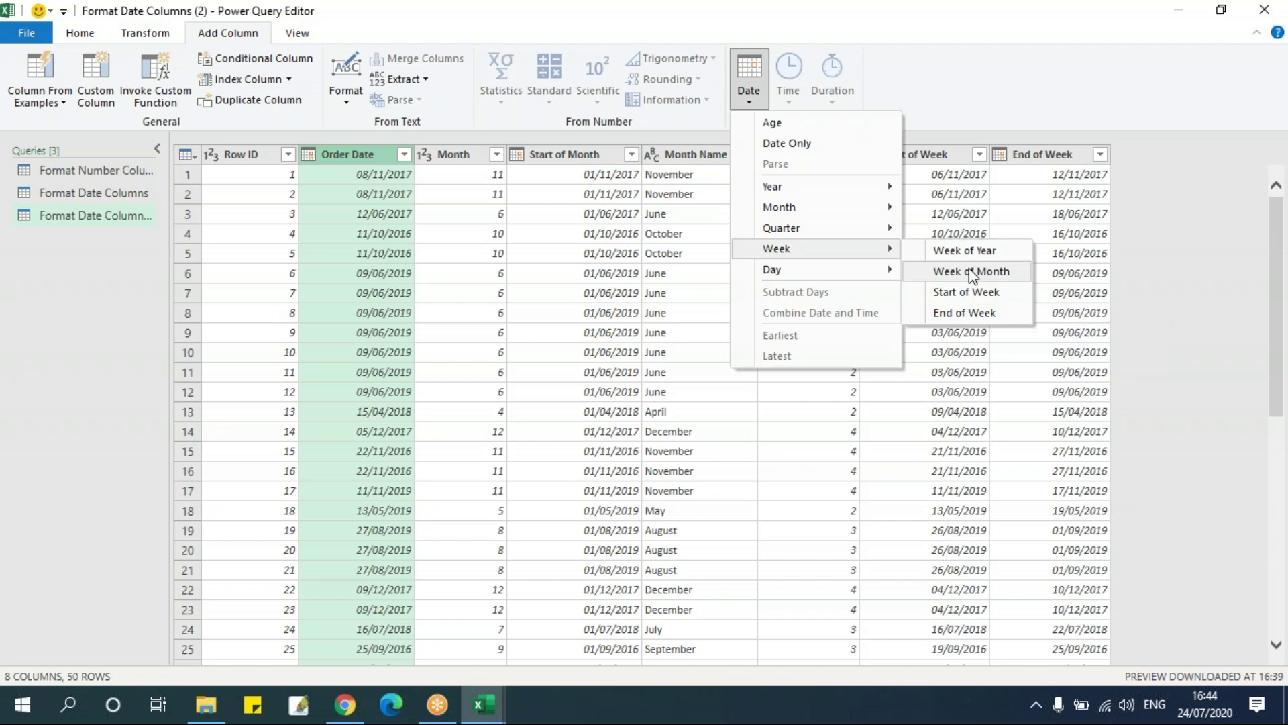
click(970, 271)
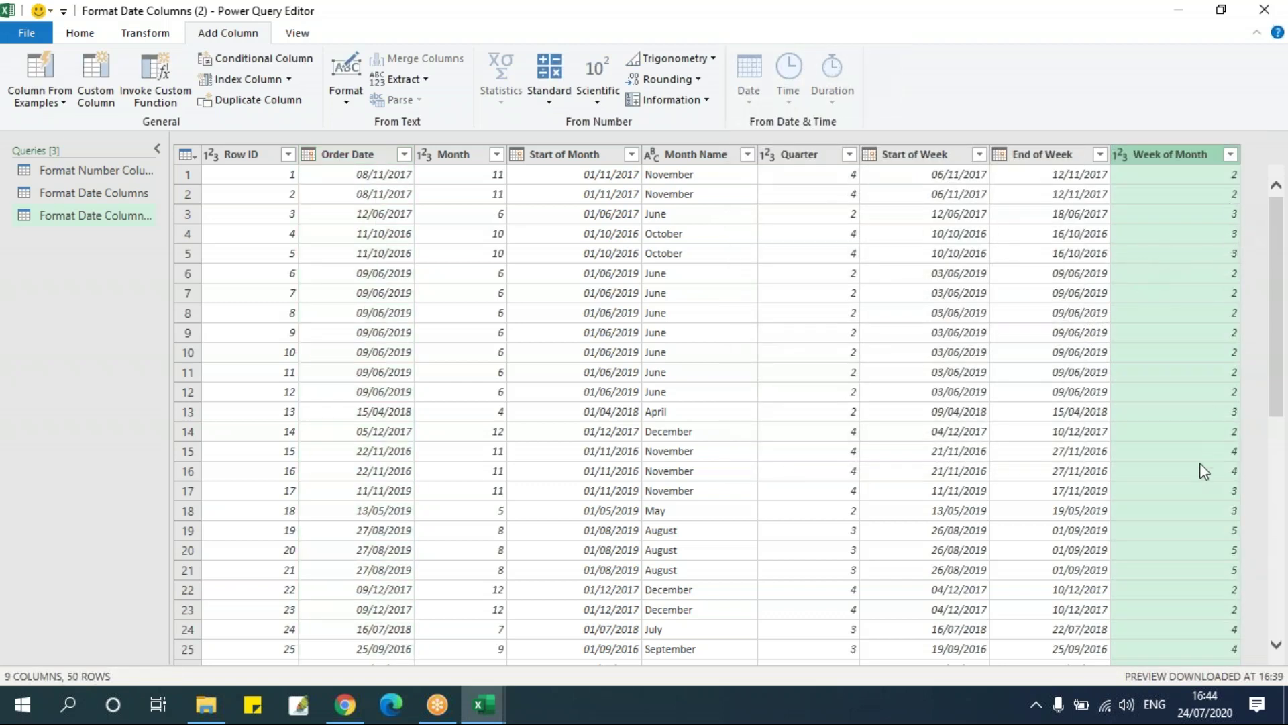
Add a Week of Year column calculated from the Order Date column.
click(369, 172)
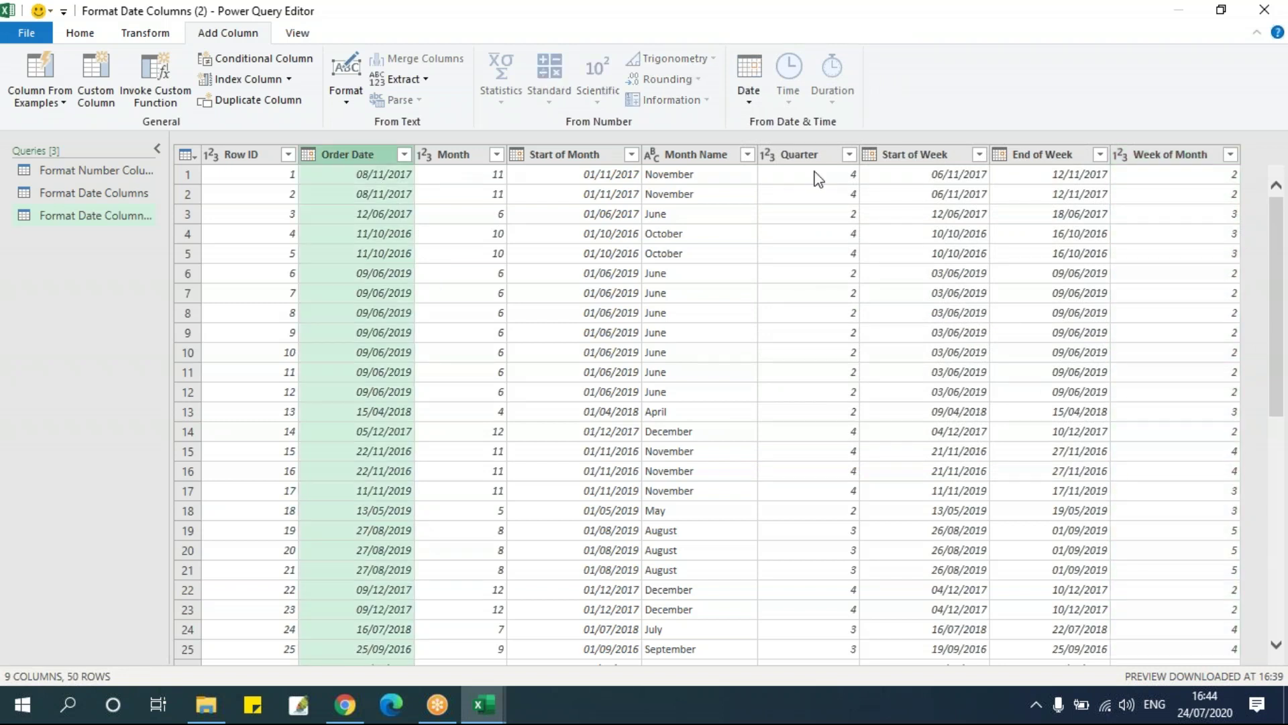
click(748, 97)
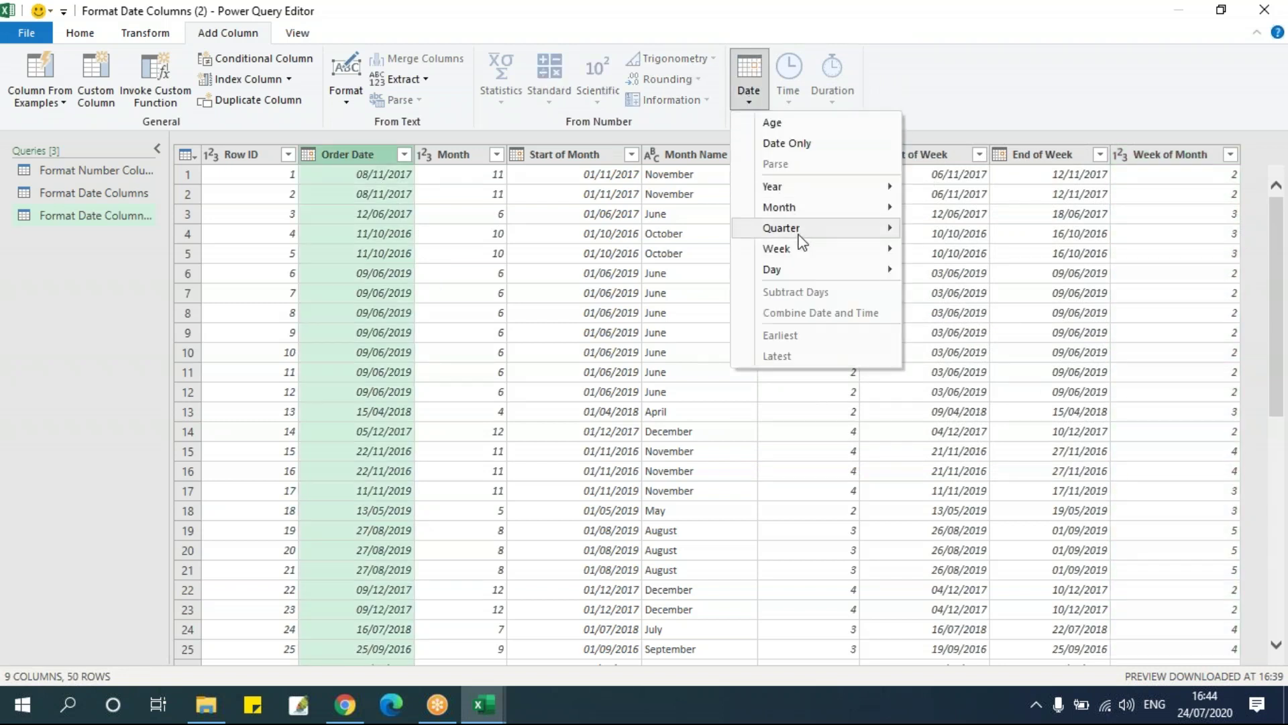
mouse_move(800, 249)
click(948, 253)
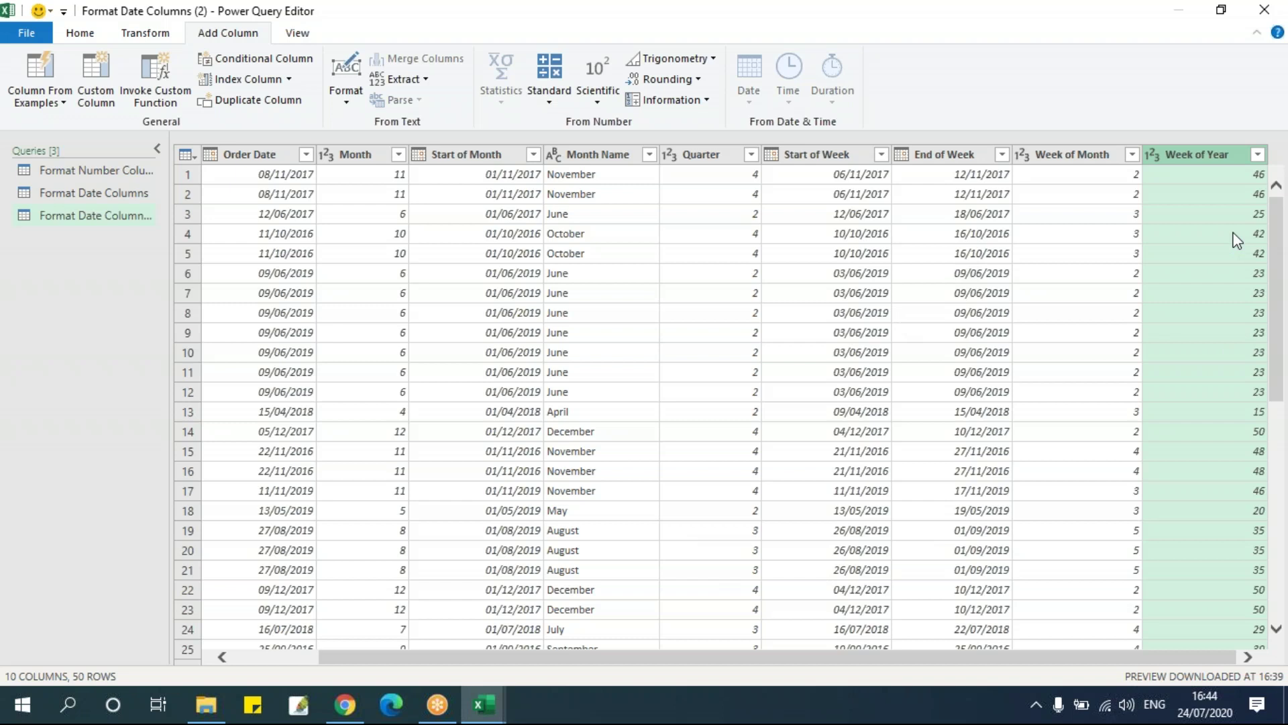
Add a Day column holding the day number from the Order Date column.
click(248, 151)
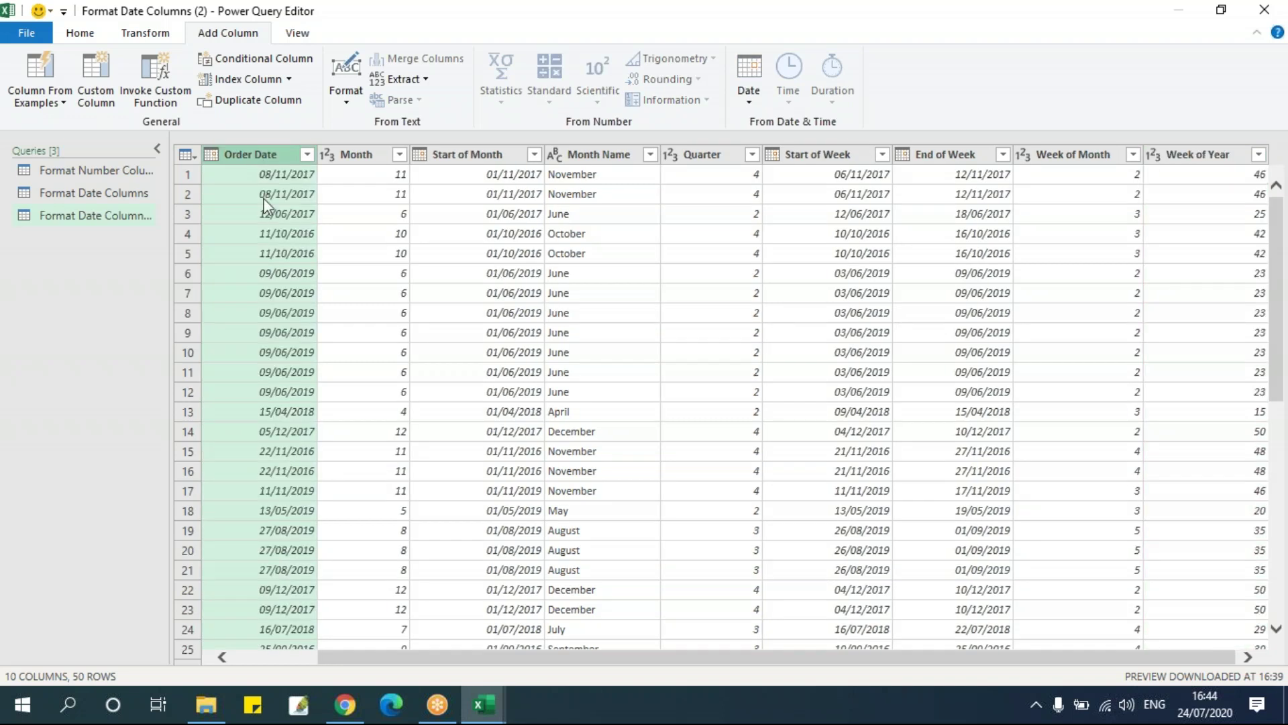
click(738, 101)
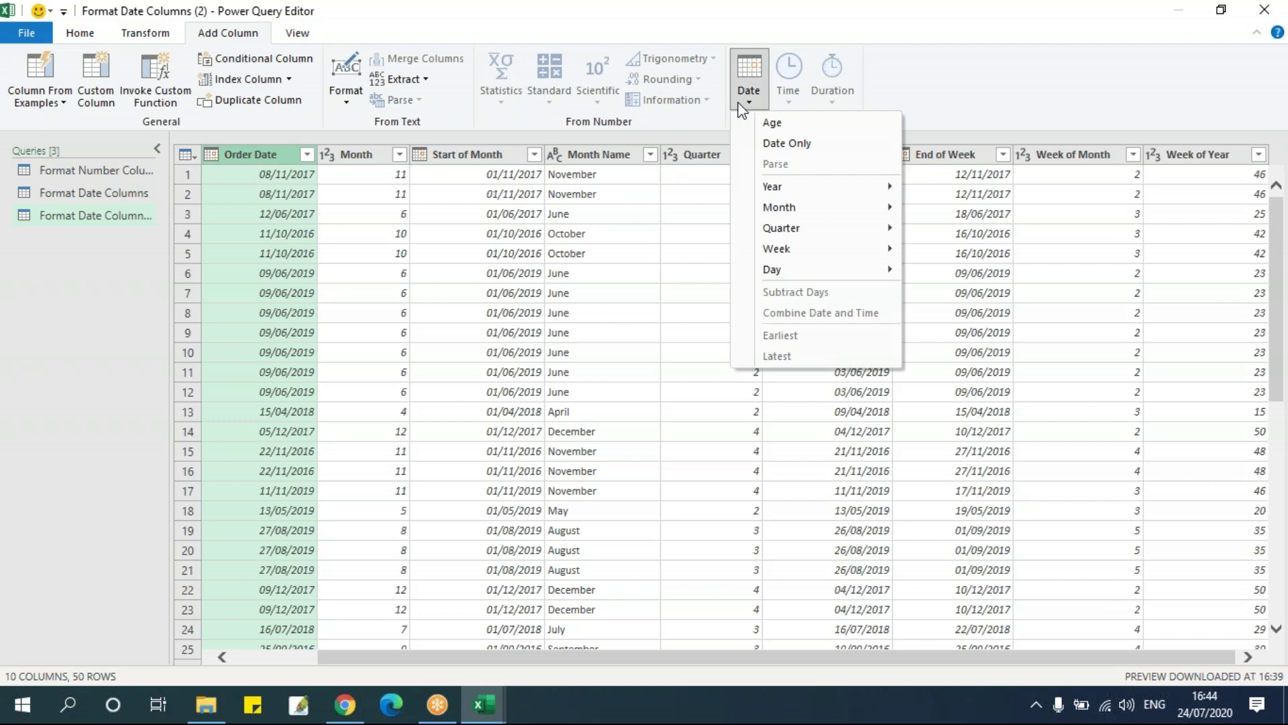
mouse_move(770, 279)
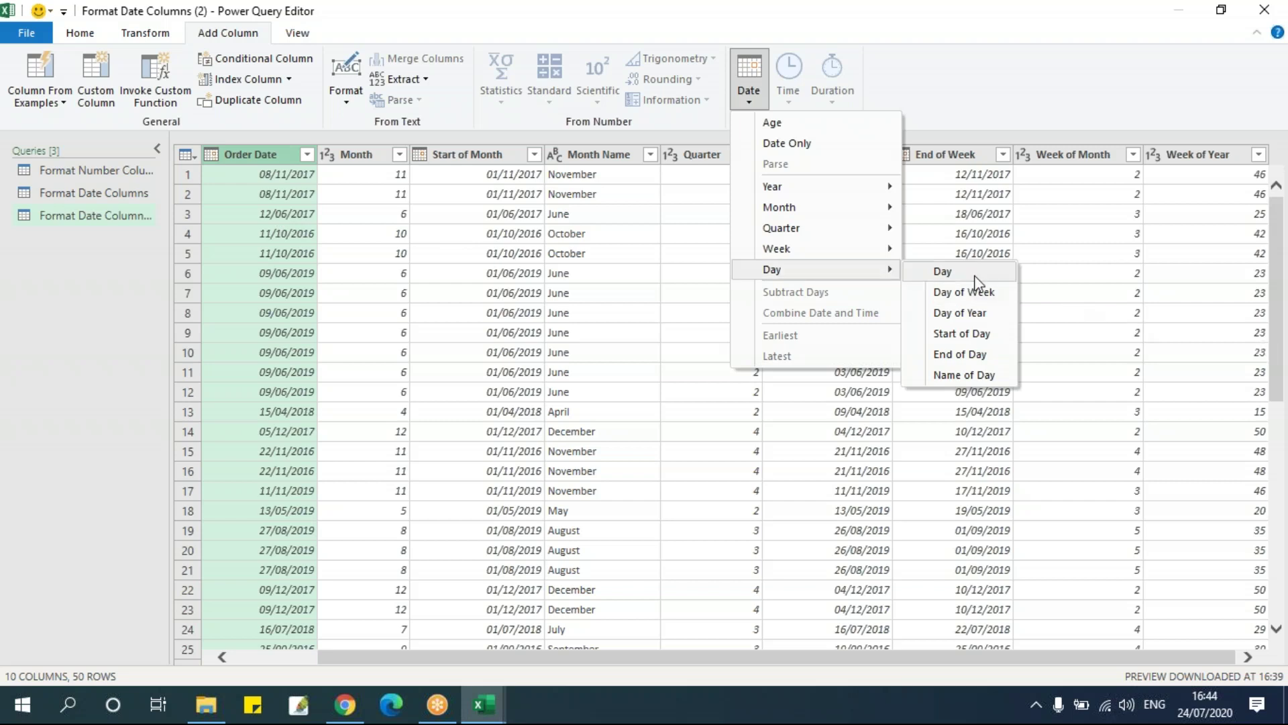
click(942, 271)
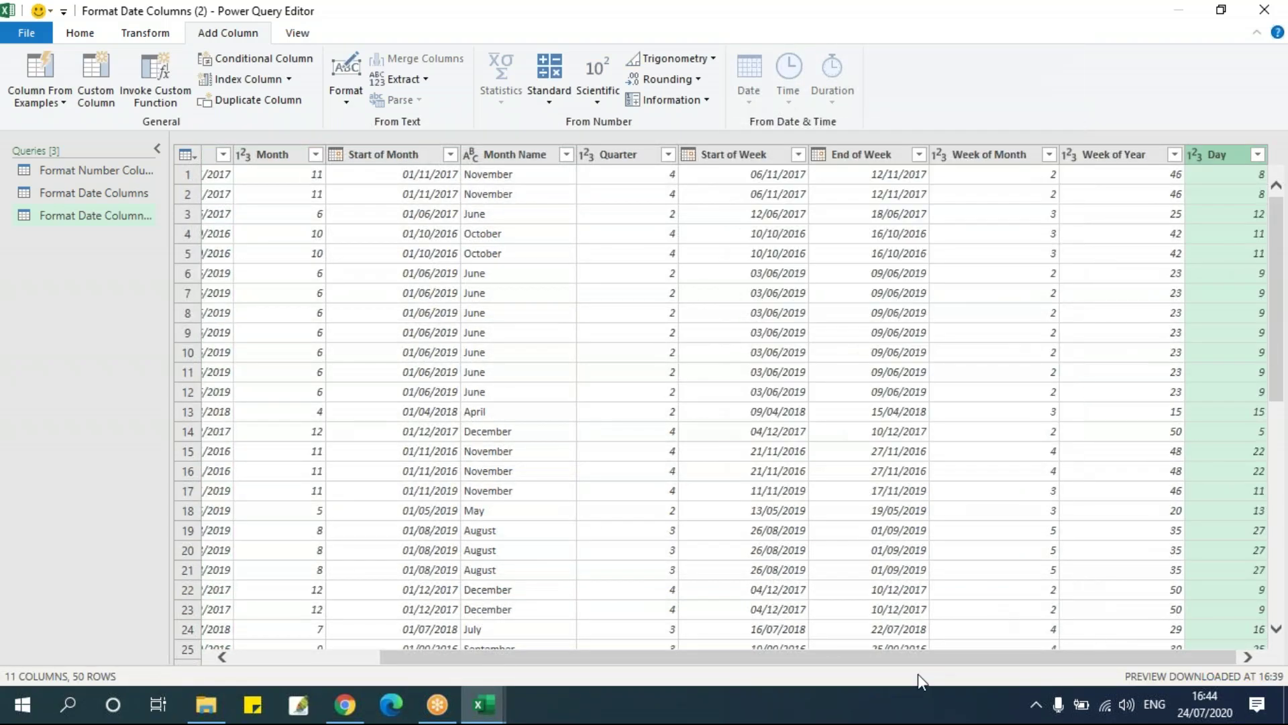
Remove all the columns from Month through Week of Month from the query.
drag(913, 660, 611, 640)
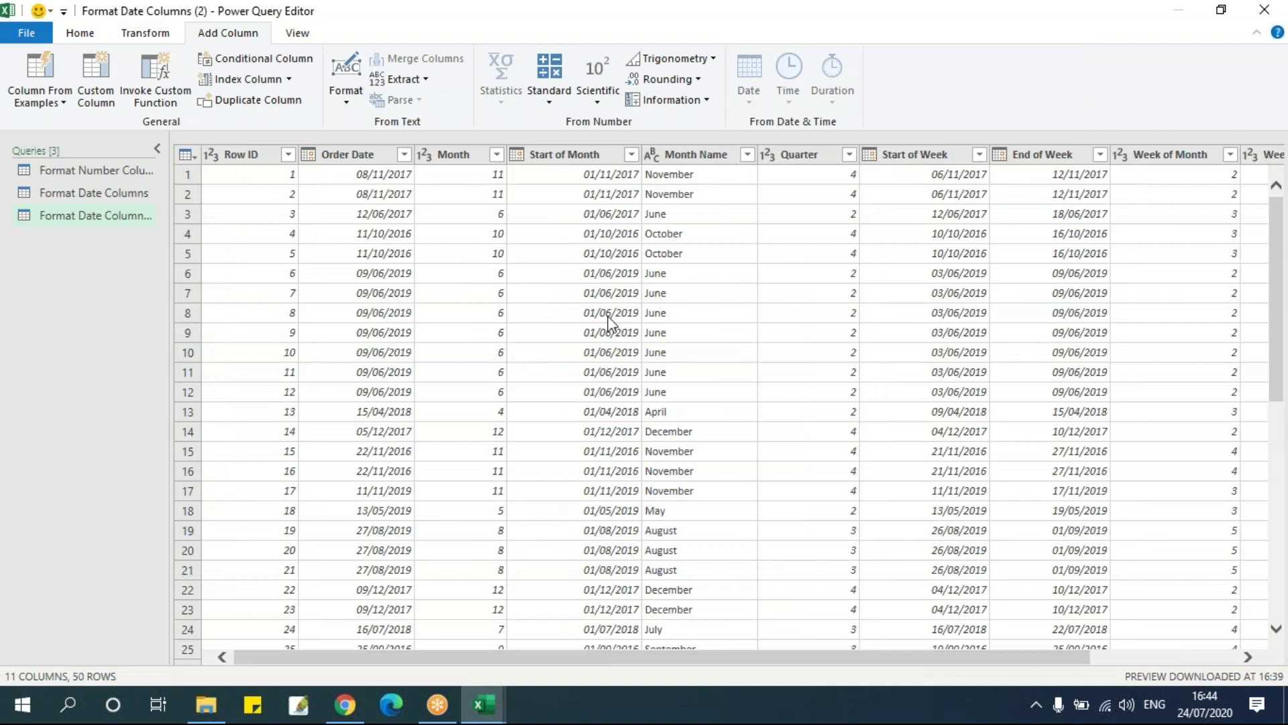
click(466, 156)
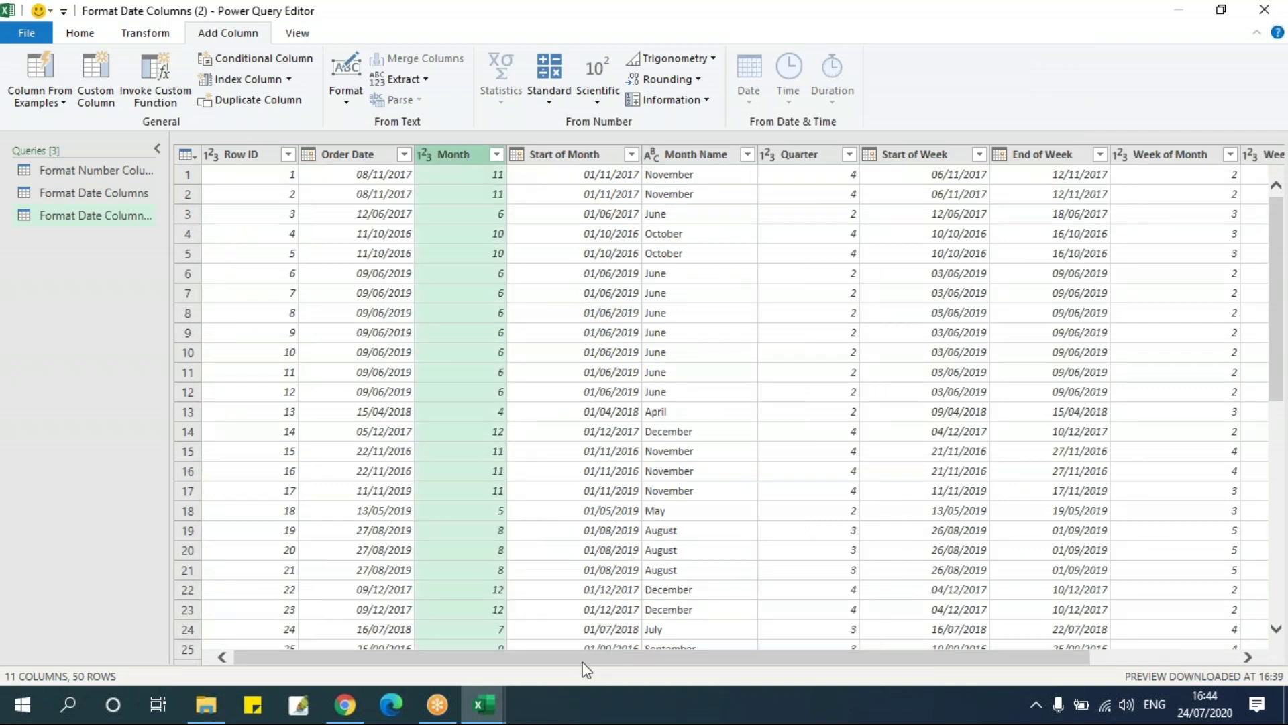
ctrl+click(557, 155)
drag(703, 154, 1178, 235)
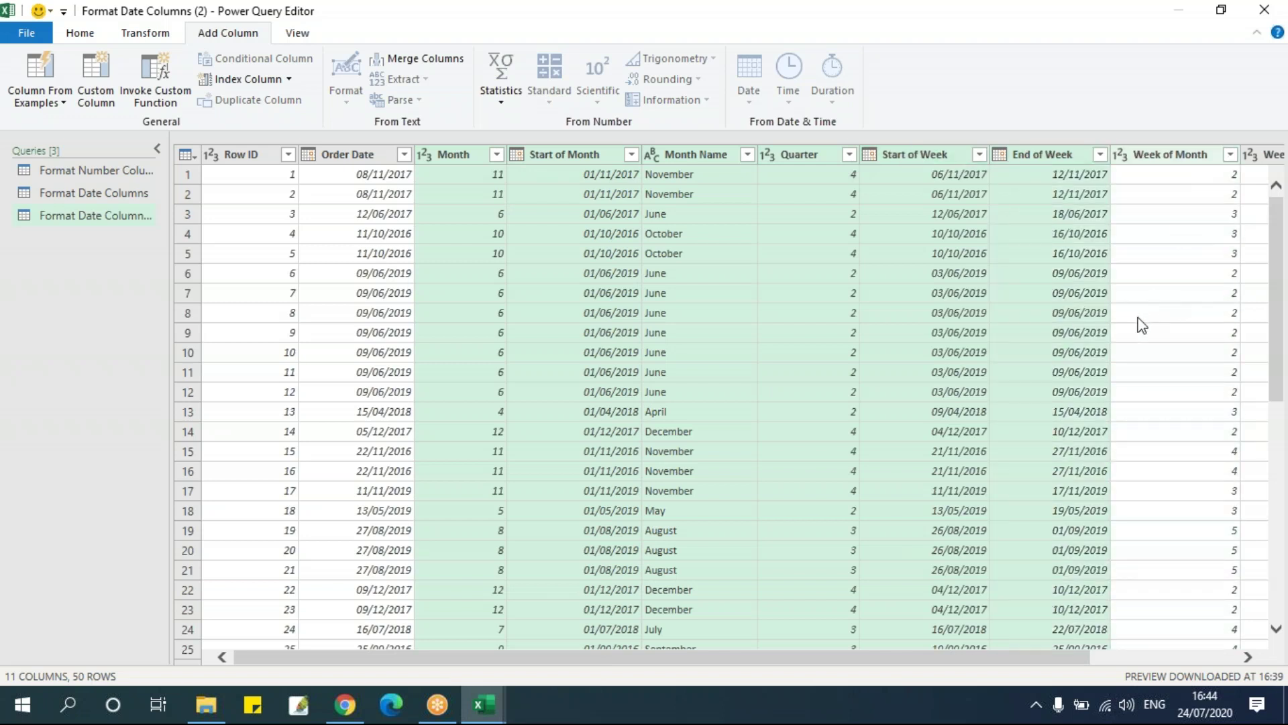
shift+click(1164, 161)
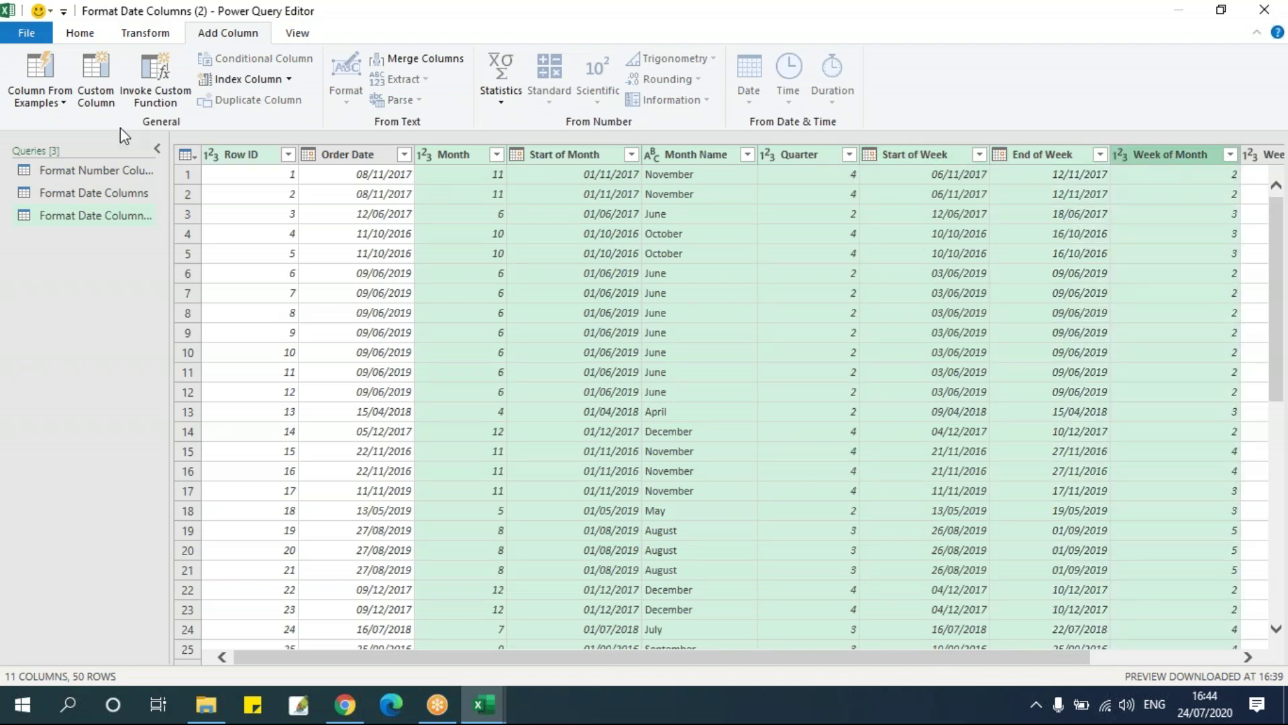
click(75, 32)
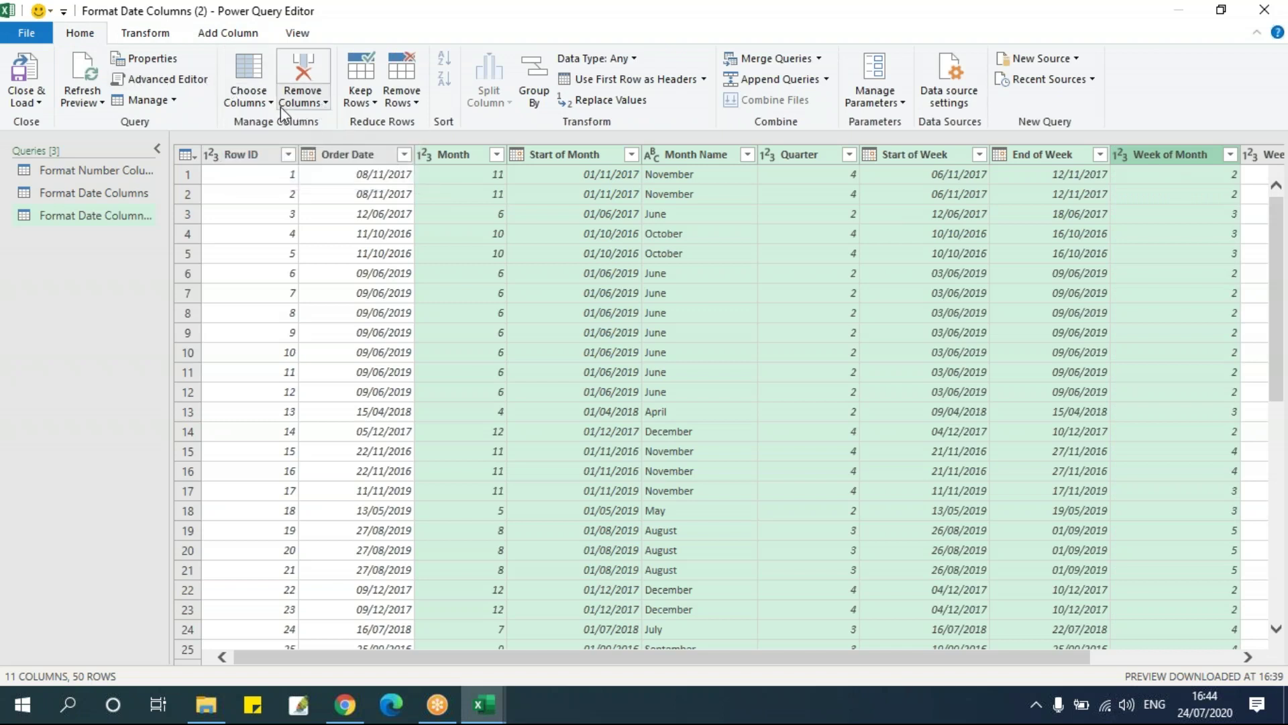
click(328, 100)
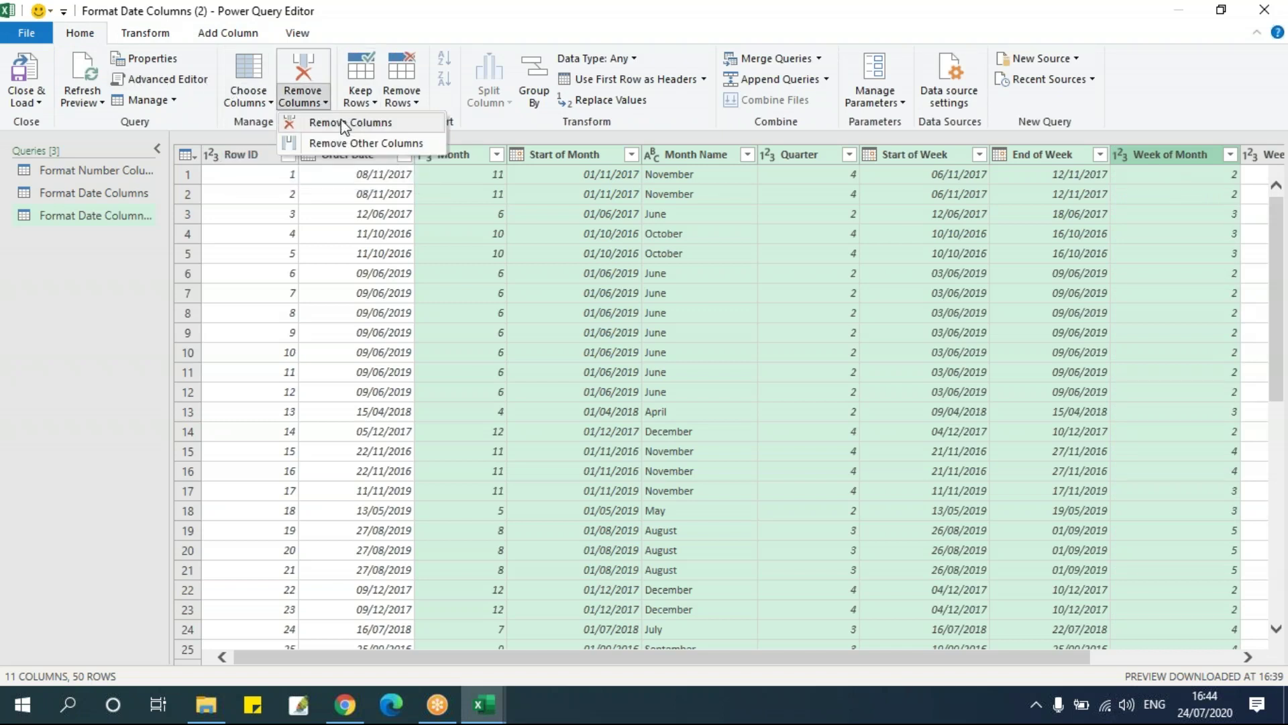
click(340, 124)
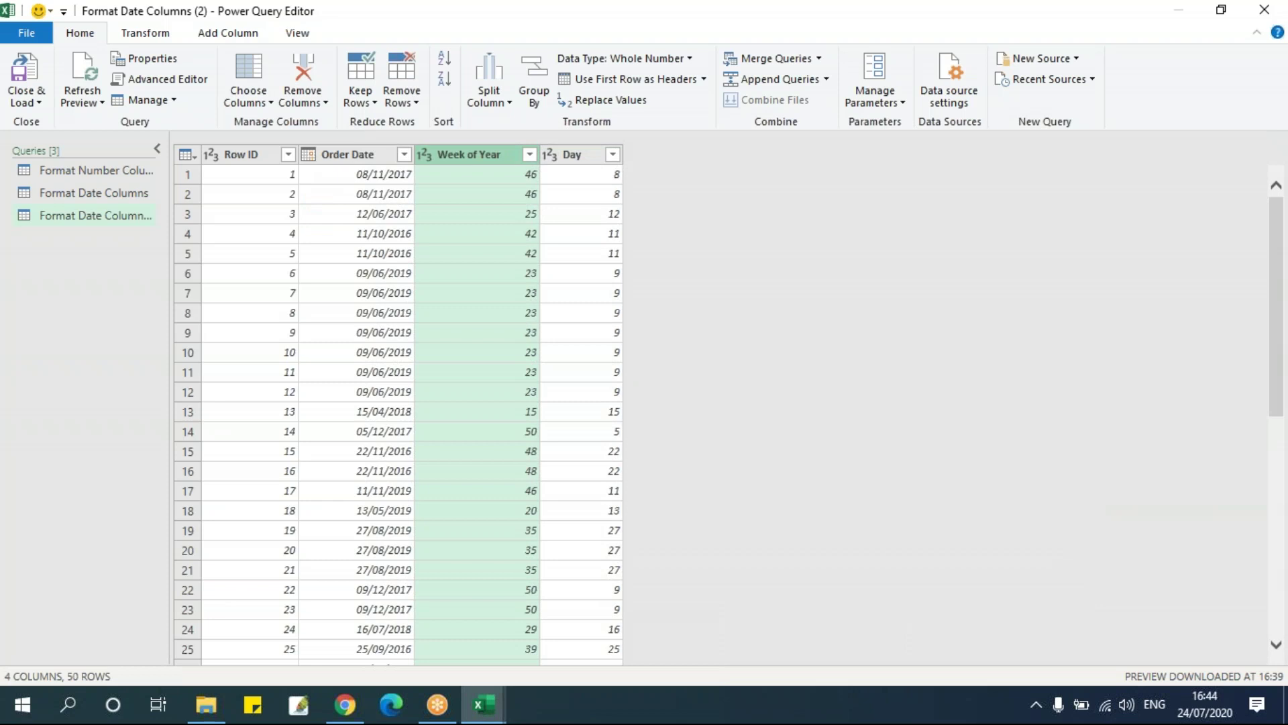
Add a column with the name of the day derived from the Order Date column.
click(543, 188)
click(349, 158)
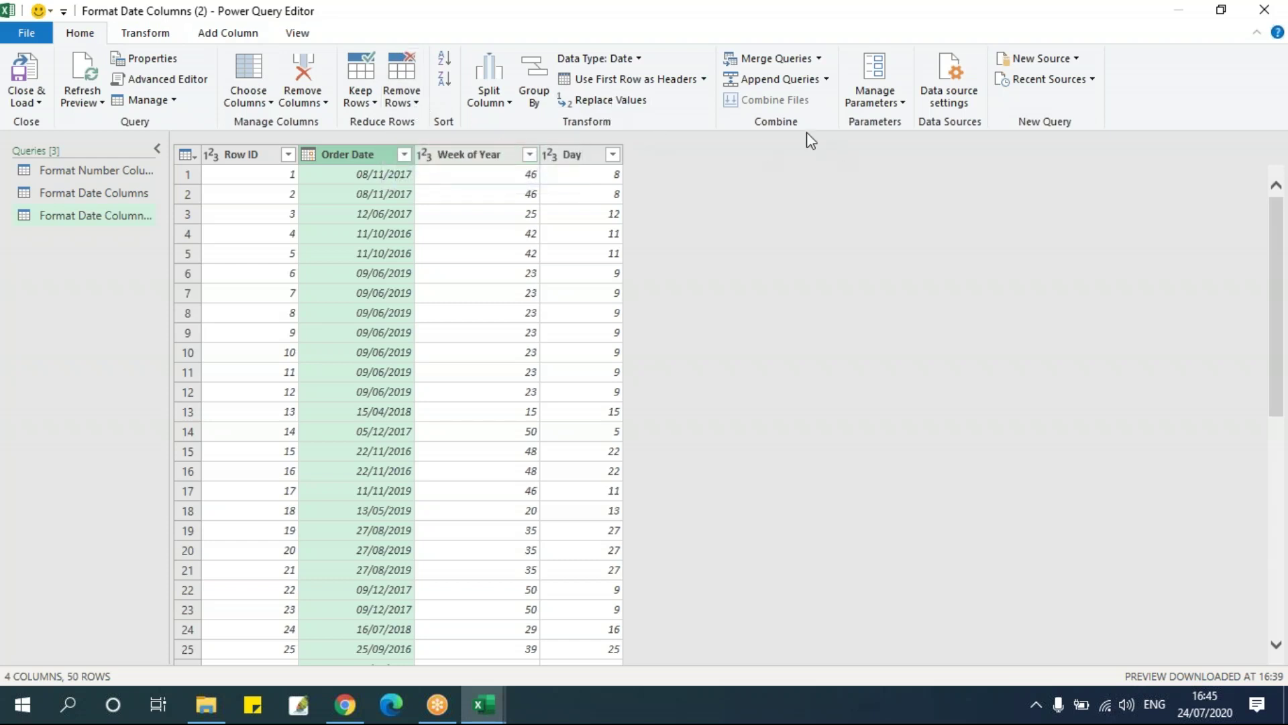
click(194, 41)
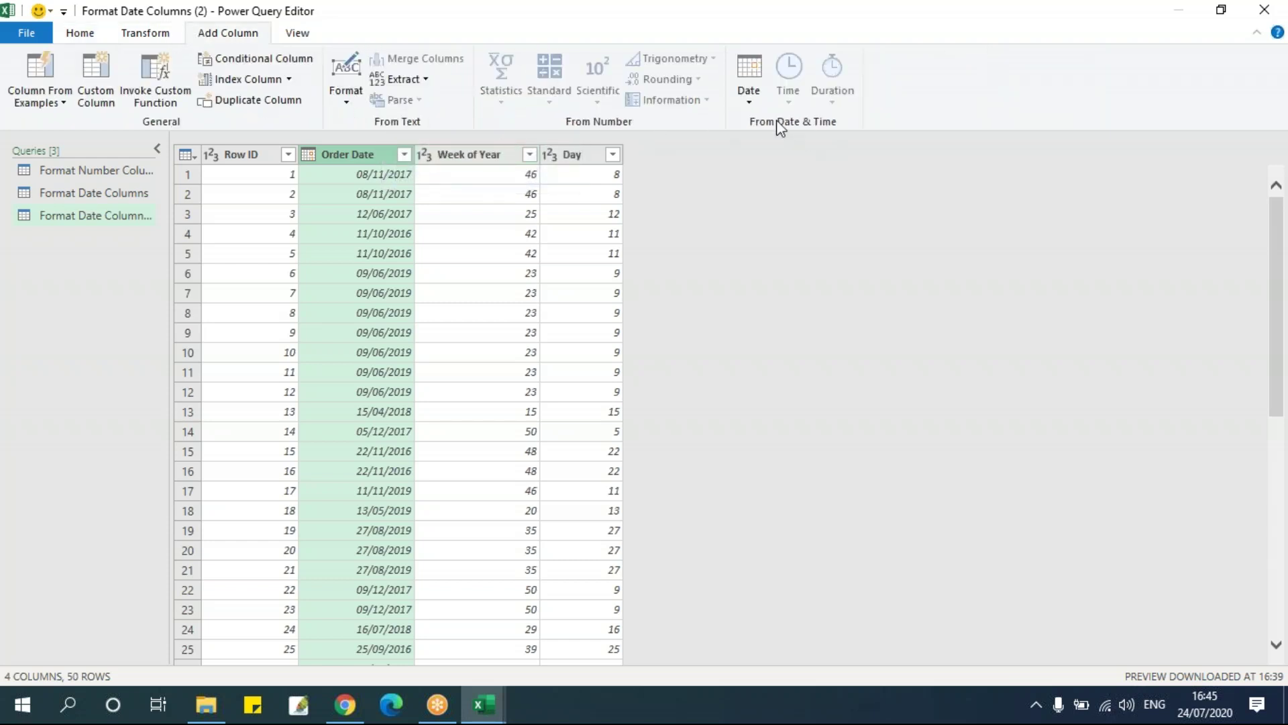
click(746, 94)
mouse_move(790, 273)
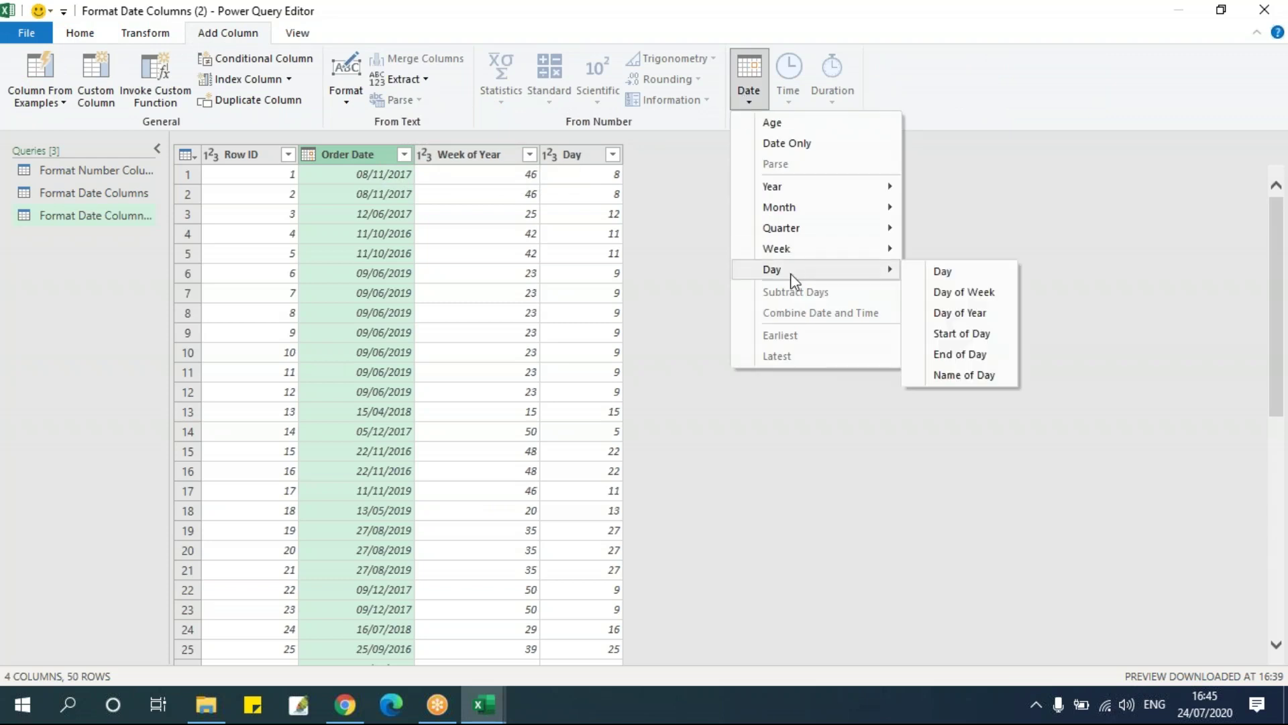
click(969, 375)
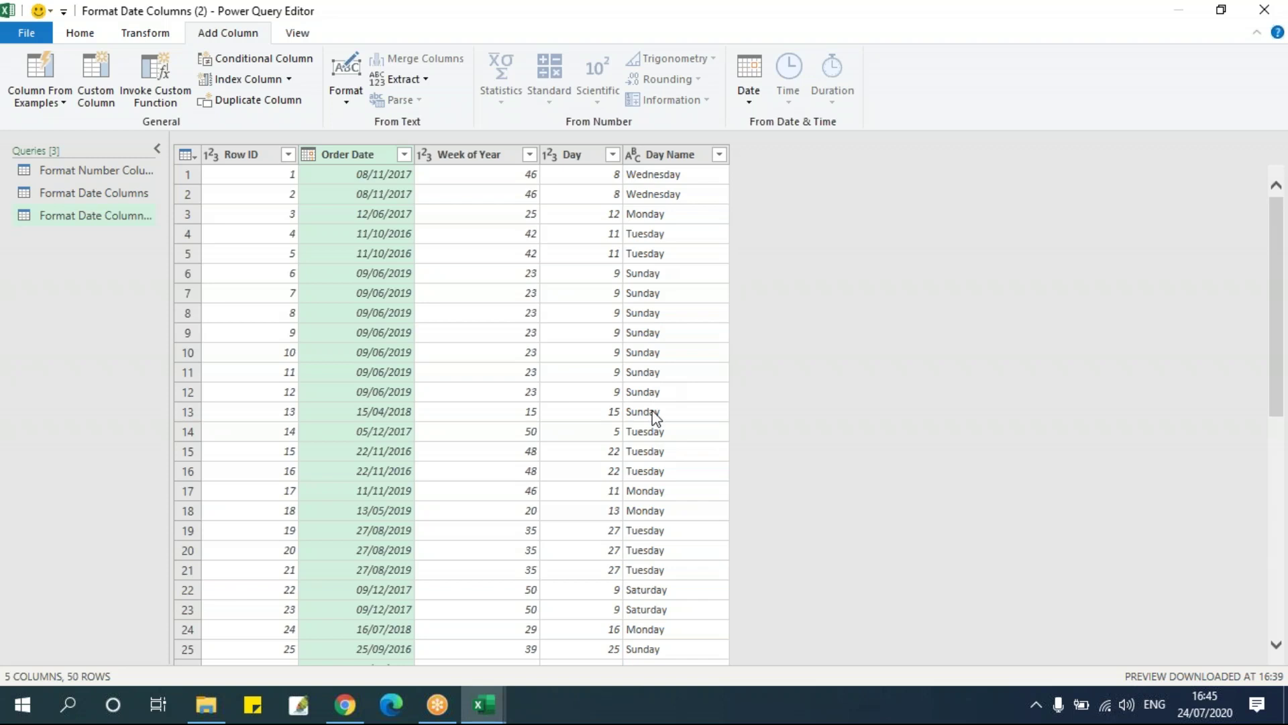
Close the Power Query Editor, keeping the changes so the duplicated date query loads into the workbook.
click(1264, 9)
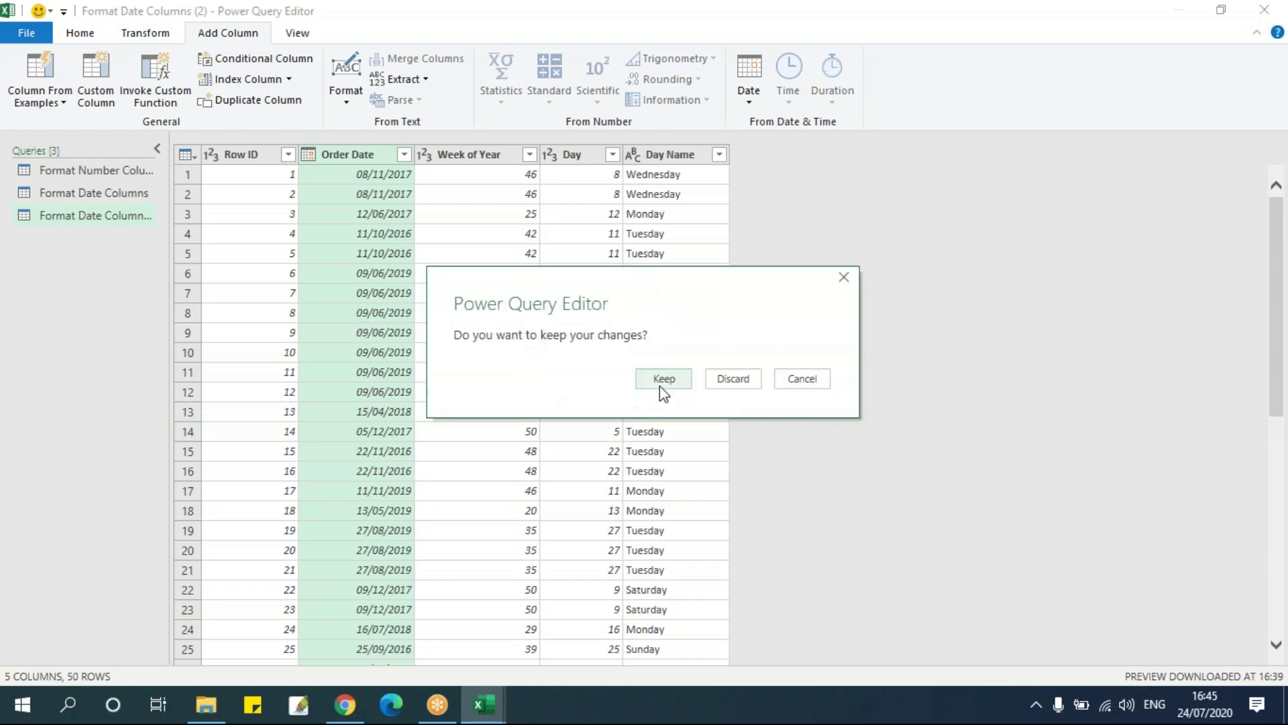
click(664, 378)
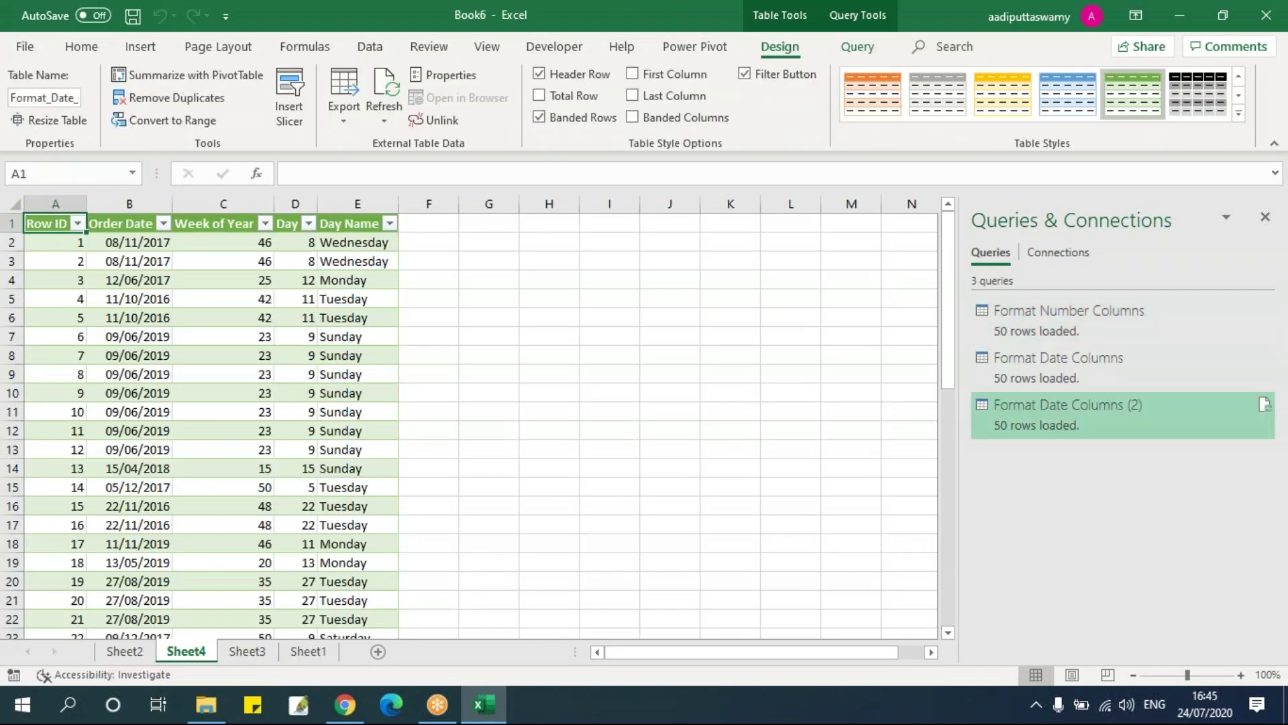
click(756, 403)
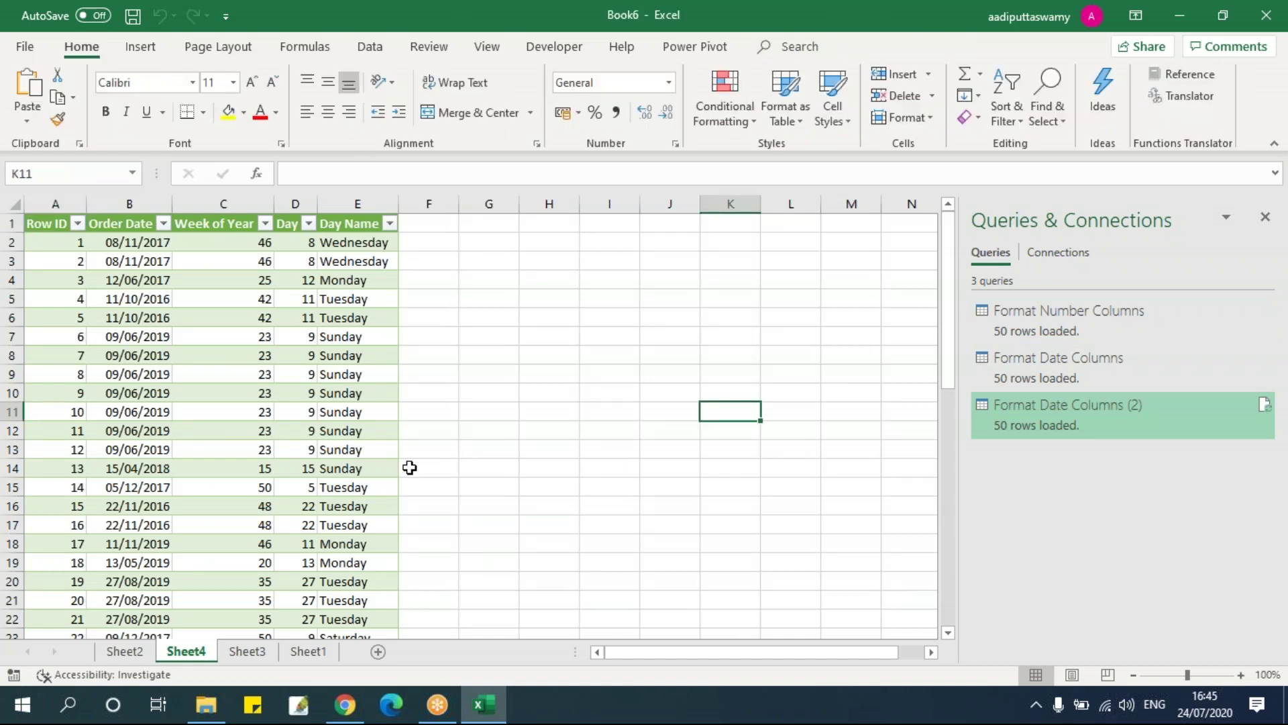
click(298, 448)
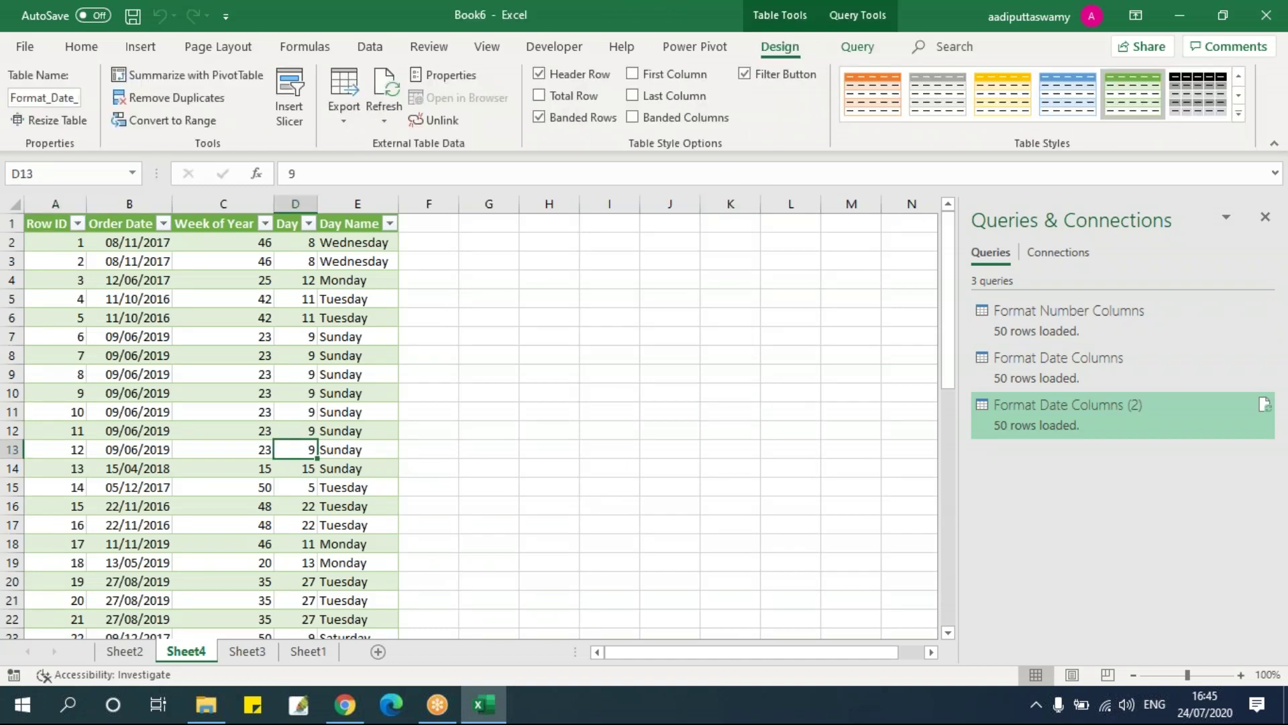
click(483, 704)
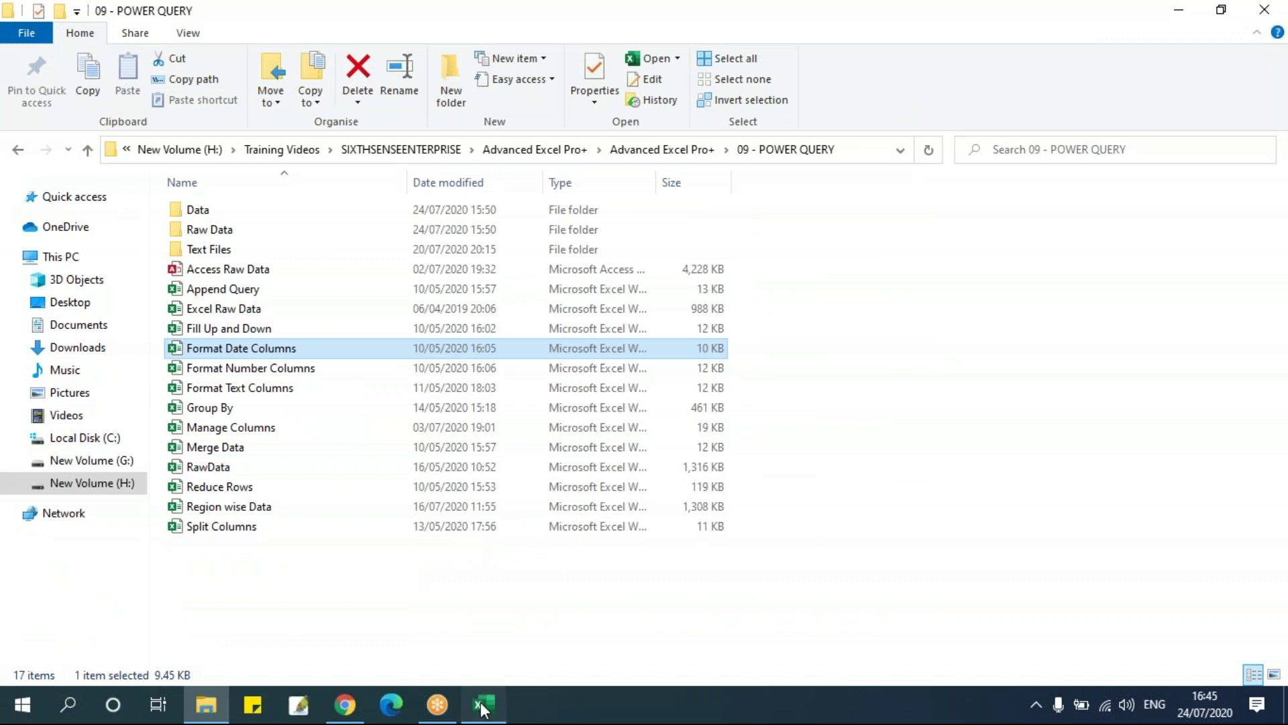
click(483, 704)
click(426, 416)
click(335, 411)
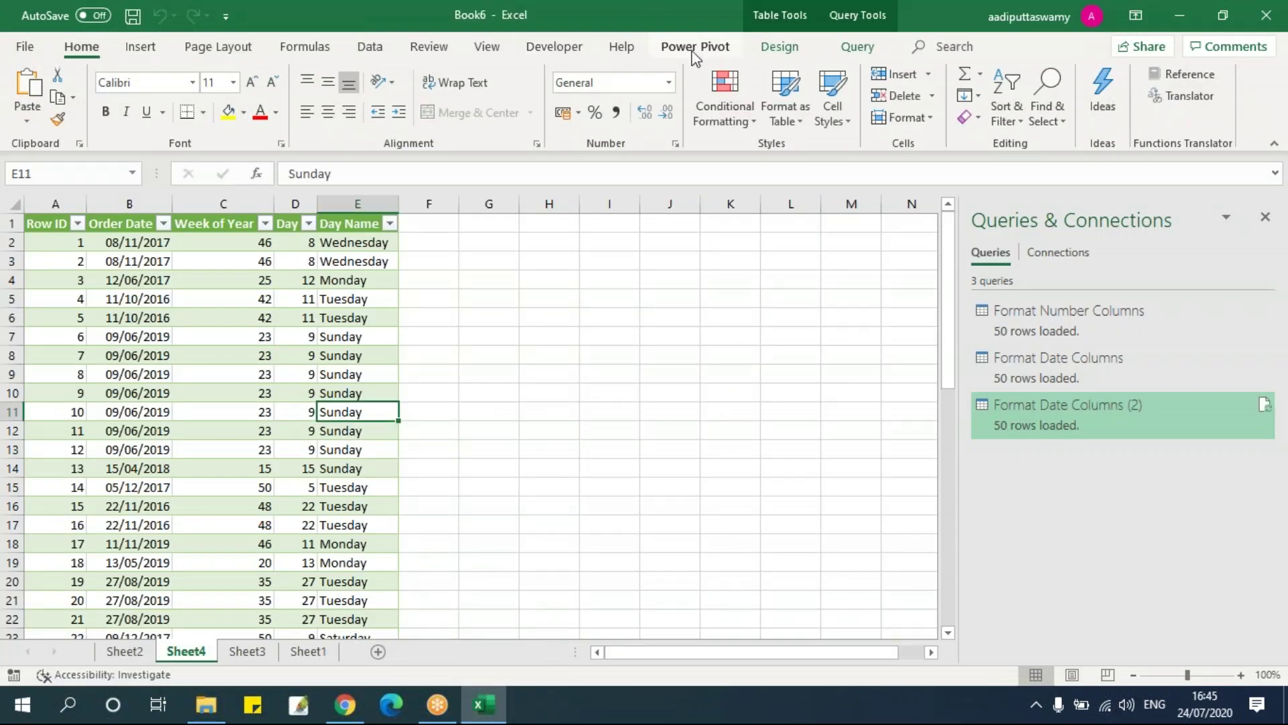
click(778, 47)
click(385, 49)
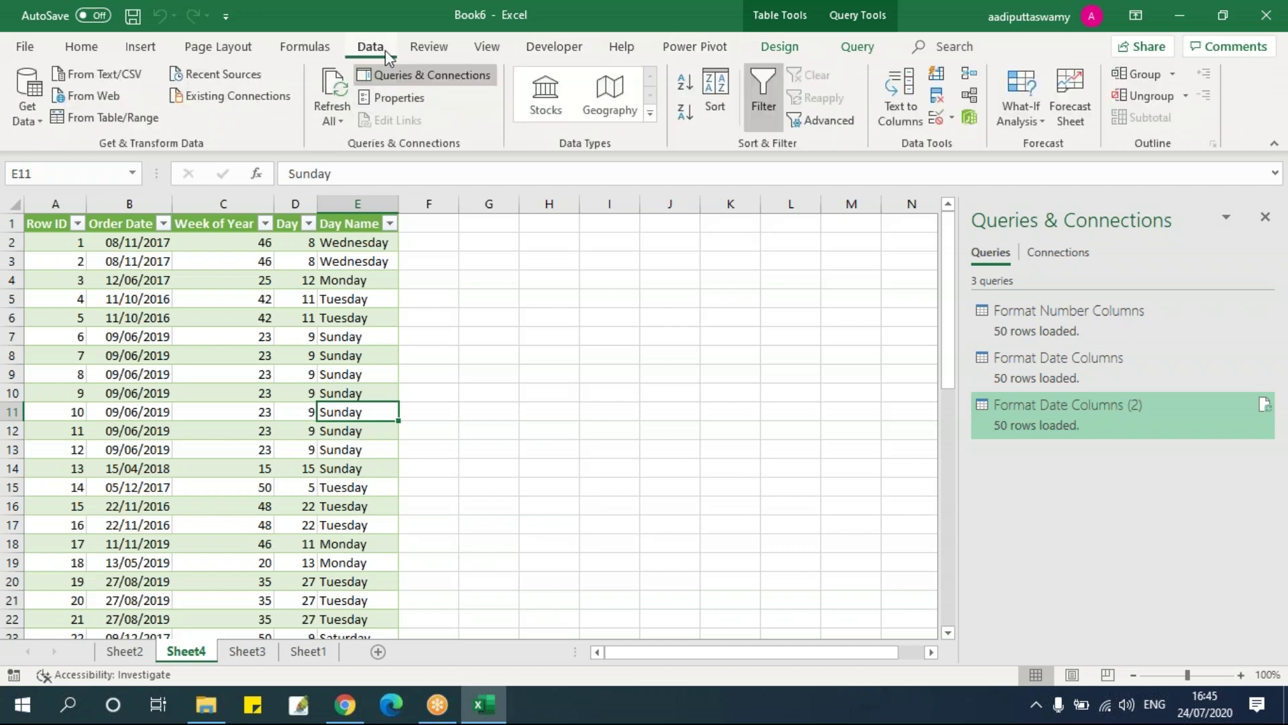
click(27, 98)
mouse_move(82, 364)
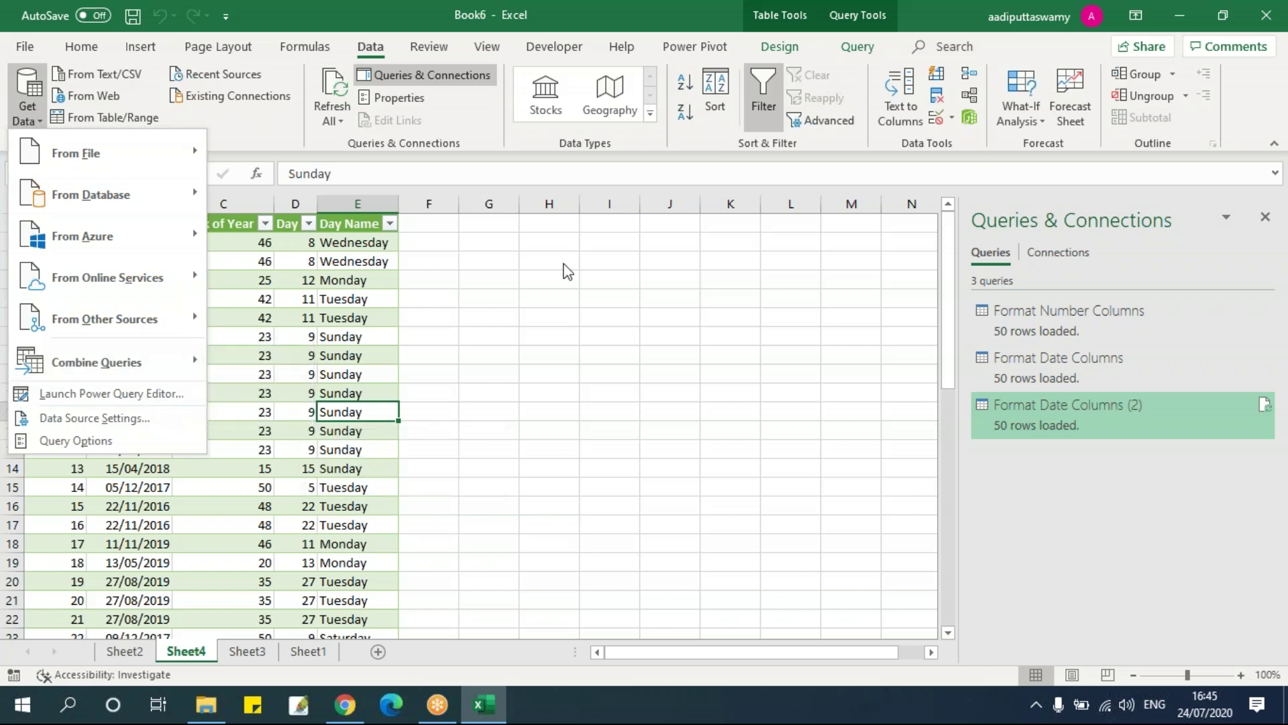
click(485, 370)
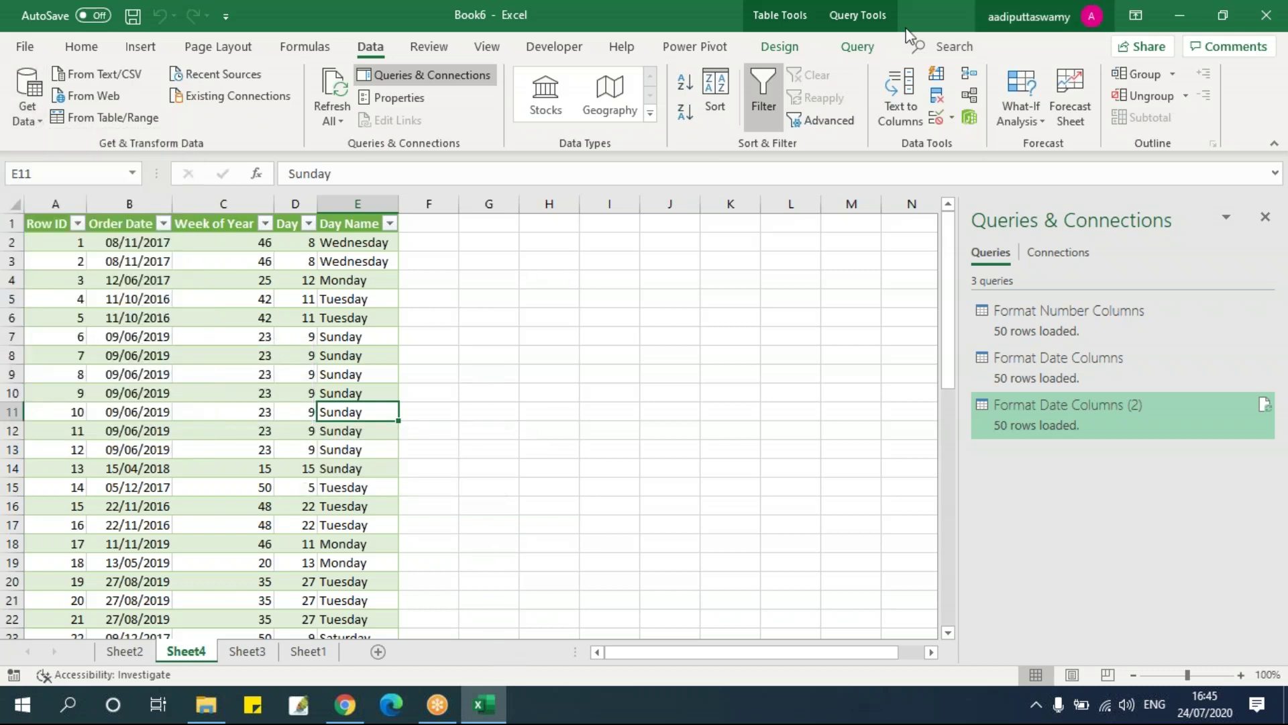
key(alt+Tab)
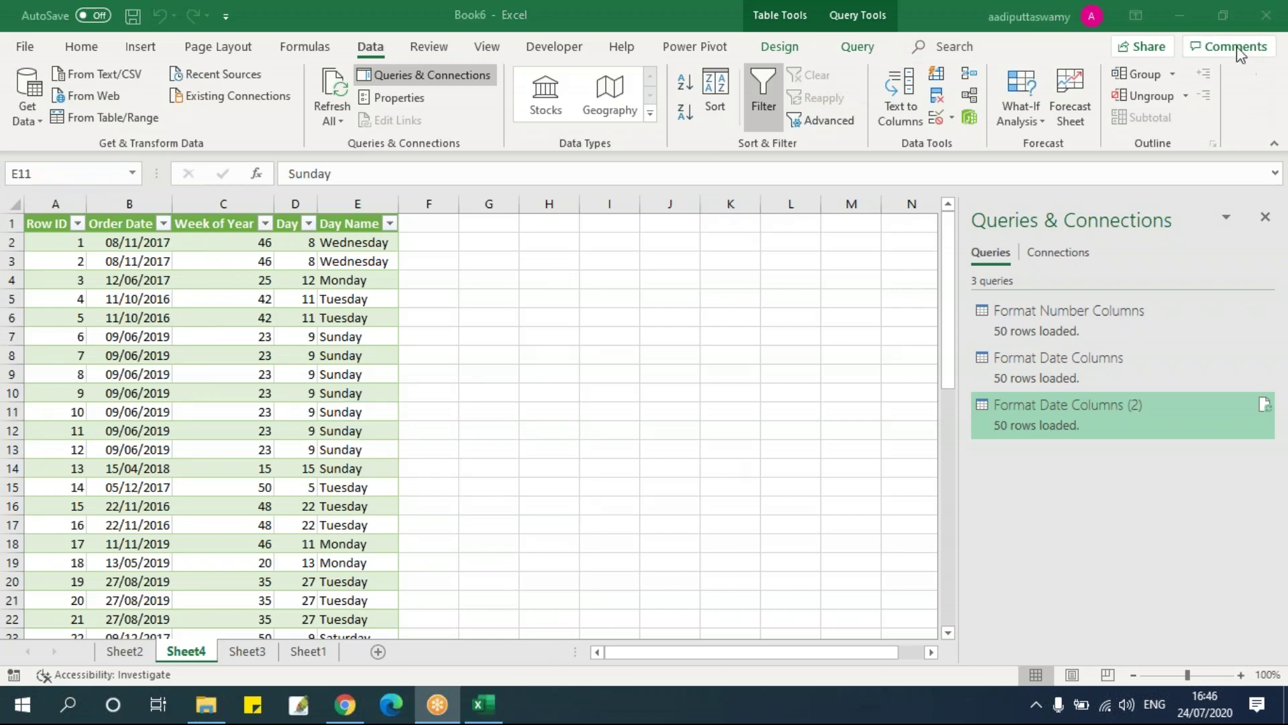